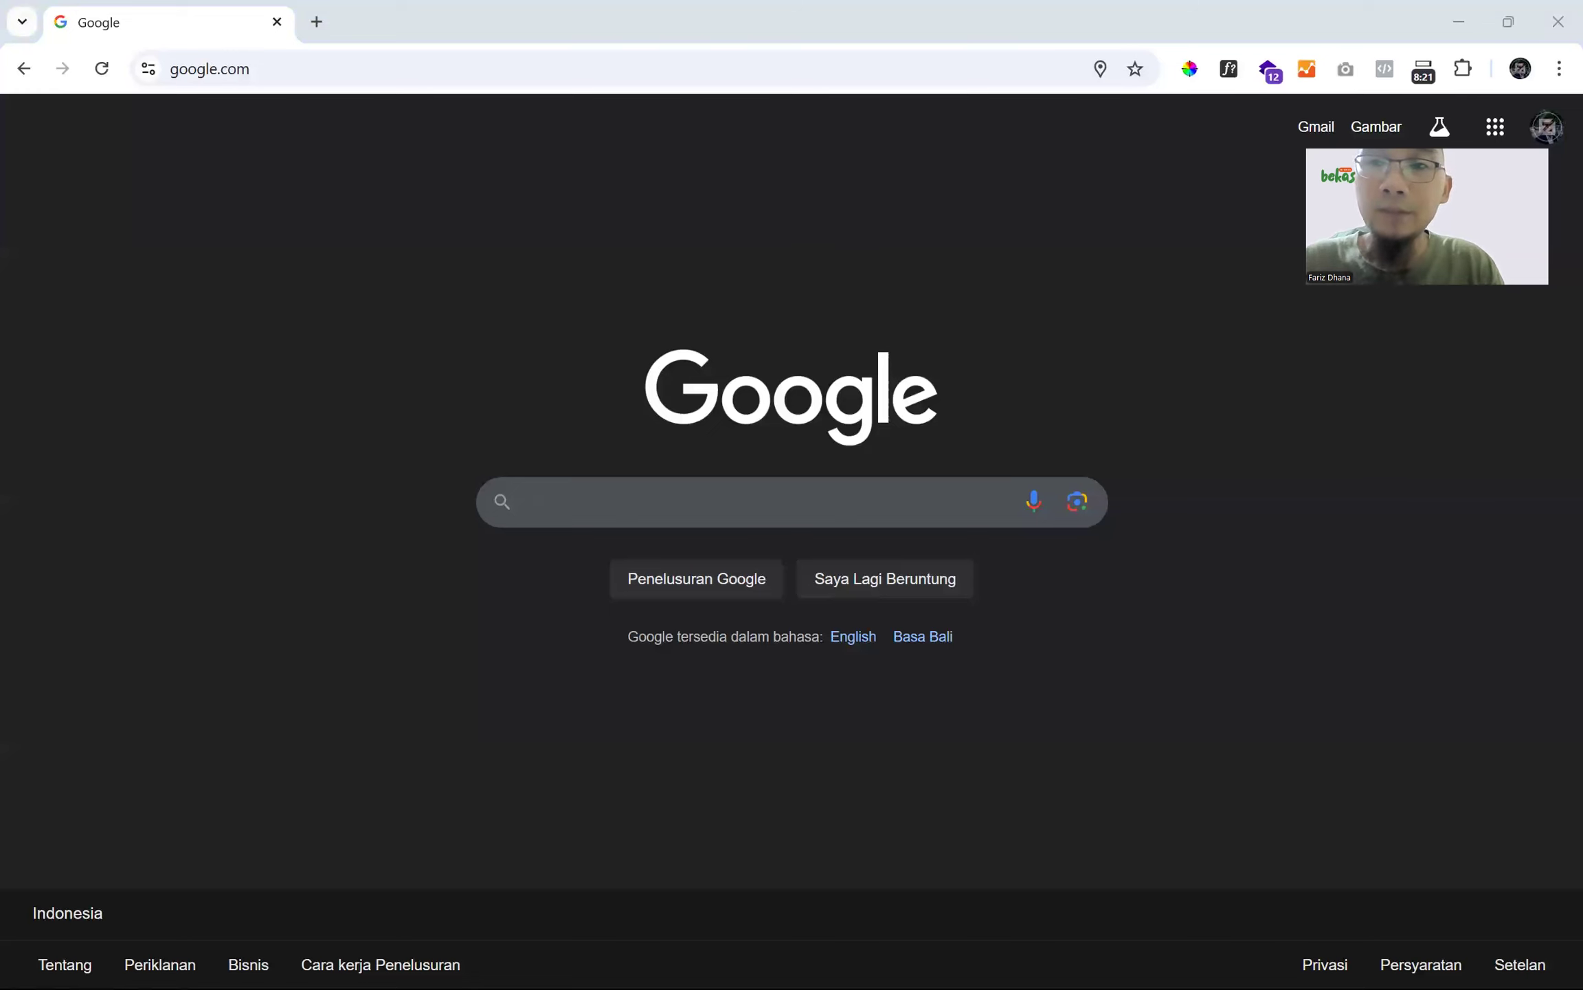
- Search Google for 'jasa servis sofa' to get its AI summary, ads and local listings
click(645, 488)
text(jasa)
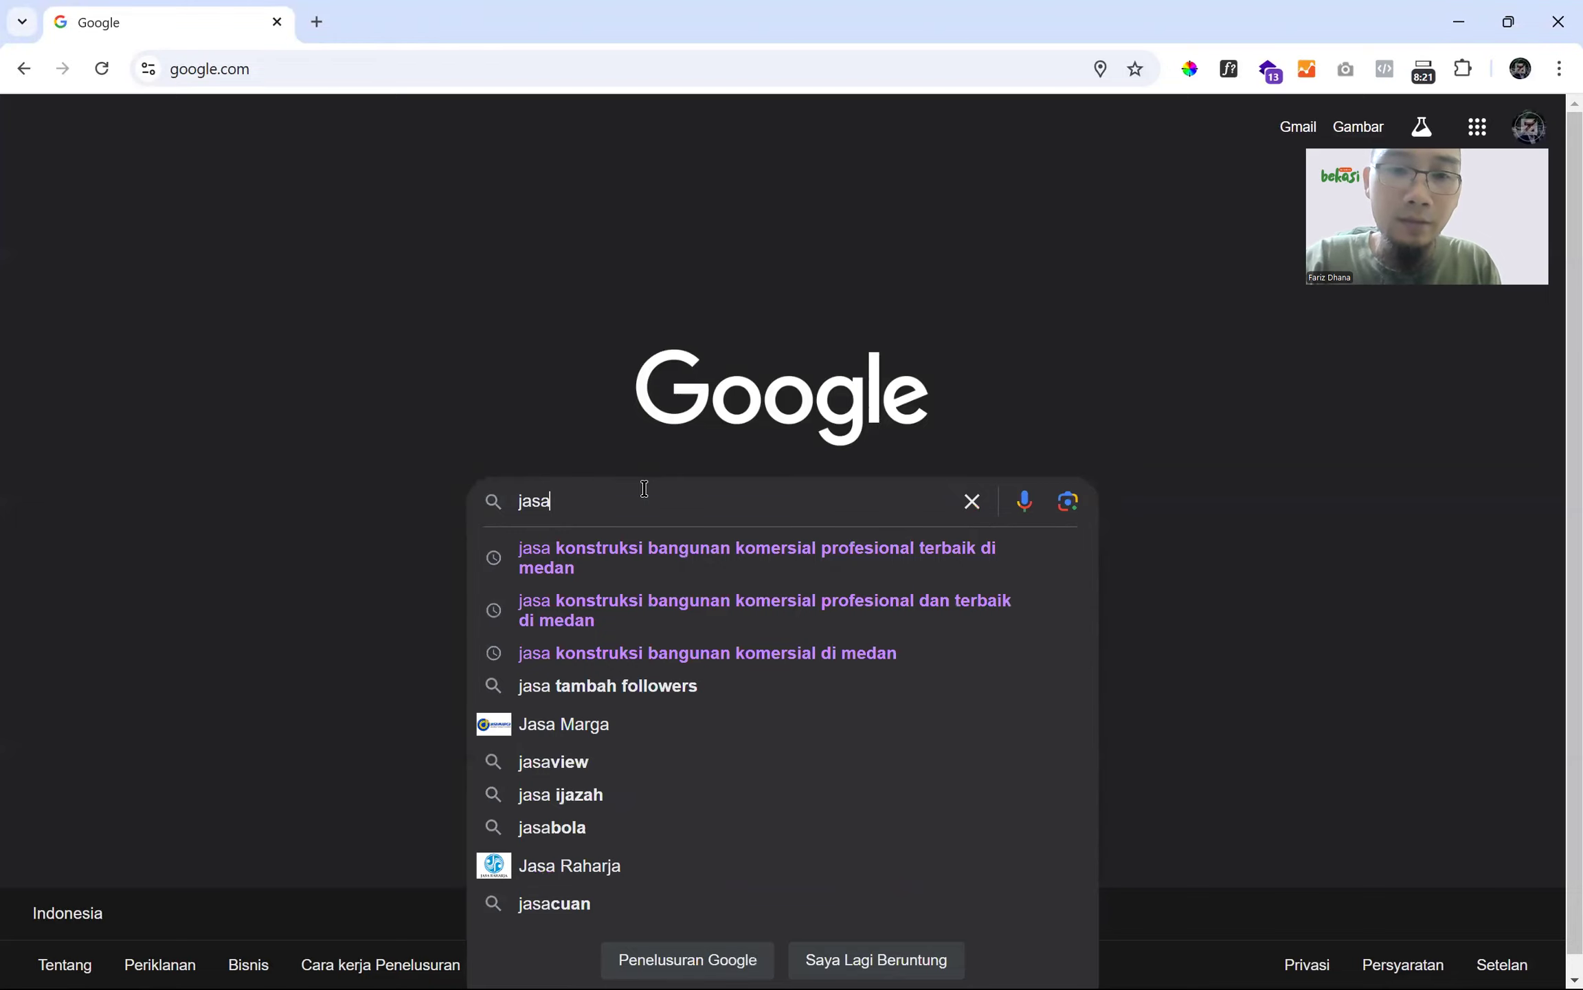
key(BackSpace)
key(BackSpace)
key(BackSpace)
key(BackSpace)
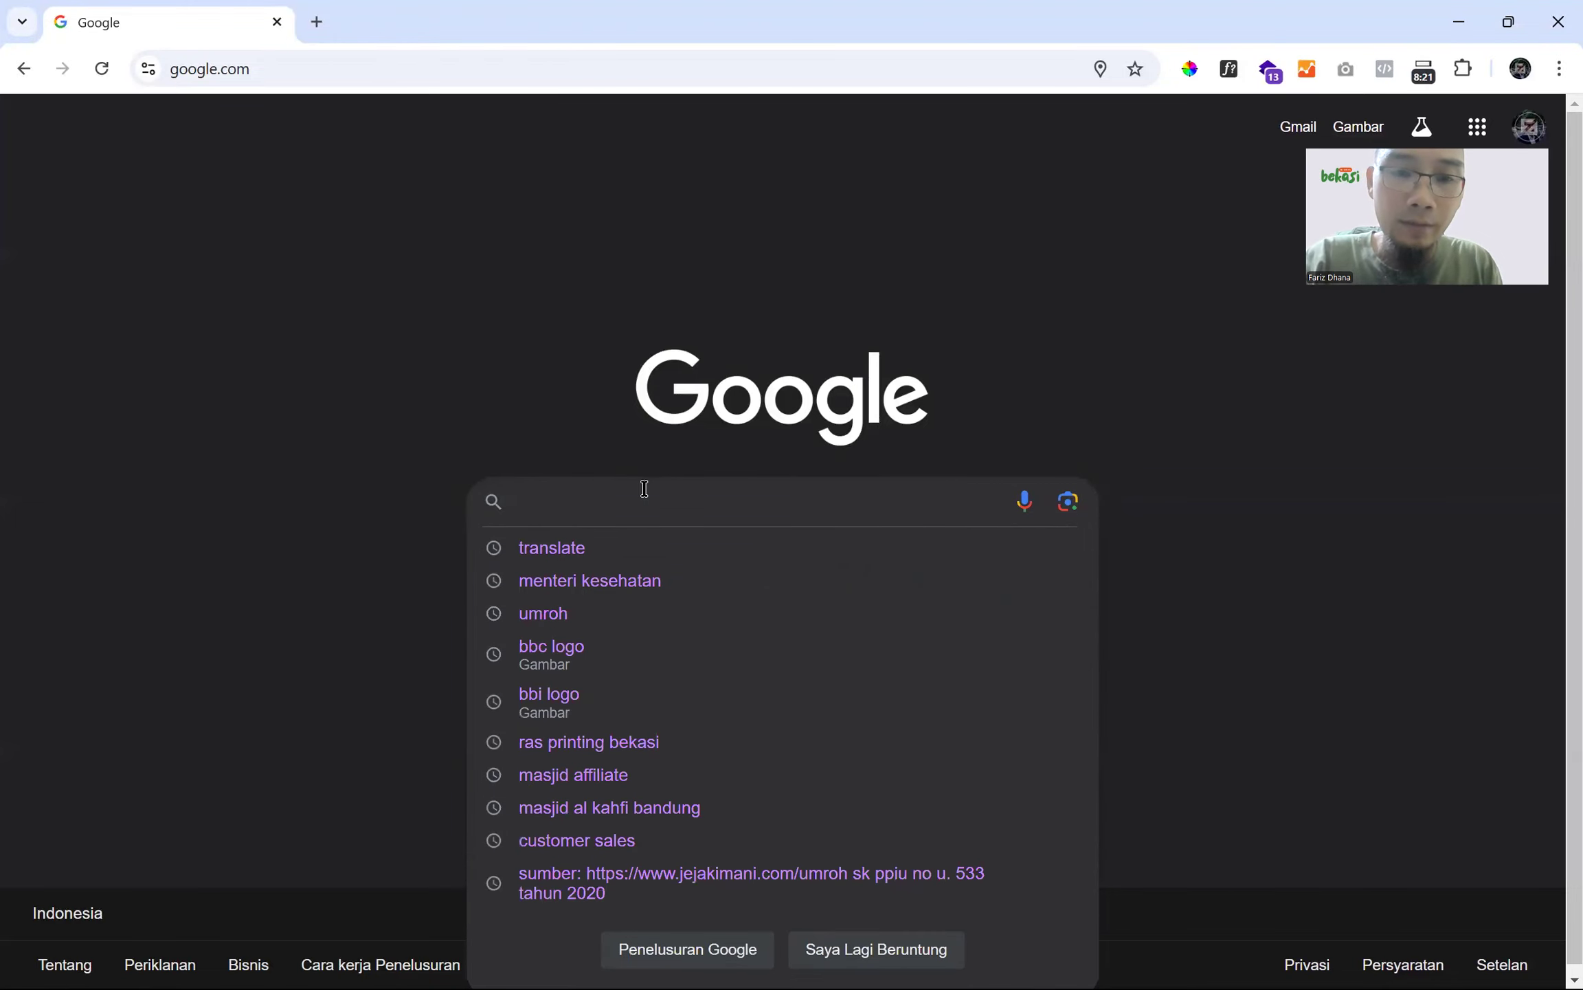
text(p)
key(BackSpace)
text(jasa)
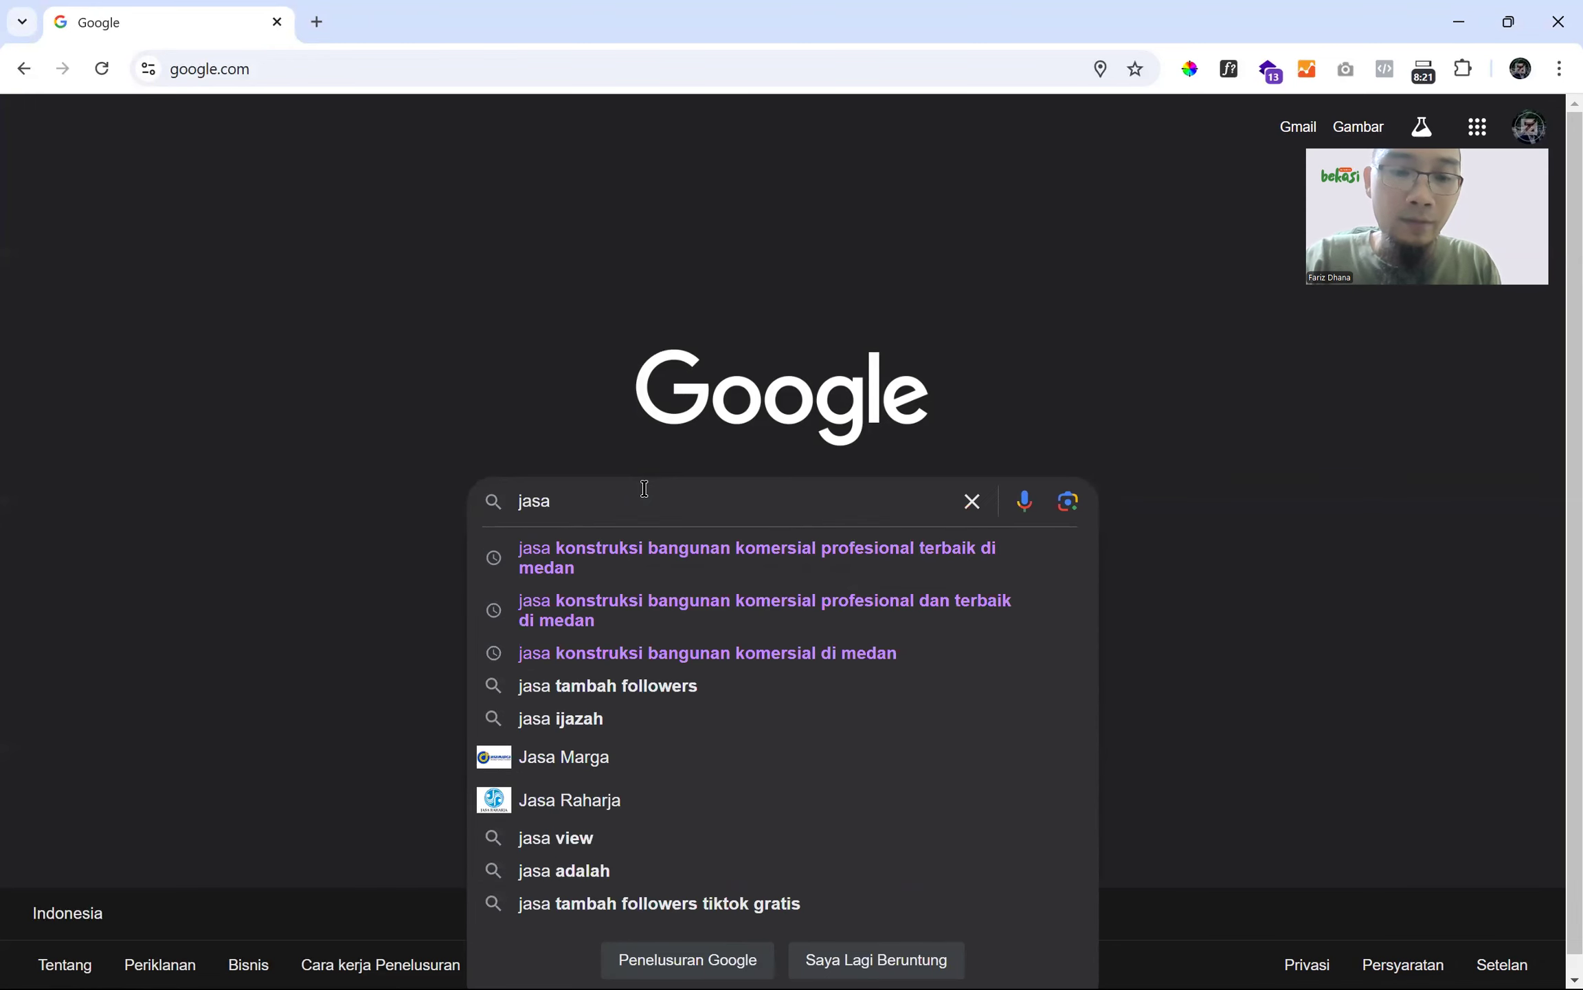
text( servi)
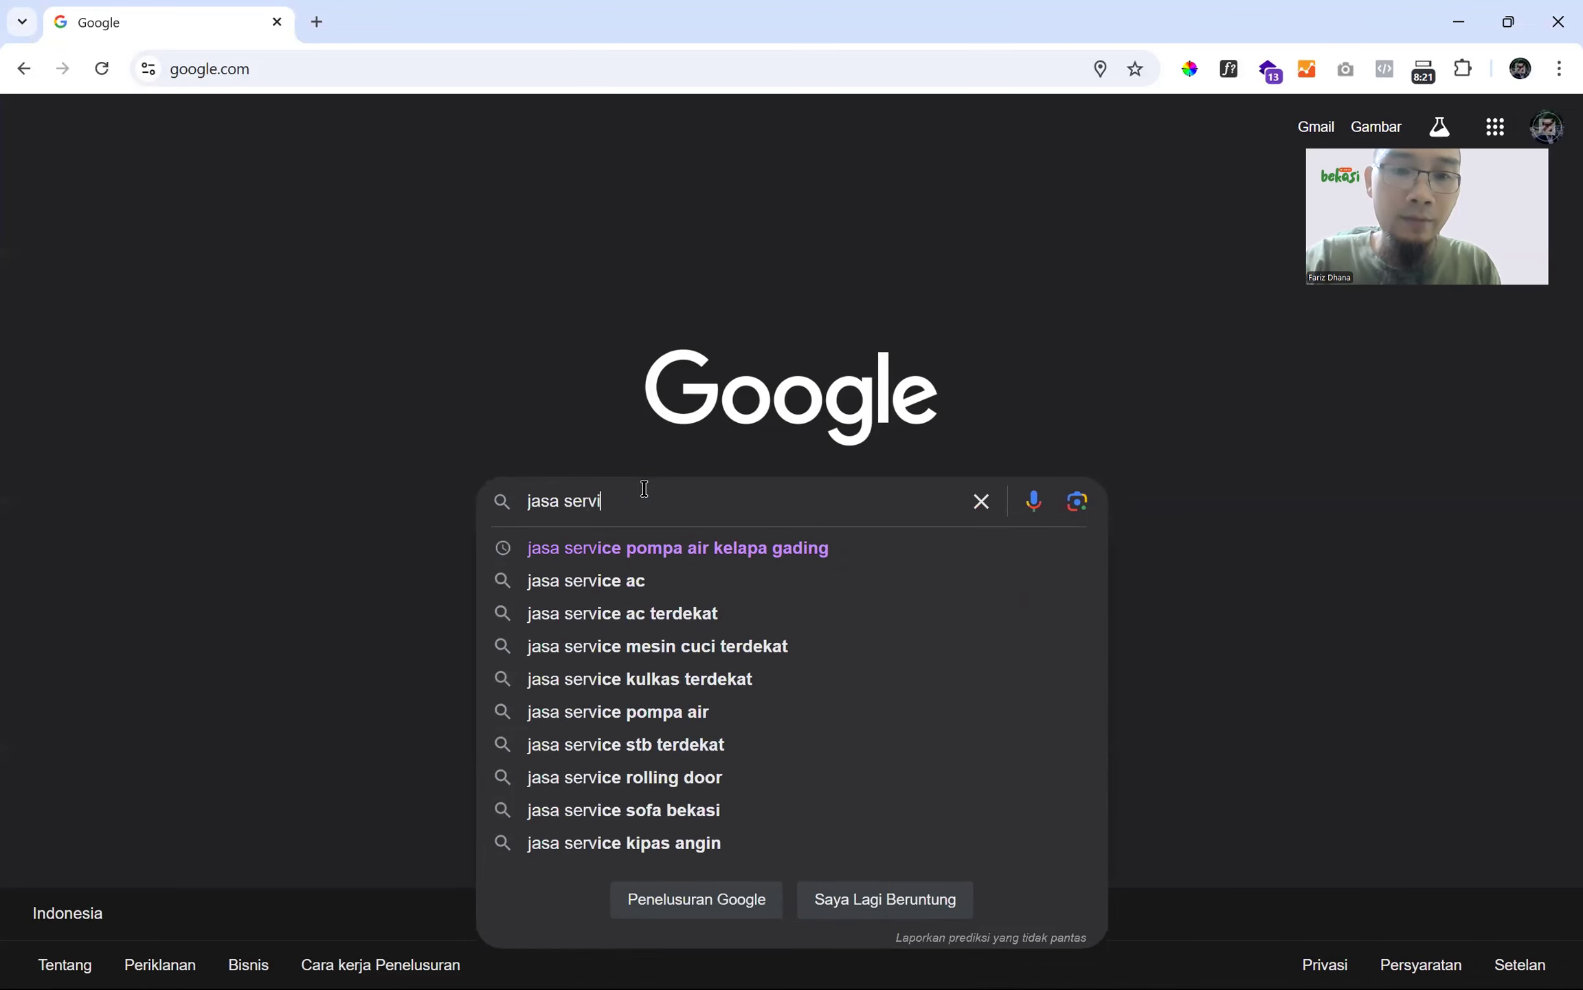
text(s sofa)
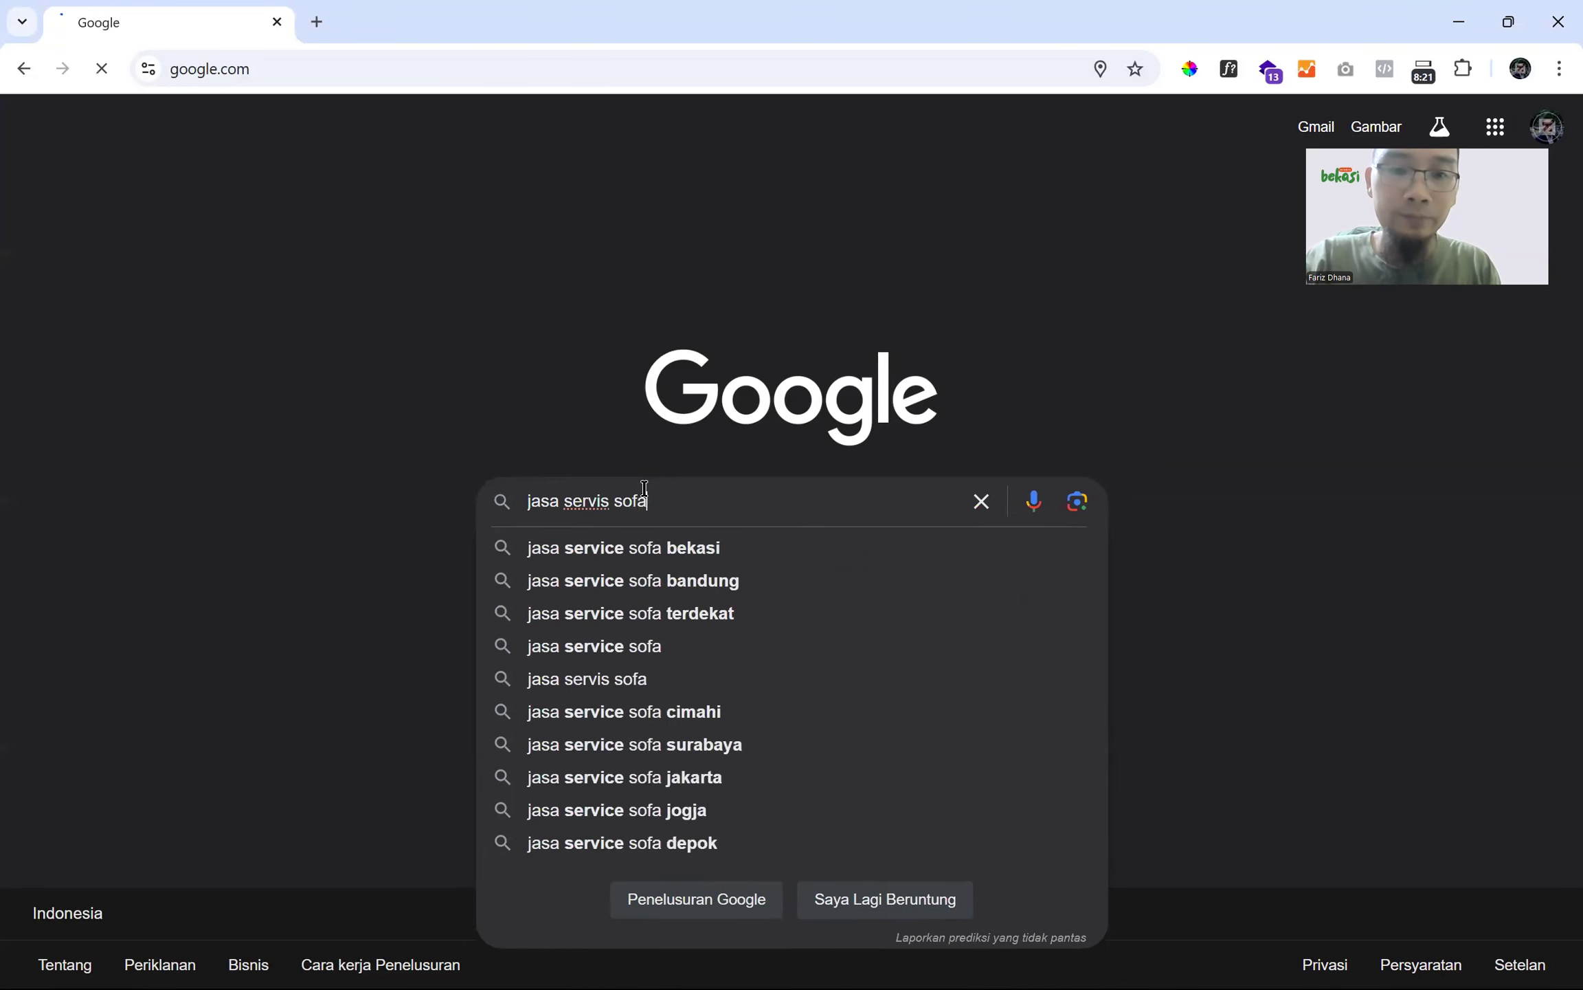
key(Return)
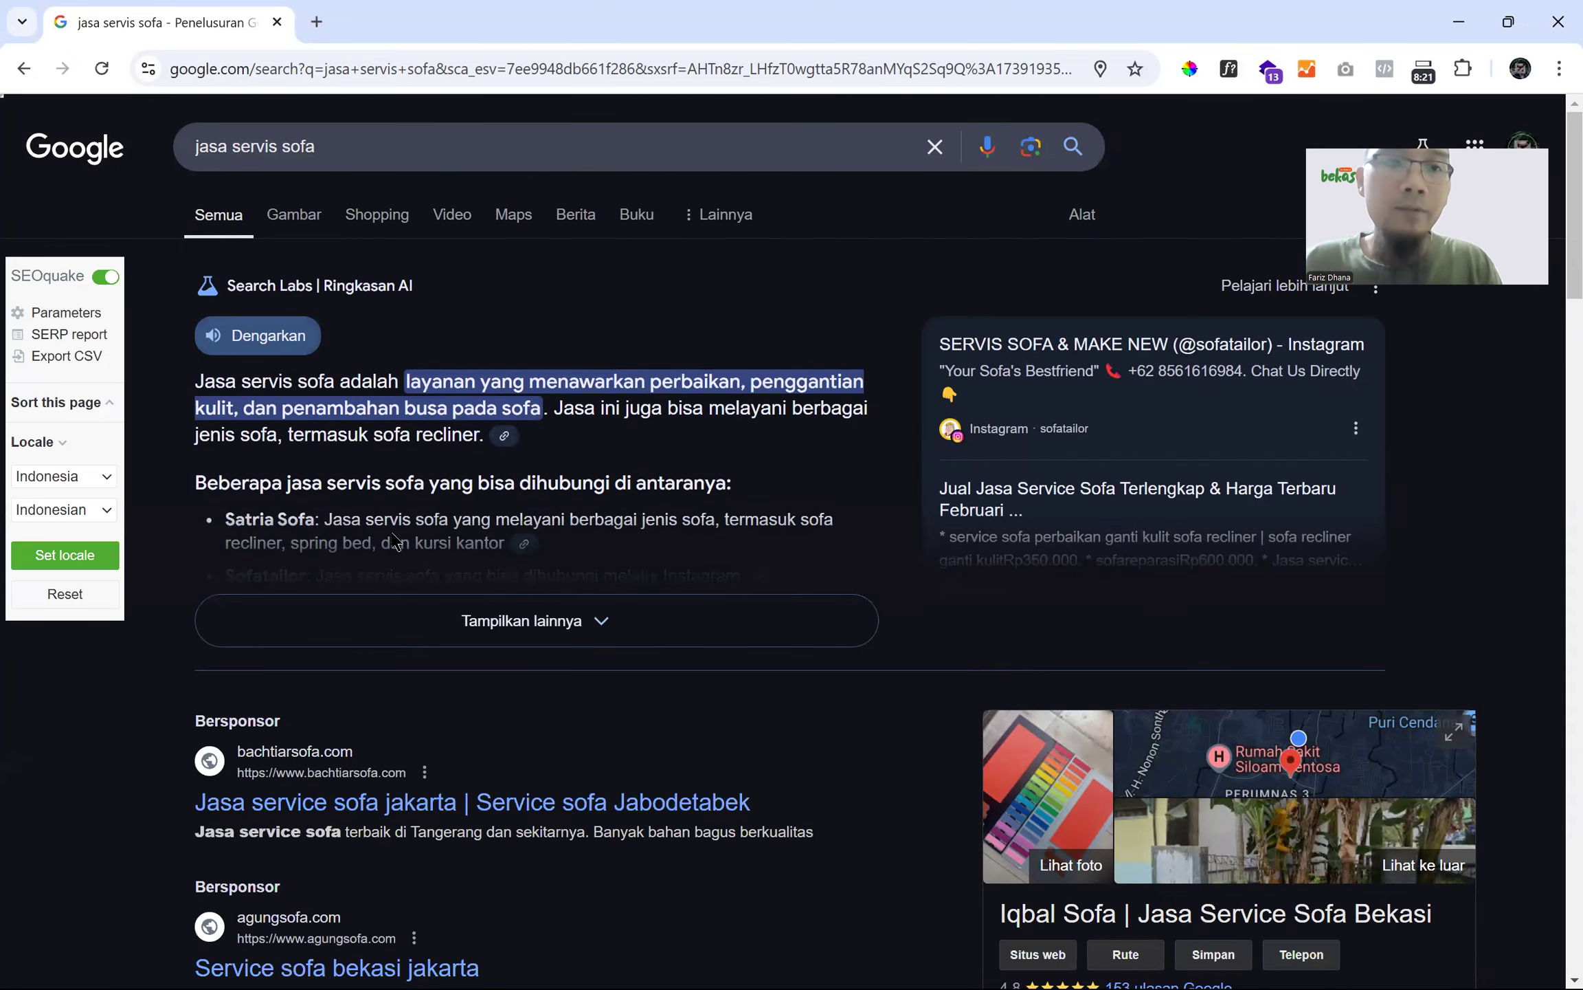
- Narrow the search to 'jasa servis sofa di bekasi'
click(491, 159)
text(di bekasi)
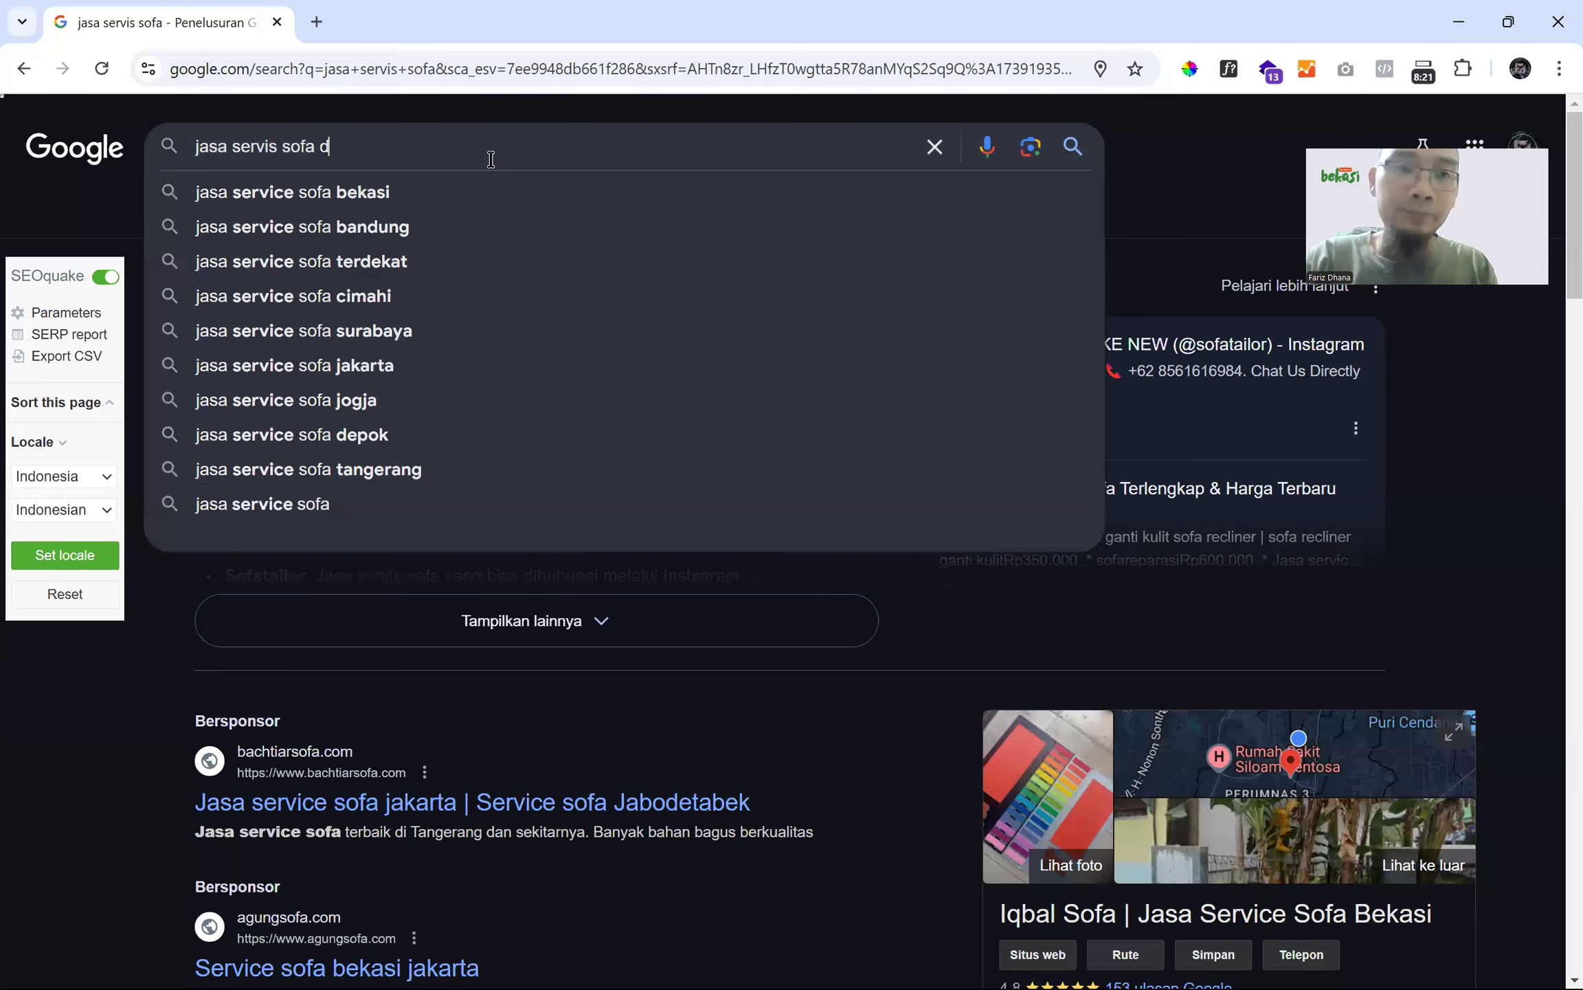
key(Return)
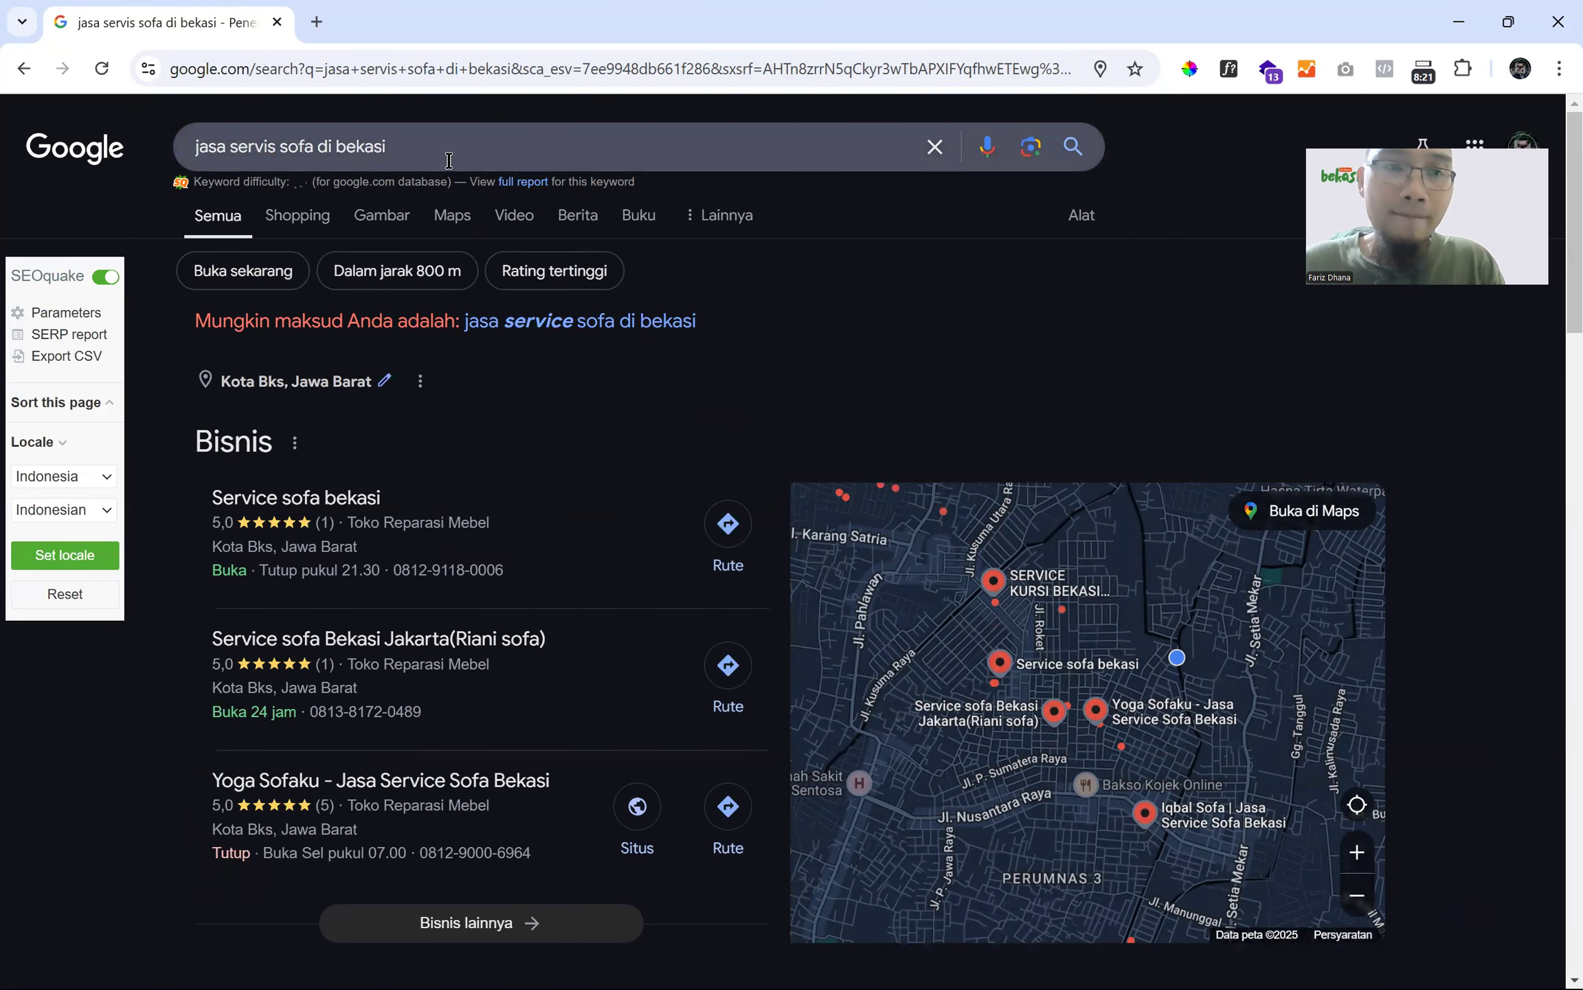
- Refine the query further to 'jasa servis sofa di bekasi timur'
click(449, 162)
click(1169, 156)
click(396, 158)
text(timur)
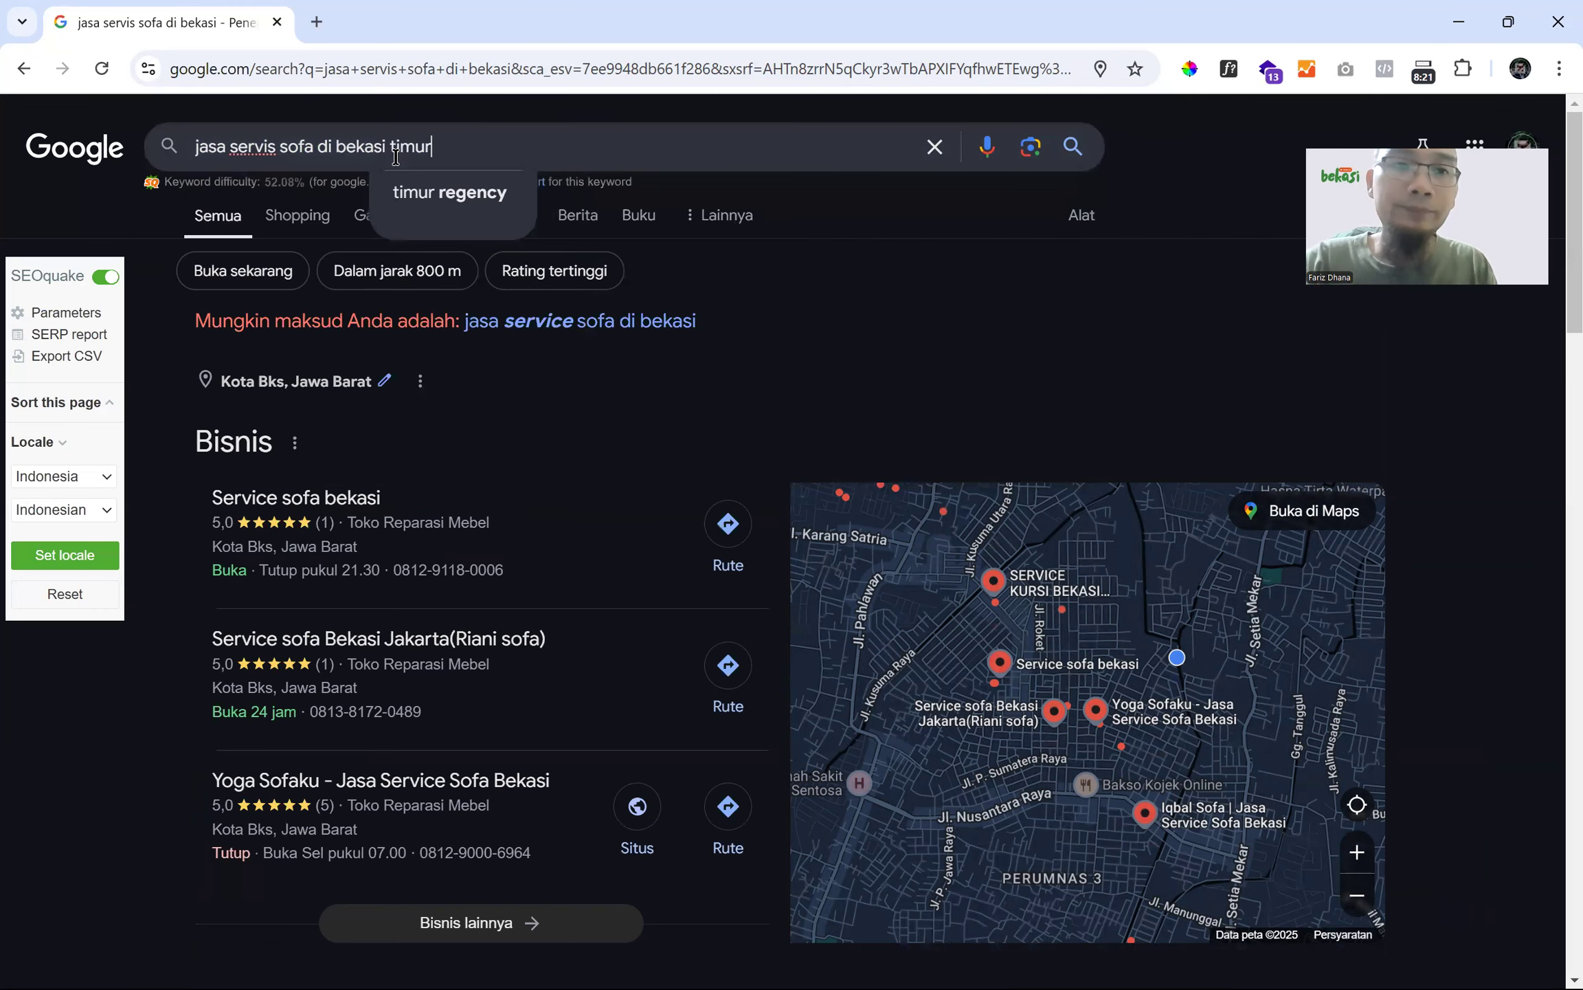
key(Return)
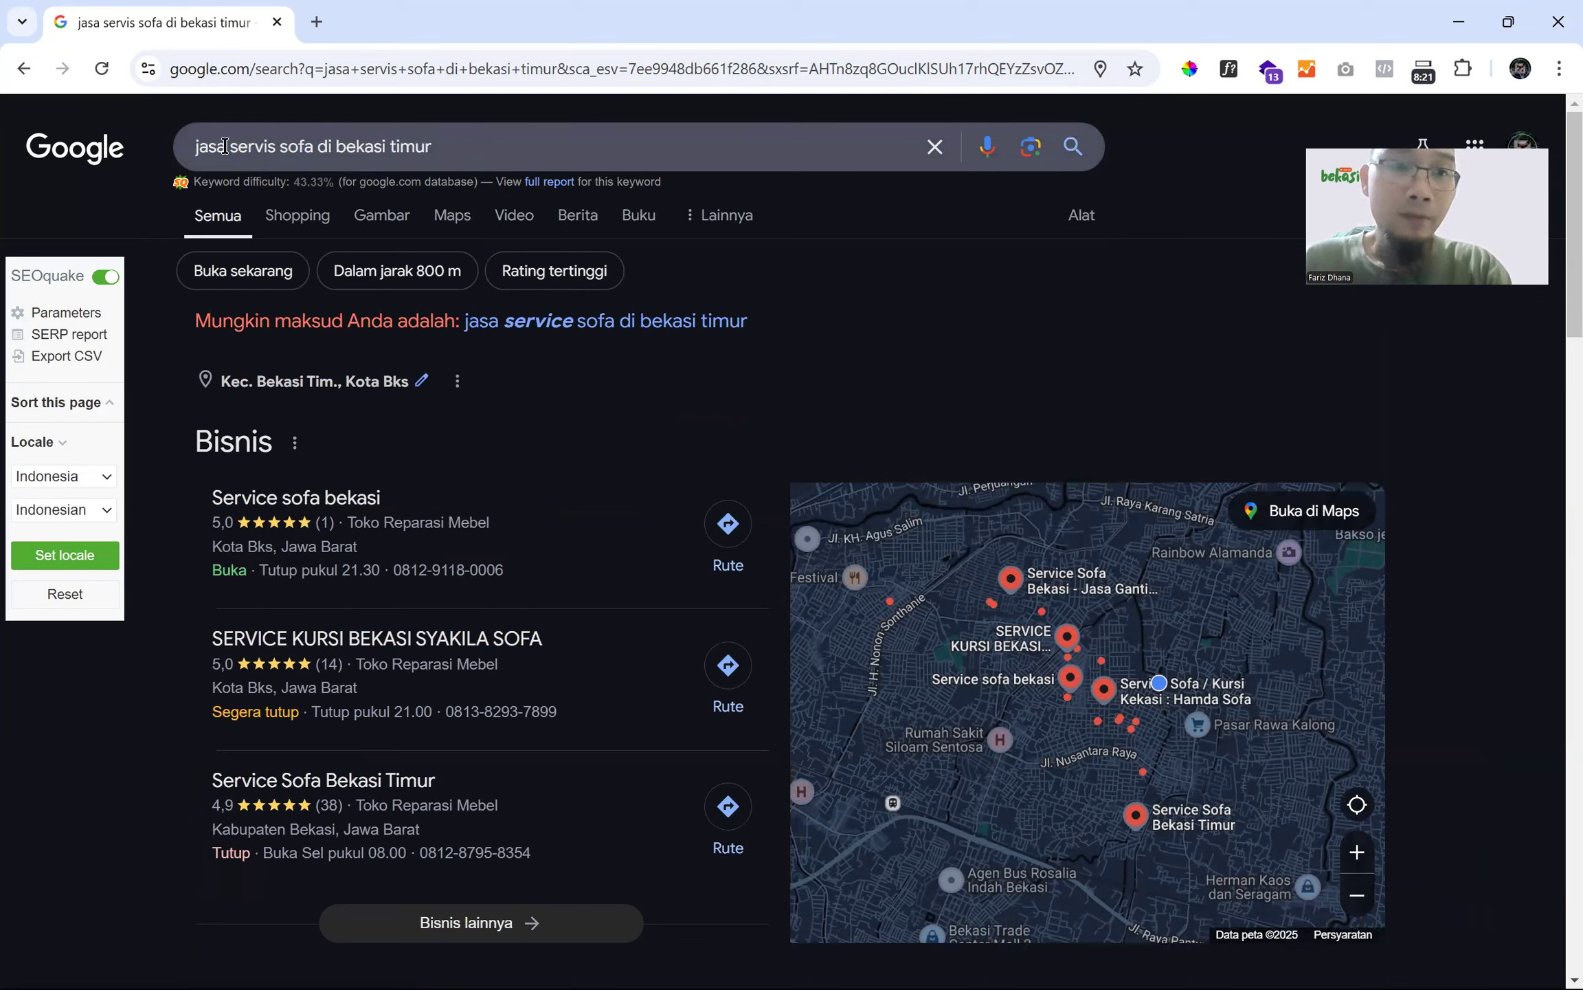
drag(231, 143, 25, 157)
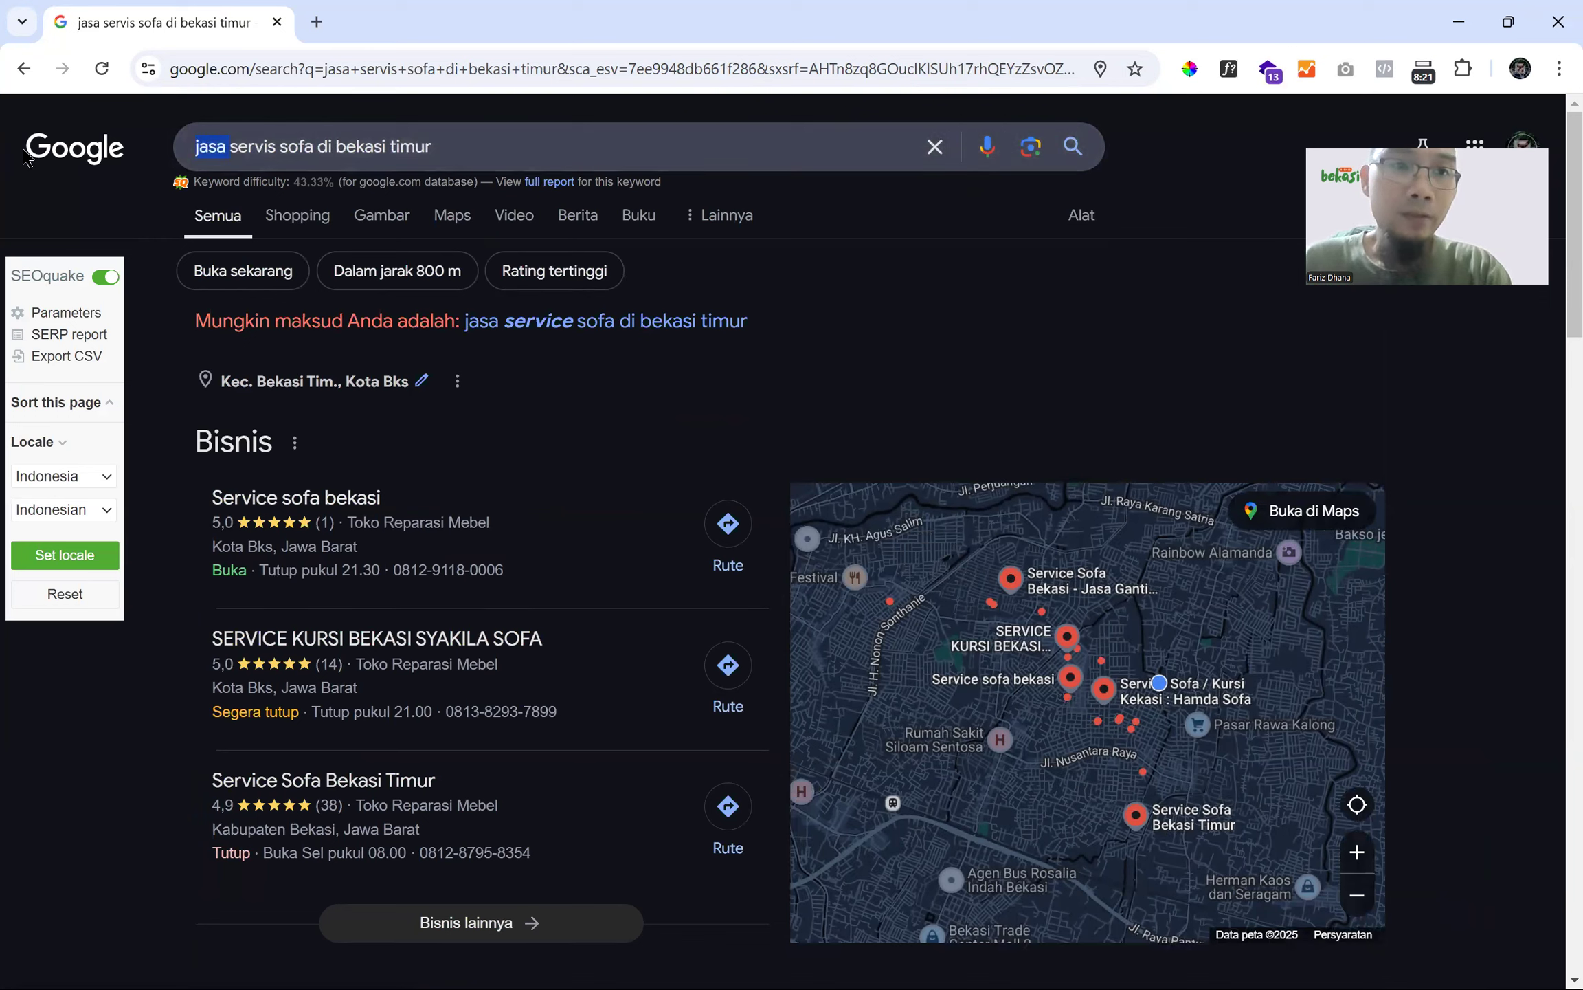
click(233, 148)
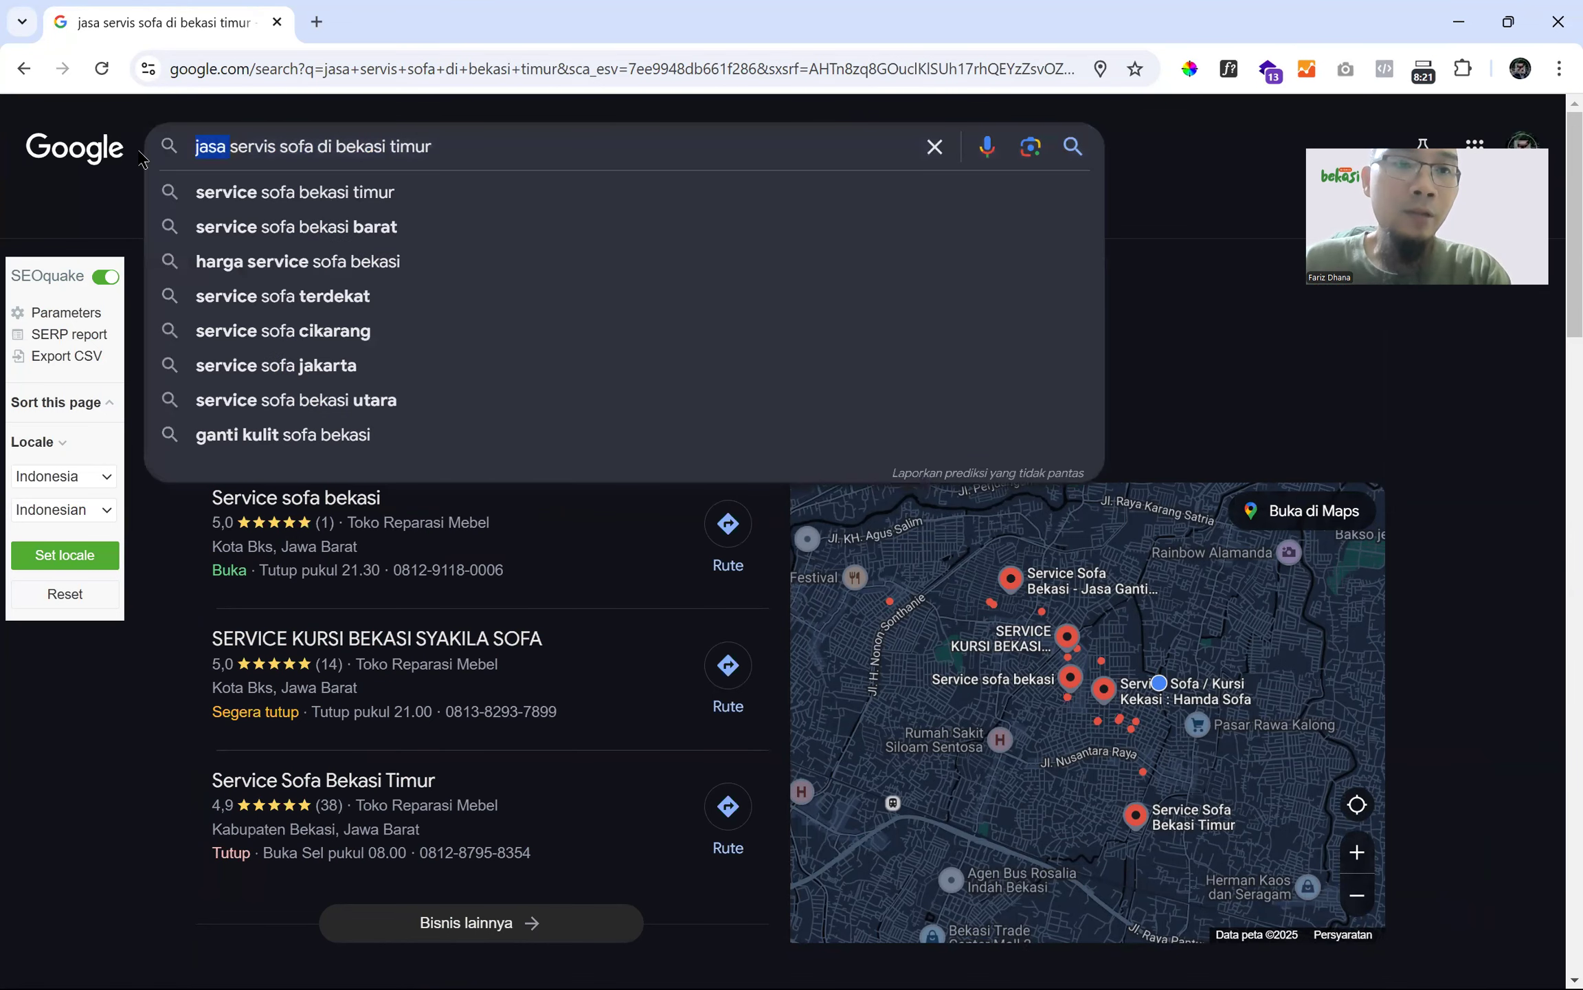
click(107, 208)
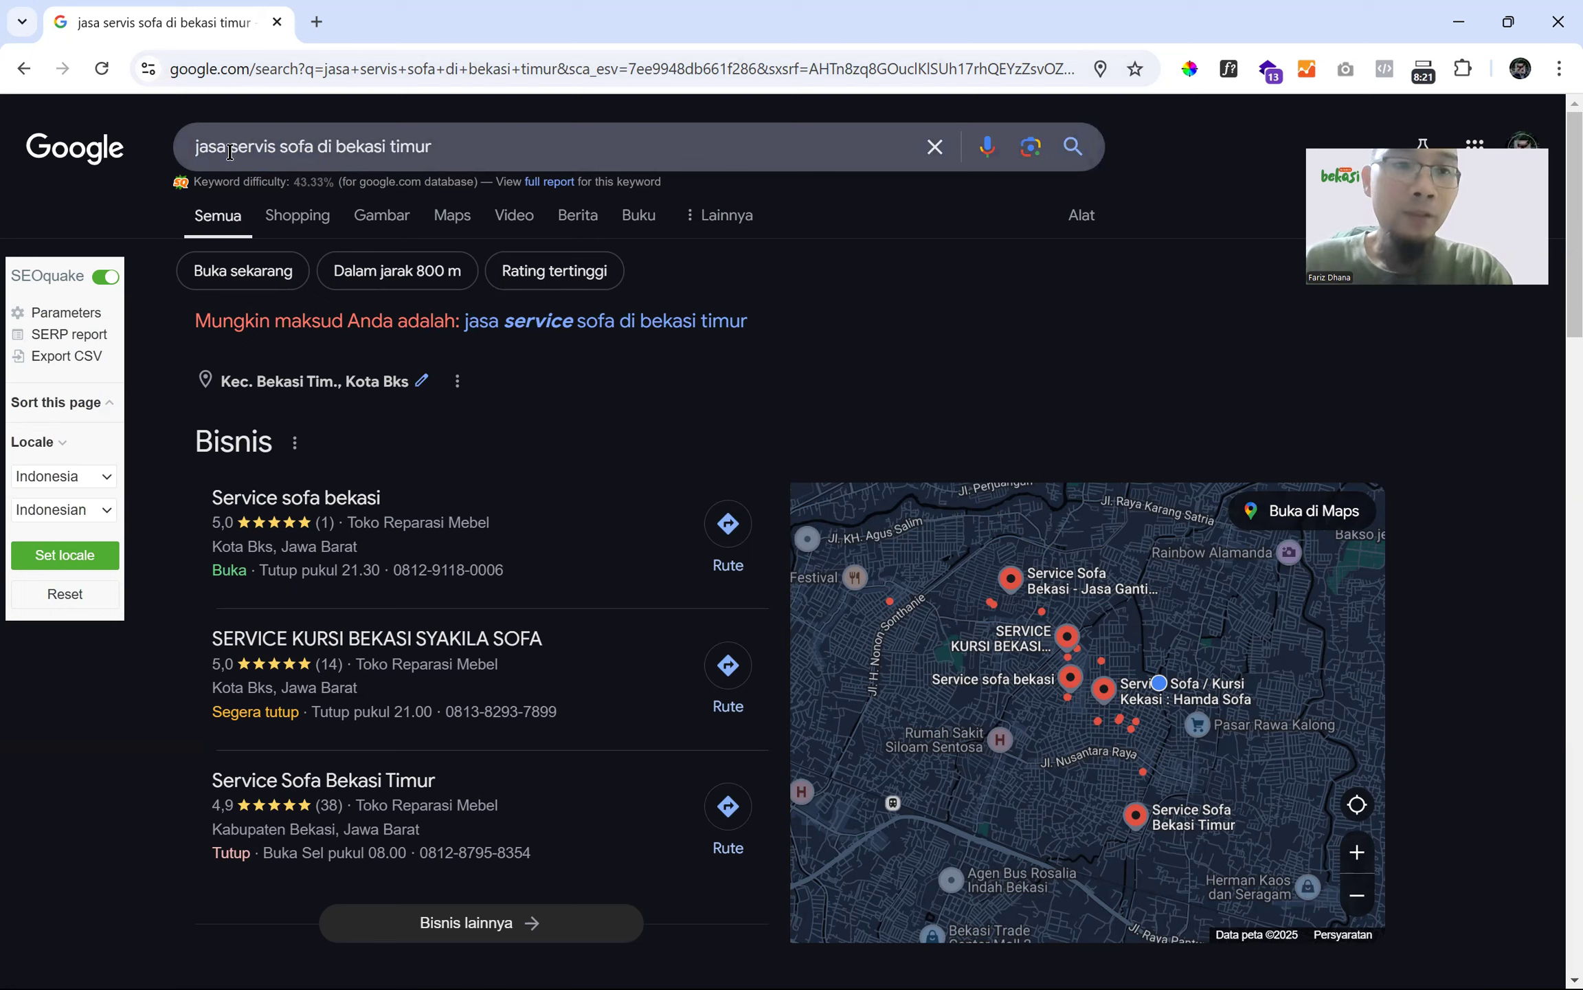
drag(233, 152, 313, 141)
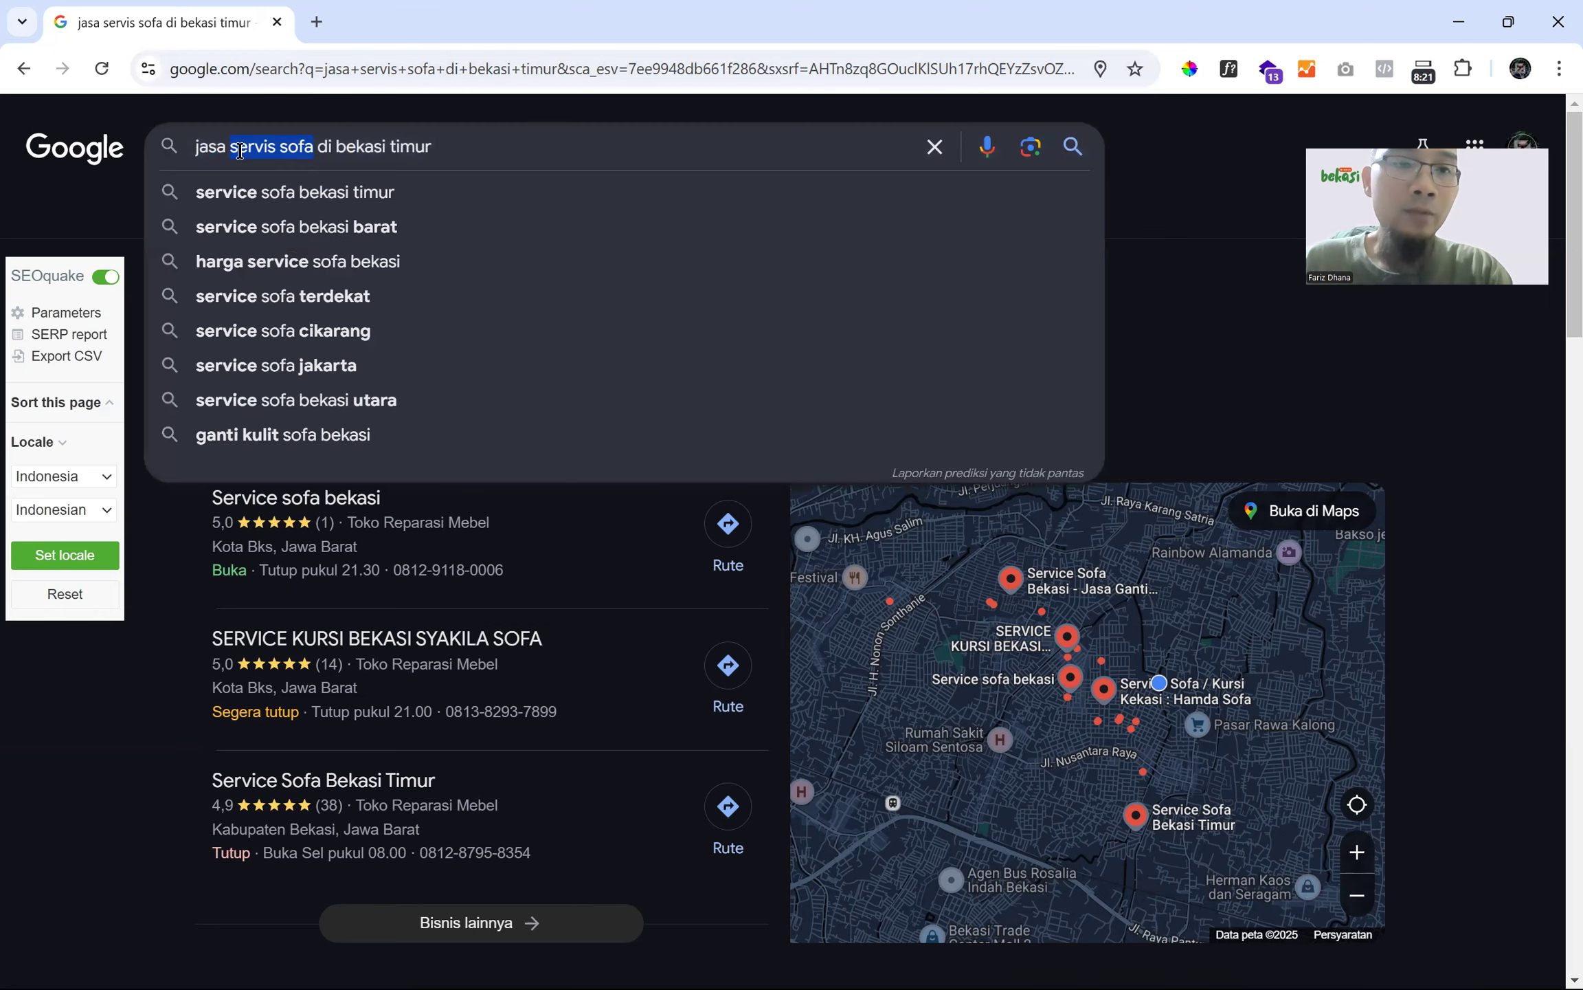
click(230, 149)
drag(335, 147, 566, 151)
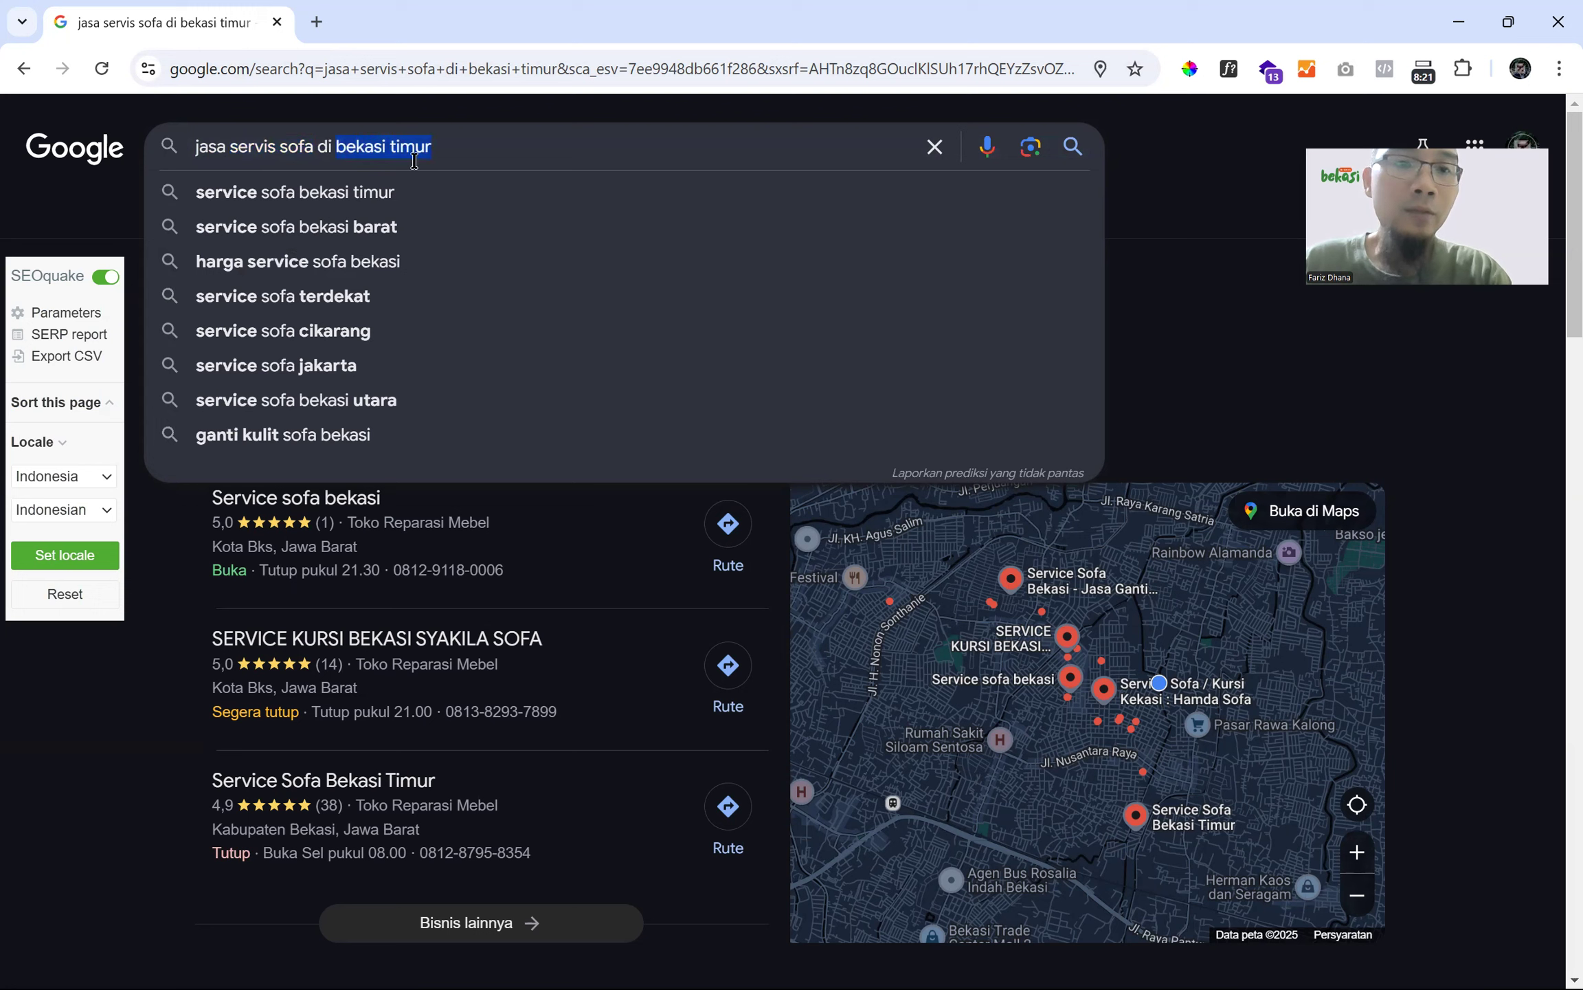
click(386, 153)
drag(335, 143, 507, 142)
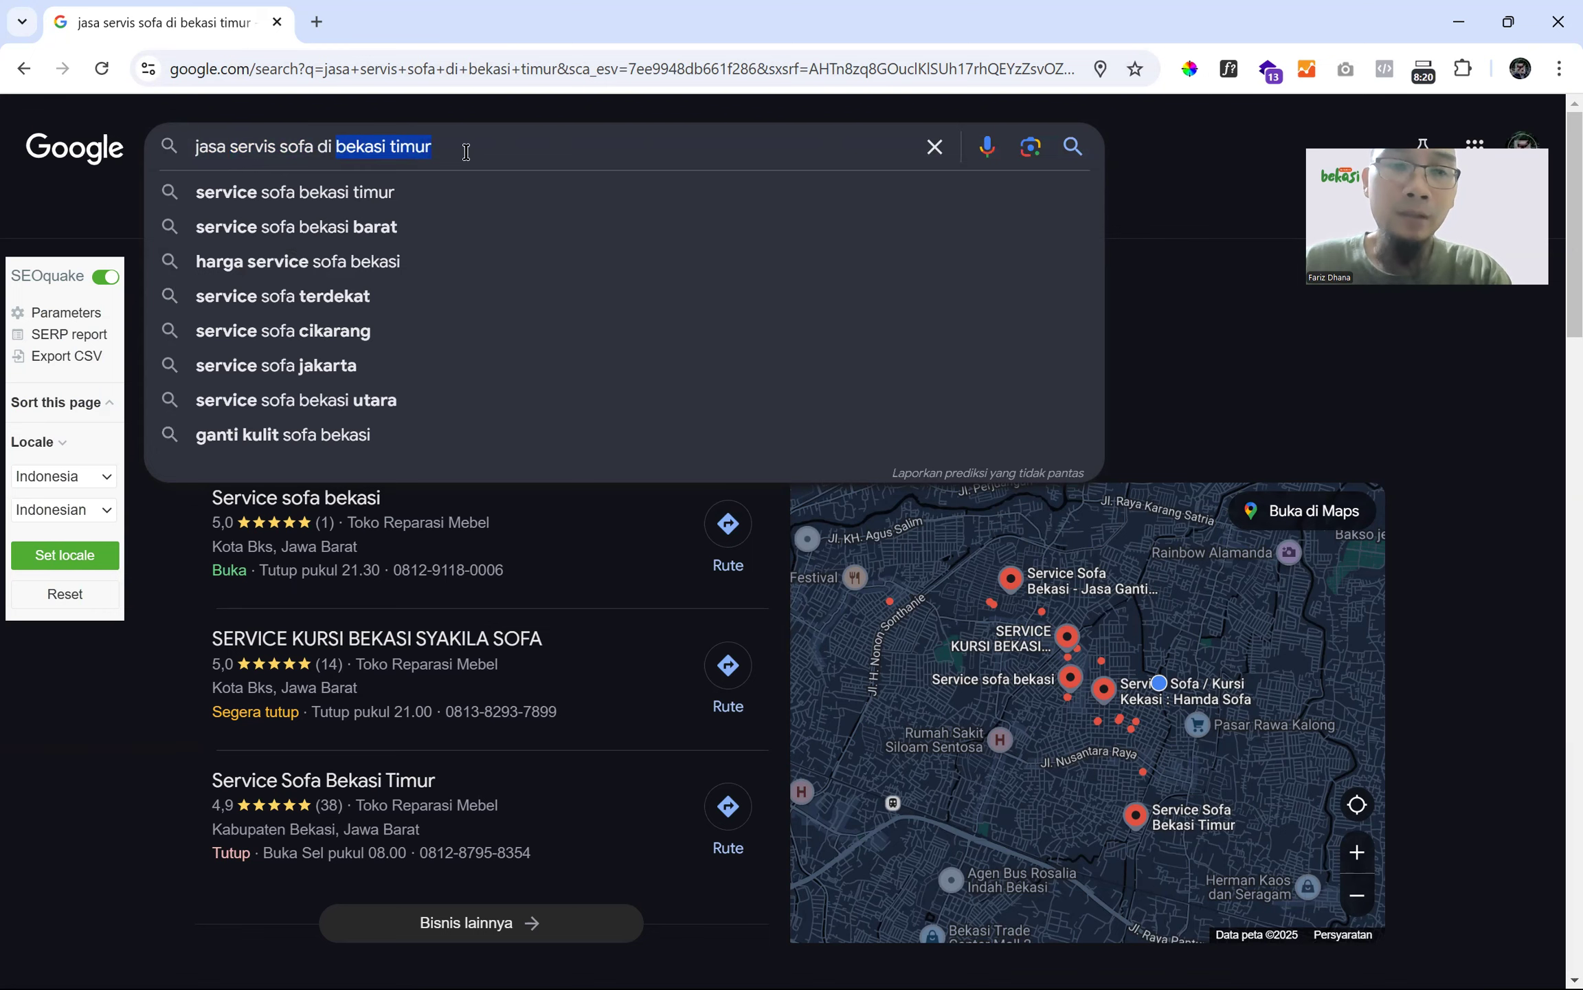
click(1144, 172)
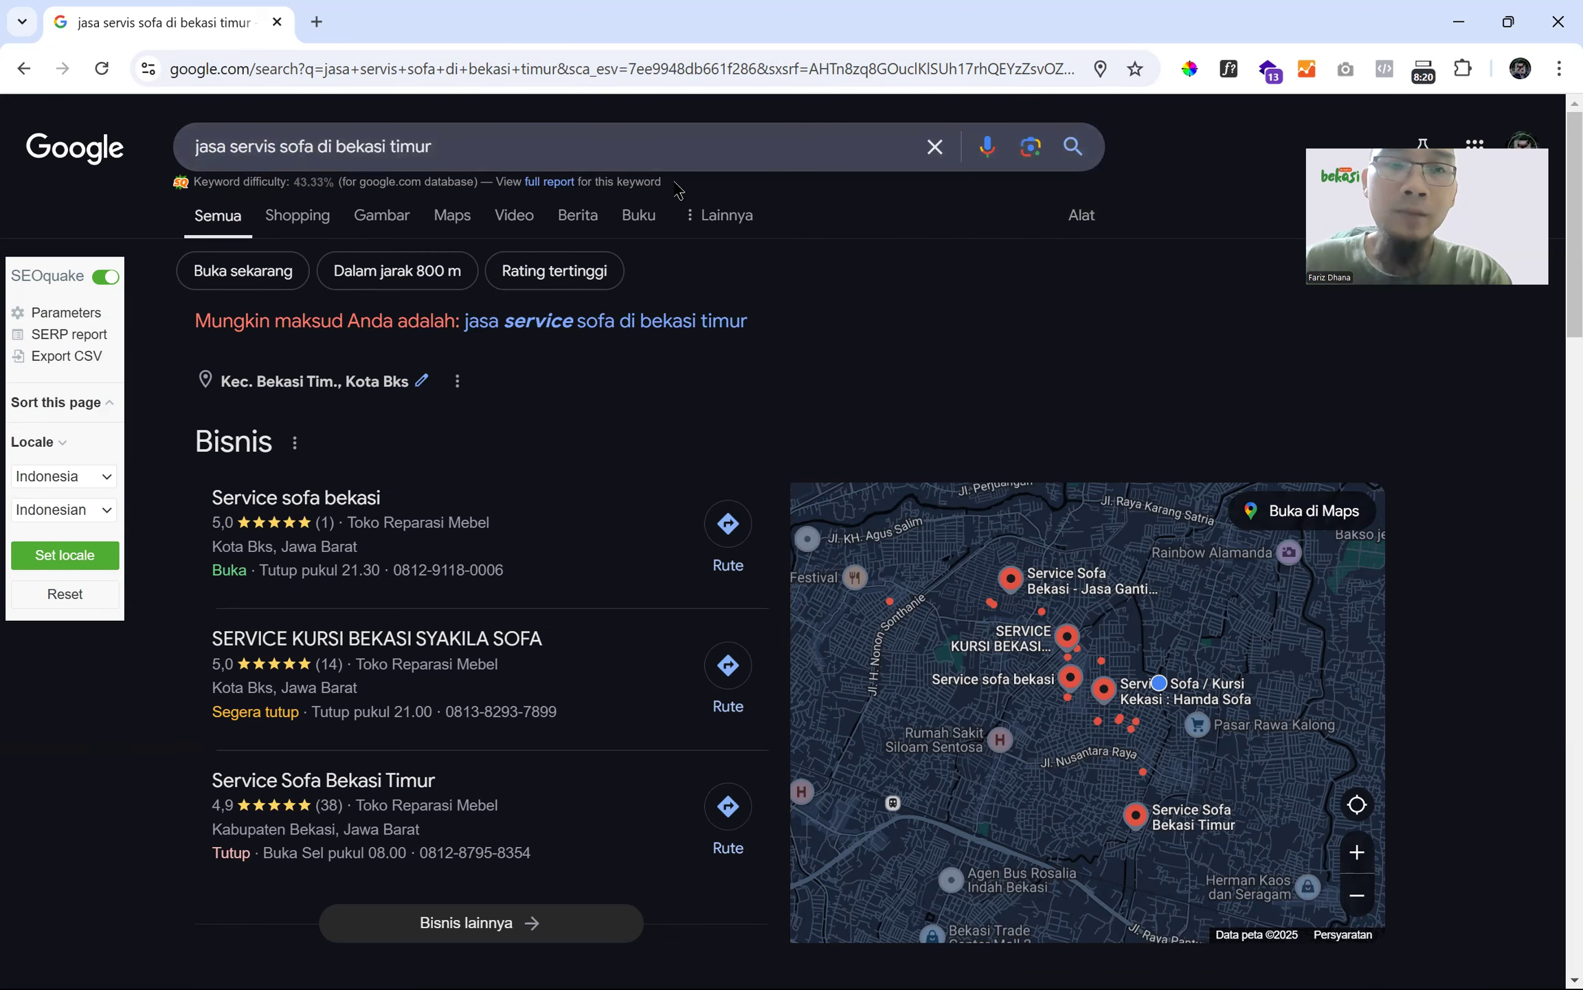
drag(341, 148, 432, 148)
click(1128, 210)
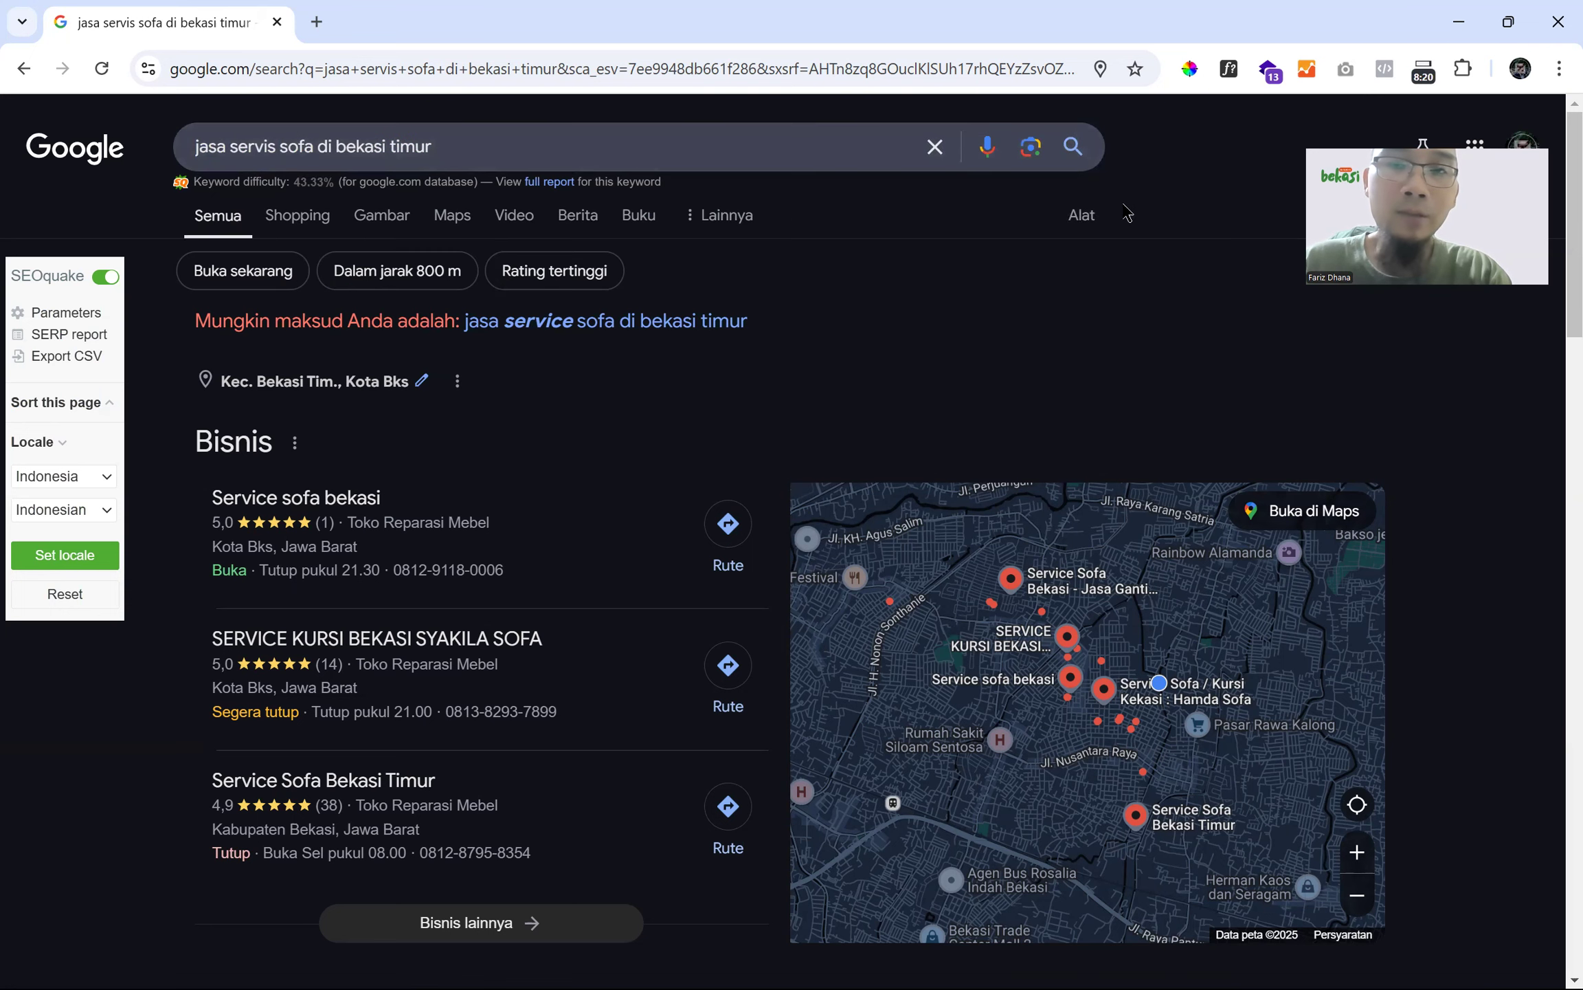
click(1082, 216)
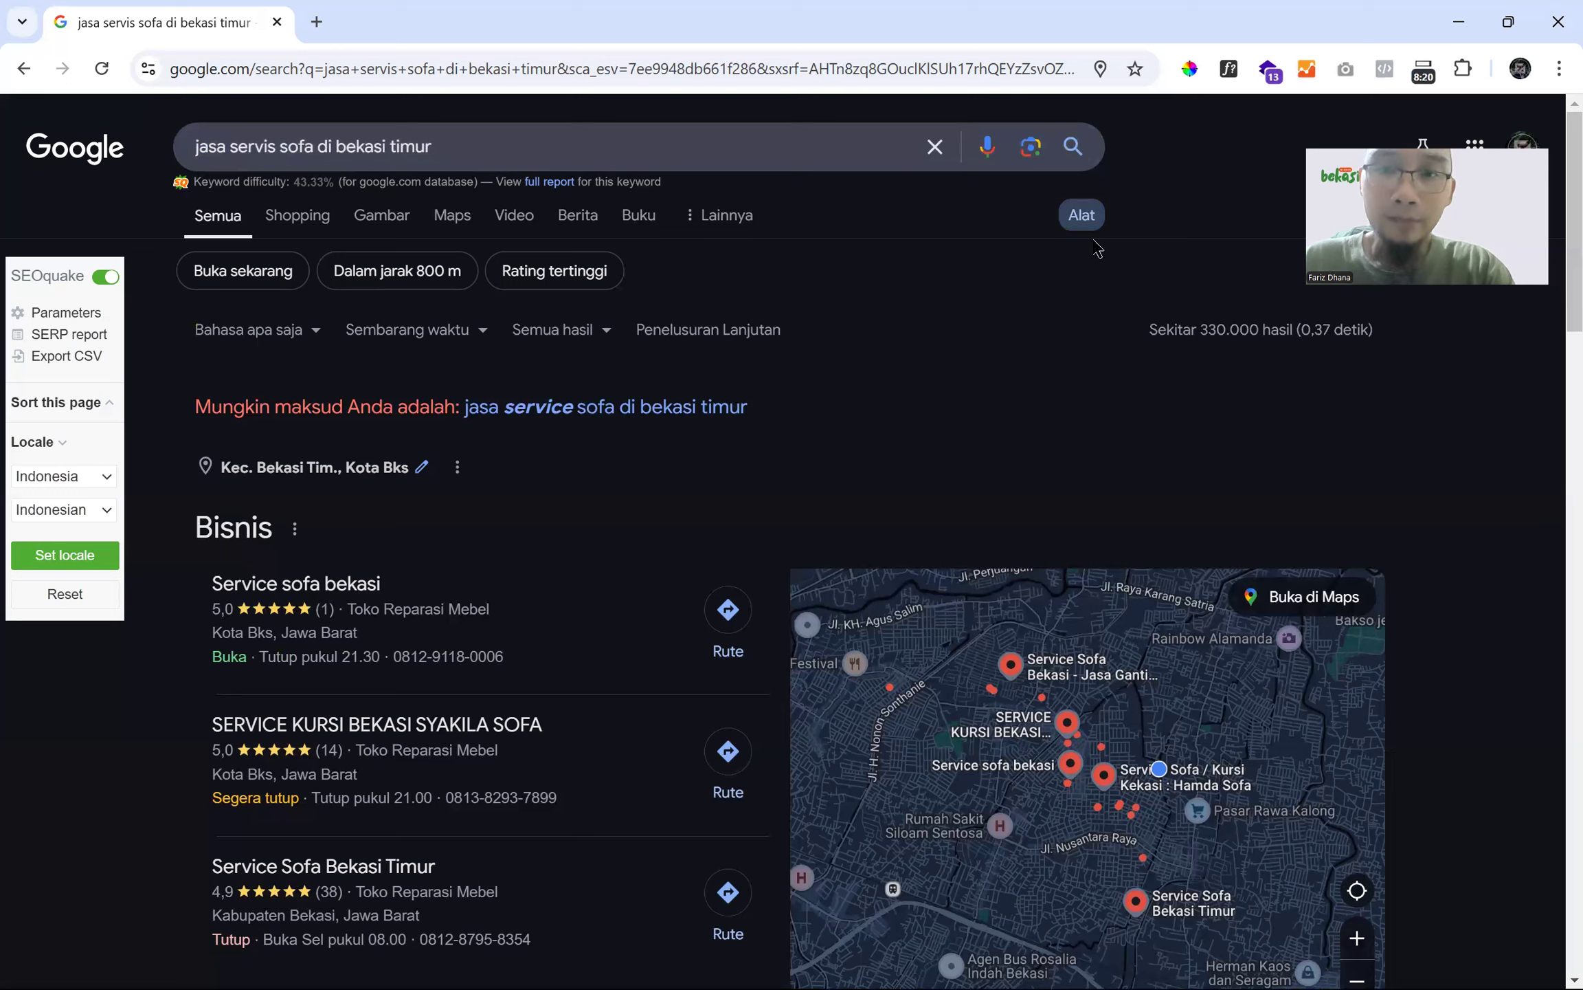
drag(1171, 335, 1349, 332)
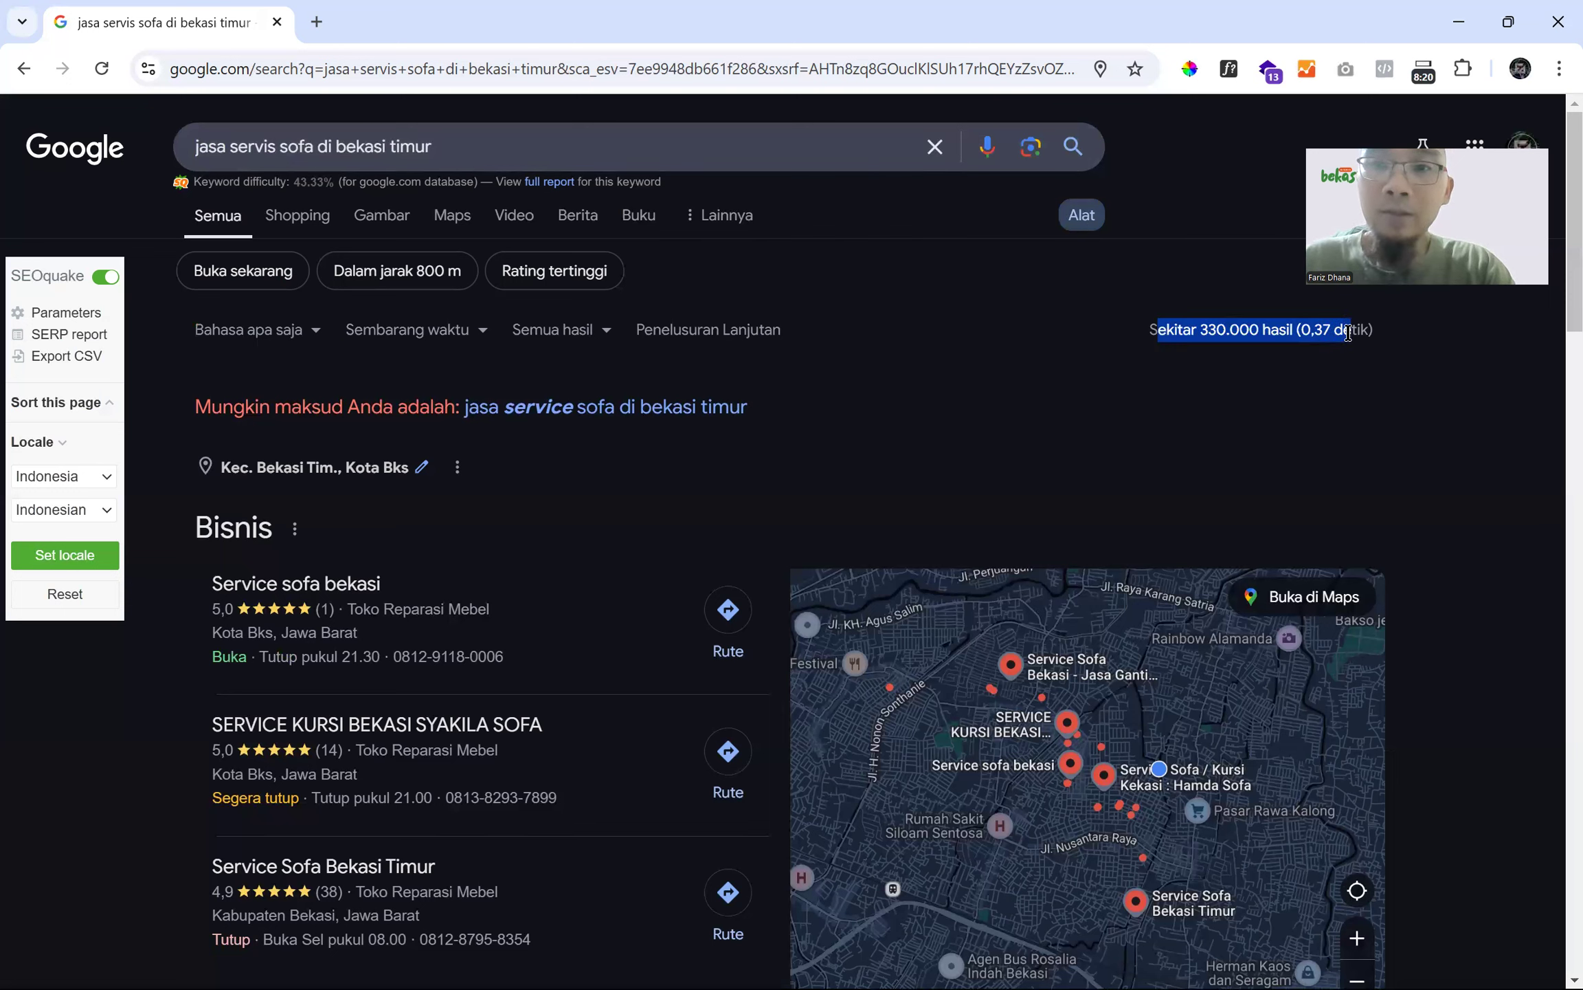
click(1008, 288)
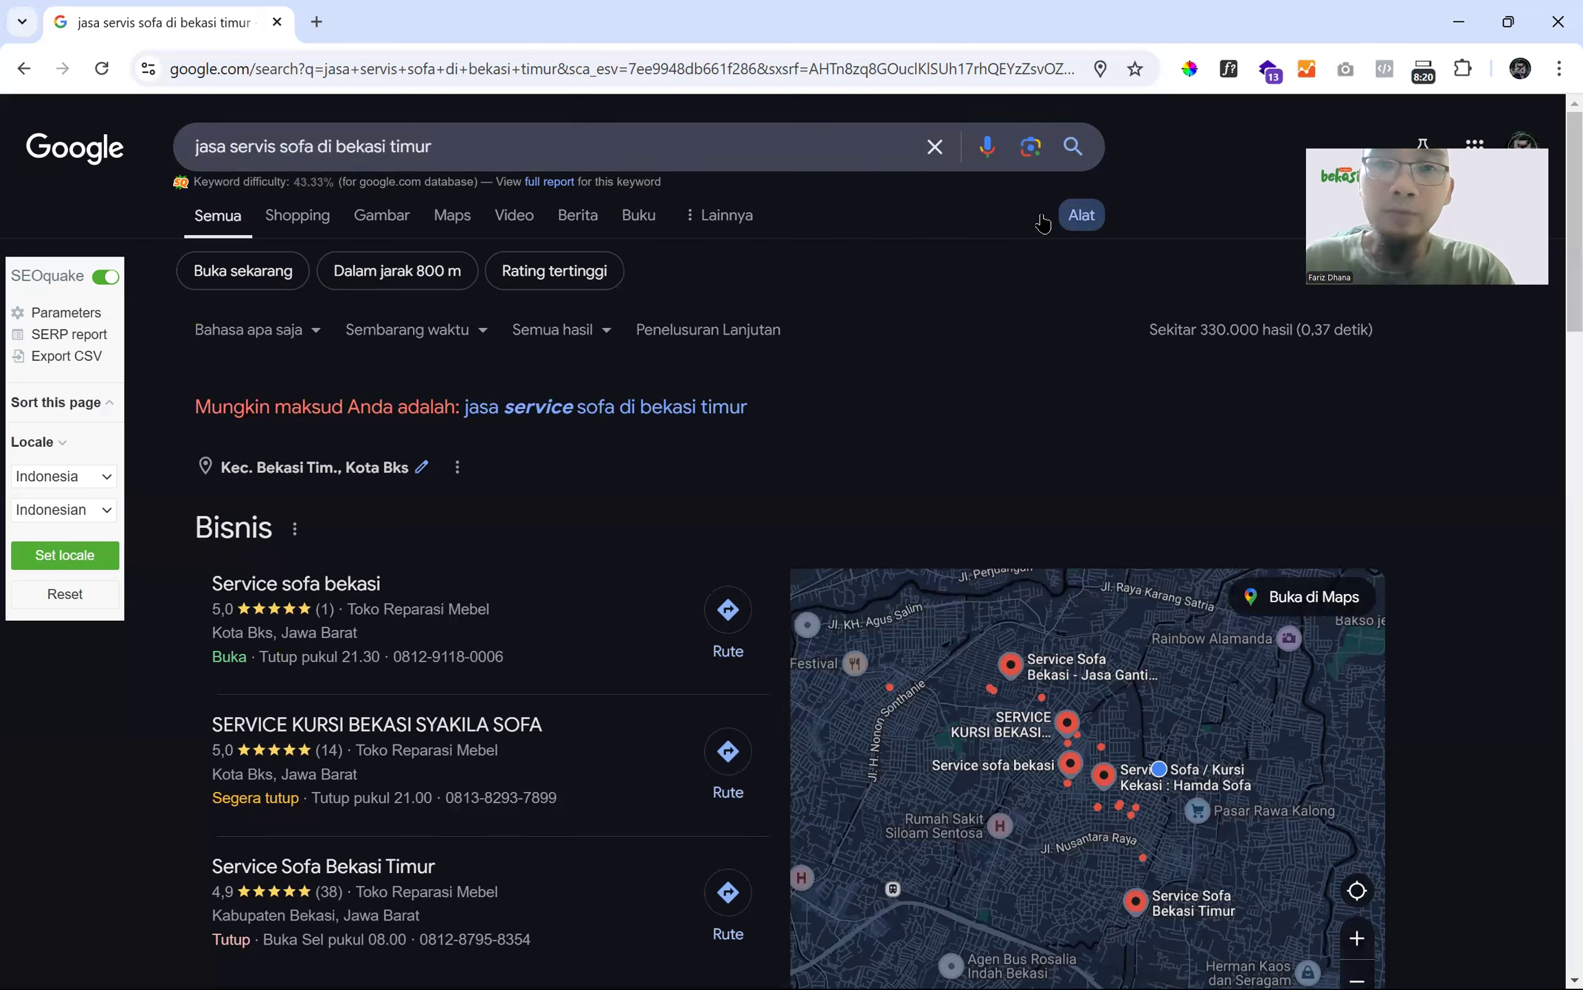
click(451, 150)
click(1153, 170)
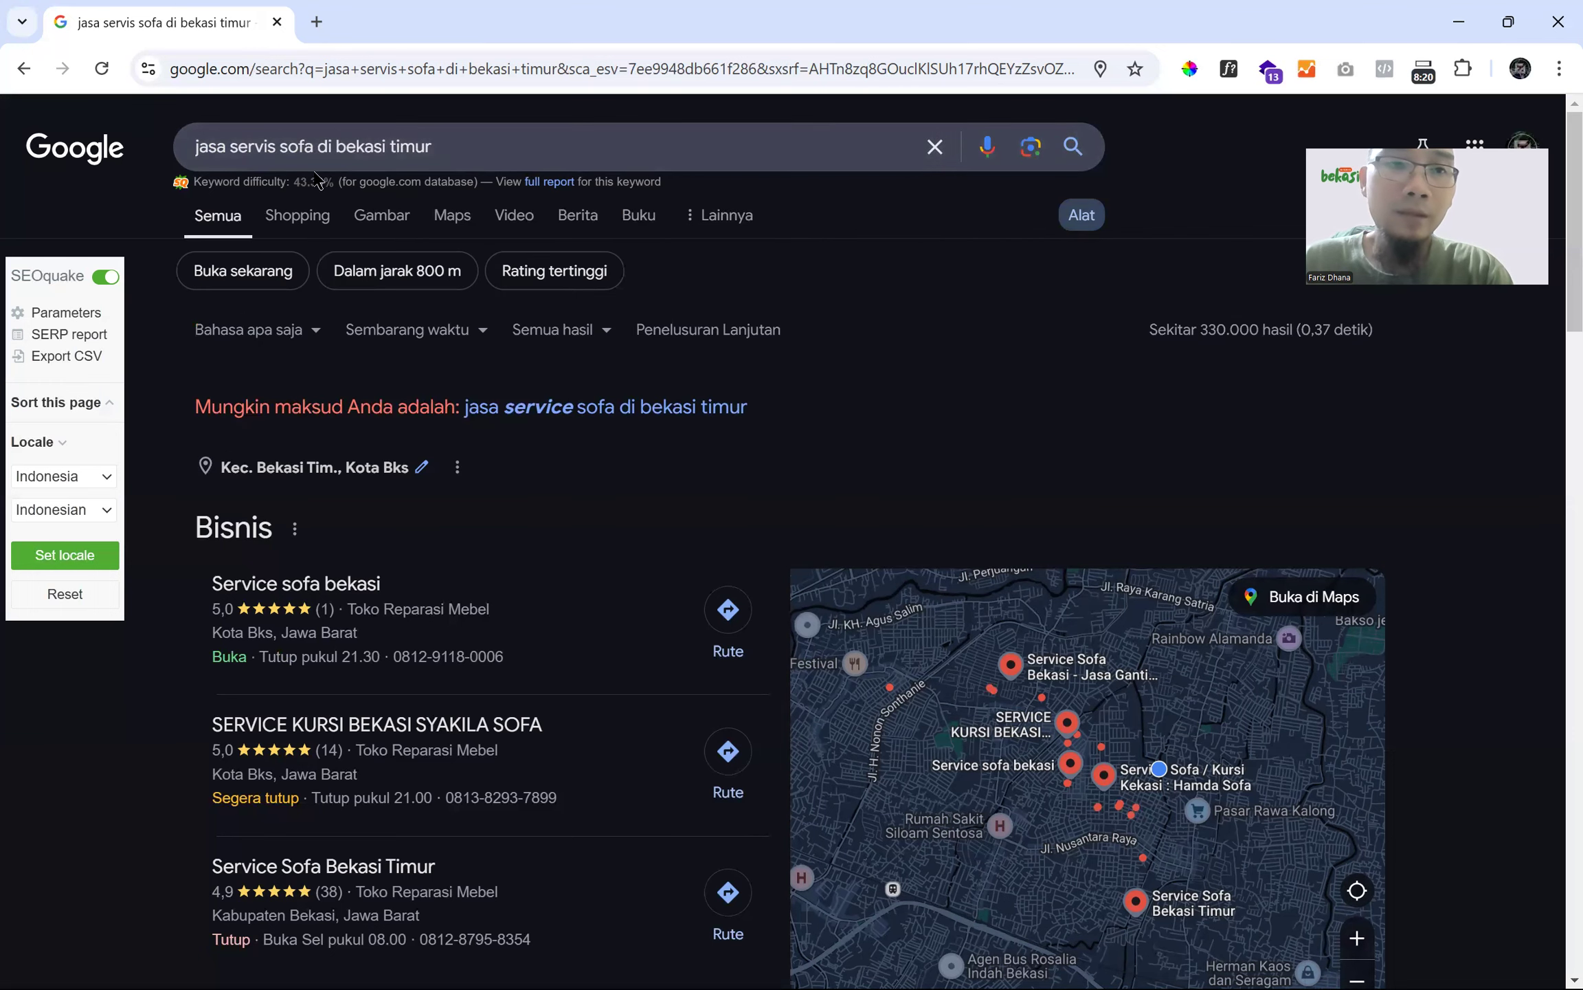
click(314, 149)
click(1189, 215)
scroll(963, 292, down, 1)
scroll(962, 292, down, 4)
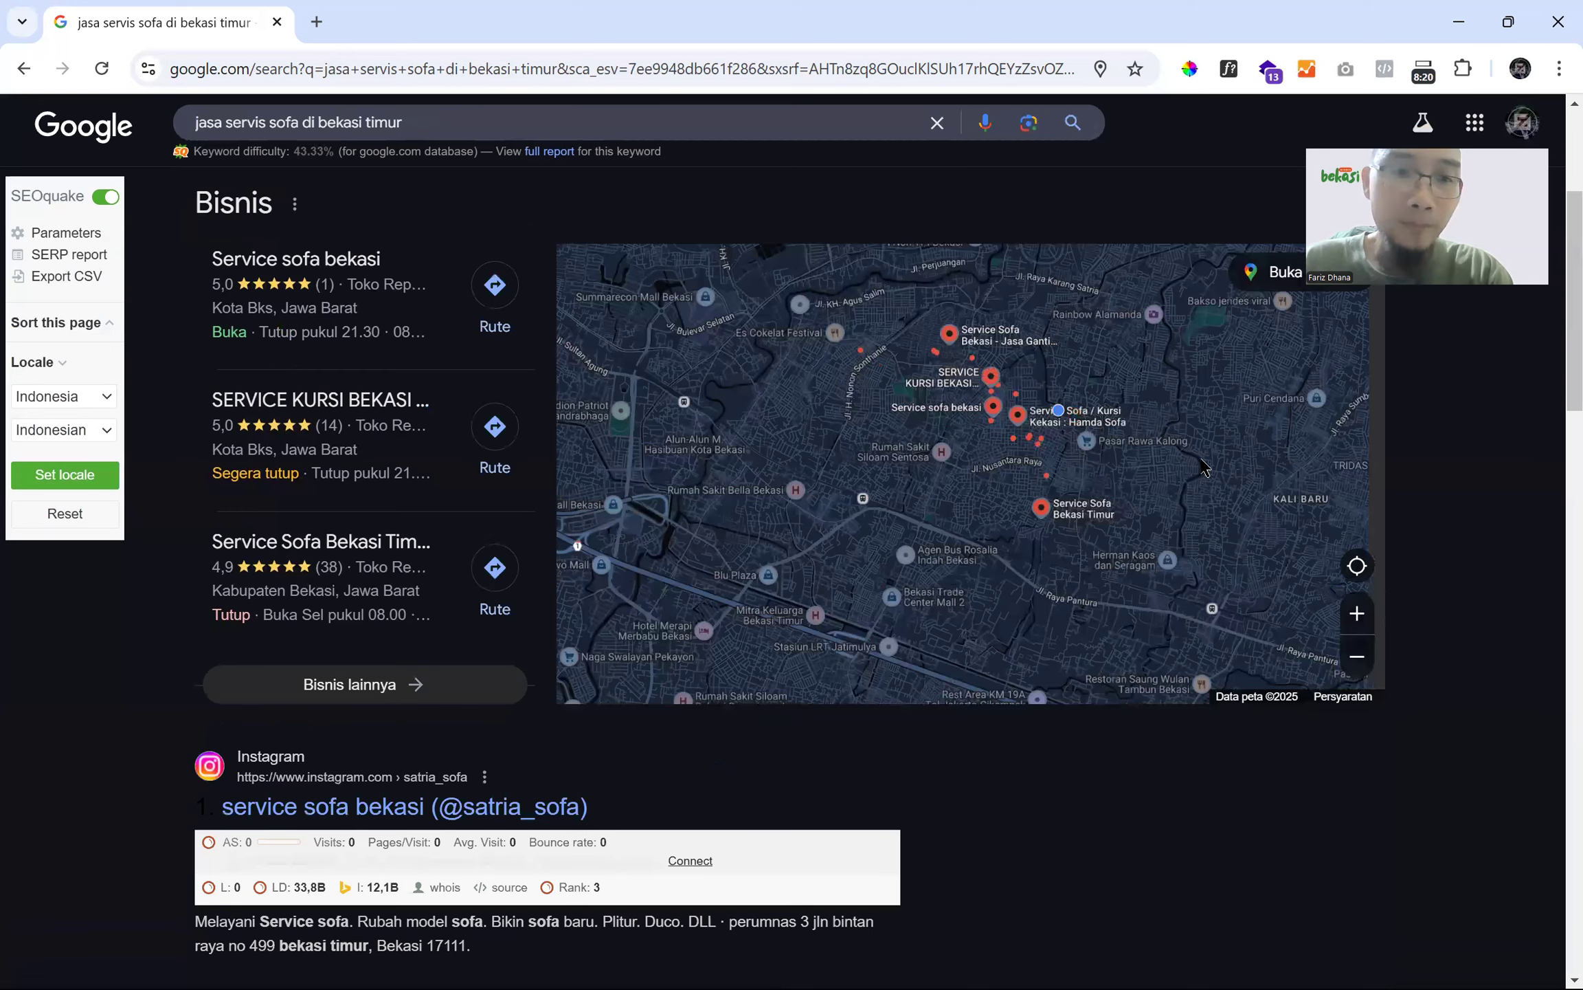
scroll(1102, 483, down, 6)
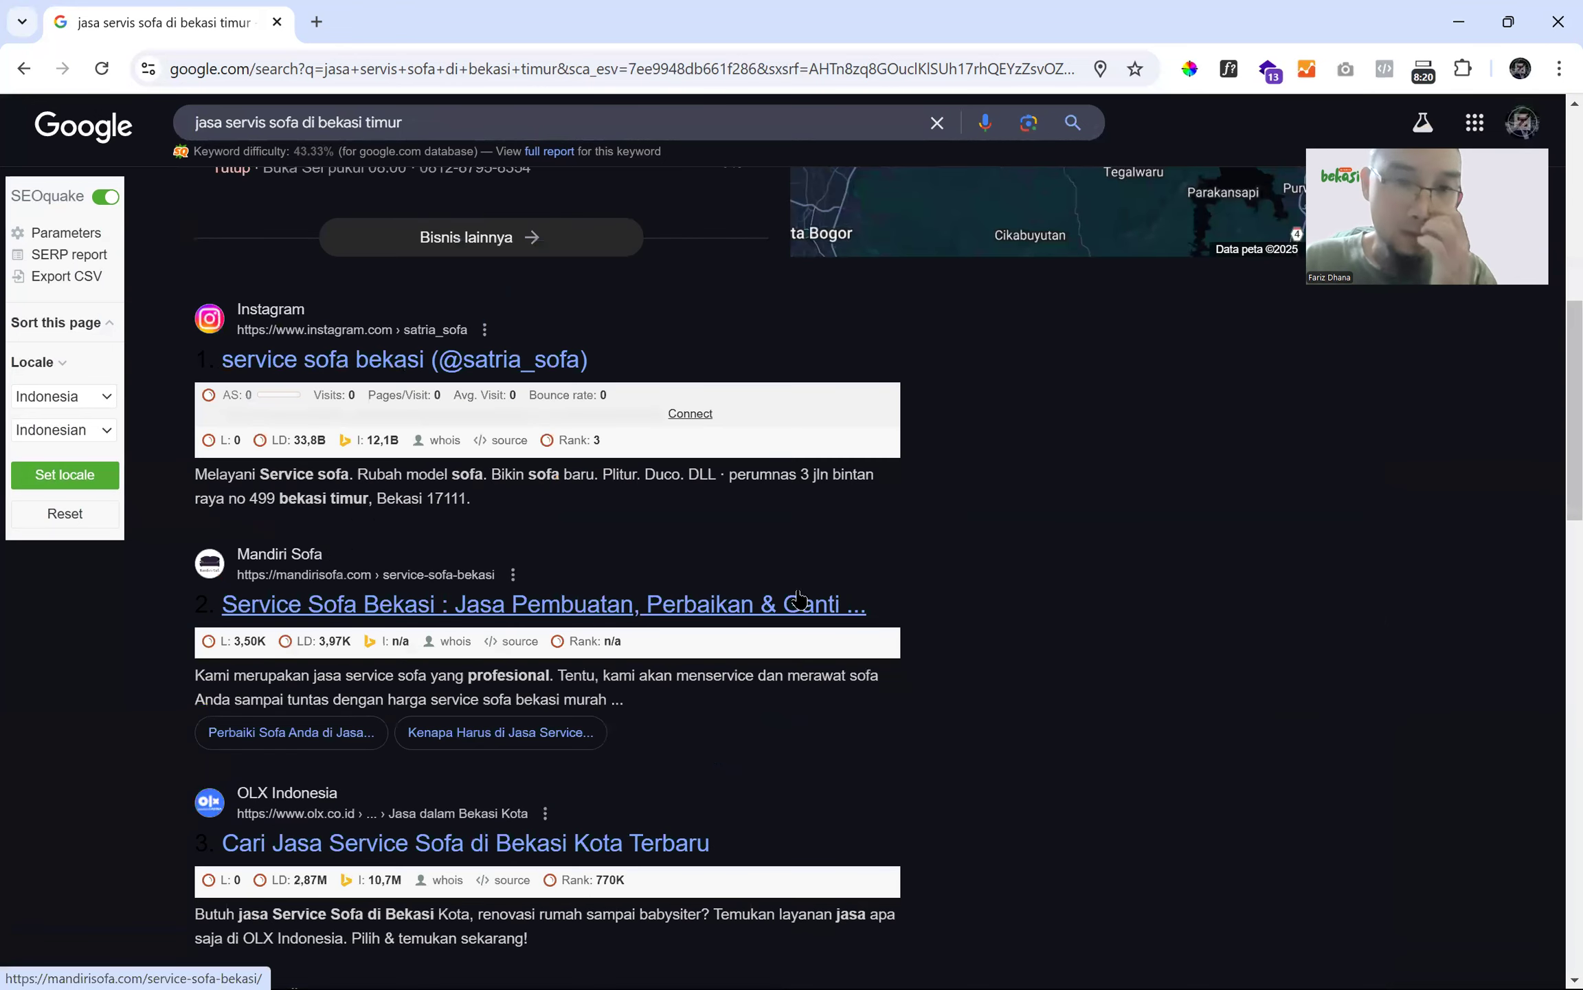
scroll(754, 666, down, 3)
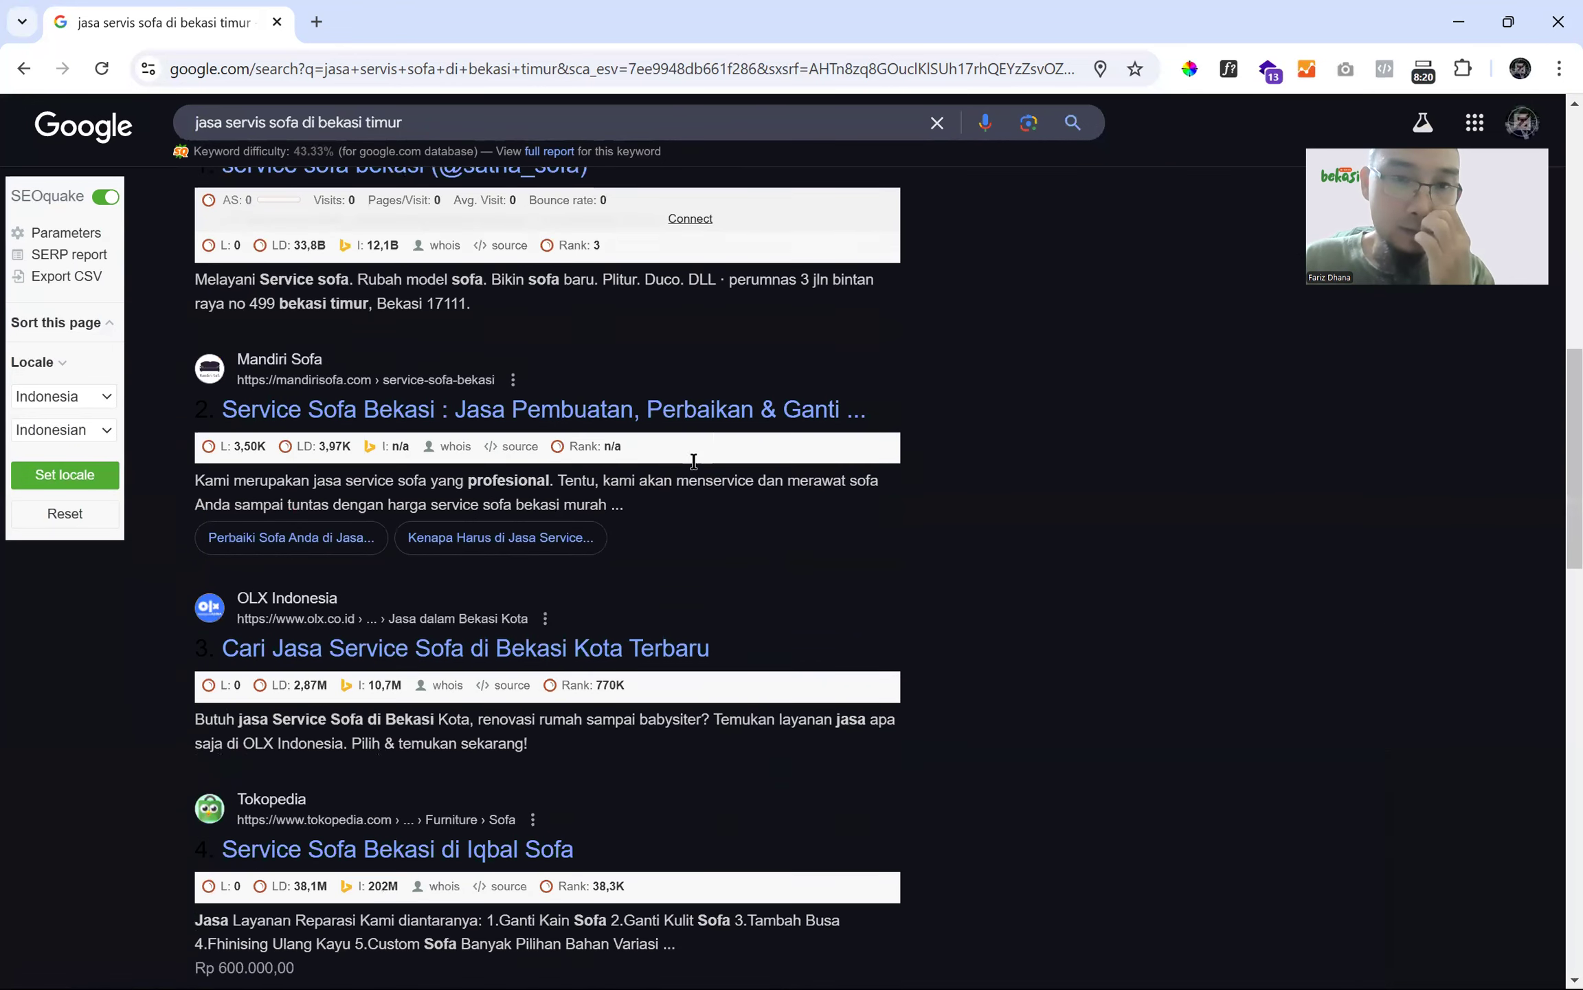
scroll(699, 404, up, 13)
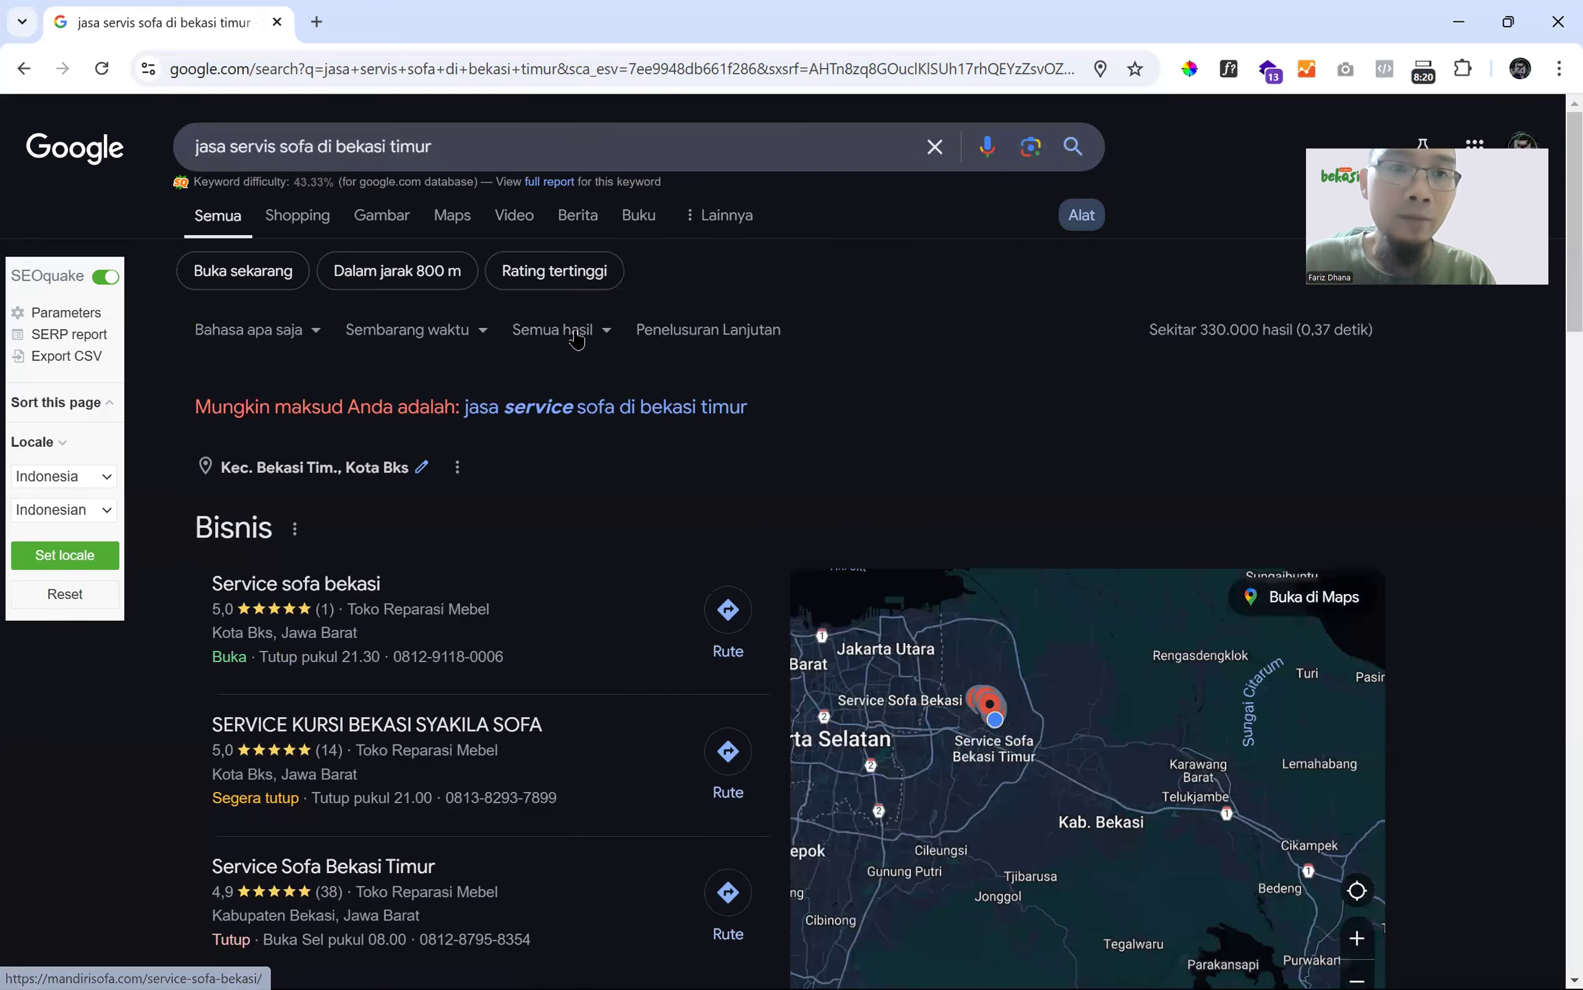
- Search for 'jasa perbaikan dan servis sofa di bekasi timur' and show the Alat result count
click(226, 146)
text(perbai)
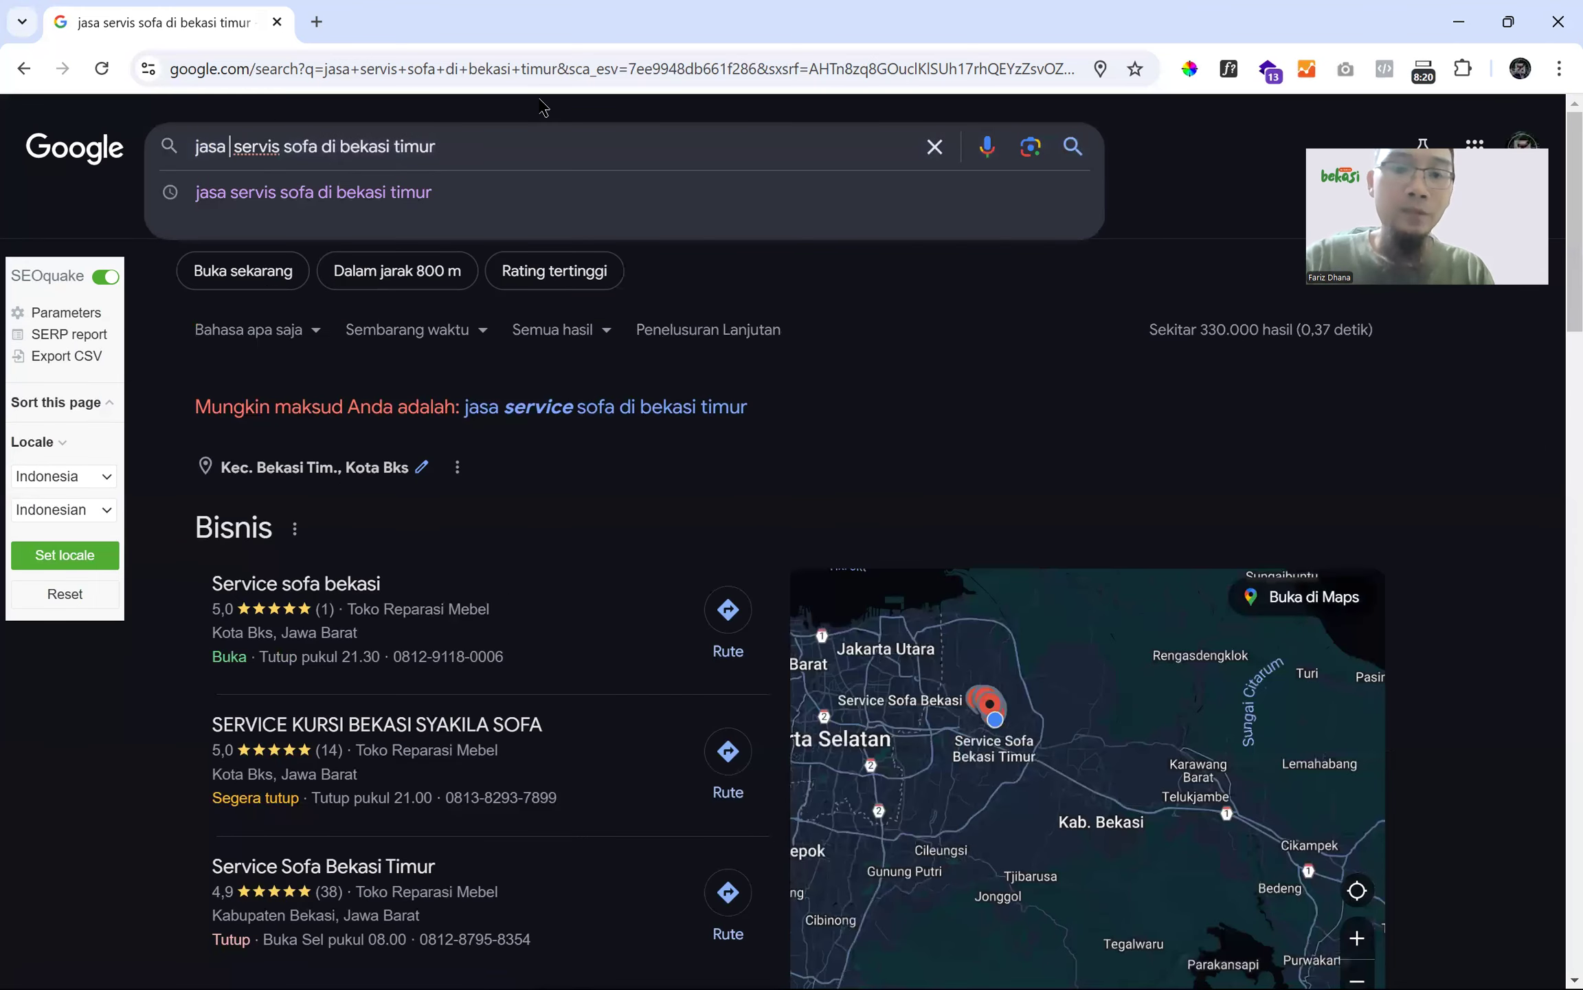
text(kan dan)
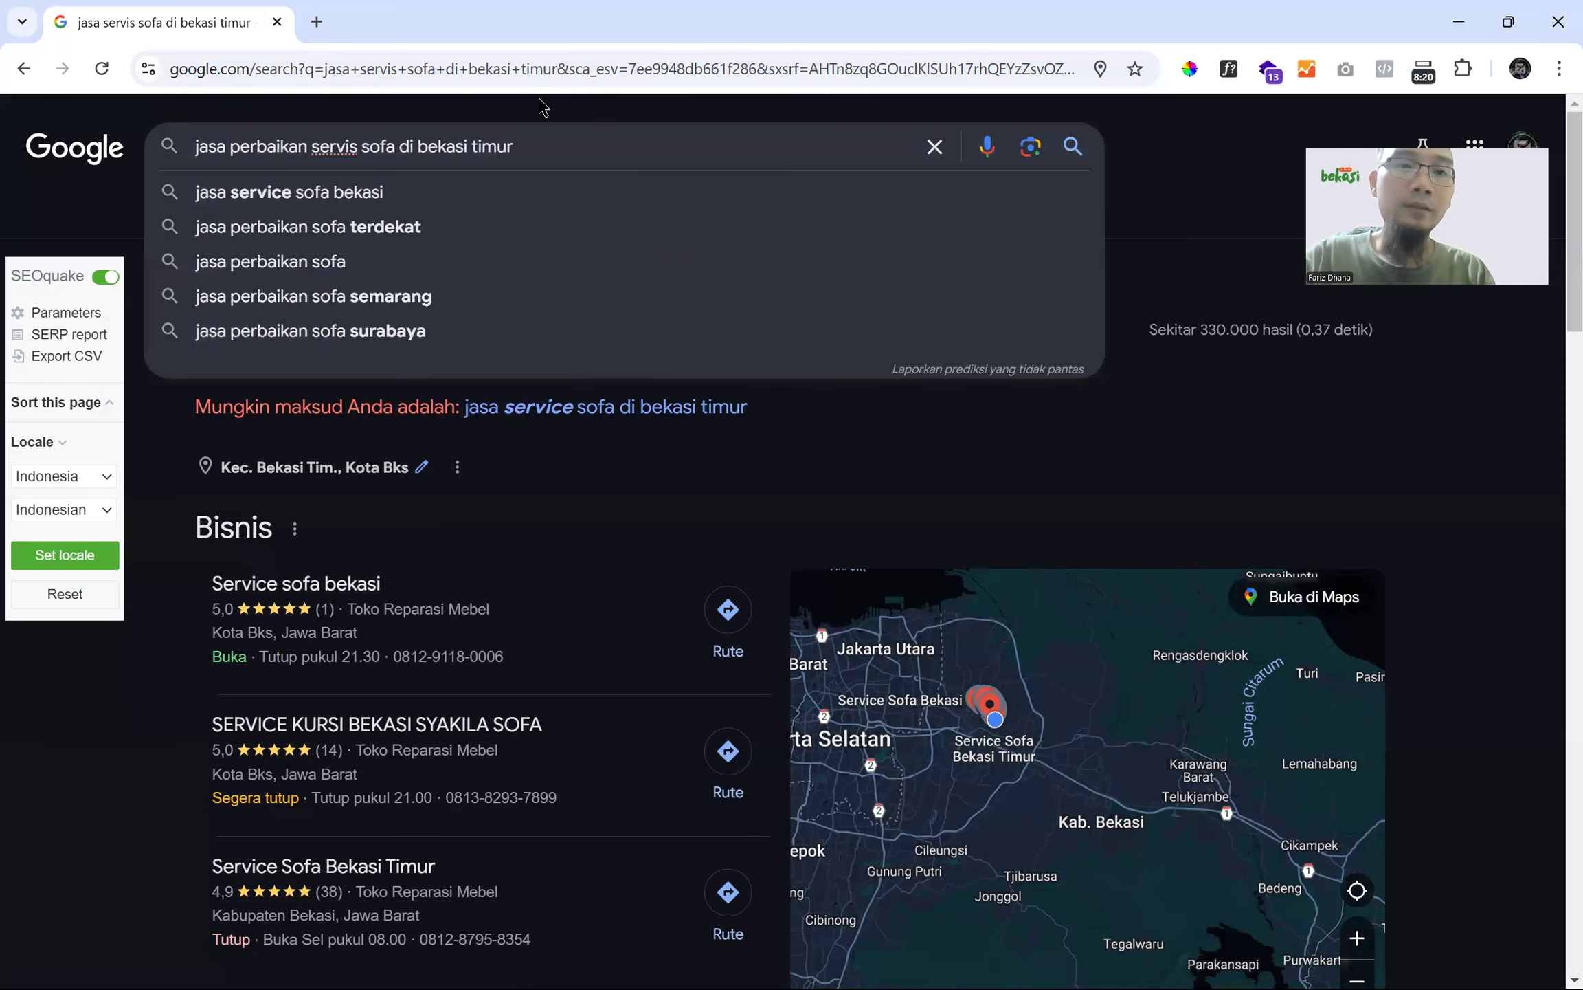
key(Return)
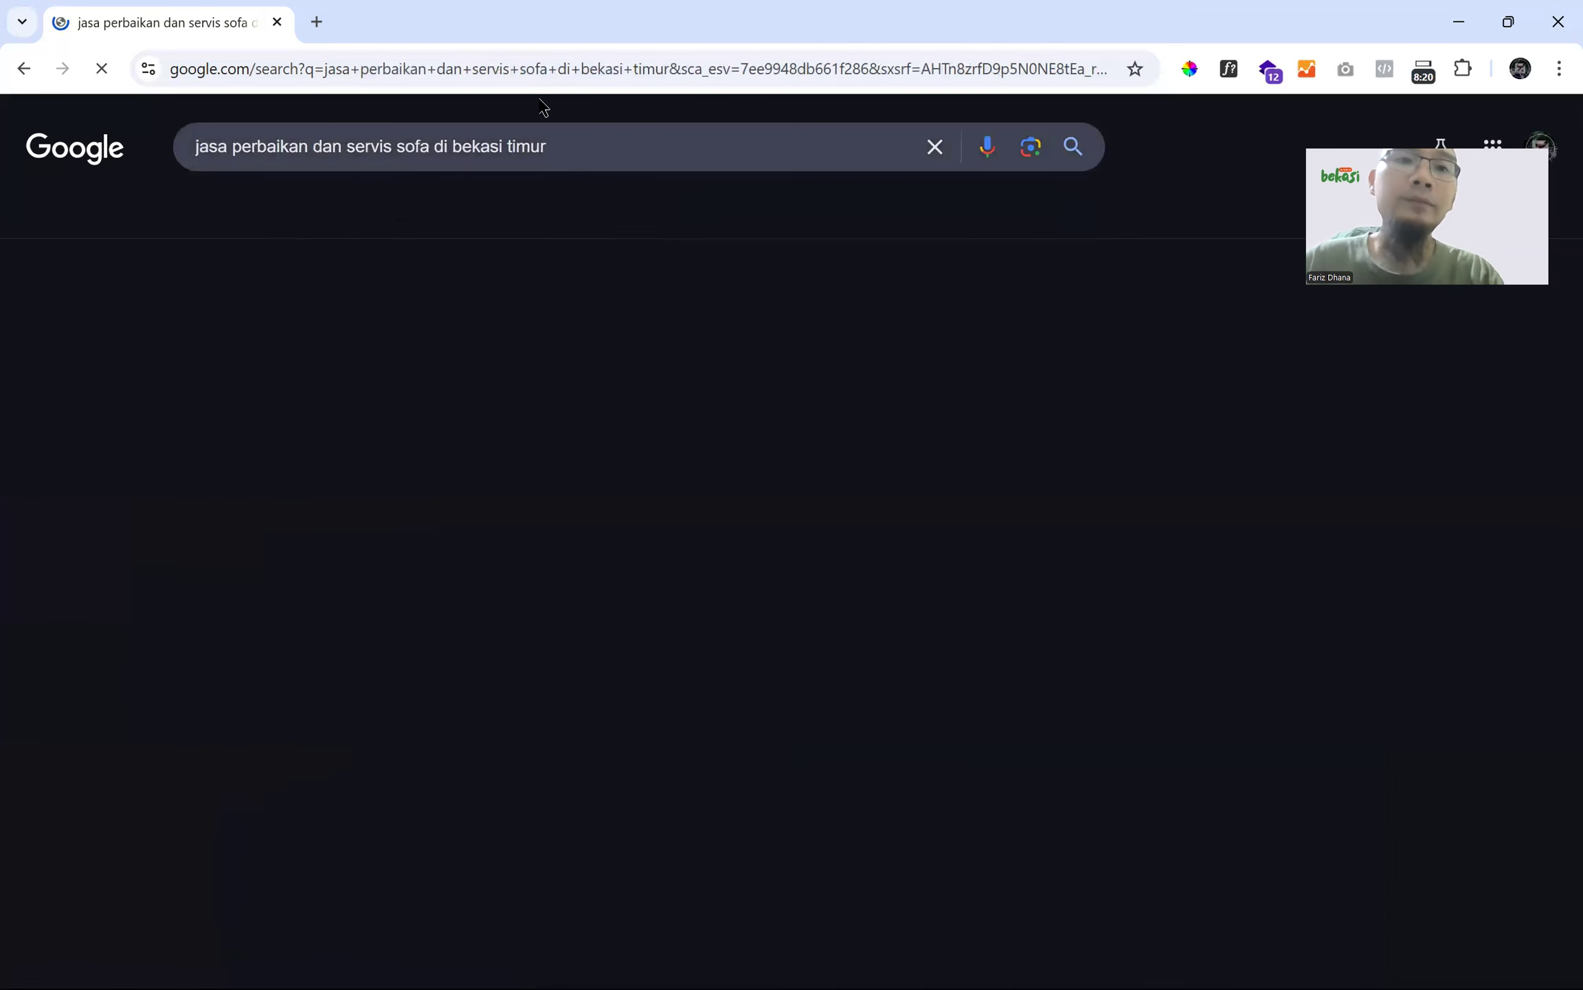
click(1093, 219)
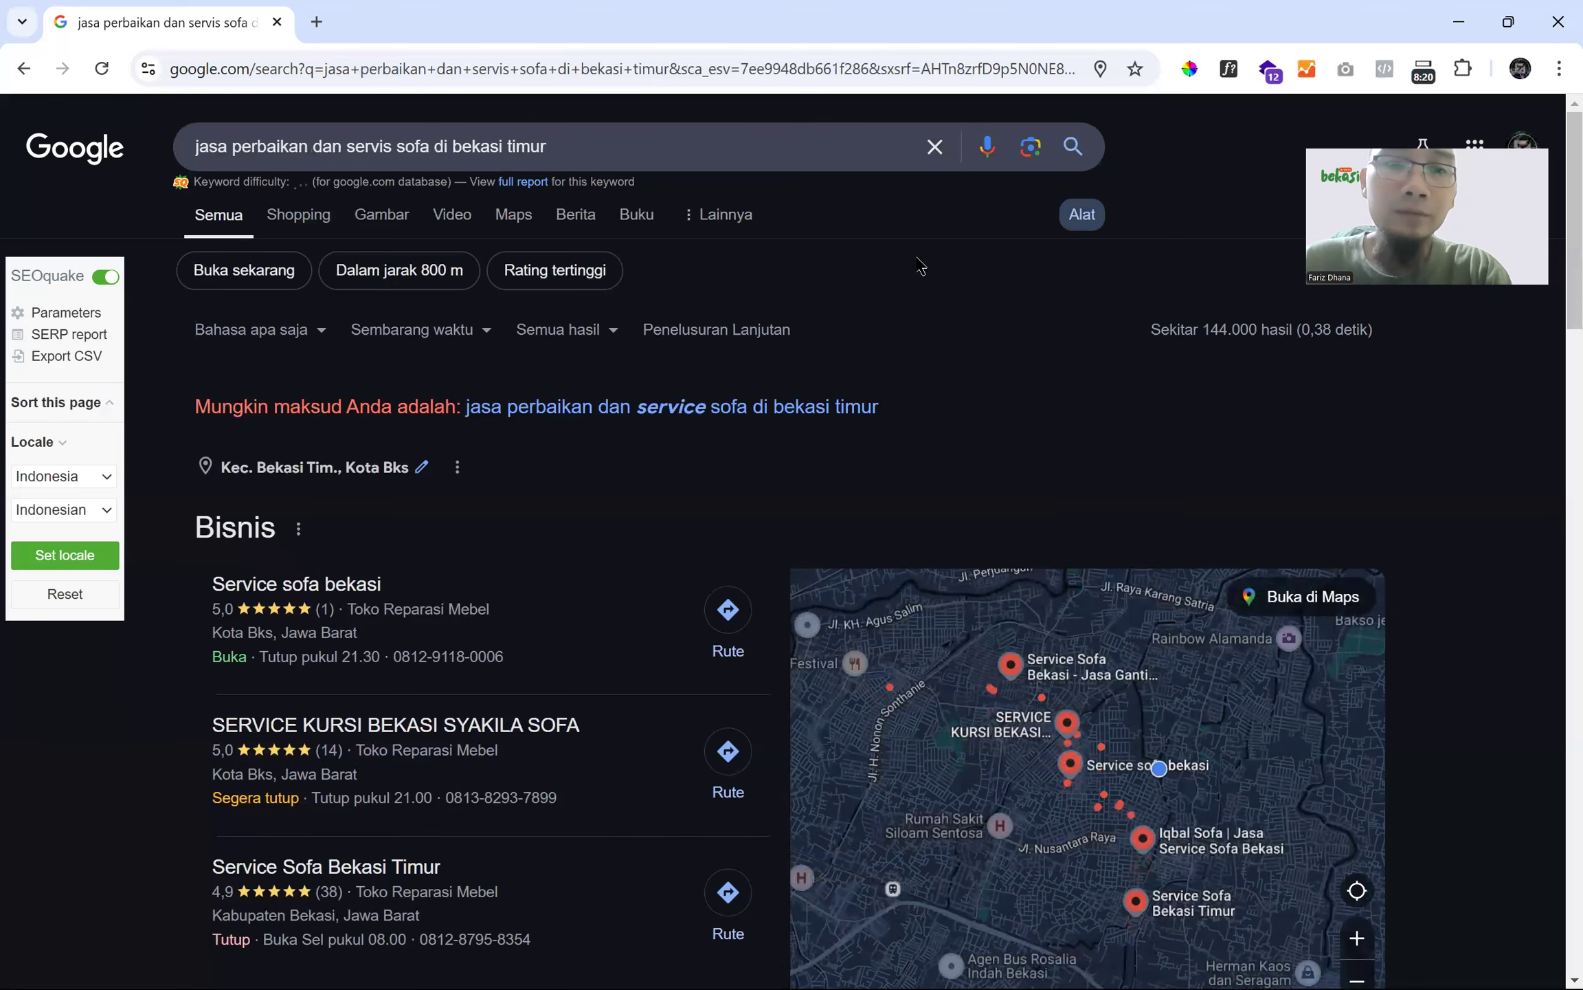
- Scroll through the ranked sites and their metrics, then return to the query
scroll(921, 267, down, 10)
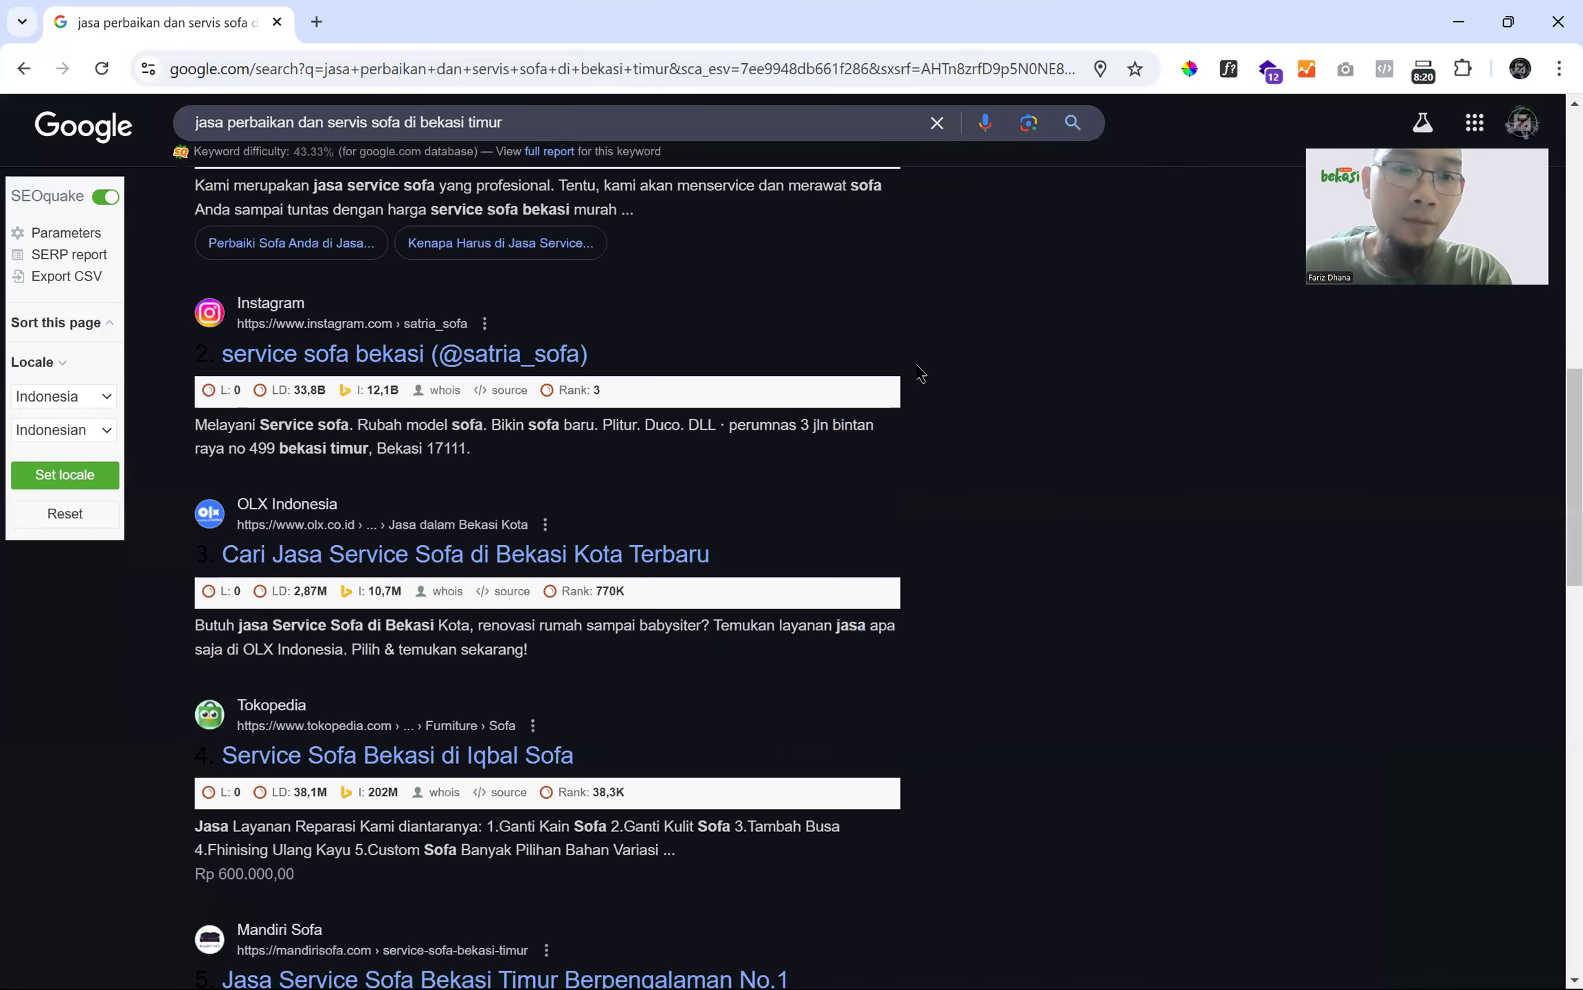
scroll(328, 602, down, 1)
scroll(328, 602, down, 1)
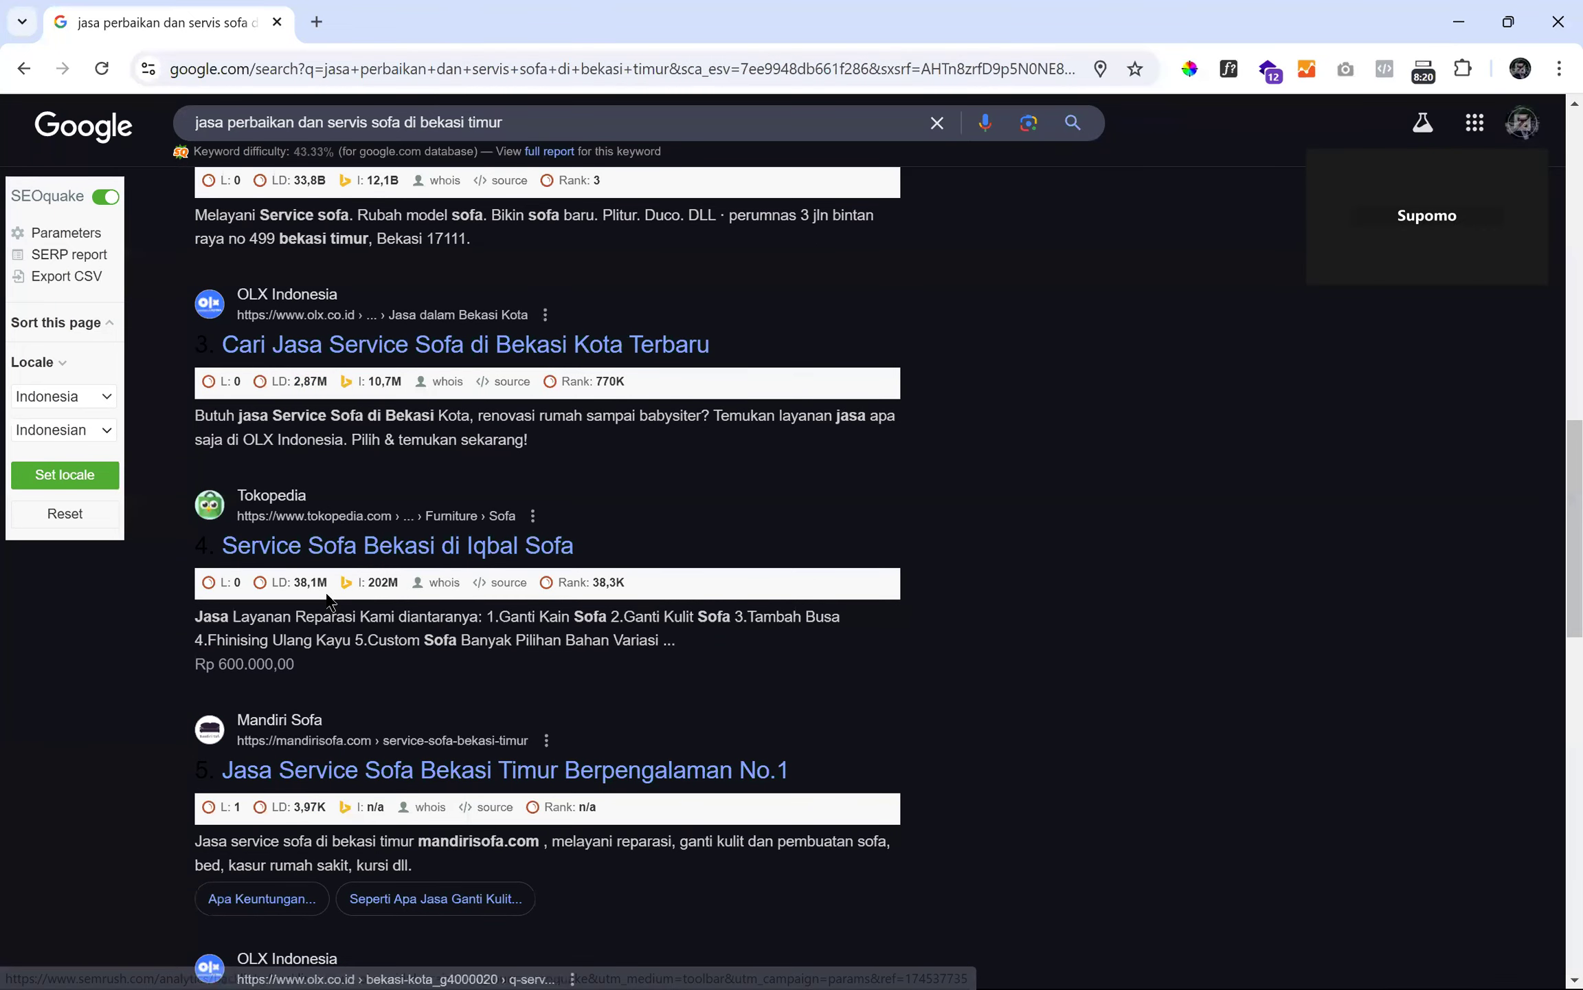
scroll(328, 603, down, 4)
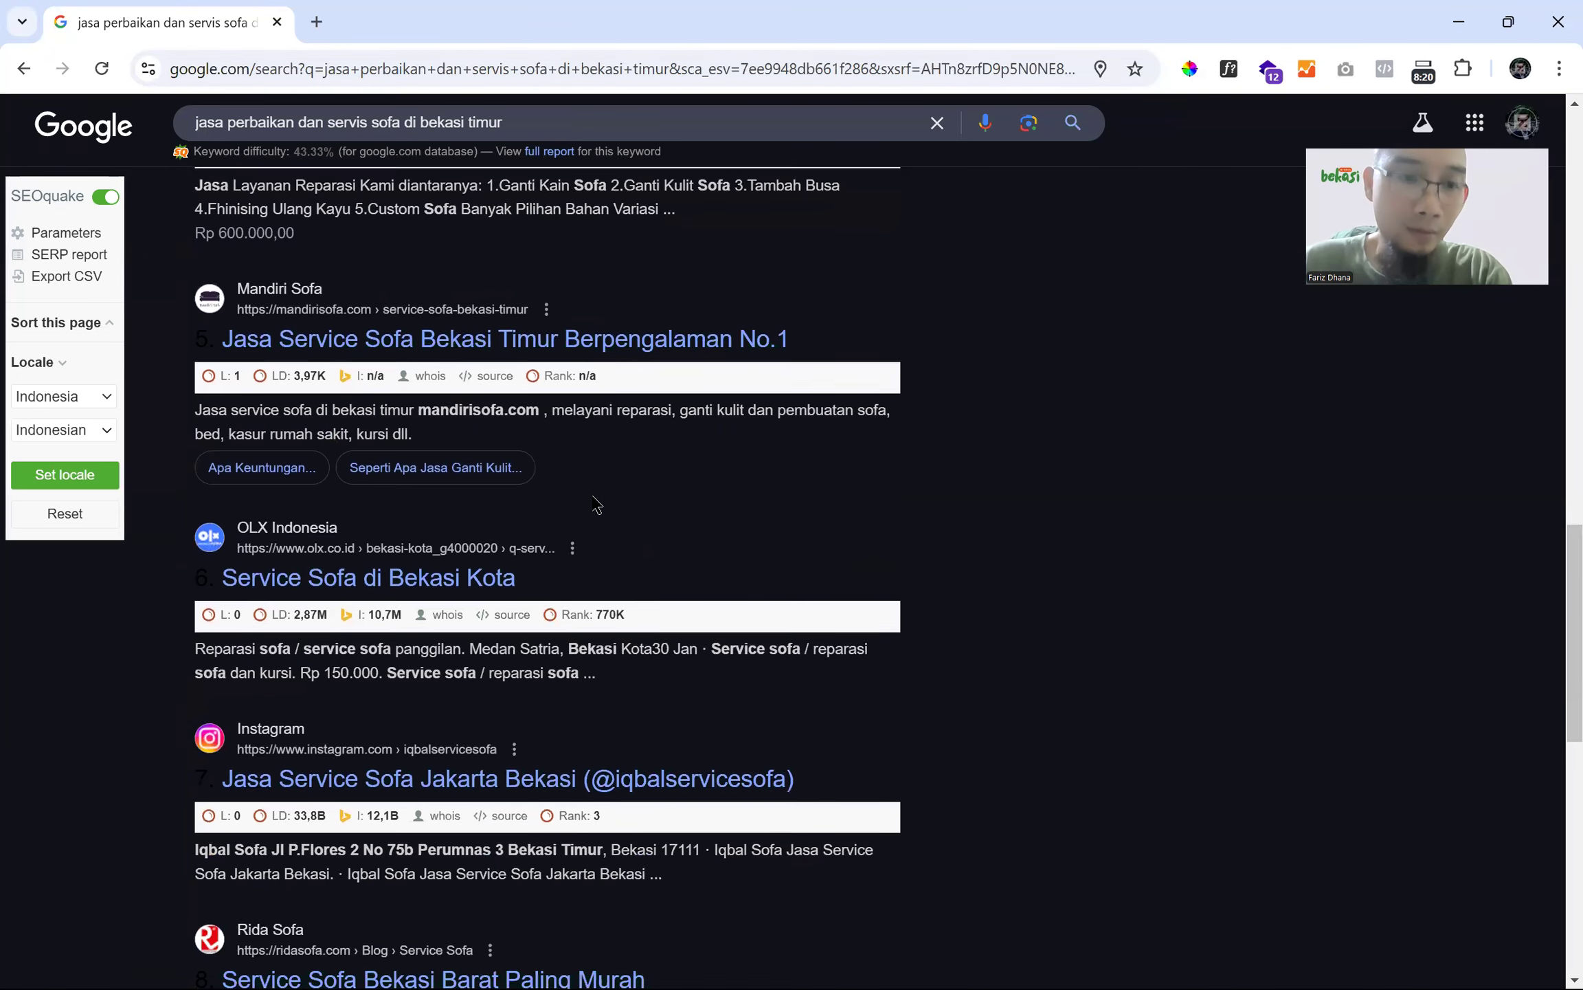
scroll(596, 509, down, 4)
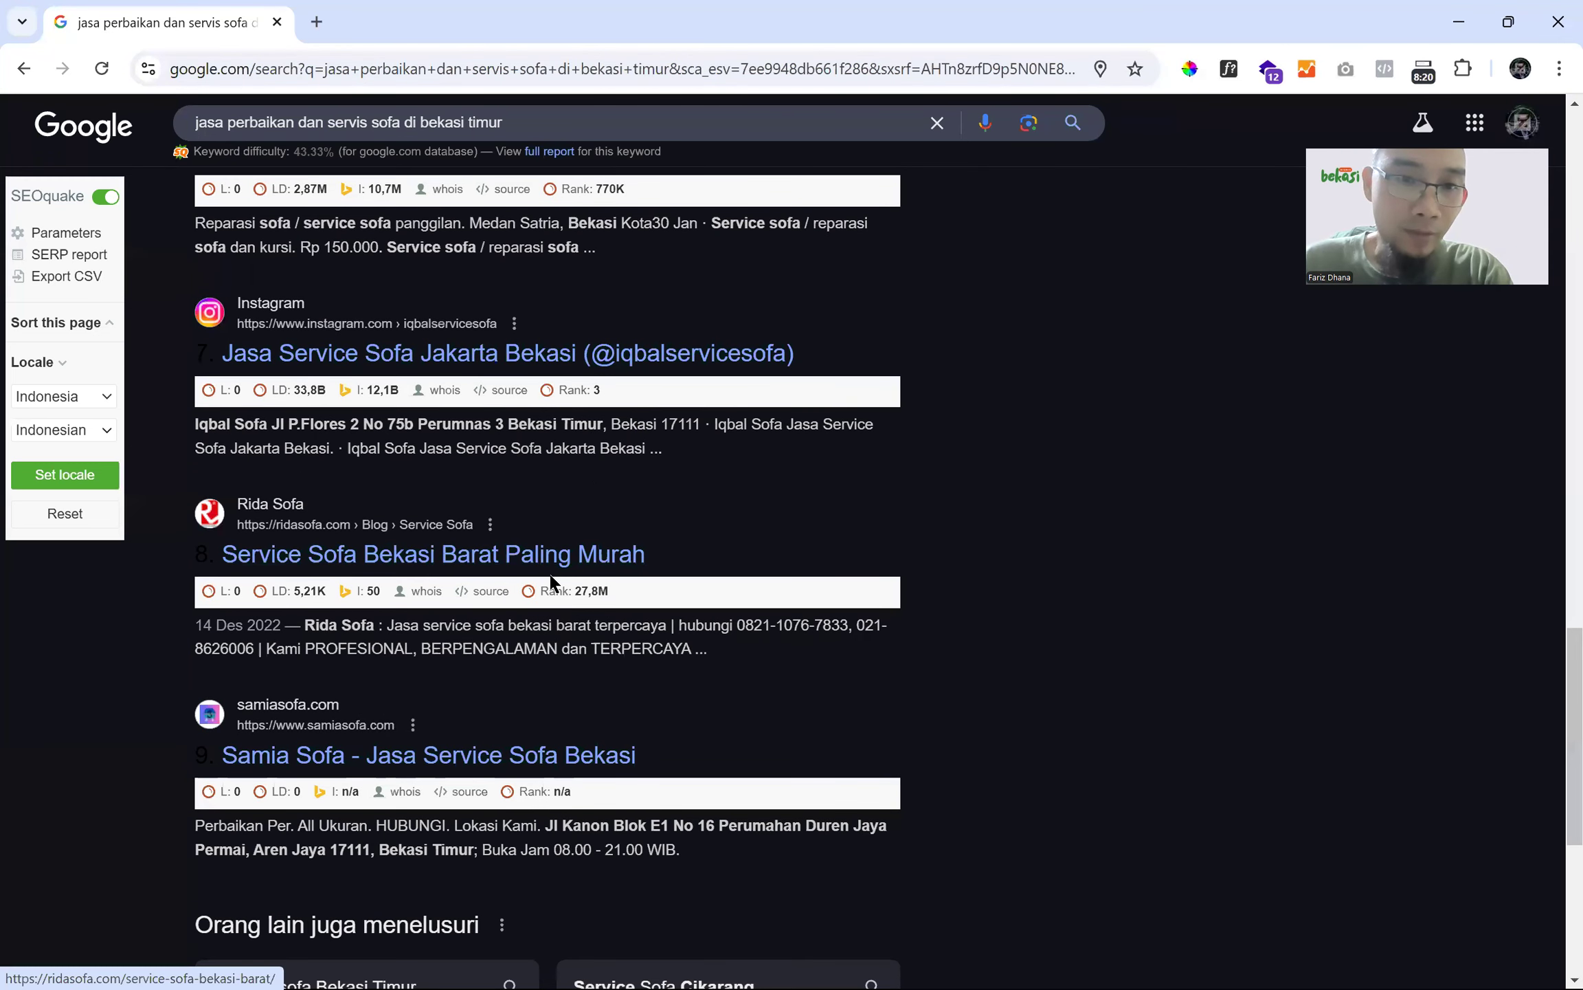
scroll(717, 540, down, 4)
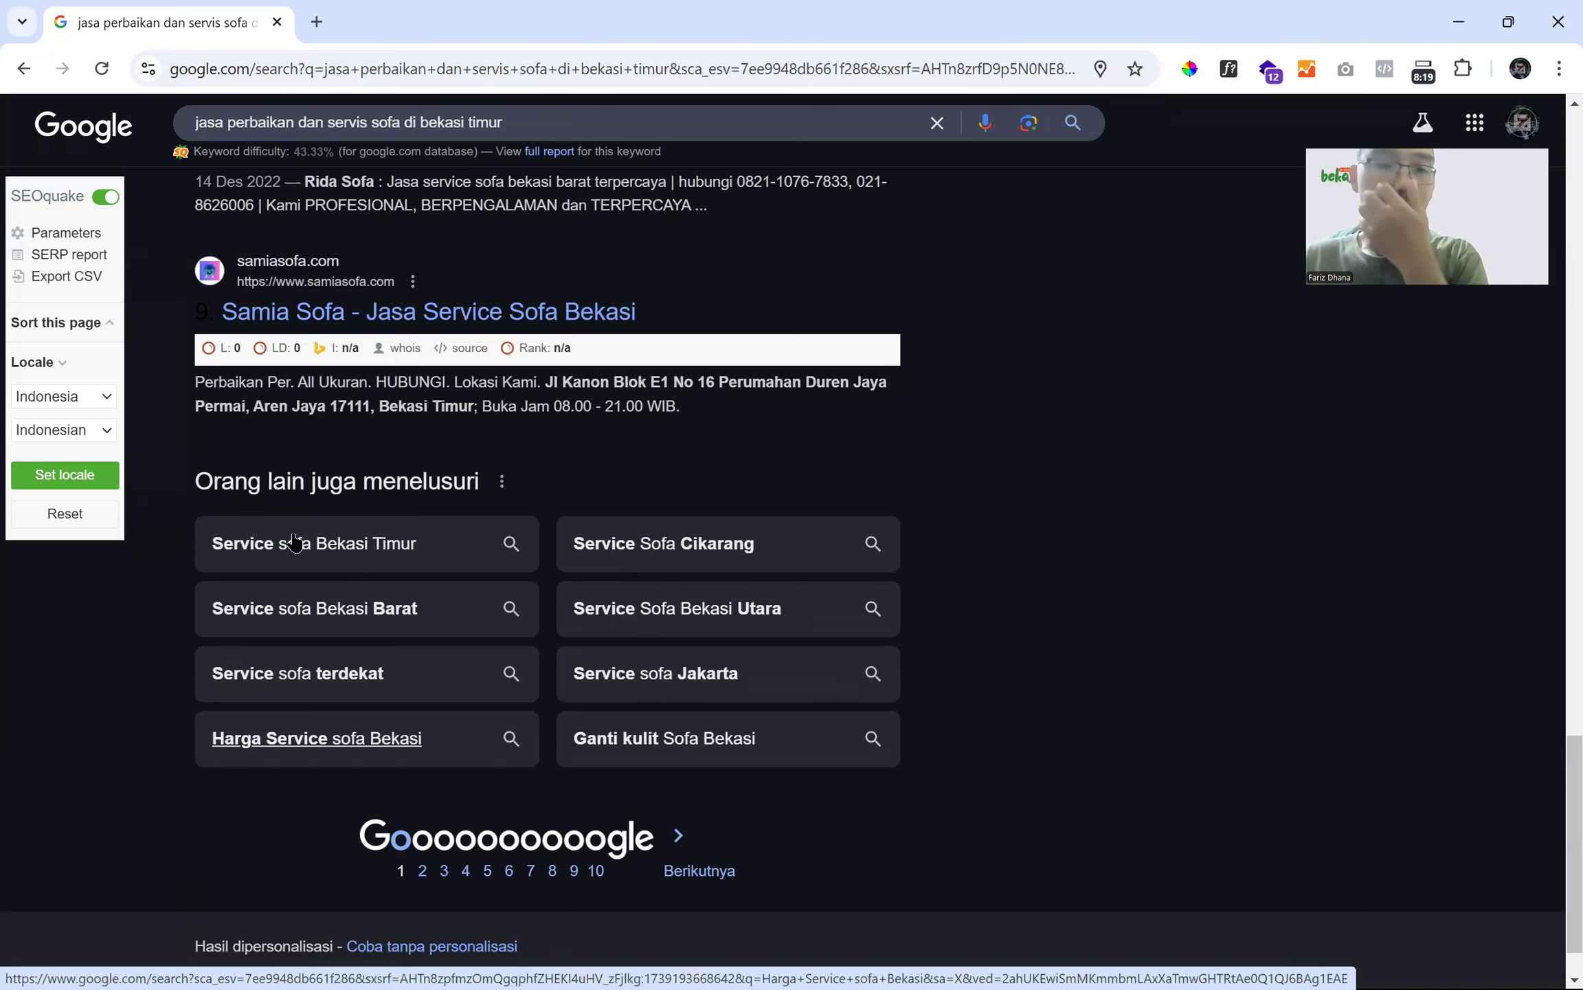
scroll(291, 529, up, 20)
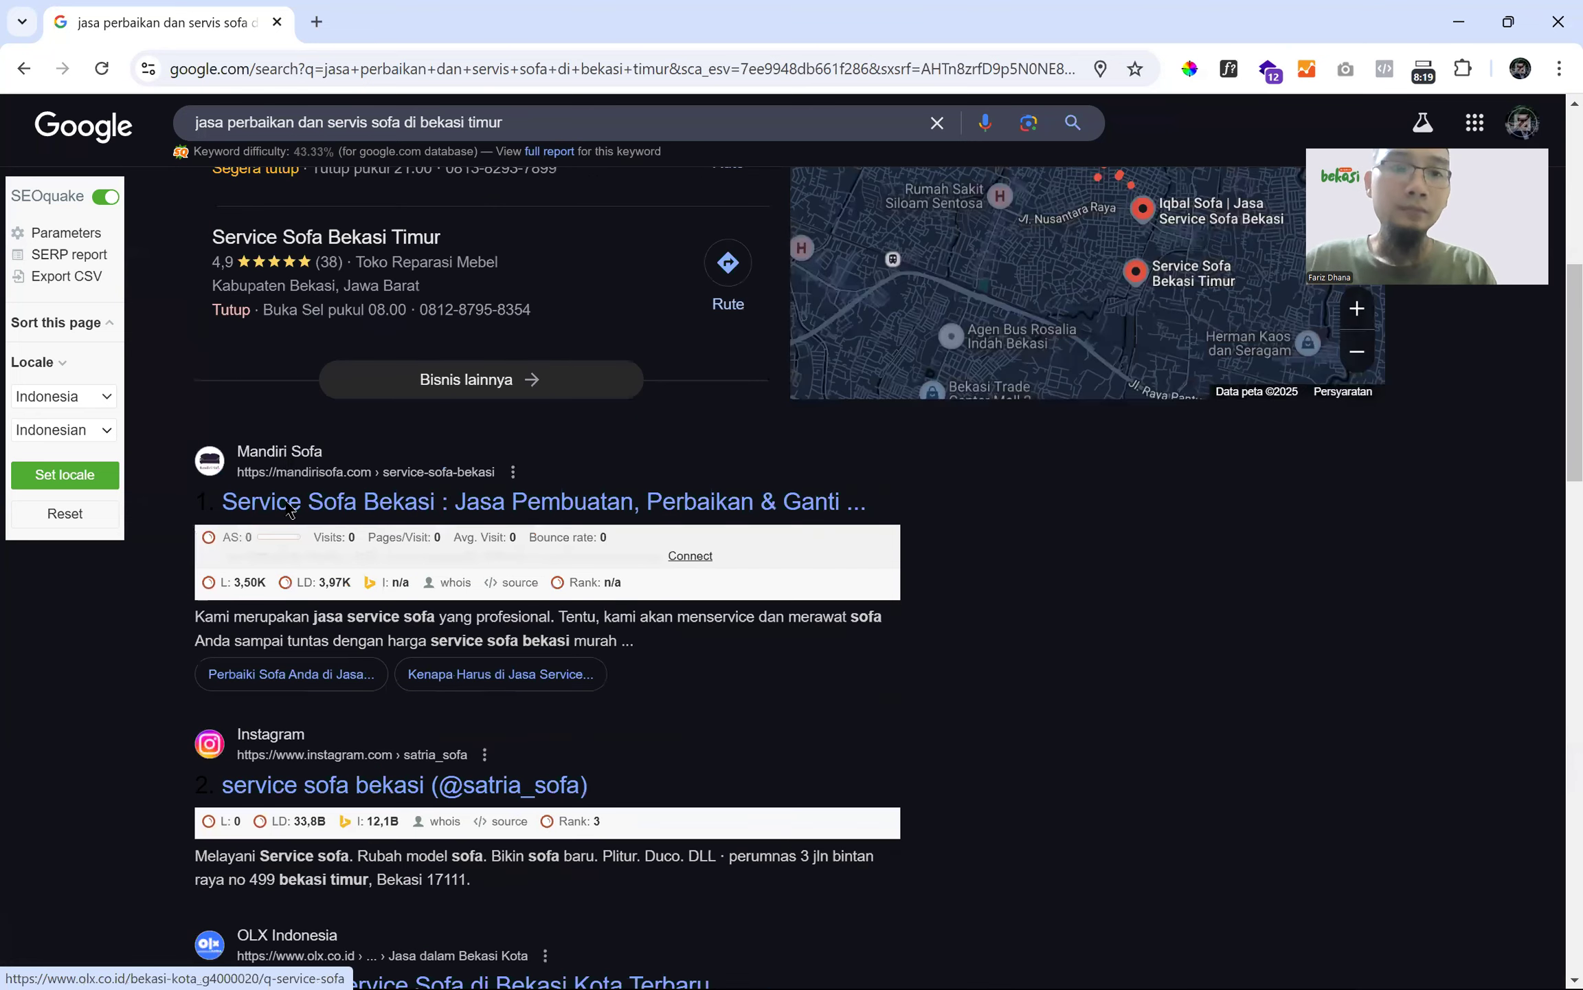
scroll(392, 156, up, 8)
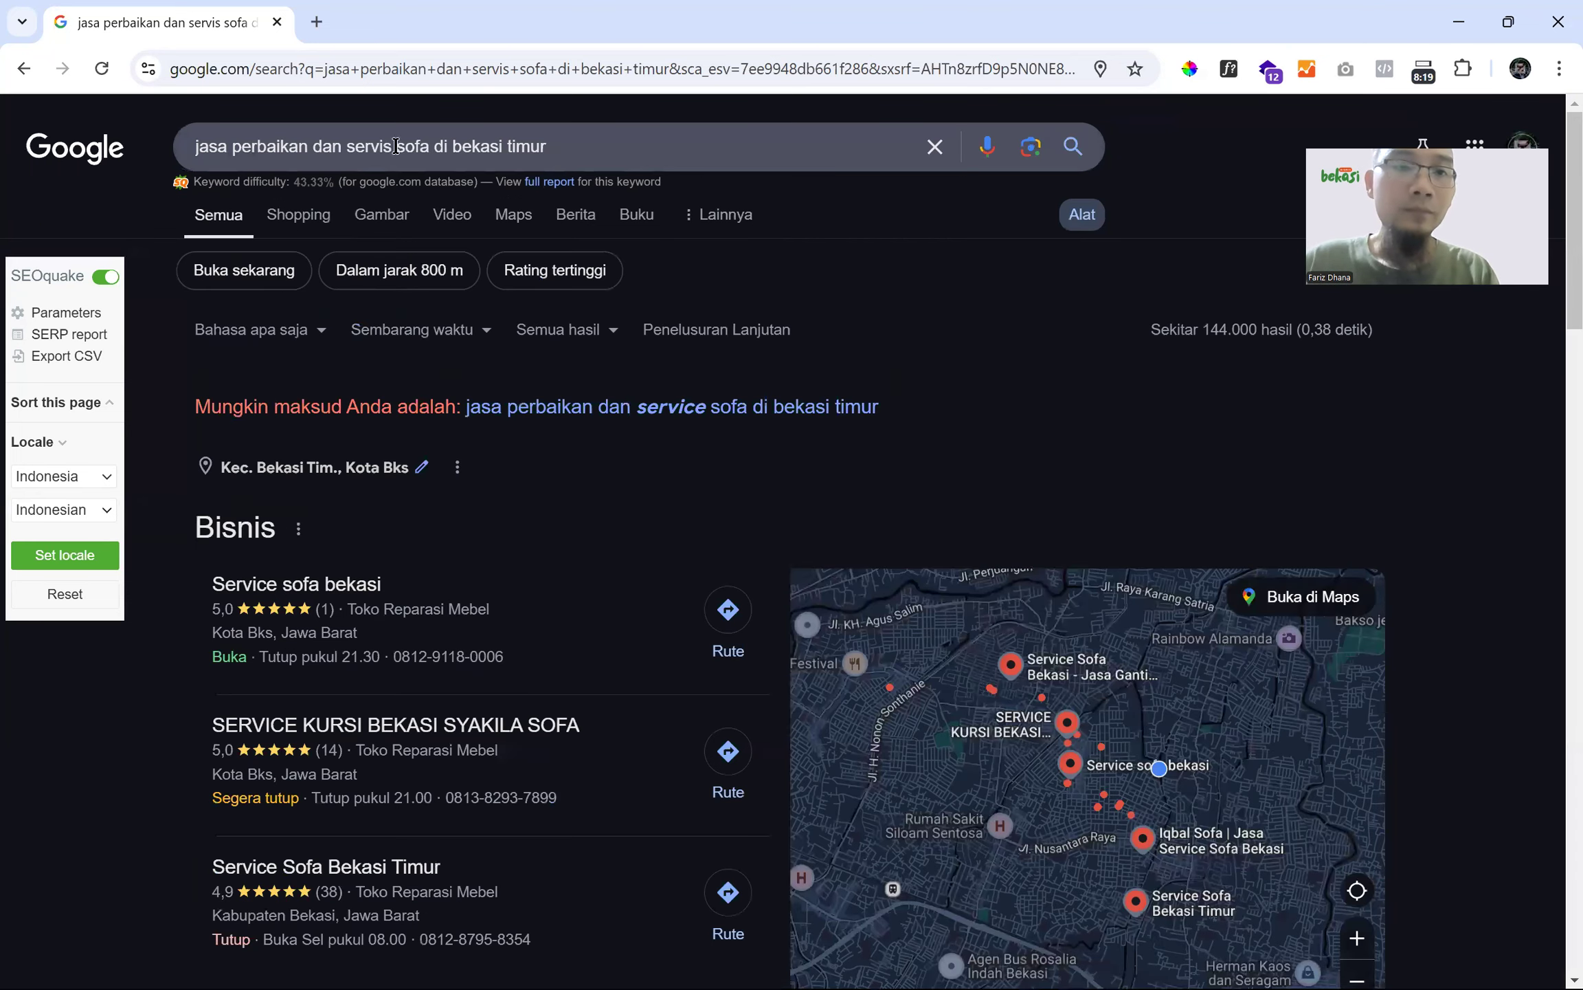
click(402, 141)
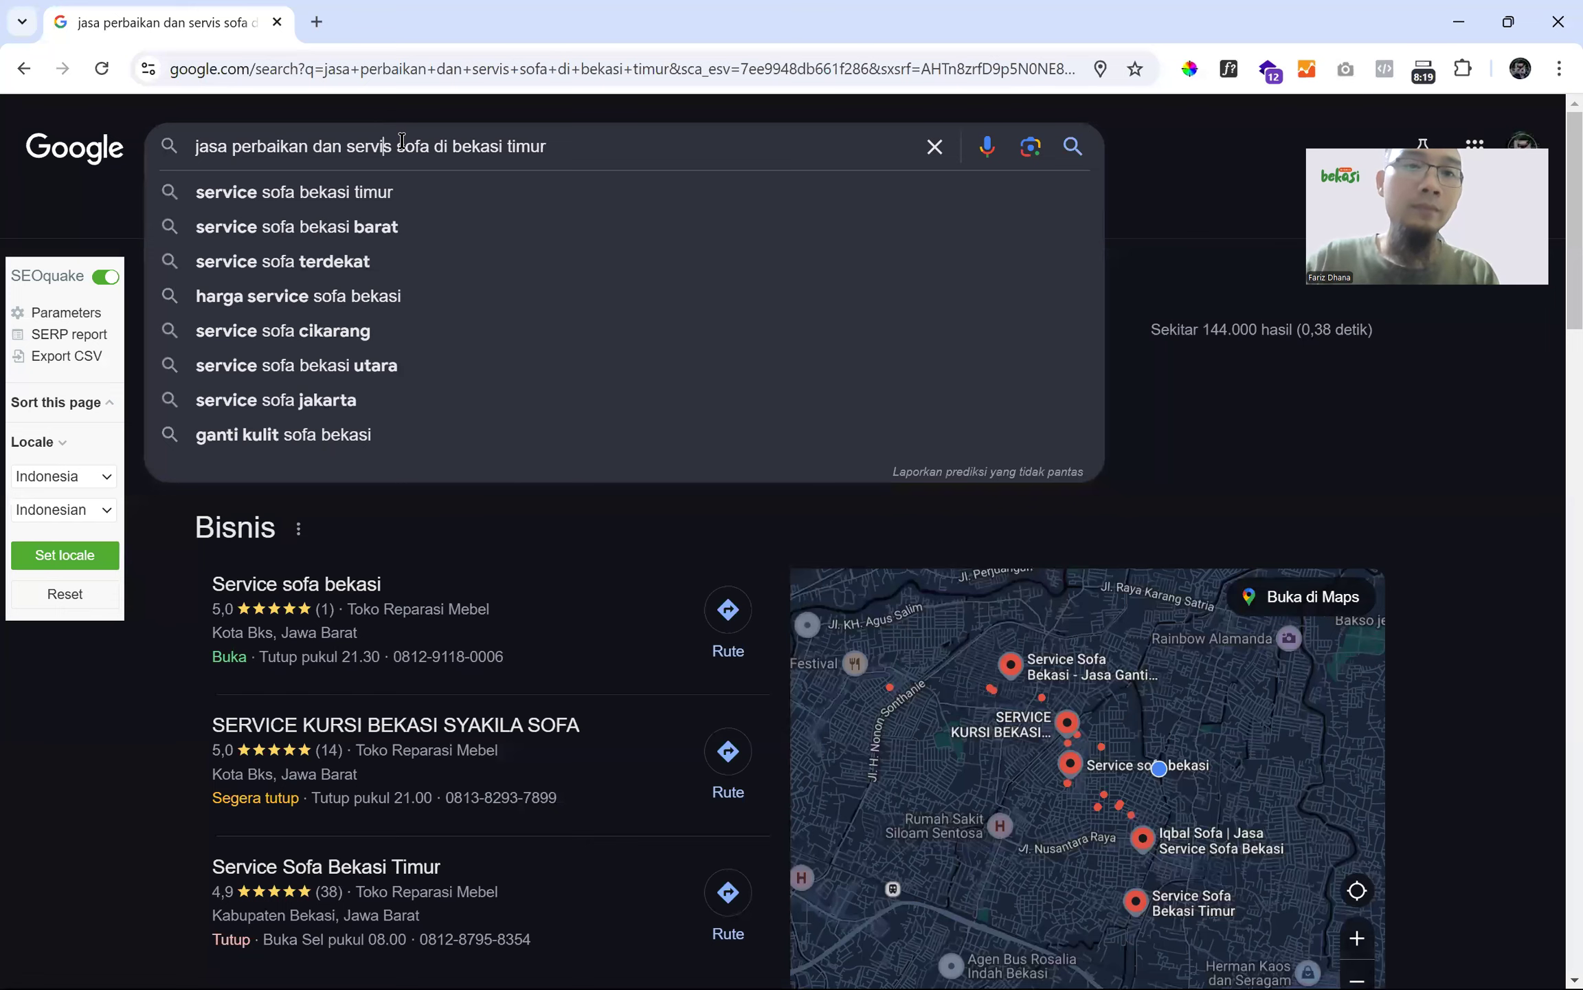
- Search 'jasa perbaikan dan service sofa harga murah di bekasi timur' and show the result count
key(BackSpace)
text(ce)
text( sofa harga m)
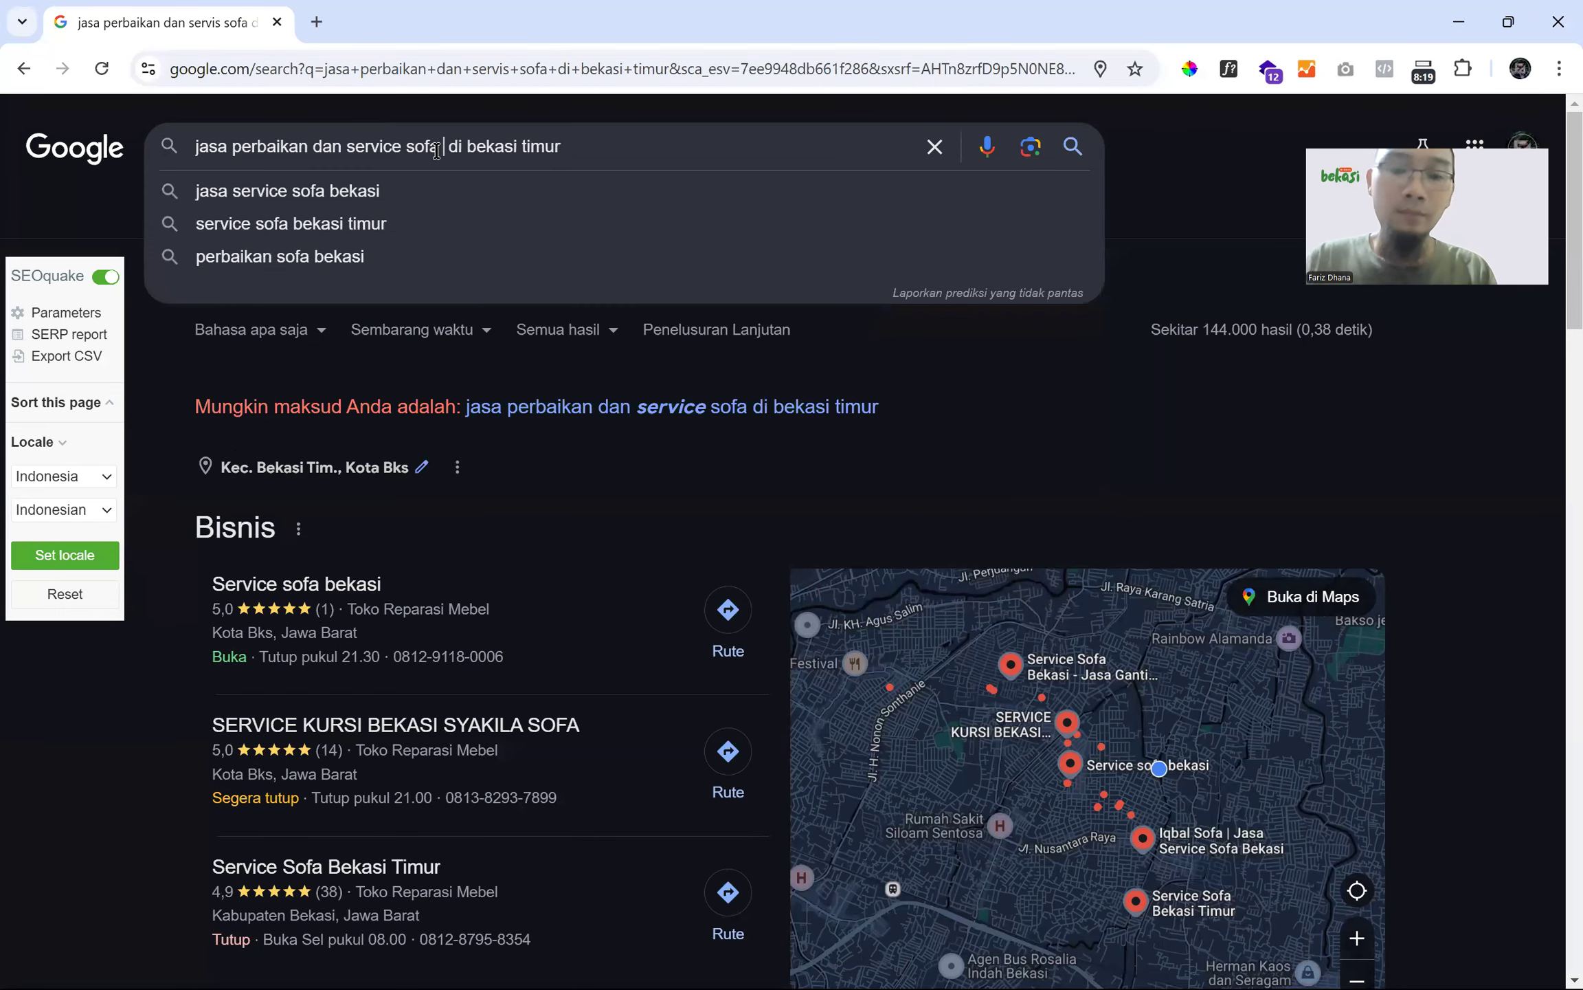
text(urah)
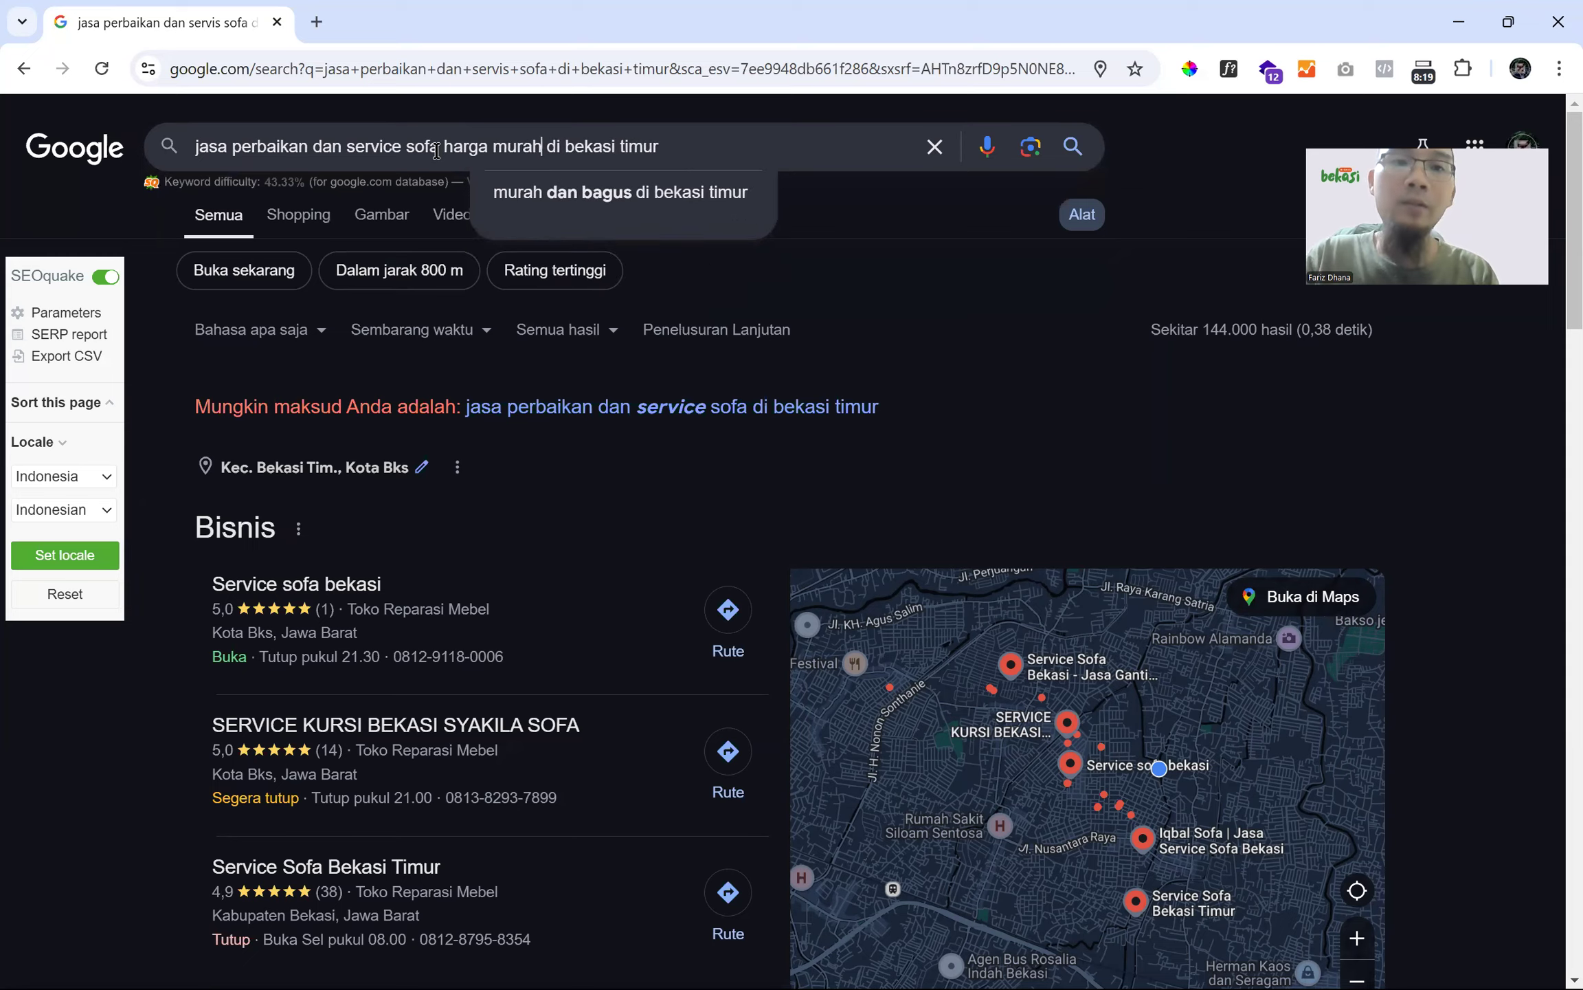
key(Return)
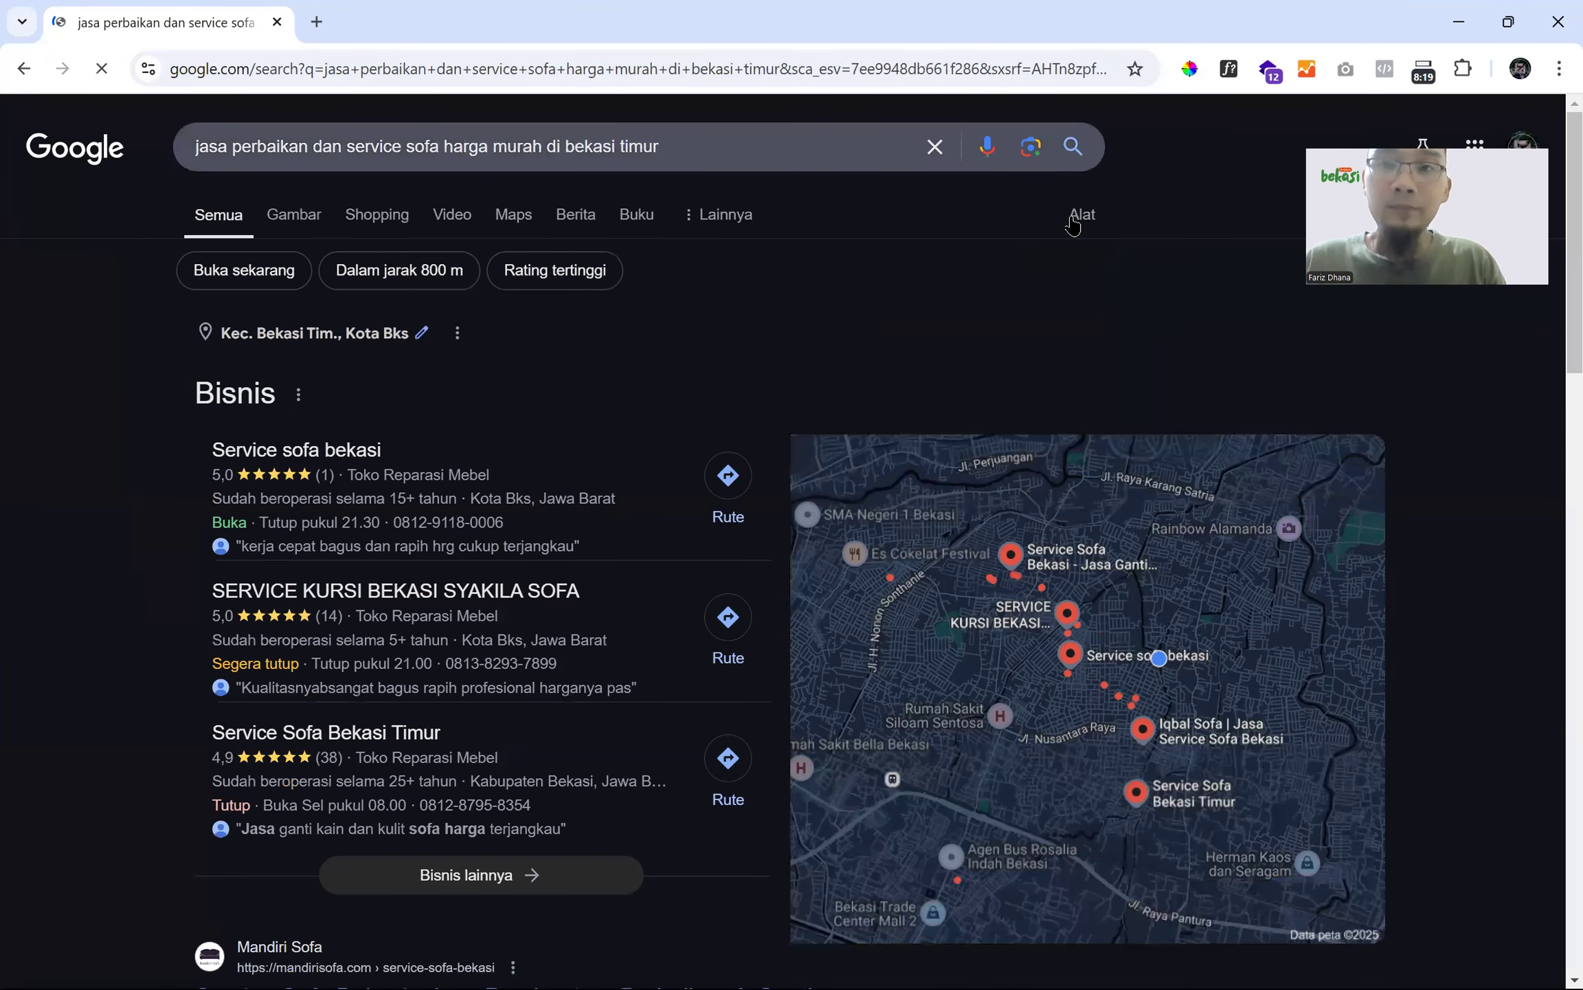
click(1076, 218)
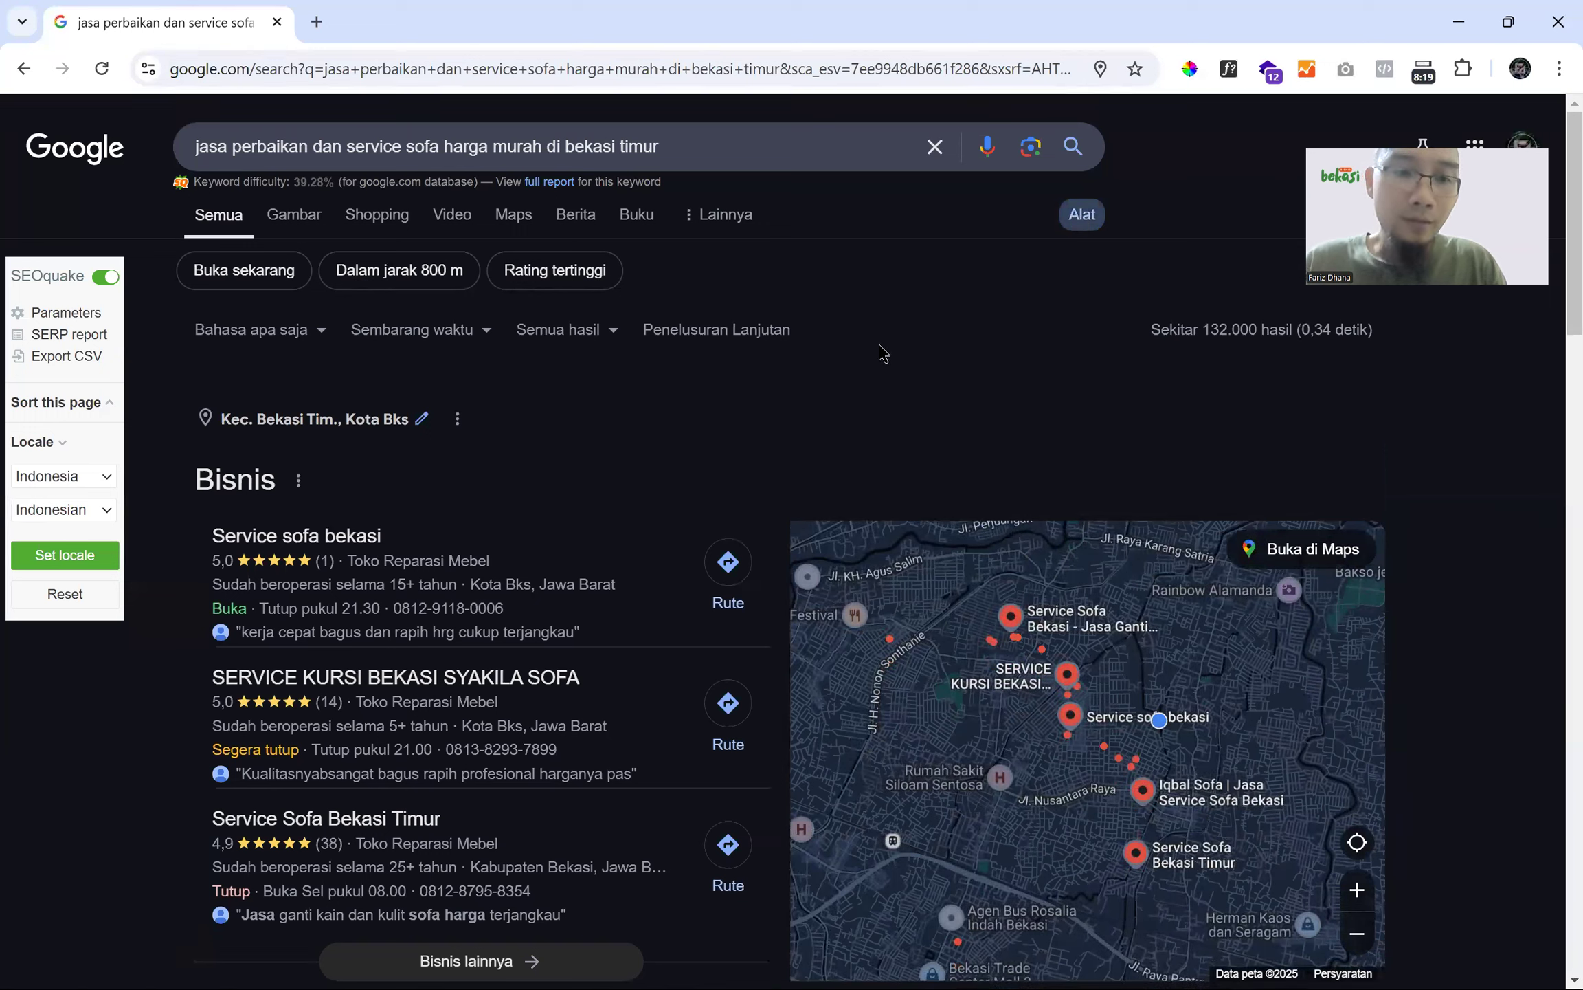
- Review the results, including the Rida Sofa listing, and their SEO metrics
scroll(883, 351, down, 1)
scroll(140, 453, down, 3)
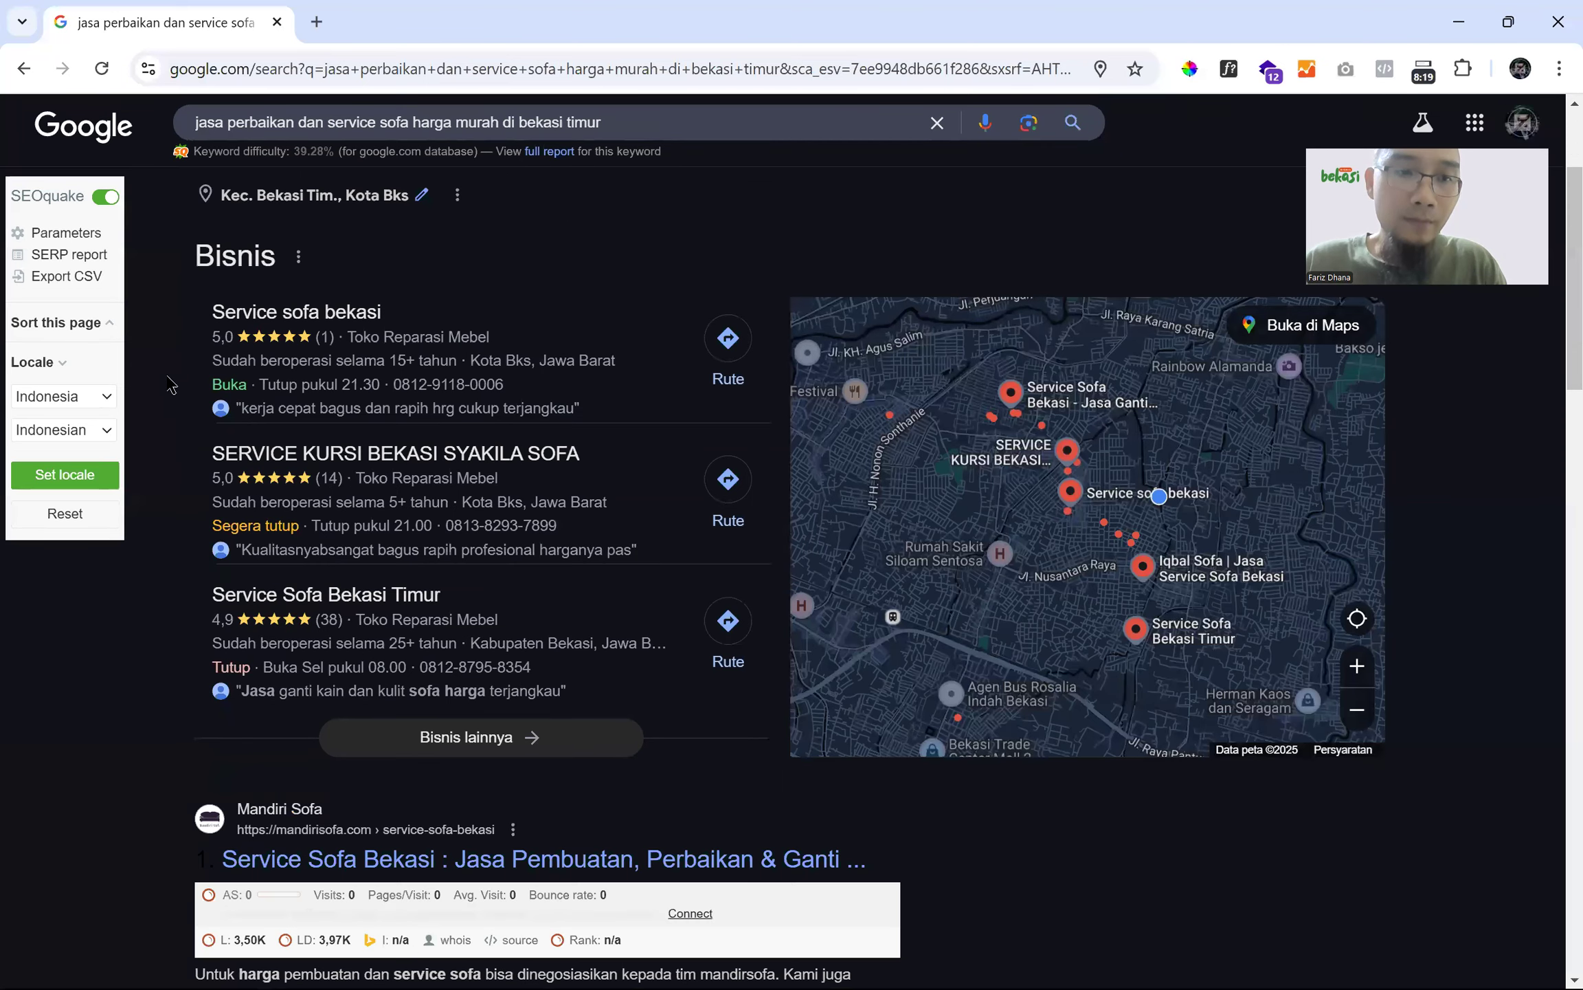
scroll(171, 385, down, 6)
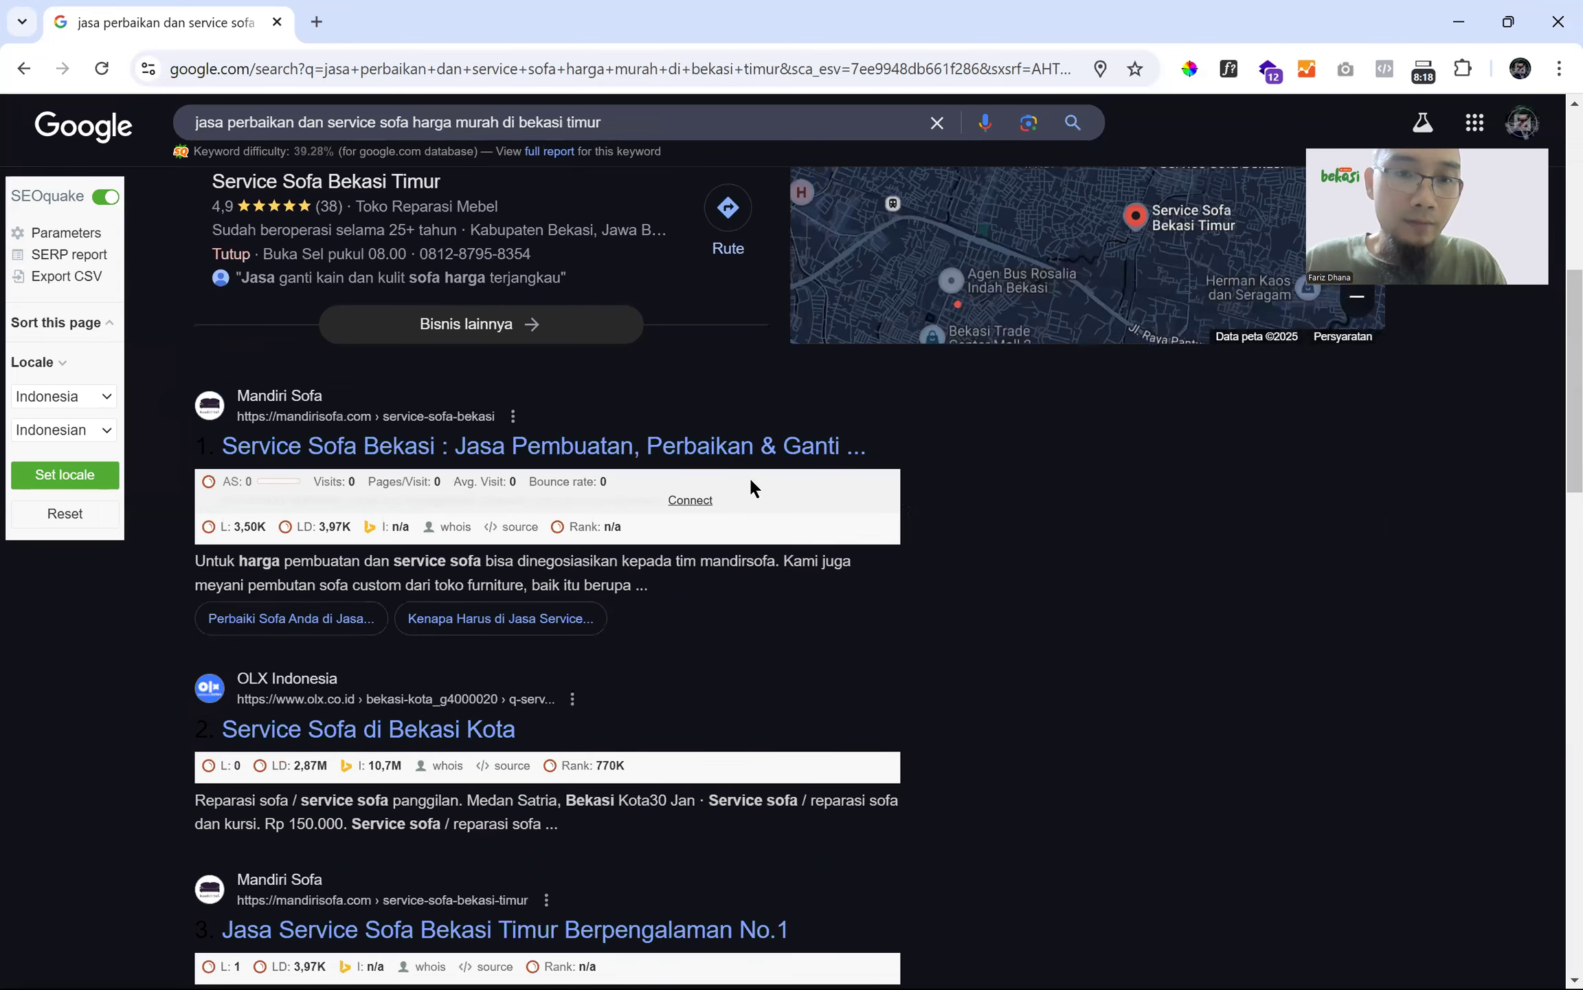
scroll(785, 468, down, 1)
scroll(802, 530, down, 11)
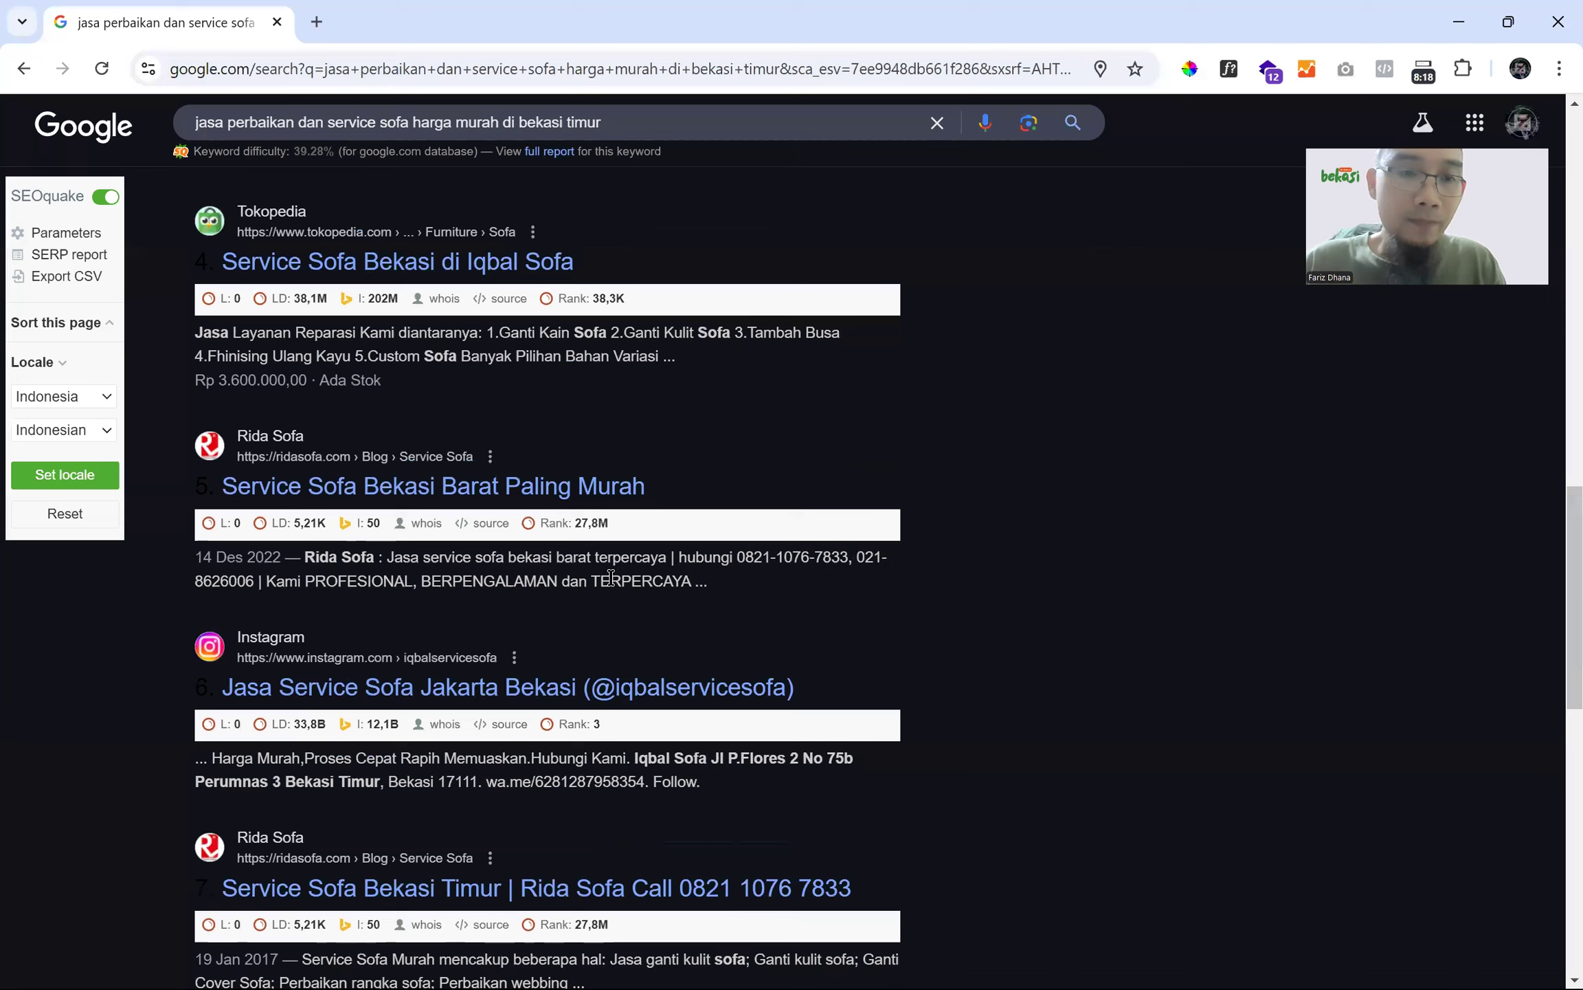
scroll(404, 598, down, 6)
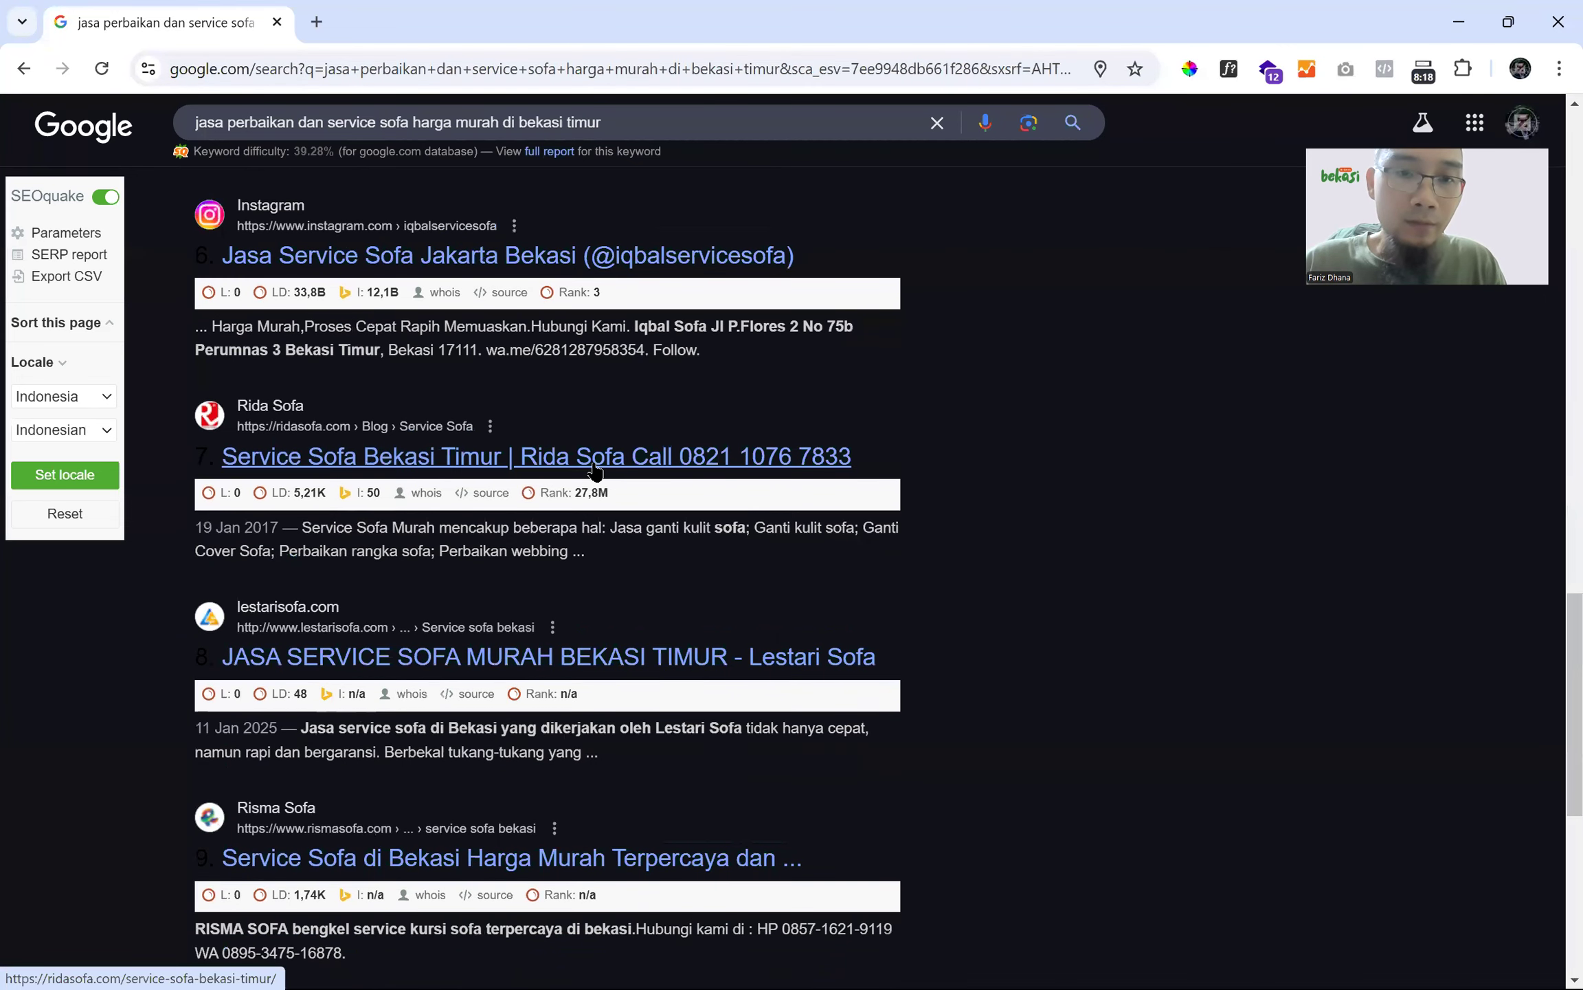
drag(852, 456, 517, 458)
click(1100, 459)
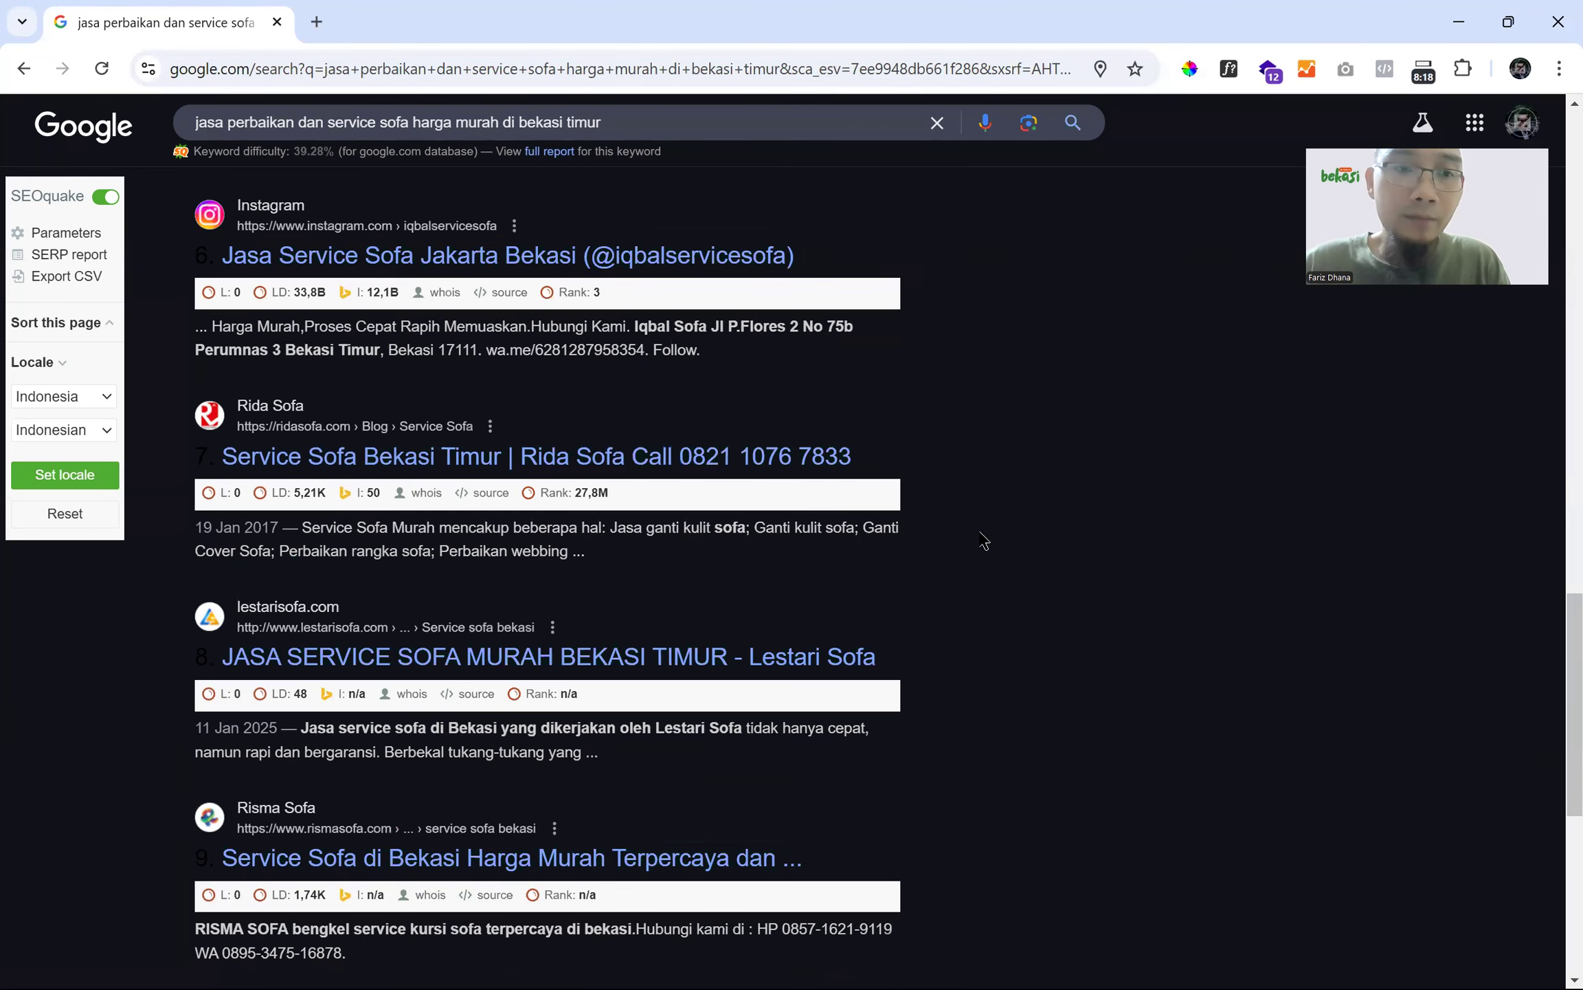
scroll(984, 541, down, 1)
scroll(984, 540, down, 3)
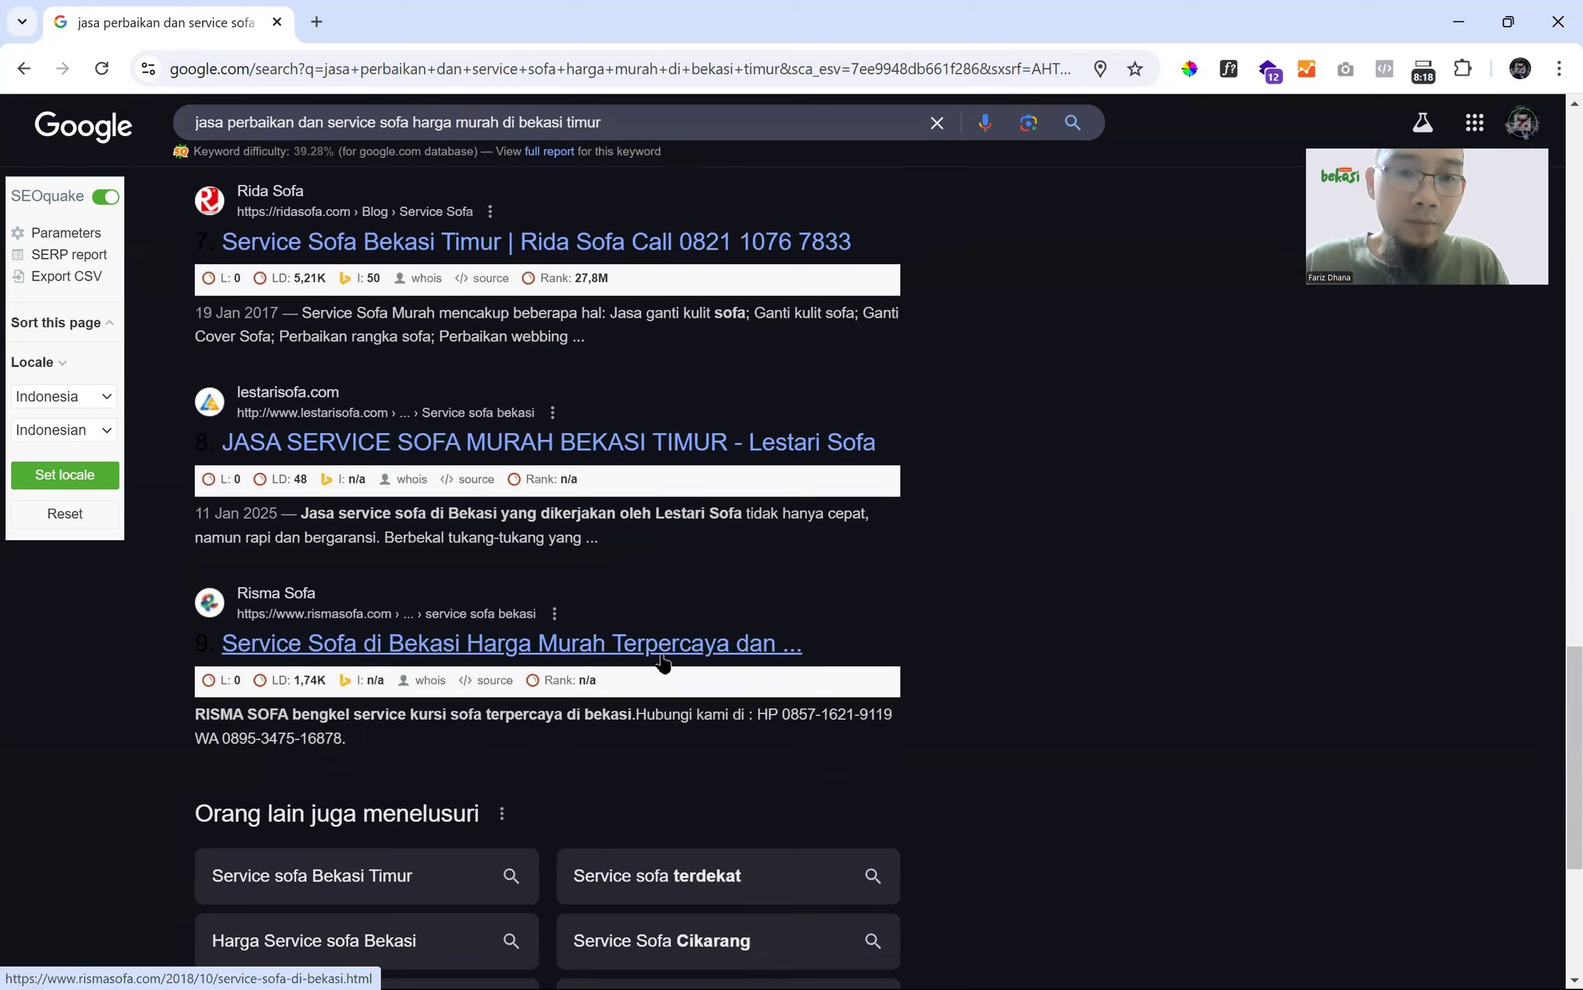
scroll(770, 636, up, 15)
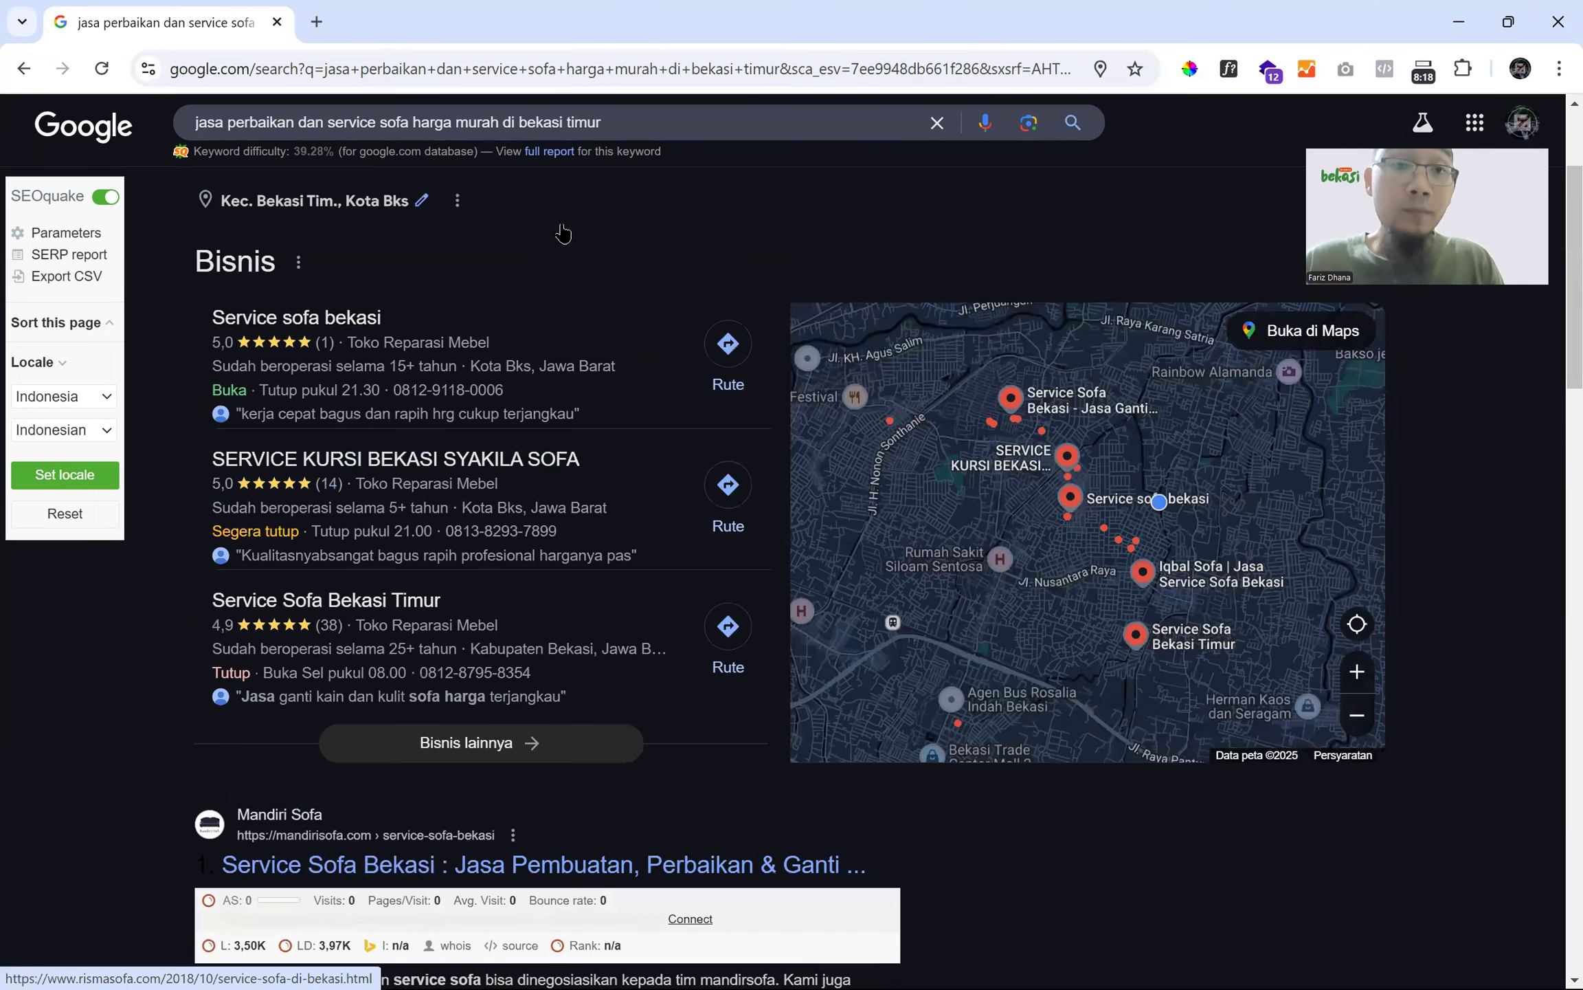
scroll(543, 137, up, 3)
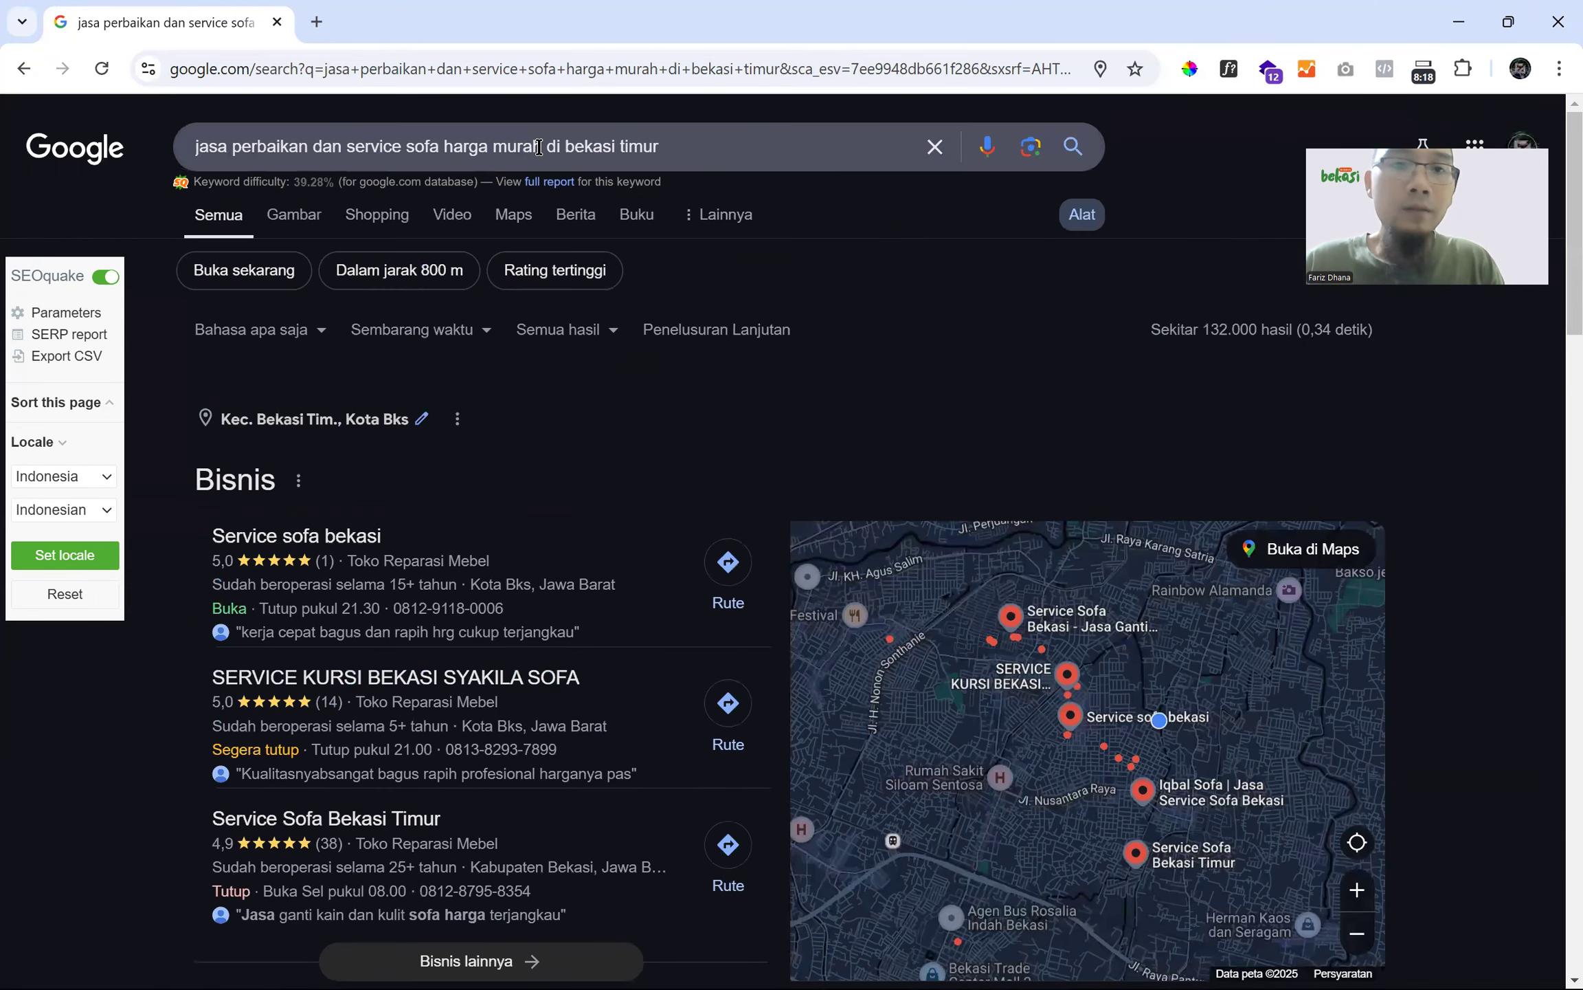
click(539, 147)
text(dan ter)
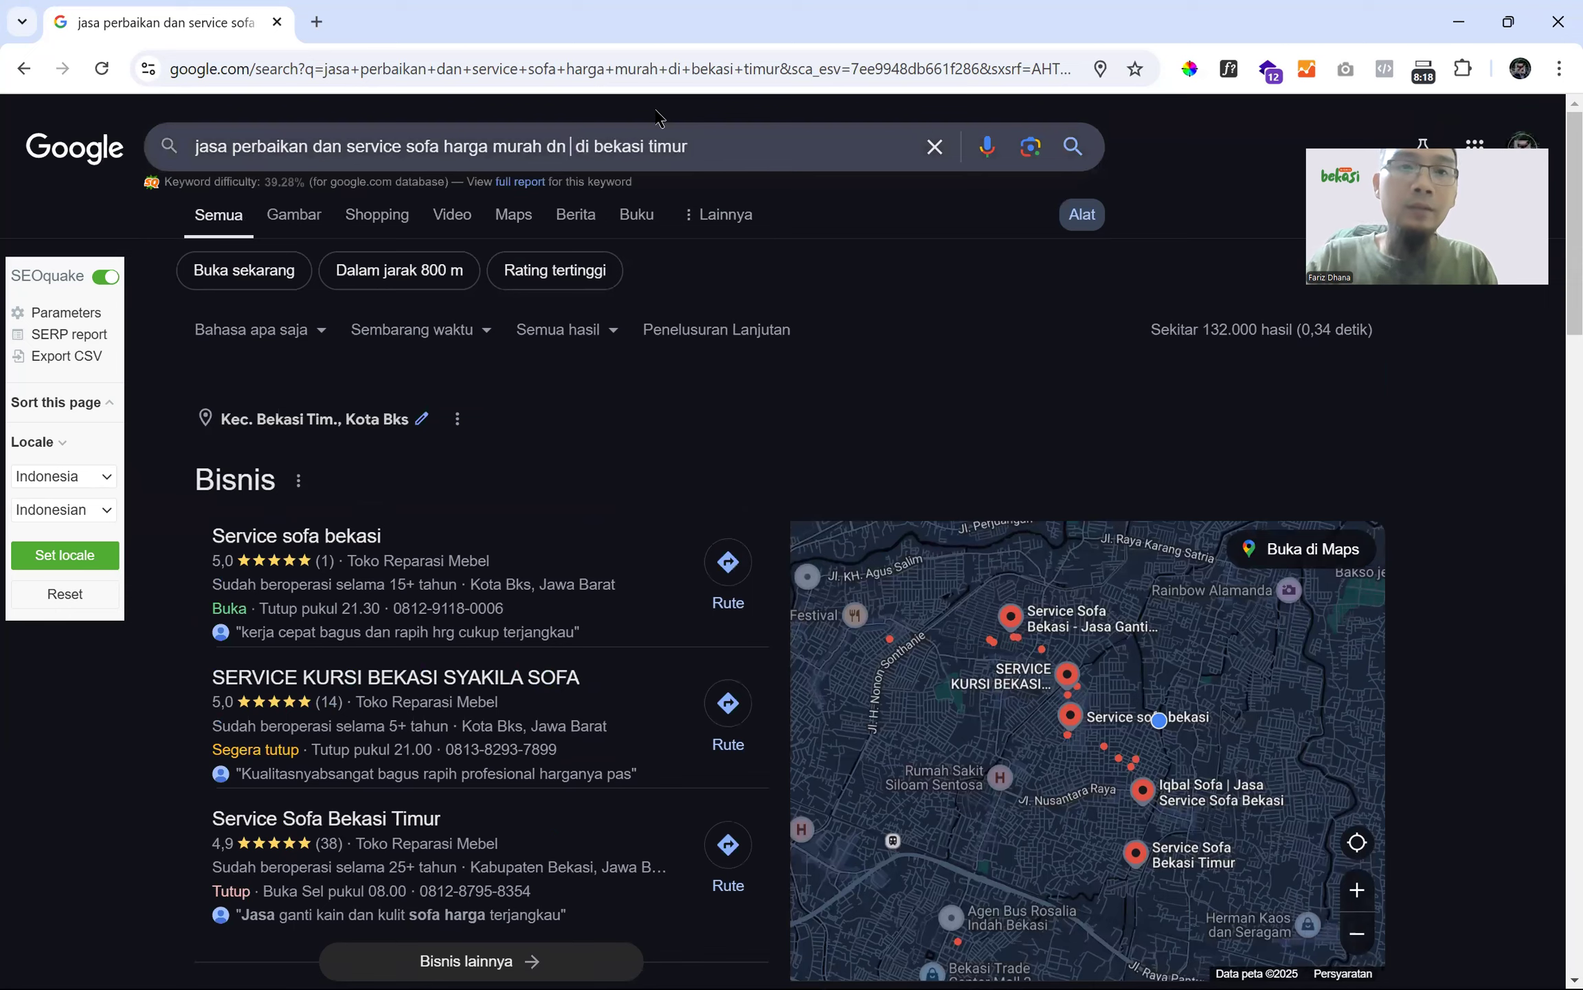
text(percaya)
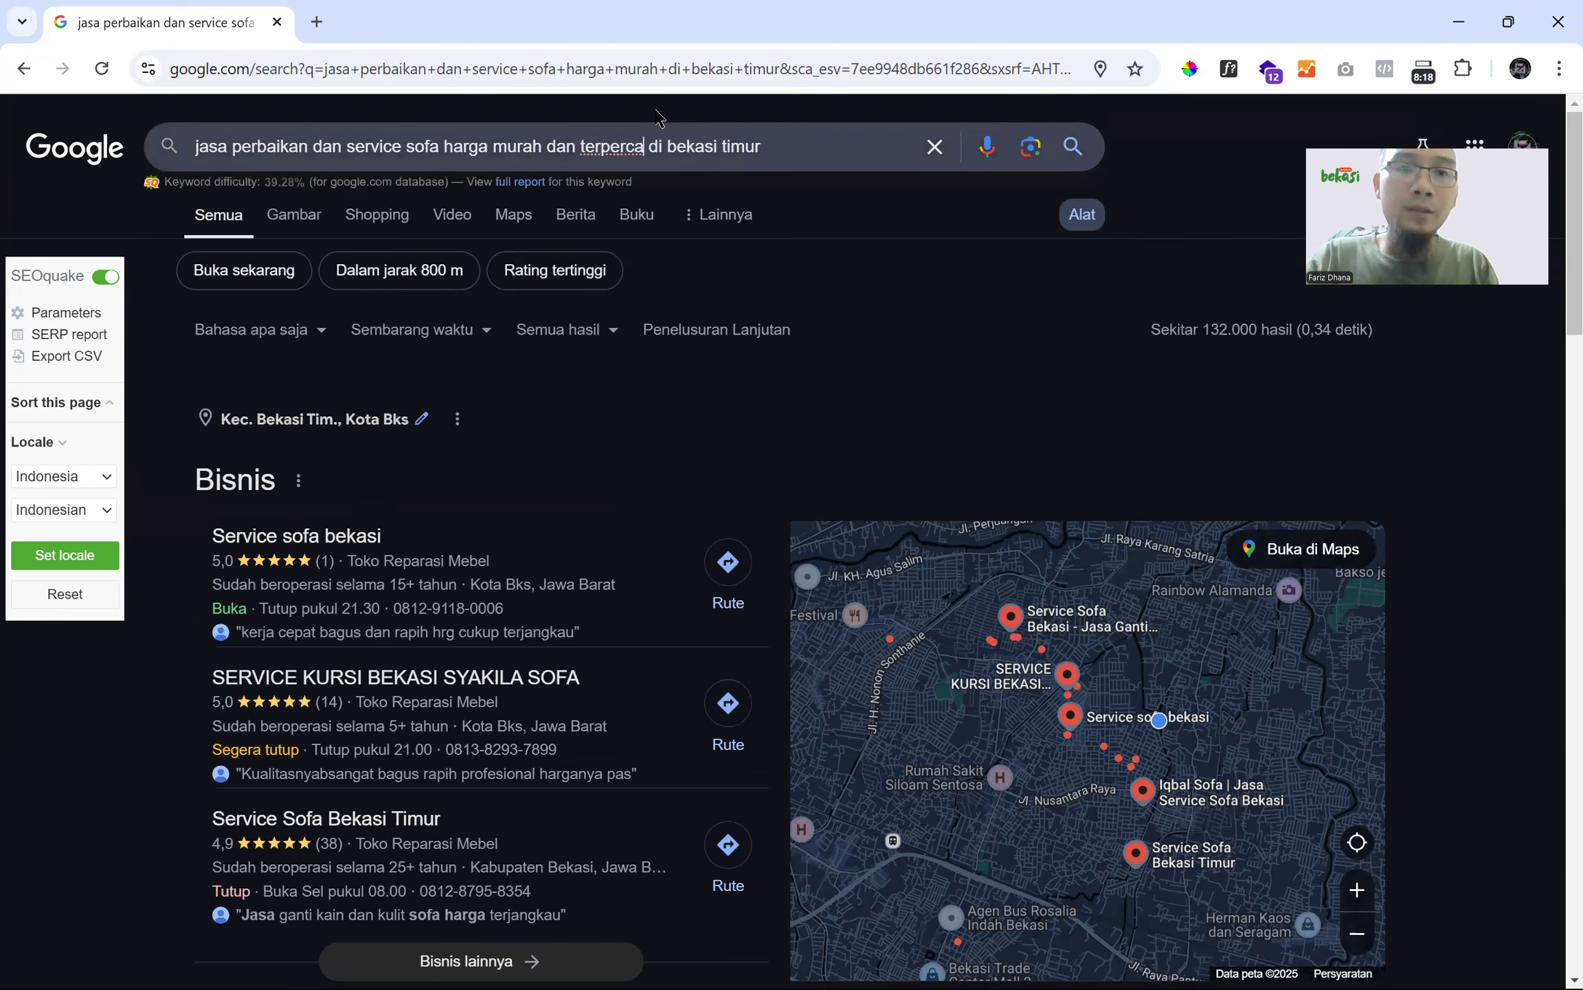
key(Return)
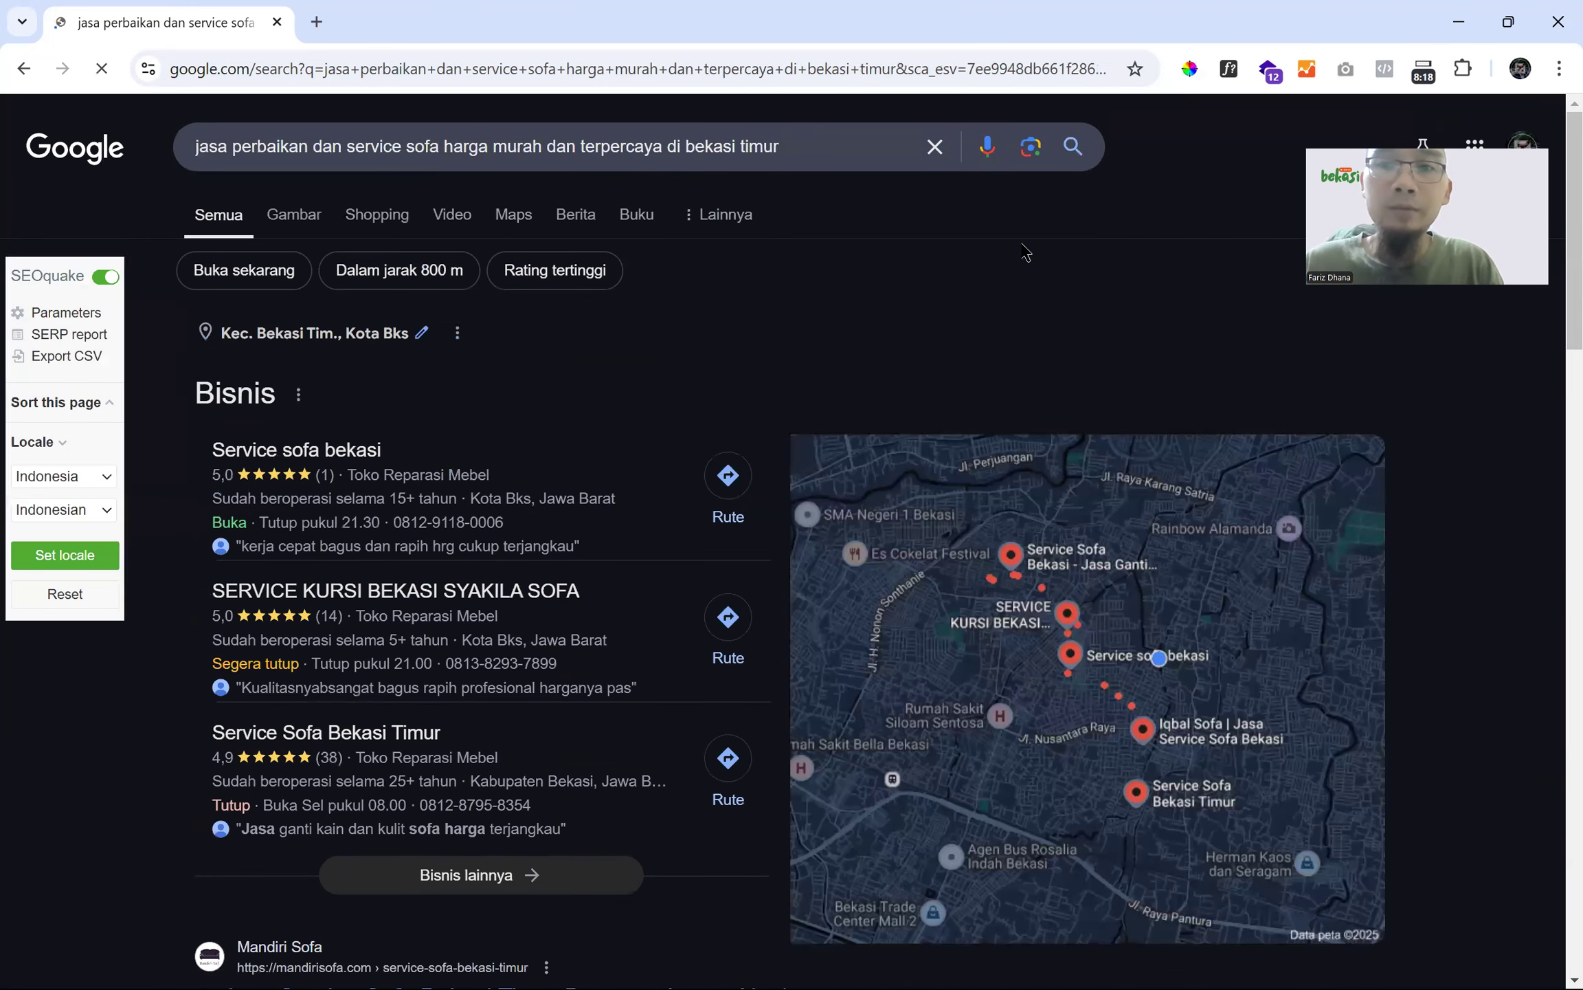
click(1078, 226)
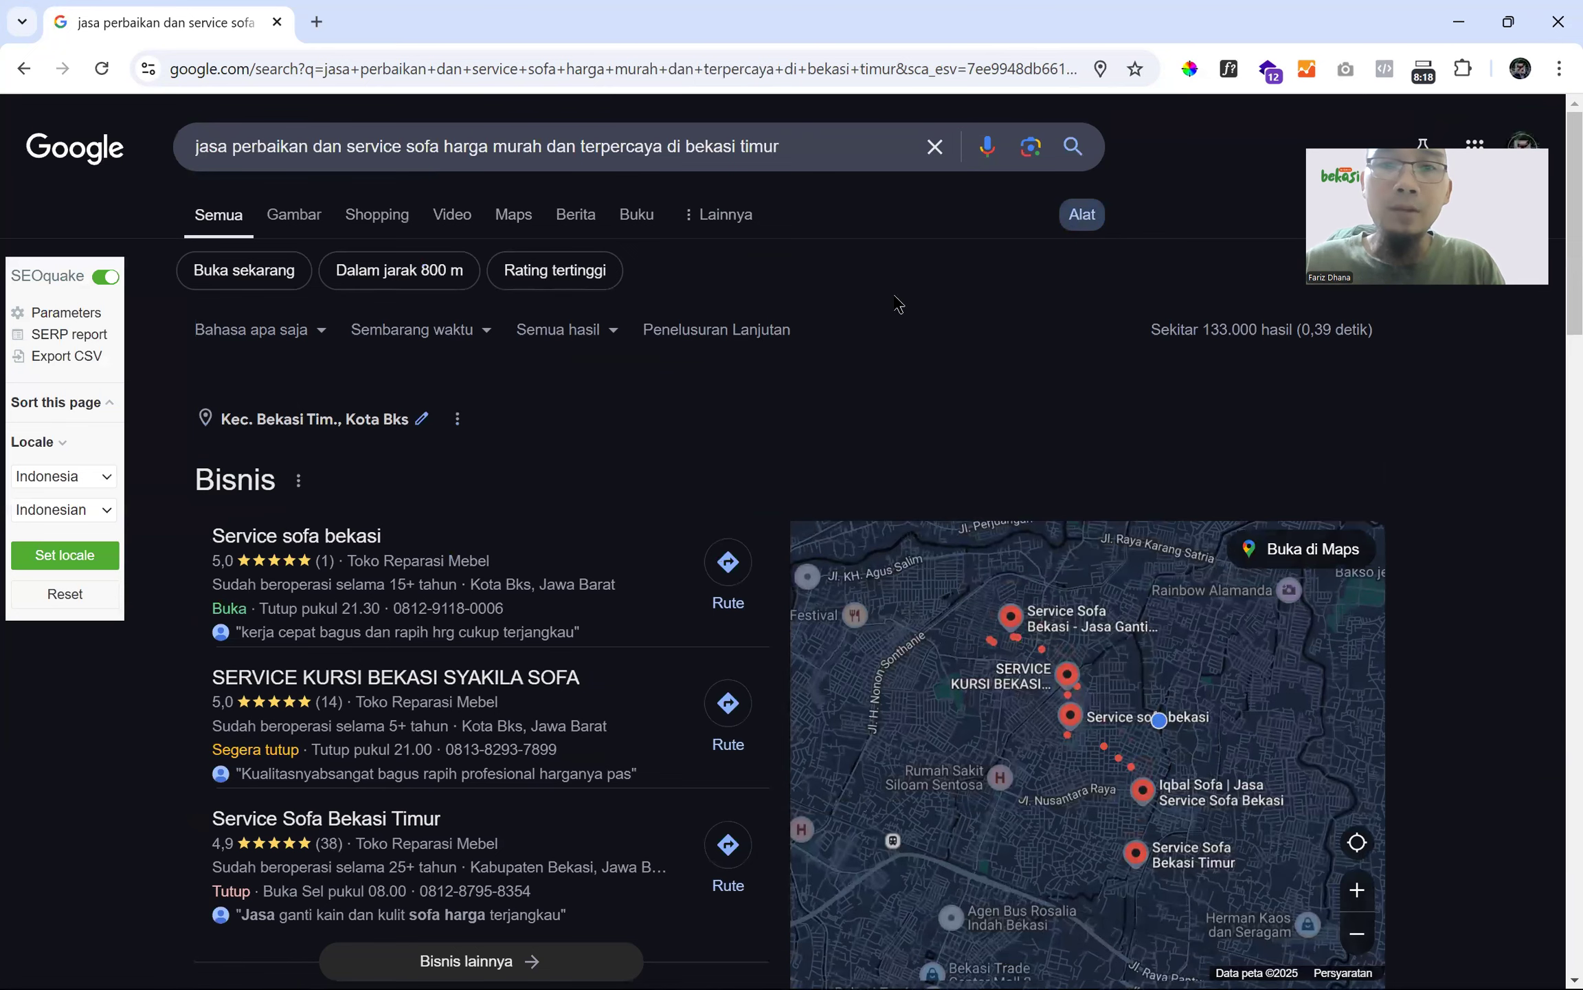
double_click(655, 148)
key(BackSpace)
key(BackSpace)
key(BackSpace)
key(BackSpace)
key(BackSpace)
key(Return)
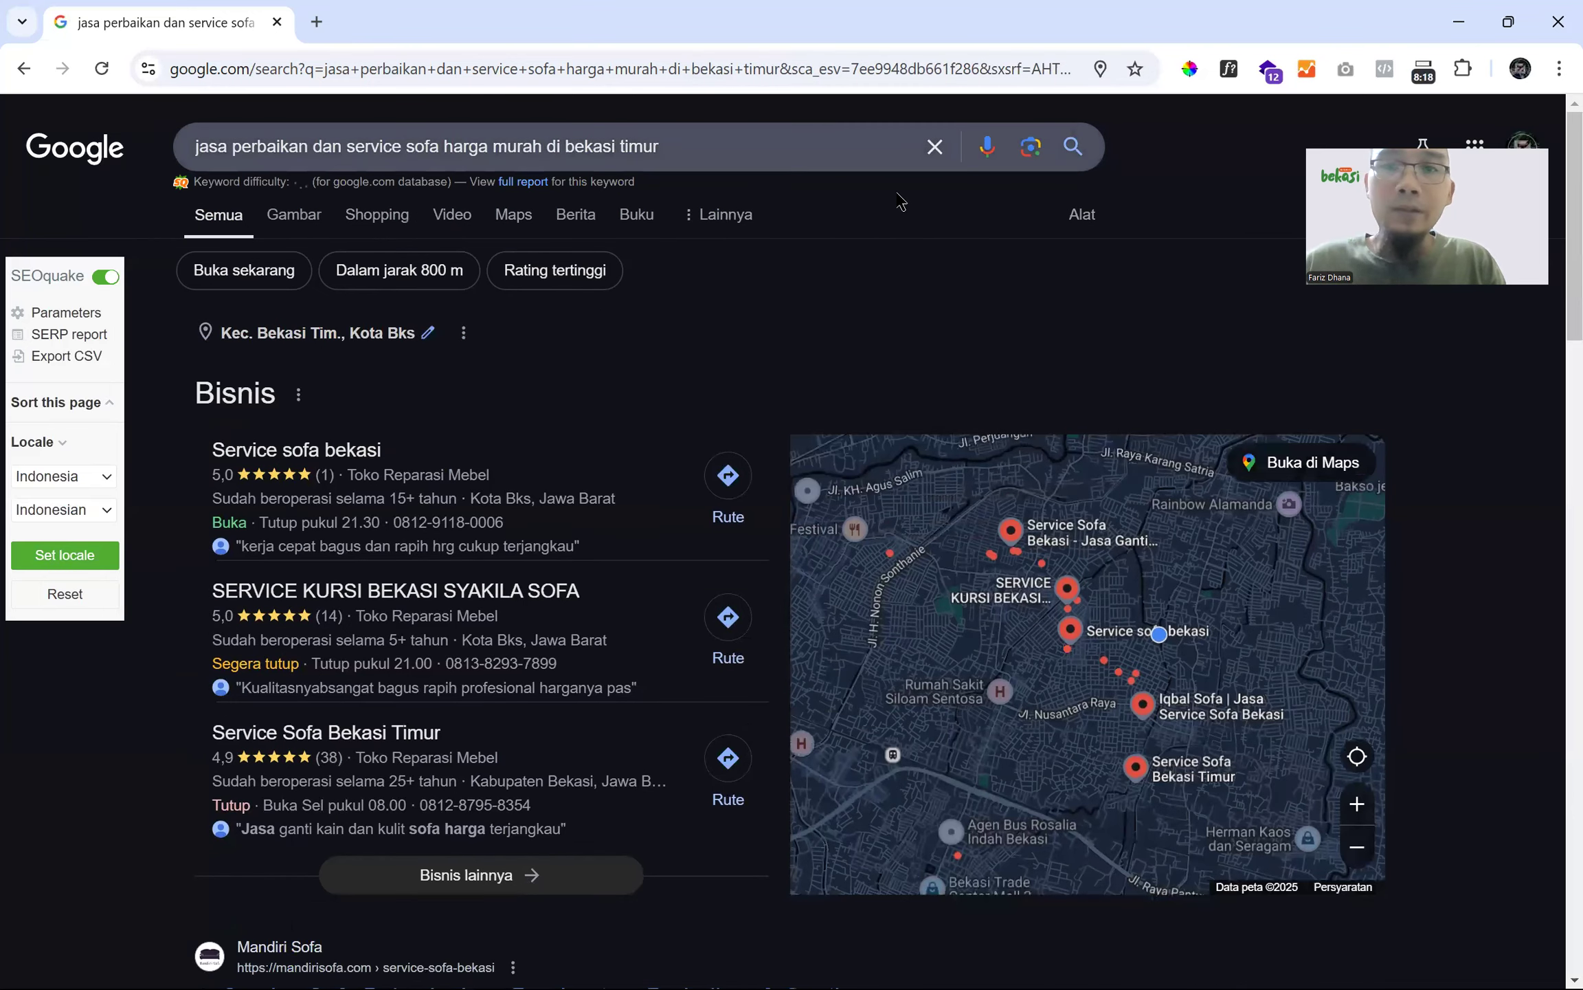
click(1096, 216)
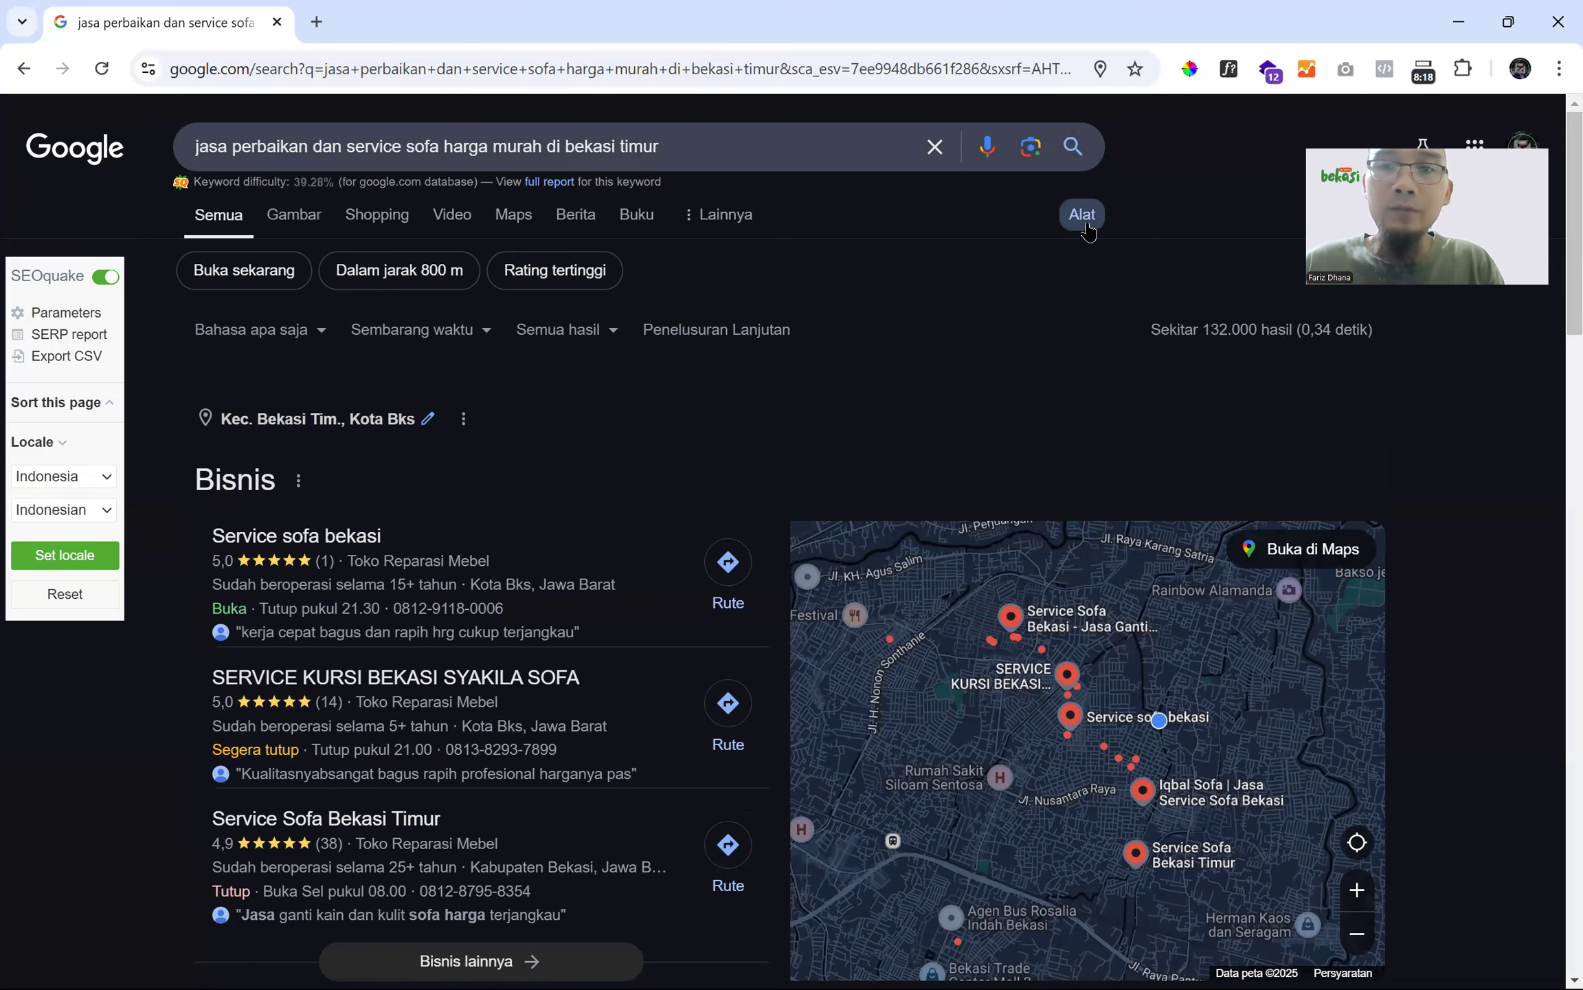
- Hide the search tools and scroll over the first page of results
click(1084, 224)
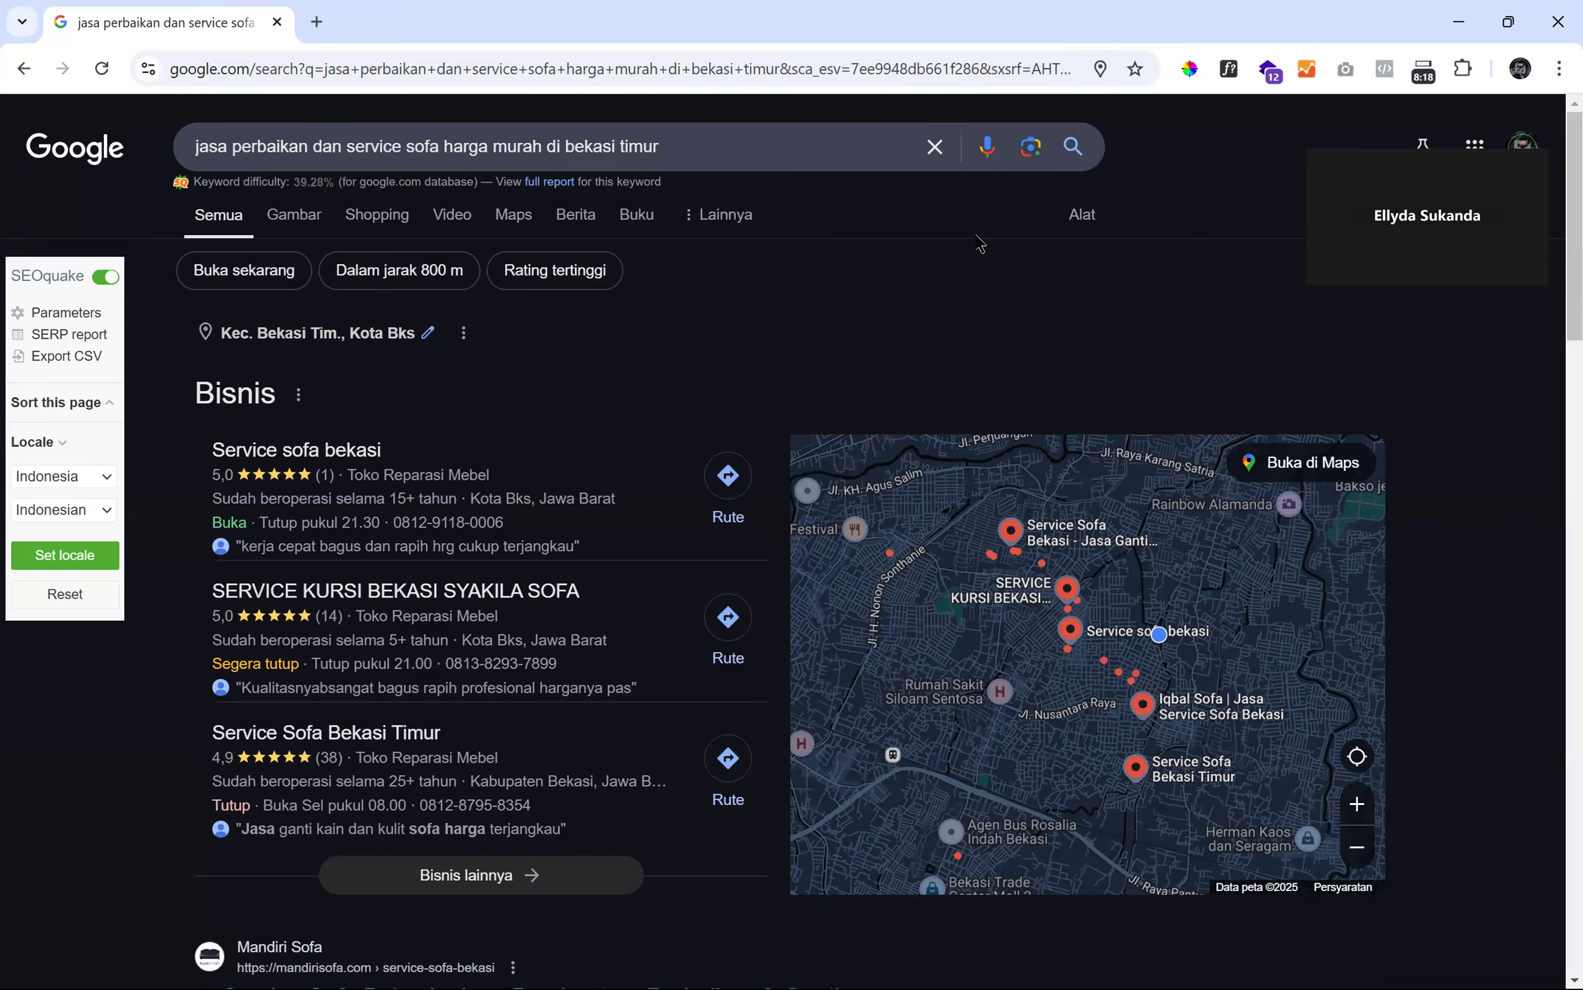
scroll(189, 376, down, 7)
scroll(189, 377, down, 12)
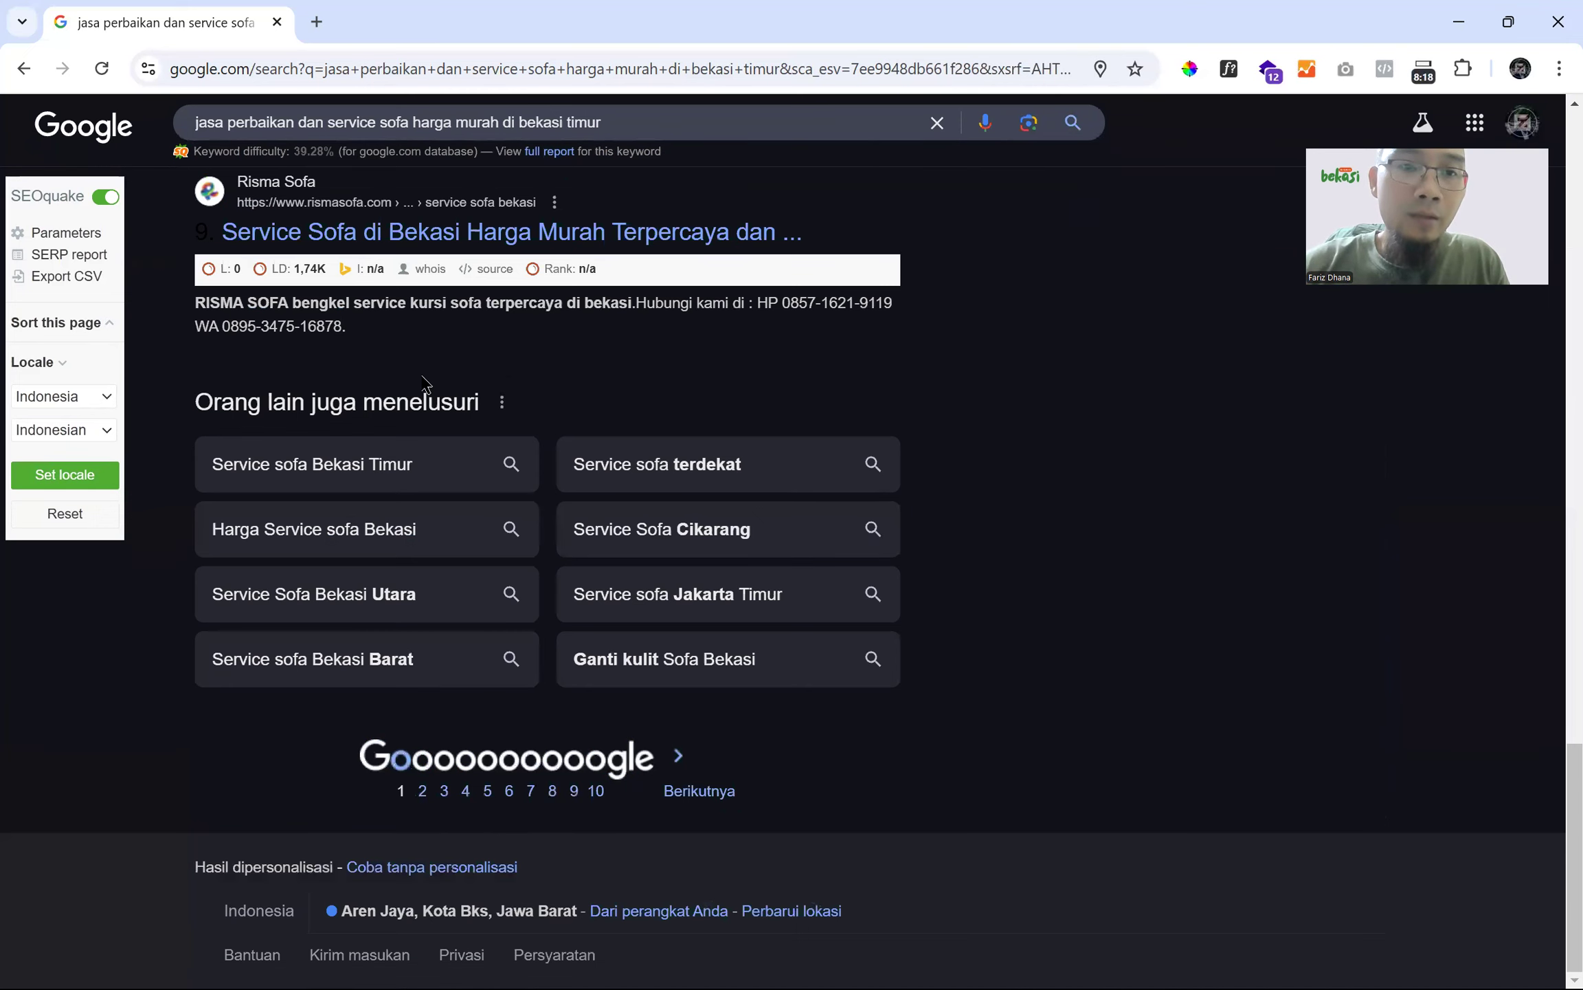
scroll(424, 383, up, 15)
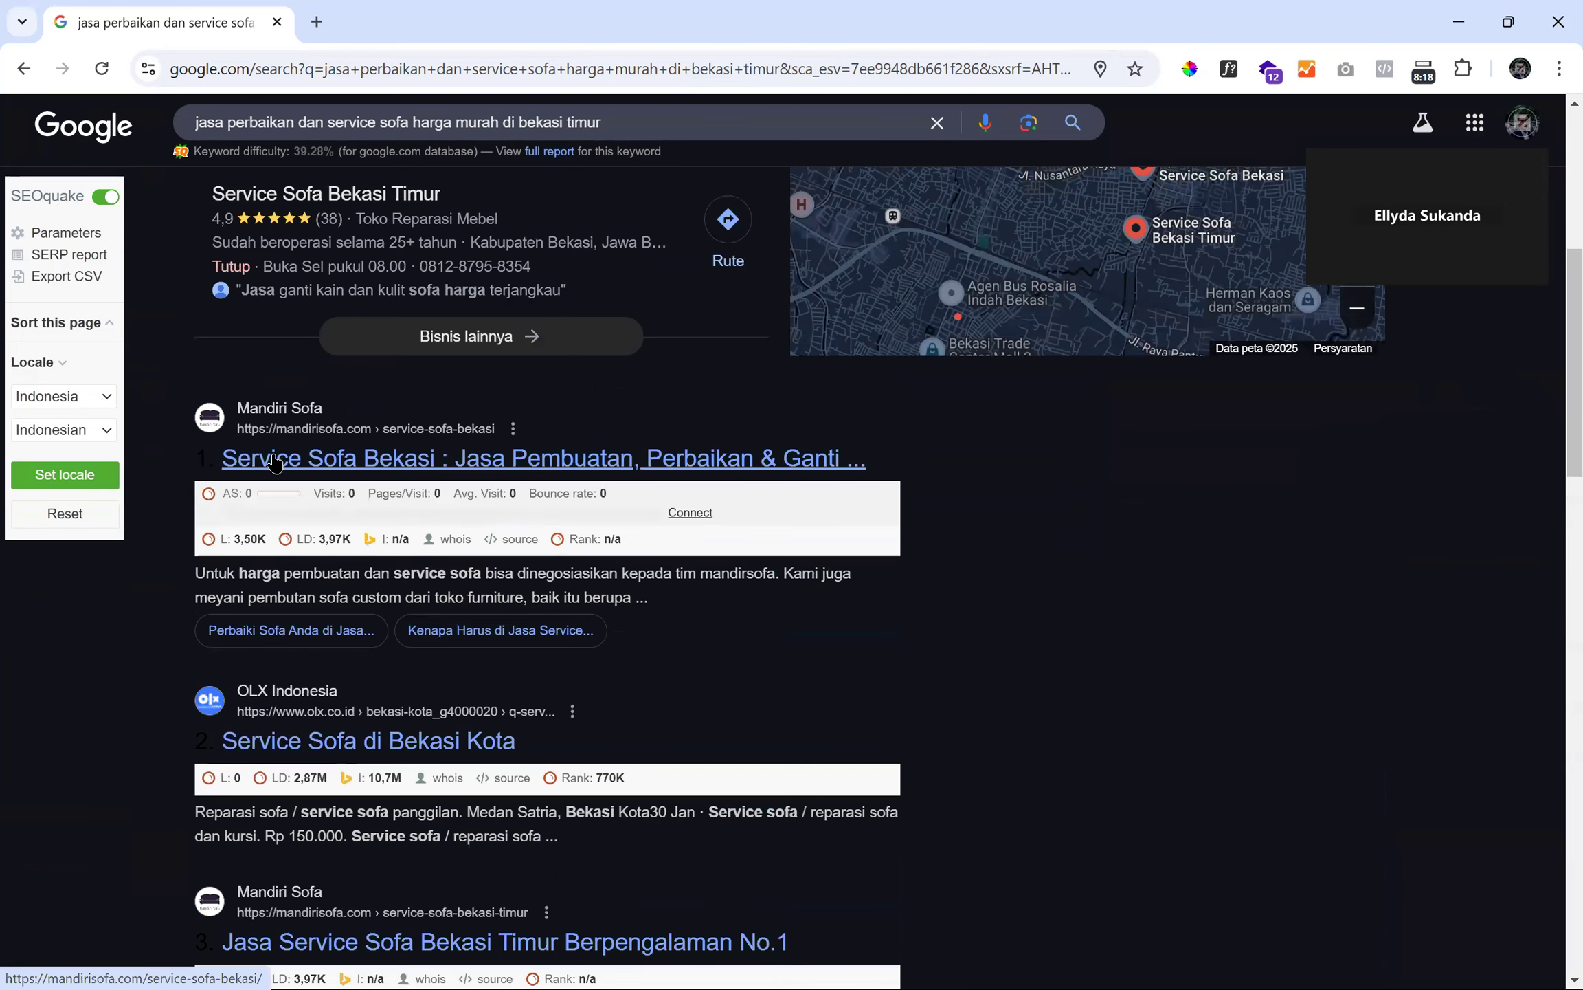
scroll(275, 462, up, 7)
scroll(452, 794, down, 20)
- Go to results page 2 and check the 132.000 result count
click(448, 790)
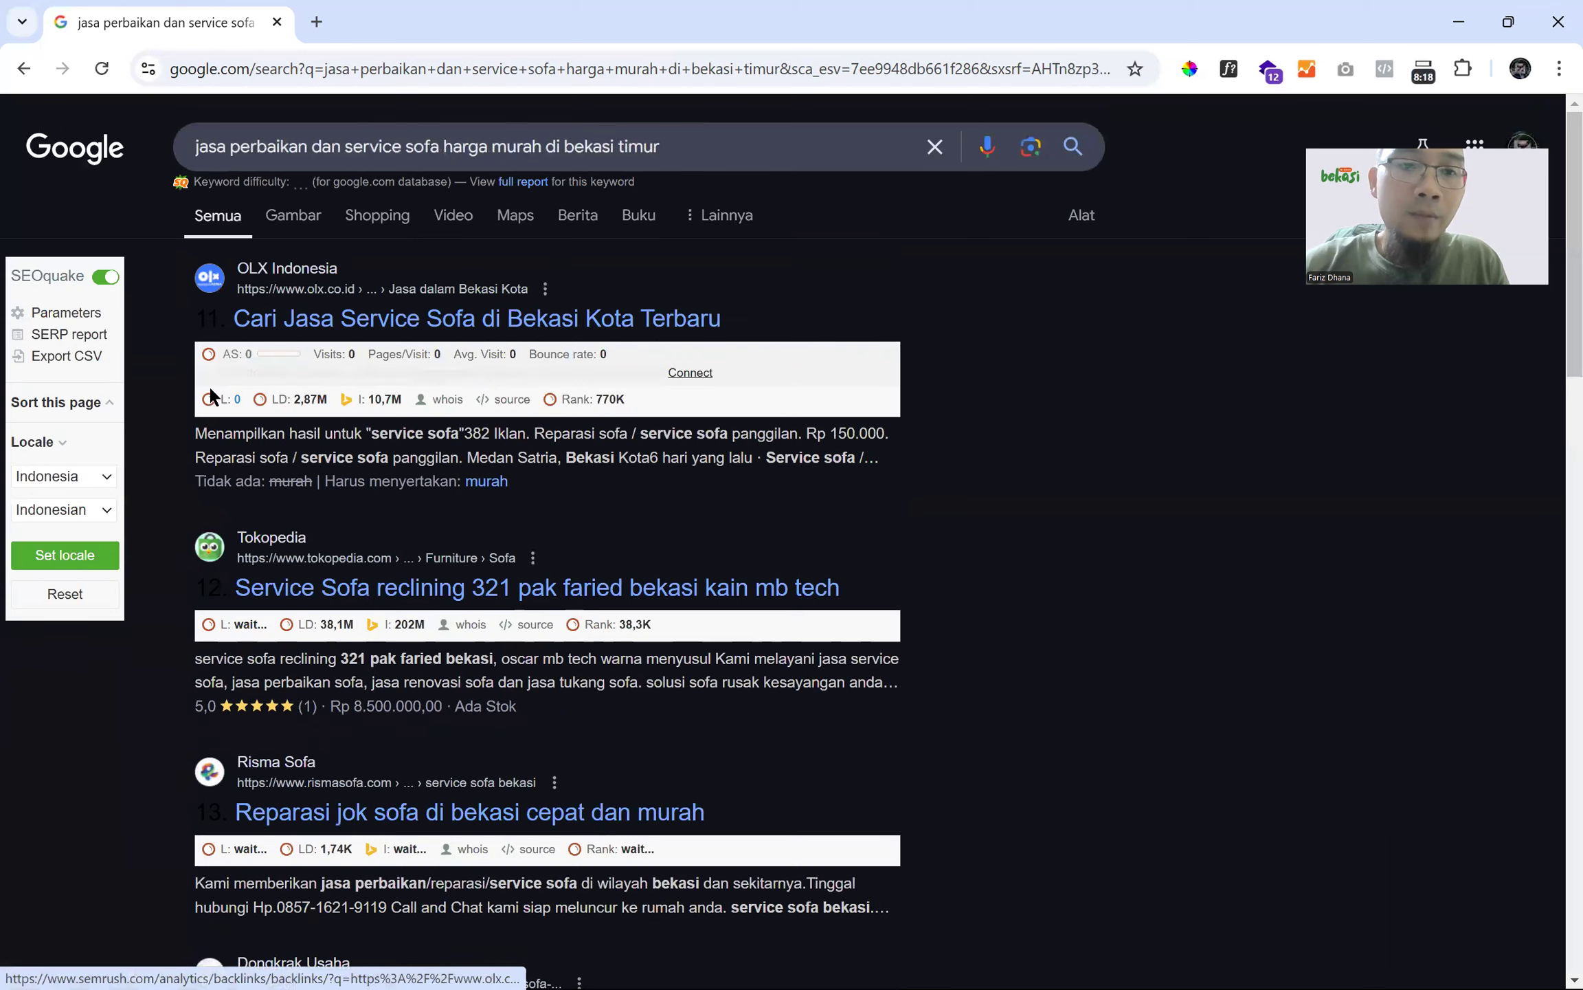
click(1081, 234)
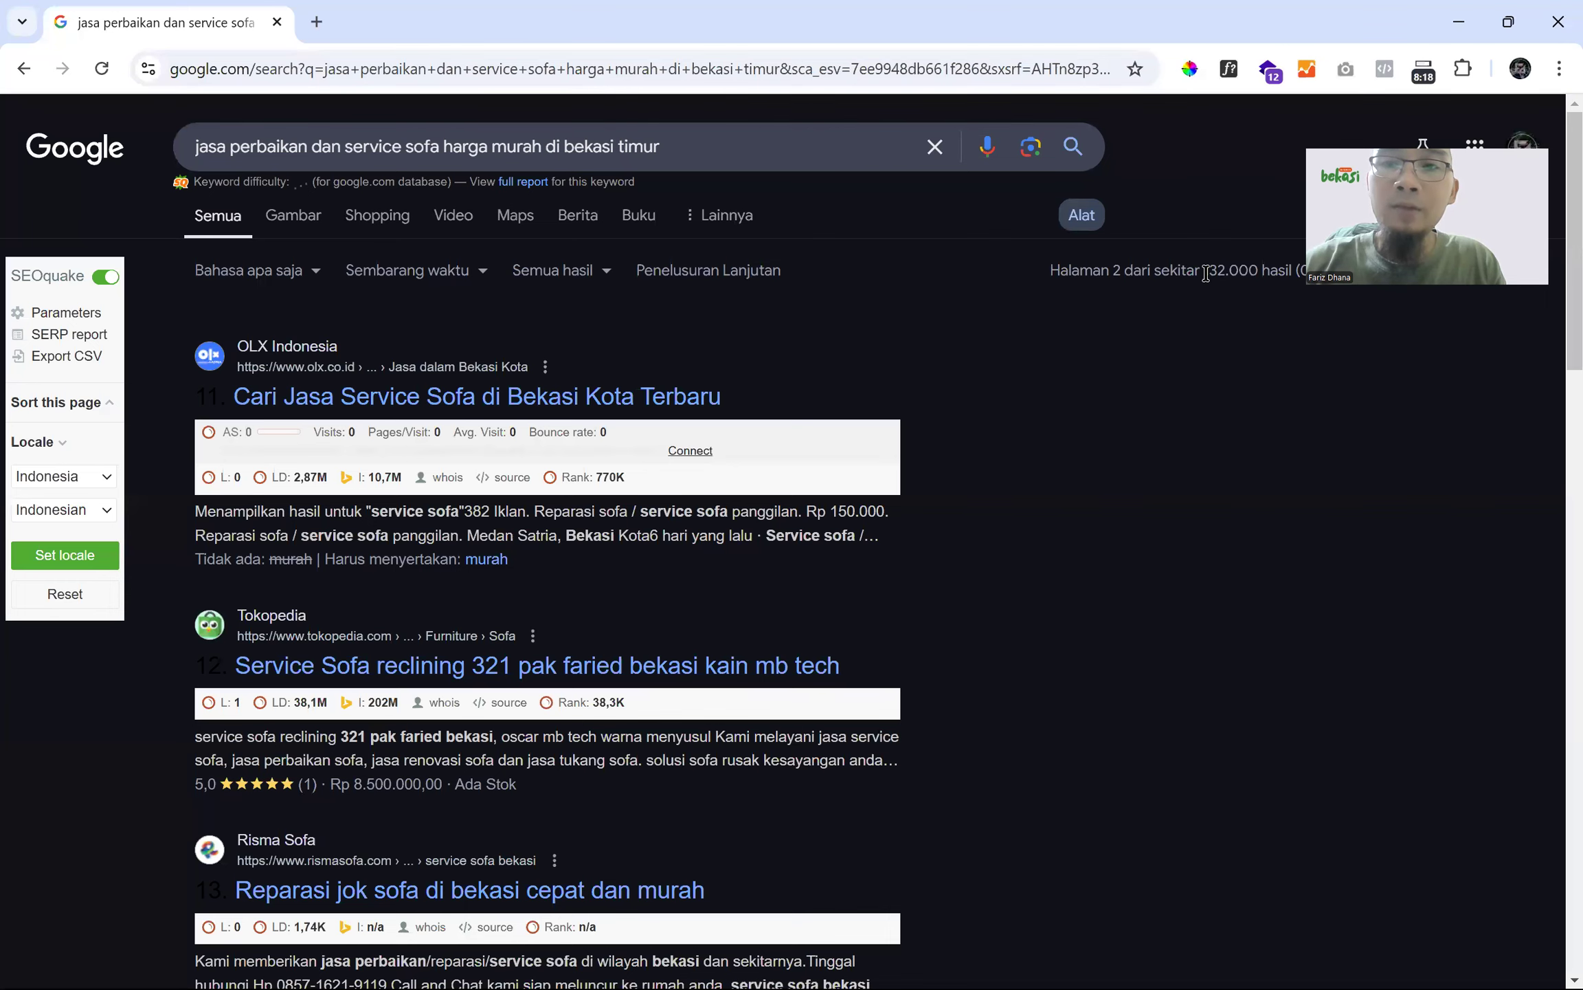
drag(1206, 273, 1259, 273)
click(1094, 335)
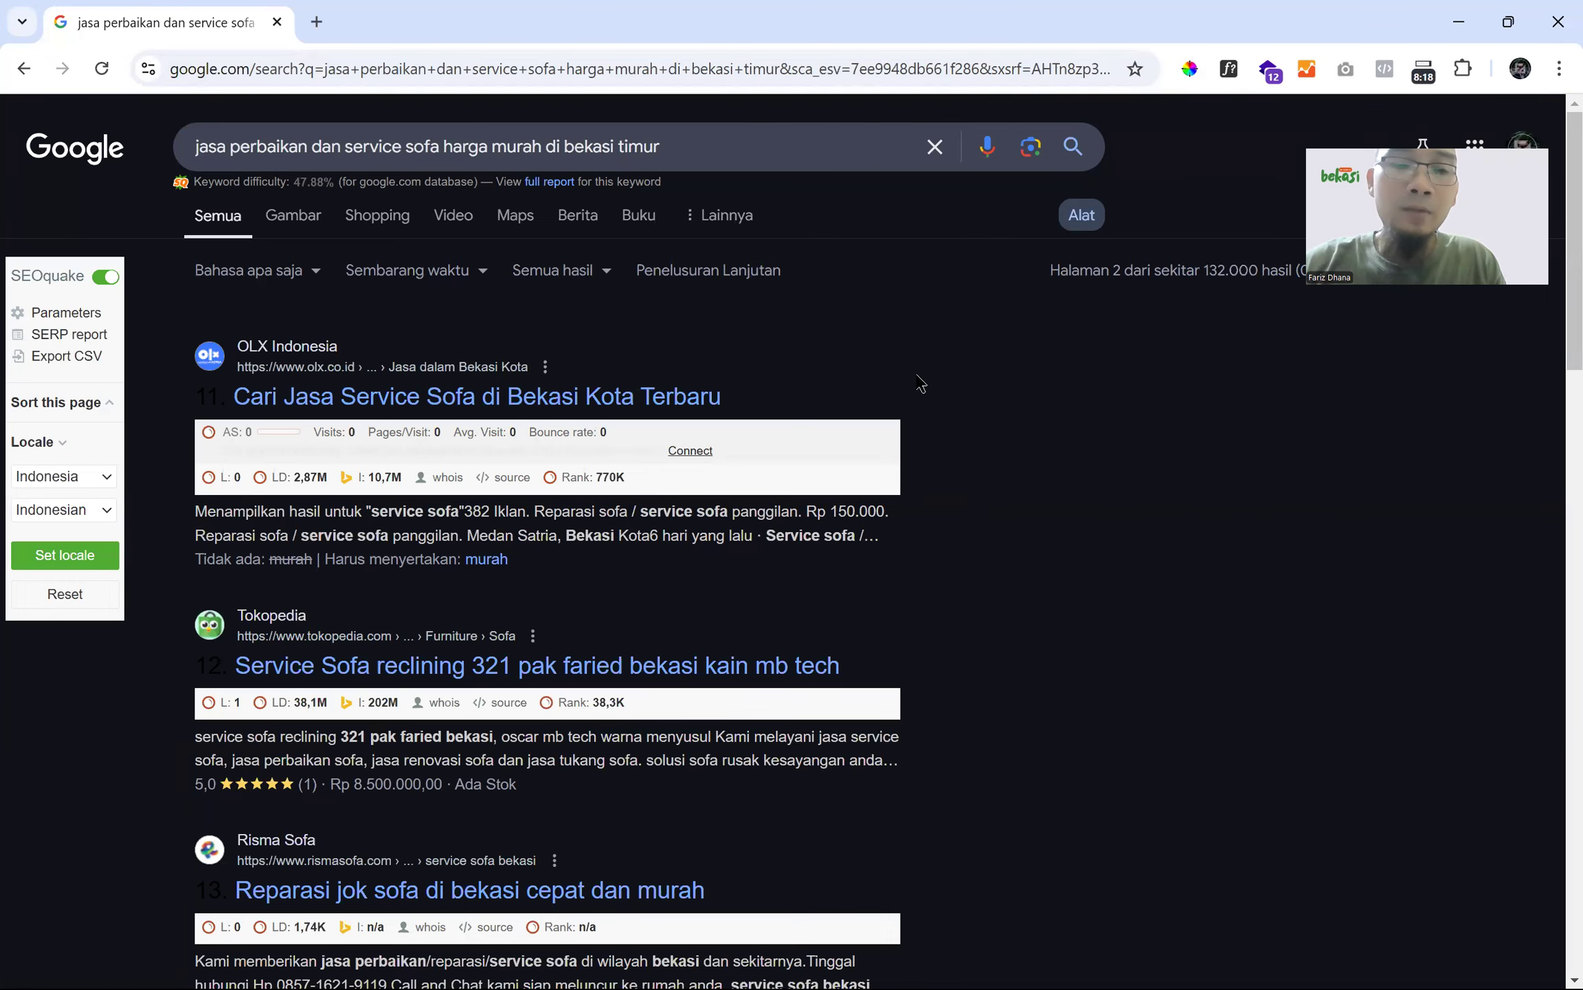
- Review page 2 results (OLX, Tokopedia, Risma Sofa) and select the whole search query
scroll(921, 383, down, 5)
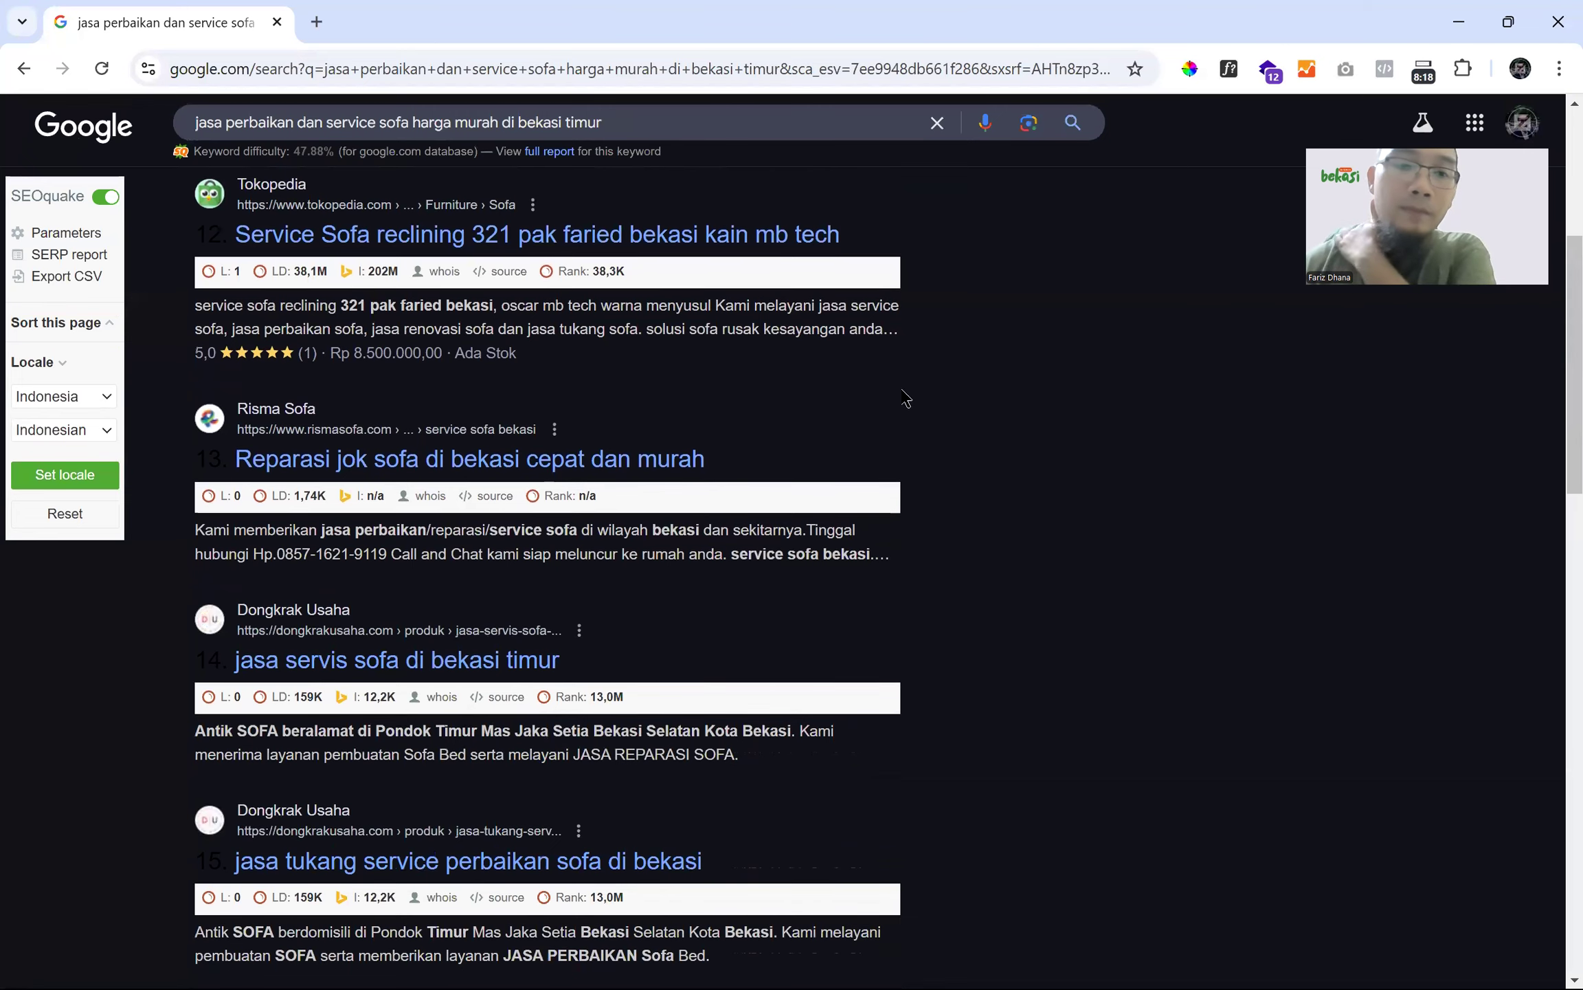
scroll(261, 684, down, 5)
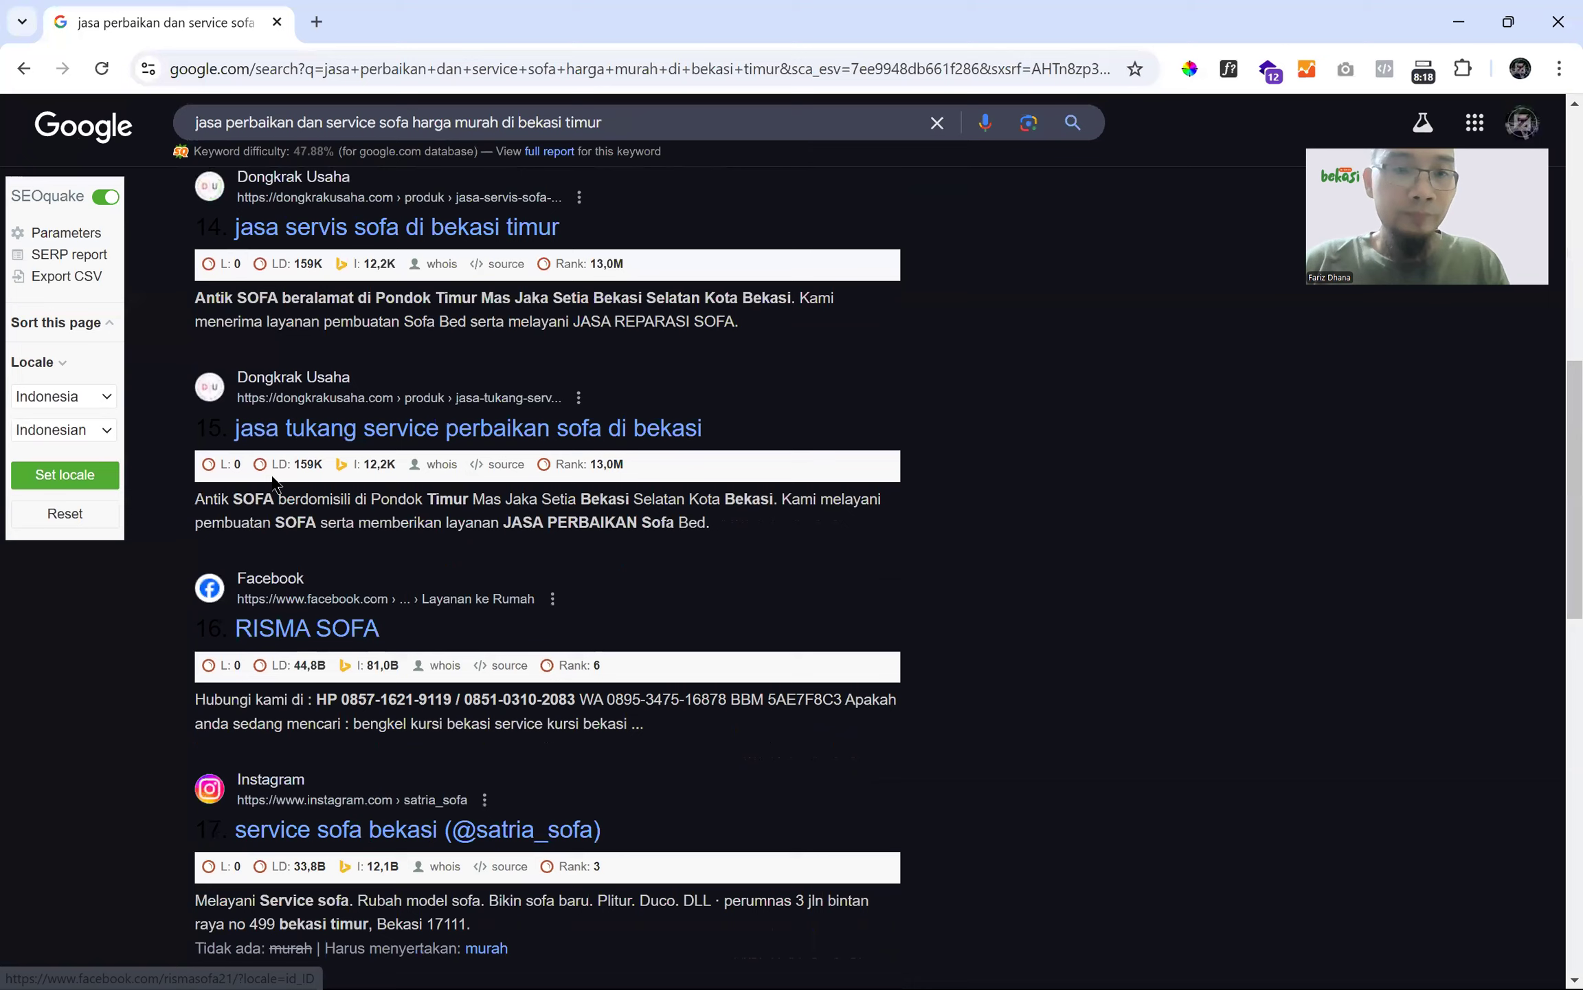
scroll(296, 440, up, 10)
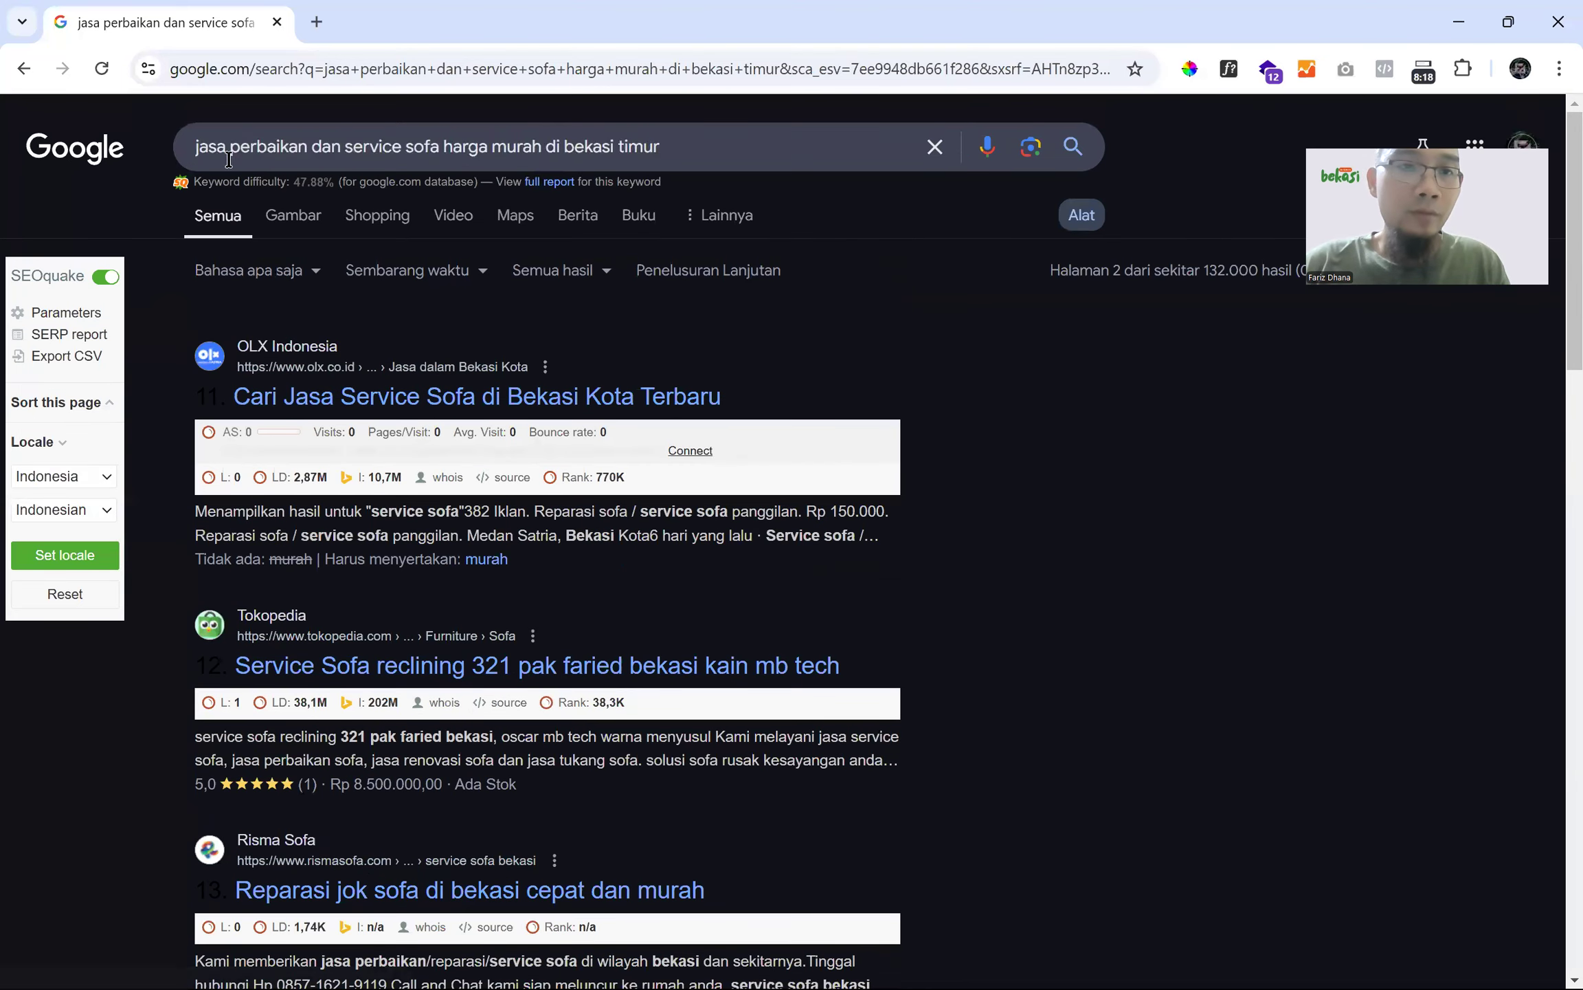
click(258, 154)
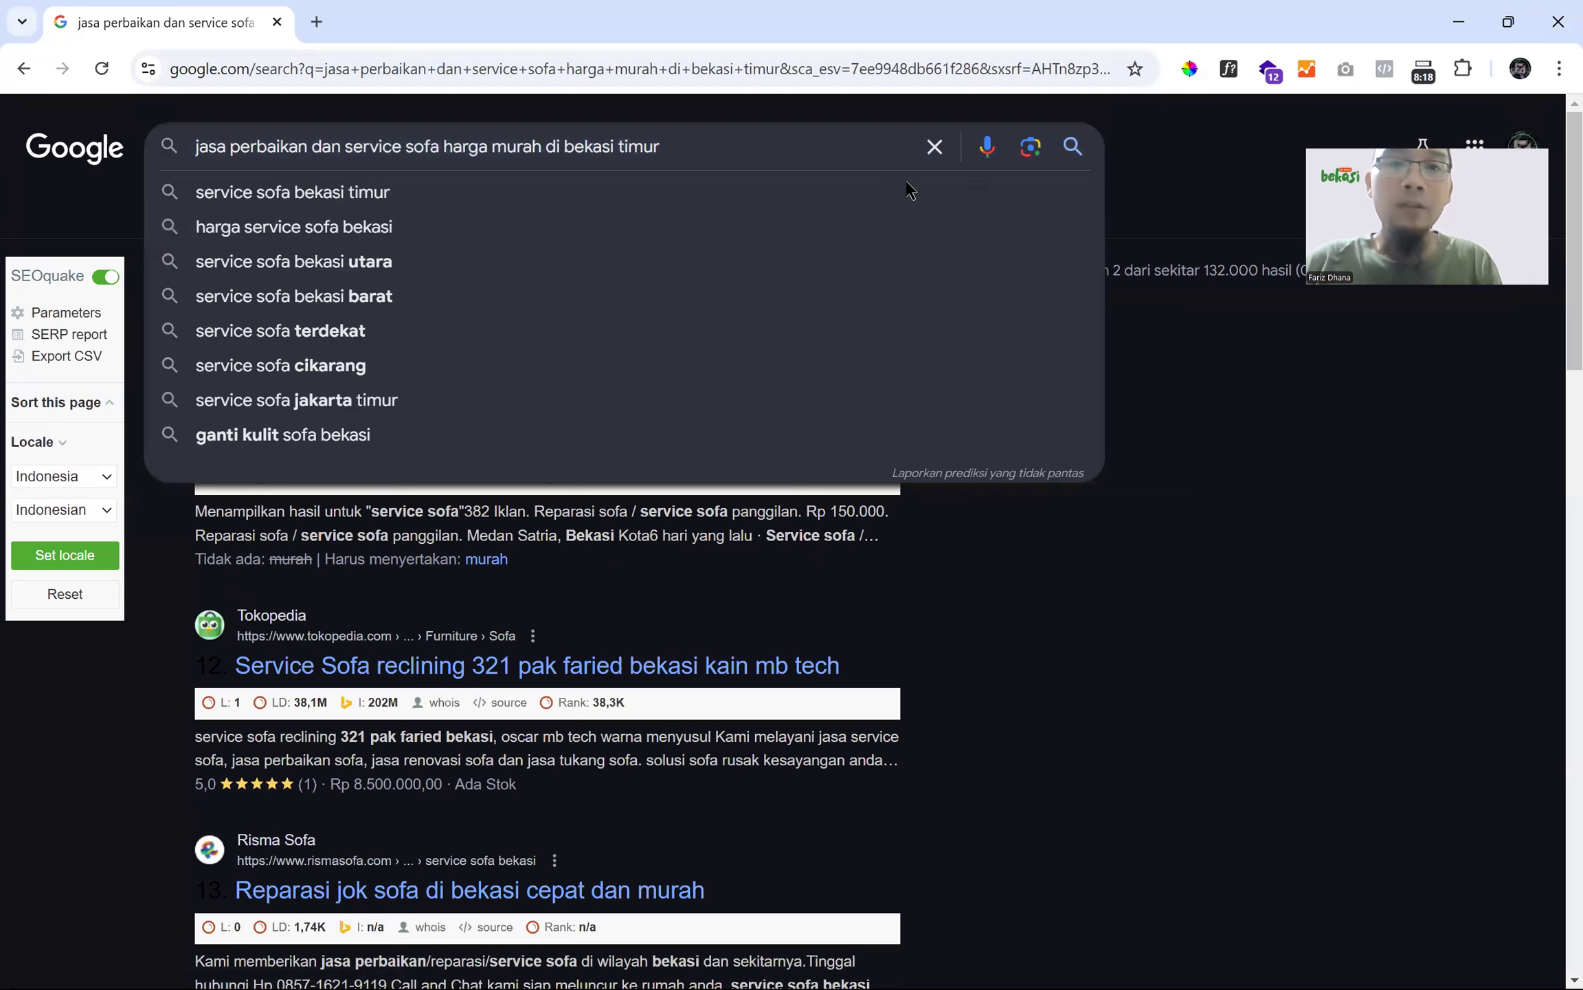
drag(907, 148, 7, 209)
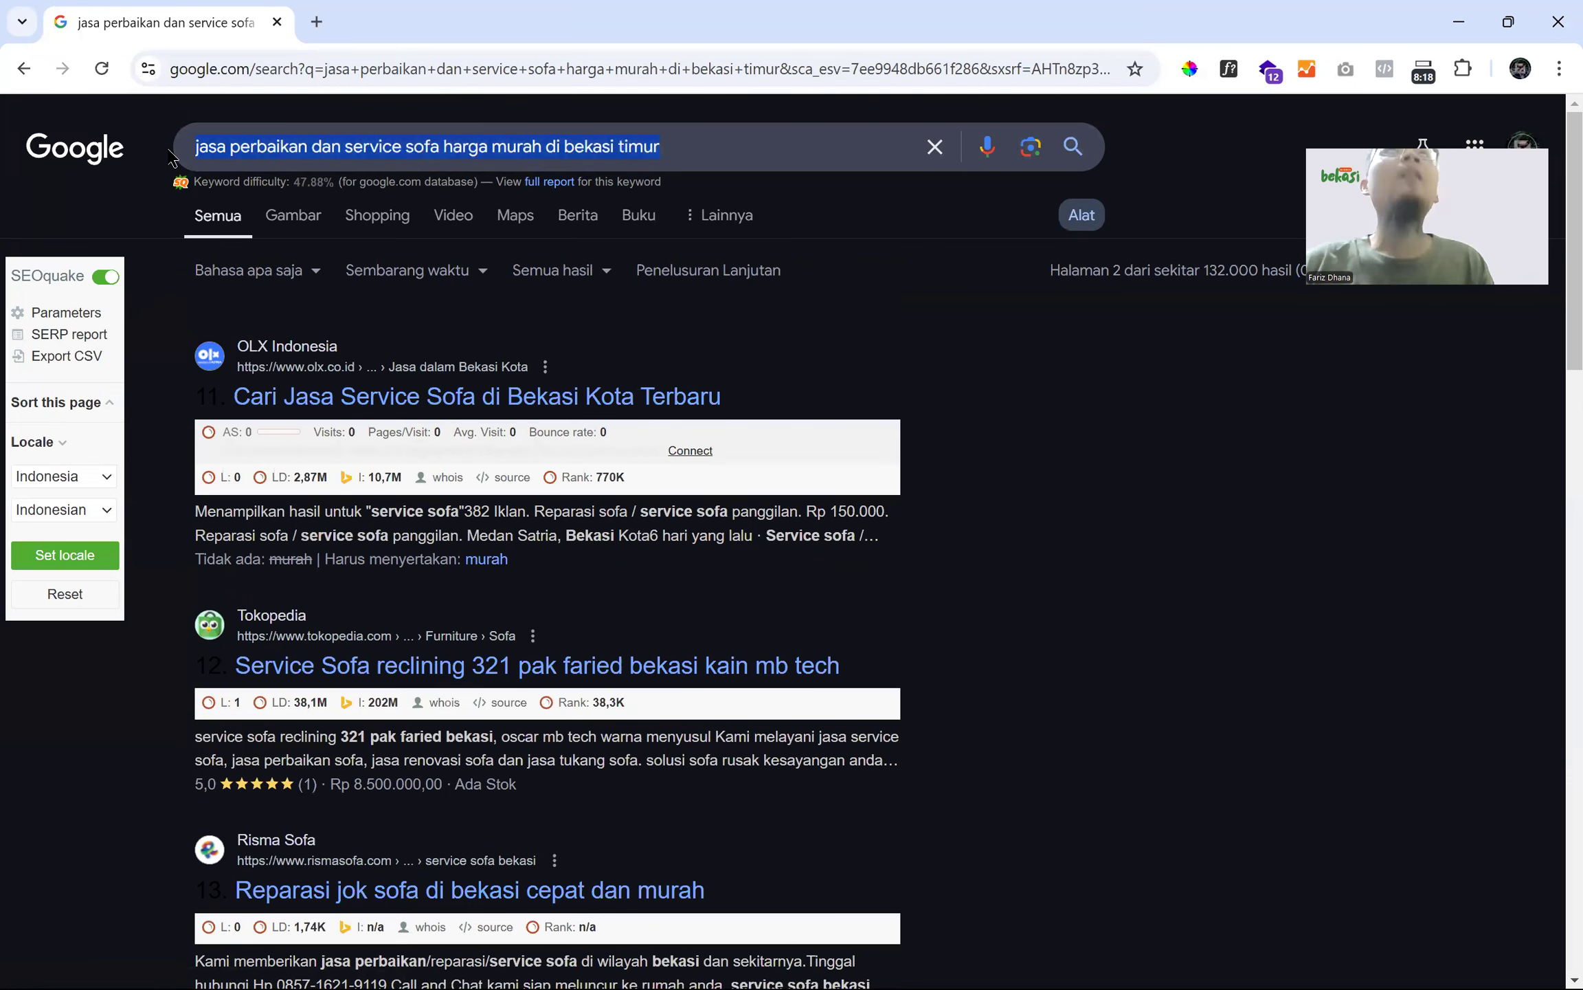
- Open ChatGPT at chat.openai.com in a new browser tab
click(318, 26)
text(cha)
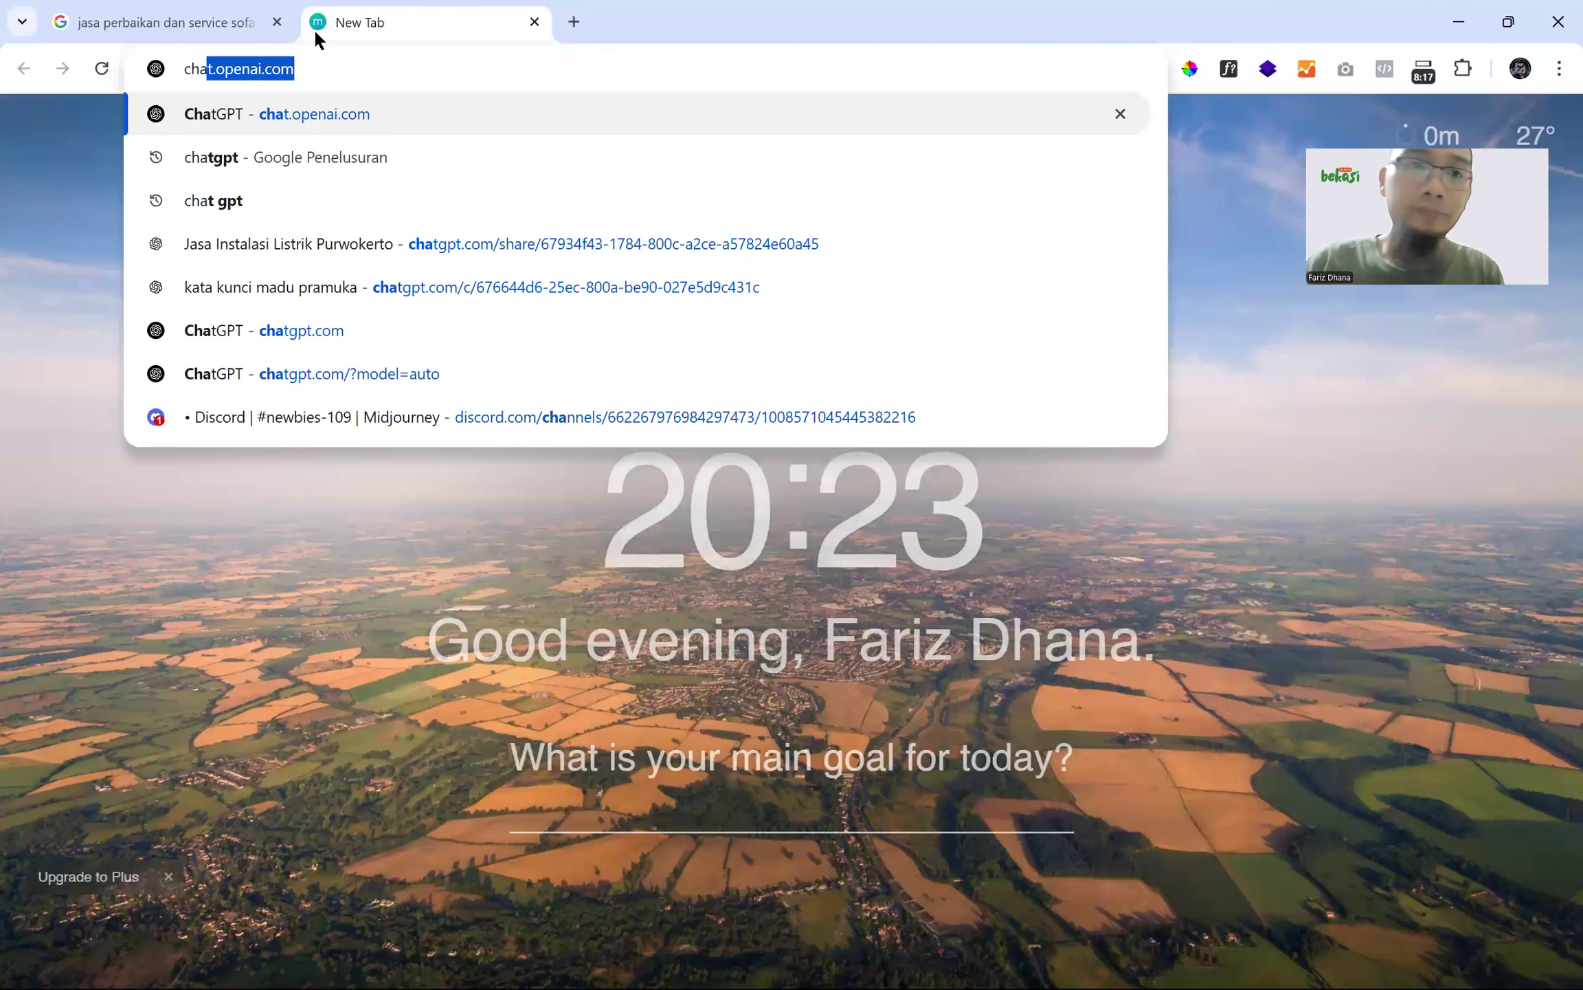
key(Return)
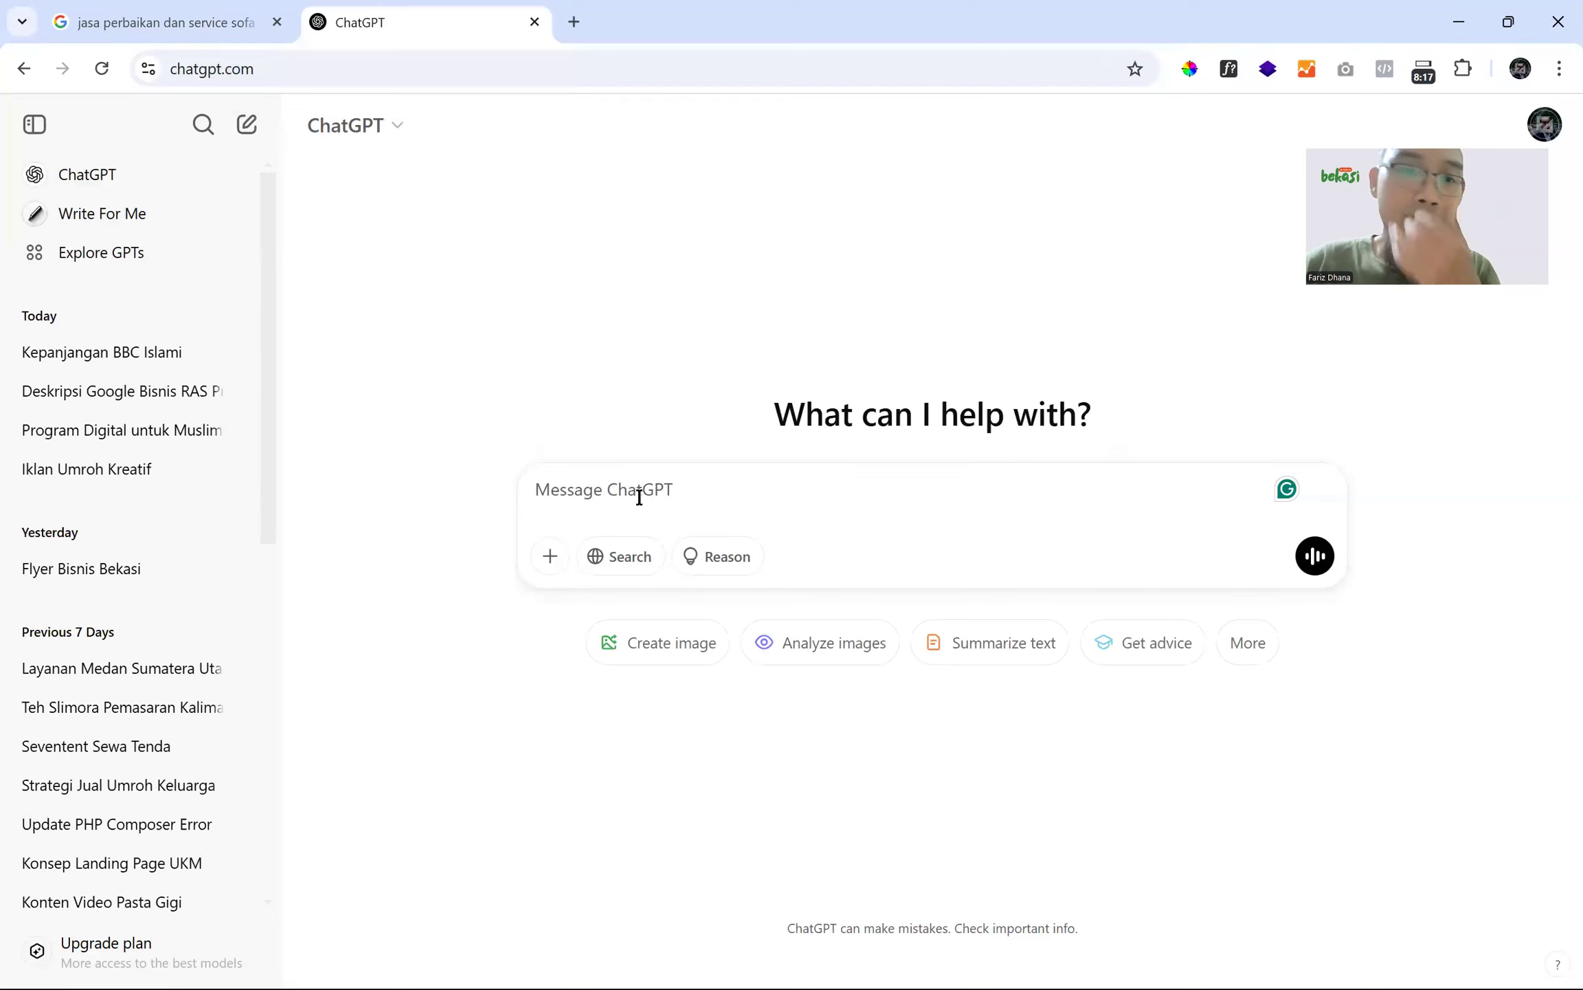
- Draft the unsent prompt 'buatkan saya artikel SEO copywriting 1100 kata'
text(buatkan saya artikel SEO)
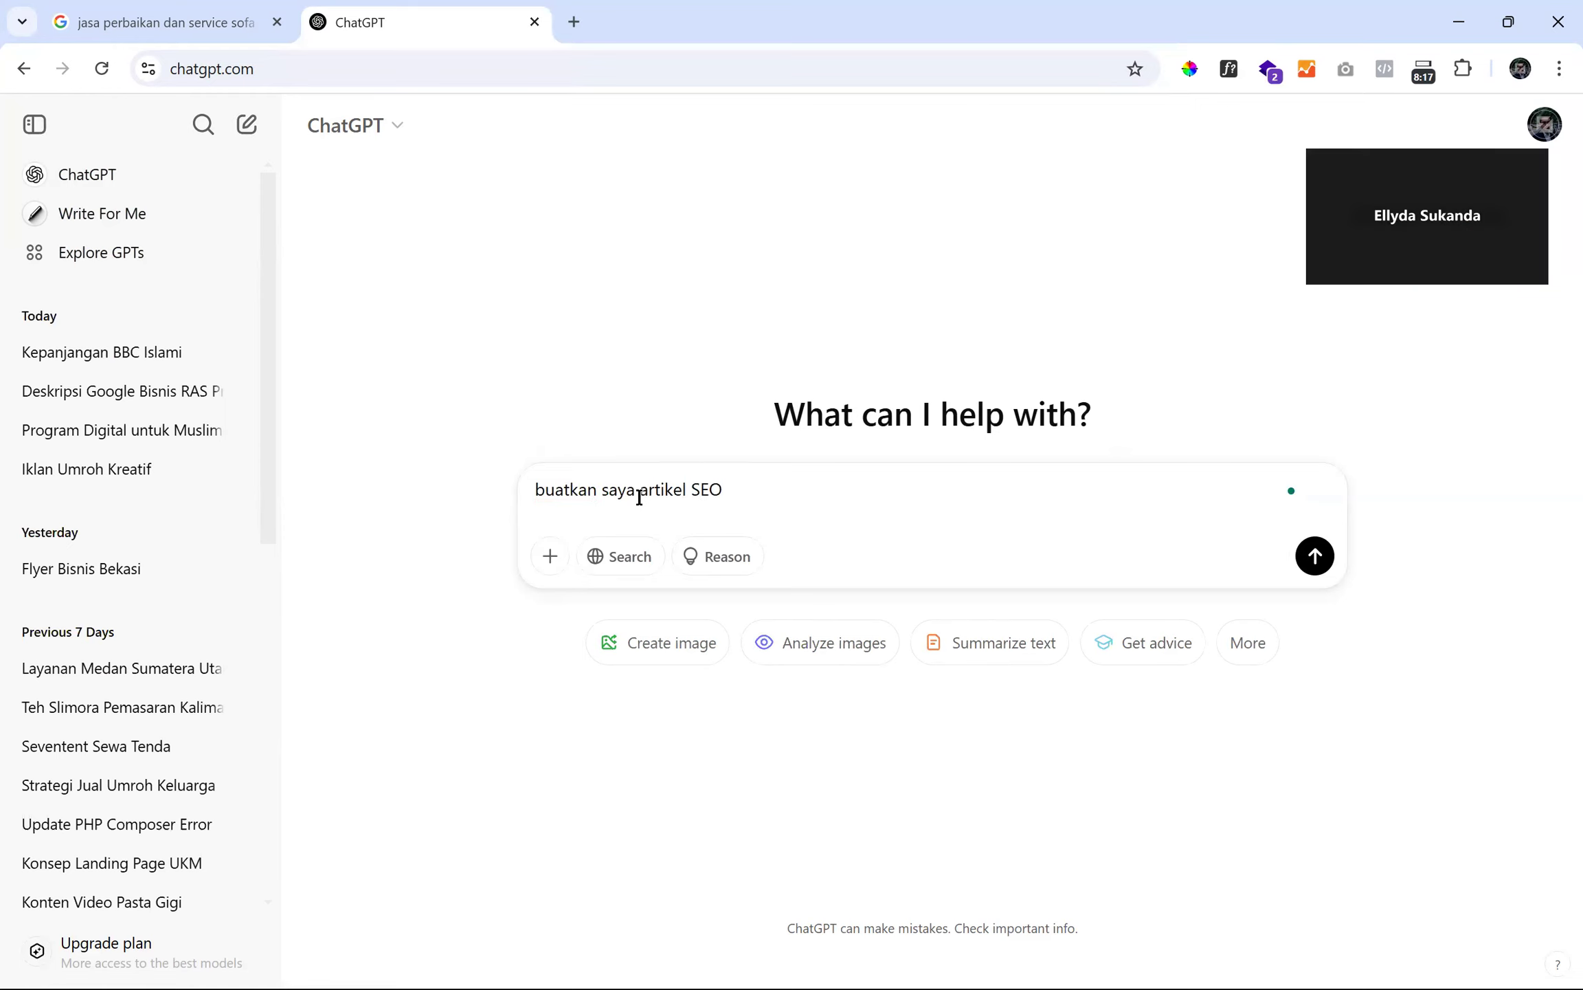
text( copy)
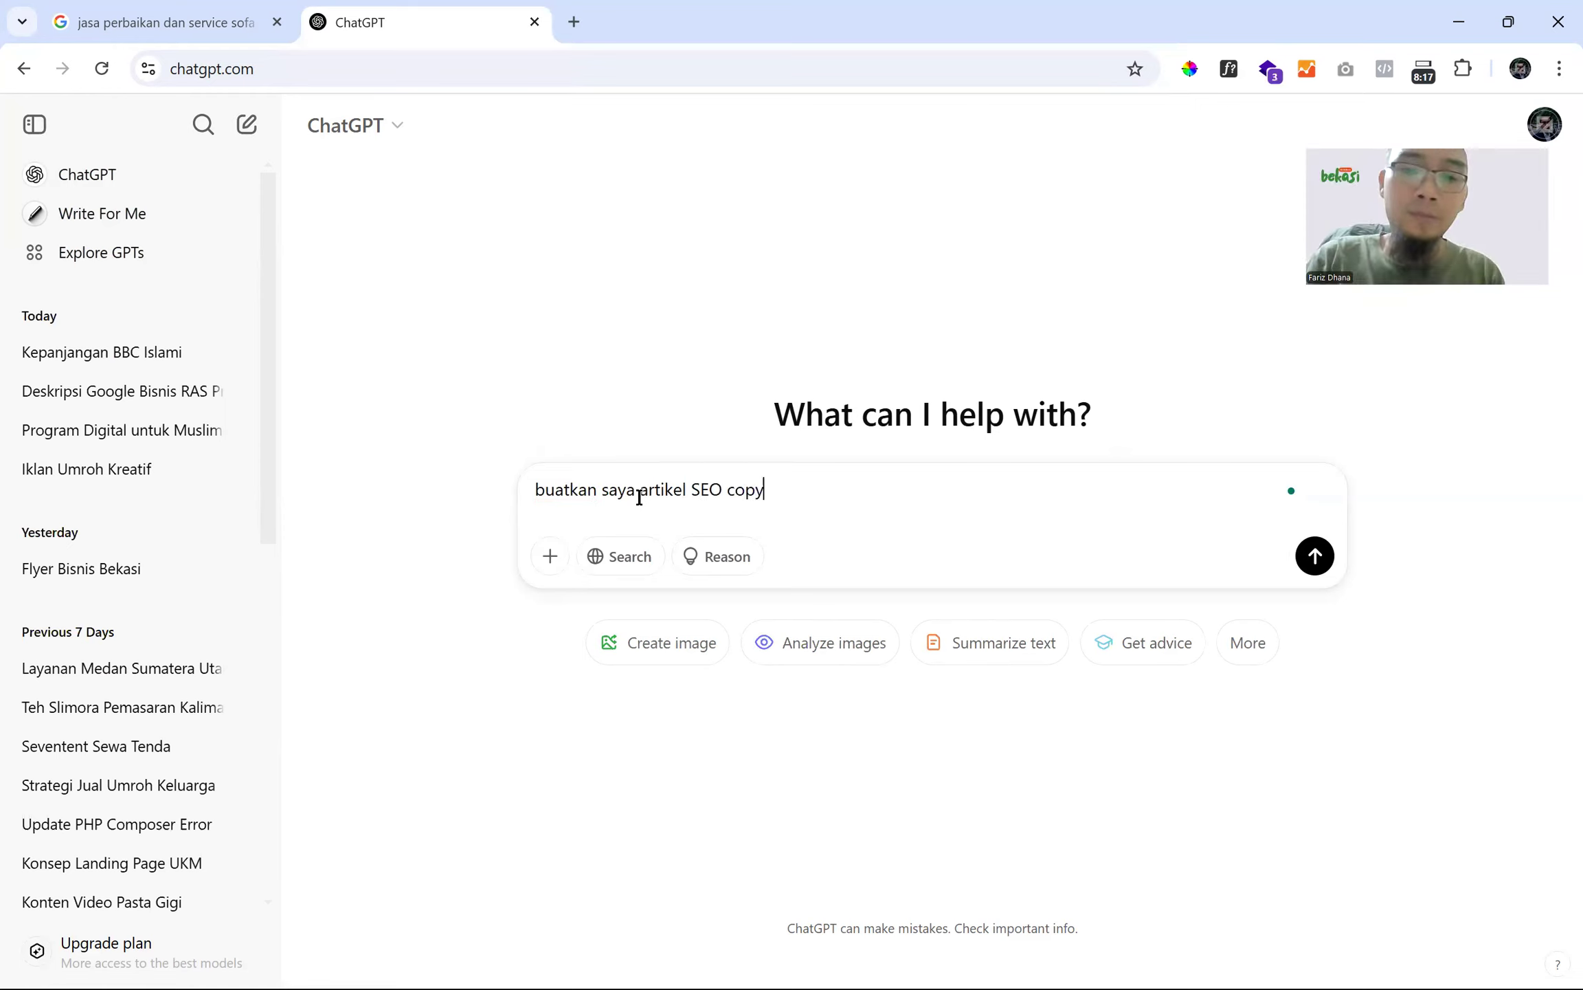
text(writing )
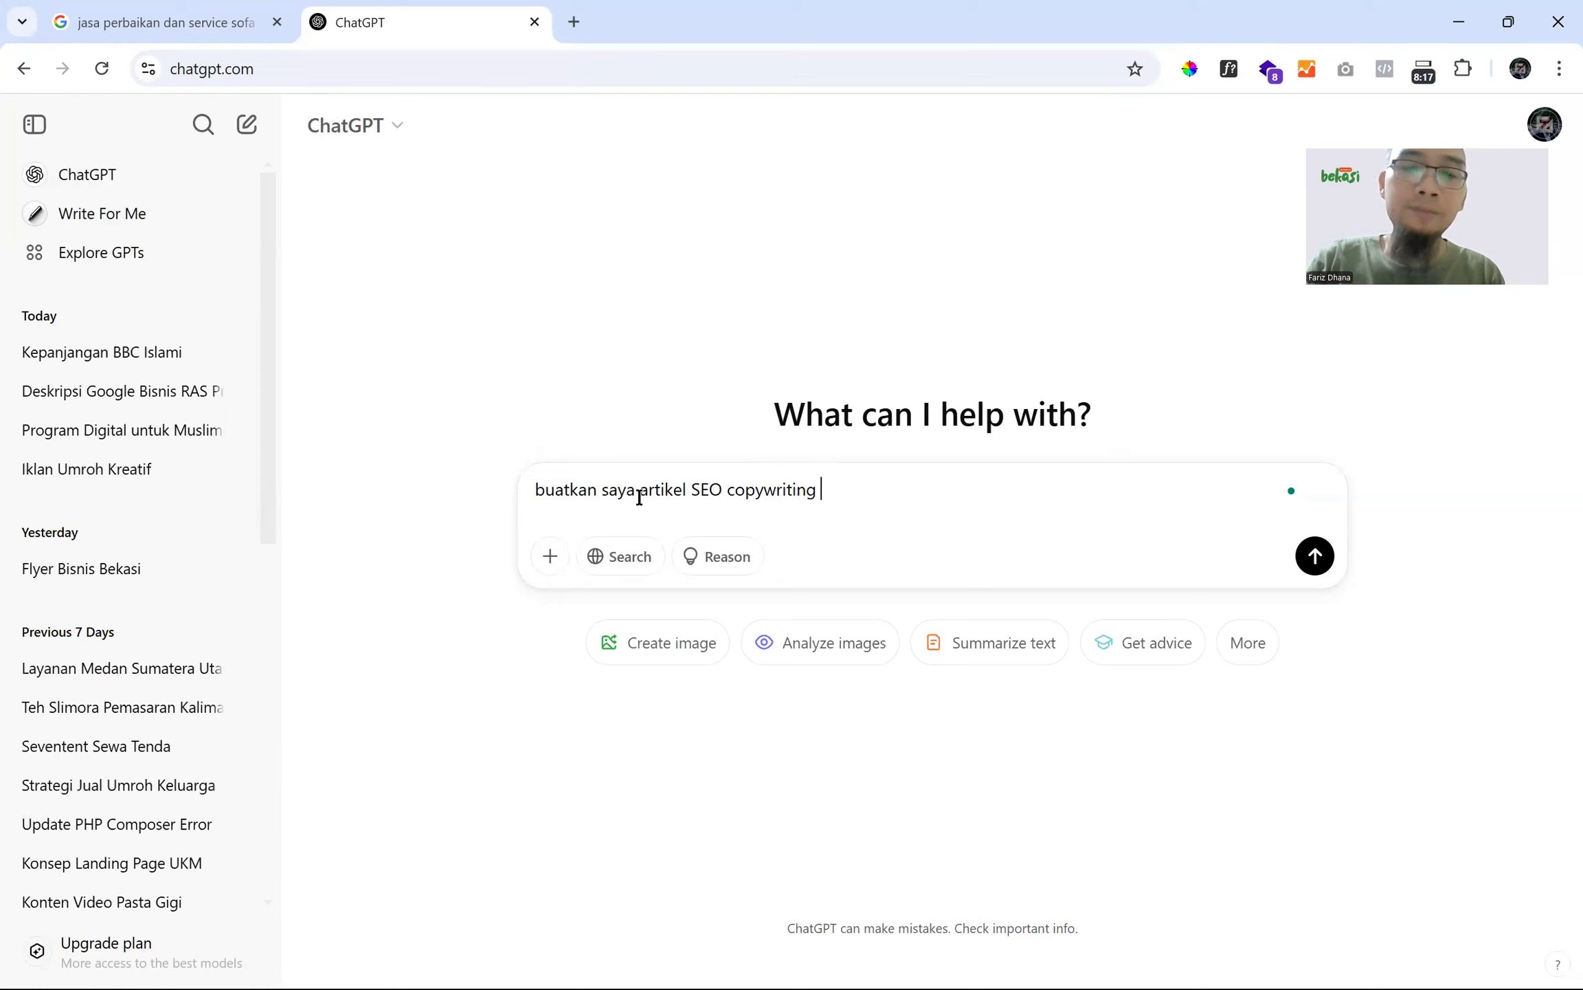
text(dengan)
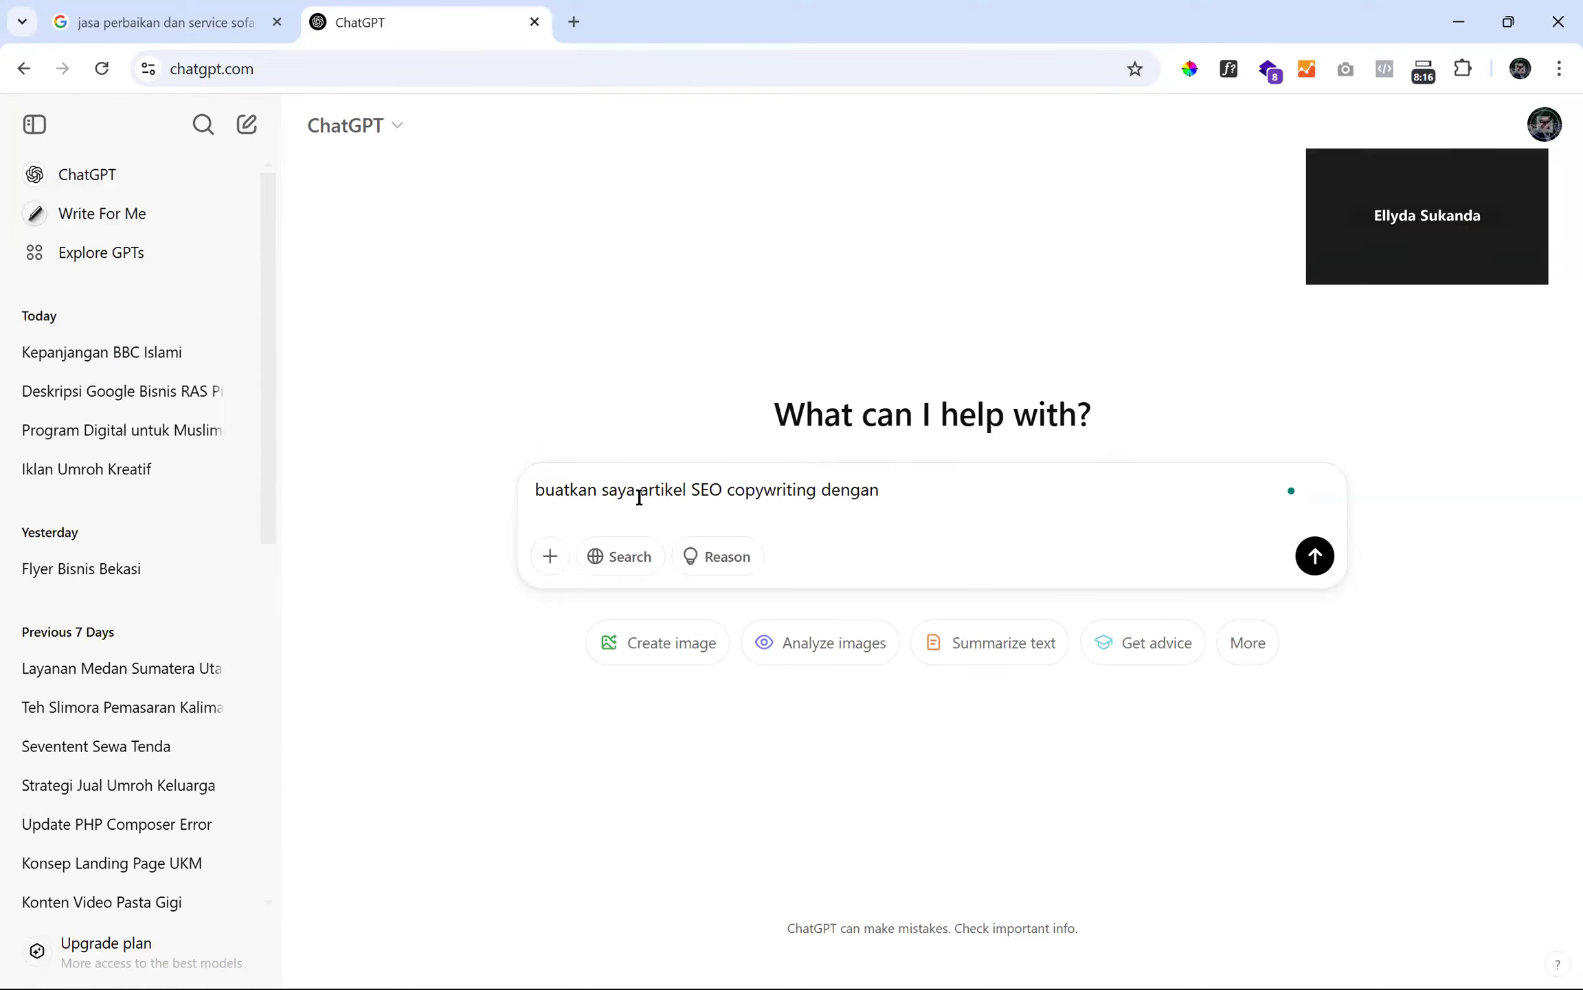
key(BackSpace)
key(BackSpace)
key(BackSpace)
key(BackSpace)
key(BackSpace)
key(BackSpace)
text(1100 kata)
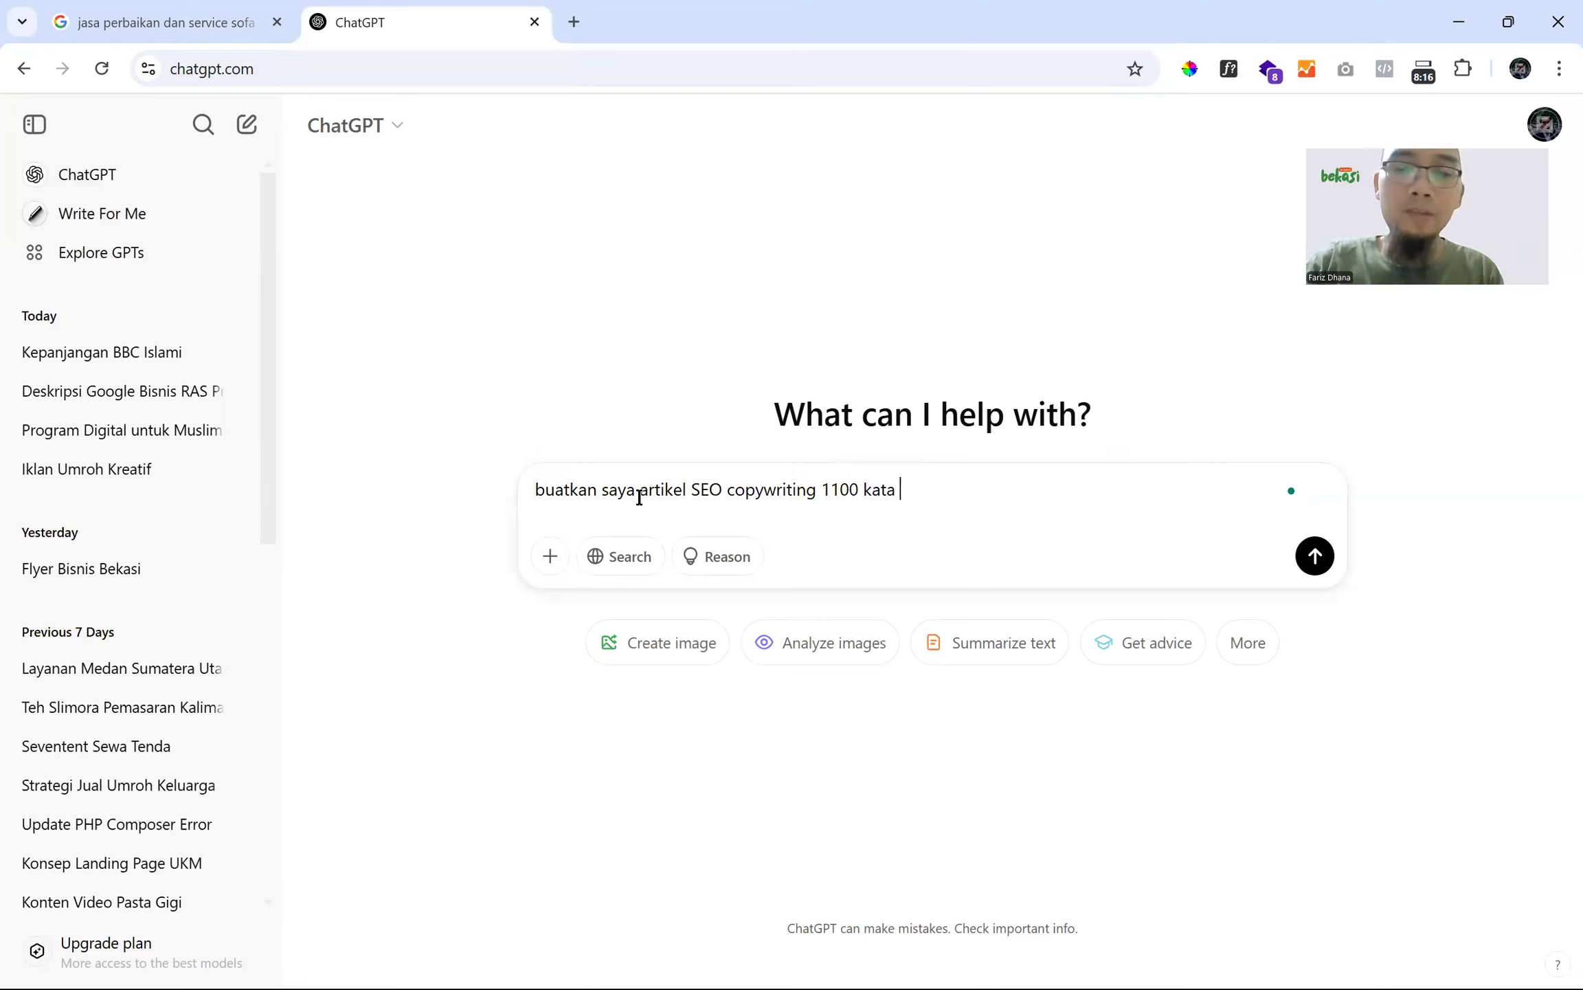
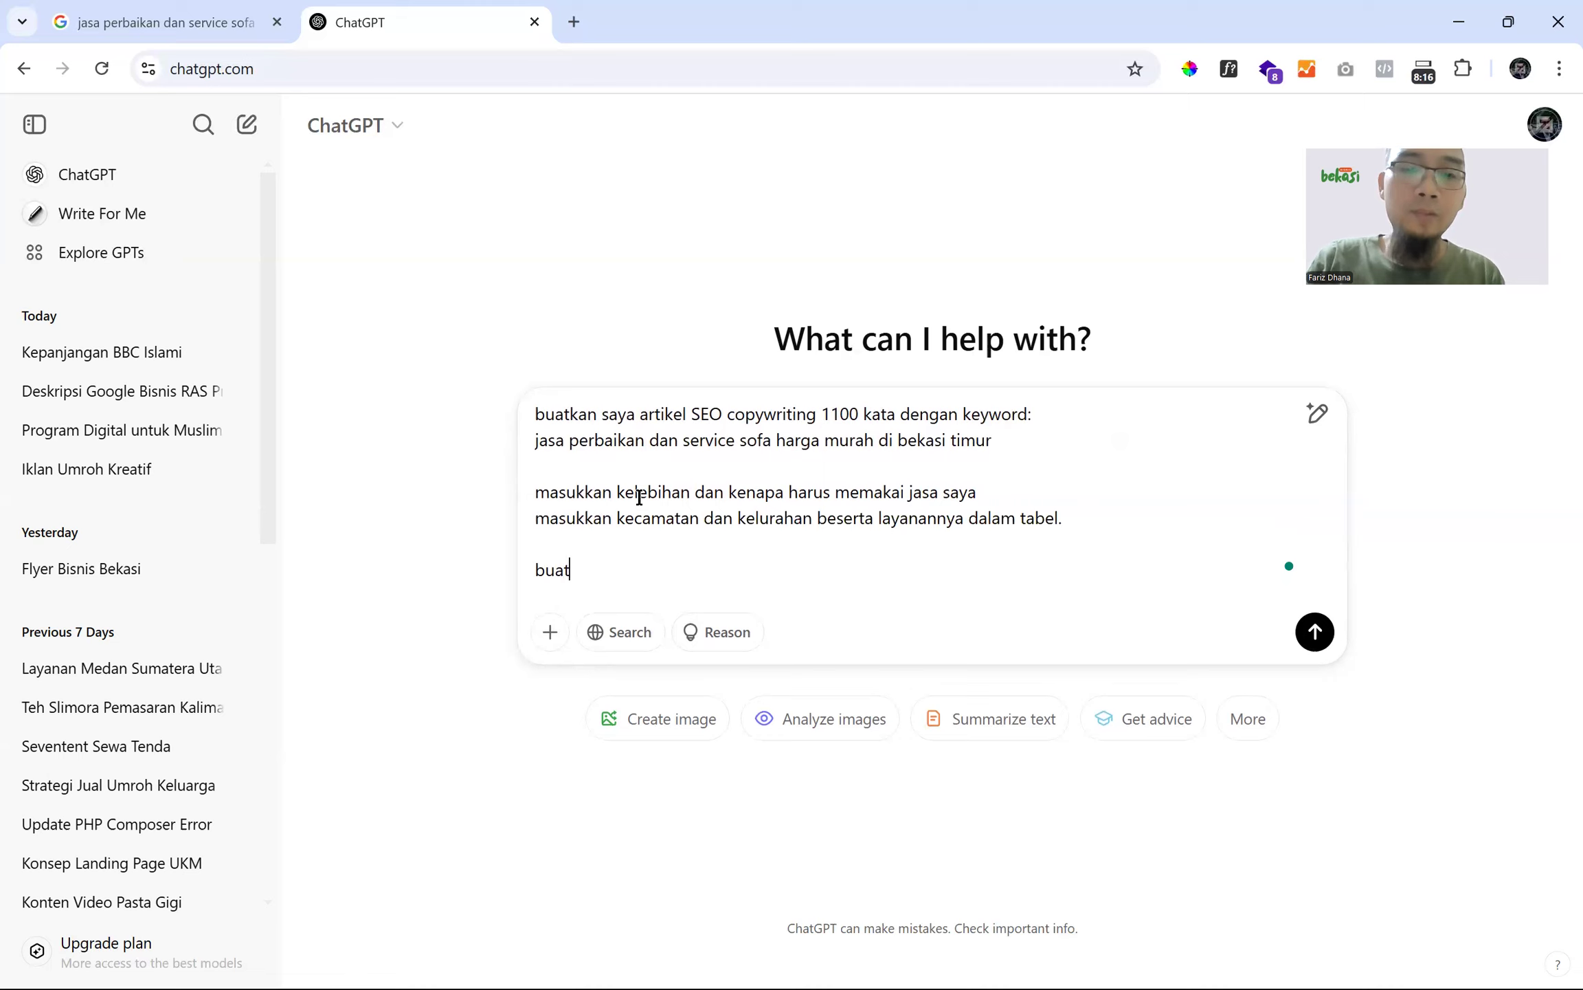
- Finish the prompt's last line as 'buat tanpa kanvas' and select that line
text(tanpa kanvas)
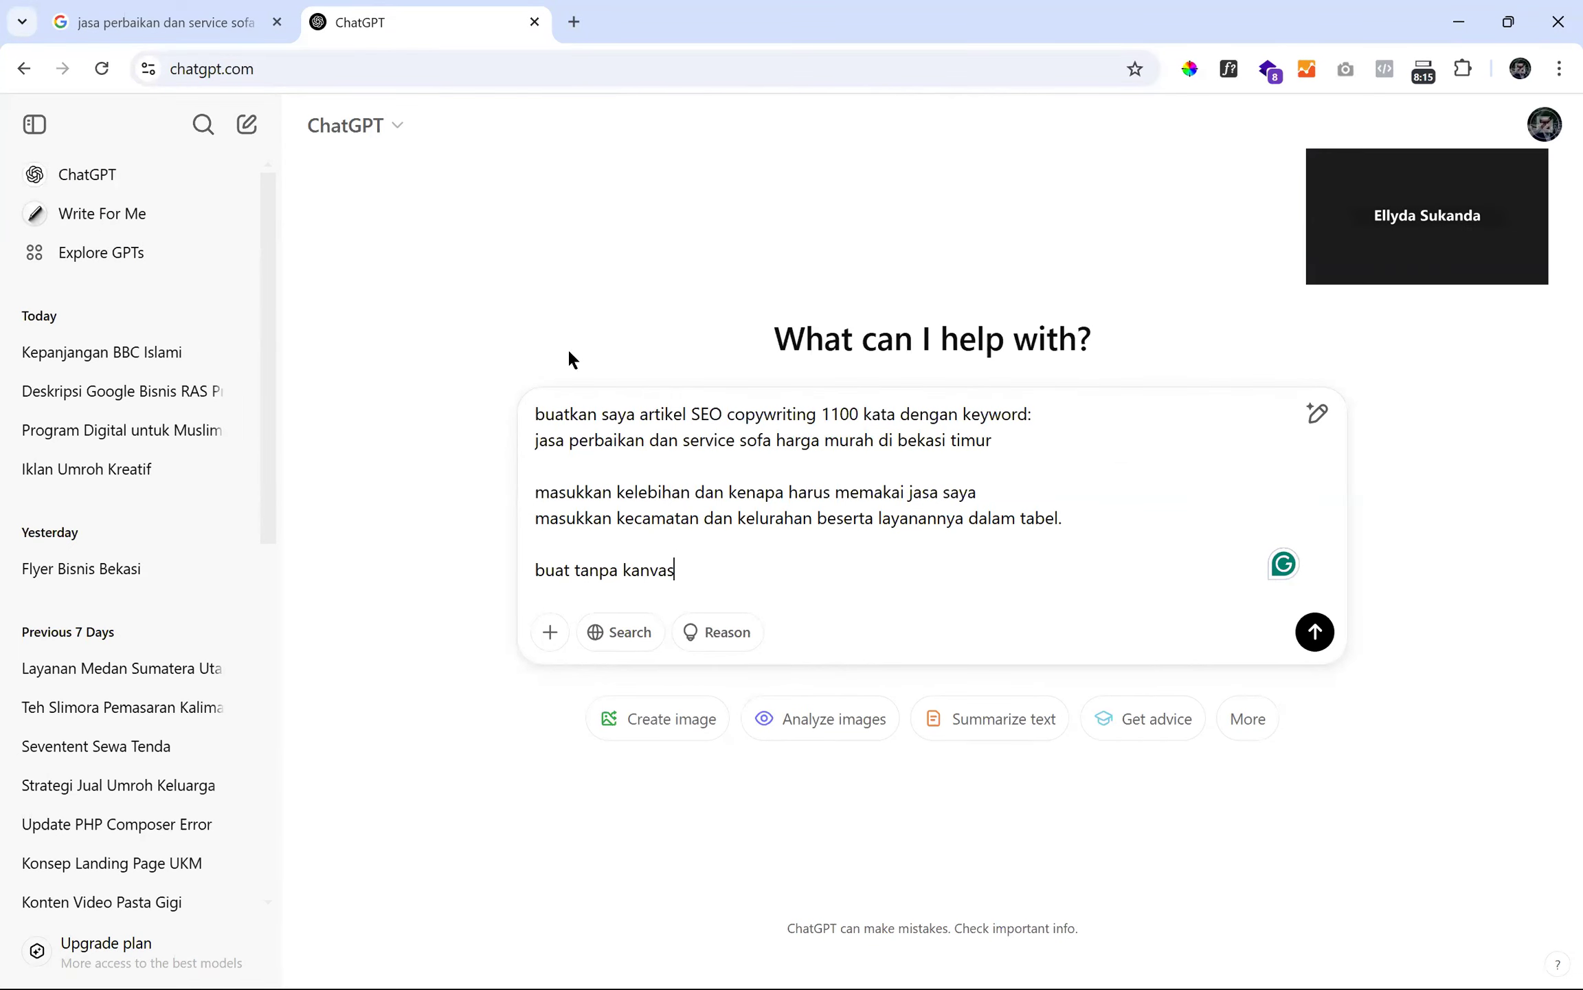
drag(671, 562, 483, 569)
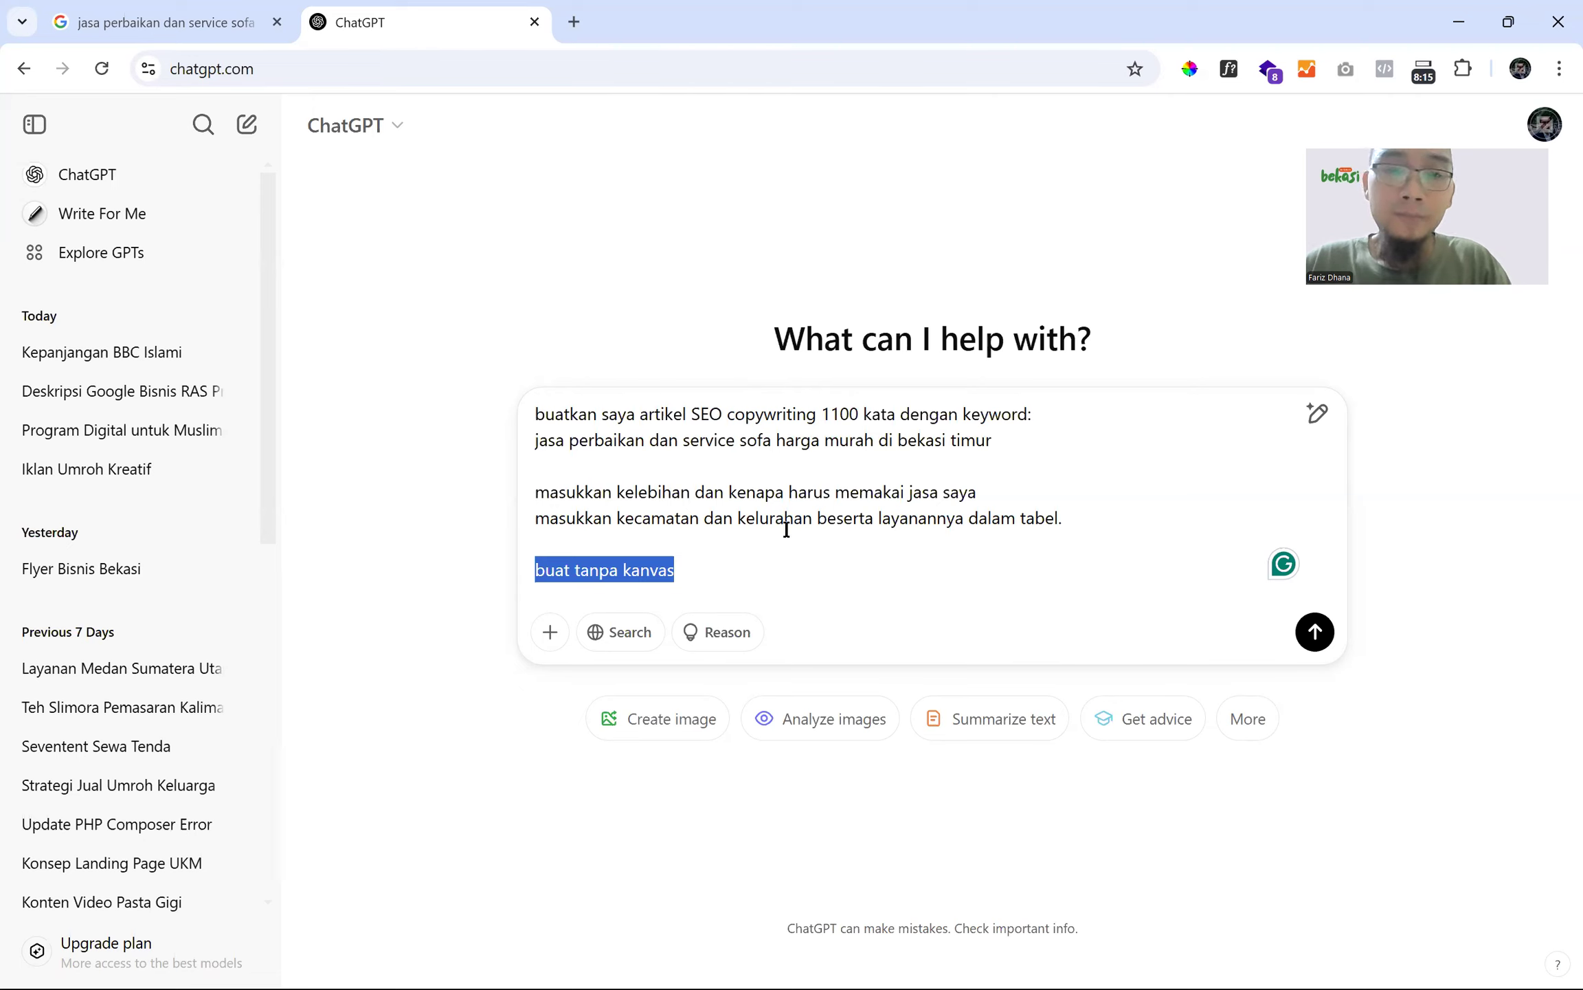
- Send the 1100-word East Bekasi sofa-repair article request, skim the streaming answer, and start a new tab
click(1316, 632)
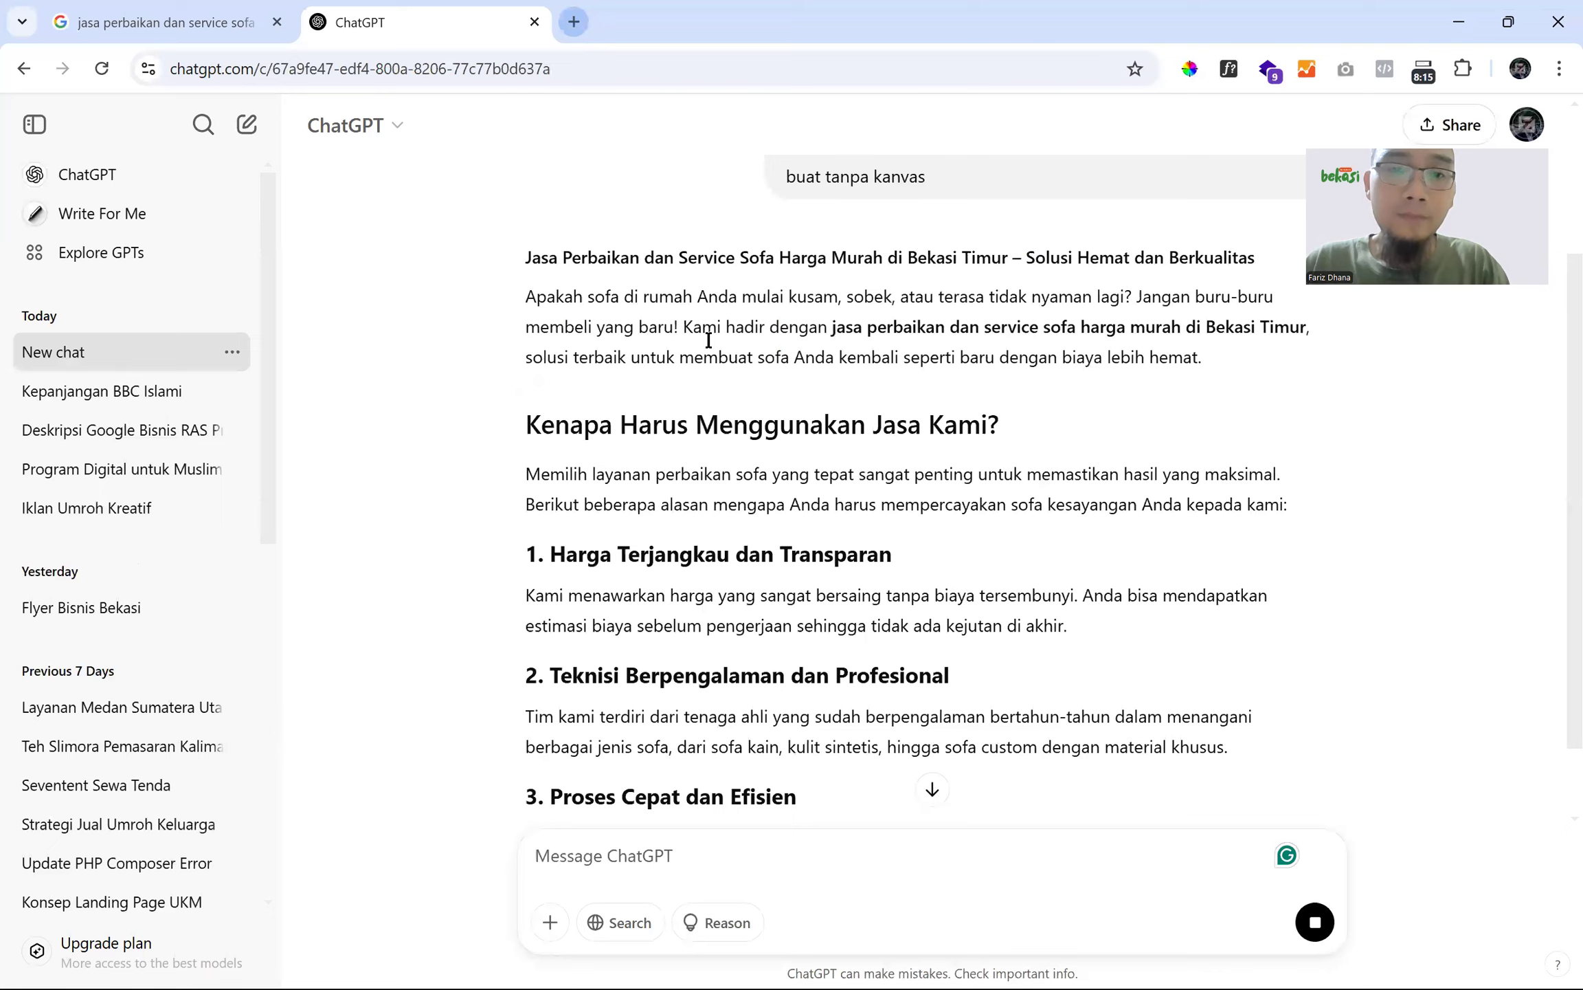
scroll(739, 389, up, 3)
scroll(739, 389, down, 3)
scroll(685, 315, up, 3)
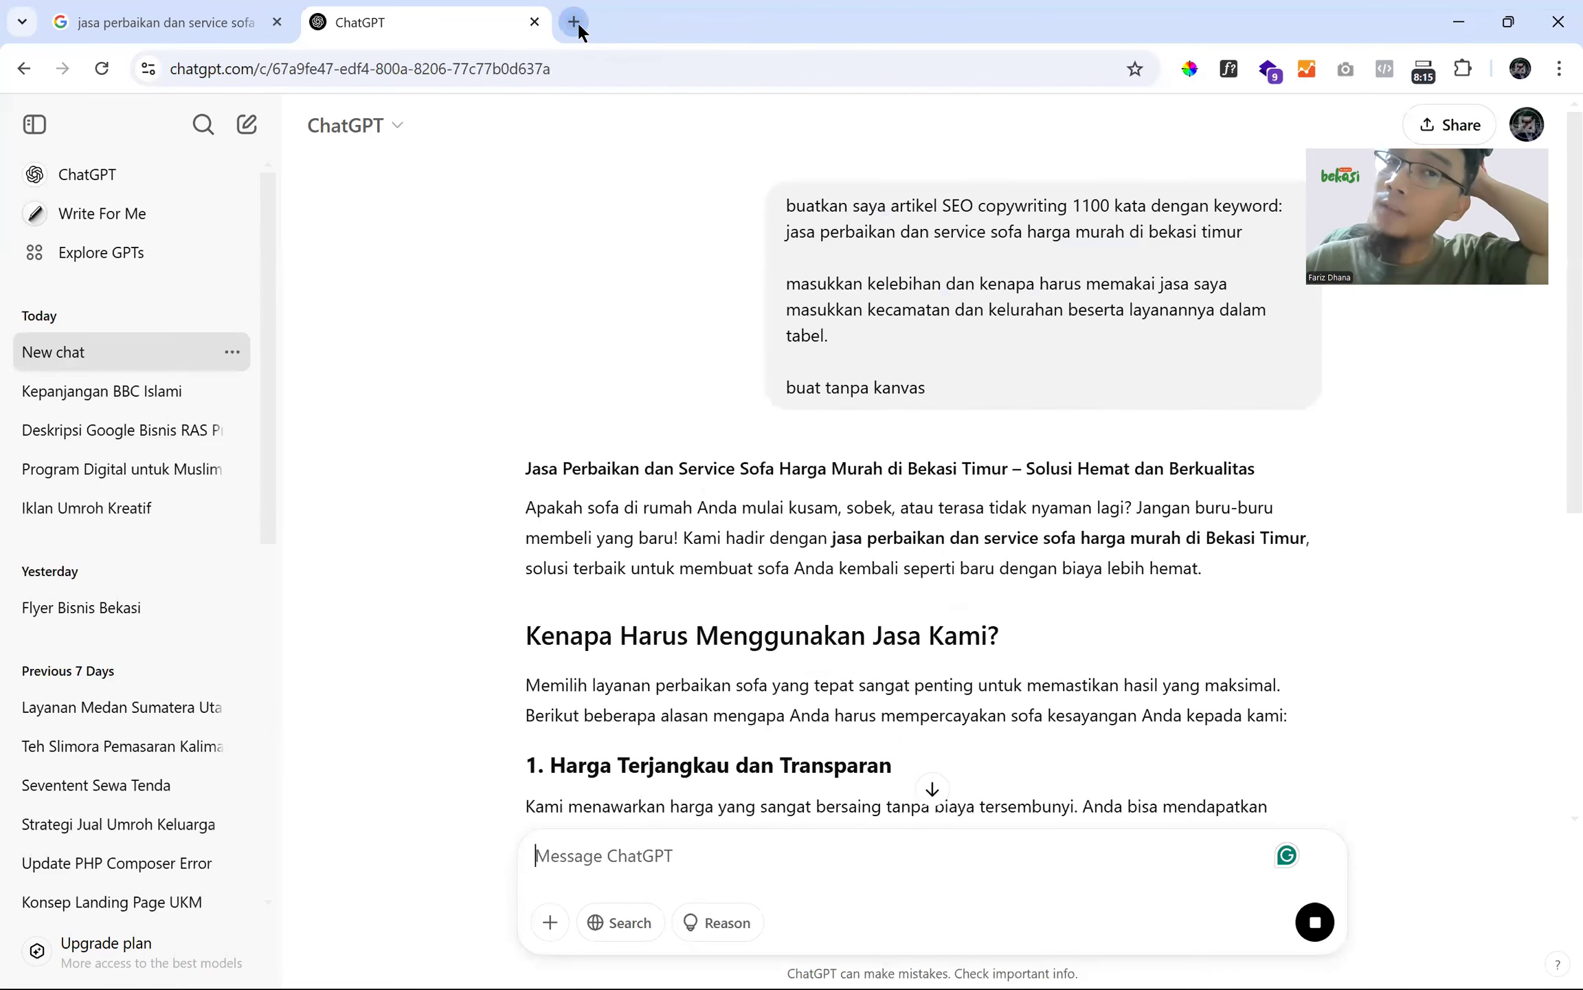
click(574, 21)
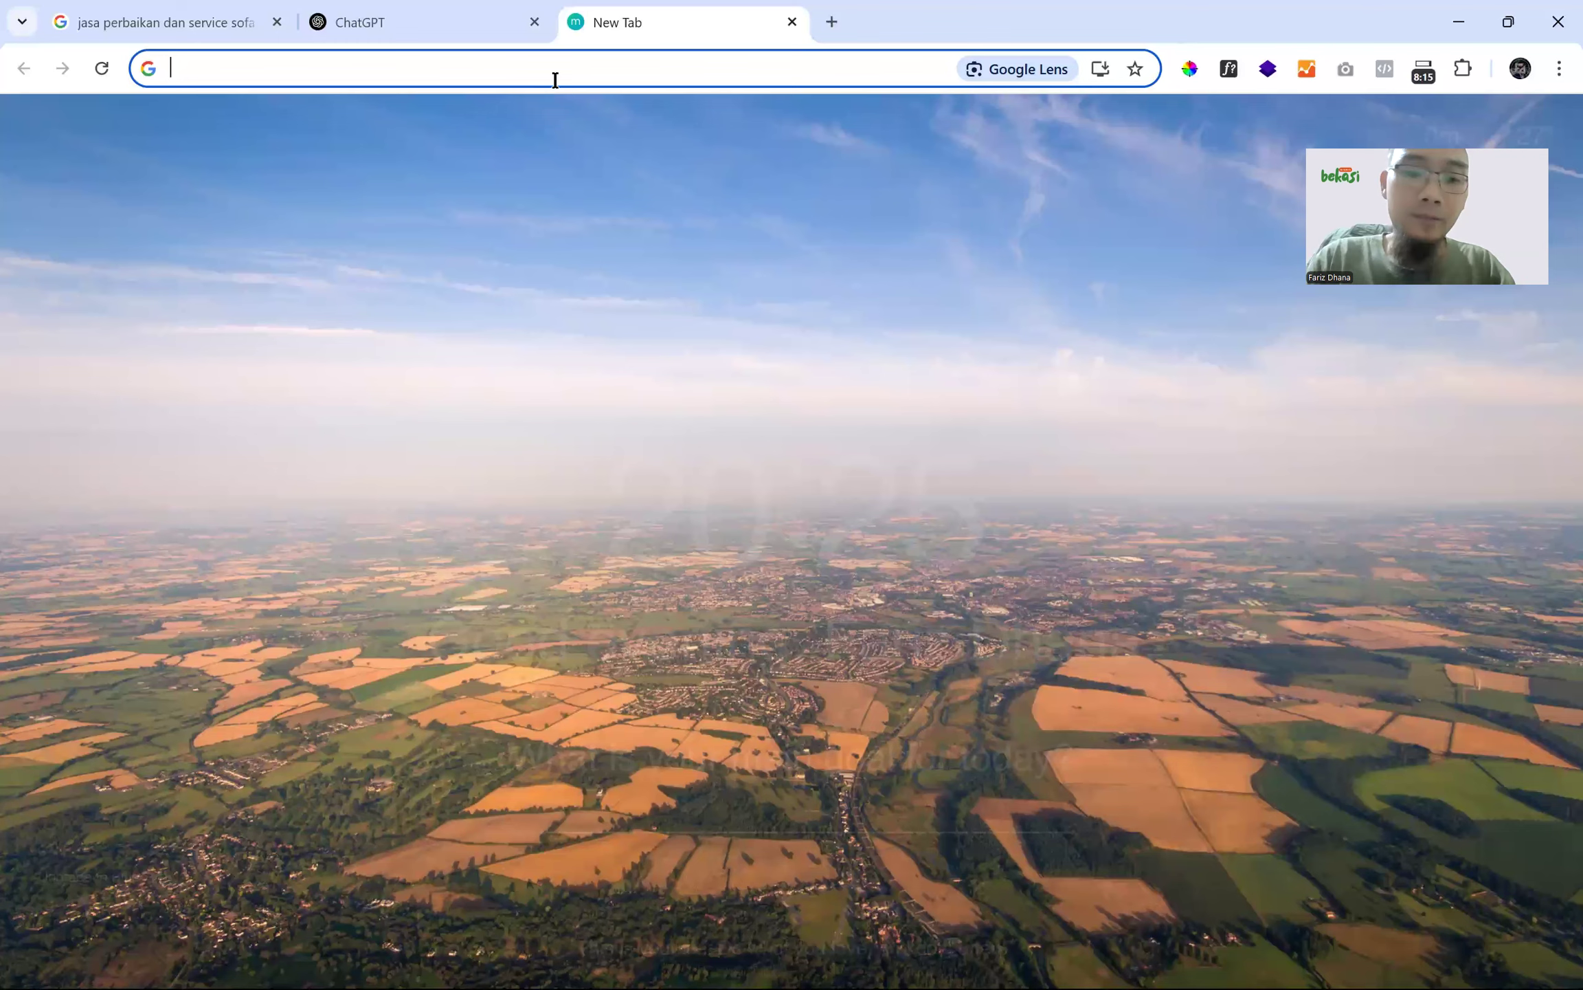
- Search Google Images for 'servis sofa' and preview the Tribunnews sofa photo
text(servis )
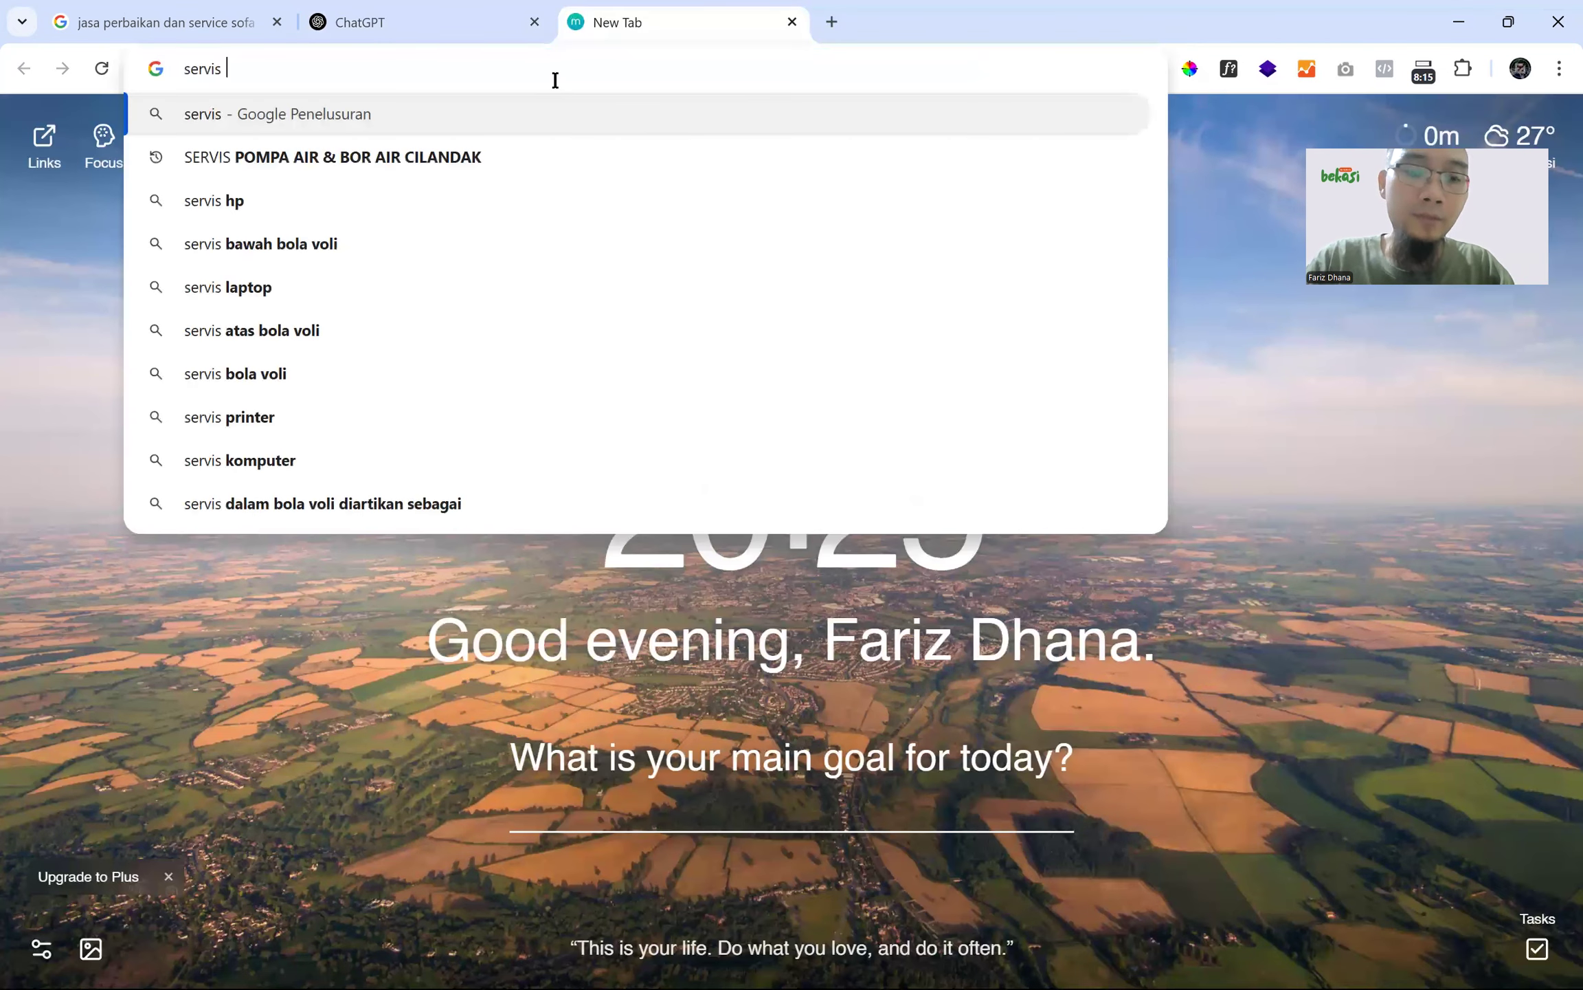
text(sofa)
key(Return)
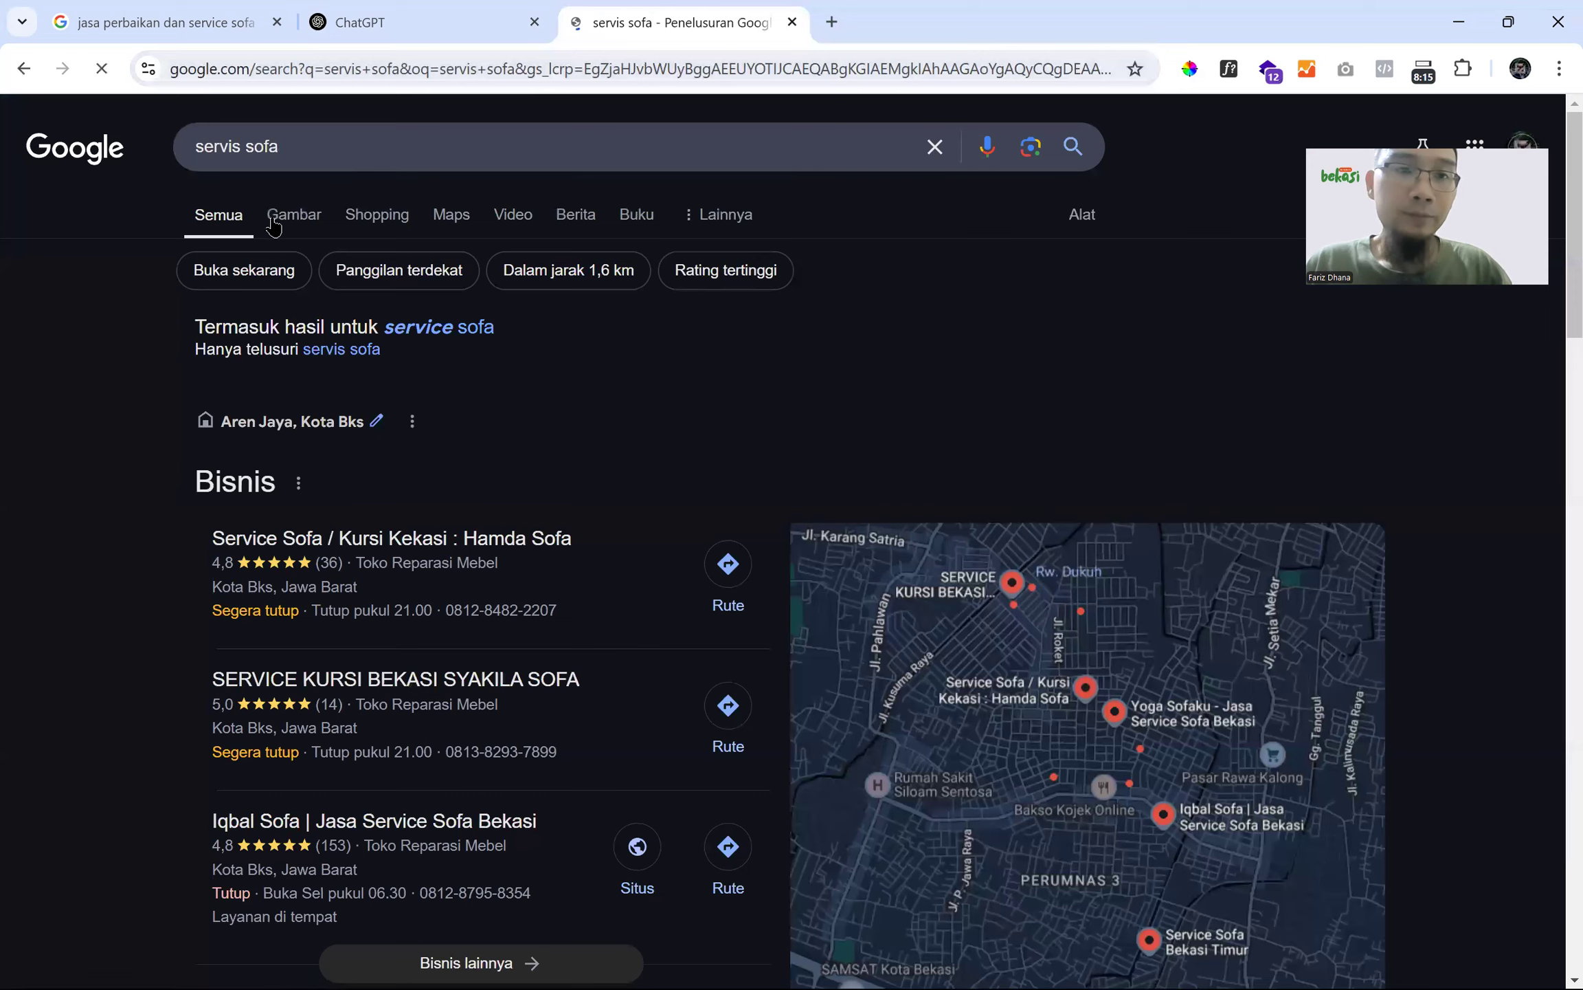
click(275, 222)
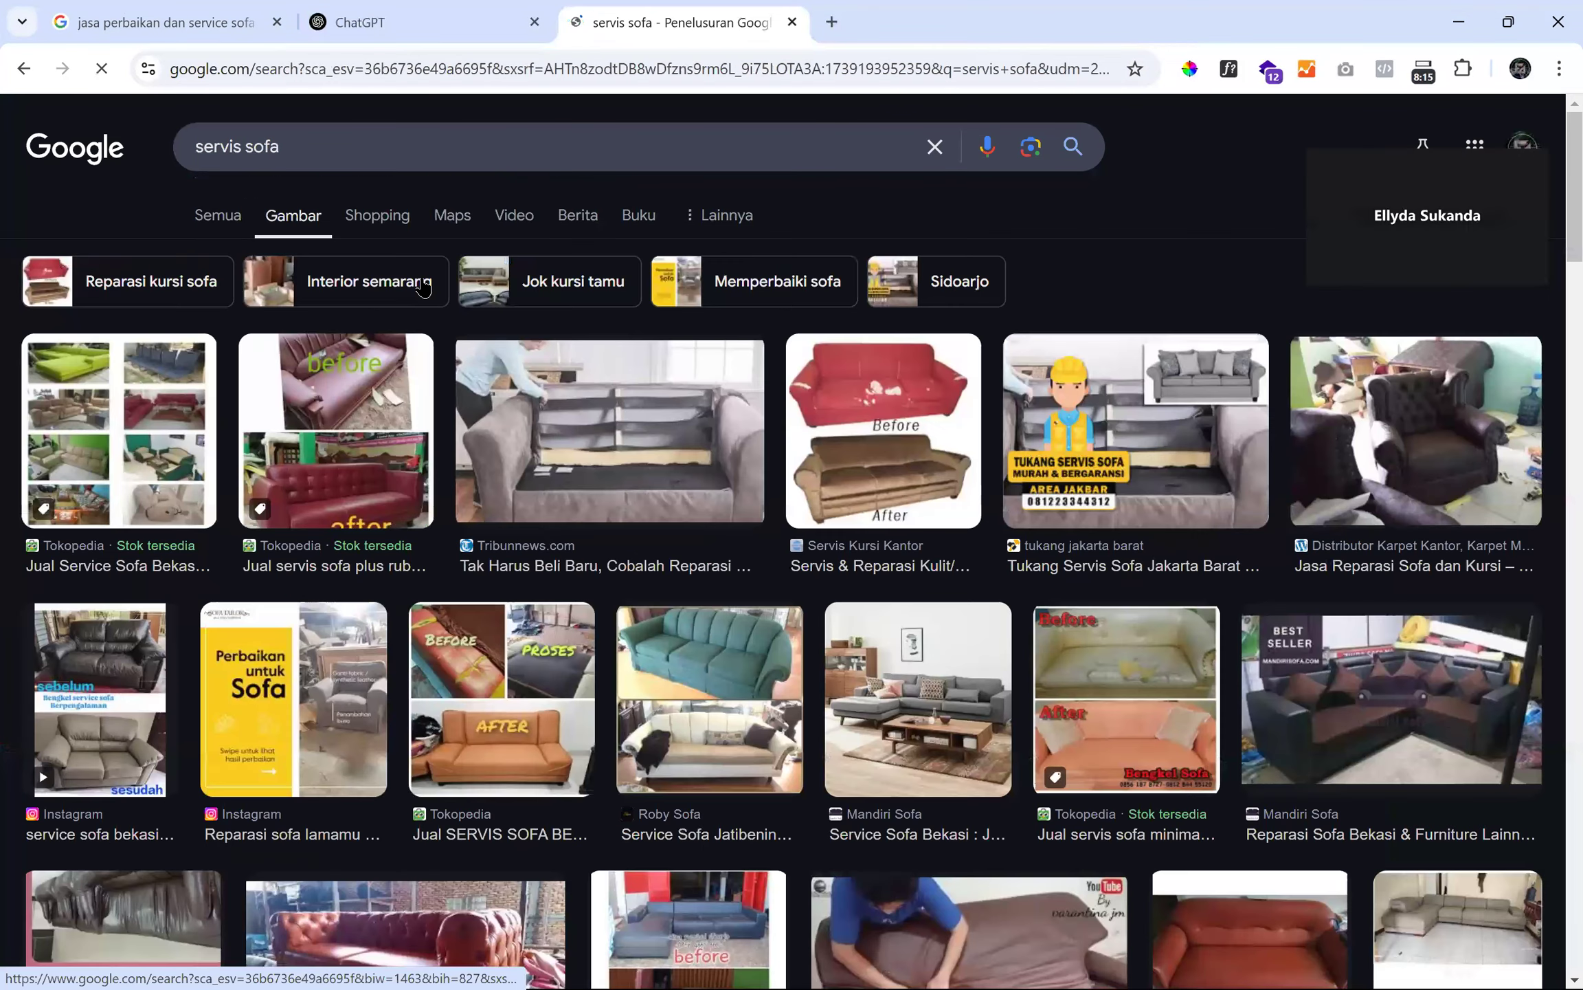
click(662, 424)
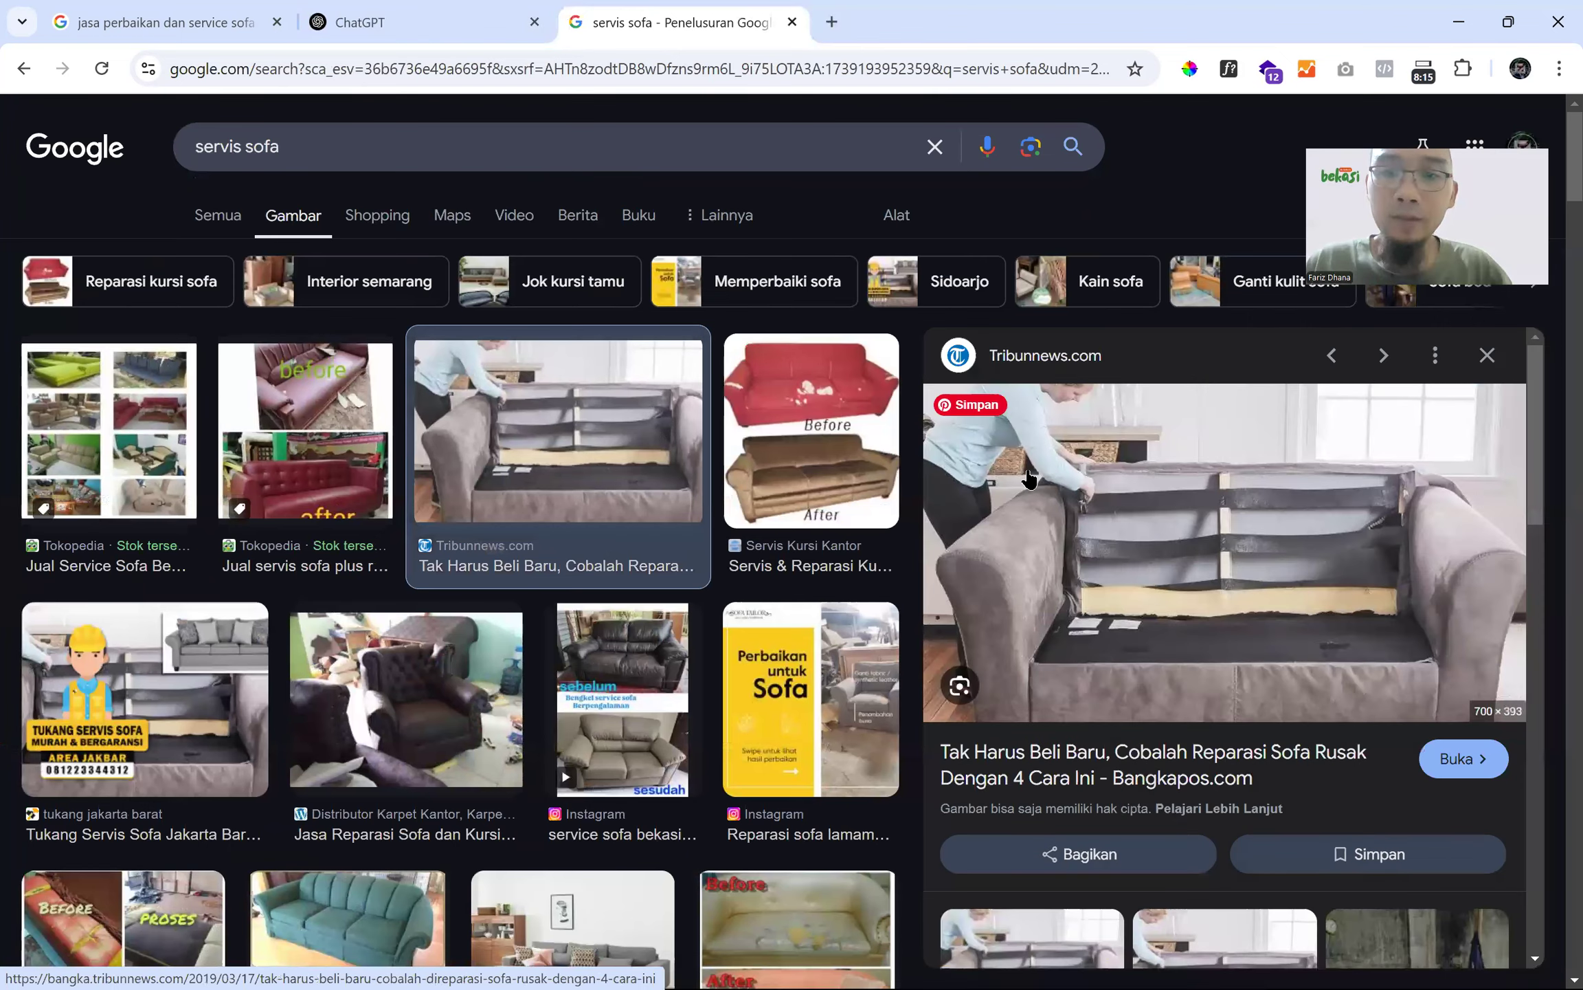
- Save the Tribunnews photo, bringing up the download dialog for 'tanda-tanda-bahwa-sofa-rusak-harus-diganti.jpg'
right_click(1041, 470)
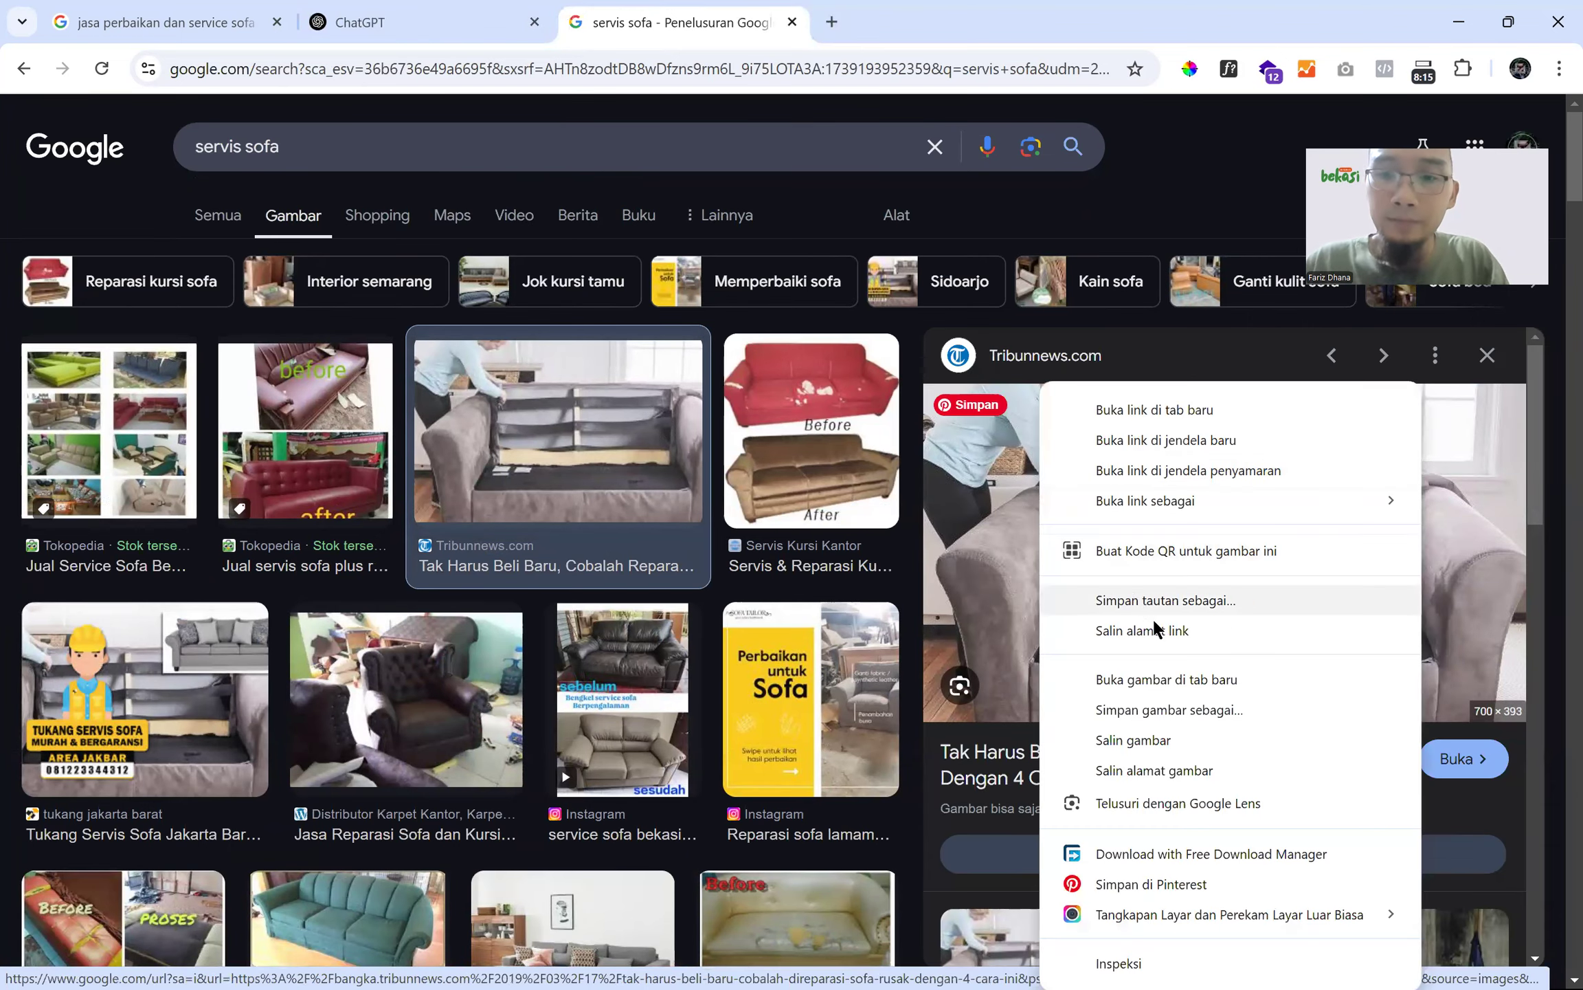
click(1160, 708)
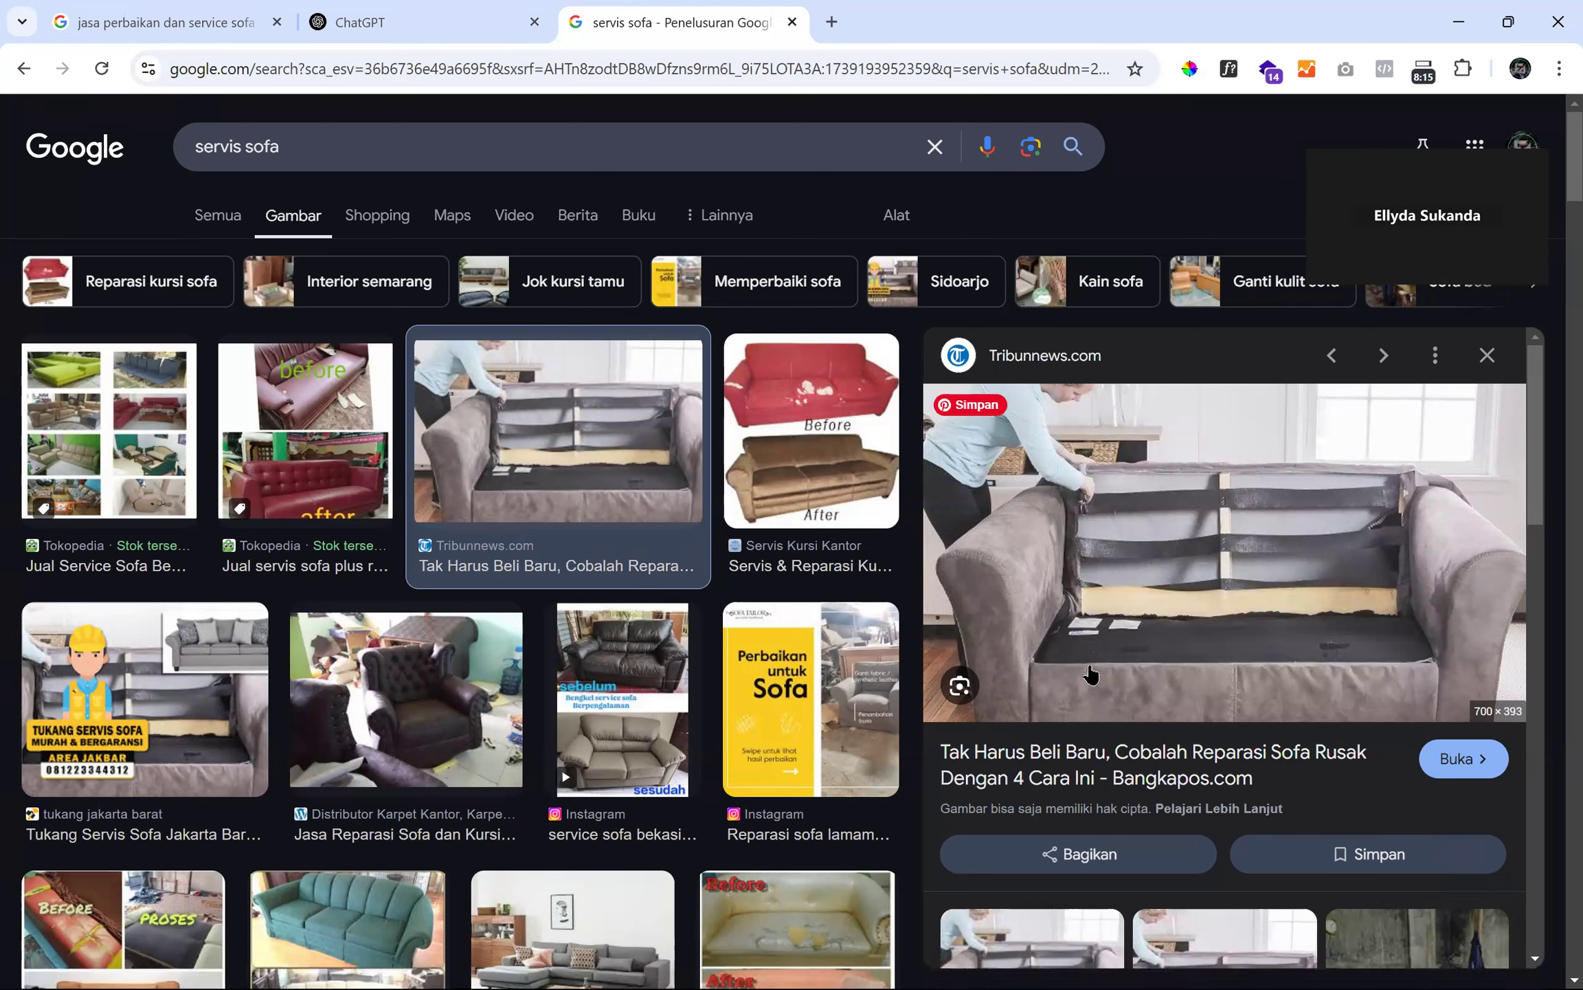
key(super)
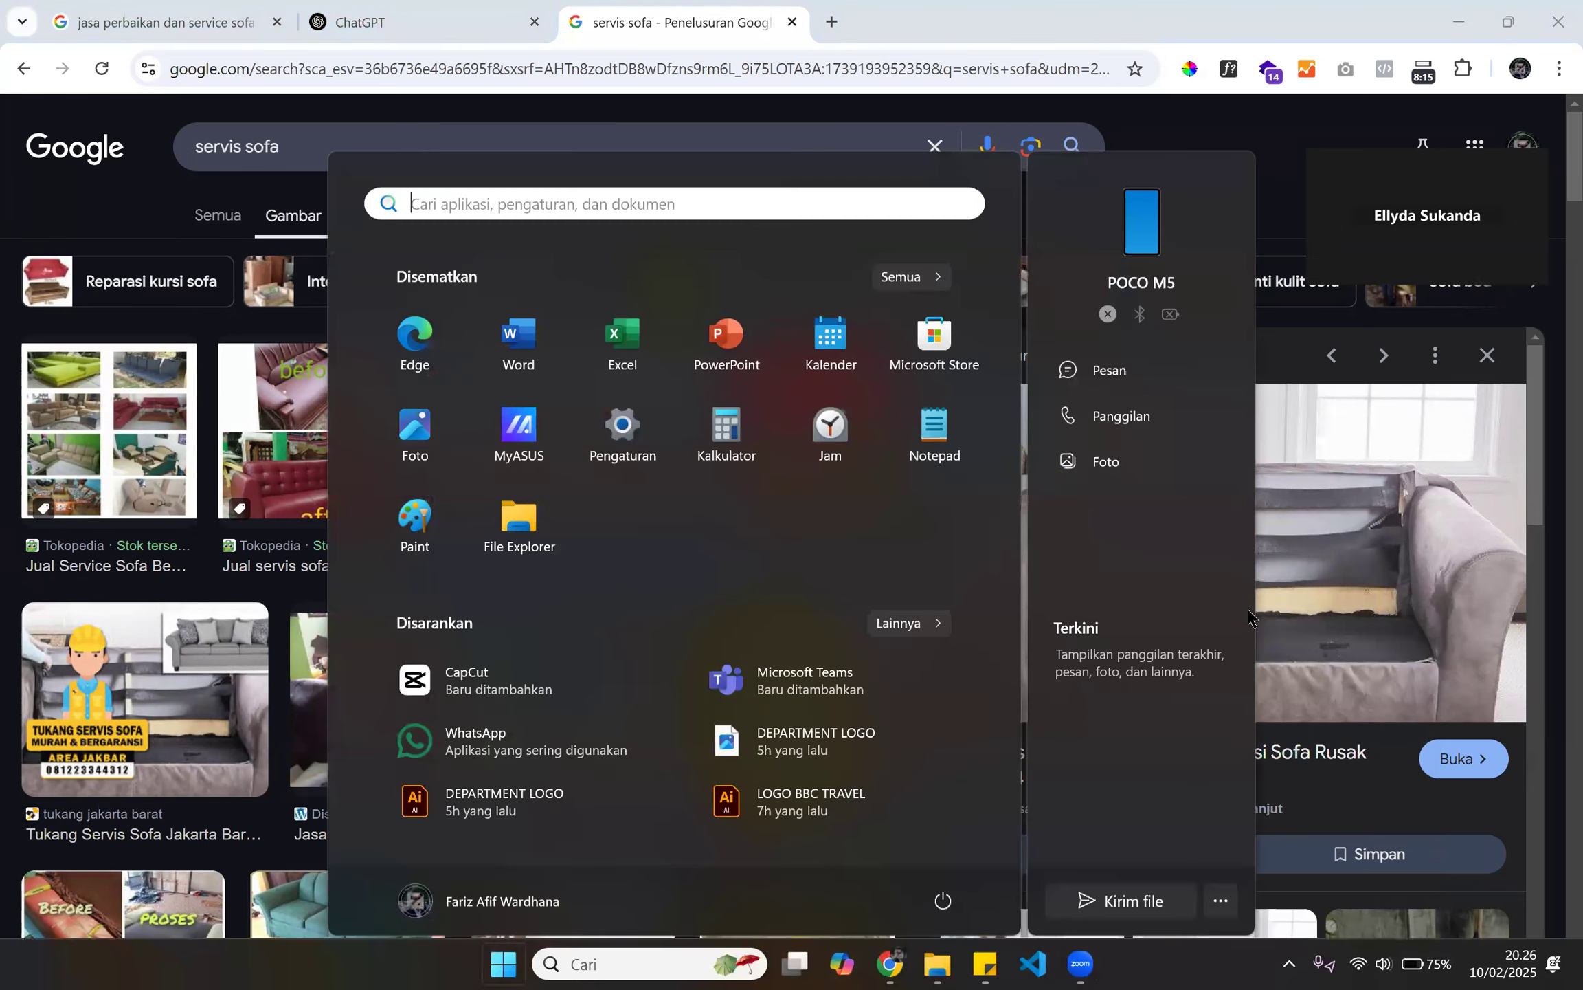
key(super)
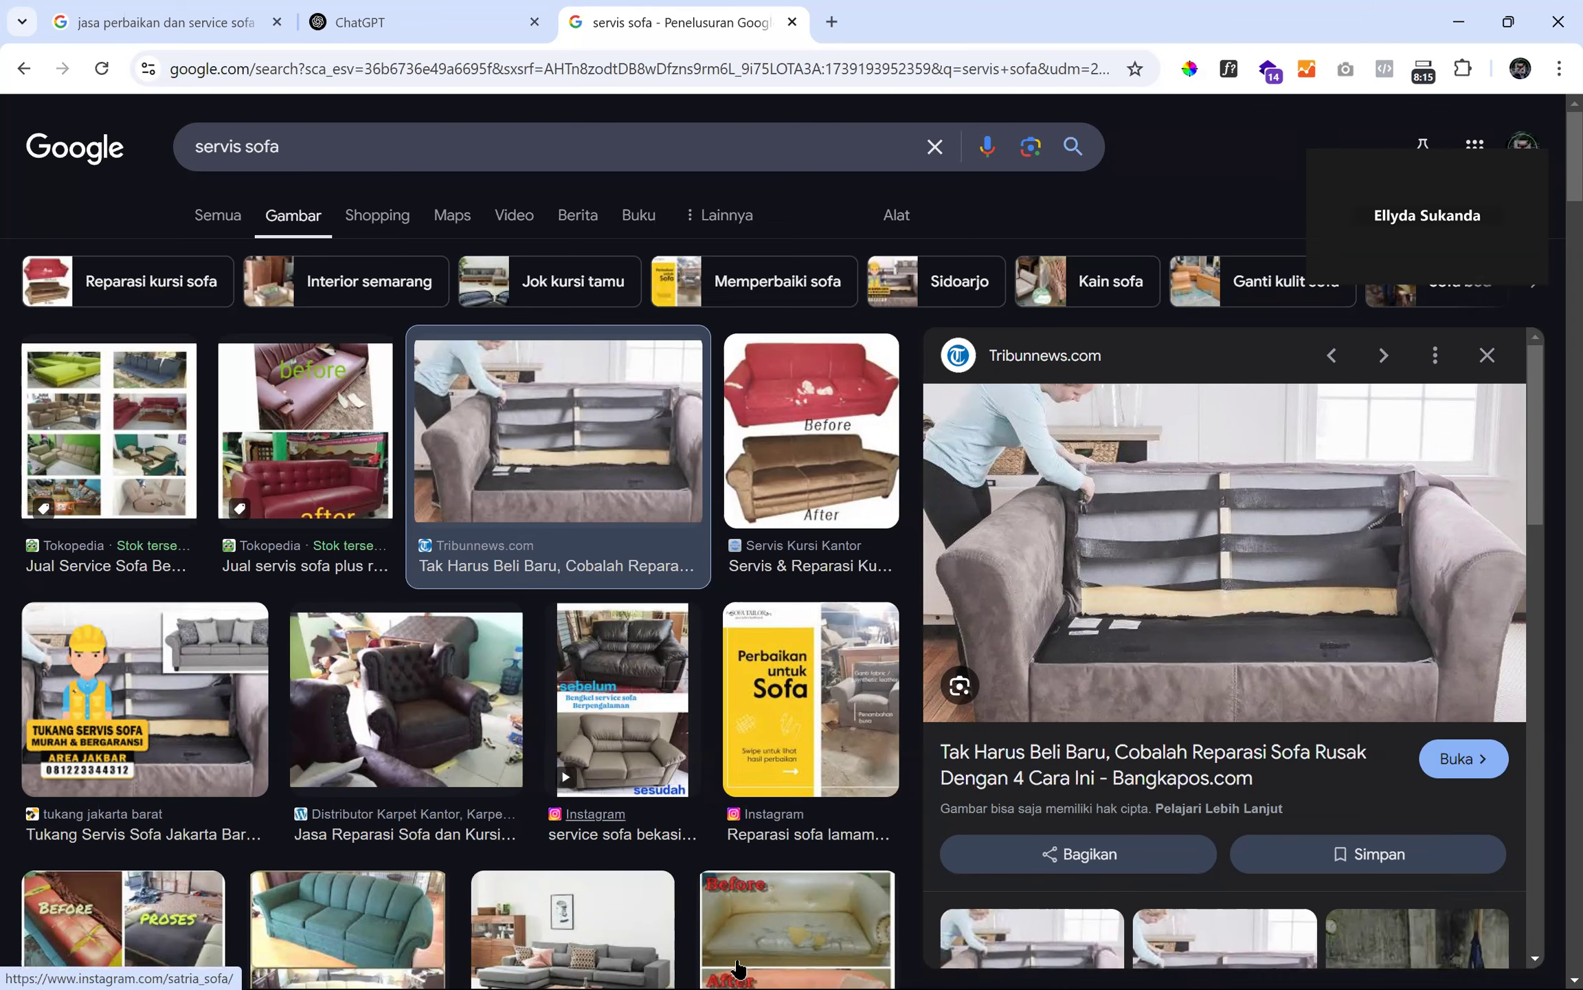
key(super)
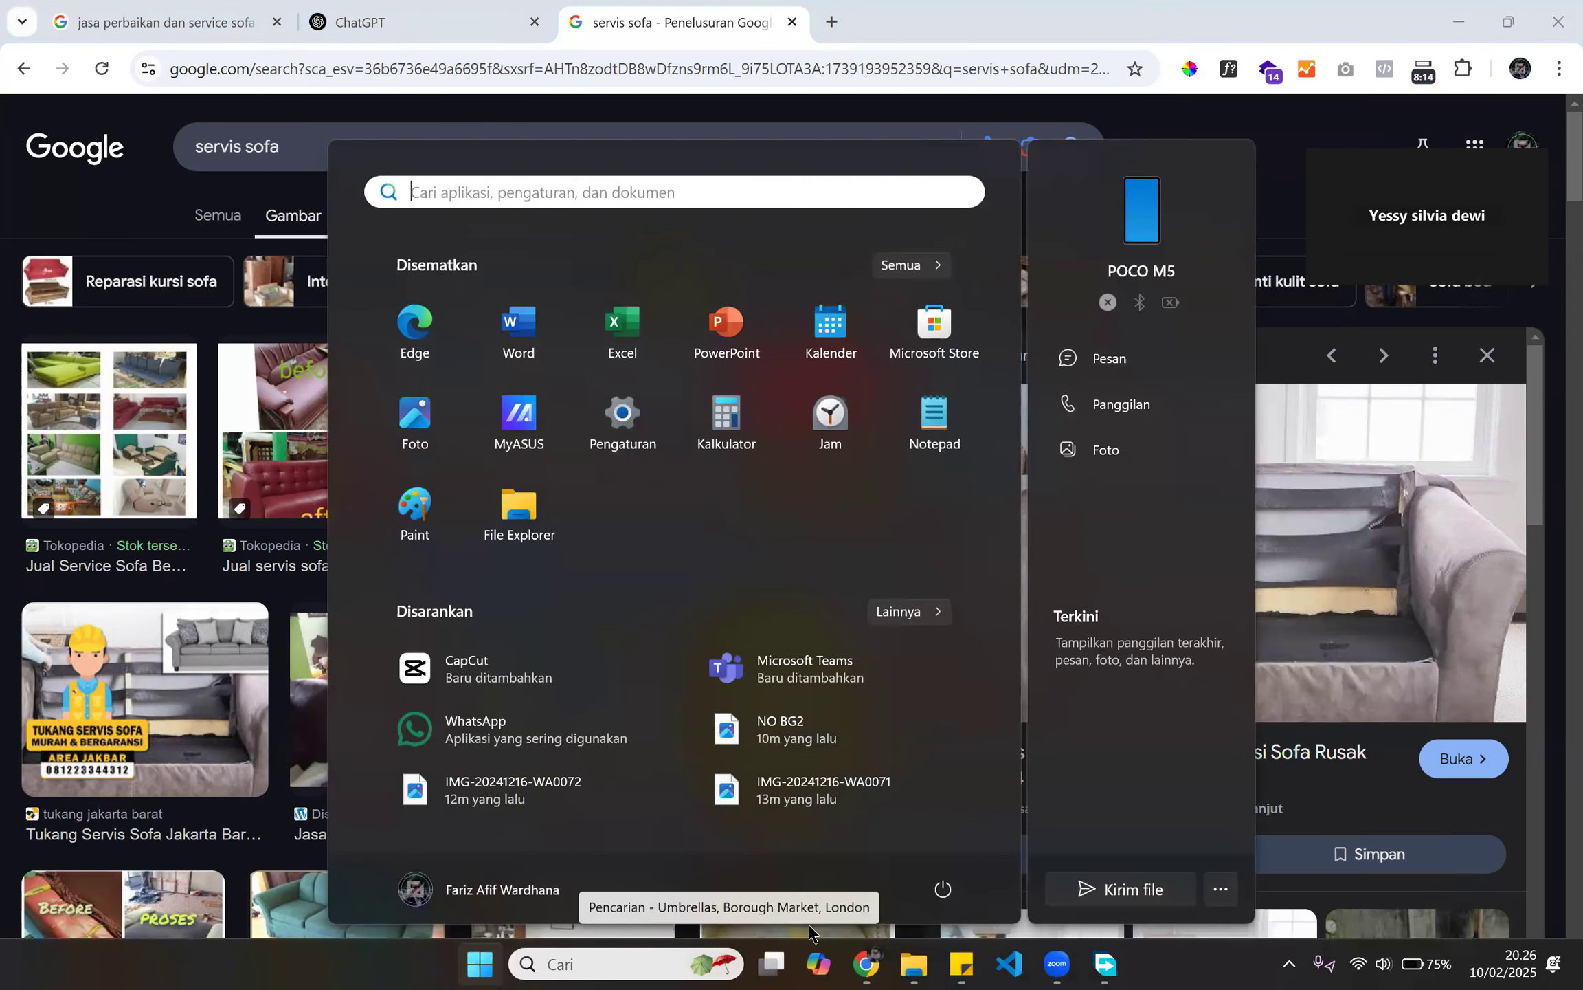
key(super)
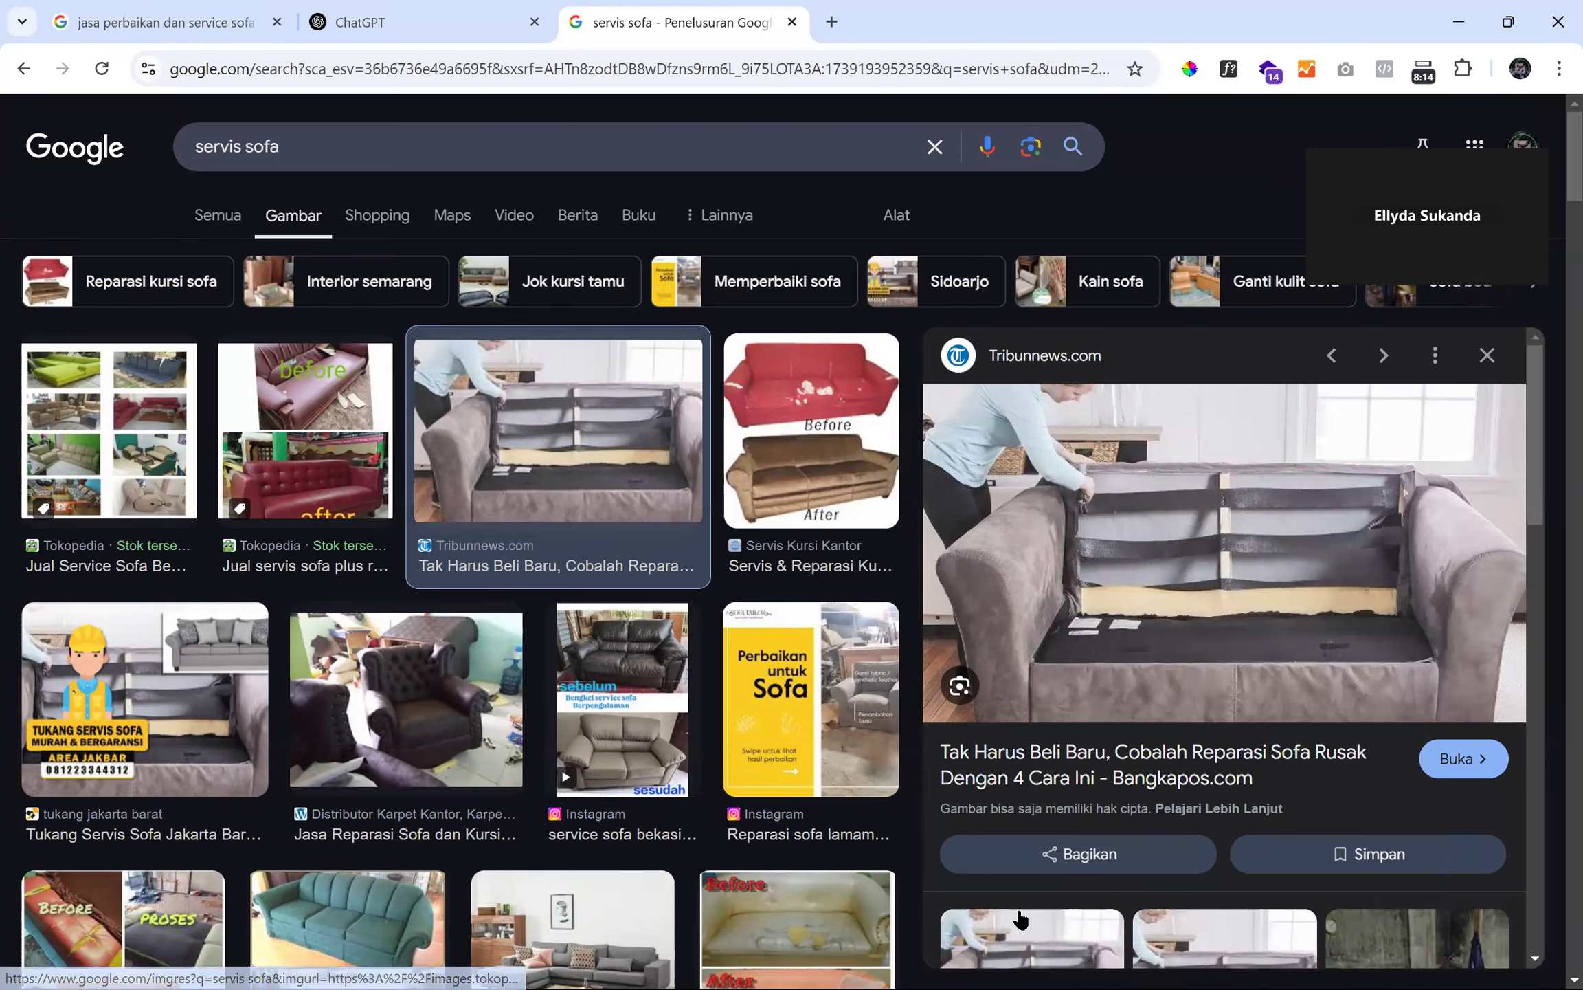
key(alt+Tab)
click(1209, 696)
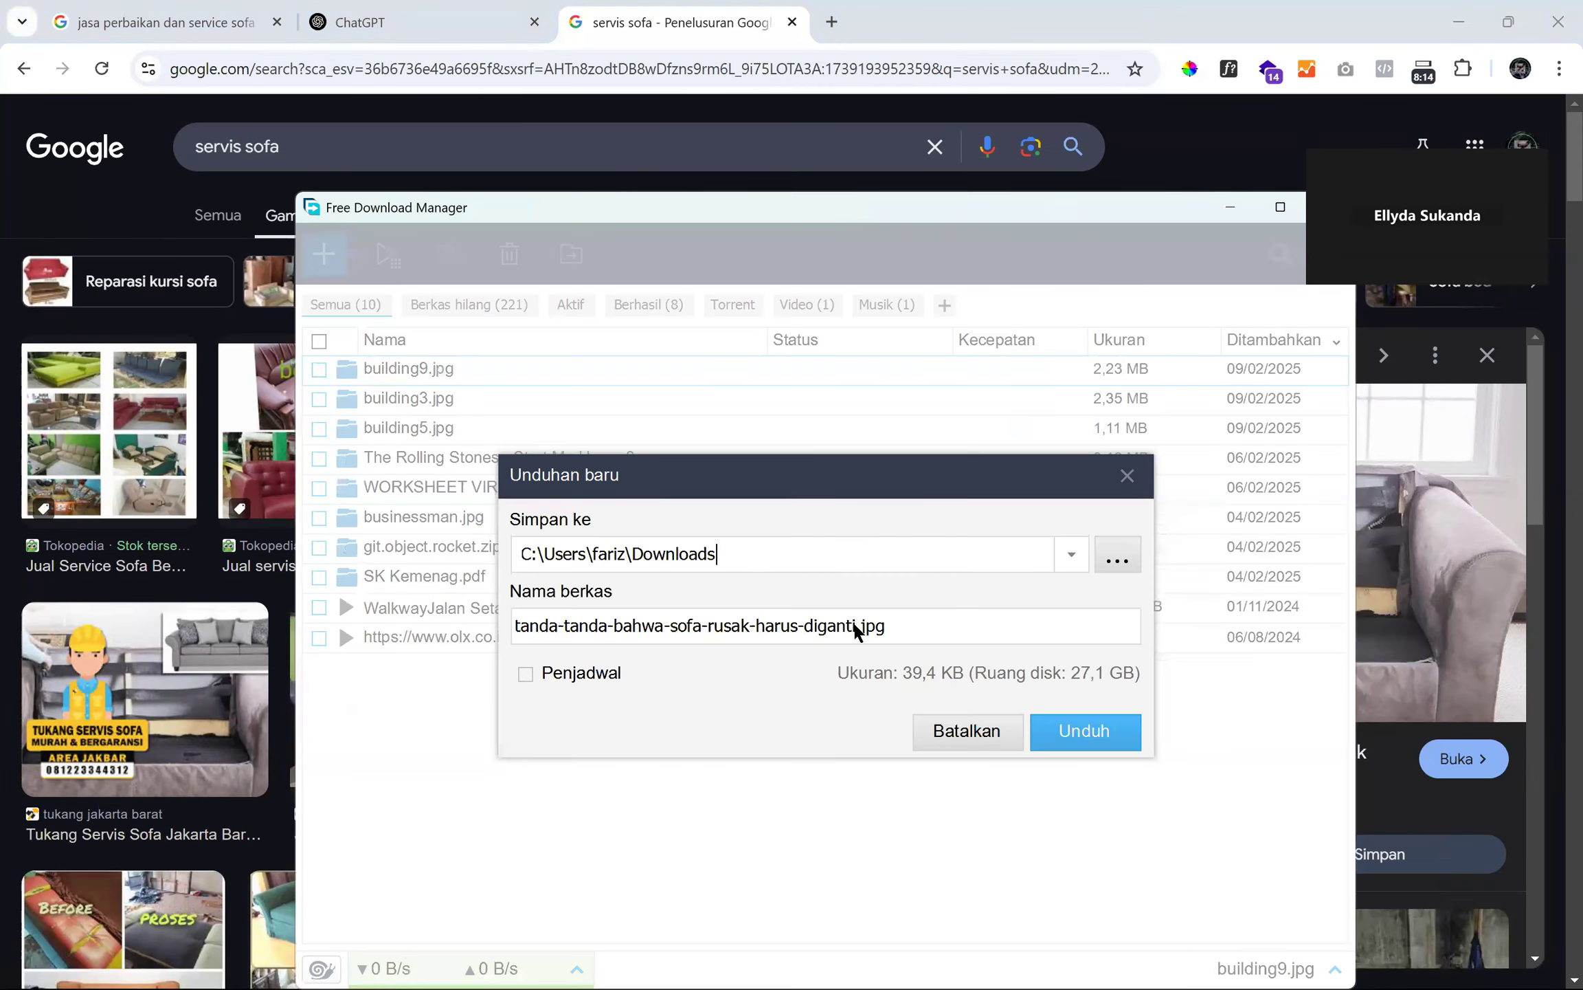
- Rename the download to 'jasa service sofa harga murah di bekasi timur' and save it
drag(858, 629, 320, 634)
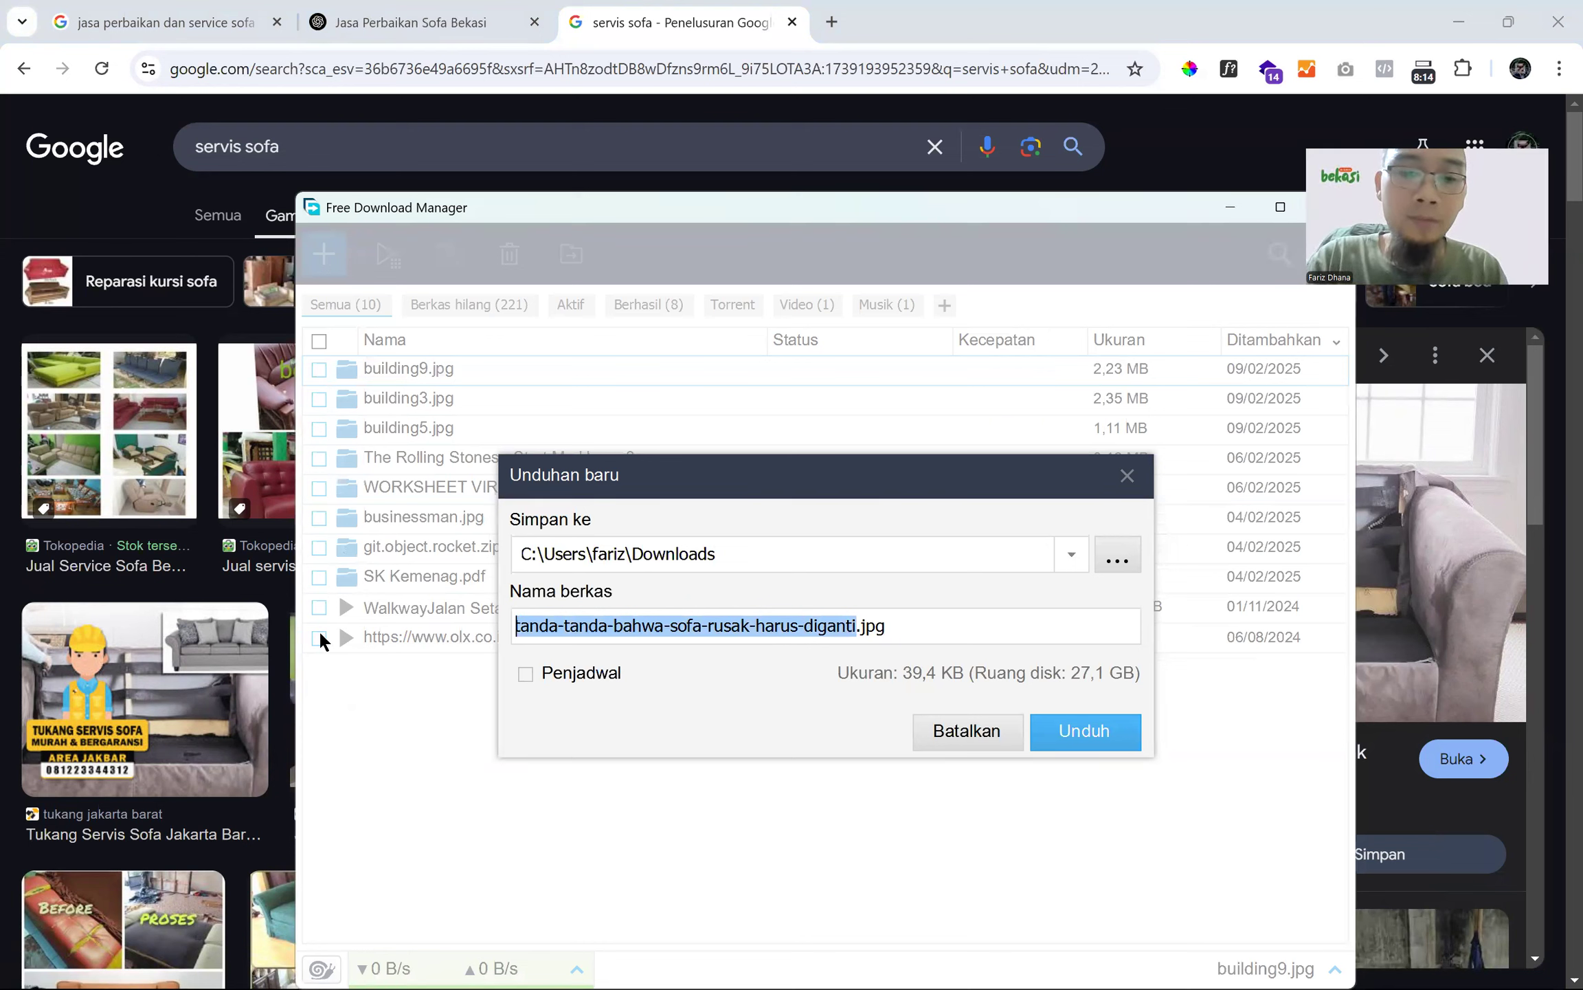
text(jasa servi)
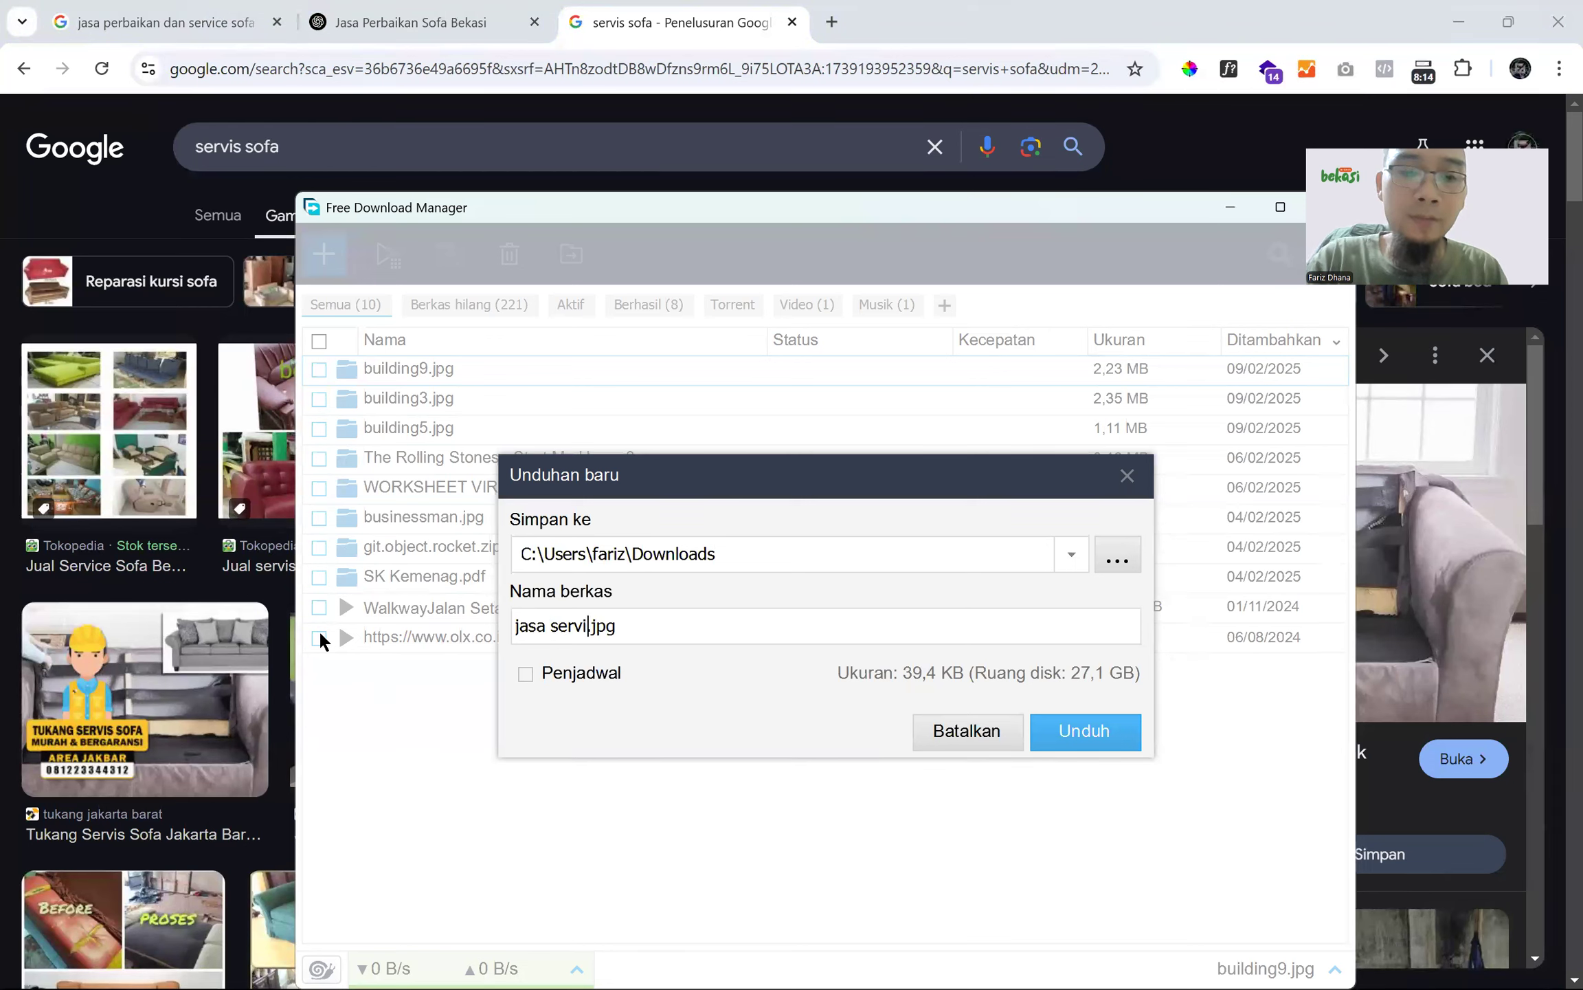
text(ce sofa )
text(di)
key(BackSpace)
key(BackSpace)
text(harga )
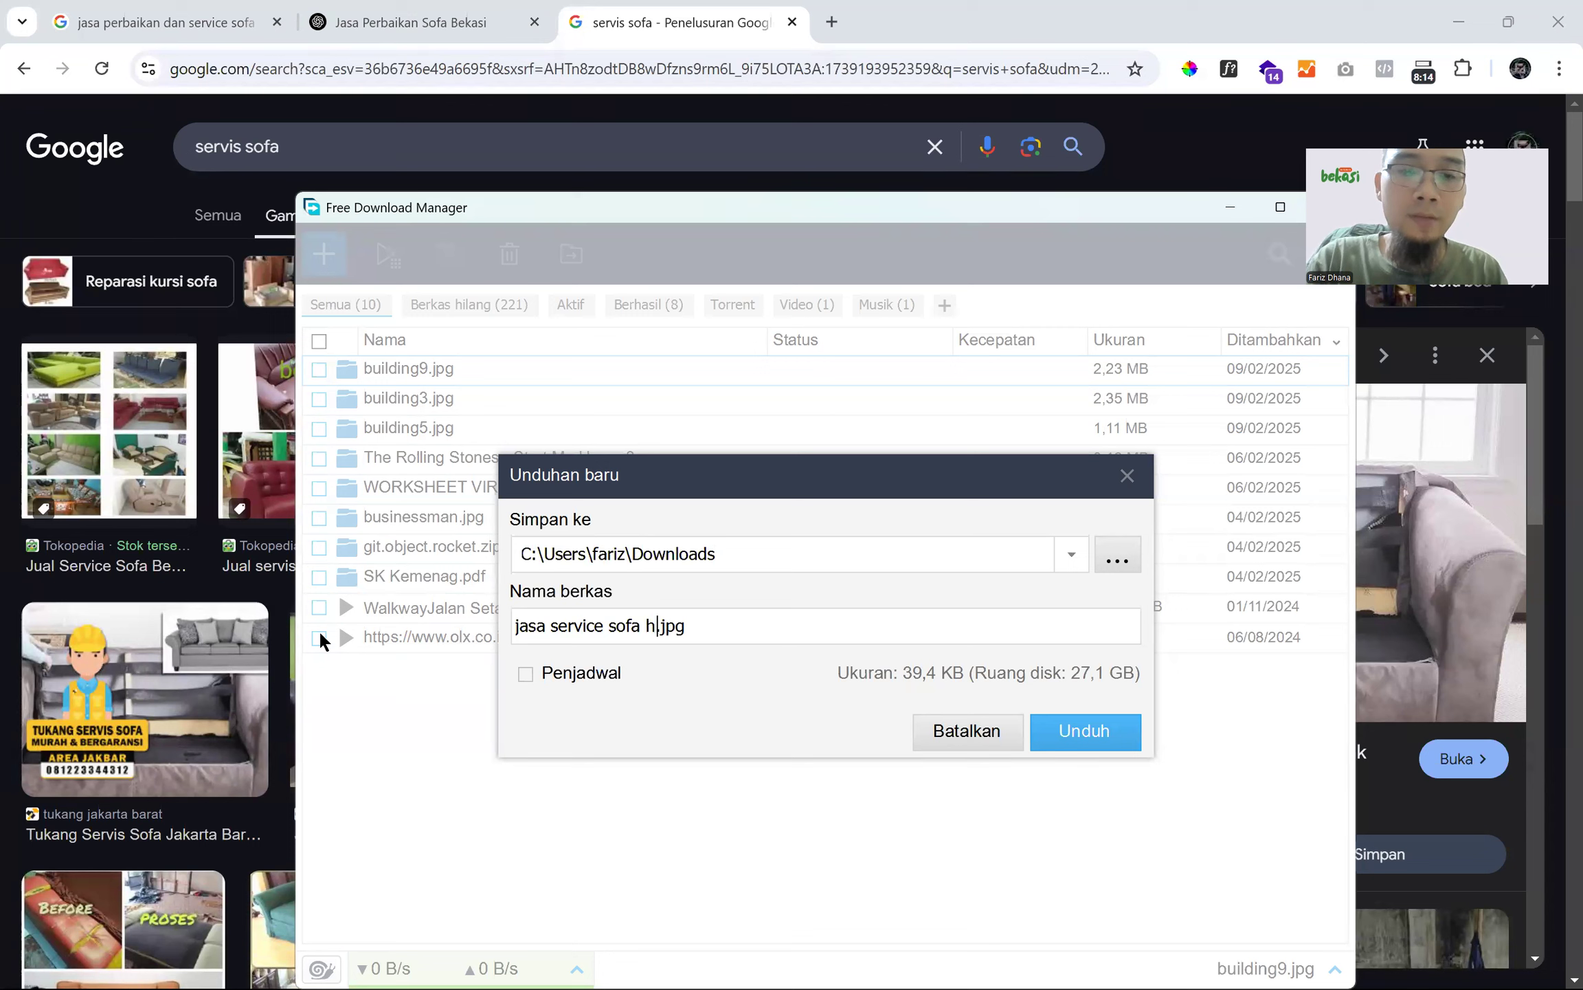
text(murah di bekasi timur)
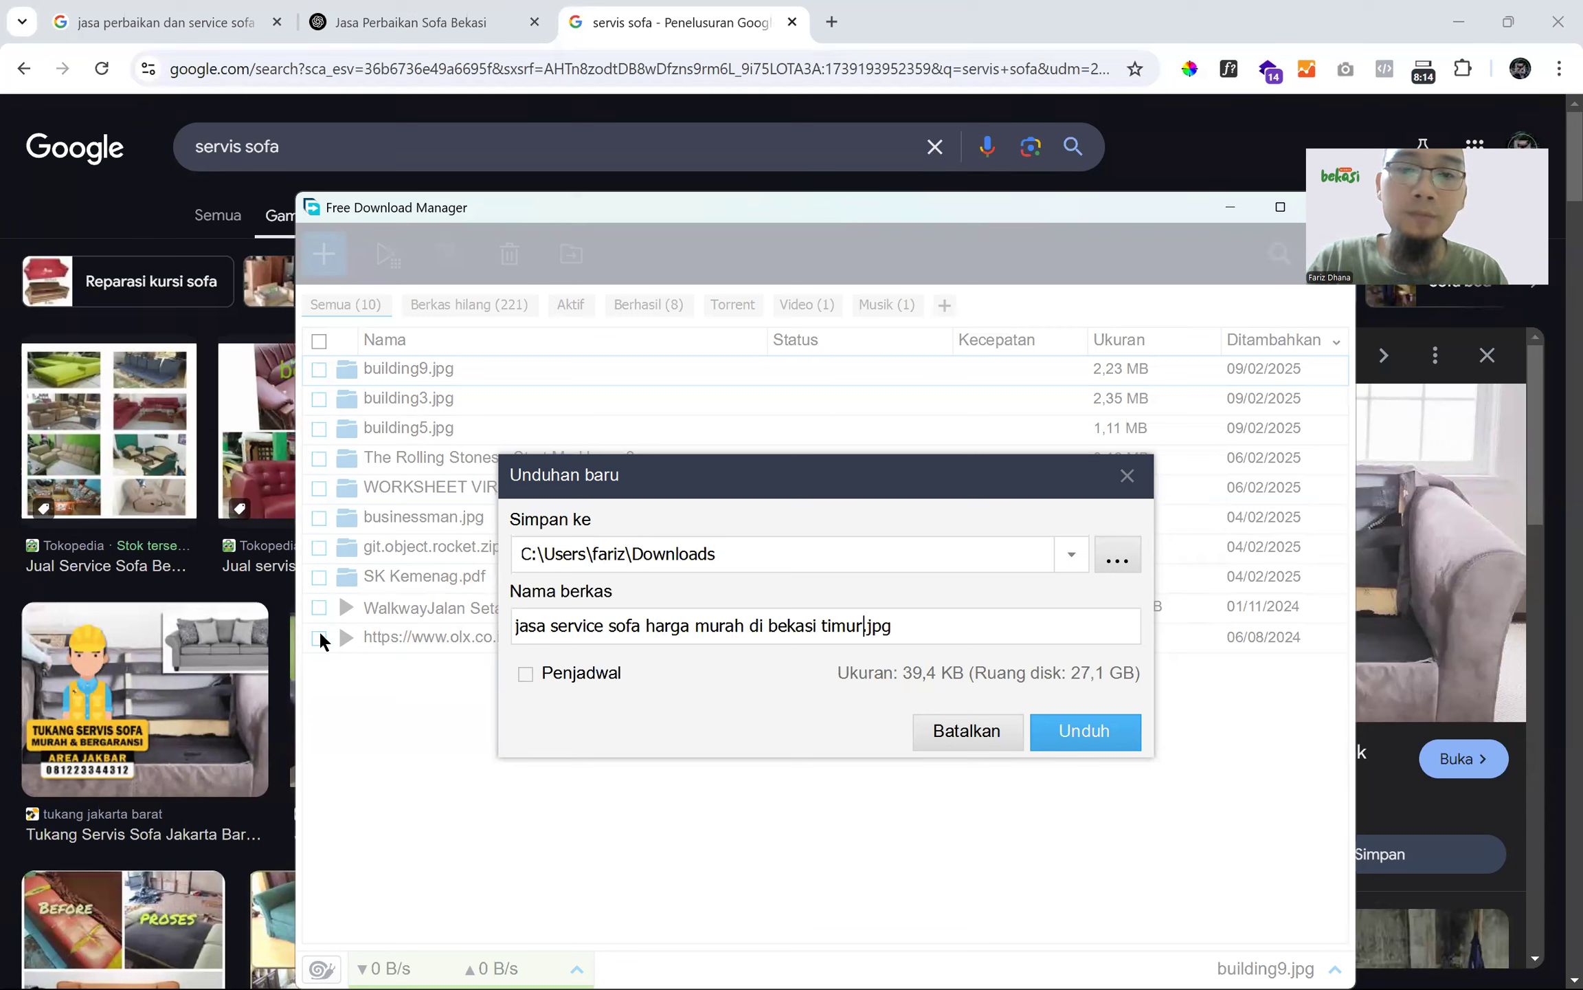
key(Return)
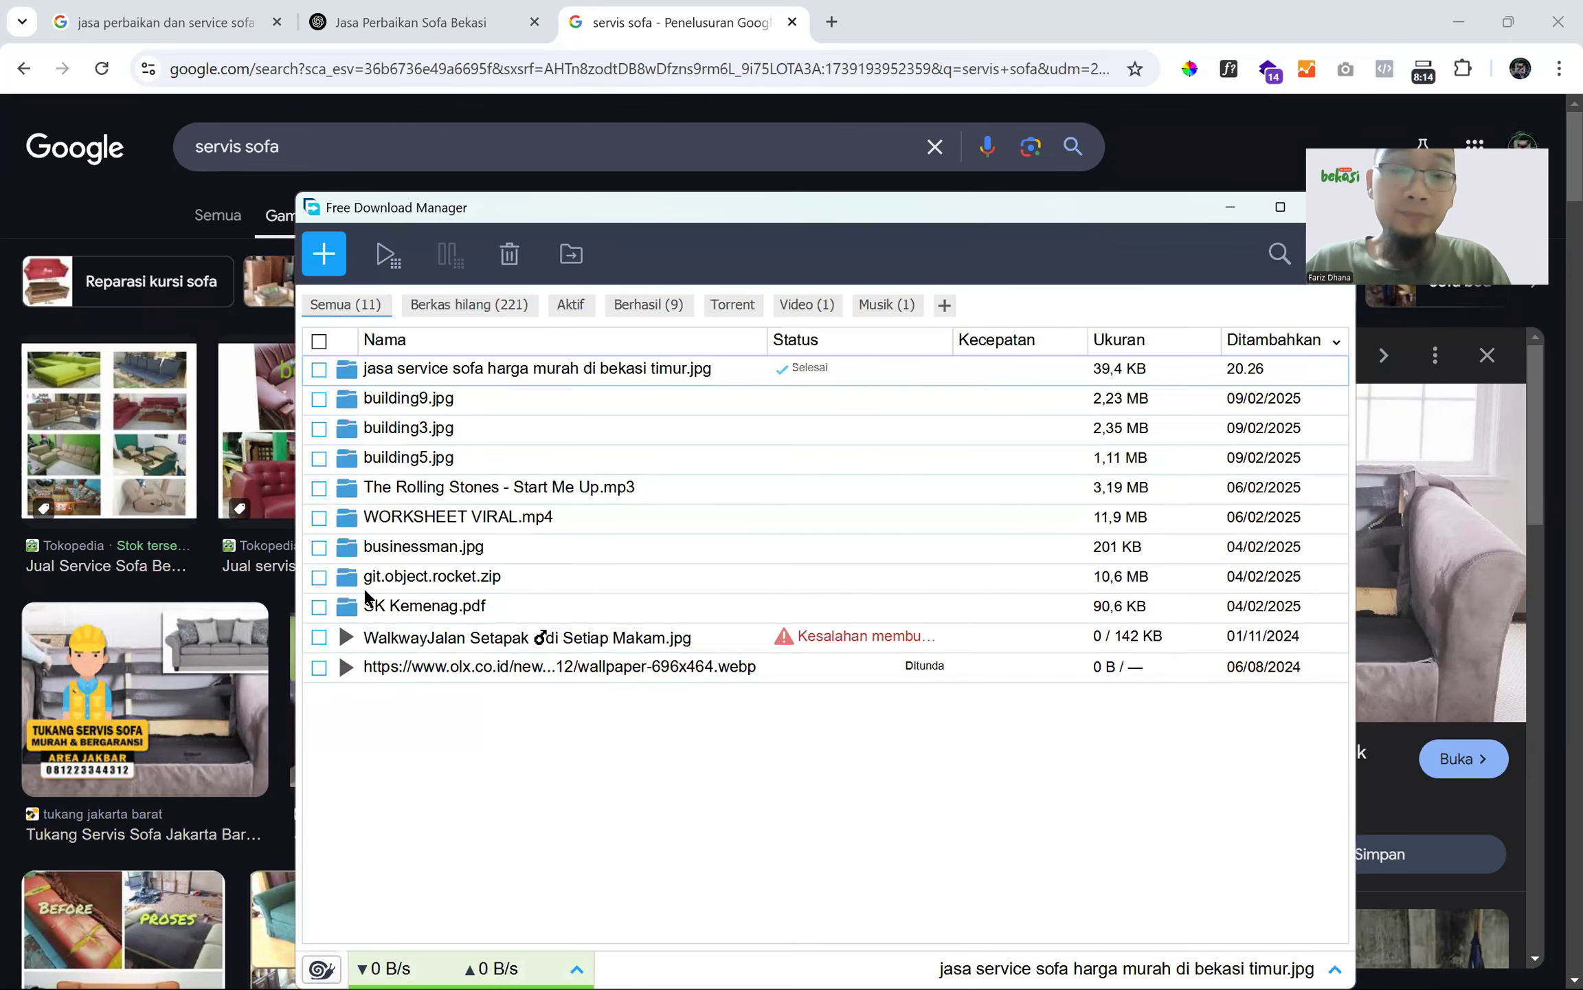
- Check the downloaded sofa JPG's 700 x 393 details in Downloads, then return to the image results
click(348, 371)
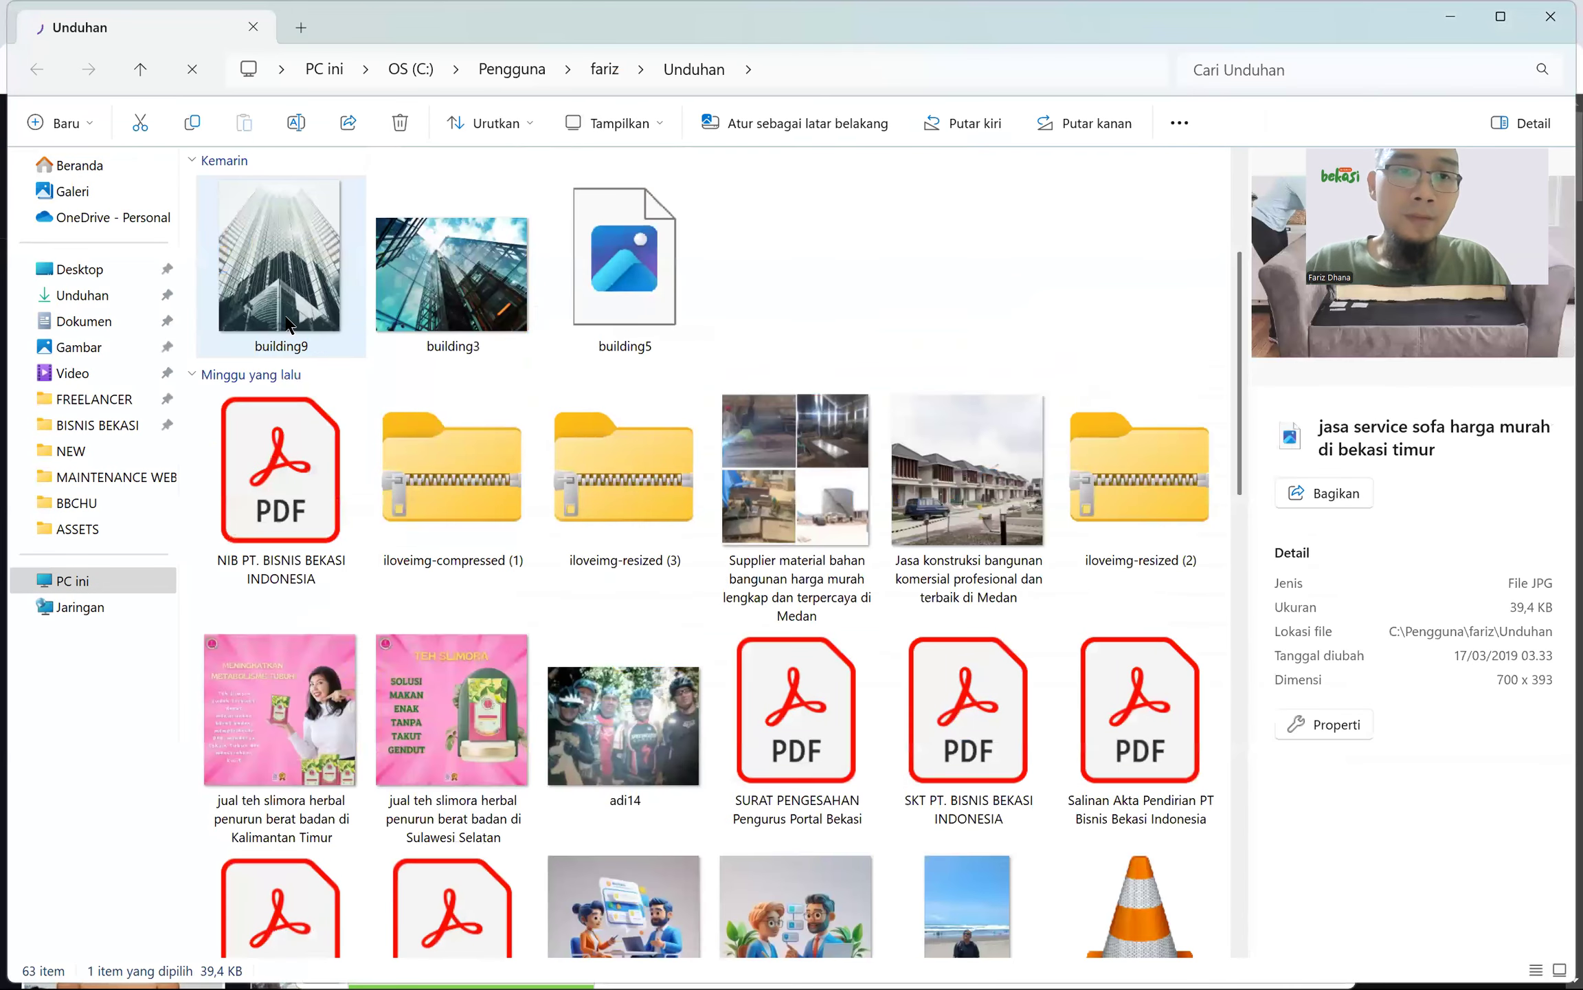
scroll(287, 323, down, 5)
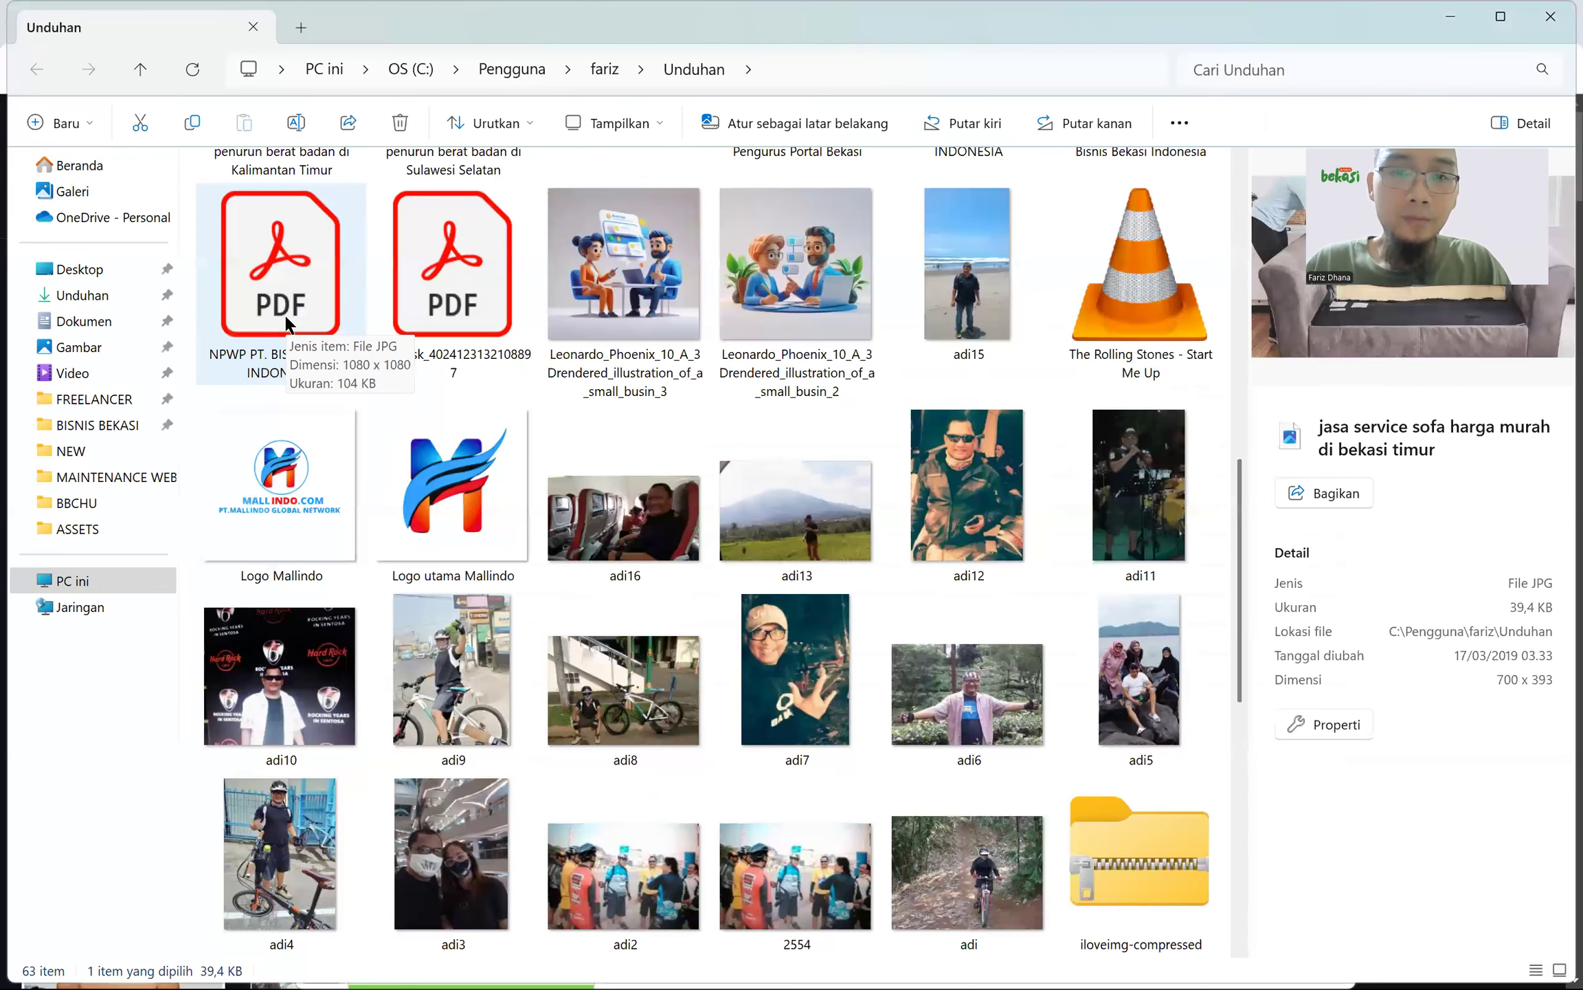
scroll(288, 323, down, 5)
scroll(288, 323, up, 7)
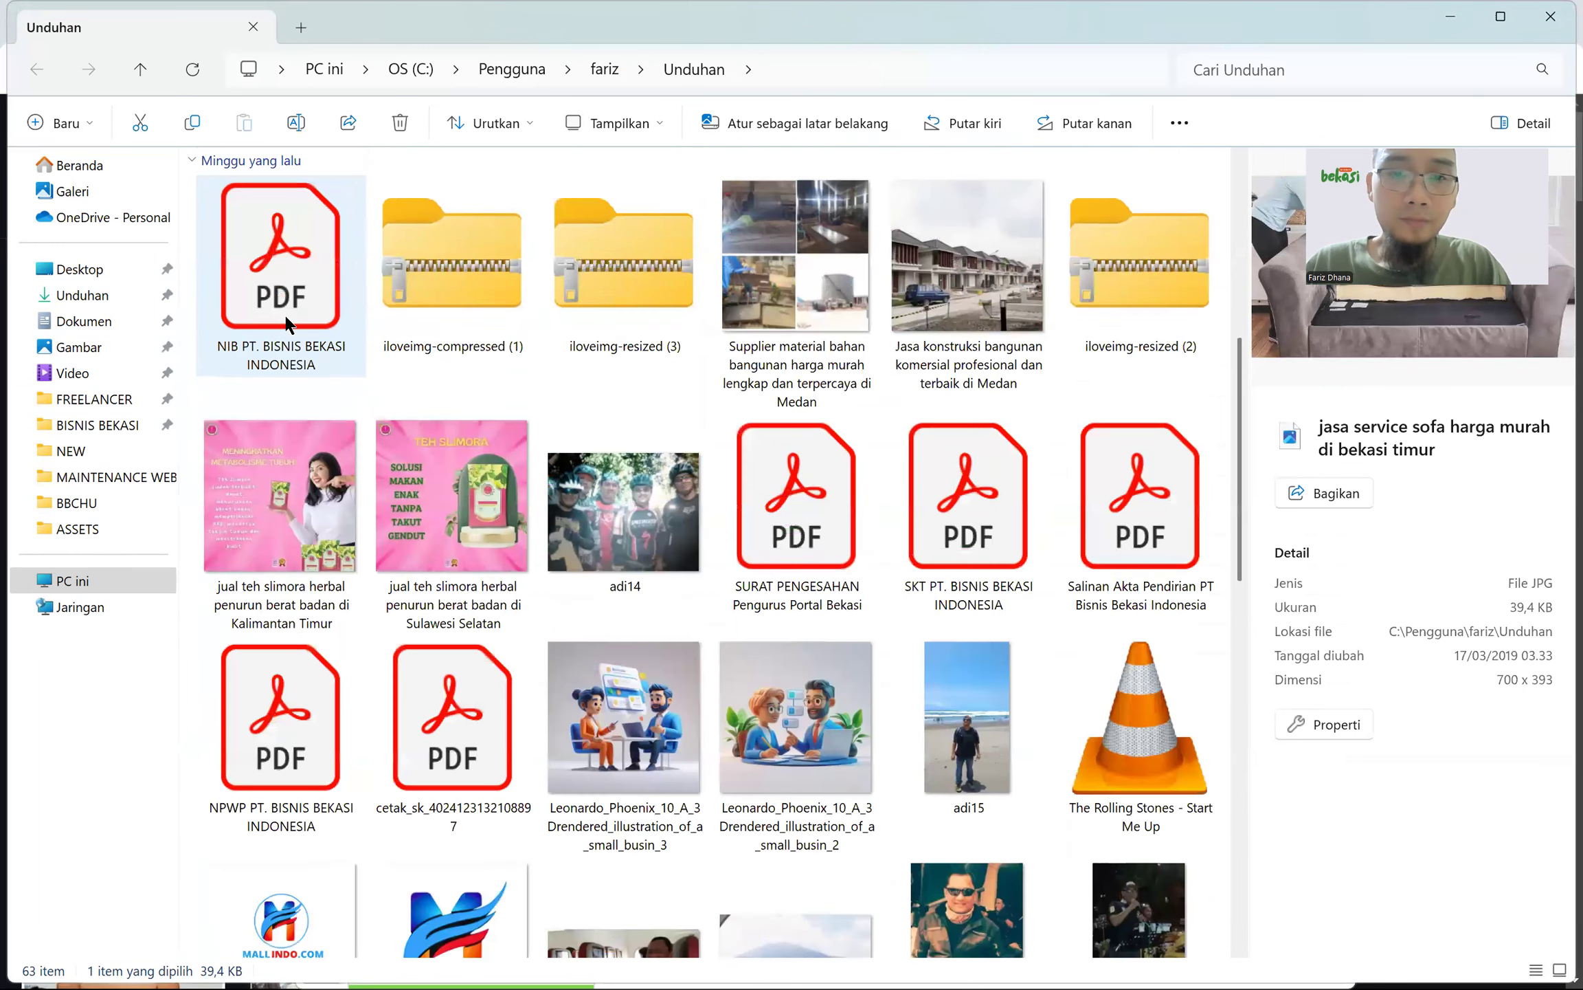
scroll(287, 323, down, 10)
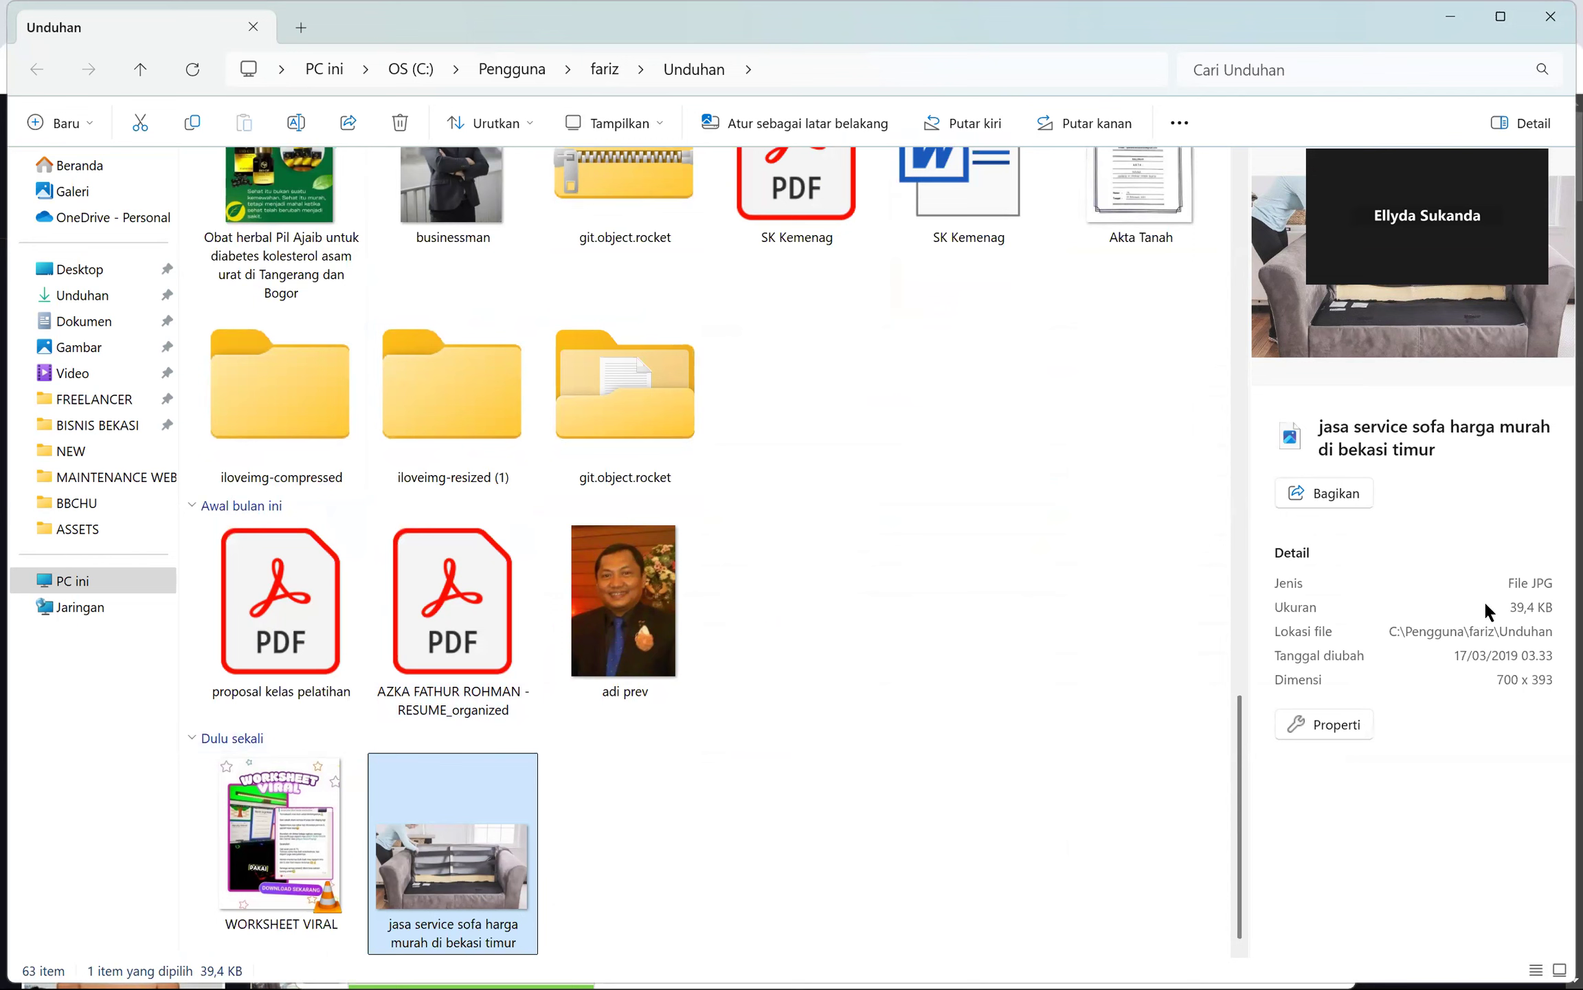
click(1553, 604)
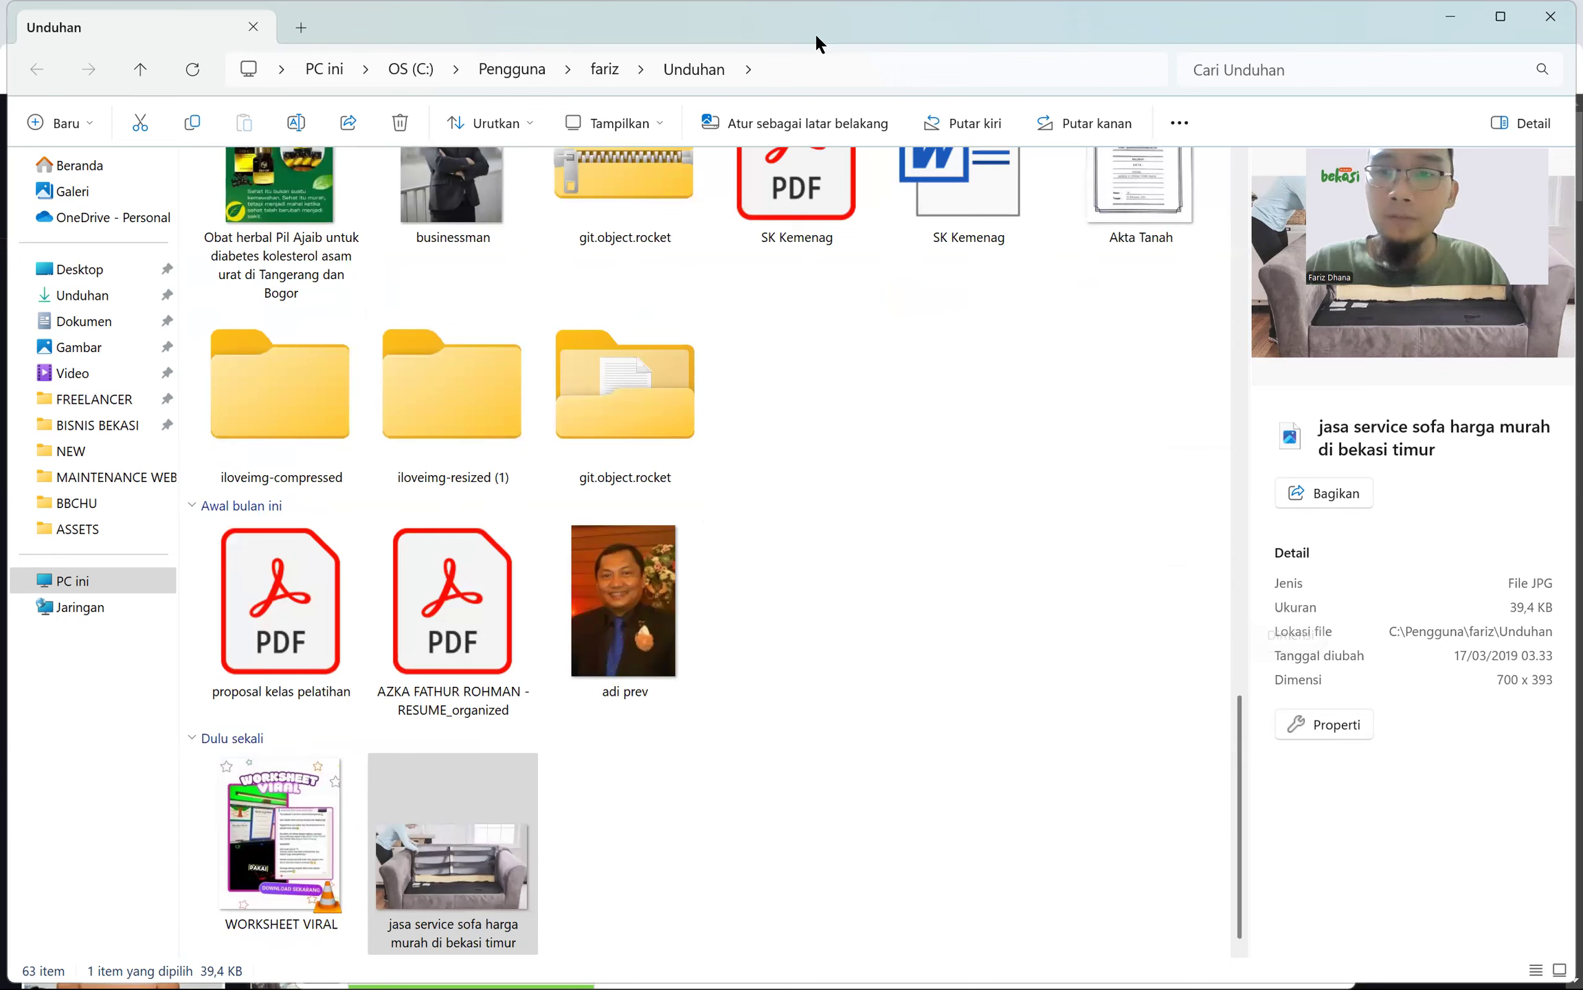
click(998, 483)
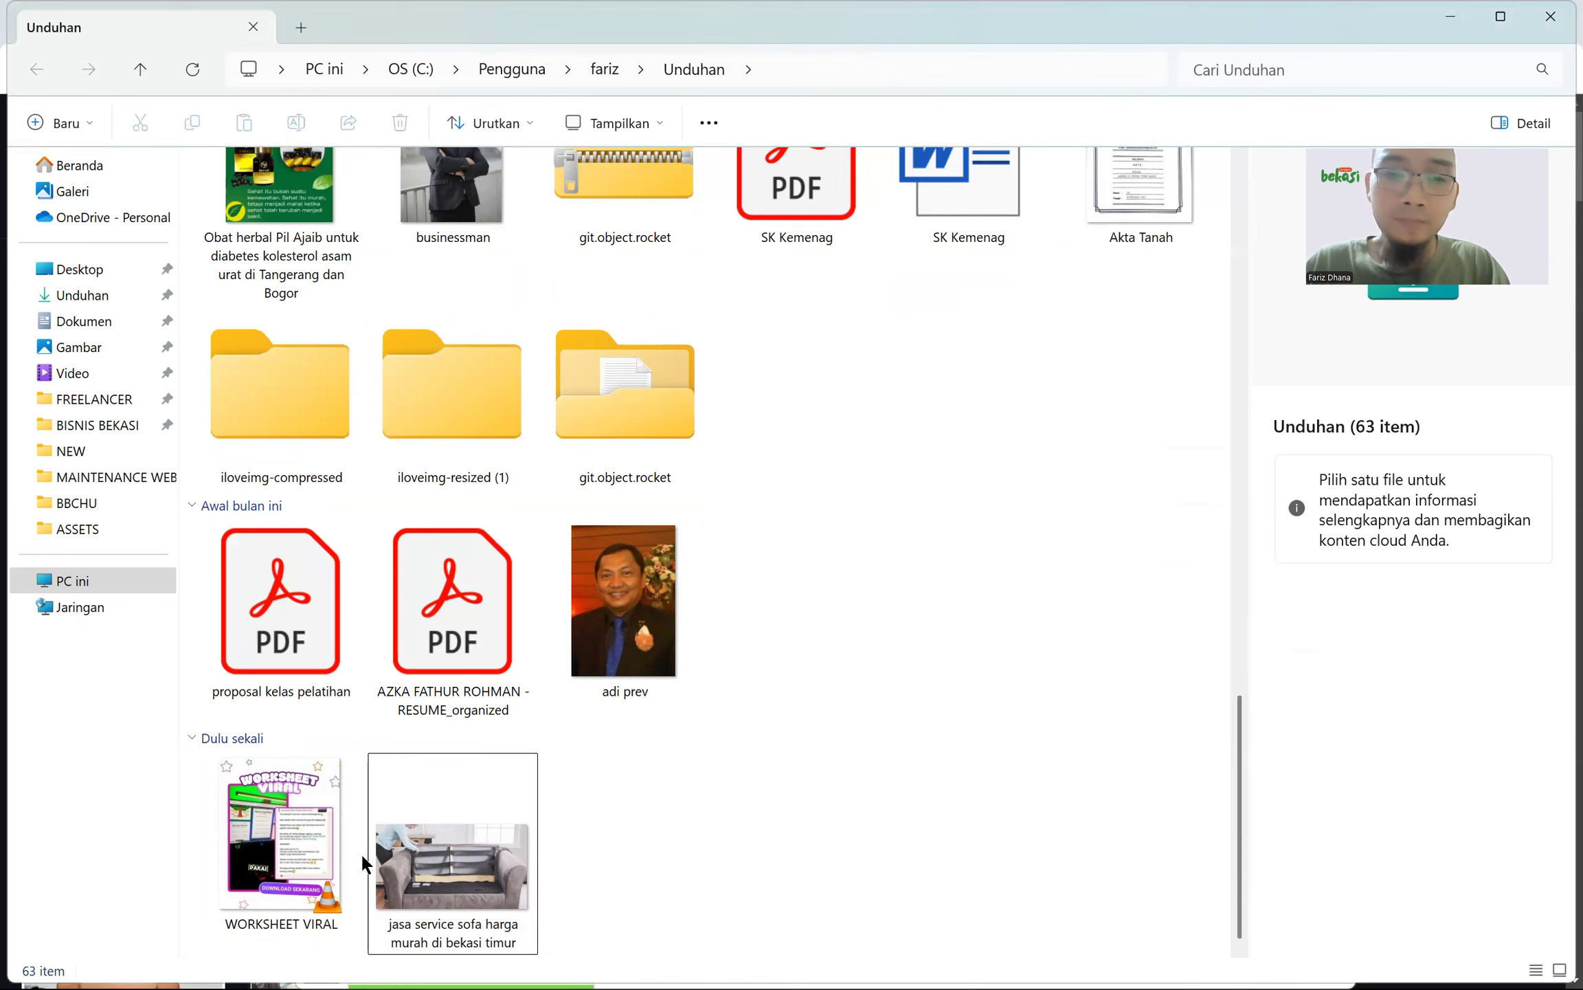
click(405, 855)
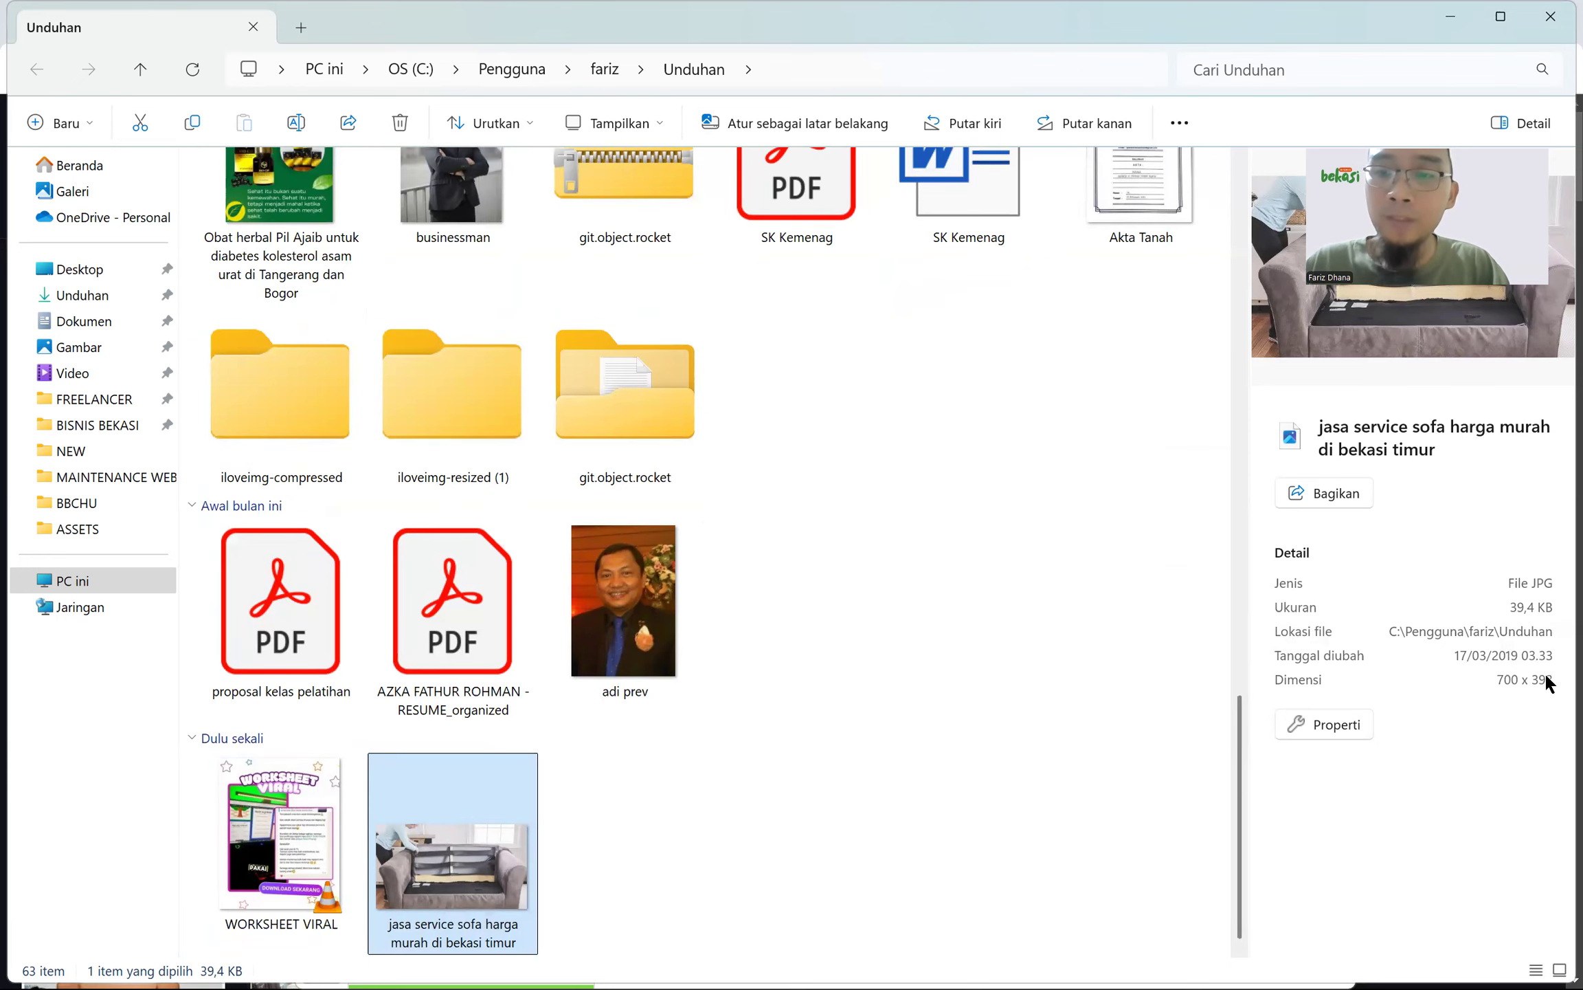
key(alt+Tab)
key(alt+Tab)
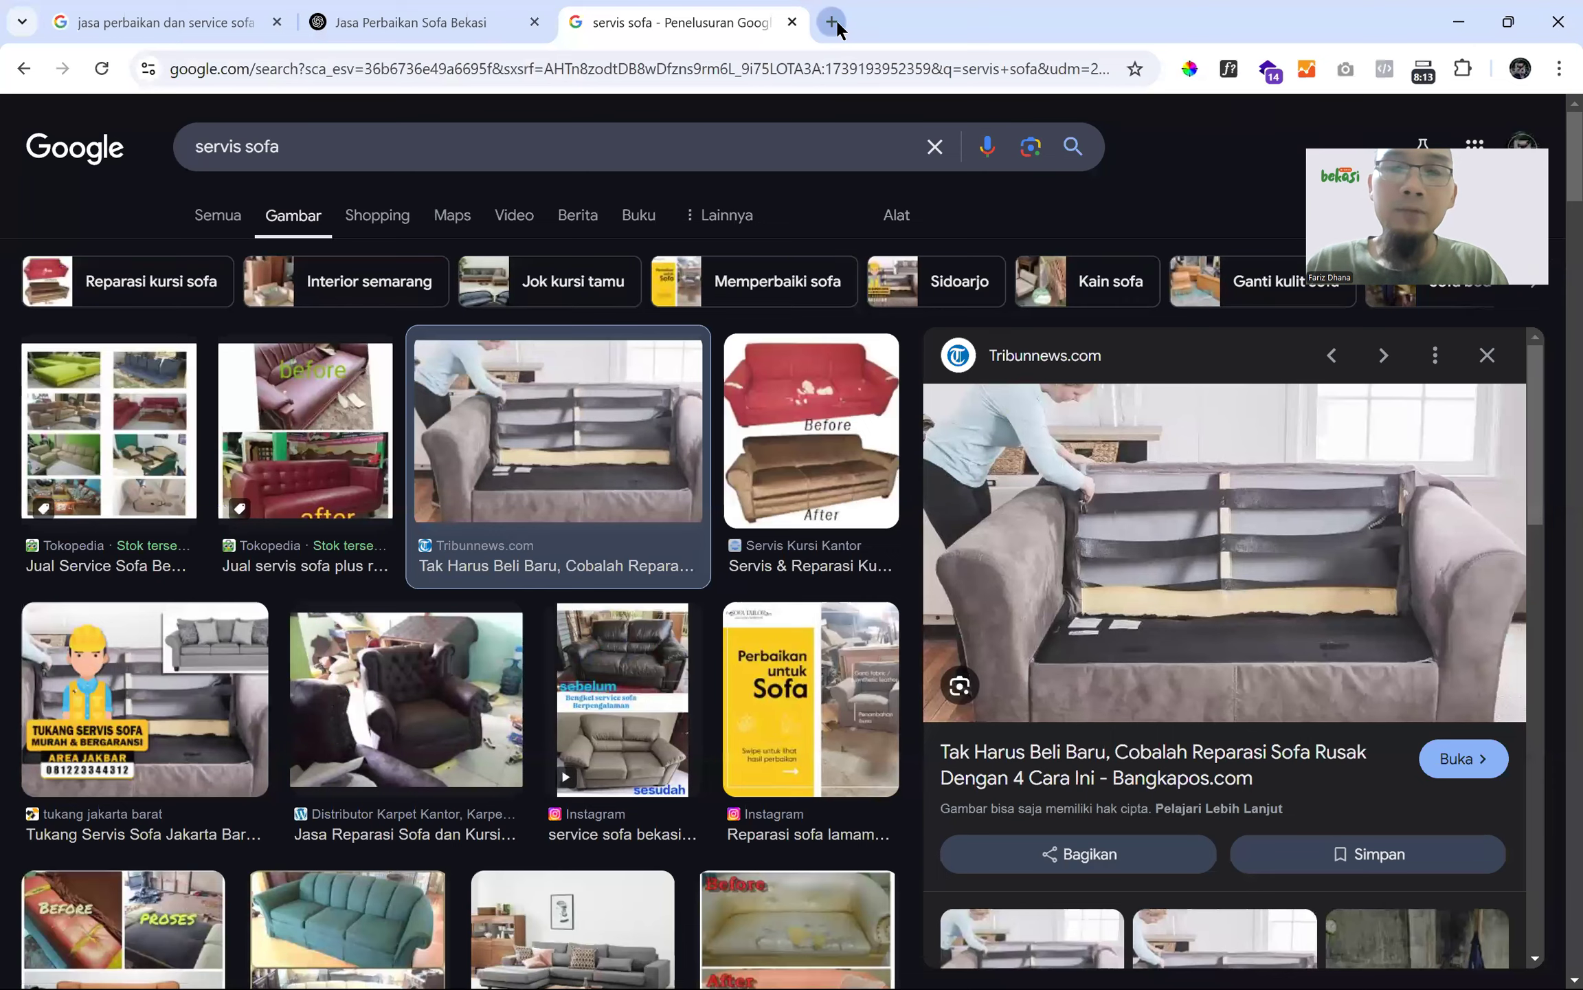
- Open iLoveIMG's Resize Image page and drop the sofa JPG onto it
click(835, 19)
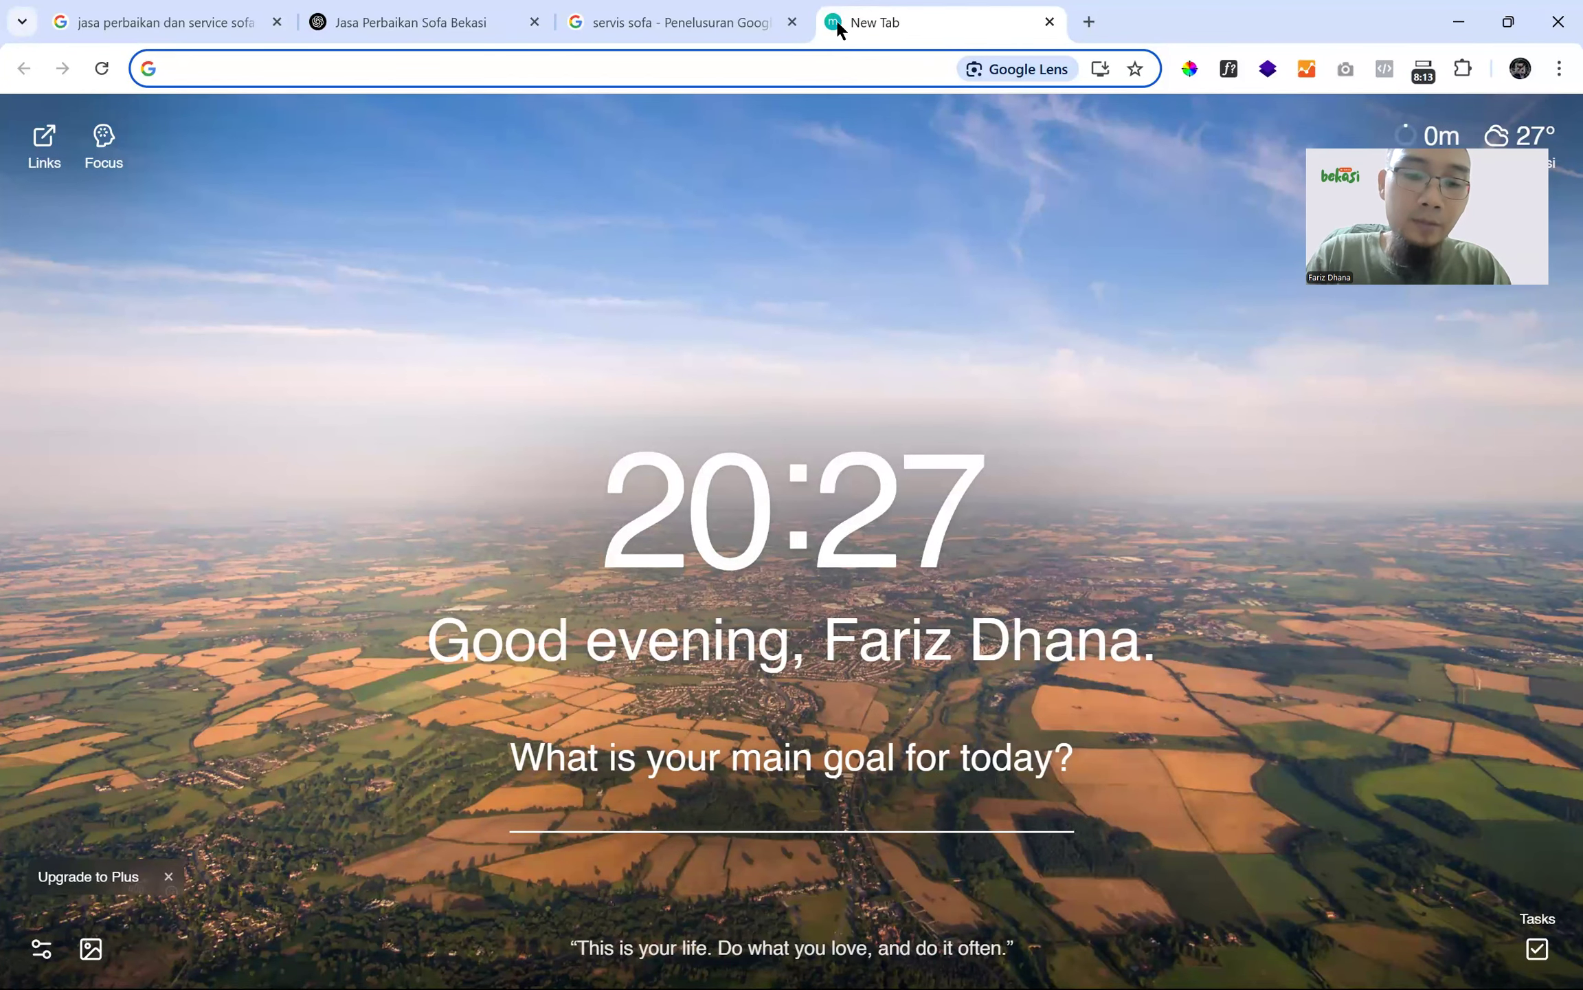
text(resi)
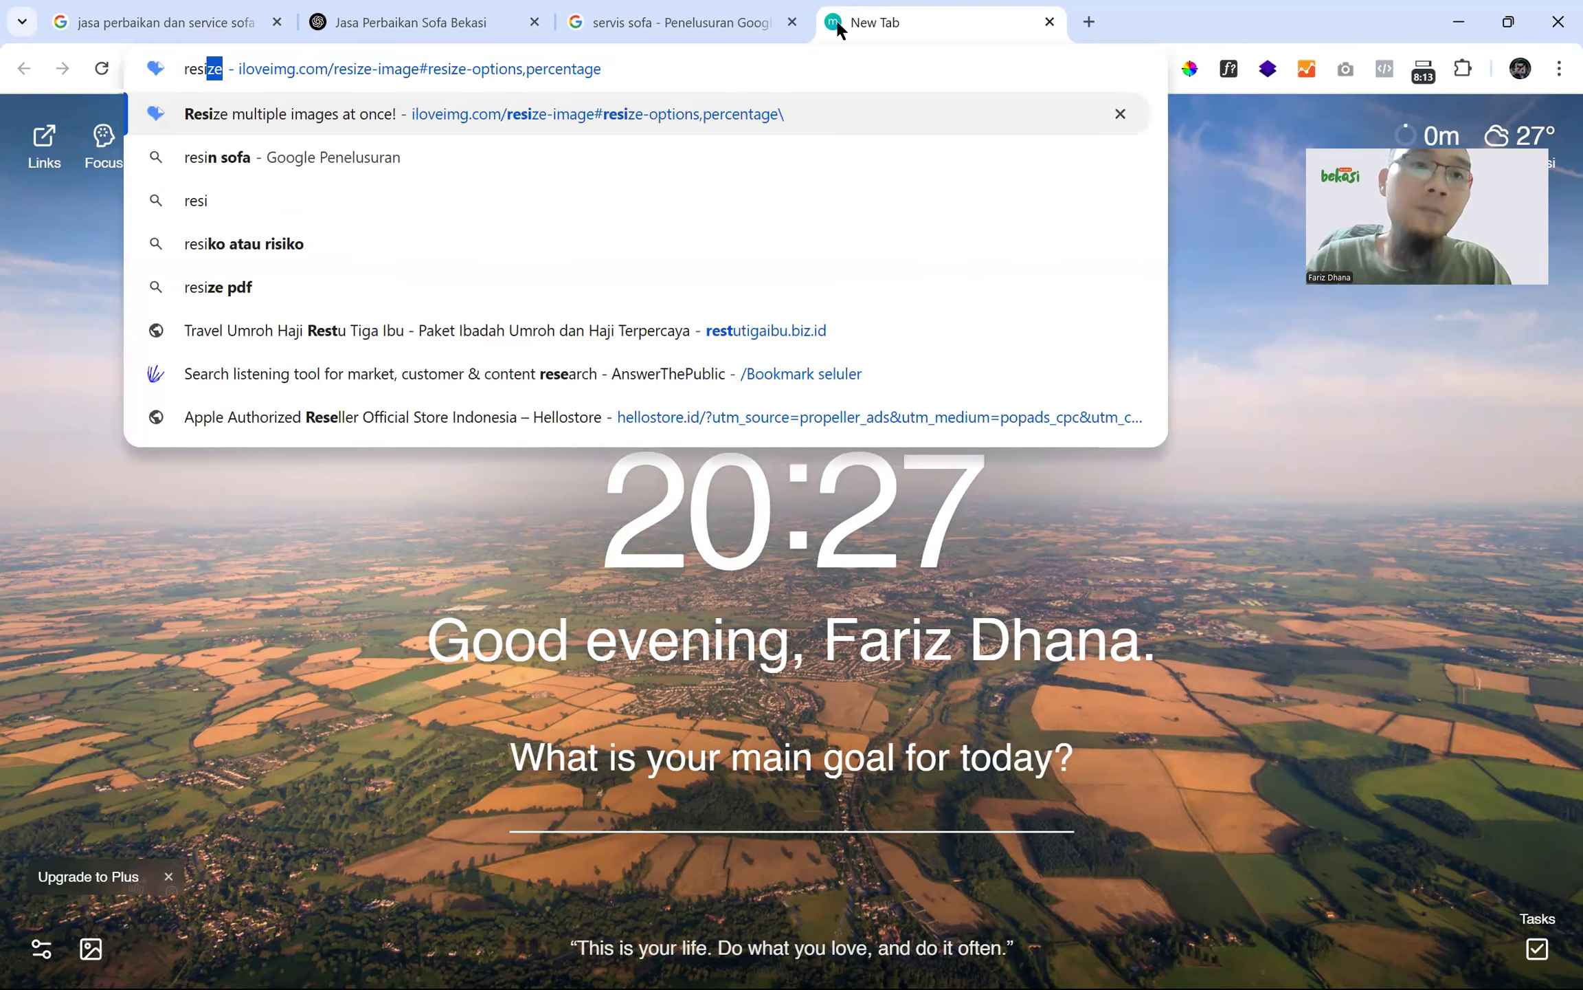
key(Return)
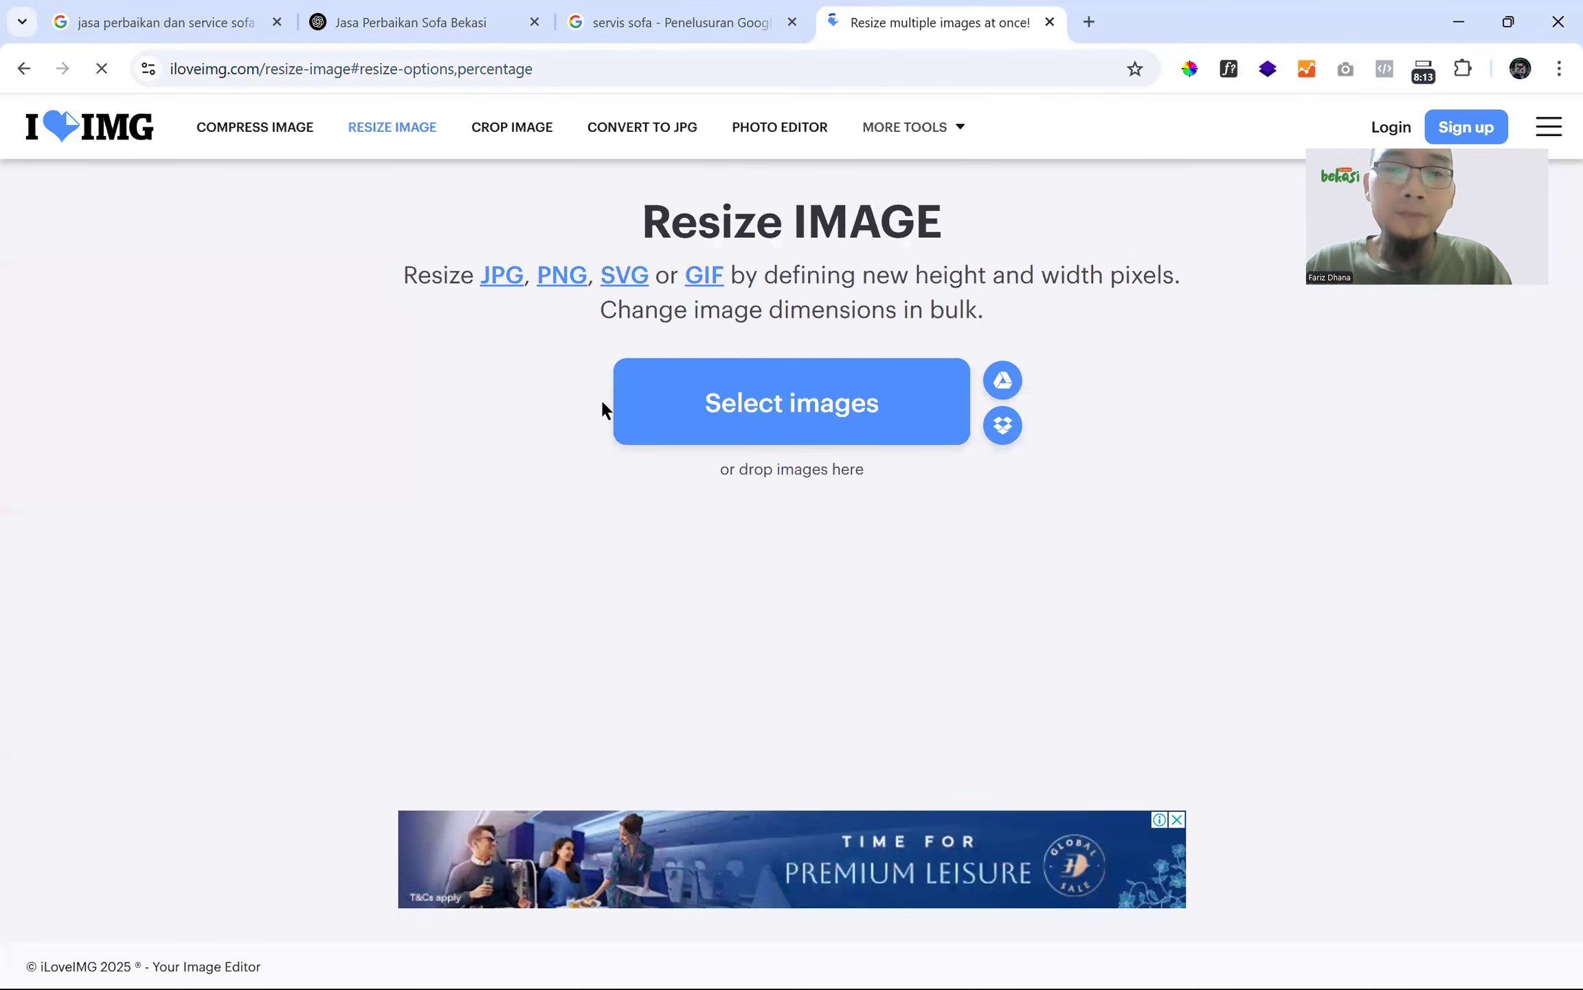
key(alt+Tab)
drag(480, 841, 743, 404)
key(alt+Tab)
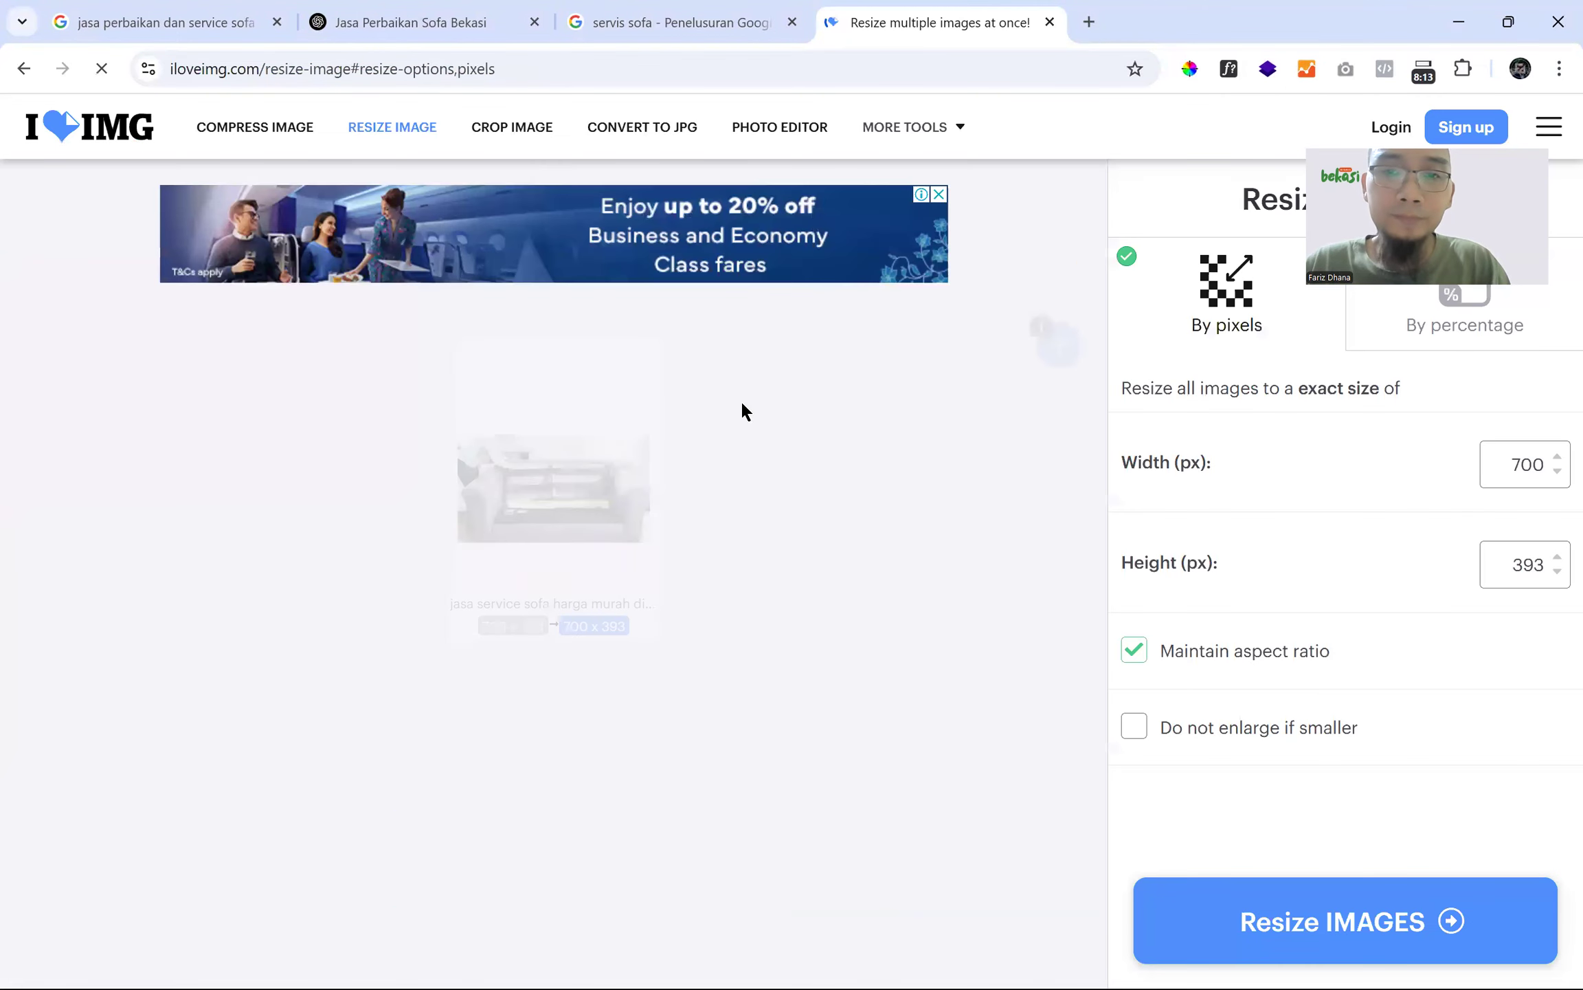
- Resize the photo 25% smaller to 525 x 295 and download the 22,7 KB copy
click(1380, 335)
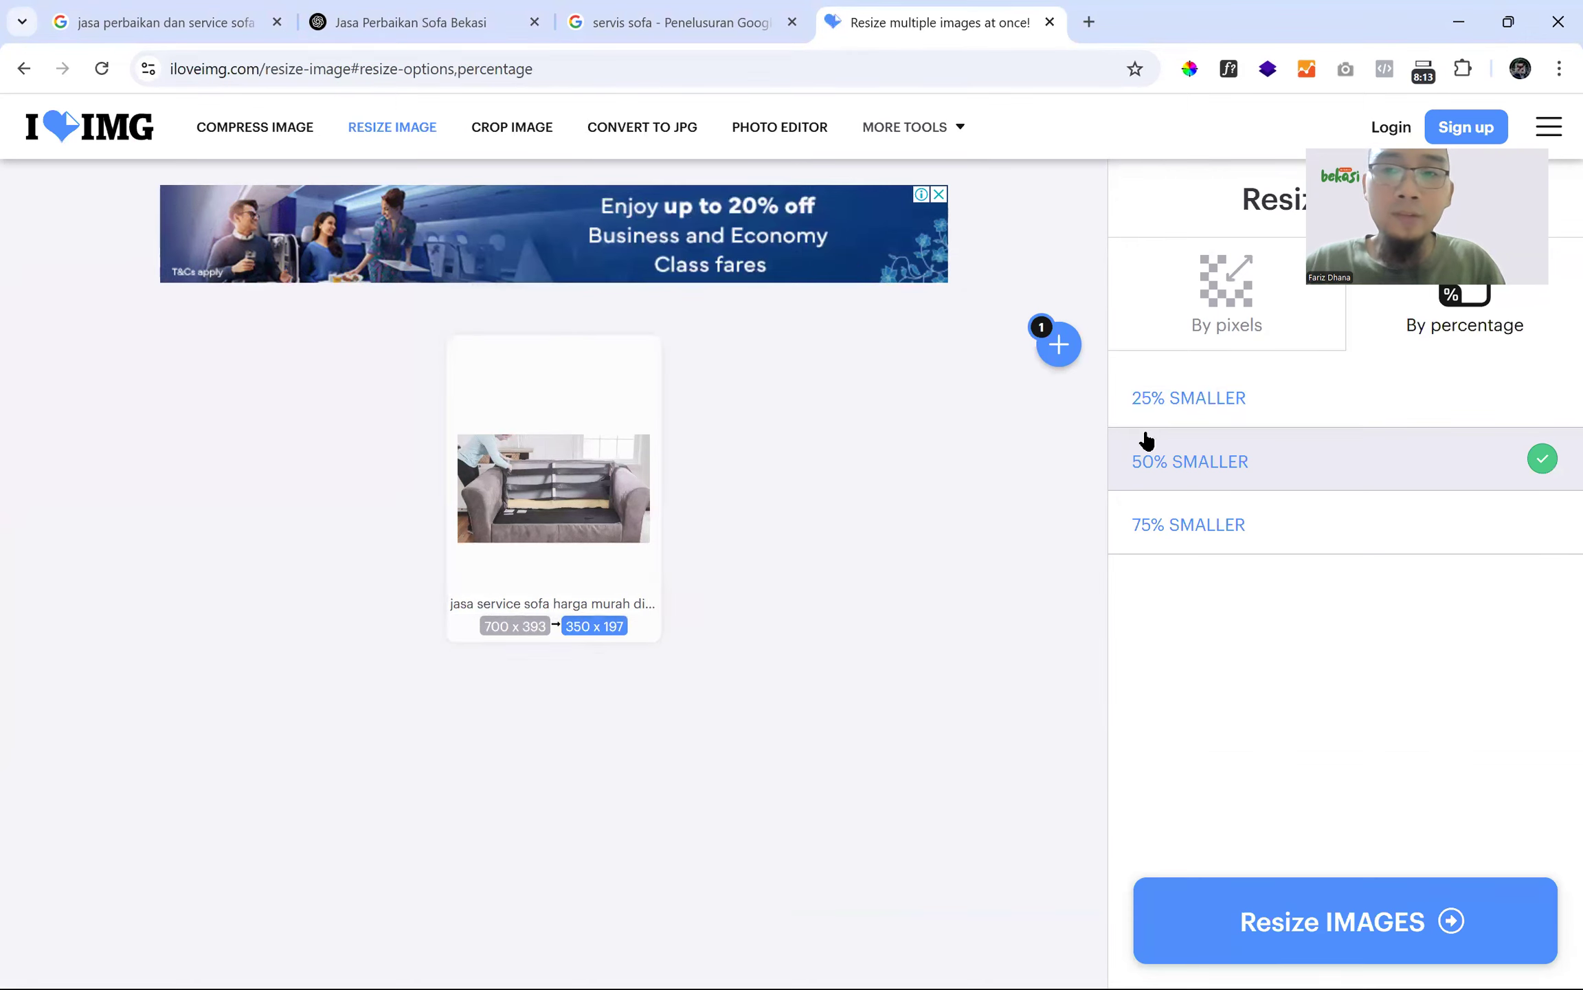
click(1254, 409)
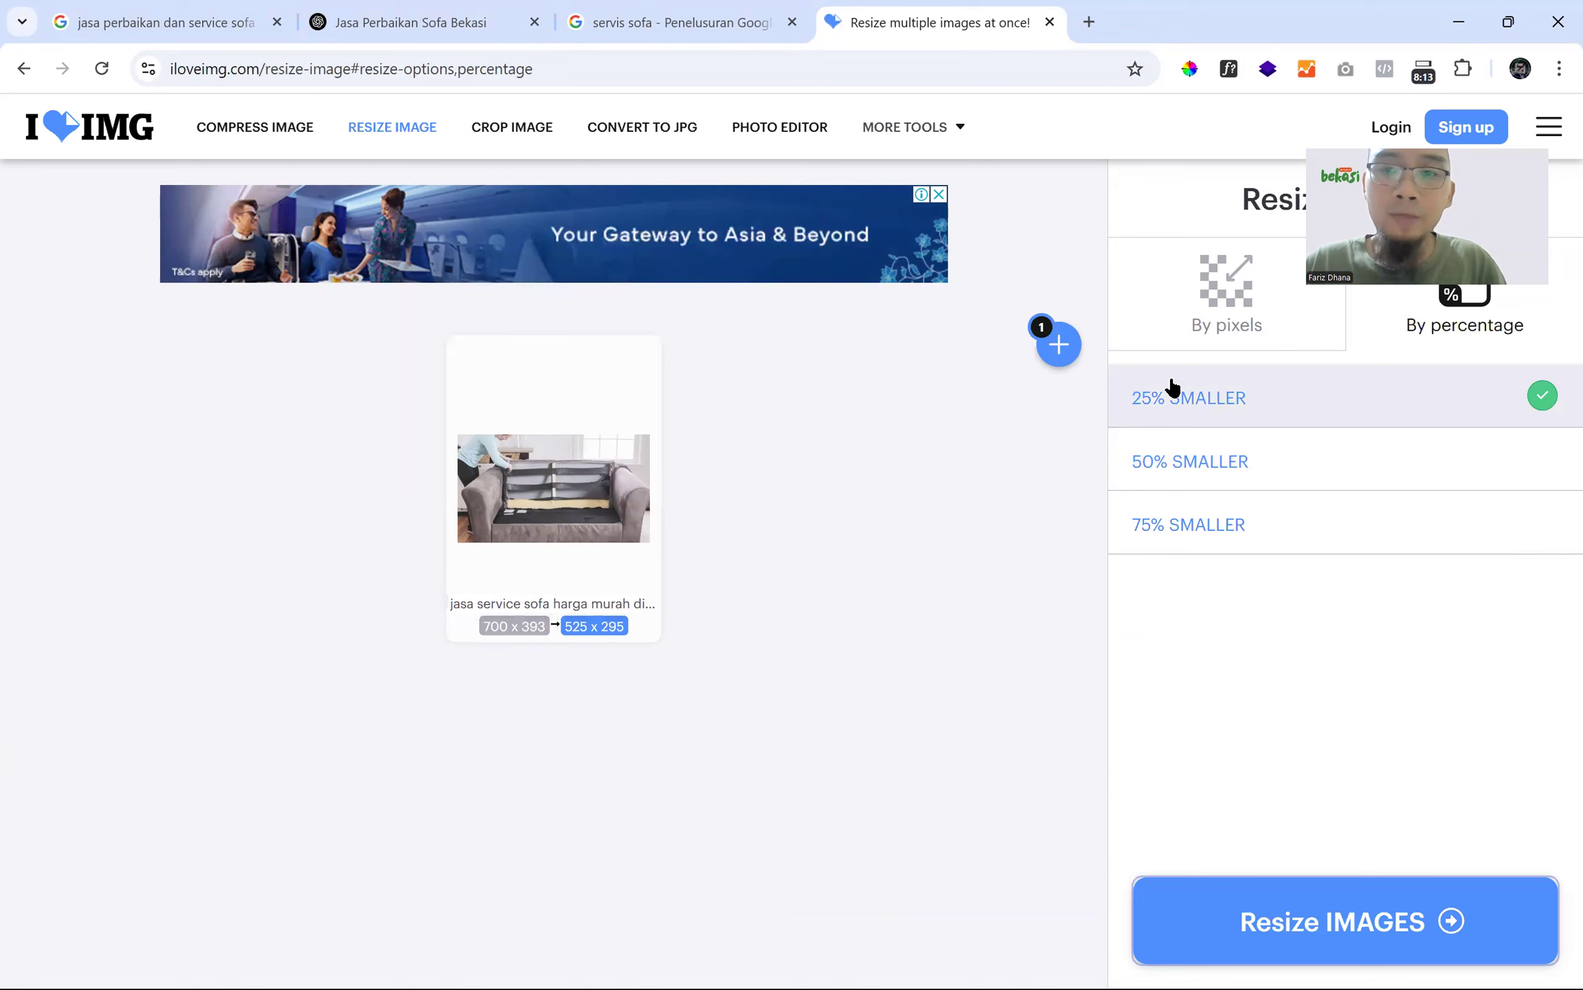
click(1333, 921)
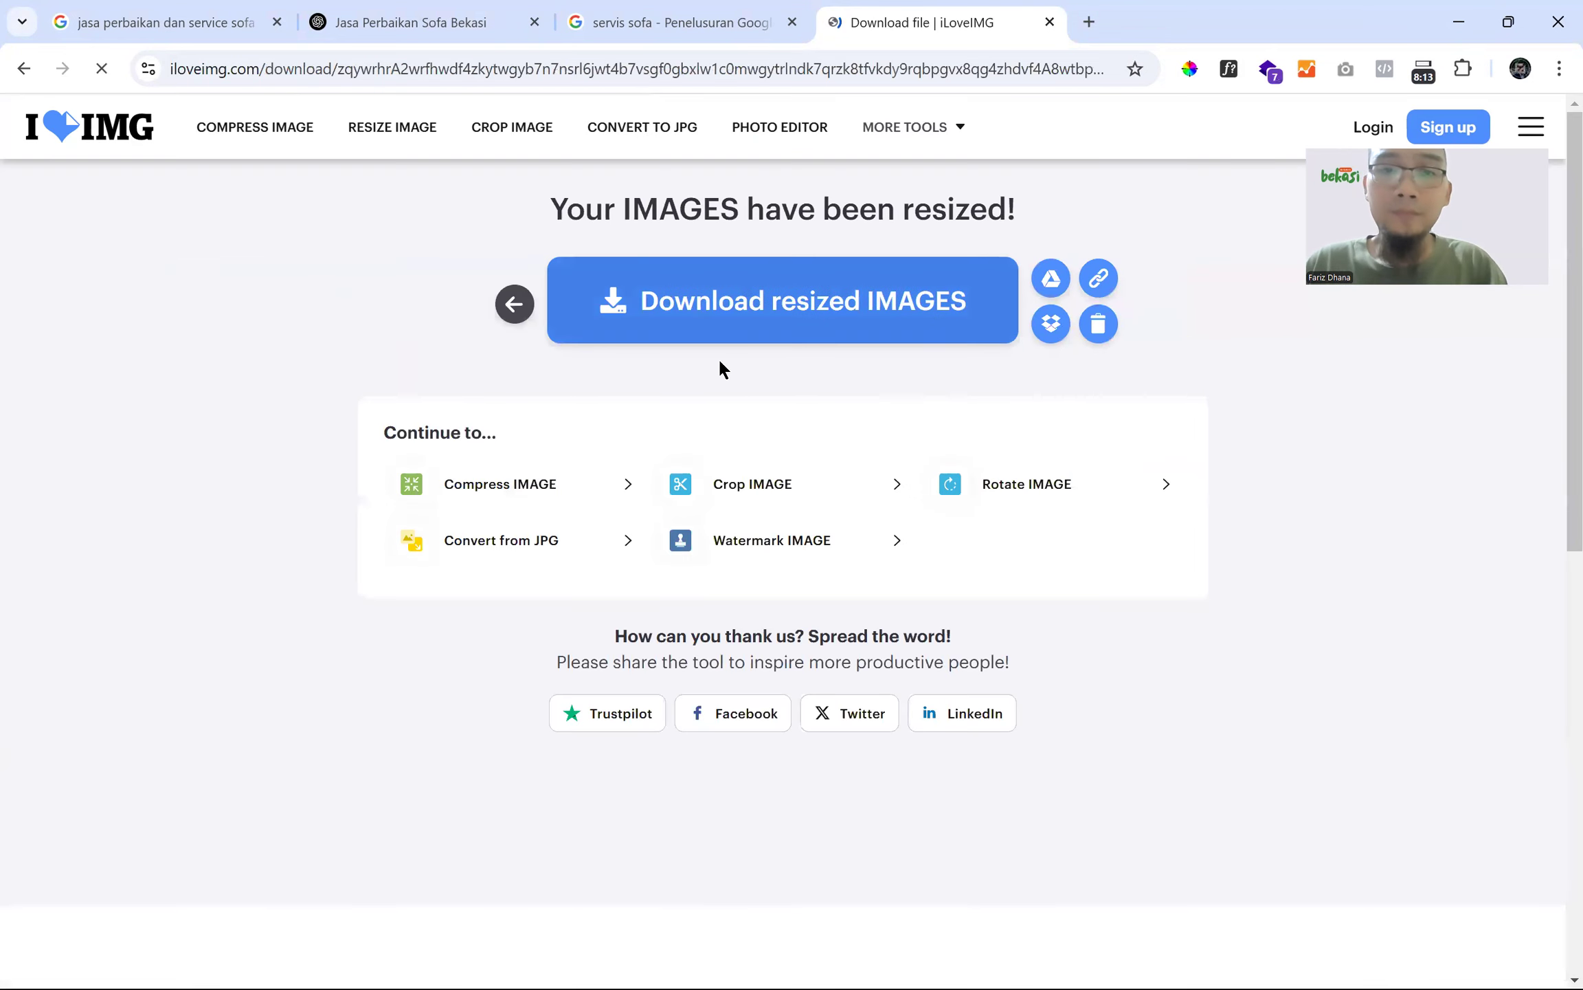
click(697, 303)
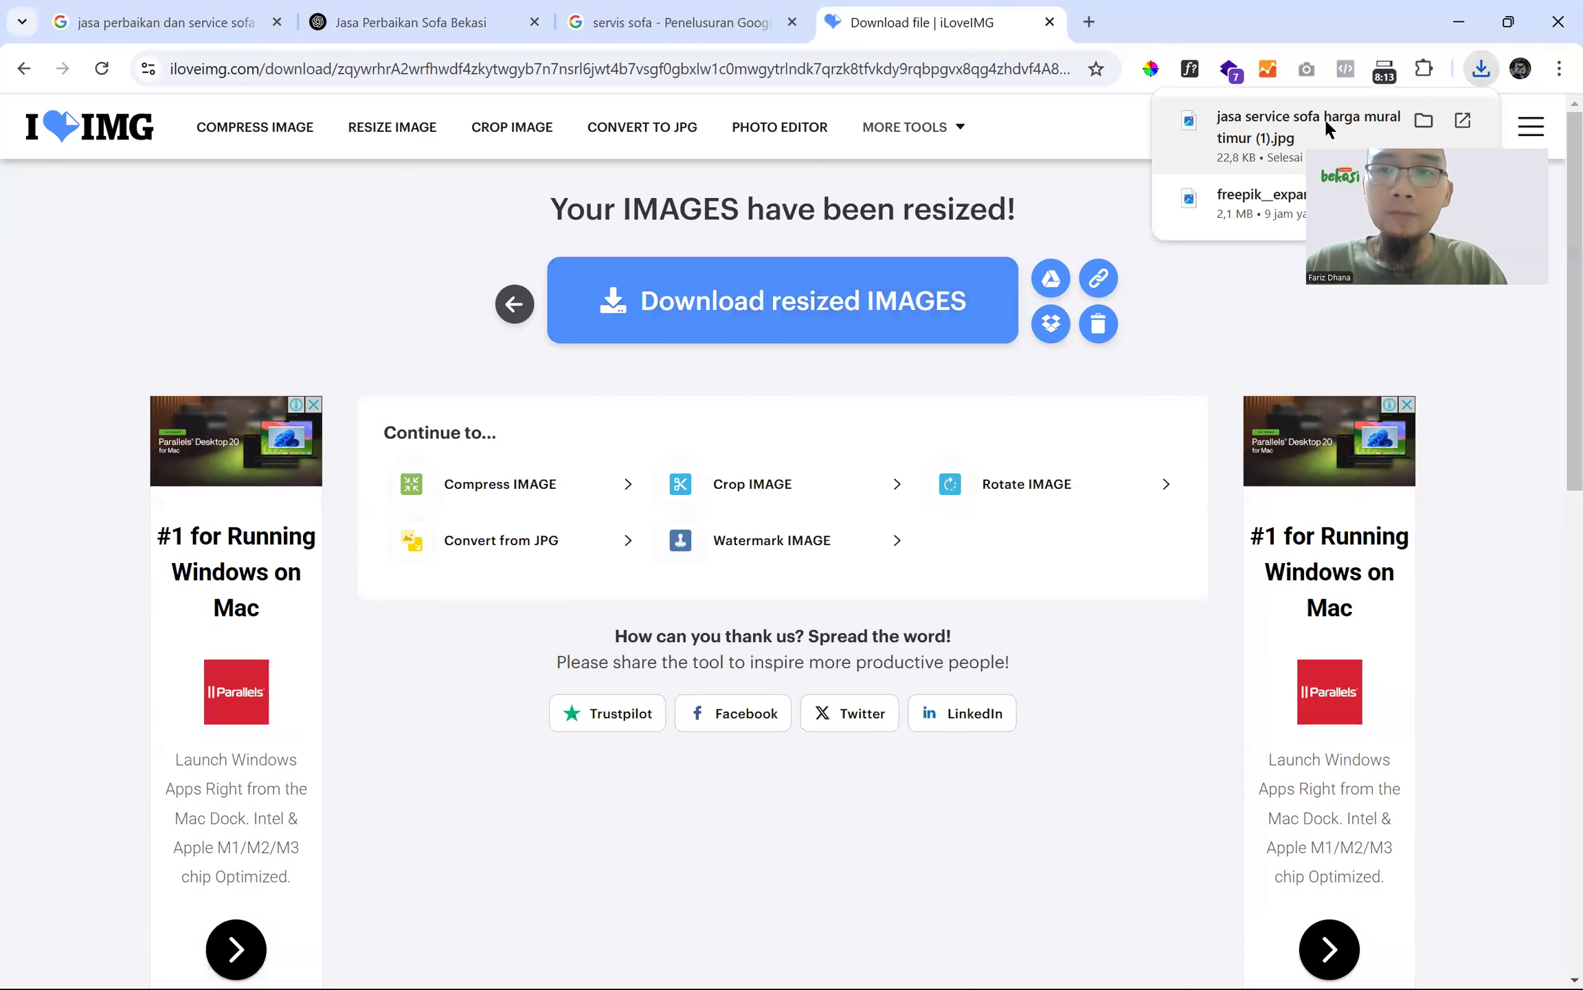
click(1426, 116)
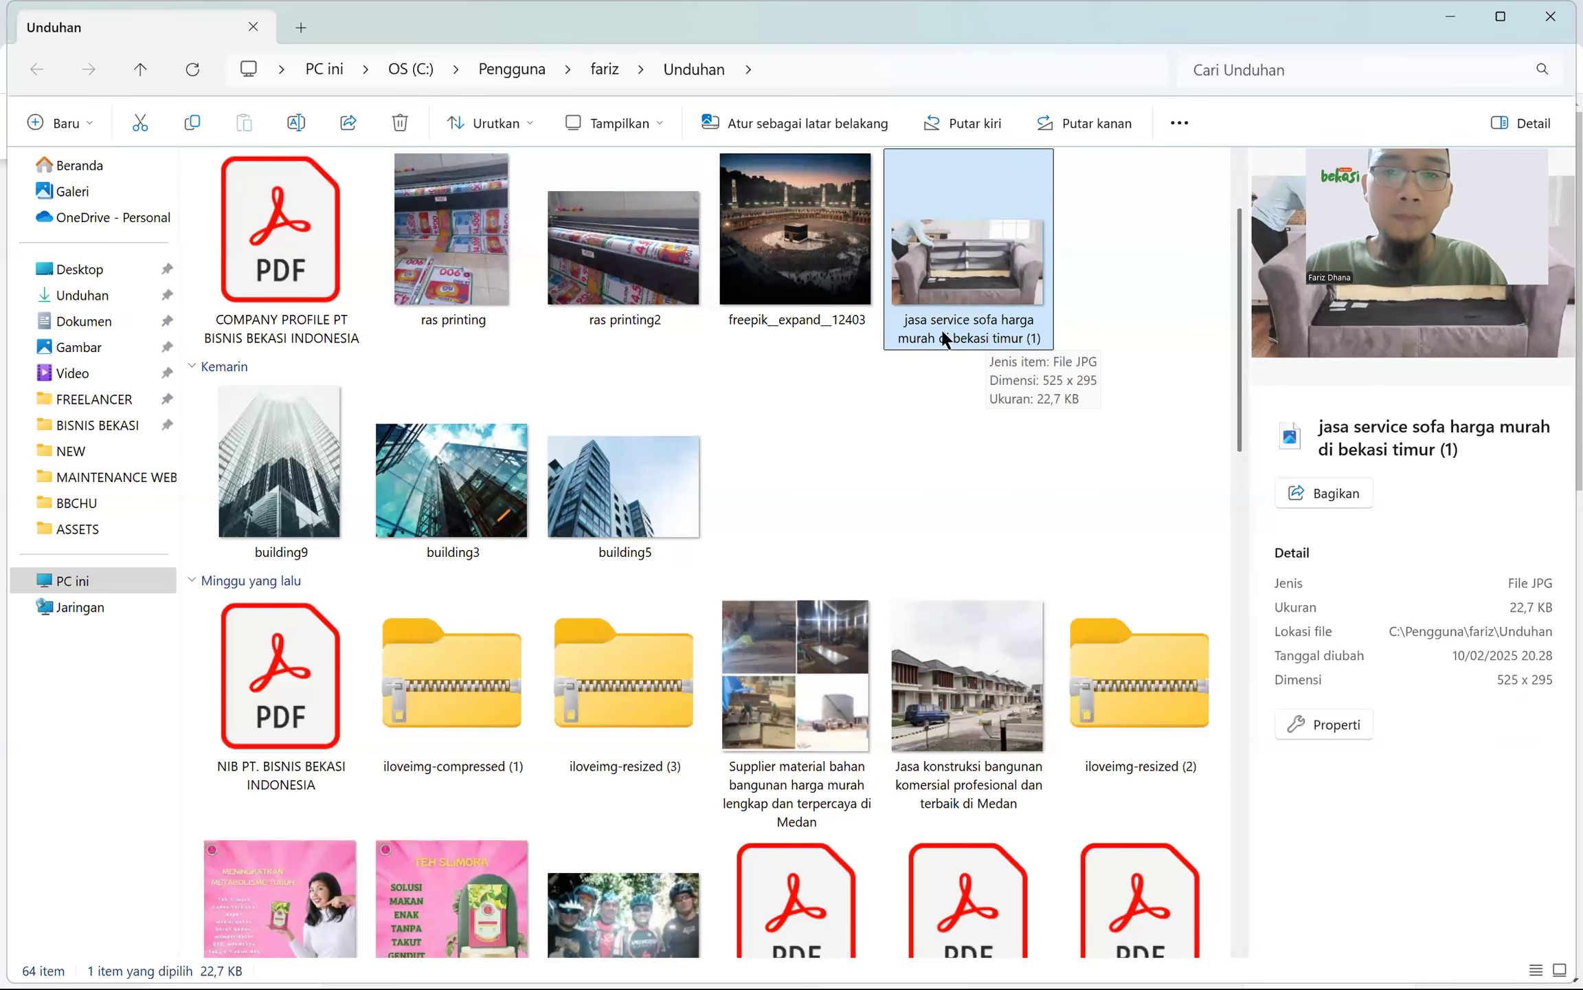
key(alt+Tab)
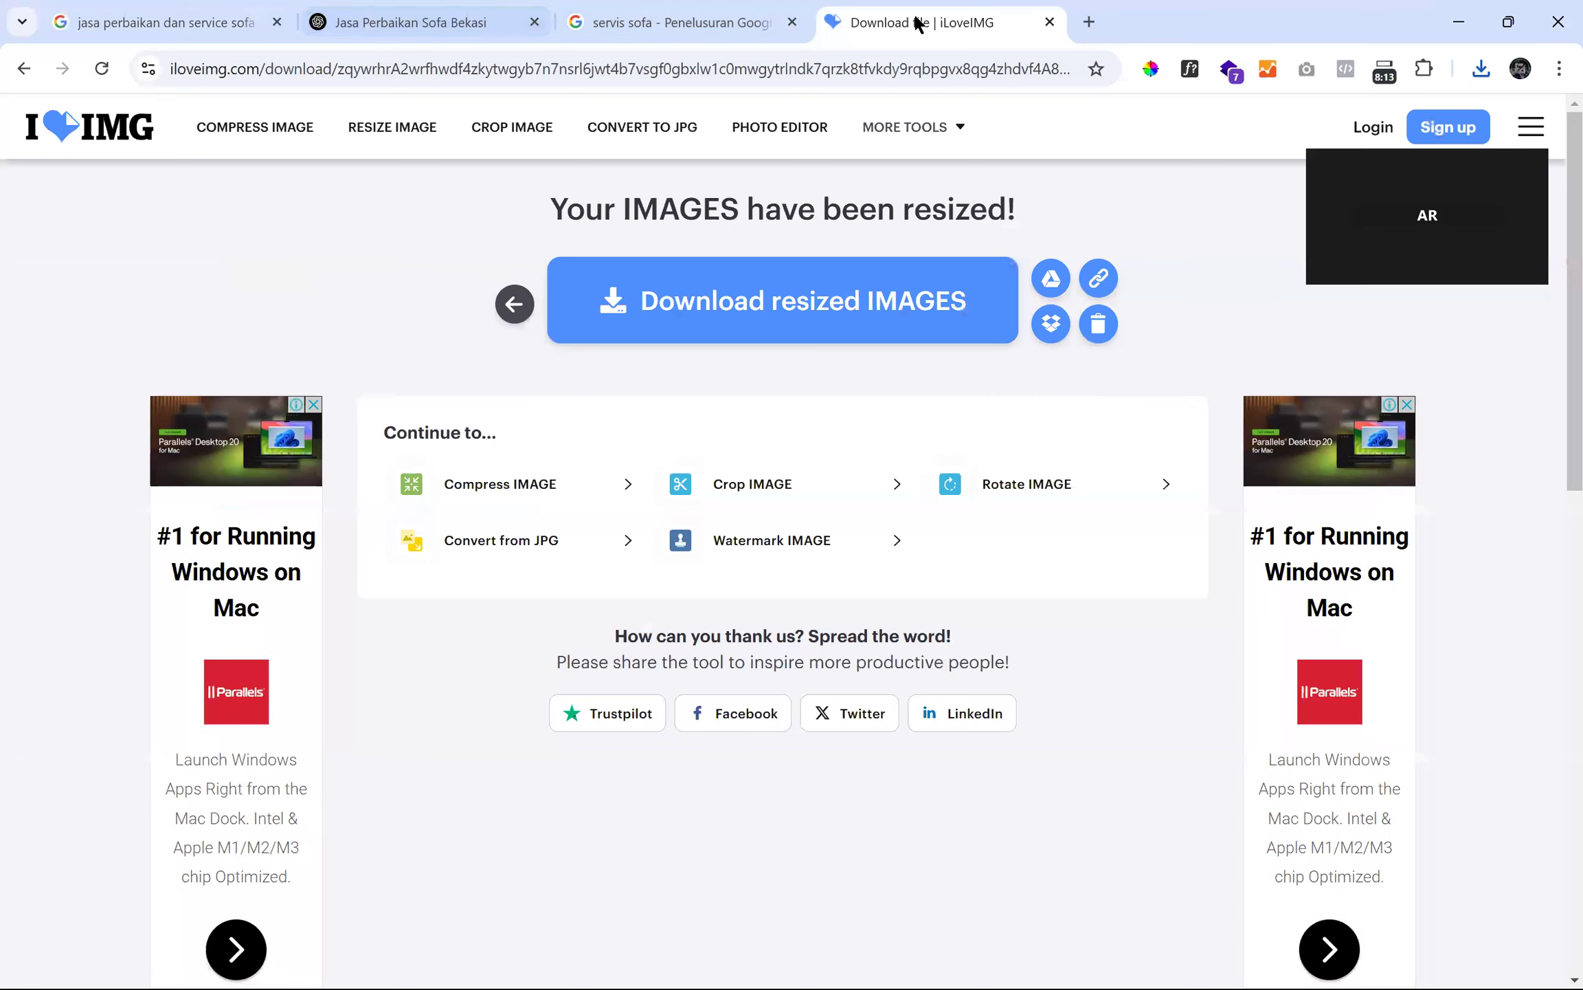
click(792, 65)
text(farizdhana.biz.id/panelMS/index.php?menu=menu)
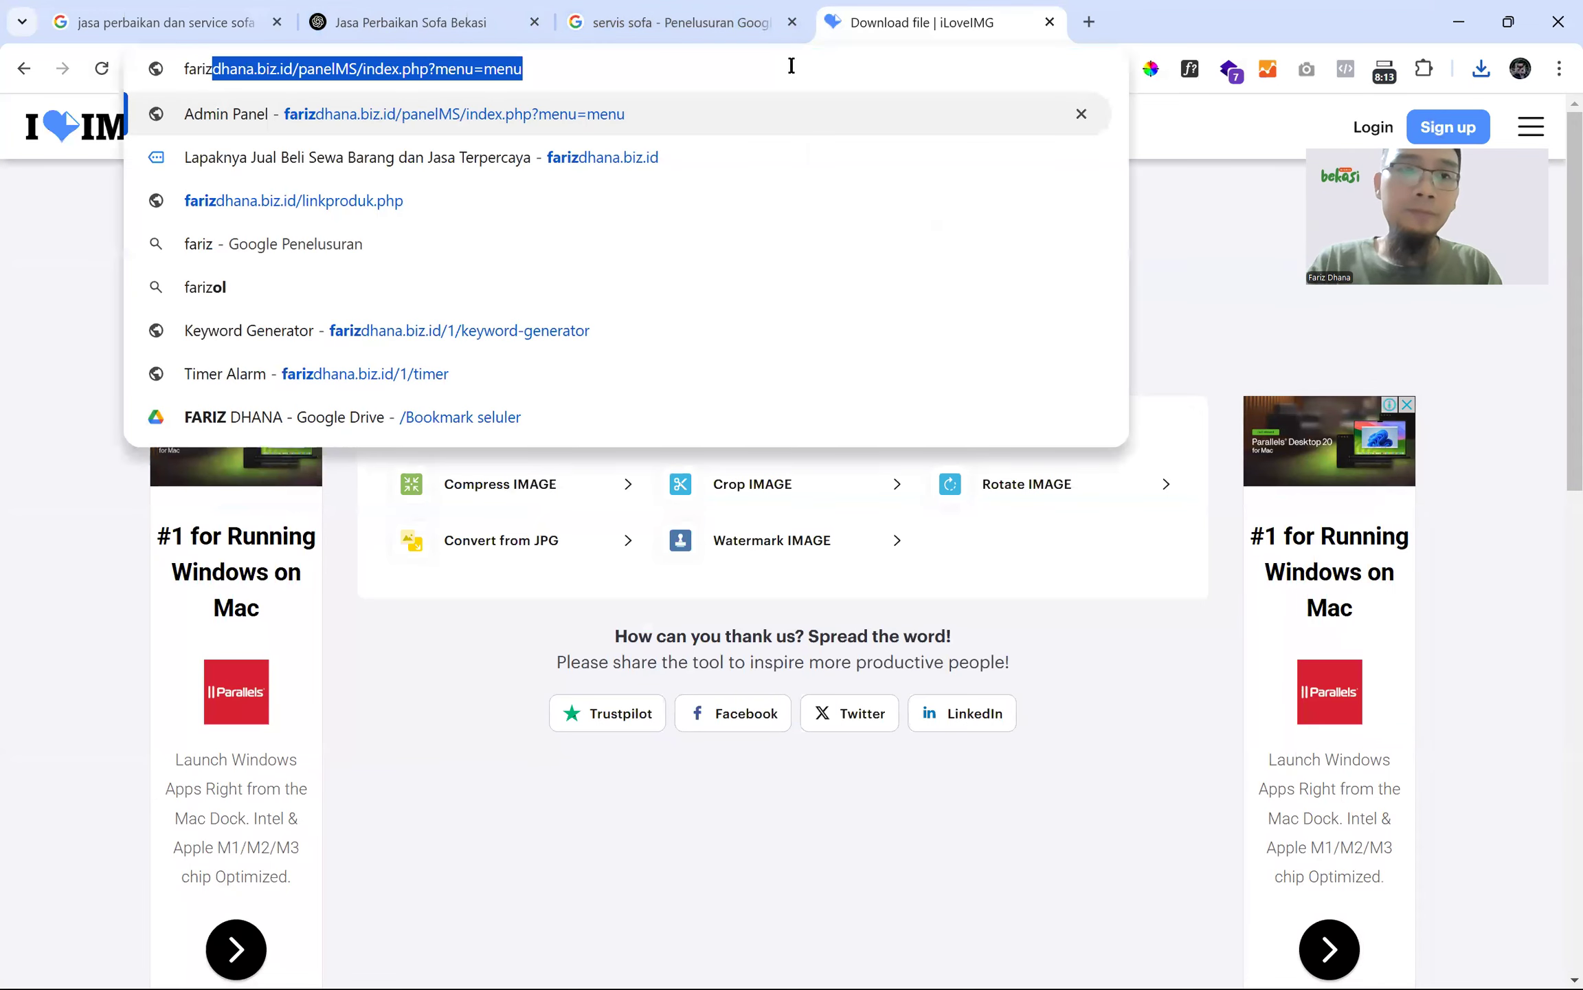
- Scroll the 'servis sofa' image results and preview the grey two-seater sofa from Tukang Servis Sofa Bali Murah
click(699, 20)
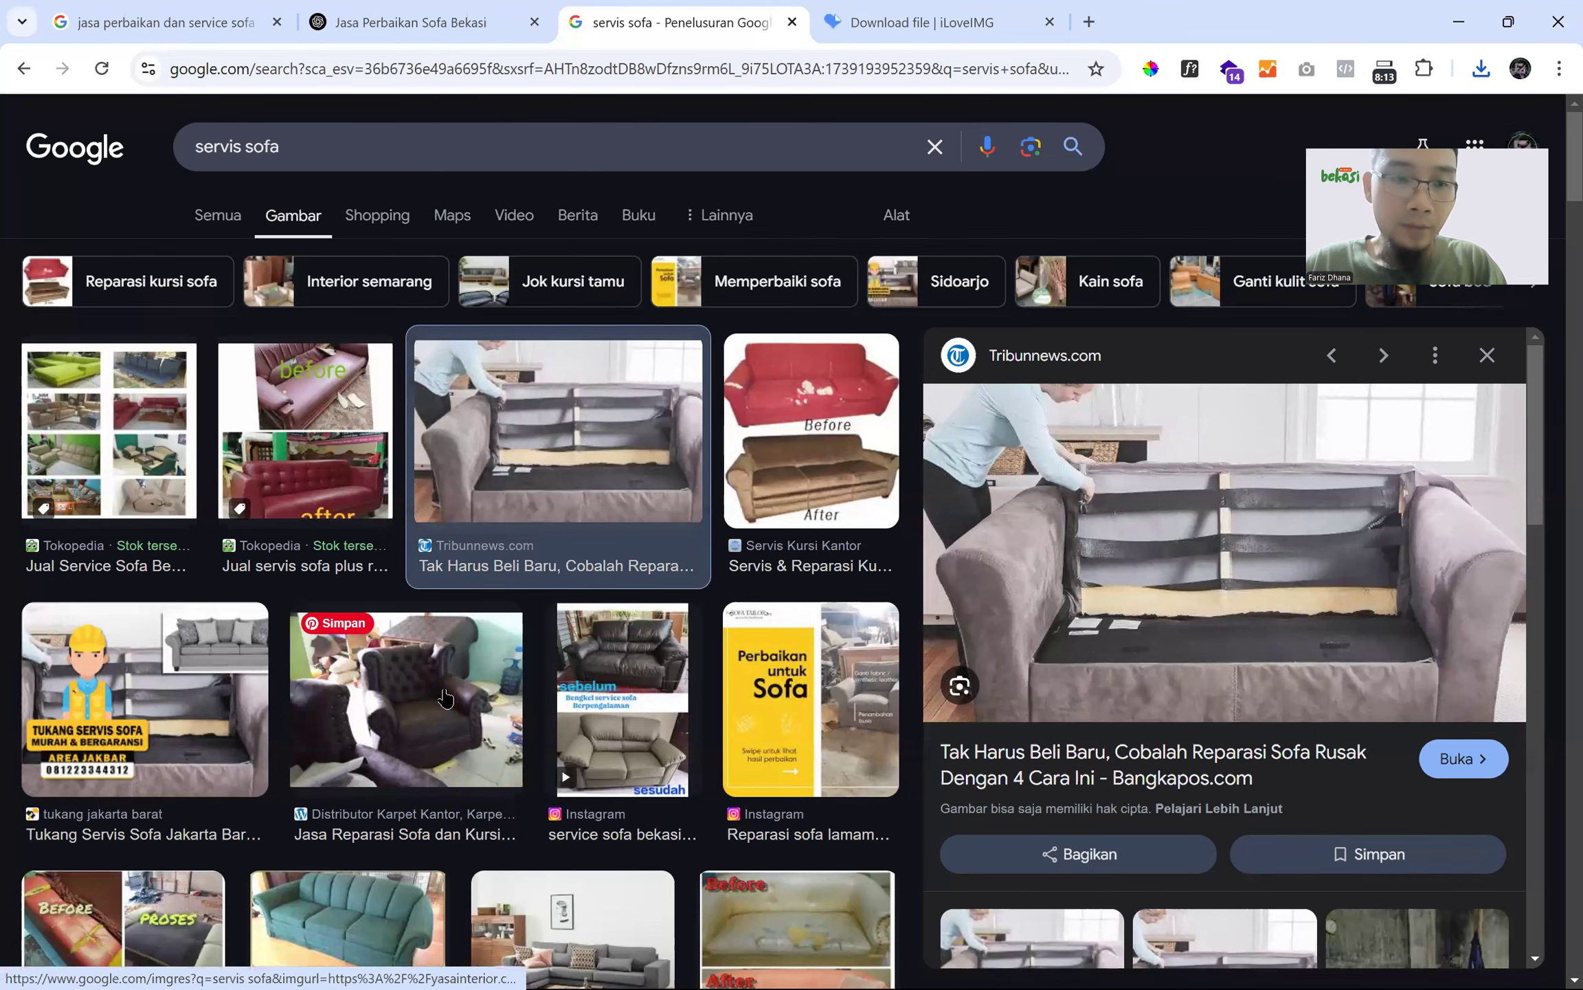
scroll(445, 698, down, 5)
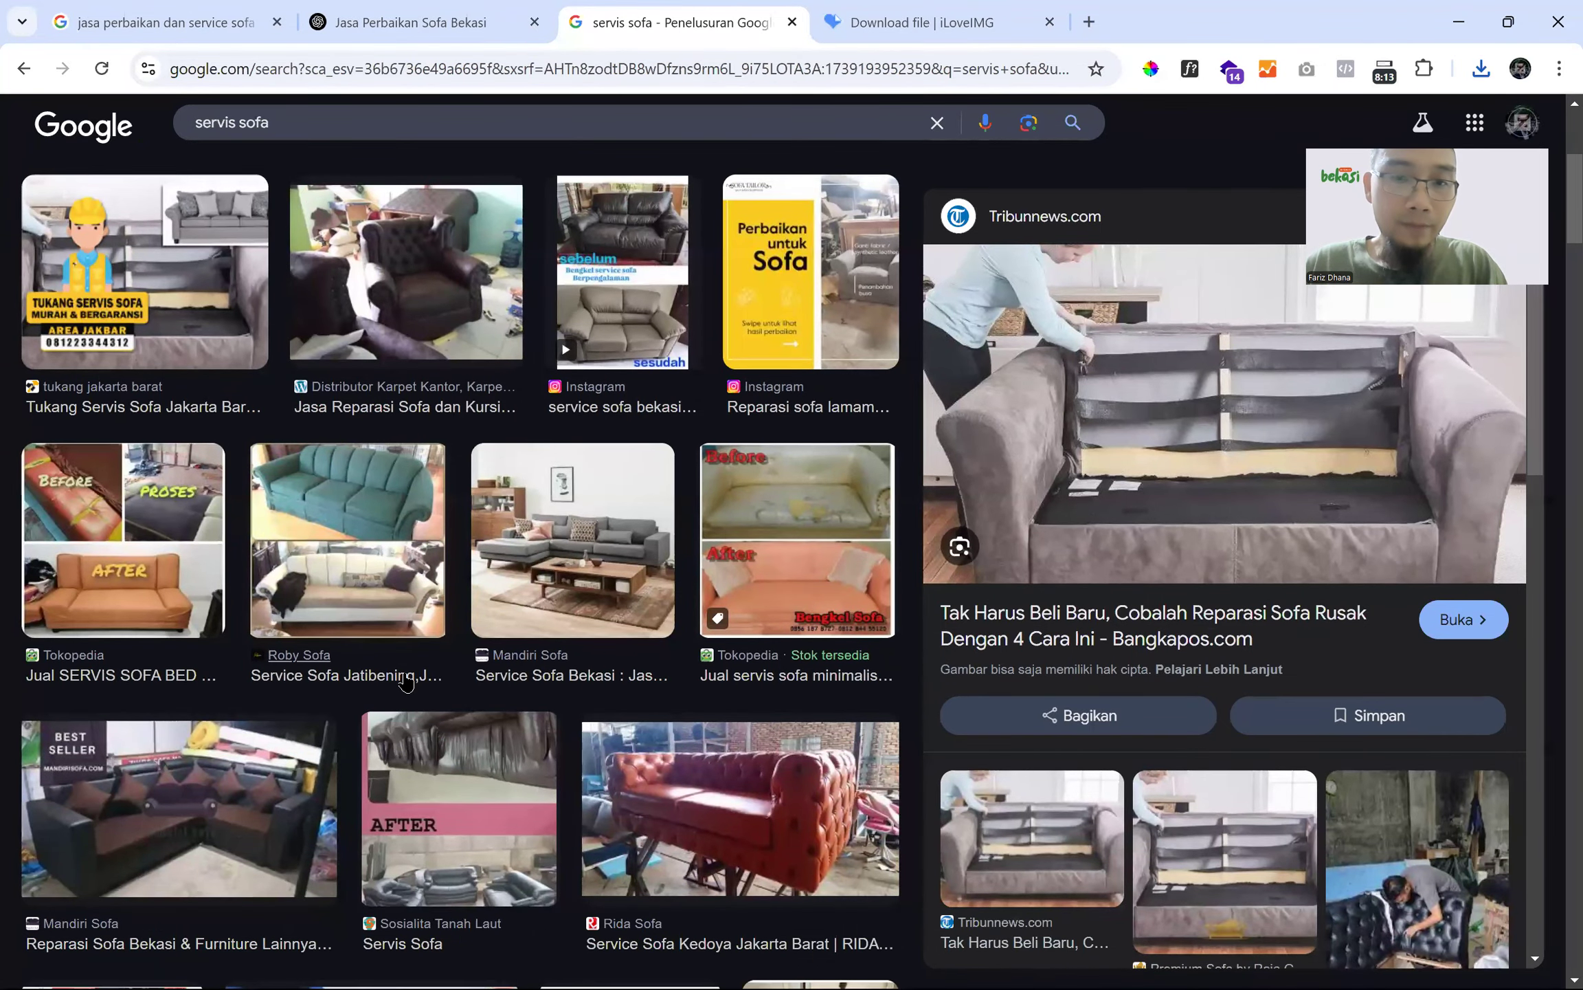
scroll(407, 681, down, 3)
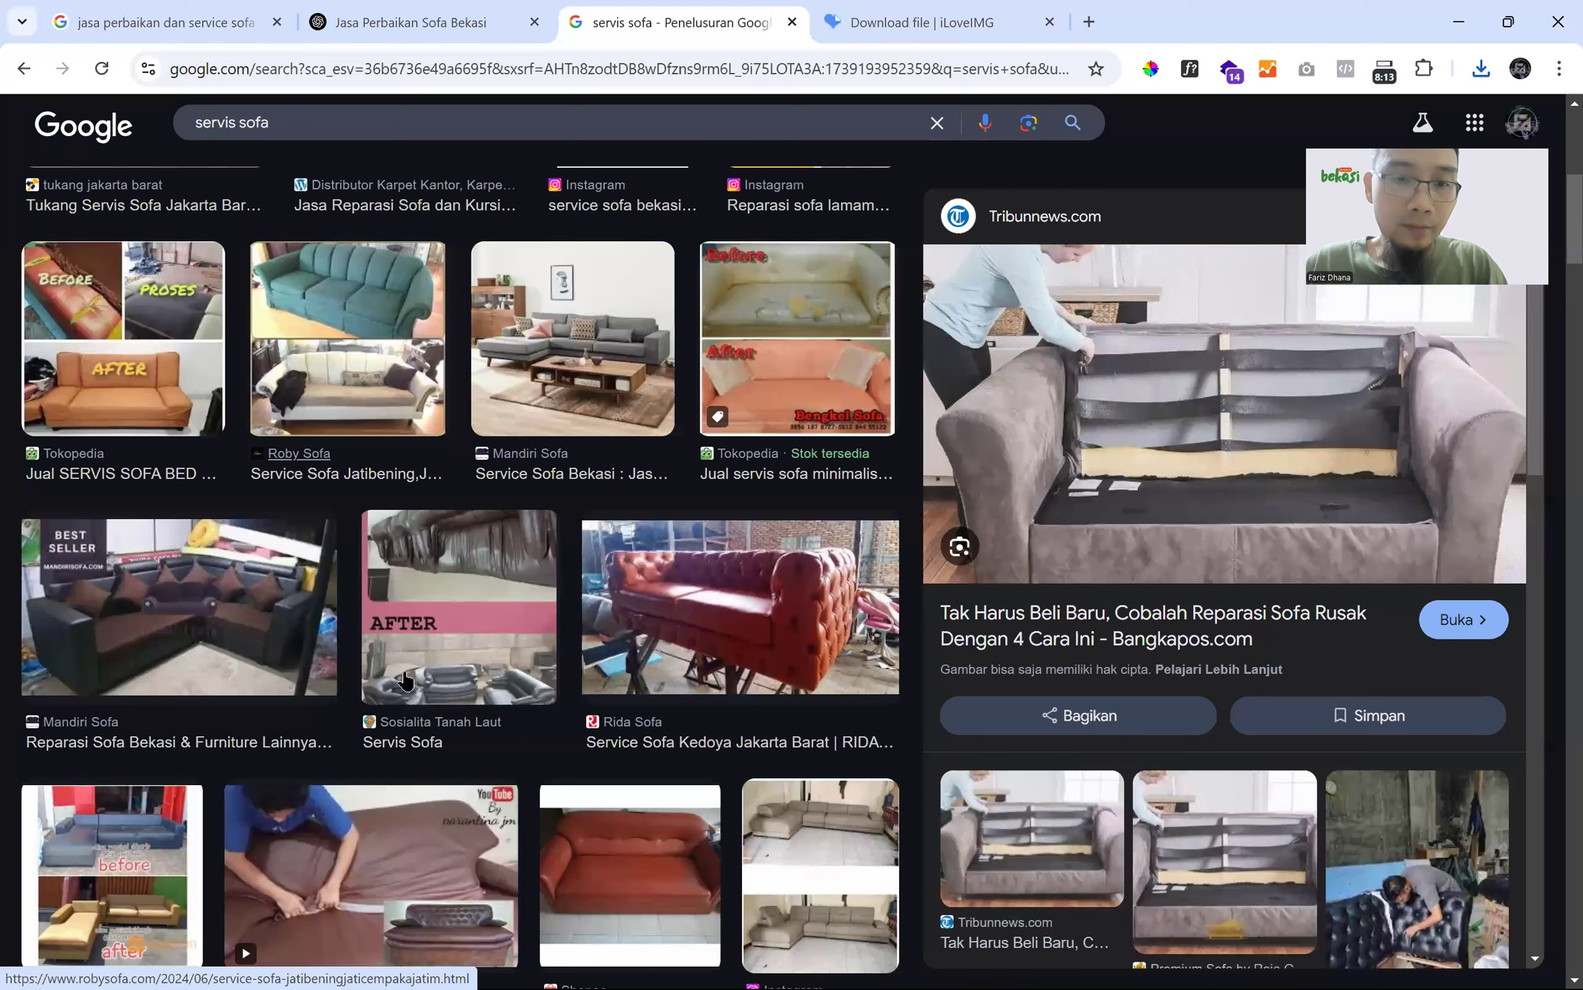
scroll(405, 679, down, 3)
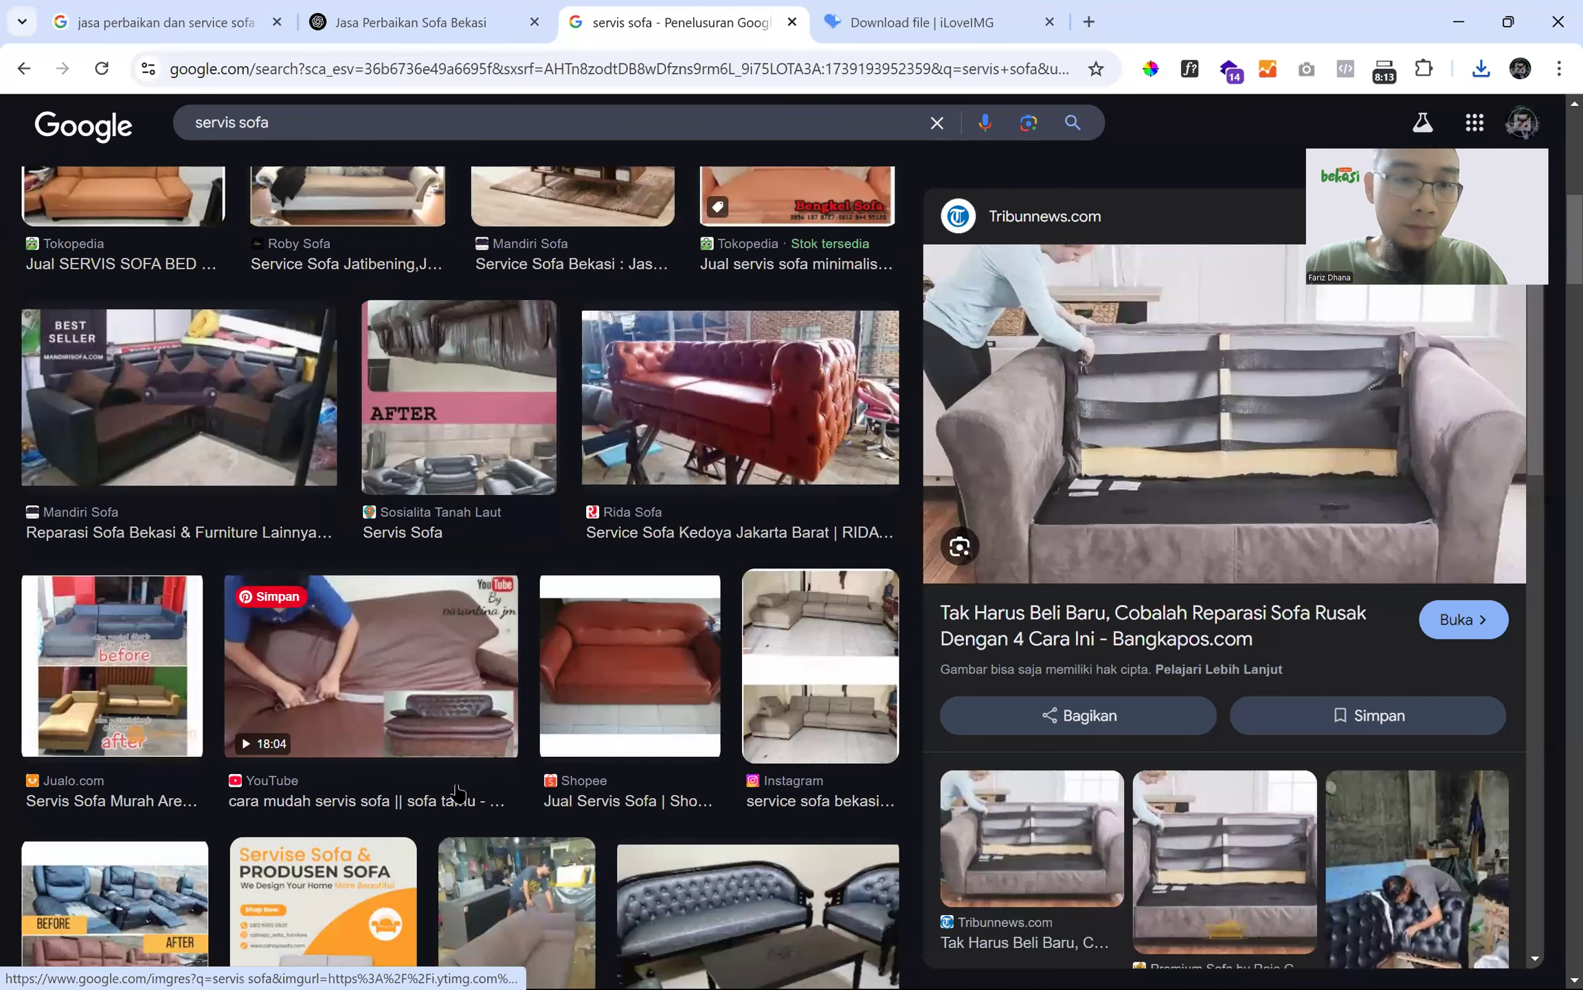
scroll(108, 686, down, 6)
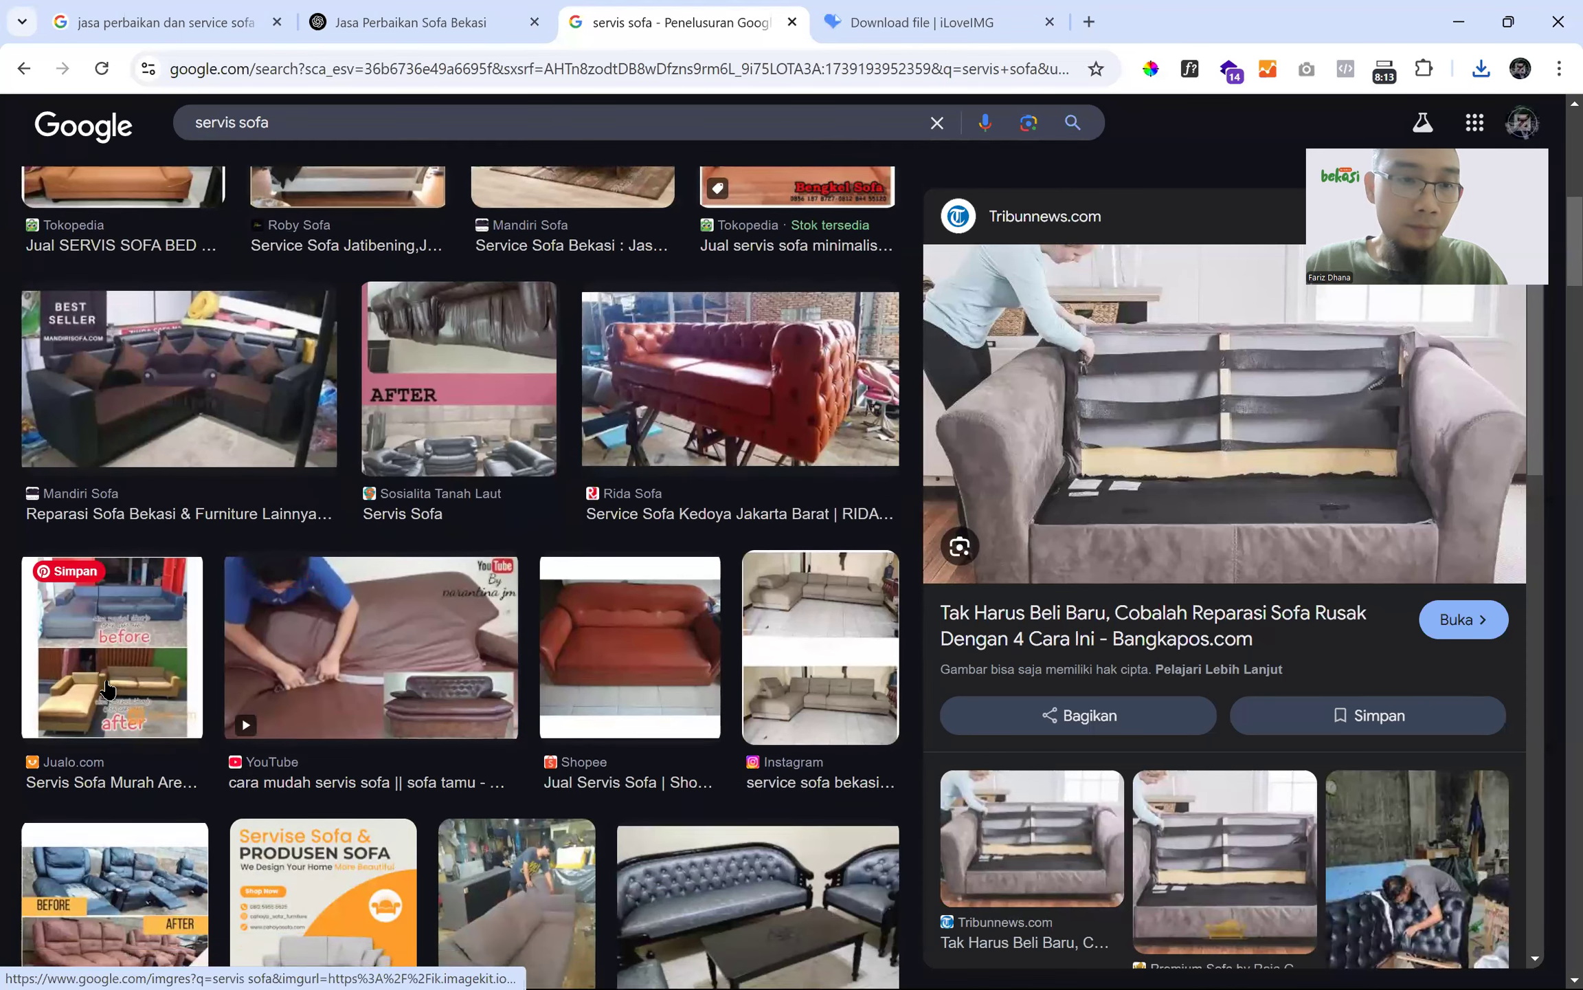
scroll(110, 682, down, 2)
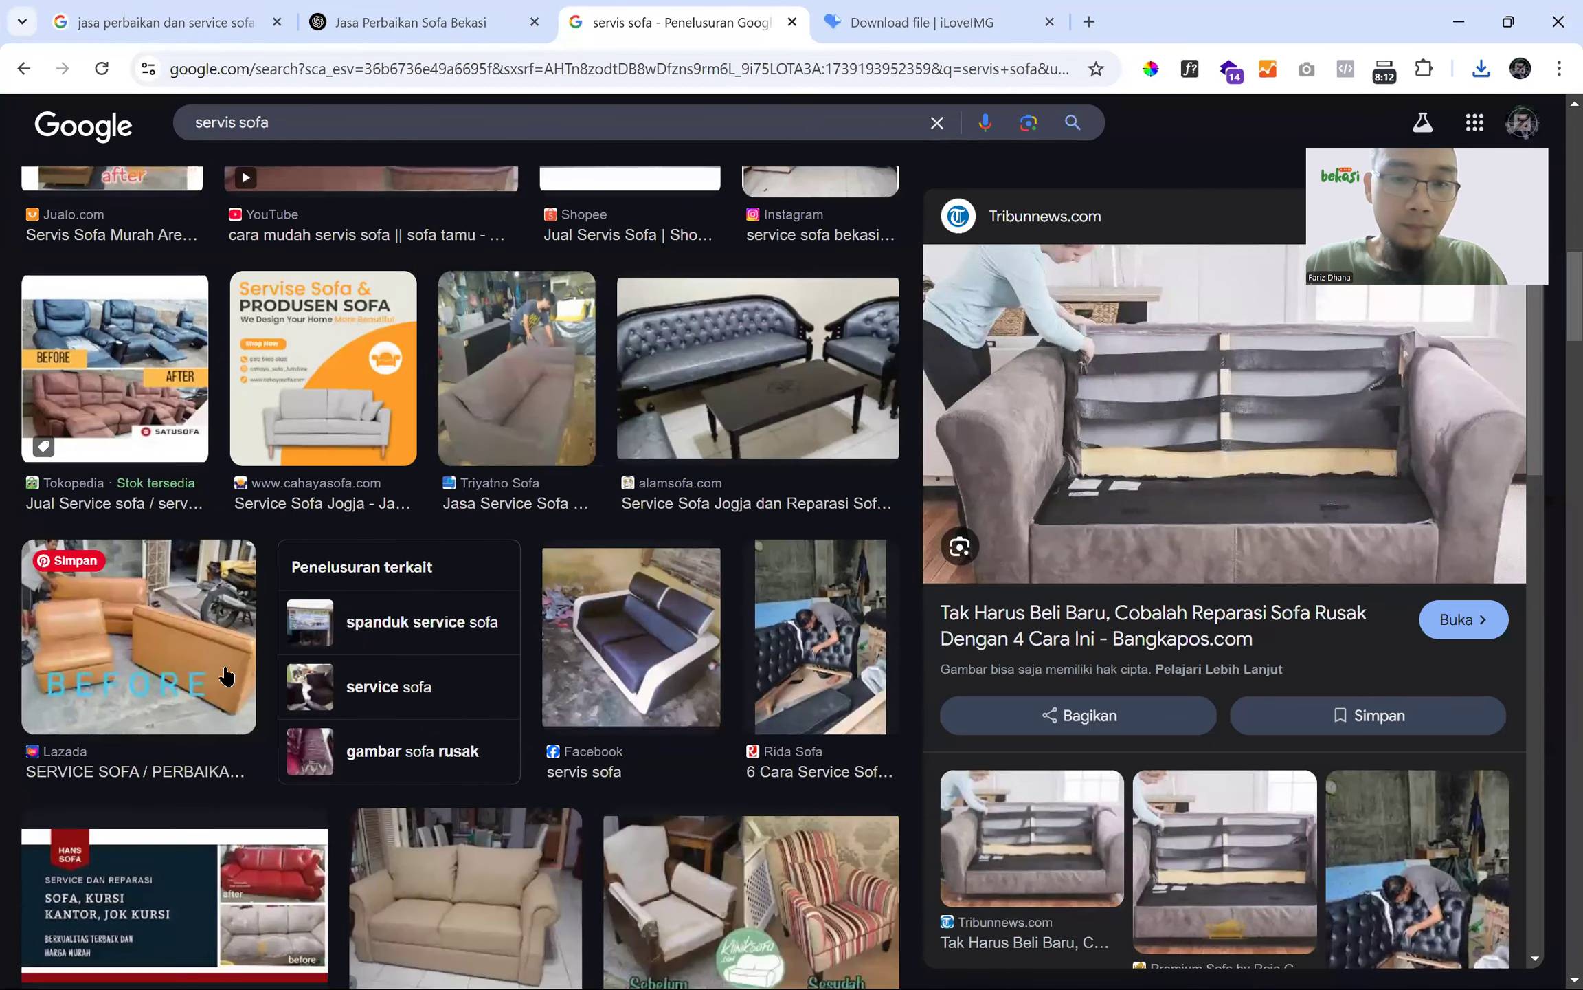
scroll(227, 677, down, 1)
scroll(222, 670, down, 3)
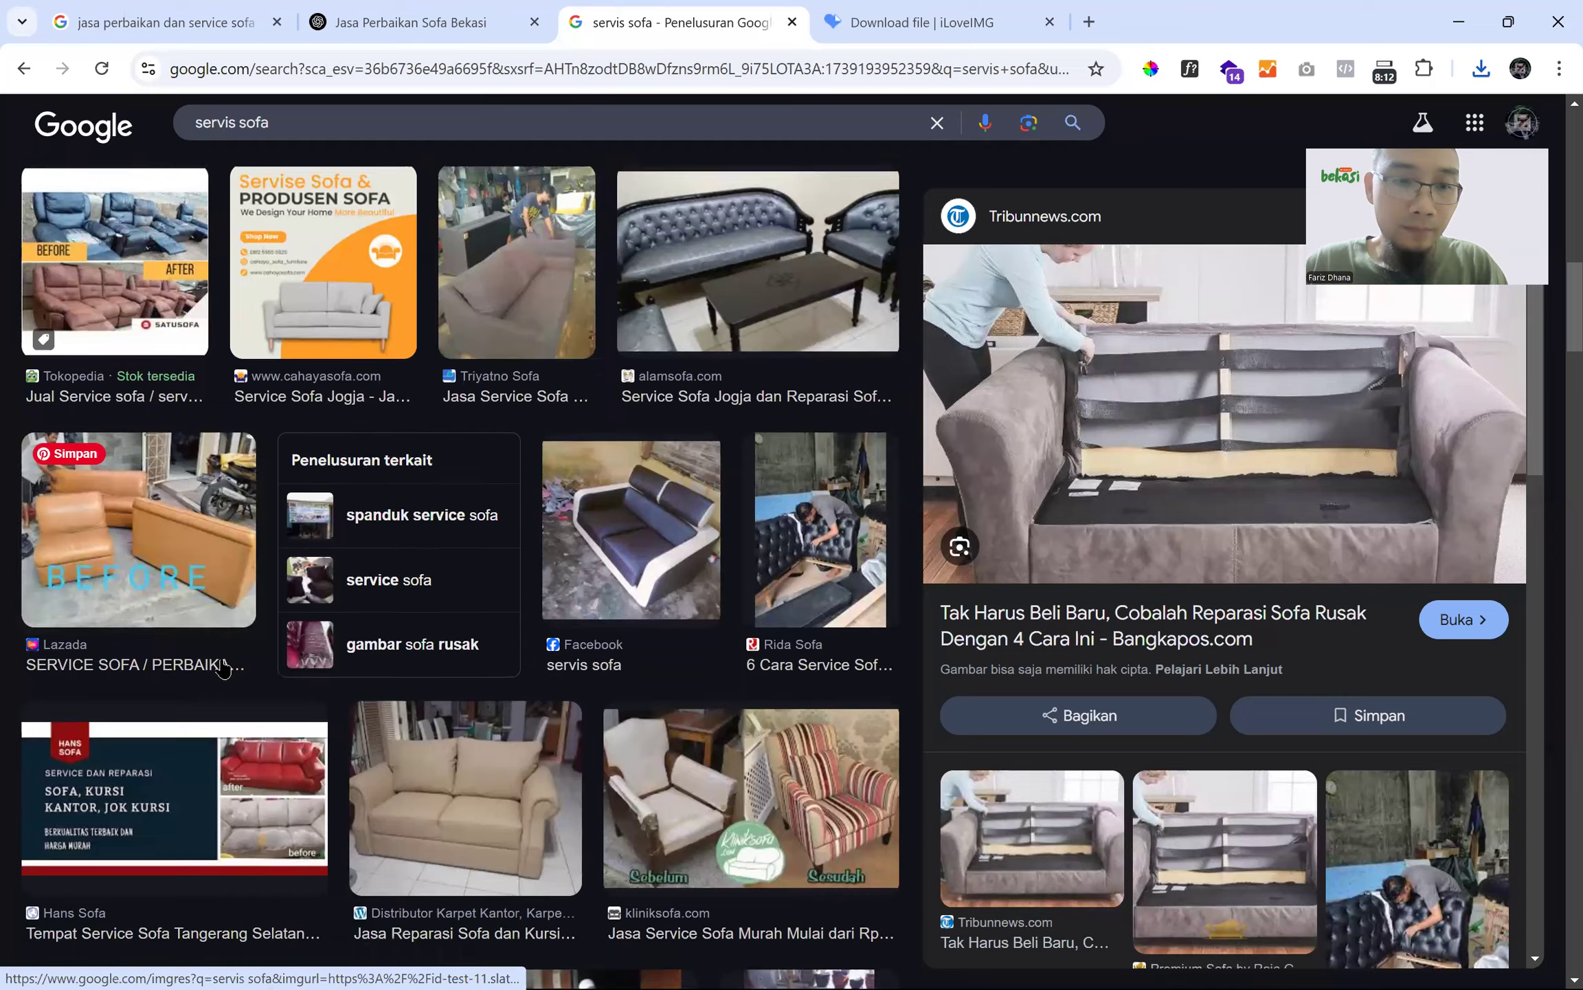
scroll(222, 665, down, 4)
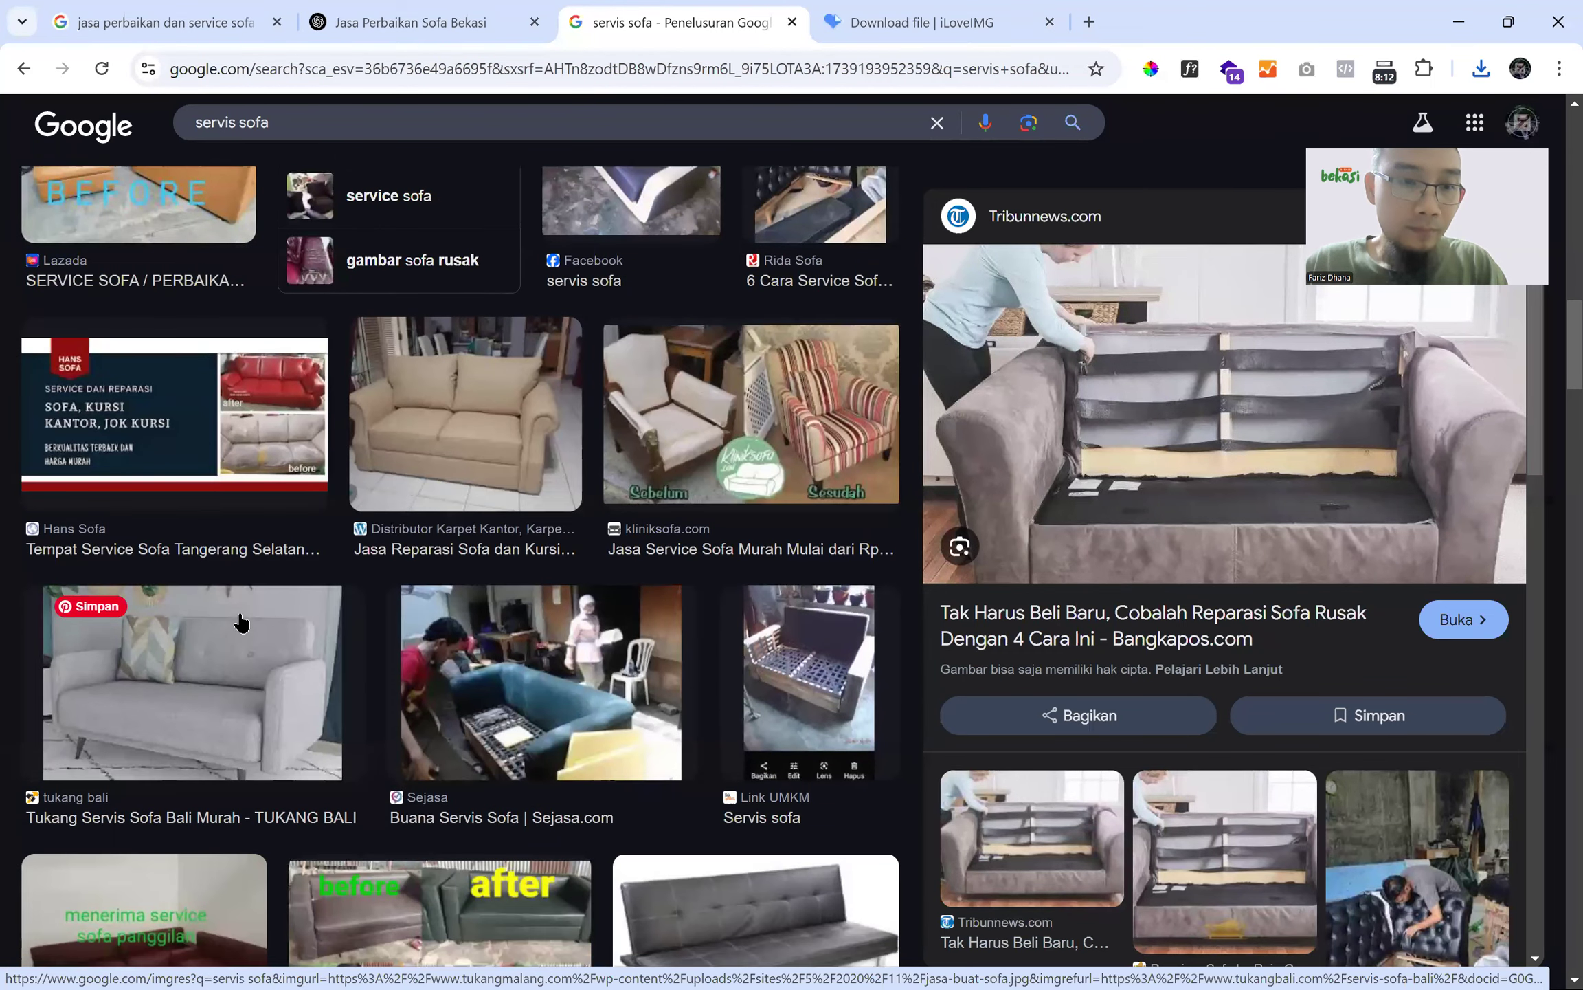
click(240, 622)
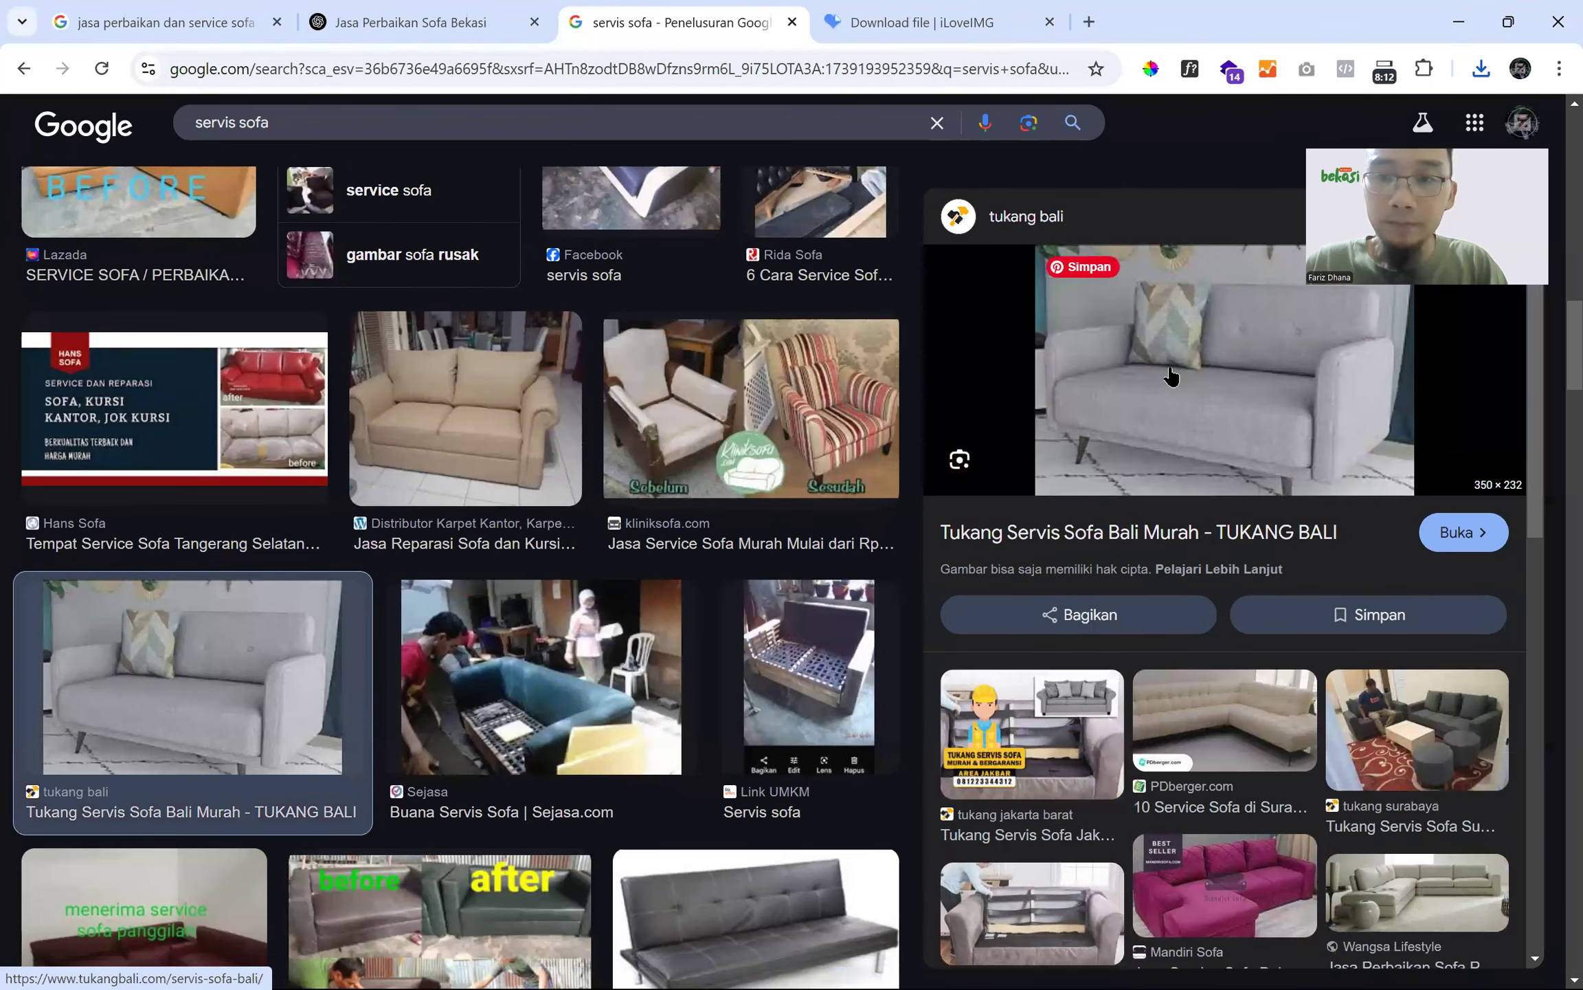
- Save the grey sofa image through Free Download Manager as 'jasa-perbaikan sofa di bekasi timur.jpg'
right_click(1160, 366)
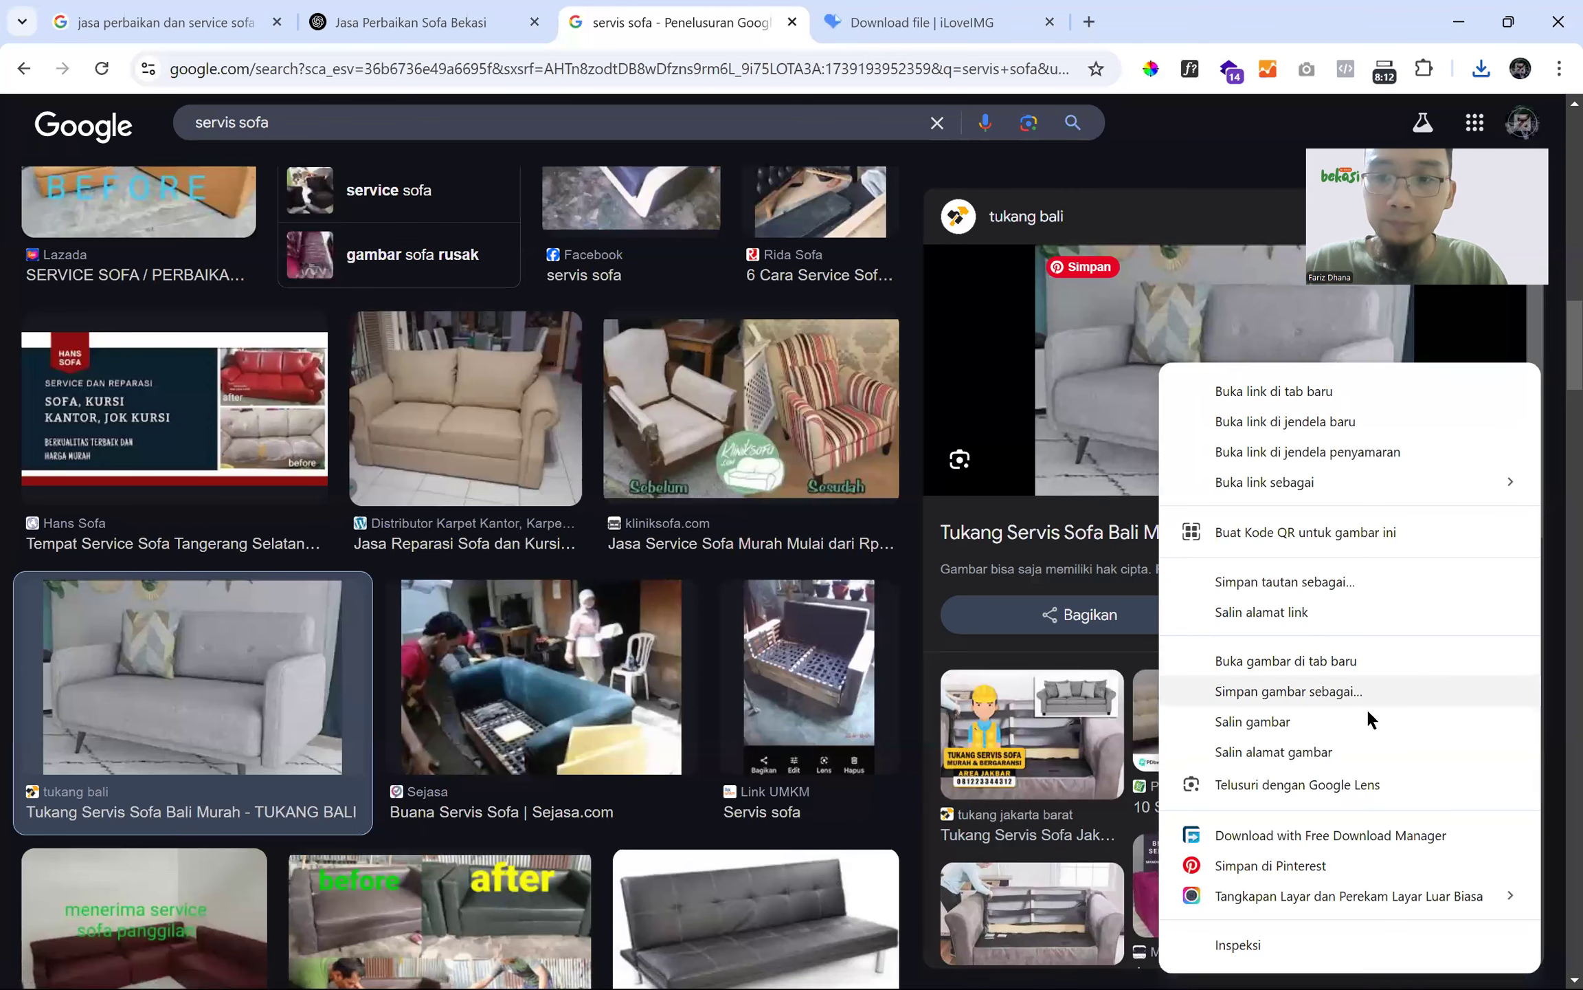
right_click(1263, 377)
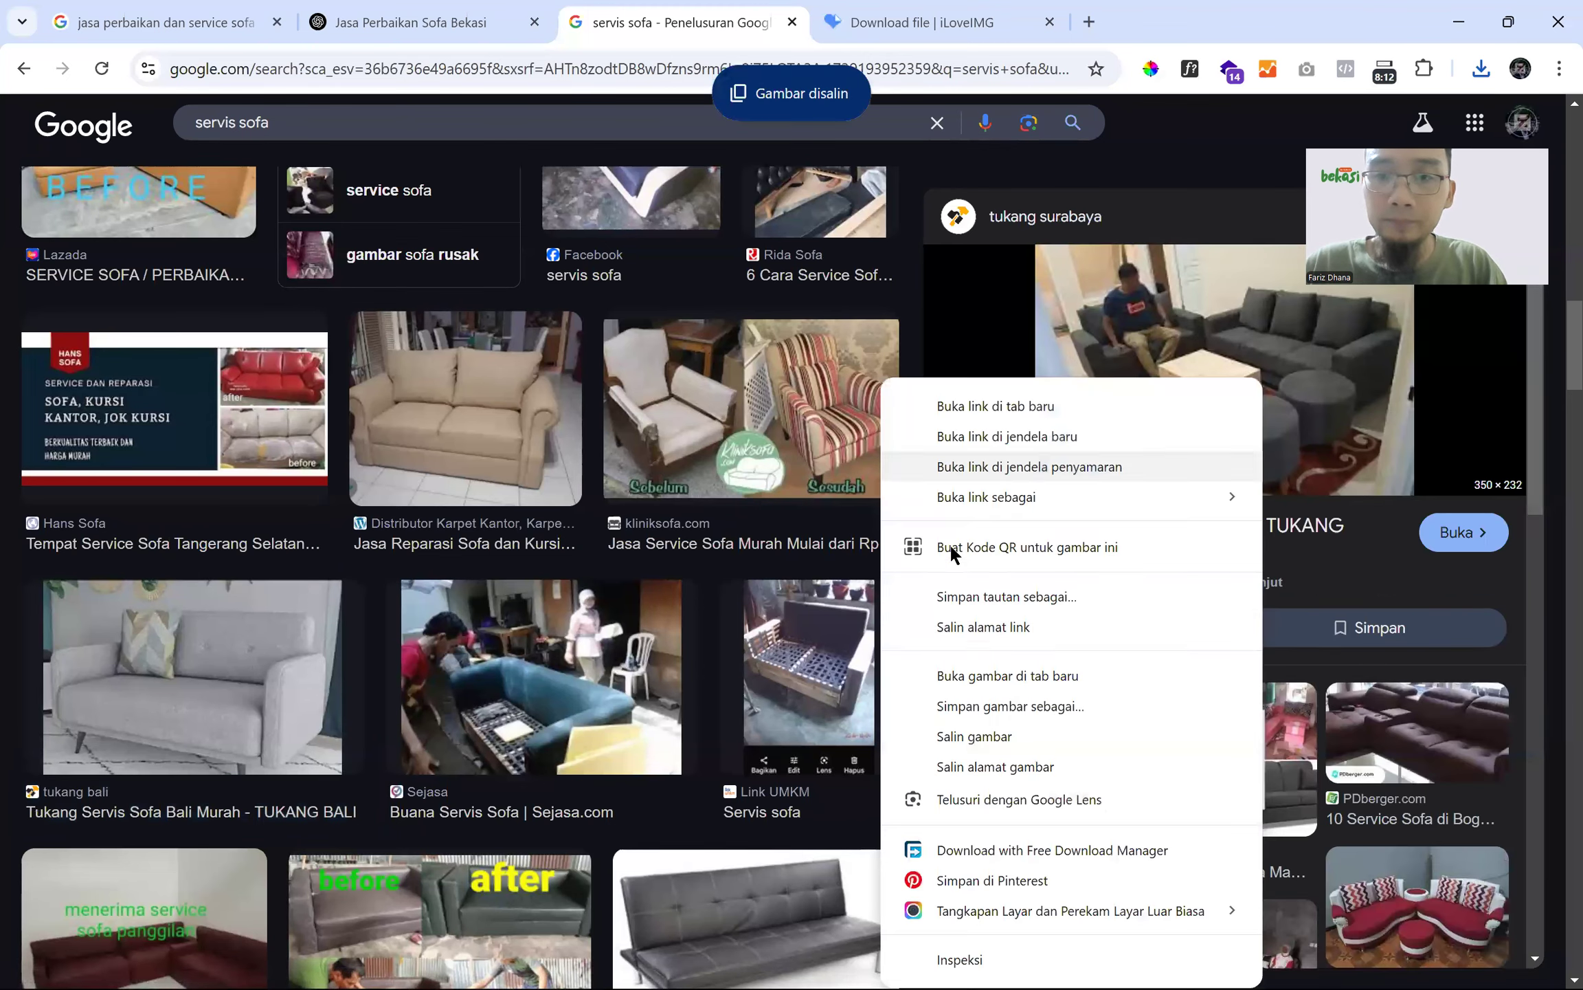
click(165, 704)
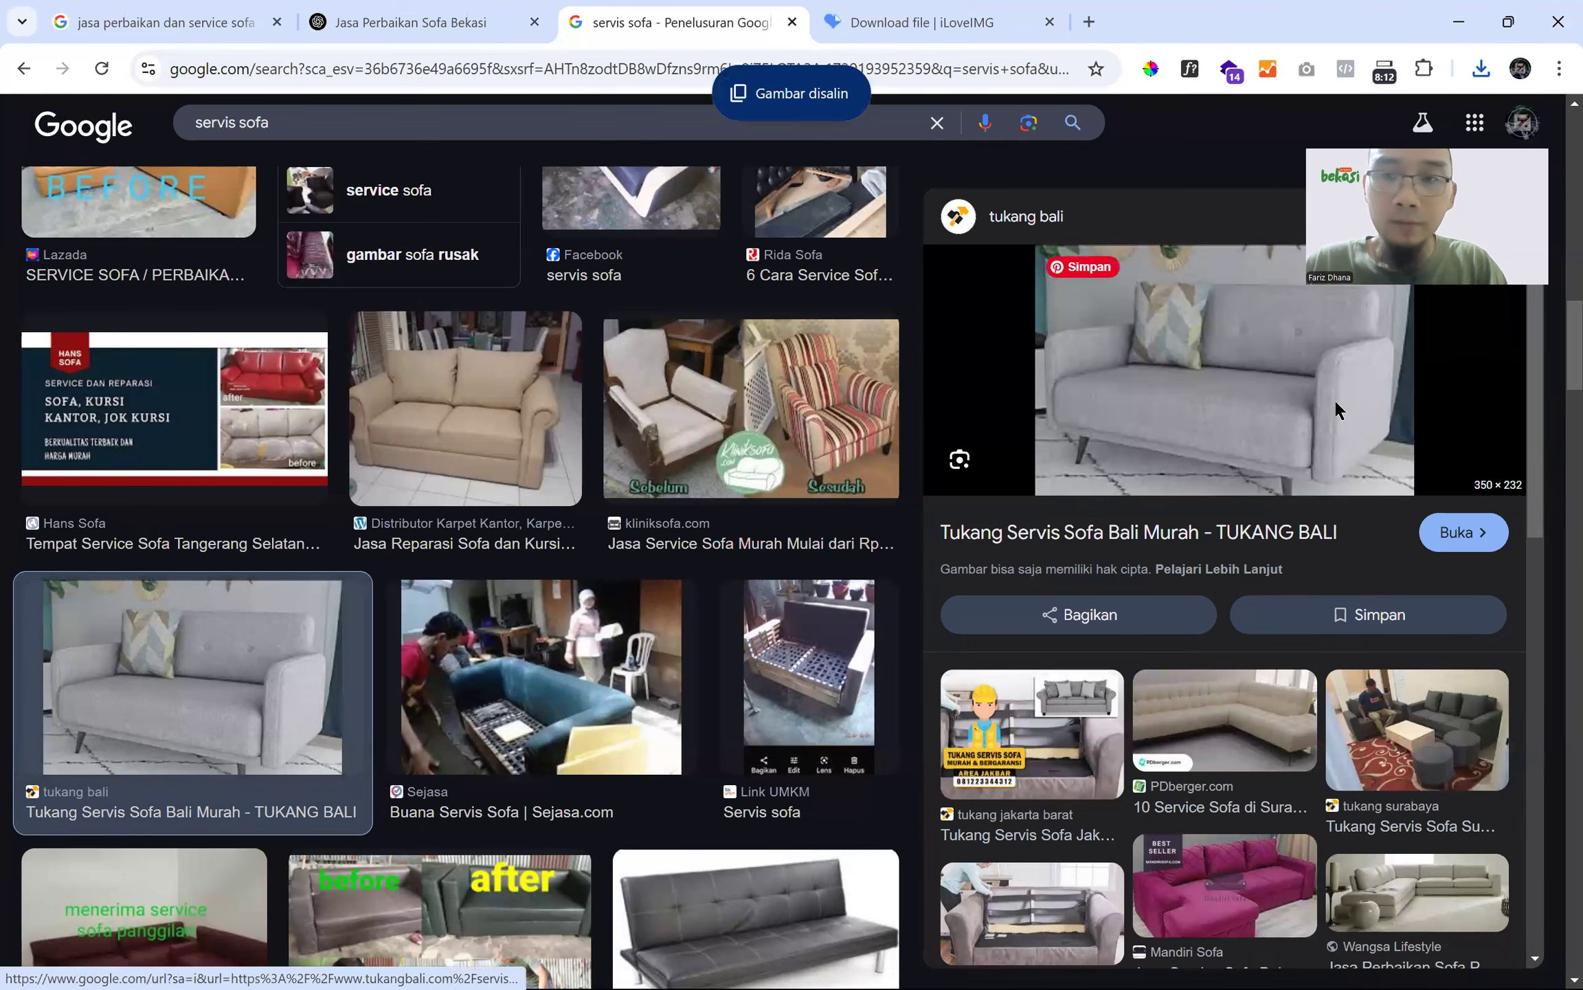
right_click(1333, 397)
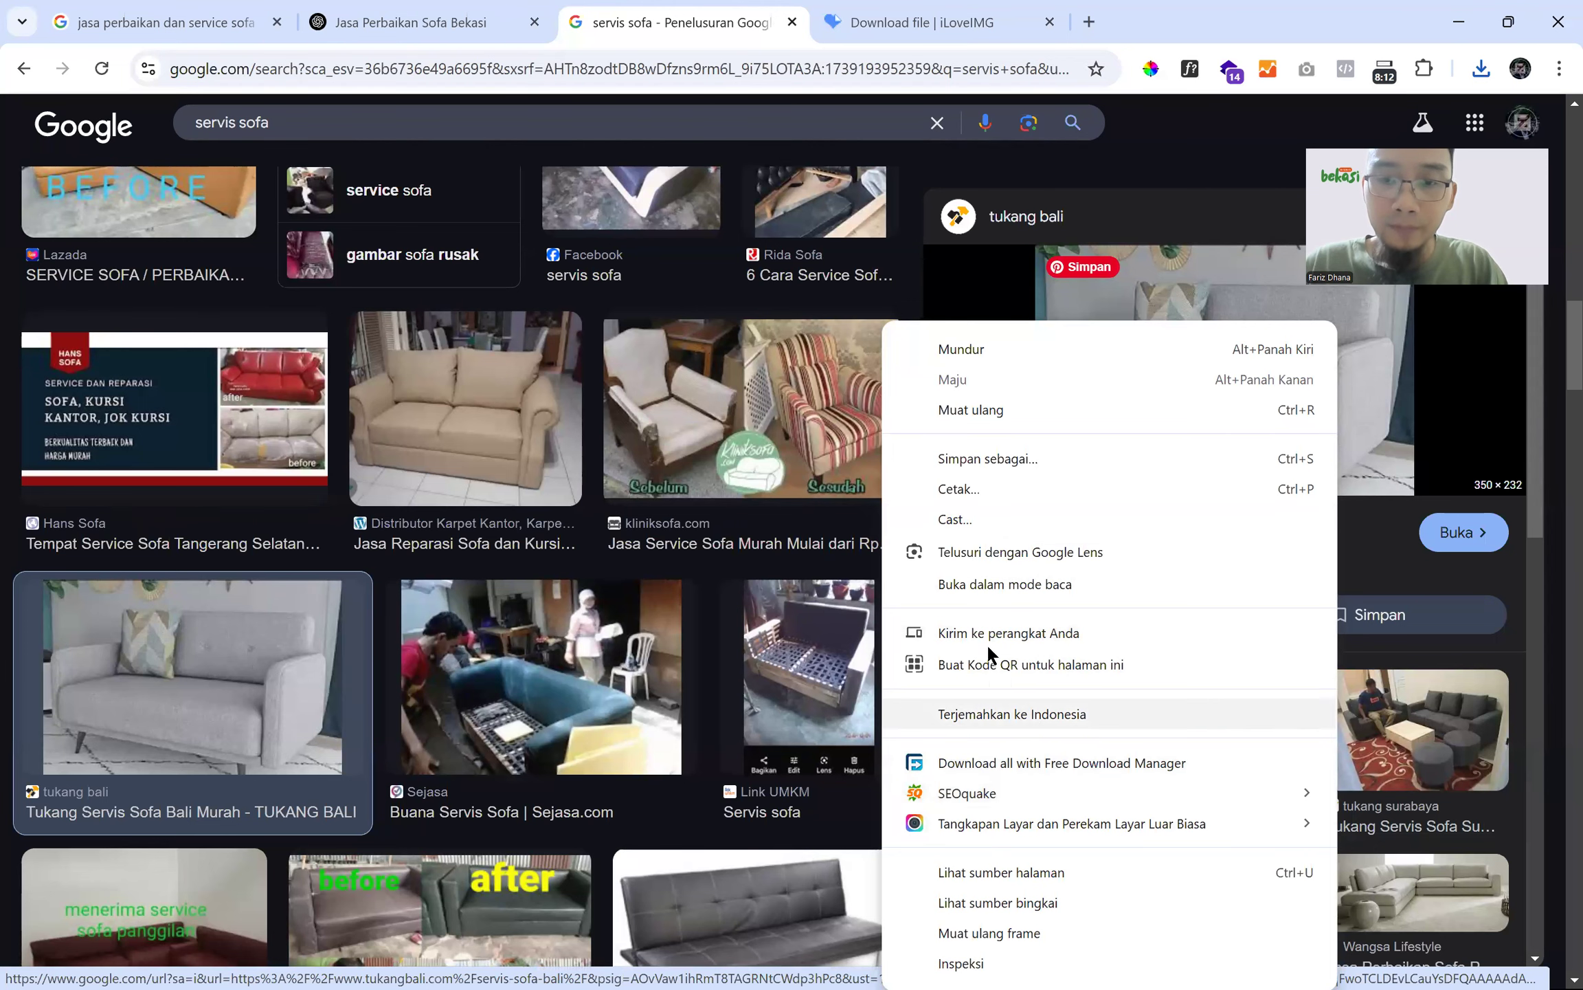
right_click(1368, 384)
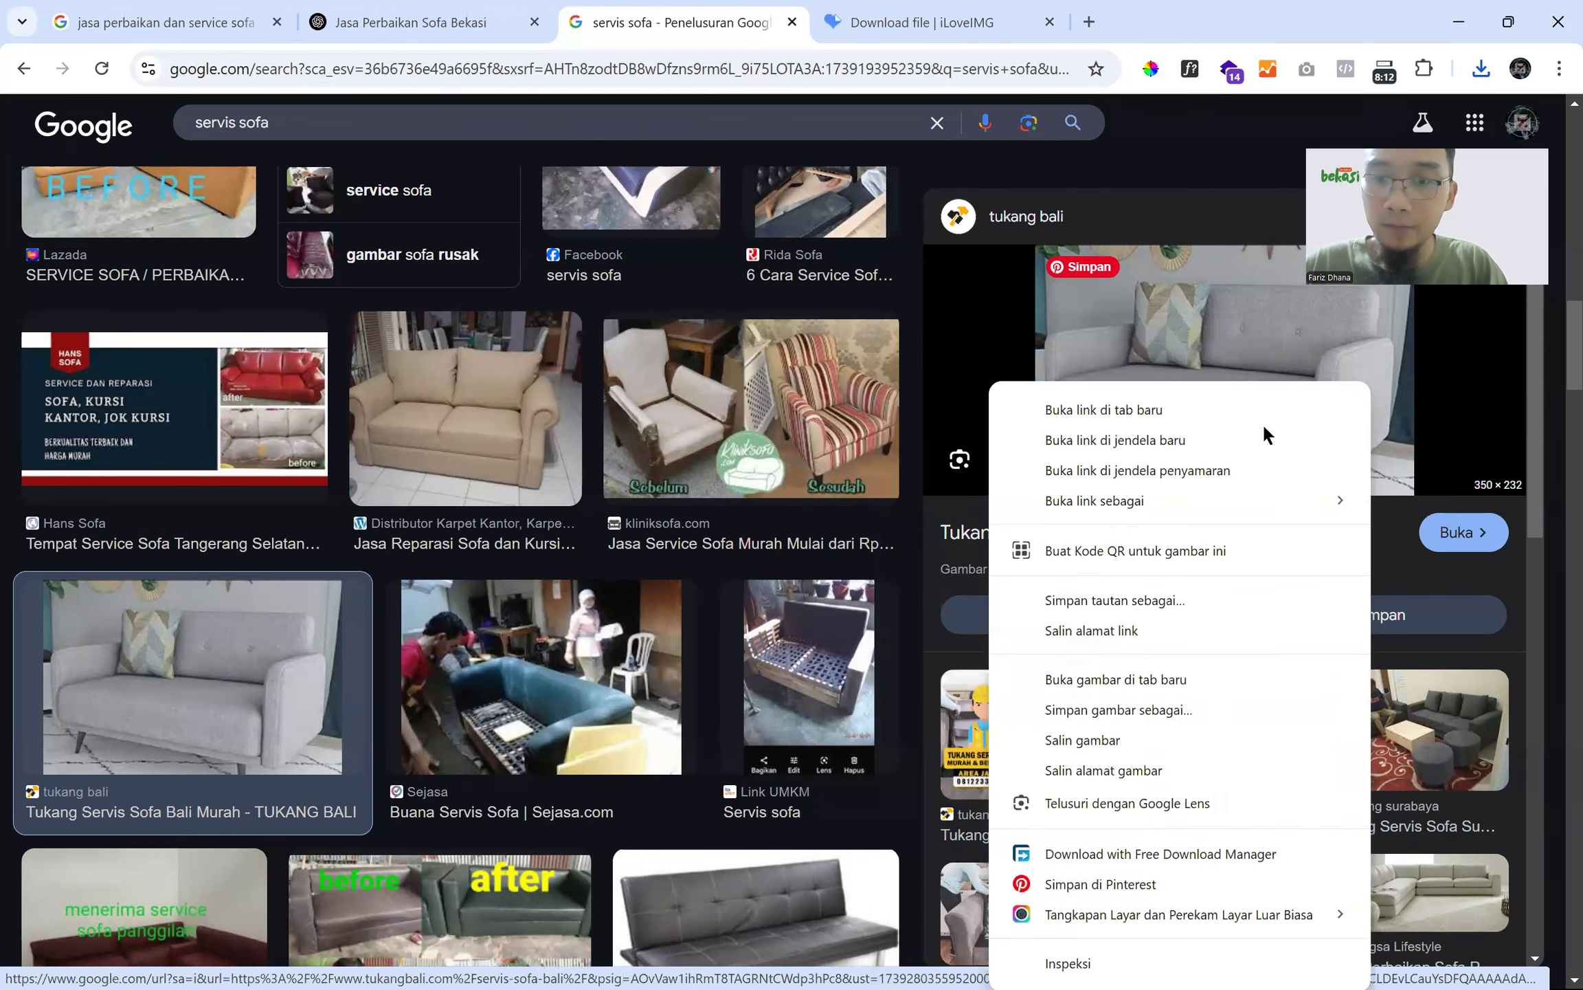
click(1142, 714)
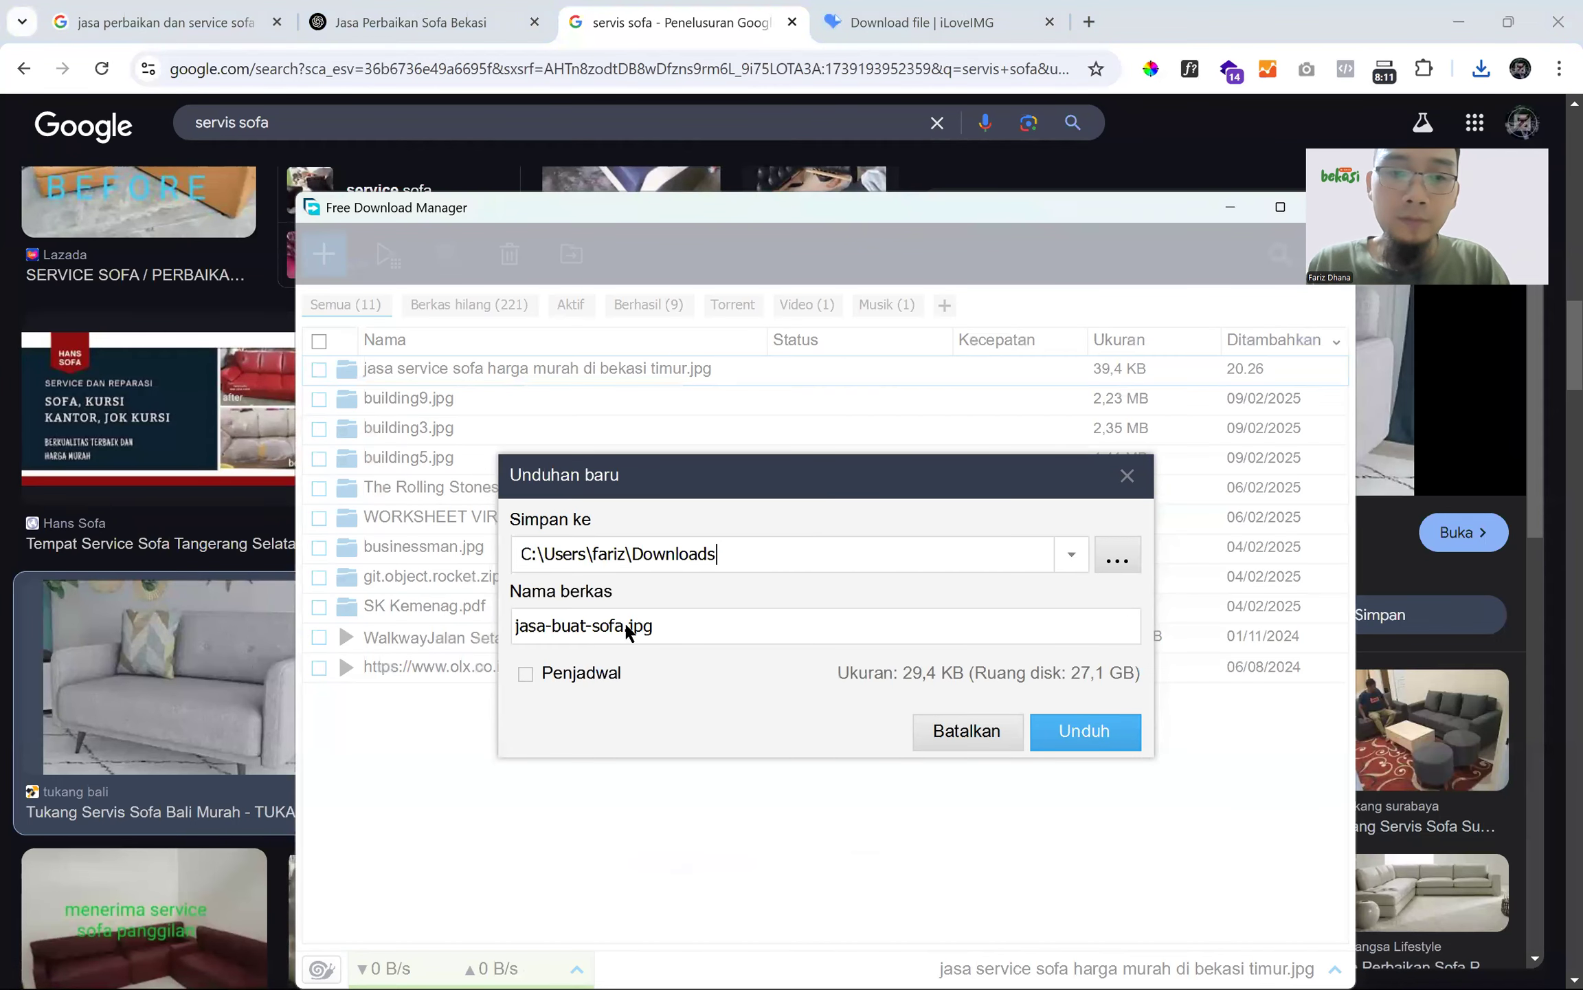
text(jasa)
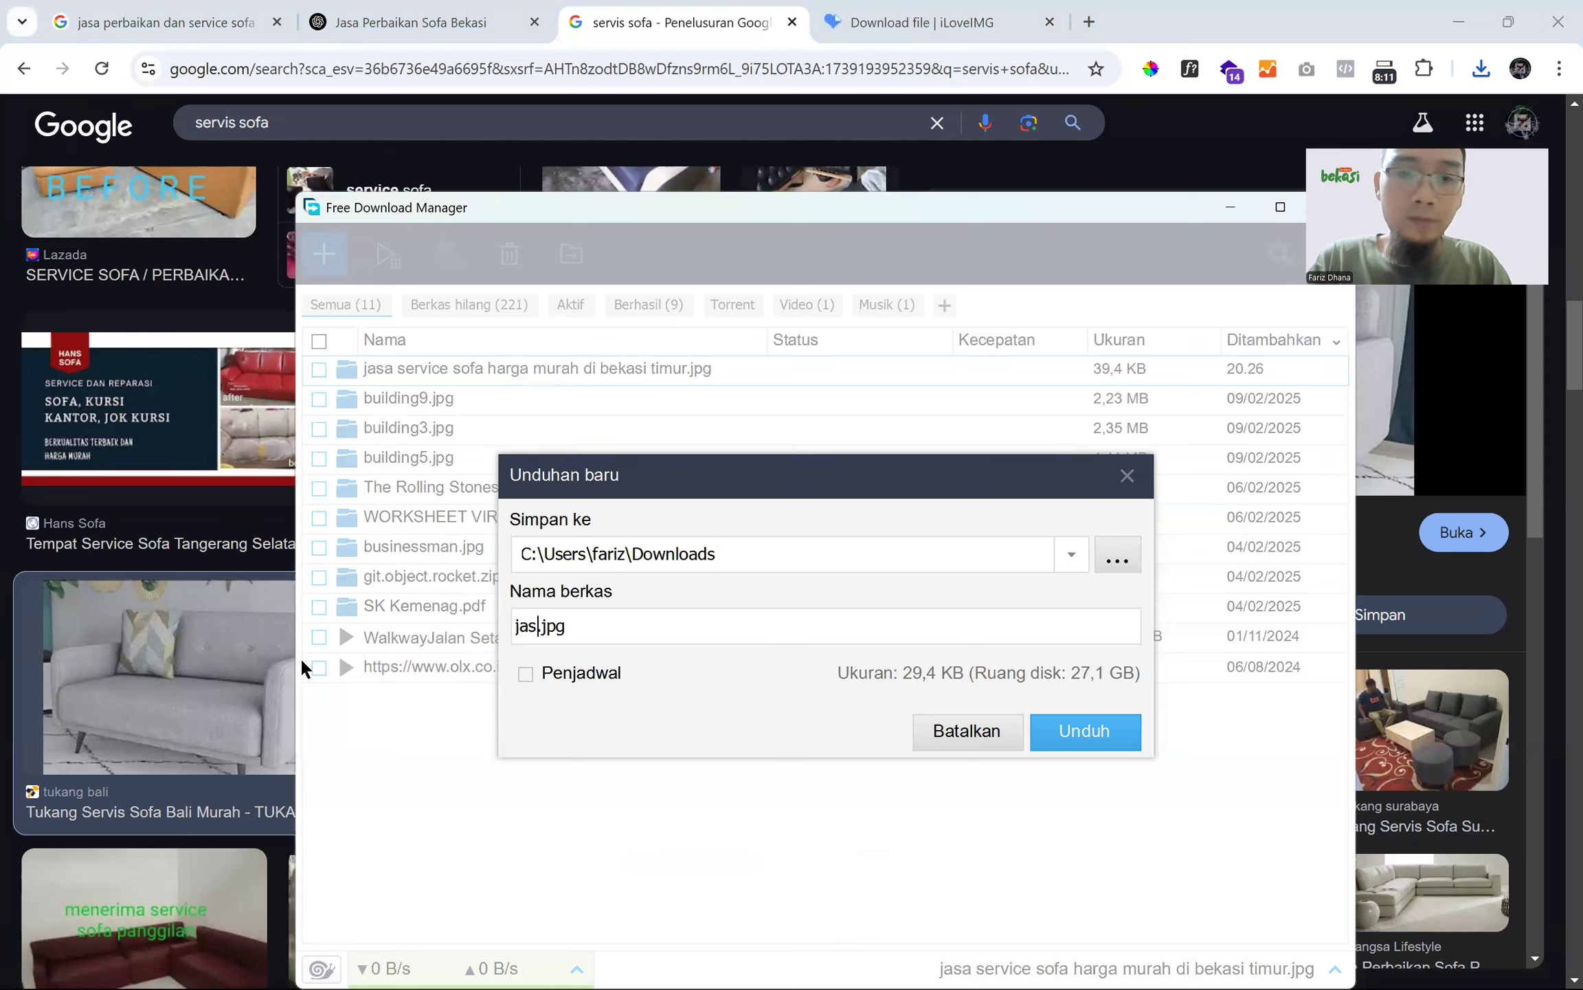
text(-perbaikan sofa di bekasi timur)
key(Return)
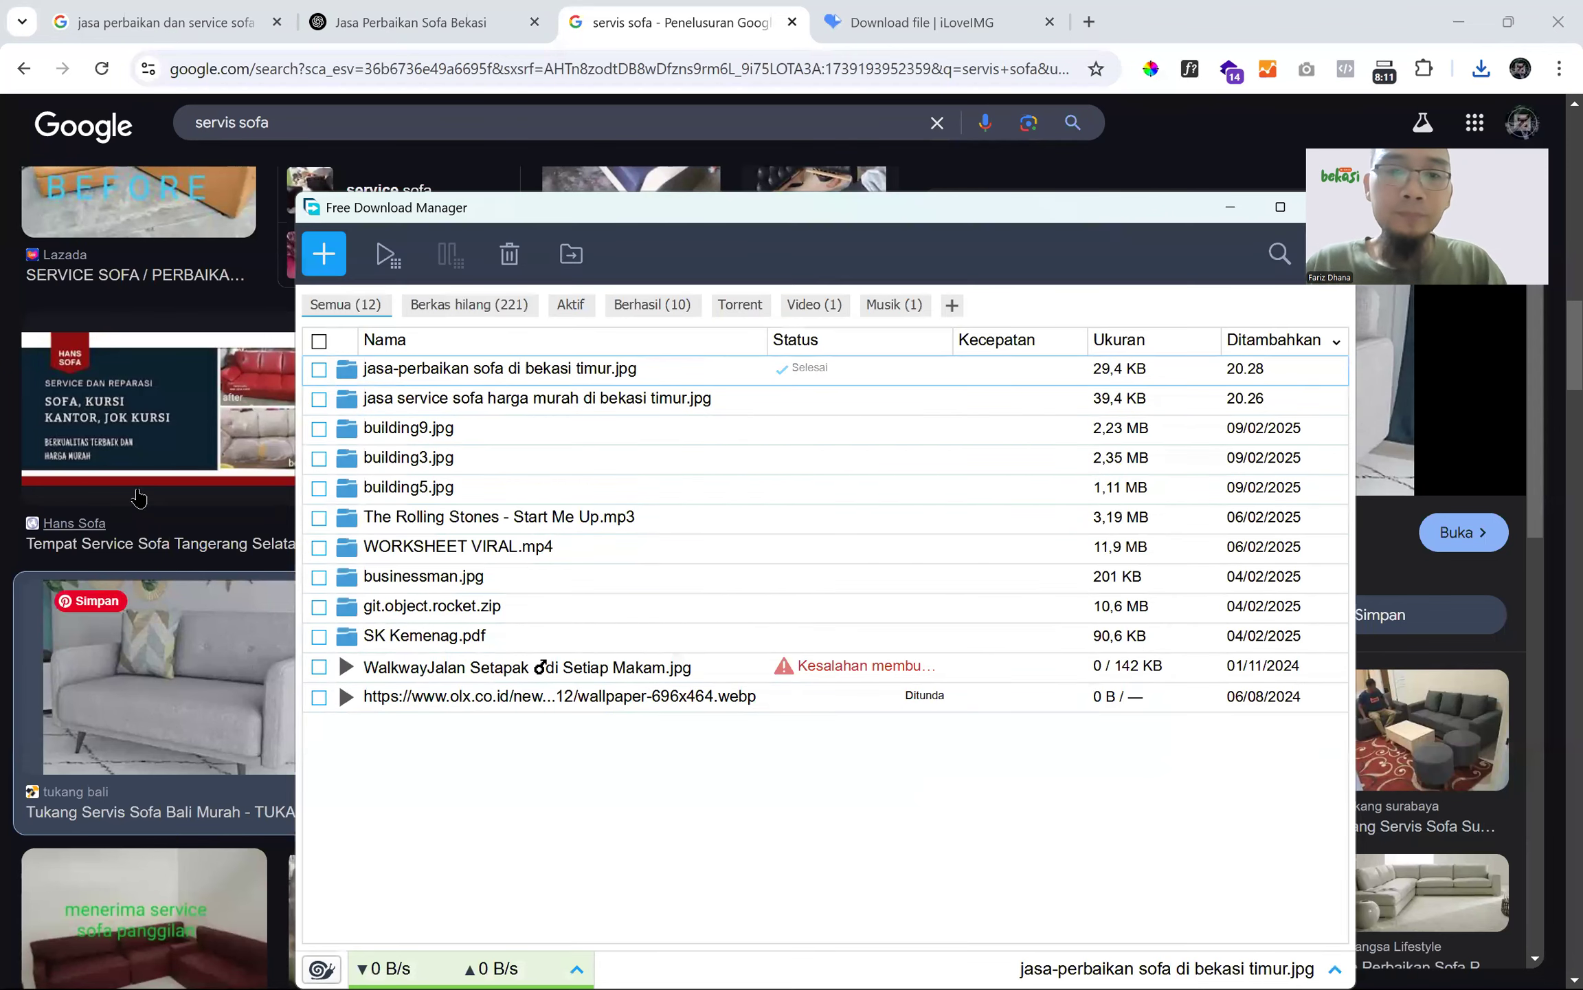
click(1231, 207)
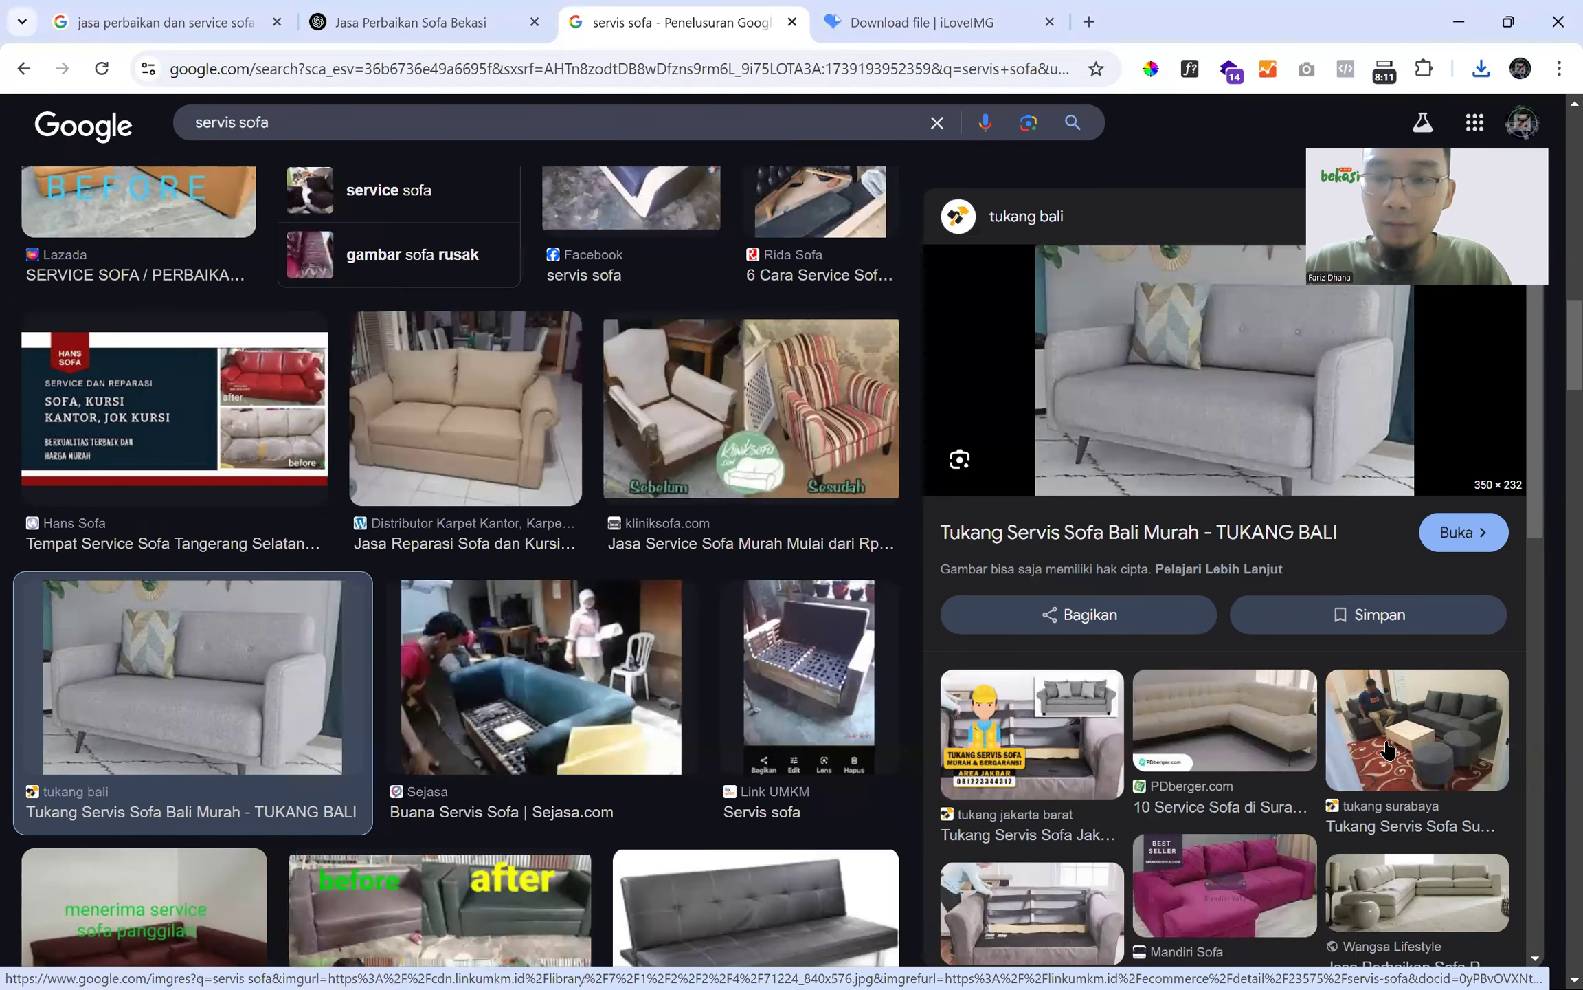
- Preview the living-room sofa photo and download it as 'jasa servis sofa di bekasi timur.jpg'
click(1358, 682)
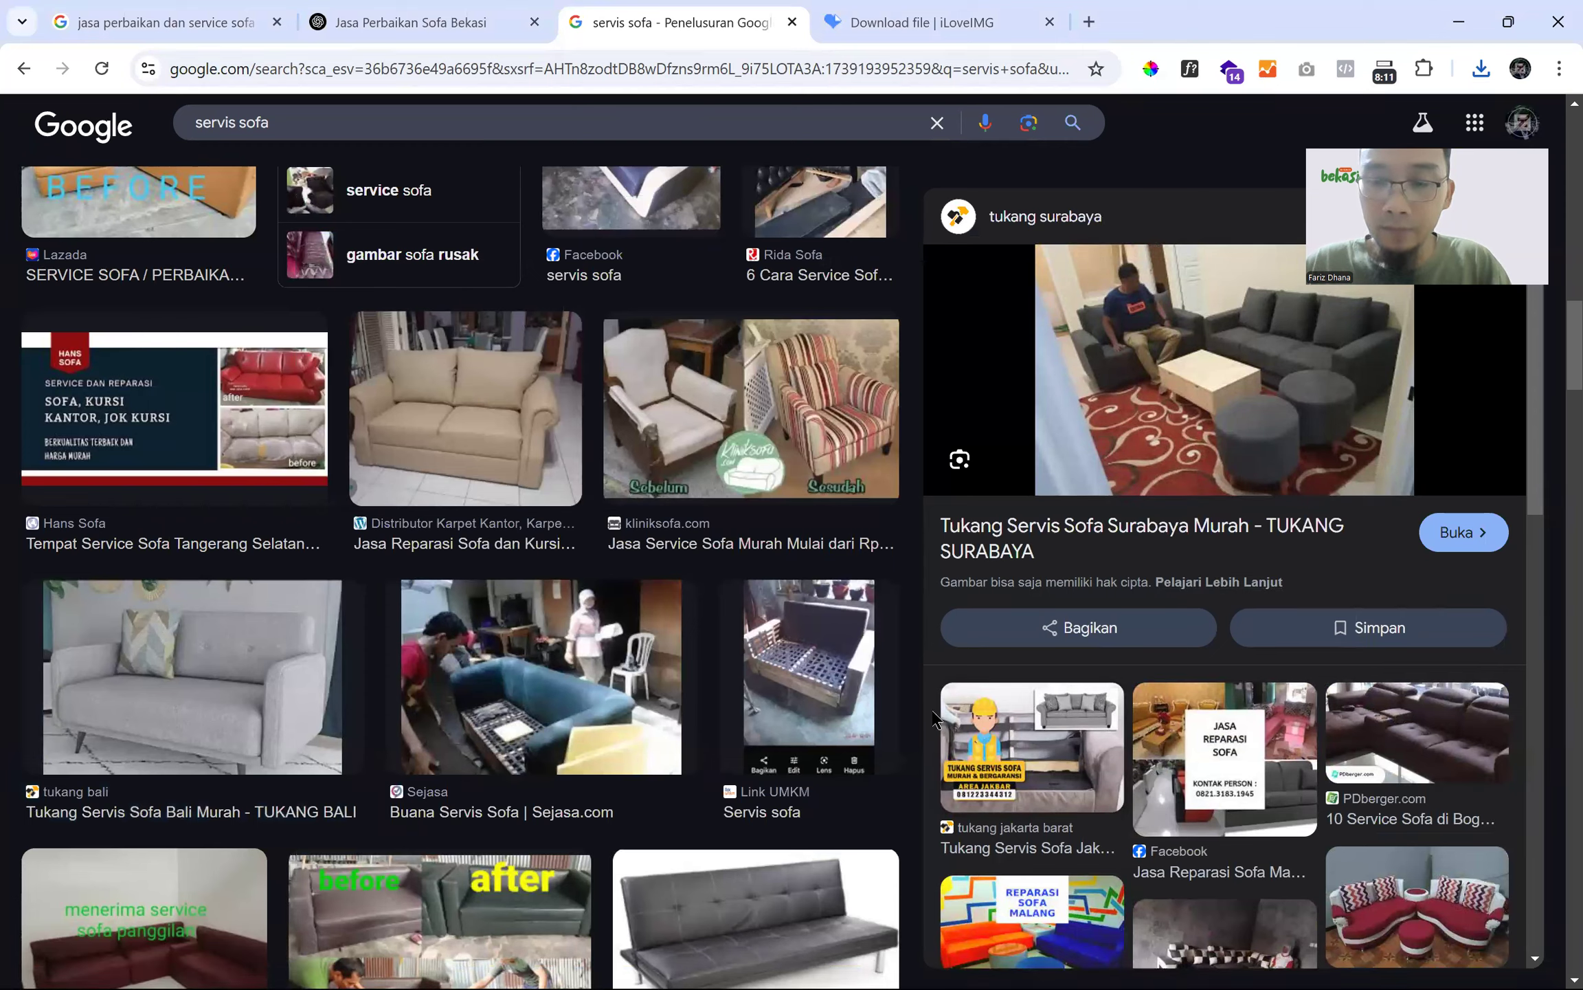
right_click(1165, 364)
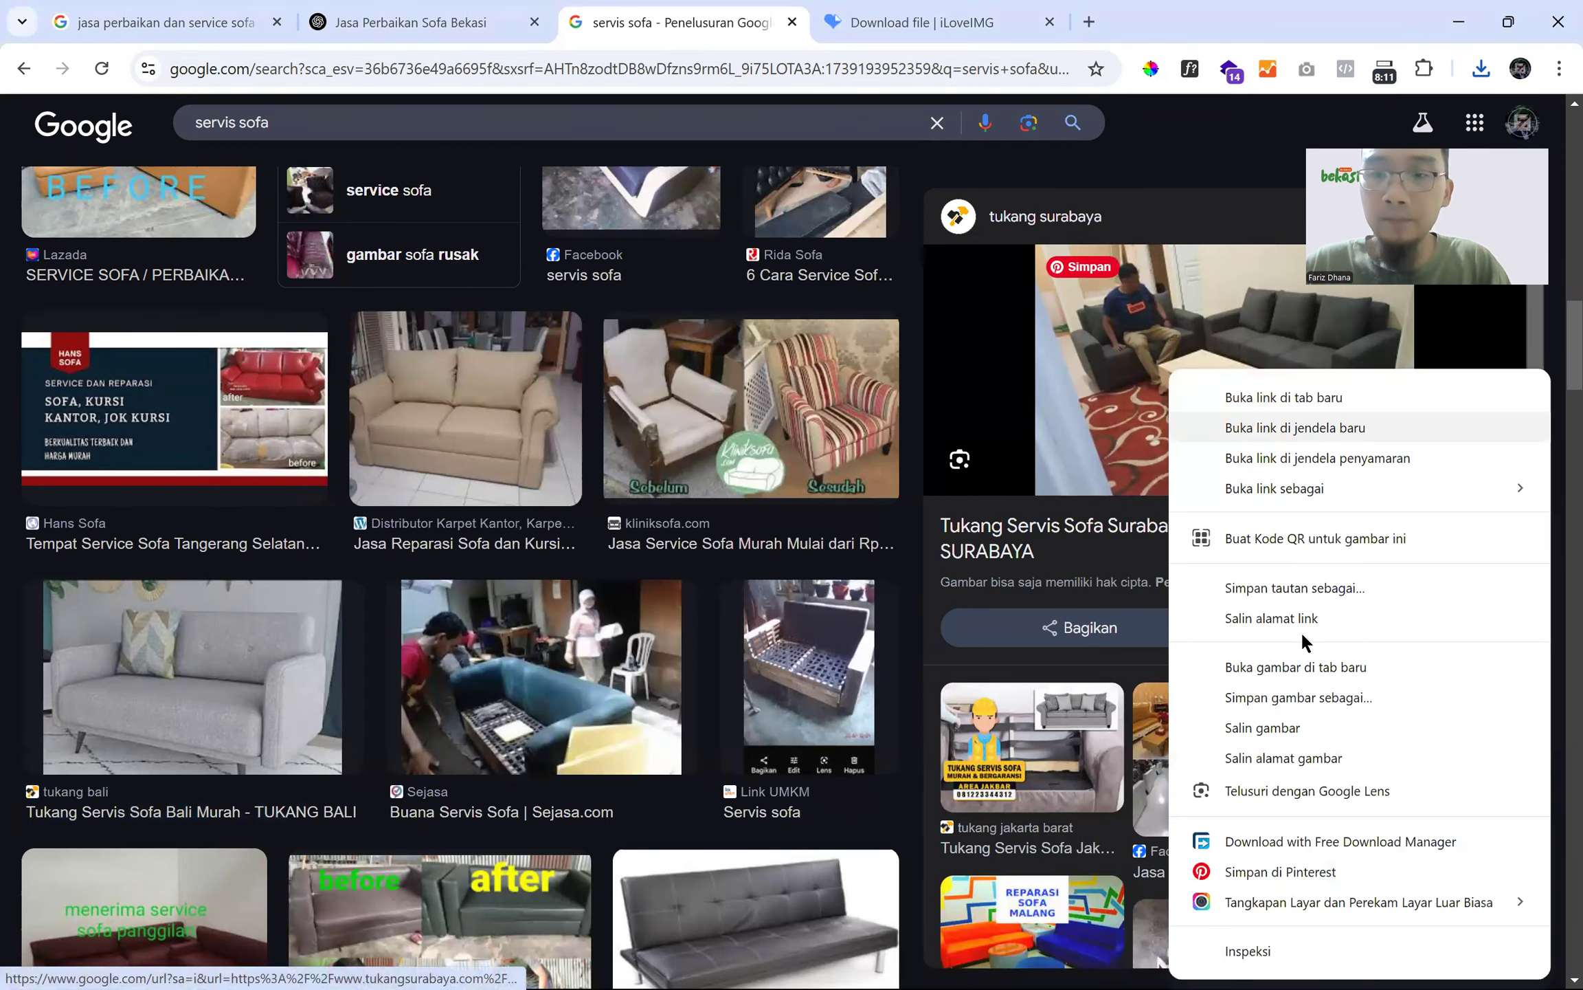
click(1299, 697)
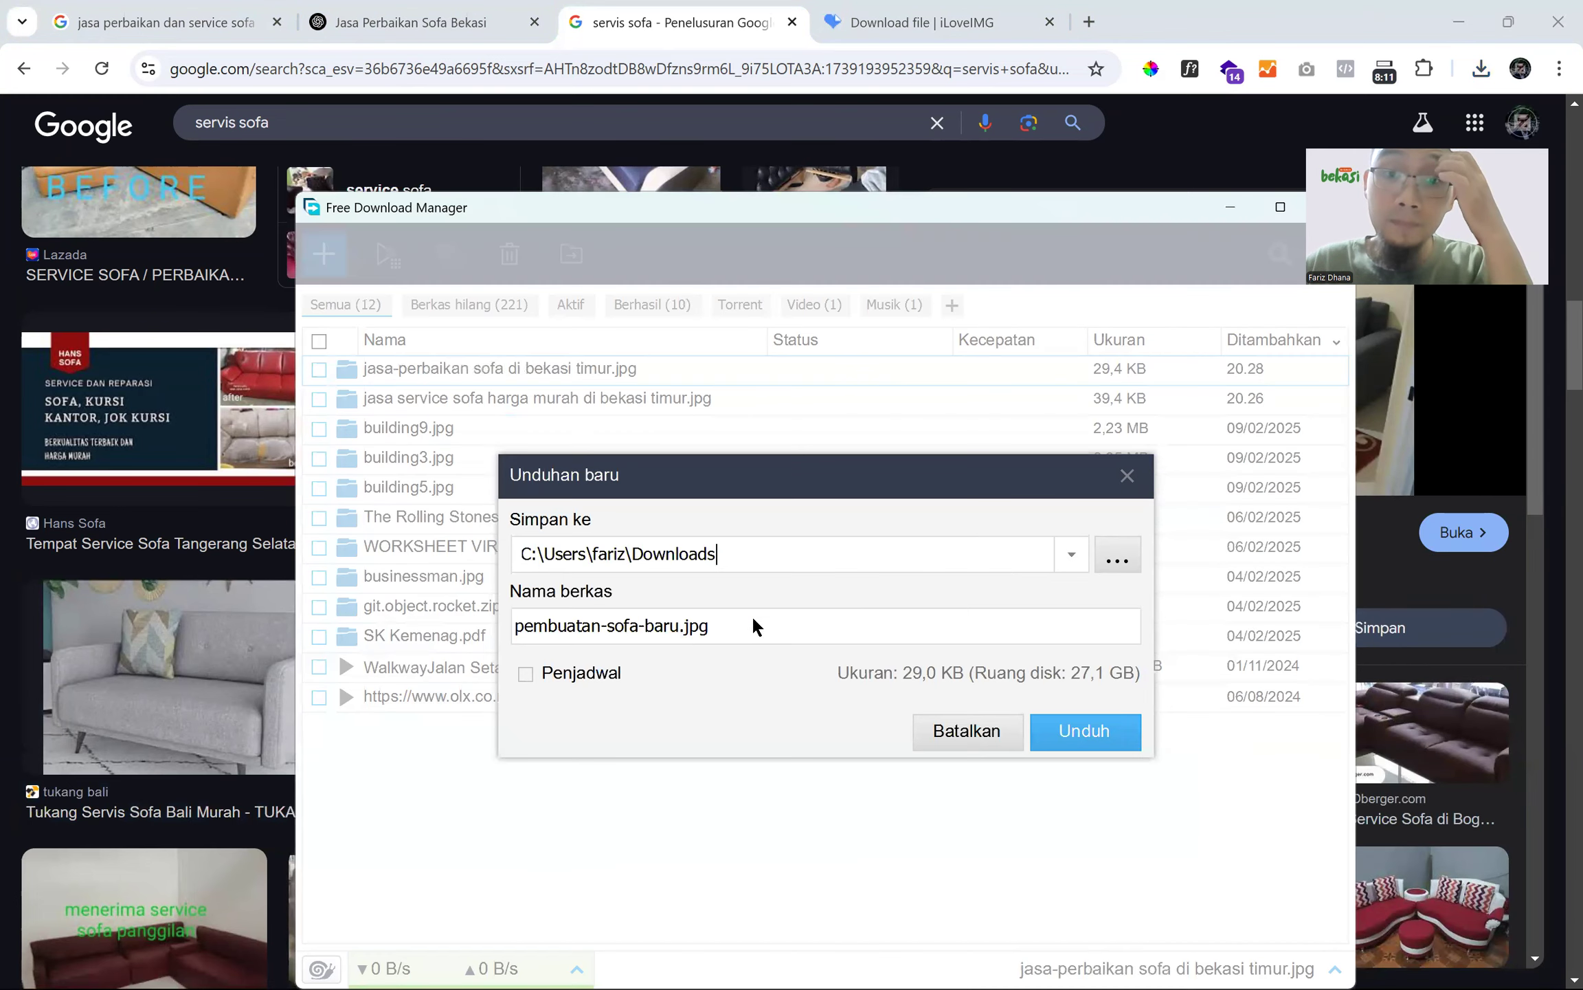
drag(679, 627, 147, 629)
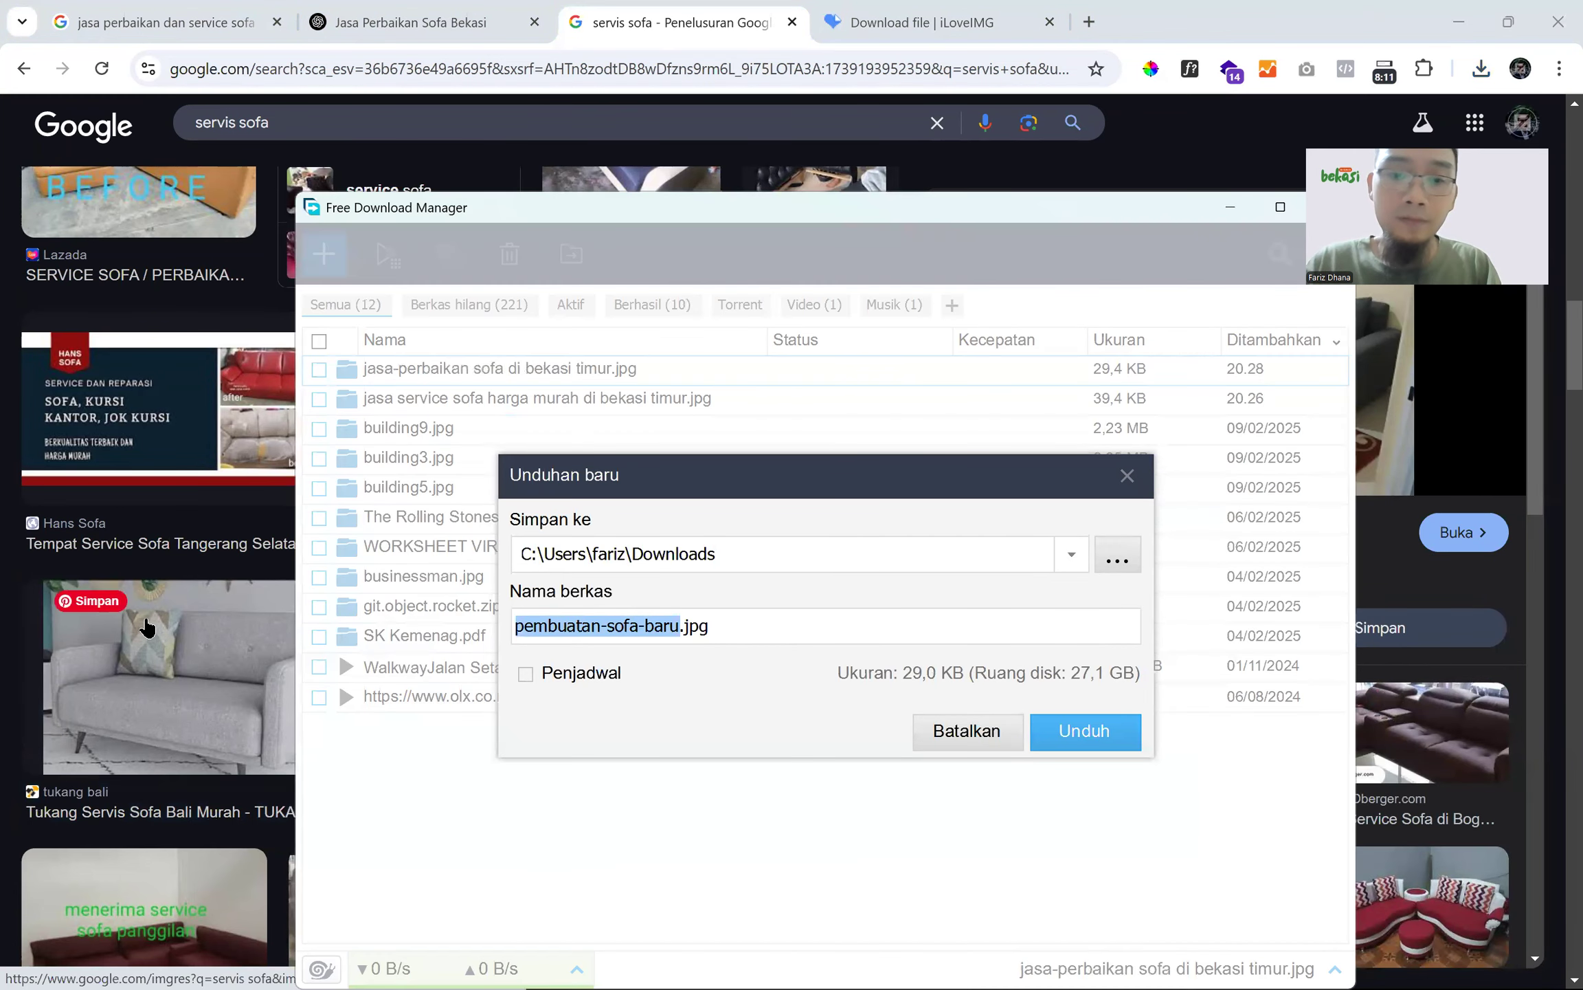
text(jasa servi)
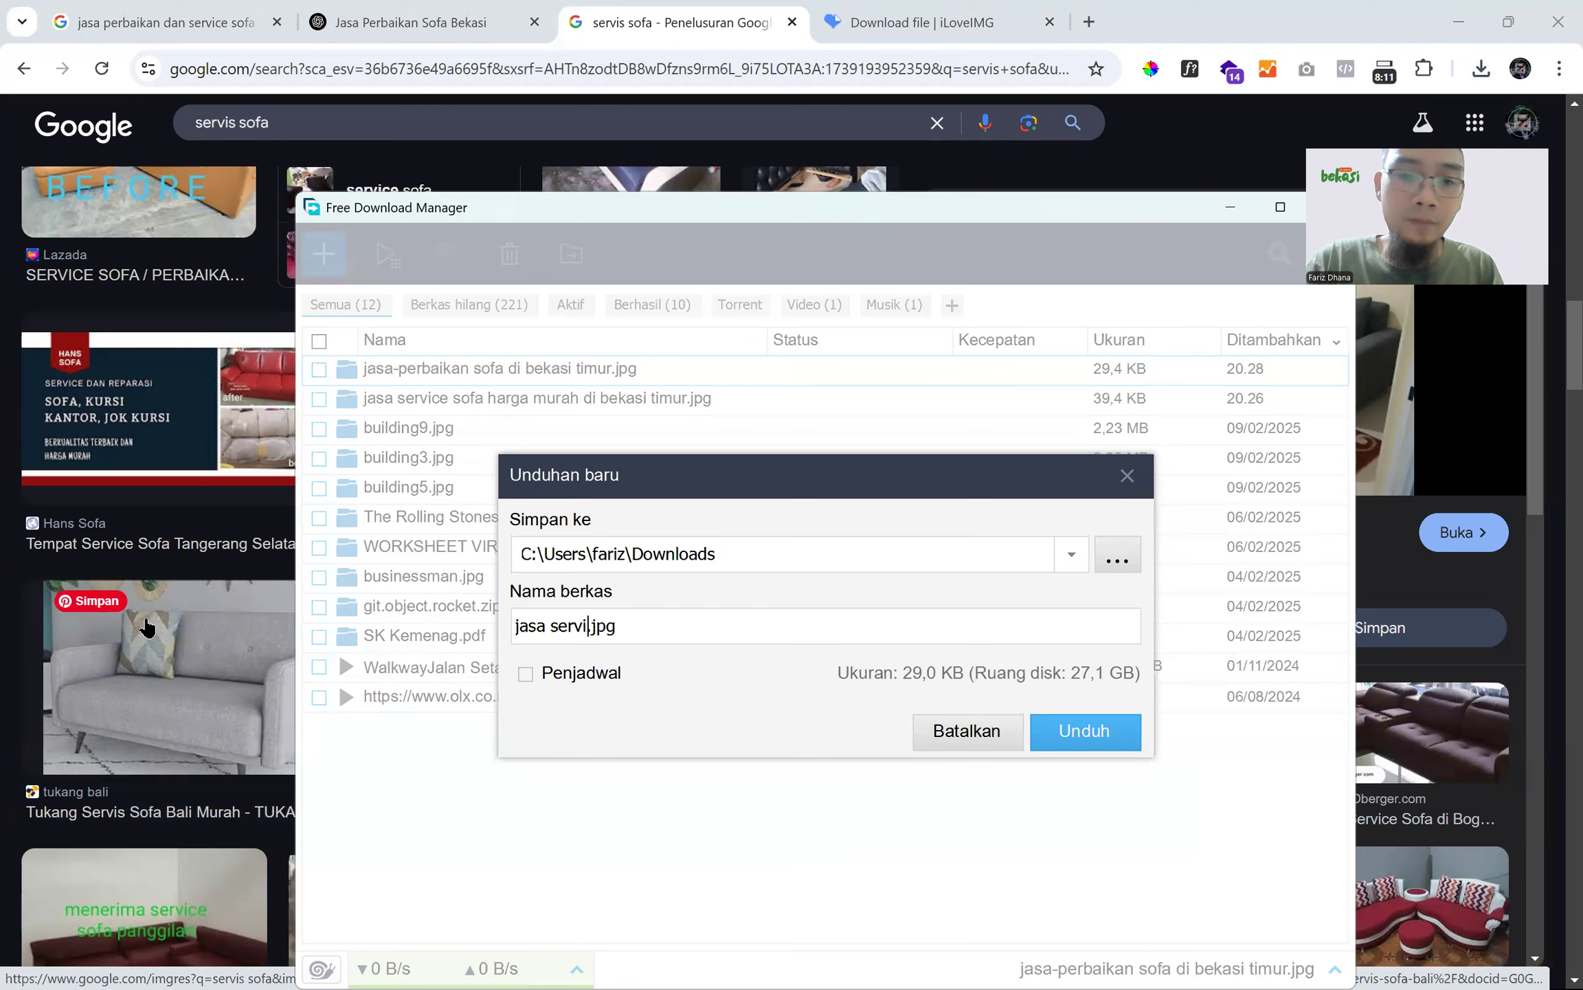
text(s sofa di bekasi timur)
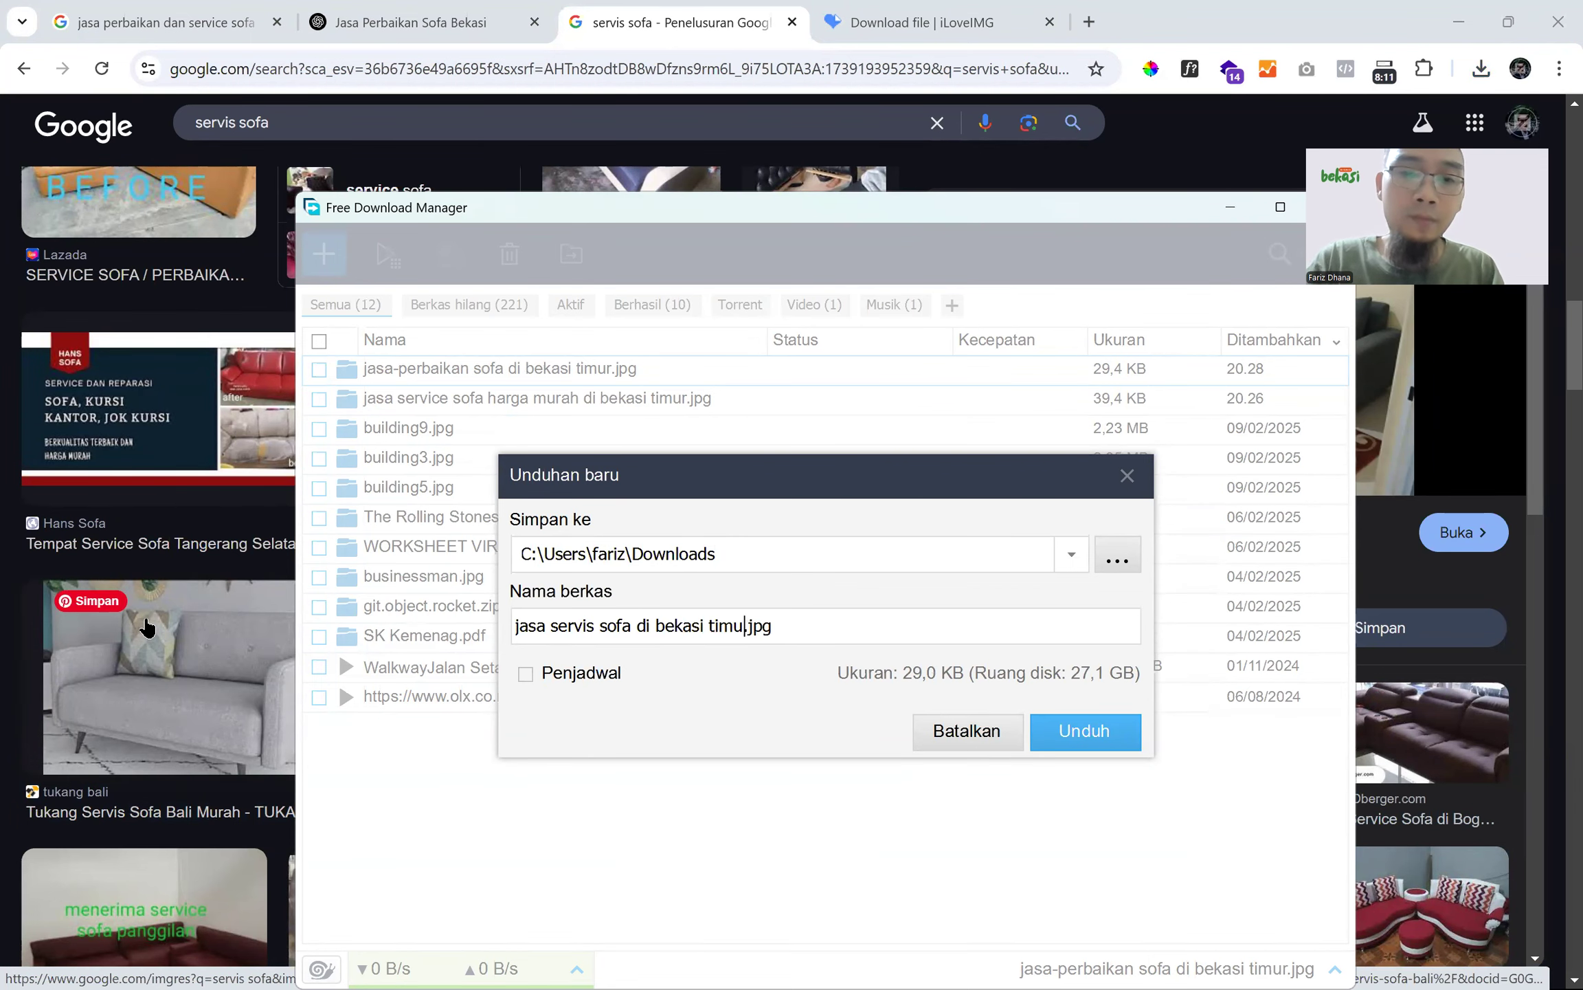
key(Return)
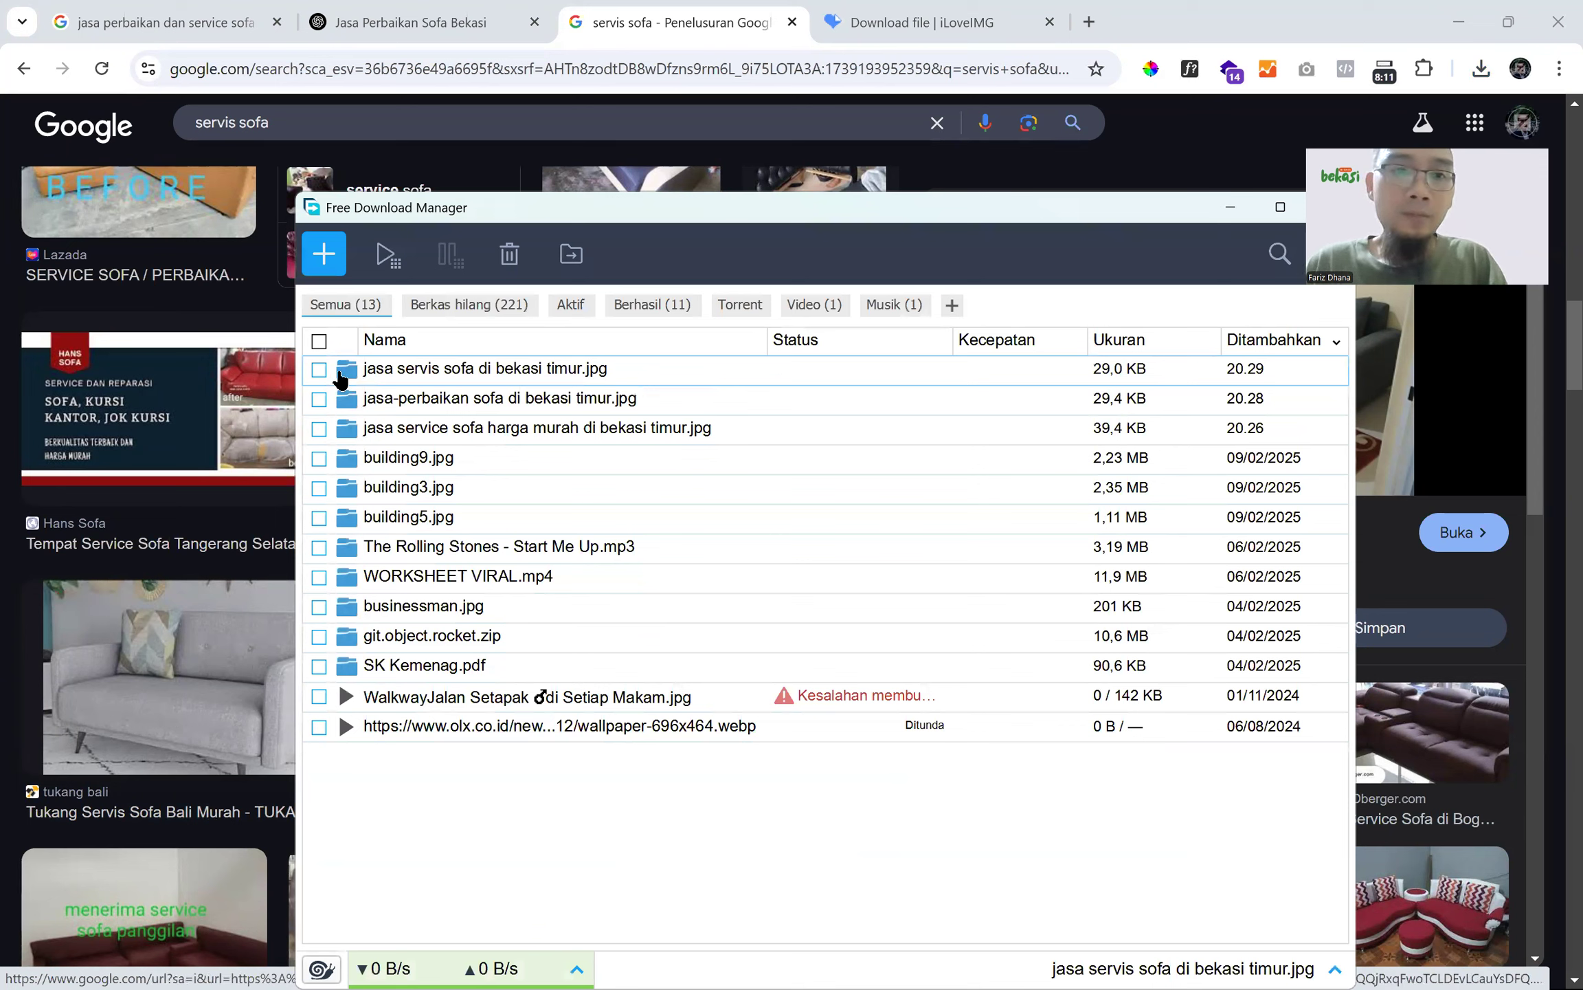
key(alt+Tab)
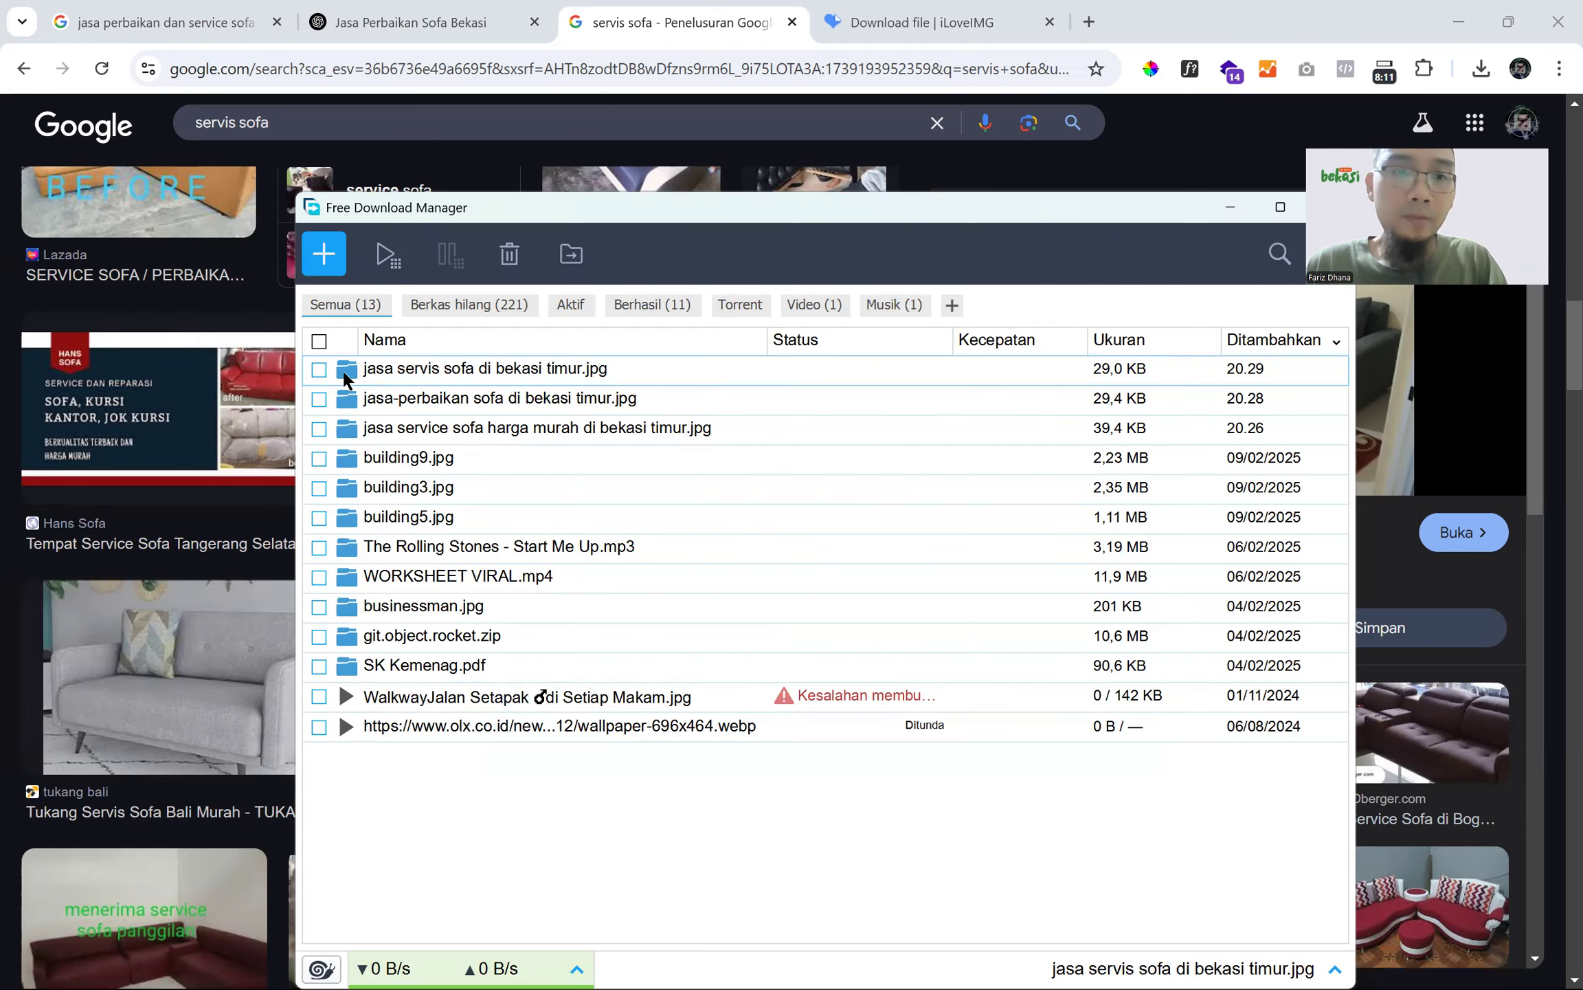
- View the three sofa photos in Downloads, including the resized 525 x 295 copy
click(343, 371)
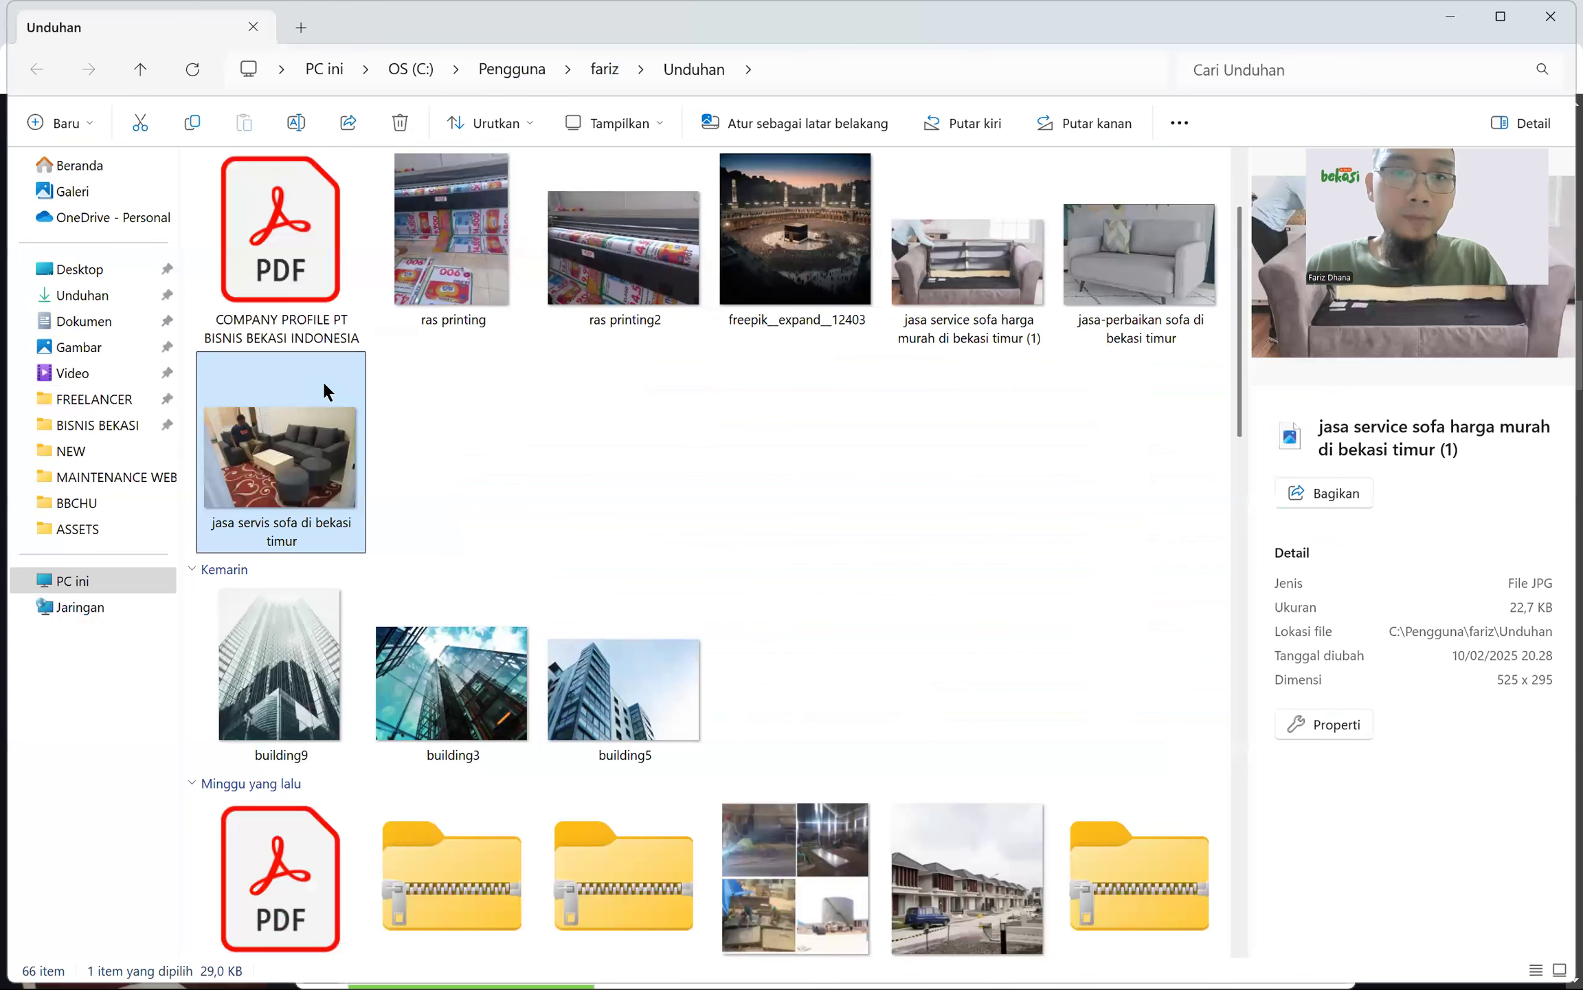
shift+click(227, 455)
key(alt+Tab)
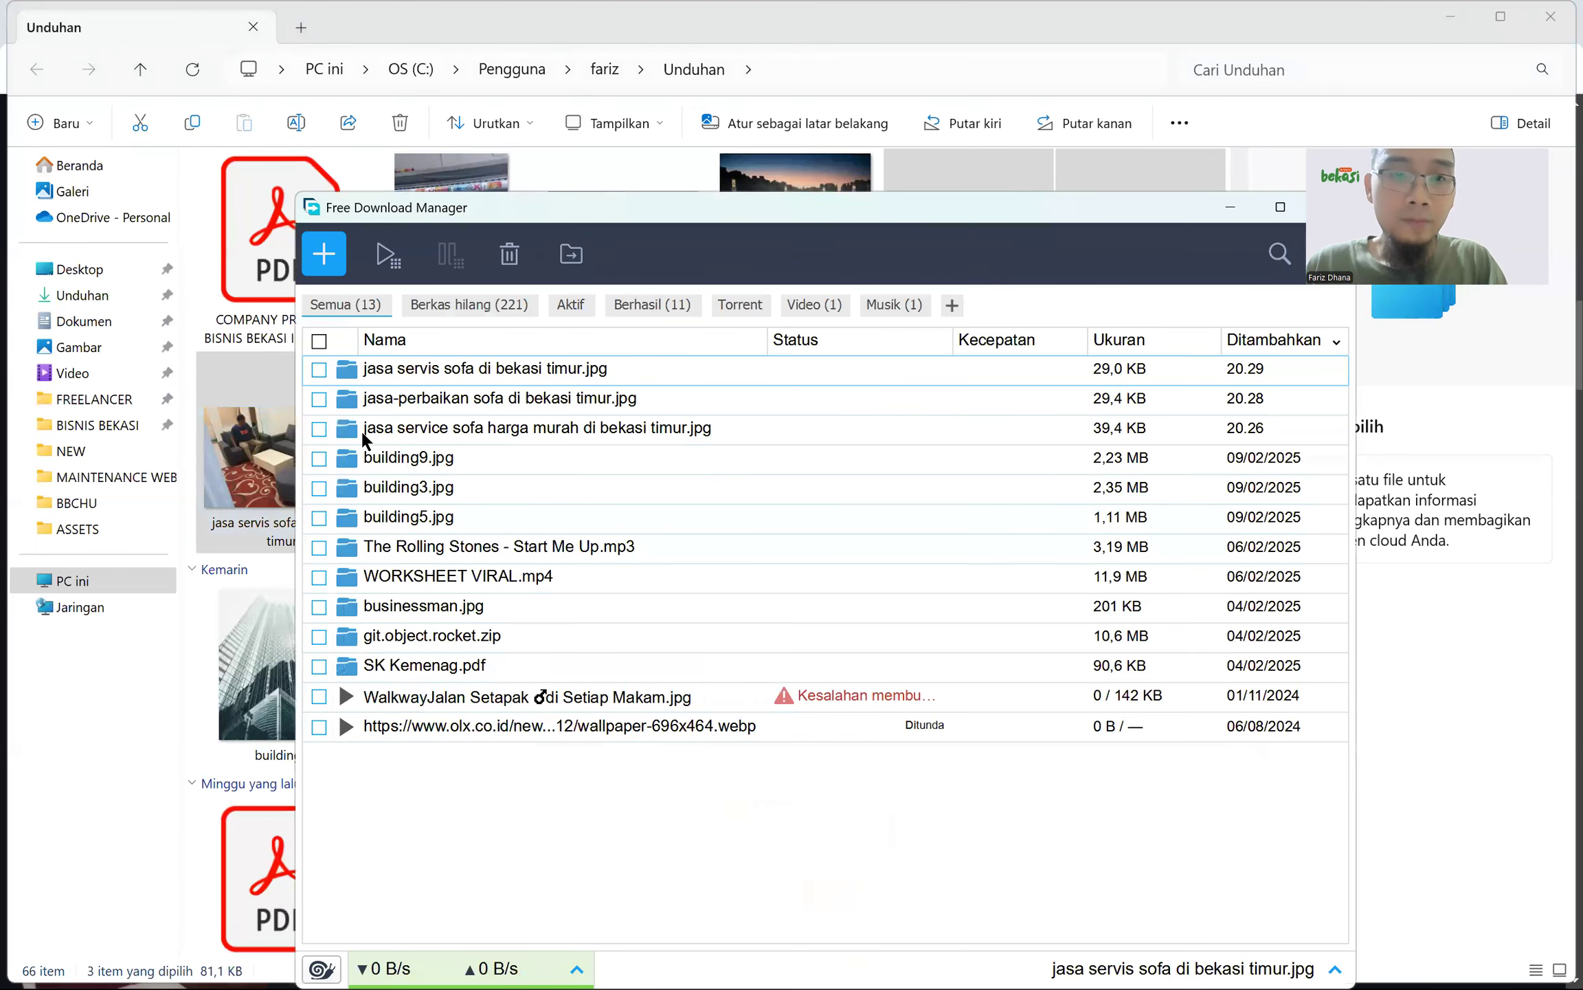
key(alt+Tab)
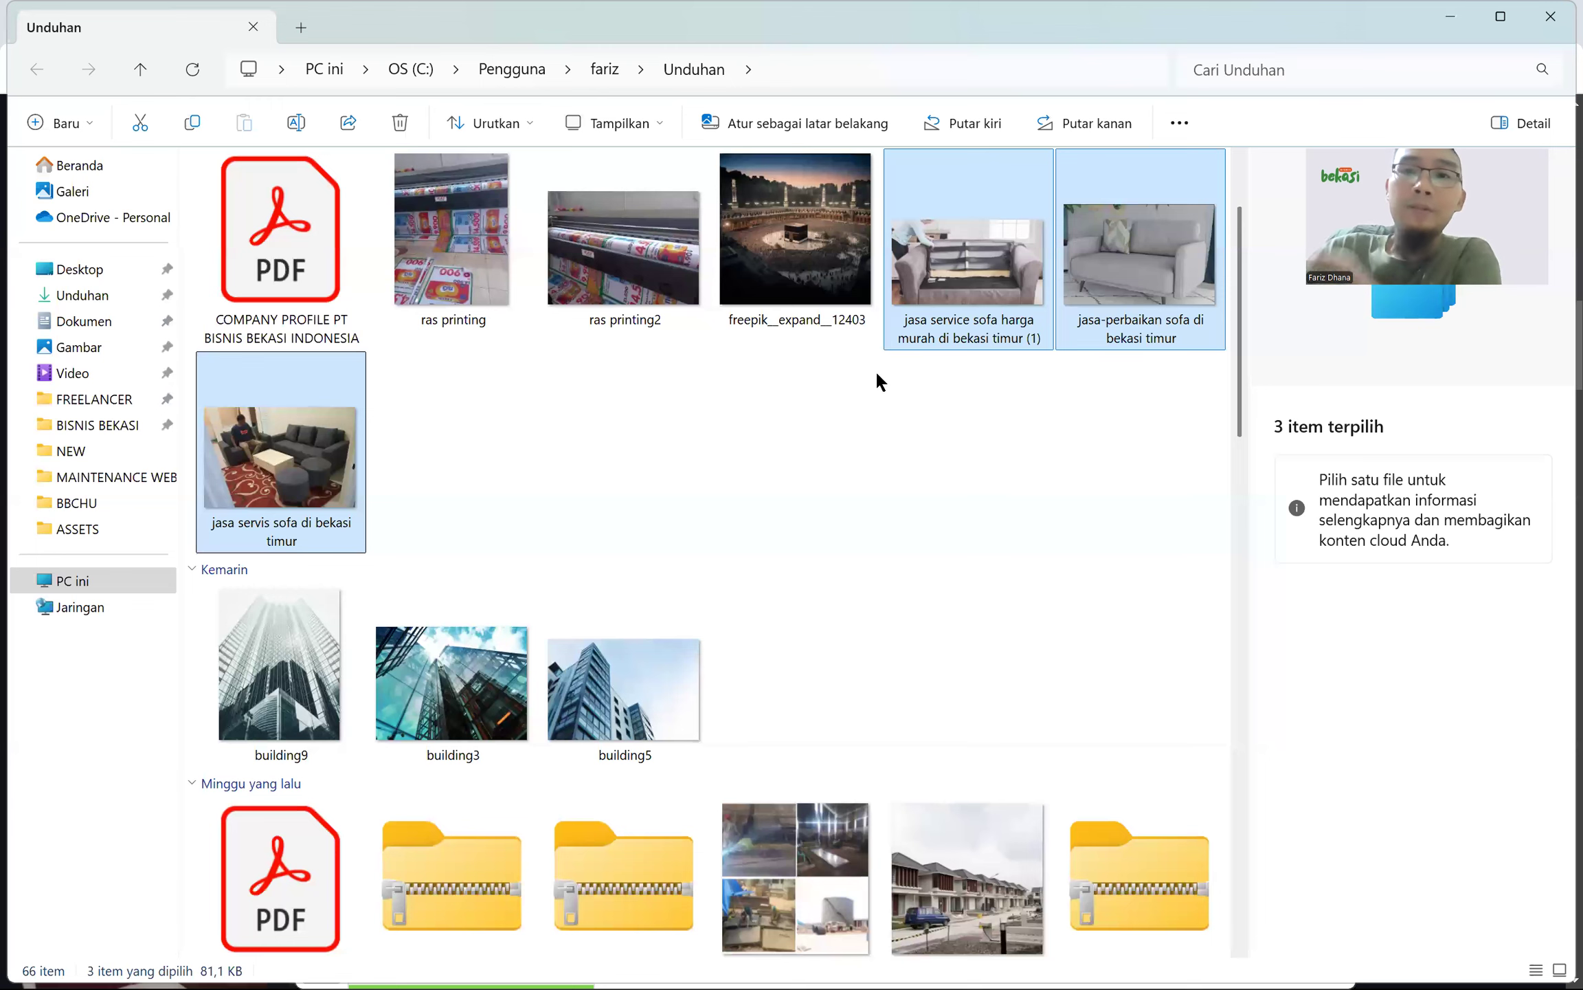
click(877, 374)
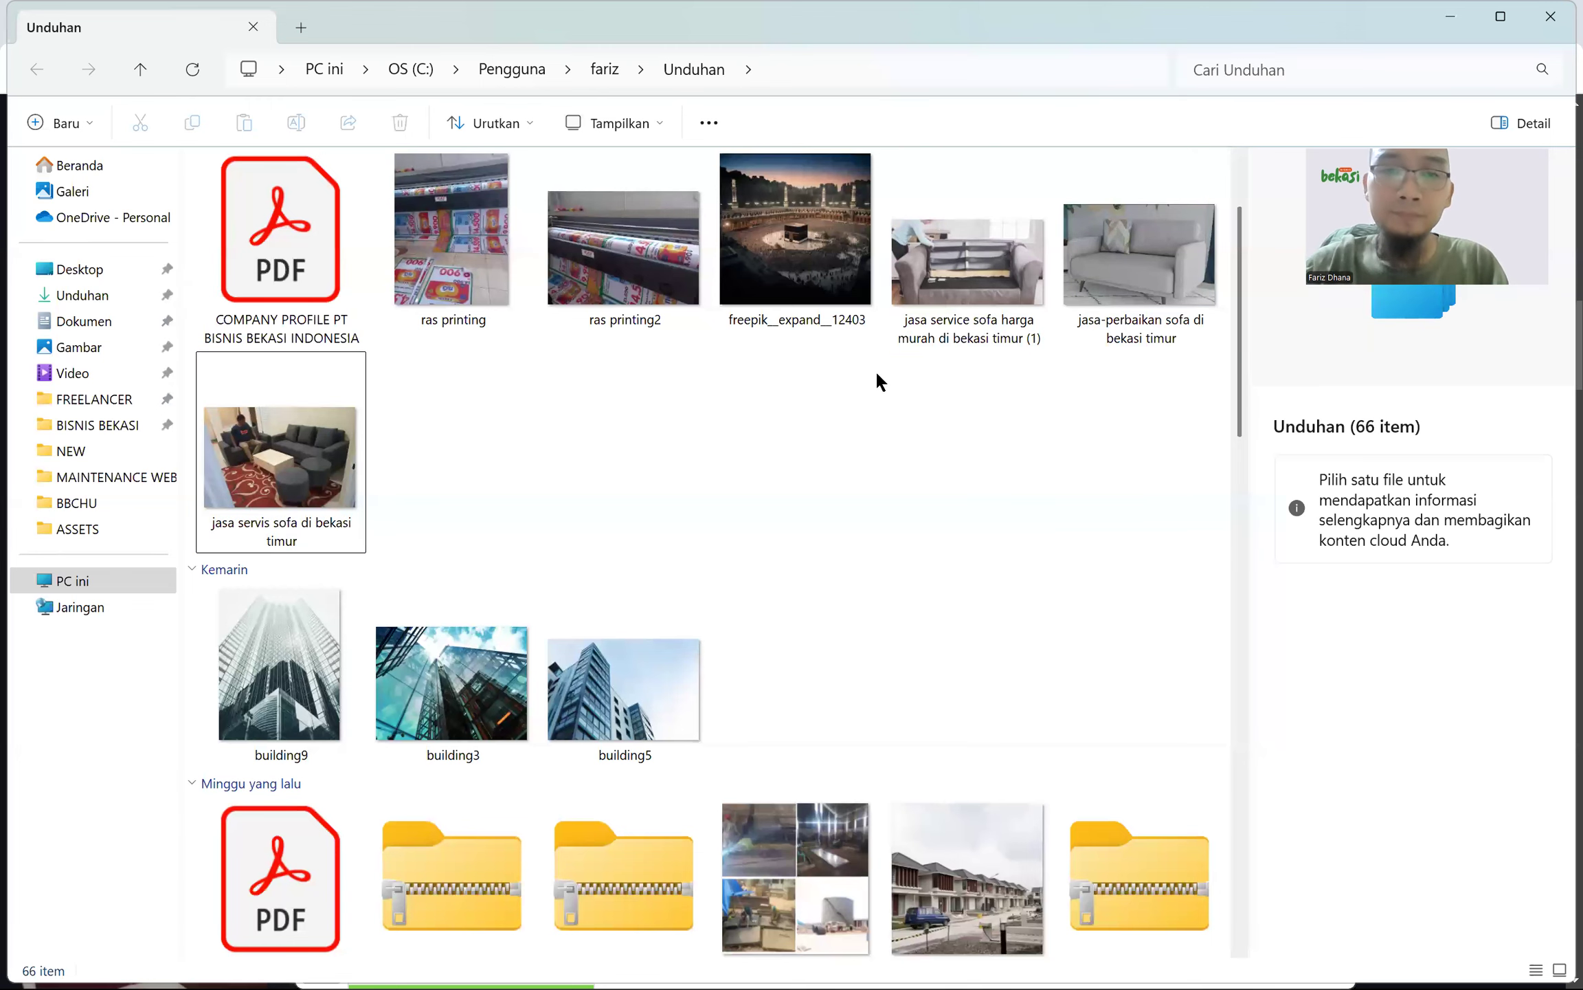
key(alt+Tab)
key(alt+Tab)
key(Tab)
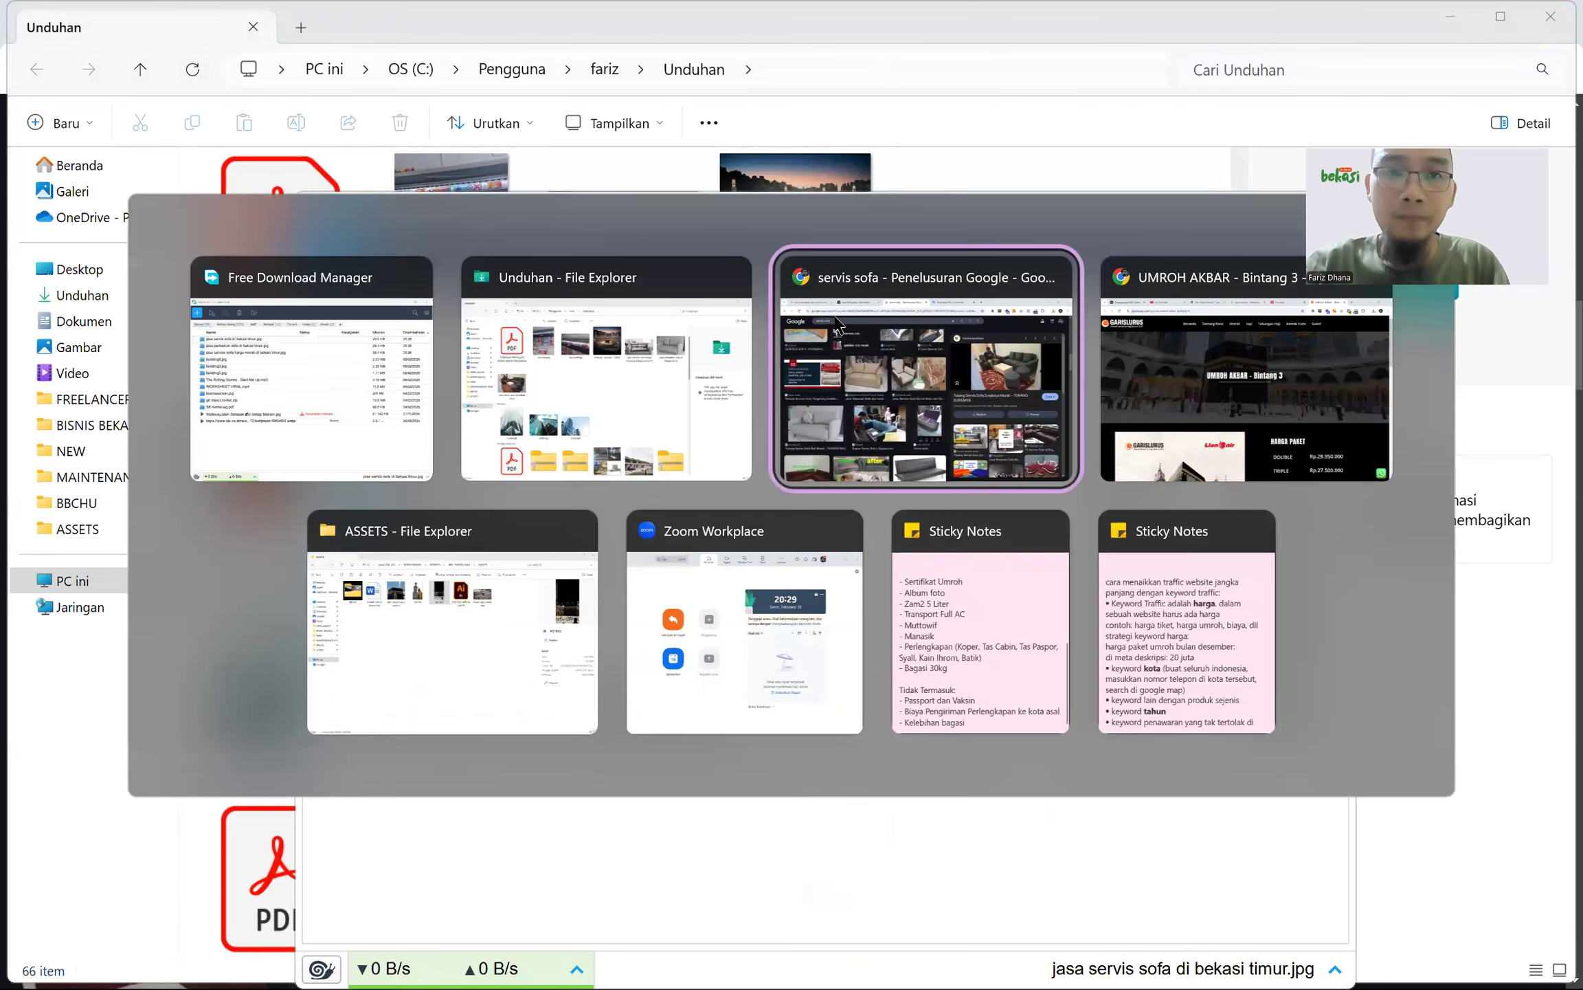
- Log into the farizdhana.biz.id admin panel with the saved credentials, landing on the Master Data Menu page
click(734, 67)
text(fari)
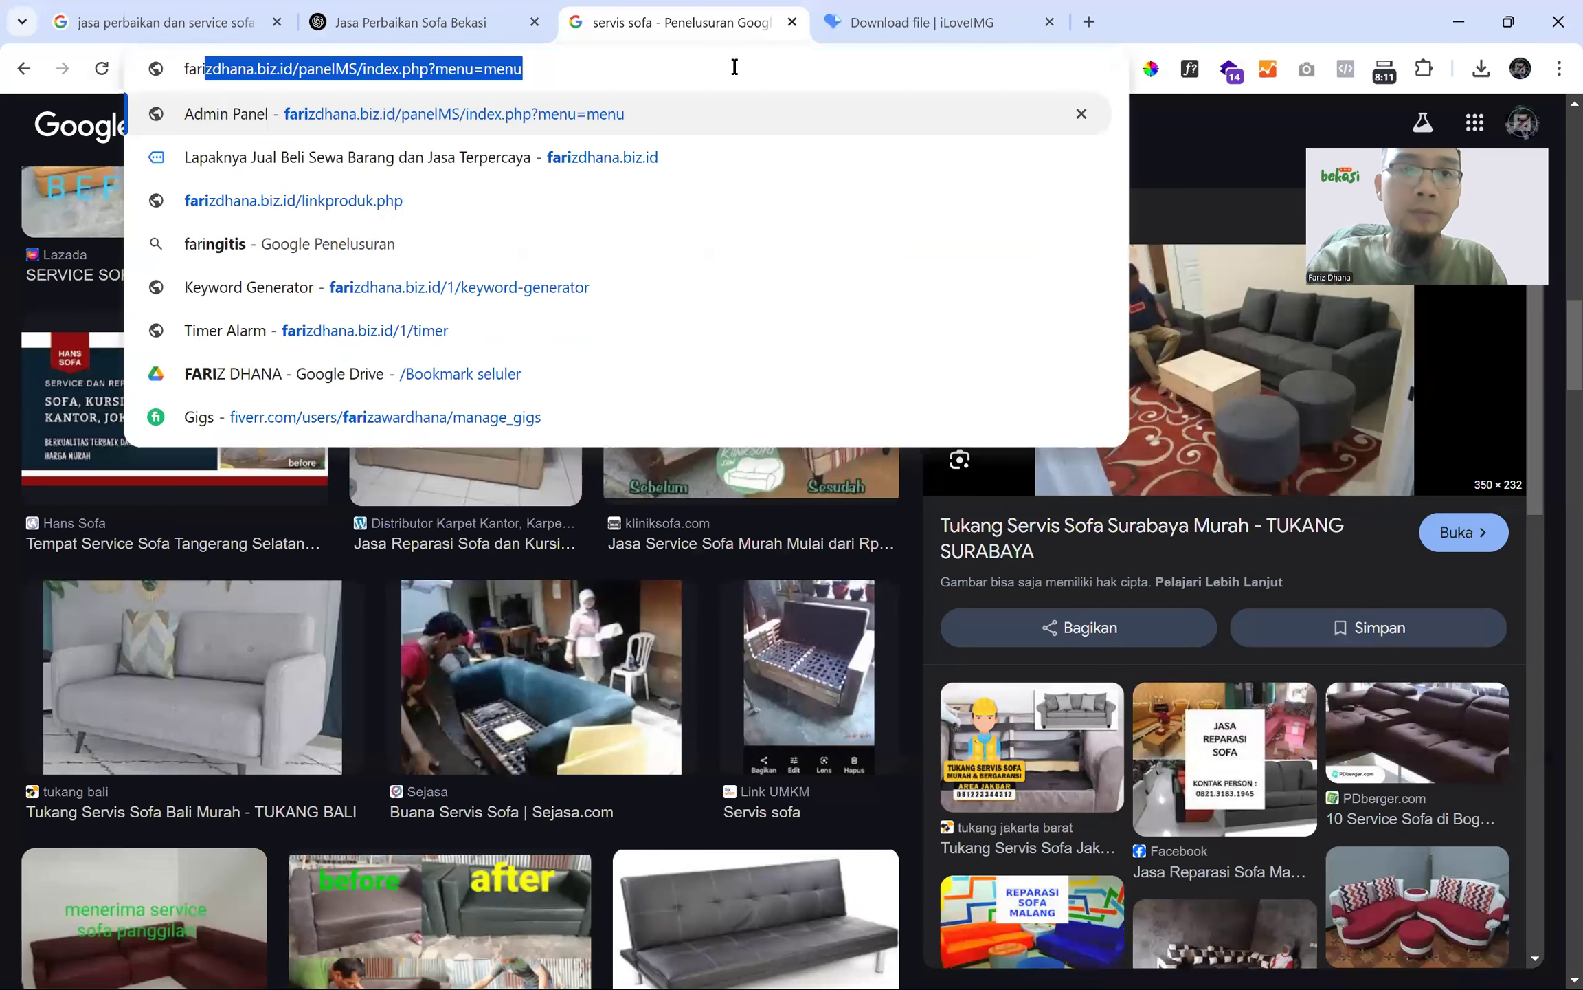
key(Return)
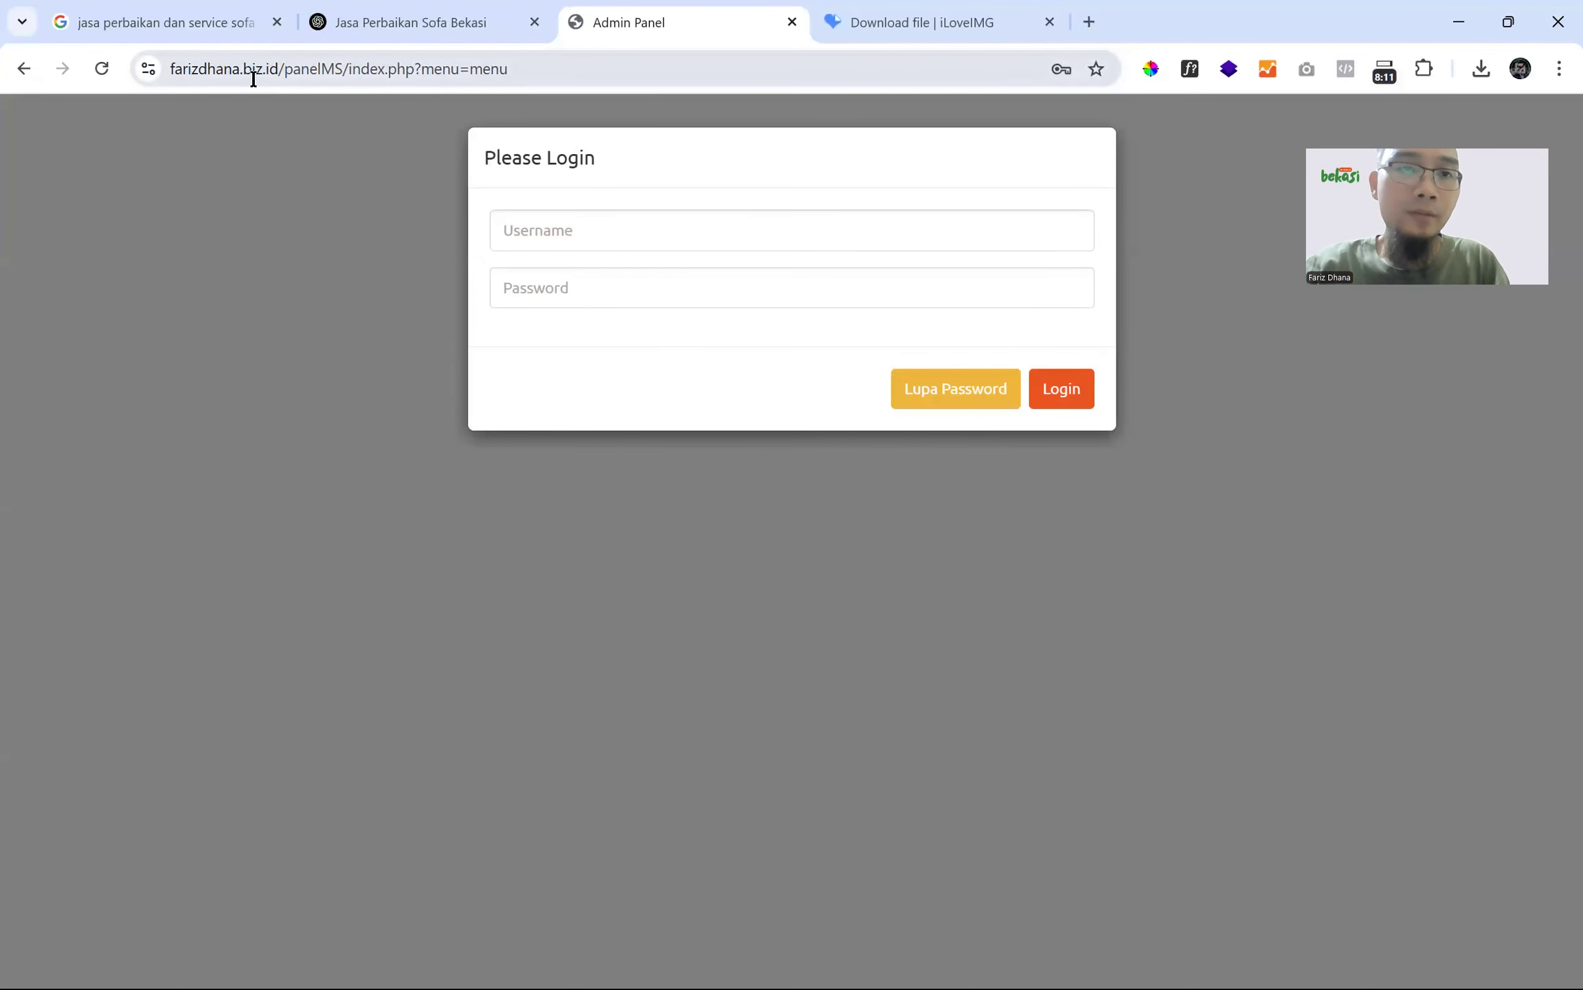
drag(281, 69, 159, 93)
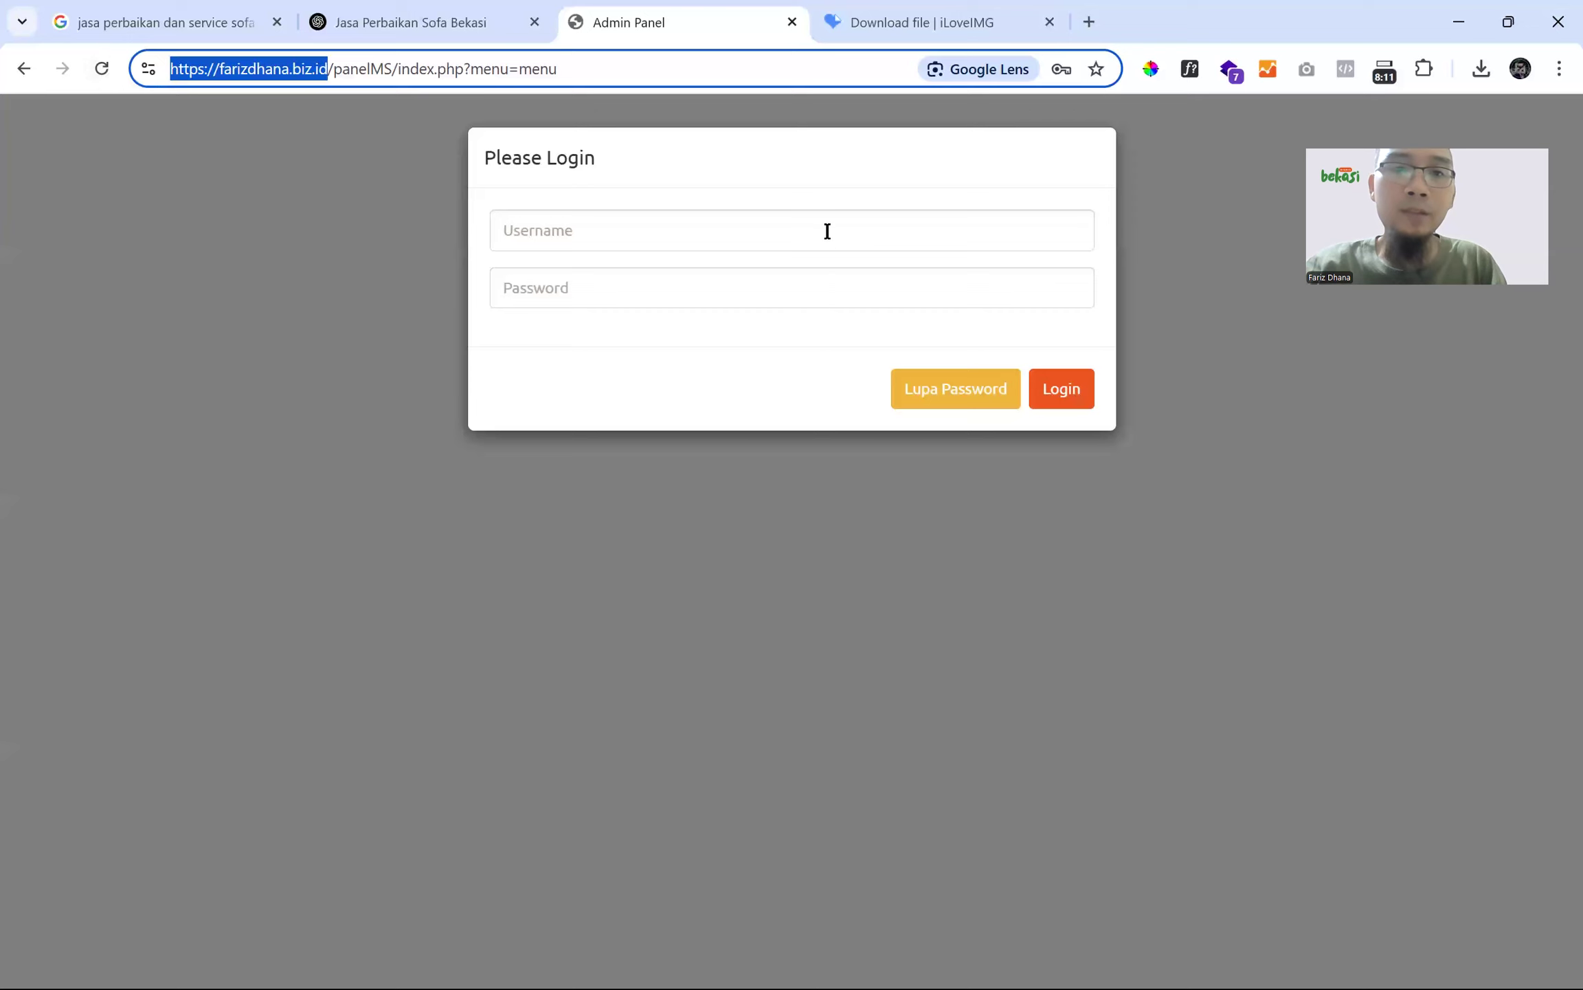
click(827, 233)
click(728, 292)
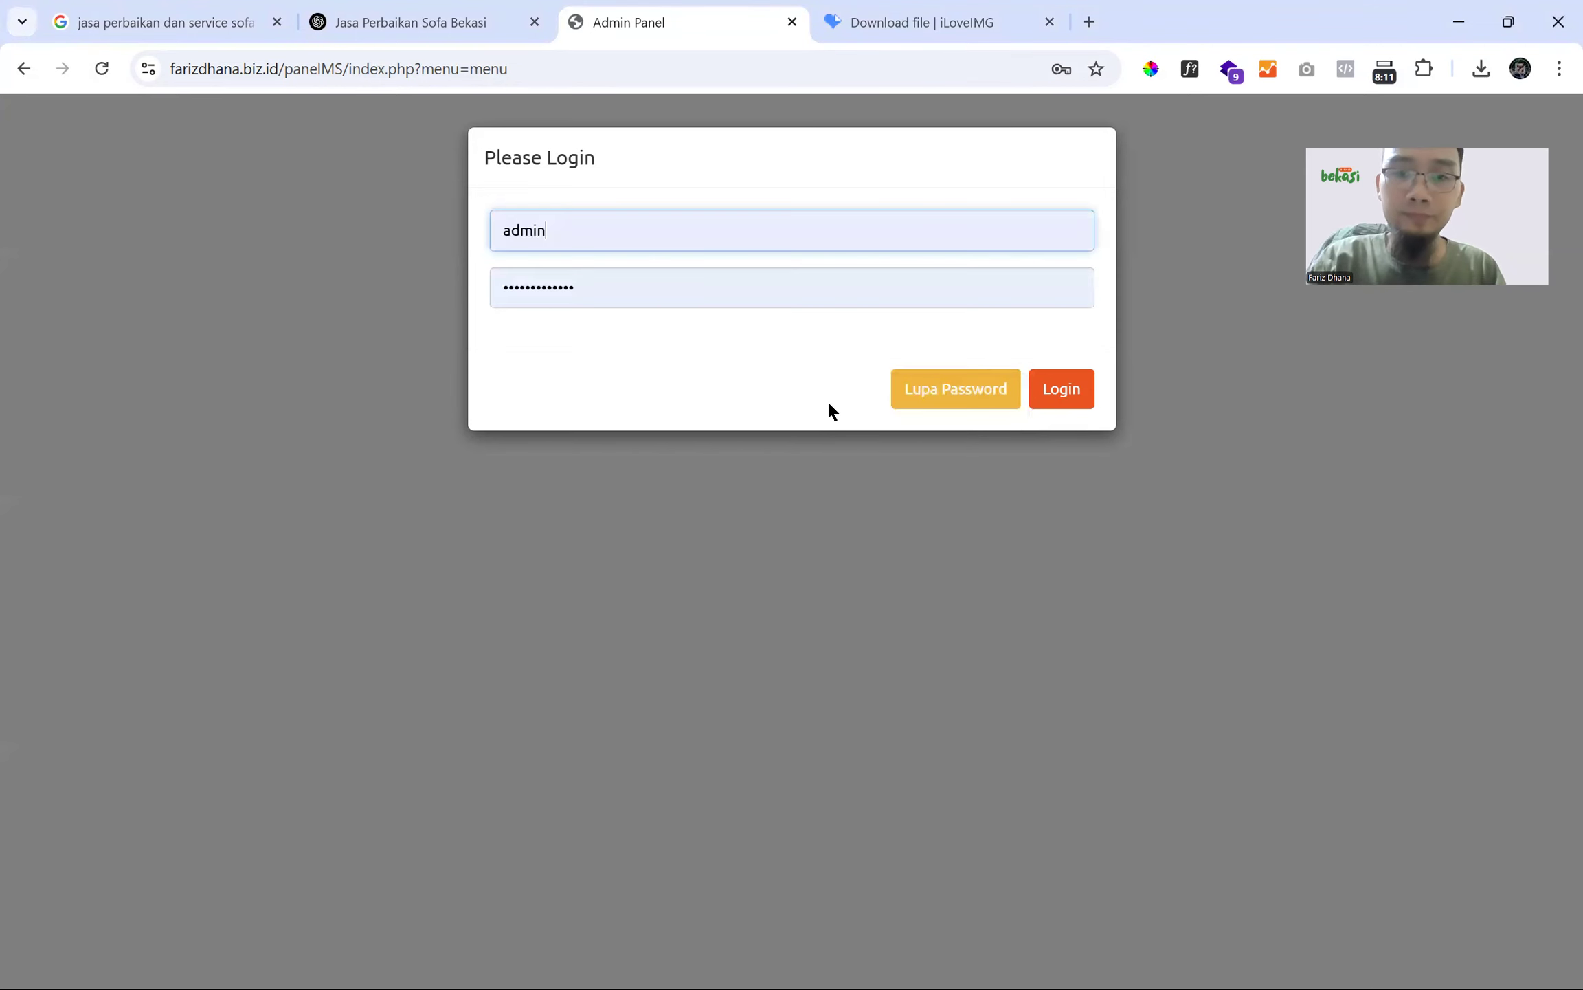
key(Return)
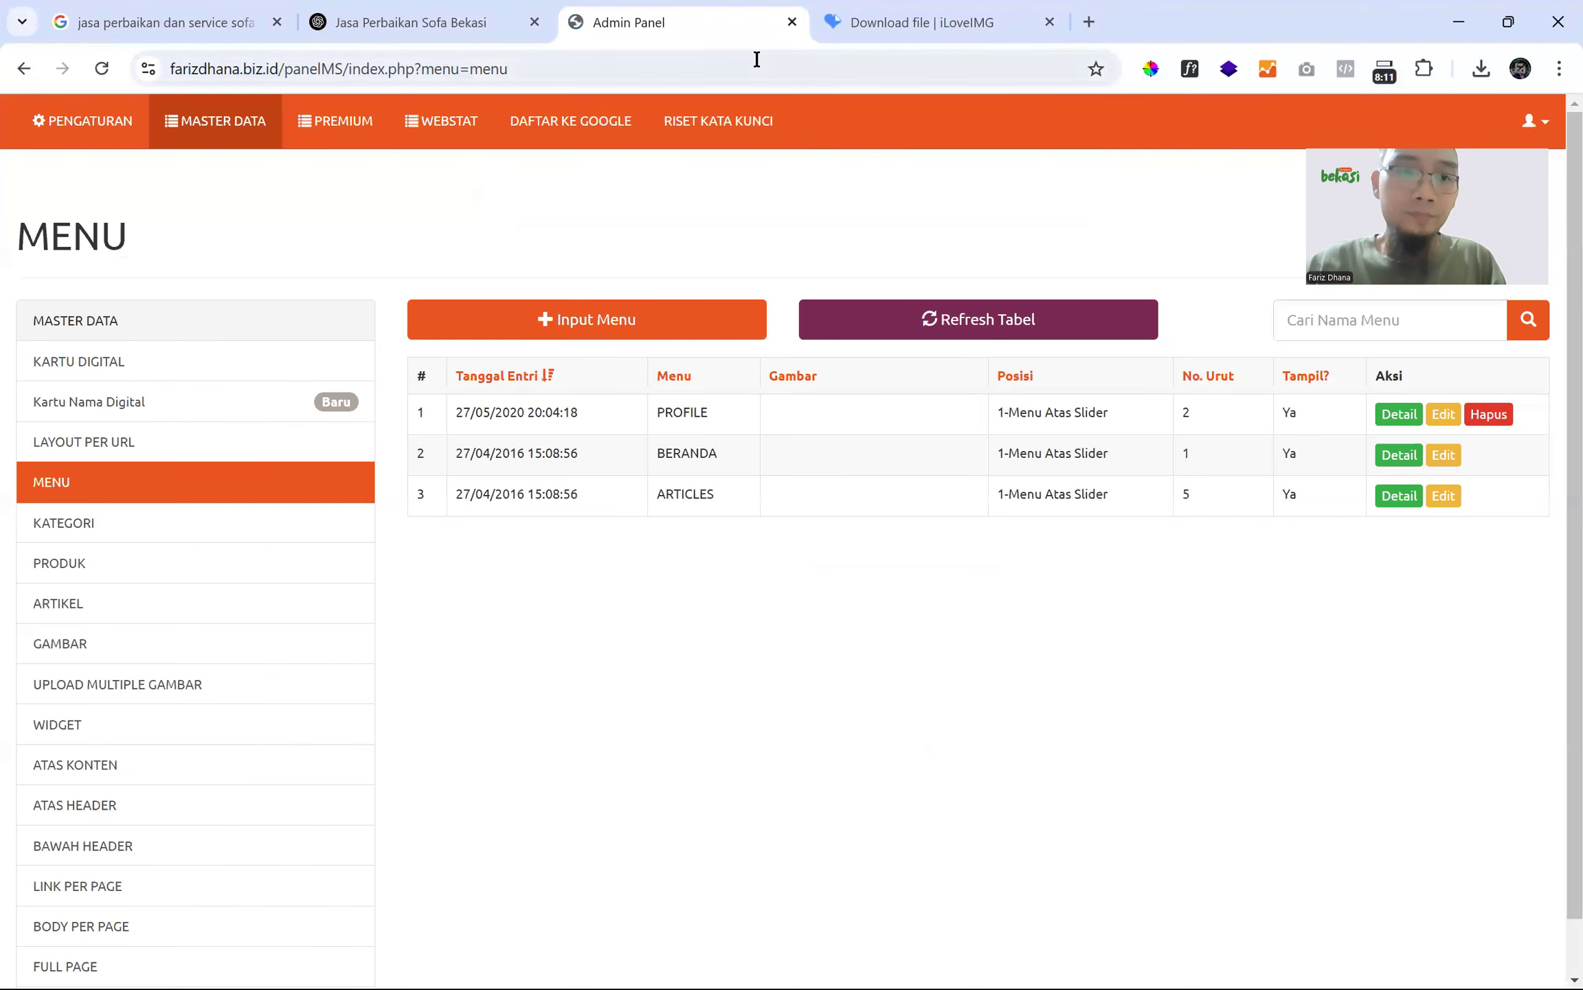
- Review the existing categories in the Kategori dropdown of a new product form
click(99, 572)
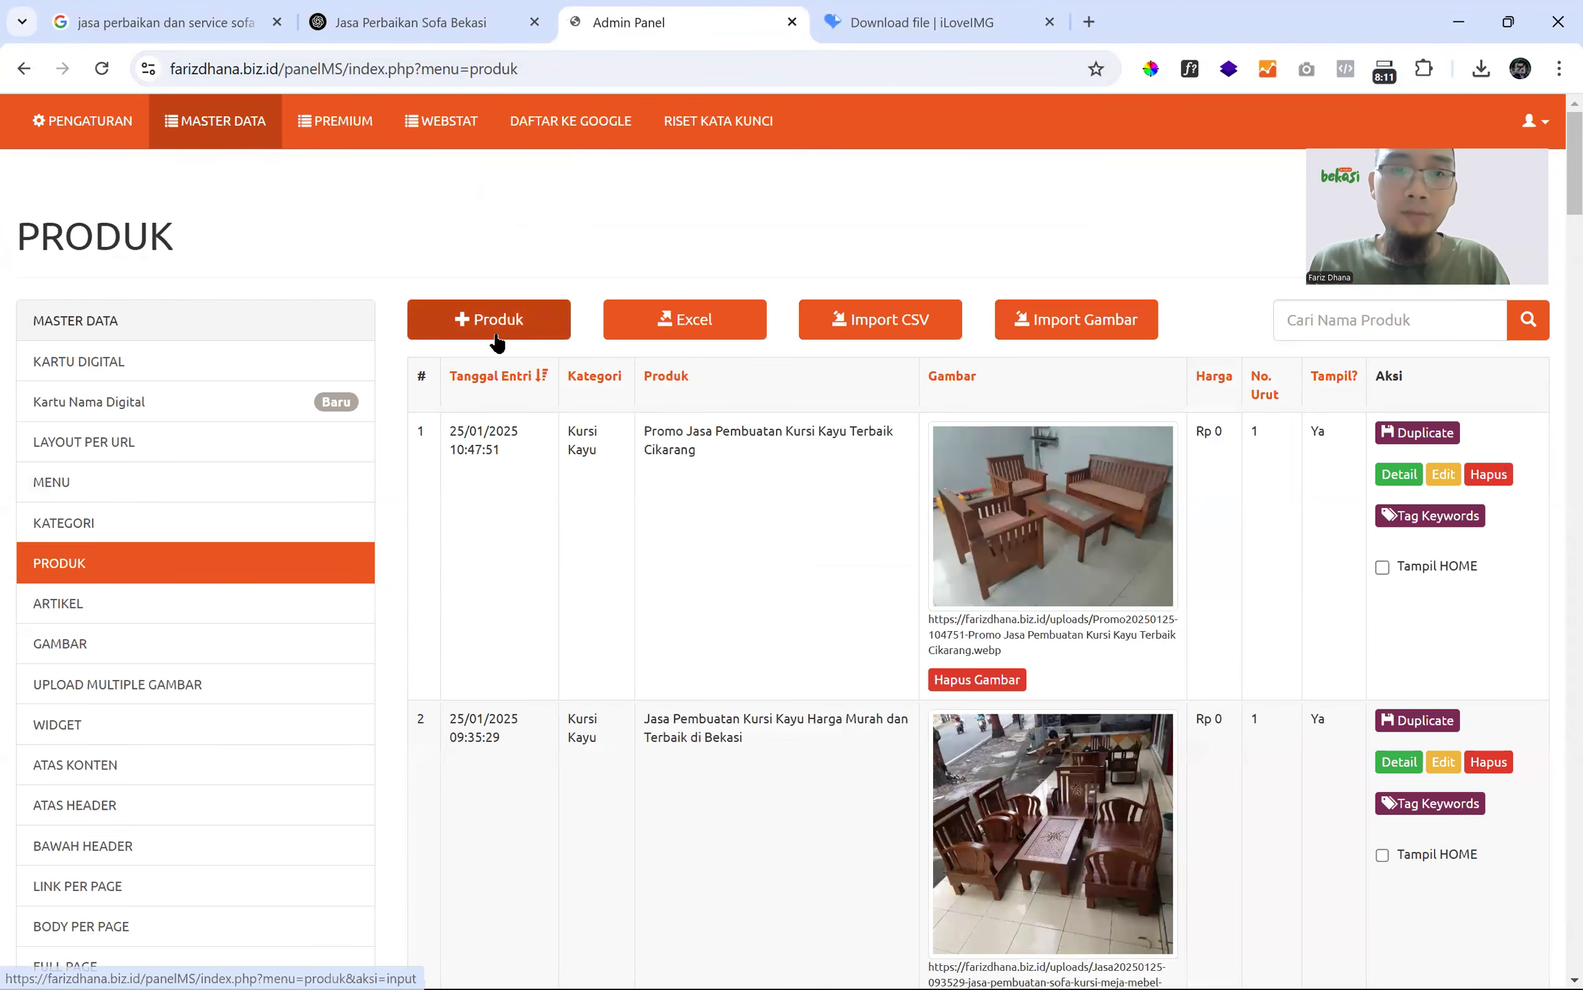
click(495, 331)
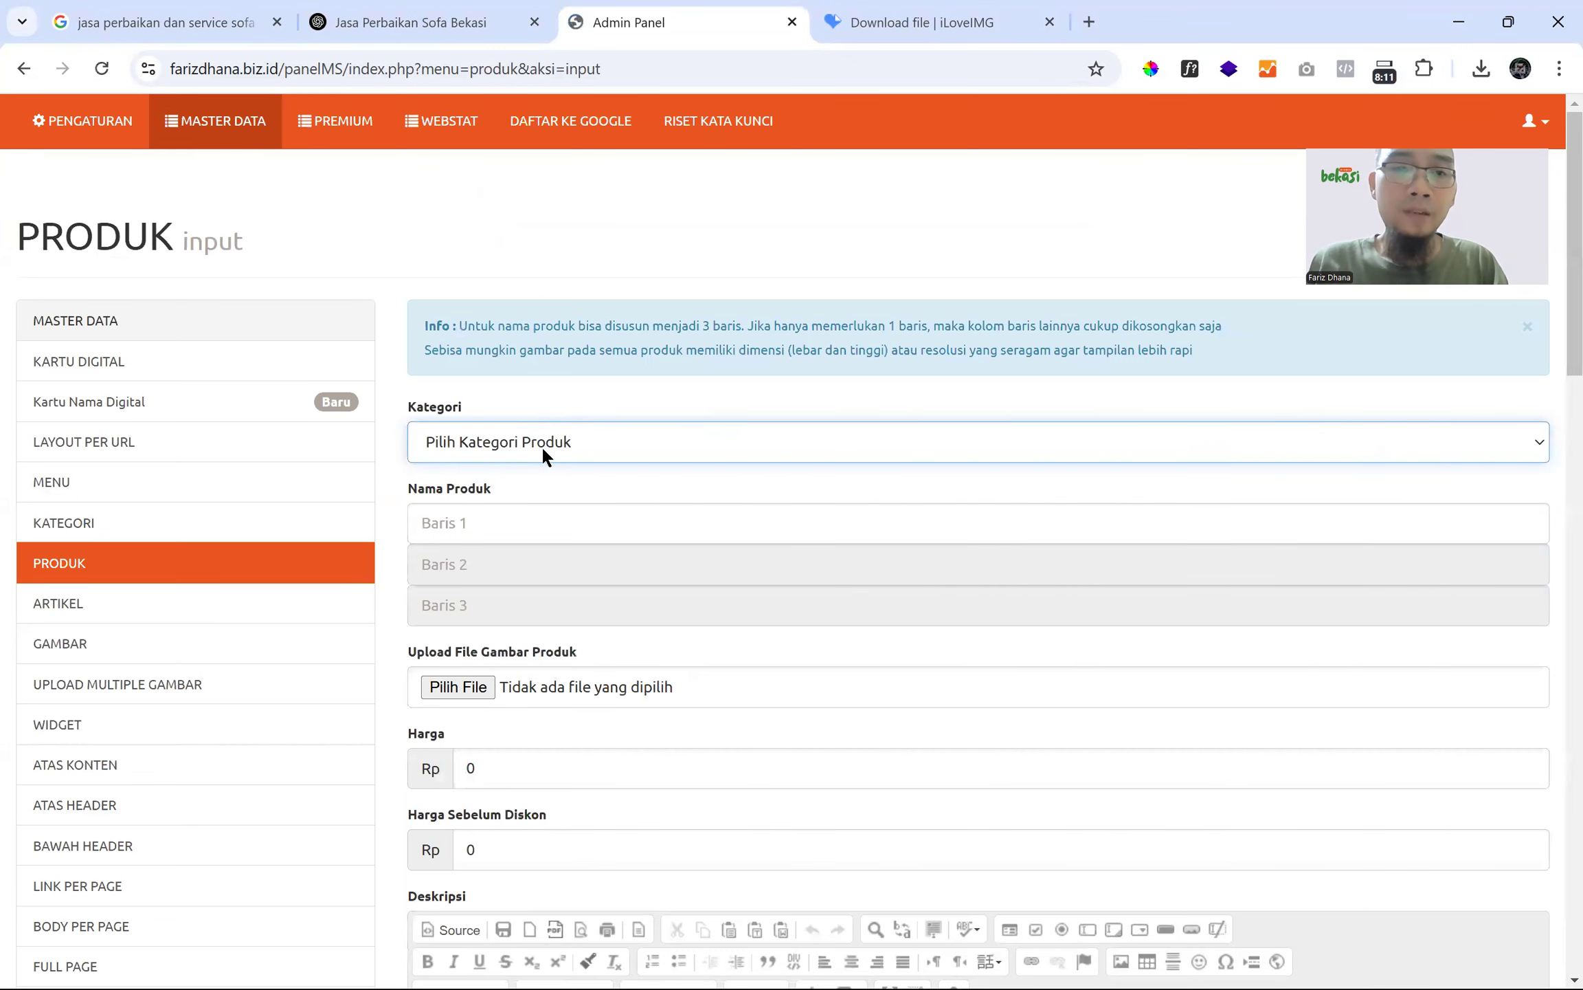
click(542, 446)
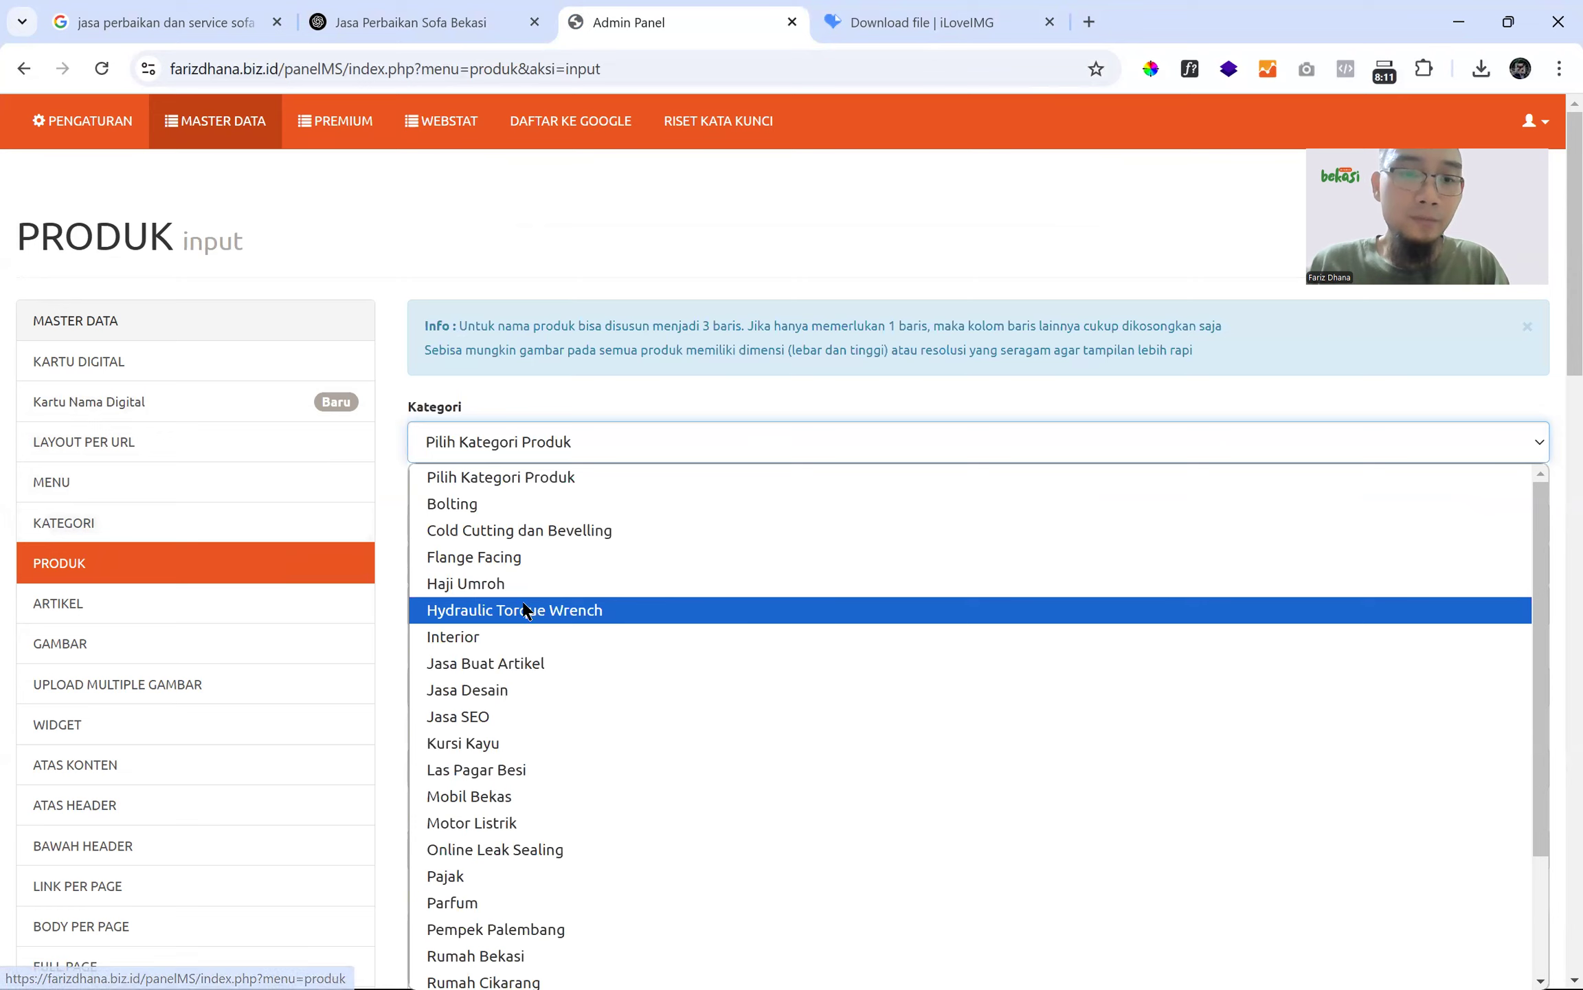
scroll(523, 599, down, 3)
scroll(522, 598, up, 3)
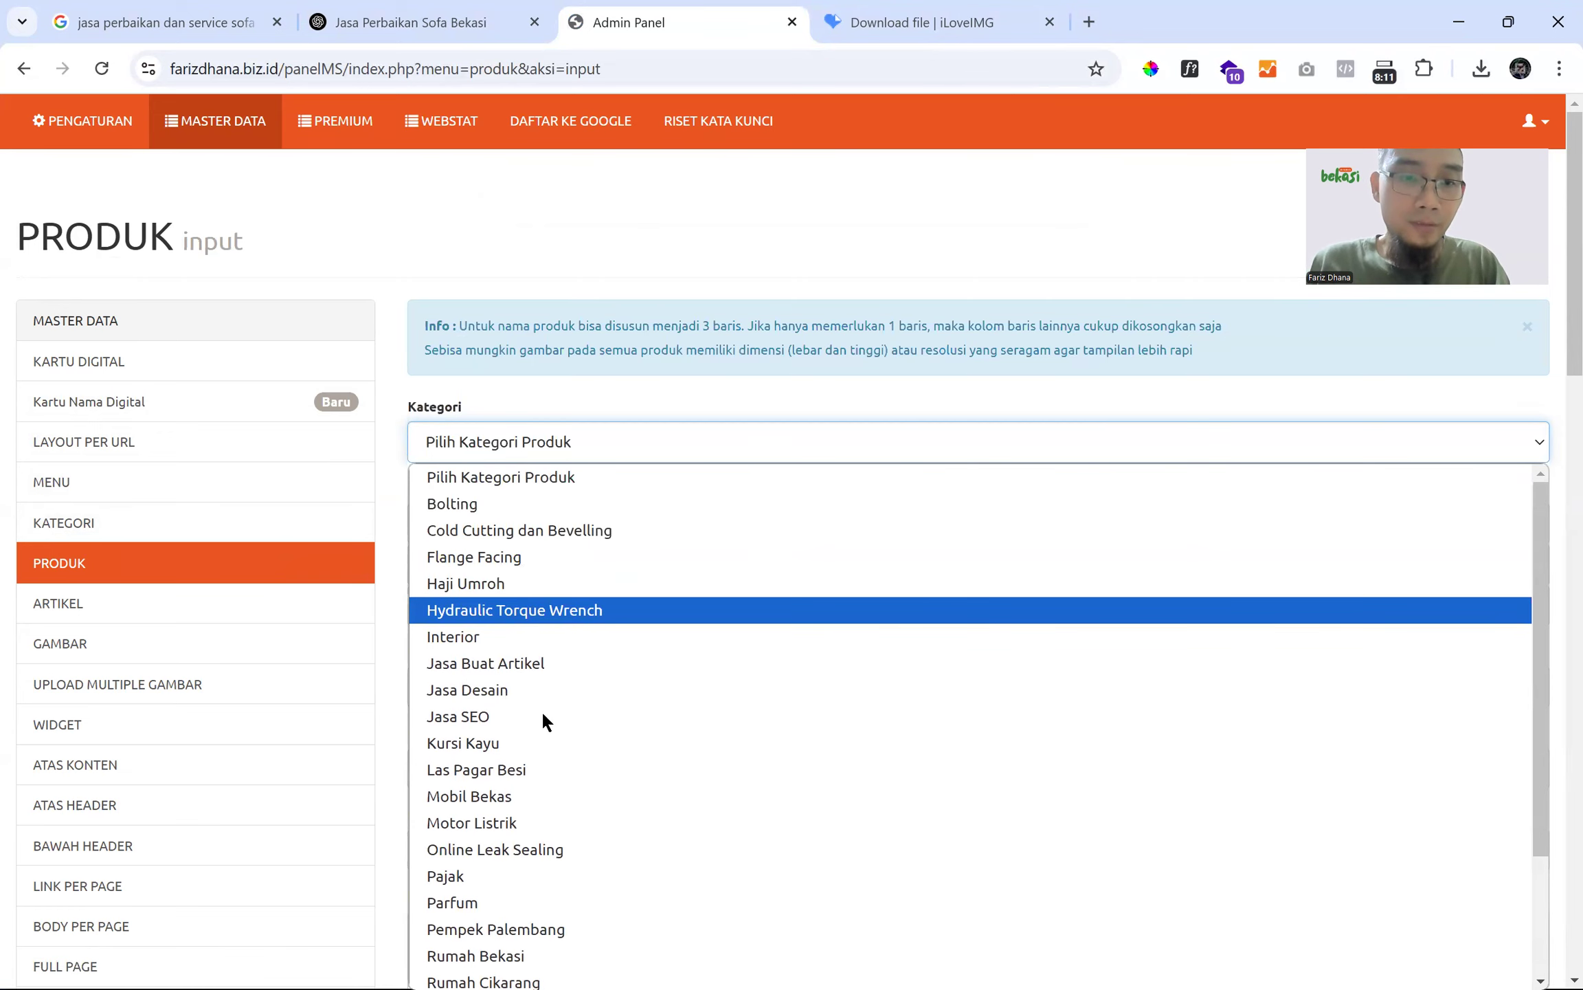
scroll(542, 715, down, 3)
scroll(159, 485, down, 1)
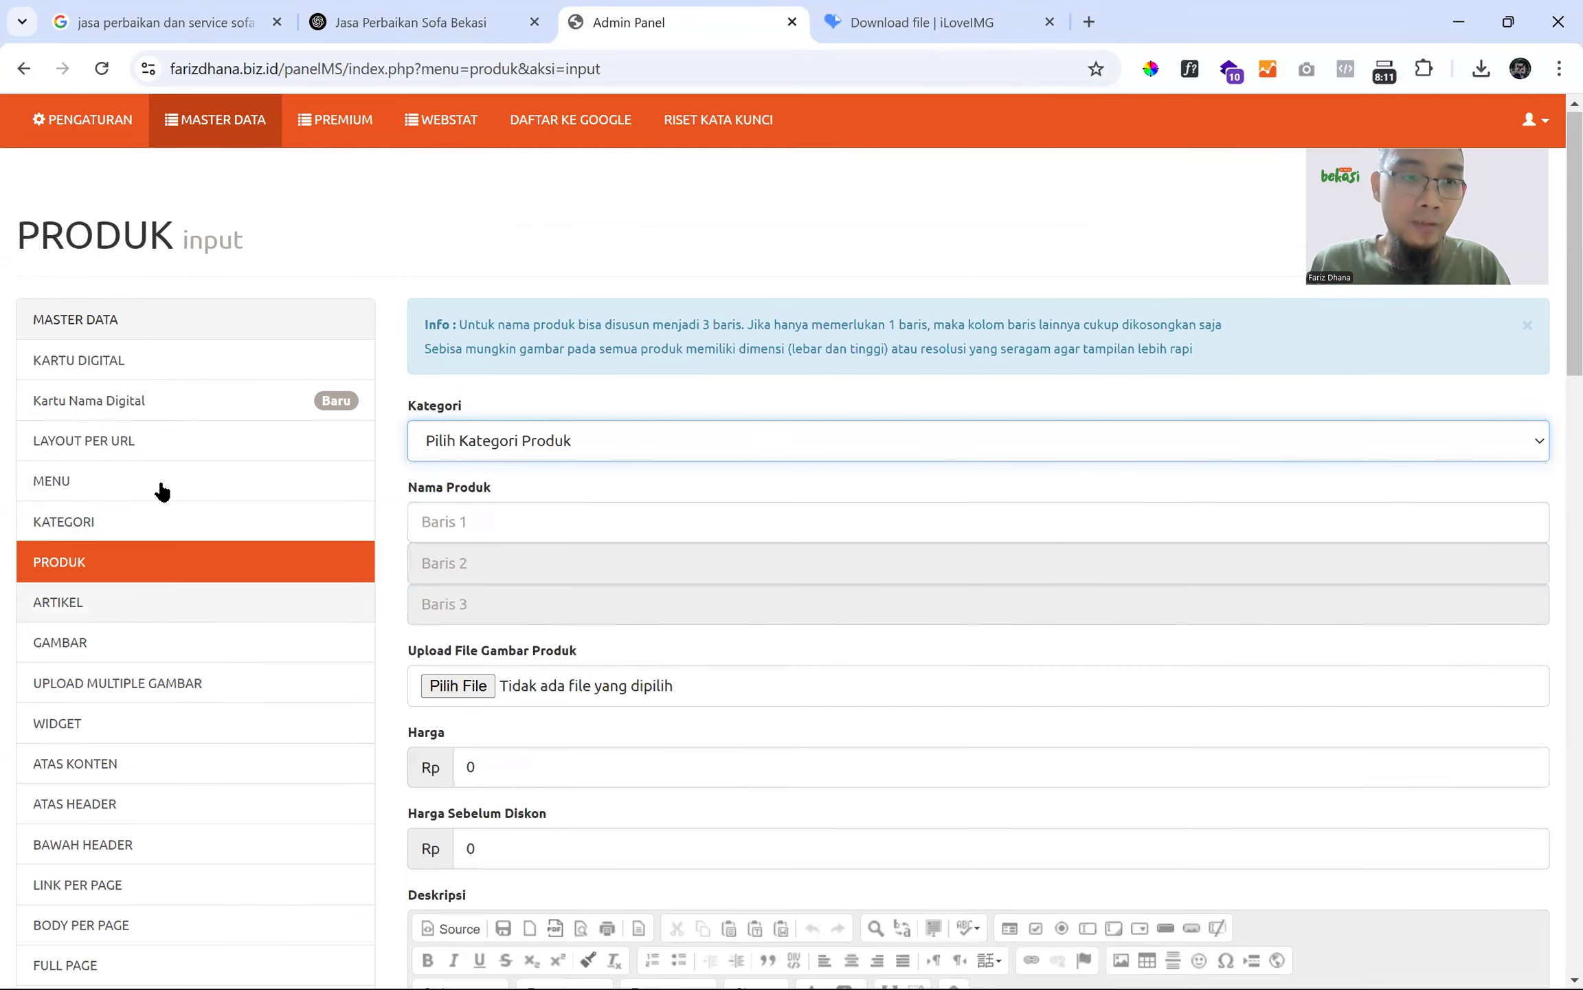
- Add a new product category named 'Service Sofa'
click(136, 498)
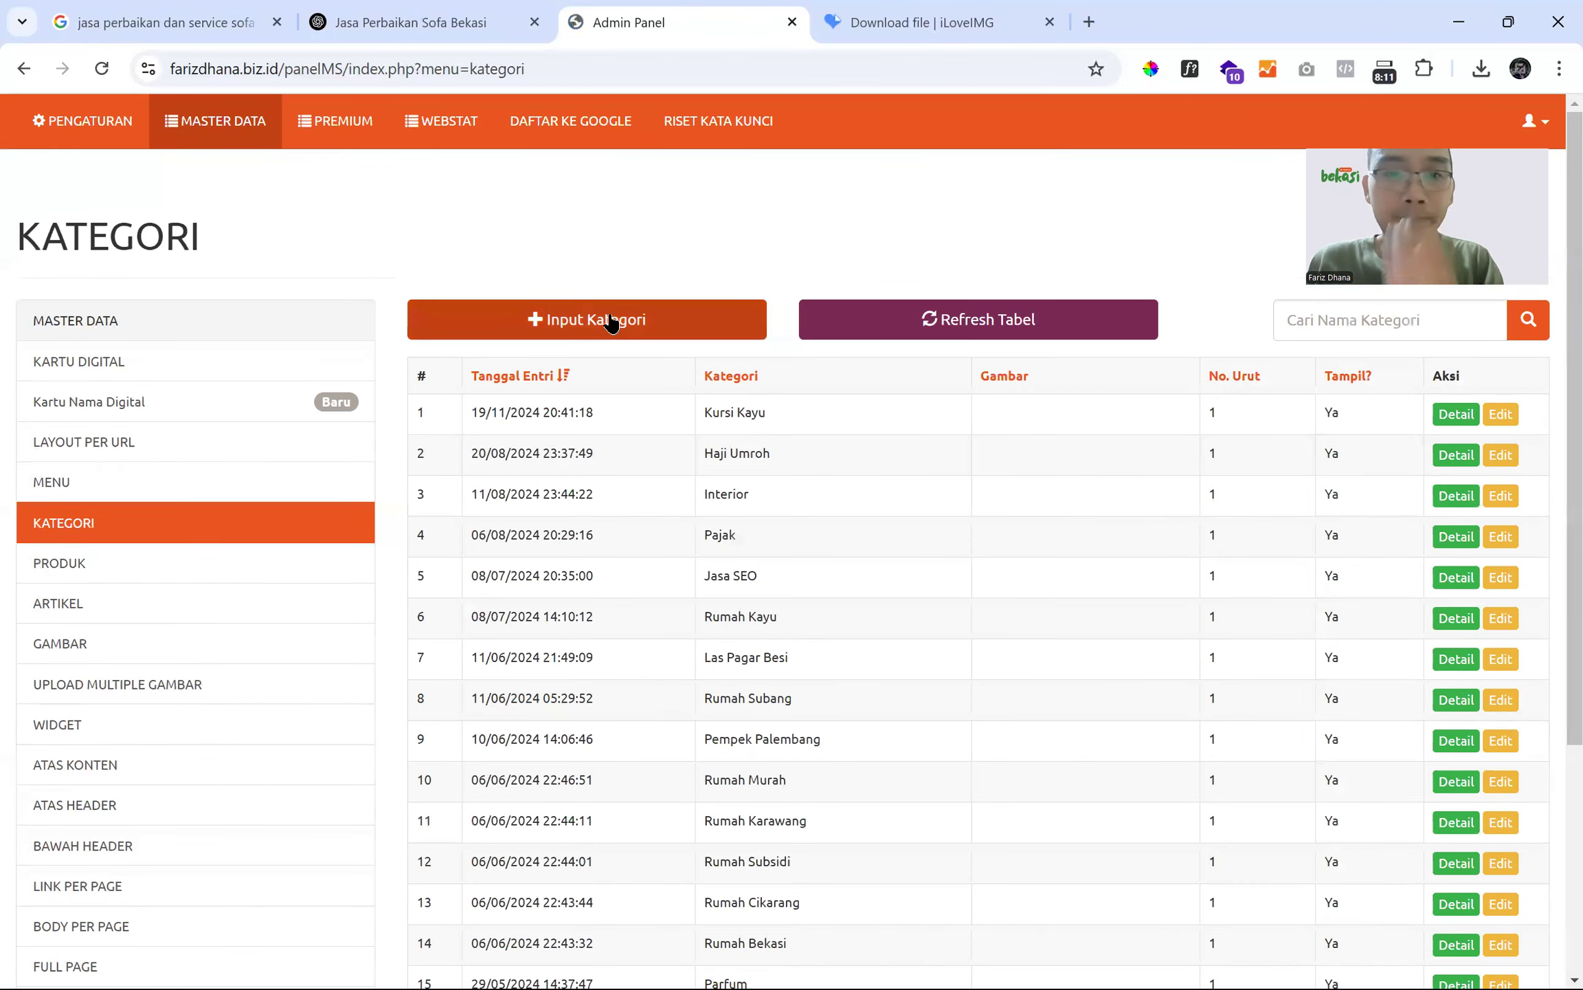
click(611, 321)
text(Service Sofa)
key(Return)
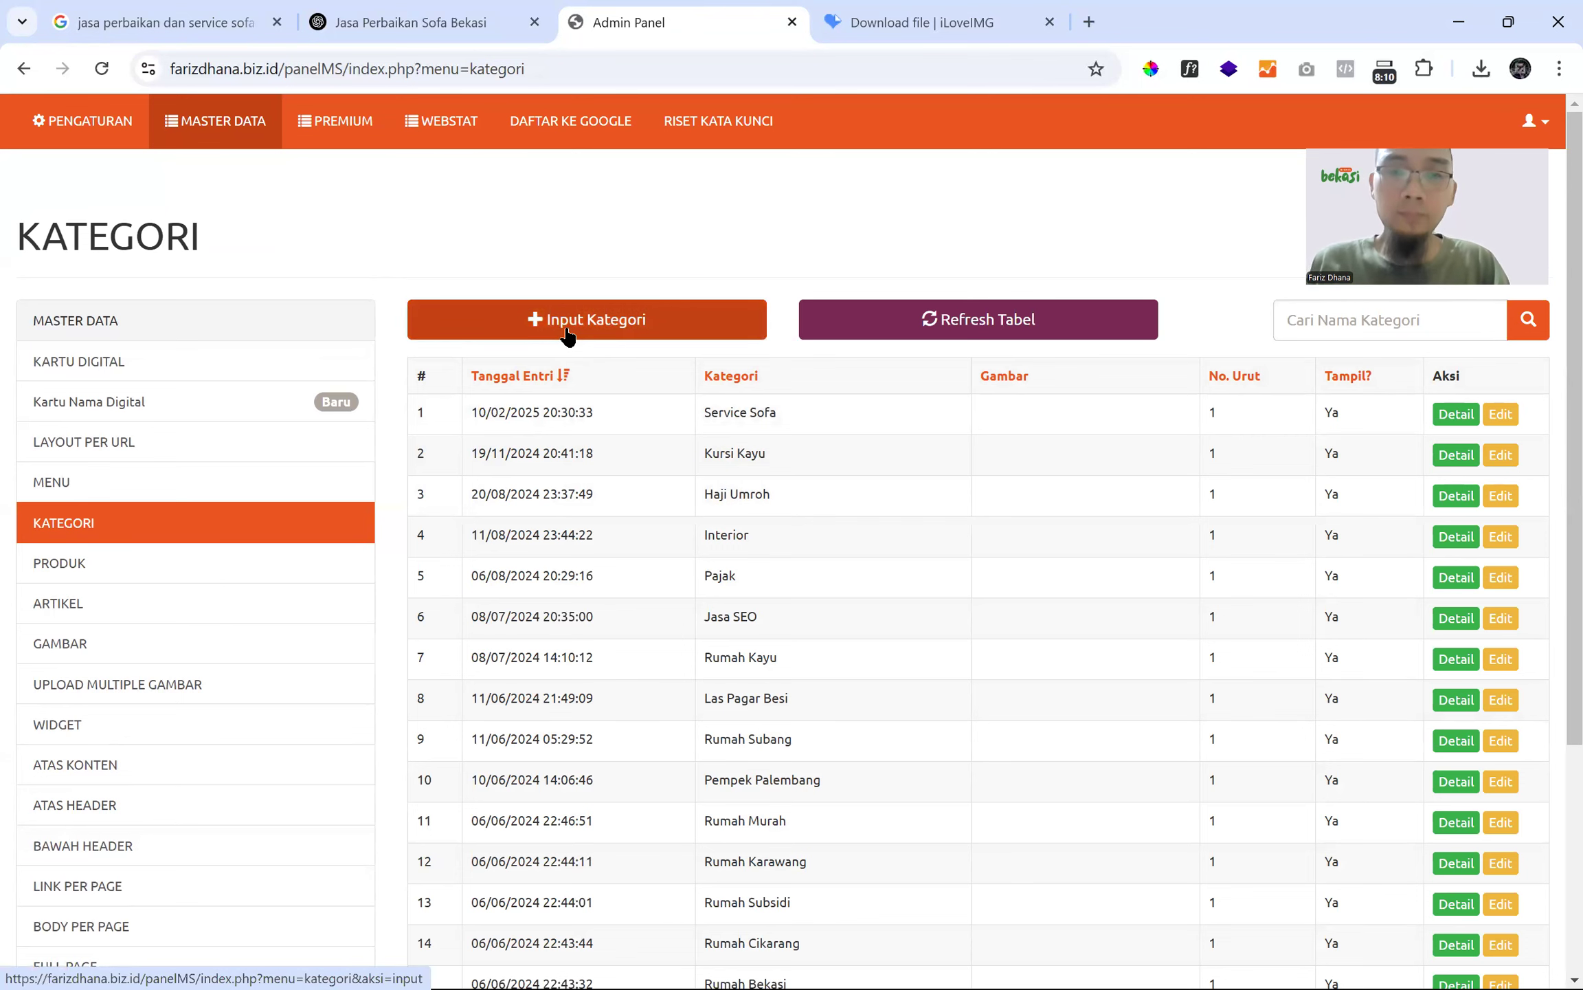
- Start a fresh product form and set its category to Service Sofa
click(141, 566)
click(542, 321)
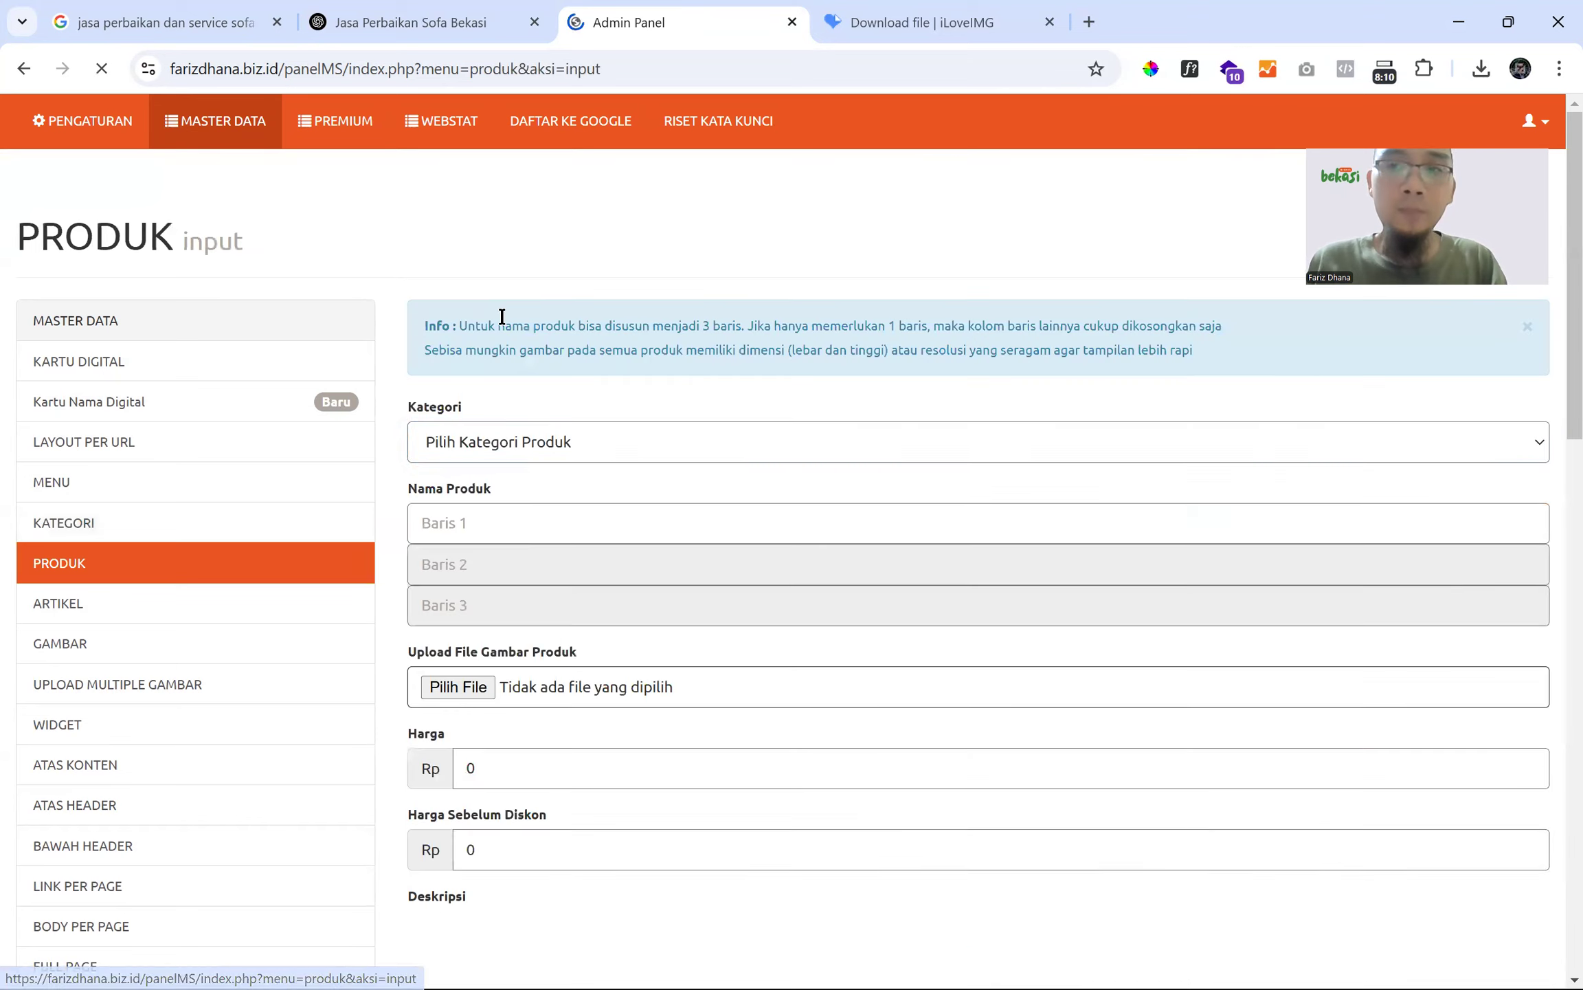
click(556, 442)
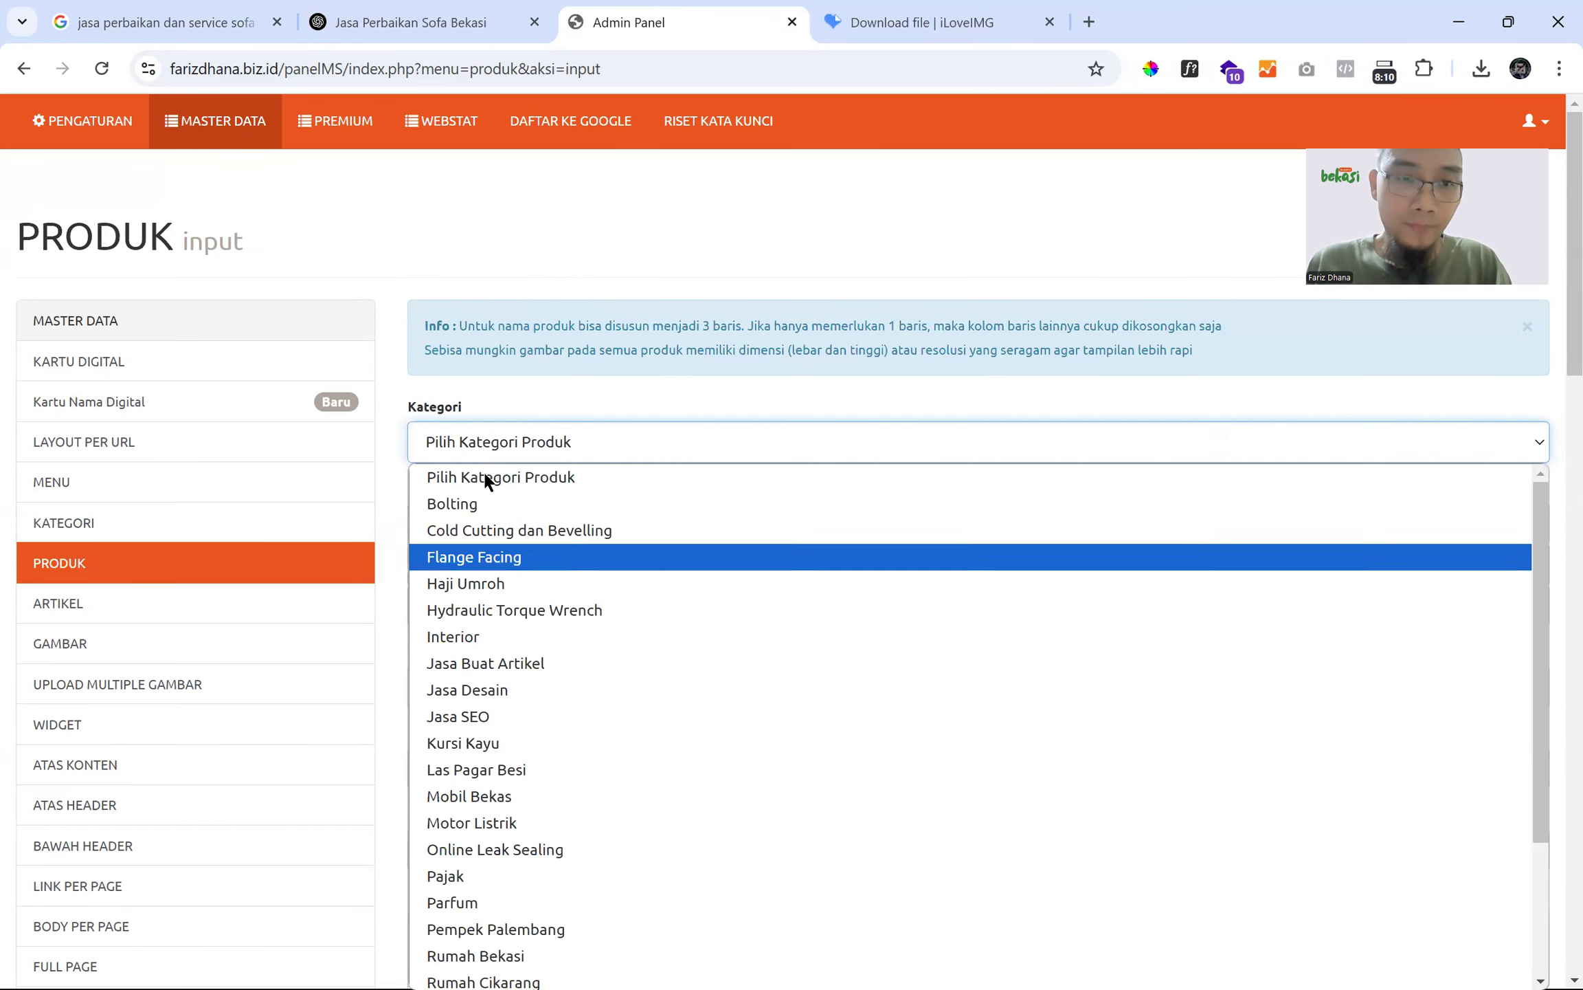
click(578, 230)
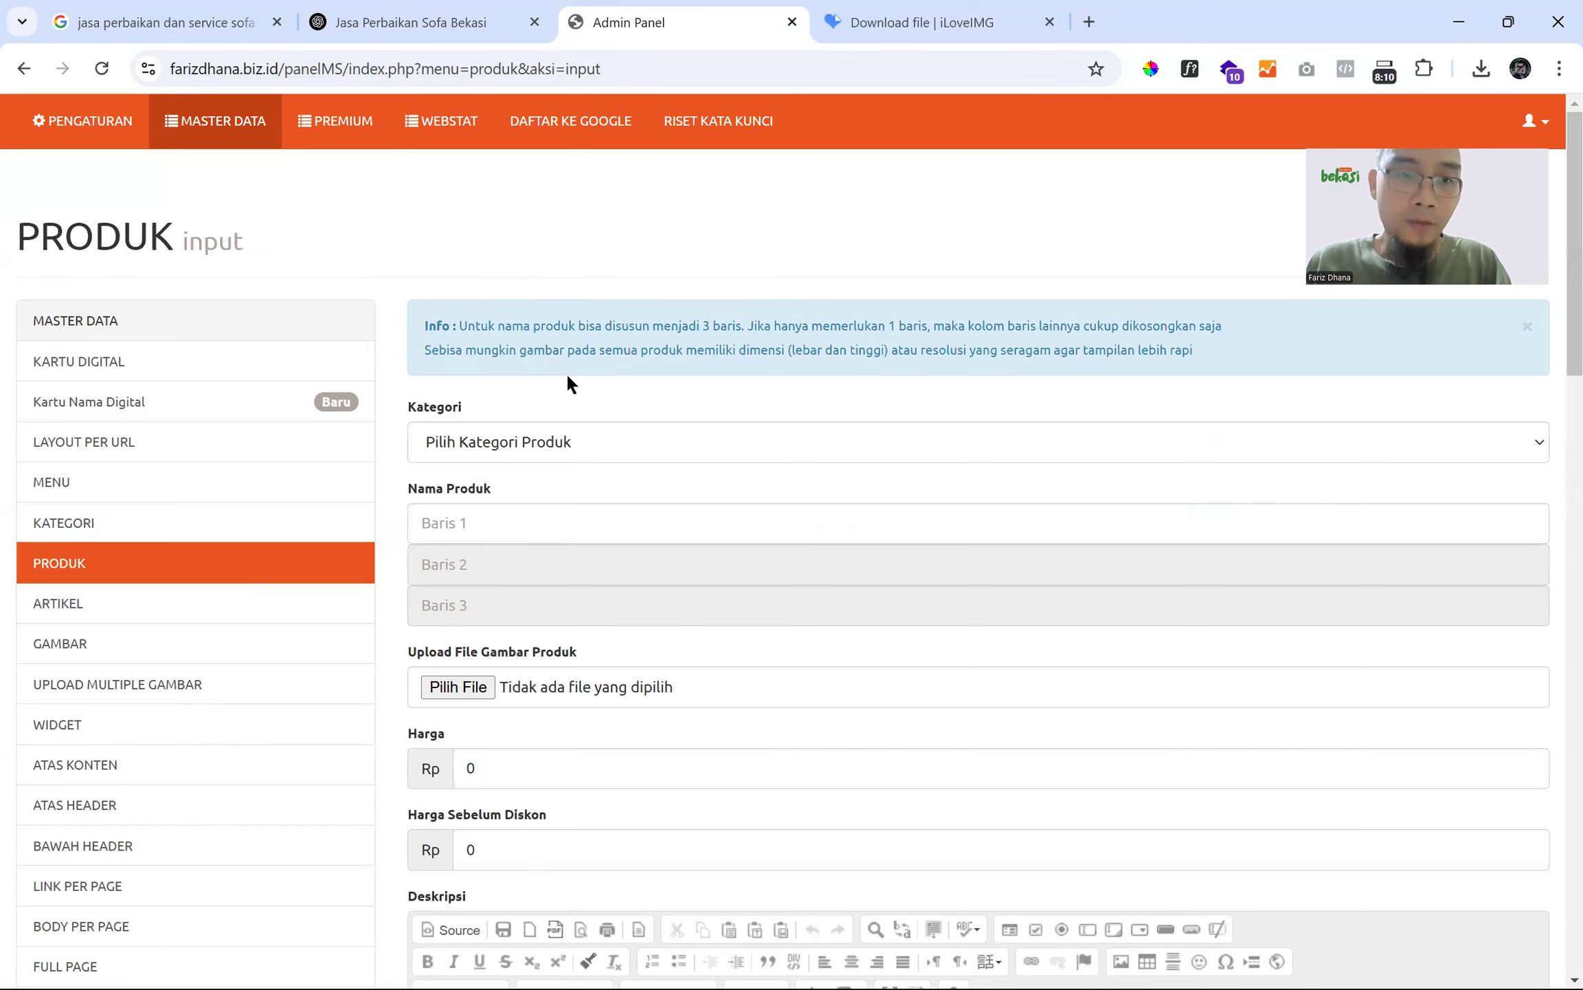
click(549, 434)
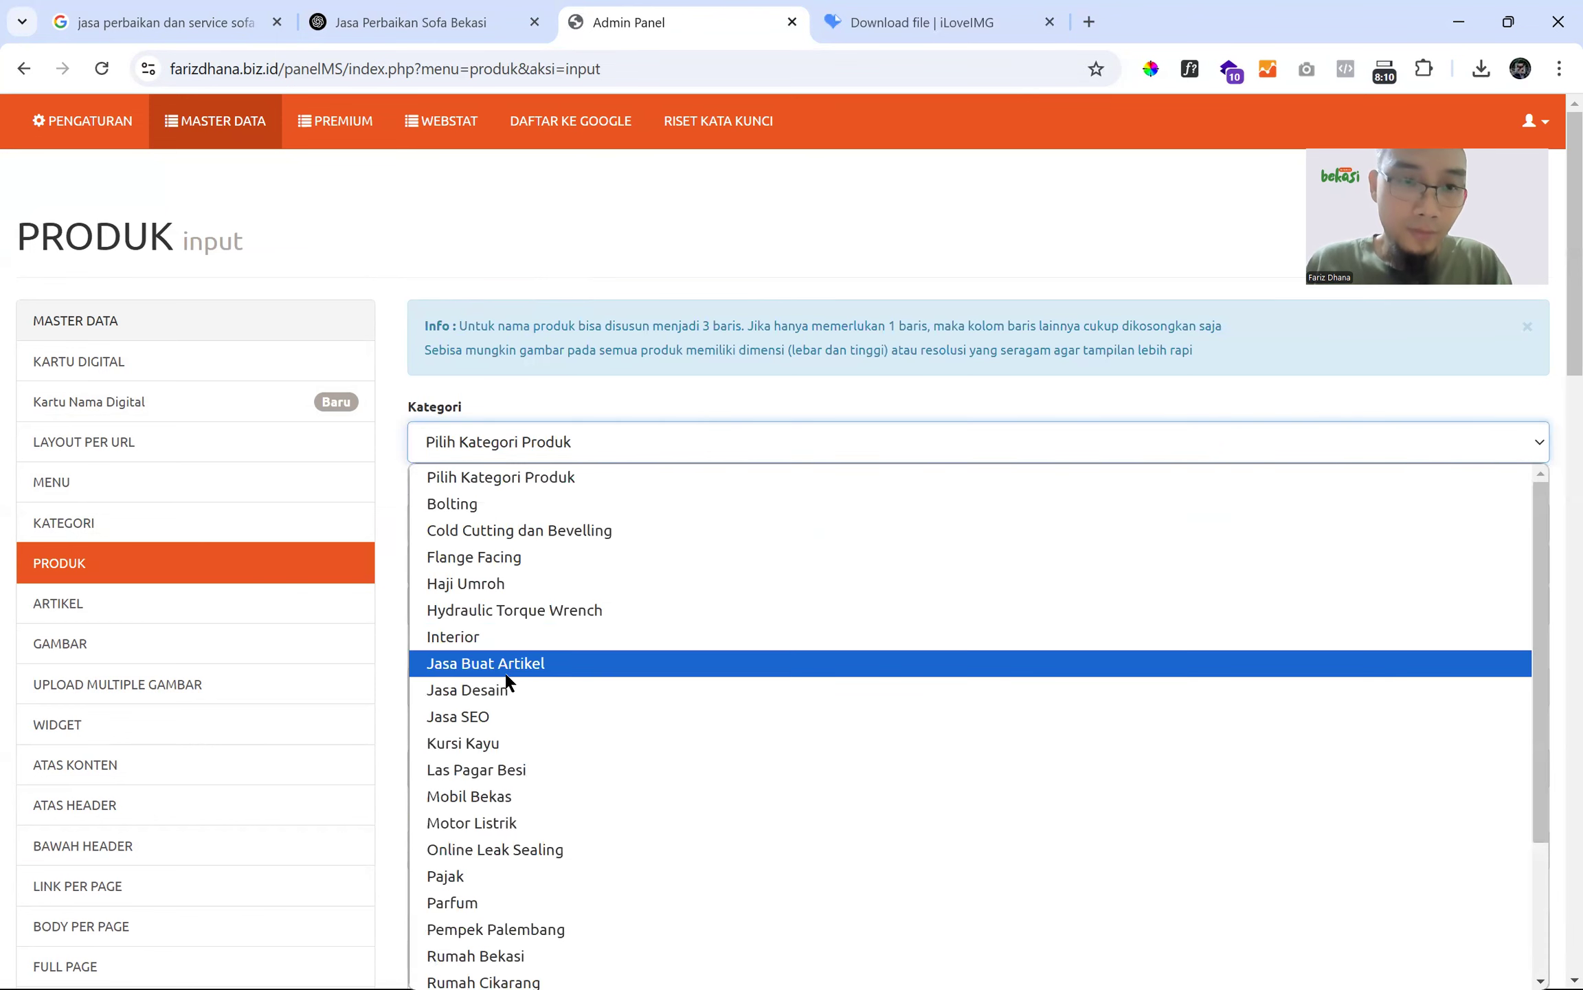
scroll(490, 833, down, 3)
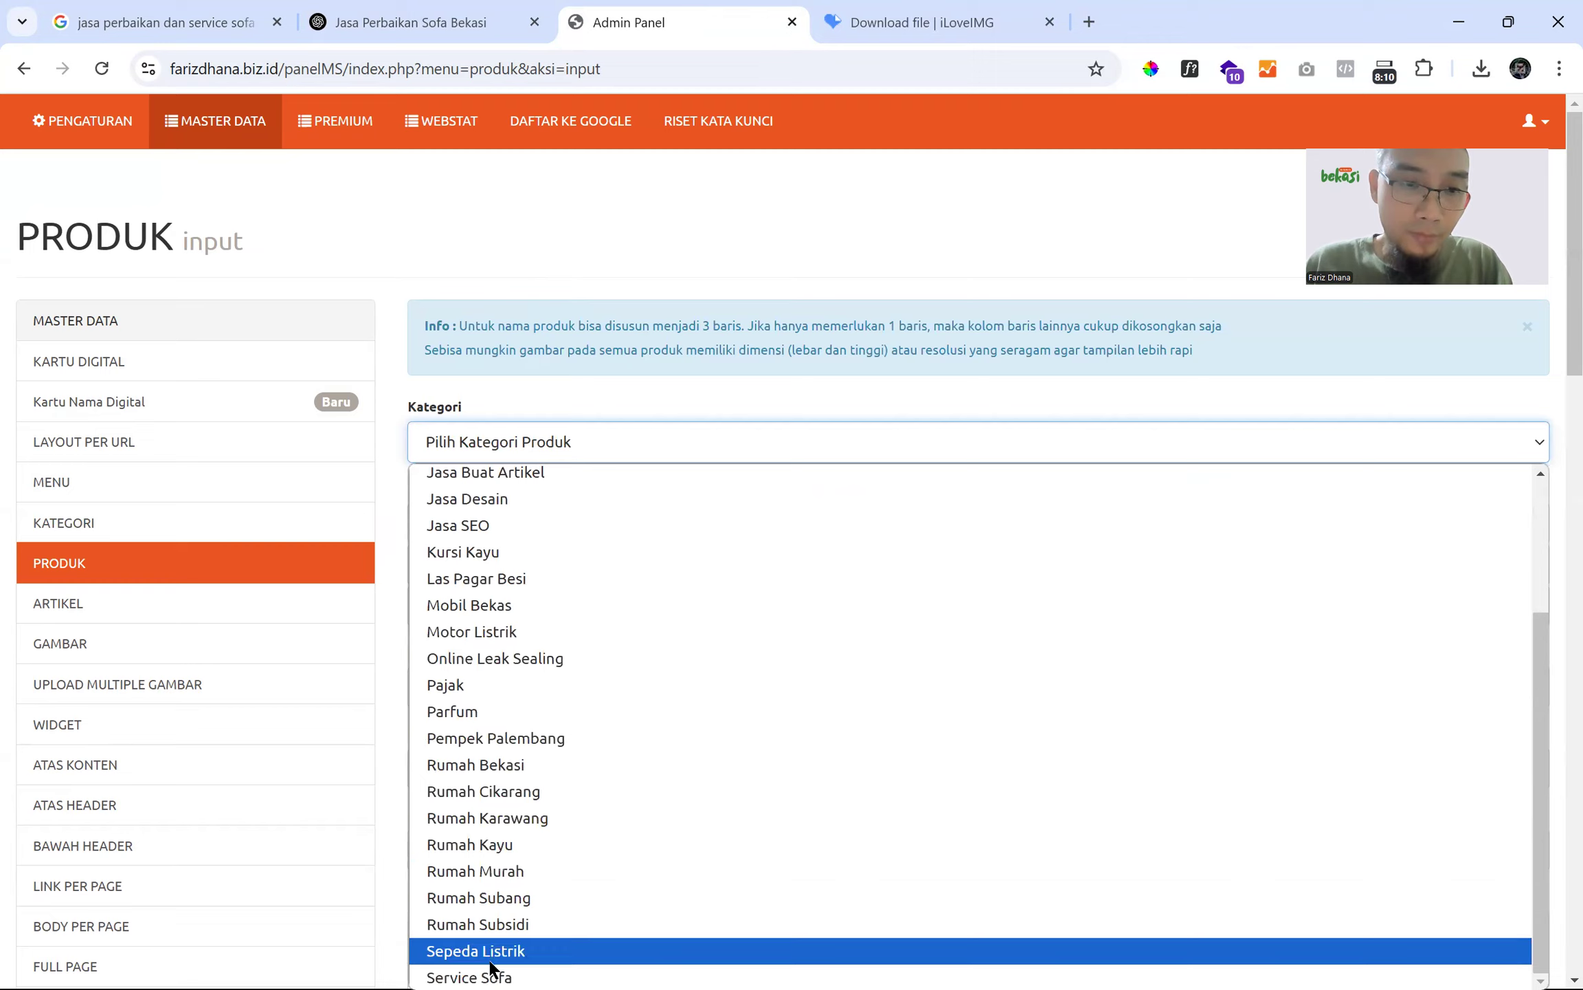
click(495, 969)
- Name the product 'Jasa Perbaikan dan Service Sofa Harga Murah di Bekasi Timur', copied from ChatGPT's heading
click(505, 501)
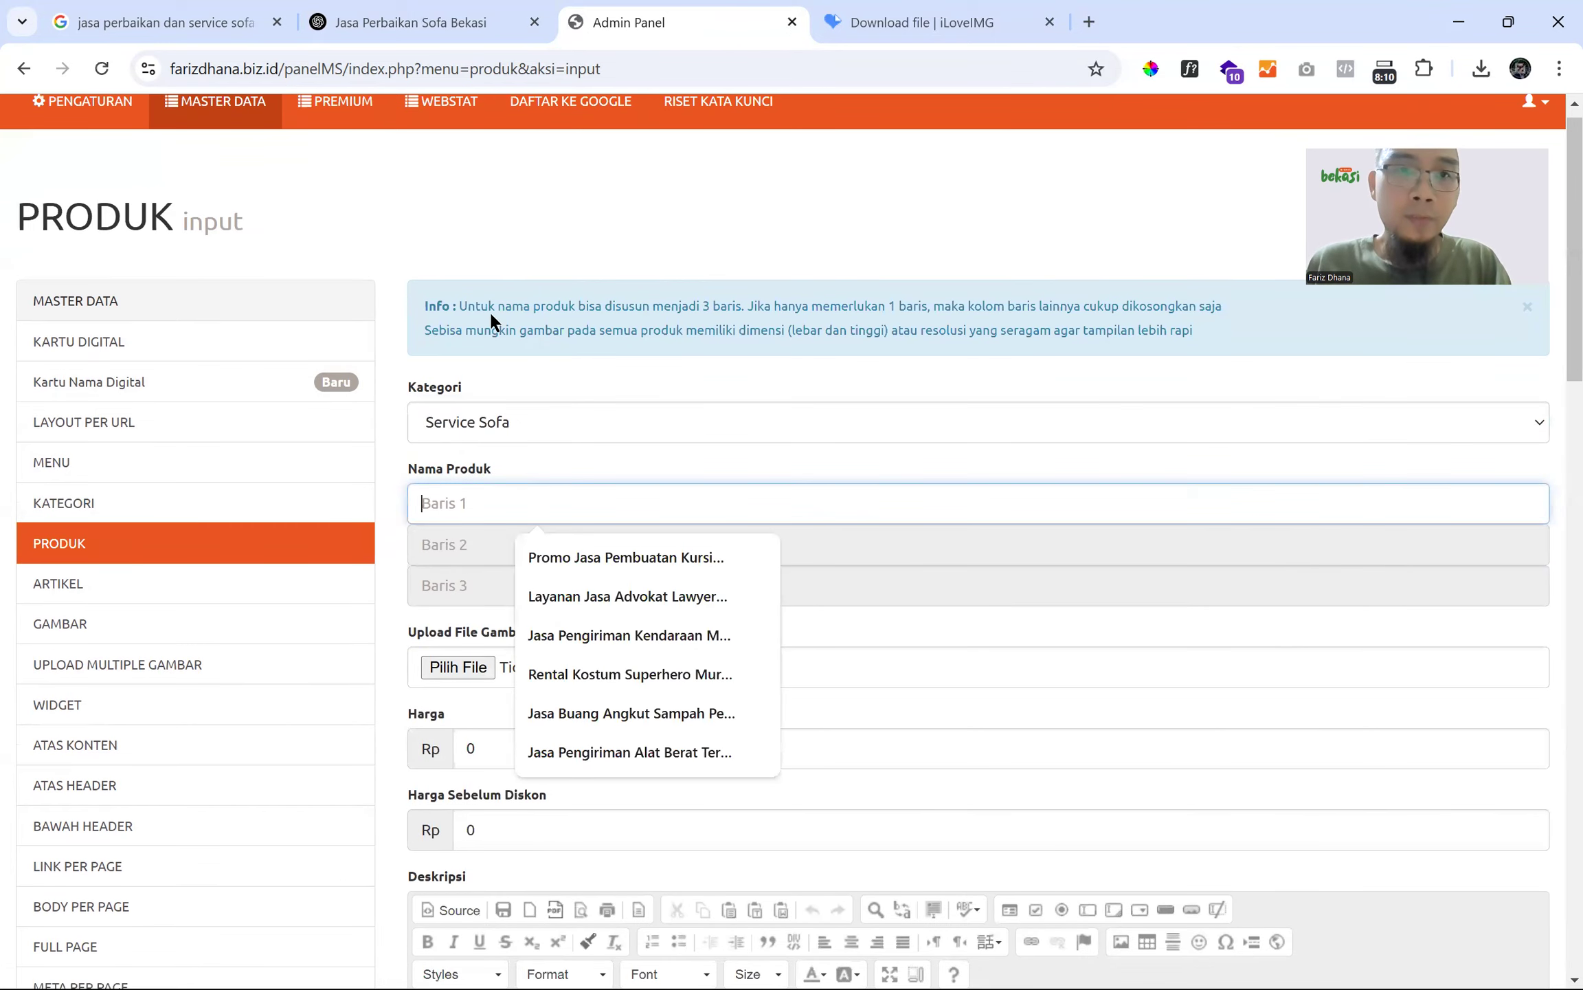
click(464, 29)
double_click(541, 478)
shift+click(1260, 470)
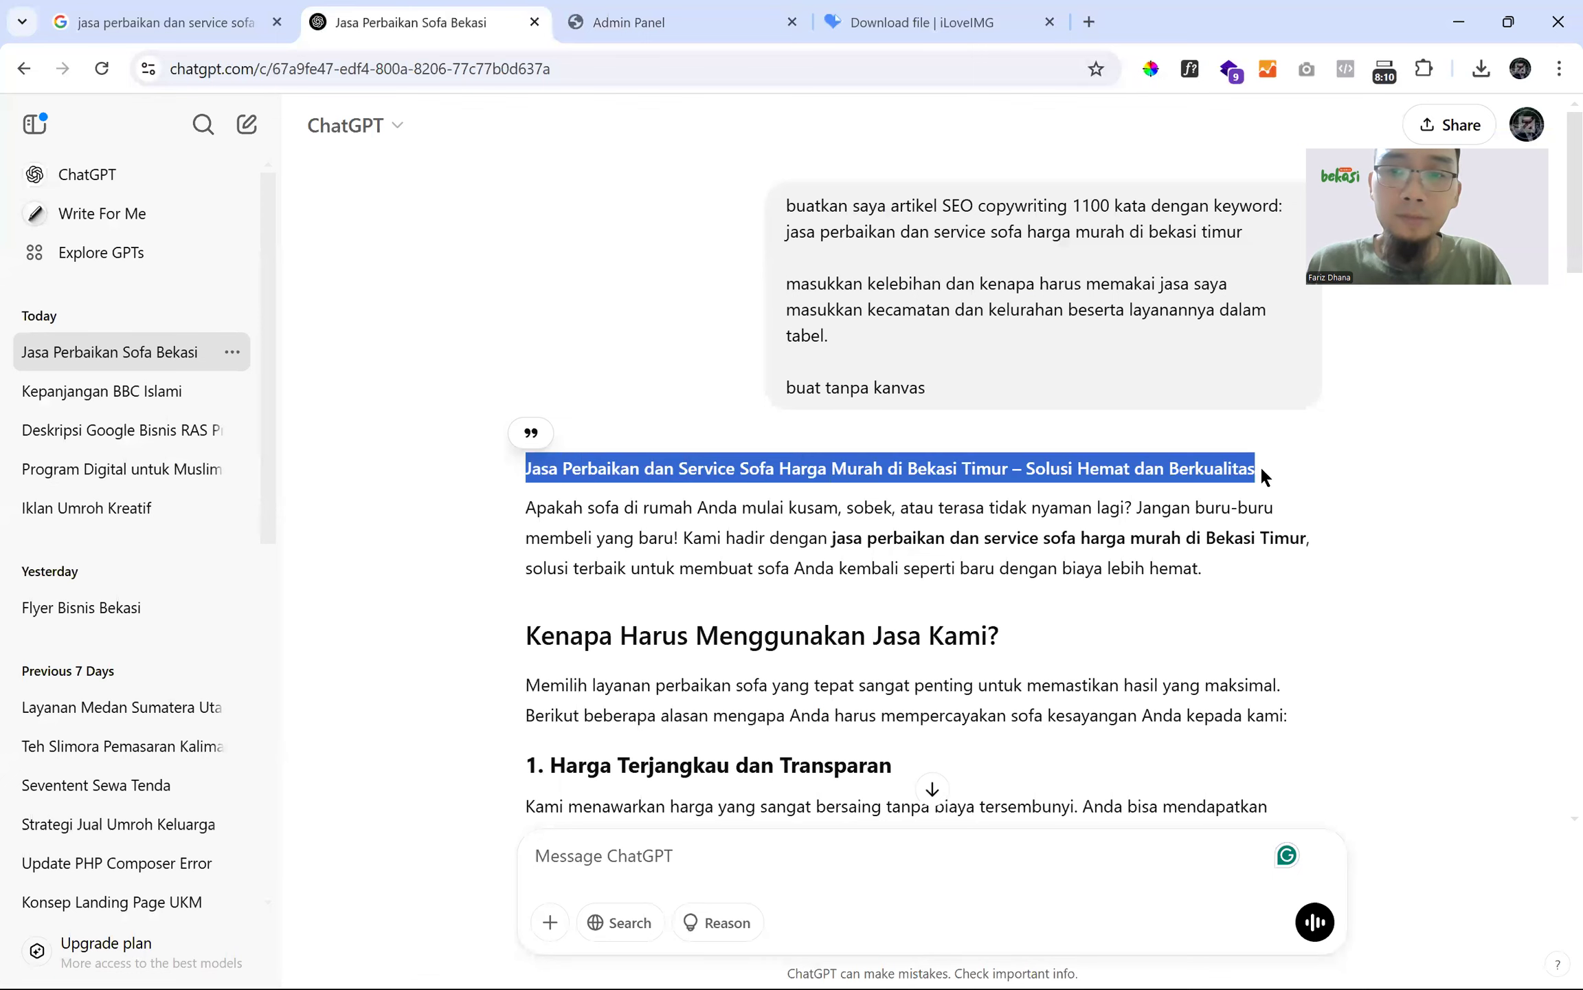
shift+click(1007, 471)
key(ctrl+c)
click(690, 21)
key(ctrl+v)
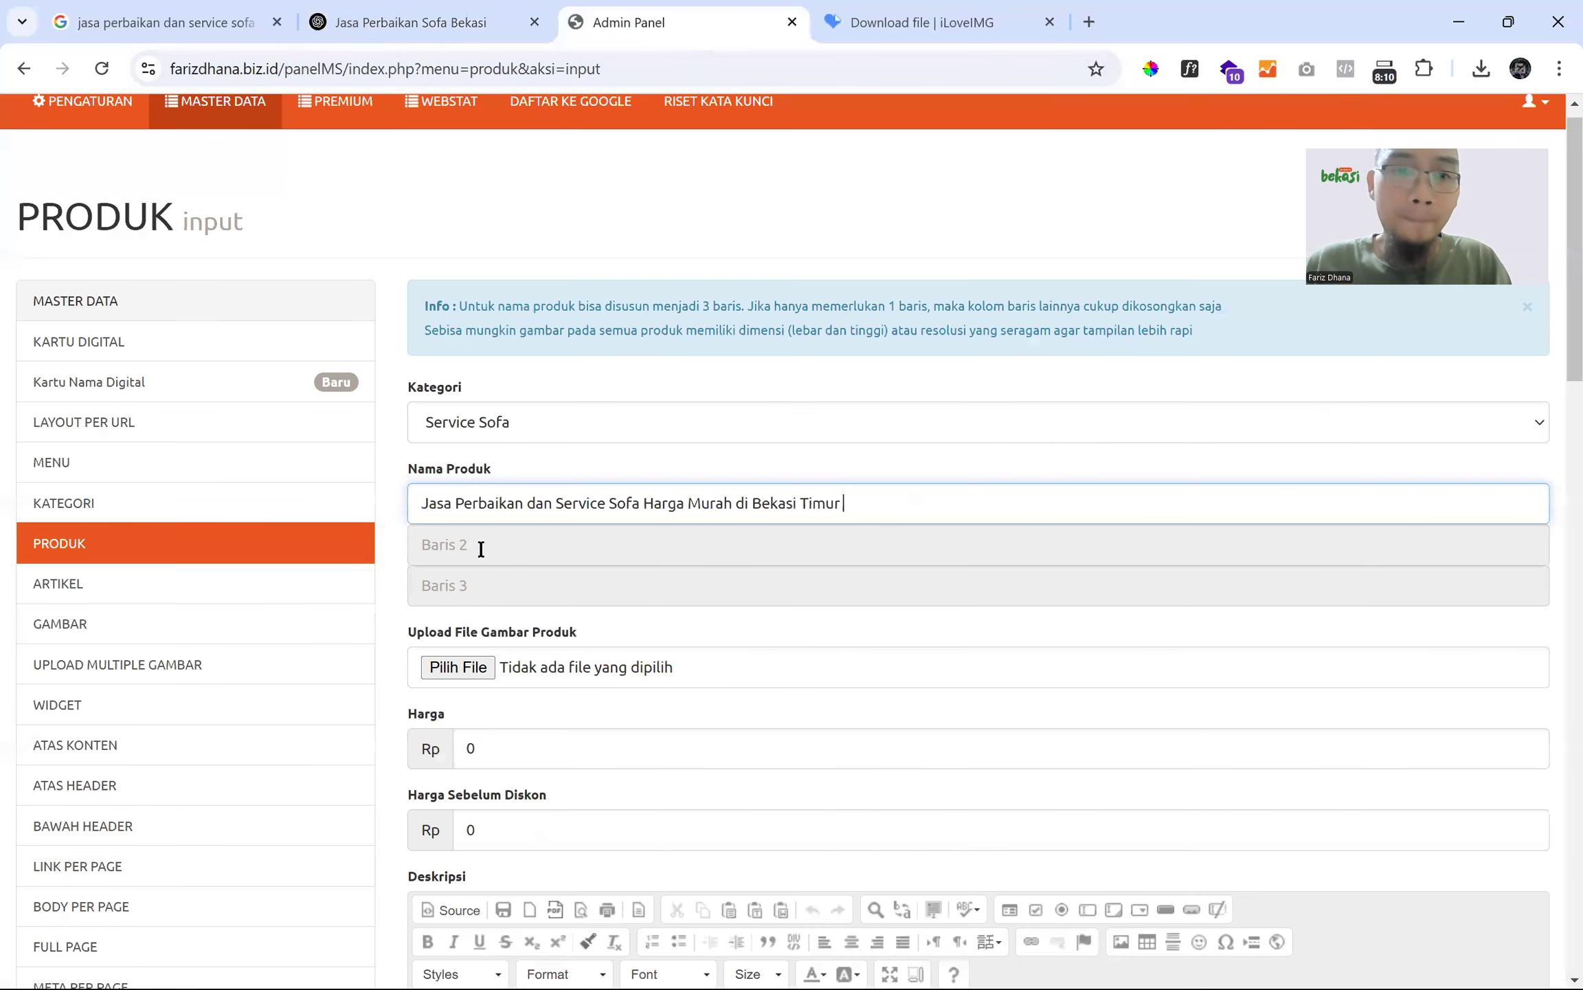
click(464, 672)
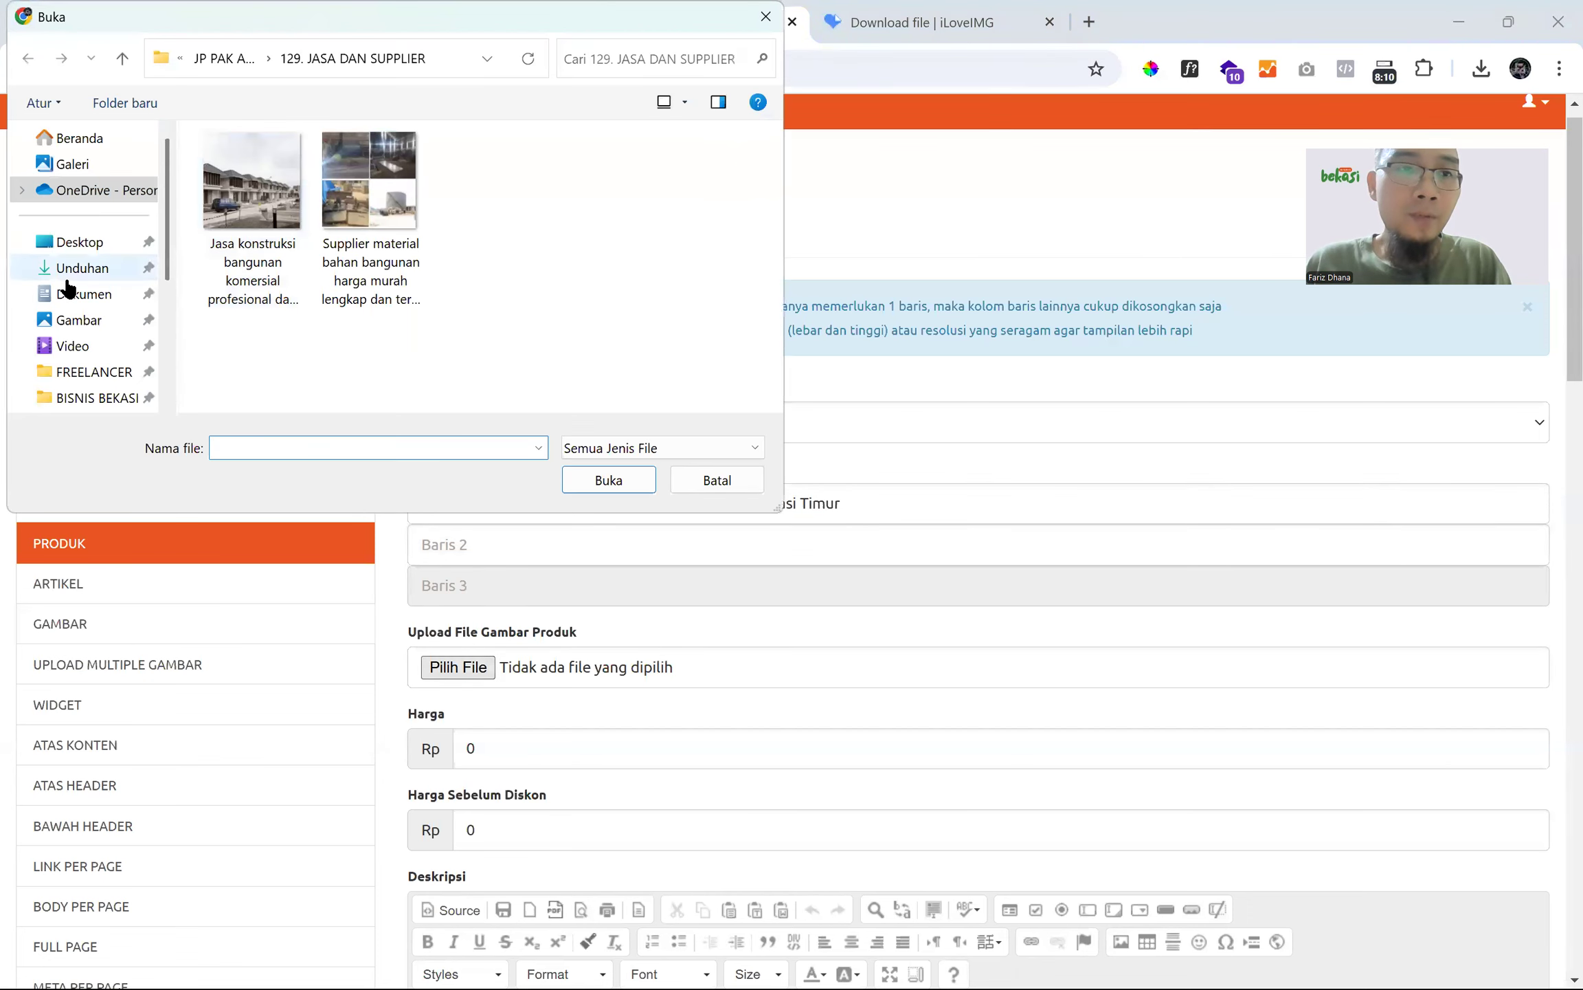
- Attach 'jasa service sofa harga murah di bekasi timur (1).jpg' from Downloads as the product image
click(76, 268)
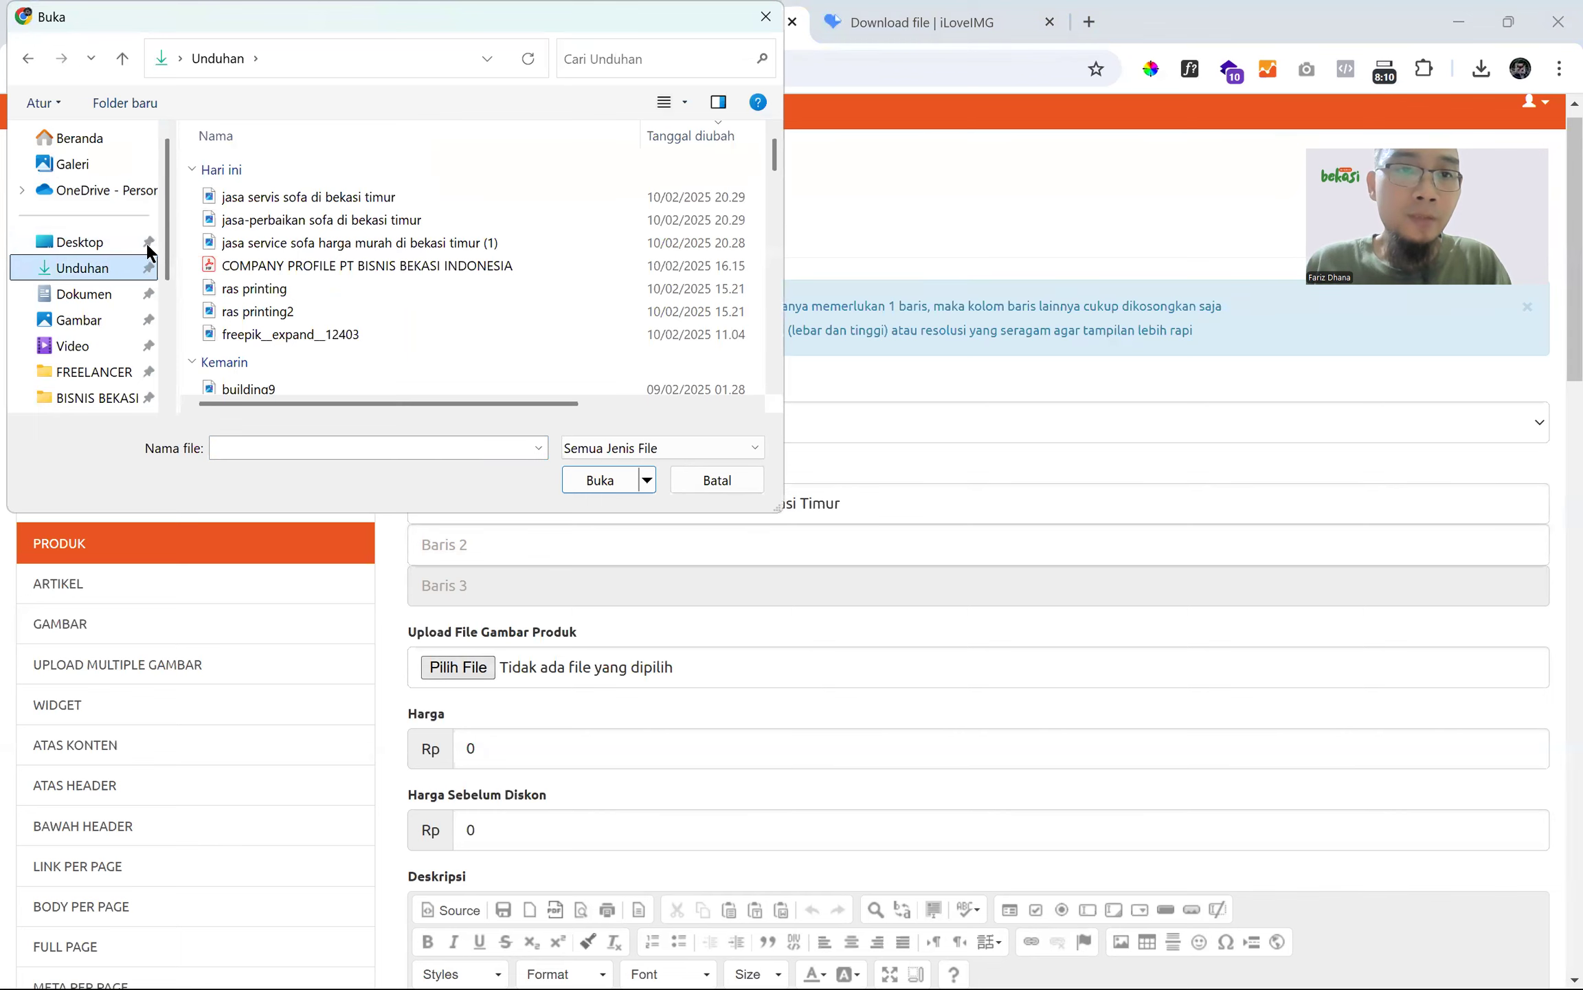
click(406, 243)
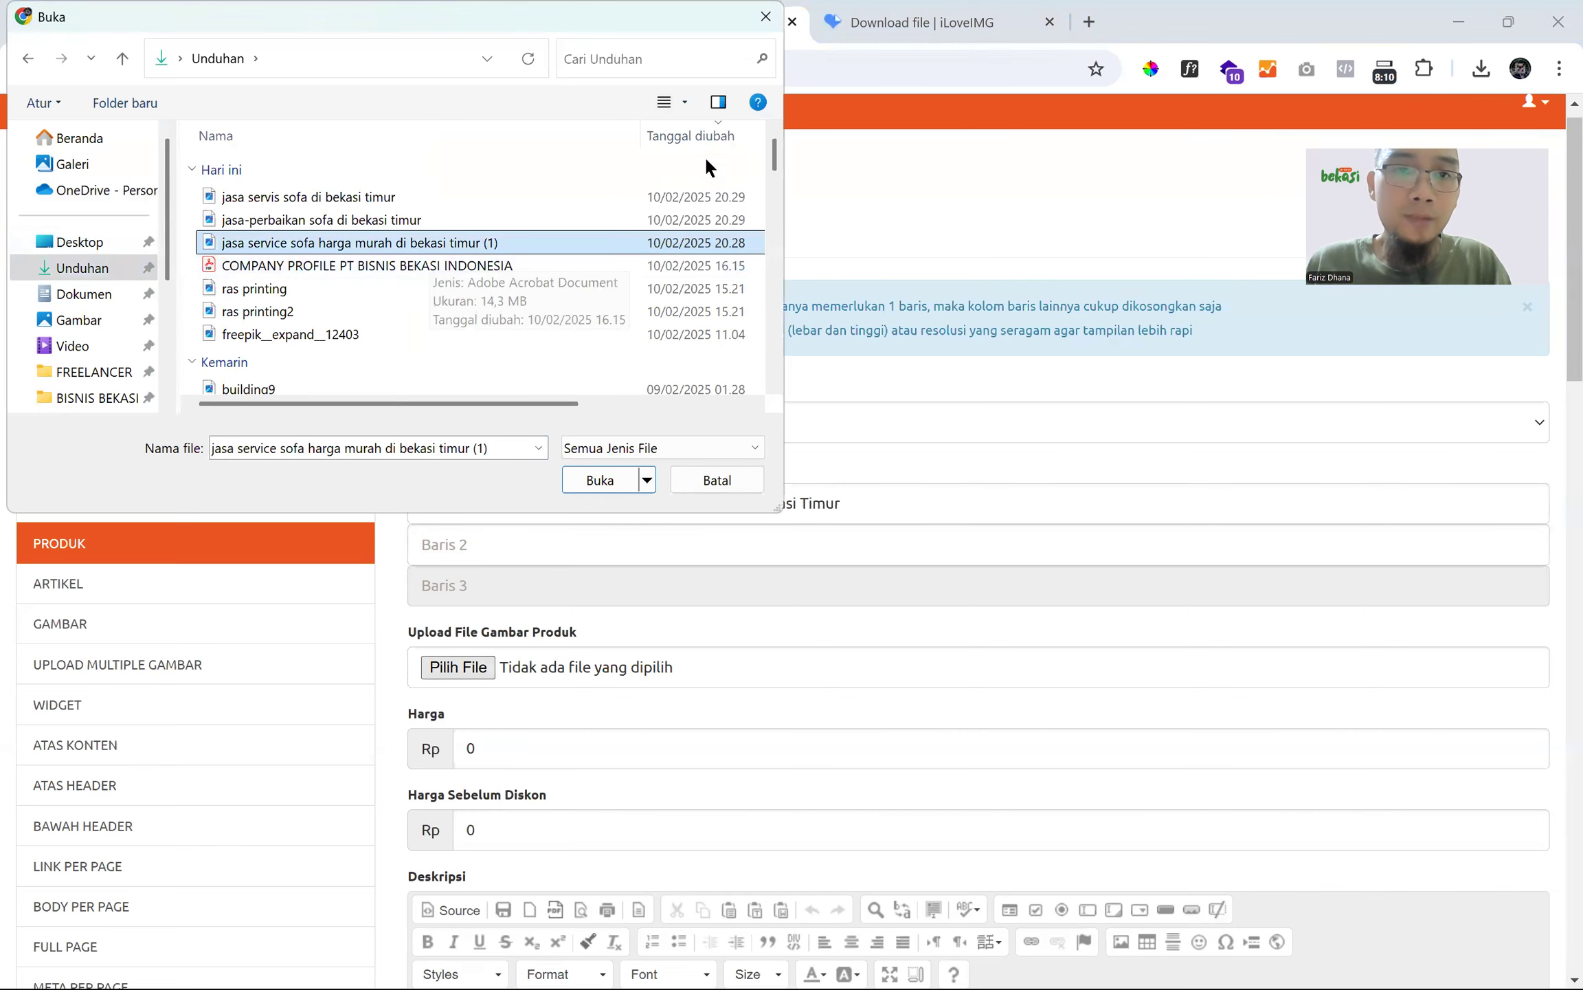
click(718, 102)
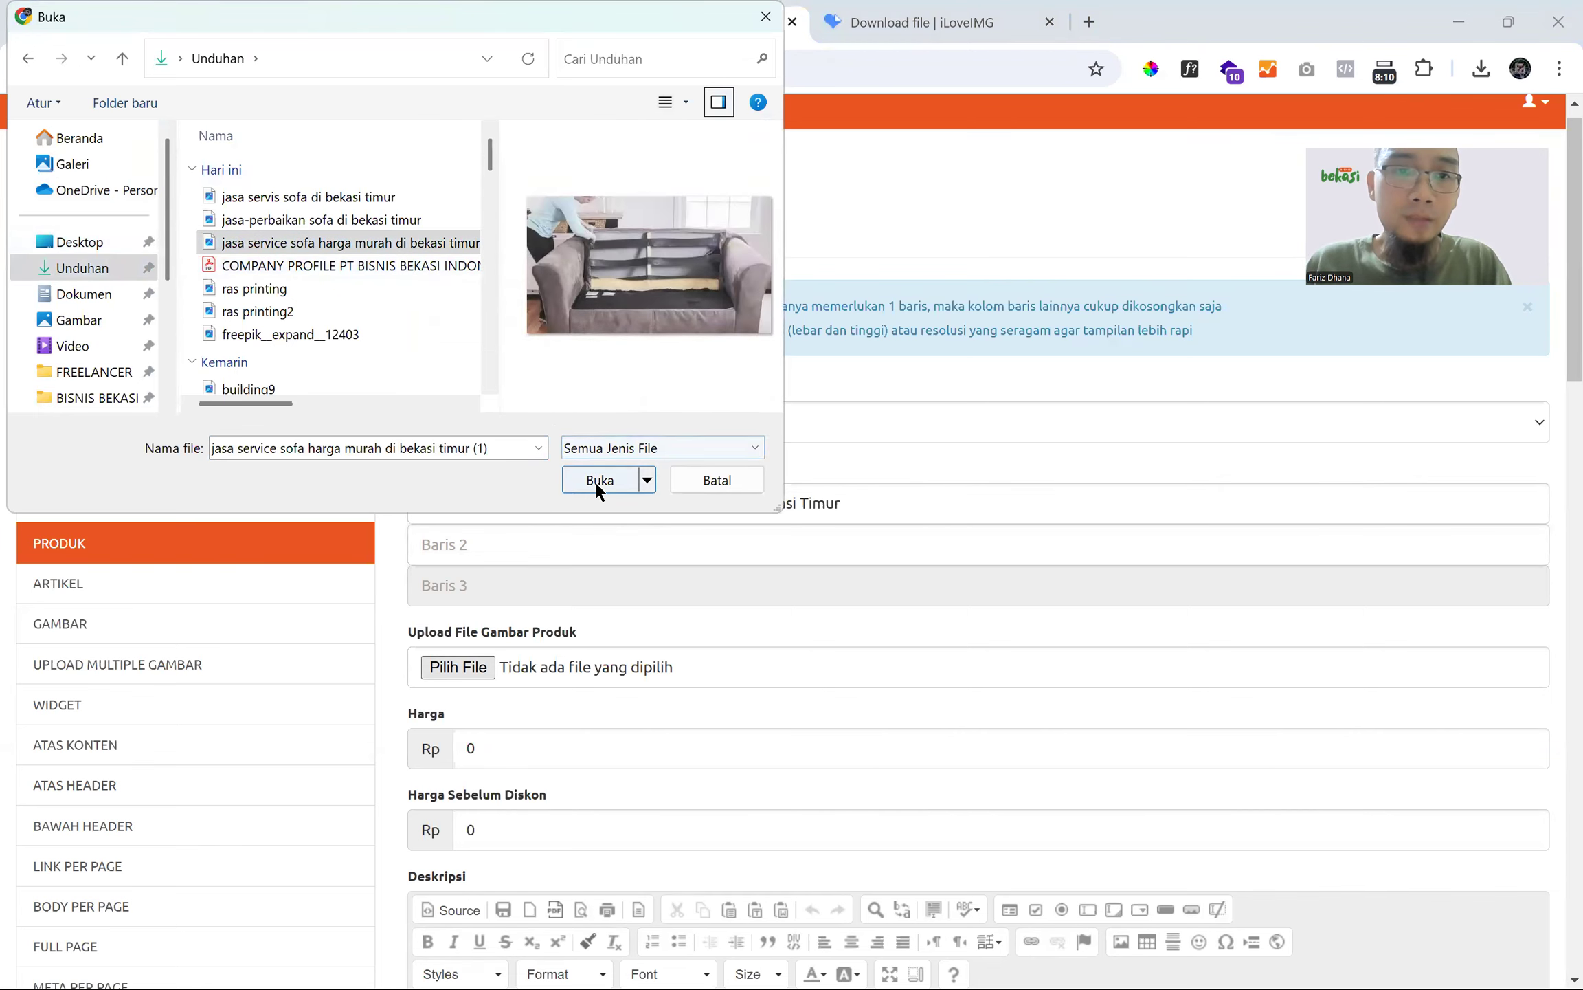
click(594, 479)
- Leave the Harga price at 0 and place the caret in the Deskripsi editor
scroll(550, 494, down, 3)
scroll(542, 509, down, 4)
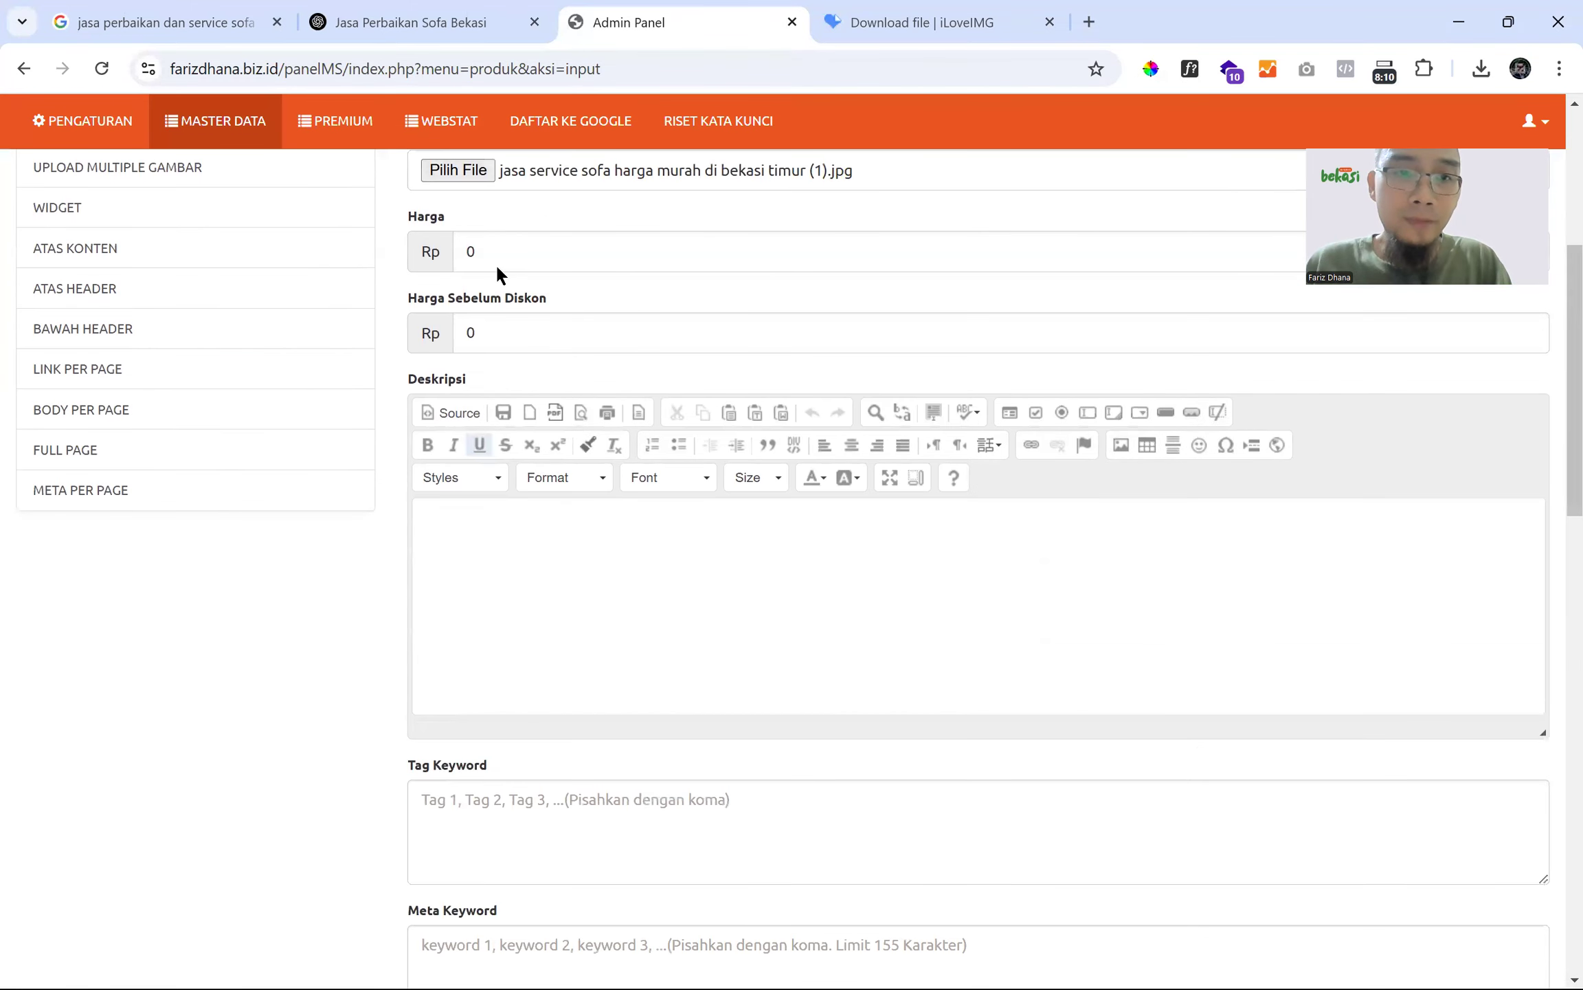
click(503, 224)
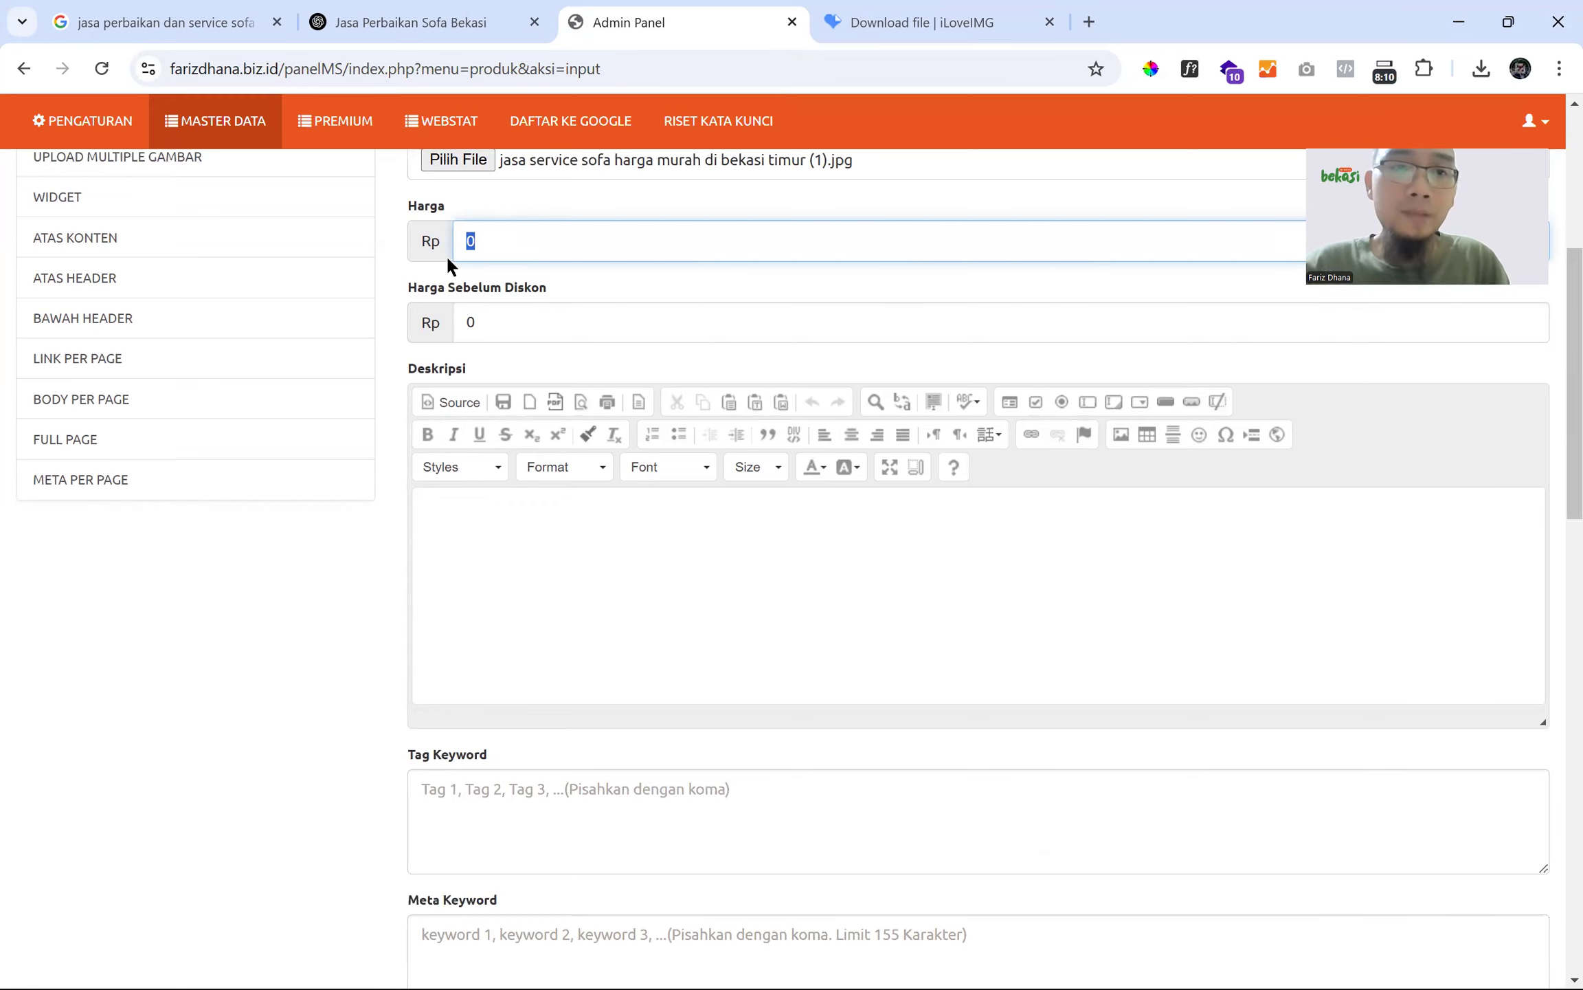
click(496, 340)
click(461, 520)
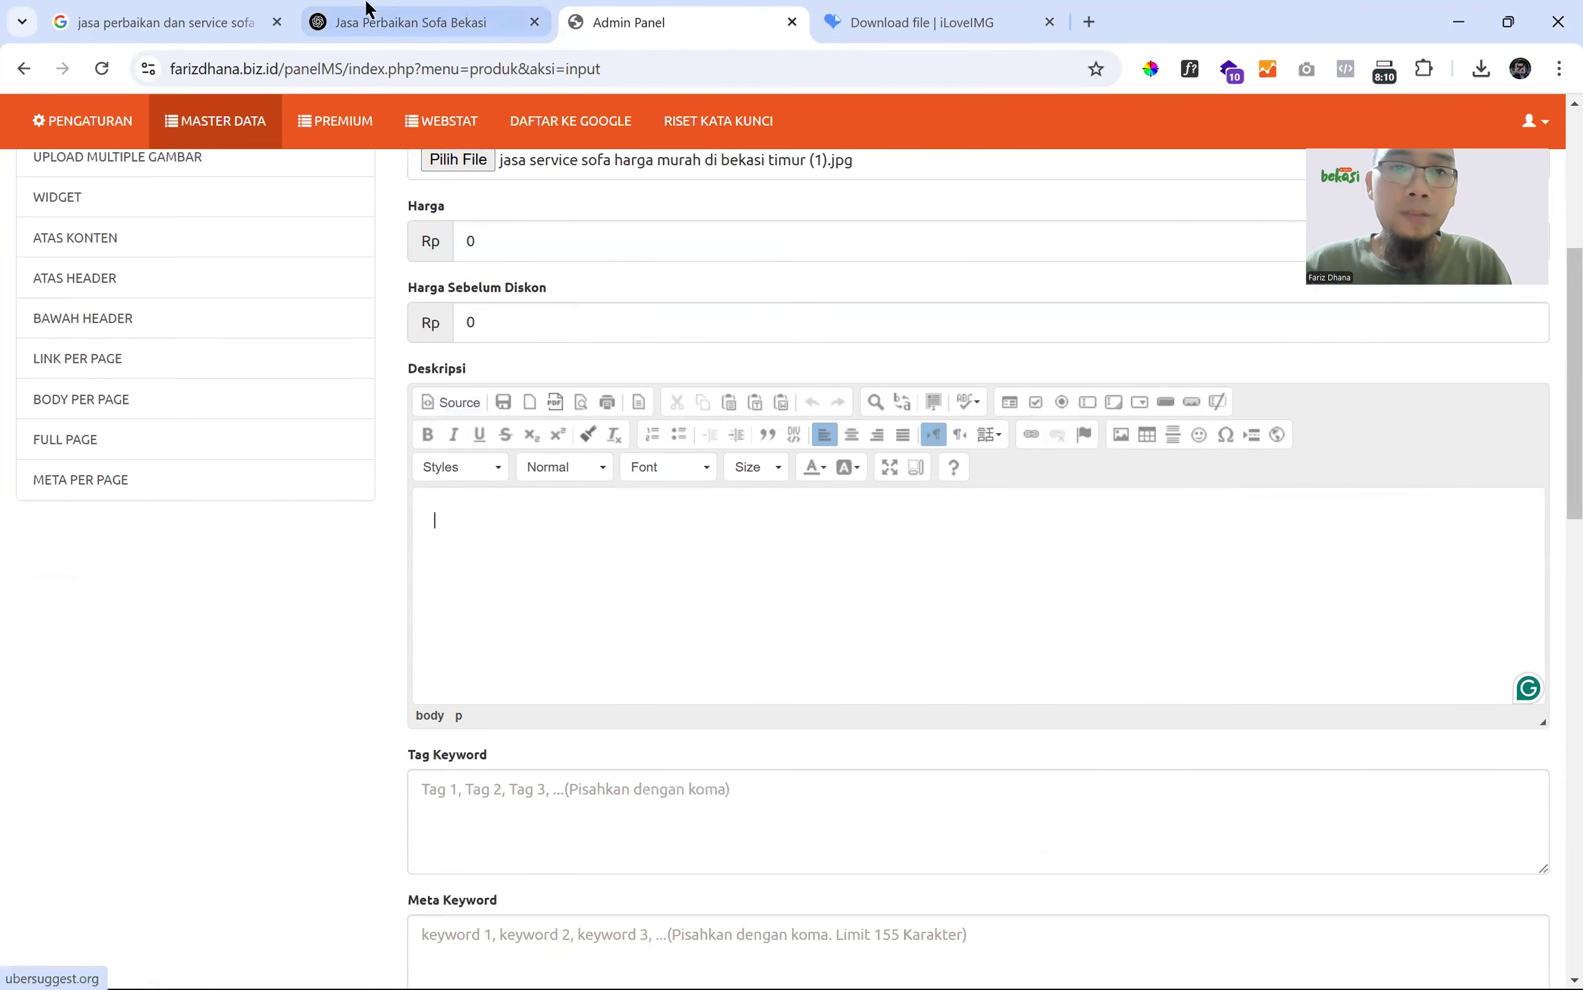
- Paste the full ChatGPT article title into the Deskripsi editor
click(385, 22)
shift+click(1258, 459)
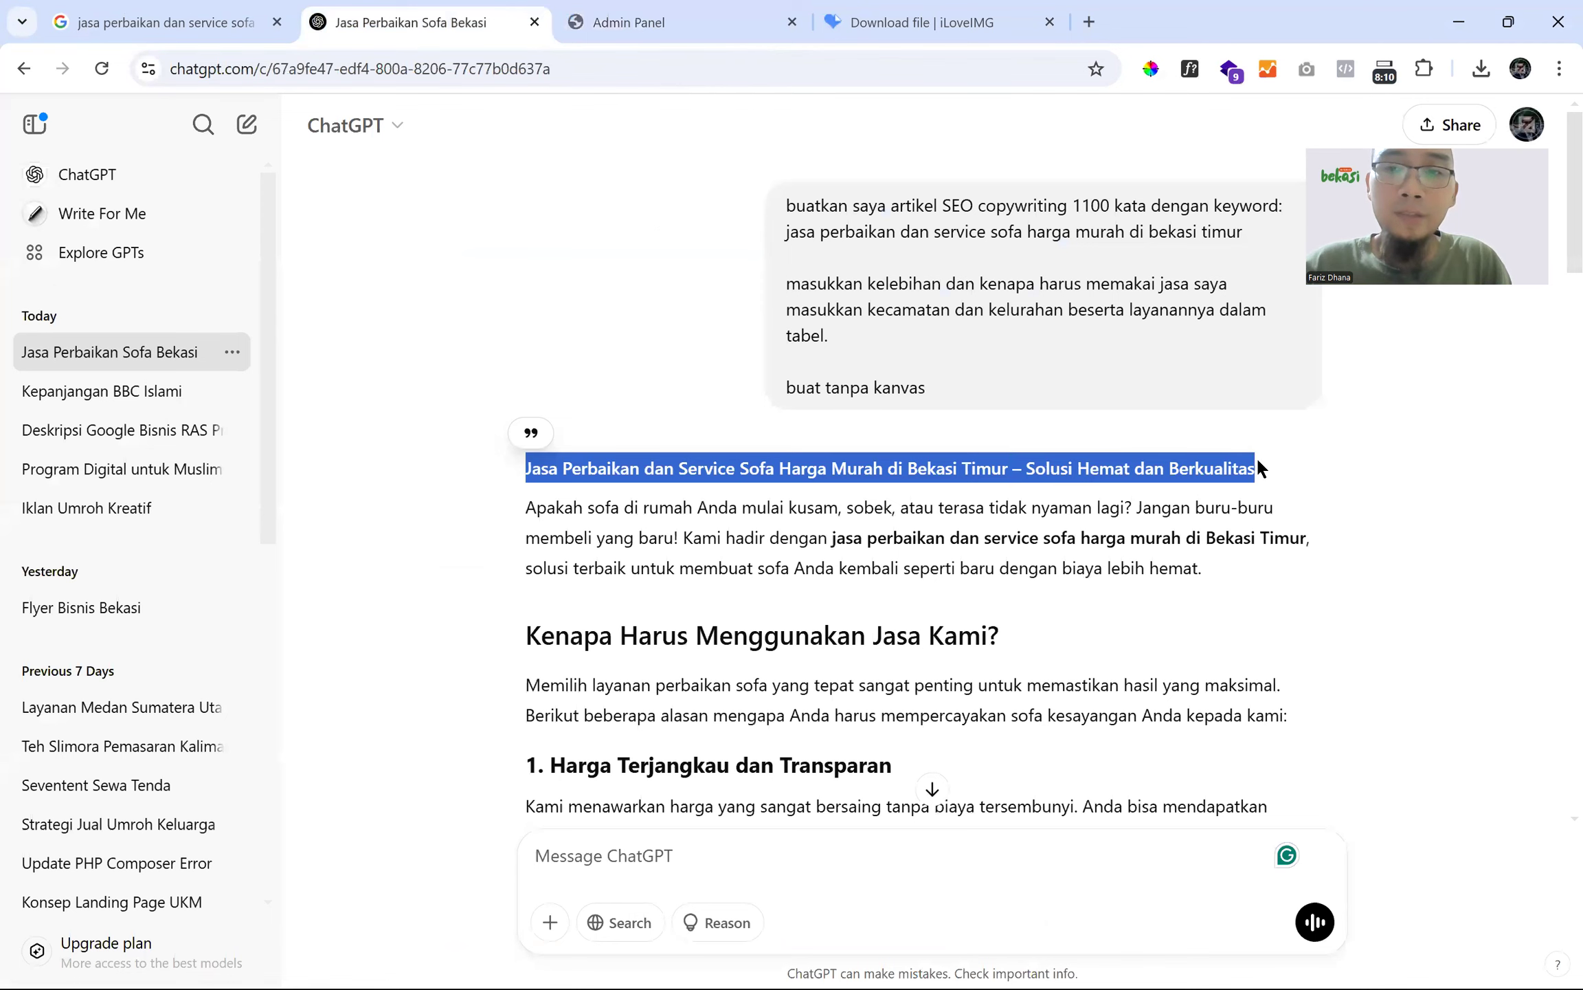
click(653, 27)
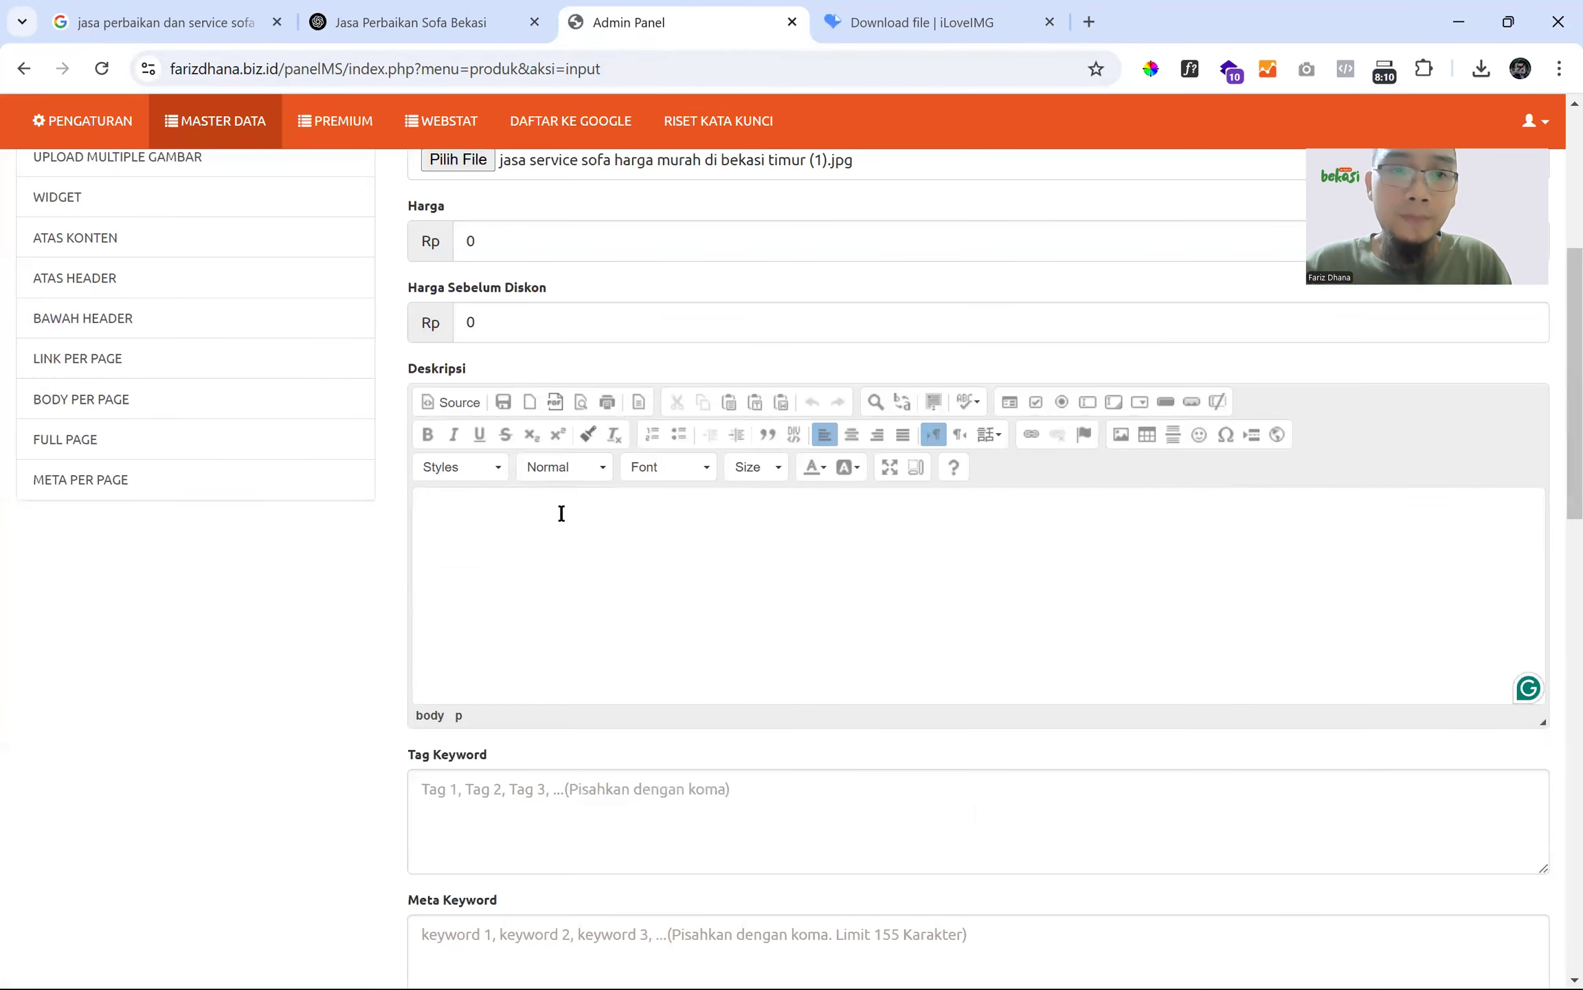
key(ctrl+v)
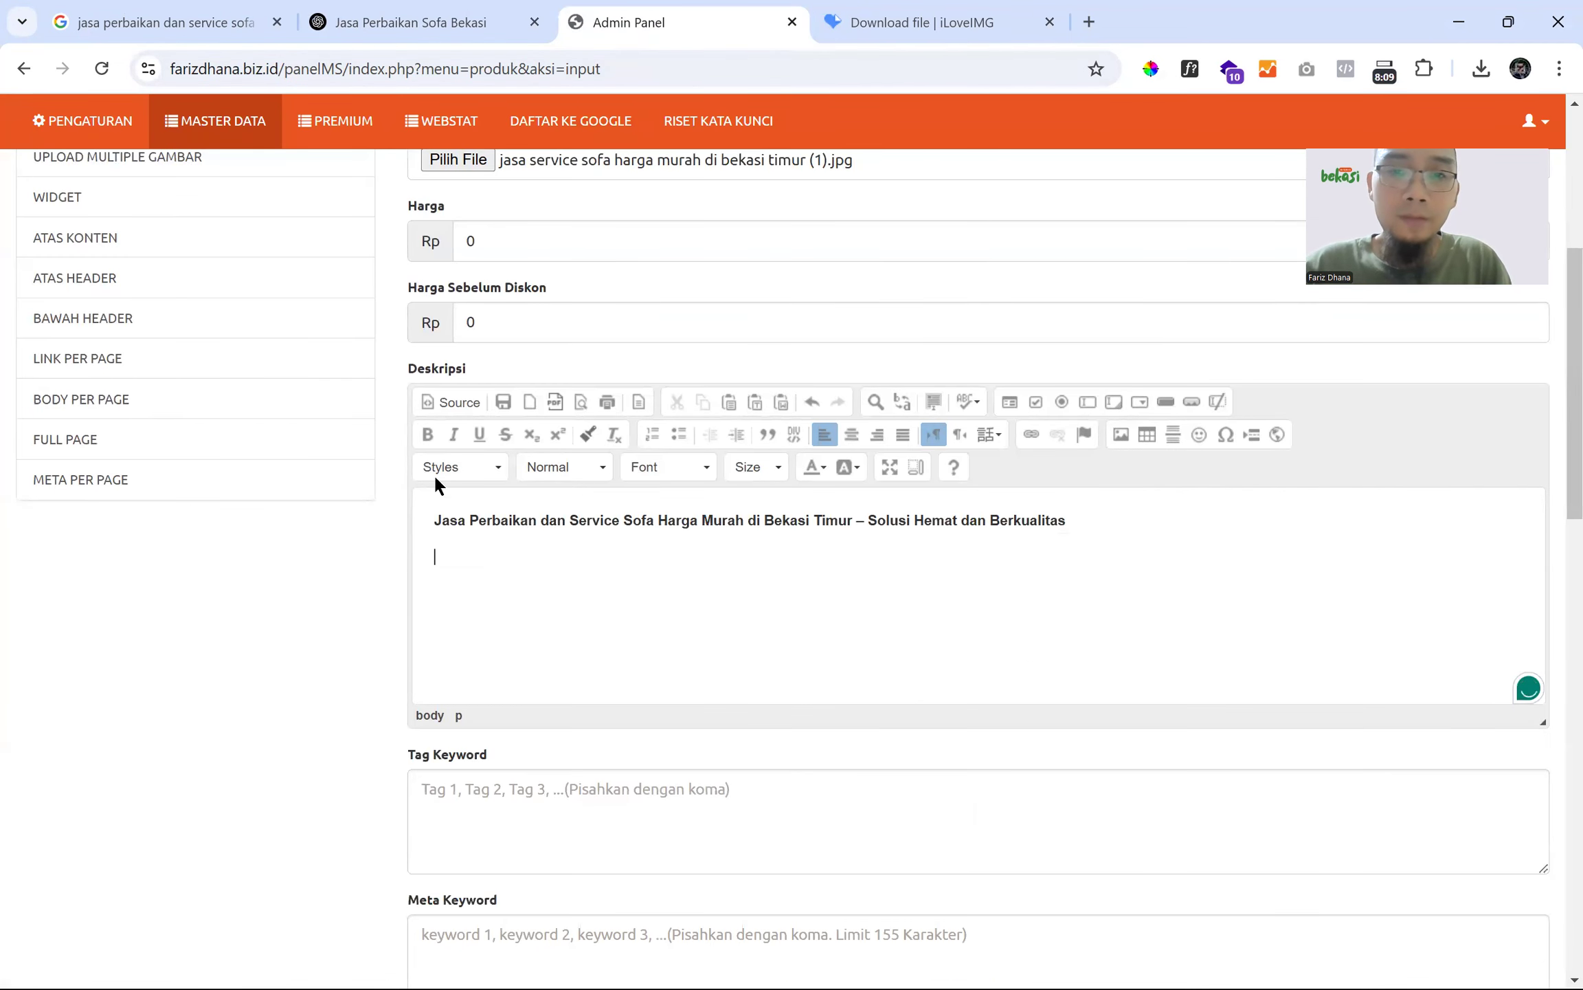
- Paste the article body, from 'Apakah' through 'promo spesial!', below the title
click(464, 26)
double_click(542, 499)
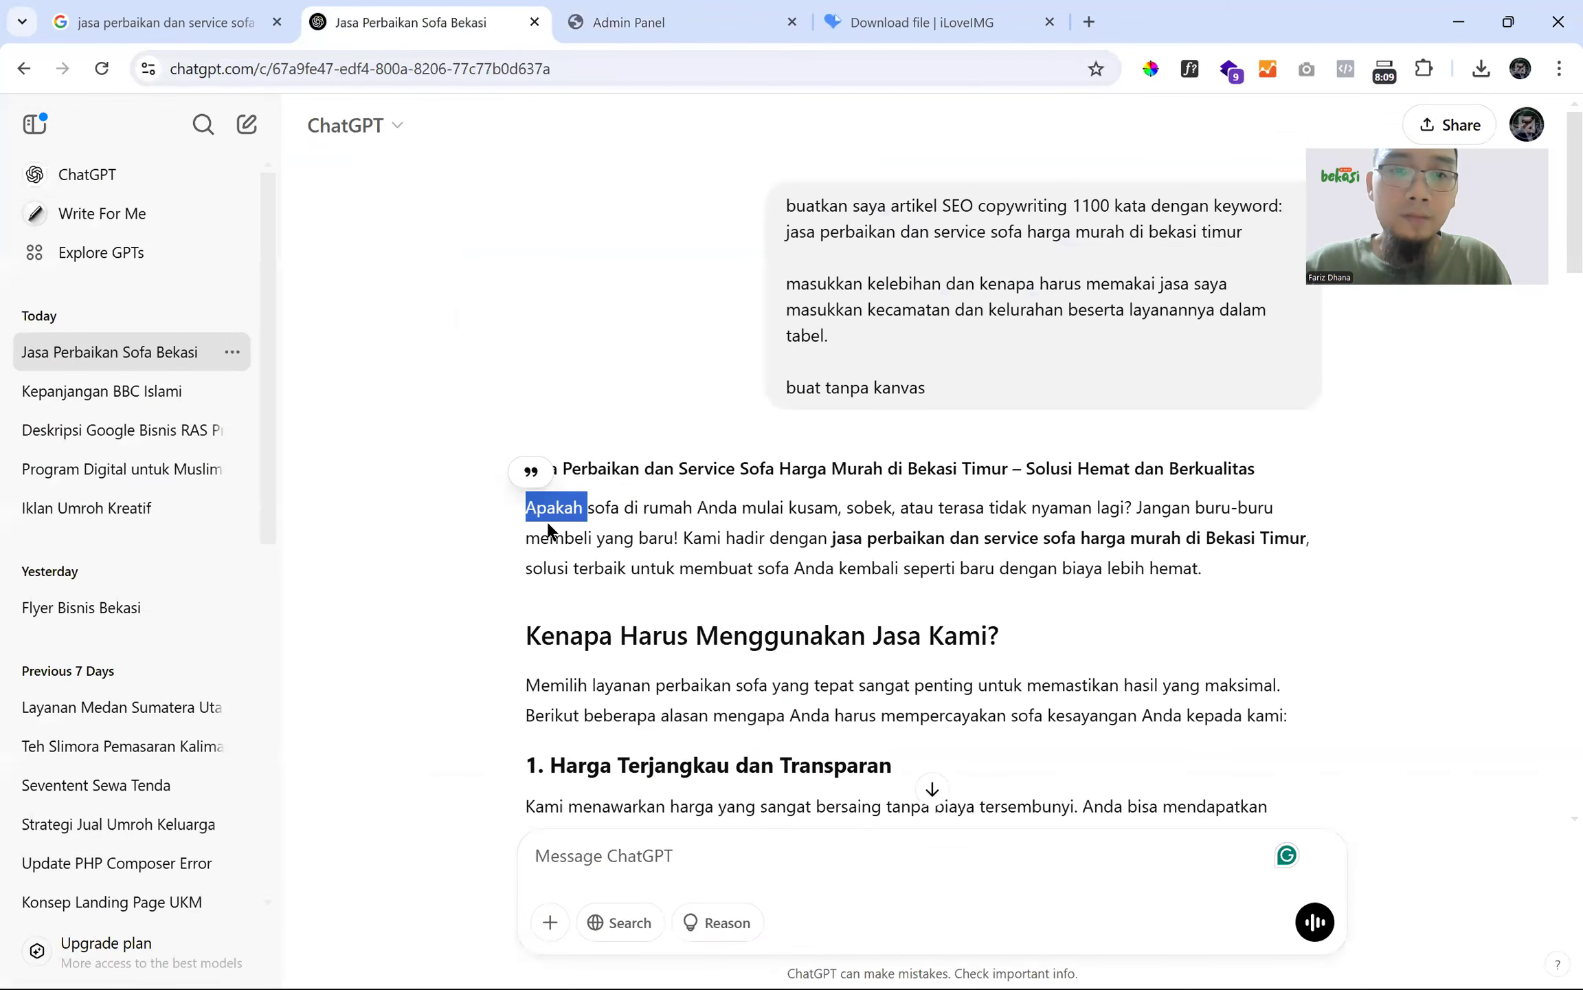
scroll(551, 531, down, 8)
scroll(551, 531, down, 15)
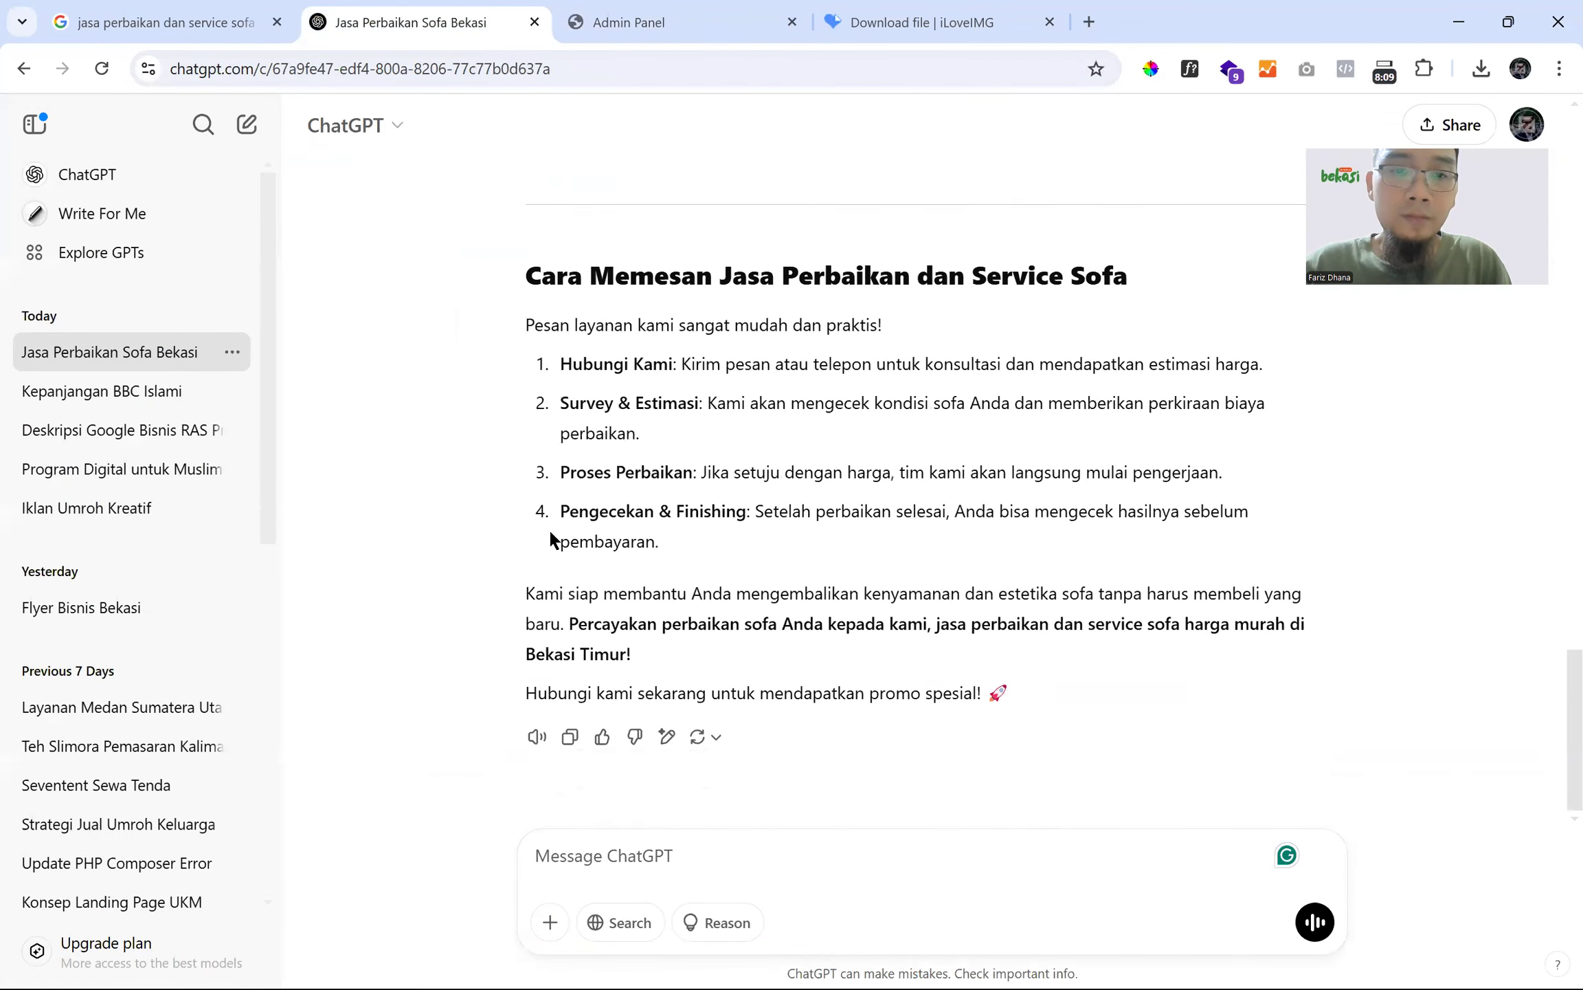
shift+click(986, 694)
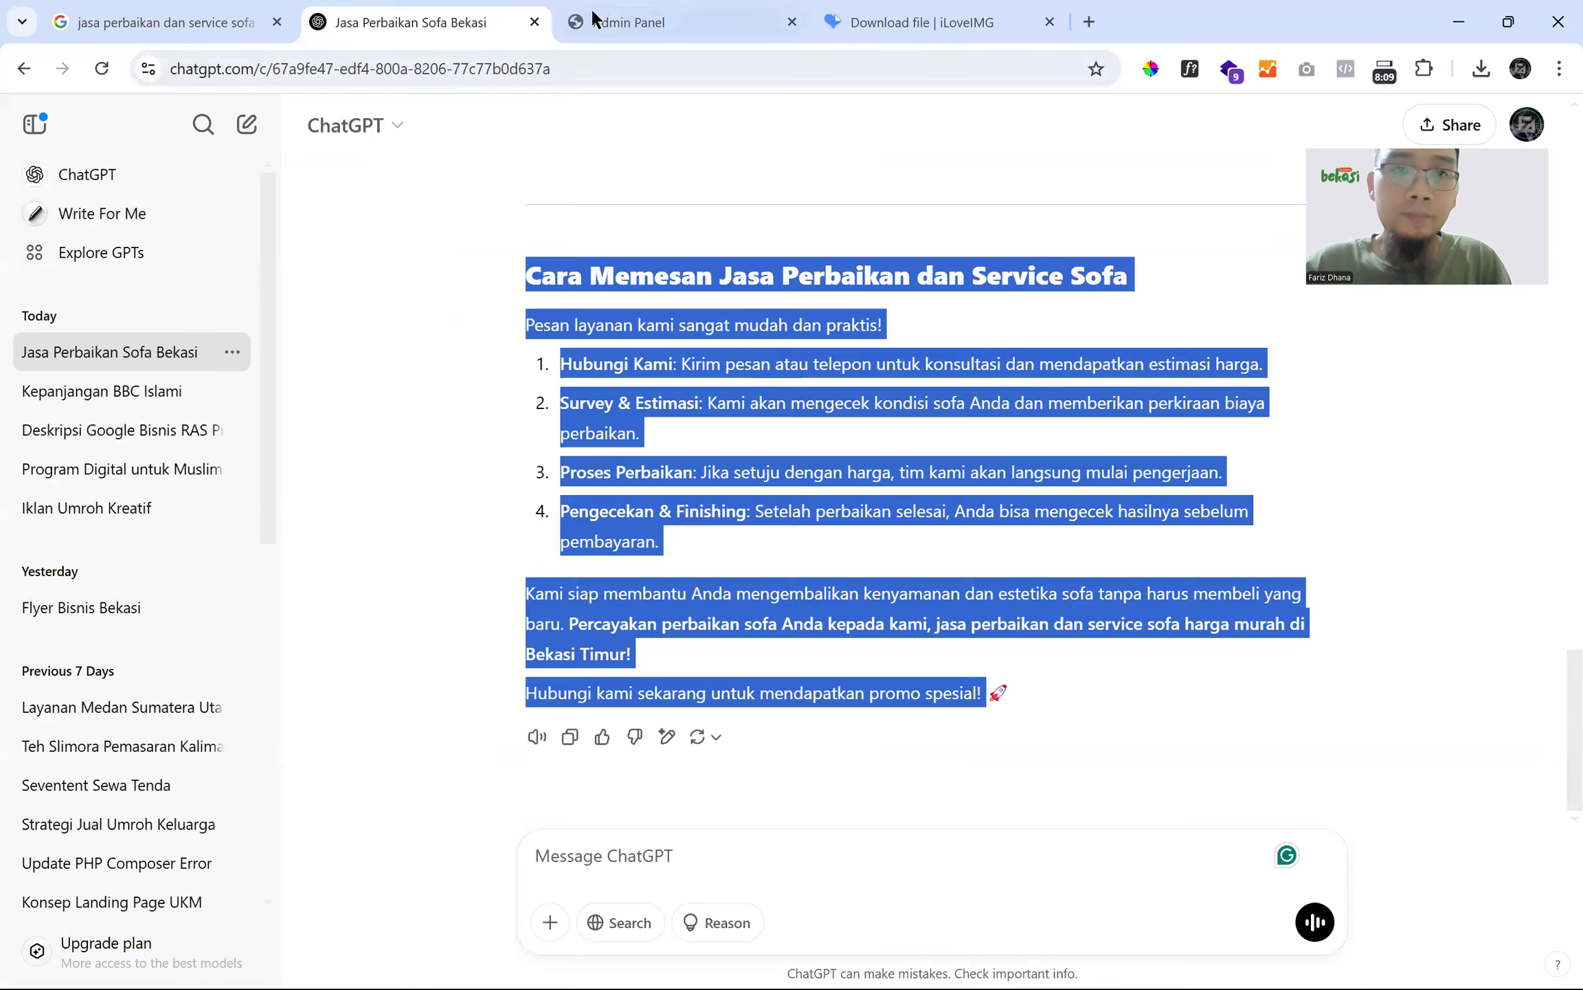
click(595, 21)
key(ctrl+v)
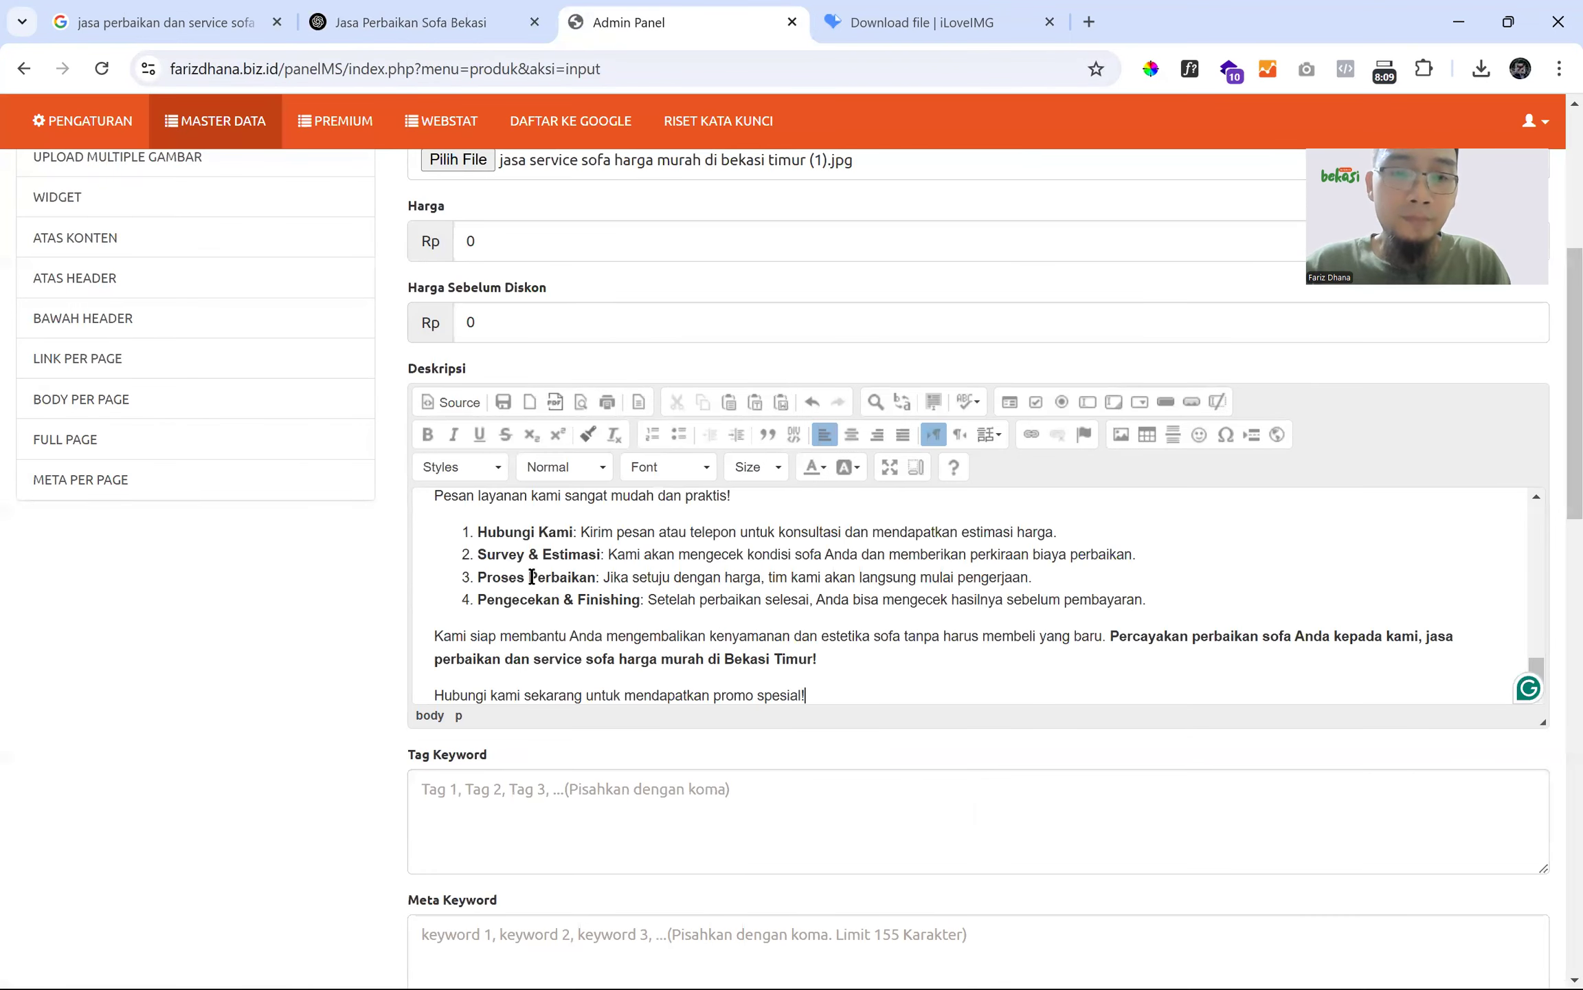
key(Return)
- Add the lines seowa, seobaca and seodenai on separate lines below the article
text(se)
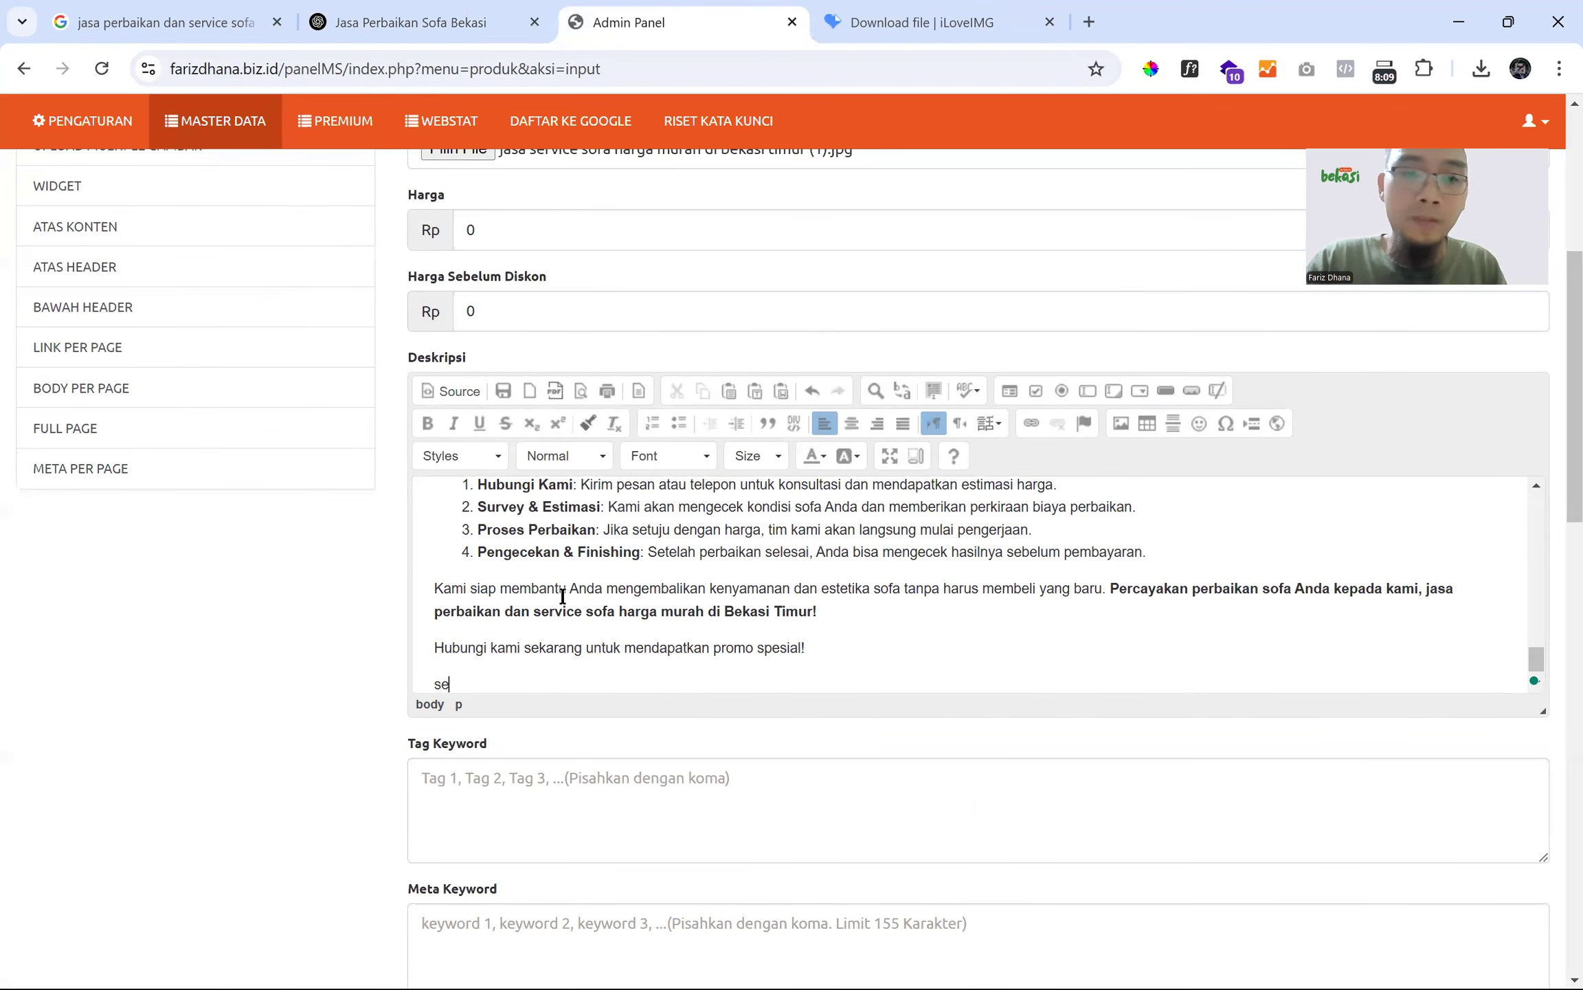
text(owa)
key(Return)
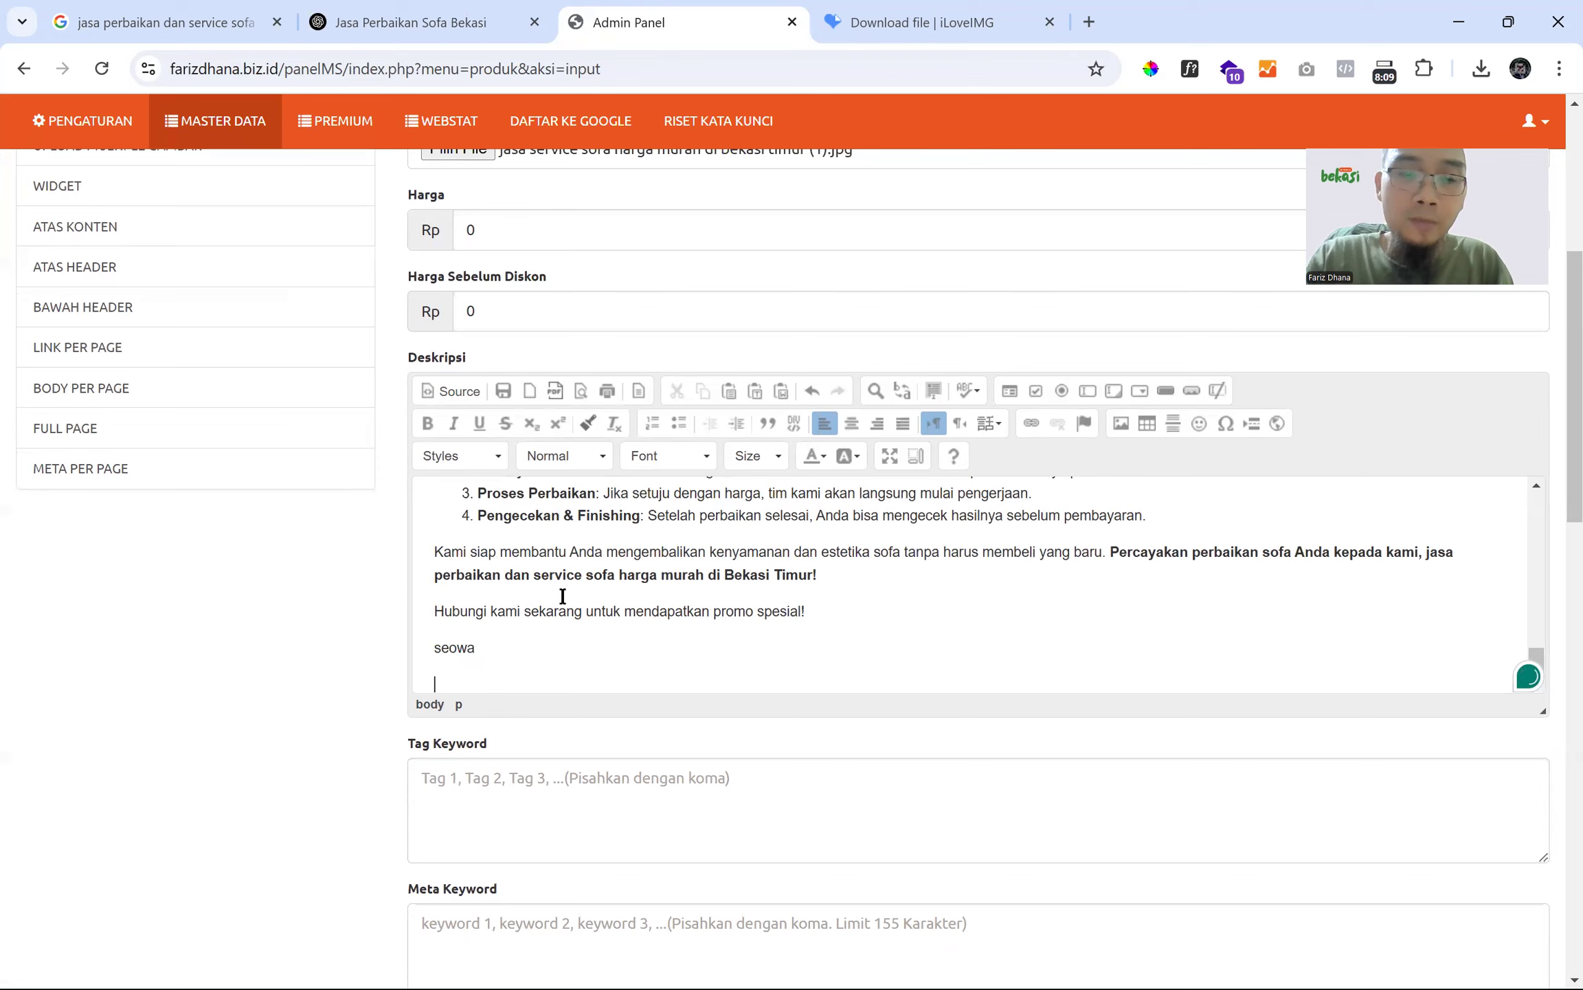
text(seob)
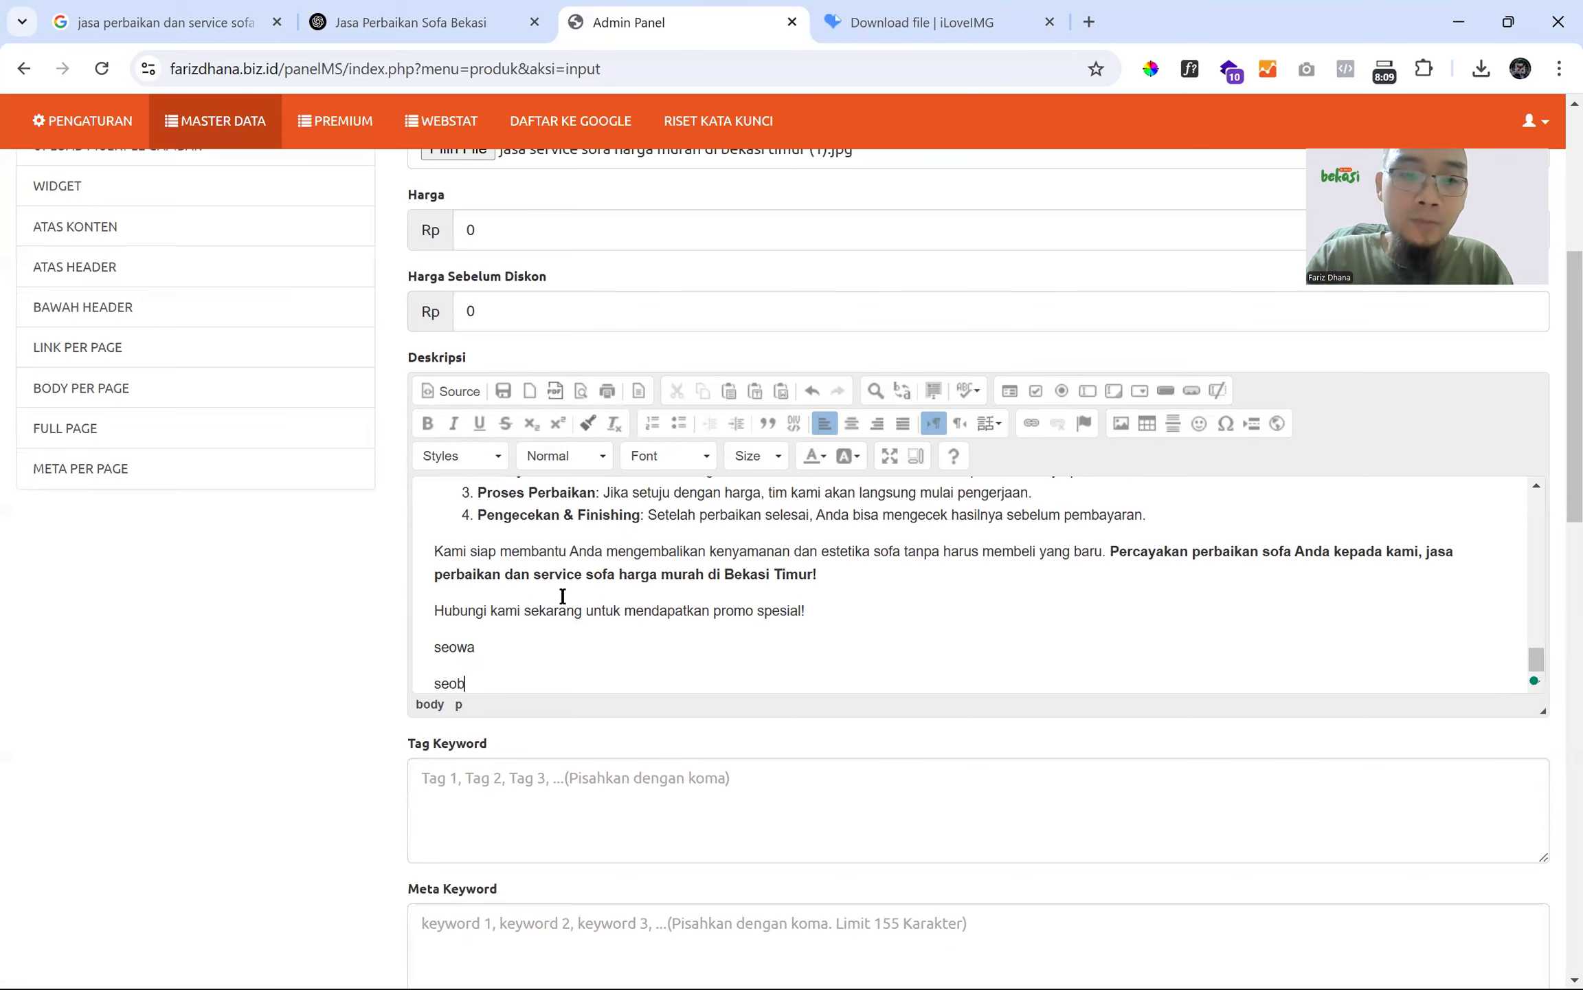
text(aca)
key(Return)
text(denai)
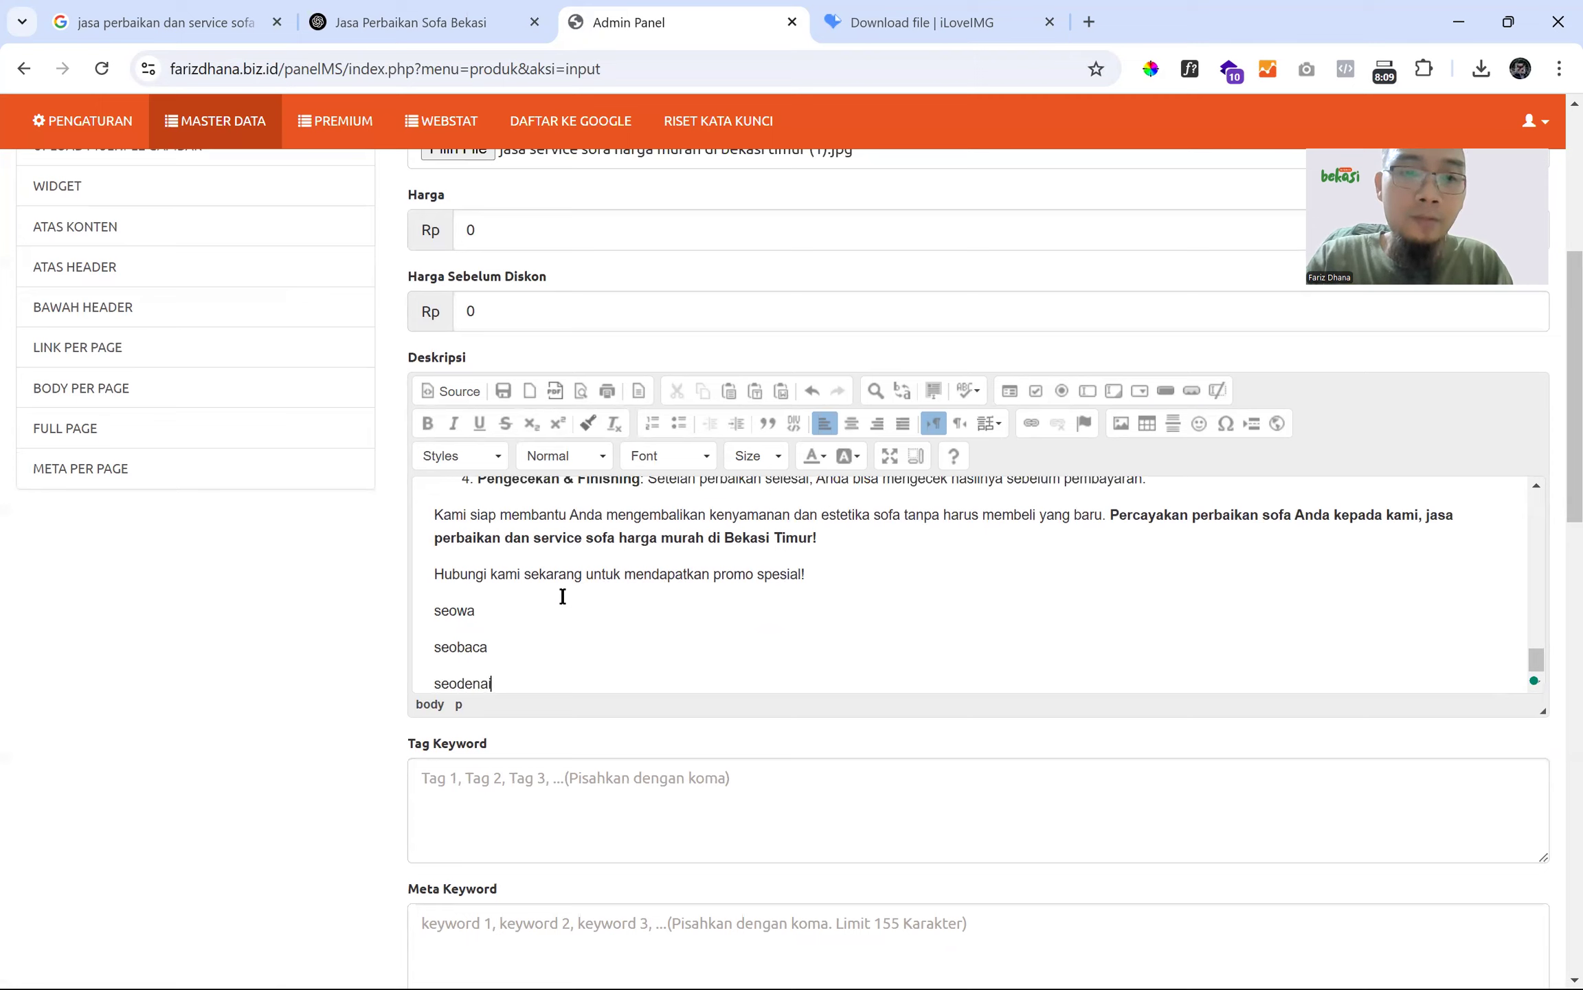
double_click(466, 648)
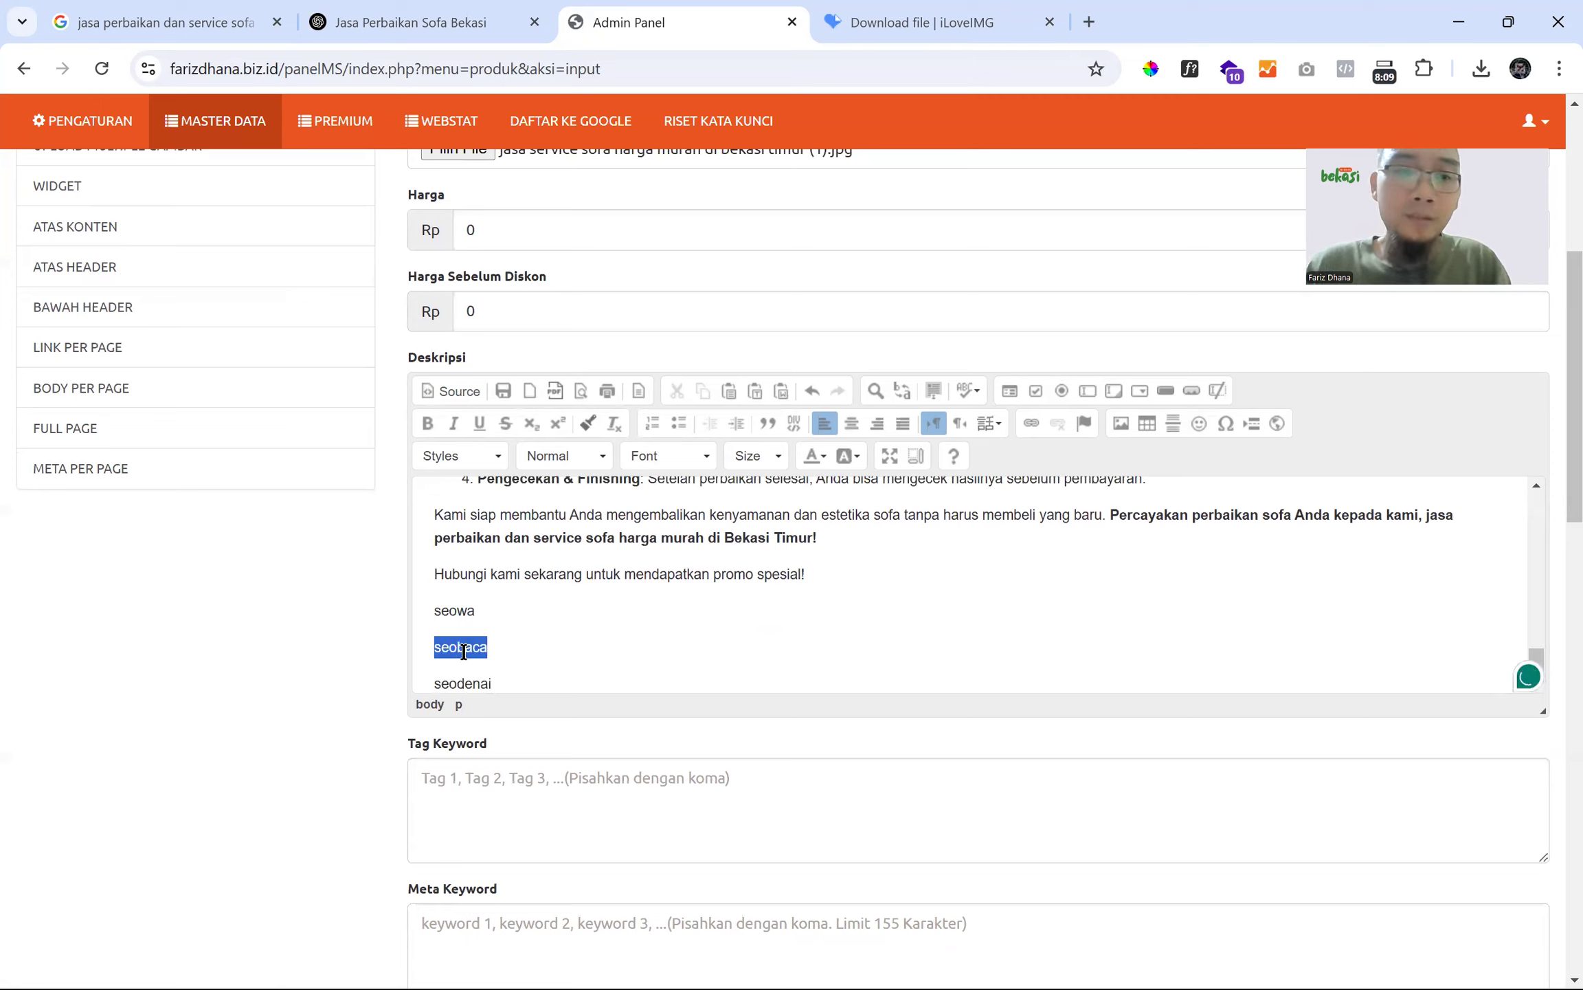
click(505, 678)
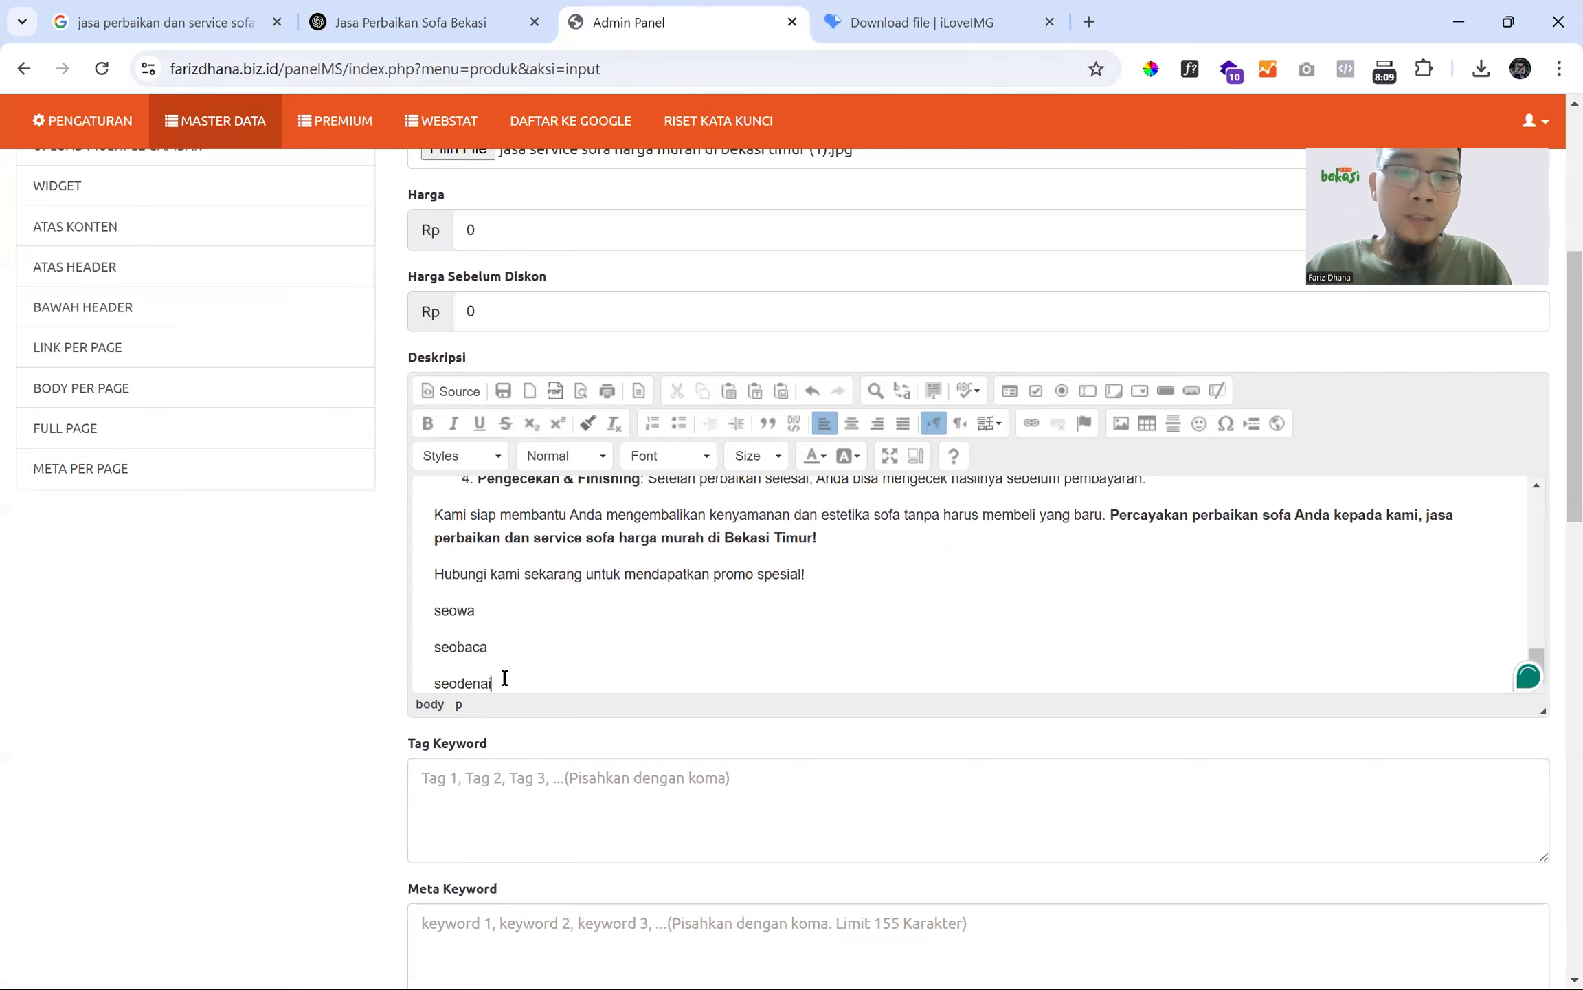
drag(522, 681, 438, 672)
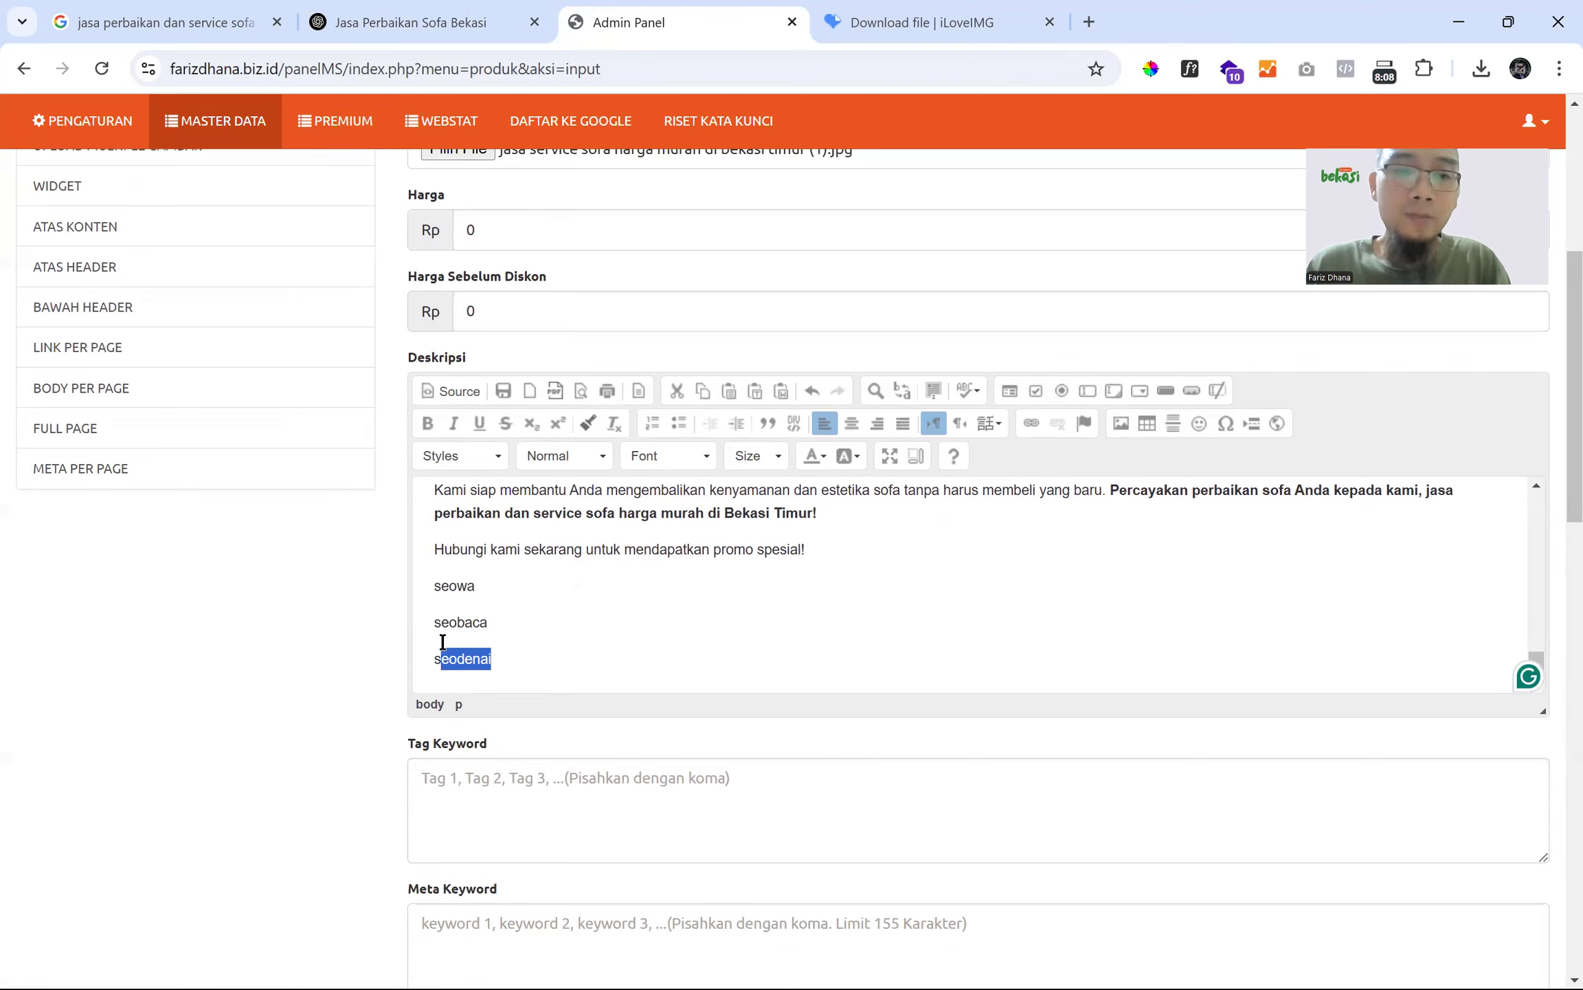
scroll(442, 642, up, 5)
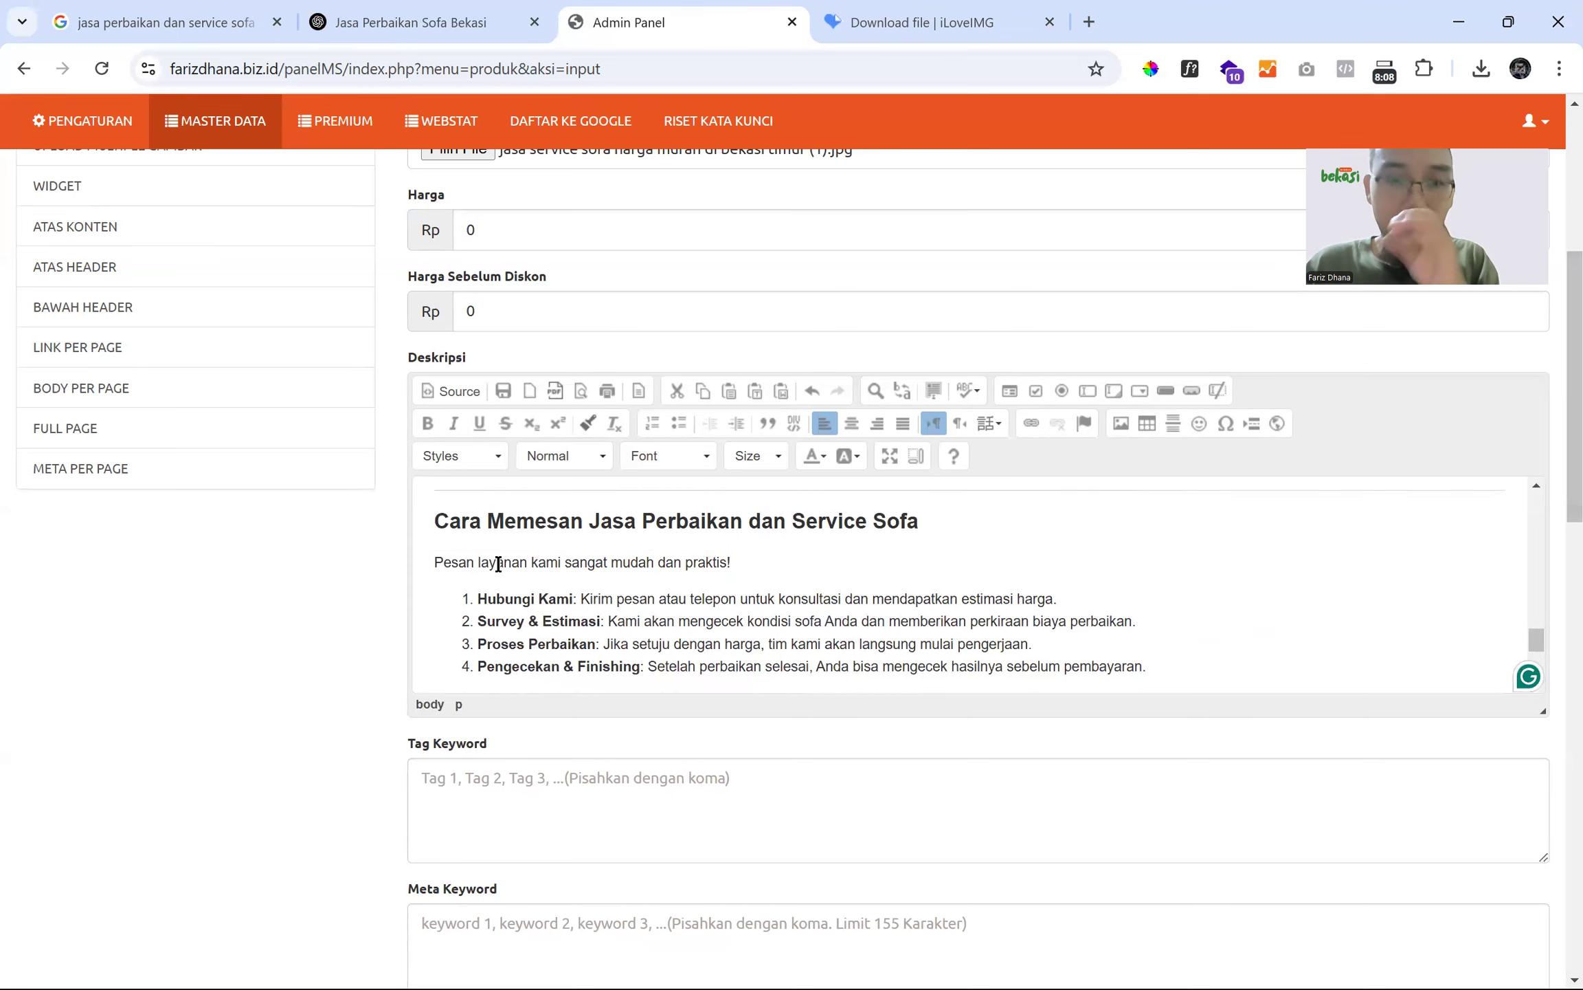
- Format the article title as Heading 2, size 26, white text on a blue background
click(890, 453)
scroll(501, 334, up, 1)
key(ctrl+Home)
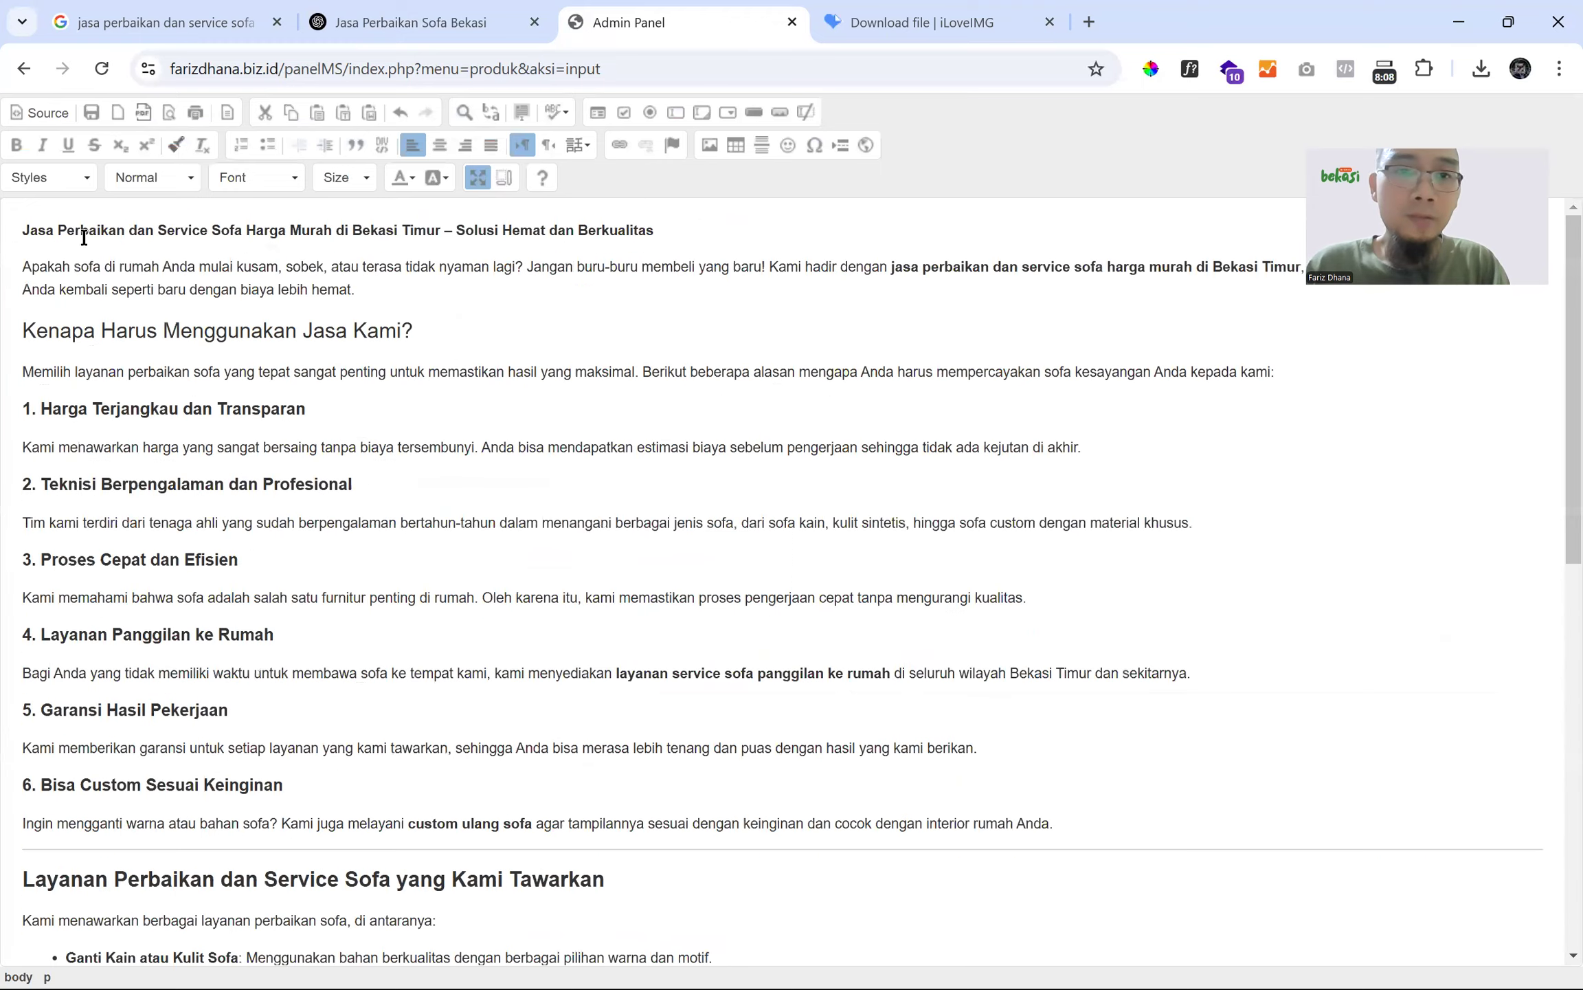
key(shift+End)
click(134, 182)
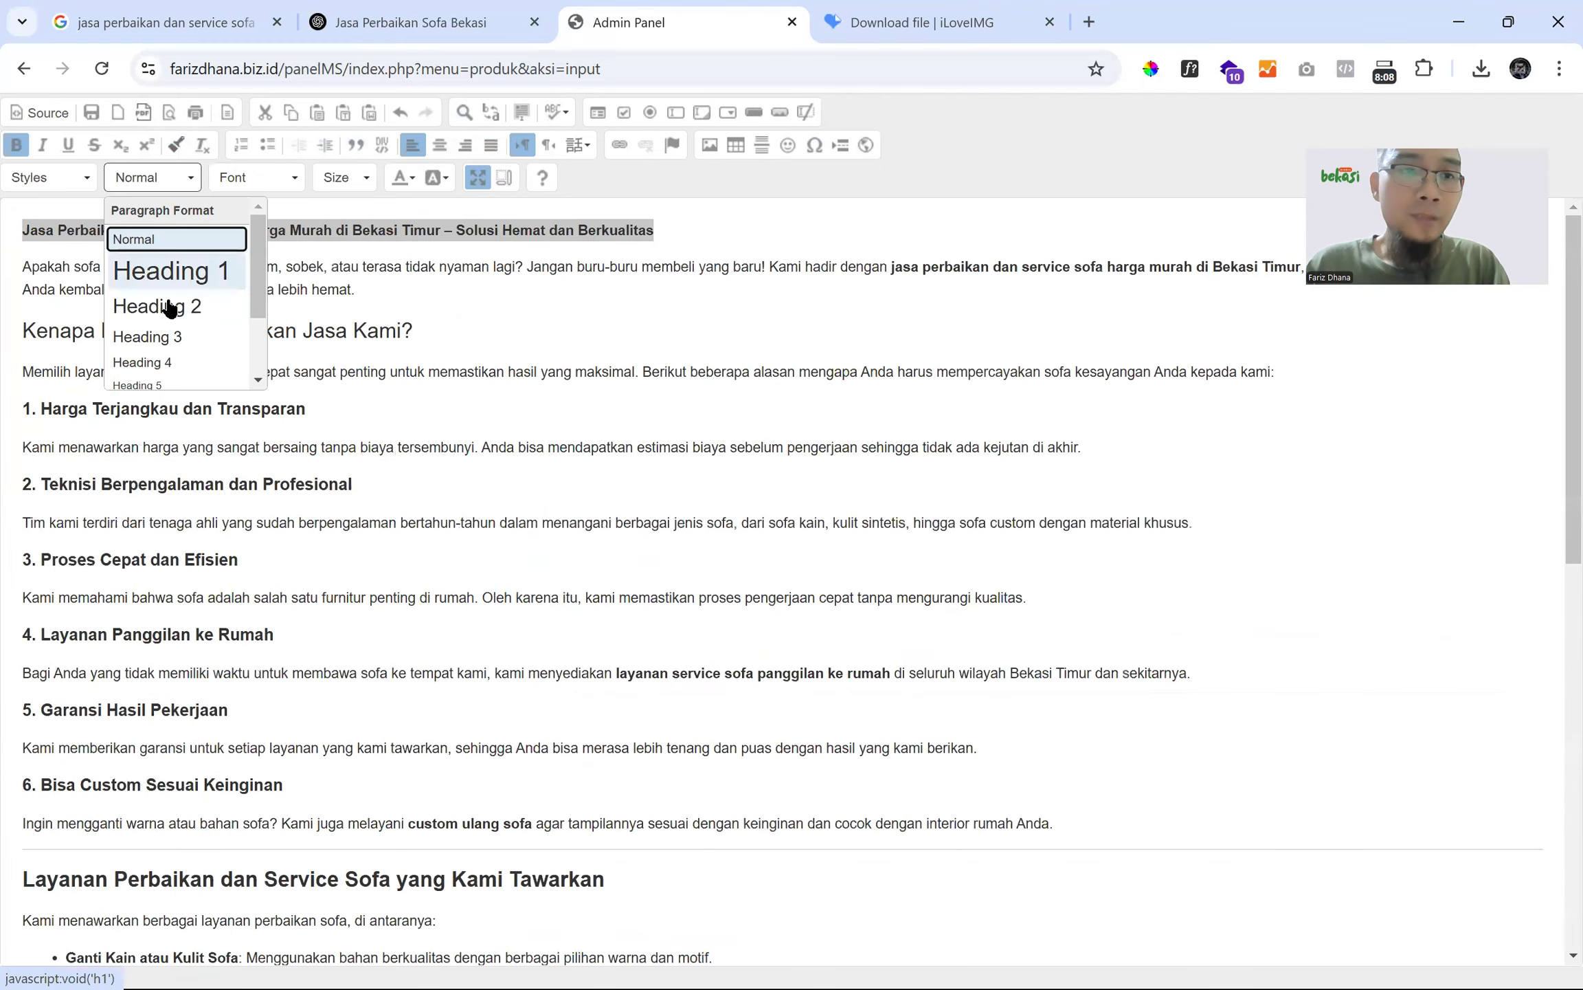
click(170, 309)
click(345, 176)
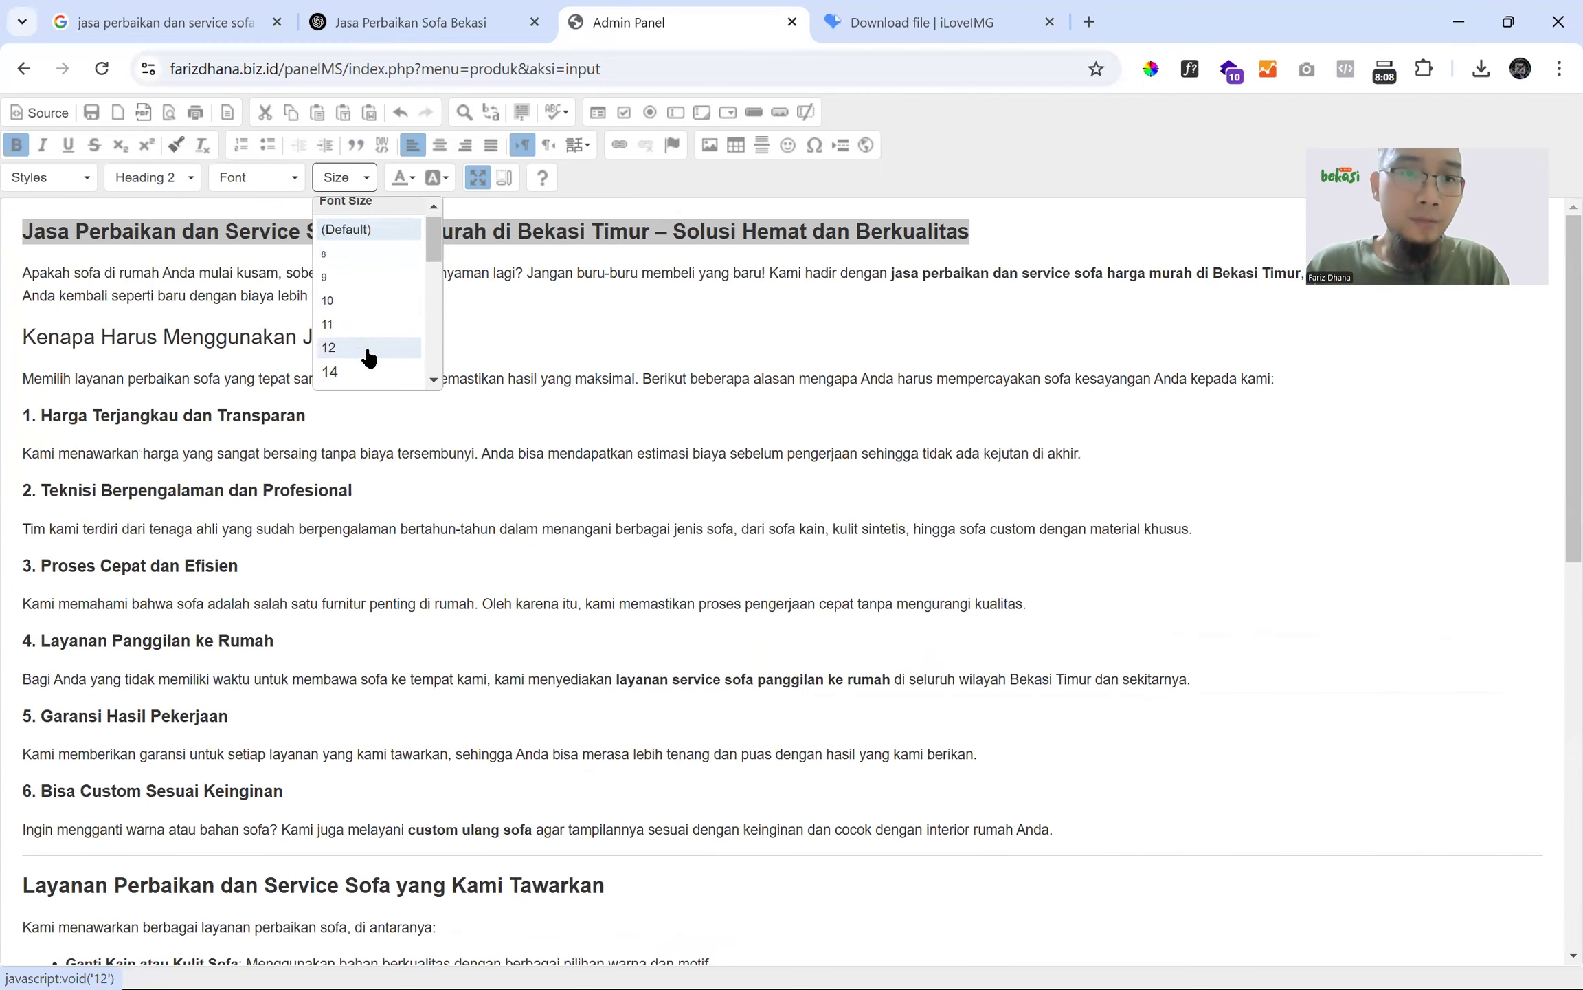
scroll(364, 355, down, 5)
scroll(365, 352, up, 3)
click(365, 352)
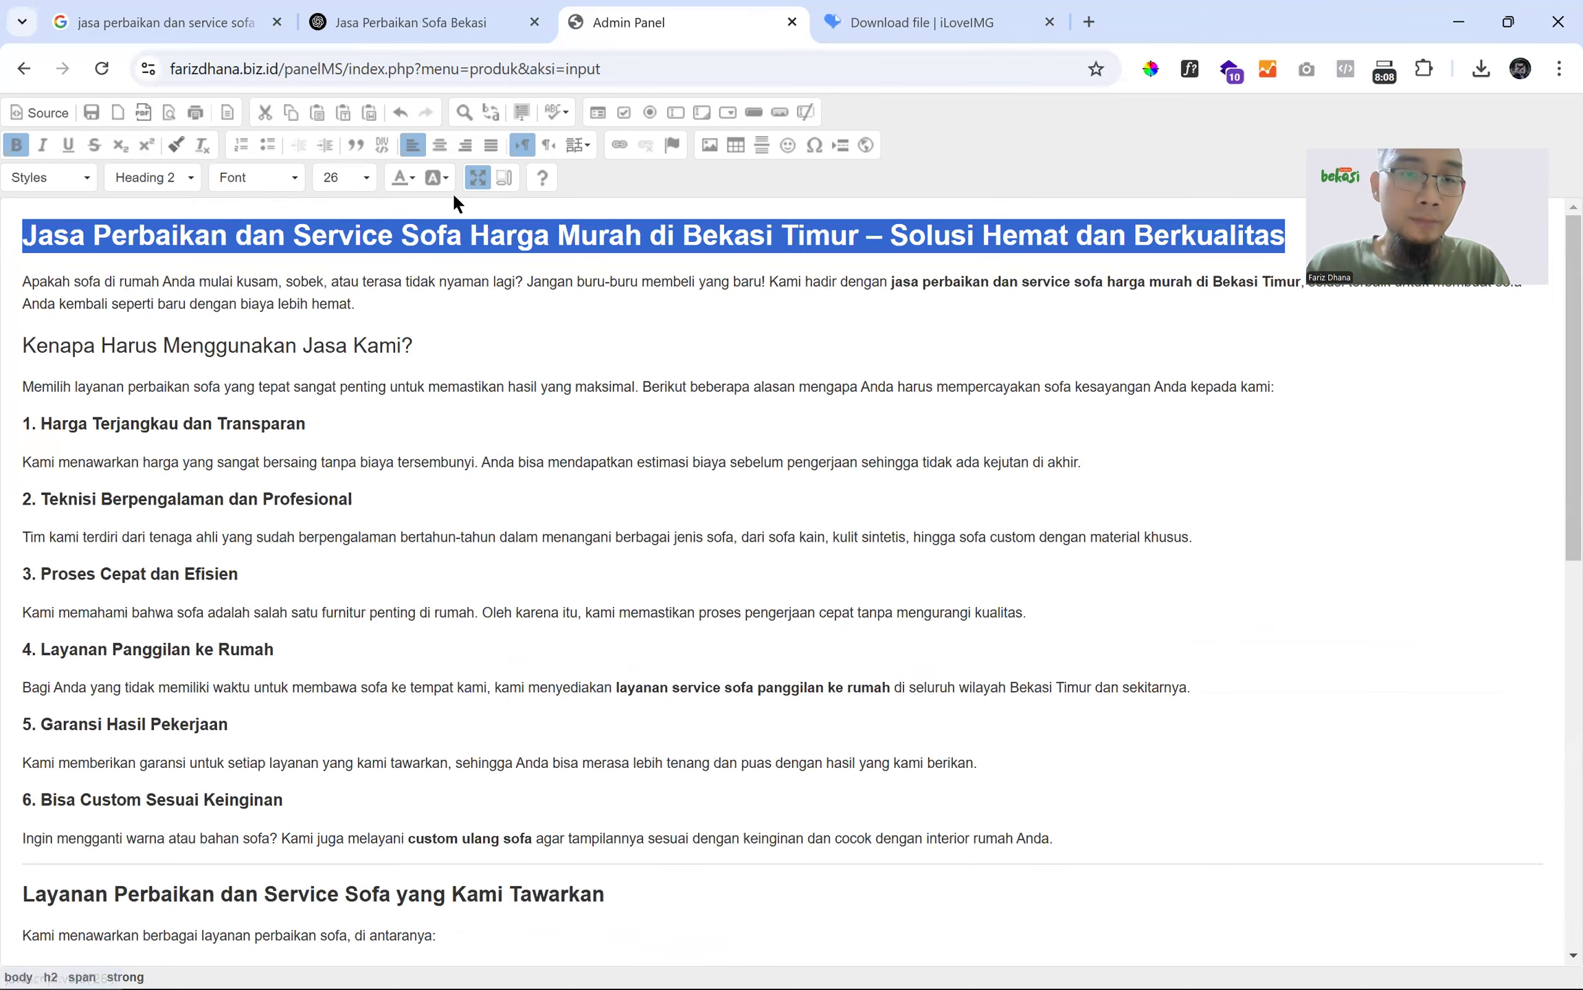
click(436, 175)
click(479, 255)
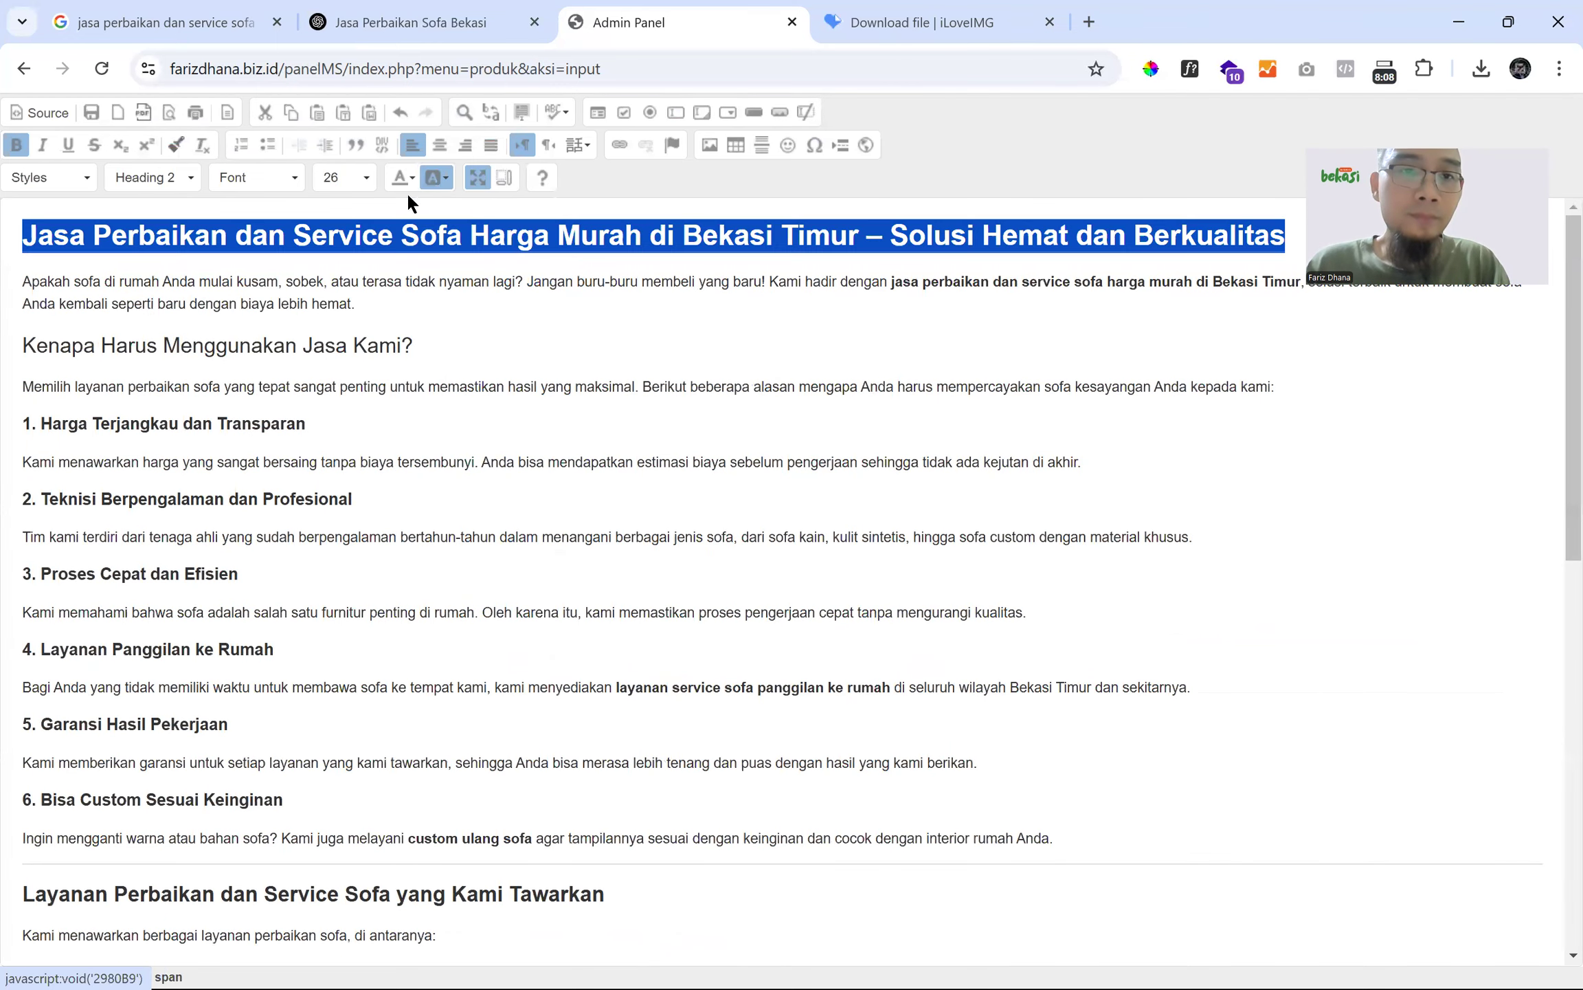
click(401, 177)
click(515, 262)
- Make the 'Kenapa Harus Menggunakan Jasa Kami?' heading a bold Heading 3
click(452, 347)
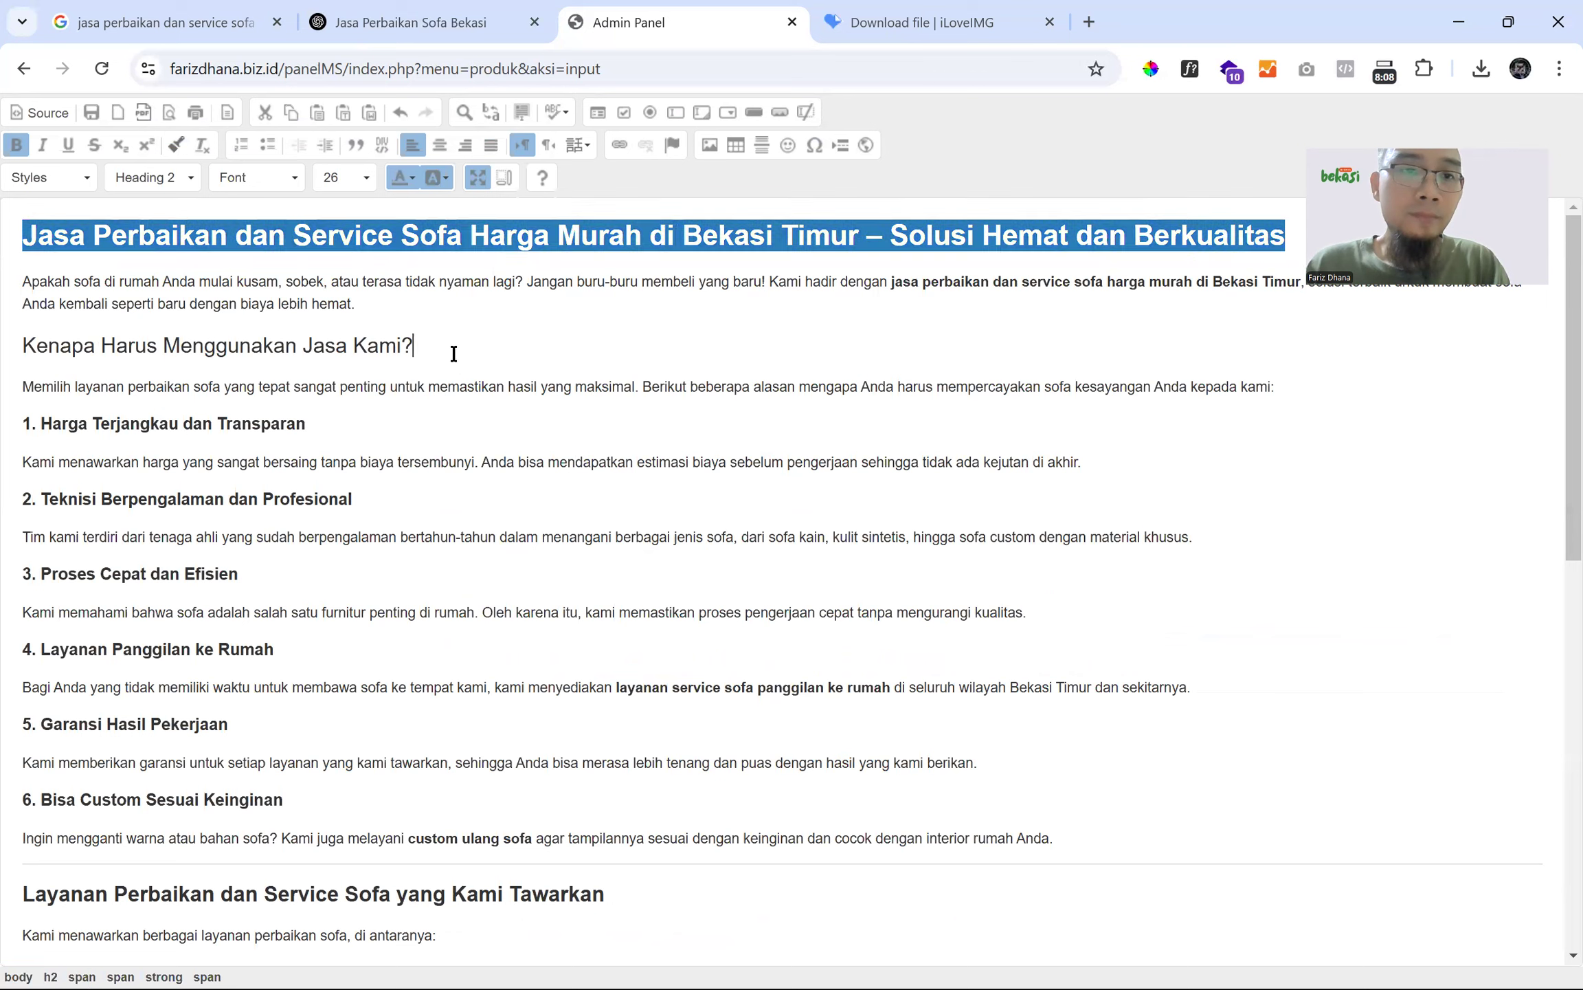
drag(452, 346, 19, 345)
click(62, 247)
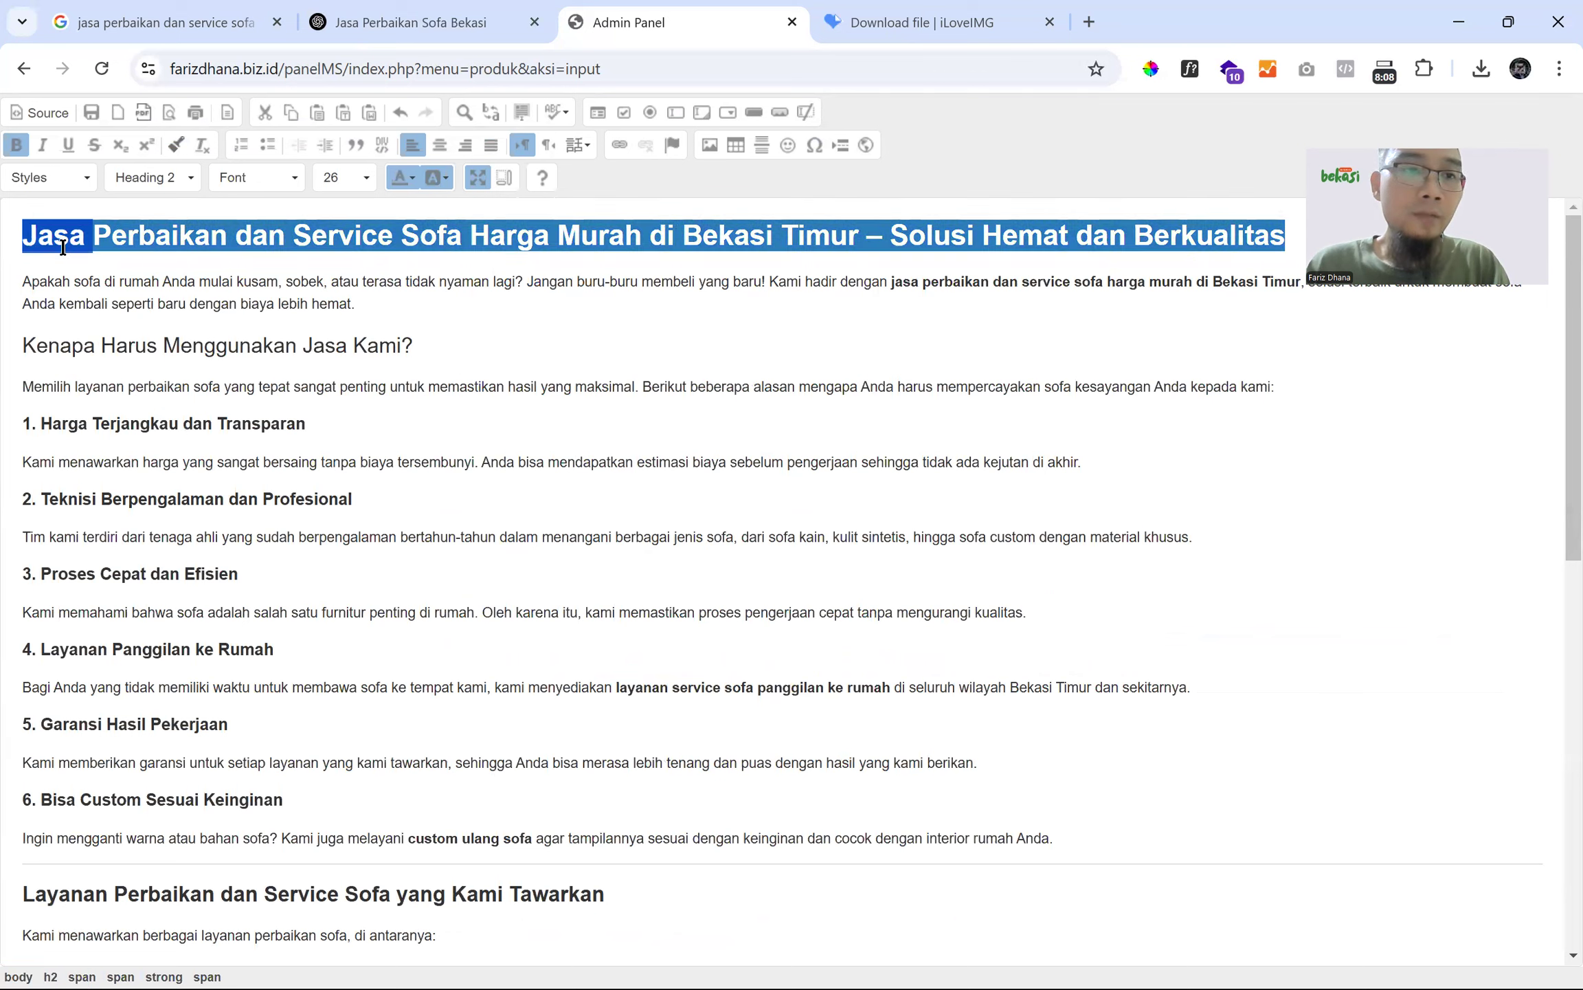
drag(438, 345, 11, 338)
click(186, 177)
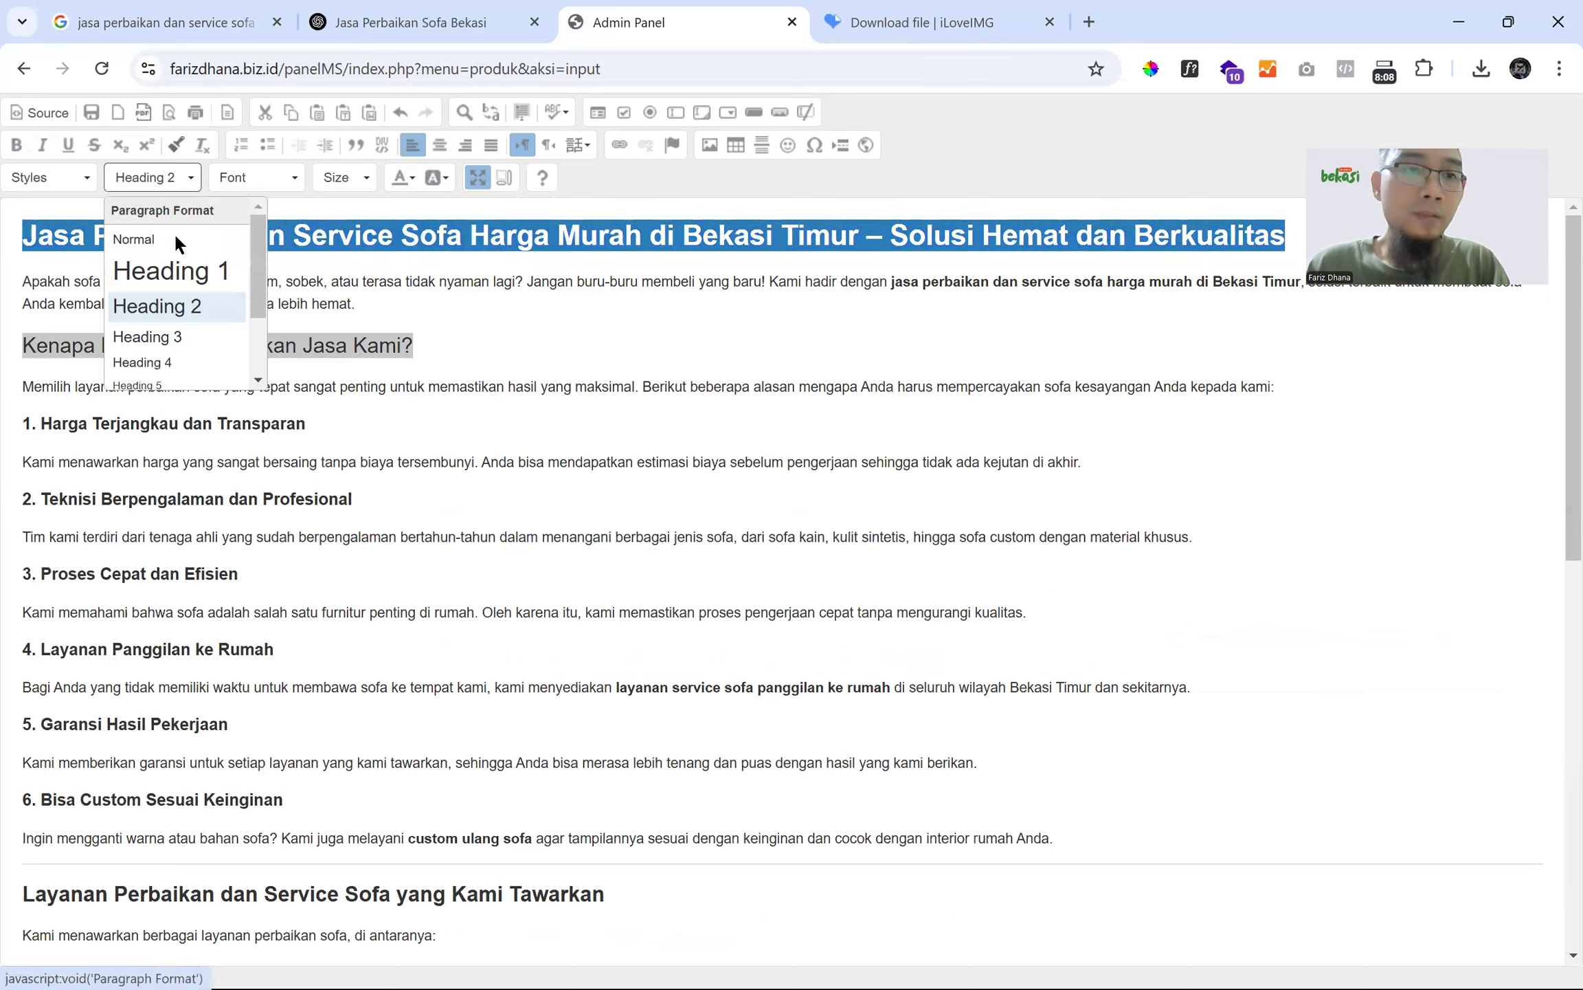
click(143, 336)
key(ctrl+b)
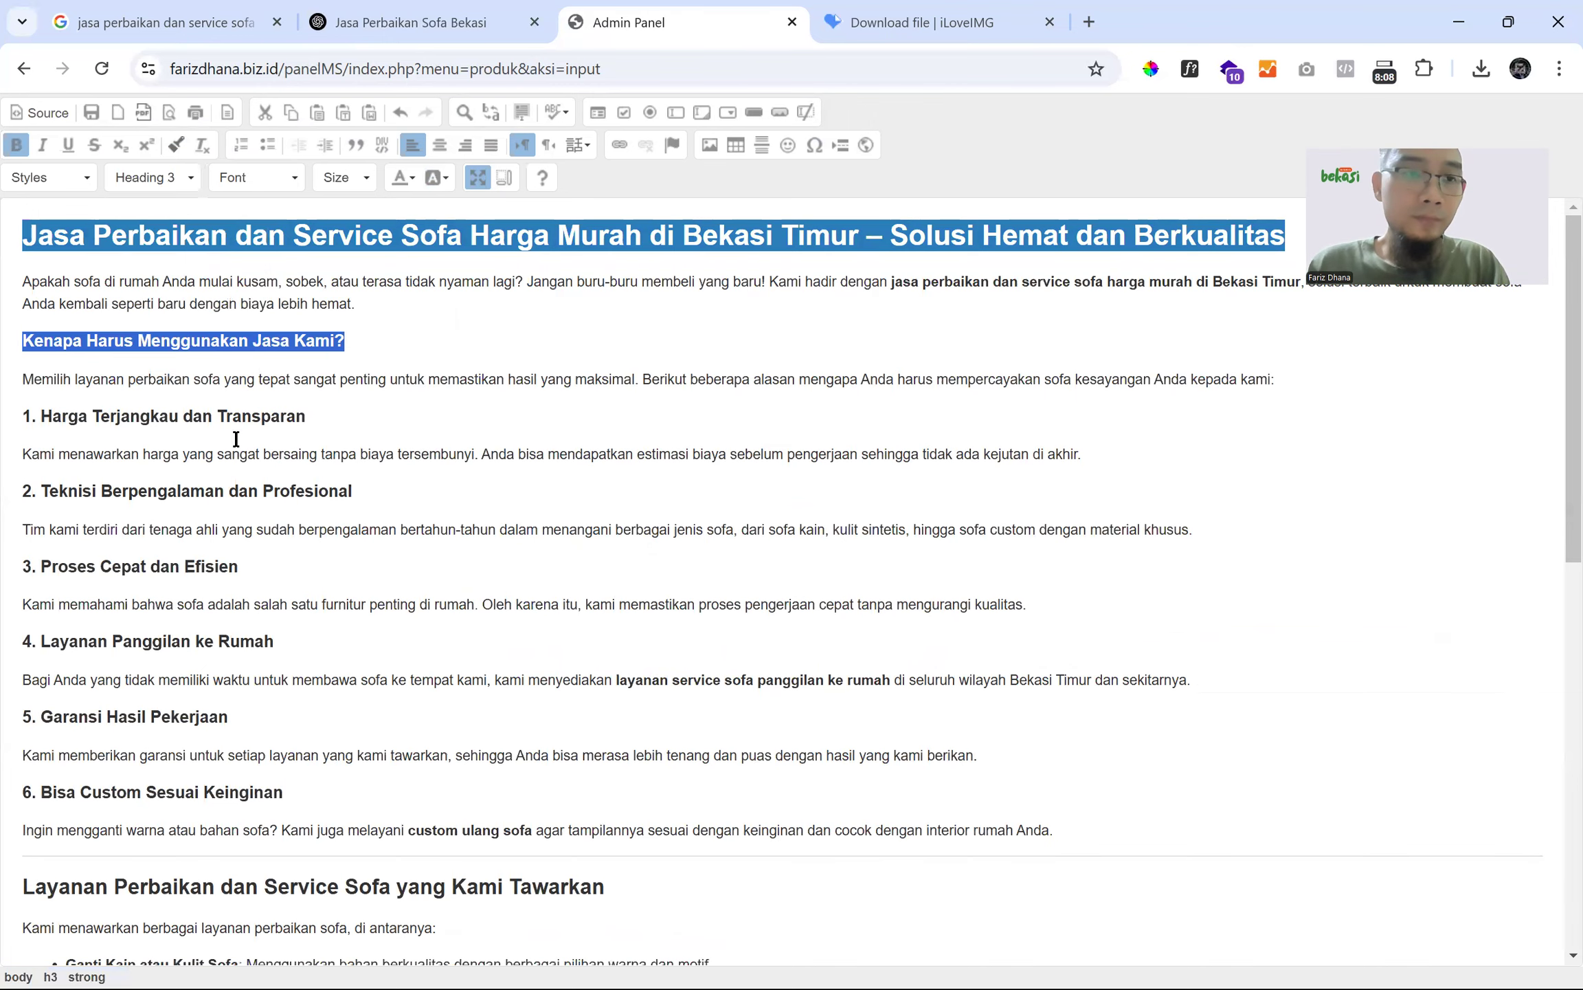
click(312, 416)
- Turn the Layanan Perbaikan heading into Heading 3
drag(41, 411, 10, 411)
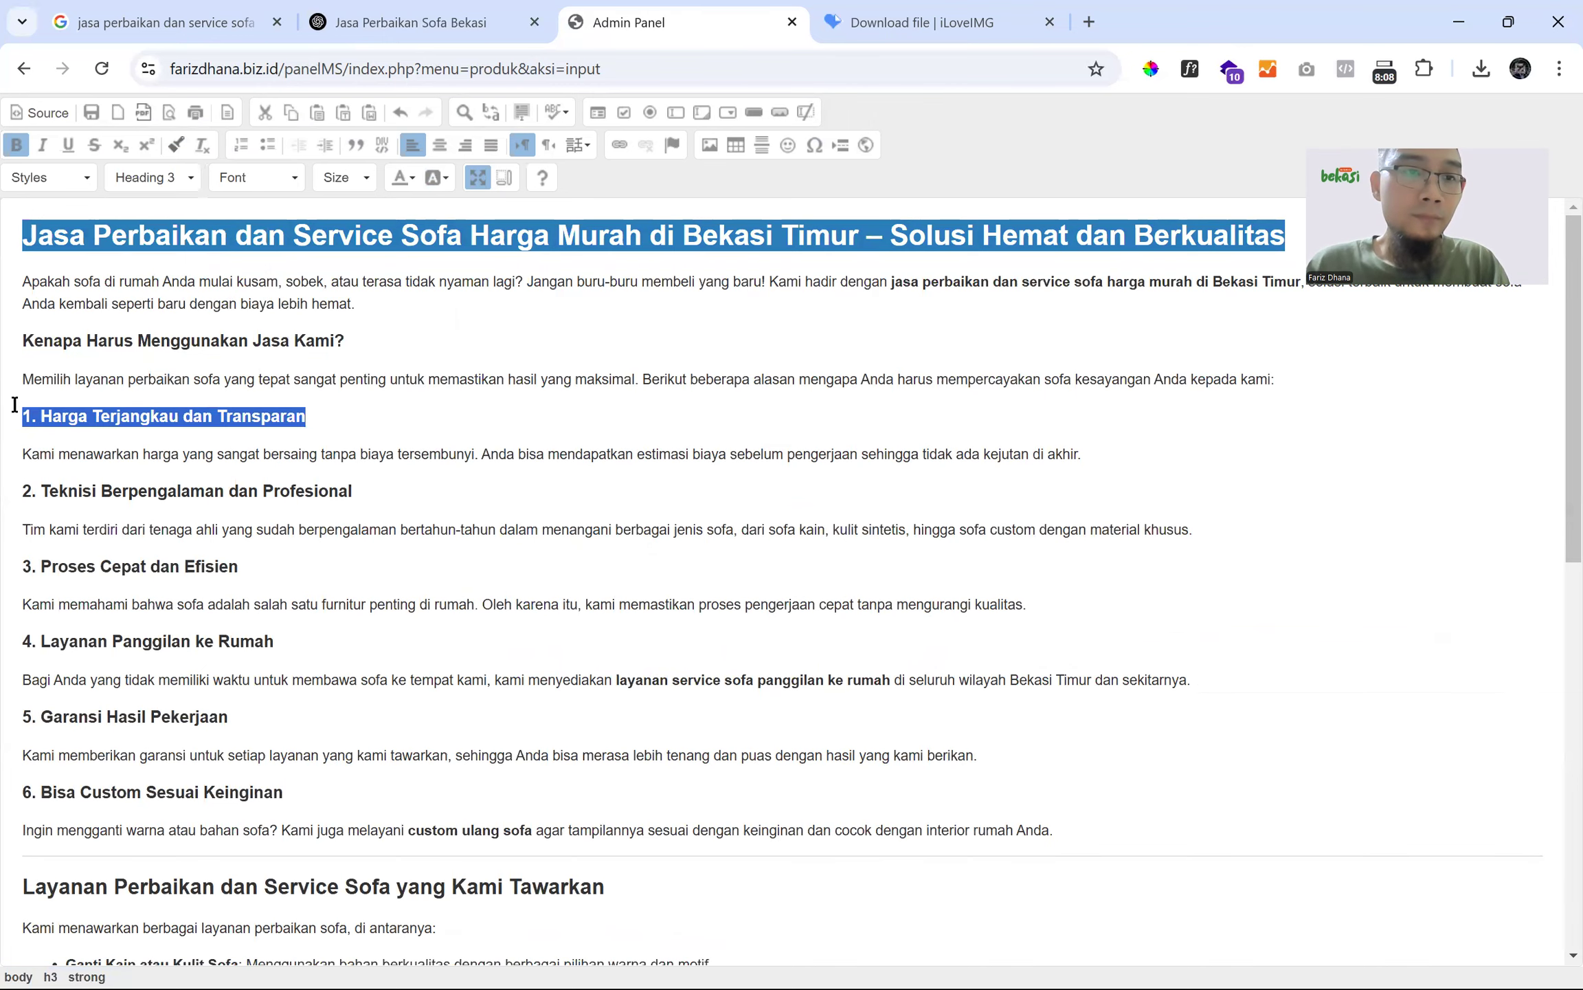
scroll(105, 531, down, 3)
drag(605, 671, 11, 629)
click(145, 176)
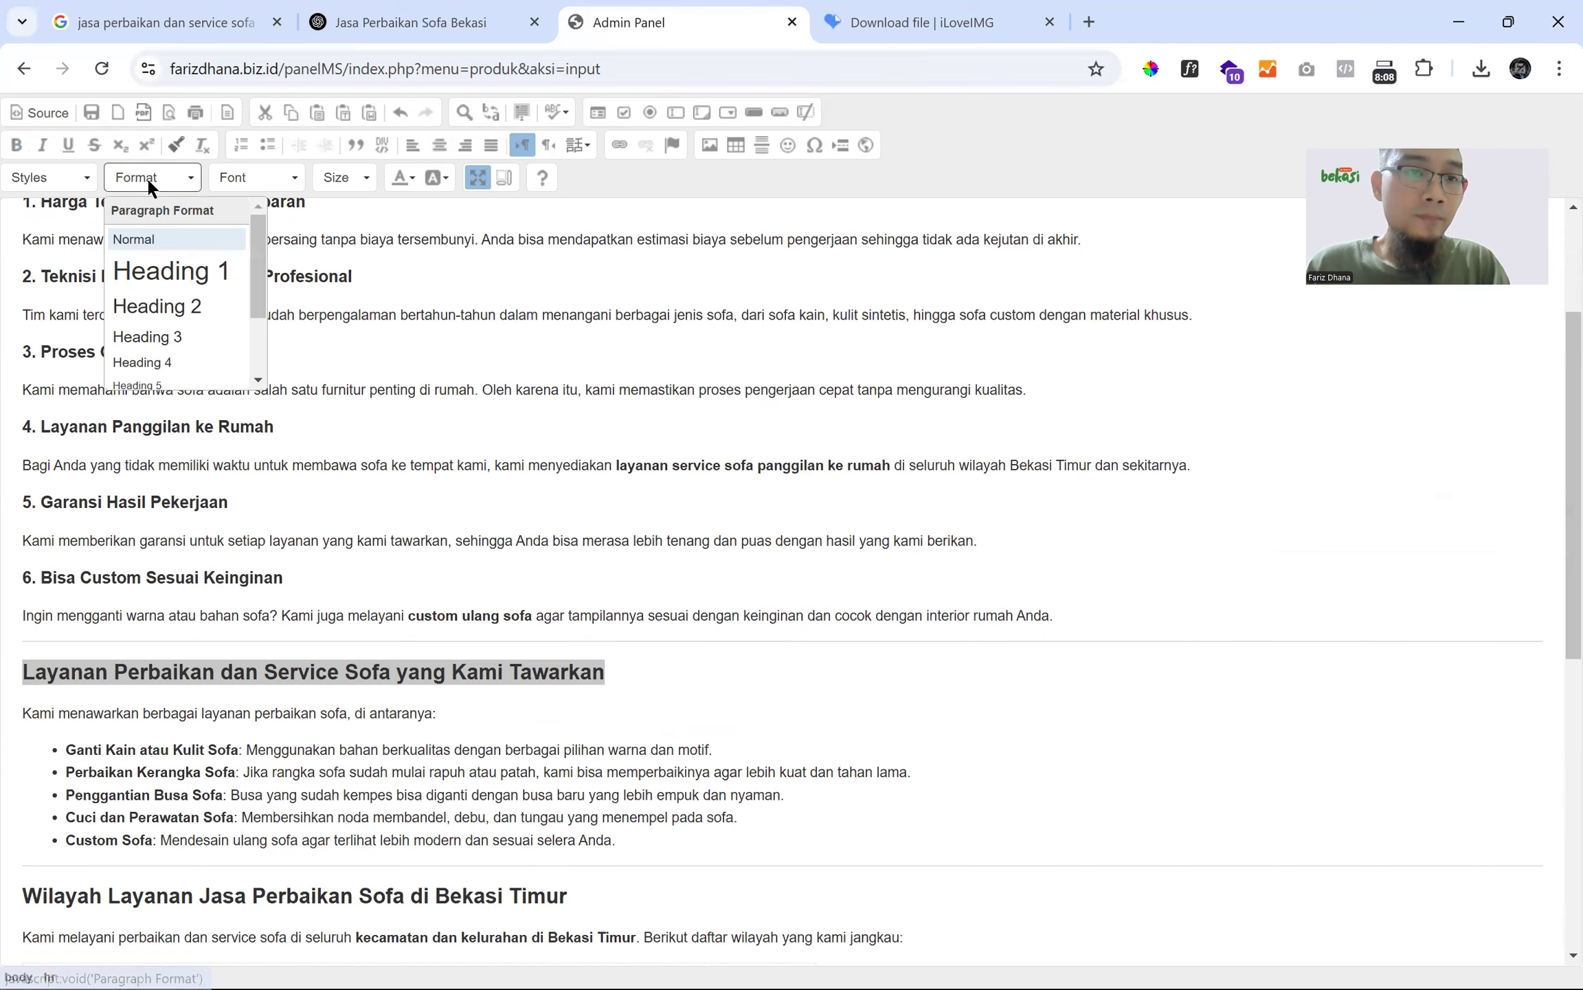
click(169, 335)
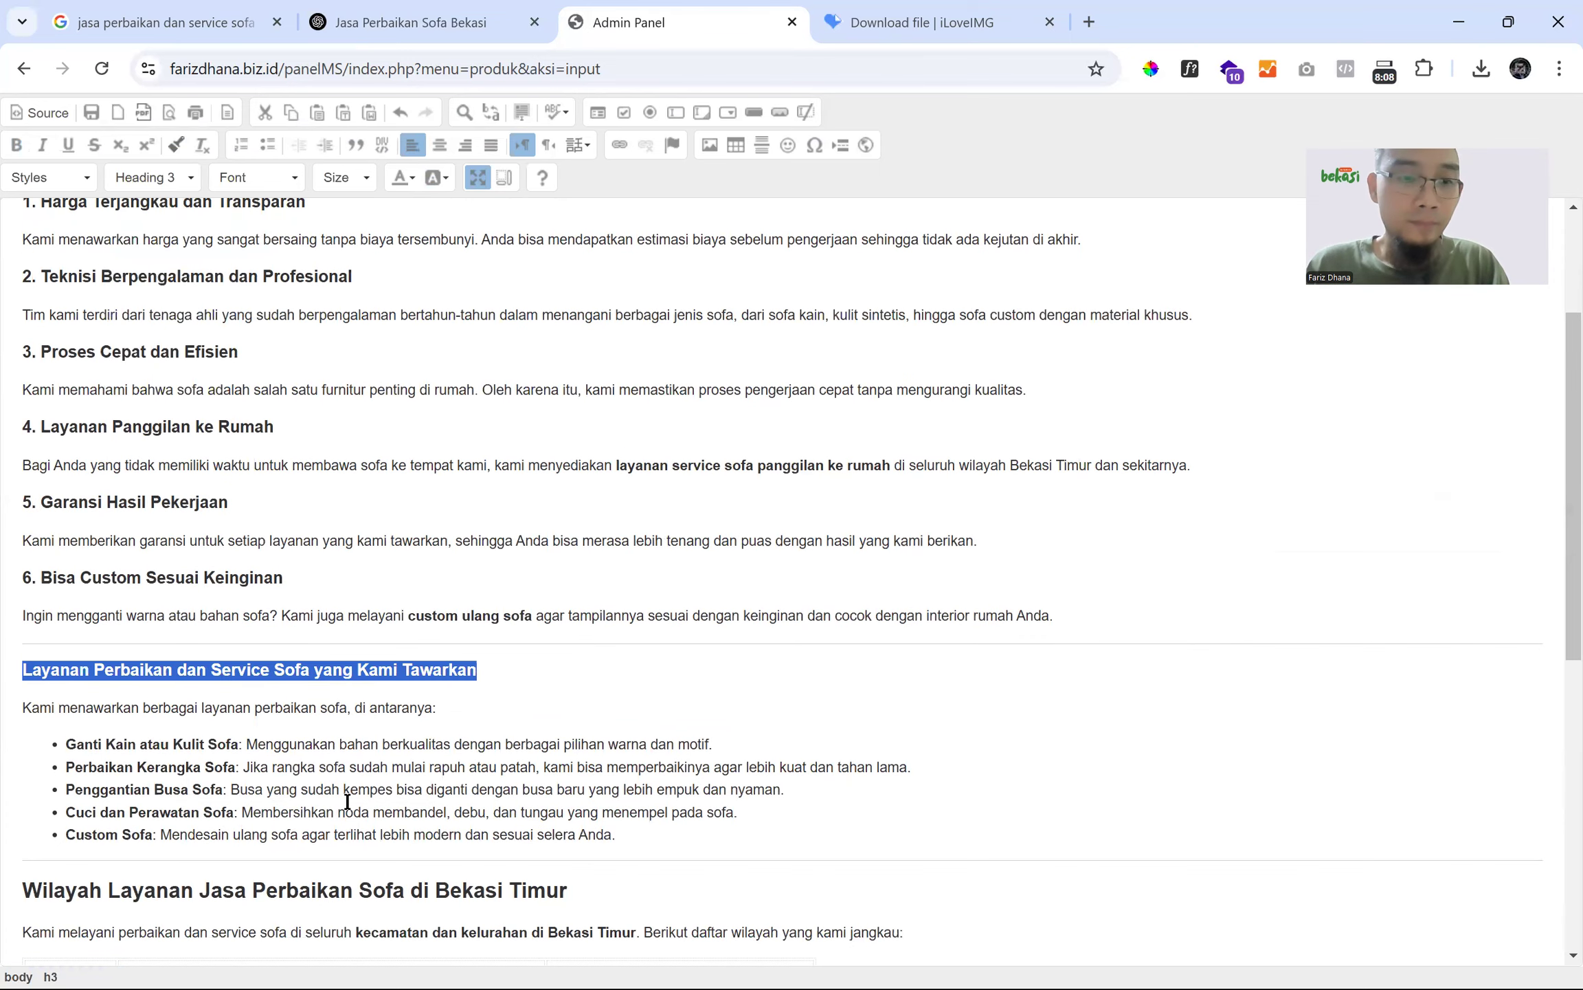
- Make the Wilayah Layanan heading a bold Heading 3
drag(589, 882, 12, 883)
key(ctrl+b)
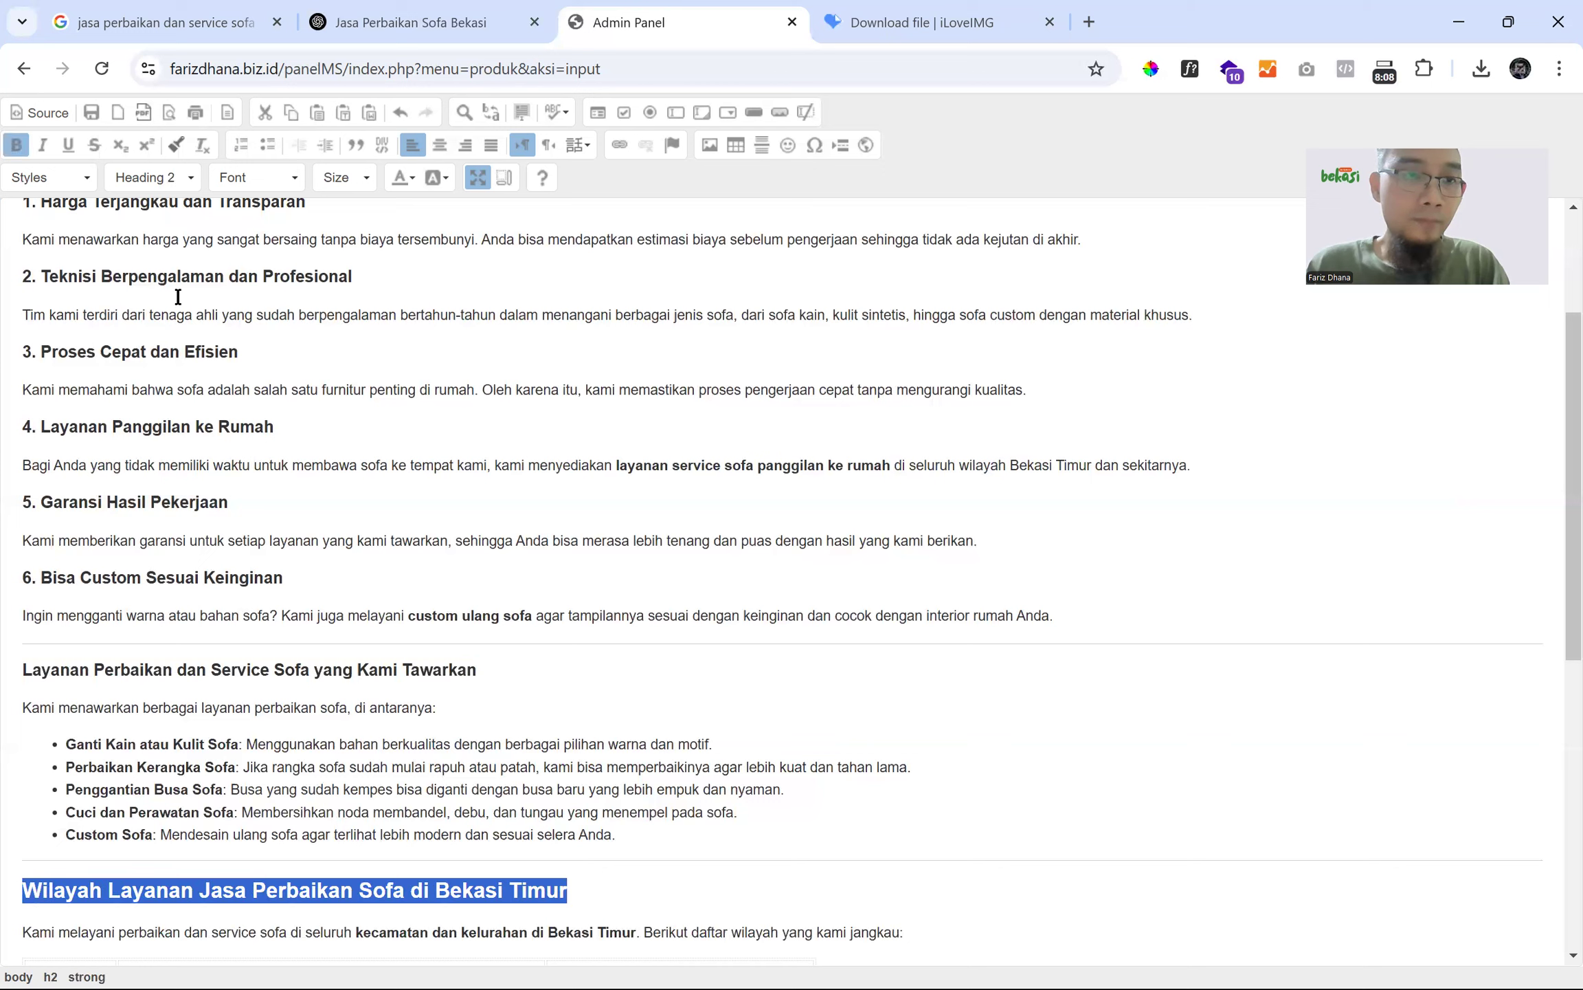
click(171, 185)
drag(574, 893, 20, 888)
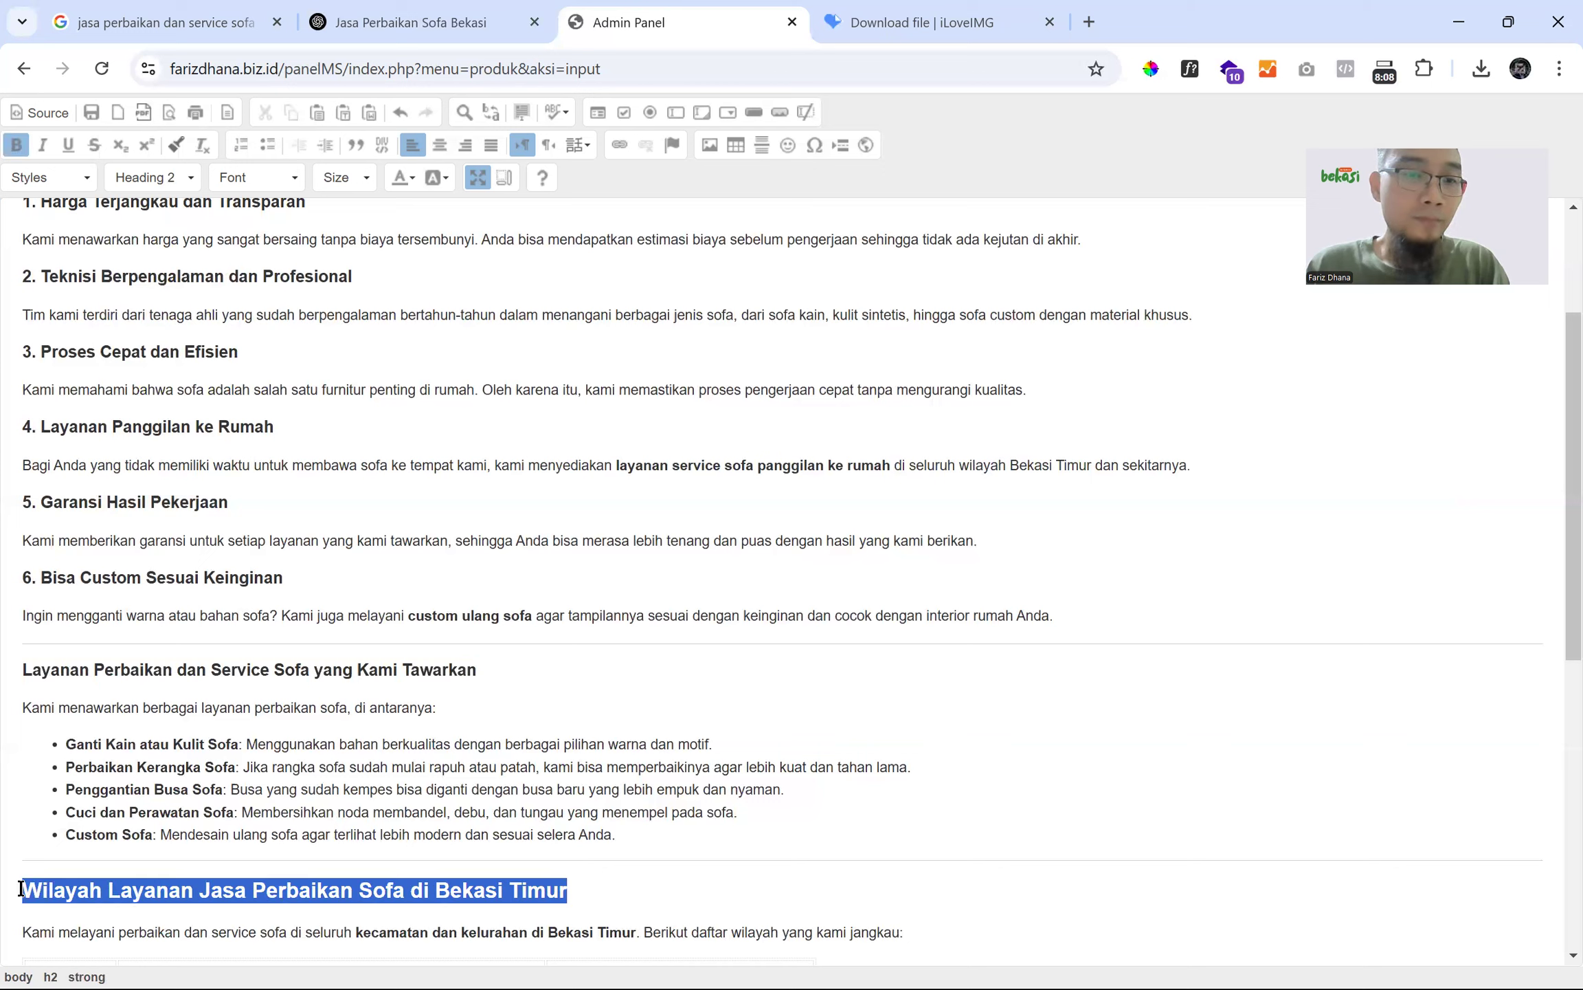
click(168, 173)
click(169, 337)
- Delete the horizontal rule above Layanan Perbaikan and add a 'seowa' line above it
click(25, 670)
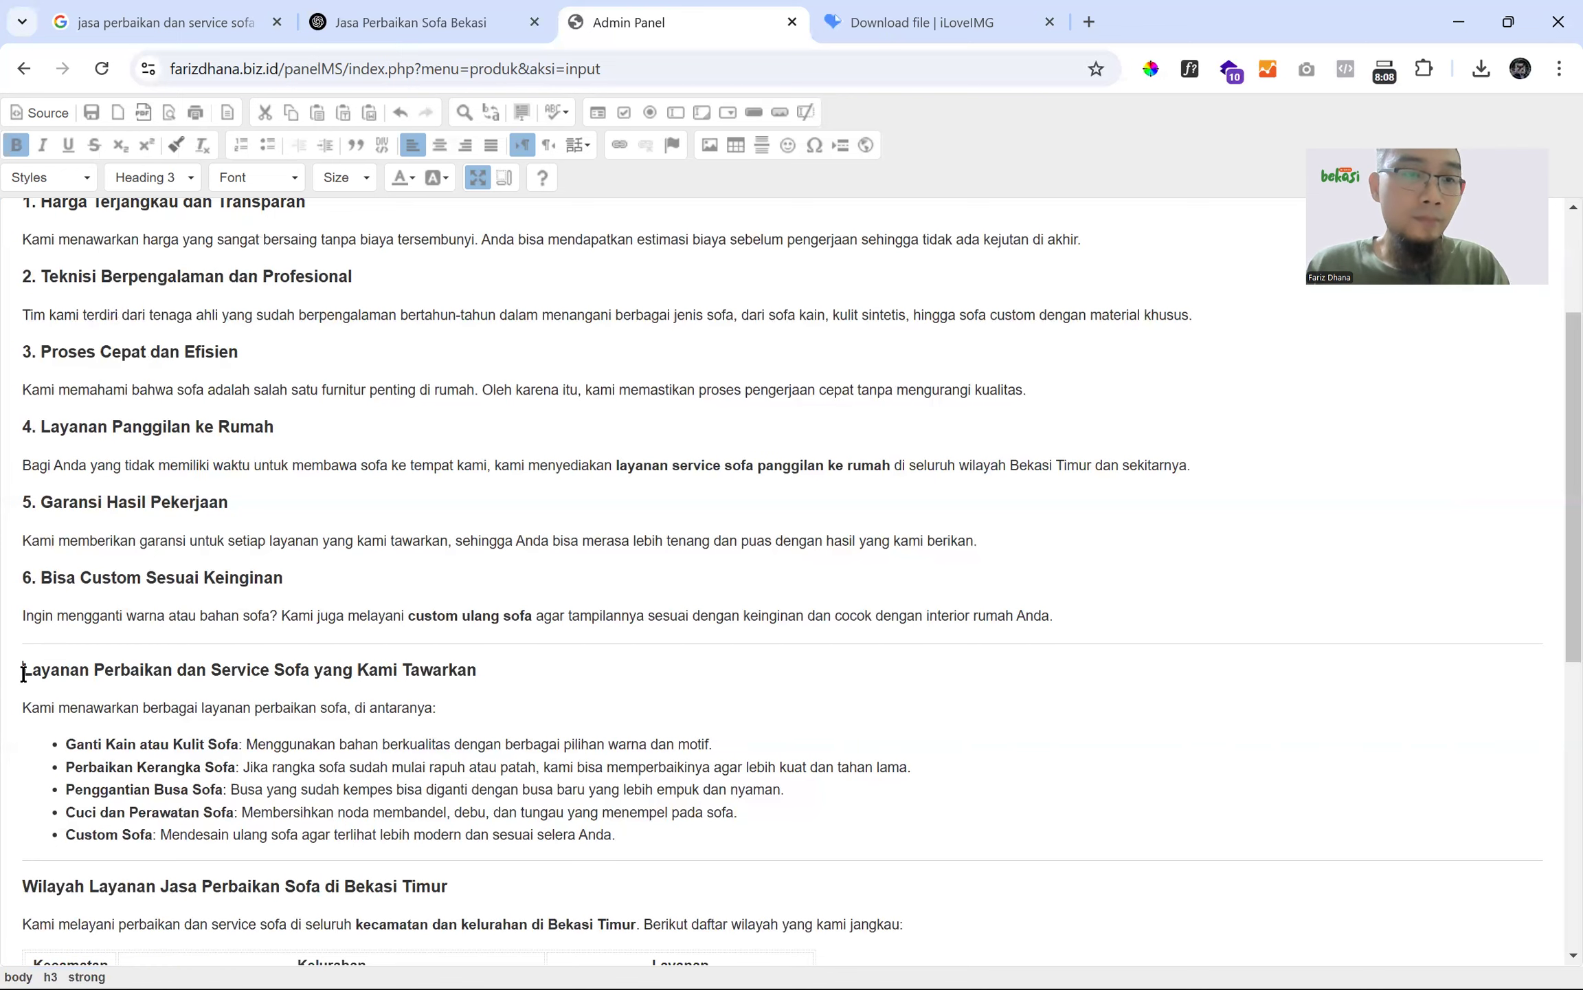
key(BackSpace)
key(Return)
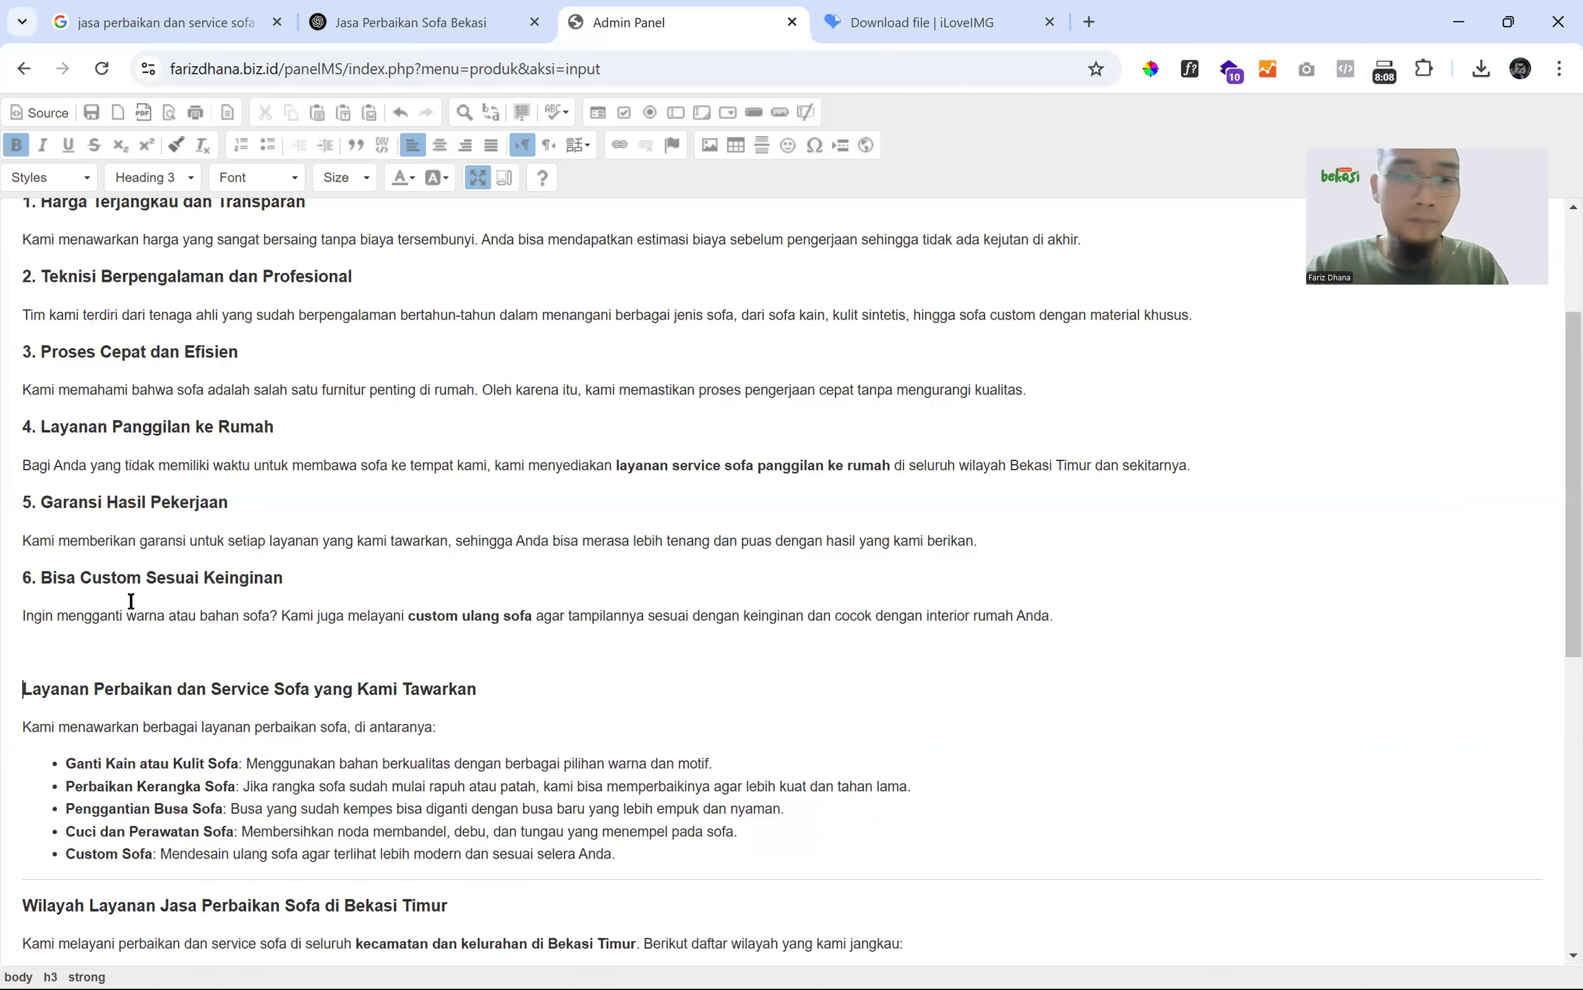
key(Up)
text(seowa)
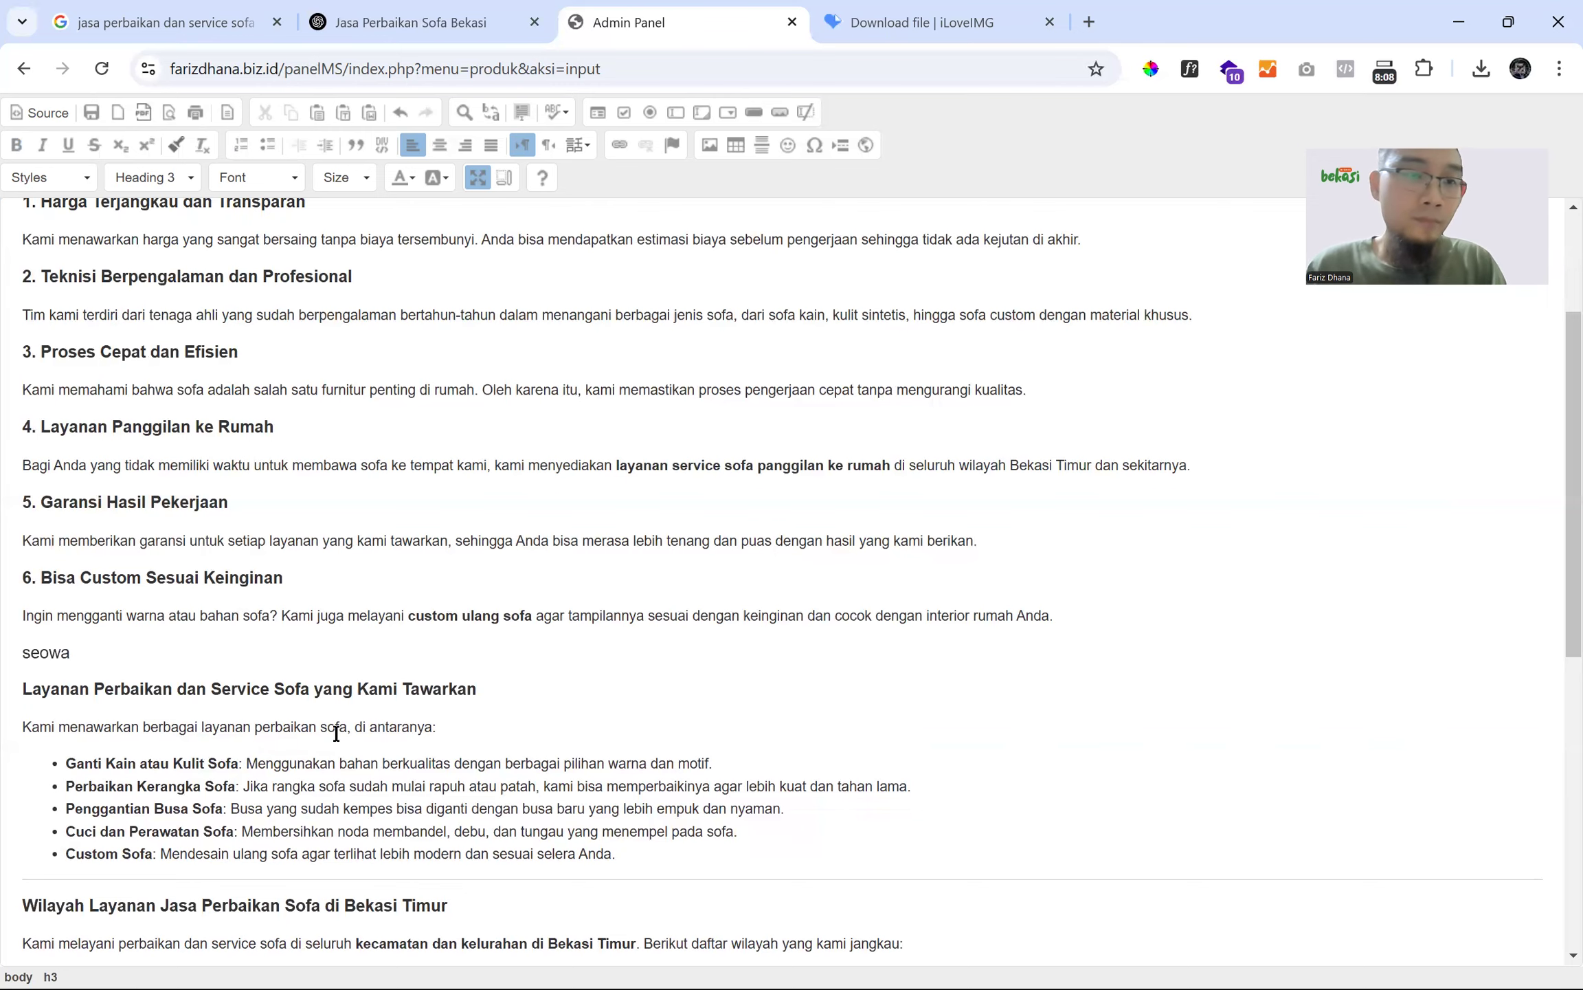
- Turn the Cara Memesan heading into Heading 3
scroll(337, 734, down, 7)
scroll(565, 598, down, 1)
drag(565, 598, 21, 603)
click(156, 181)
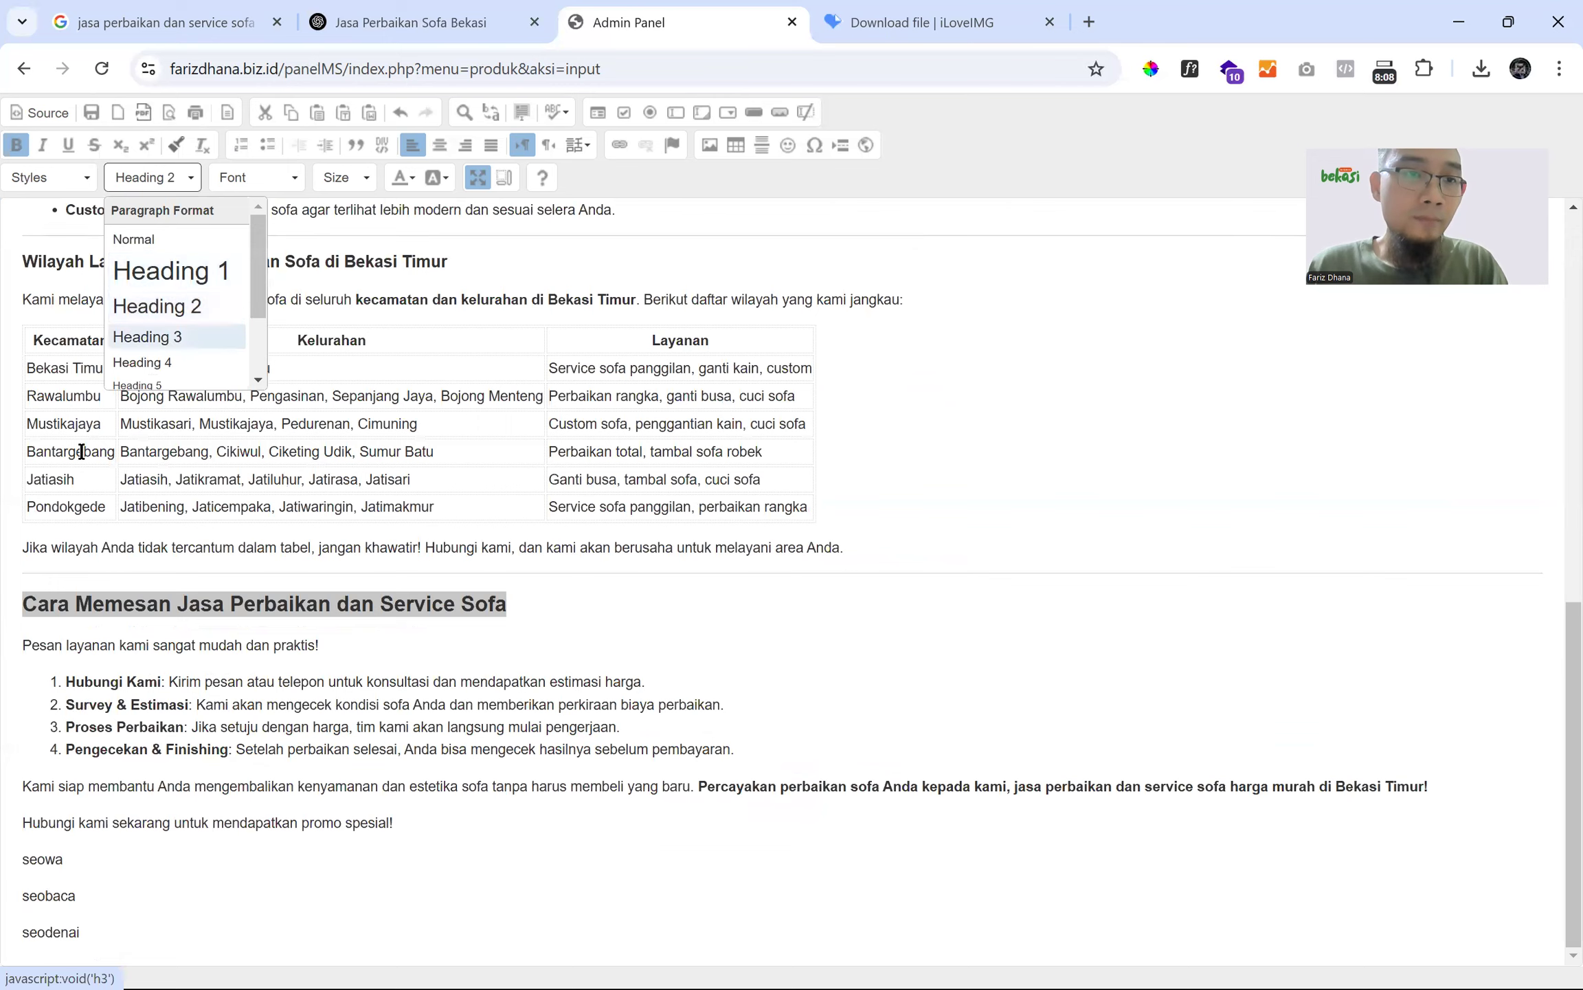
click(168, 336)
click(22, 599)
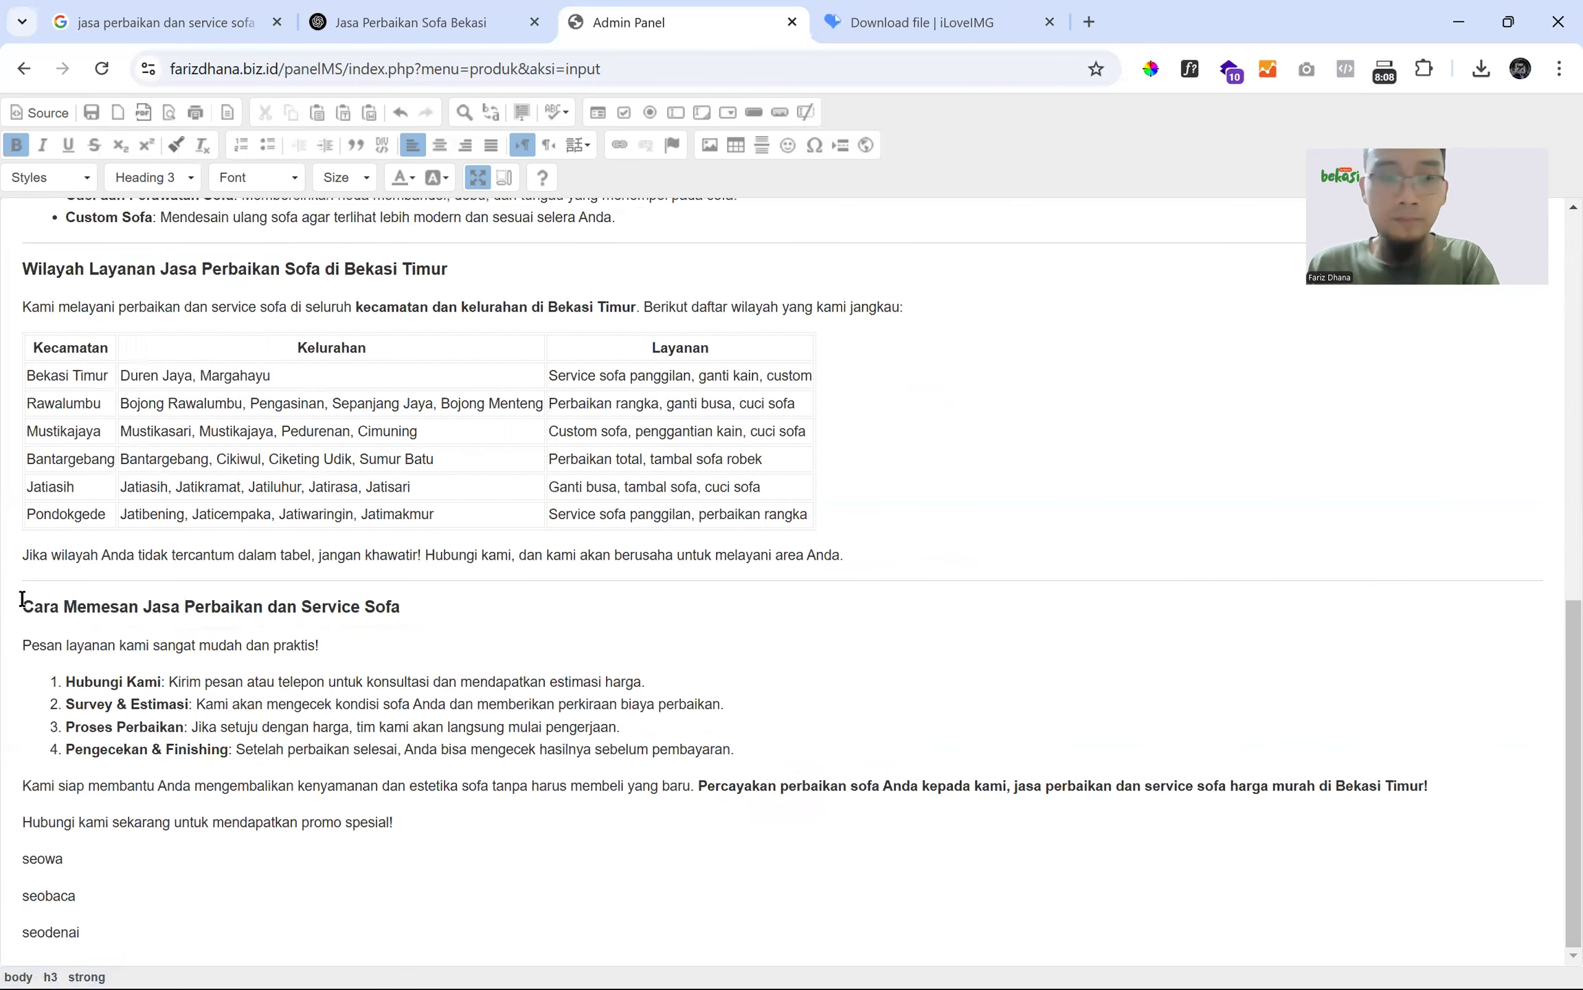
- Delete the horizontal rule above the Wilayah Layanan heading
scroll(52, 544, up, 1)
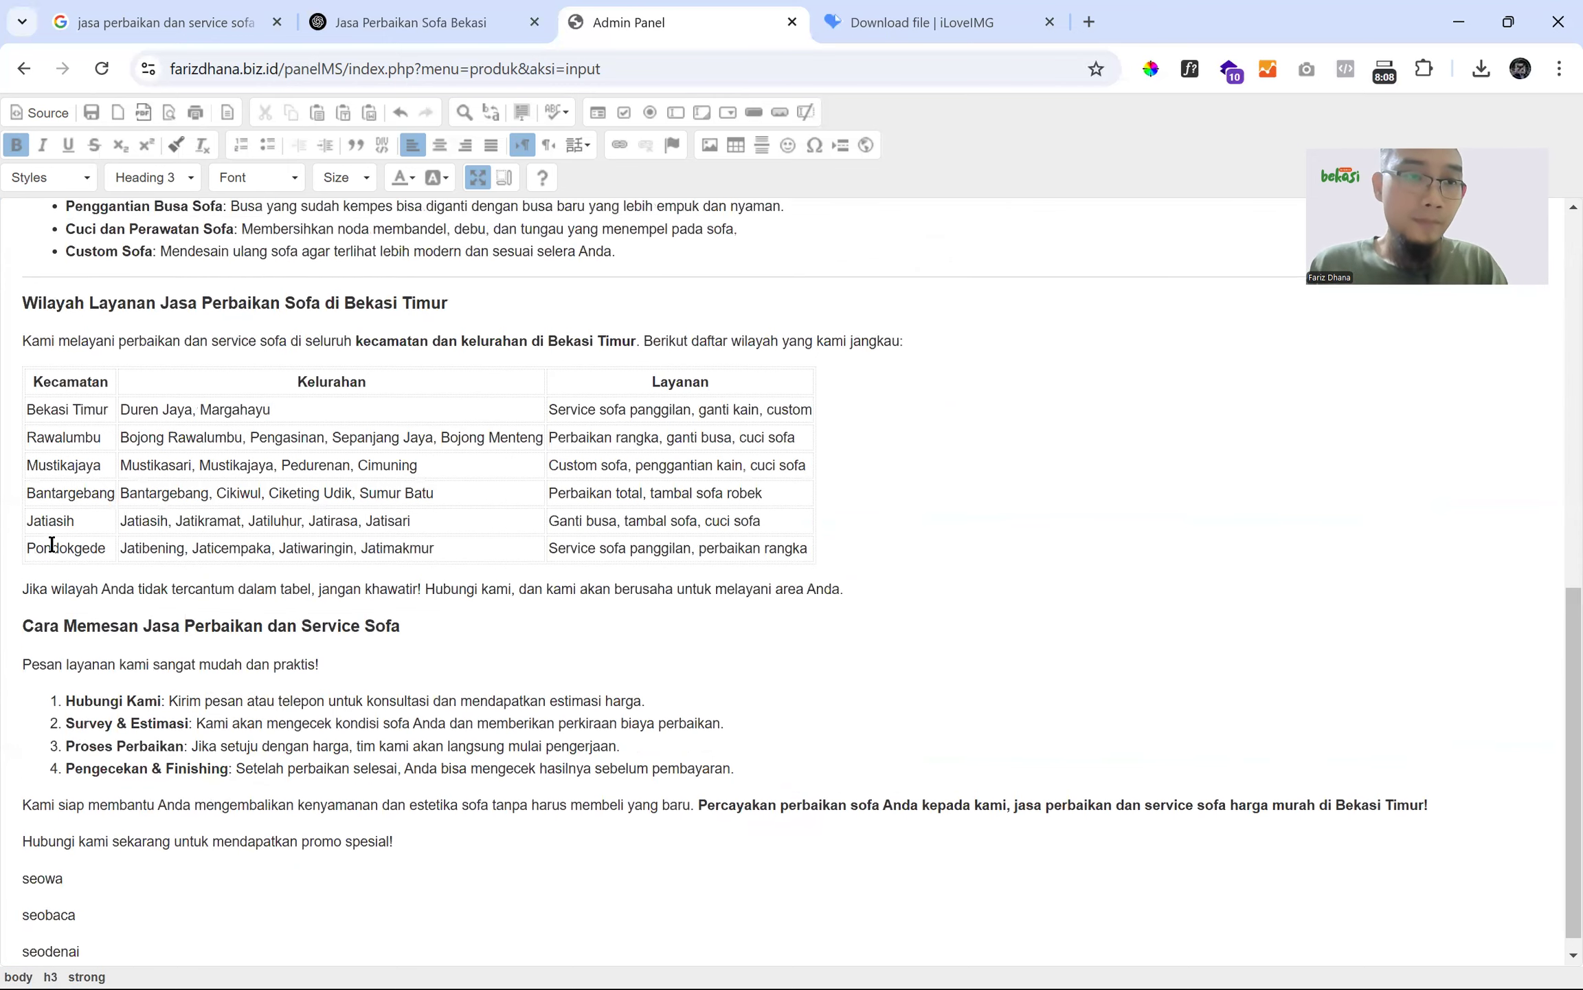
scroll(51, 544, up, 2)
click(20, 463)
key(BackSpace)
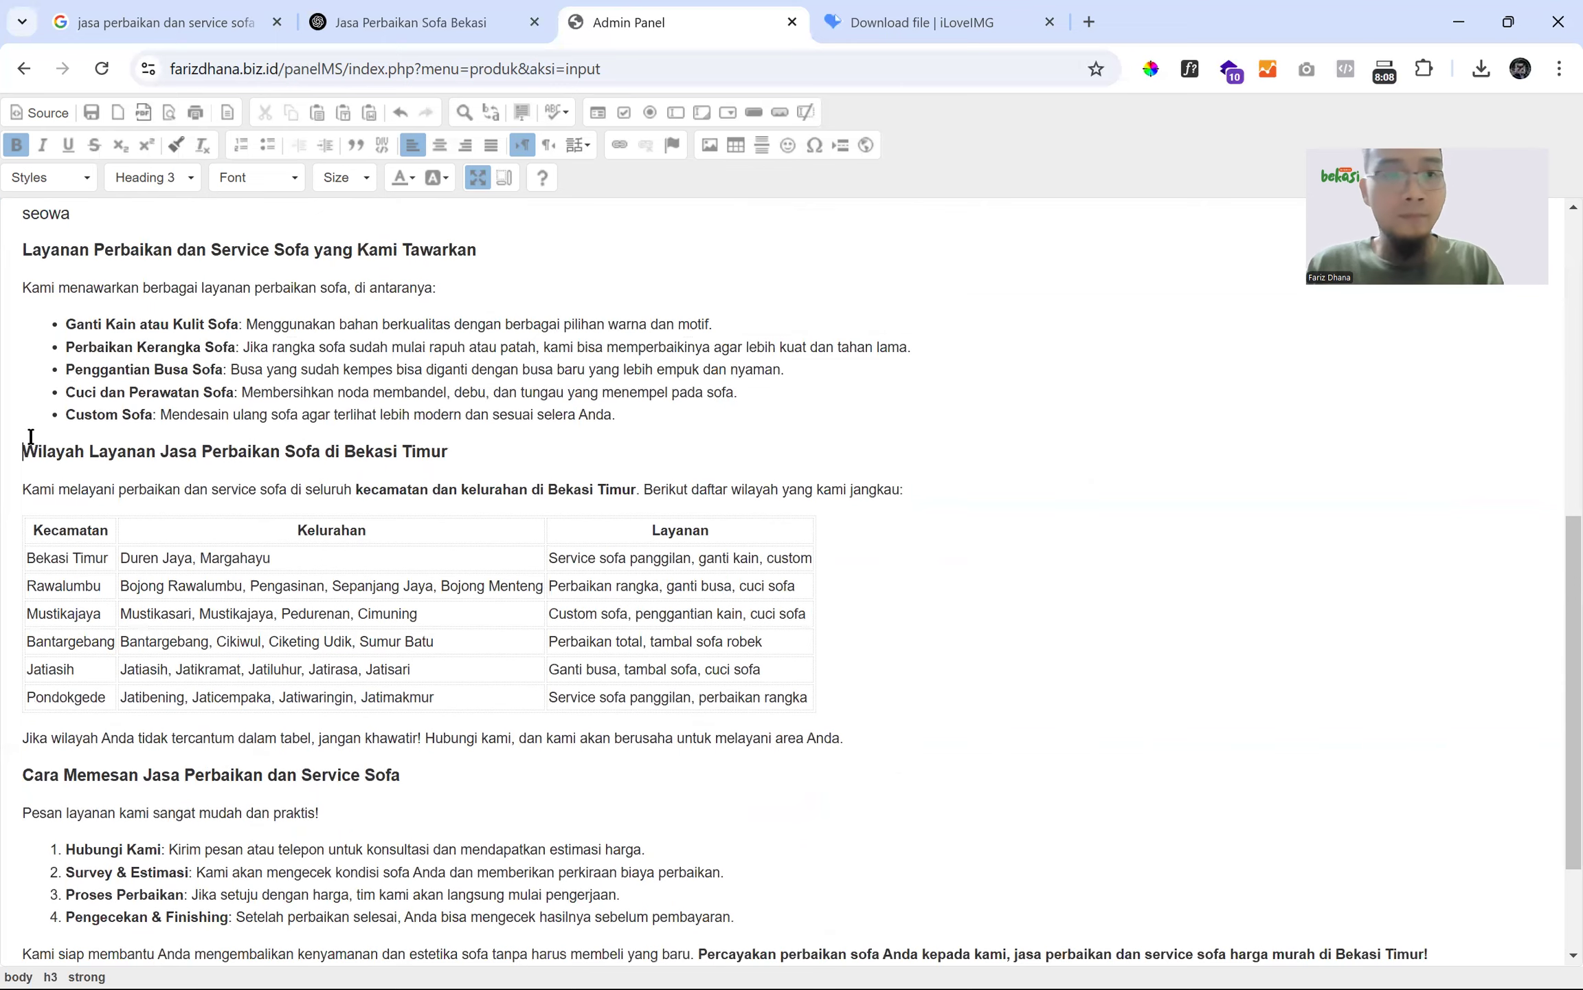
- Restore the normal editor layout and enter 'seodenai' in the Tag Keyword field
click(478, 178)
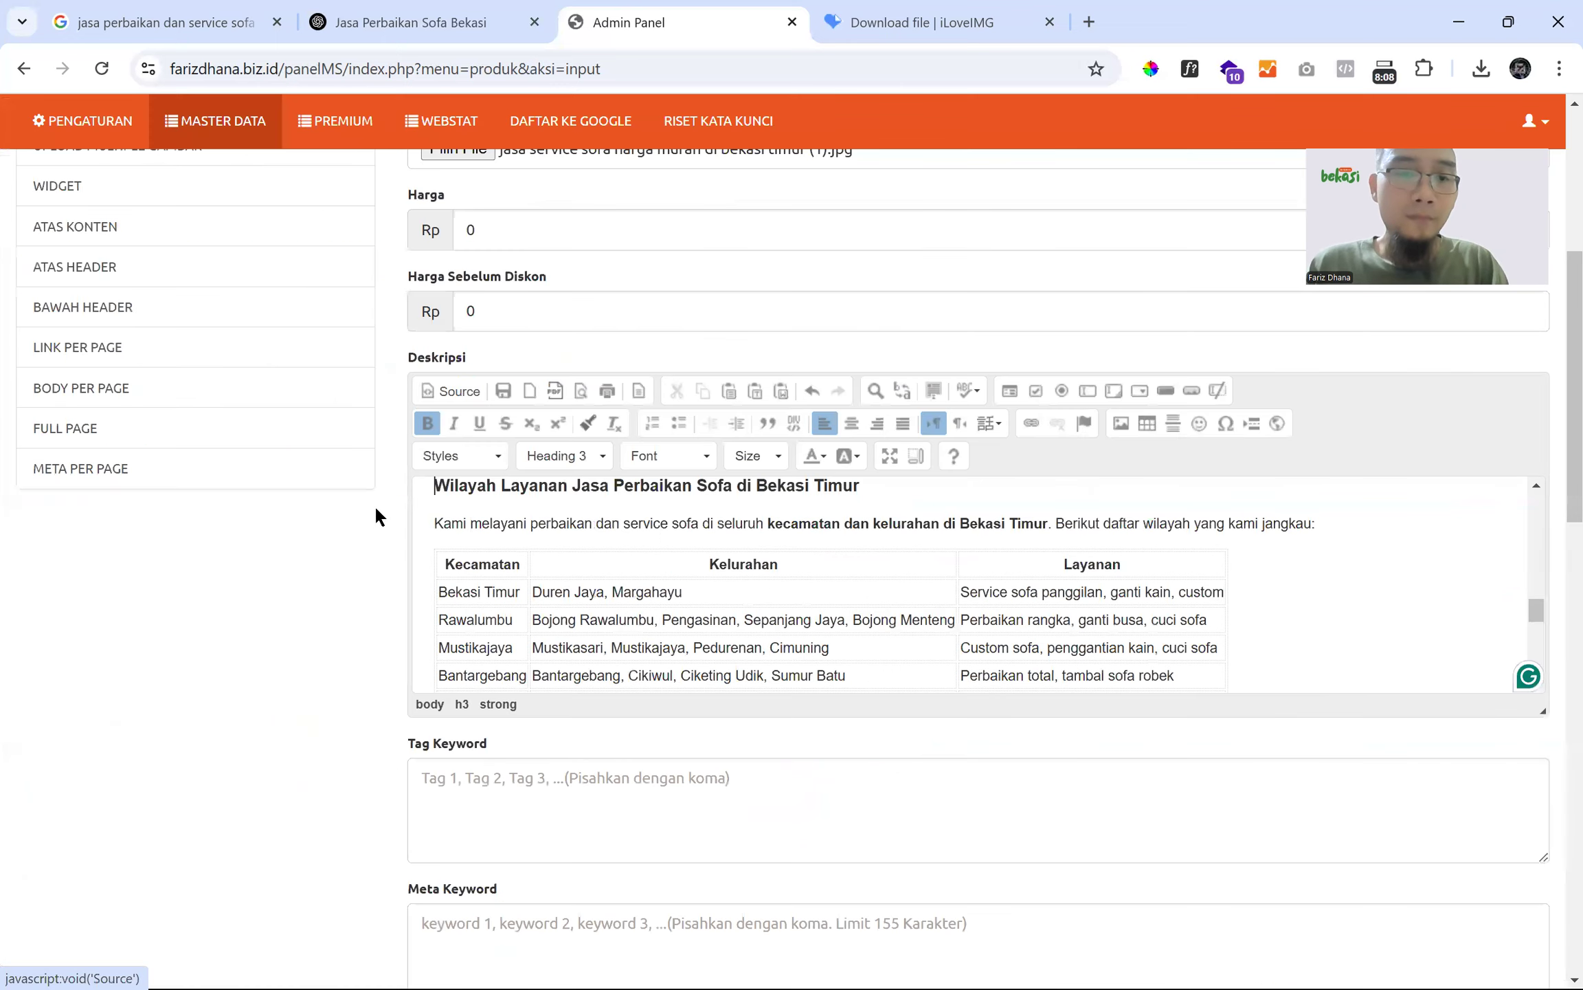
scroll(378, 509, down, 10)
scroll(388, 495, up, 5)
click(514, 380)
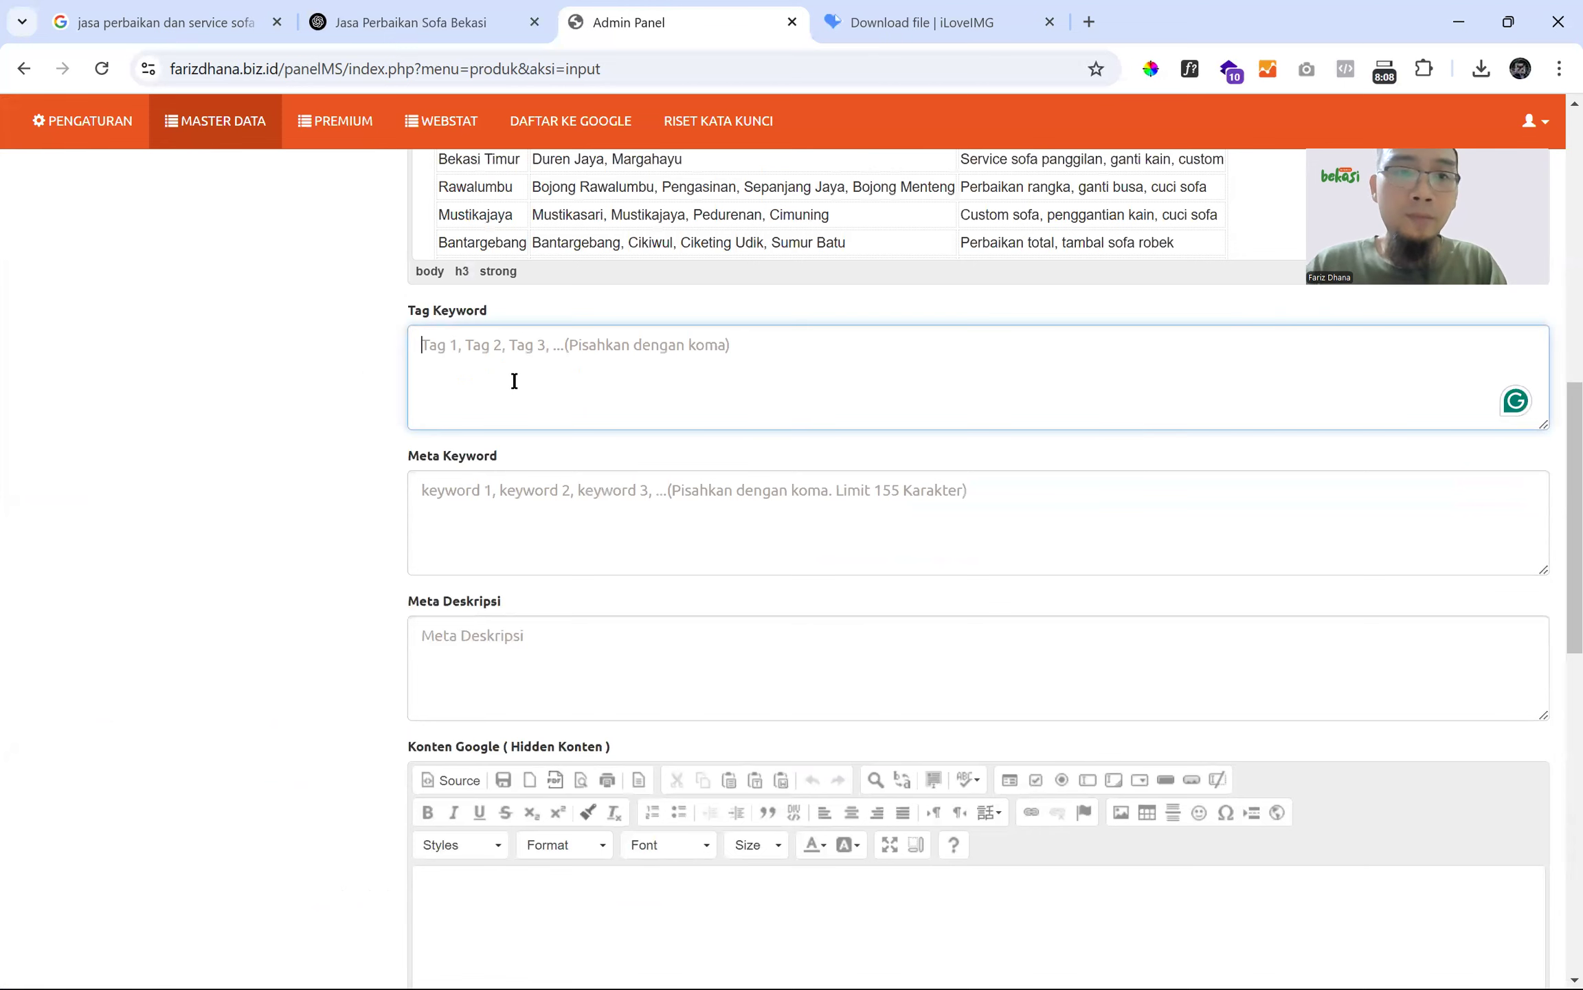
text(seodenai)
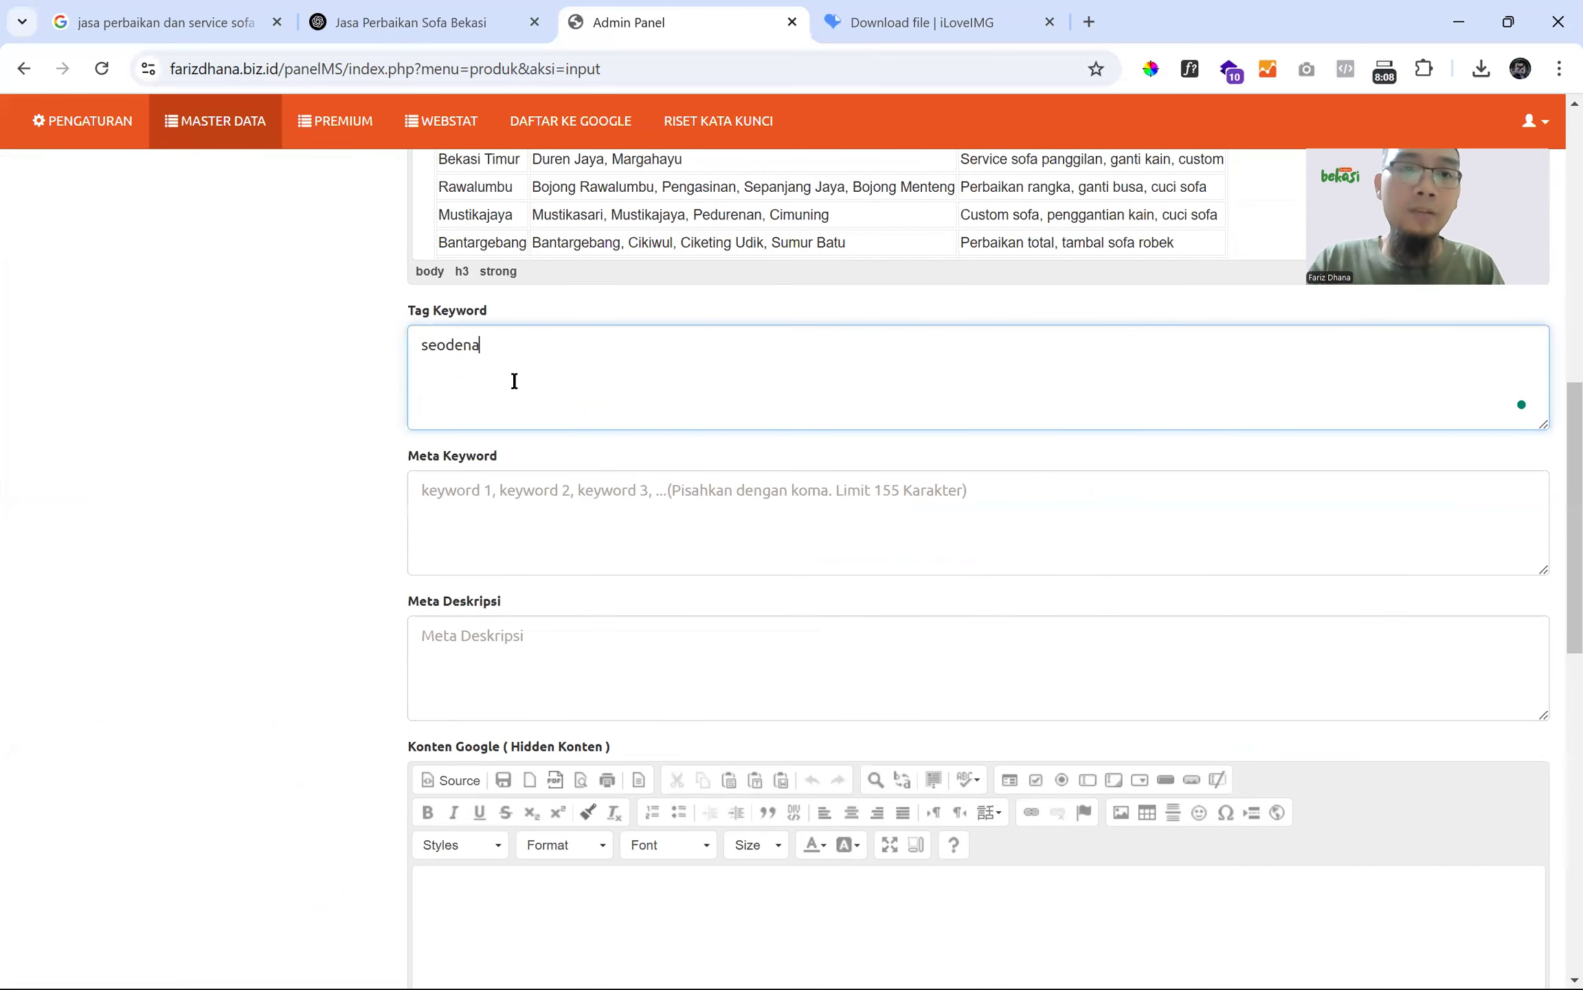
click(491, 14)
- Ask ChatGPT for a 150-character meta keyword and a 160-character offer meta description
click(638, 862)
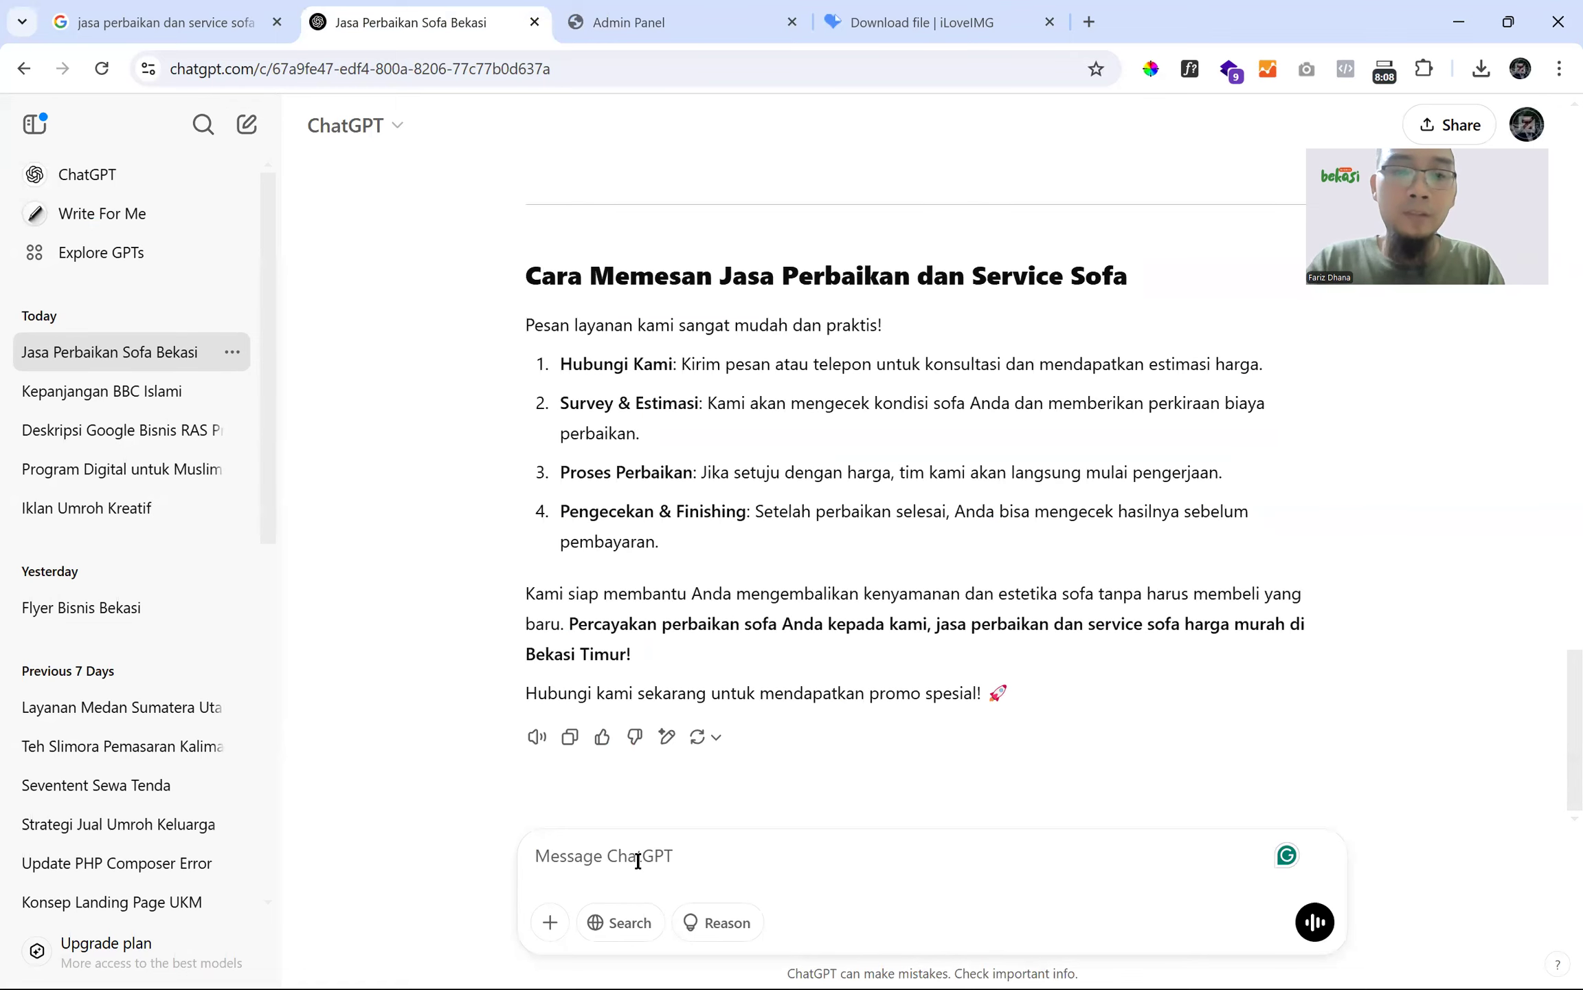
text(buatkan s)
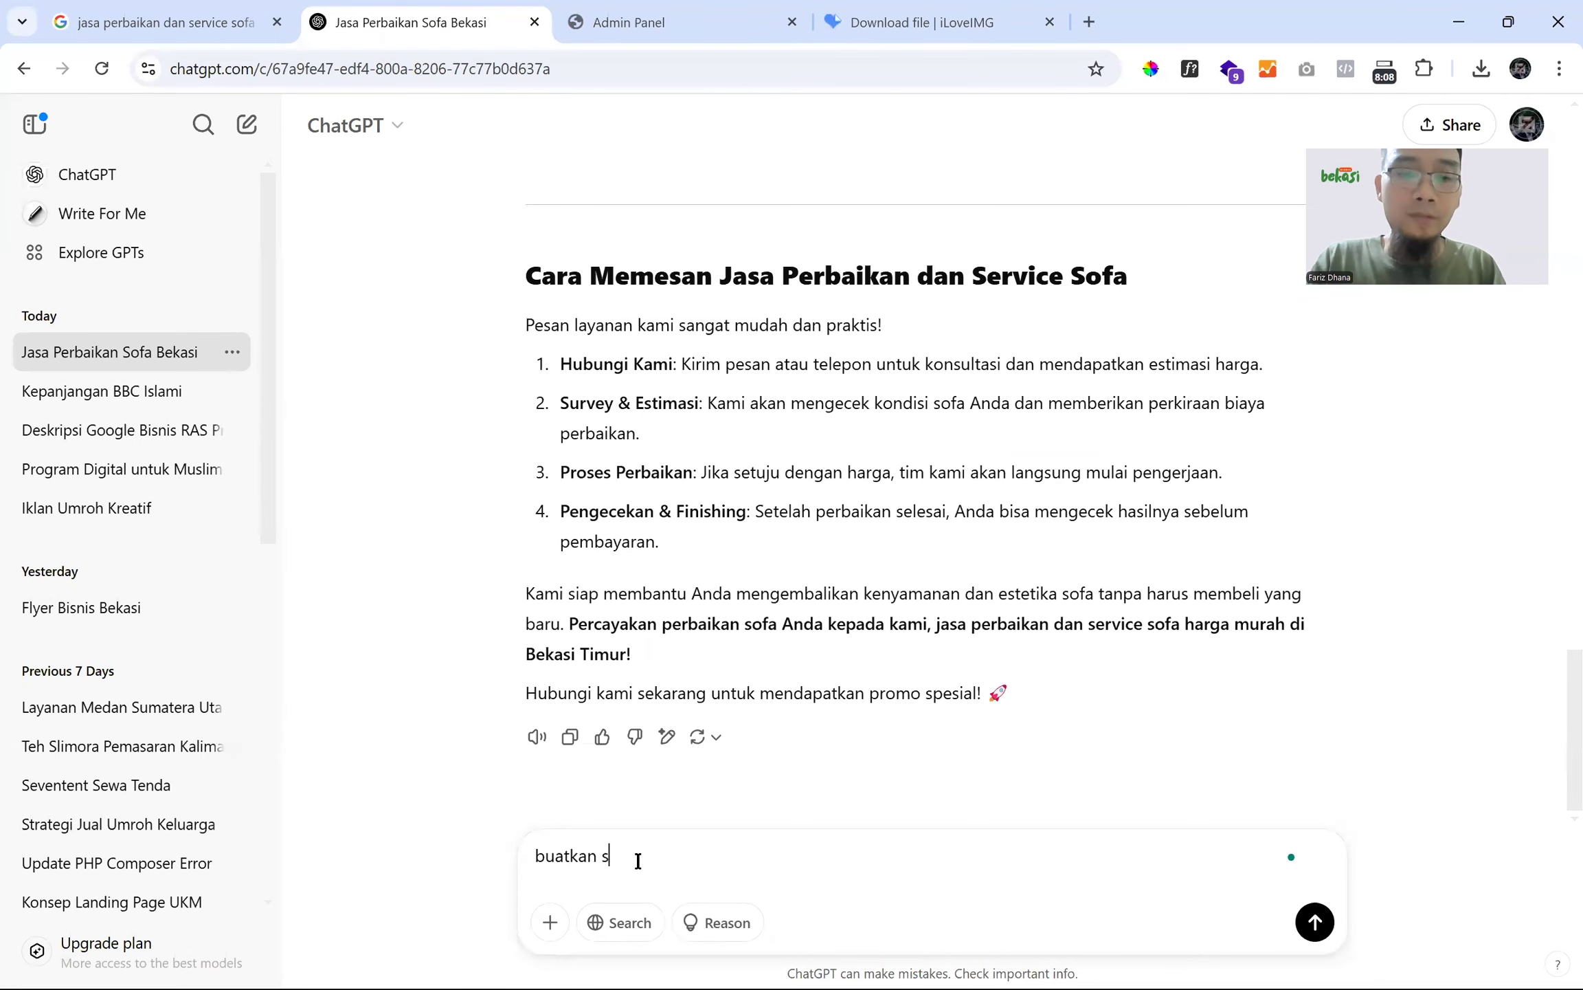
key(BackSpace)
text(meta keyword 150 karakter, dan mat)
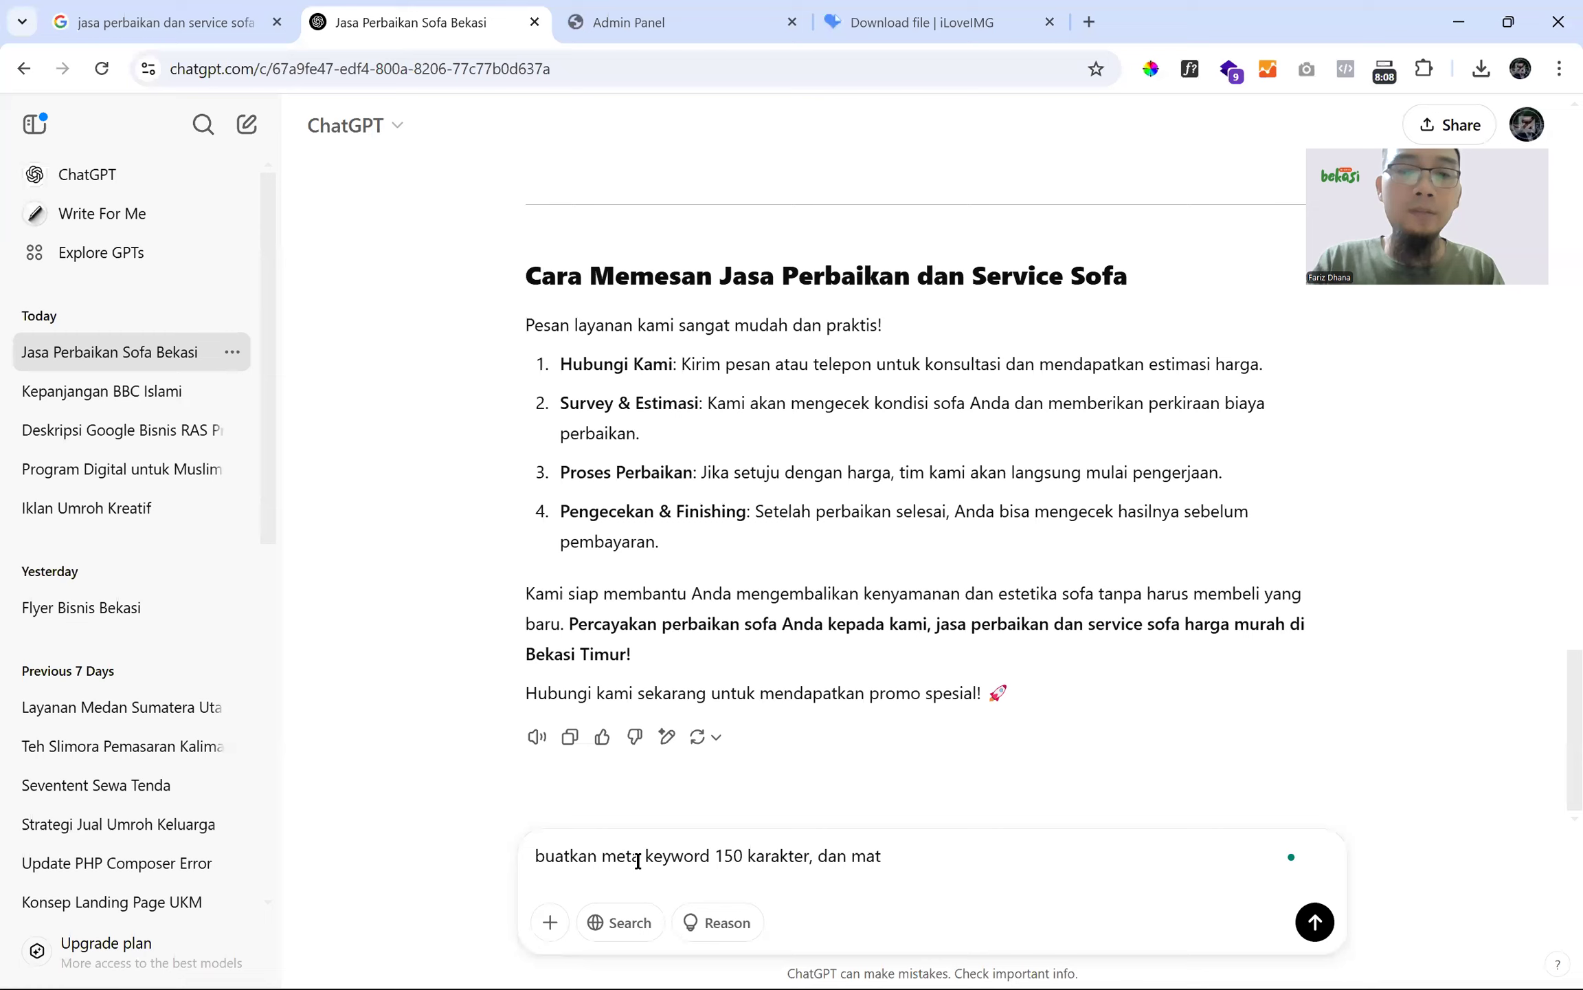
text(e deskripsi penawran)
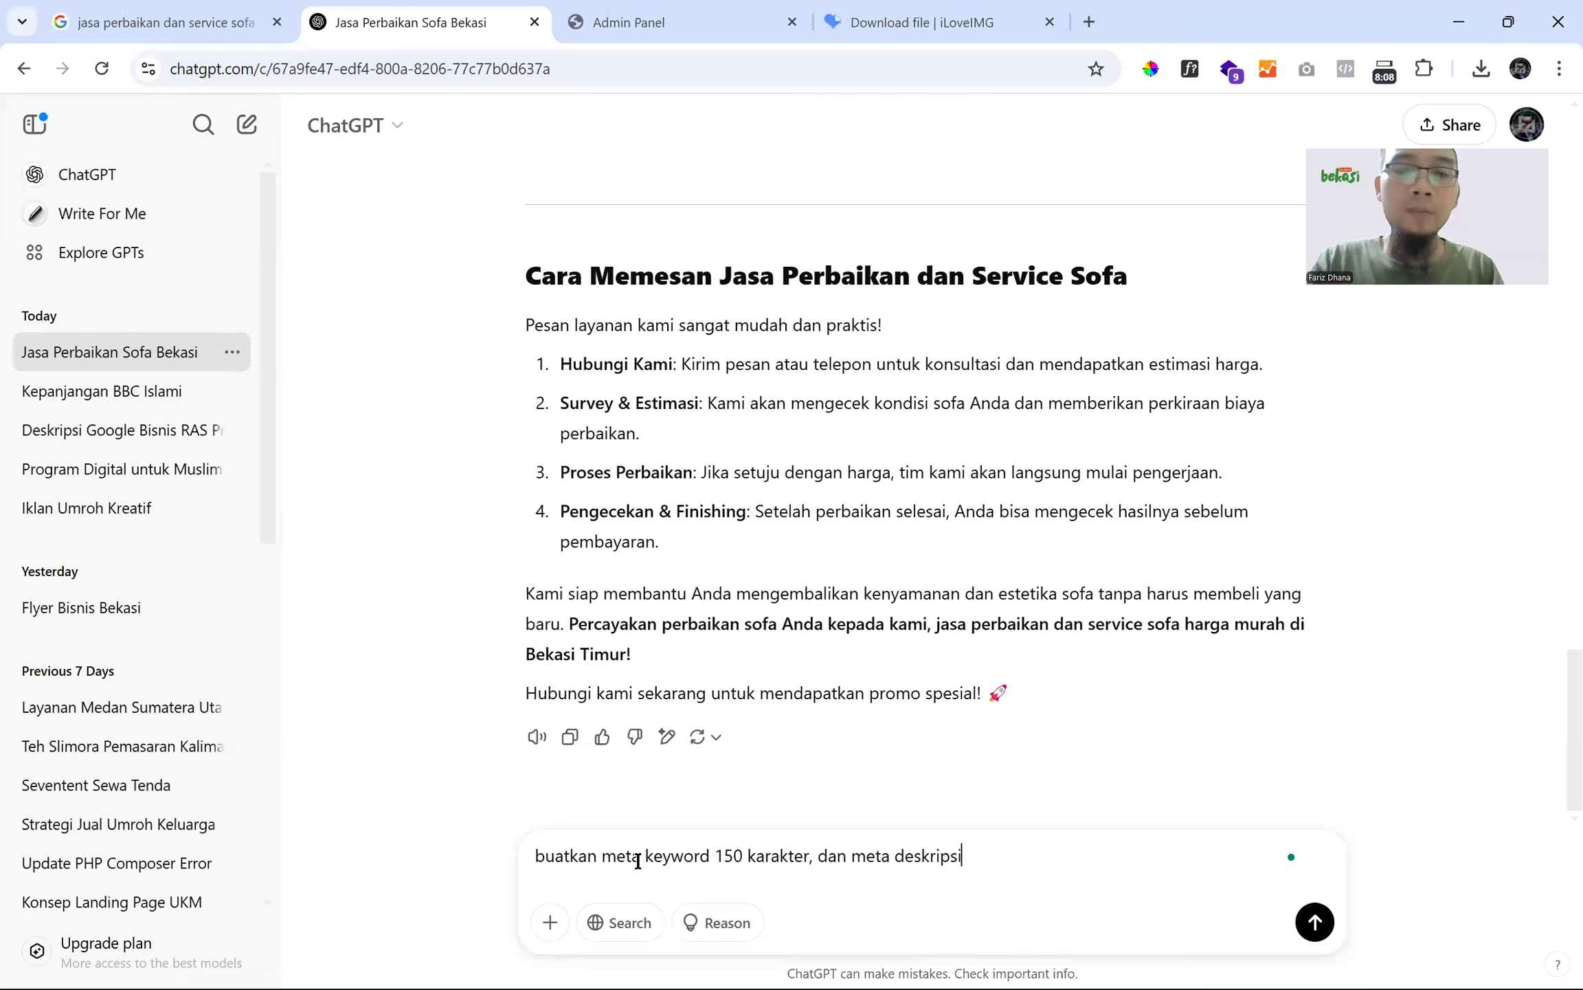
key(BackSpace)
key(BackSpace)
text(ran 160 karakter)
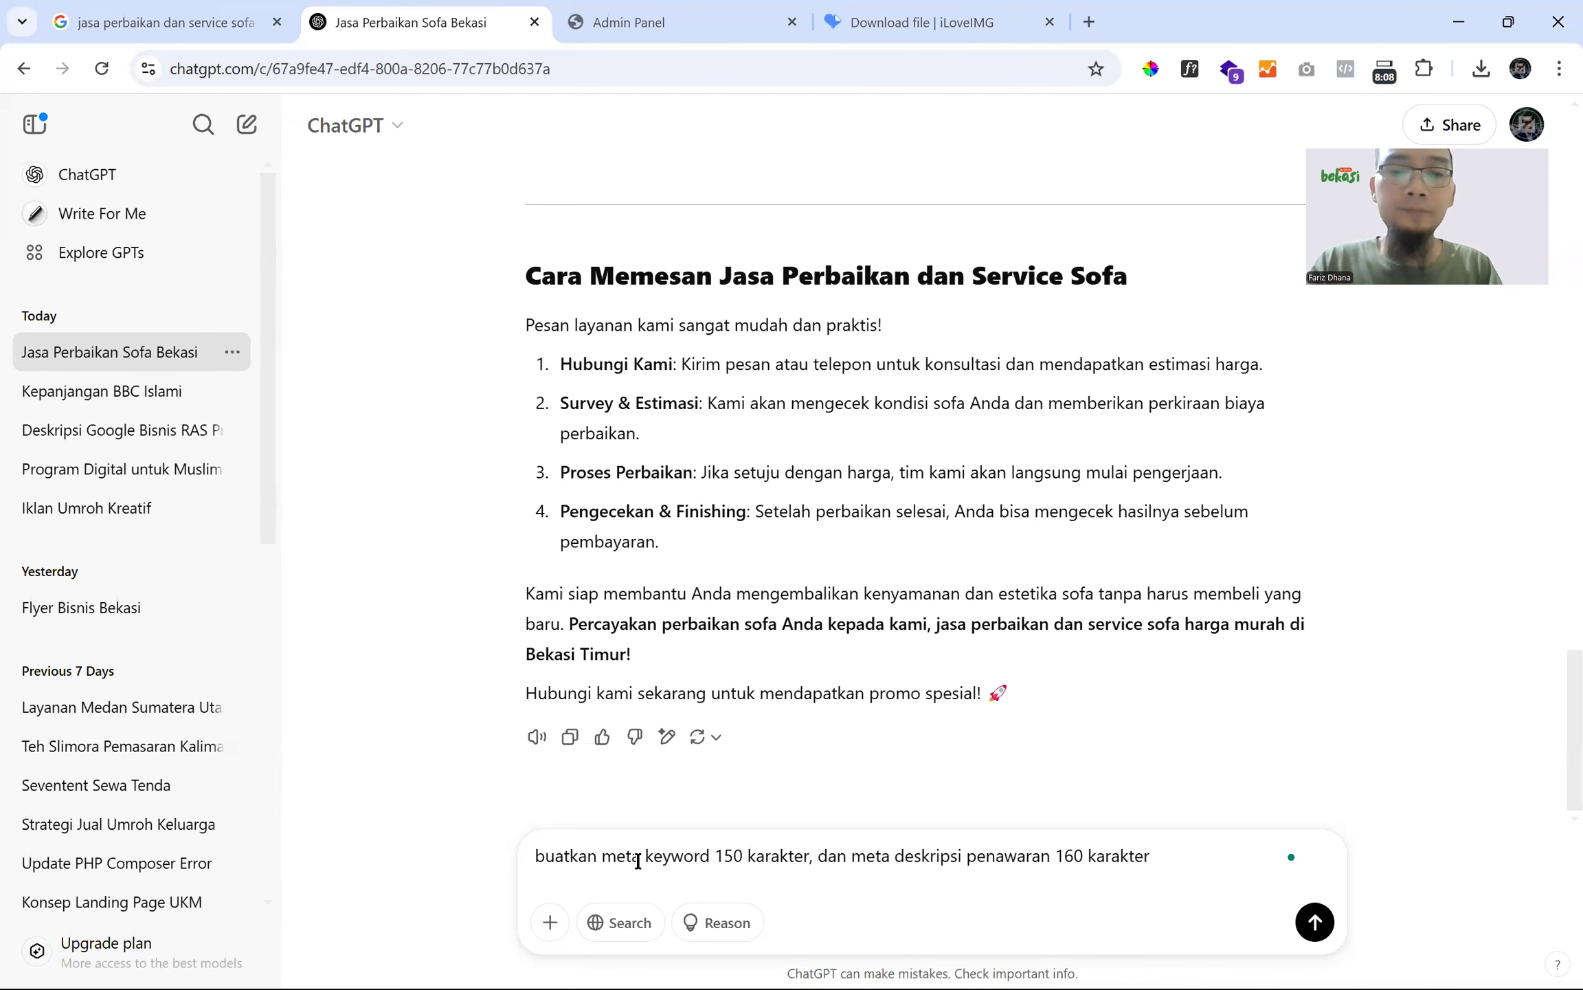
key(Return)
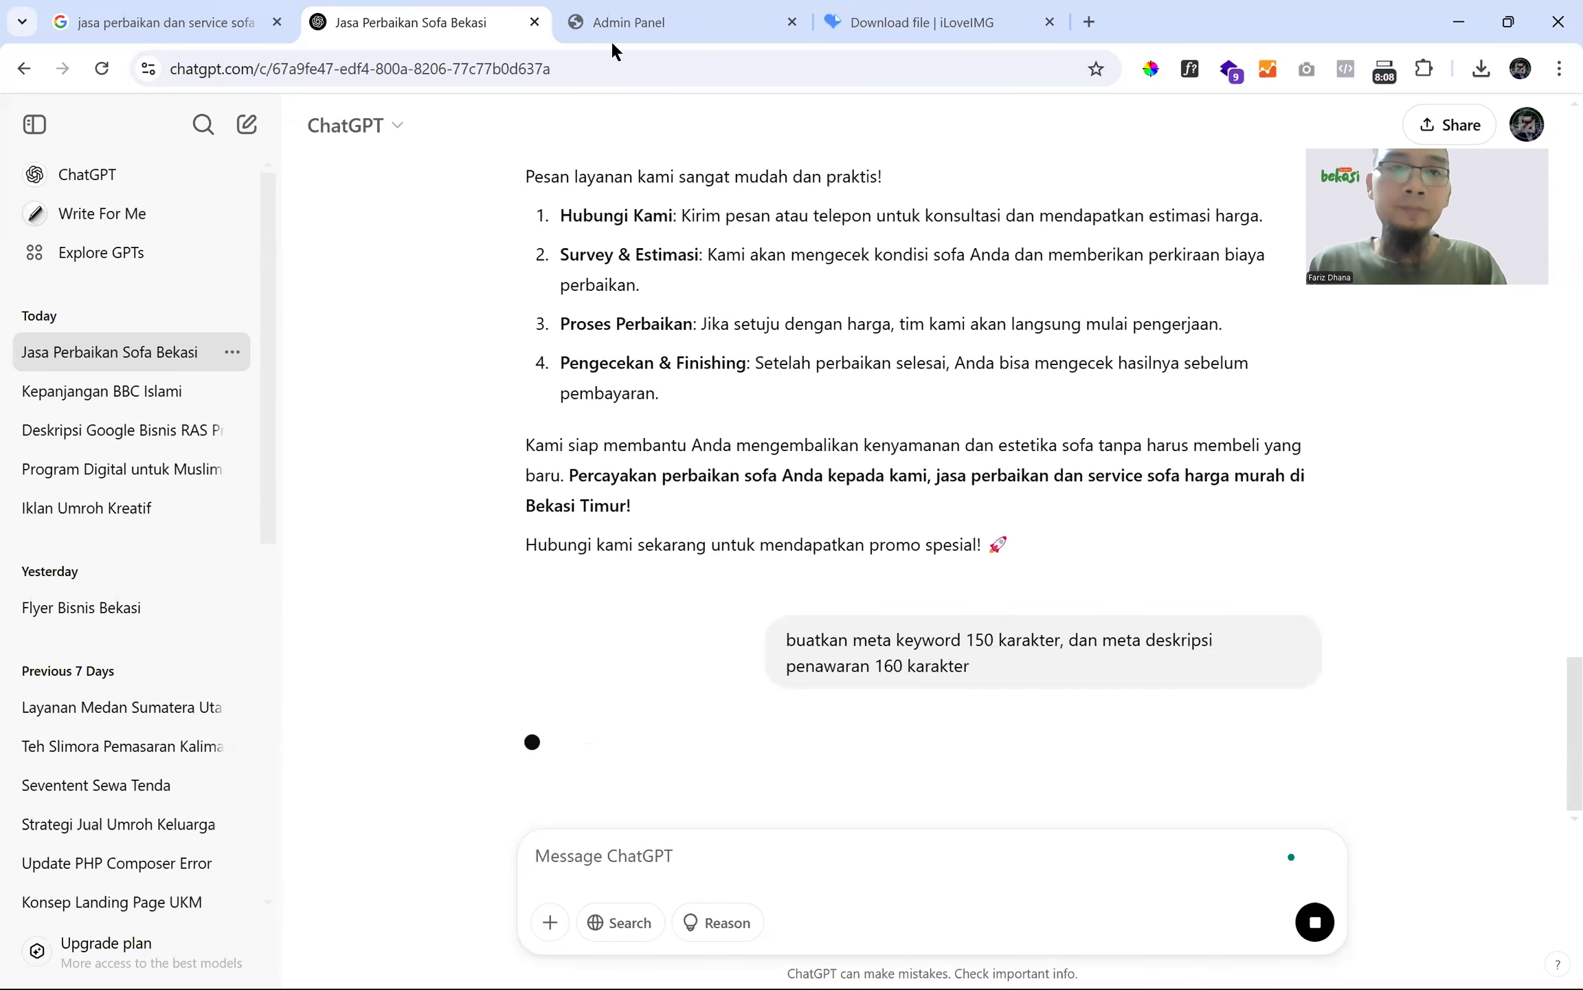
click(622, 22)
- Clear the seodenai text from Tag Keyword and select ChatGPT's generated meta keyword list
double_click(502, 347)
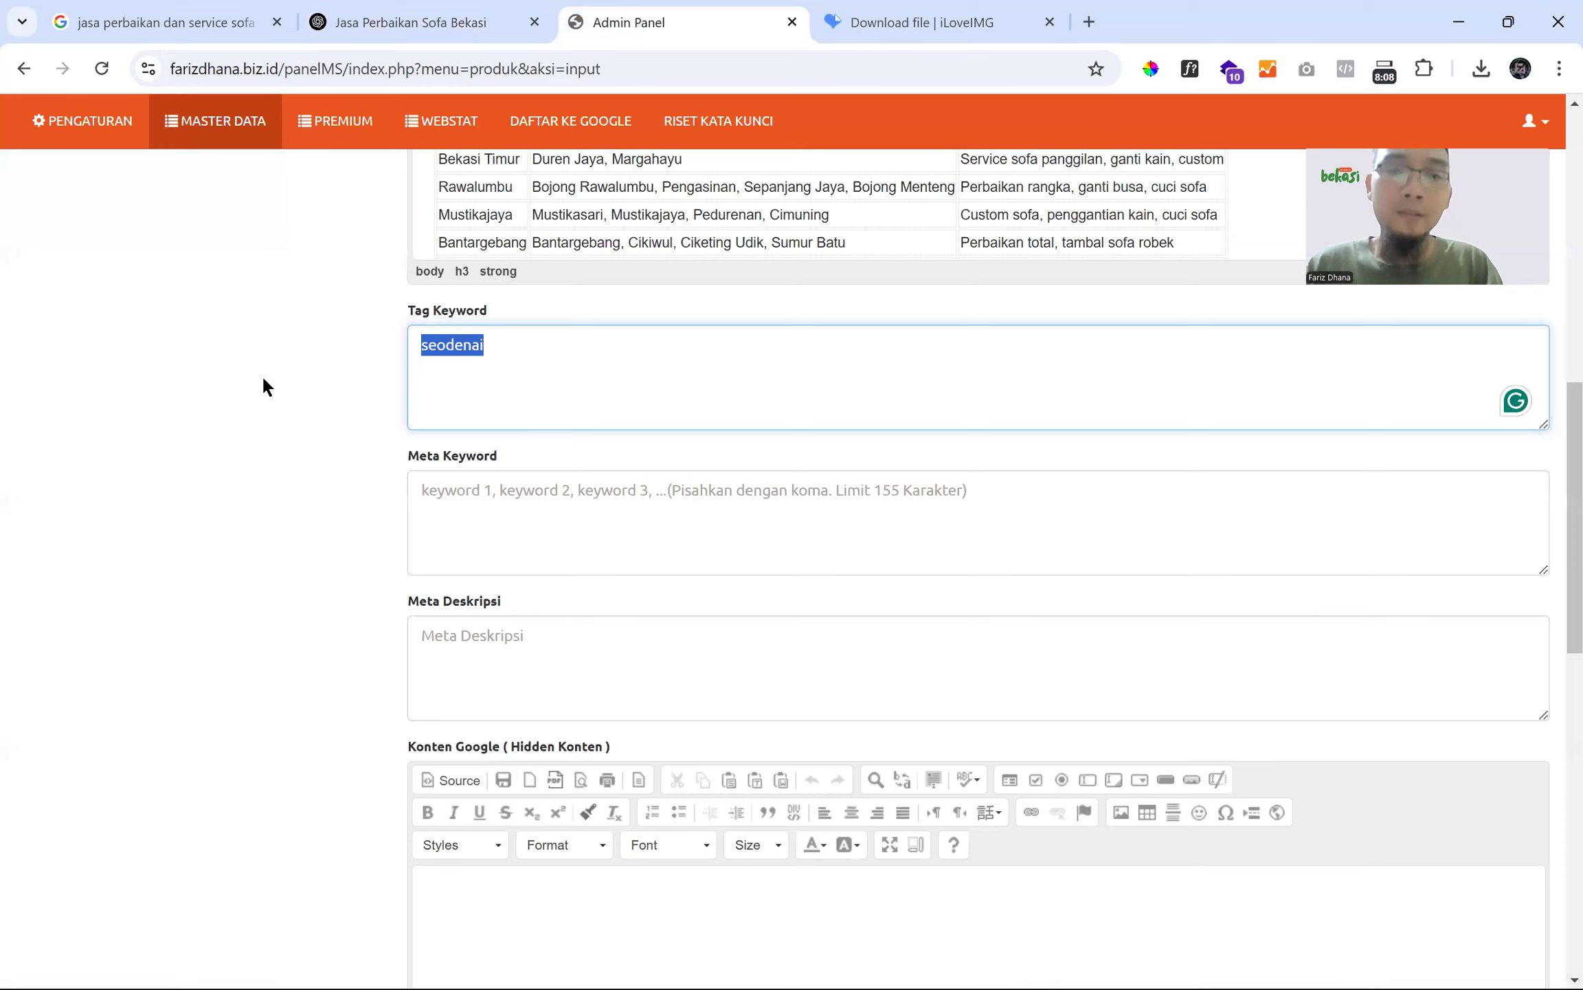
key(BackSpace)
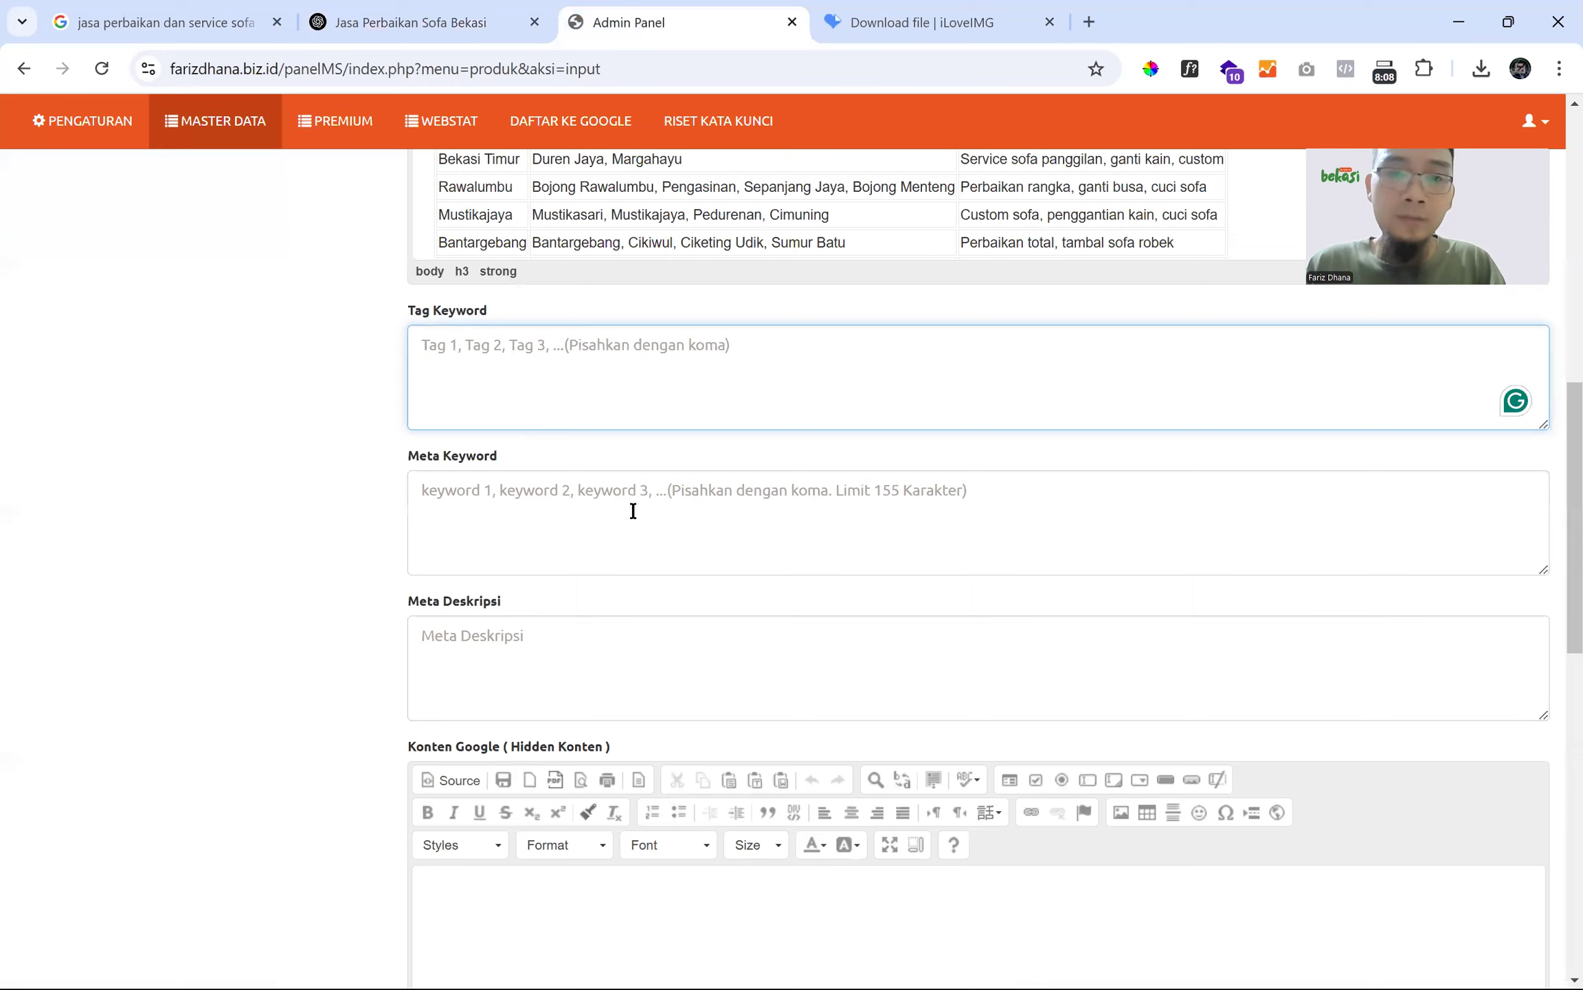
click(554, 650)
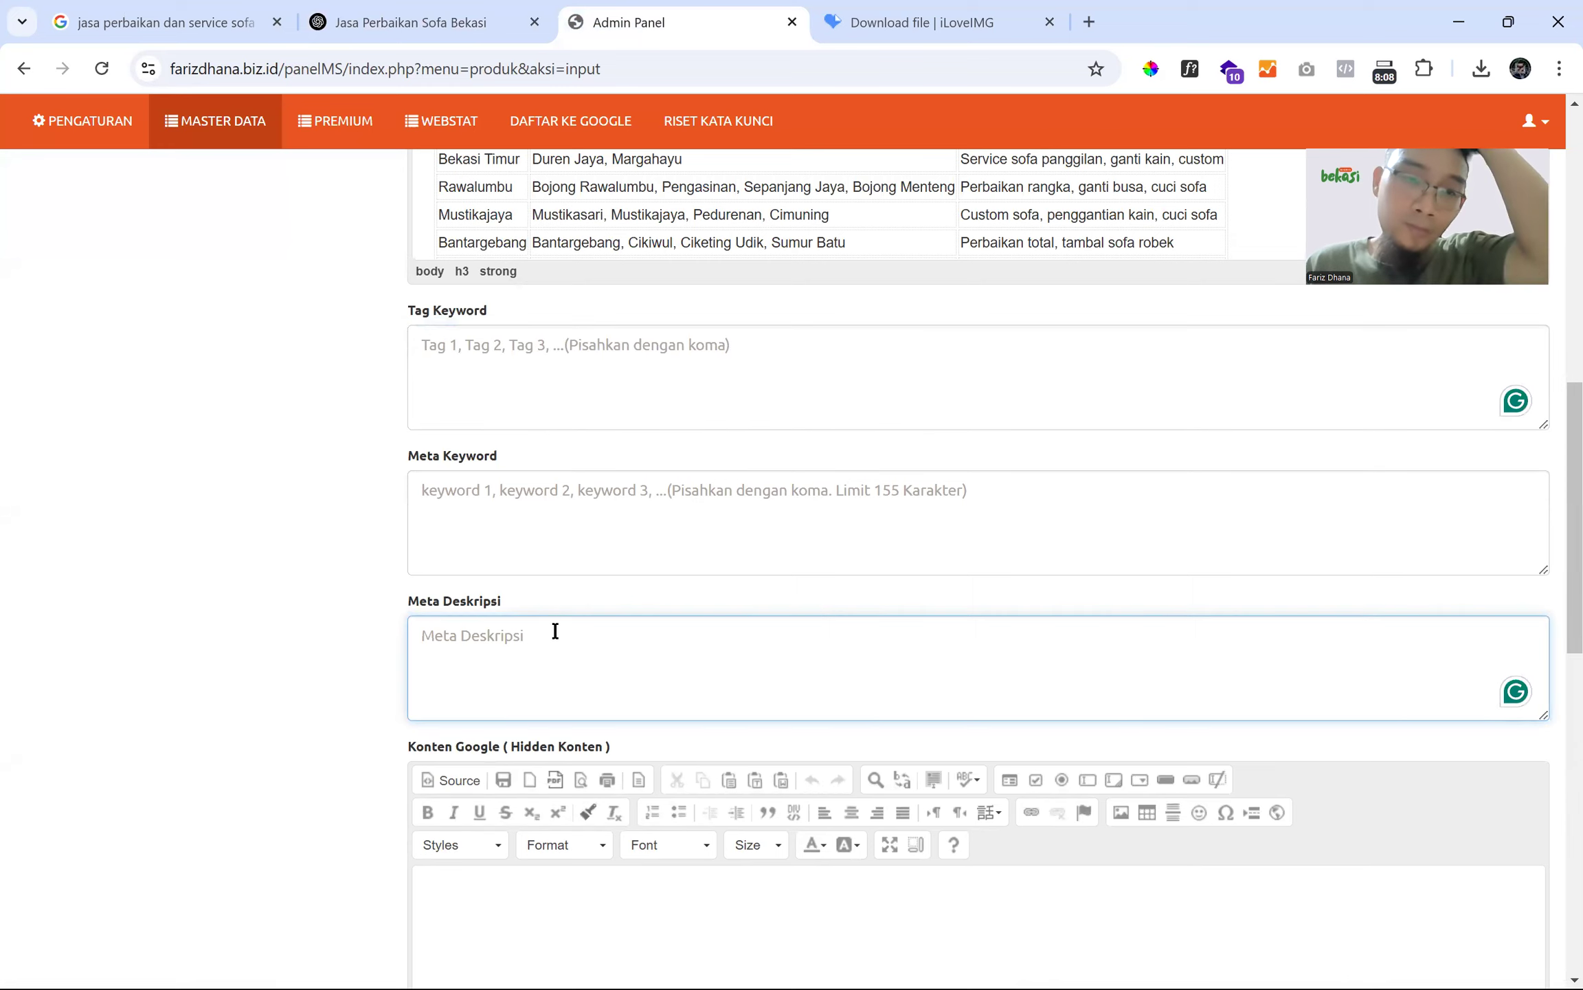
click(426, 21)
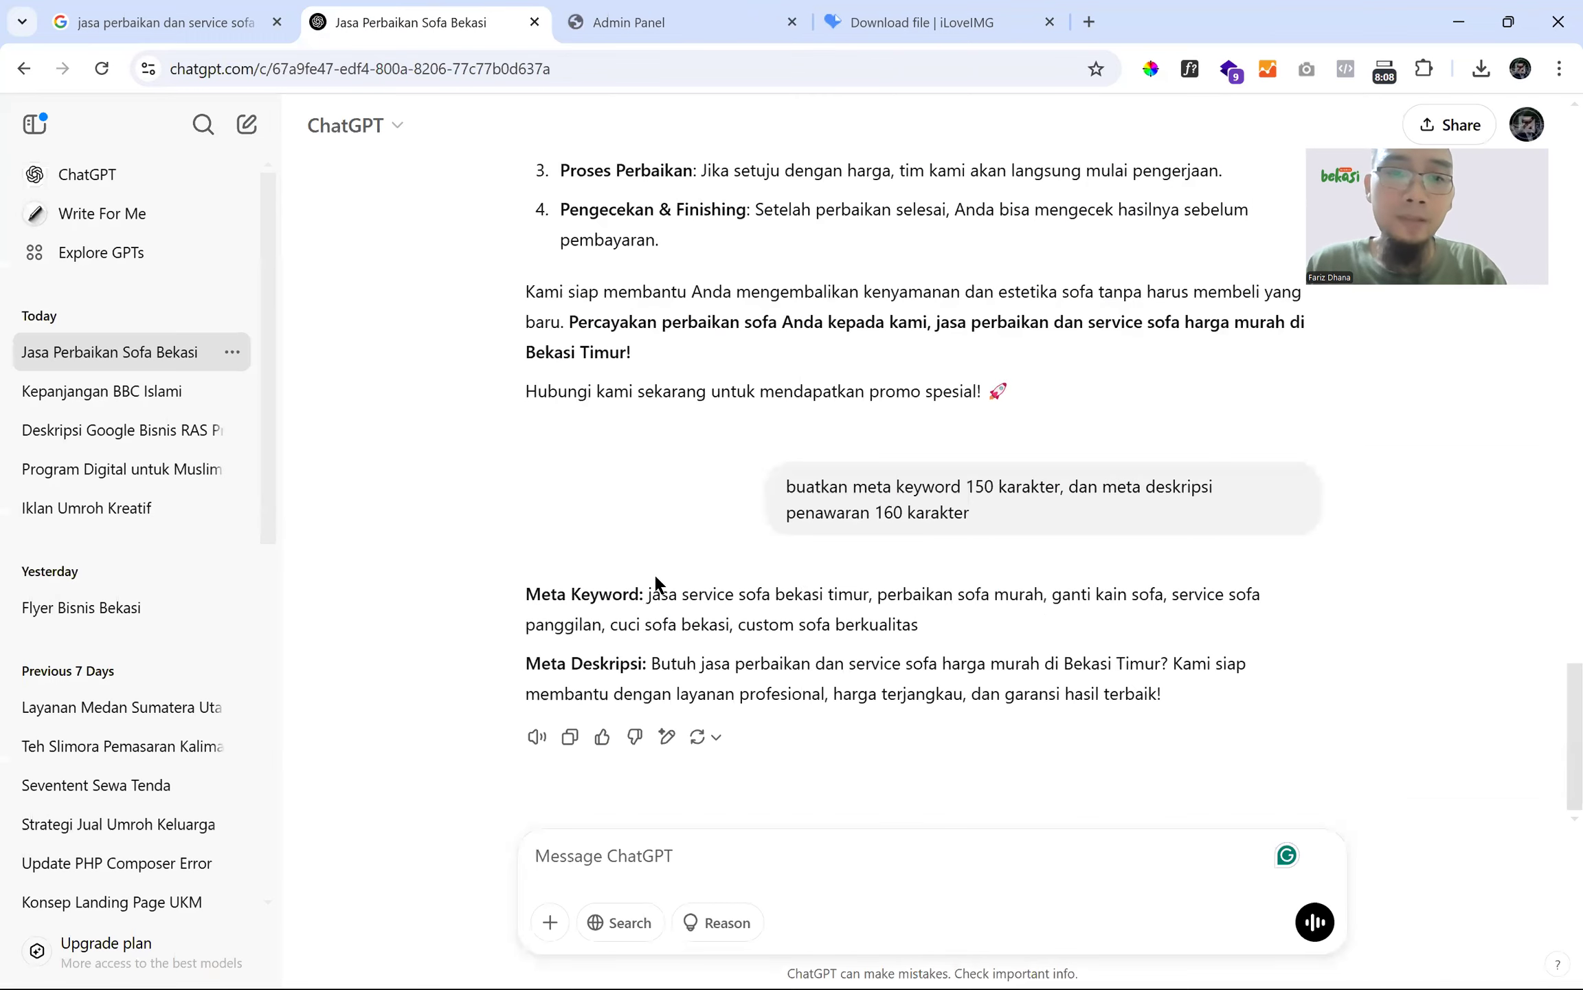
double_click(664, 588)
shift+click(919, 624)
key(ctrl+c)
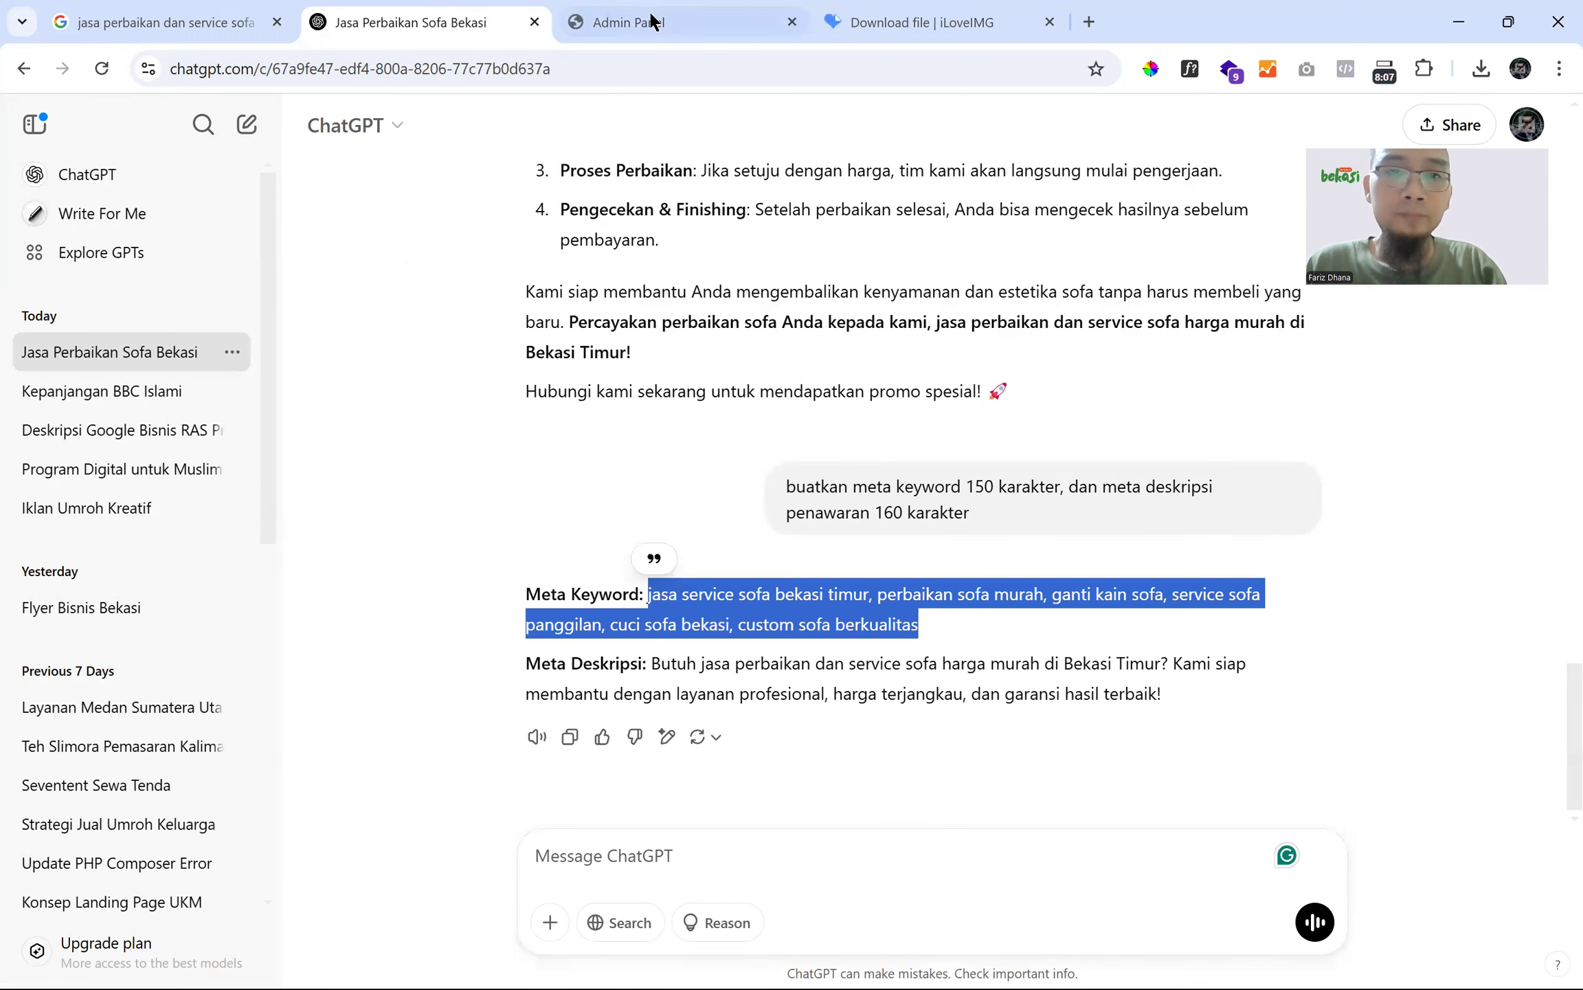
- Paste the keyword list into Tag Keyword after 'seodenai,' and into Meta Keyword
click(629, 22)
click(526, 353)
text(seoden)
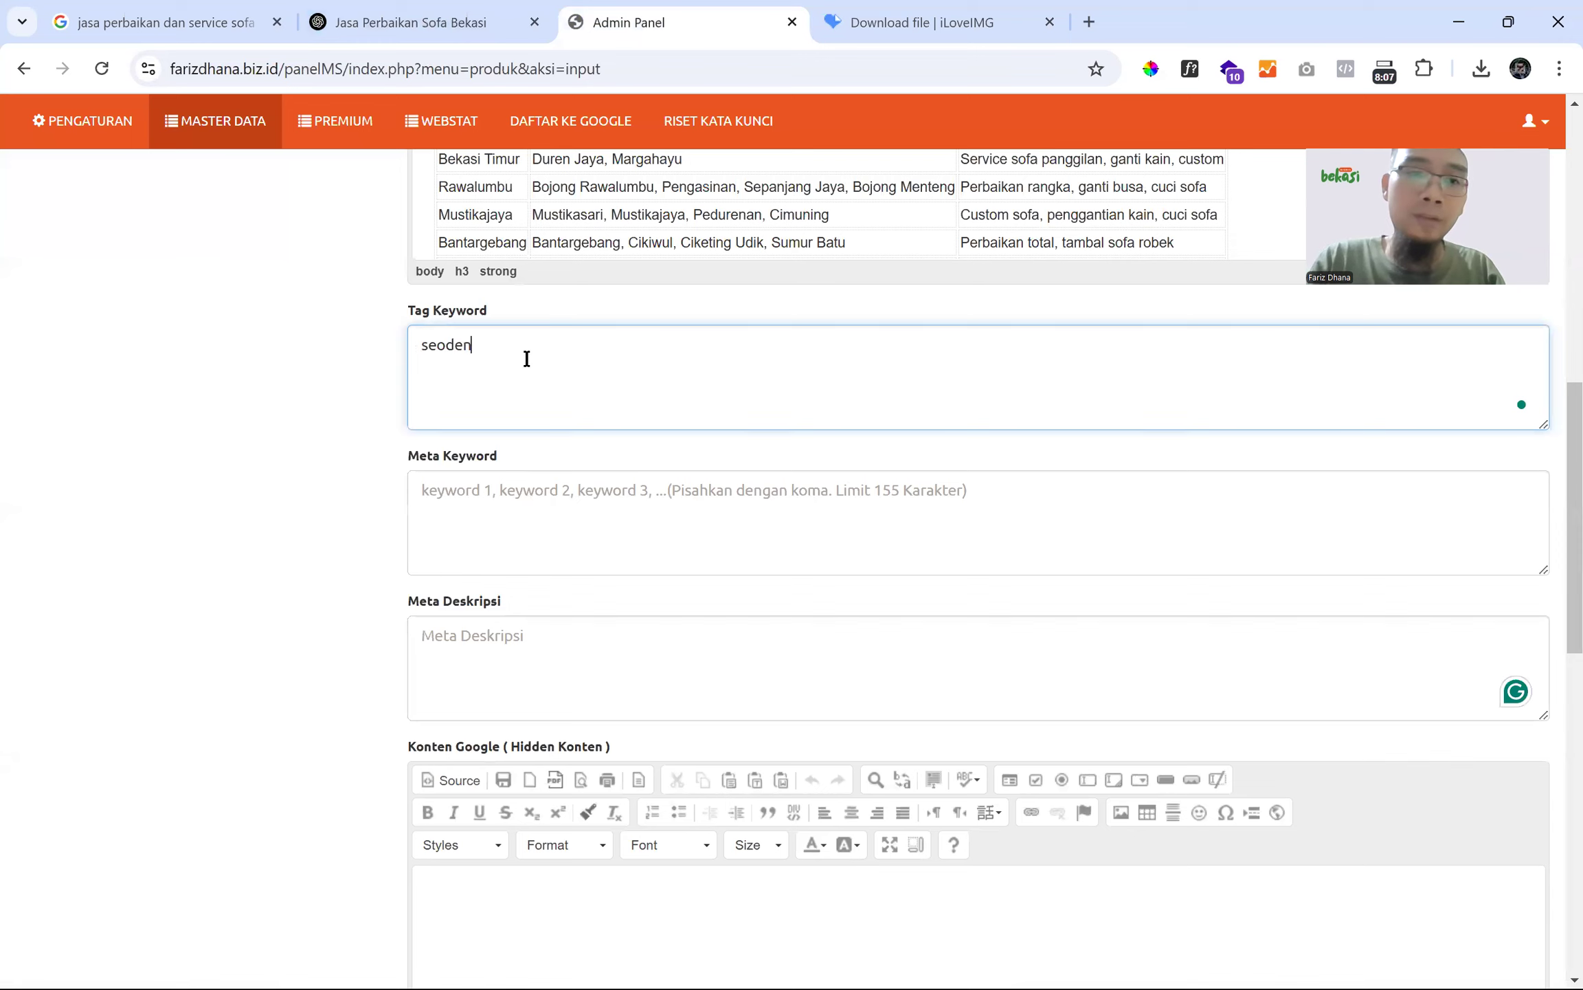
text(ai,)
key(ctrl+v)
click(523, 498)
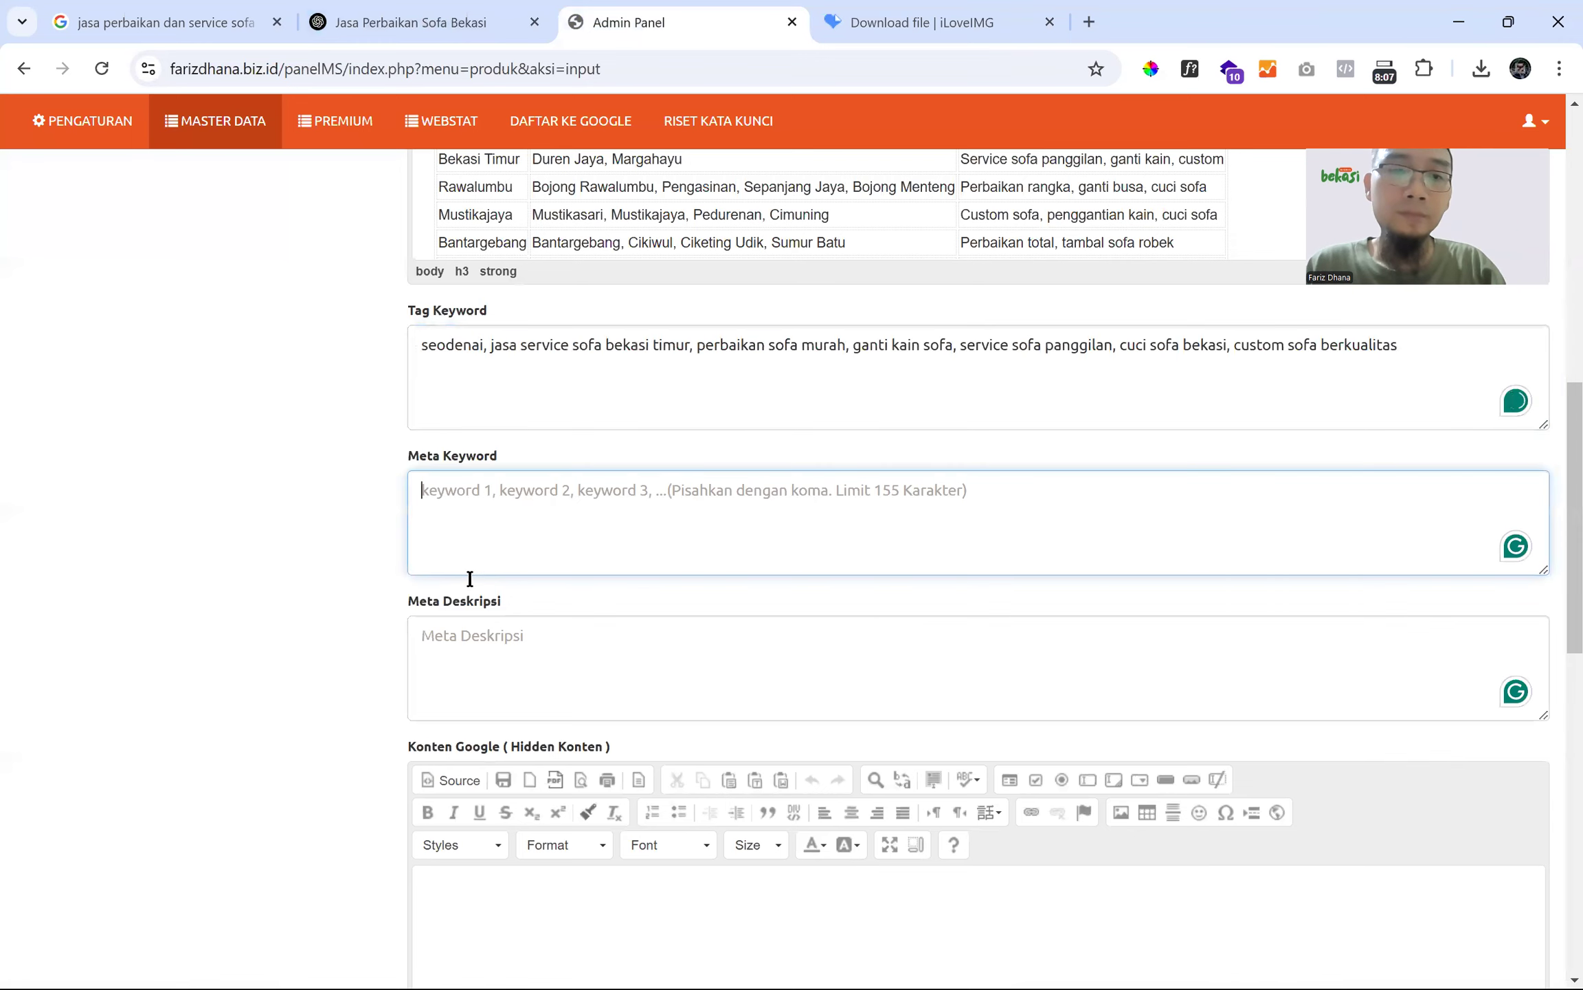
key(ctrl+v)
- Copy ChatGPT's Bekasi Timur meta description and paste it into Meta Deskripsi
click(457, 640)
click(450, 14)
click(669, 656)
double_click(668, 660)
shift+click(1178, 698)
key(ctrl+c)
click(629, 22)
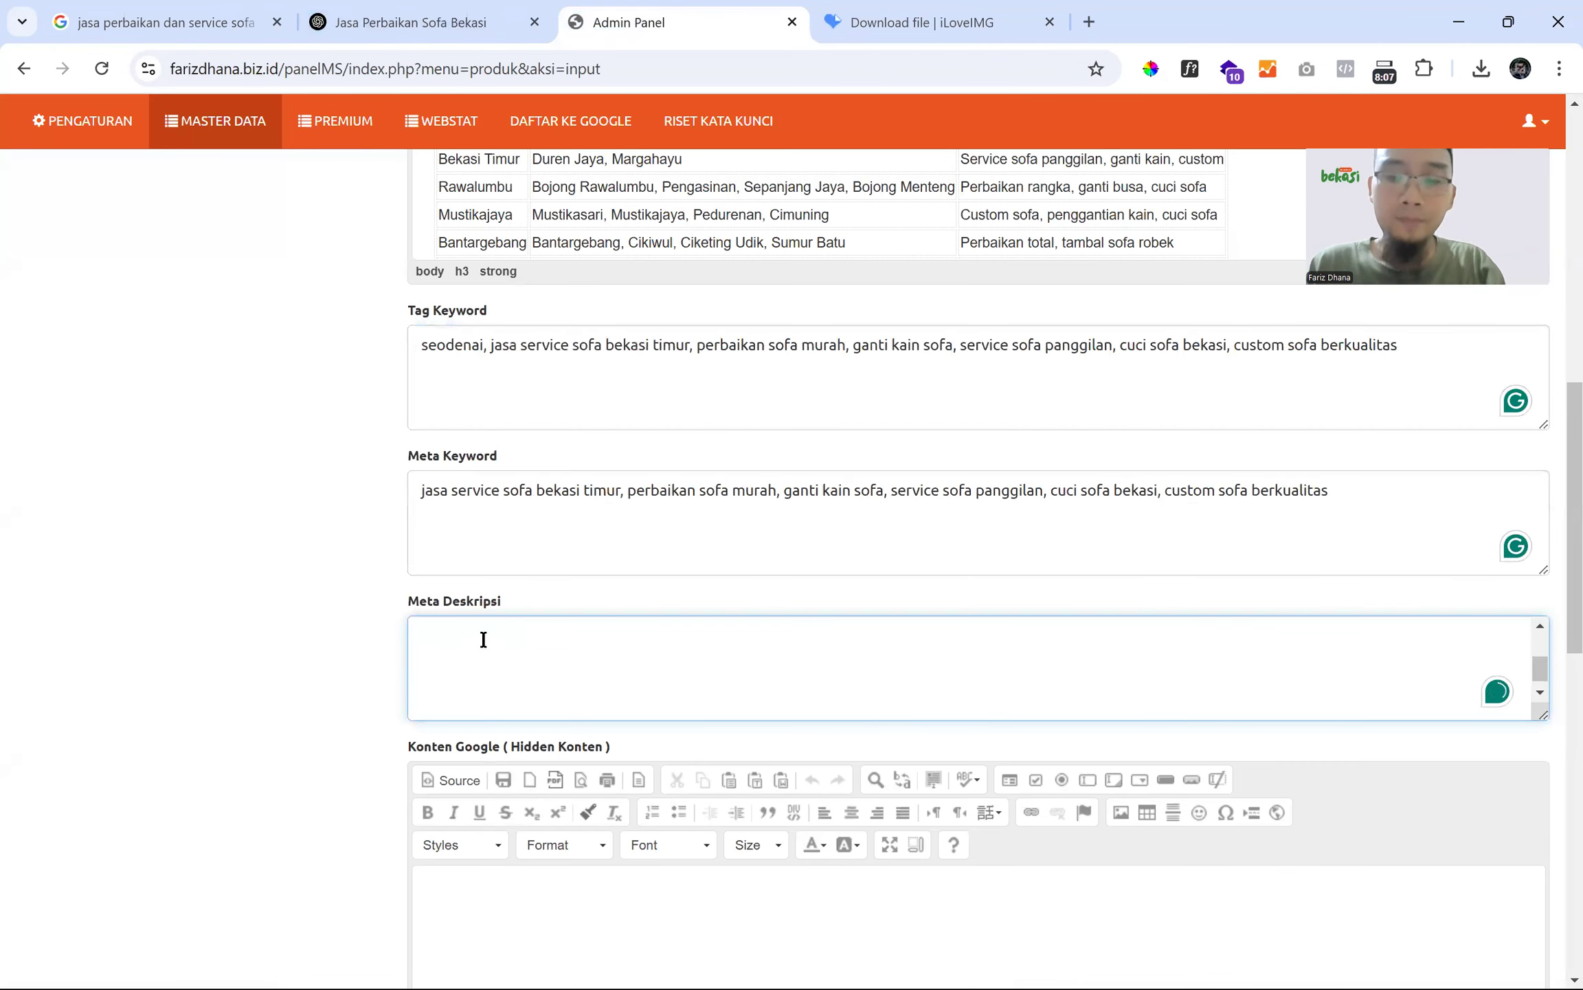
key(ctrl+v)
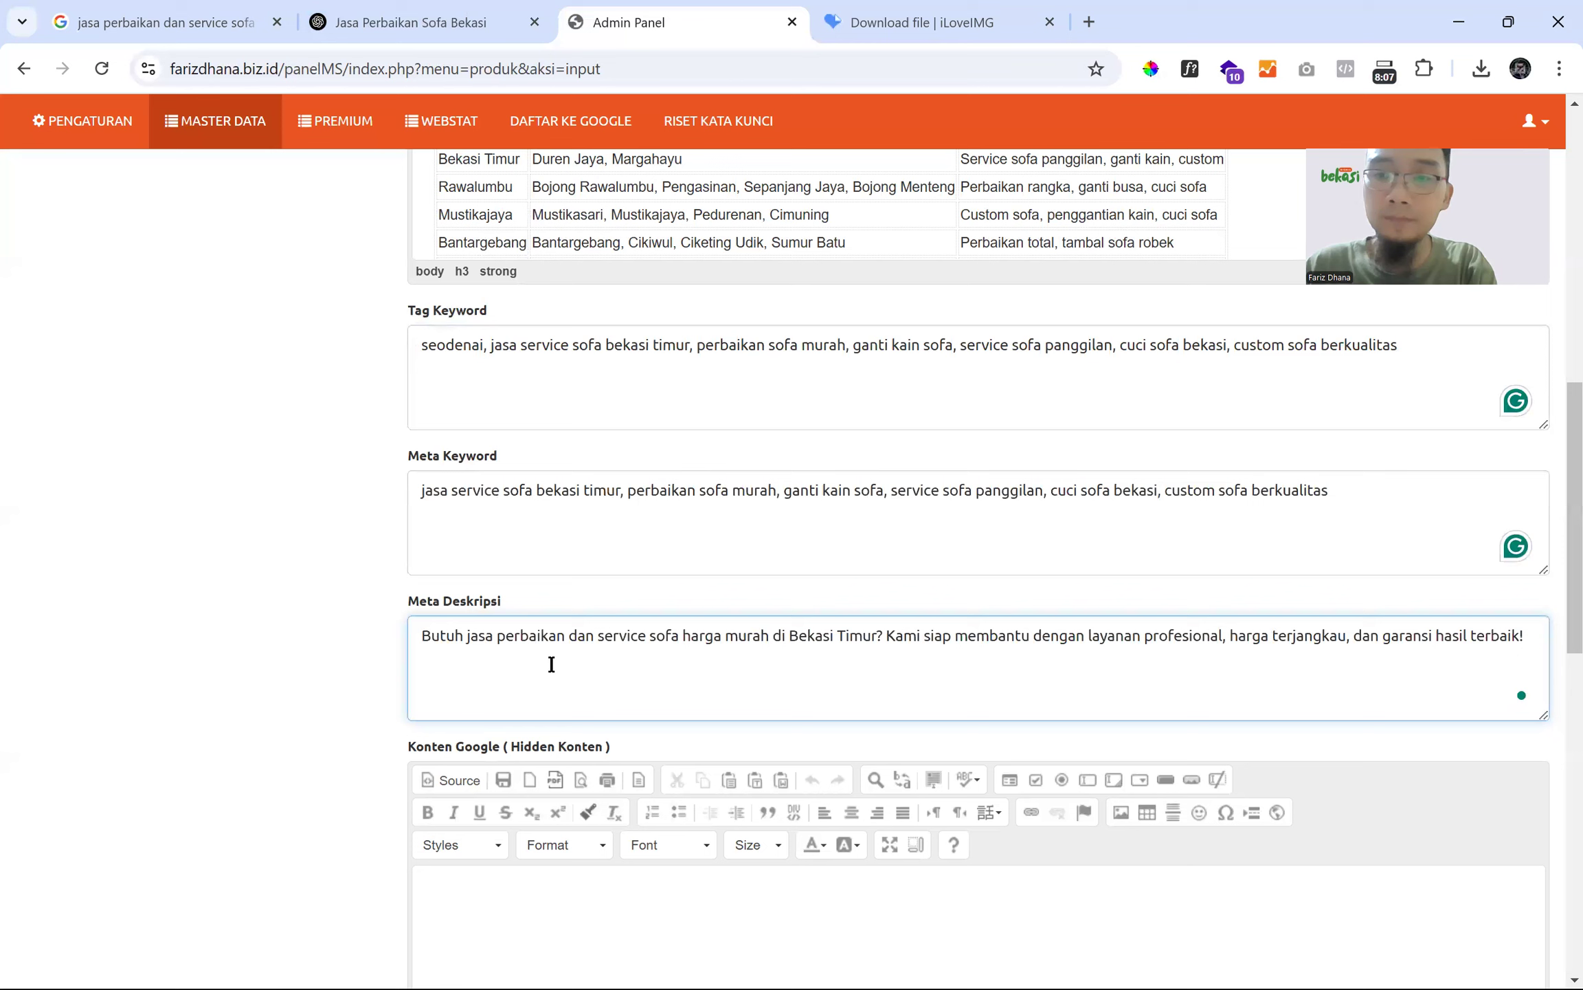
click(483, 919)
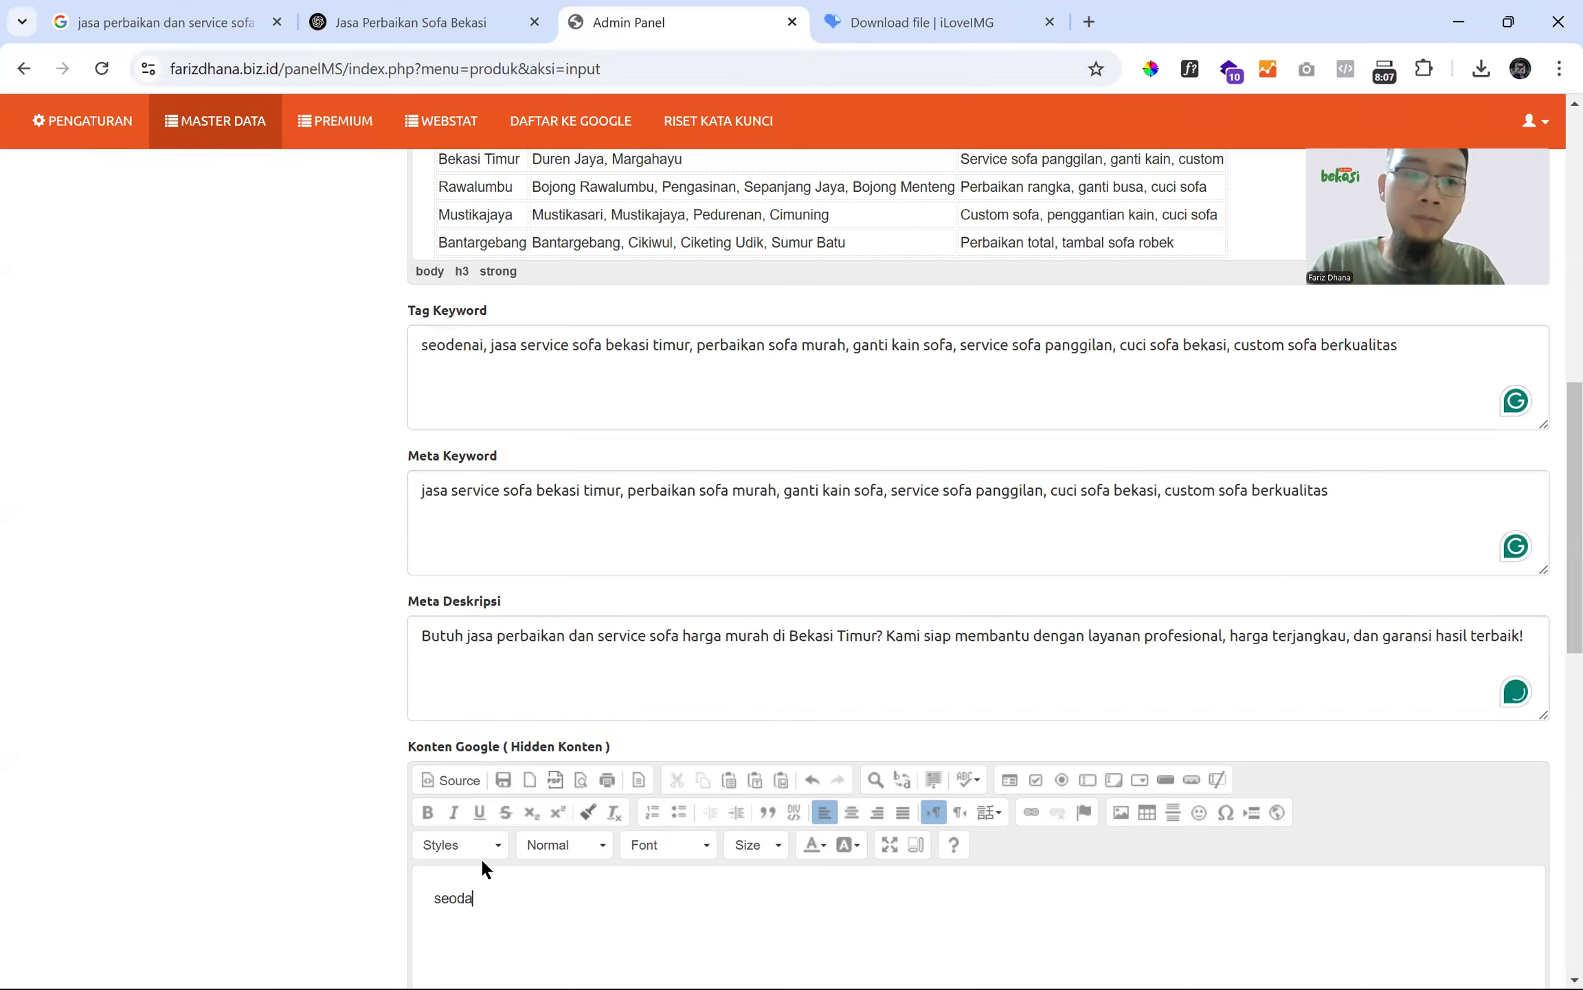
- Type 'seodenai' in Konten Google and copy the product name into Nama Judul
text(seodenai)
scroll(406, 624, down, 9)
click(462, 674)
scroll(504, 481, up, 20)
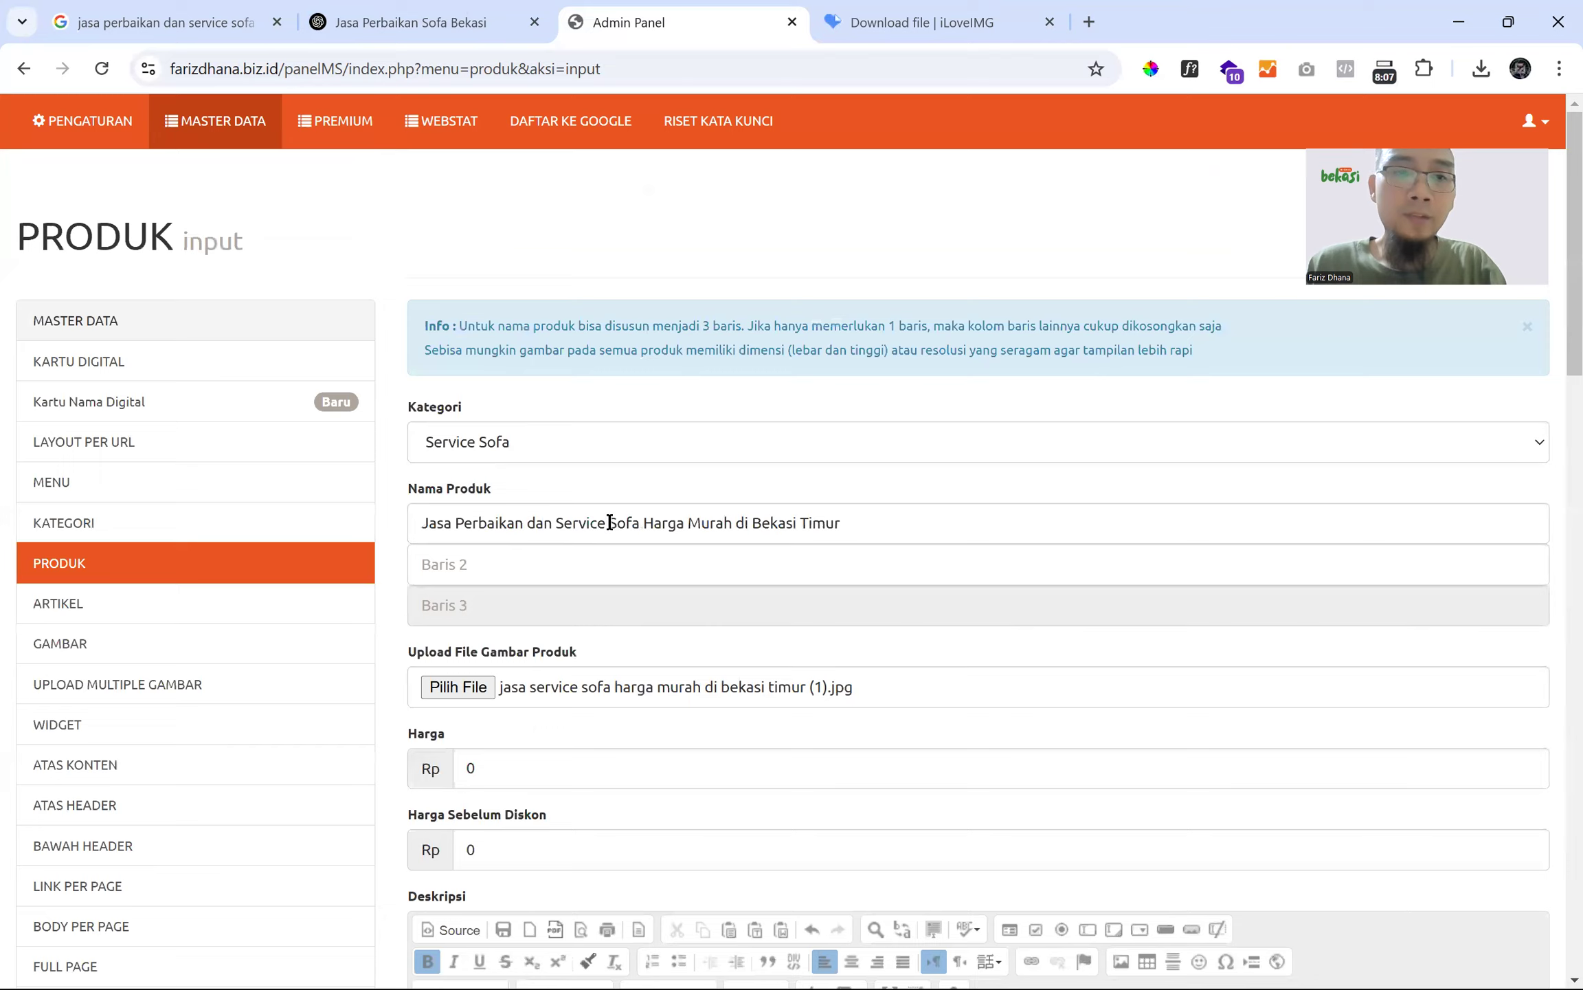
scroll(609, 522, down, 16)
scroll(618, 377, up, 13)
triple_click(688, 320)
scroll(376, 424, down, 18)
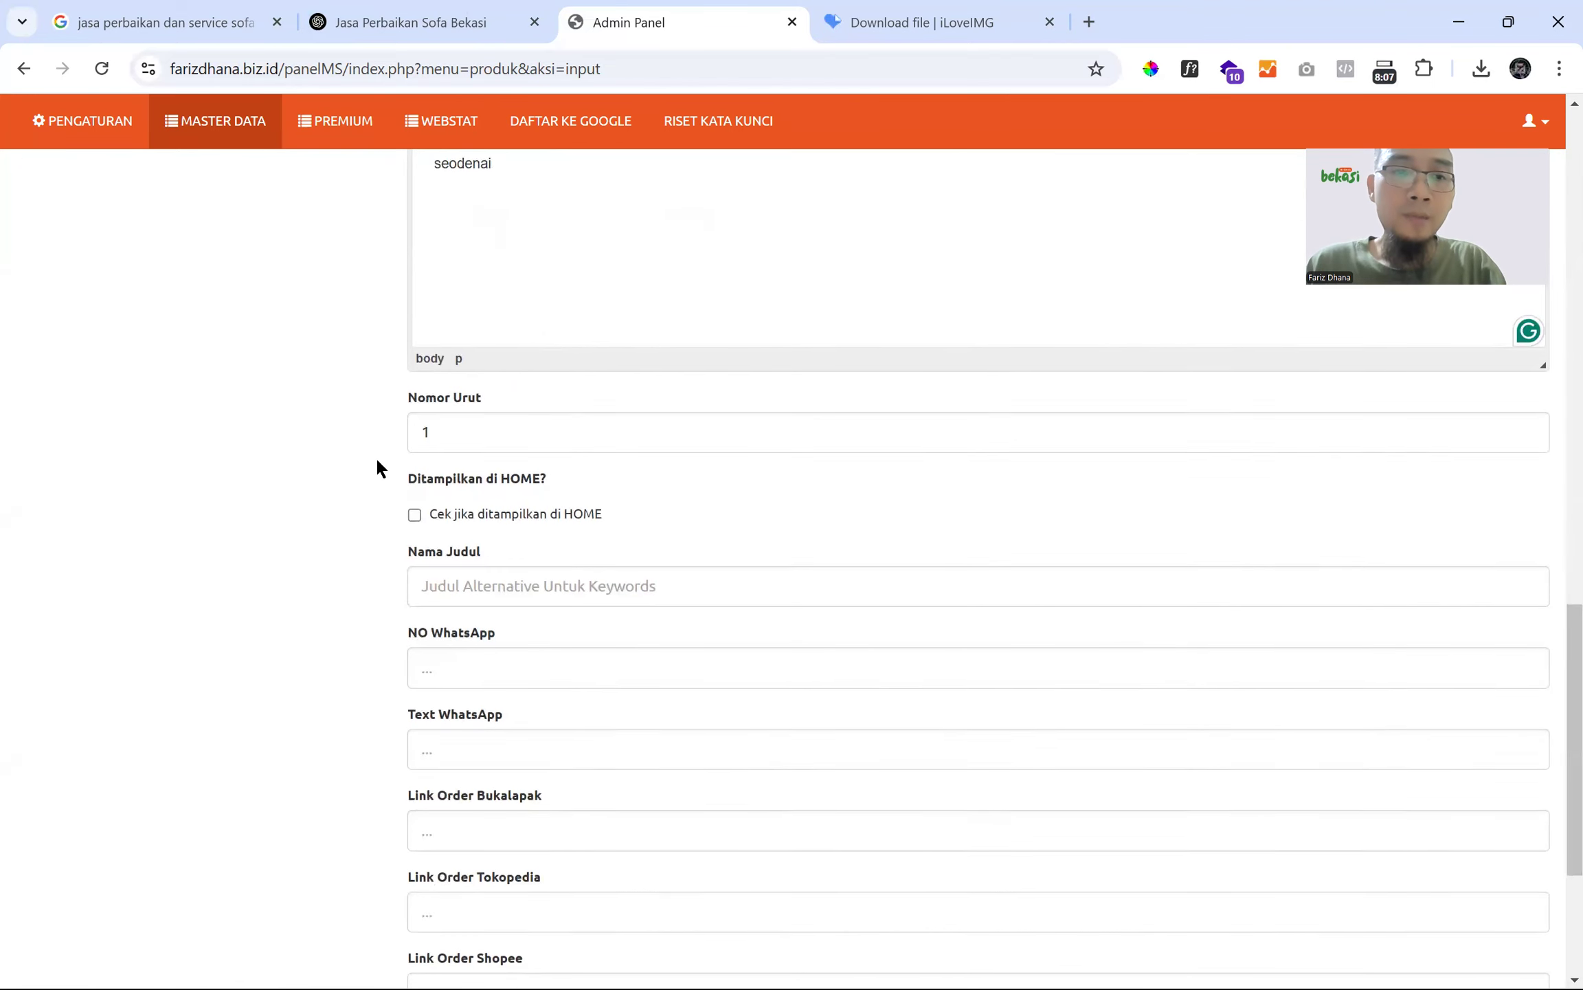
scroll(378, 468, down, 5)
click(492, 282)
key(ctrl+v)
- Enter WhatsApp number 062 and message 'Halo kak, saya mau' plus the title, without 'Jasa'
click(467, 356)
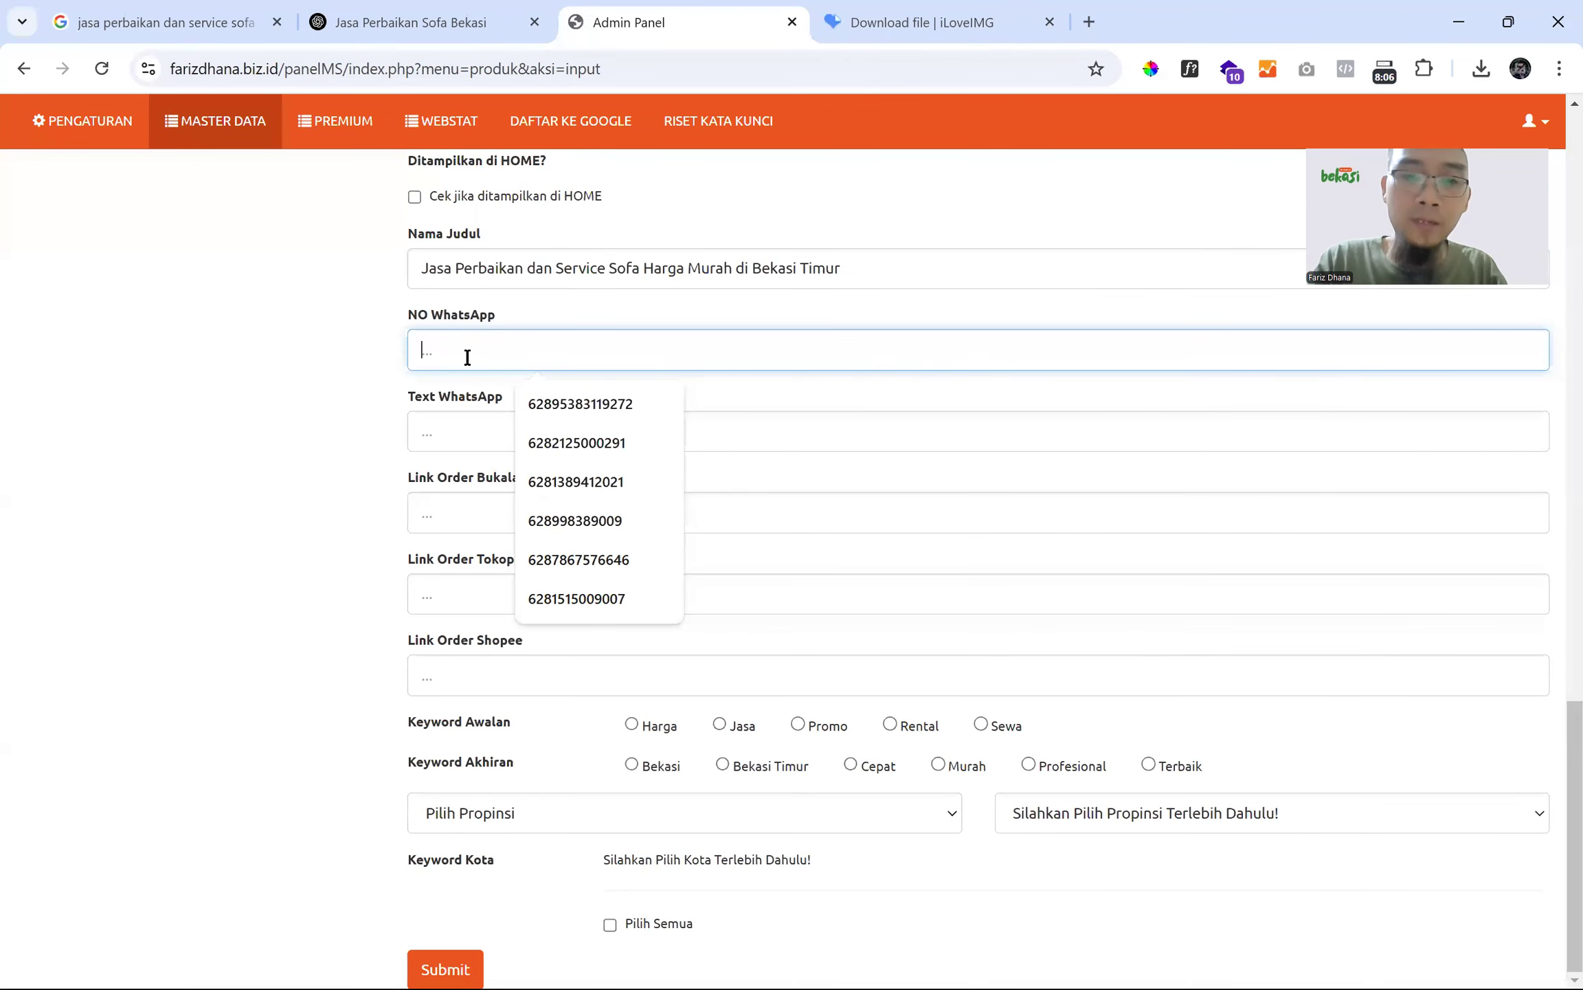
text(0)
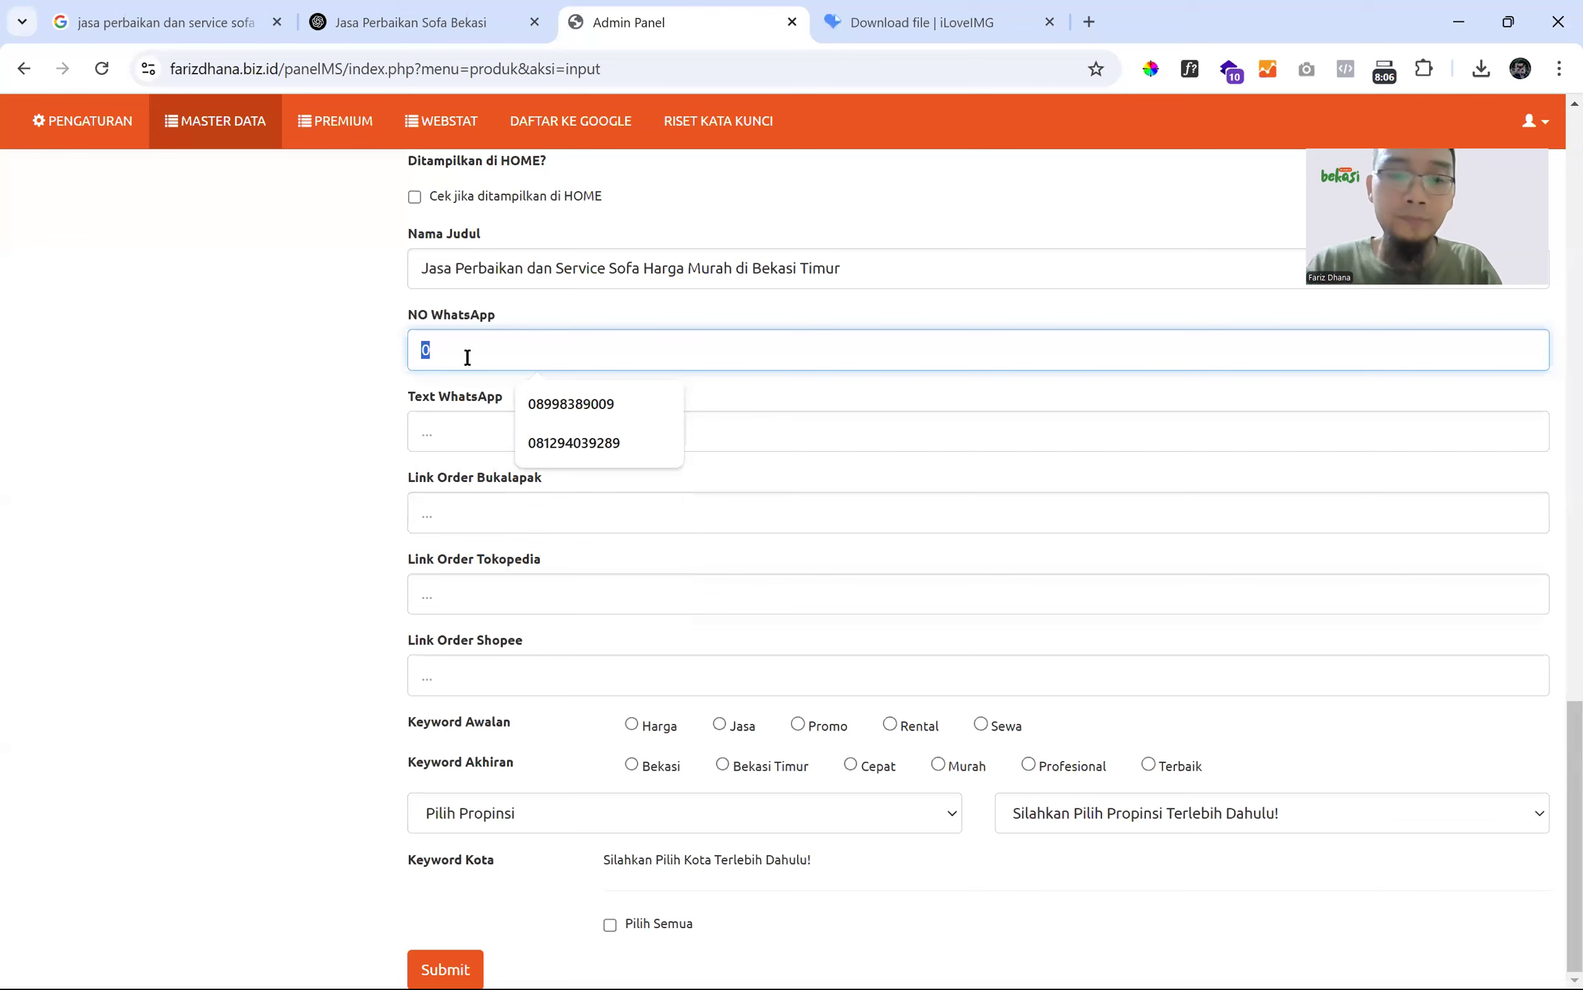
text(62)
click(456, 443)
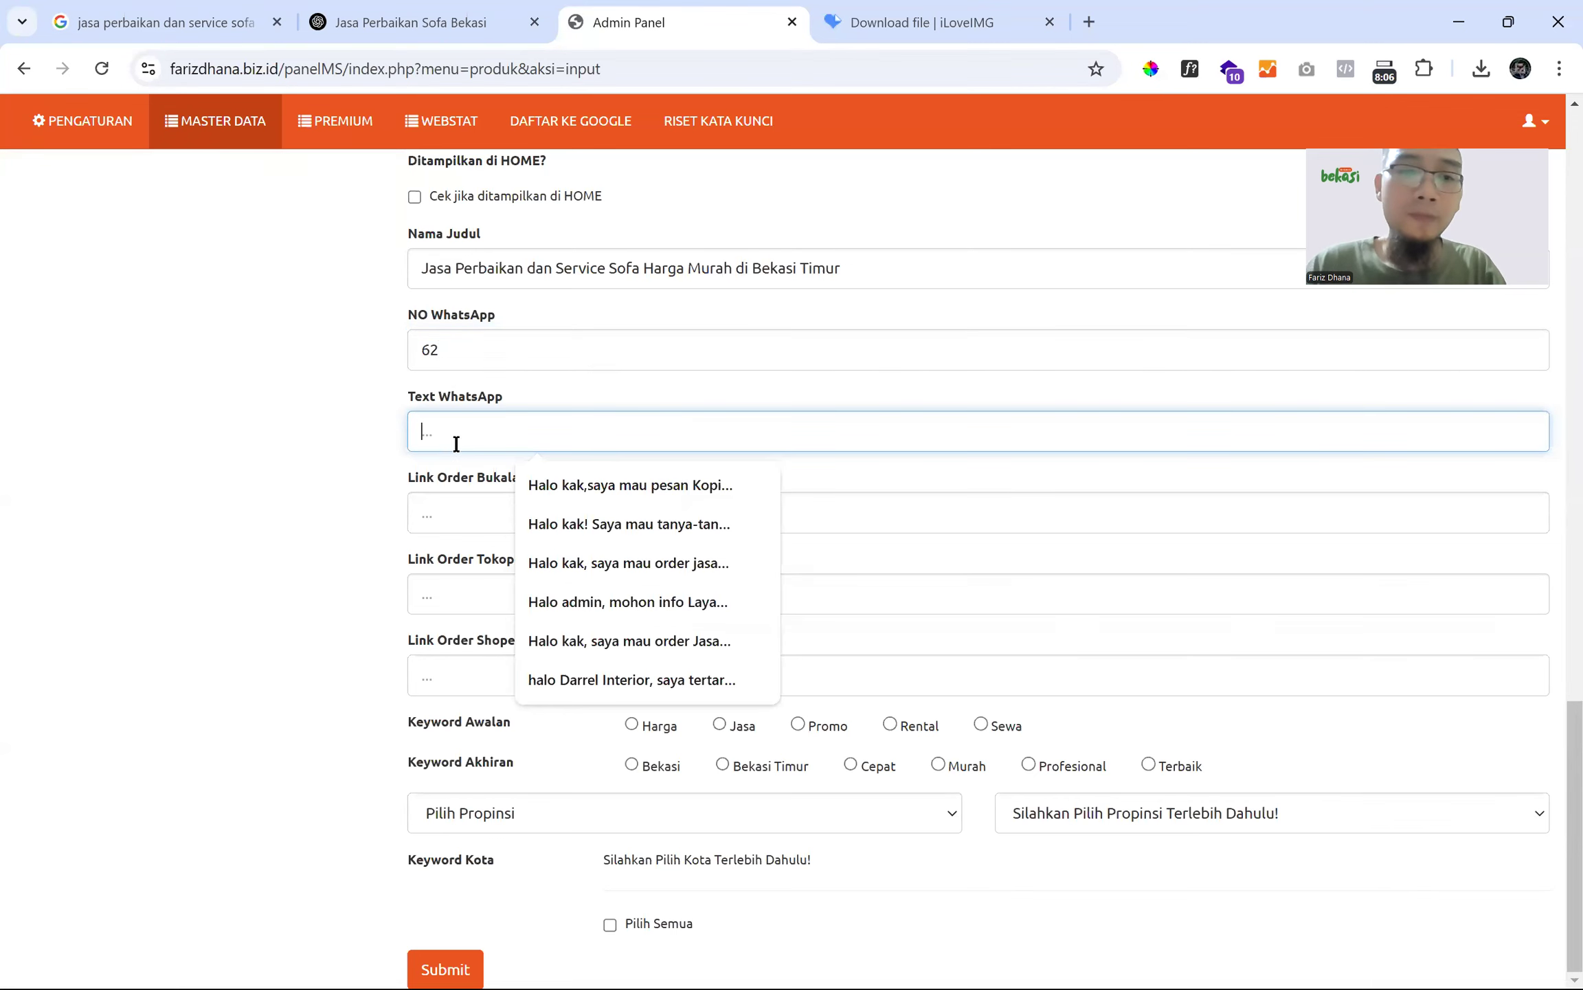
text(Halo kak, )
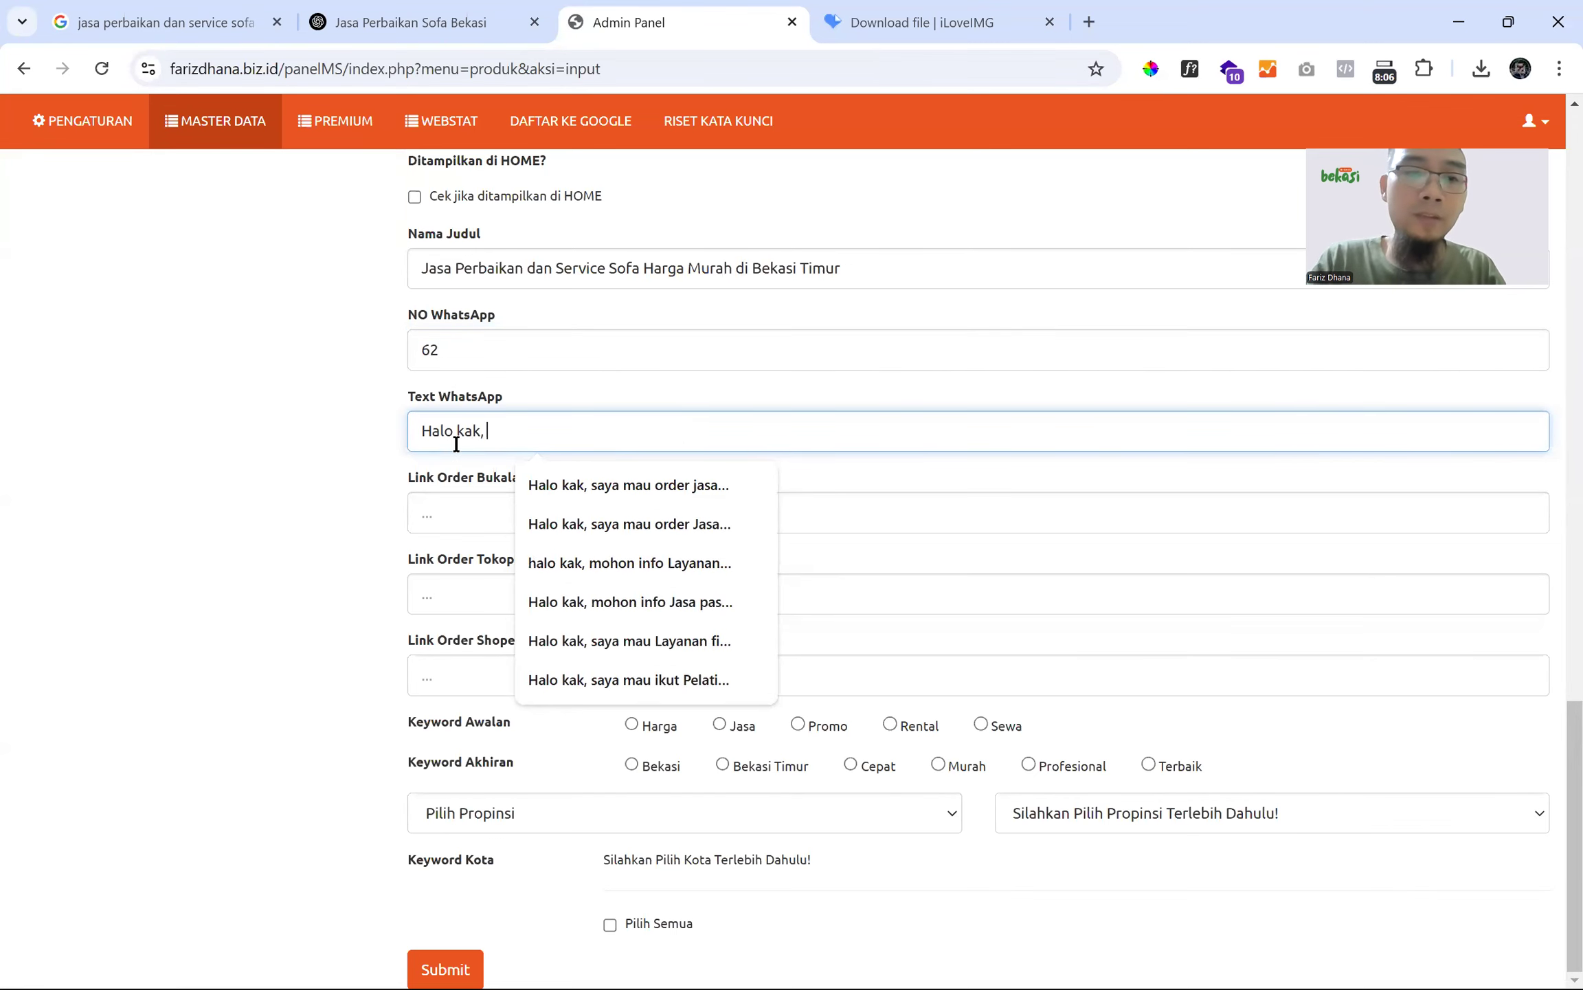
text(saya mau)
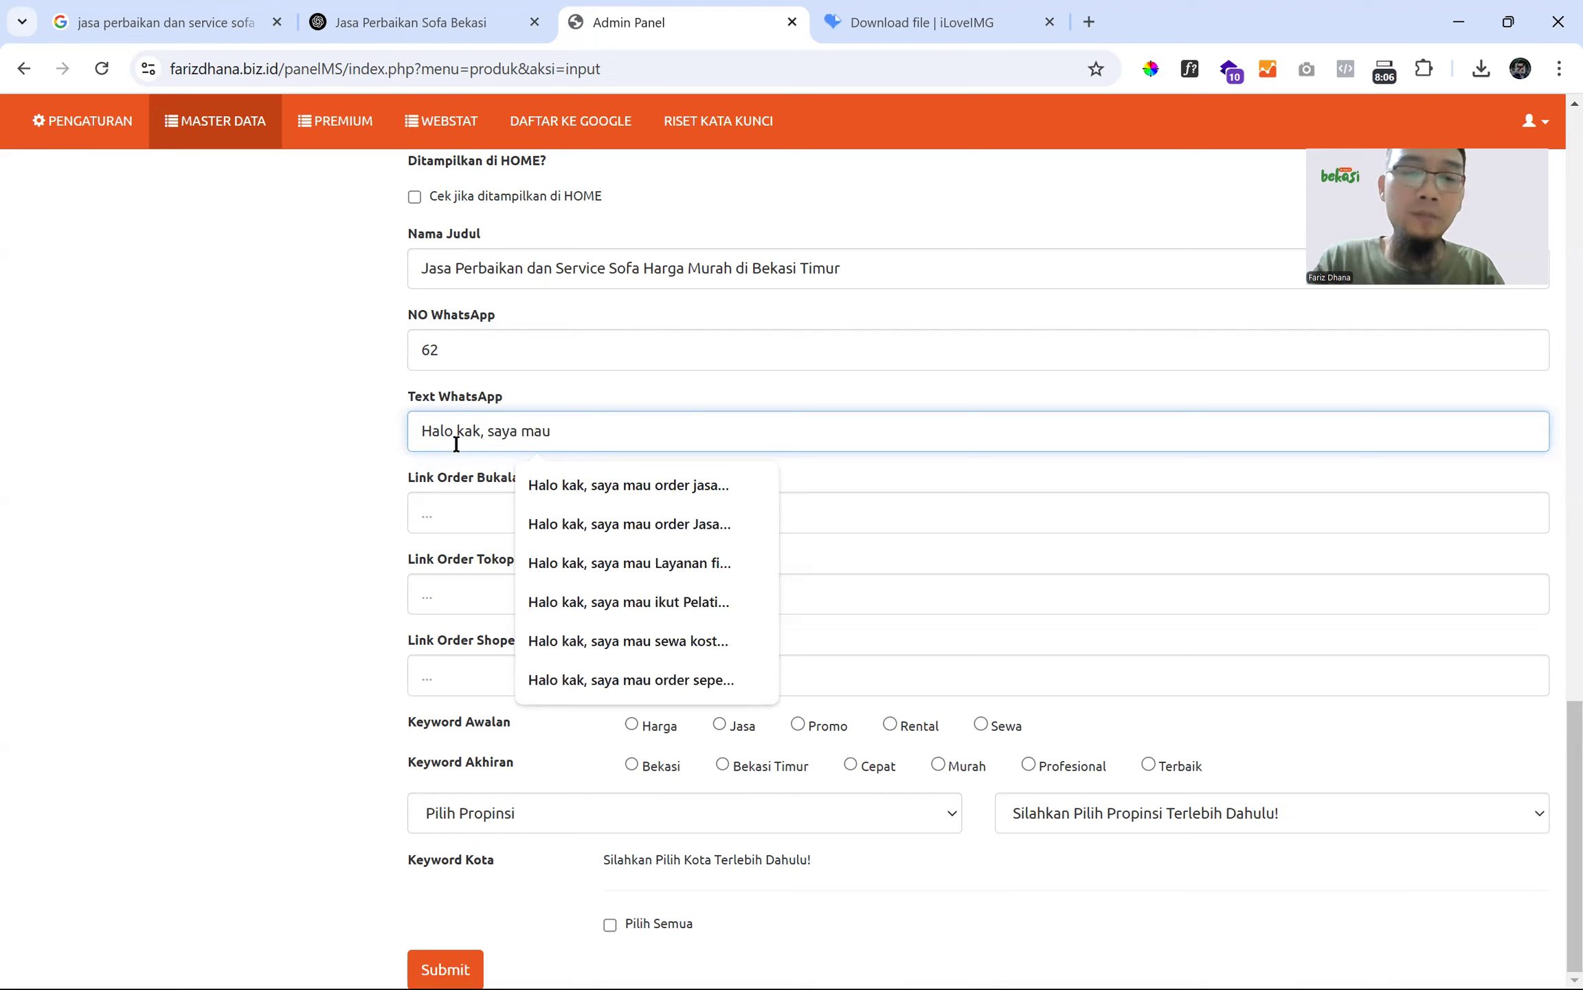
key(ctrl+v)
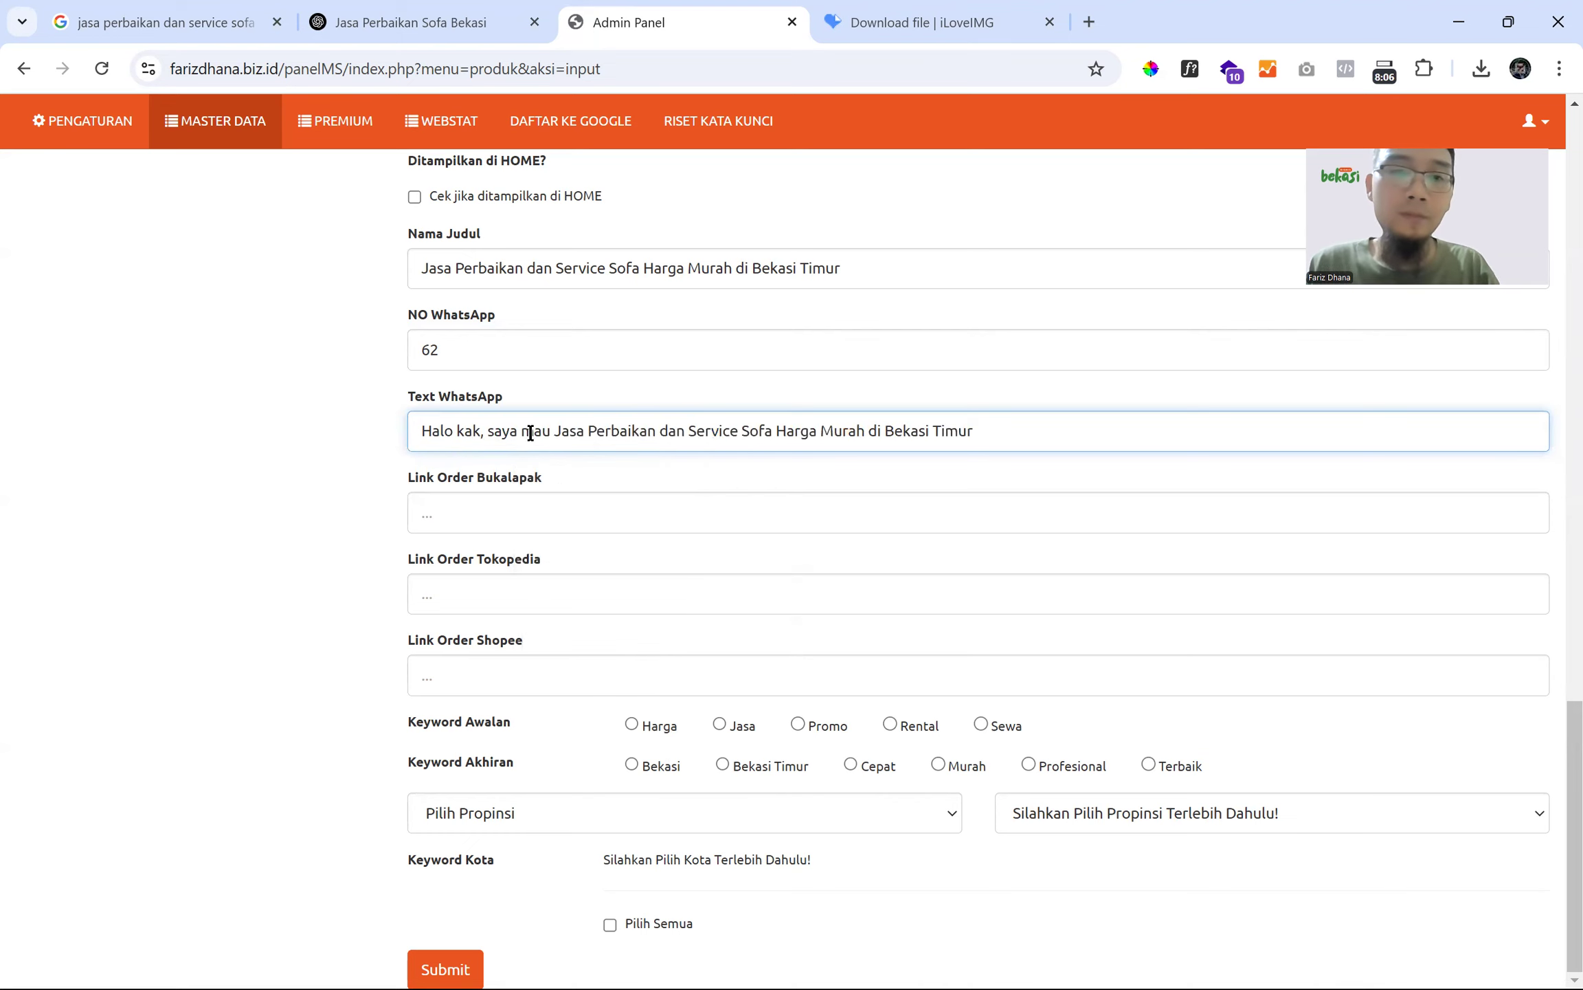
double_click(561, 430)
key(BackSpace)
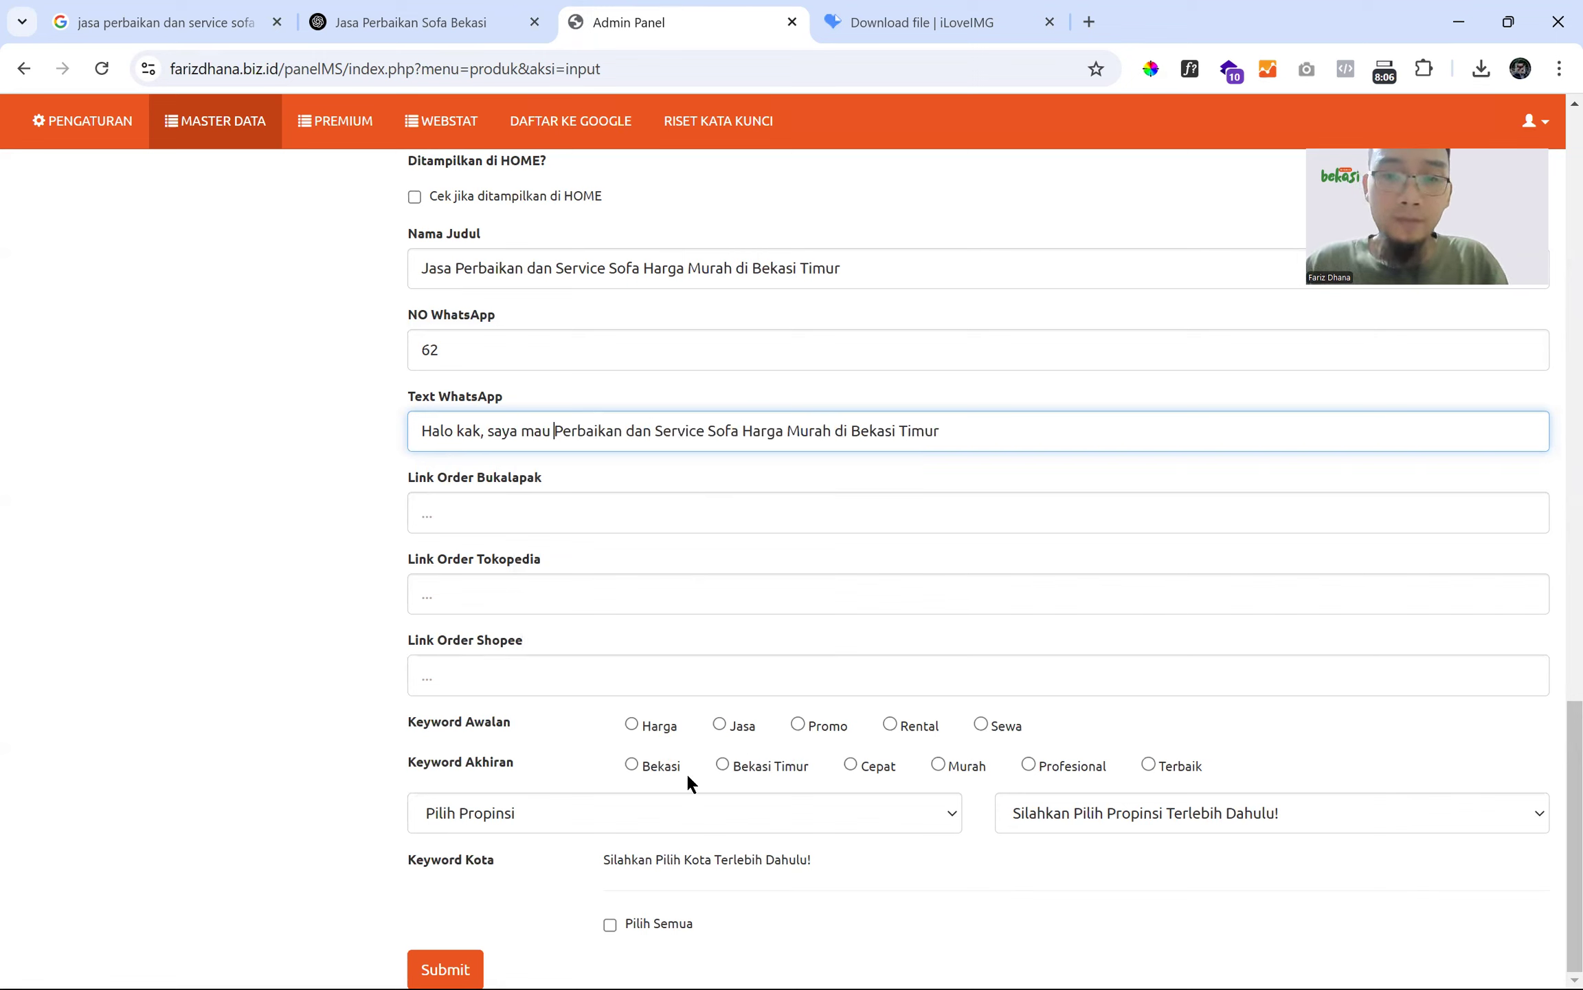
- Choose Promo and Terbaik keywords, JAWA BARAT and BEKASI, tick all cities, and submit
click(798, 726)
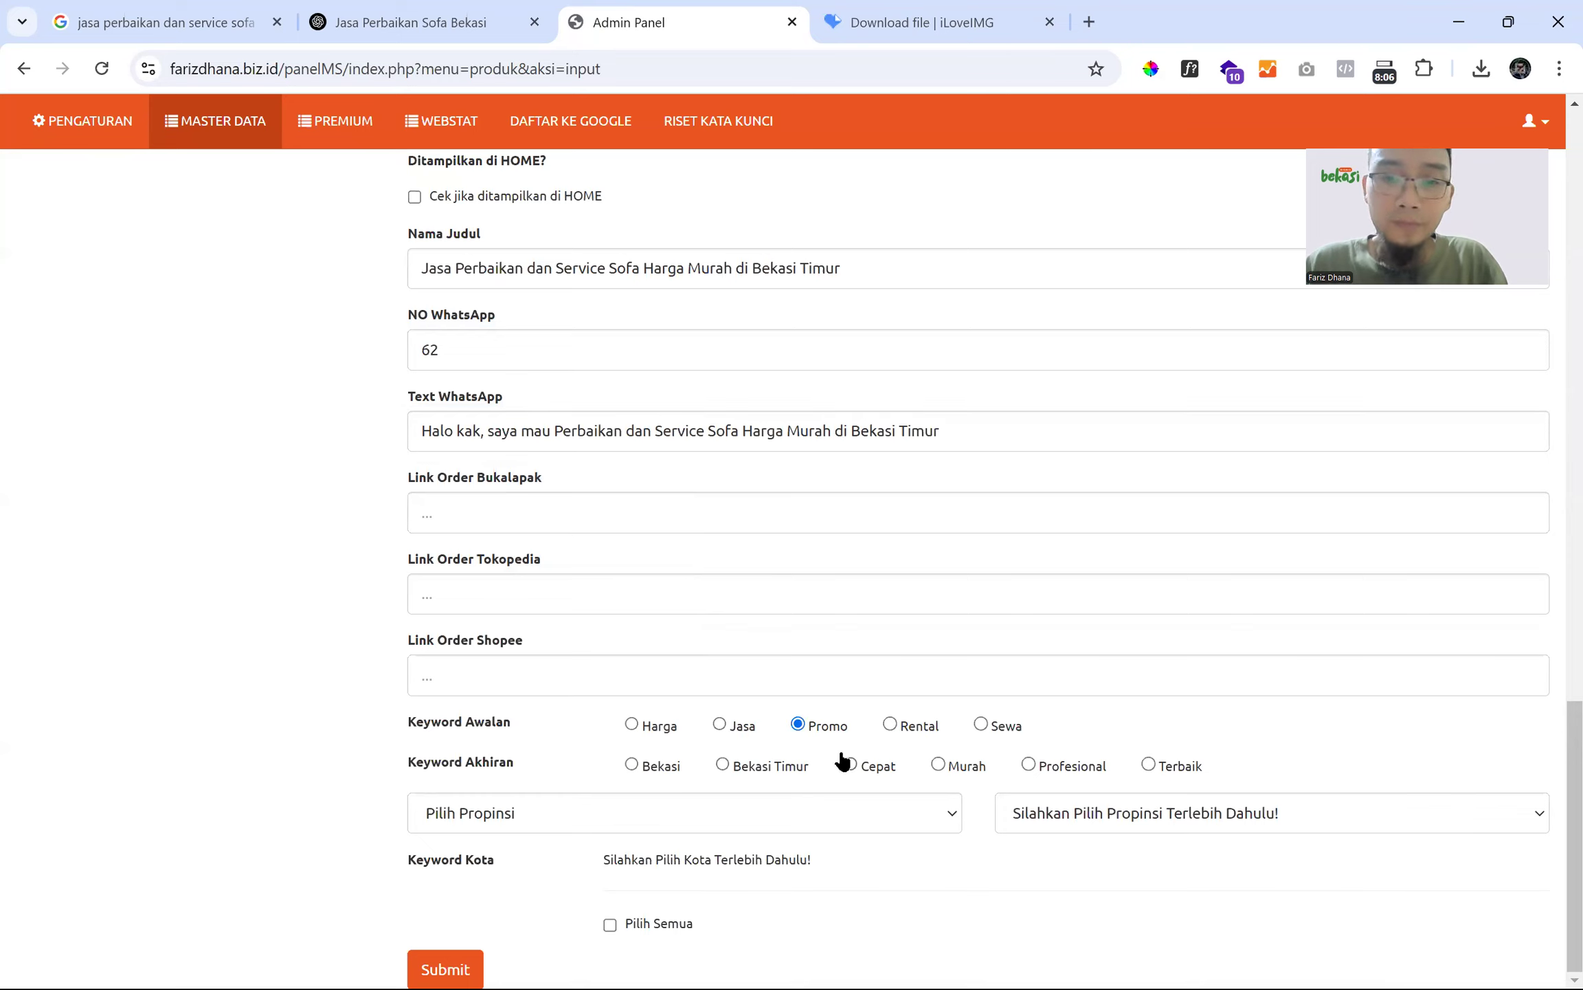
click(1149, 765)
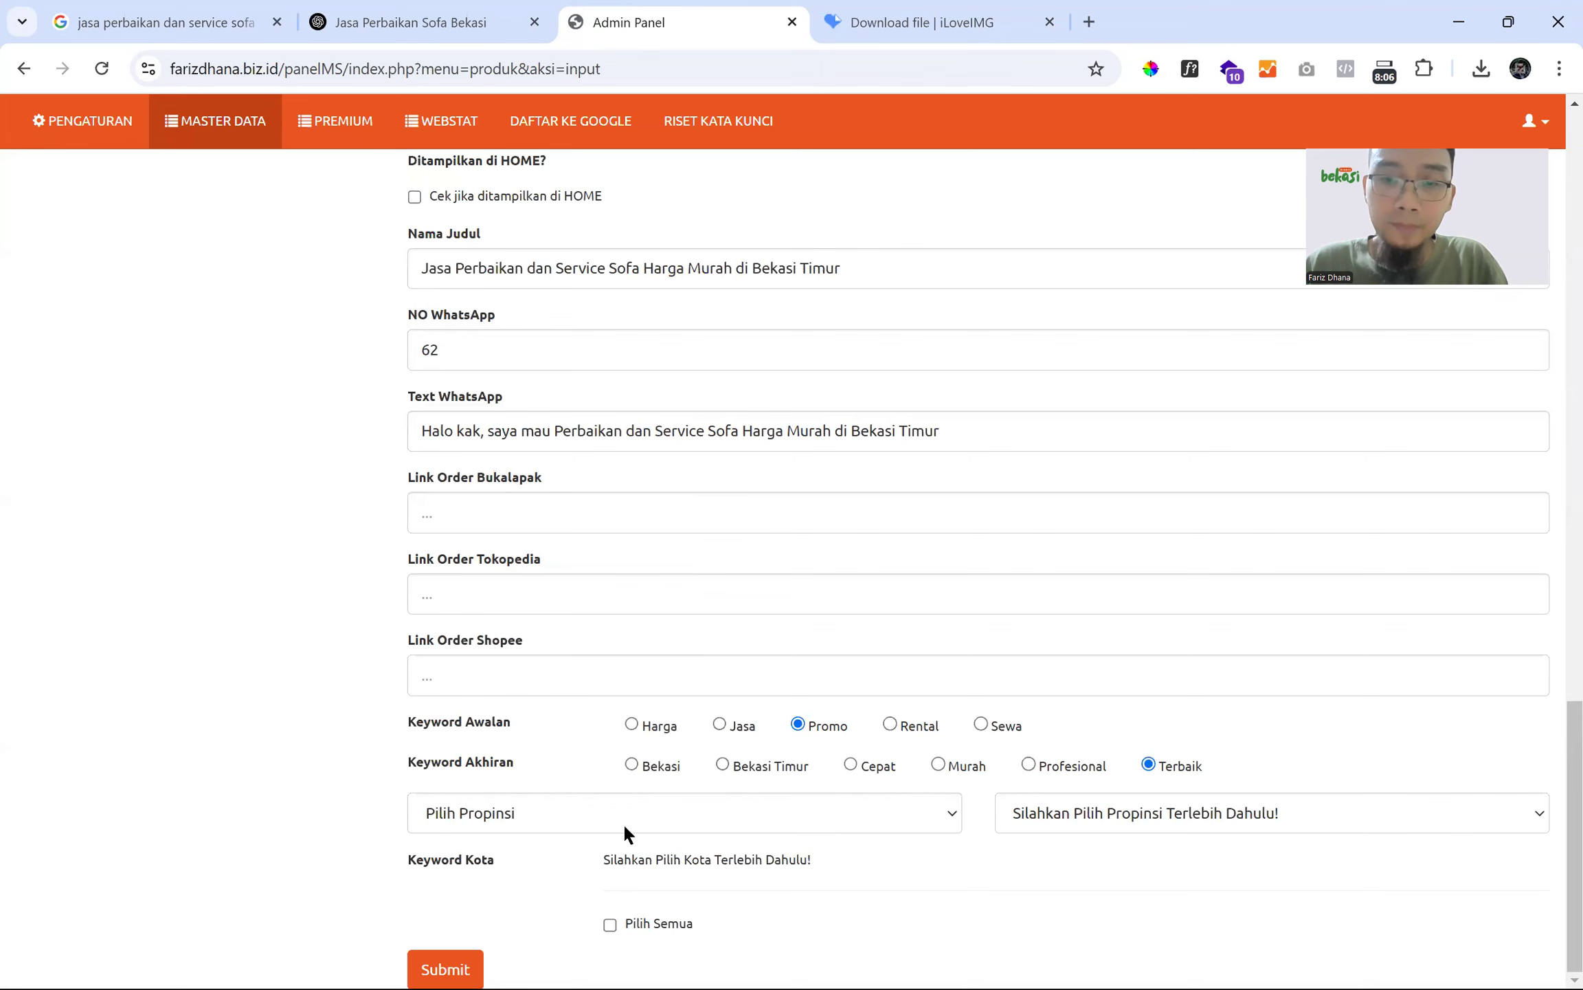
click(609, 824)
click(481, 486)
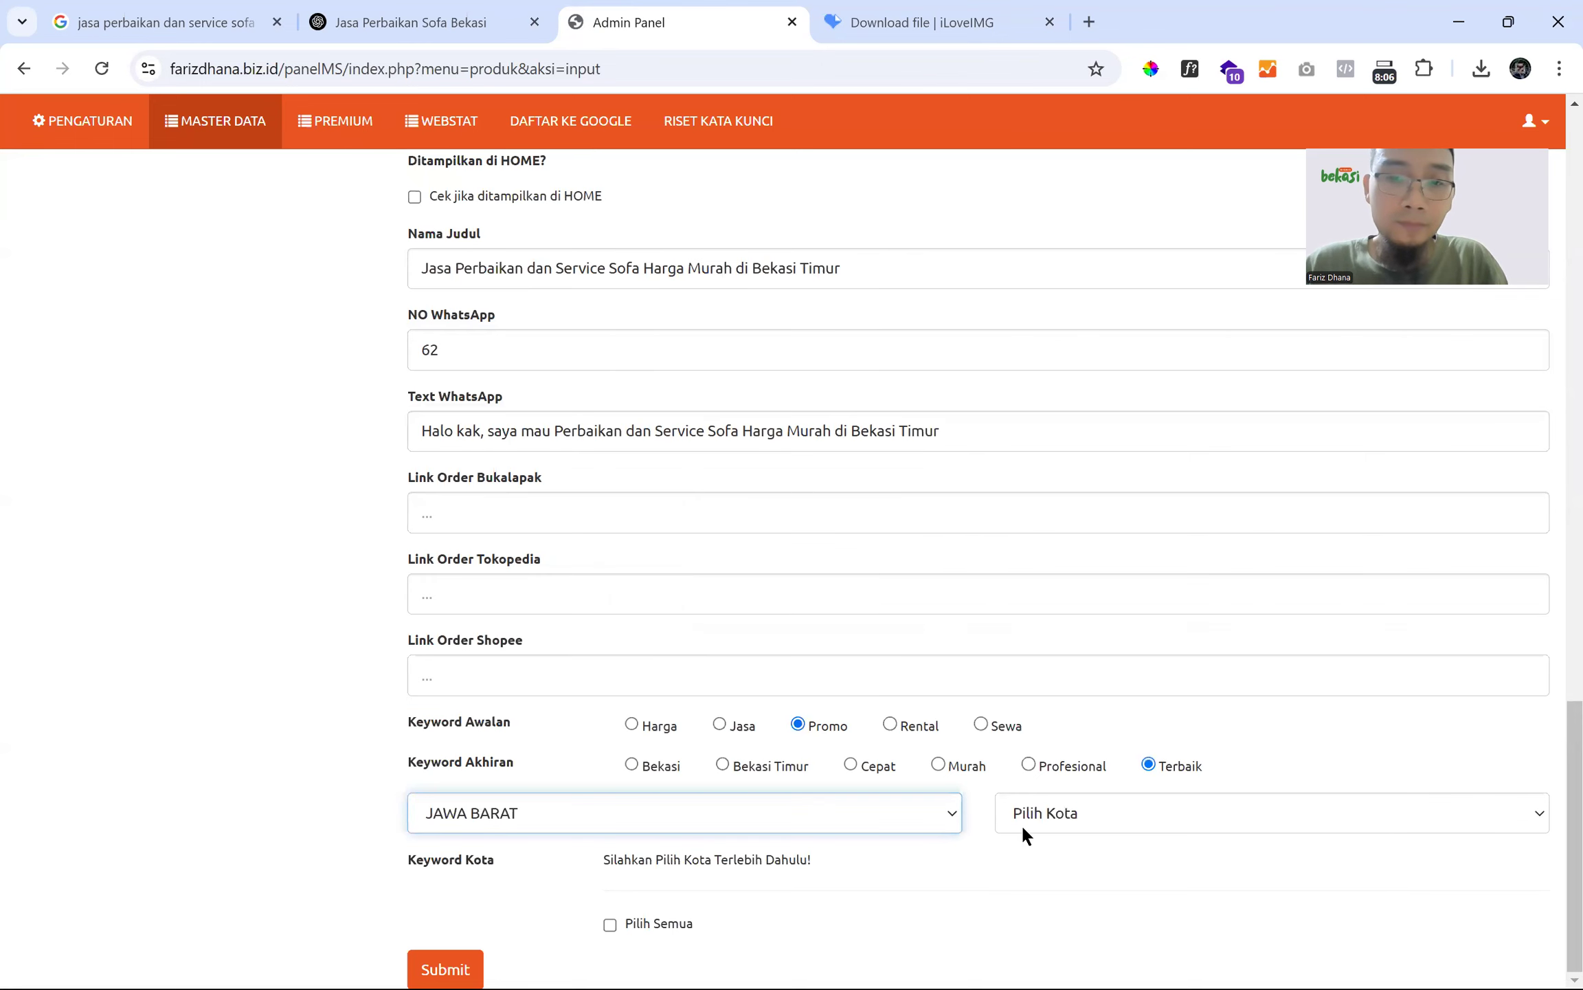
click(1022, 824)
click(1039, 379)
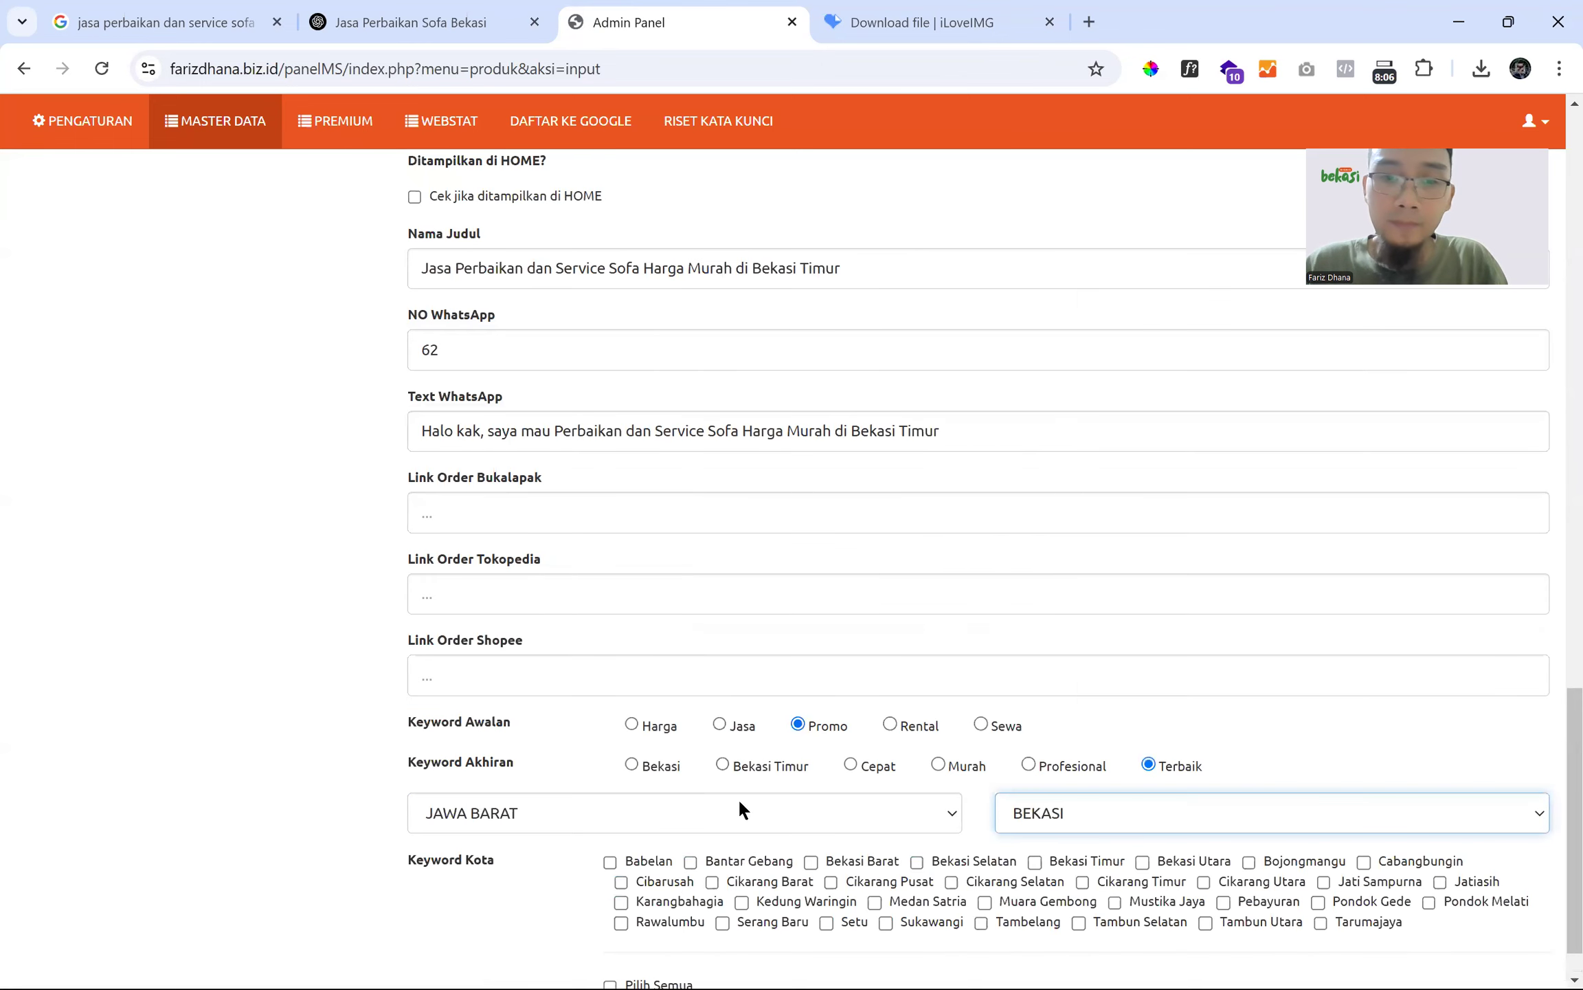
scroll(654, 893, down, 1)
click(640, 928)
click(445, 969)
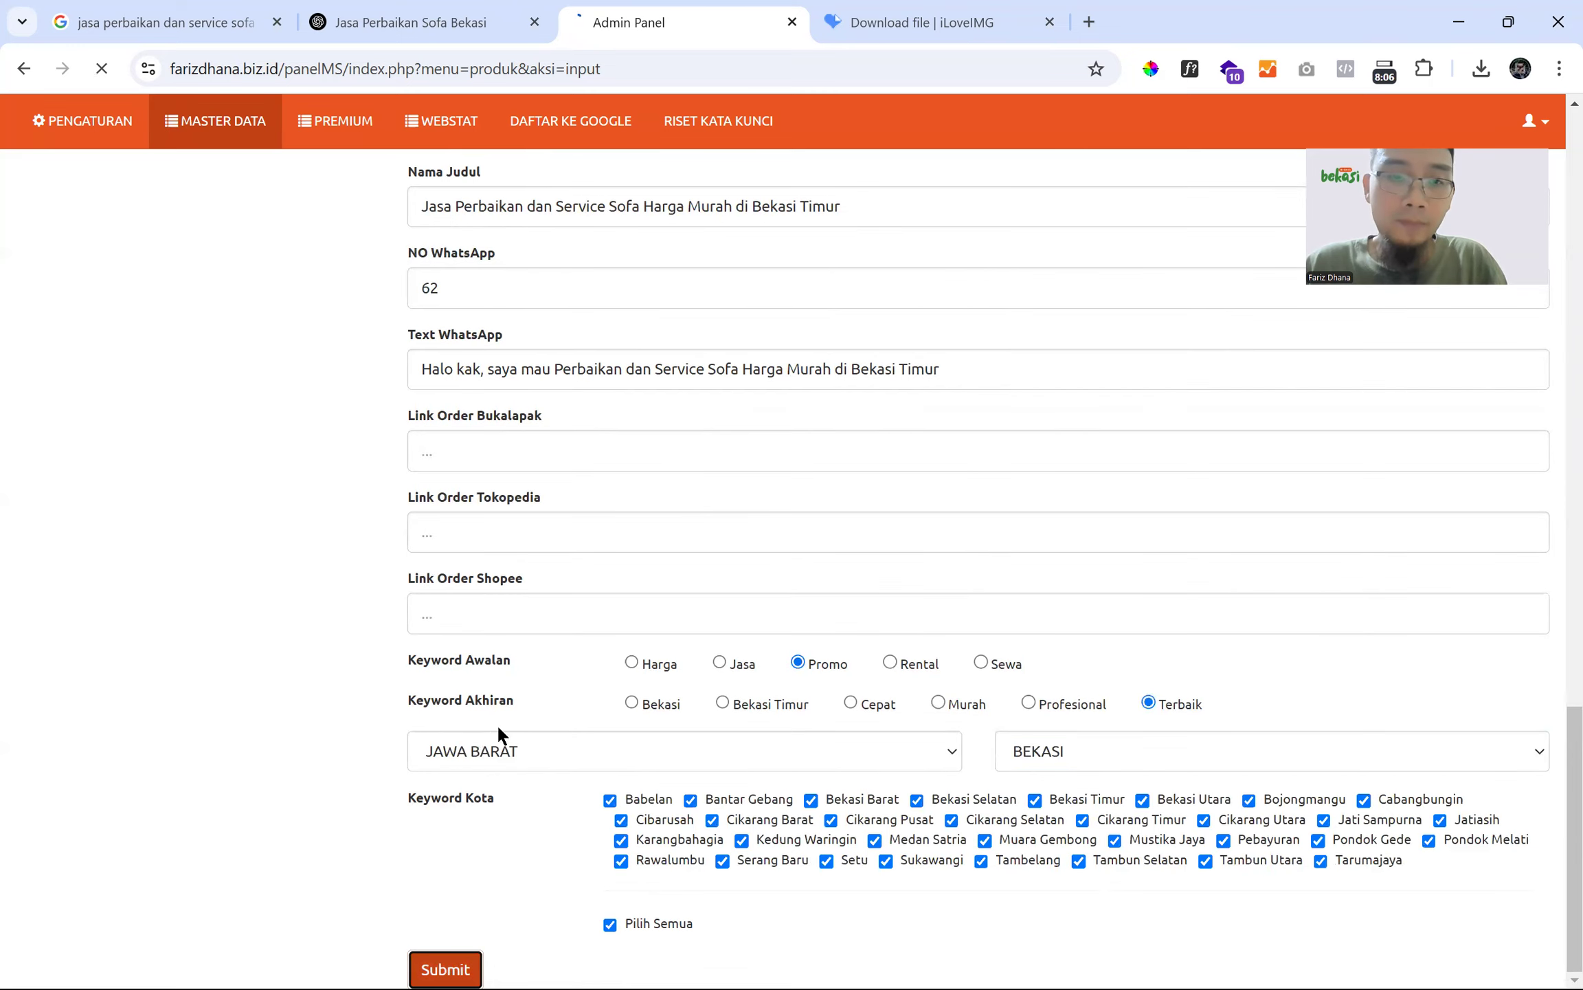
- Edit the new product, complete the WhatsApp number from autofill, and save it
click(1443, 474)
scroll(615, 492, down, 15)
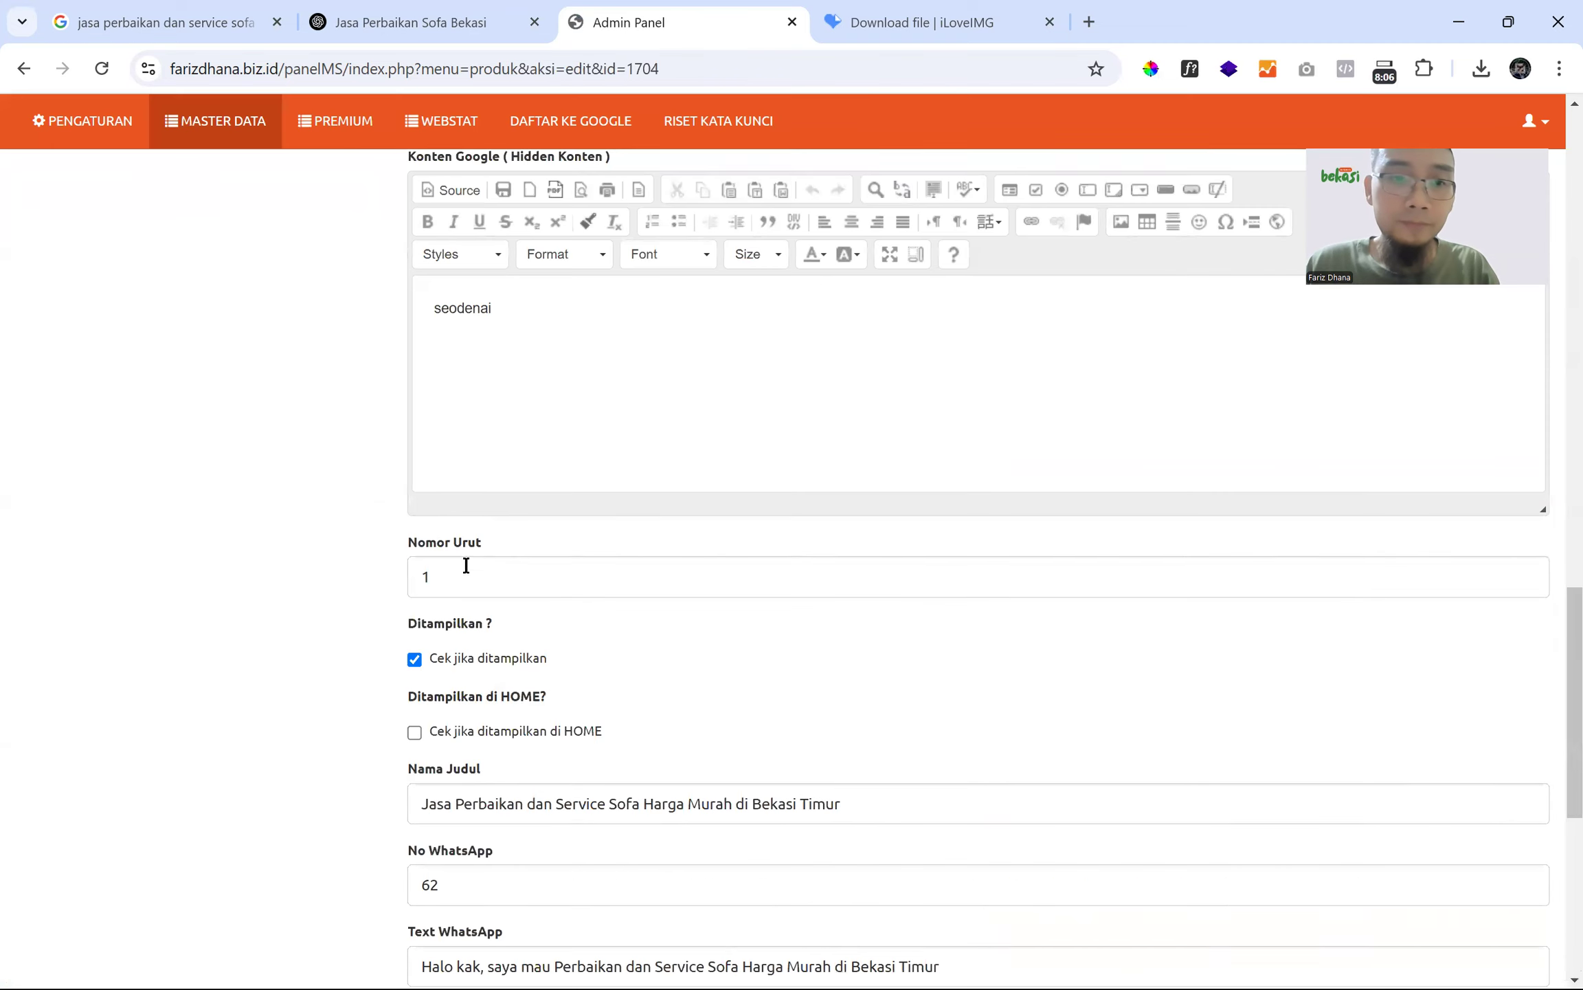
click(467, 445)
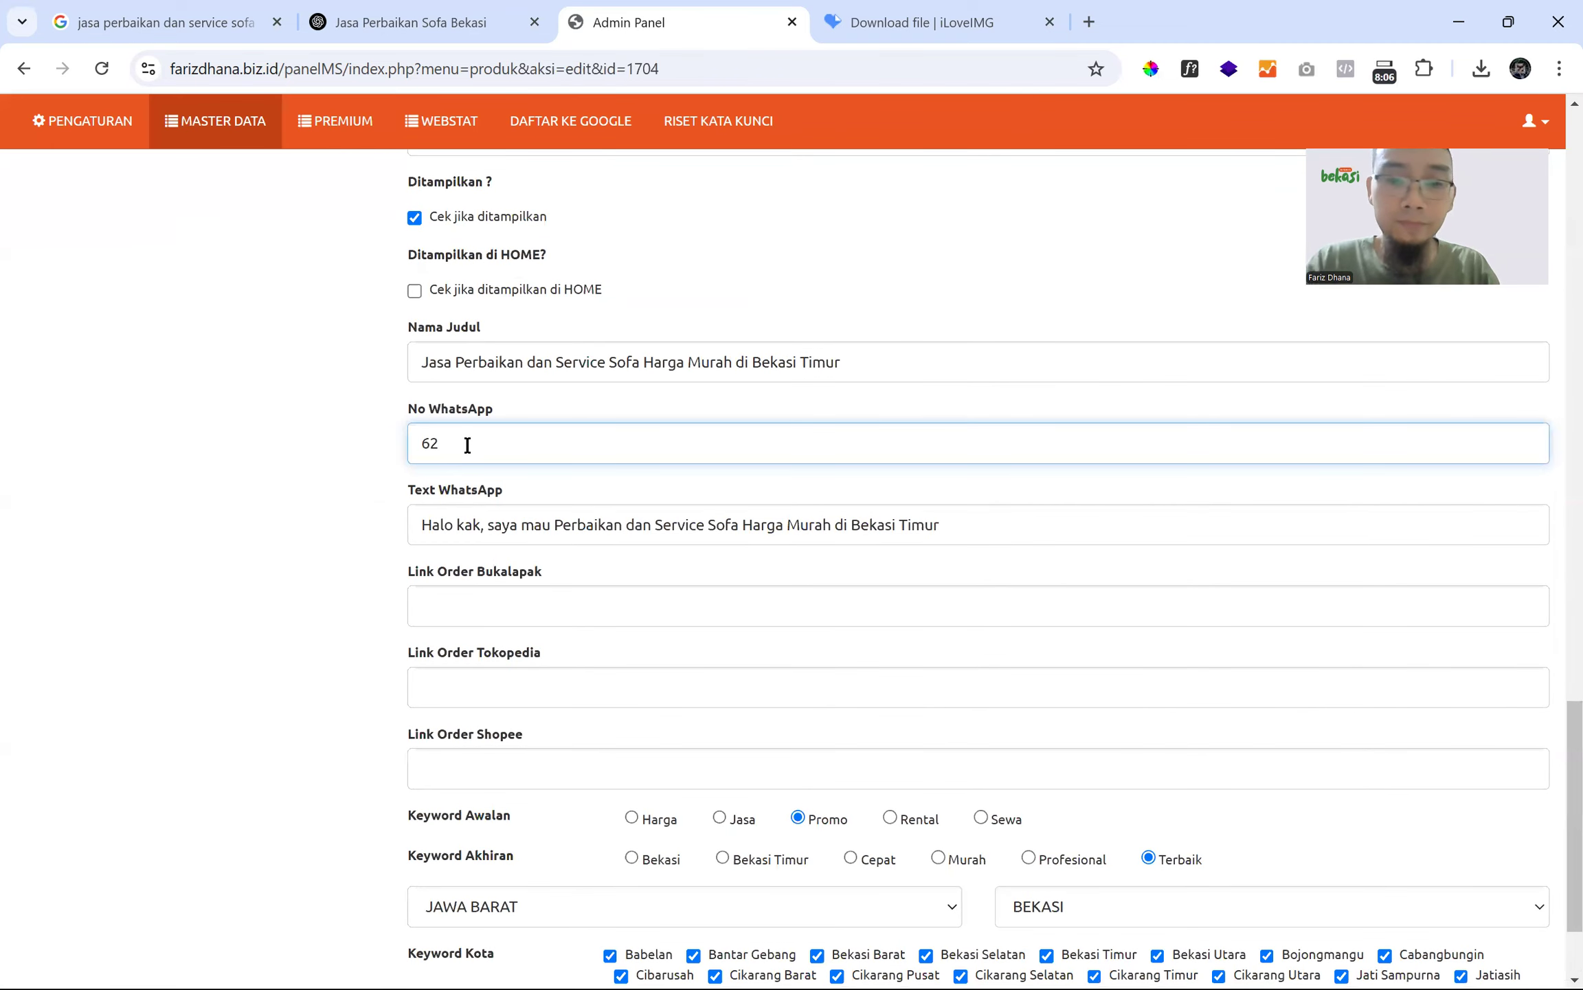
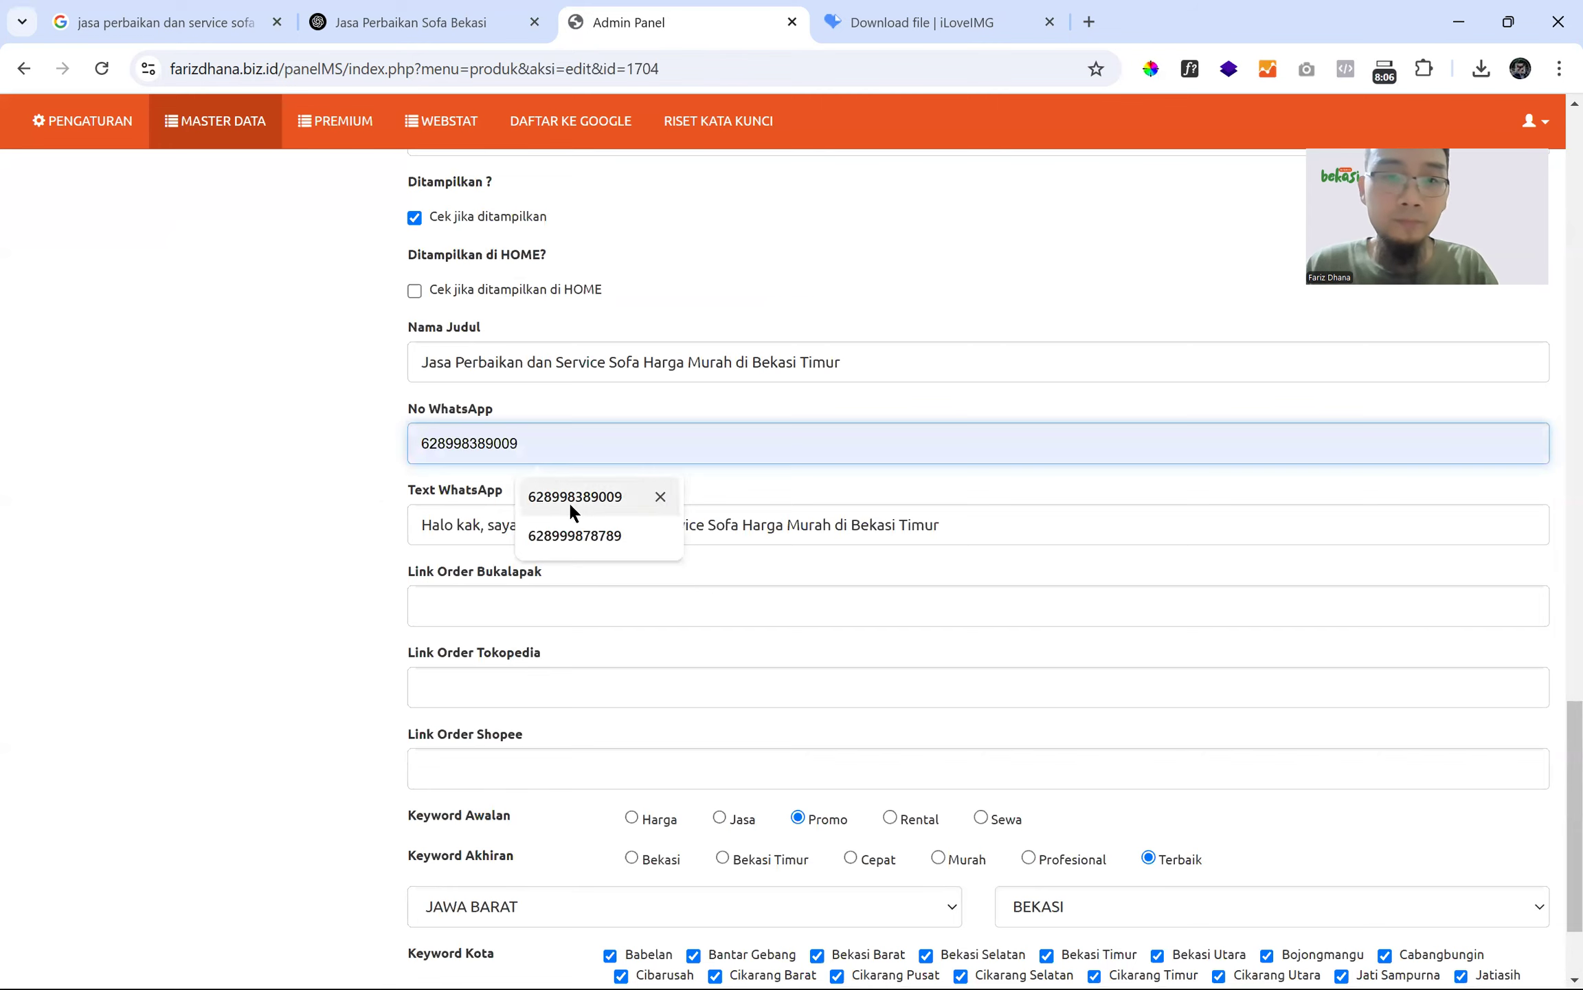
click(569, 497)
key(Return)
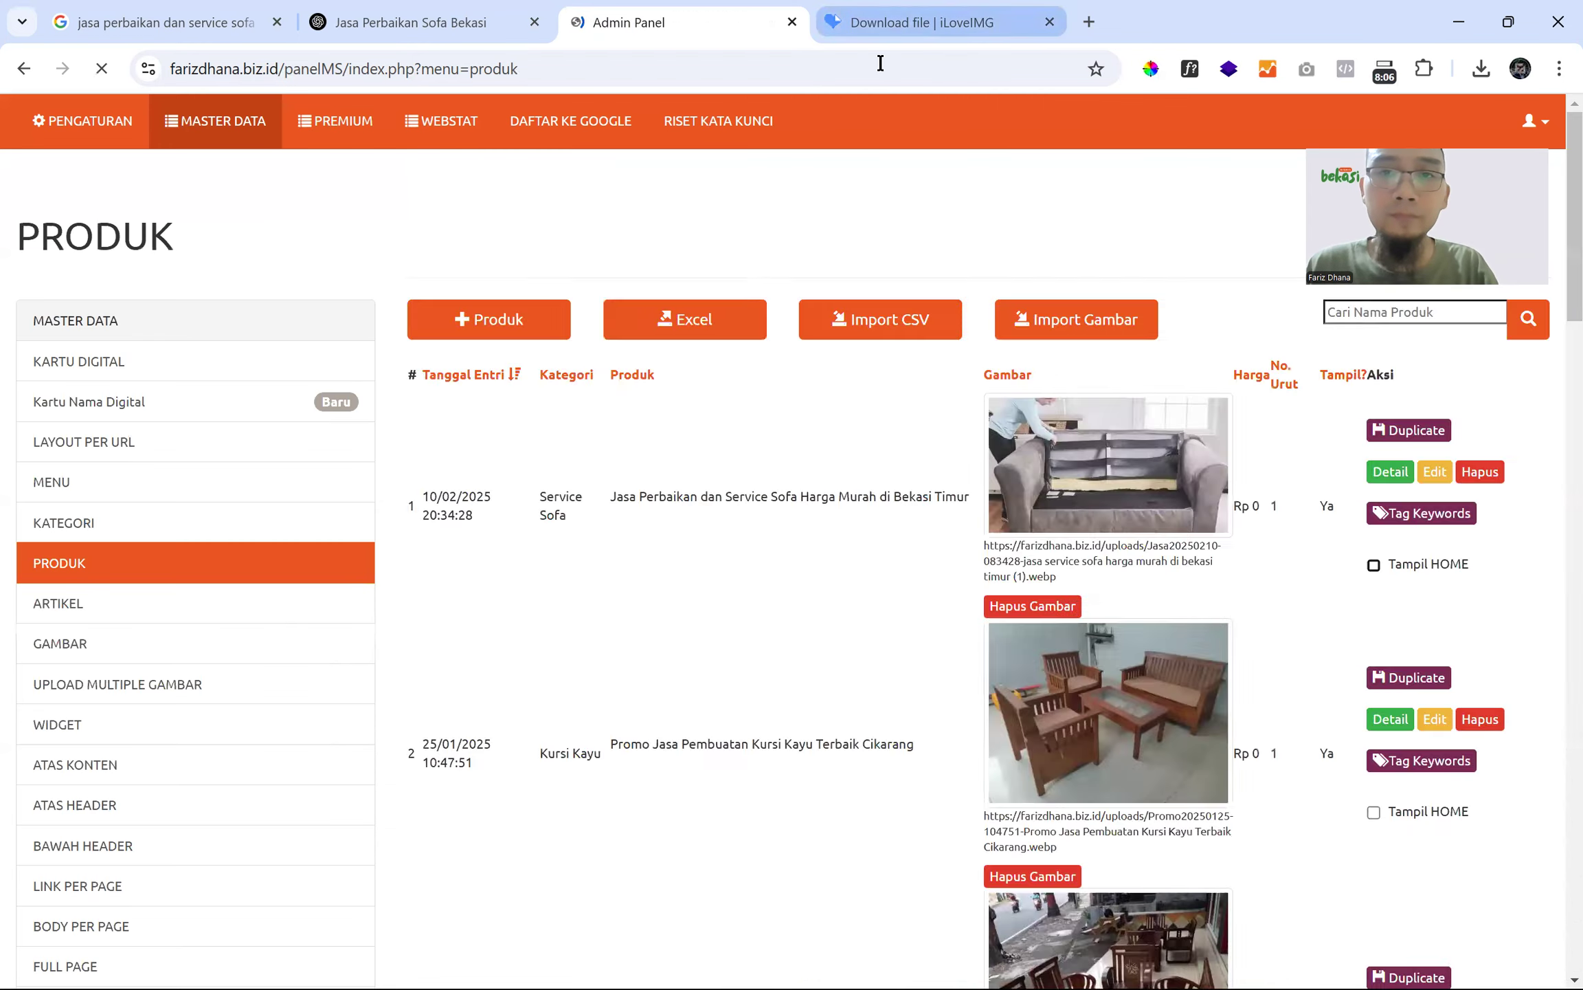
- Open the public farizdhana.biz.id homepage and go to the Service Sofa category
click(1008, 10)
click(857, 69)
text(far)
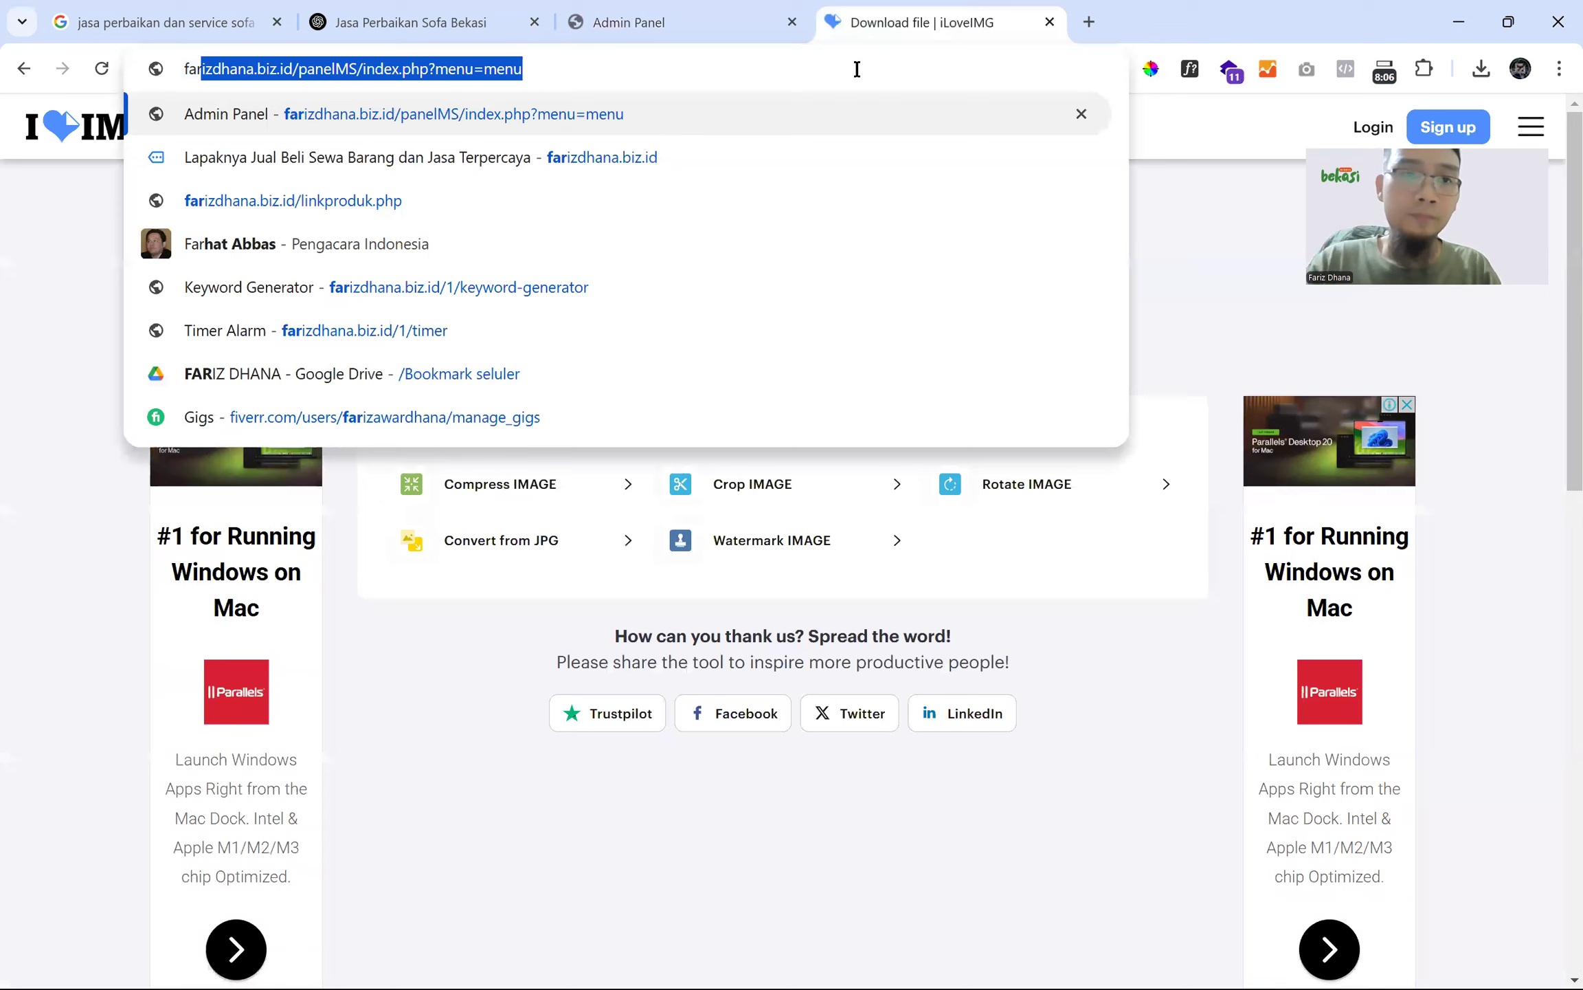
key(Down)
key(Return)
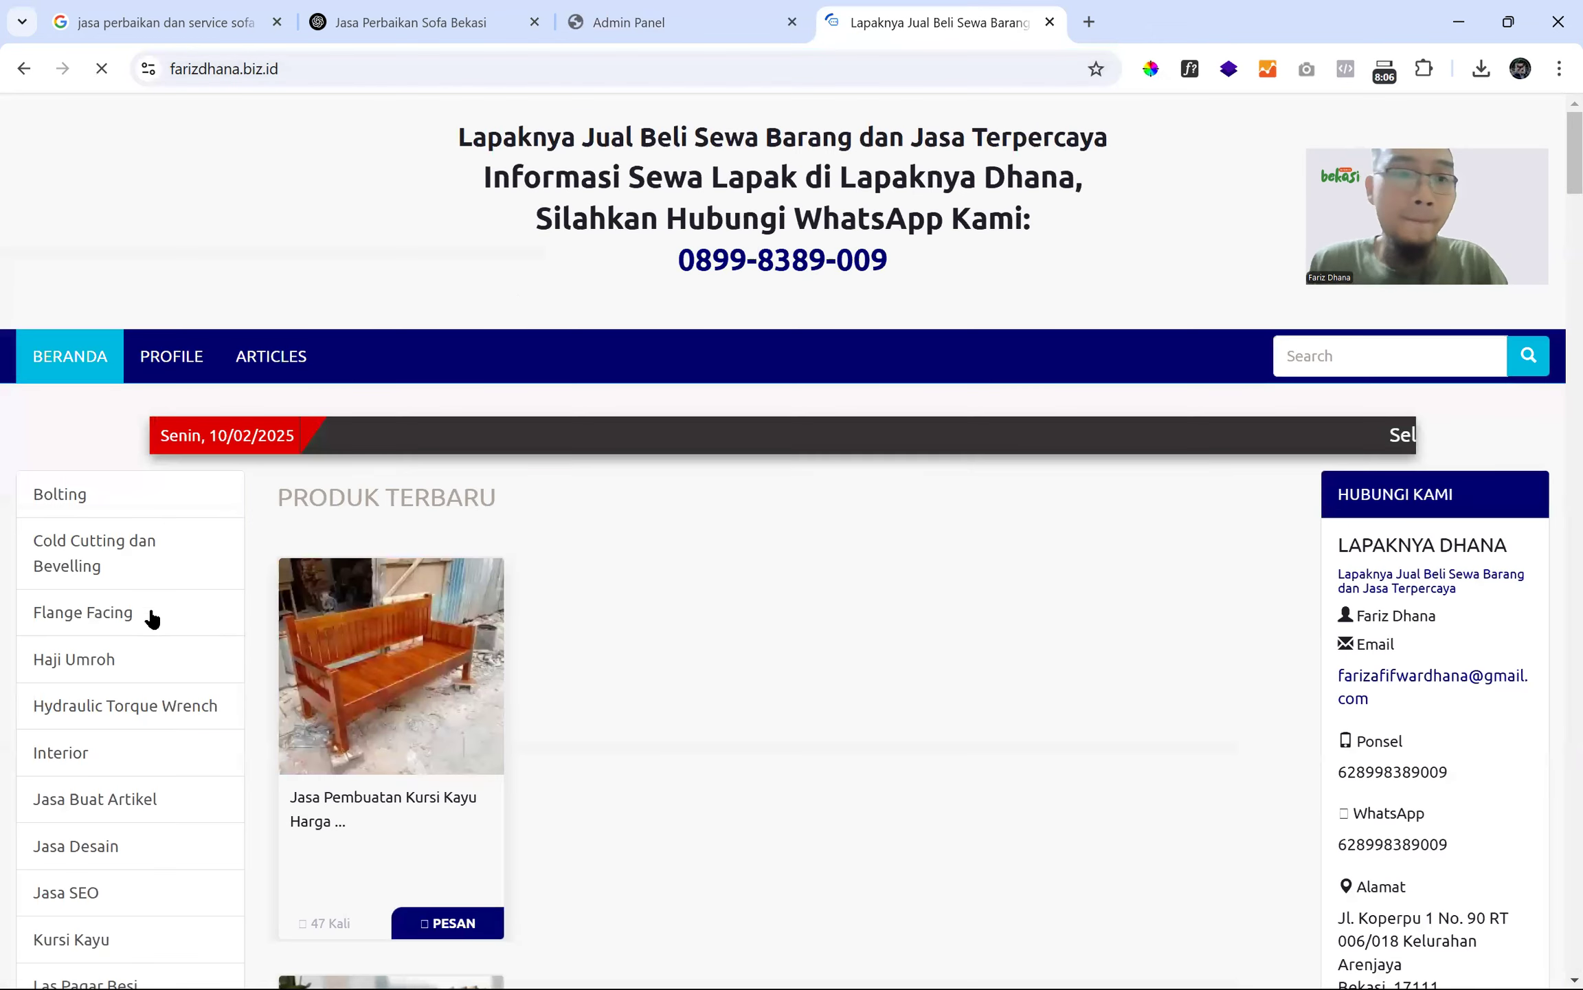
scroll(134, 646, down, 15)
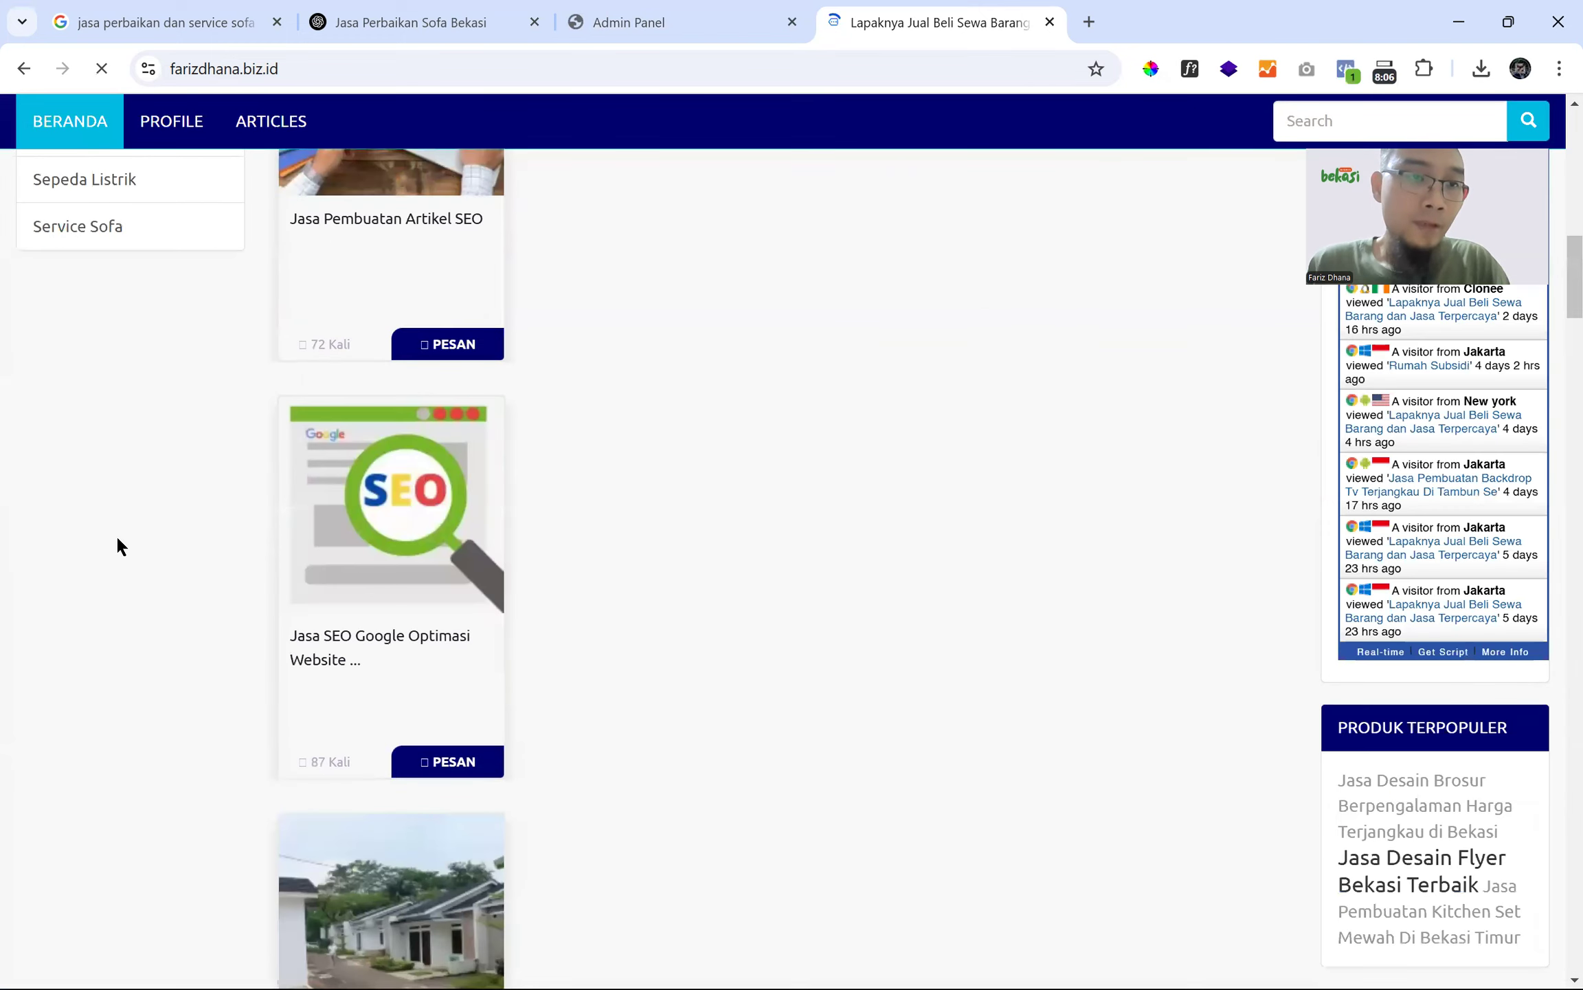
scroll(116, 537, up, 5)
click(106, 670)
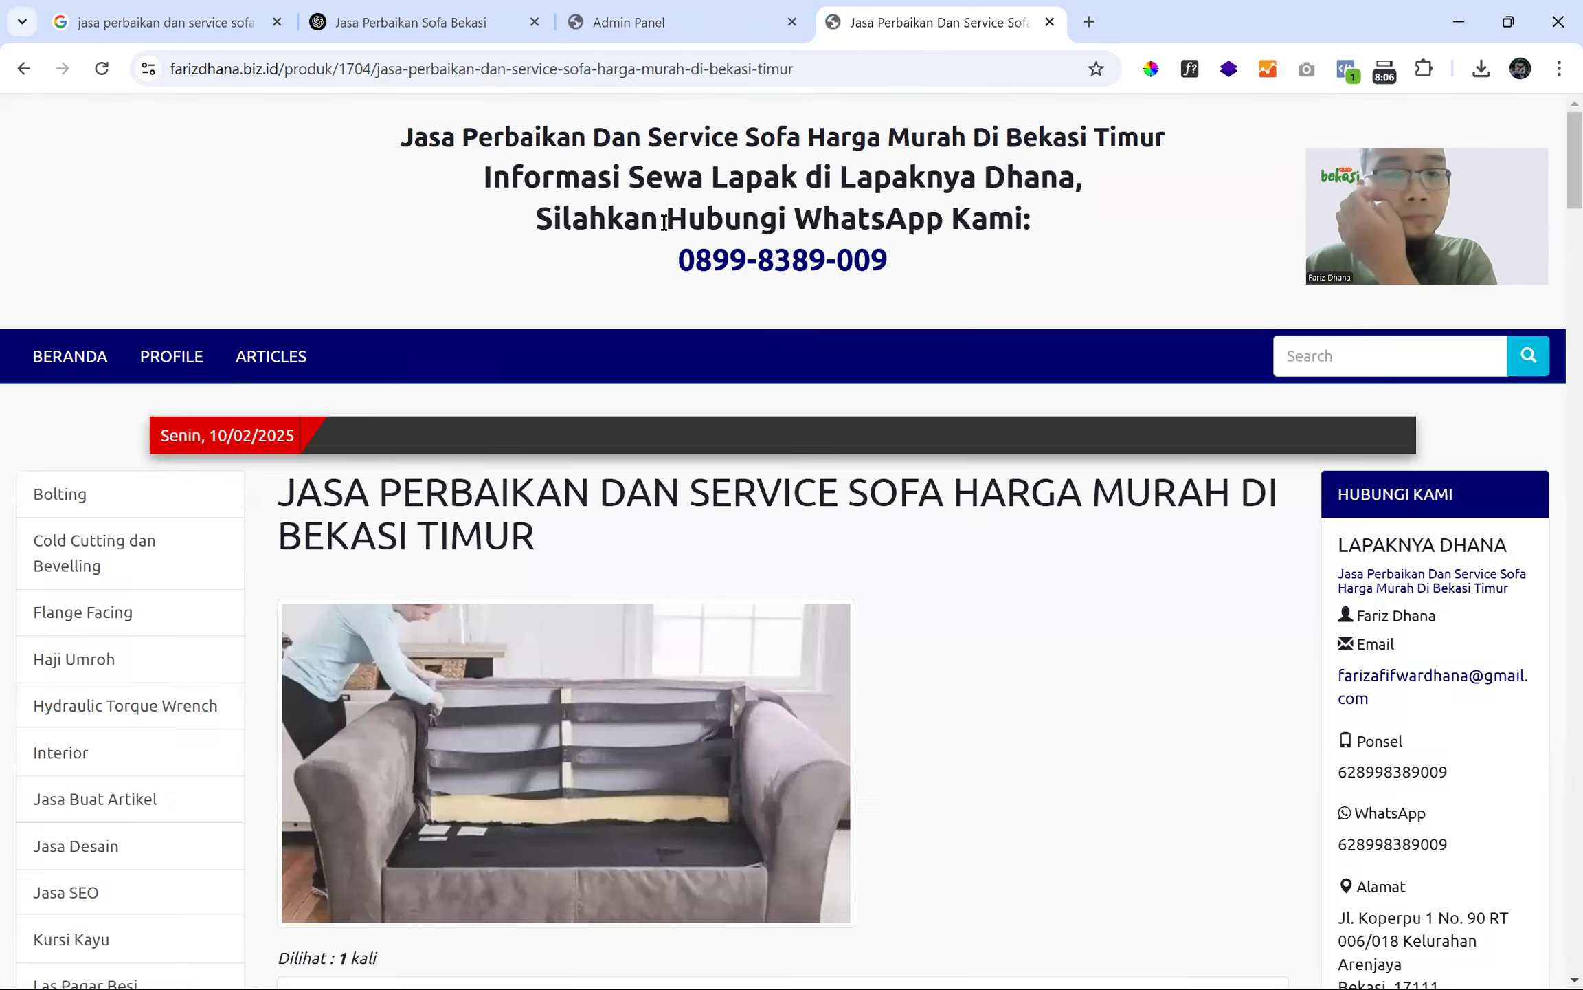
- Scroll through the Bekasi Timur sofa repair article and select its opening paragraphs
scroll(656, 389, down, 6)
scroll(523, 437, up, 3)
scroll(515, 454, down, 6)
scroll(514, 448, down, 8)
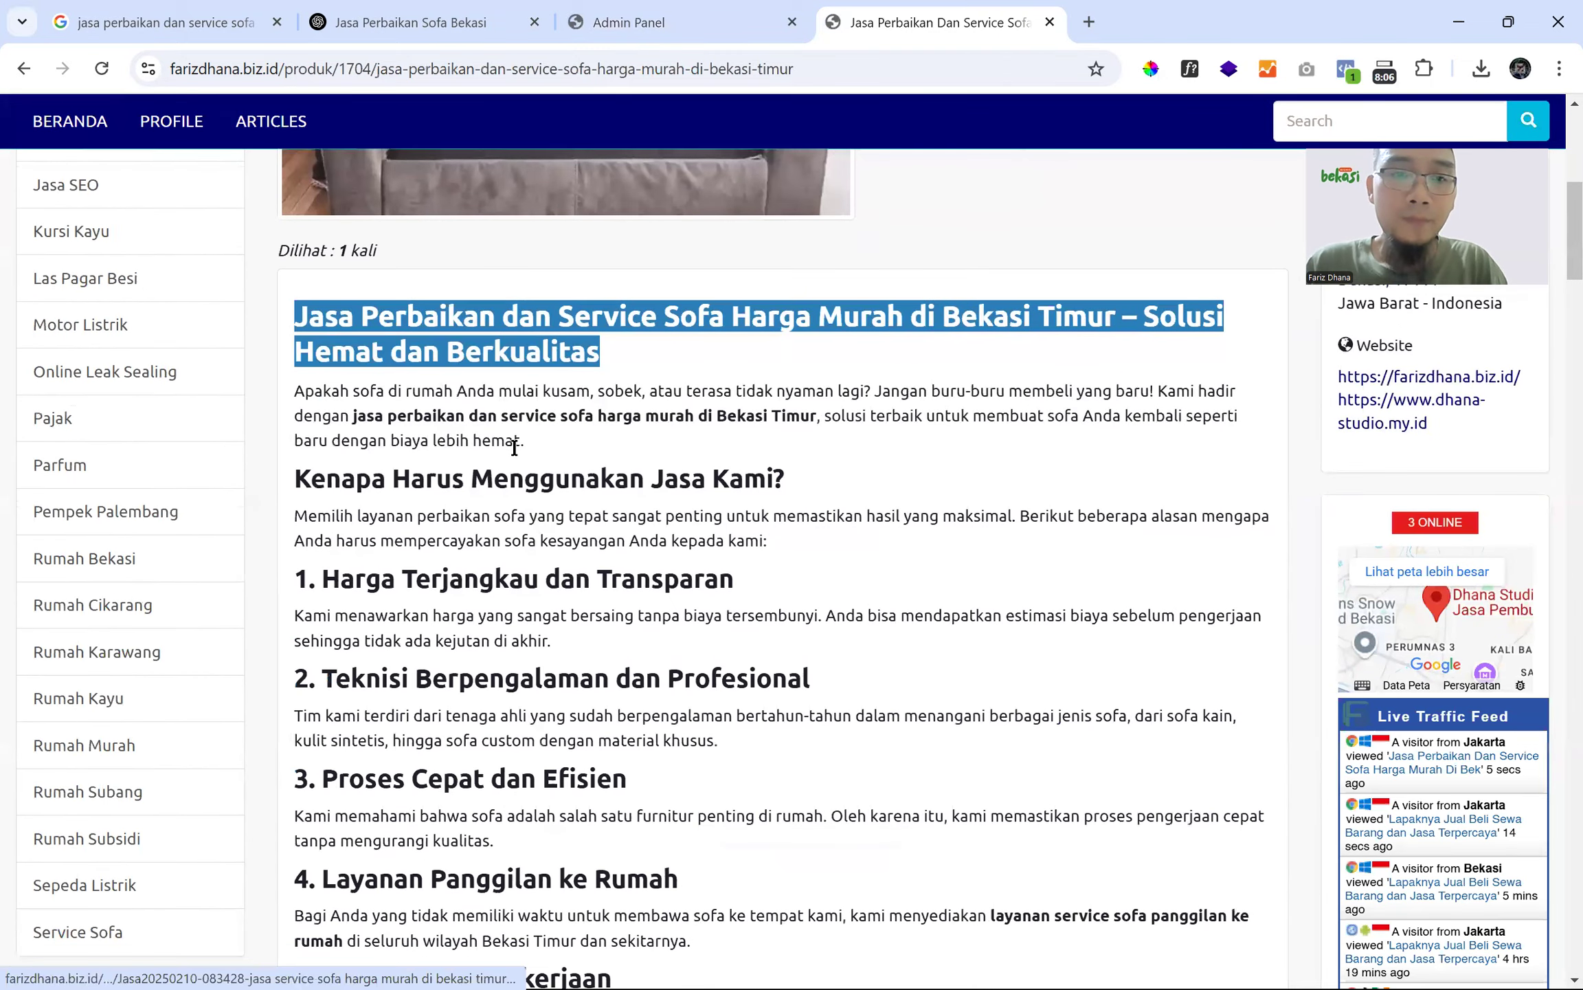
scroll(559, 381, down, 5)
scroll(596, 530, down, 1)
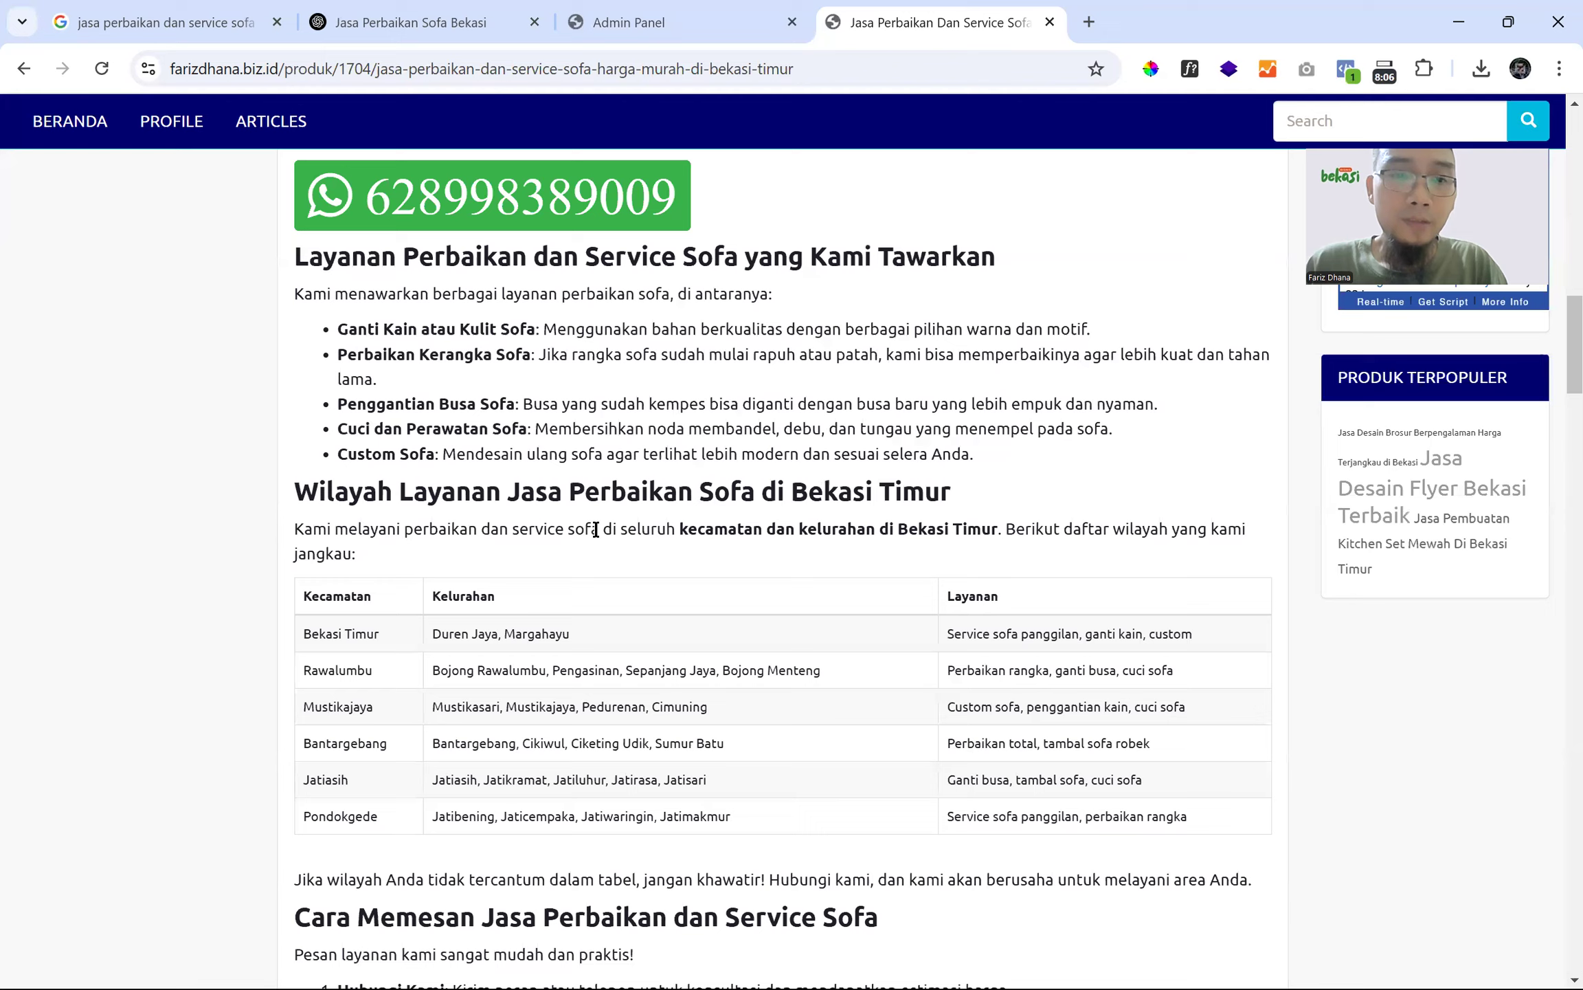
scroll(595, 529, down, 10)
scroll(595, 526, up, 15)
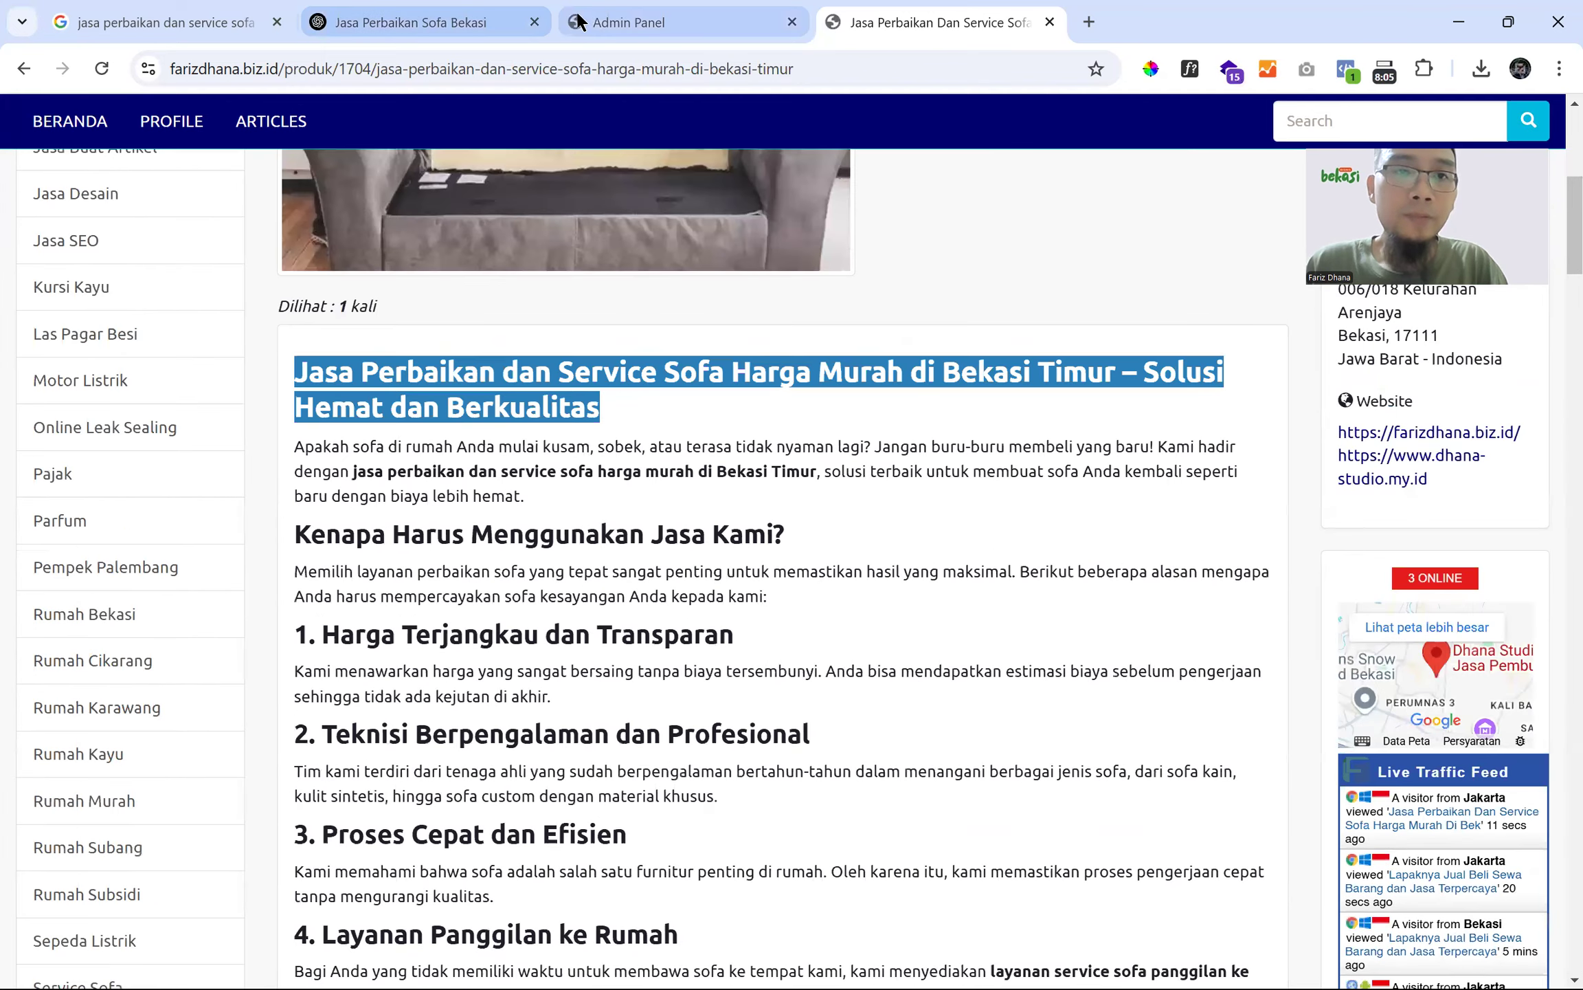
click(581, 22)
click(902, 23)
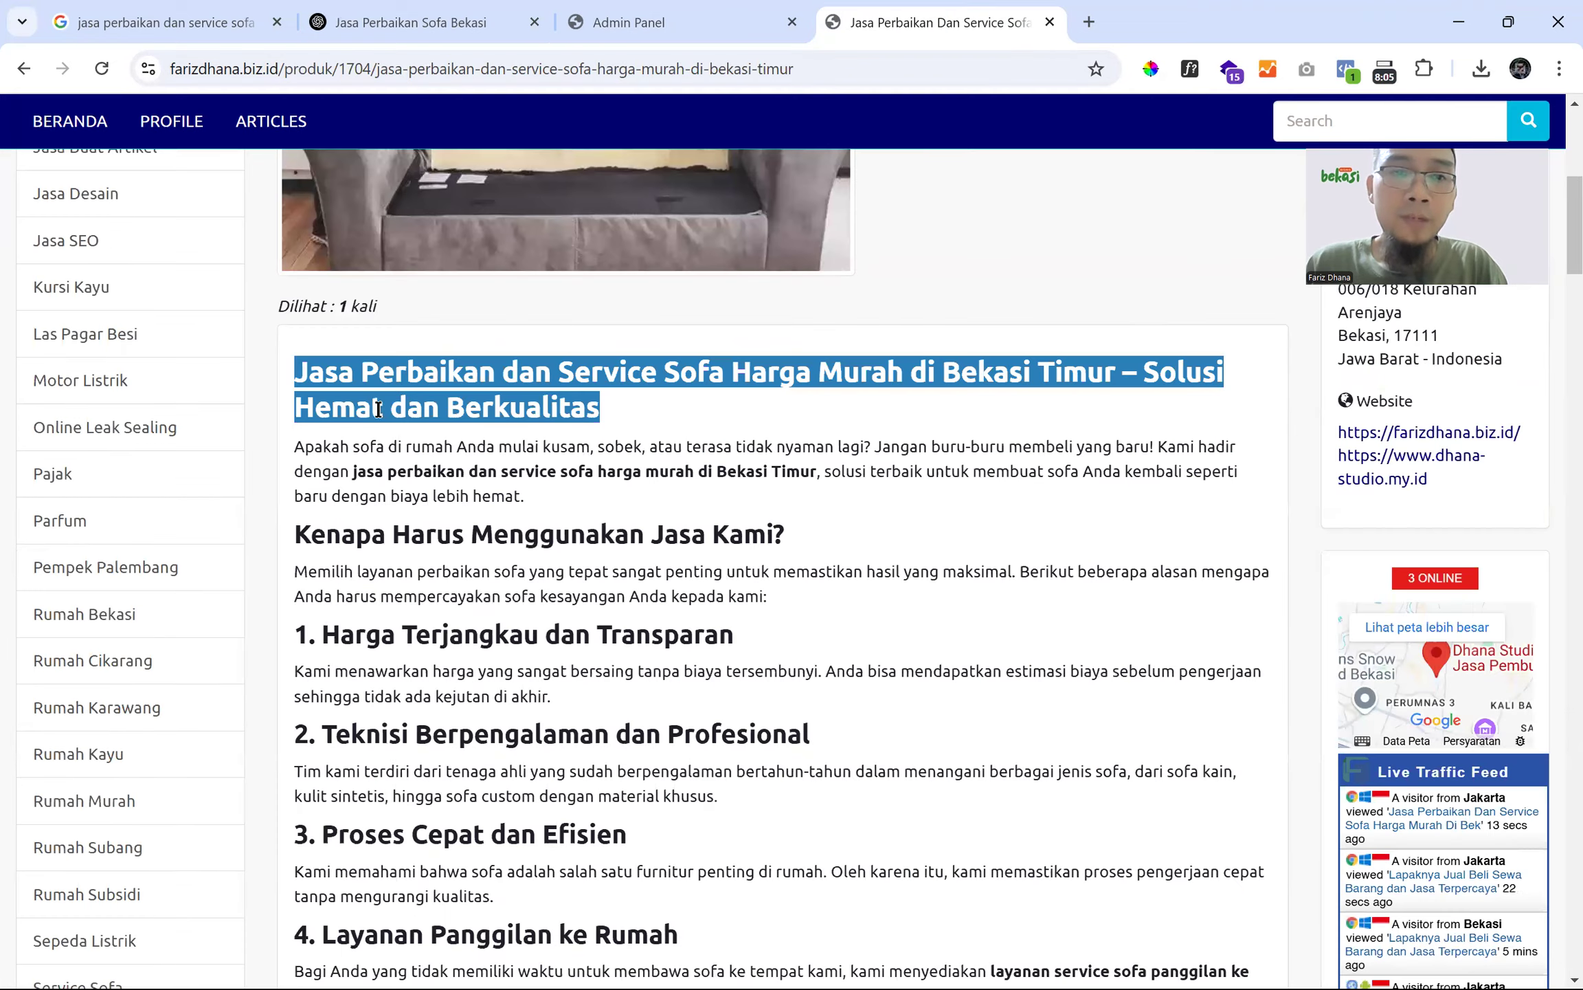
drag(353, 471, 788, 691)
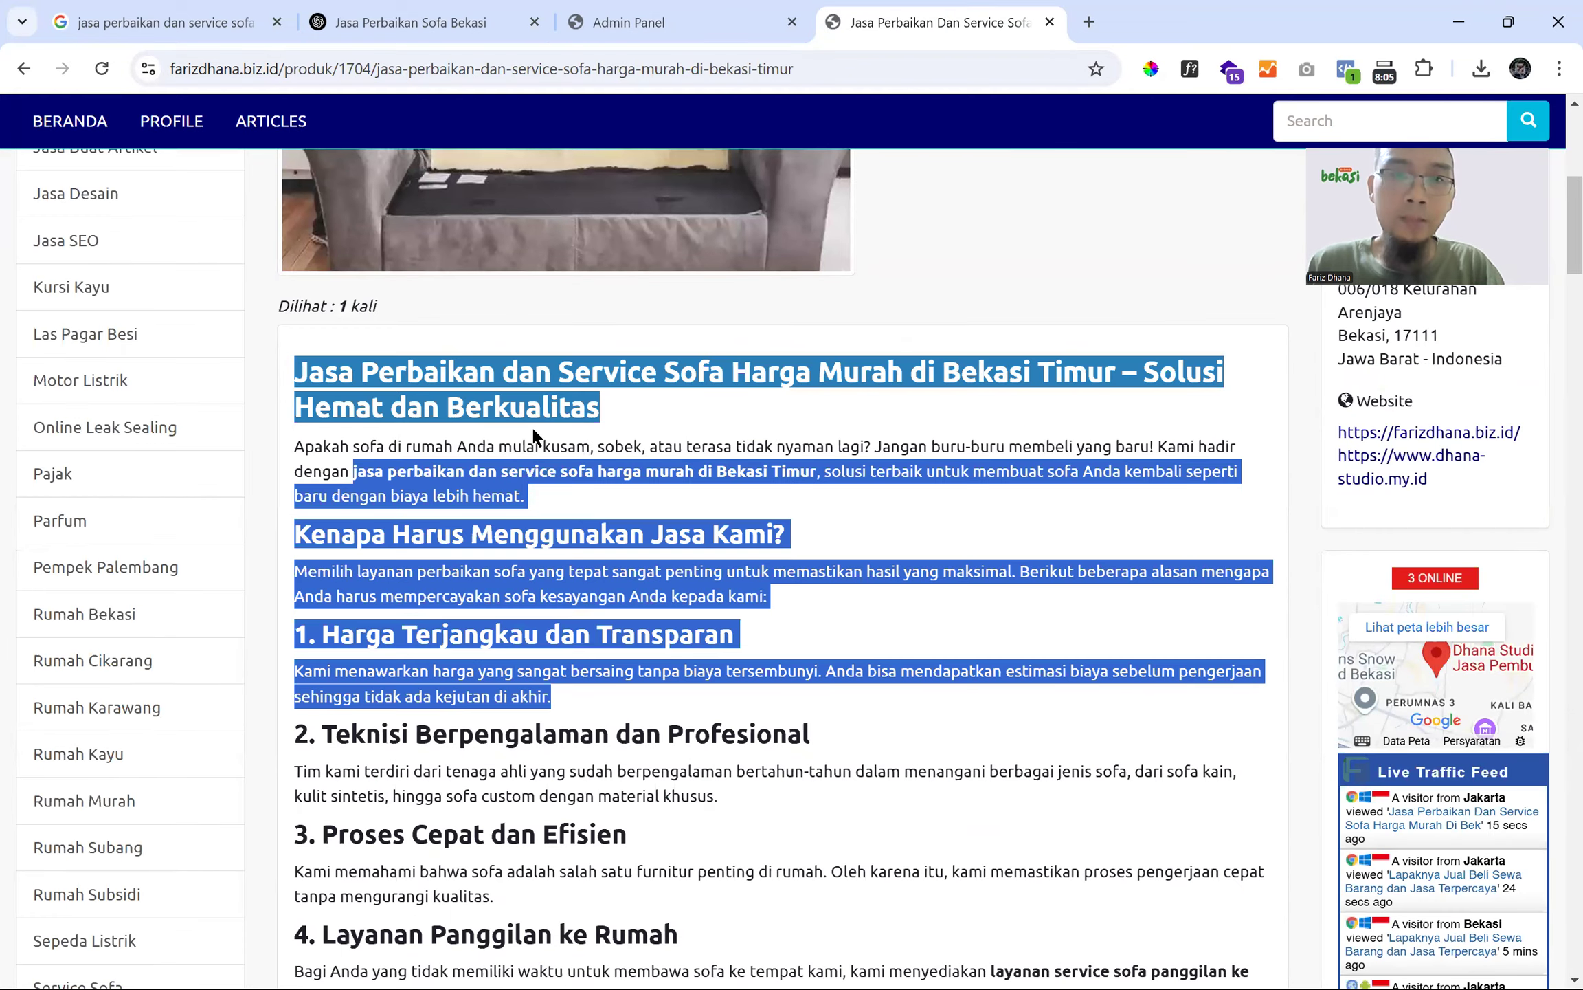
- Open the sofa product's edit form and maximize the description editor
click(669, 33)
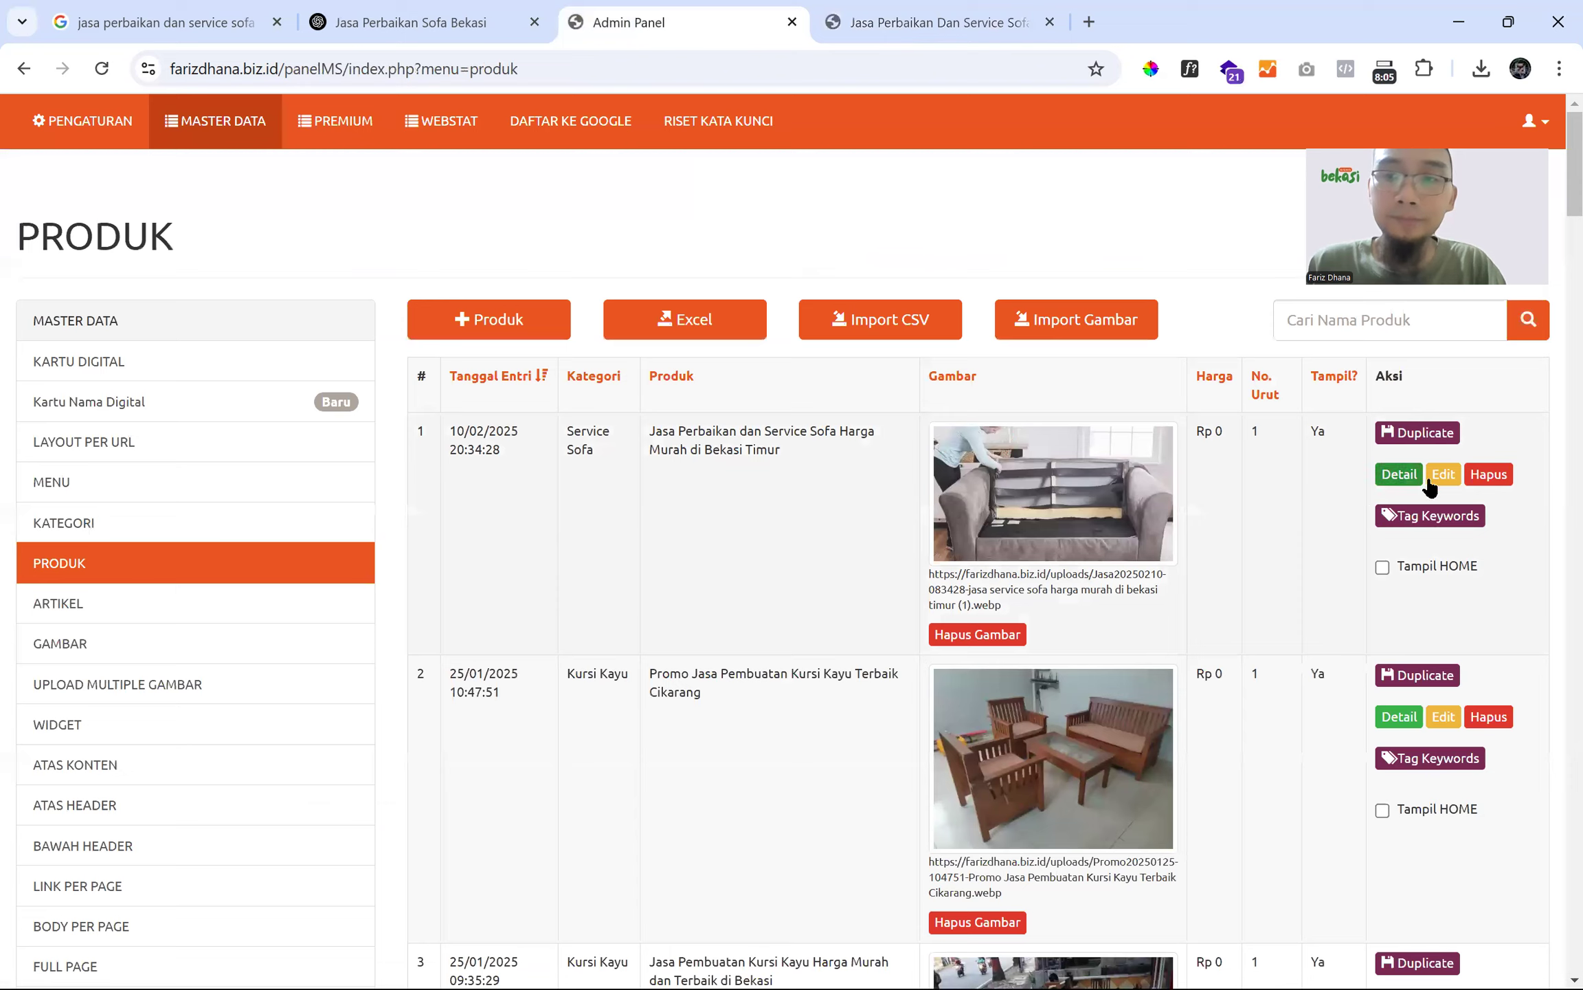
scroll(584, 528, down, 12)
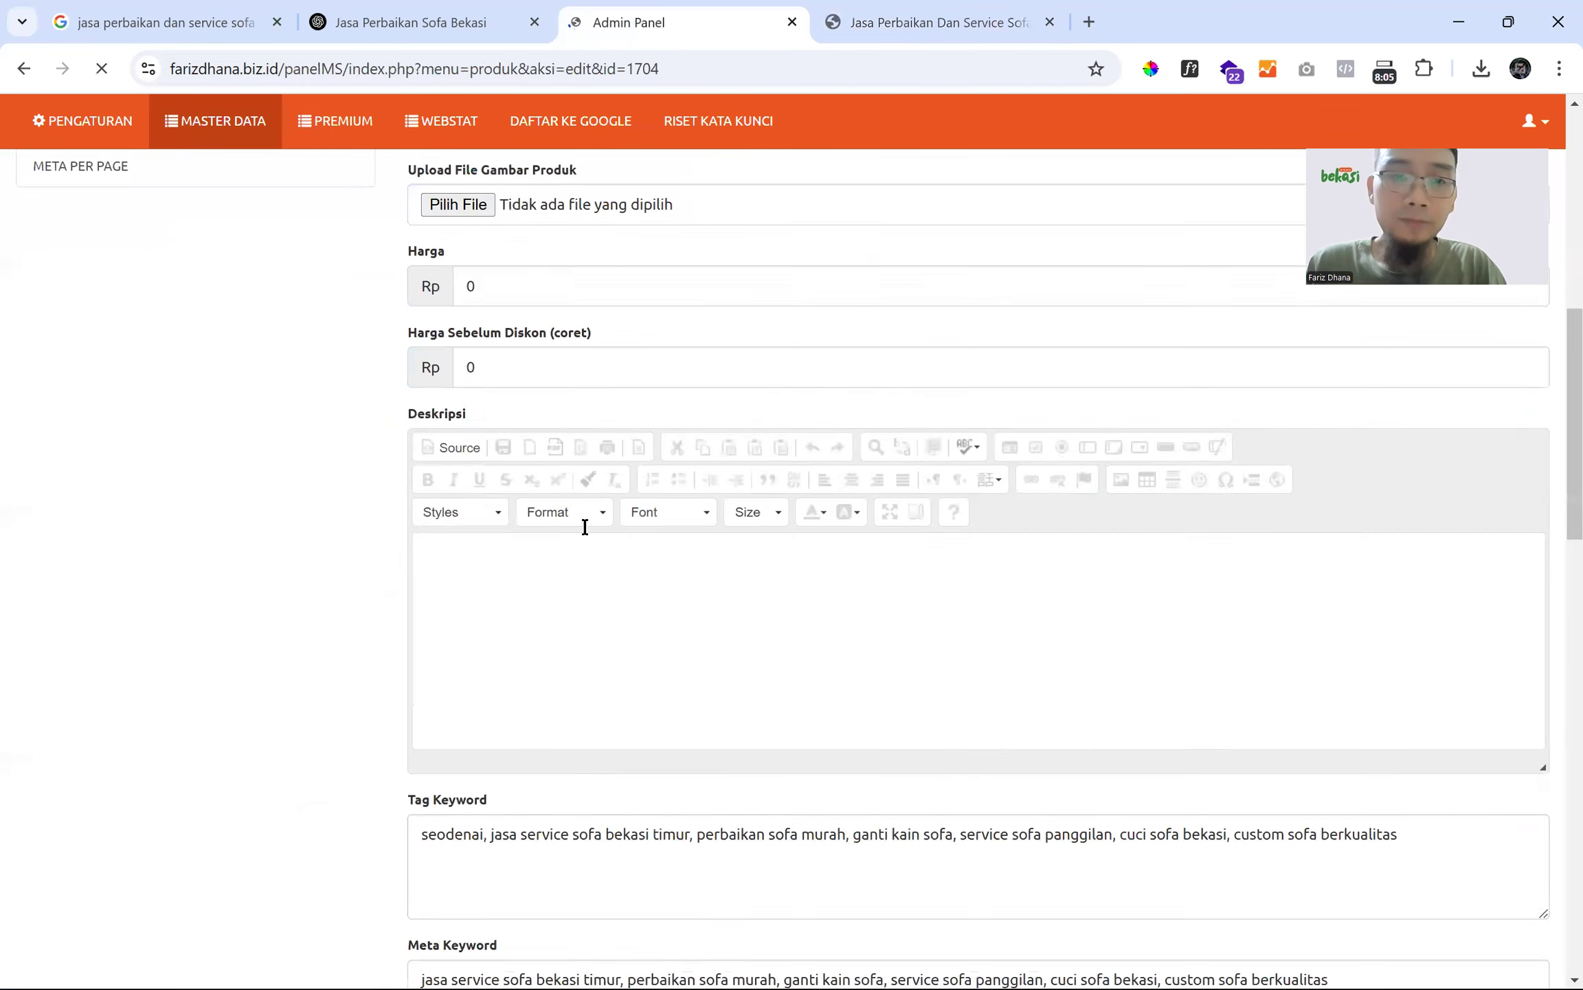
scroll(585, 527, up, 4)
drag(436, 506, 643, 543)
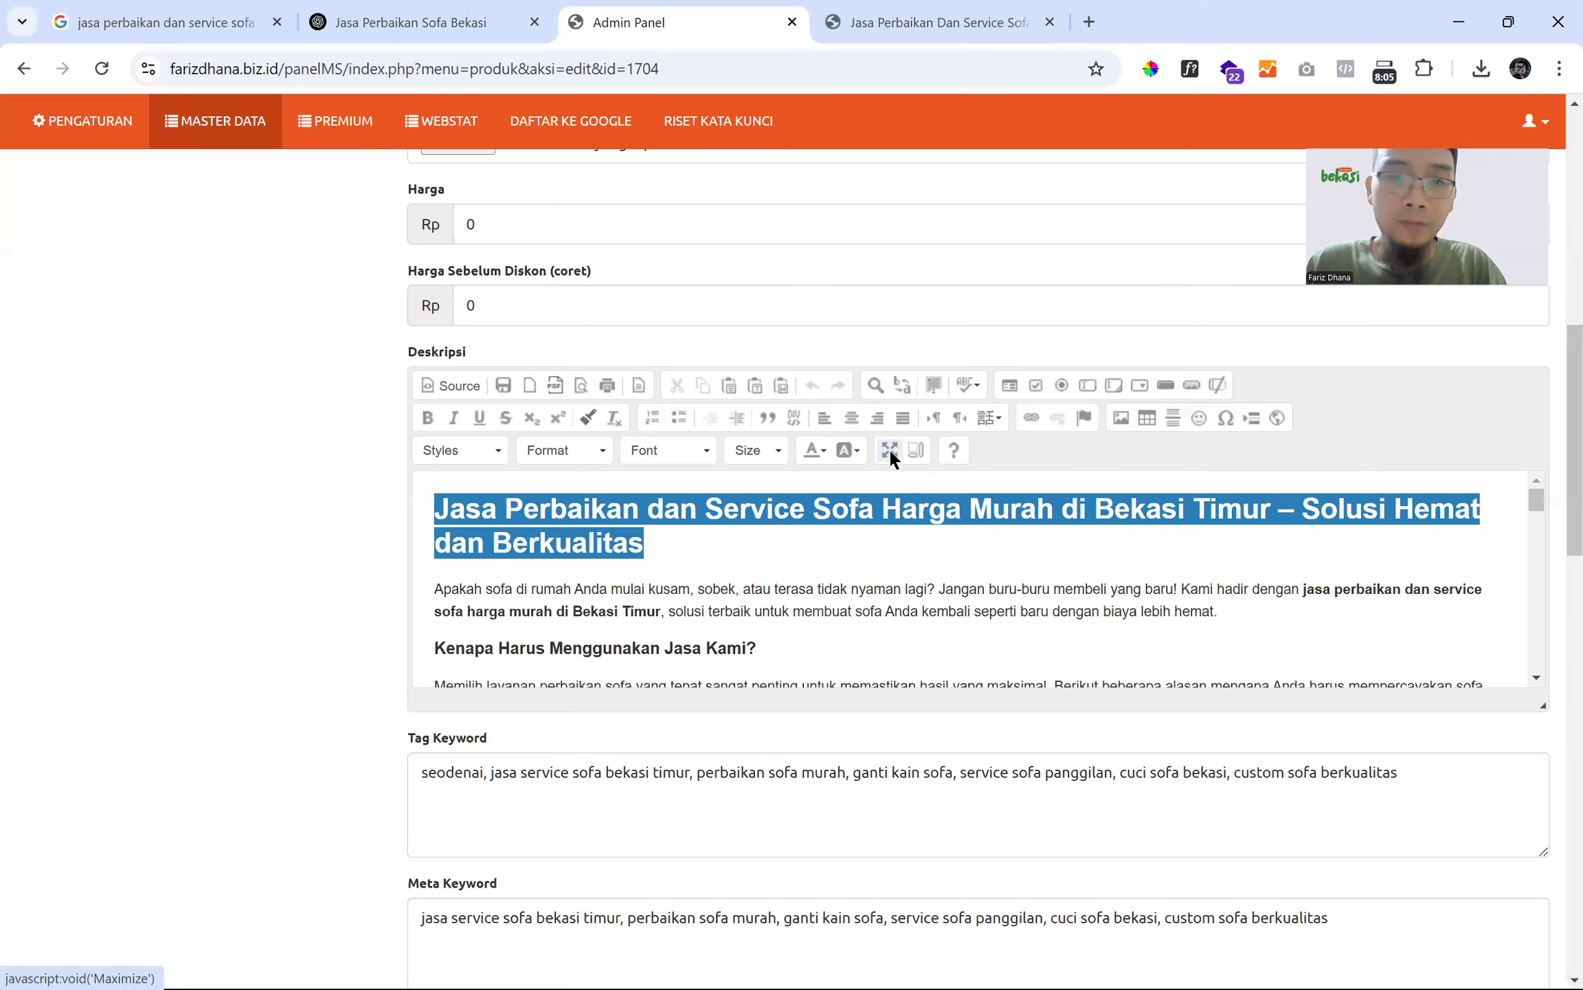
click(889, 447)
click(396, 554)
scroll(149, 433, down, 10)
scroll(73, 329, up, 2)
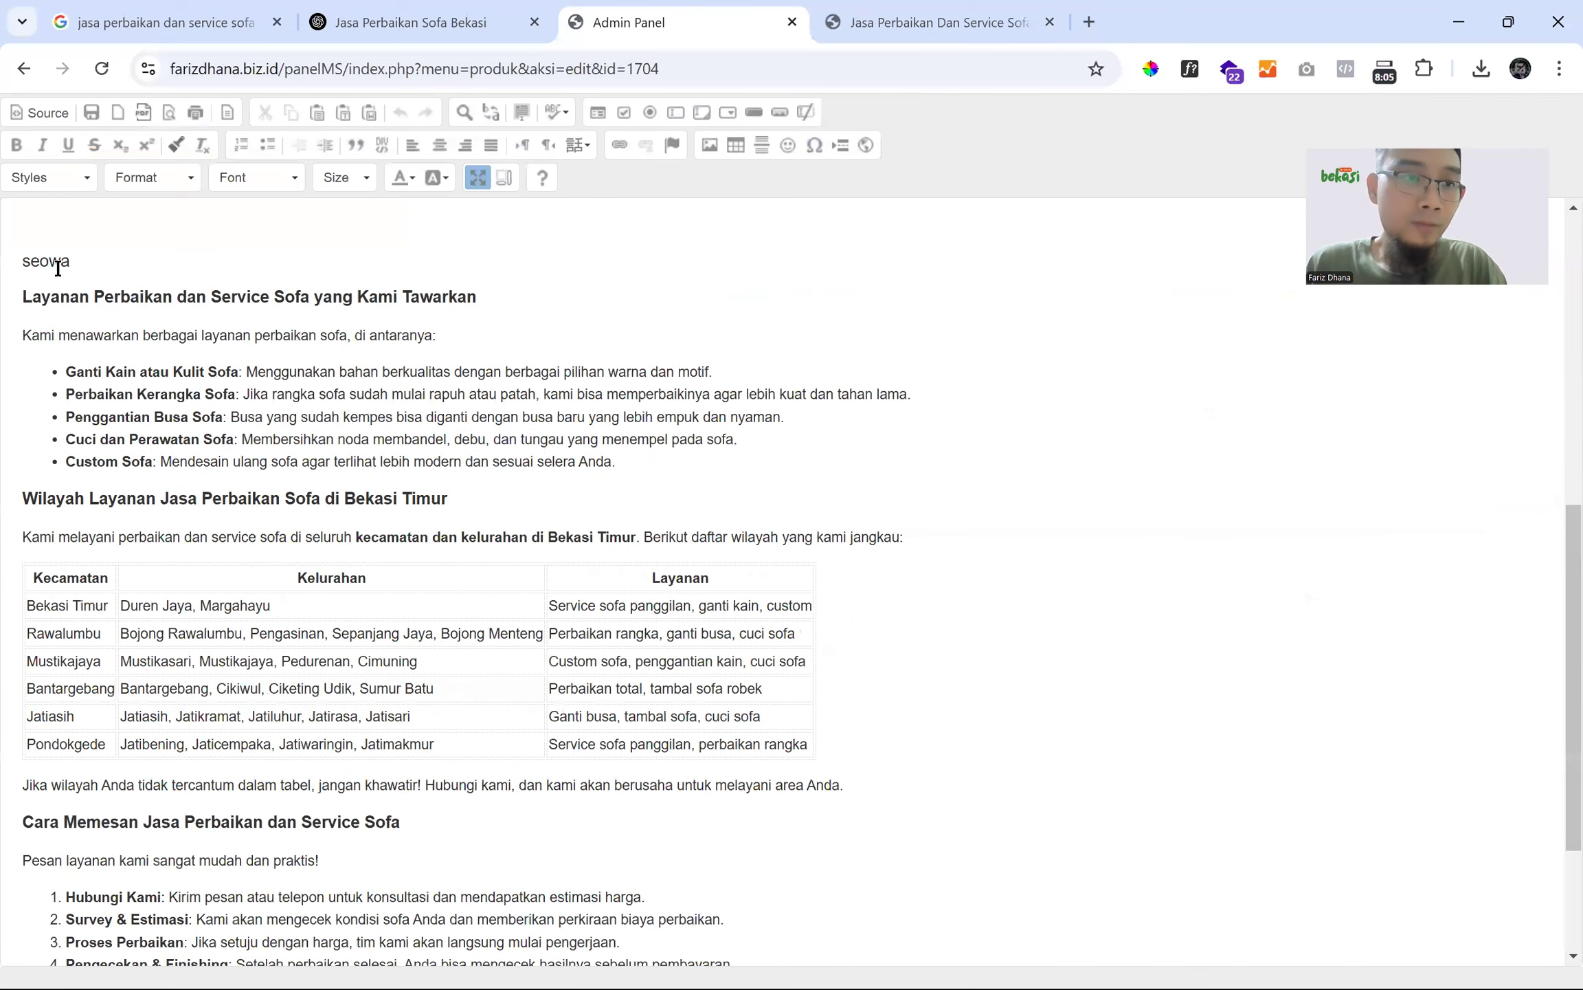
- Change the stray 'seowa' line to Normal format, restore the editor, and save the product
double_click(45, 261)
click(164, 177)
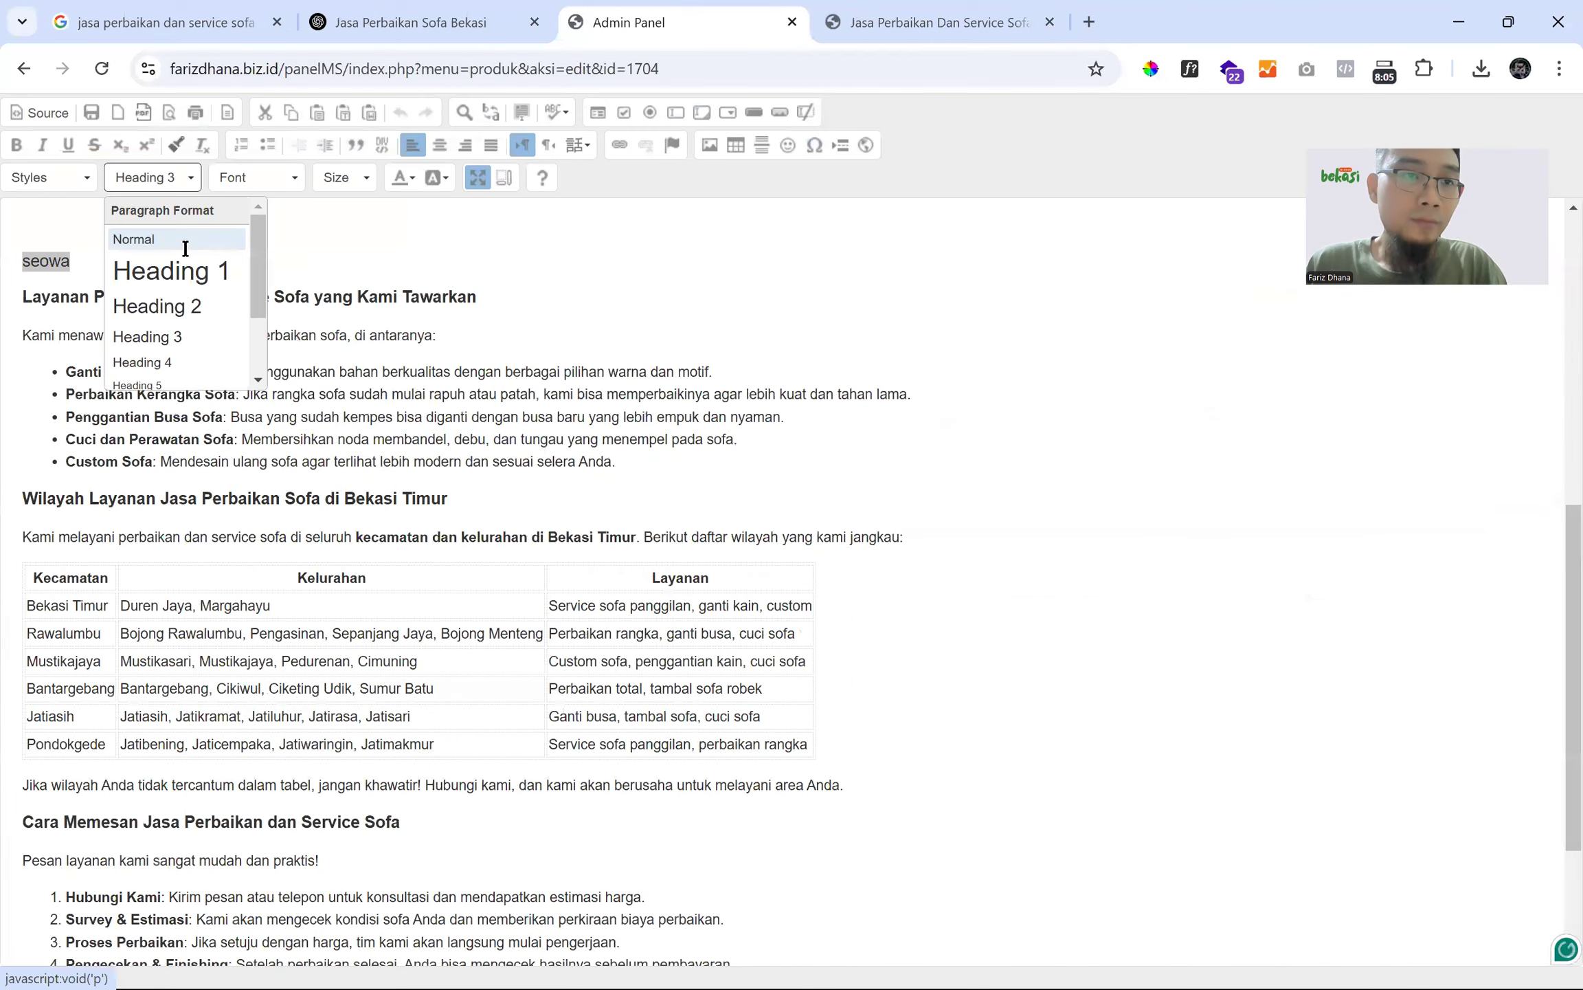
click(182, 242)
click(477, 179)
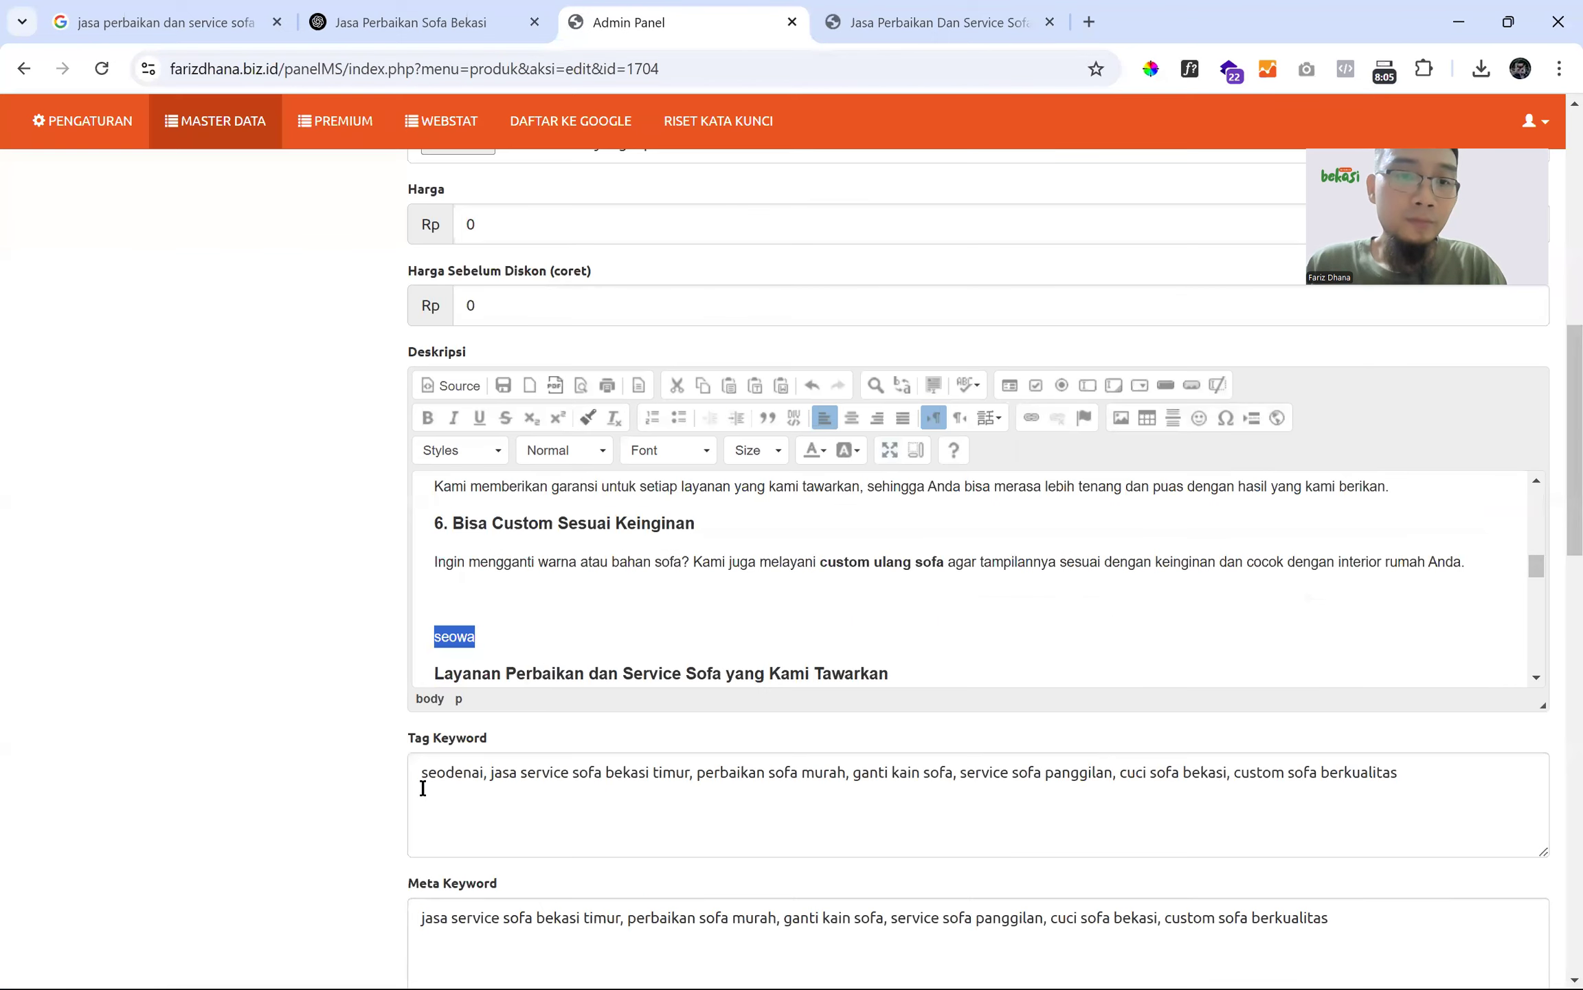
click(526, 318)
key(Return)
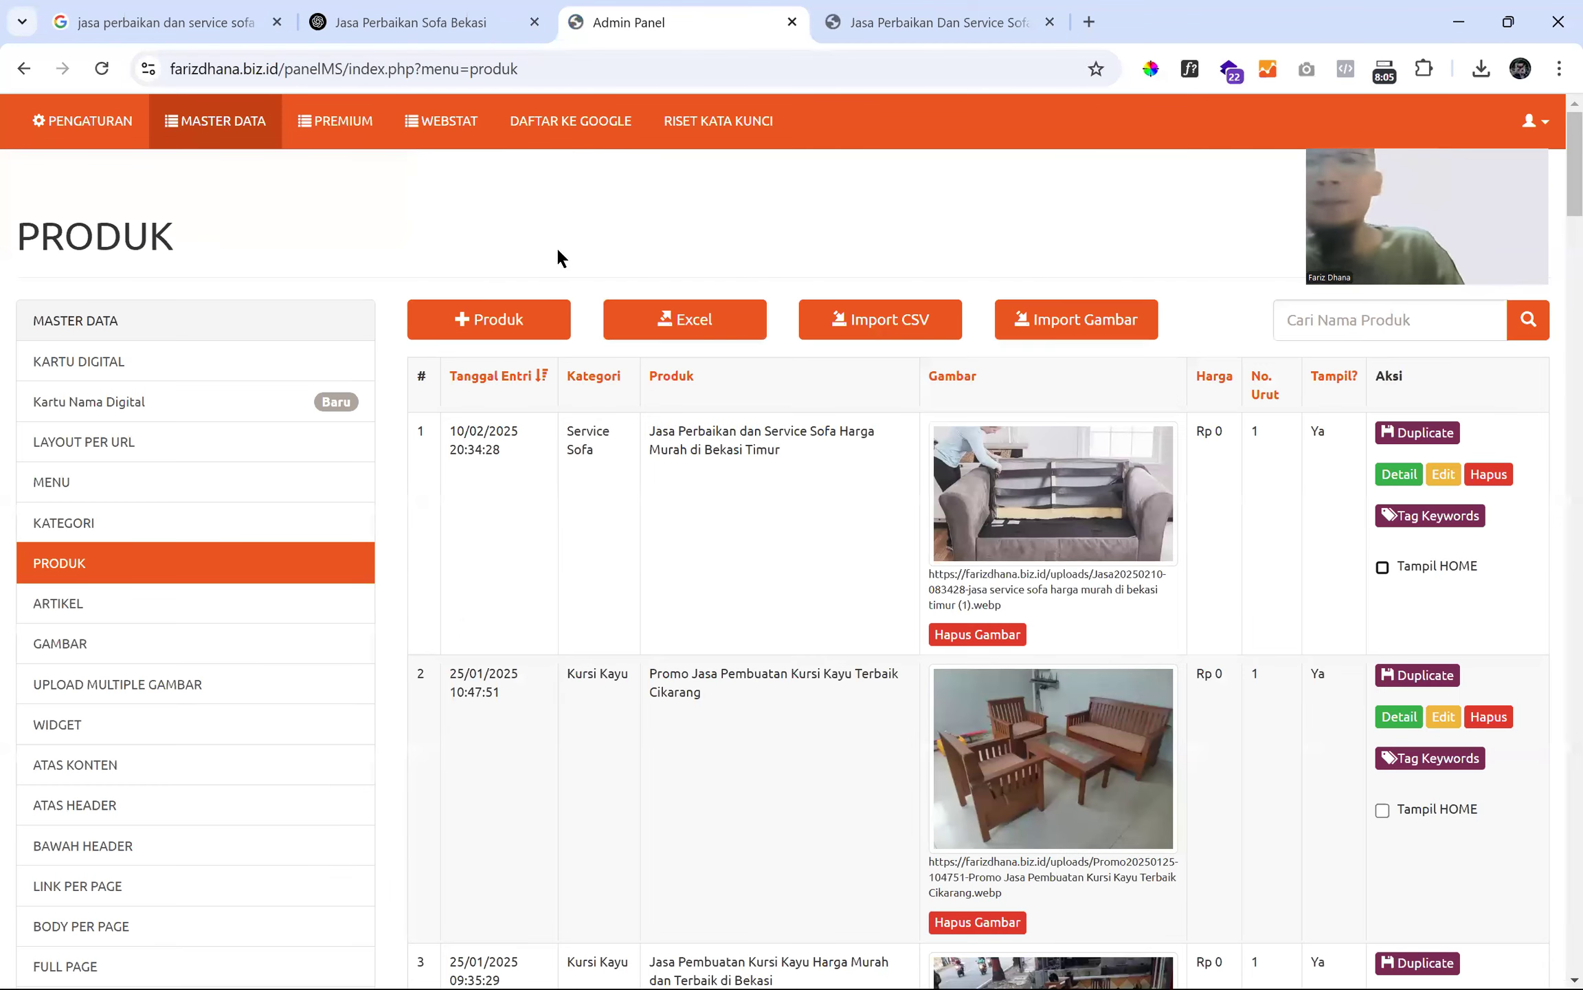
- Open Import Gambar and browse to the jasa perbaikan sofa image file
click(1034, 323)
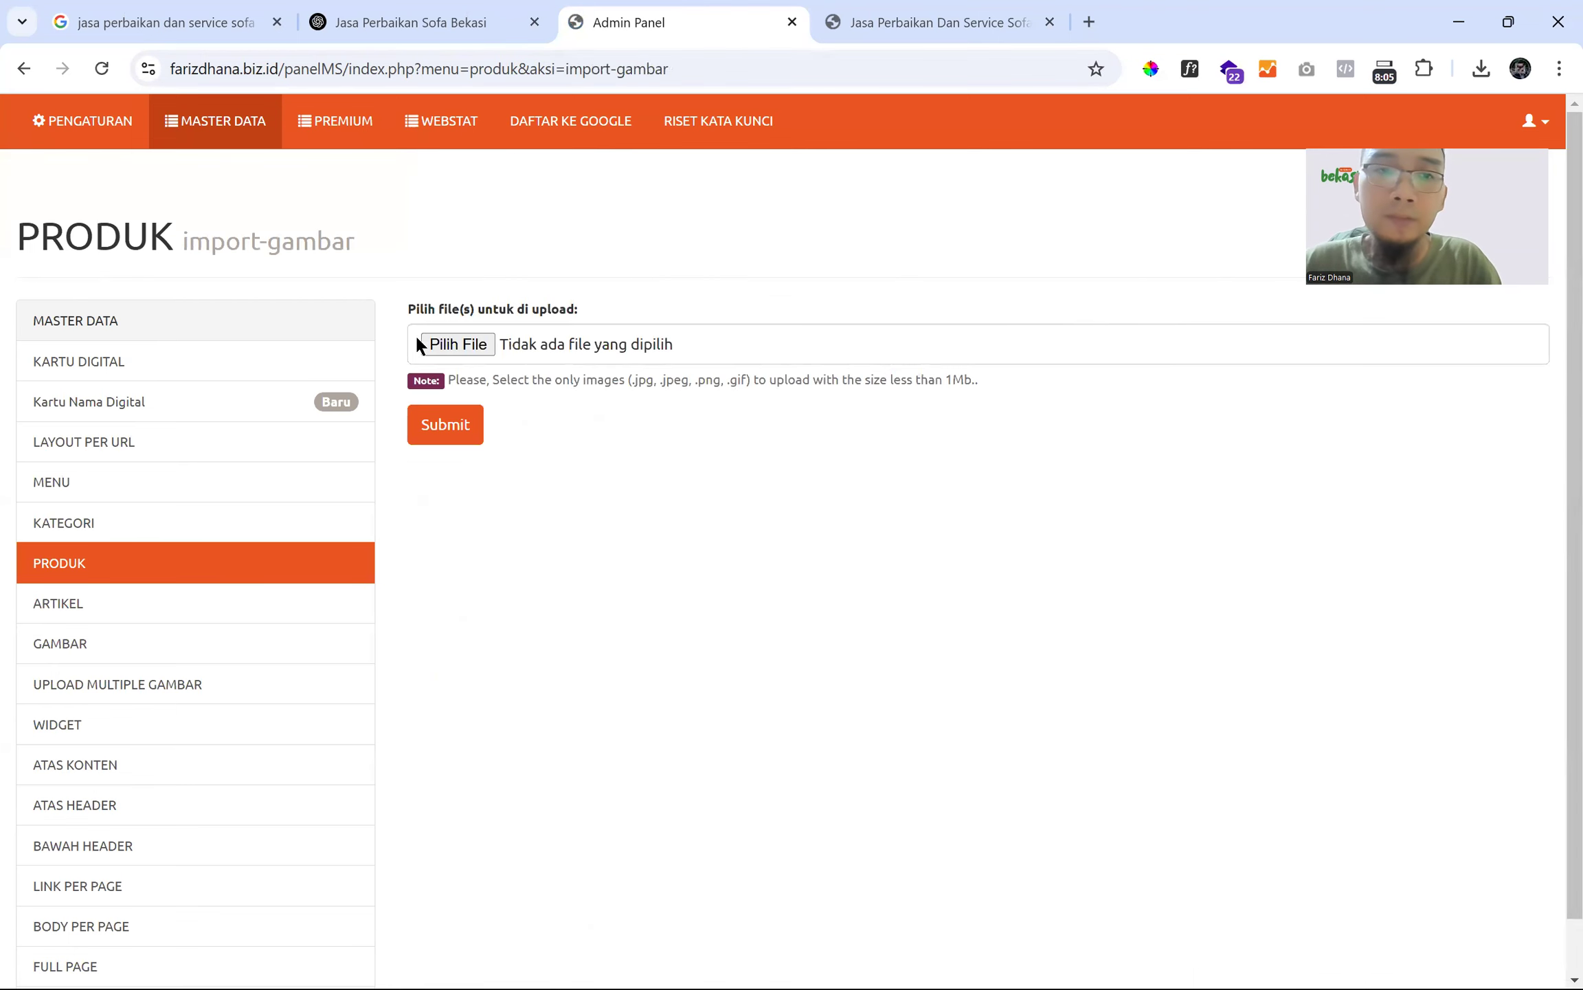
click(466, 348)
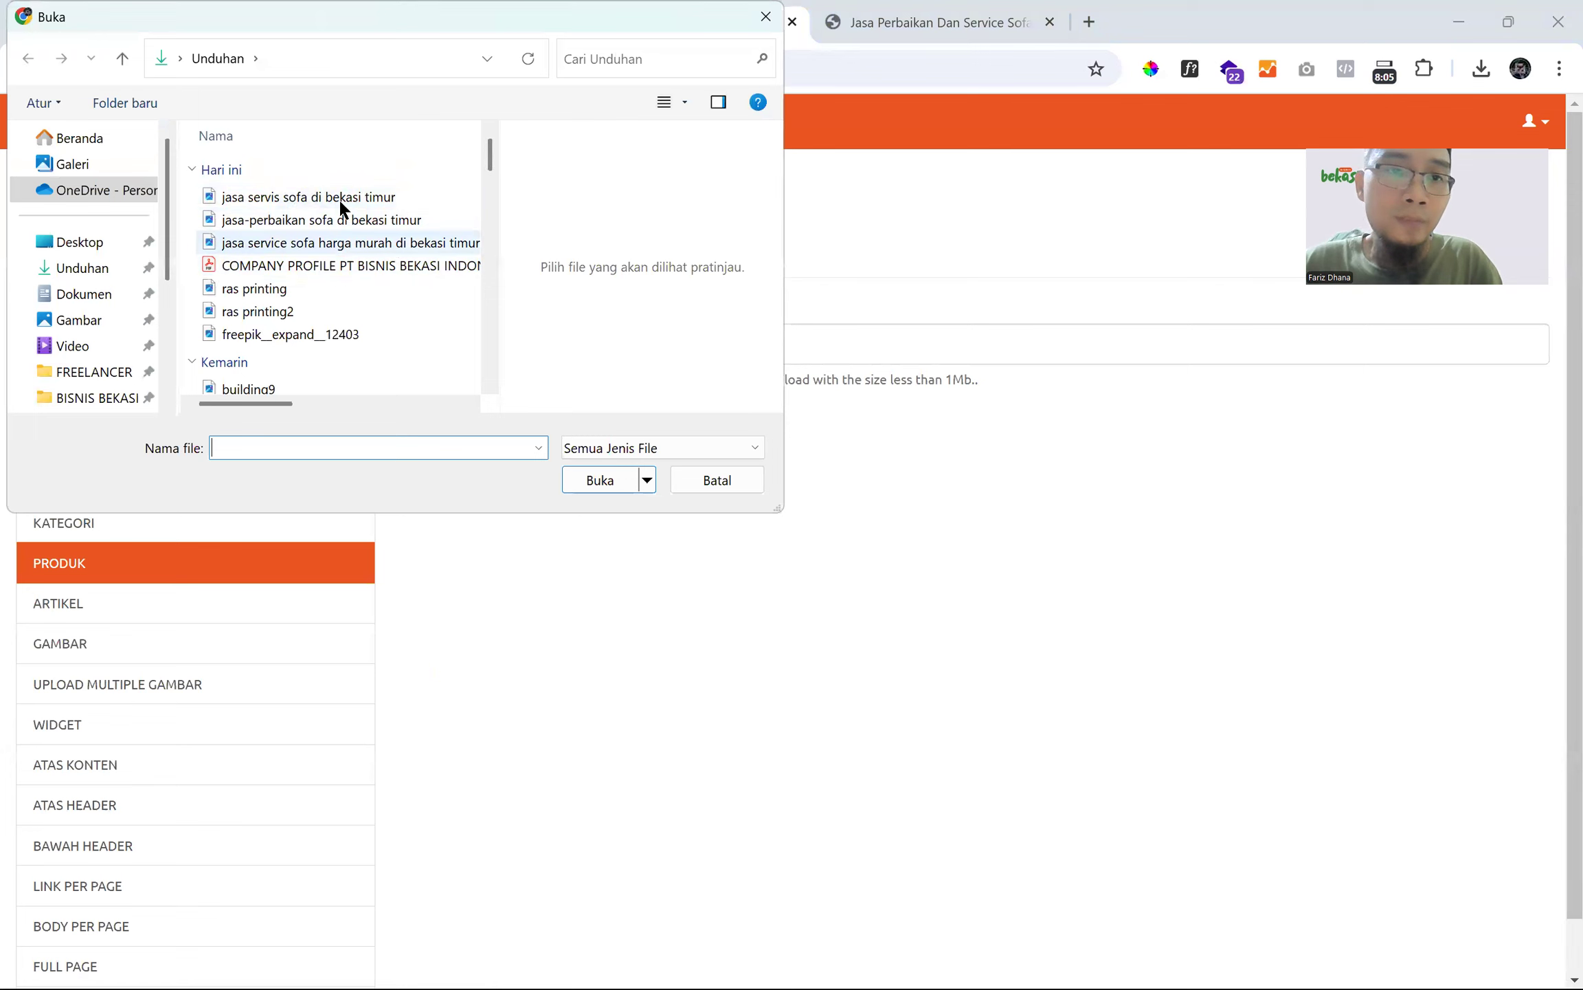
click(324, 221)
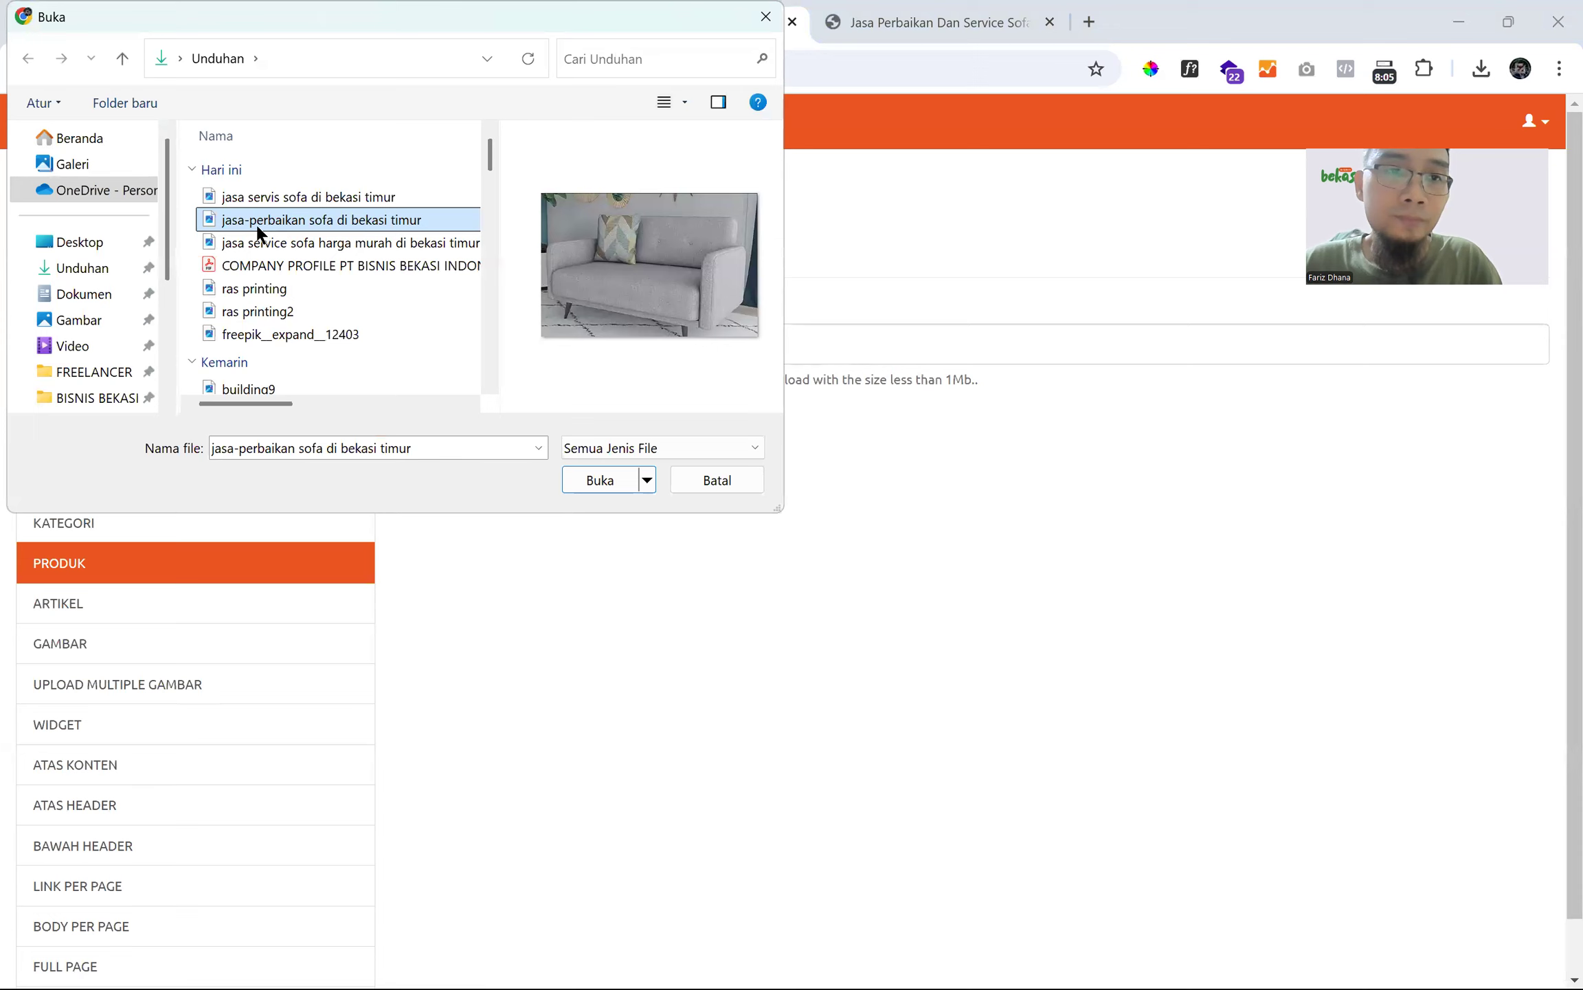
- Rename the image with hyphens to jasa-perbaikan-sofa-di-bekasi-timur.jpg
click(307, 220)
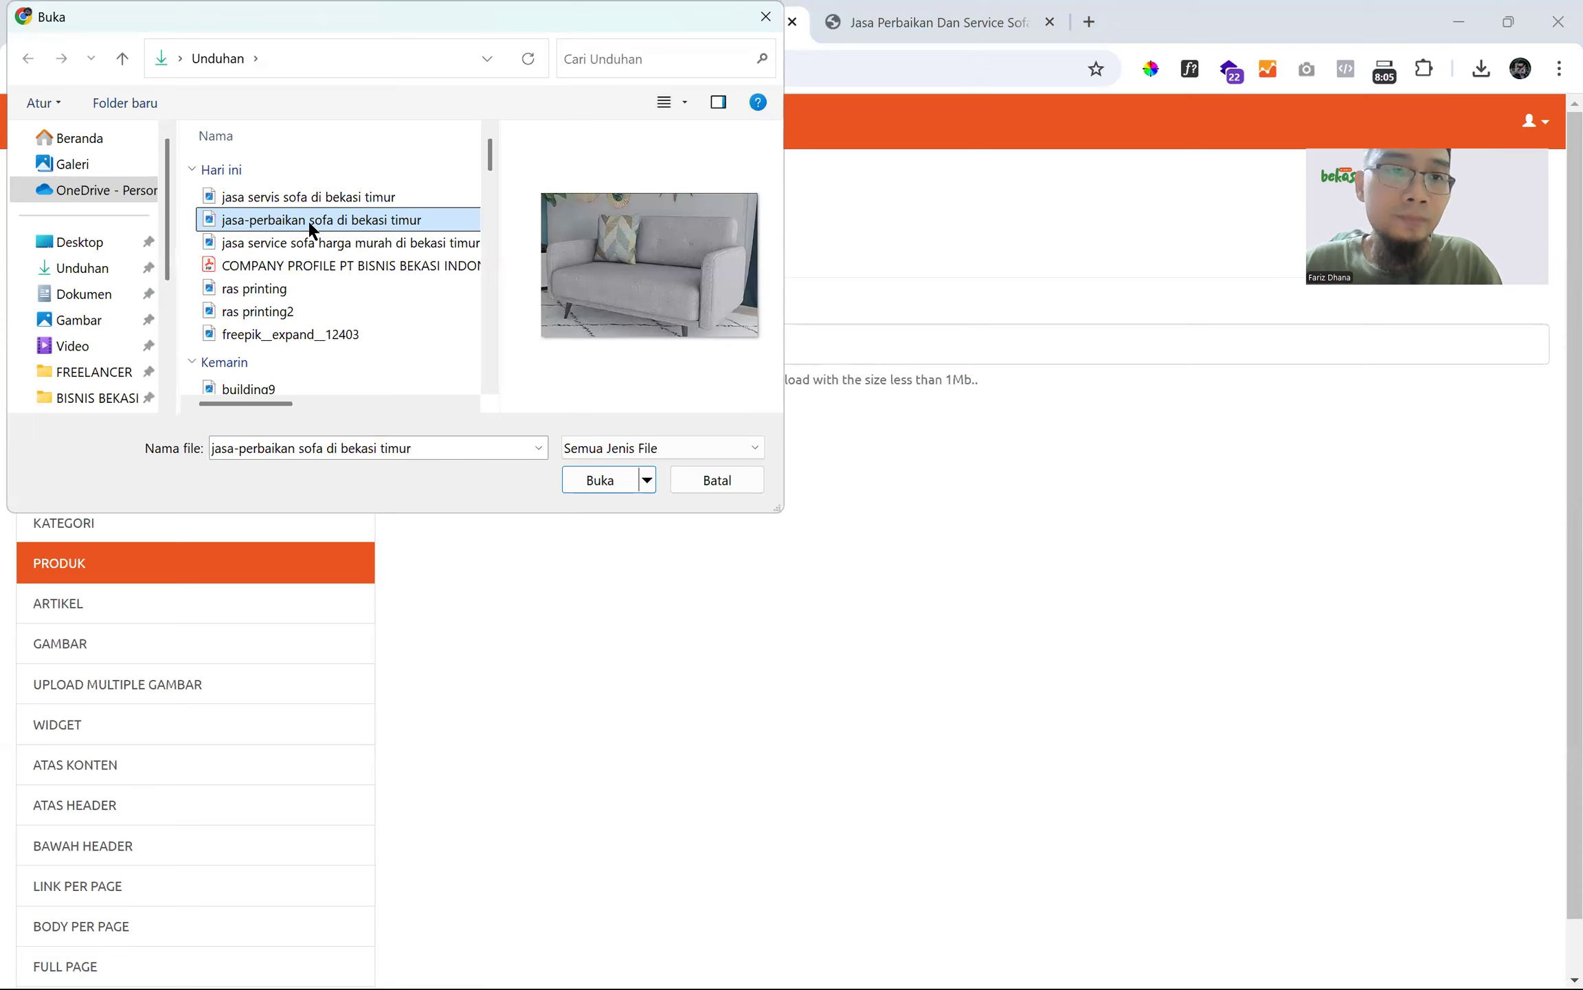
click(307, 220)
key(BackSpace)
text(-)
key(Right)
key(Right)
key(Right)
key(Right)
key(Right)
key(BackSpace)
text(-)
key(Right)
key(Right)
key(Right)
key(BackSpace)
text(-)
key(Right)
key(Right)
key(Right)
key(Right)
key(Right)
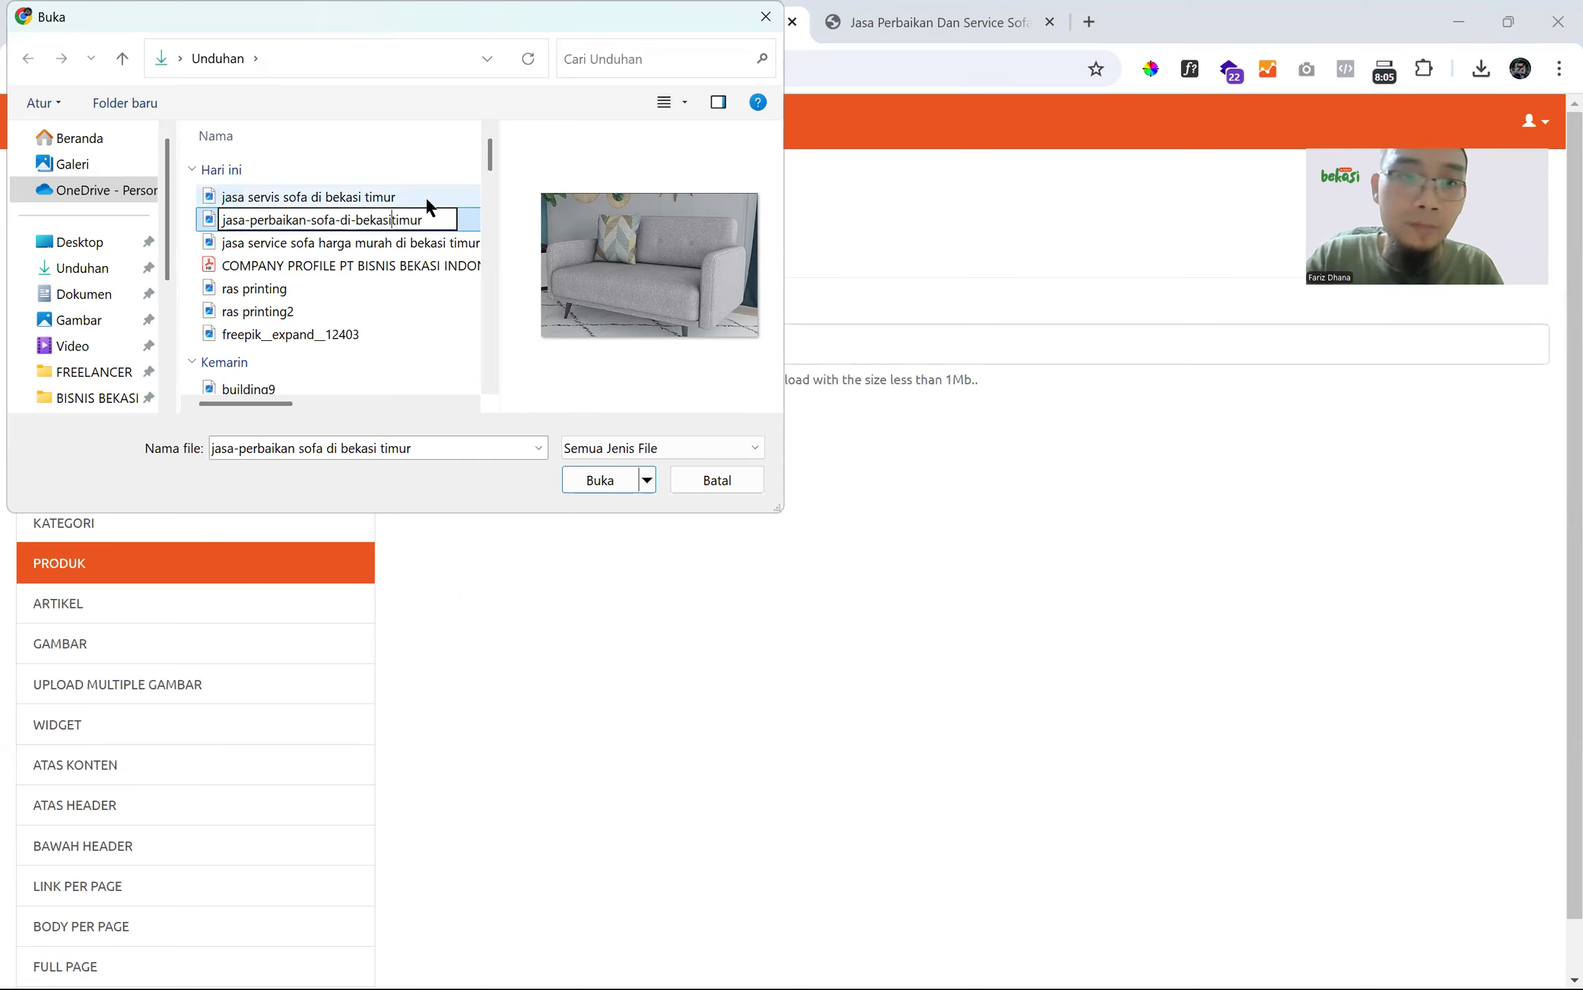
key(Return)
- Select the renamed sofa image and upload it
click(412, 219)
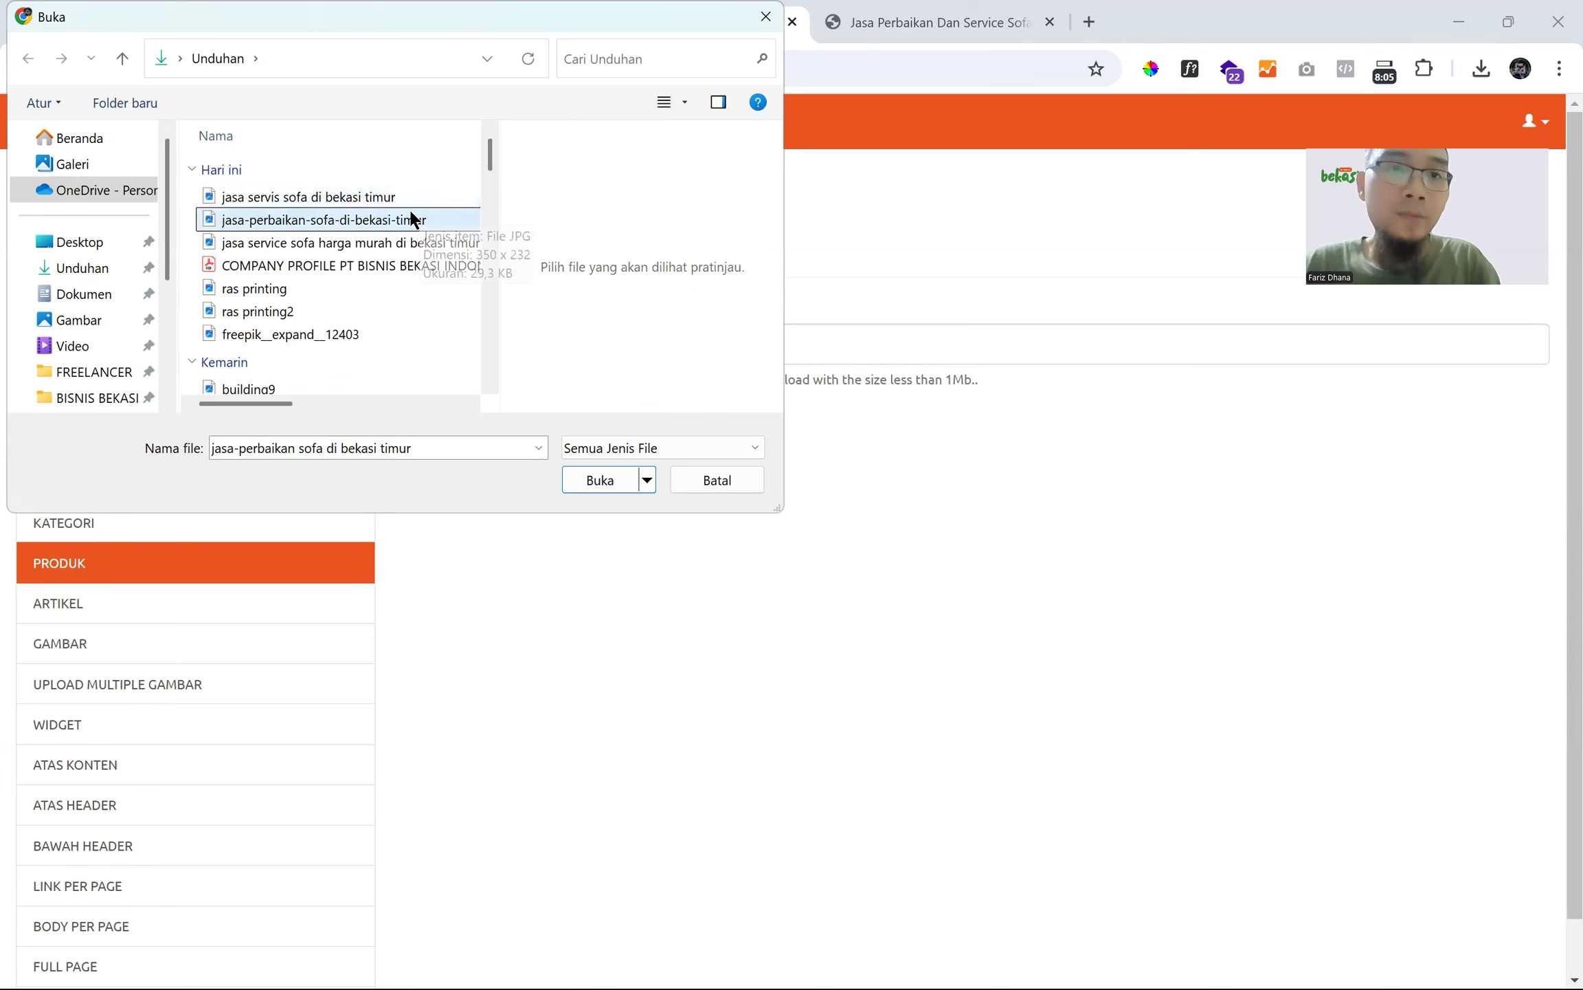
click(578, 479)
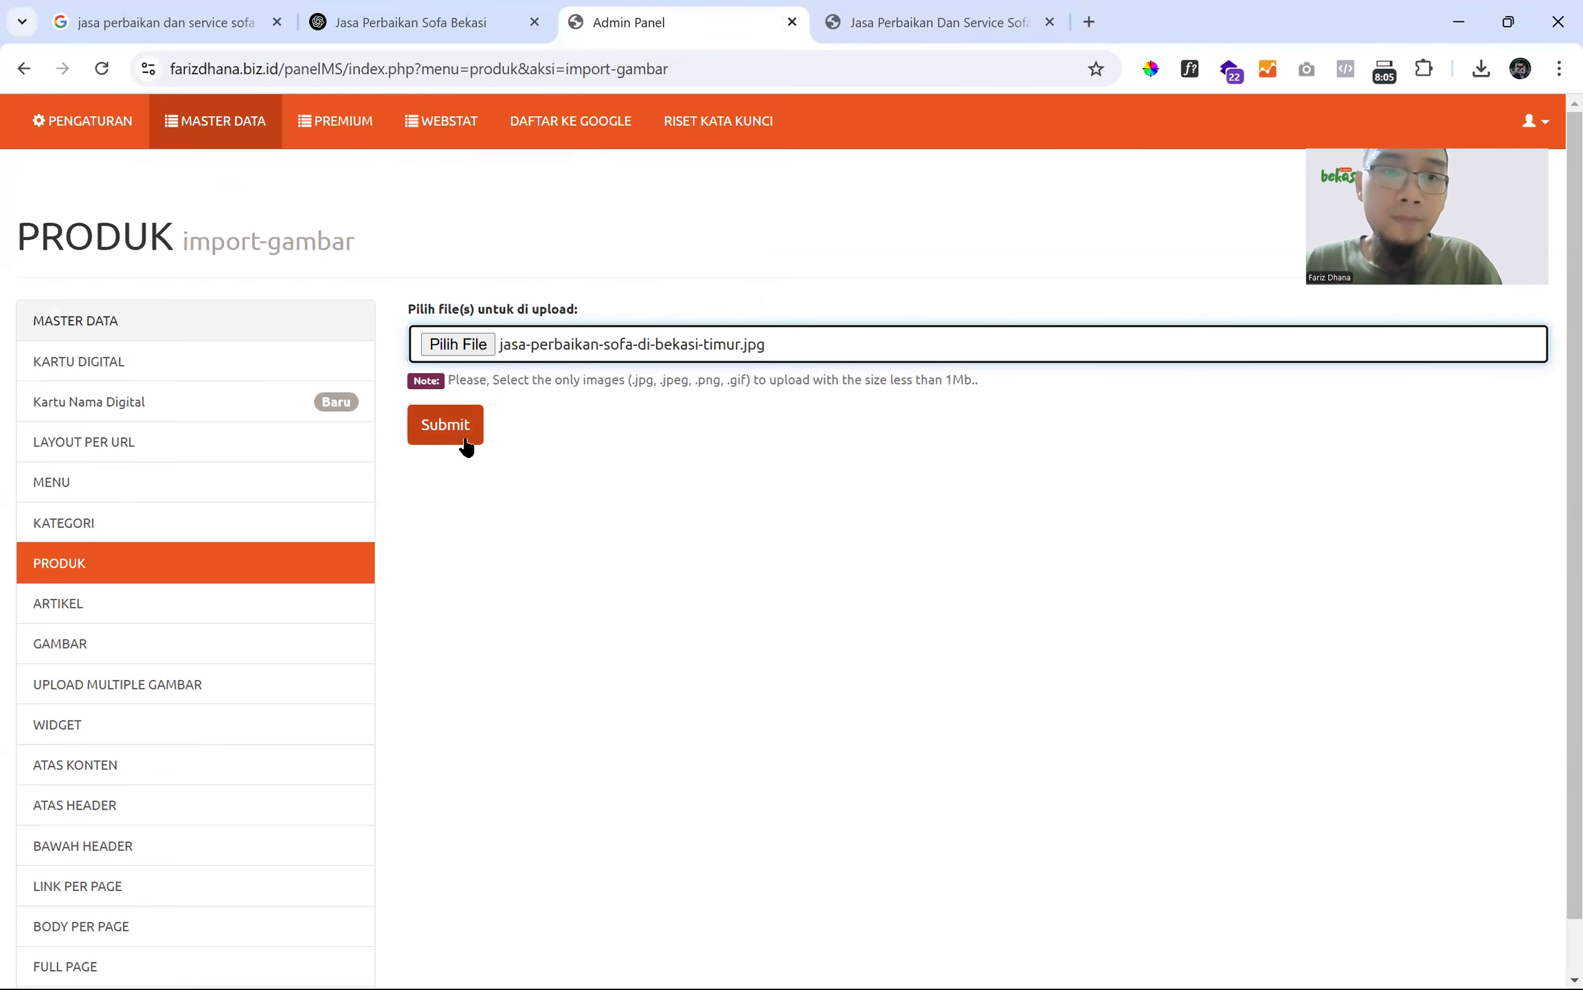
click(462, 427)
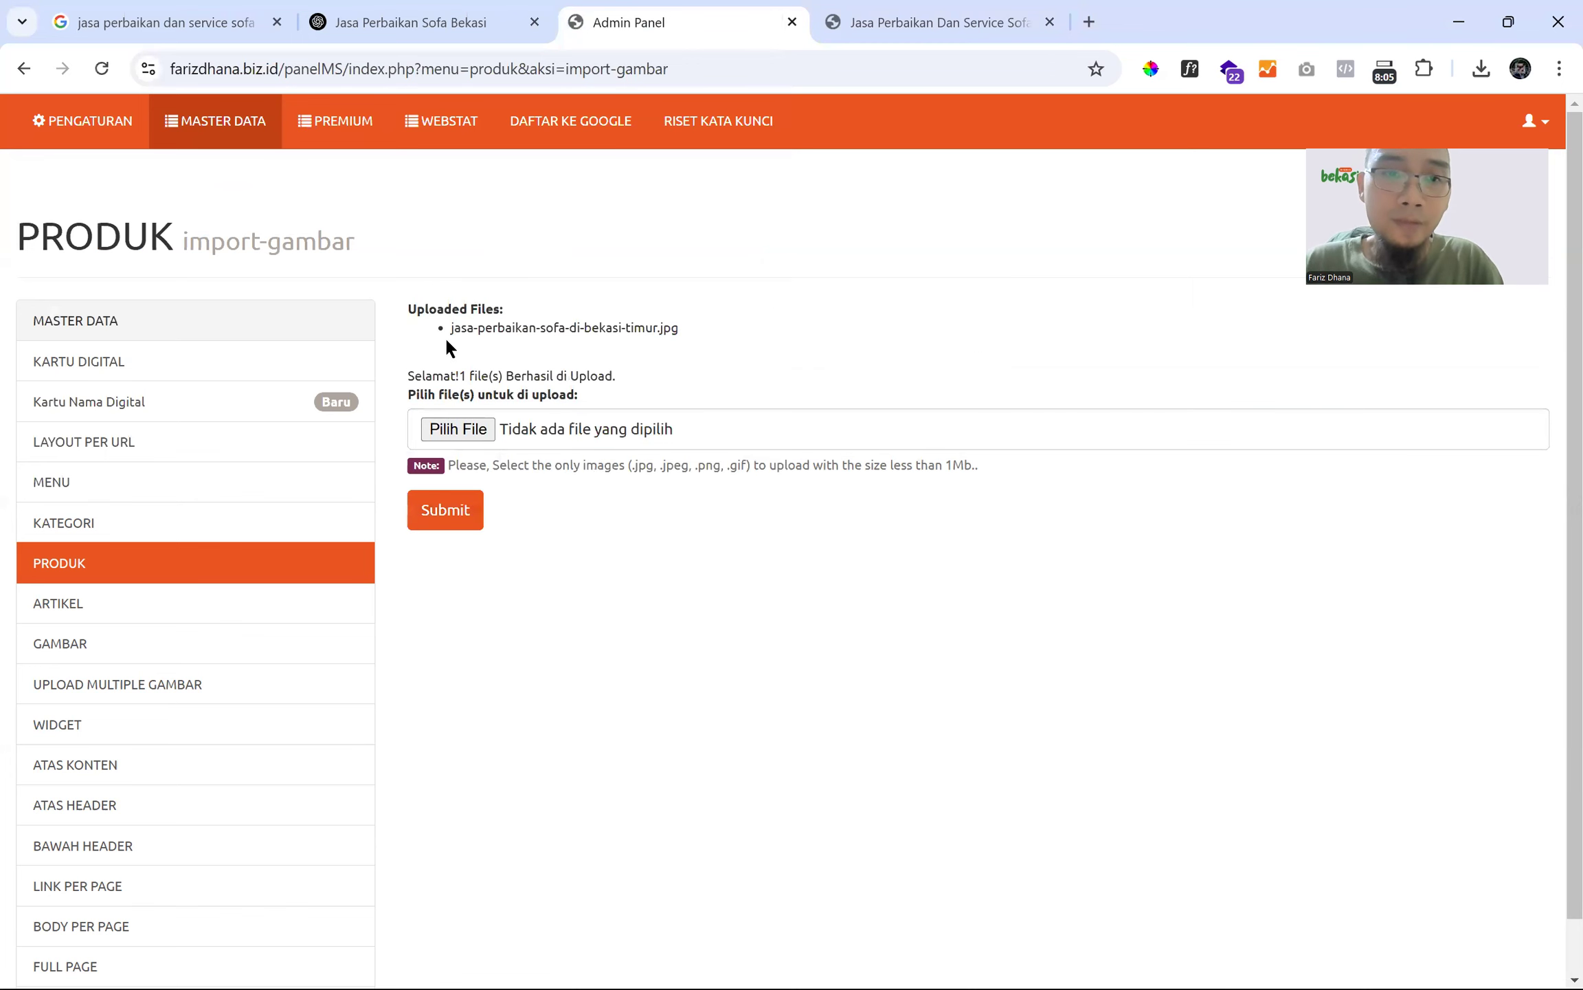
- In a new tab, build the address farizdhana.biz.id/uploads/ plus the uploaded file name
drag(451, 330, 770, 304)
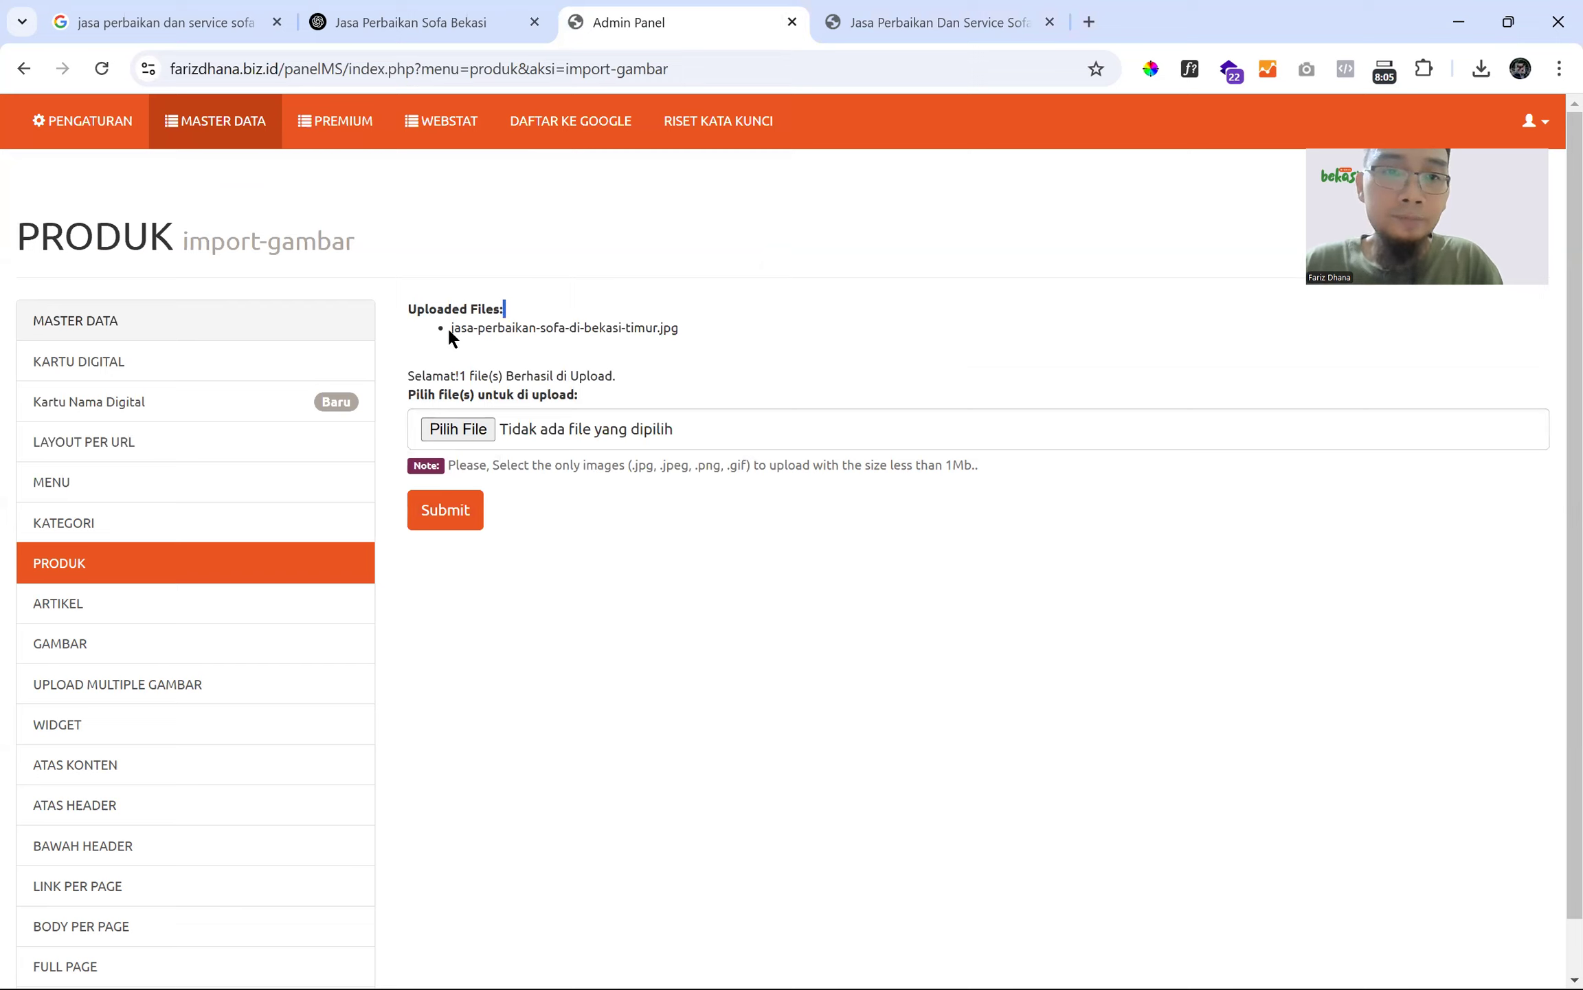
click(1084, 22)
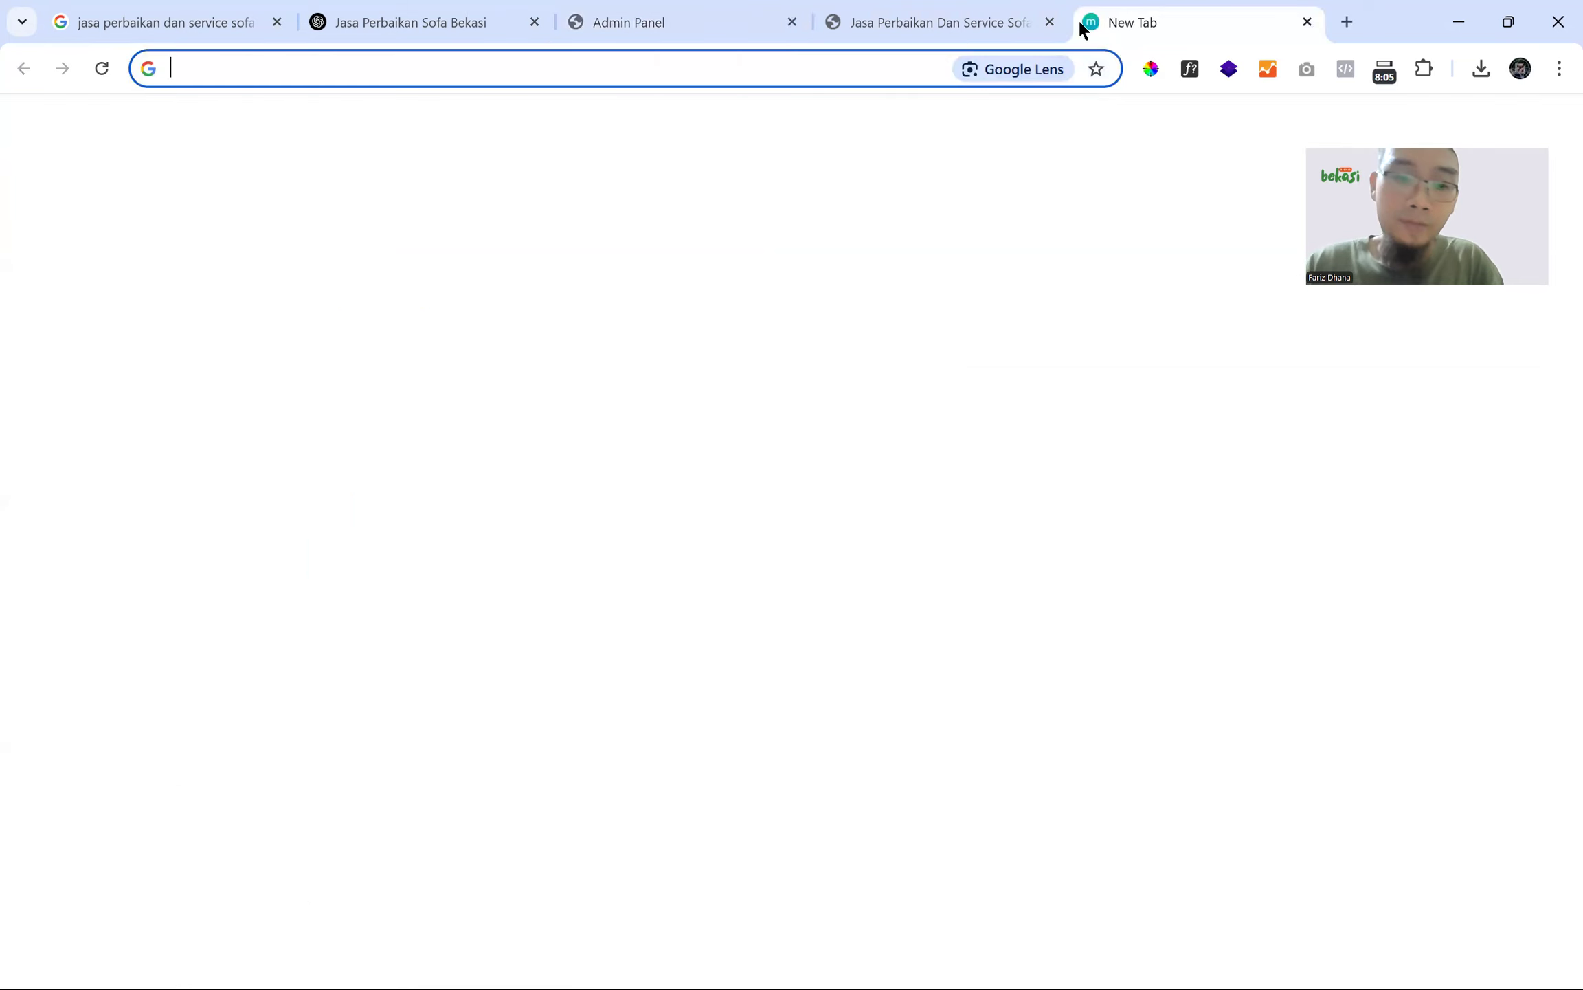
text(farizdhana.biz.id)
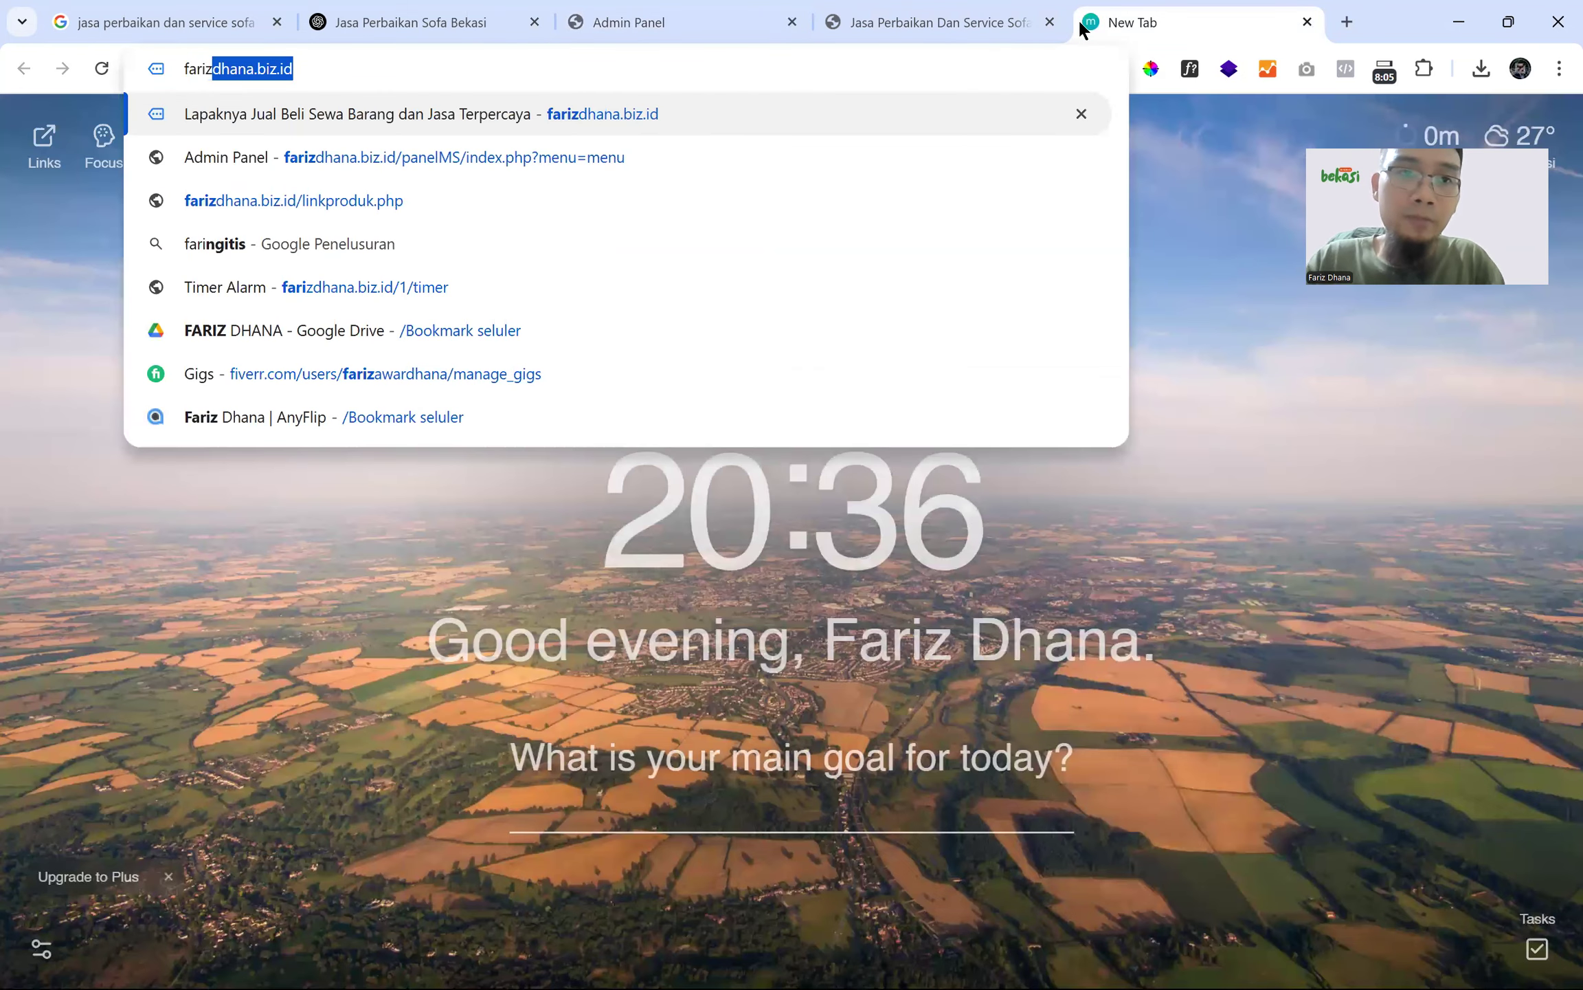
key(Right)
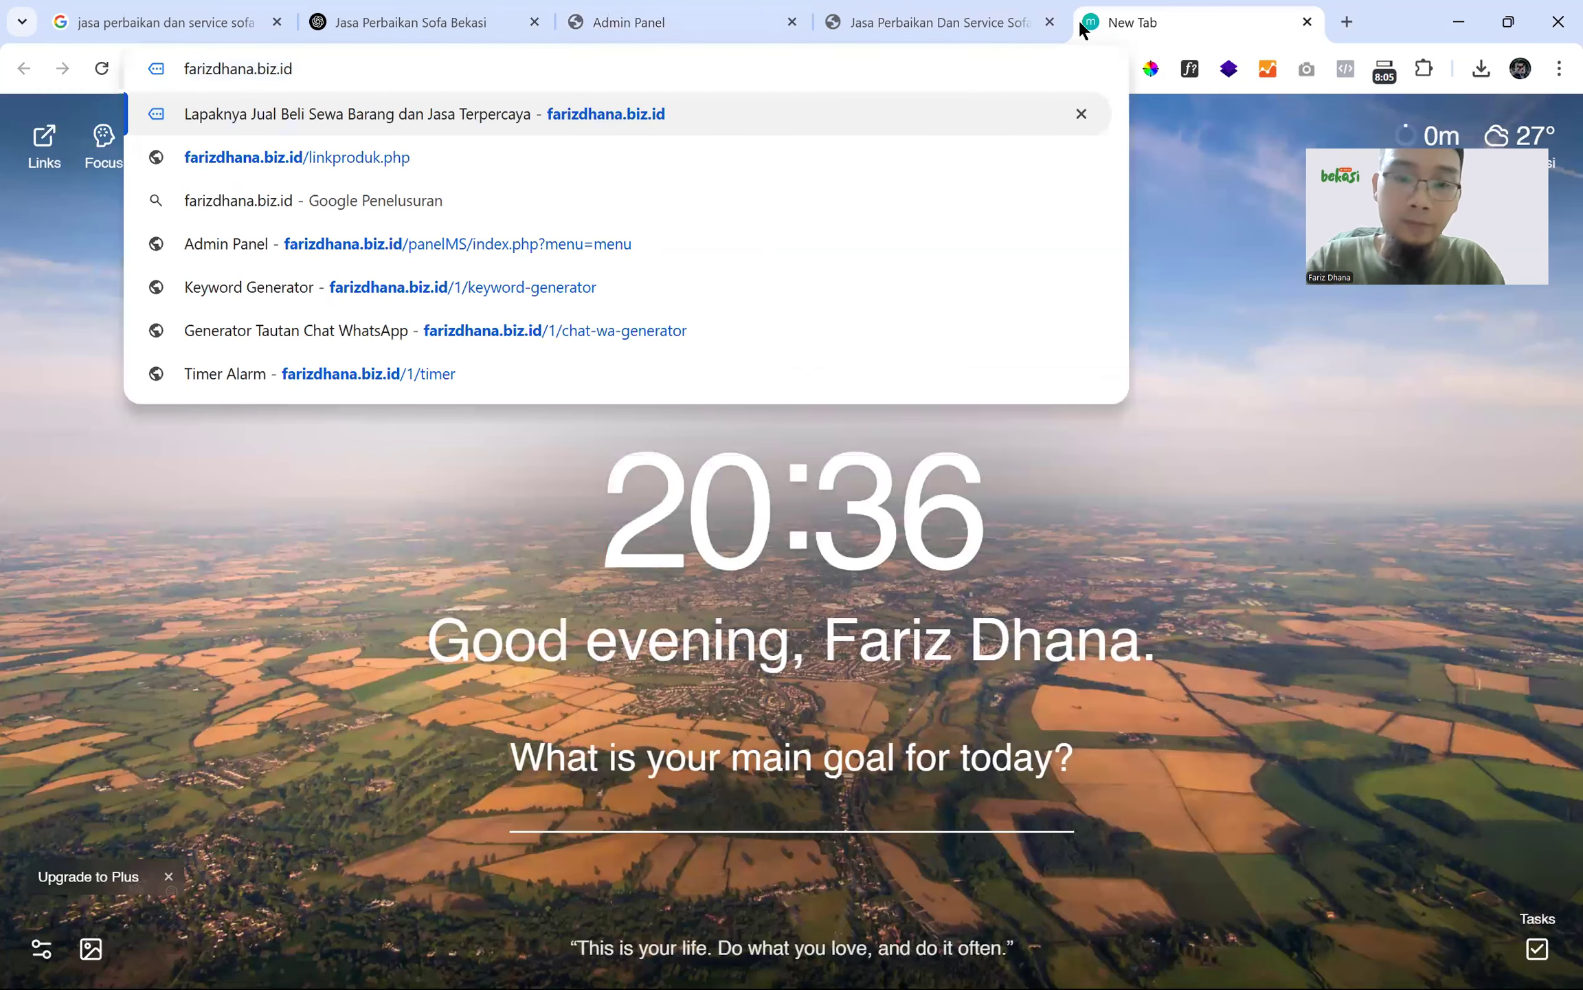
text(/)
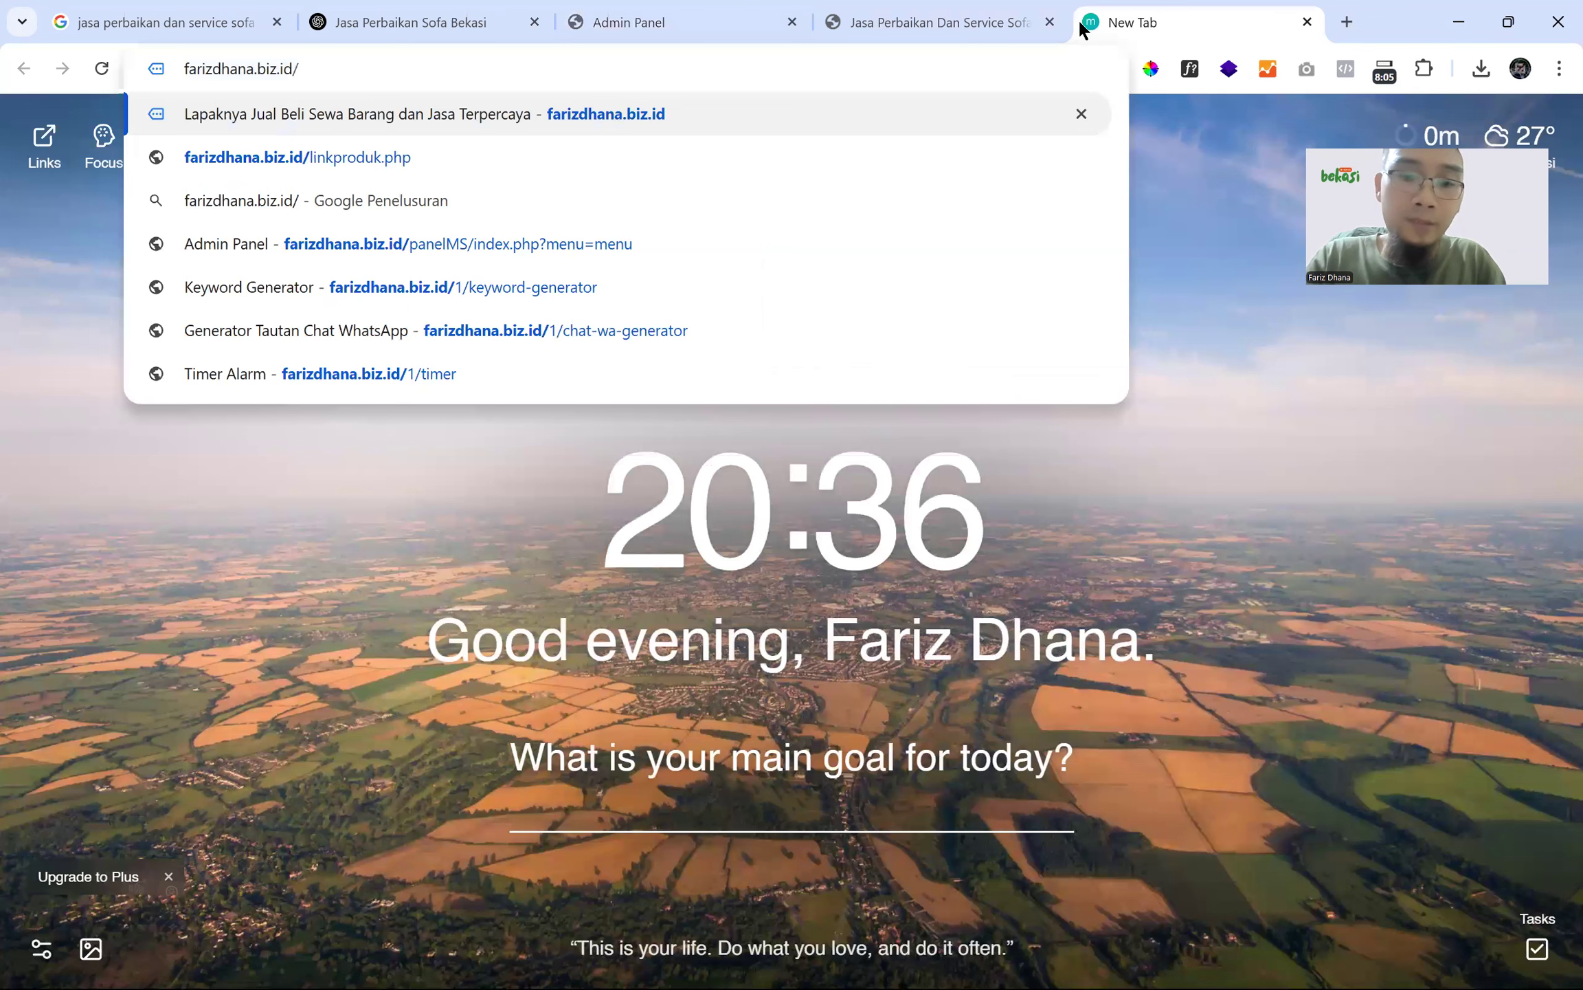
text(uplo)
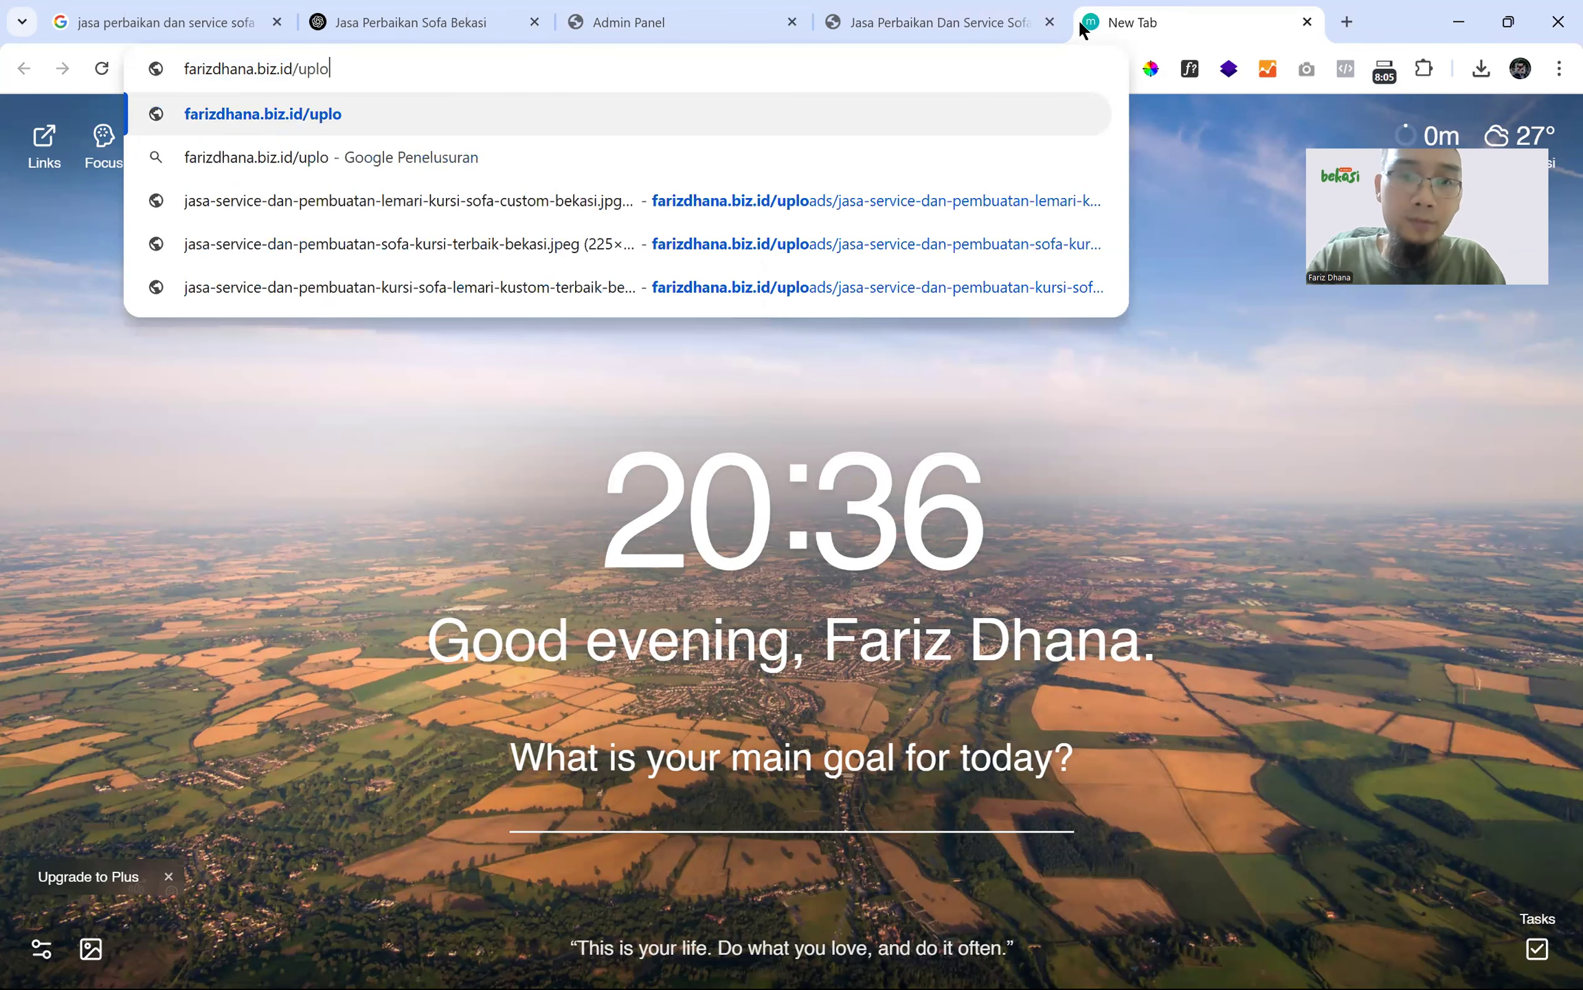
text(ads/)
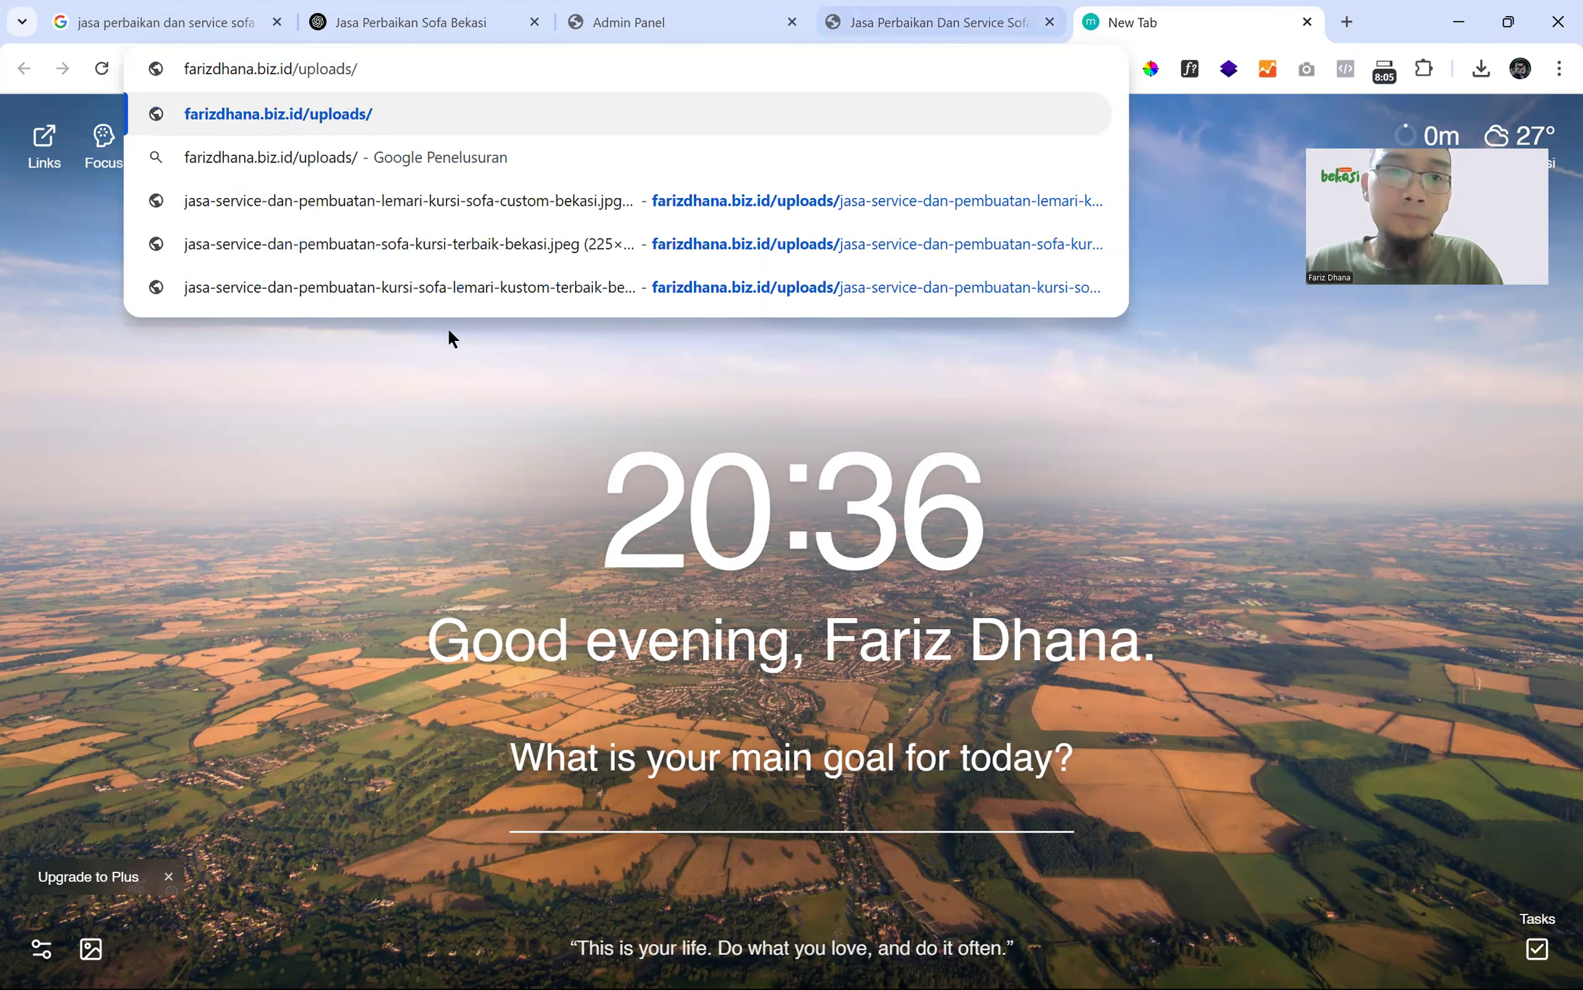
key(ctrl+shift+Tab)
key(ctrl+shift+Tab)
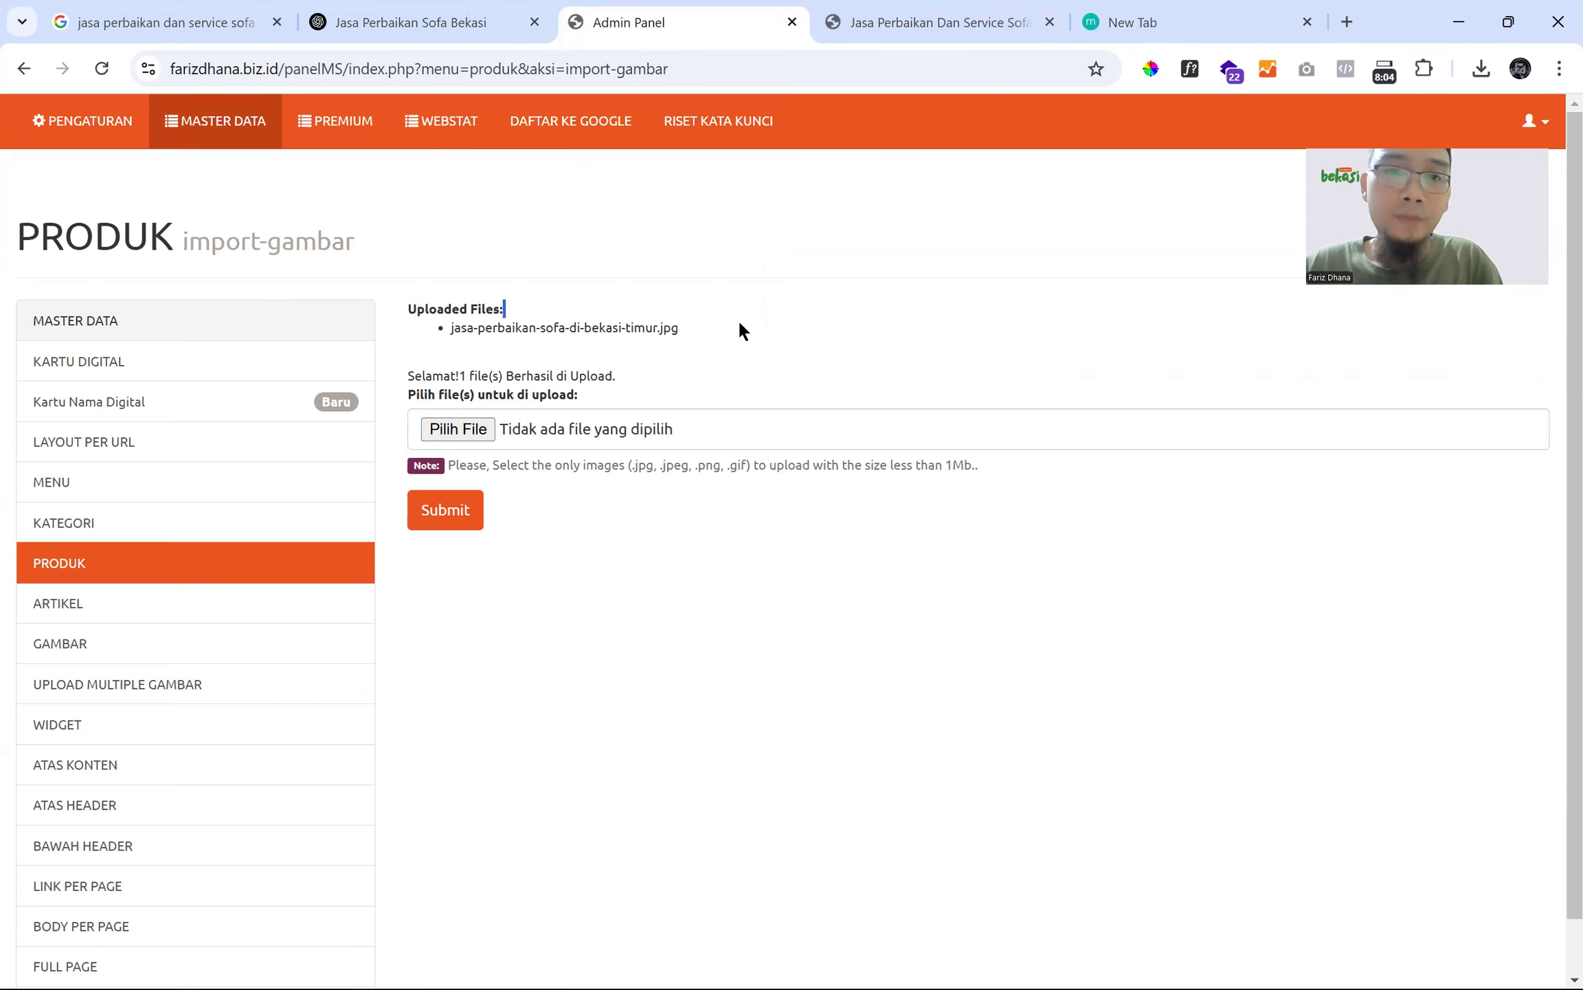
triple_click(675, 327)
key(ctrl+c)
click(1185, 15)
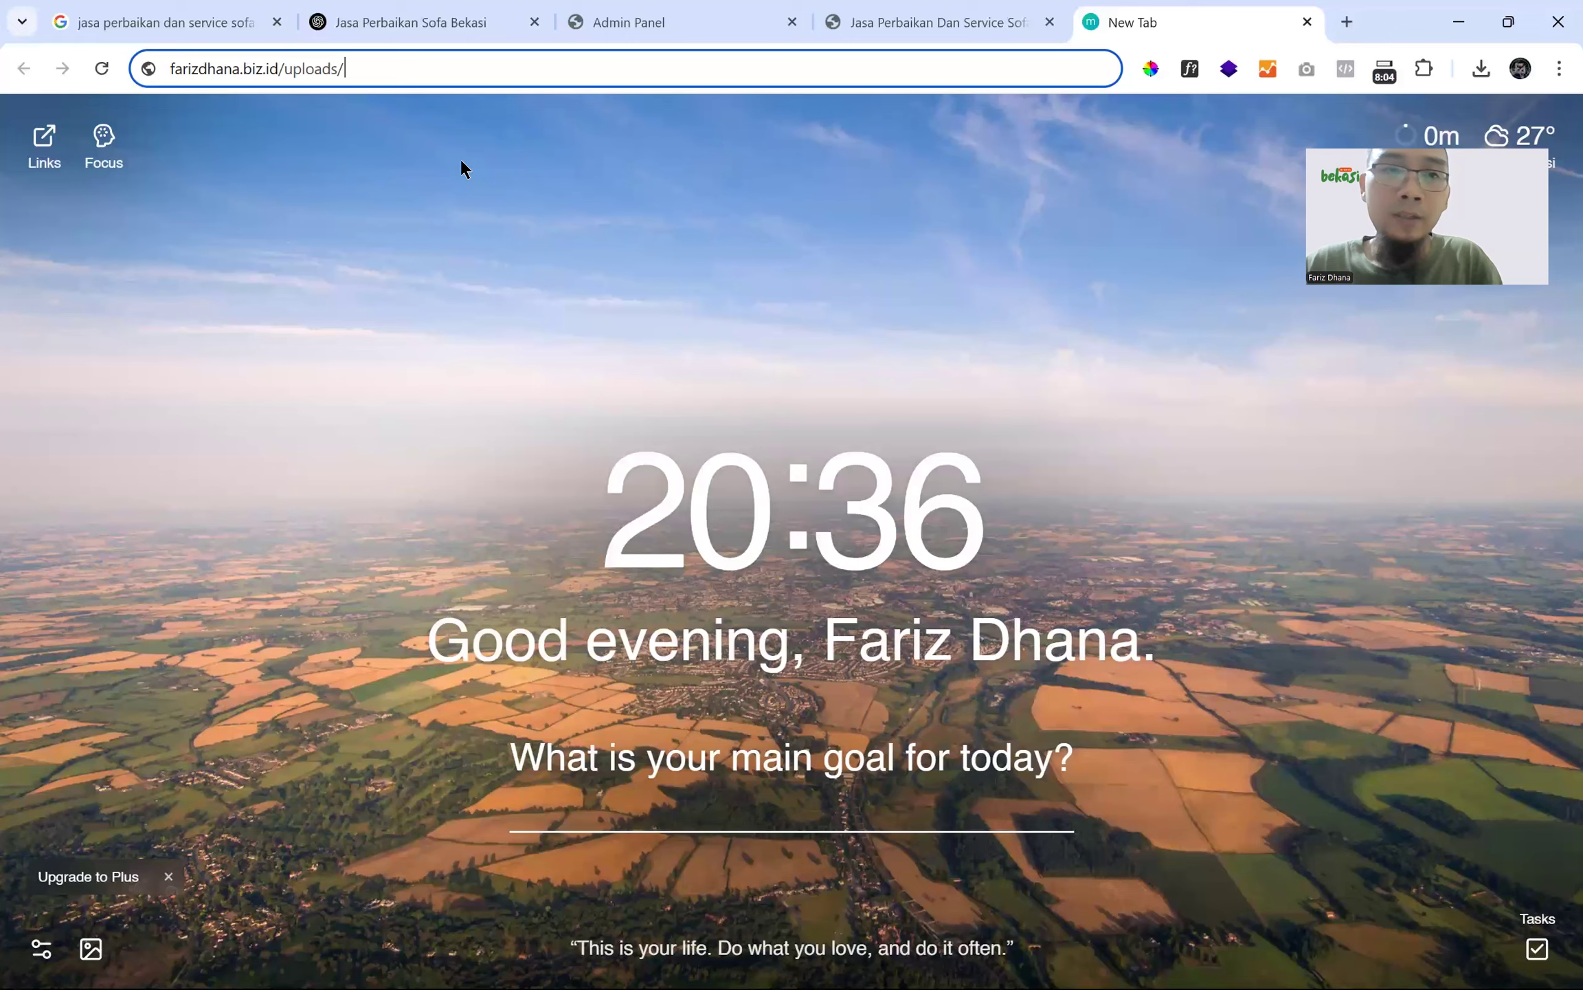
key(ctrl+v)
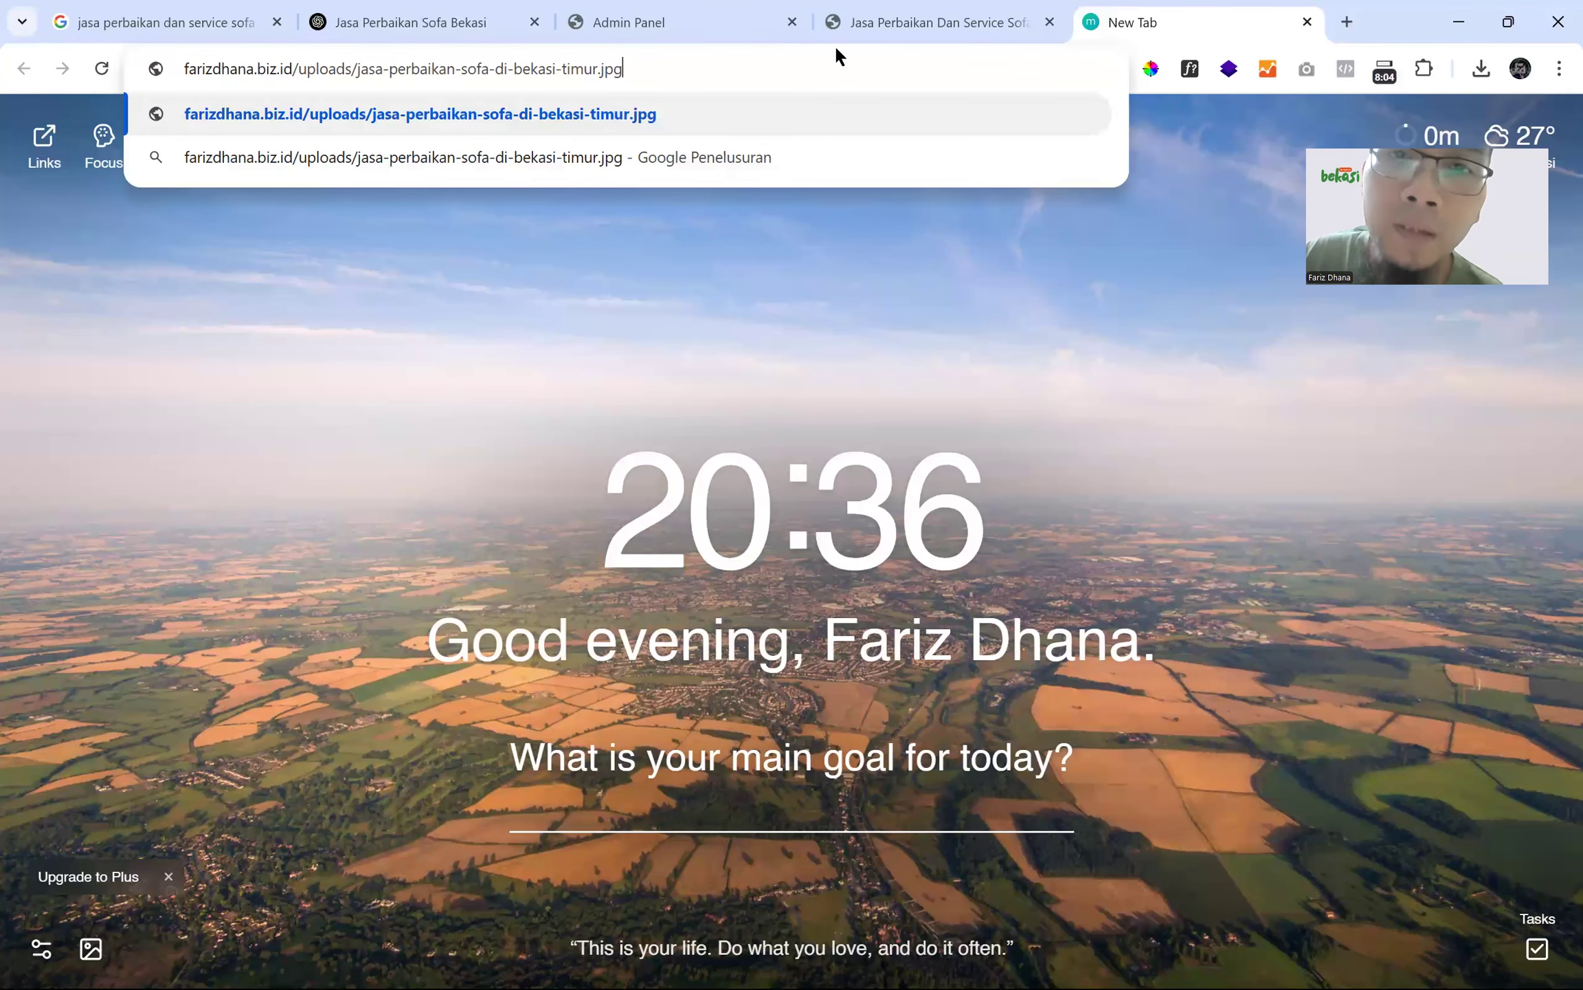
- Load farizdhana.biz.id/uploads/jasa-perbaikan-sofa-di-bekasi-timur.jpg, then show the admin Produk list
click(879, 25)
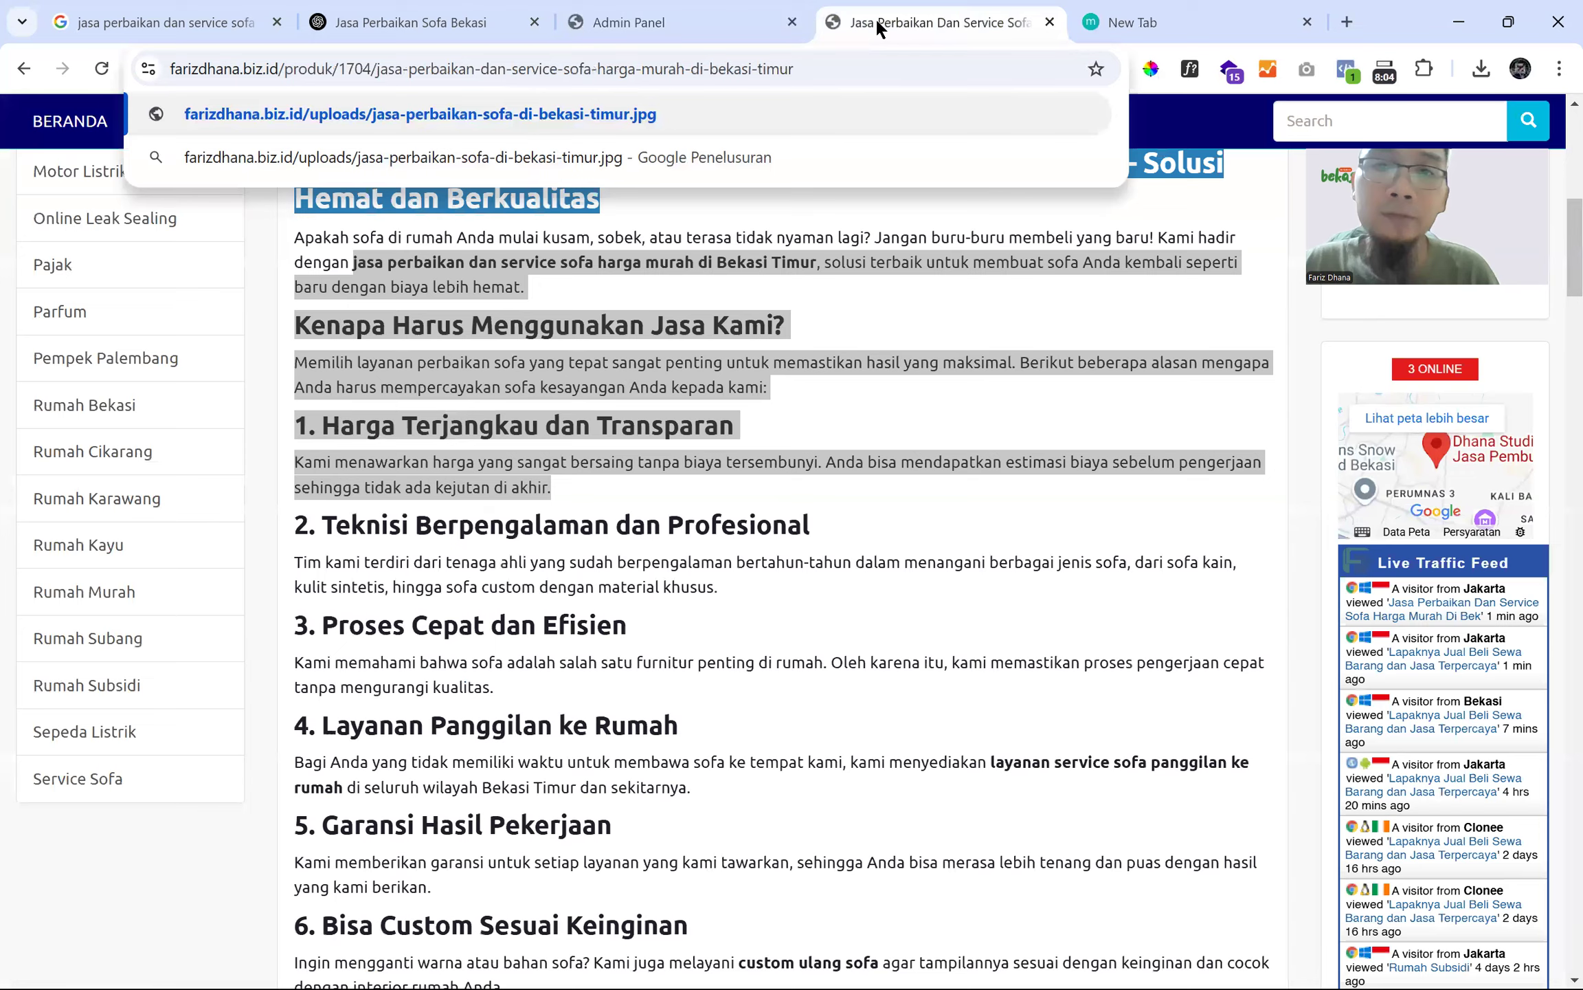
click(721, 29)
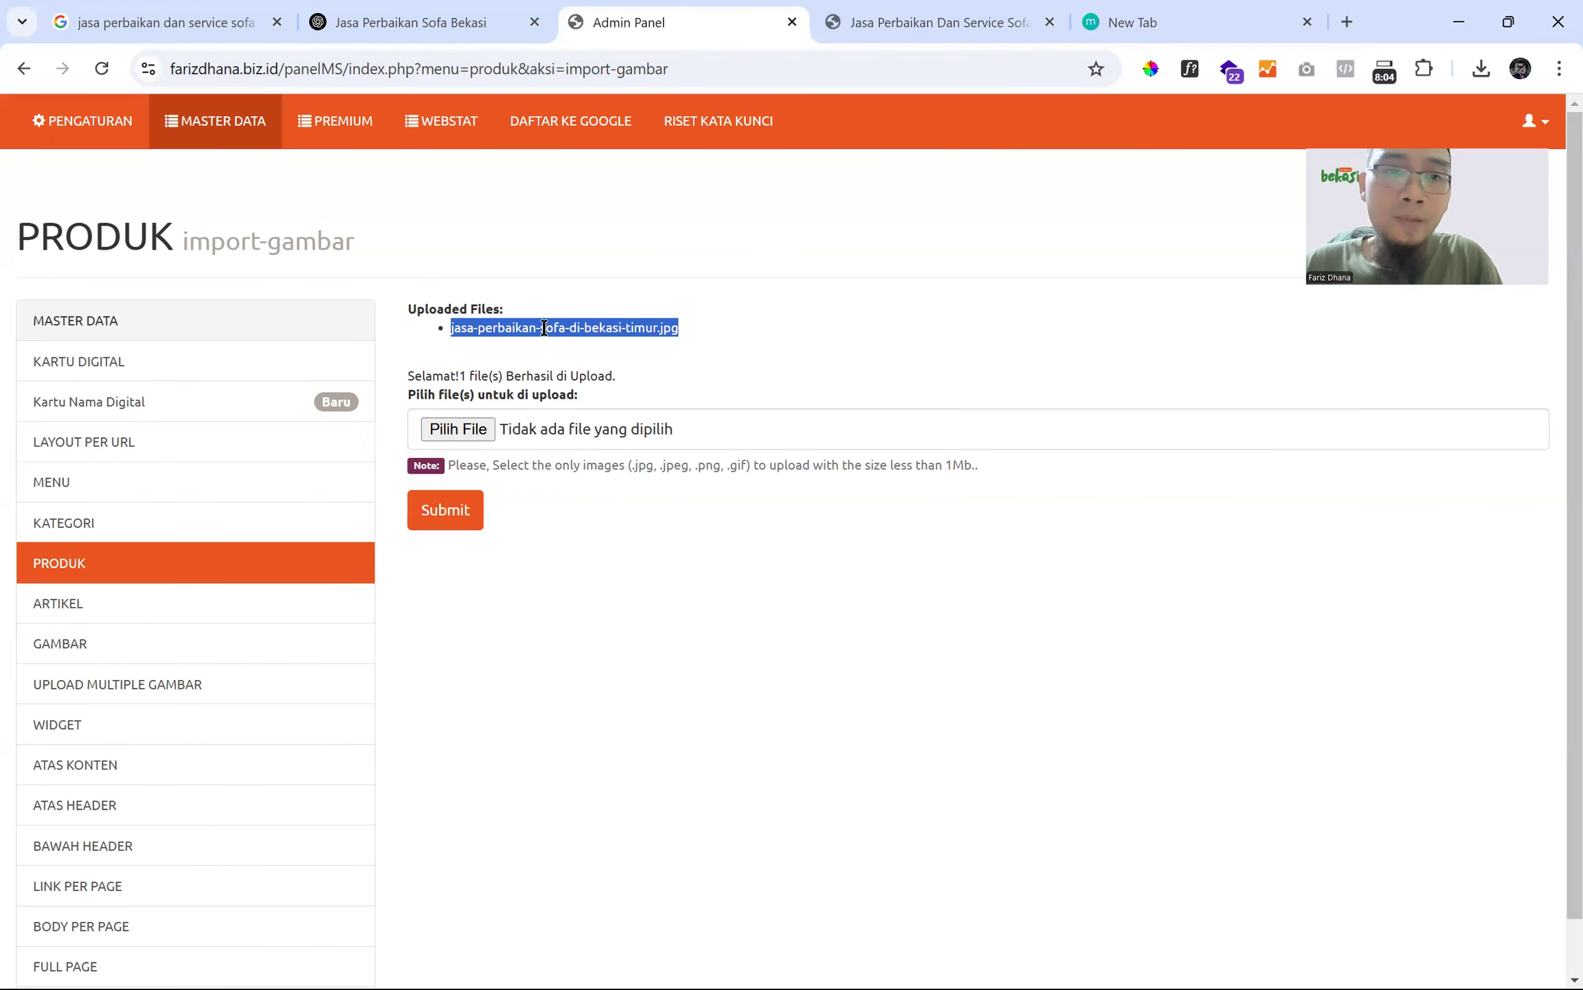
click(1113, 23)
key(Return)
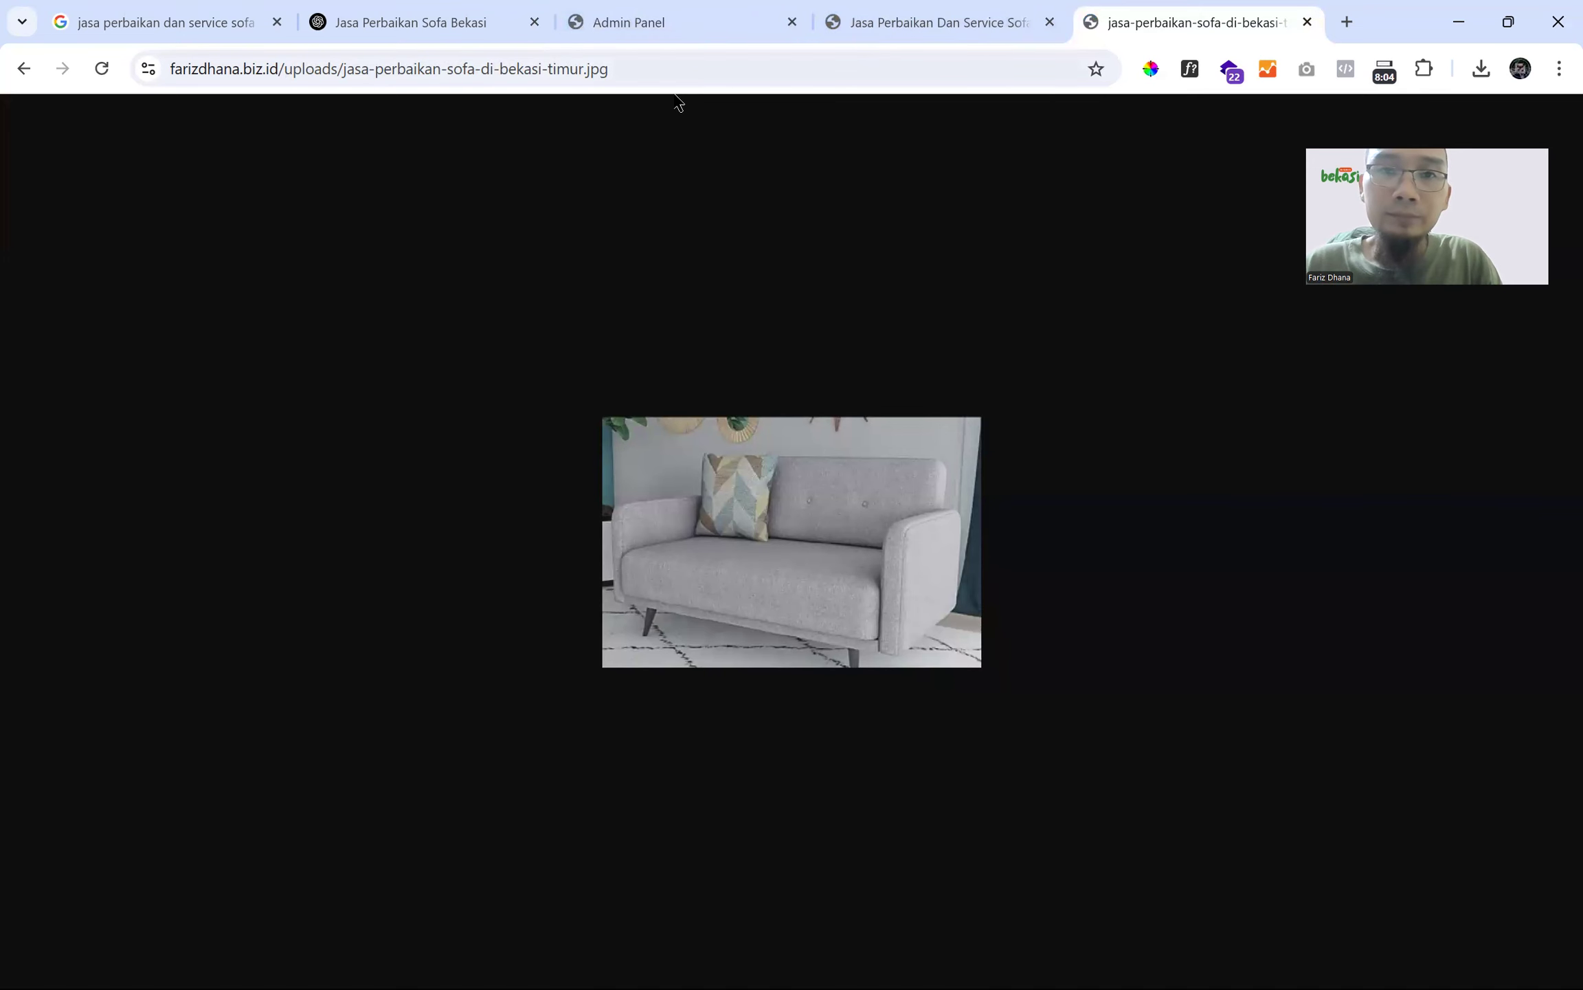
click(907, 23)
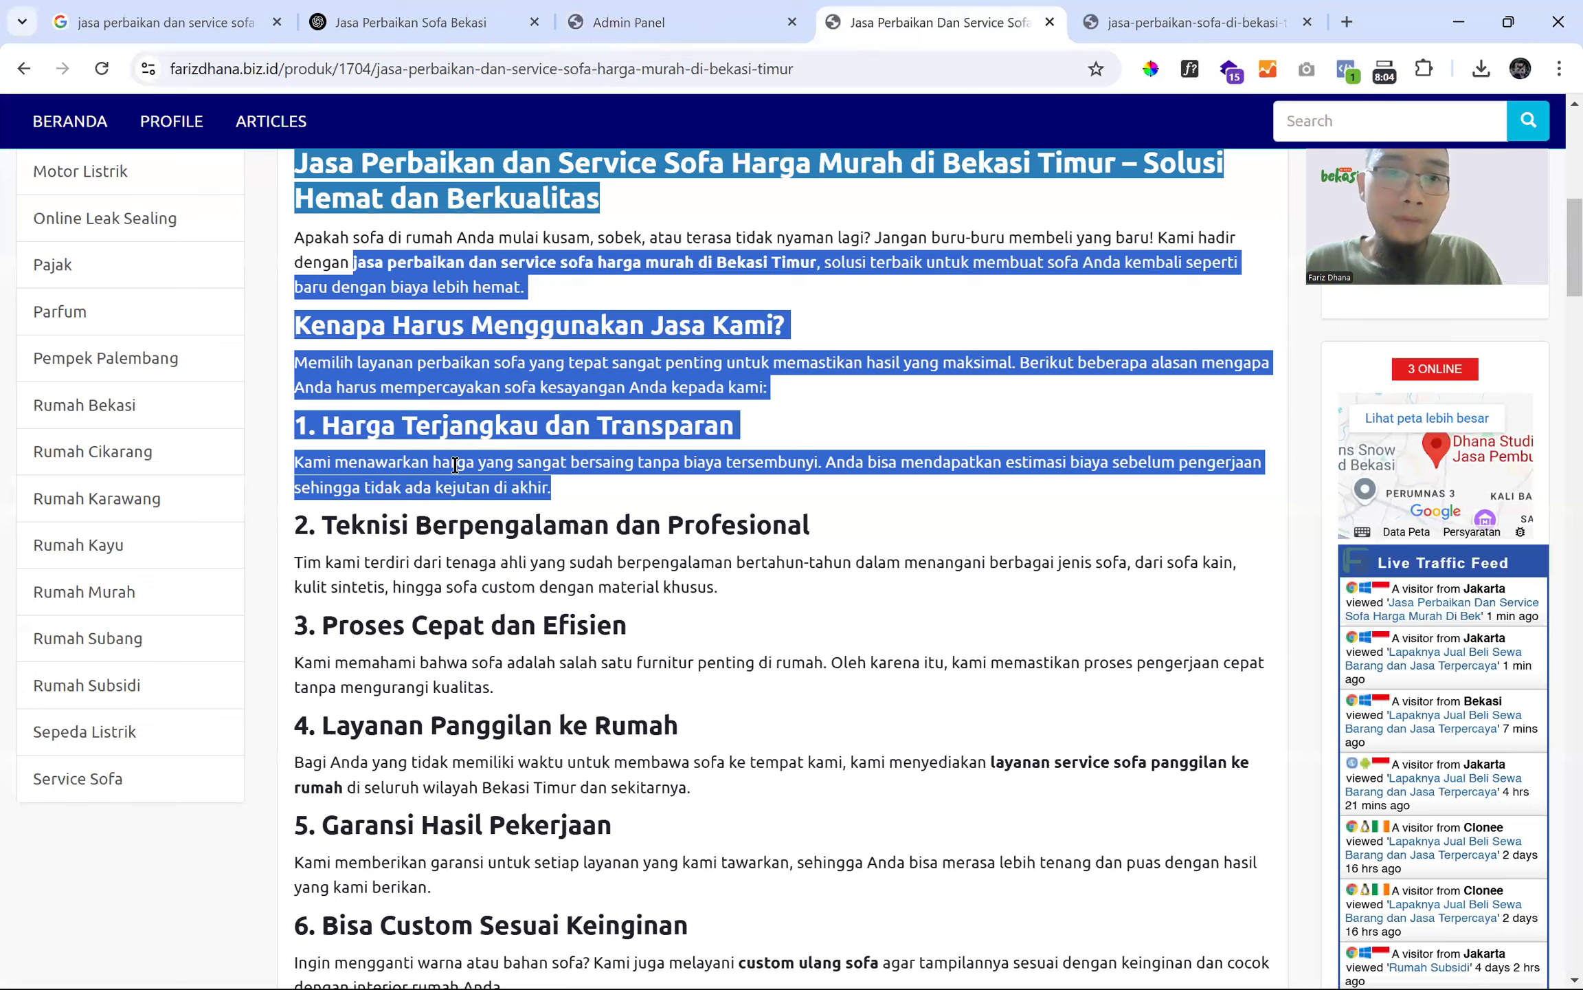
click(702, 14)
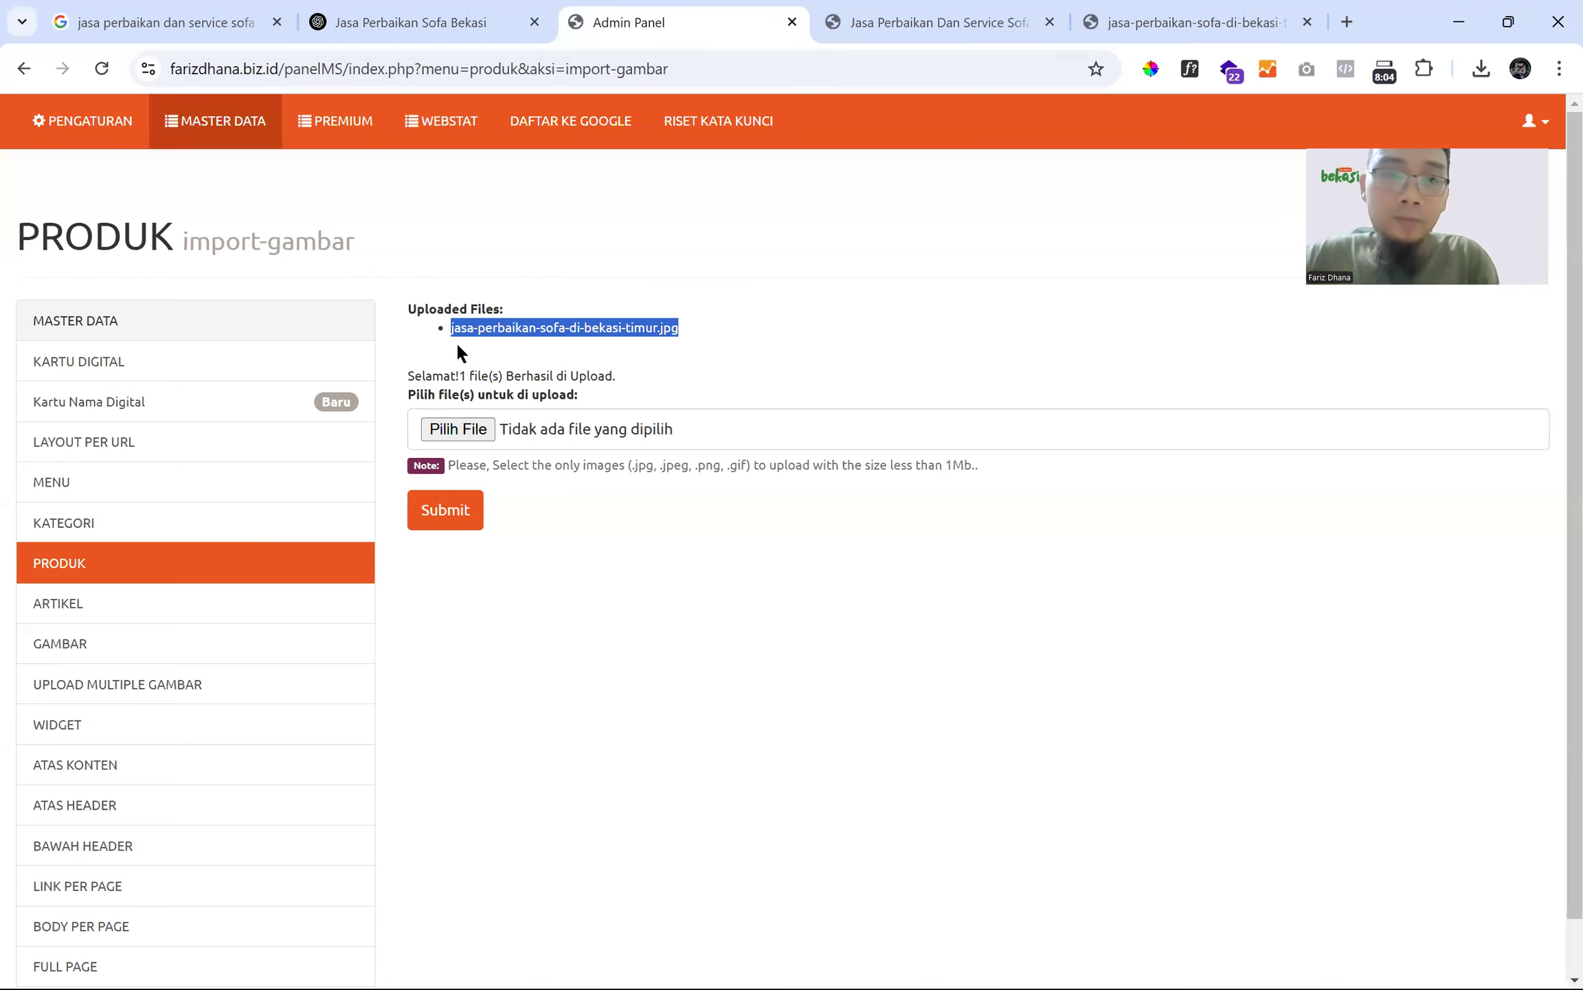
click(1126, 15)
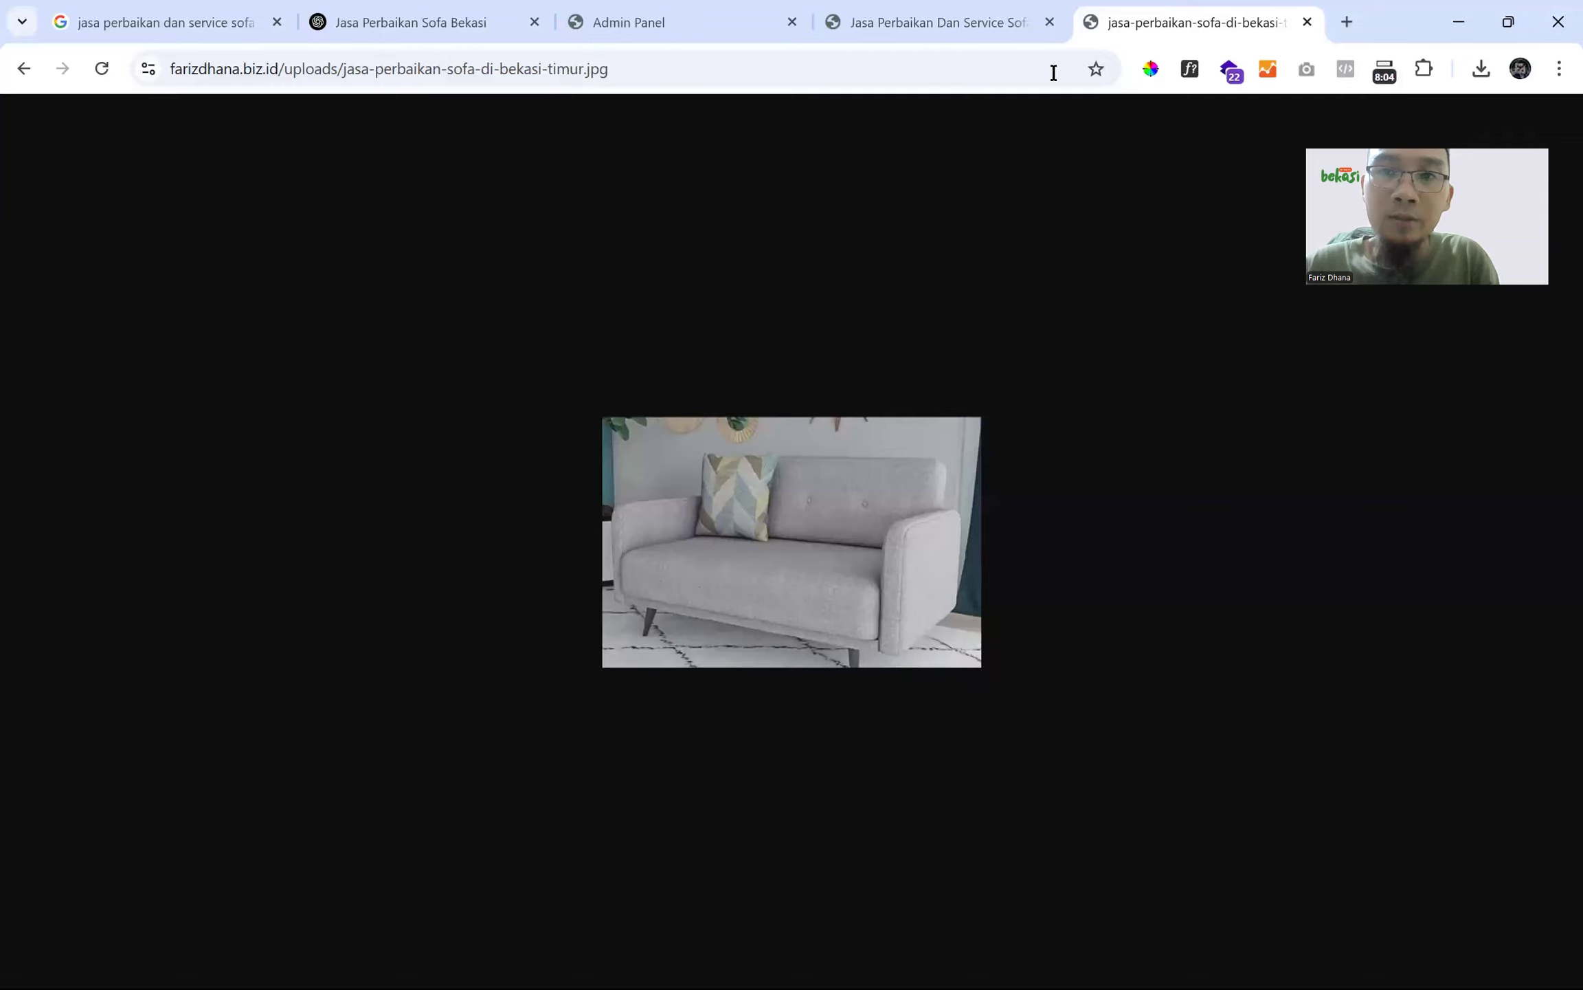
click(963, 26)
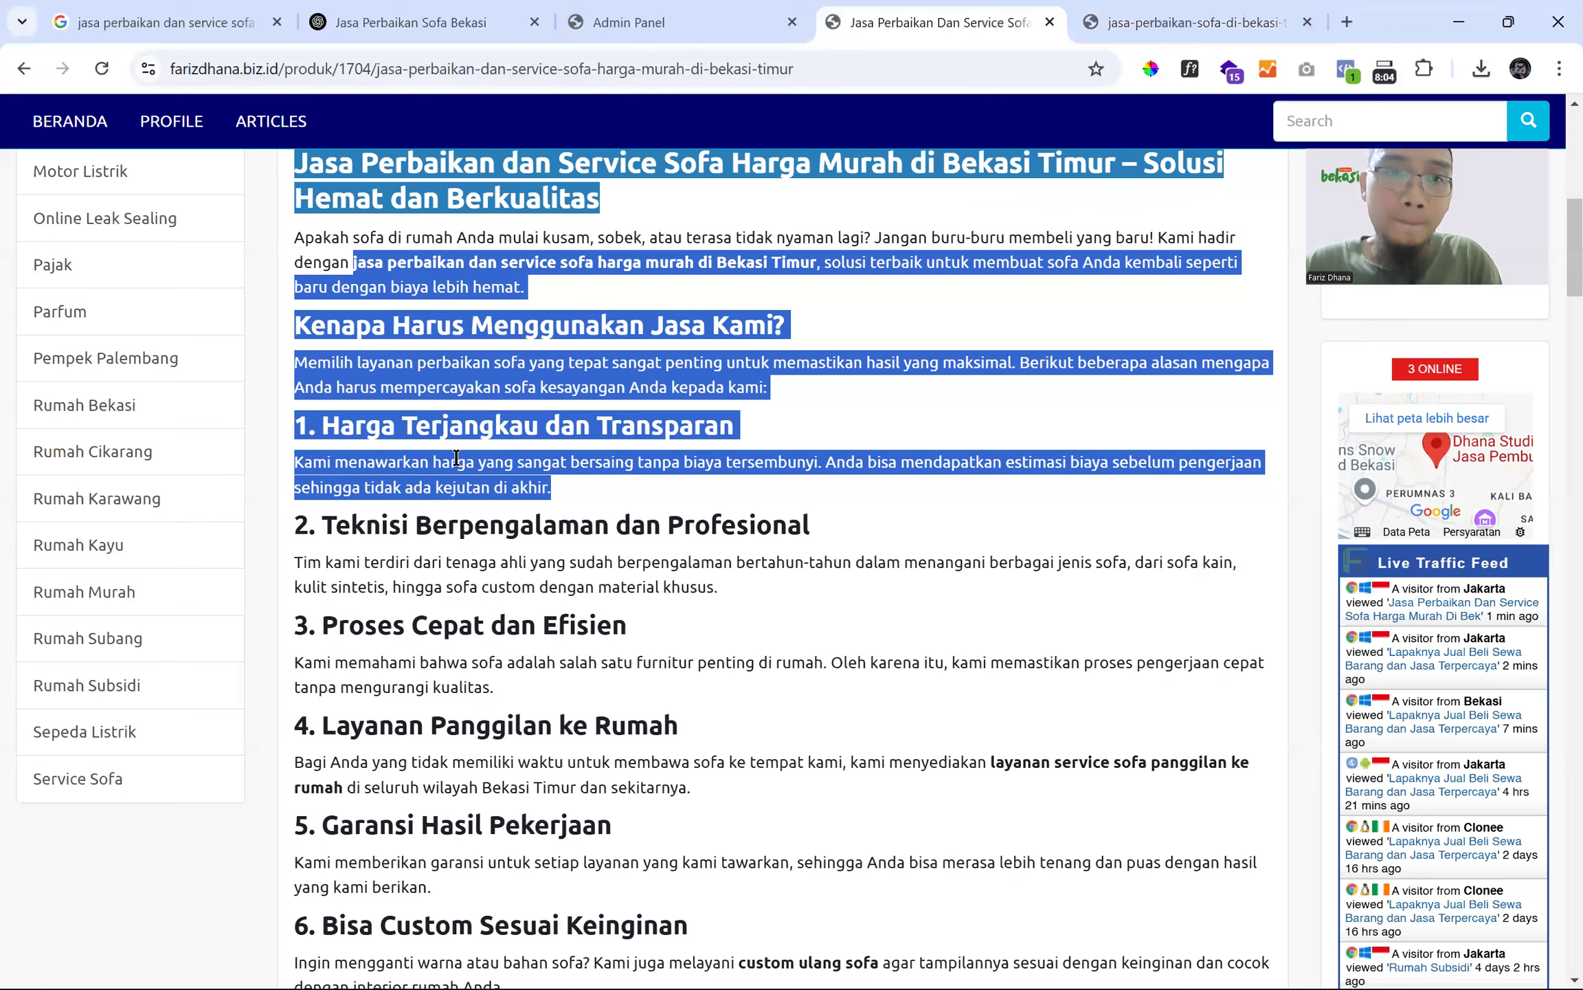
click(667, 23)
click(129, 580)
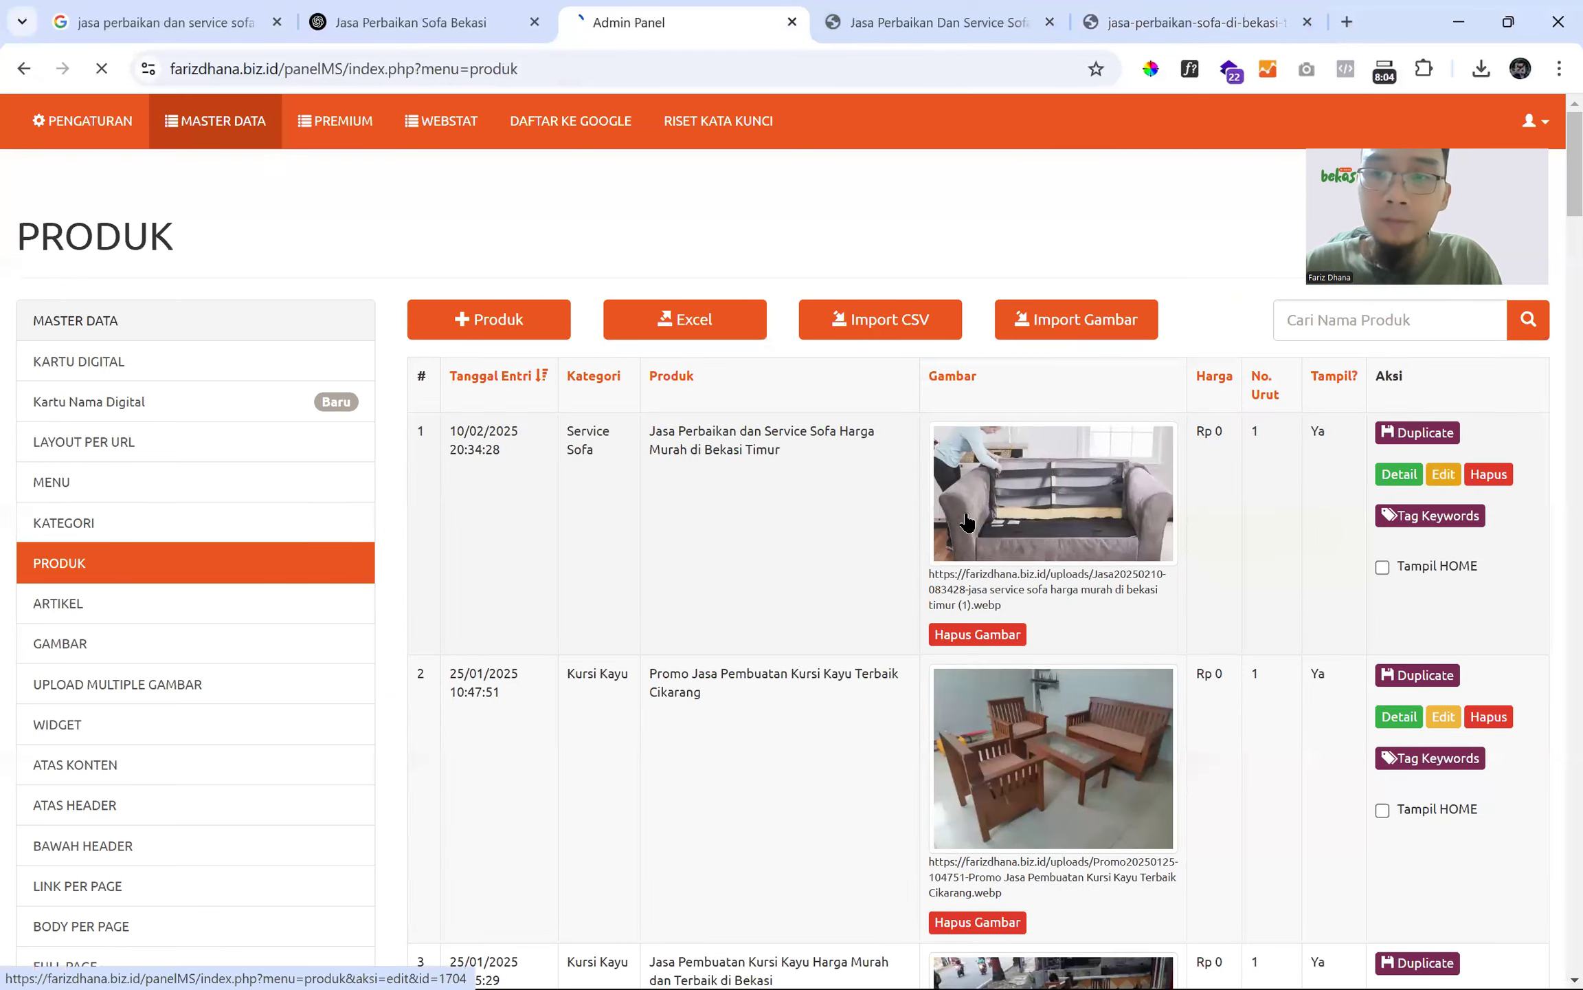
- Add a blank line and a 'seowa' line after the sofa description's intro, then maximize the editor
click(1442, 474)
scroll(611, 558, down, 8)
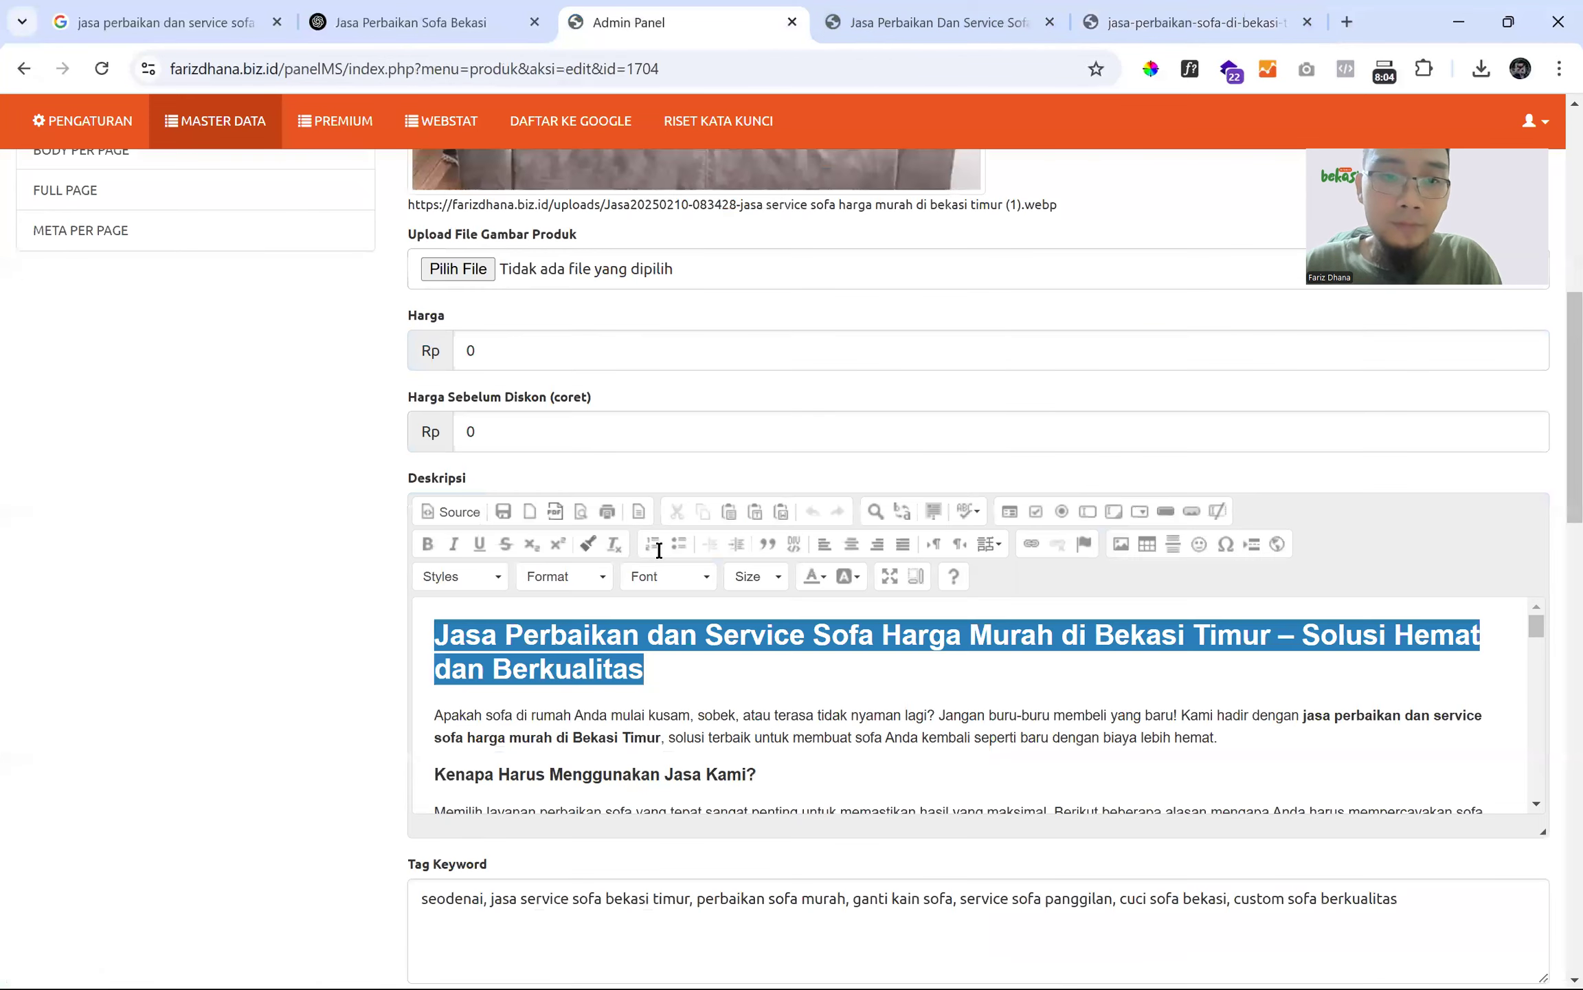
scroll(894, 570, down, 3)
click(1226, 581)
key(Return)
text(seowa)
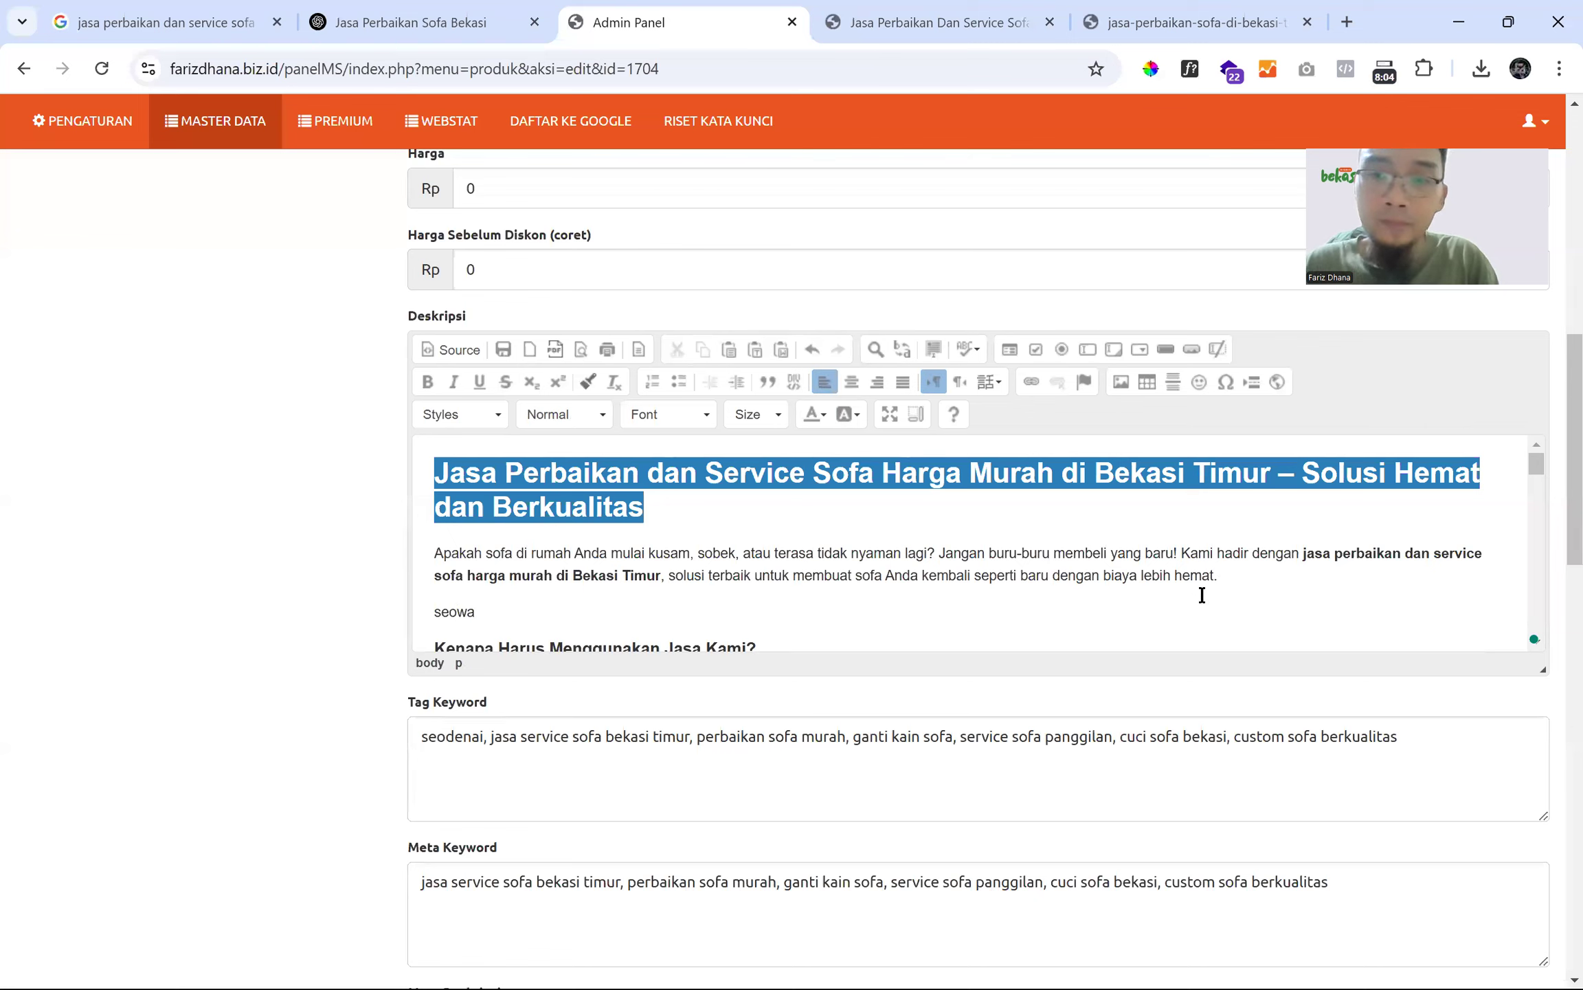
click(1237, 590)
key(Return)
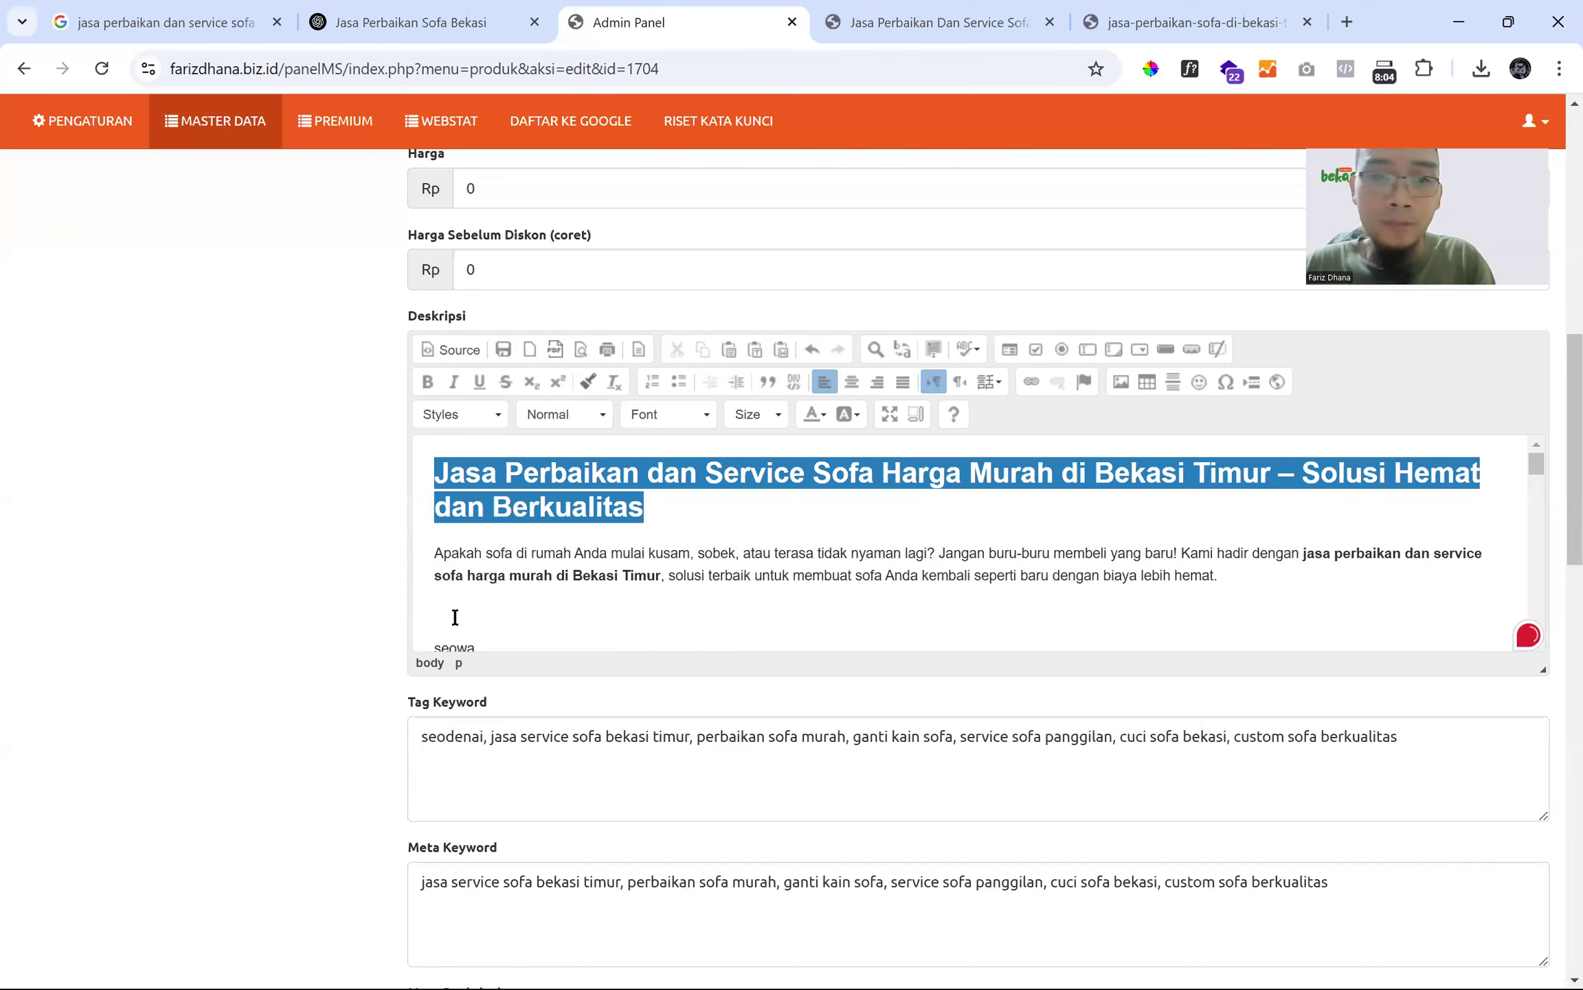
click(890, 414)
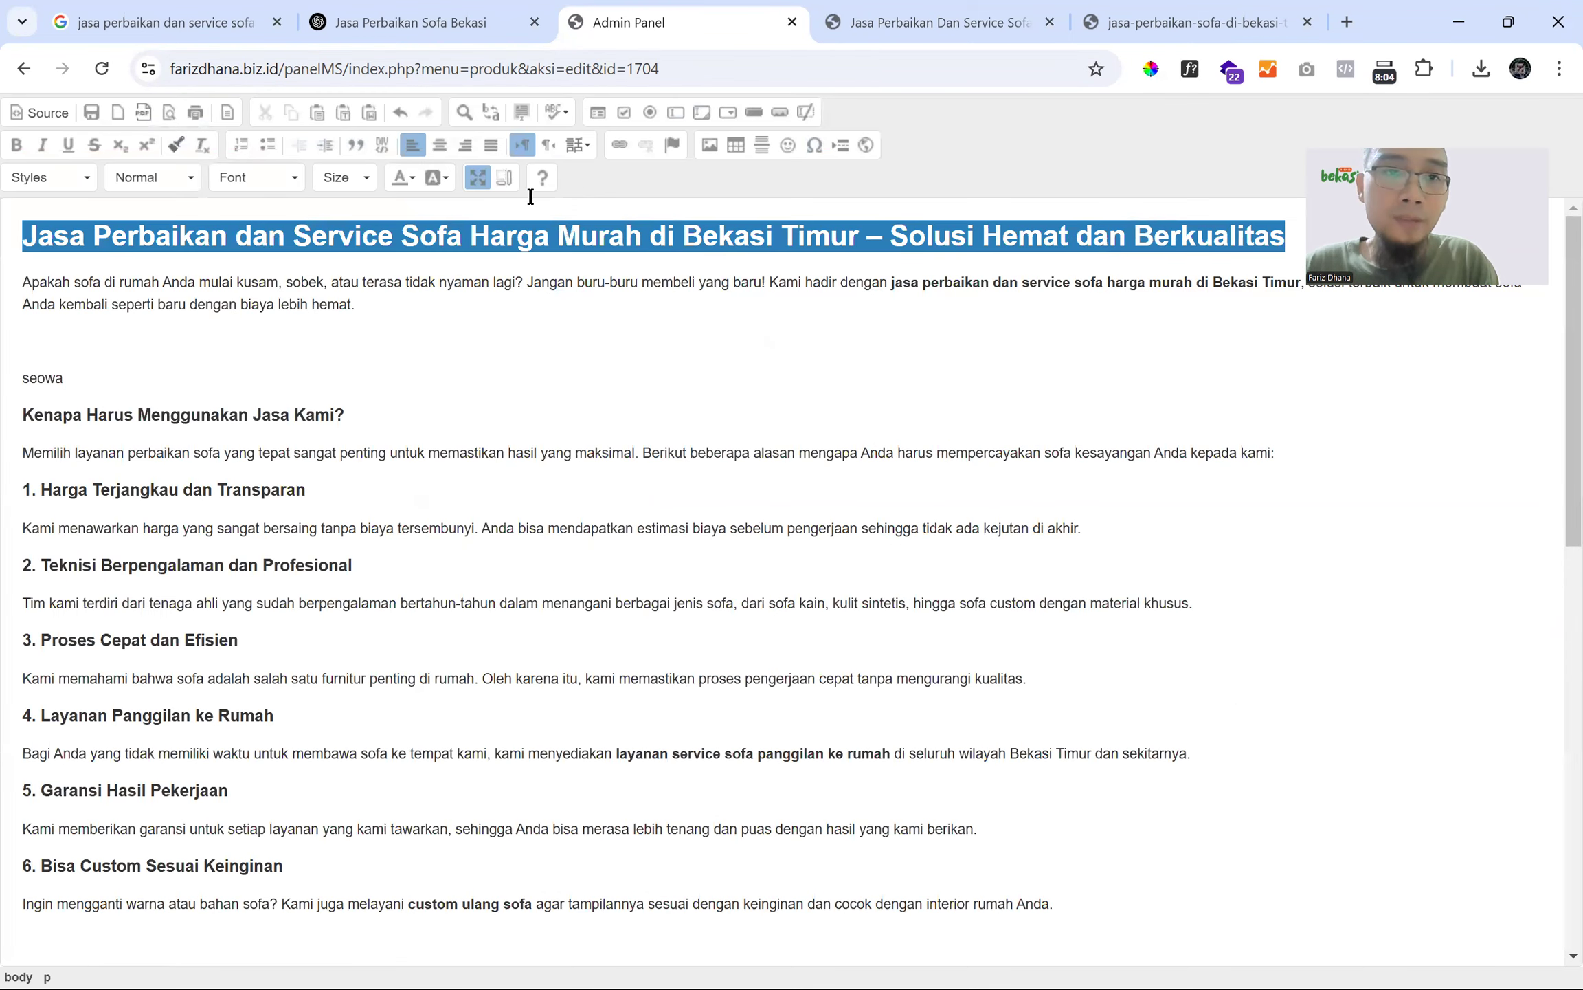
click(710, 145)
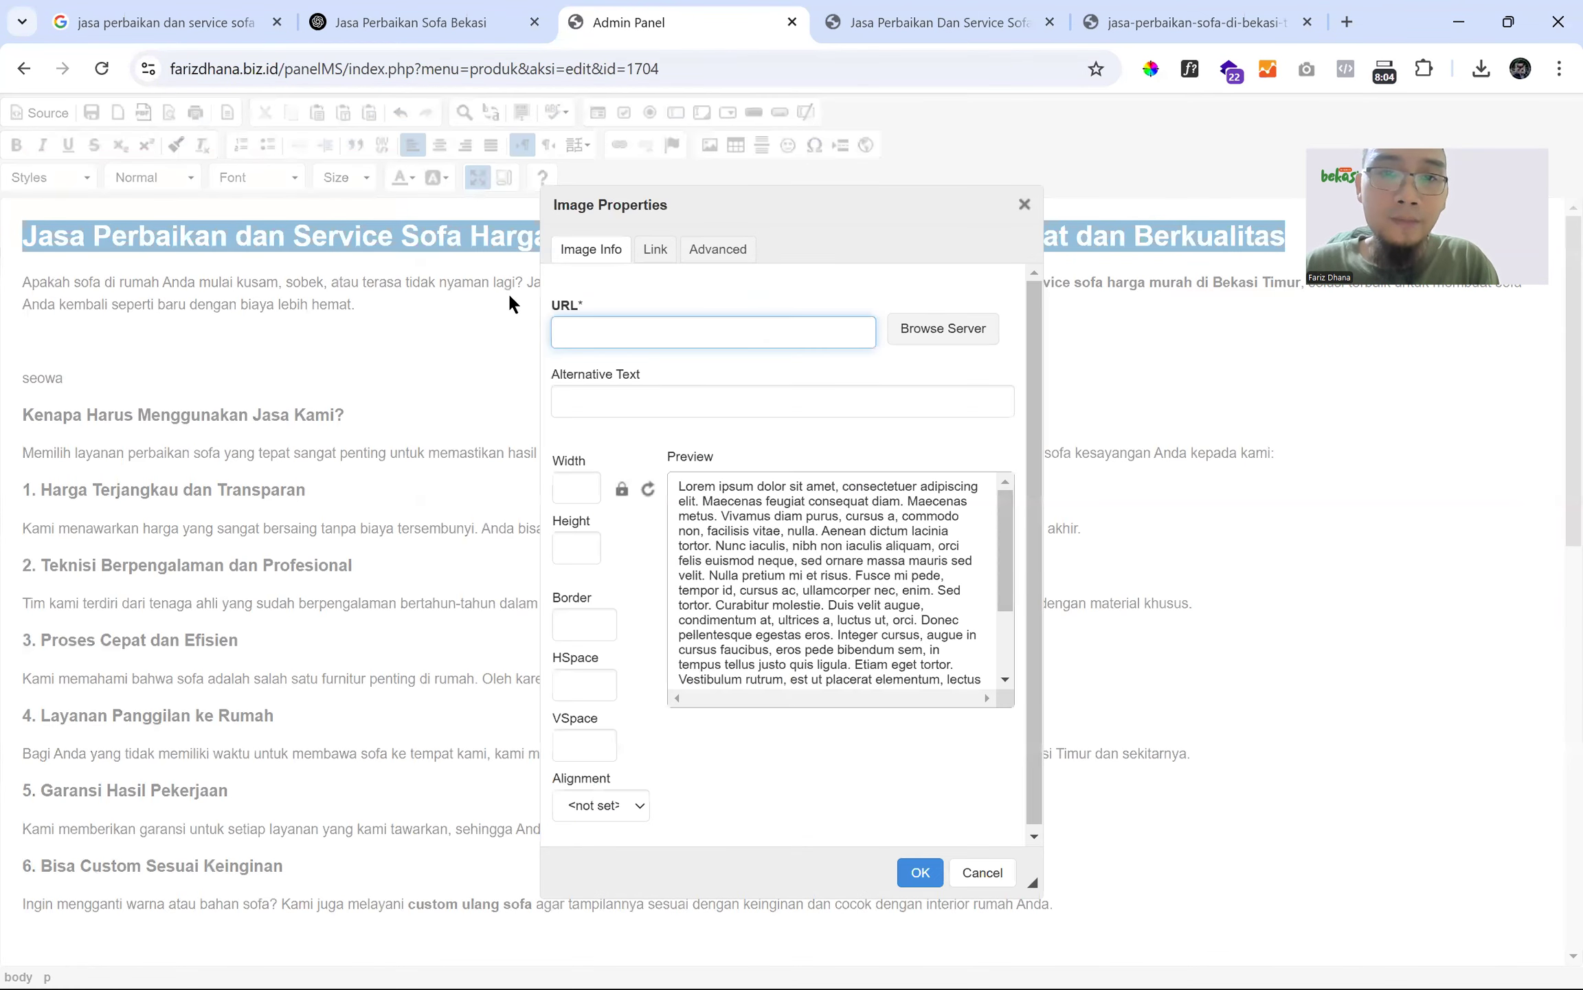
- Copy the uploaded sofa image's web address and paste it into the Image Properties URL field
click(1144, 22)
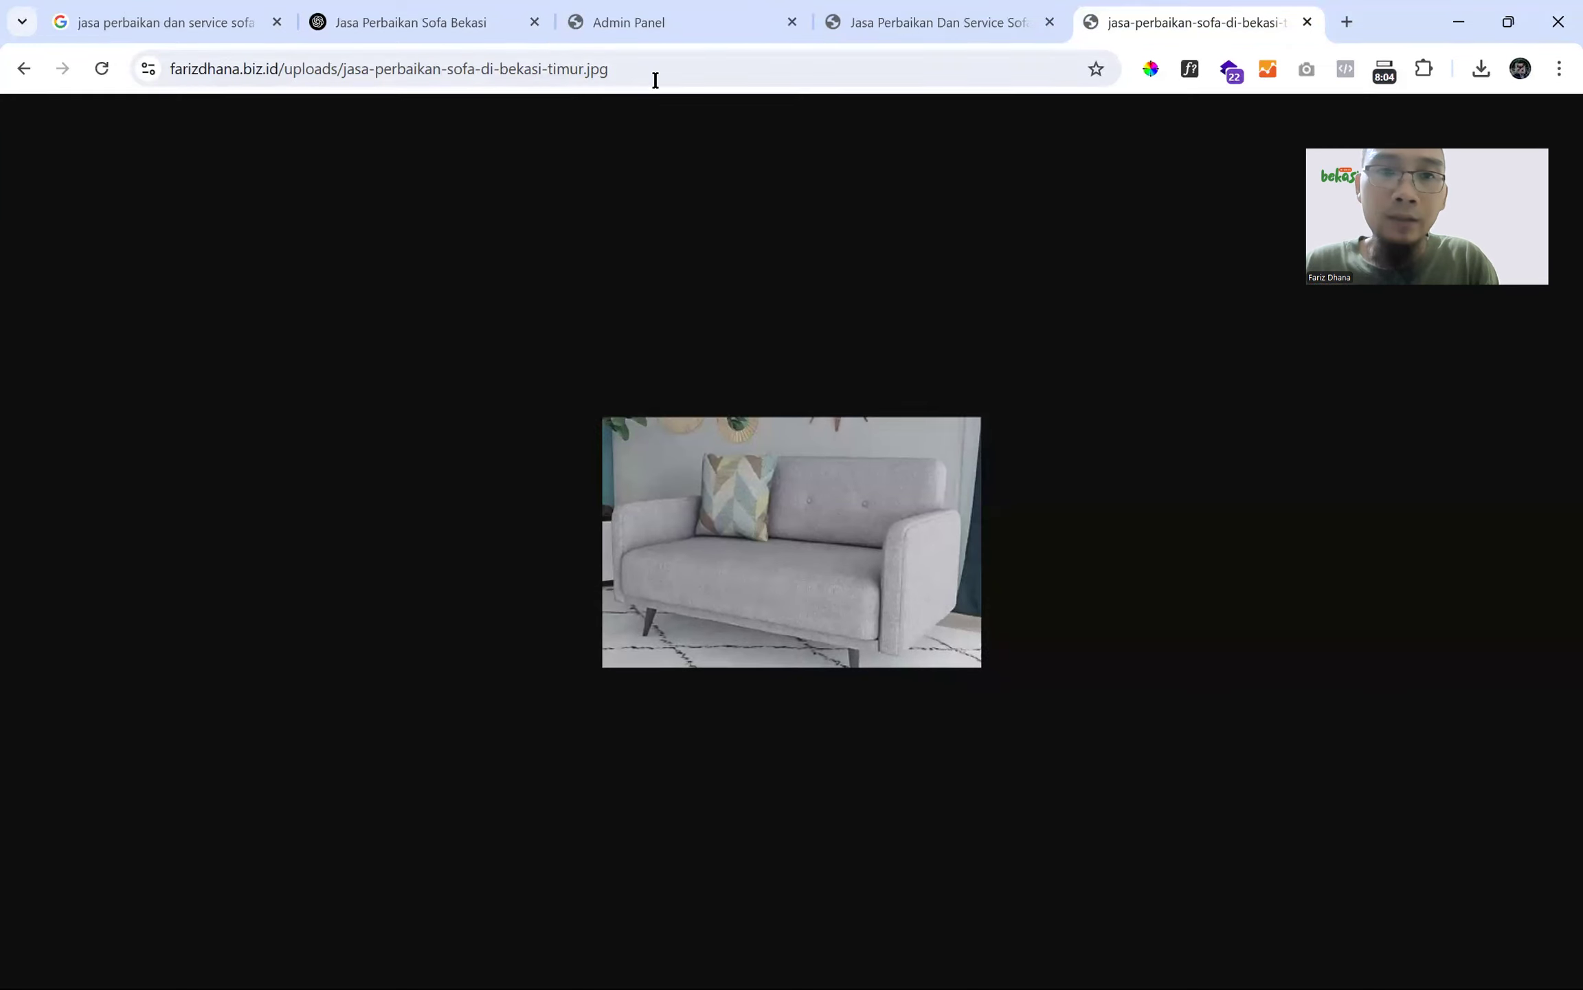
drag(618, 68, 56, 78)
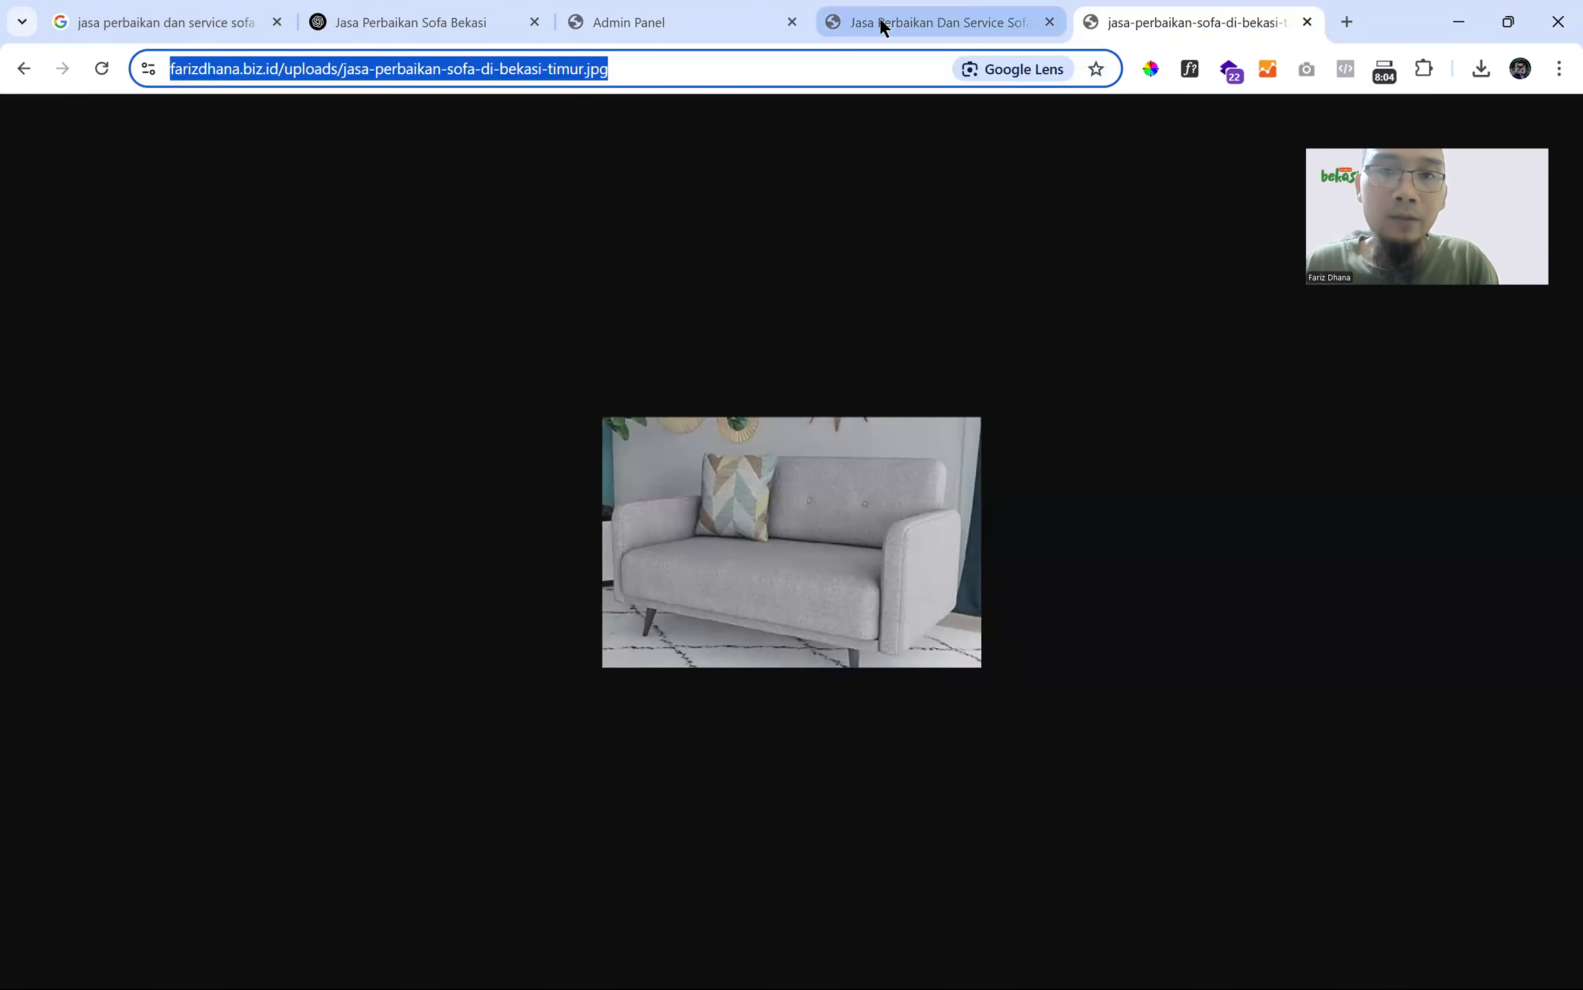
click(882, 23)
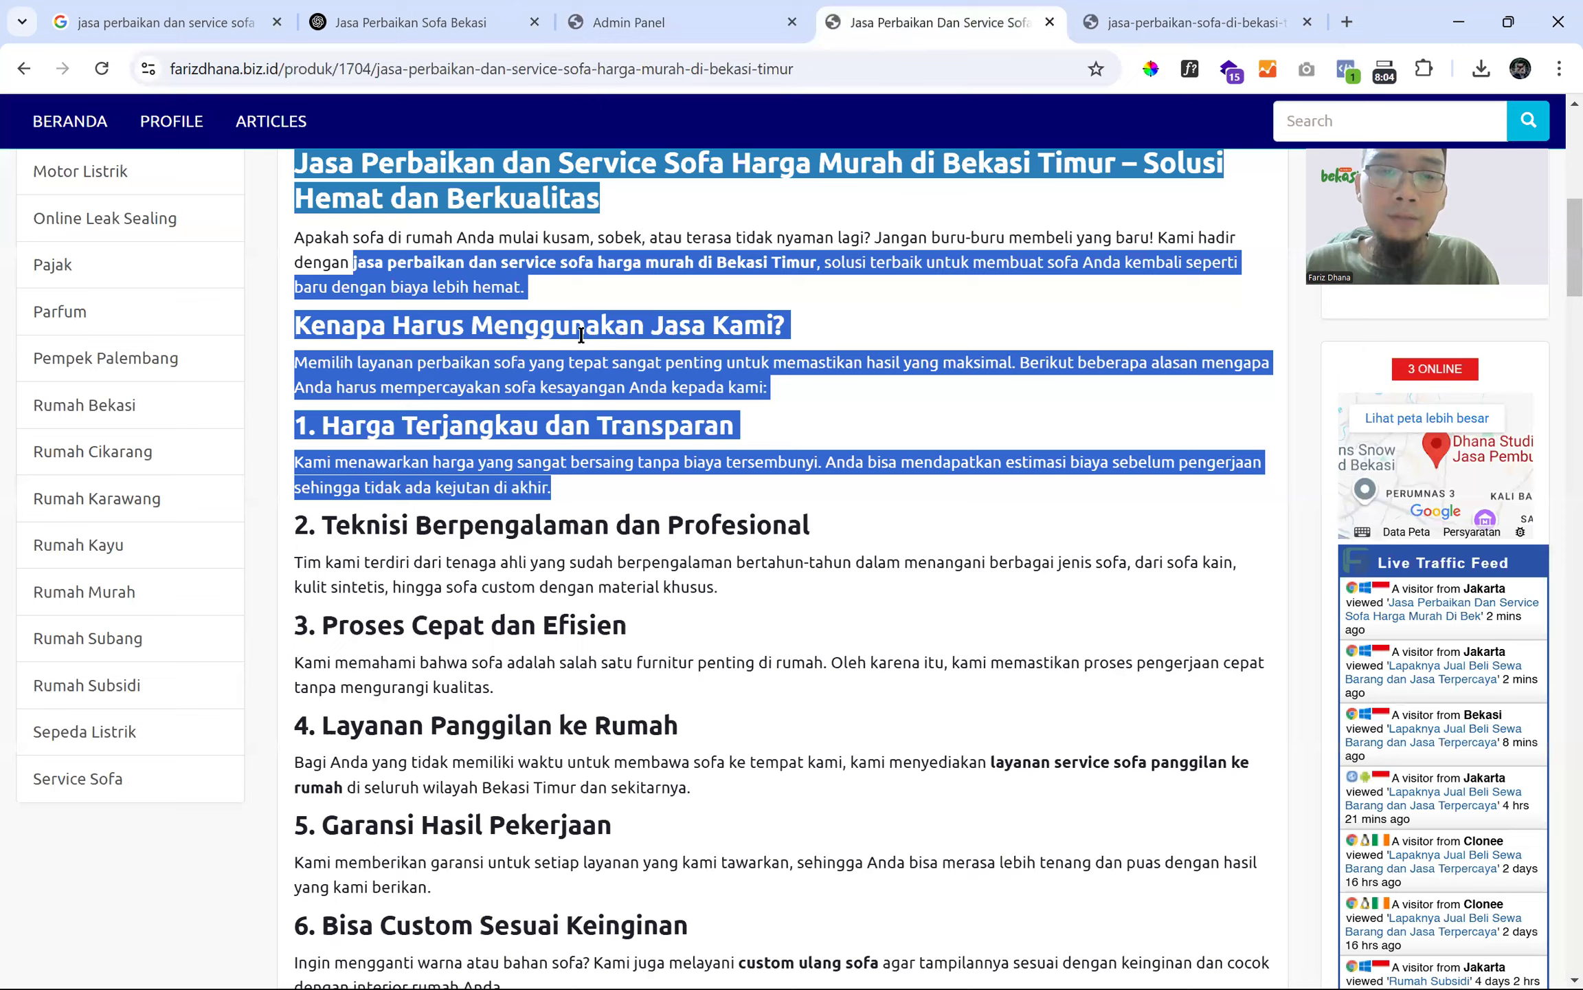
key(ctrl+shift+Tab)
key(ctrl+v)
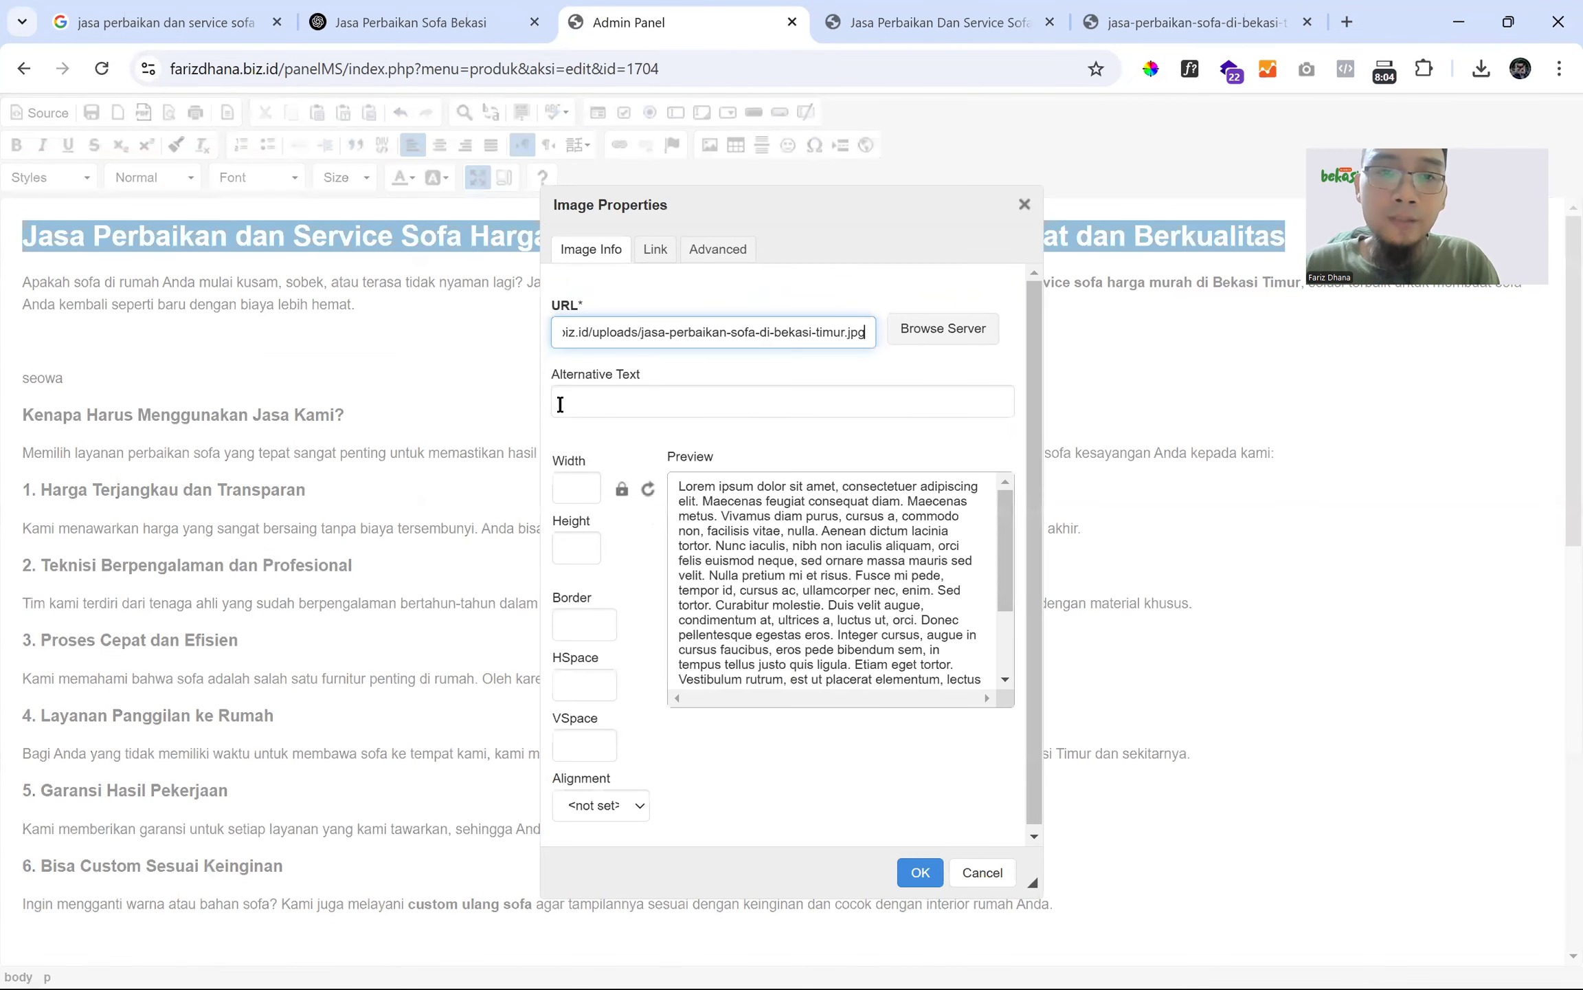
- Set alt text 'jasa perbaikan dan service sofa di bekasi timur' and clear the 350 width
click(560, 404)
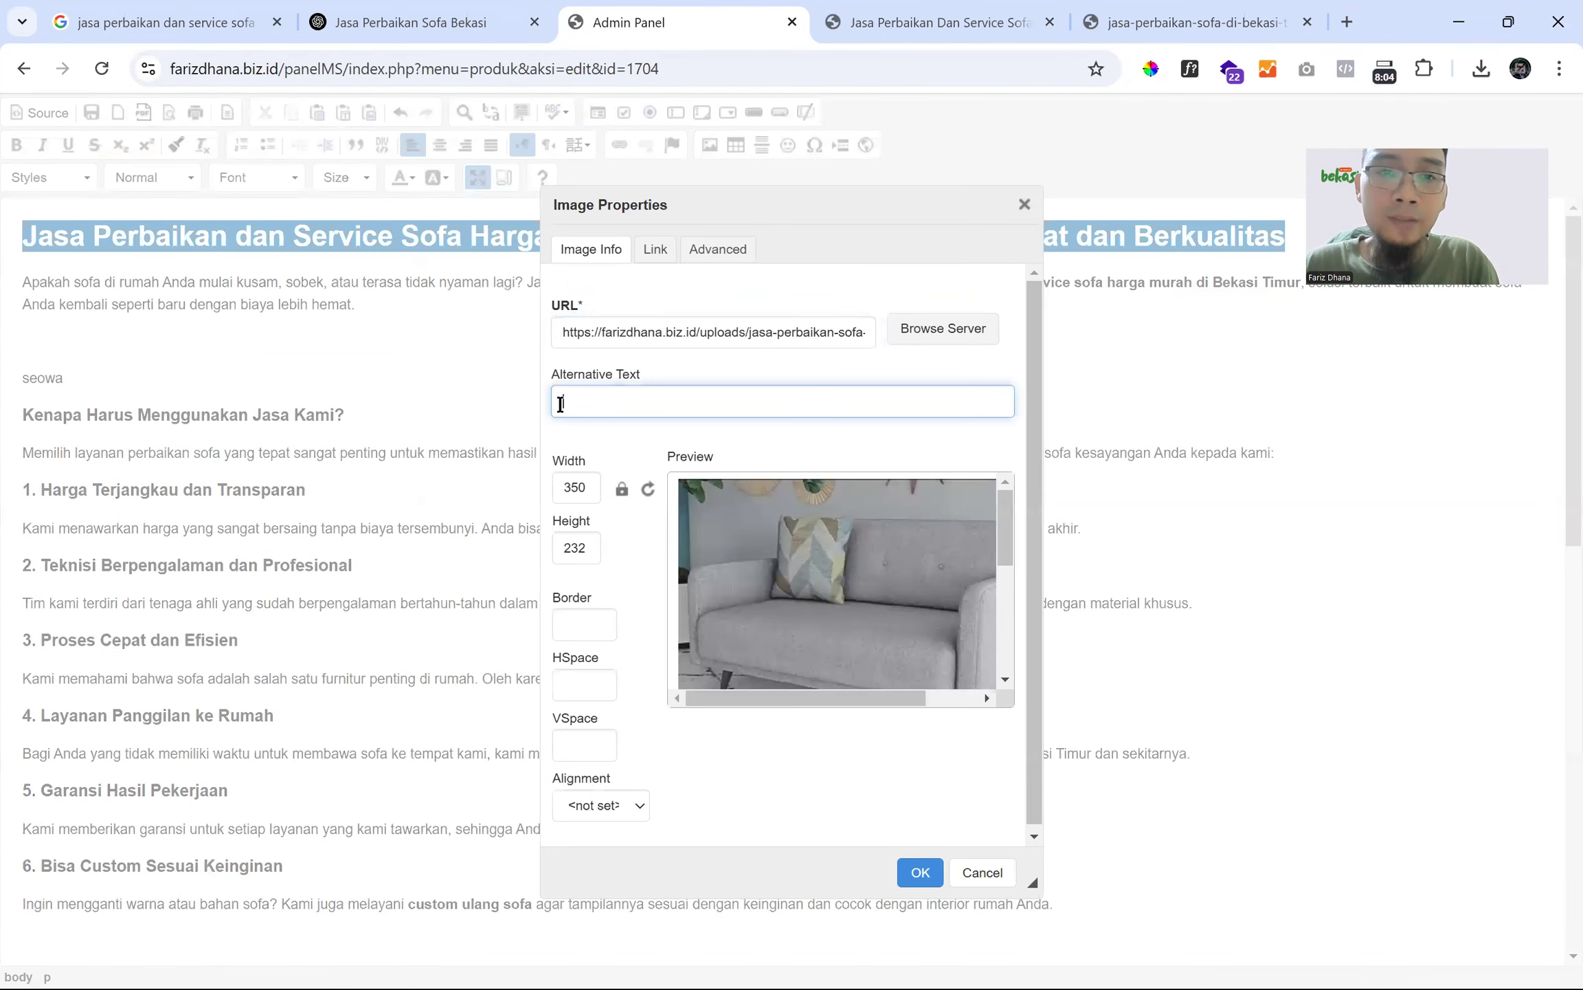
text(jasa per)
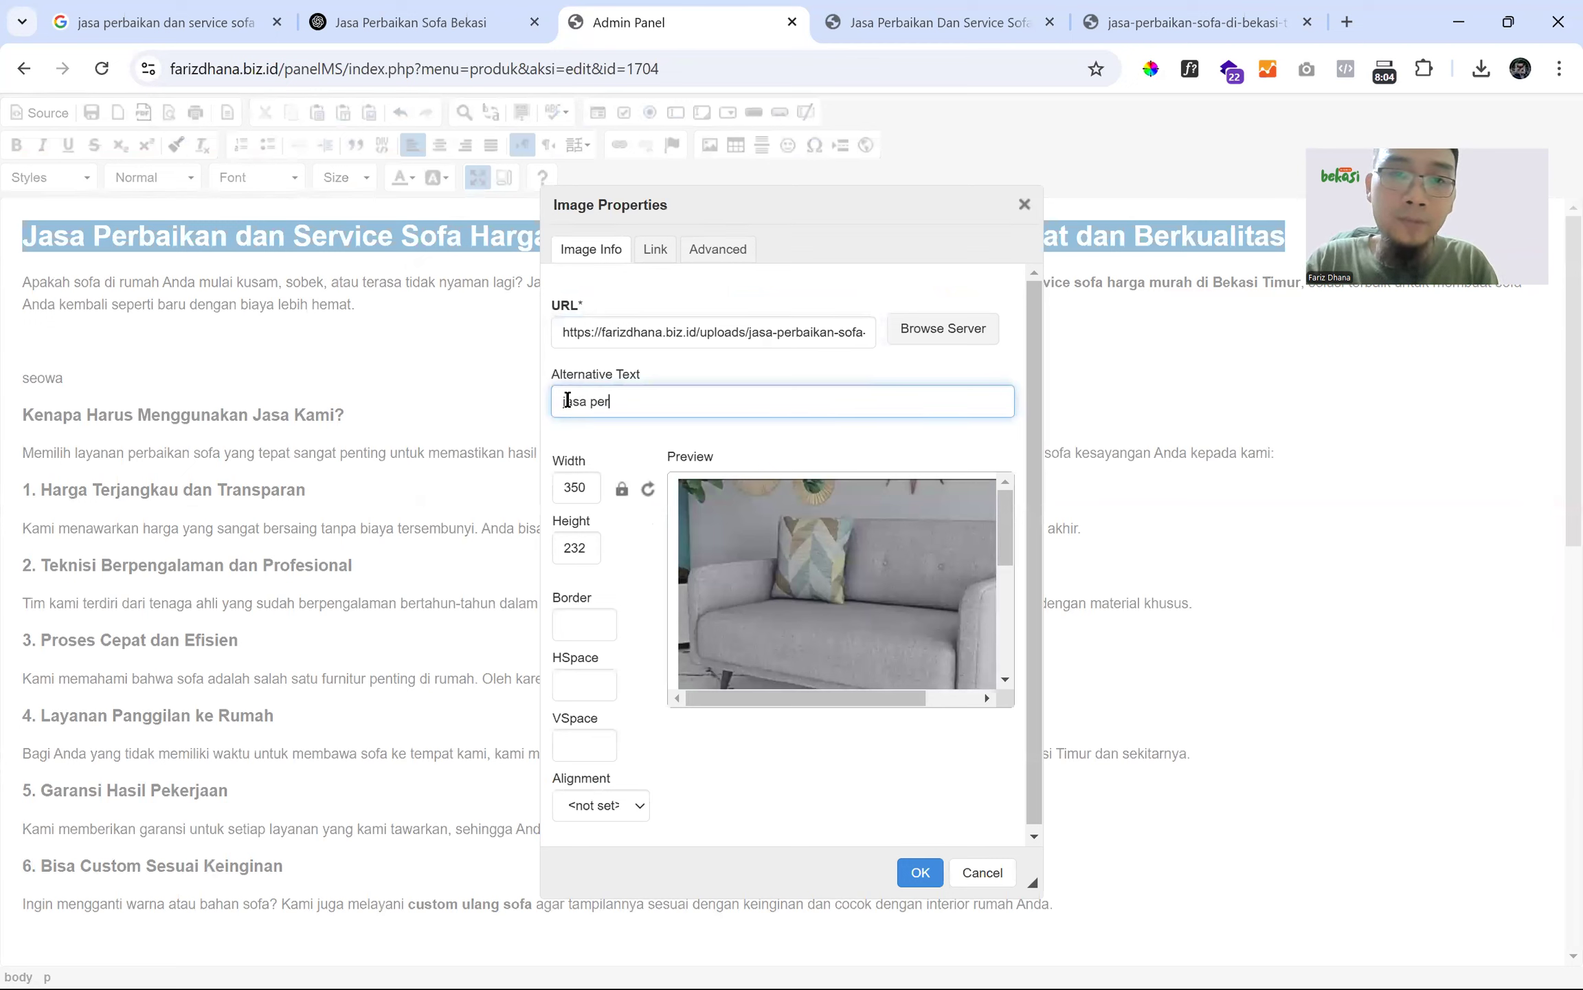
text(baikan dan ser)
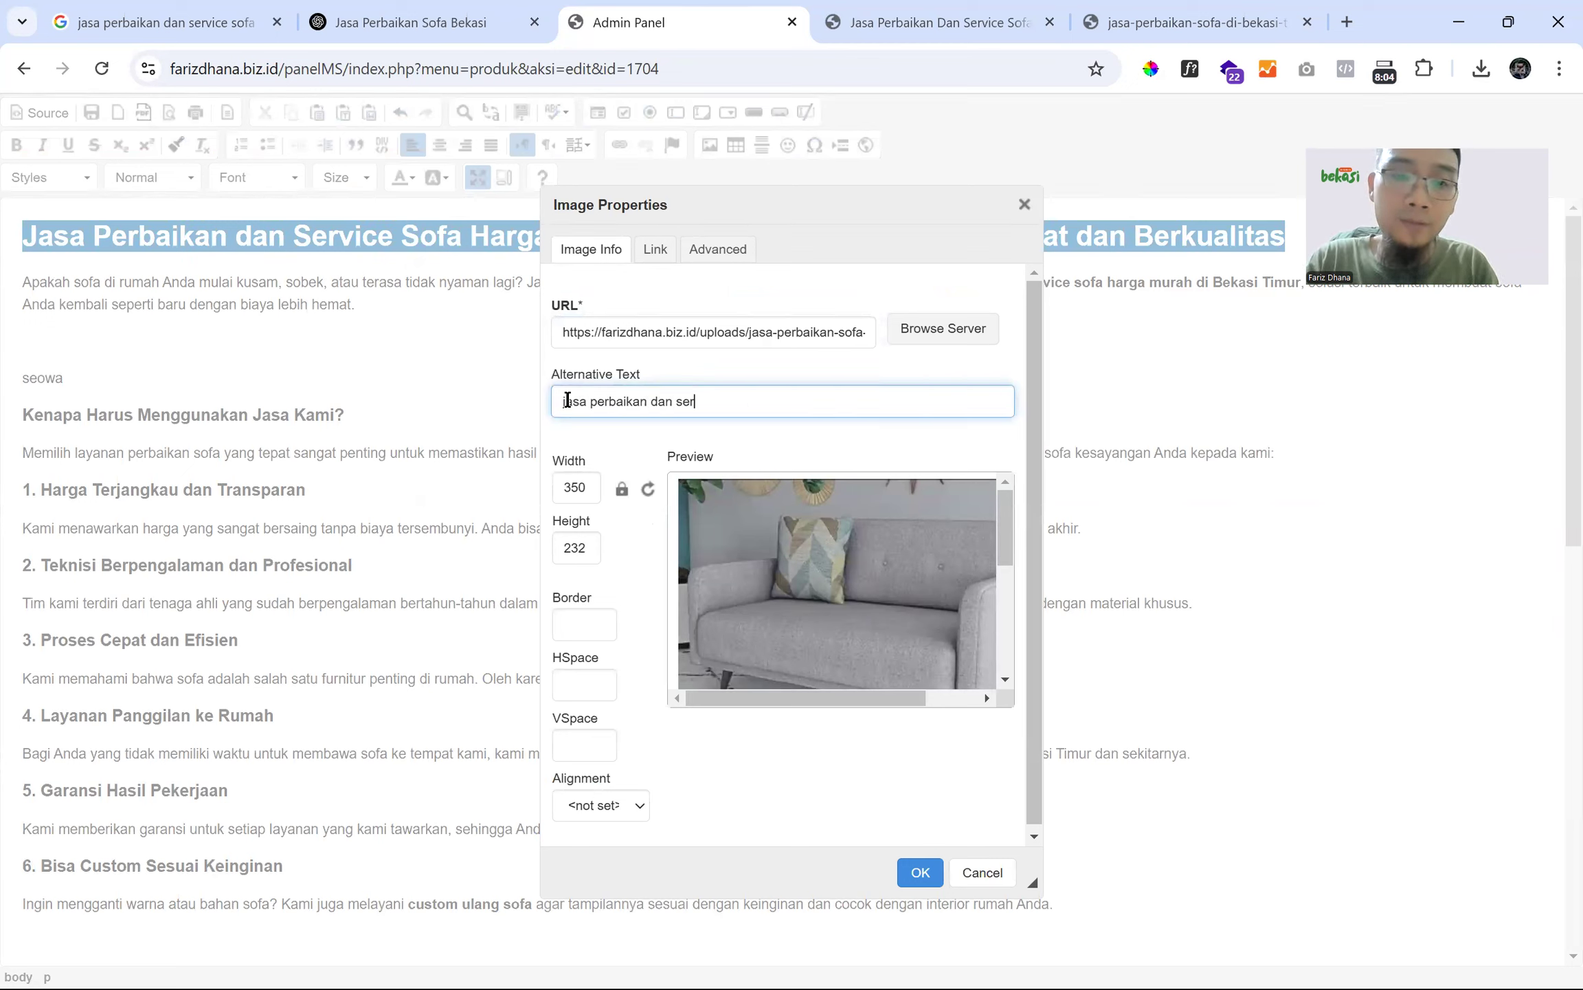
text(vice )
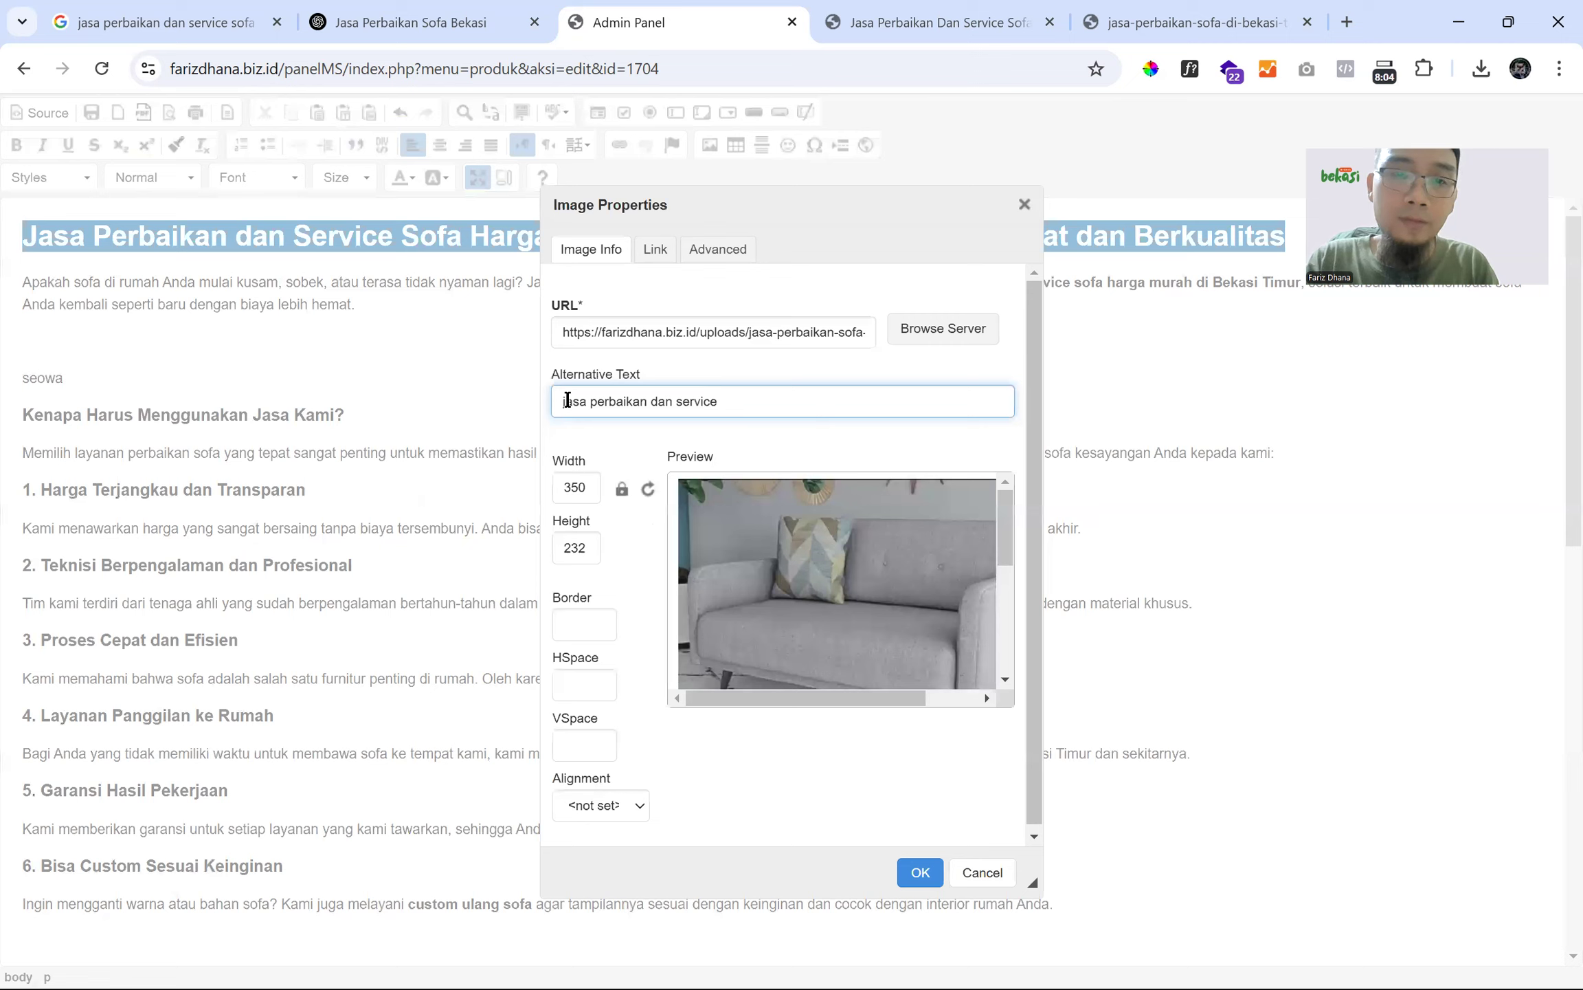
text(sofa di bek)
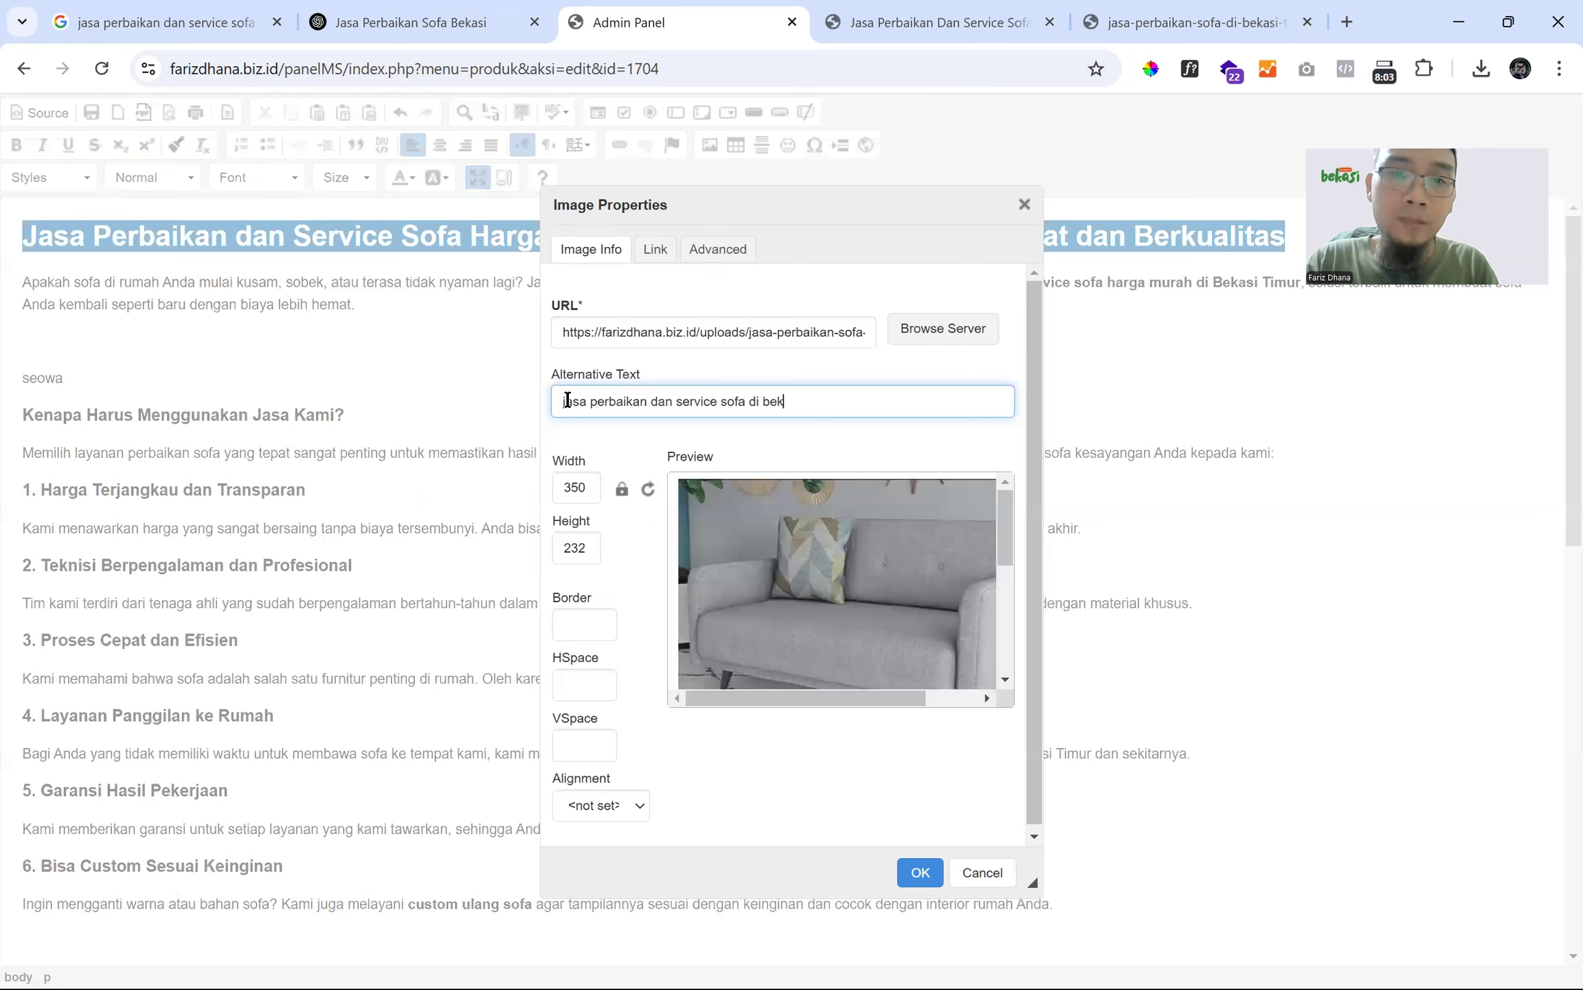
text(asi timur)
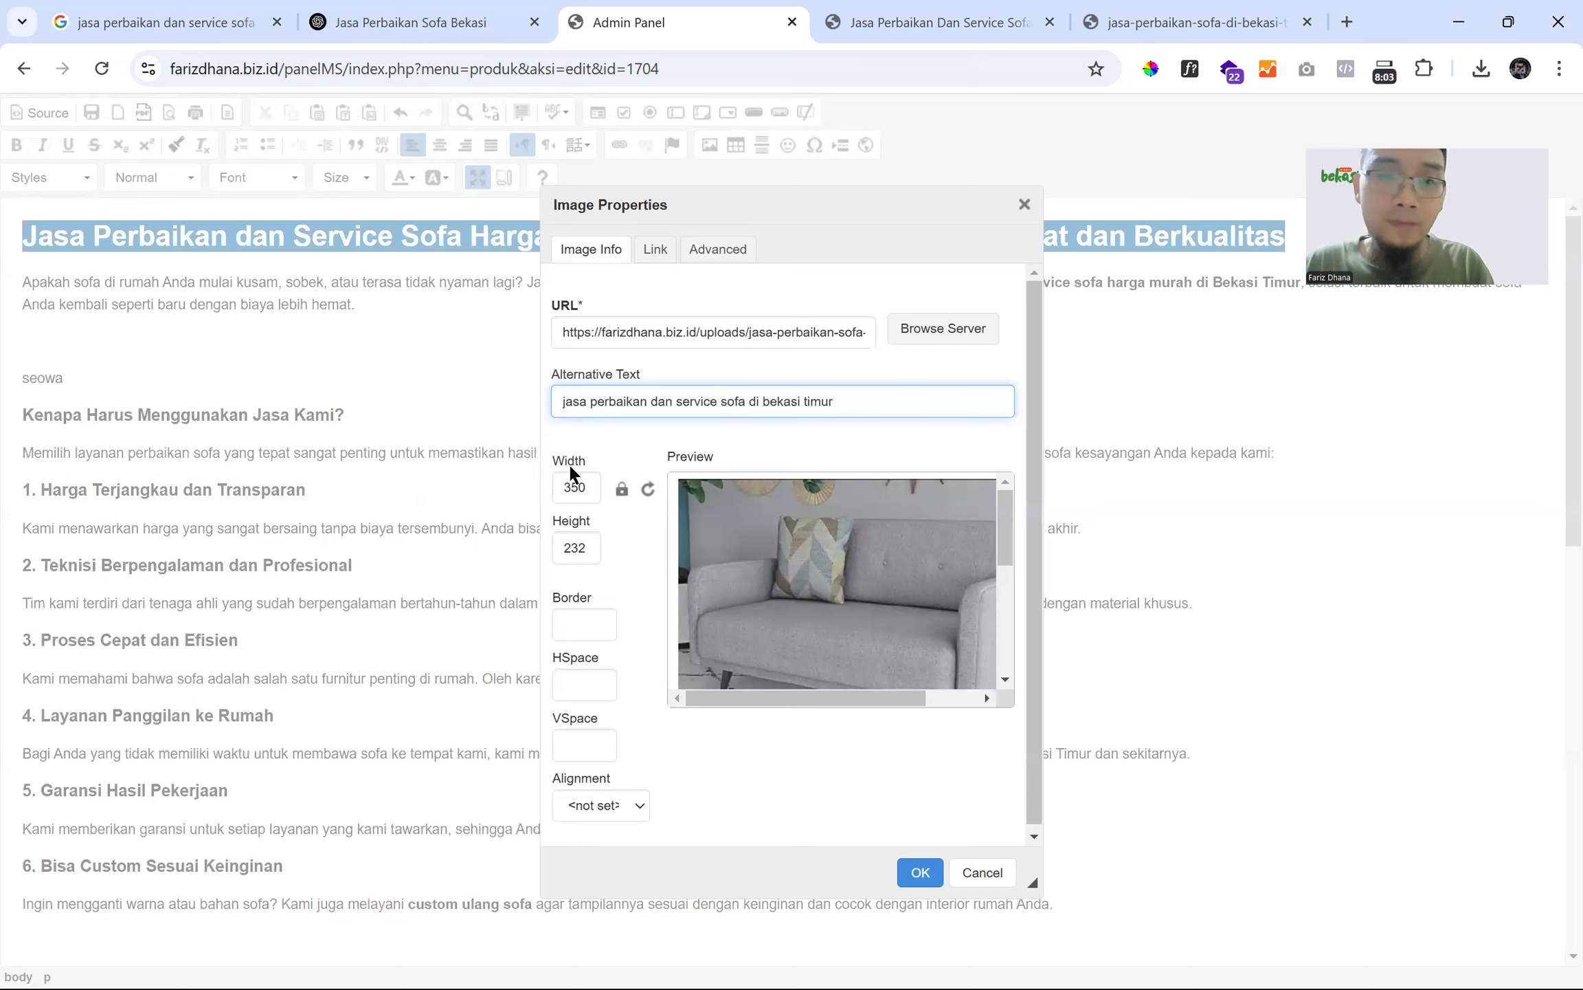
double_click(574, 485)
key(BackSpace)
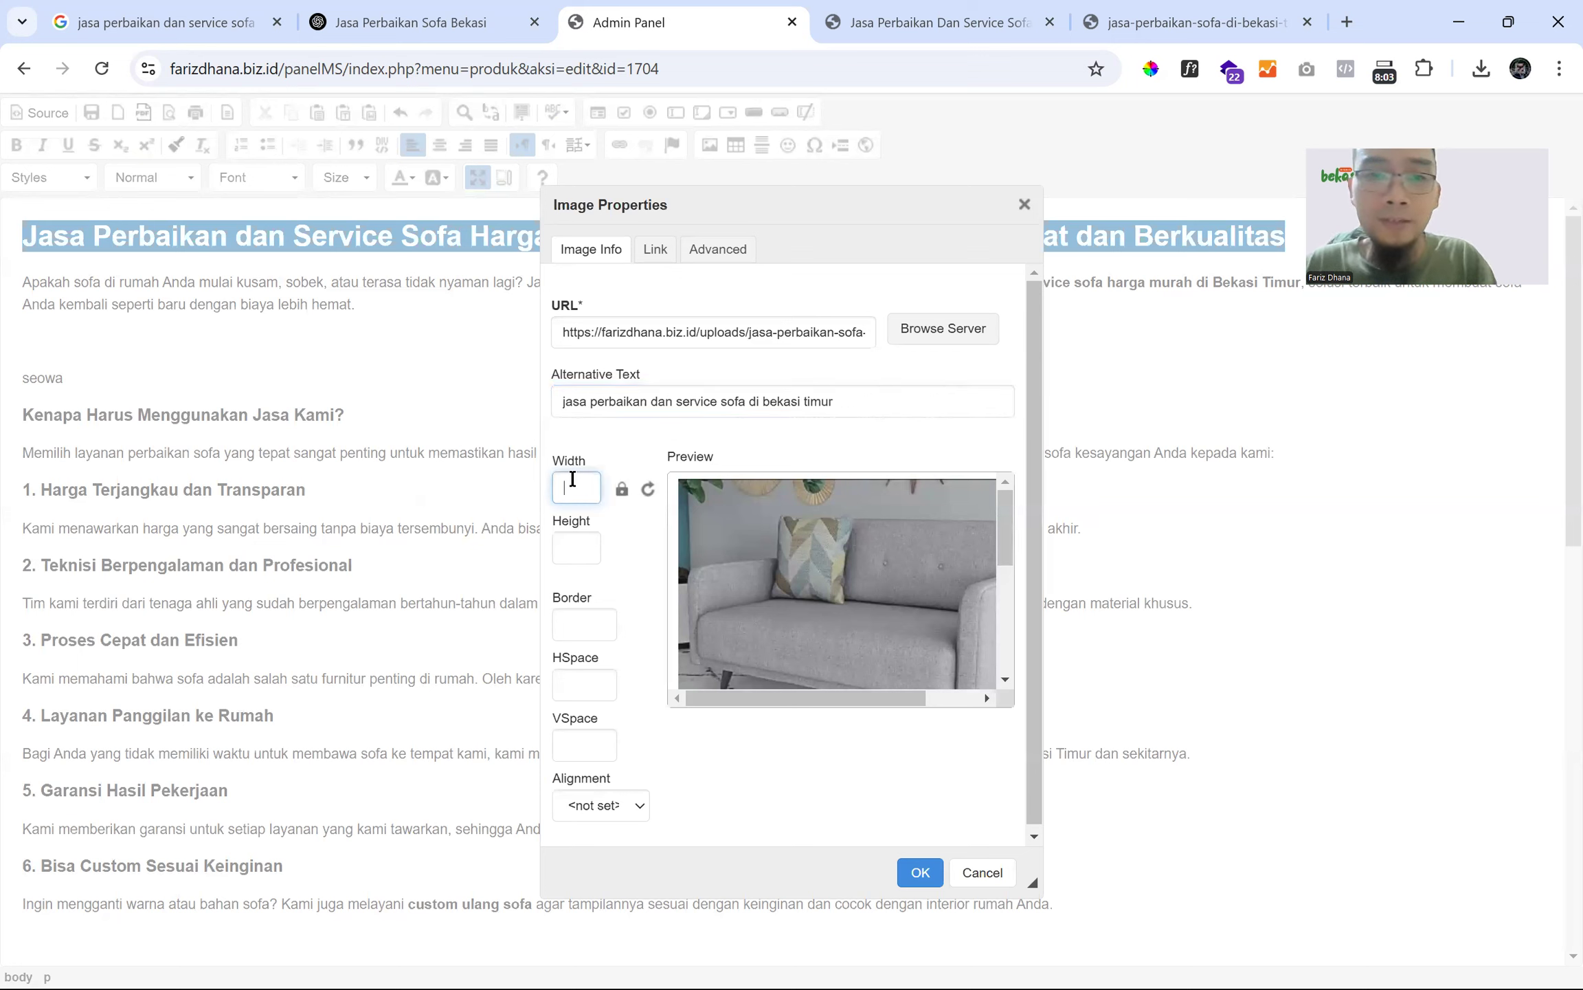
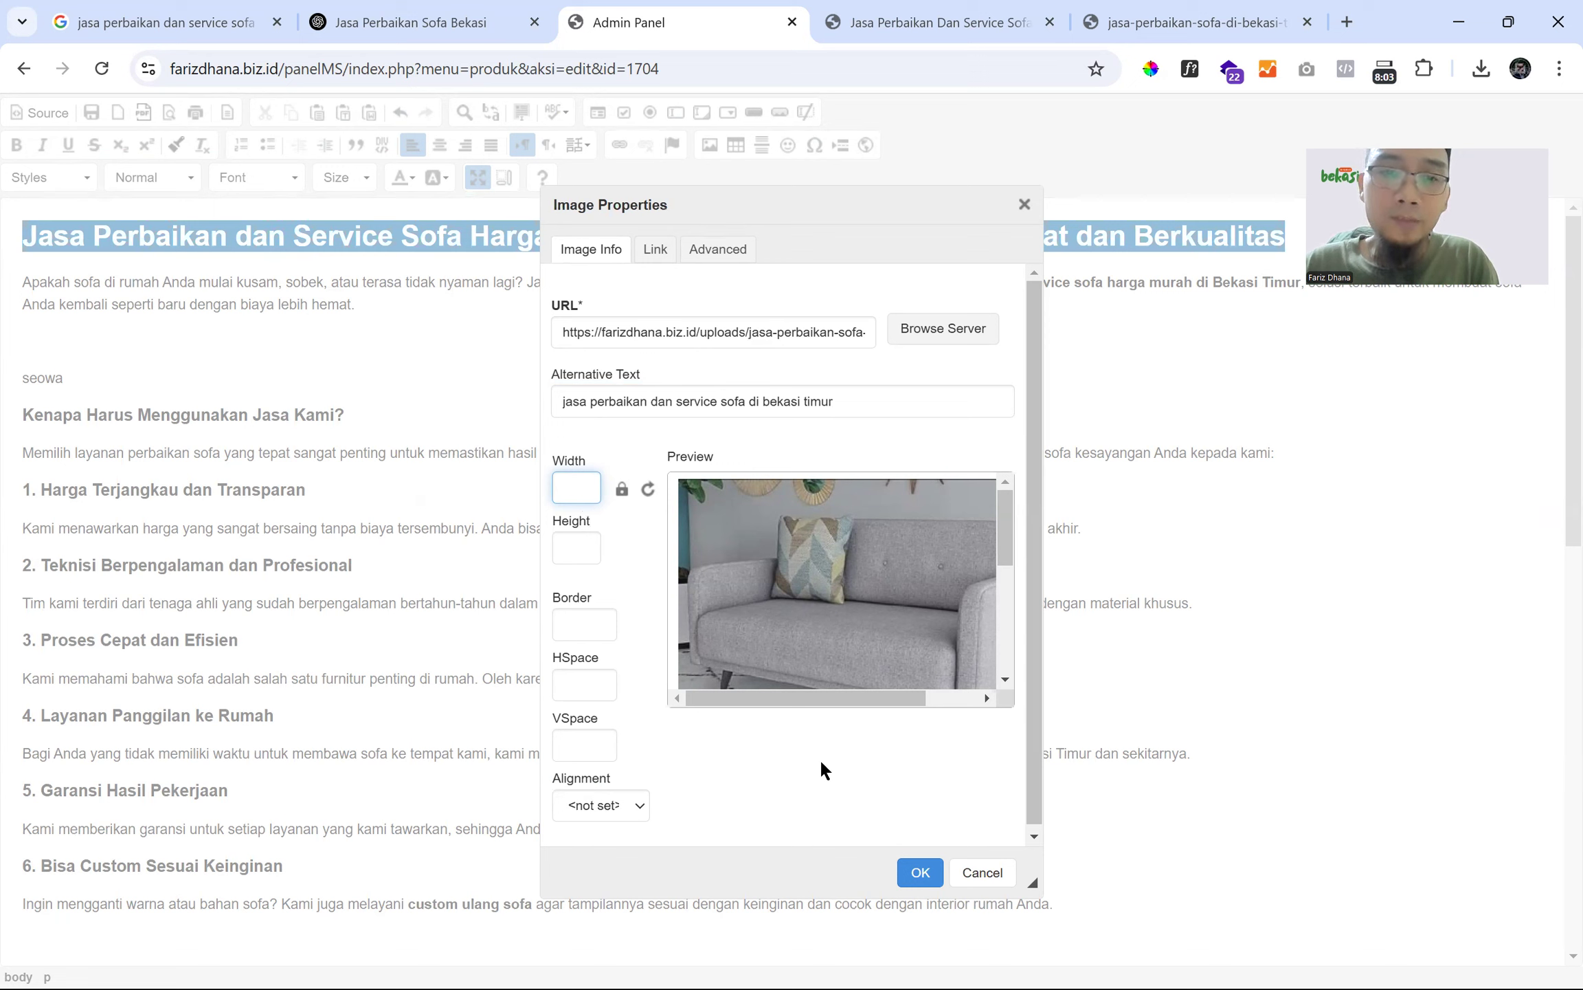
- Insert the grey sofa image below the opening paragraph and restore the editor from full-window view
click(920, 872)
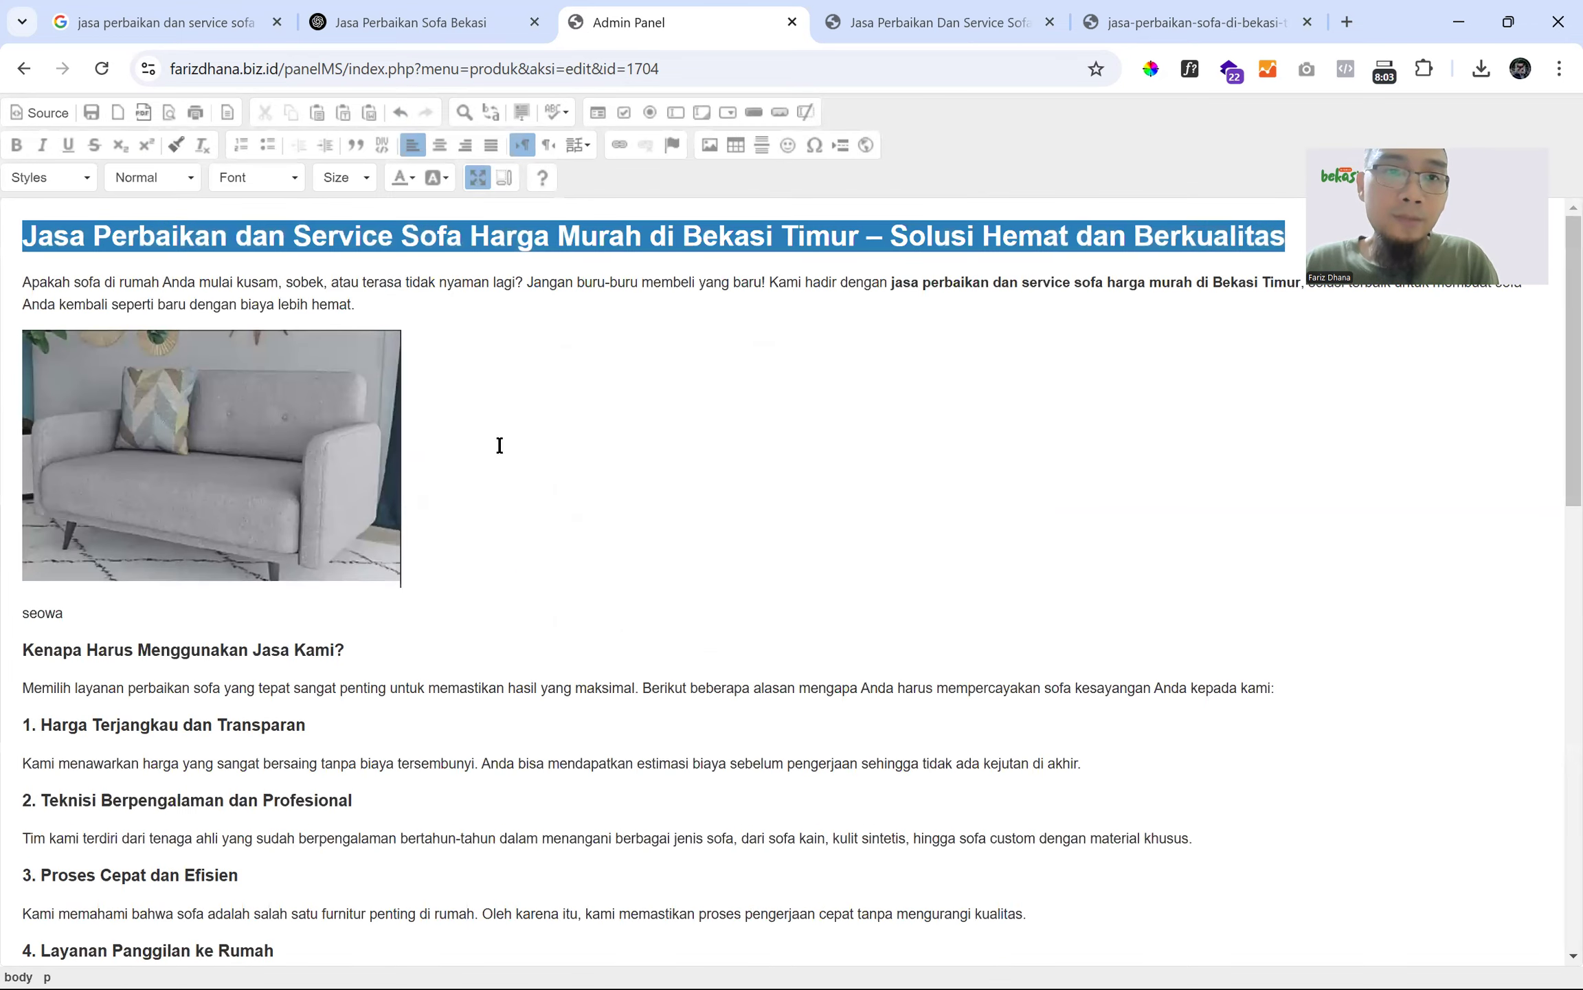
click(478, 177)
click(525, 252)
- Save the product edit and reload the live product page to check the sofa image
key(Return)
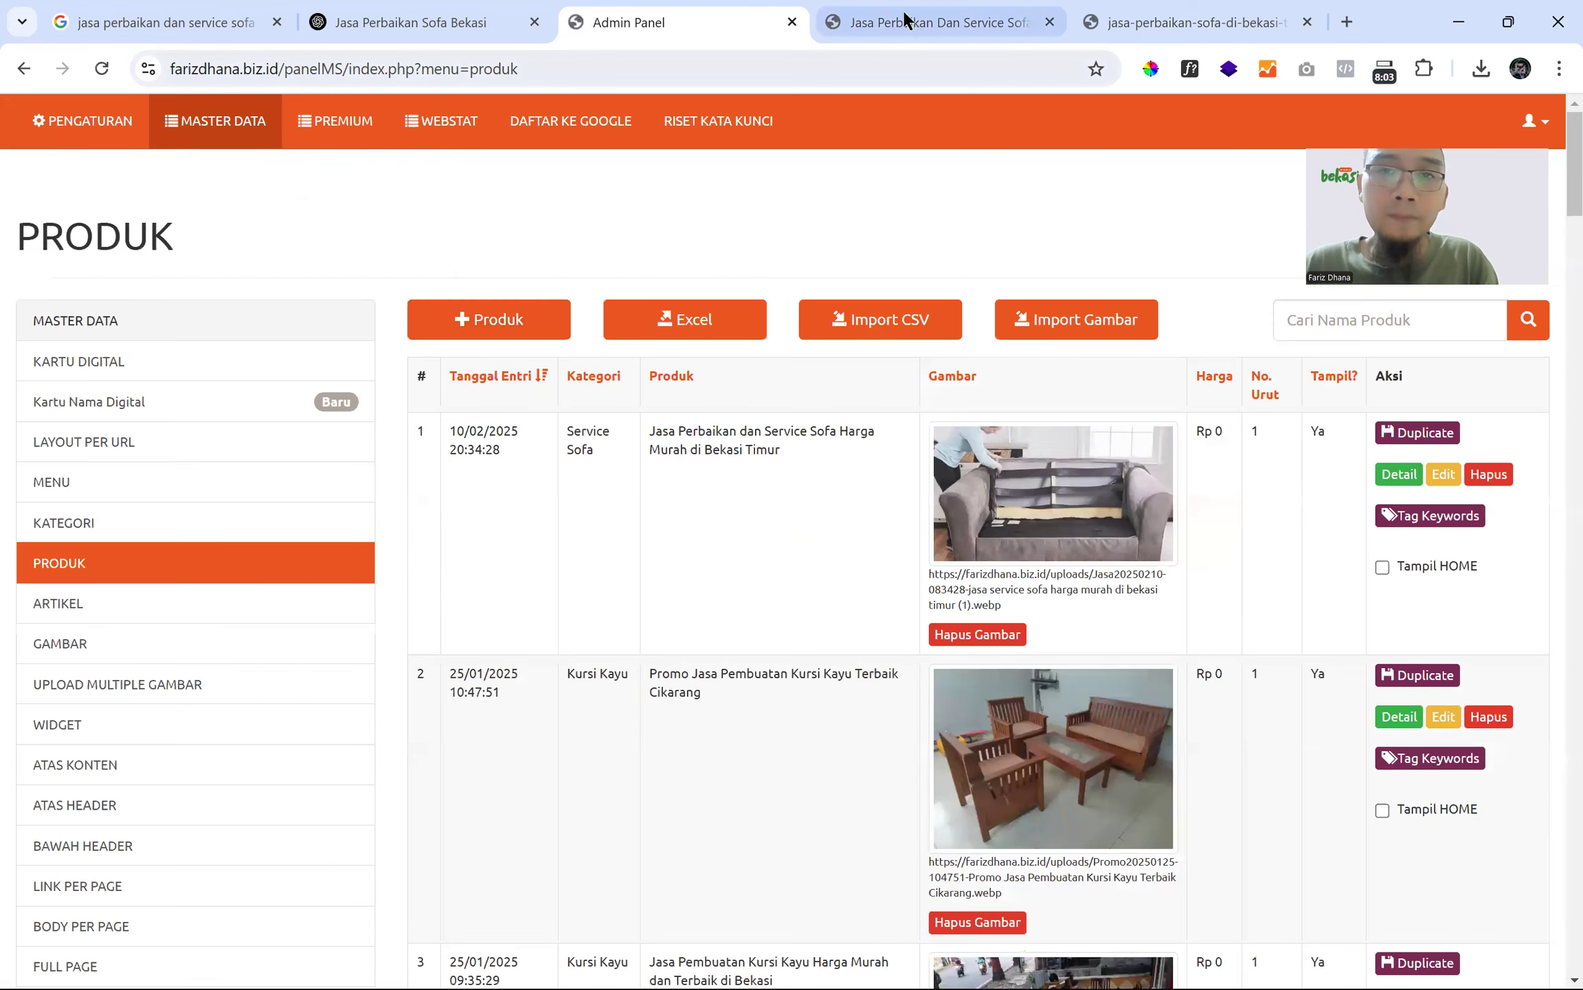
click(905, 21)
click(101, 69)
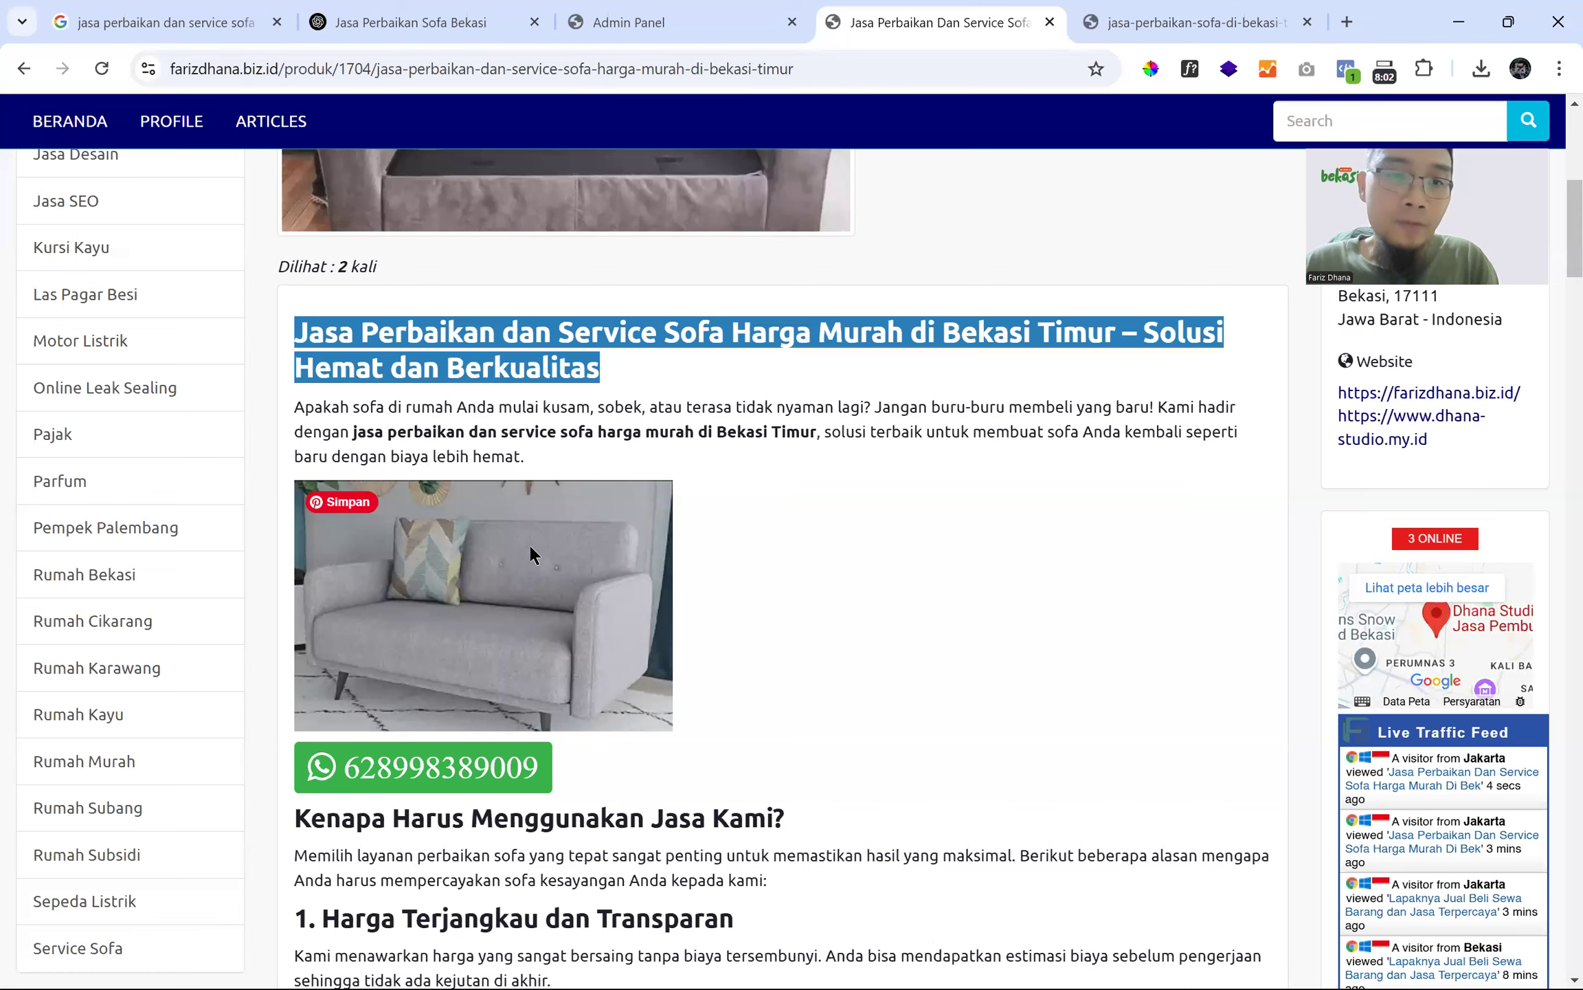
scroll(532, 553, down, 10)
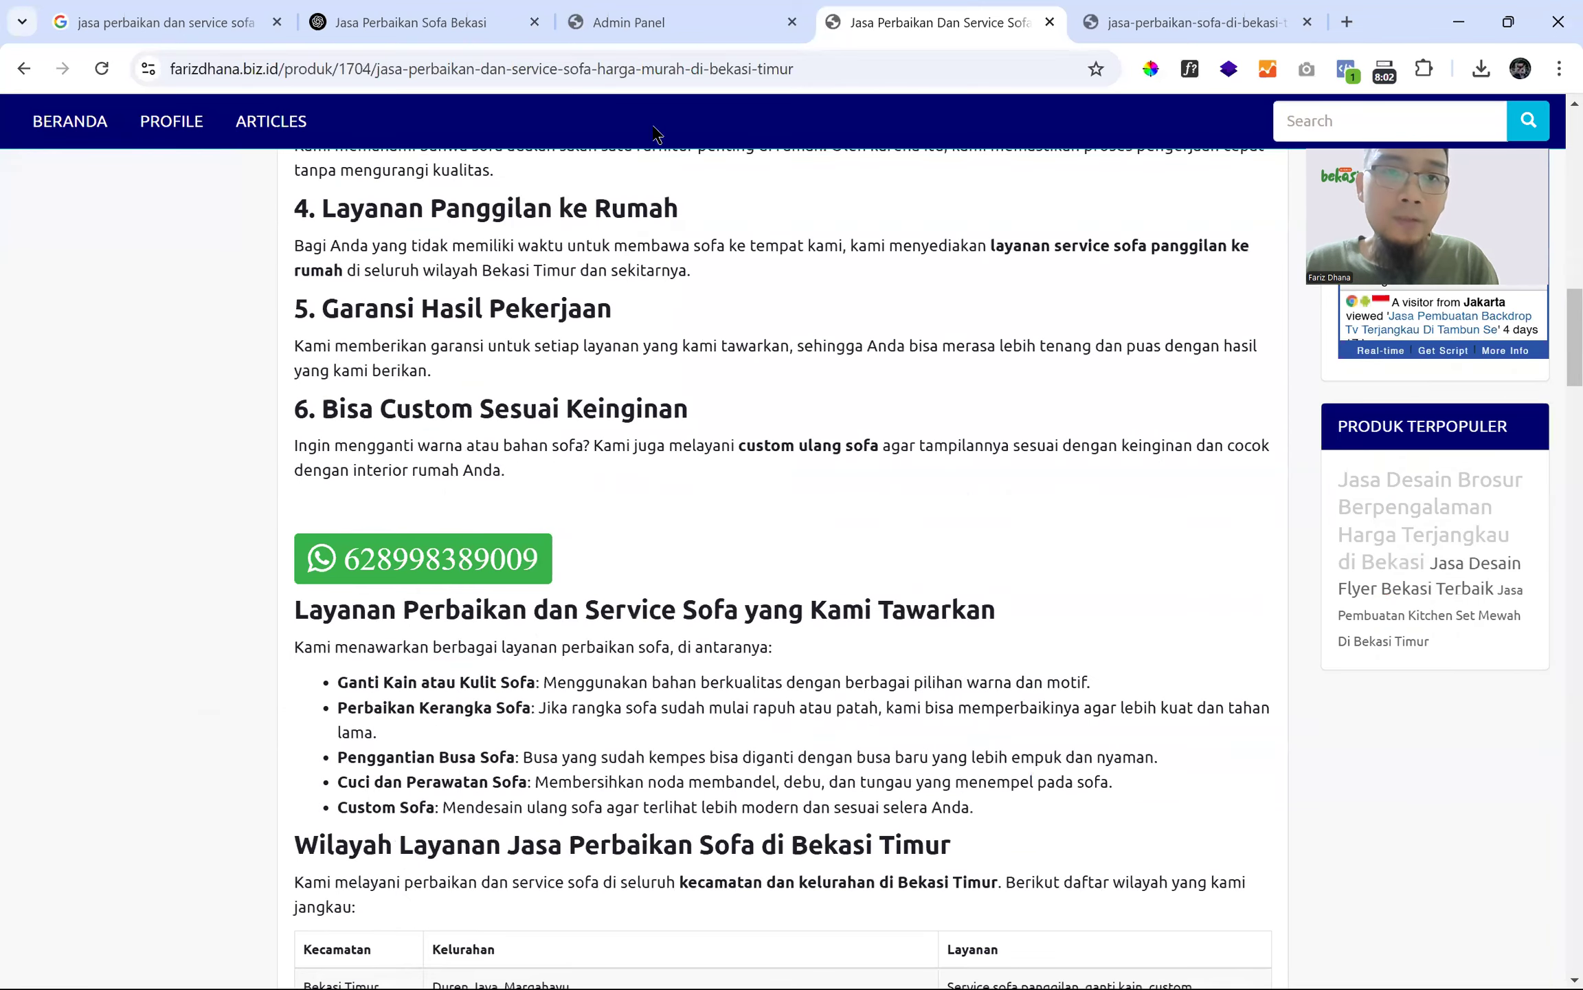
- Back in the admin panel, go to the Upload Multiple Gambar page
click(691, 23)
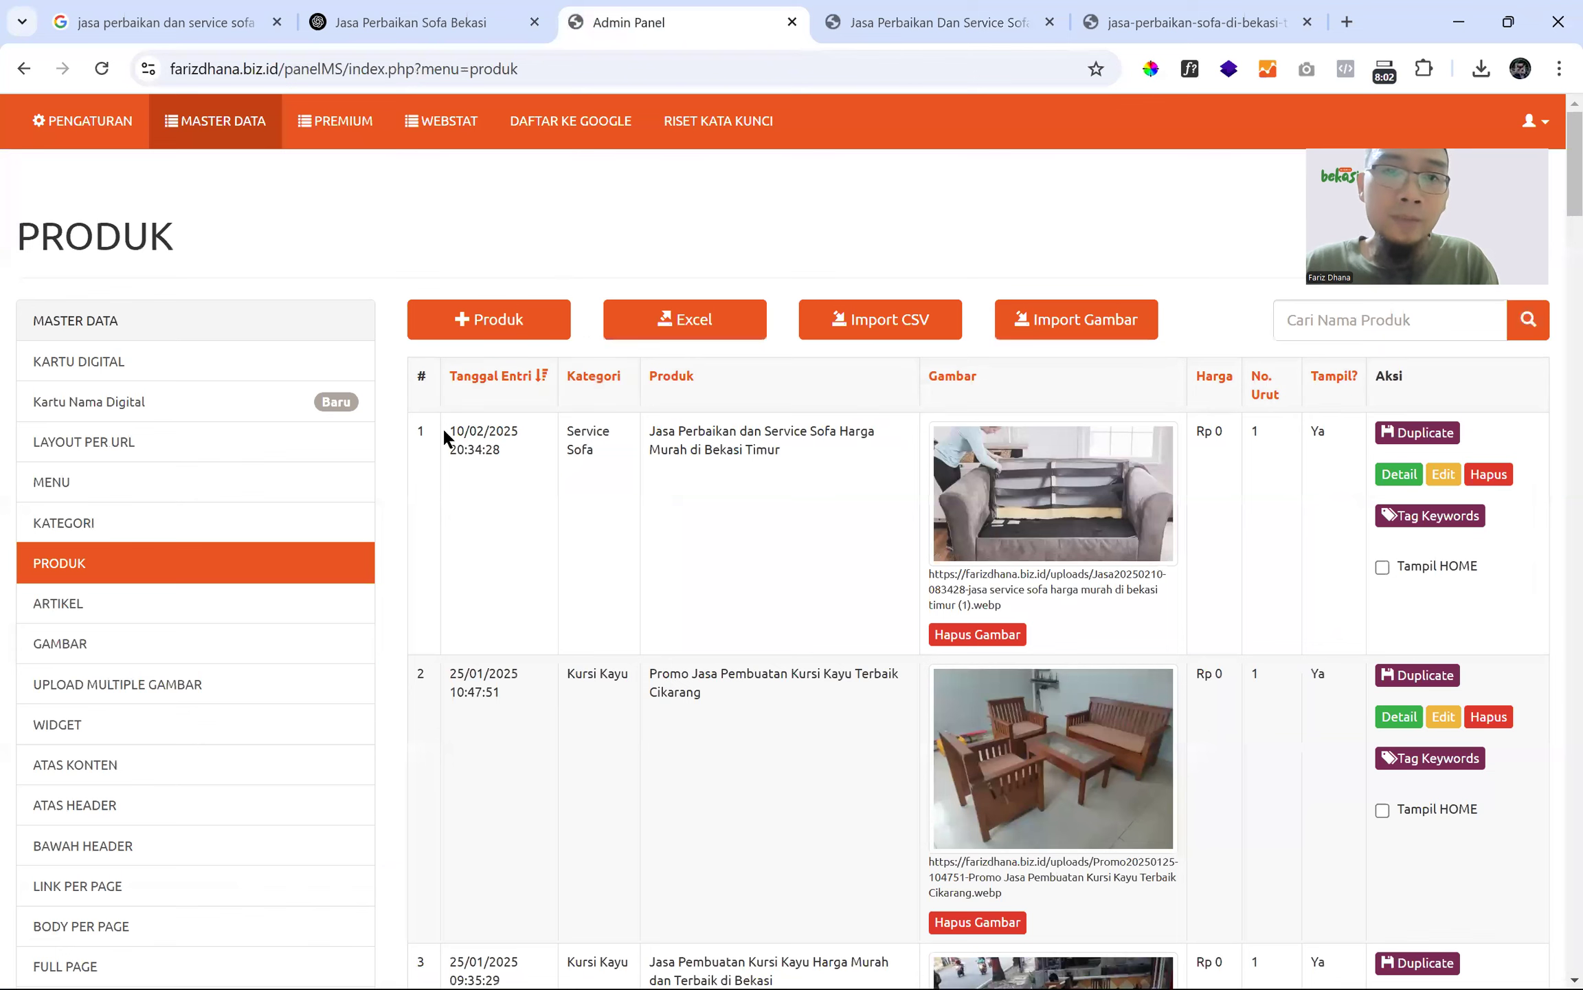
scroll(325, 523, down, 5)
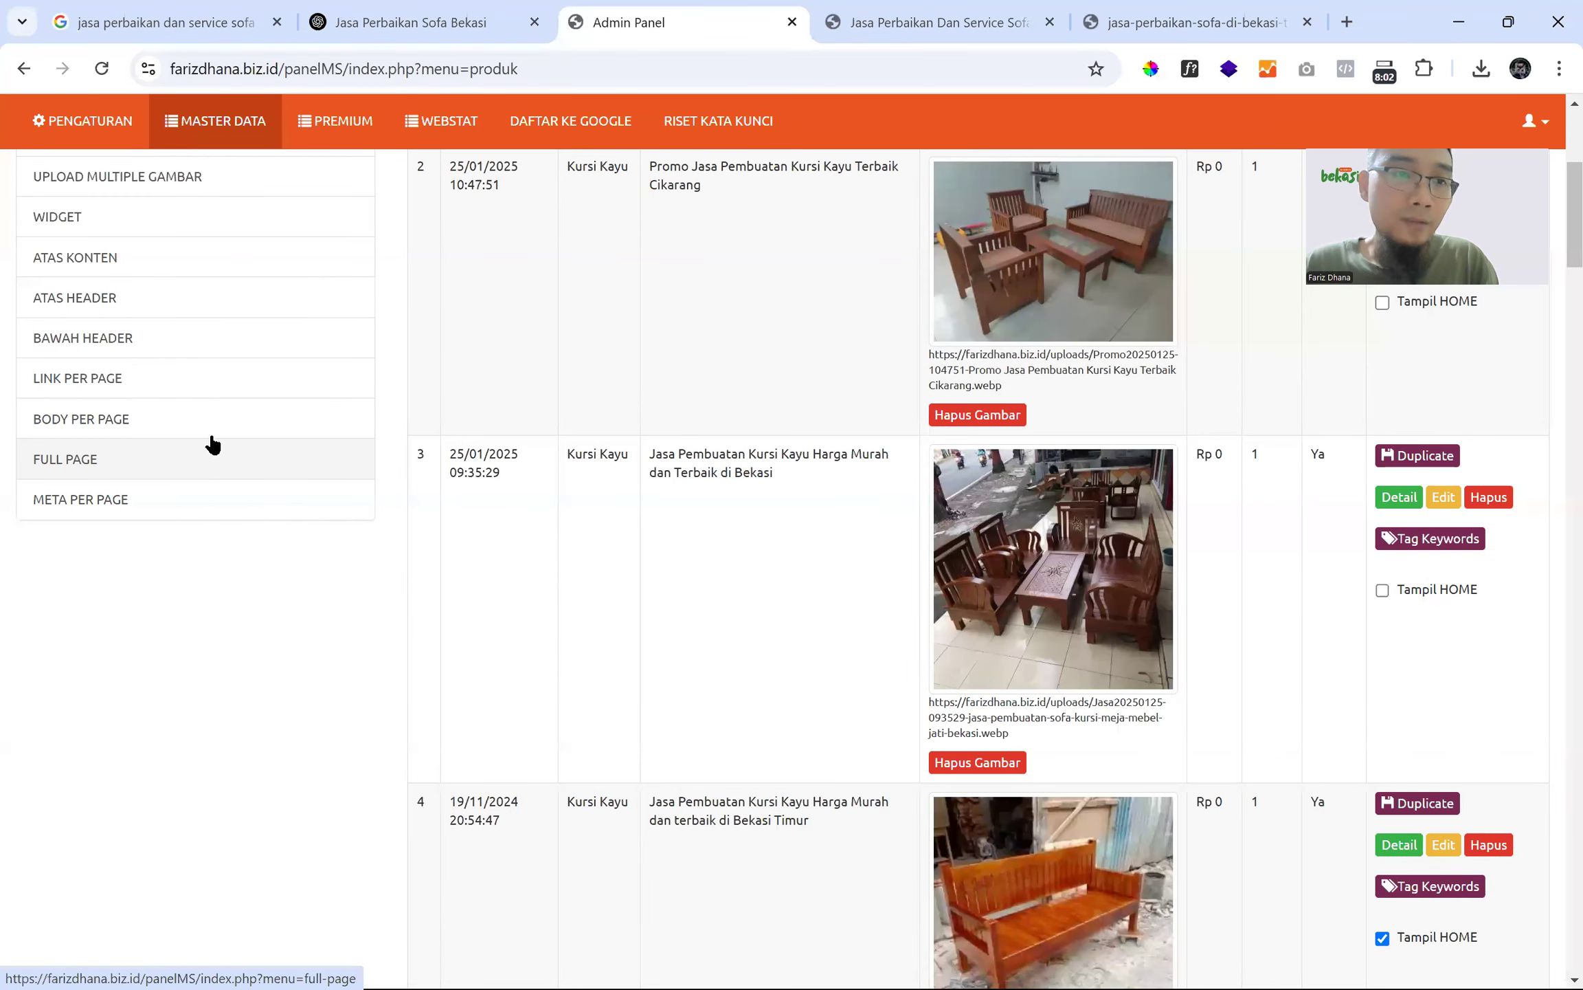
scroll(178, 443, up, 2)
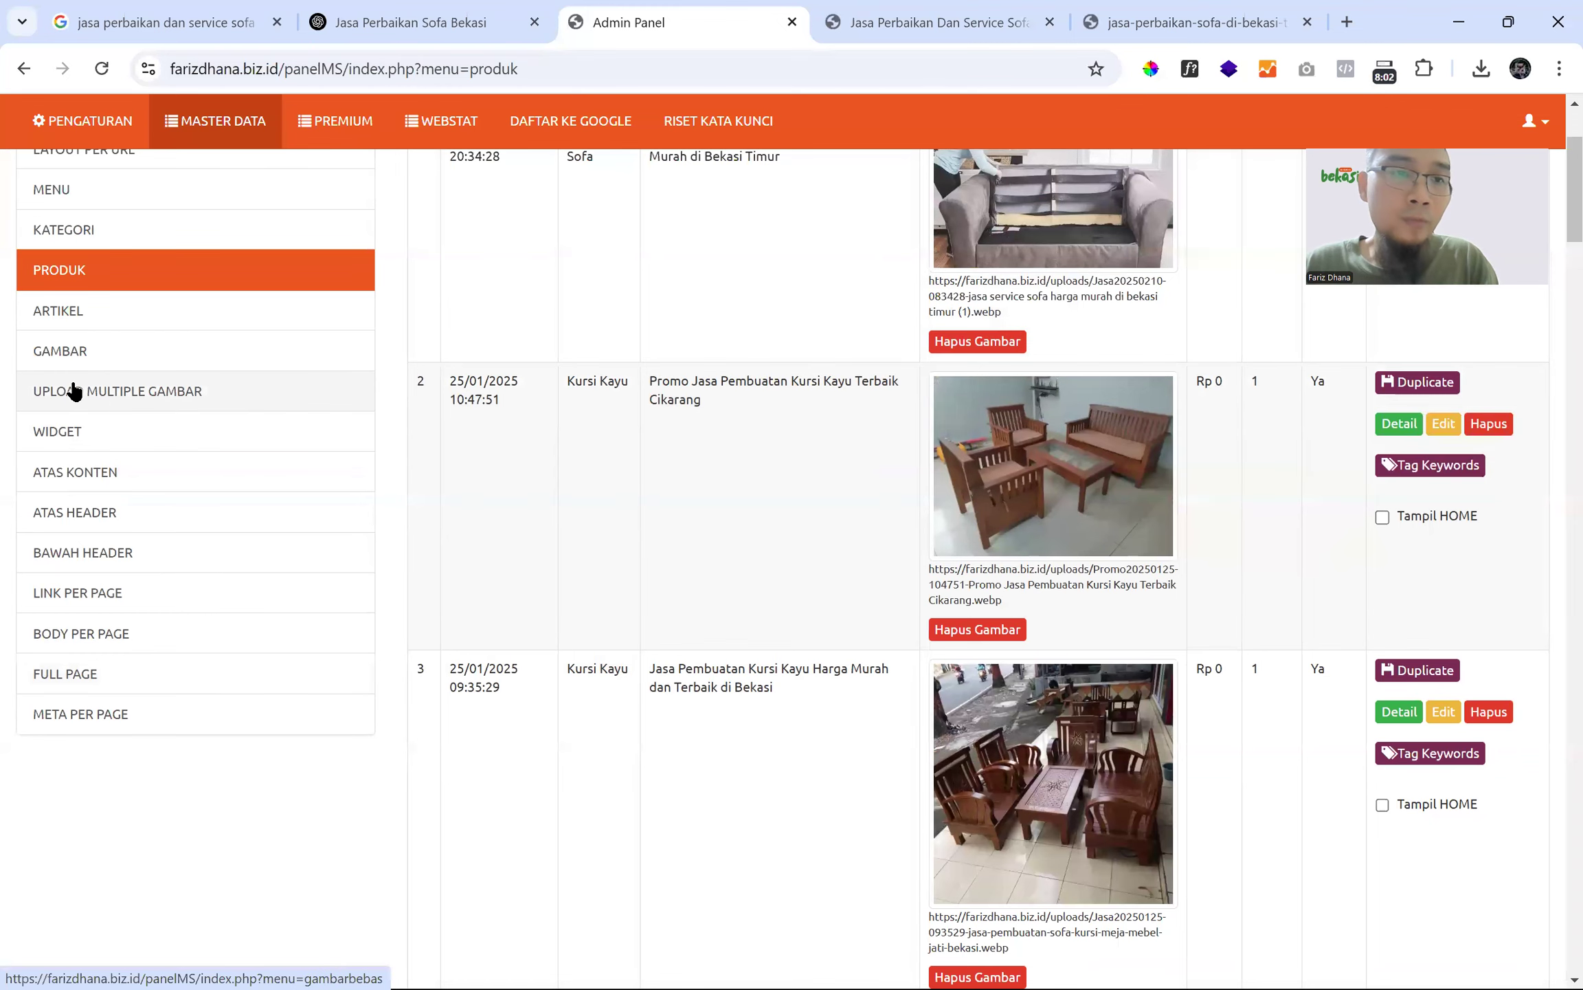
click(96, 377)
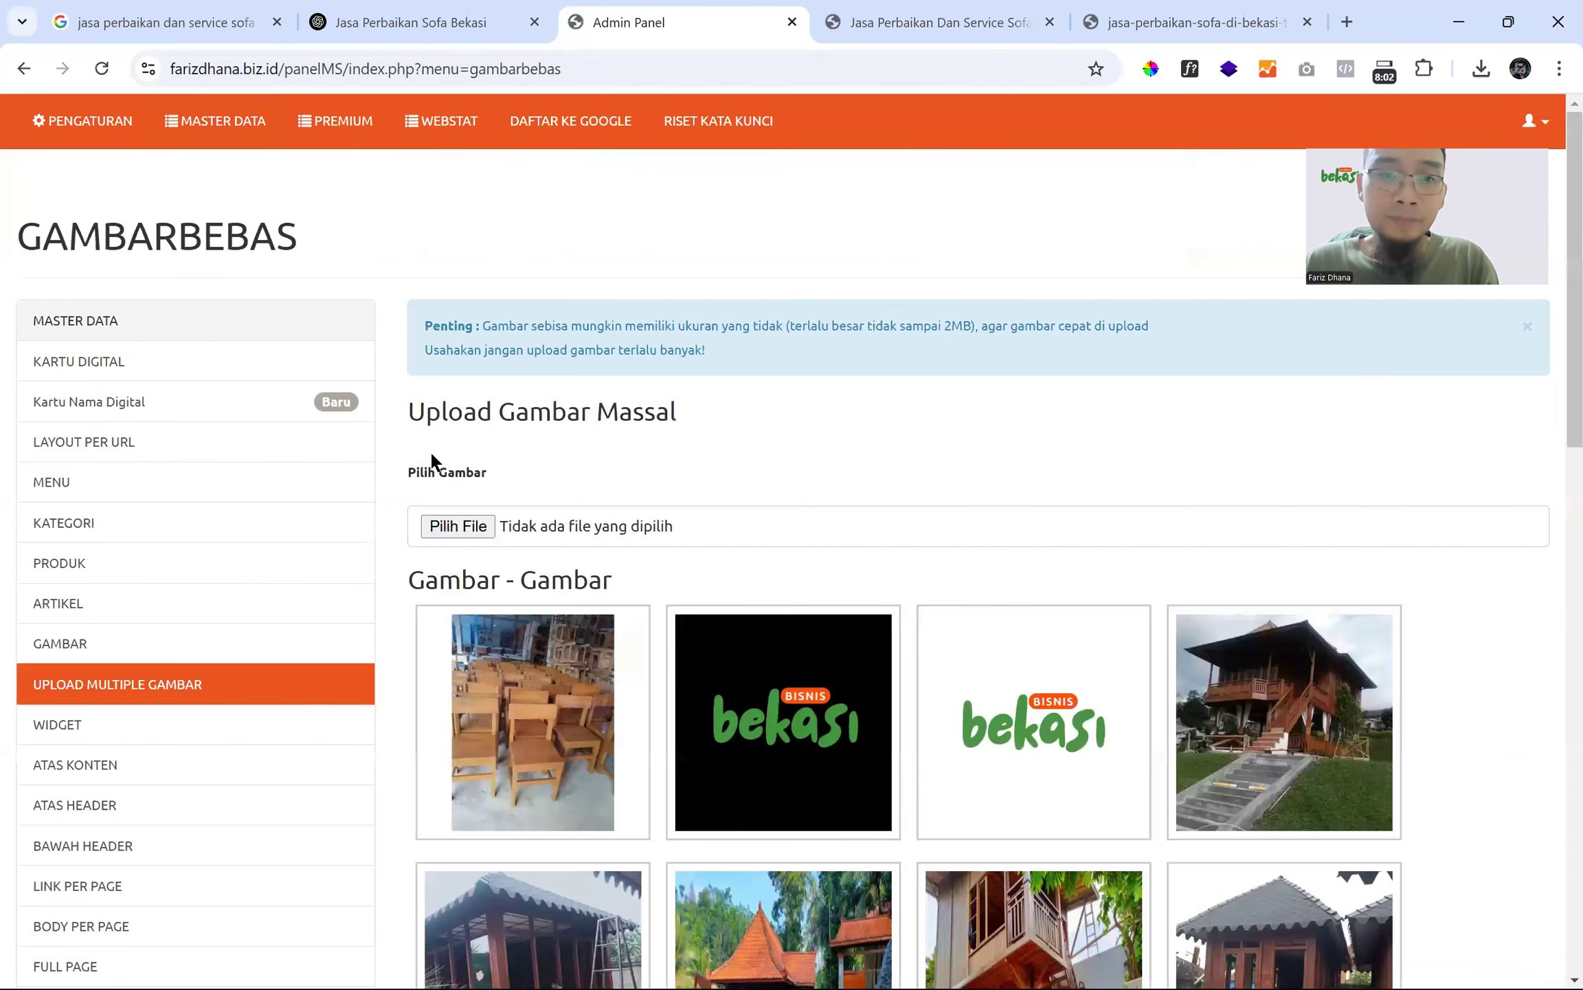
- Upload 'jasa servis sofa di bekasi timur.jpg' and copy the uploaded image's address
click(469, 535)
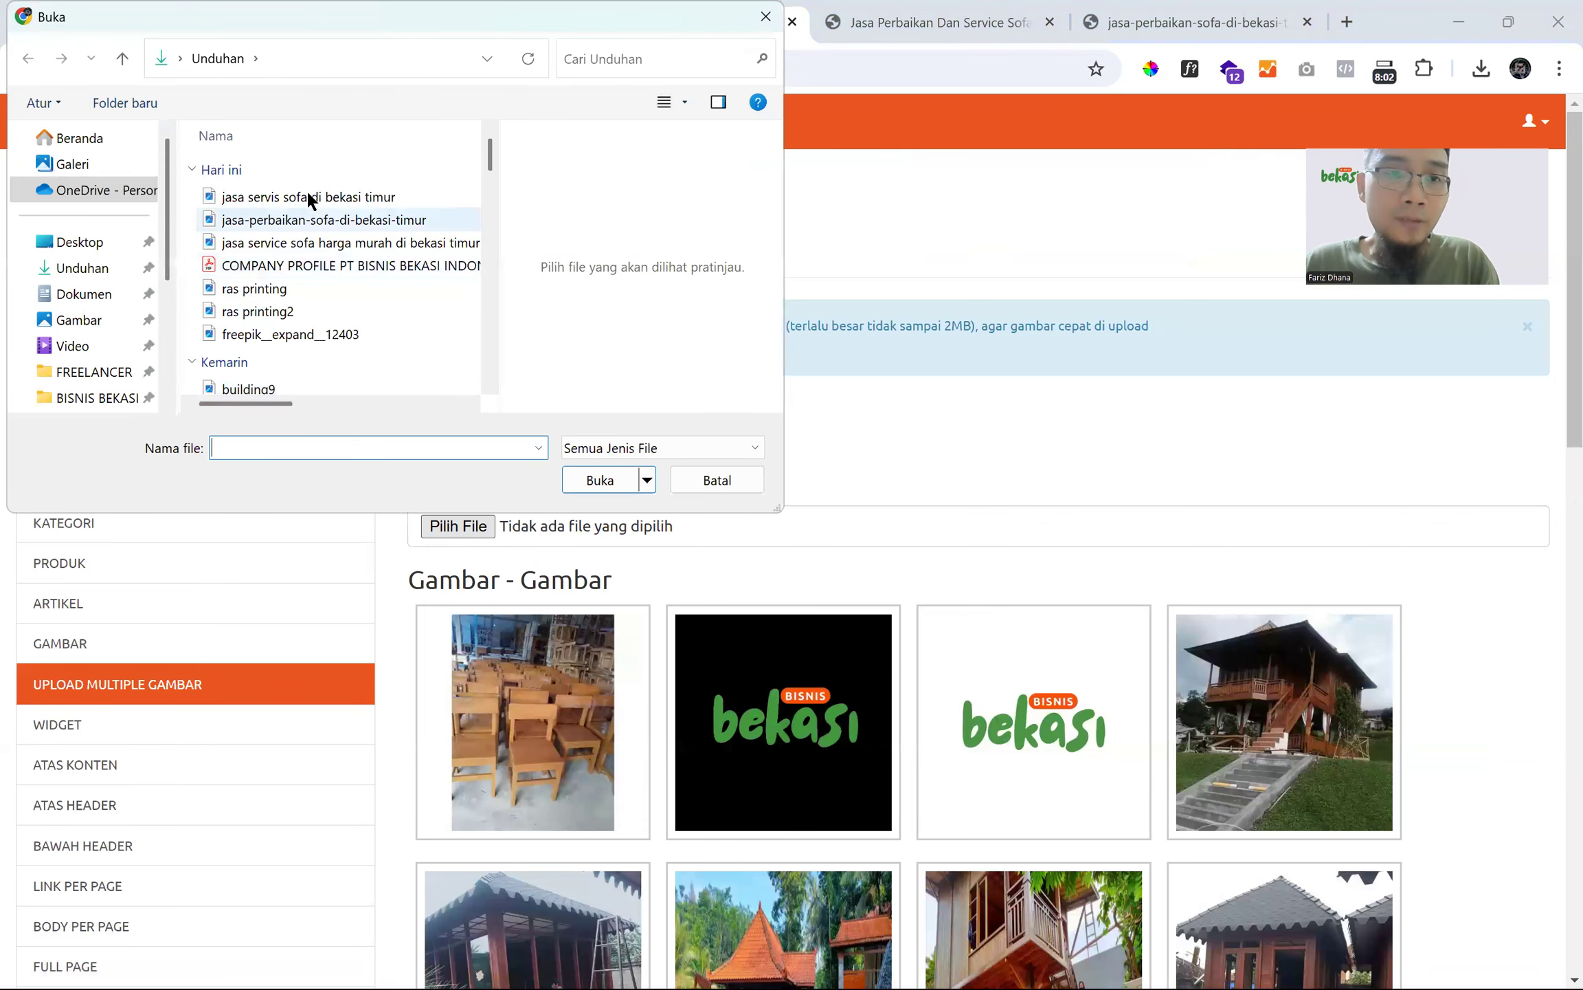
click(303, 199)
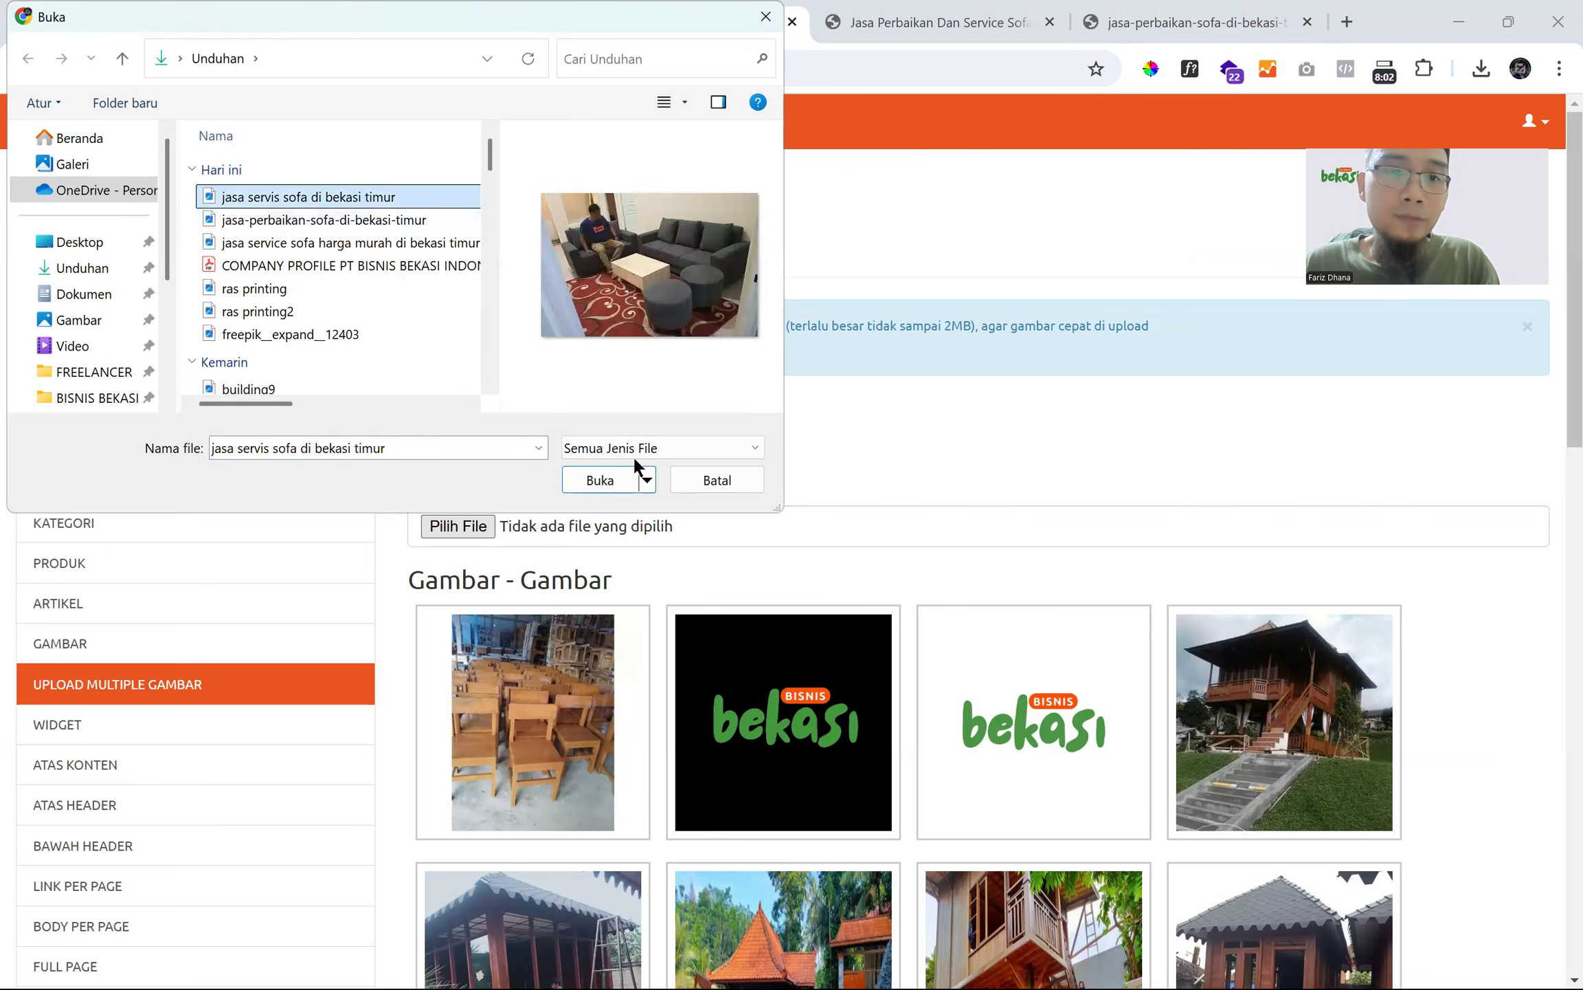
click(592, 474)
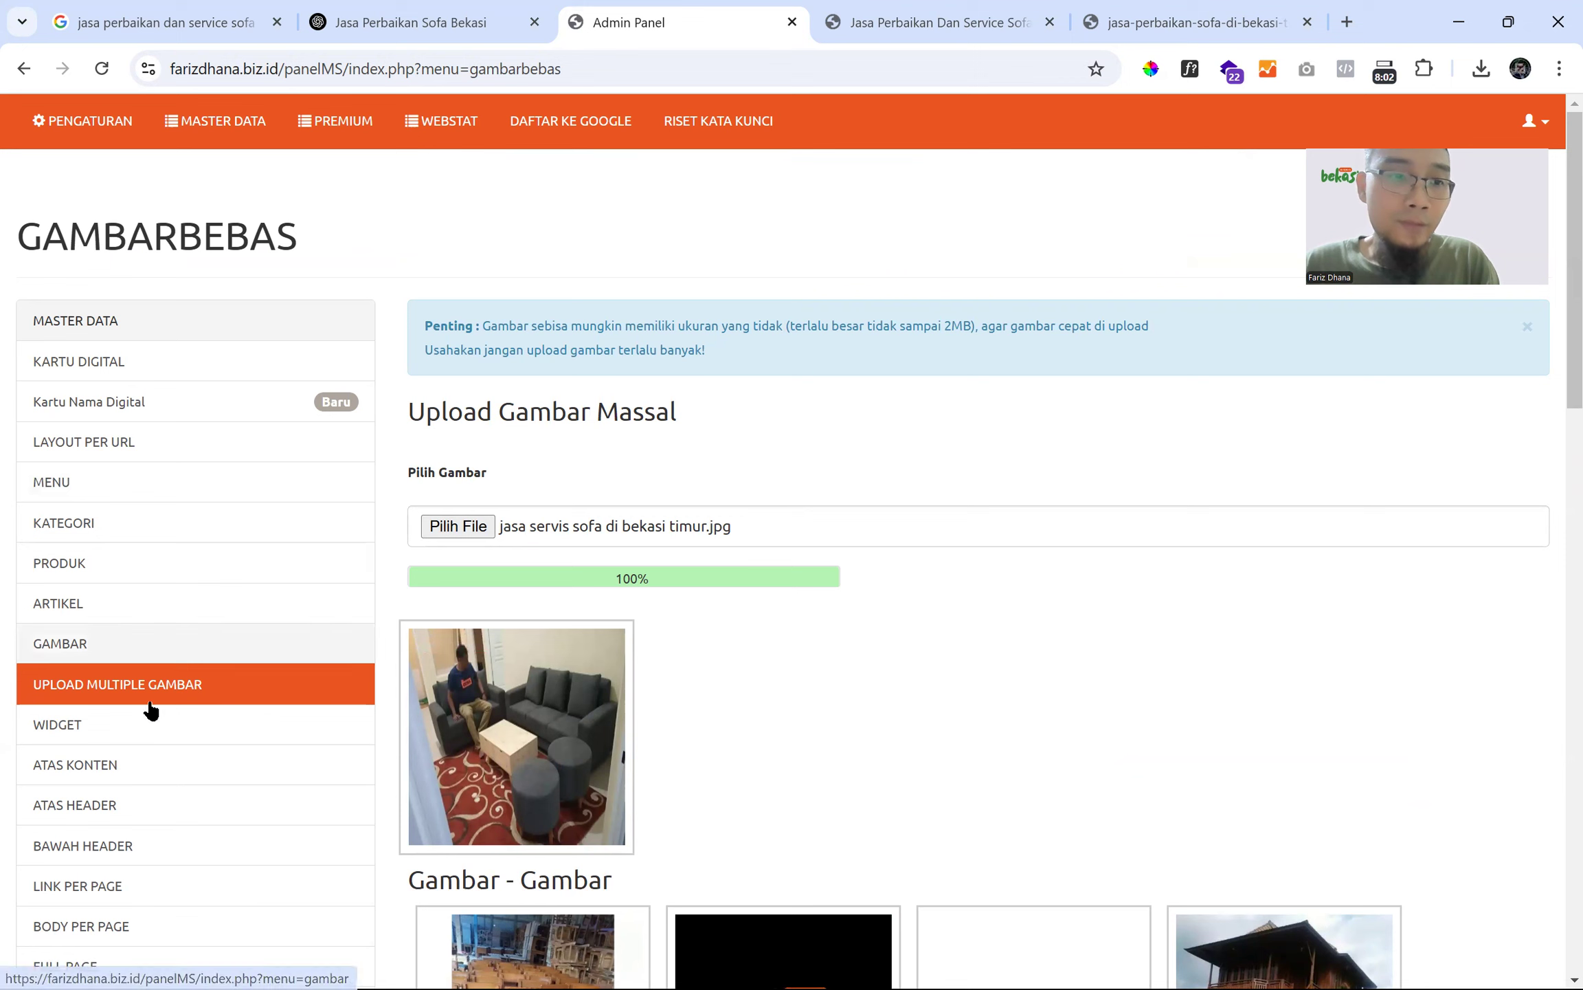
right_click(535, 703)
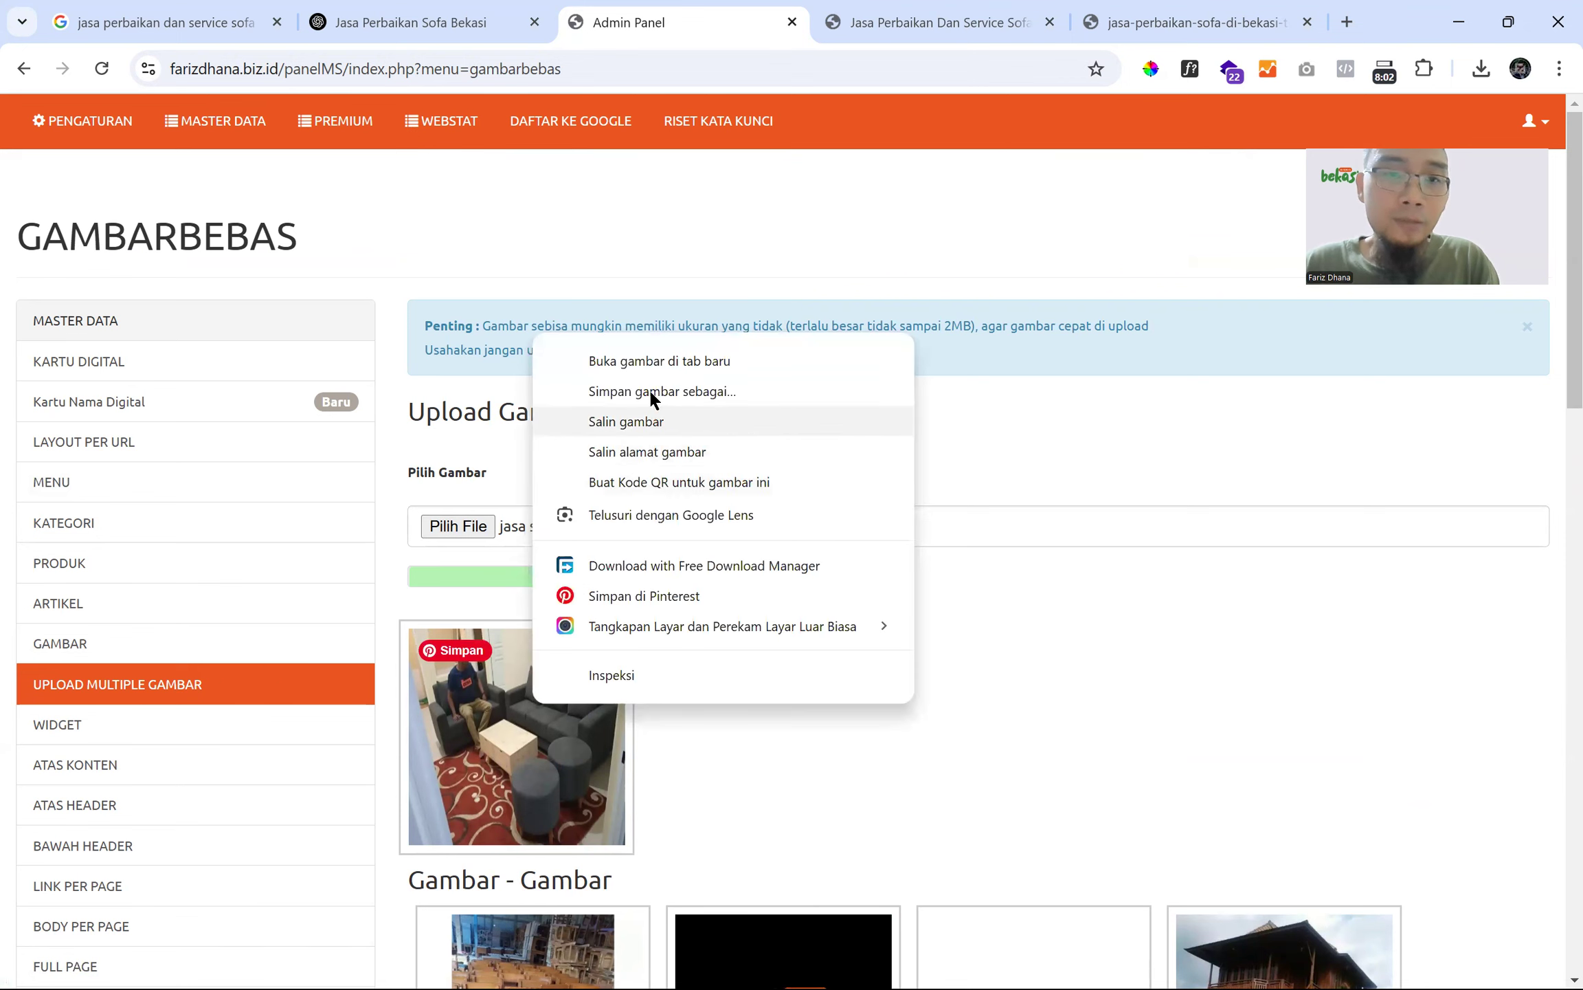
click(665, 448)
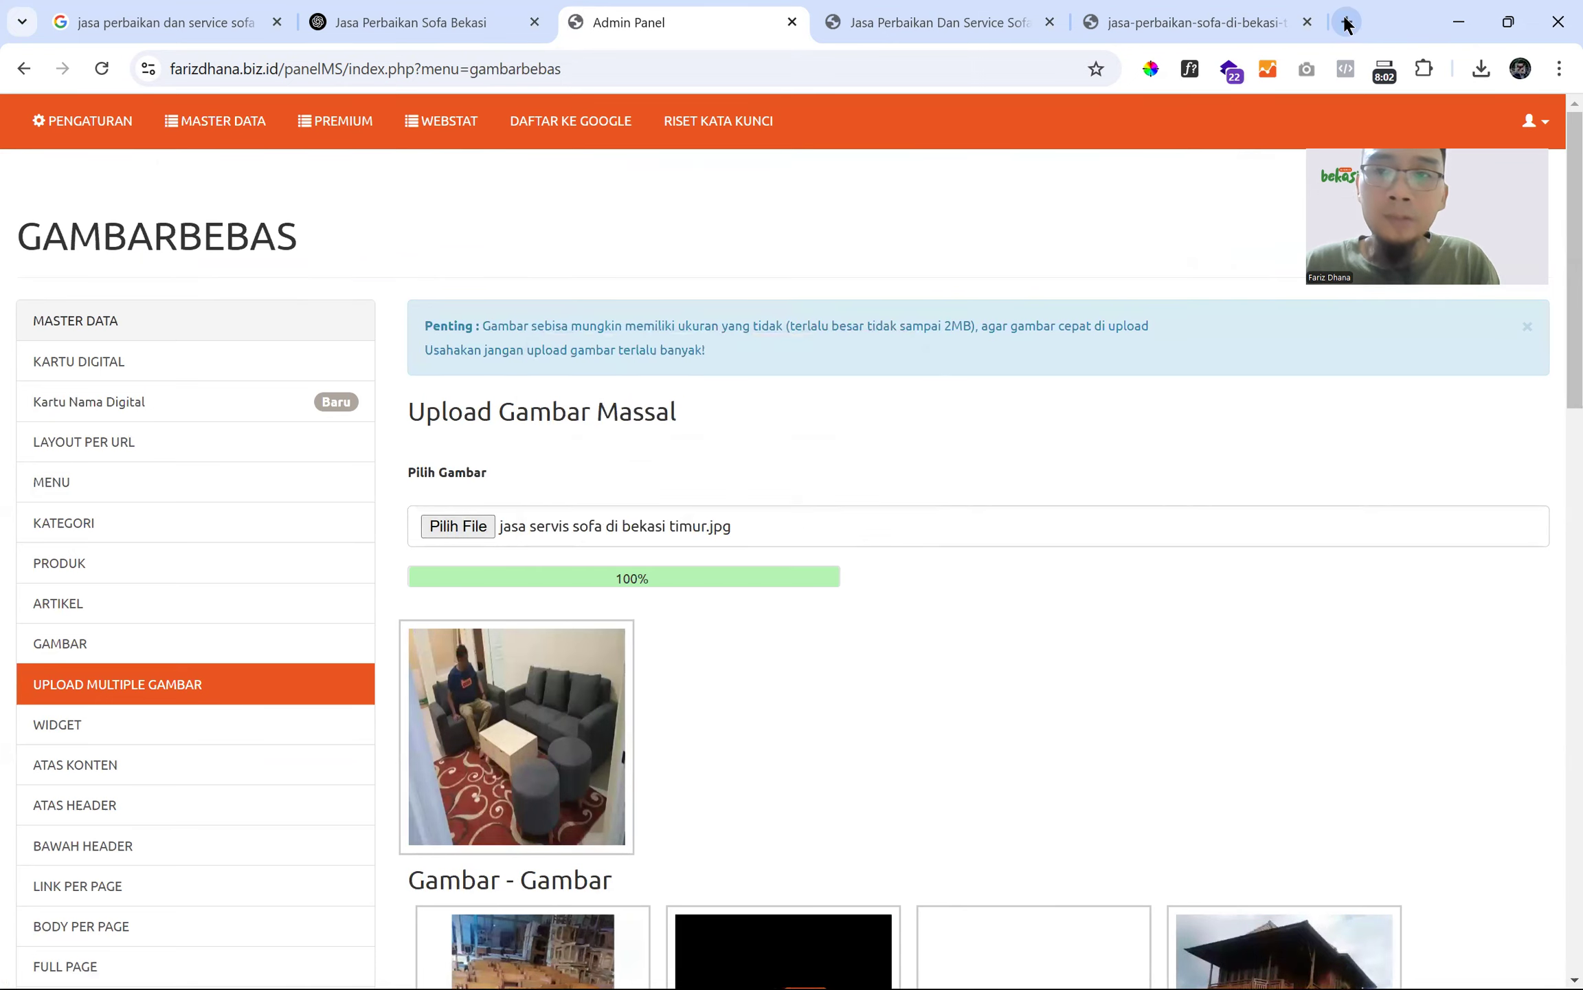
- Open the copied image address in a new browser tab
click(1347, 22)
key(ctrl+v)
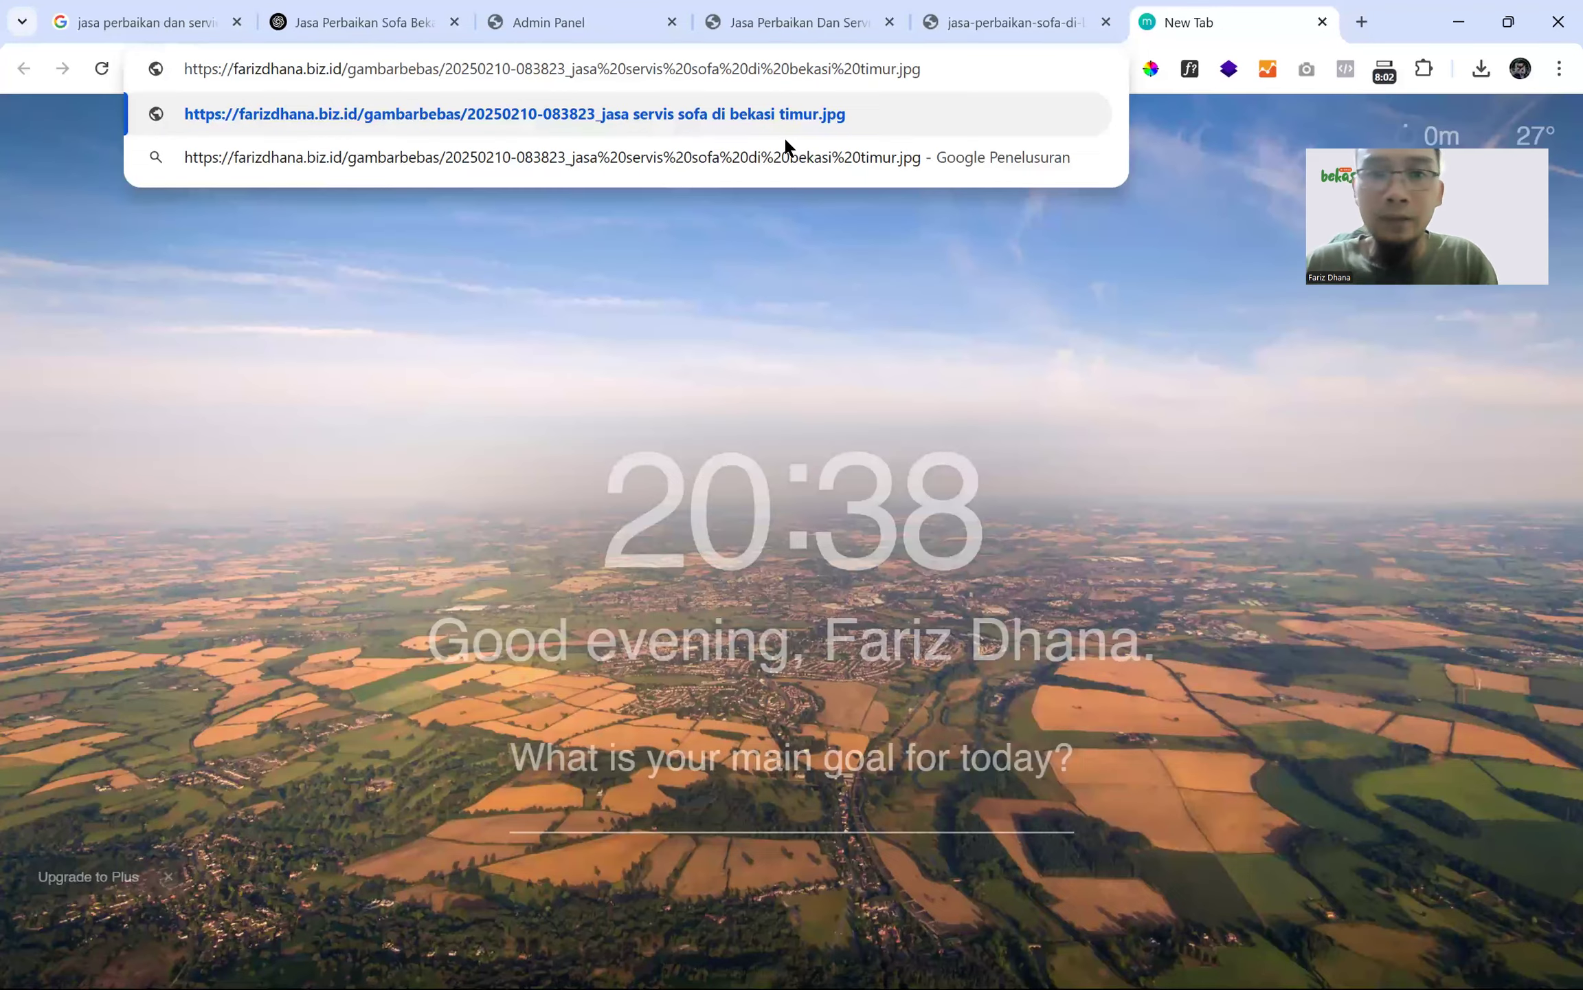
key(Return)
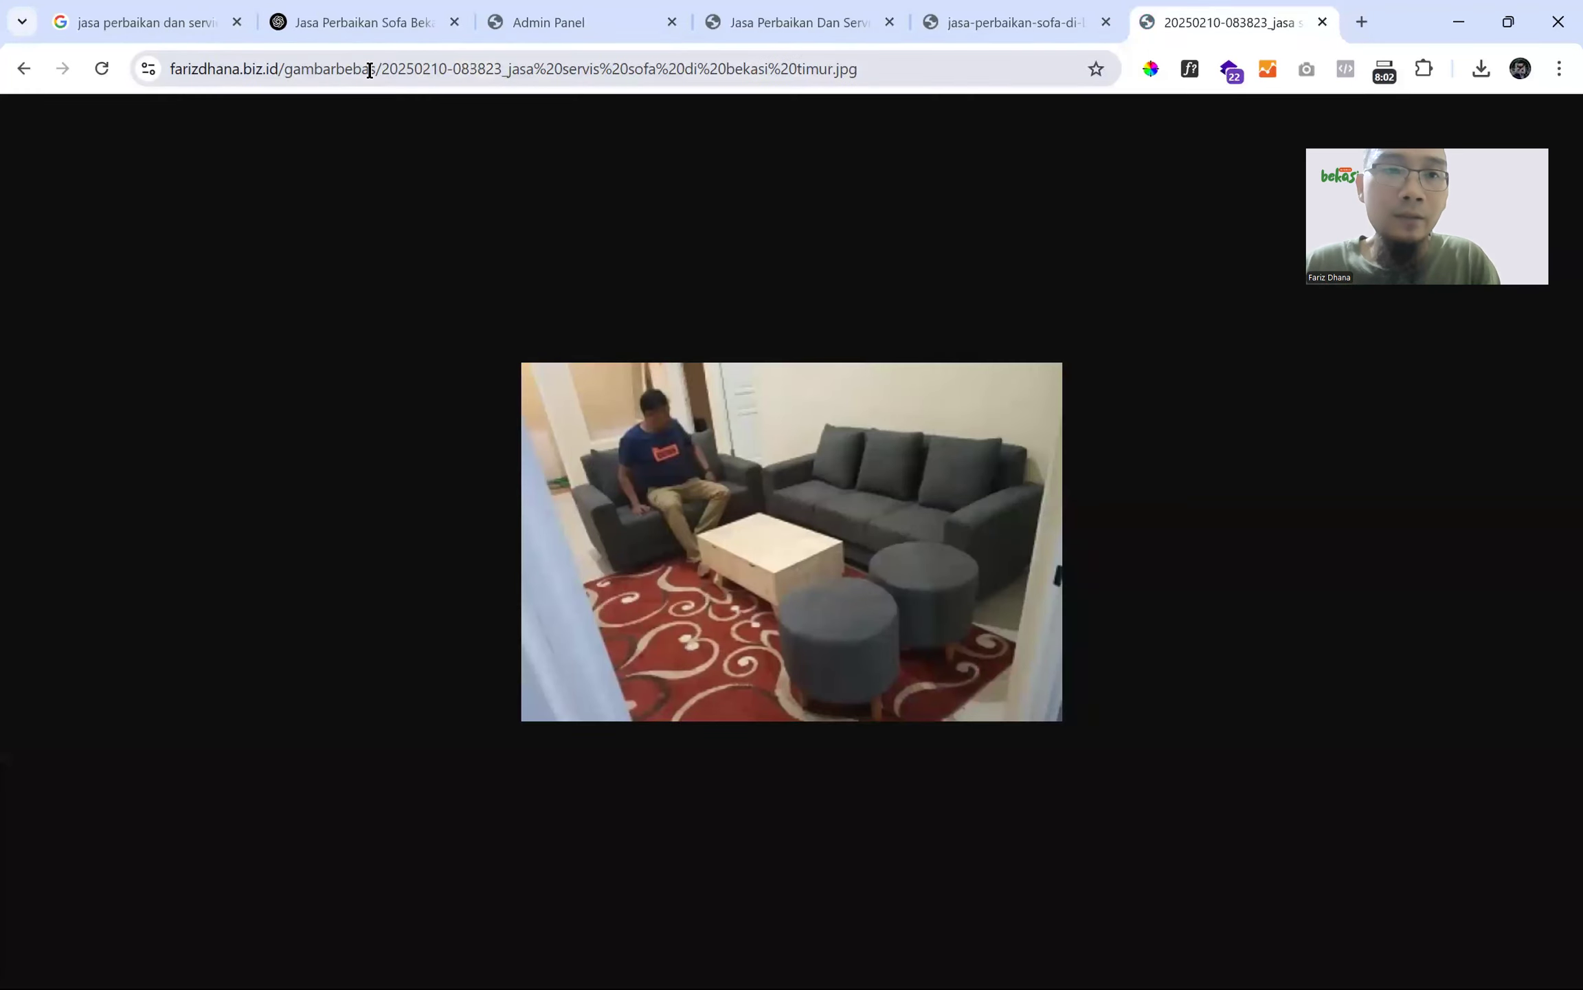
- Compare the gambarbebas and uploads folder paths between the two image tabs, then return to the admin panel
double_click(315, 68)
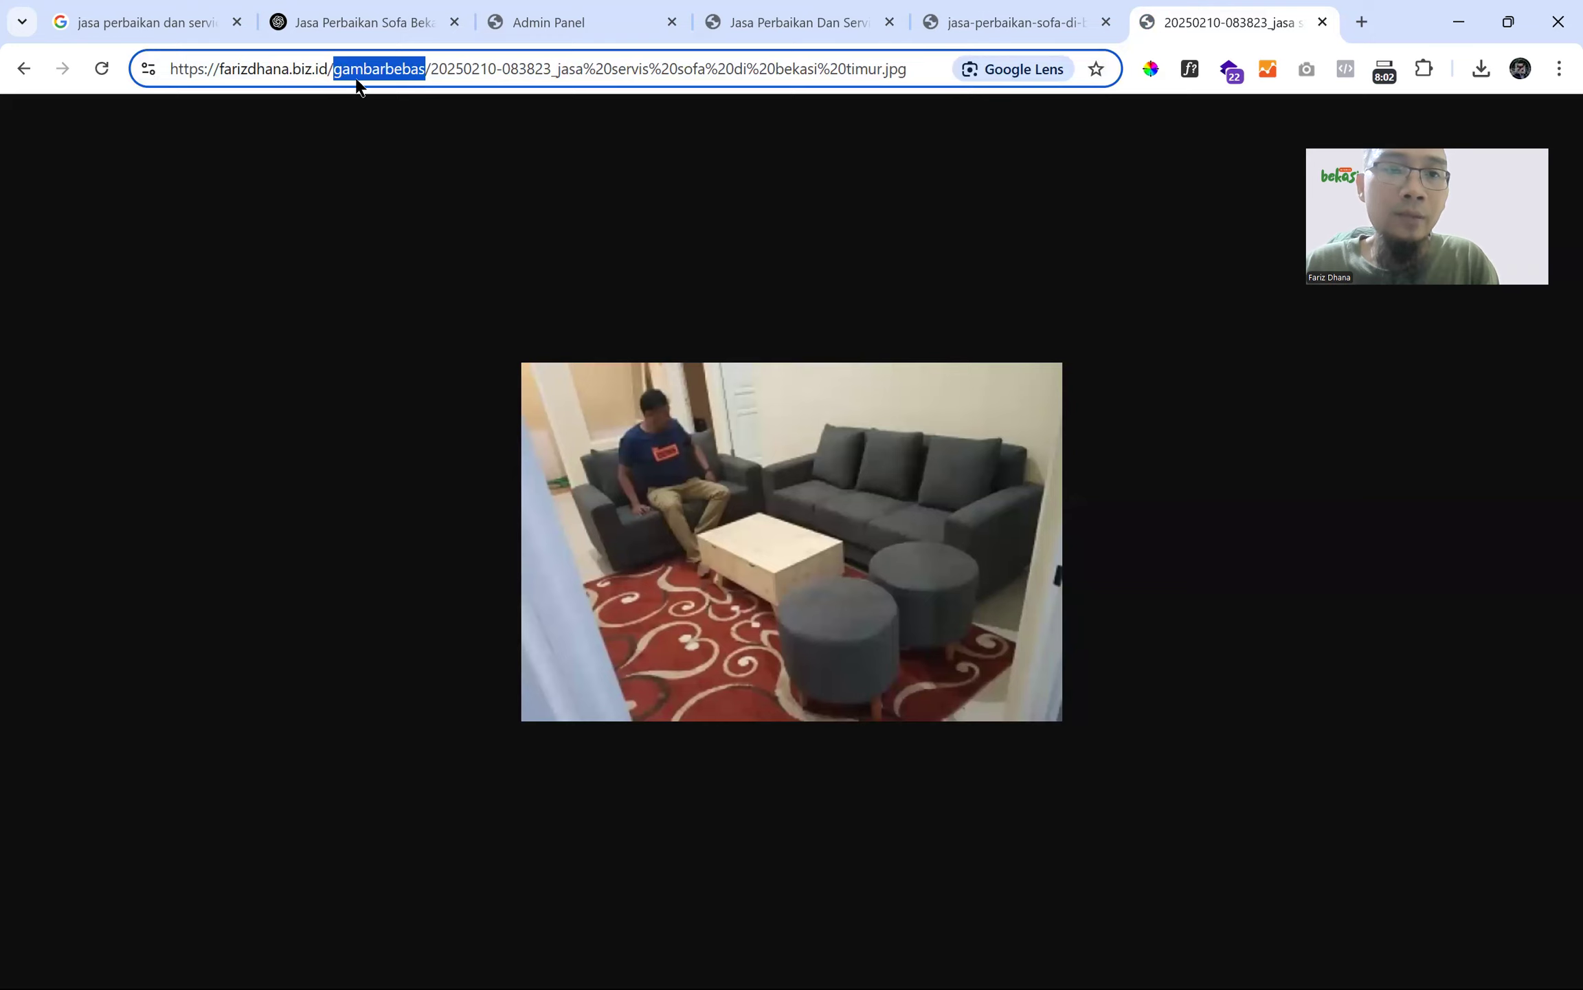
click(976, 21)
double_click(336, 68)
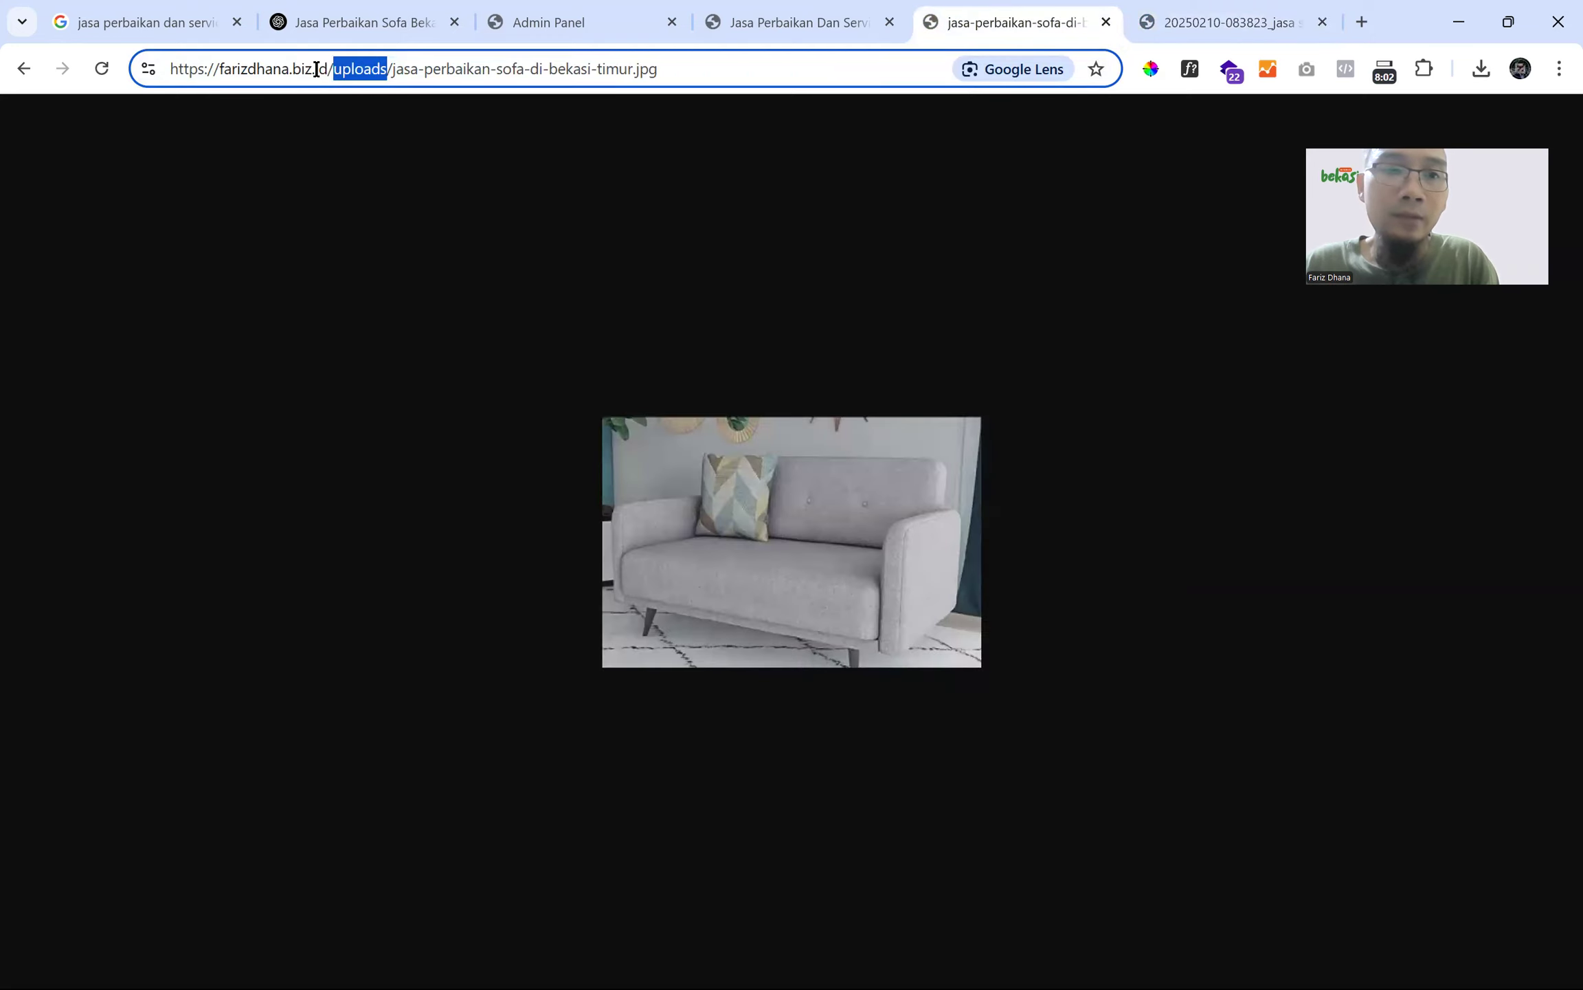
click(1206, 15)
click(411, 68)
double_click(415, 69)
drag(431, 68, 546, 66)
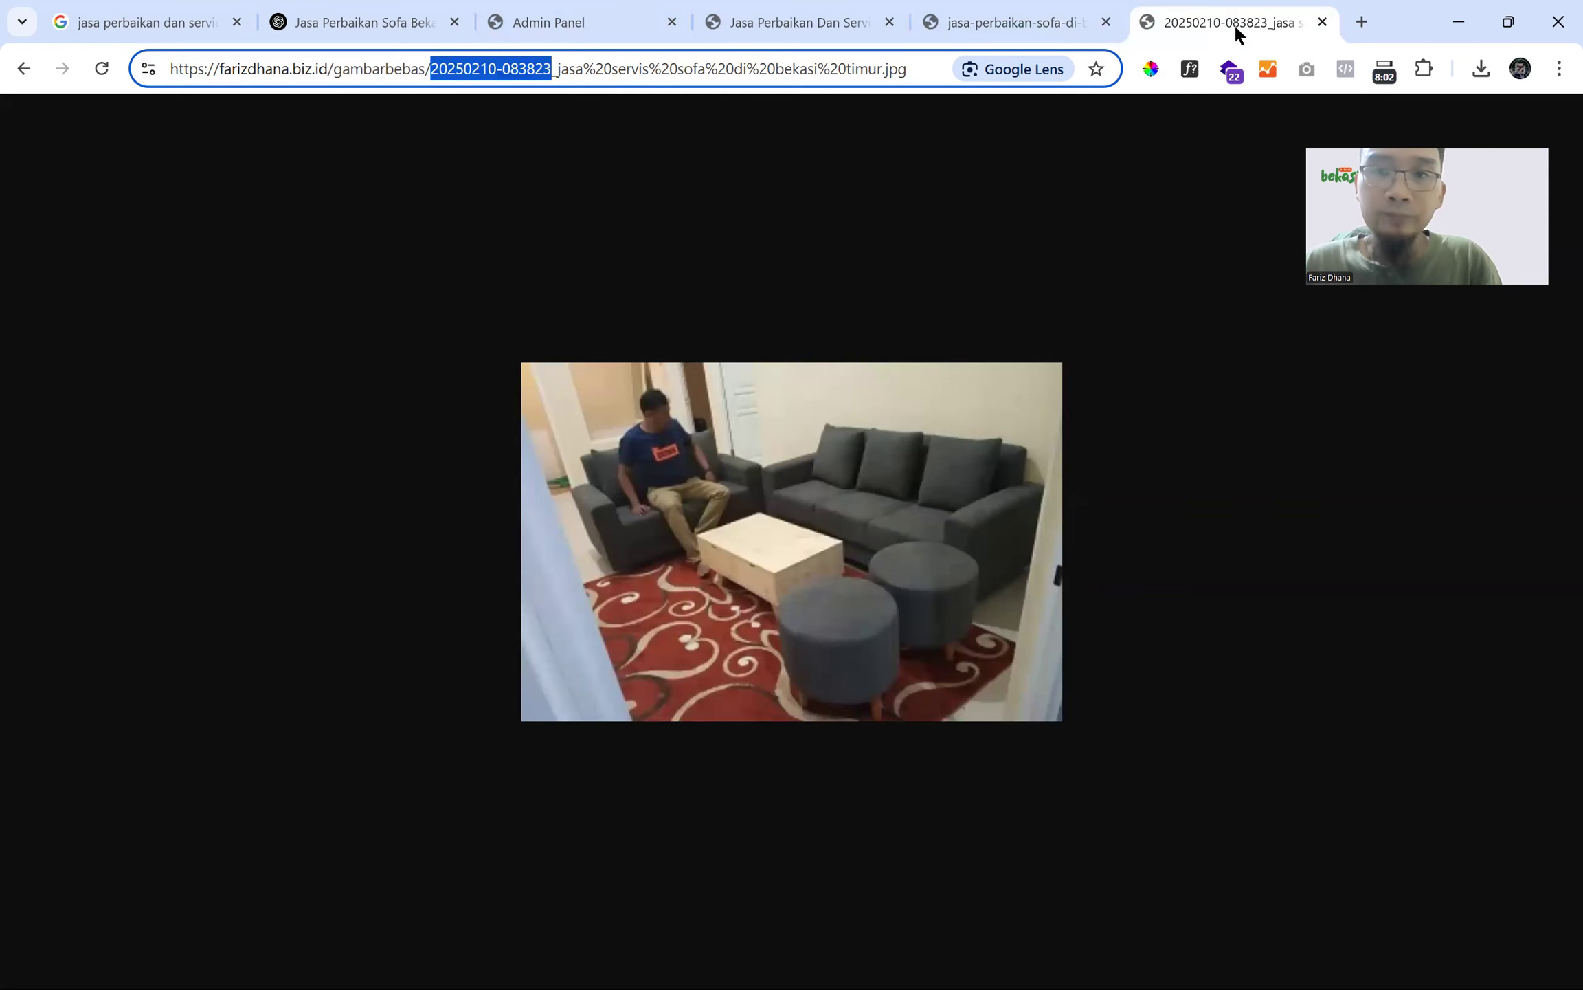
click(1043, 26)
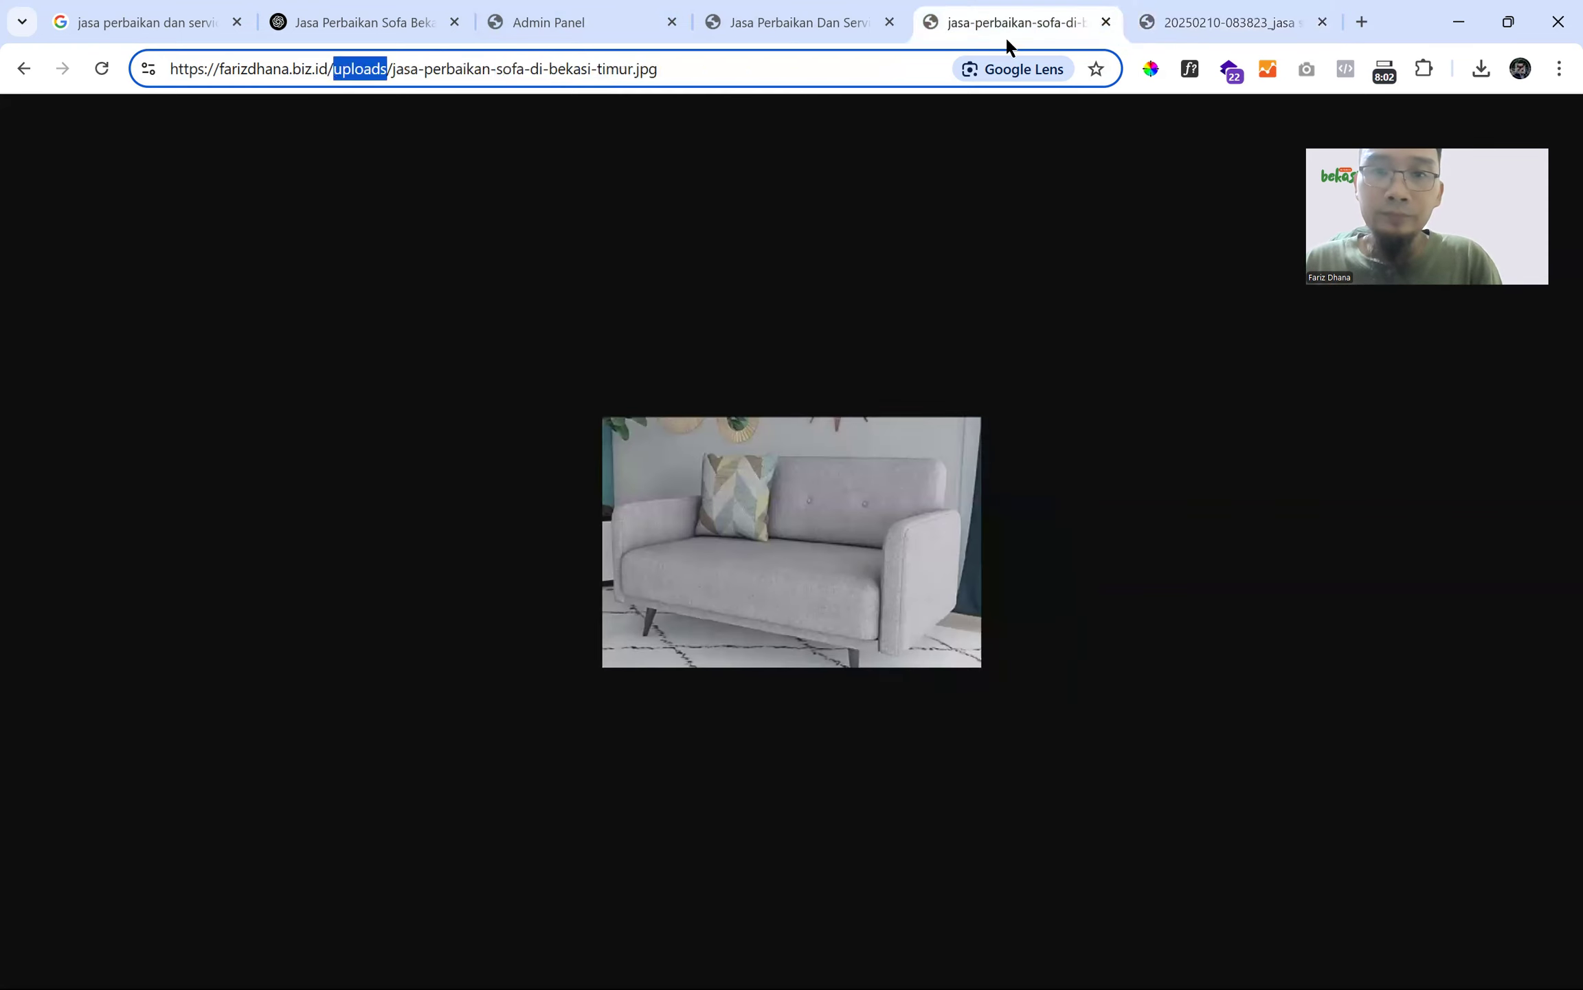
click(1228, 21)
click(806, 26)
click(582, 26)
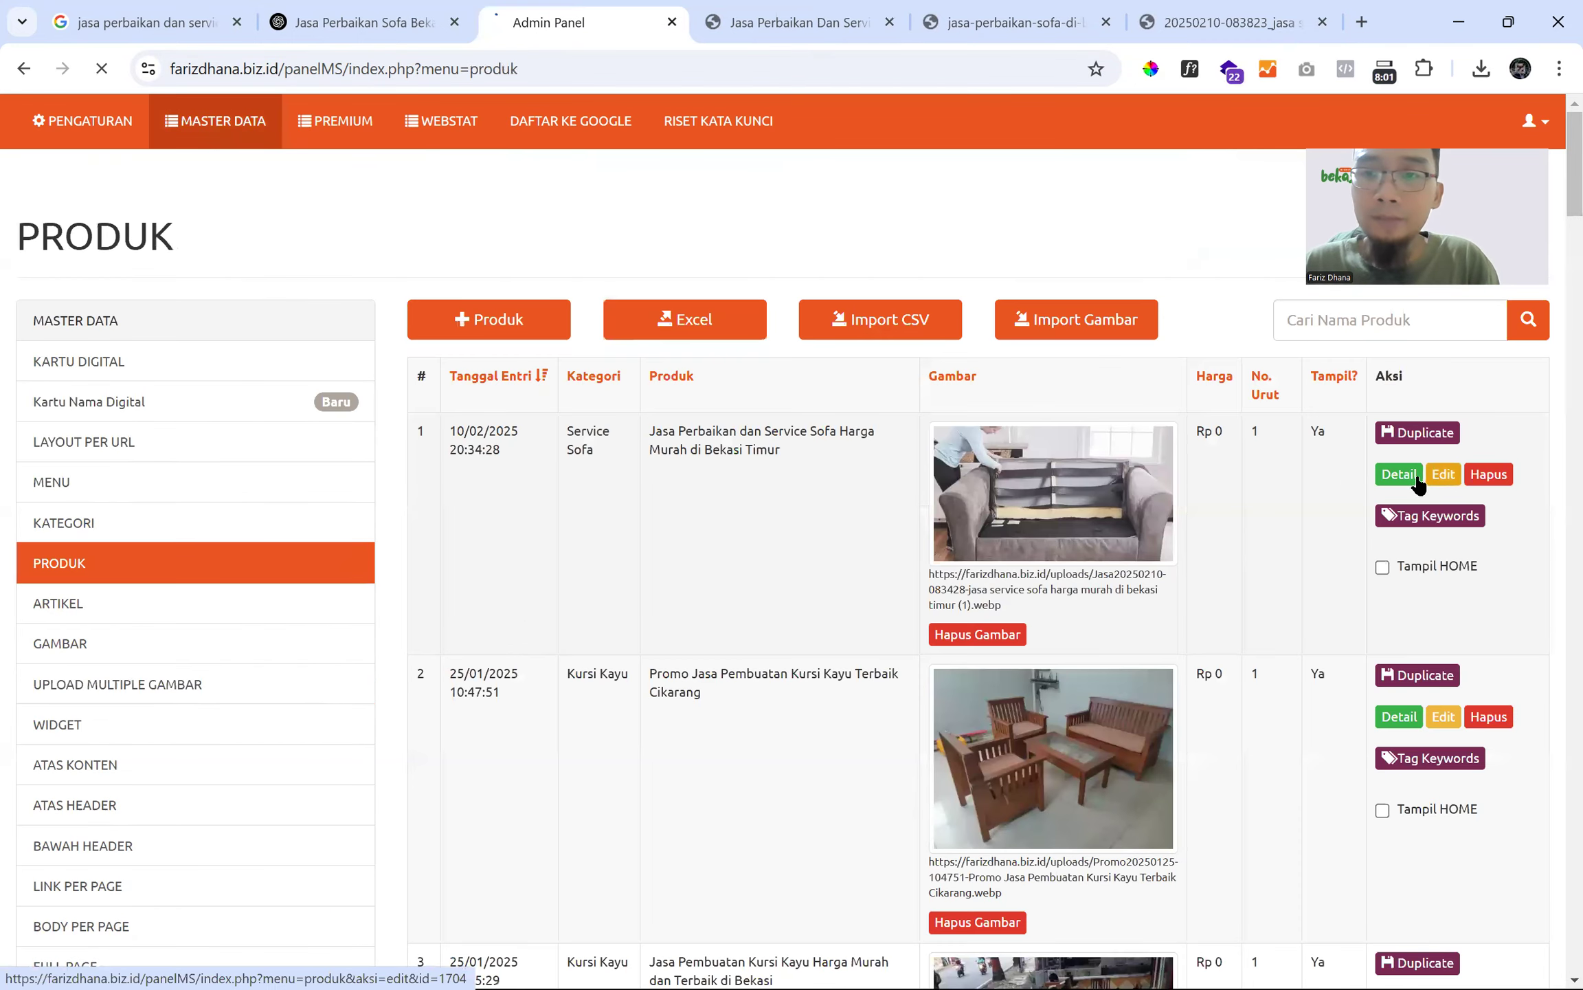
- Open the sofa-repair product full-window and place the caret on the empty line above 'seowa'
click(1443, 474)
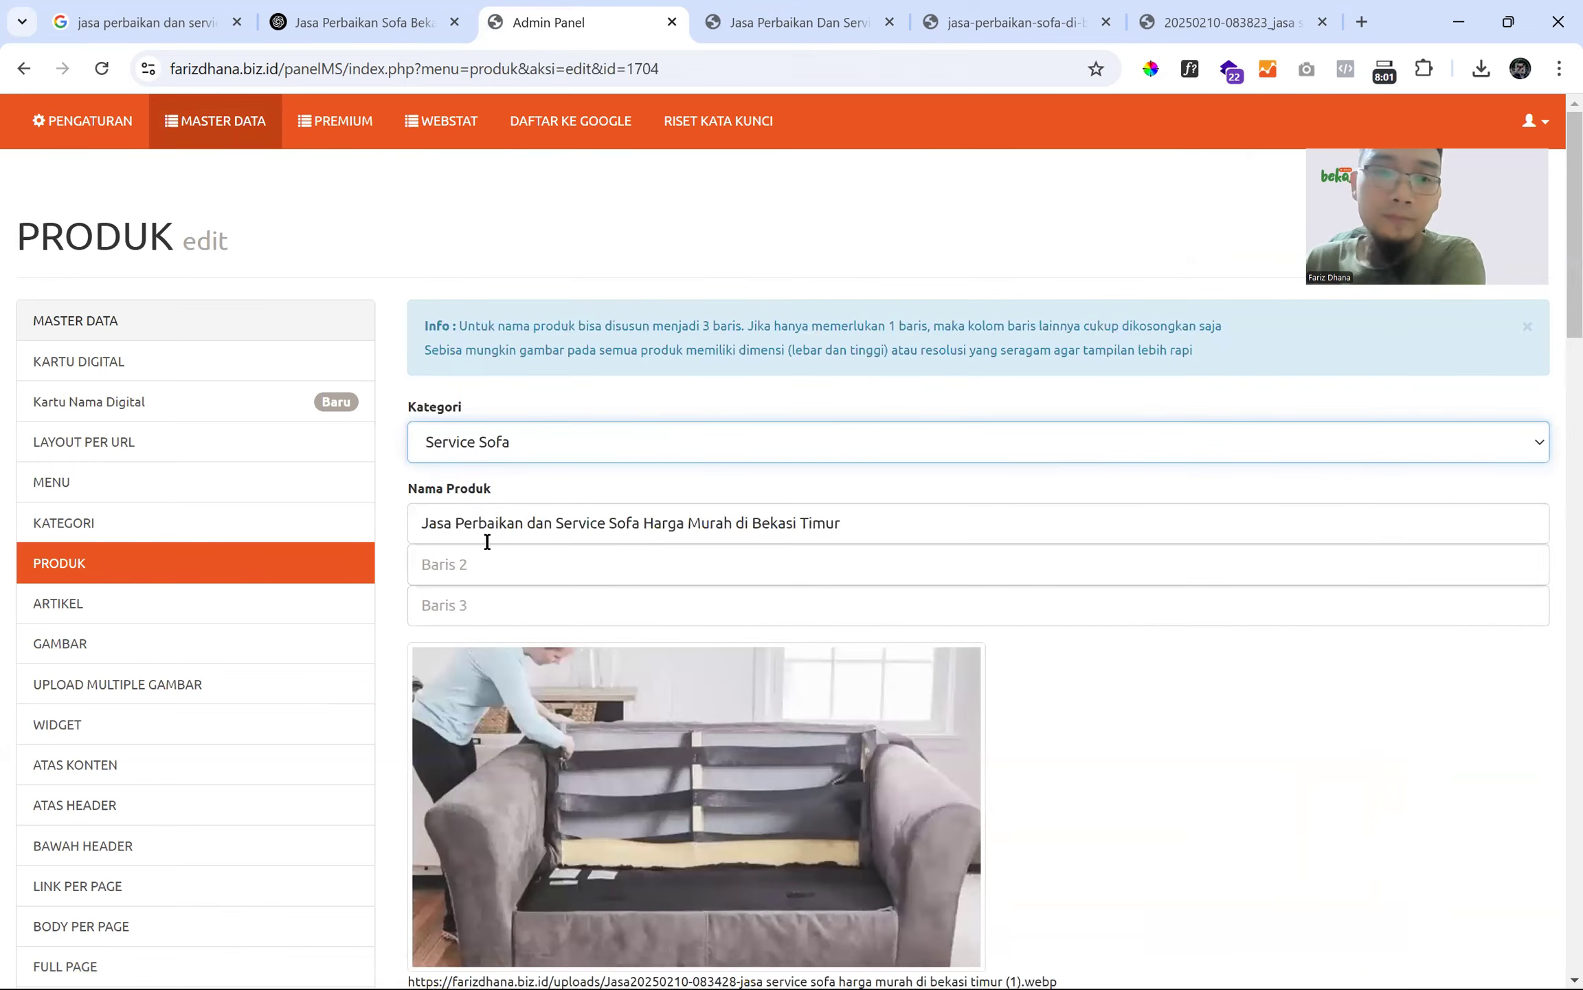
scroll(591, 584, down, 7)
scroll(591, 580, down, 1)
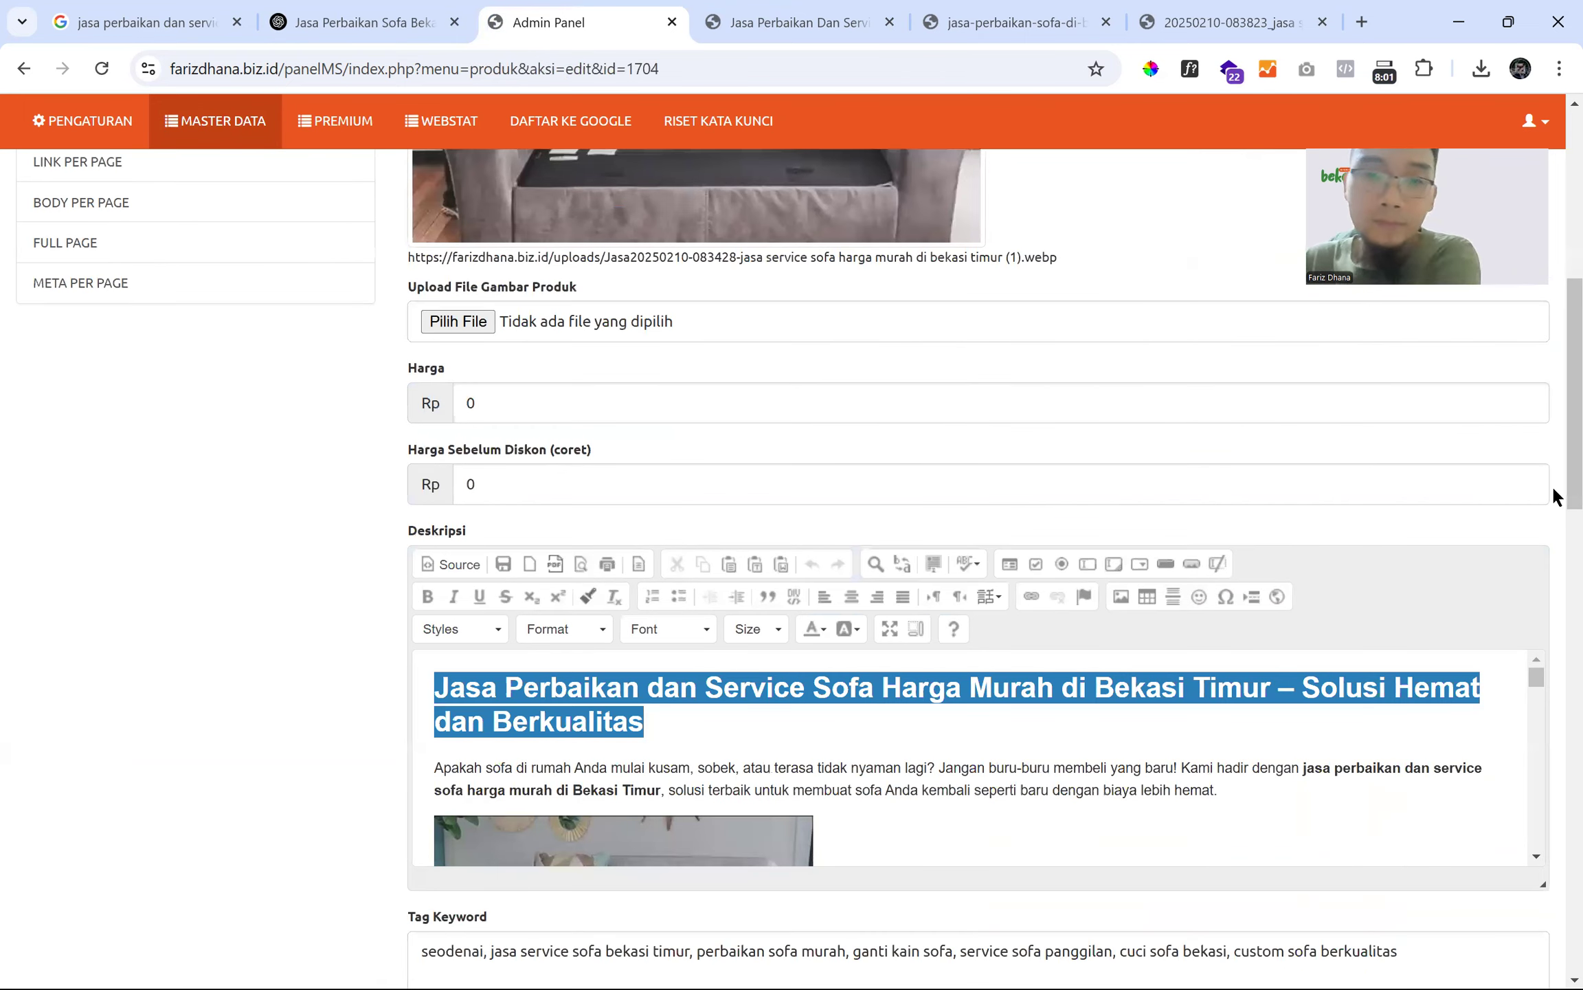
click(892, 626)
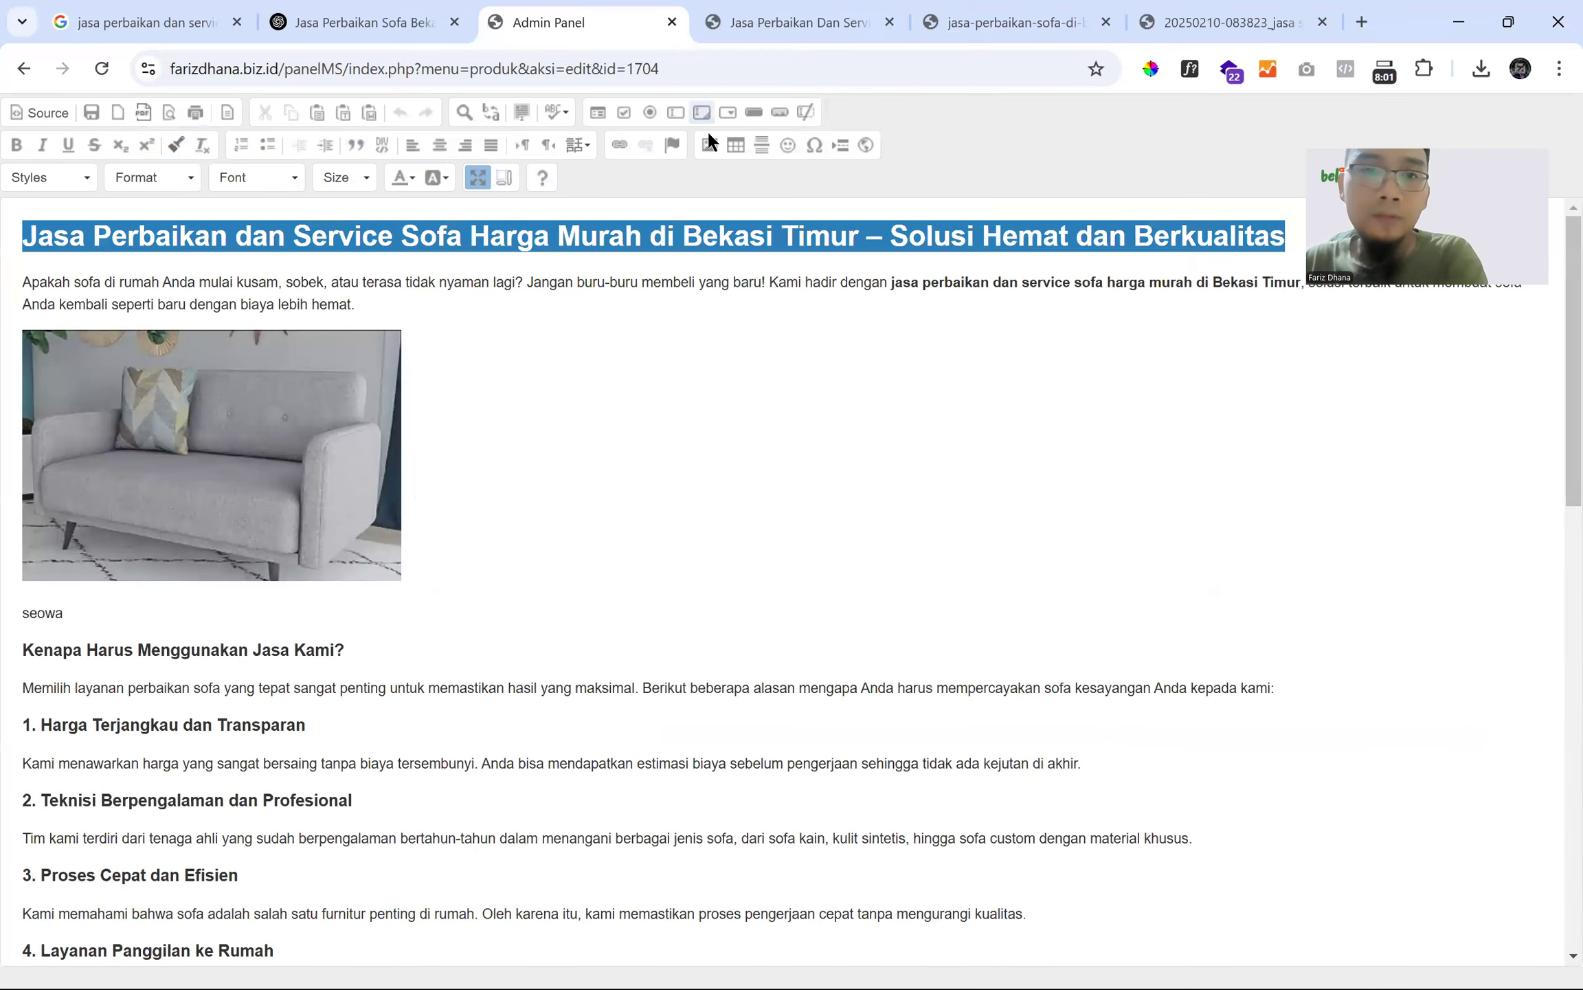
scroll(334, 503, down, 5)
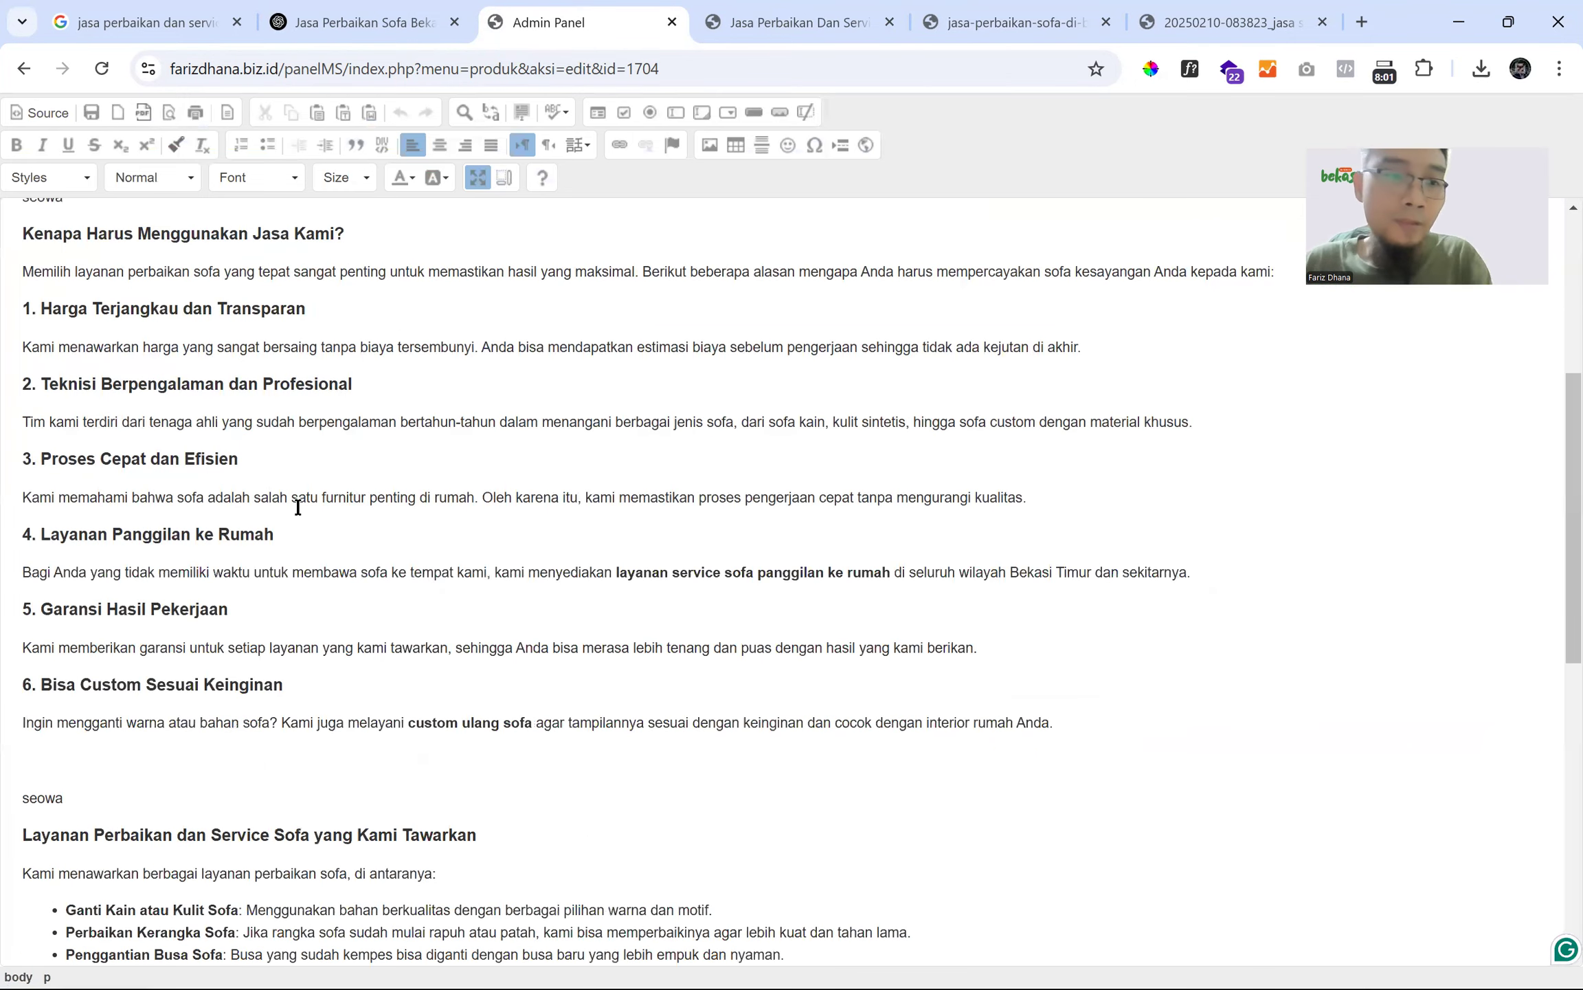
click(127, 730)
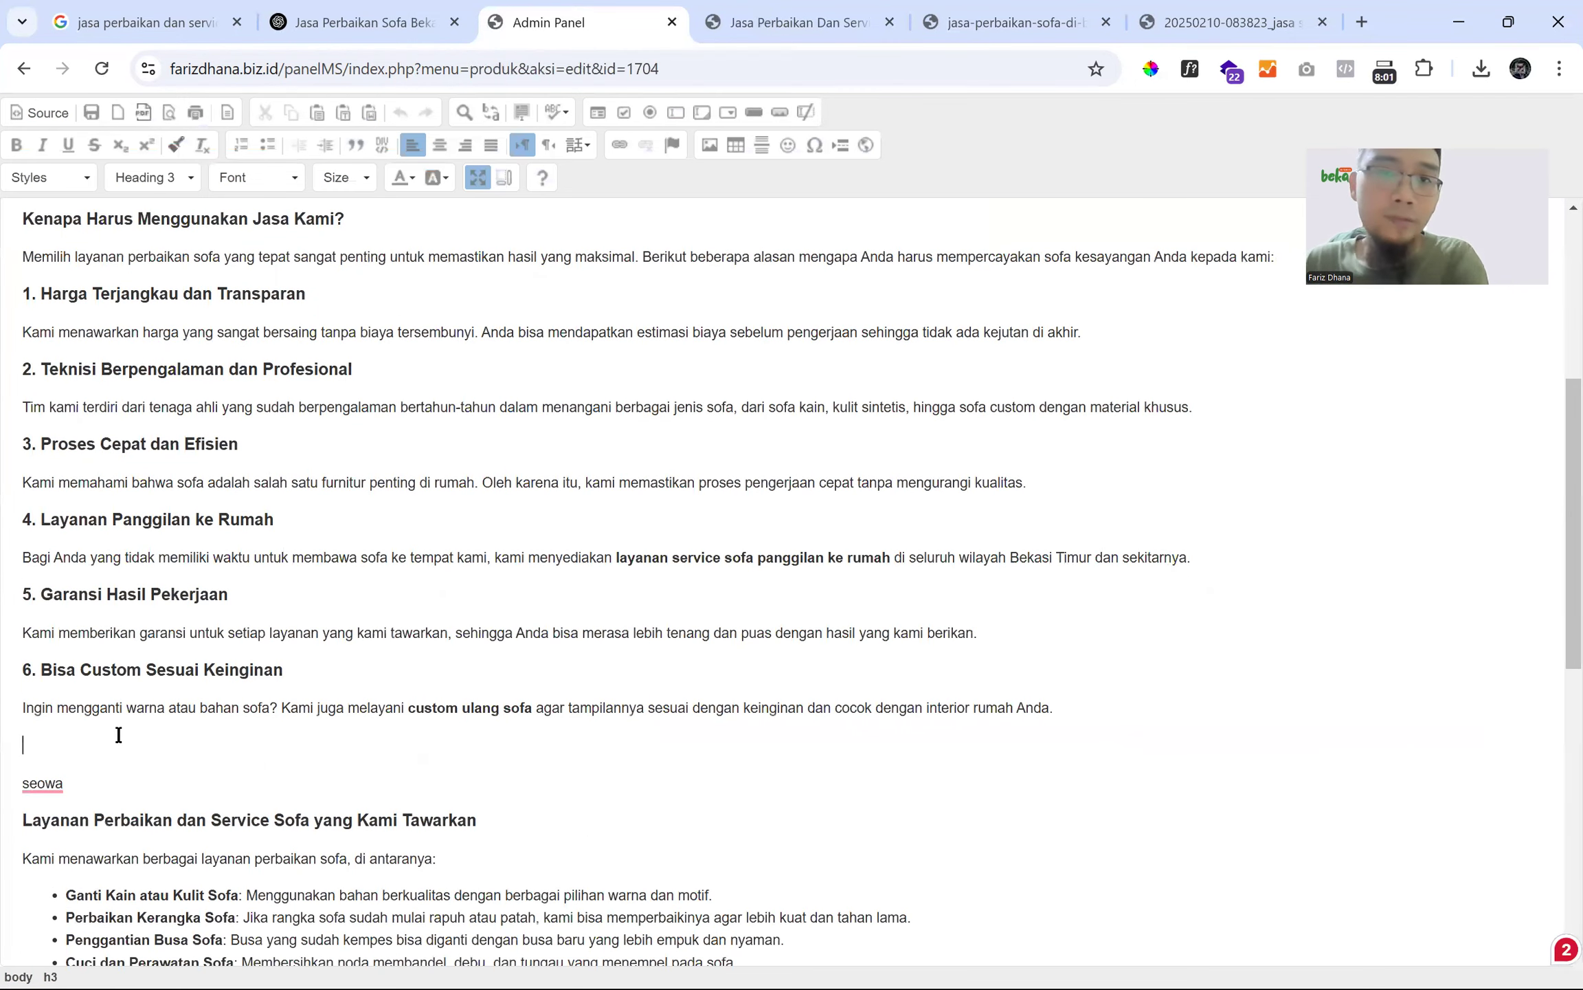
- Insert the dark-grey sofa photo from the server, with no fixed width and alt text 'jasa service sofa di bekasi timur'
click(712, 143)
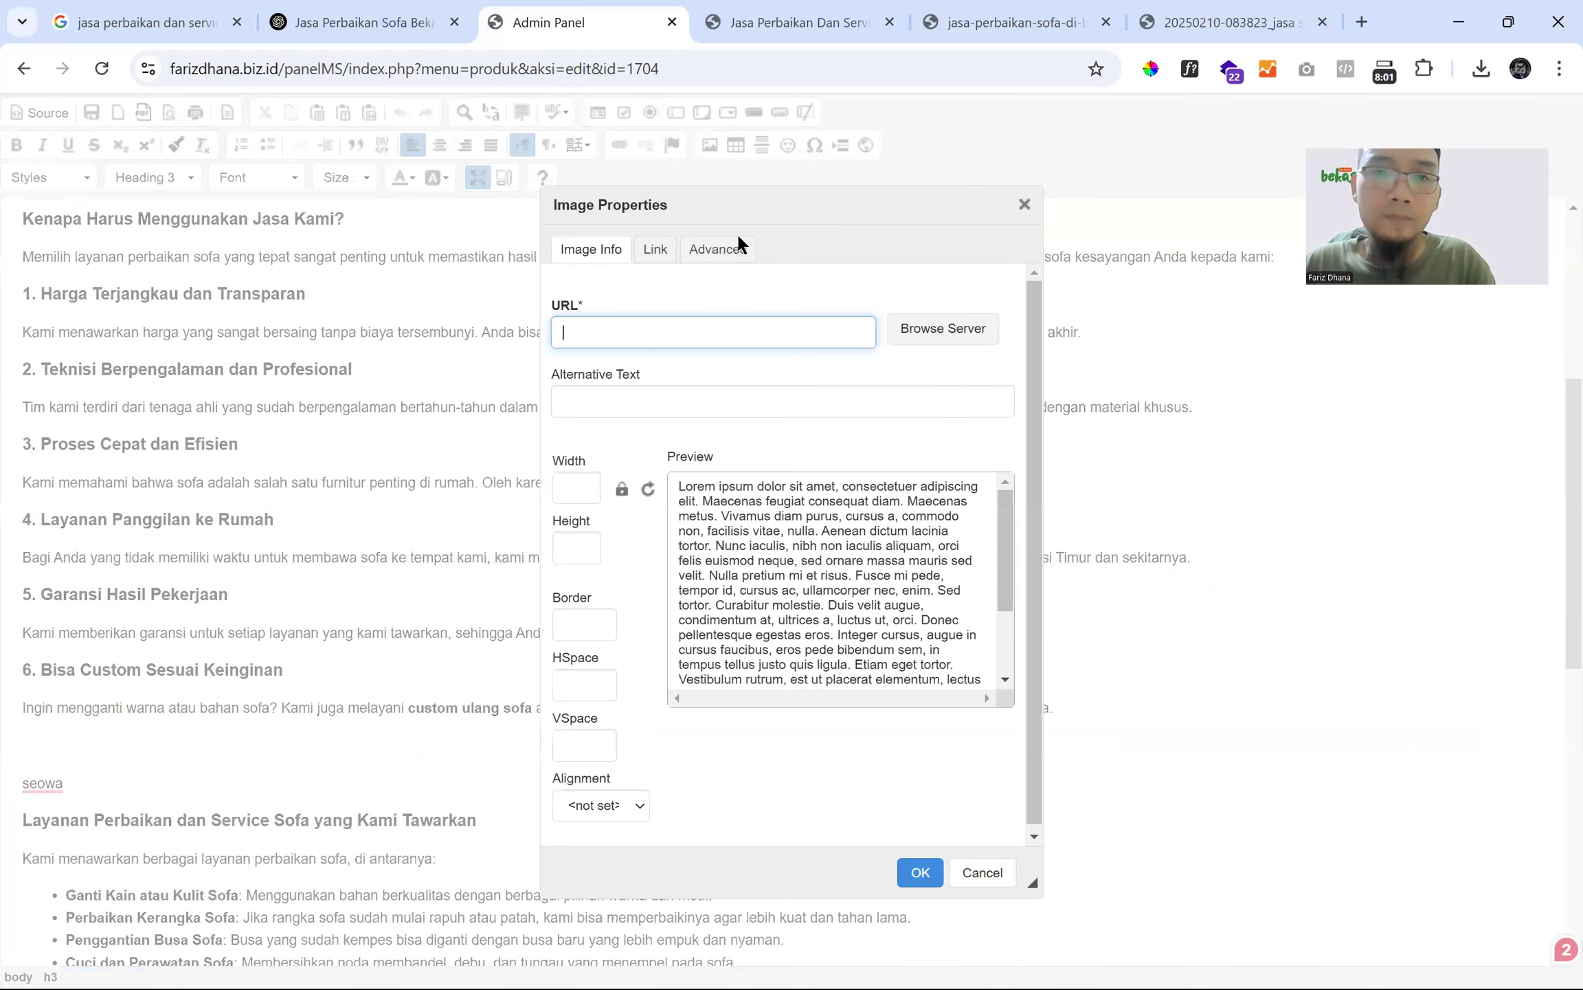
click(938, 332)
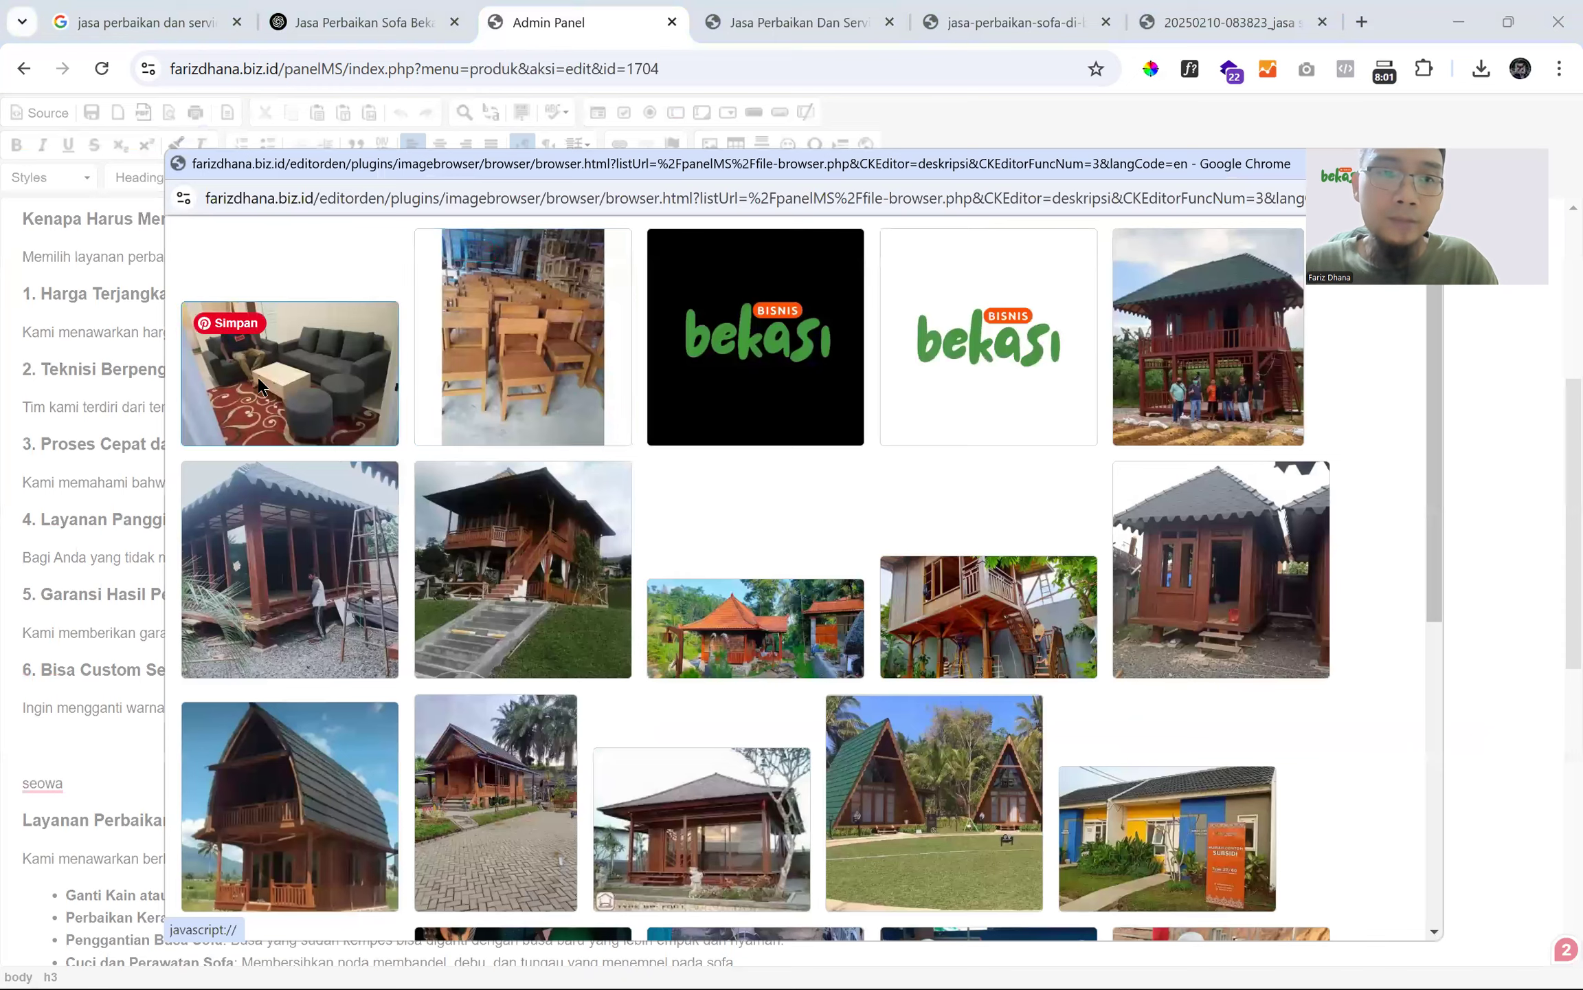
click(277, 388)
double_click(573, 486)
key(BackSpace)
click(581, 399)
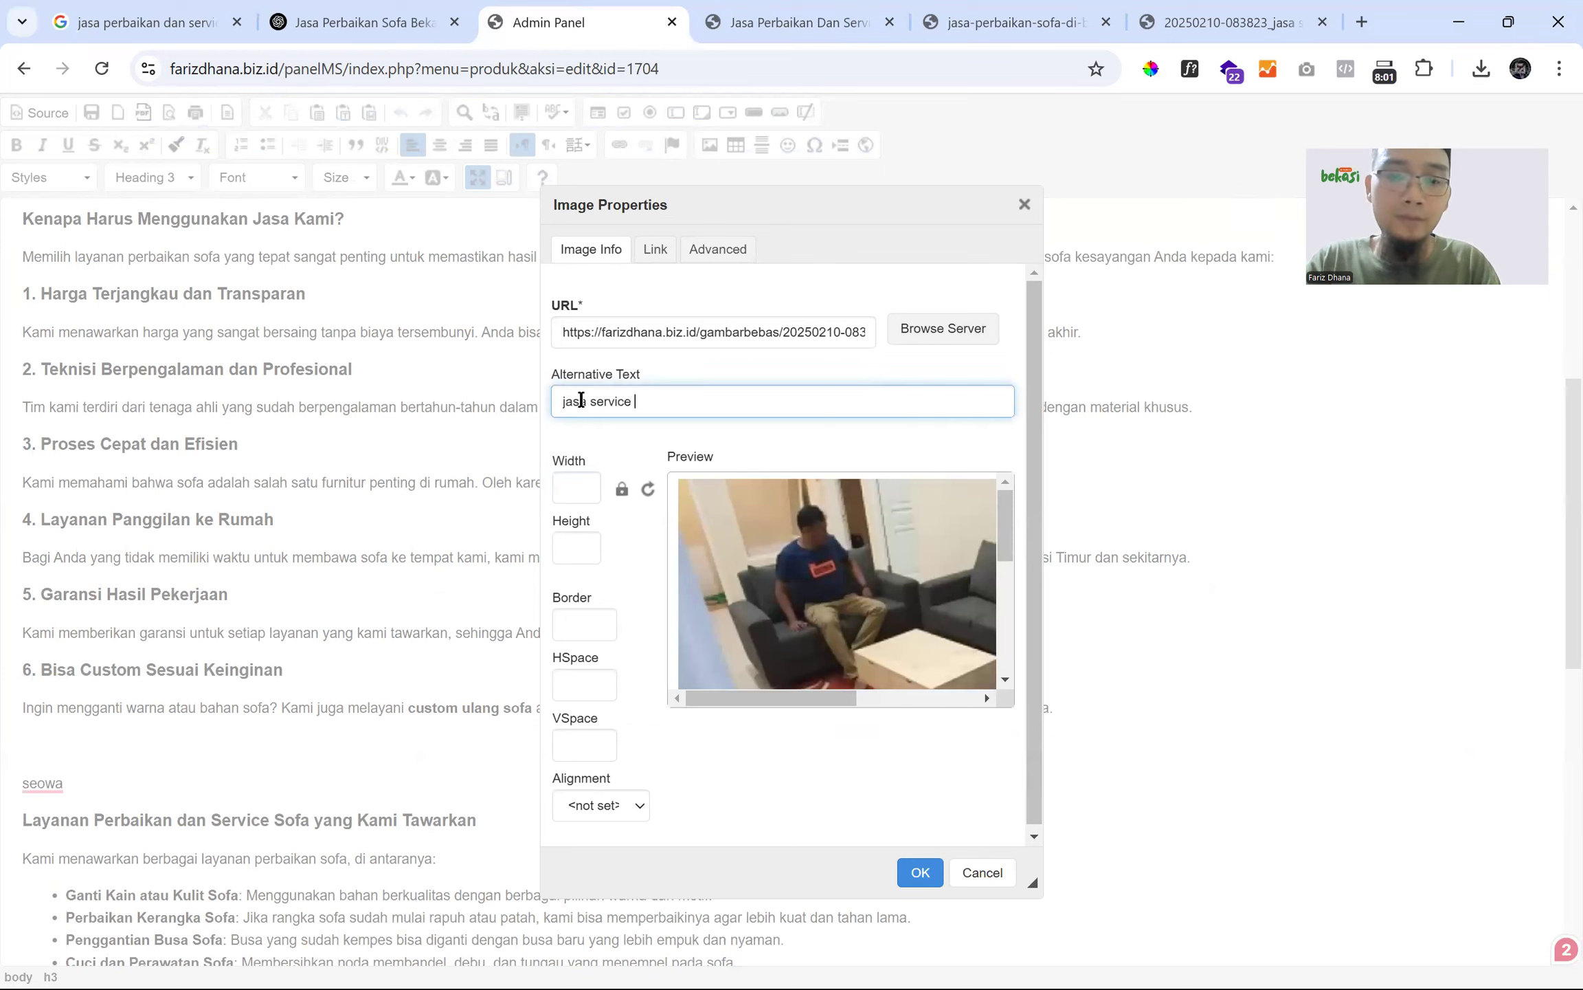
text(bekasi )
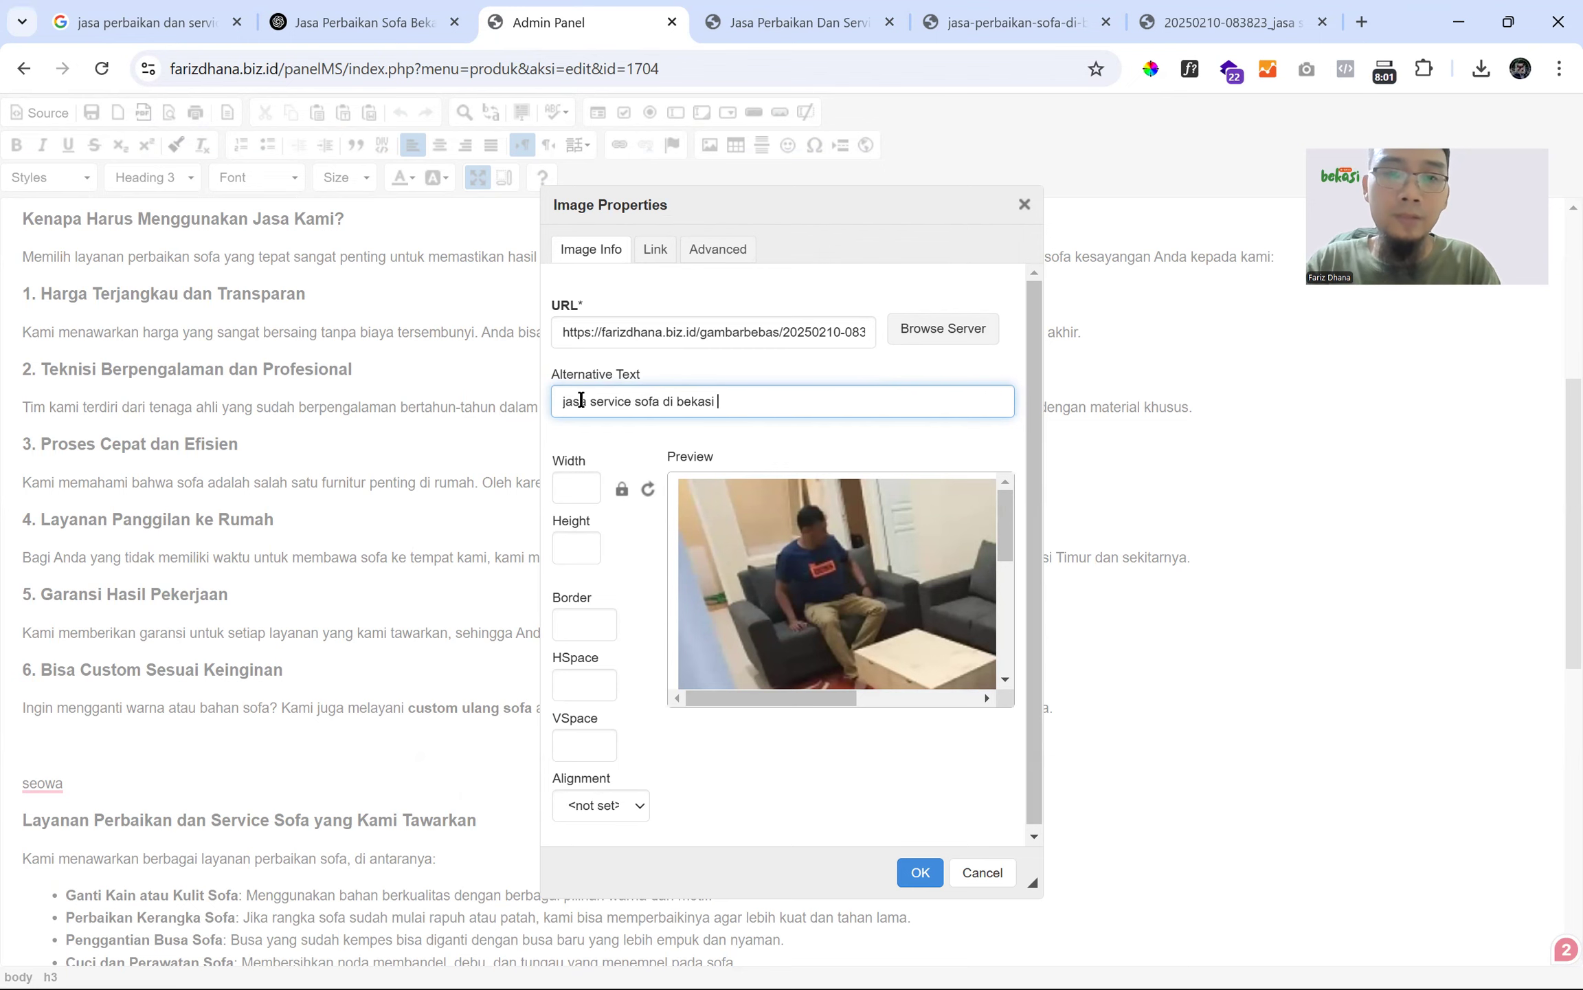
text(timur)
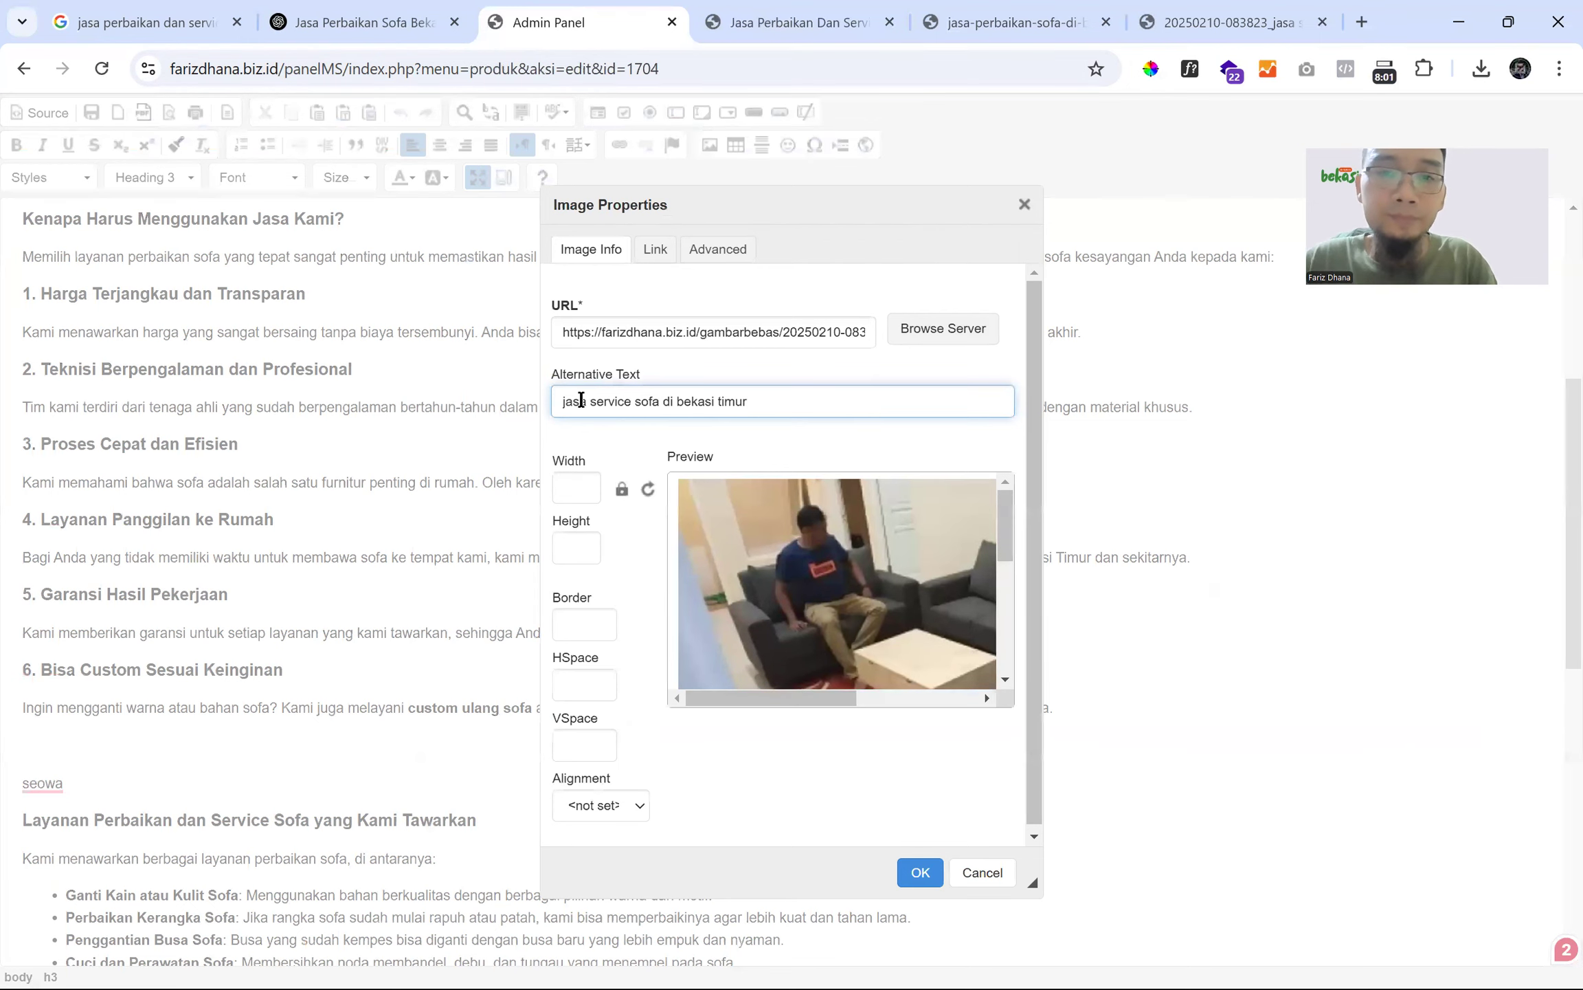
click(921, 873)
scroll(256, 543, down, 5)
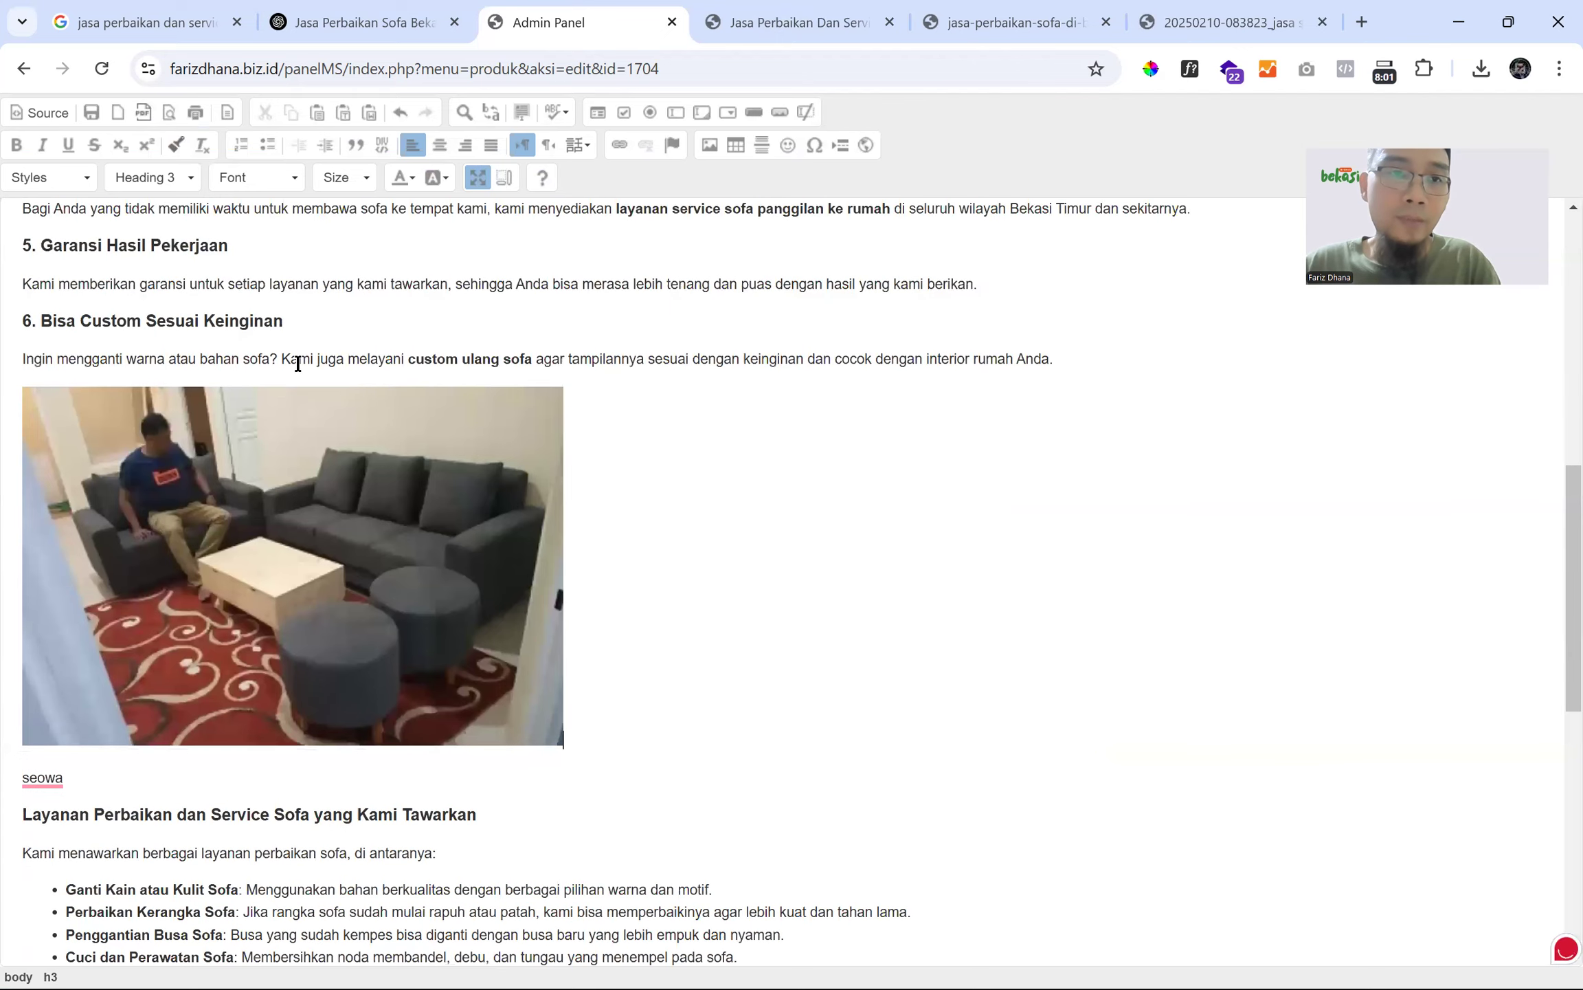
- Open the Image dialog after the earlier sofa image, check the other tabs, then cancel it
scroll(327, 410, up, 8)
click(266, 348)
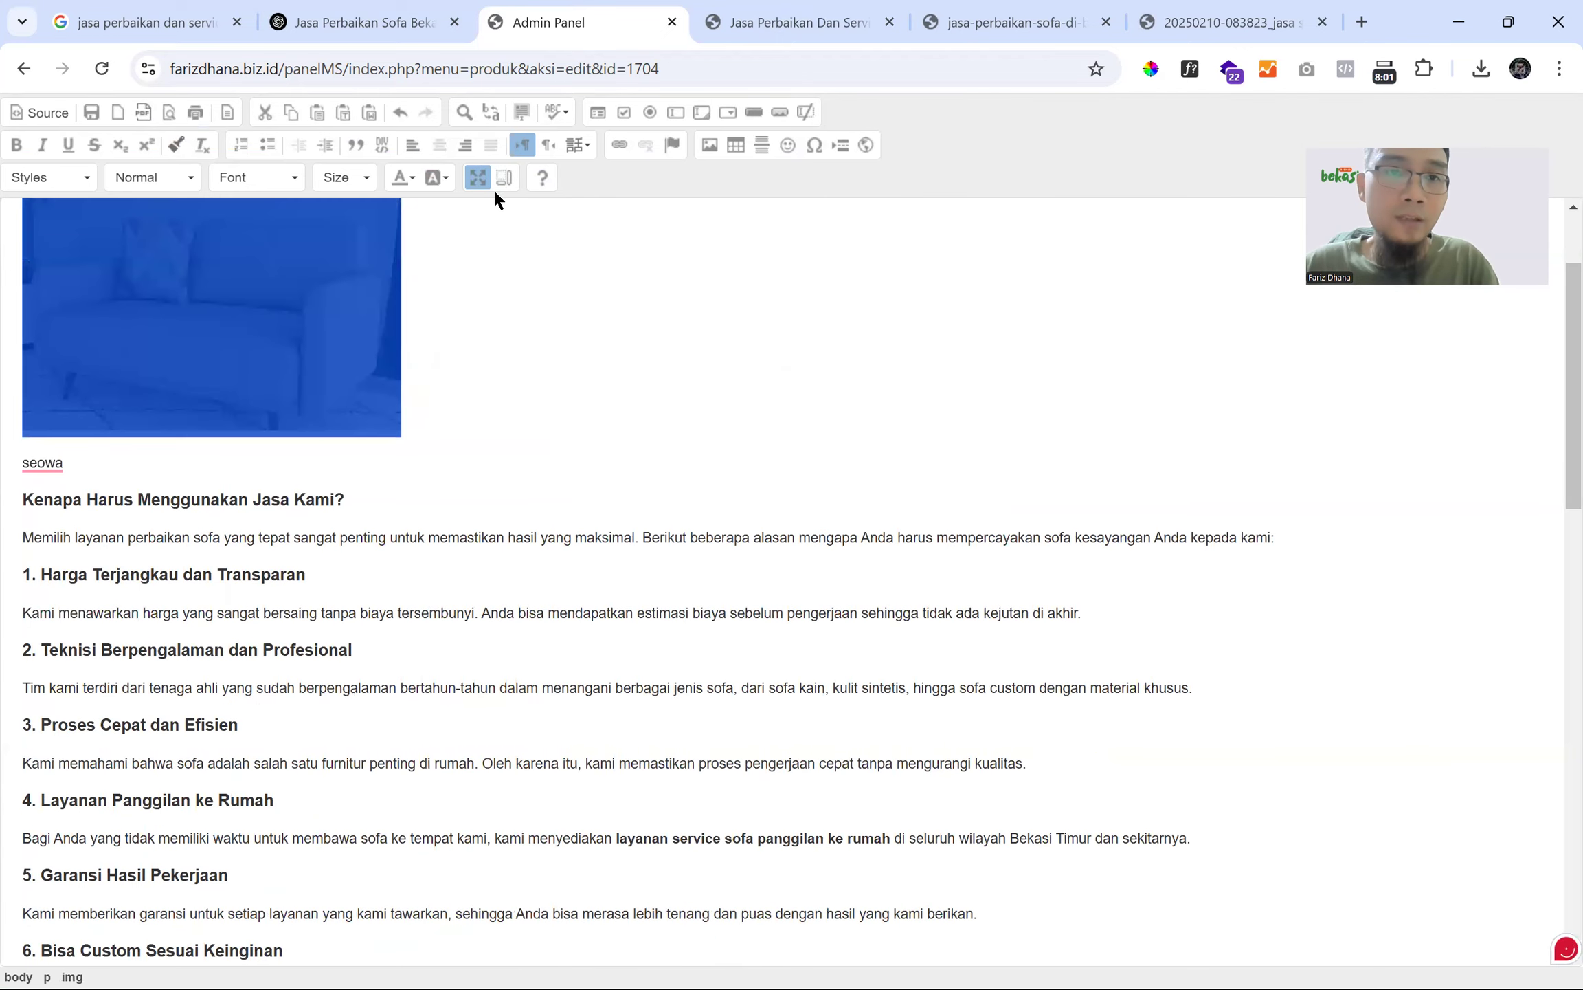
click(459, 375)
scroll(461, 358, up, 3)
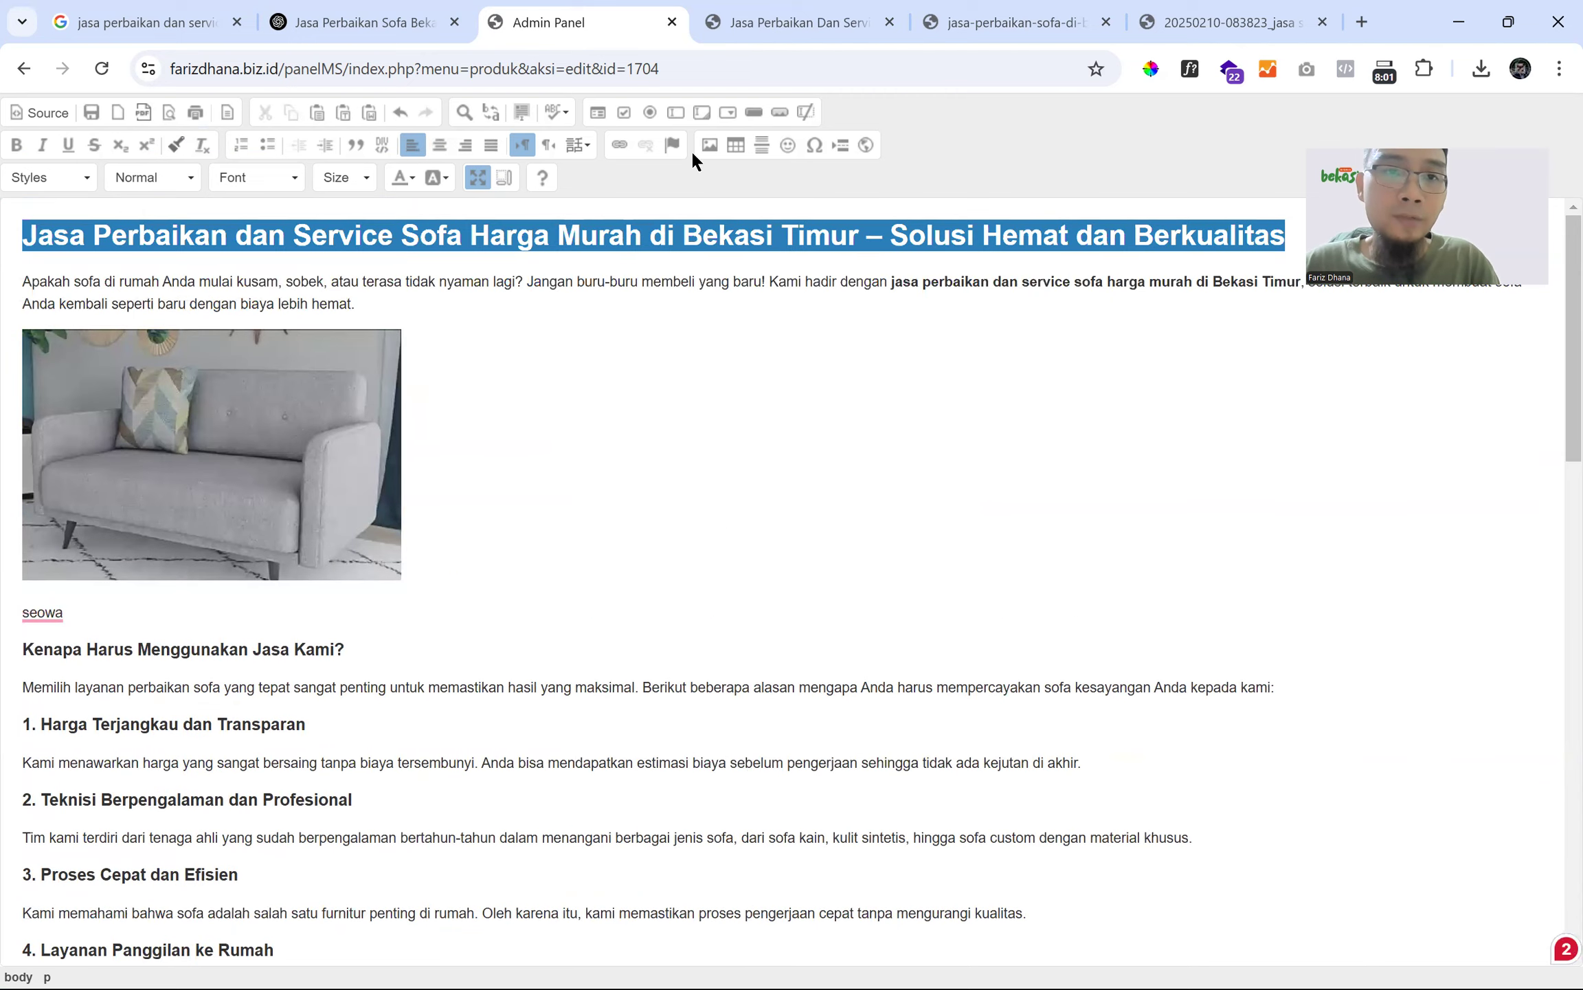
click(708, 150)
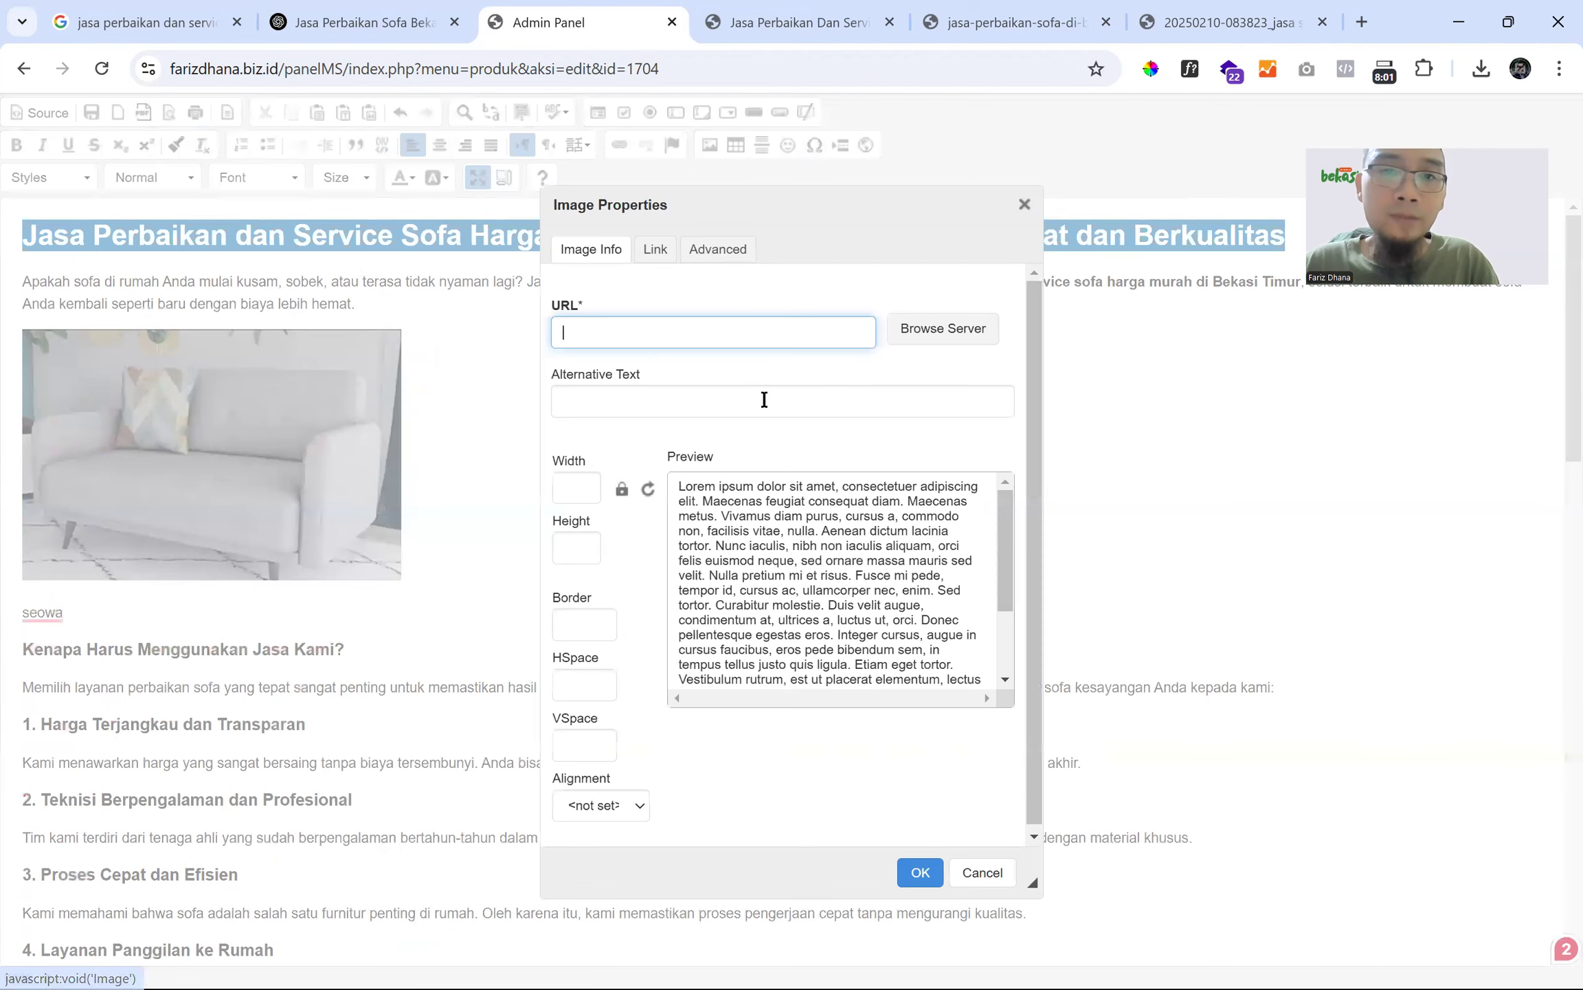
click(906, 336)
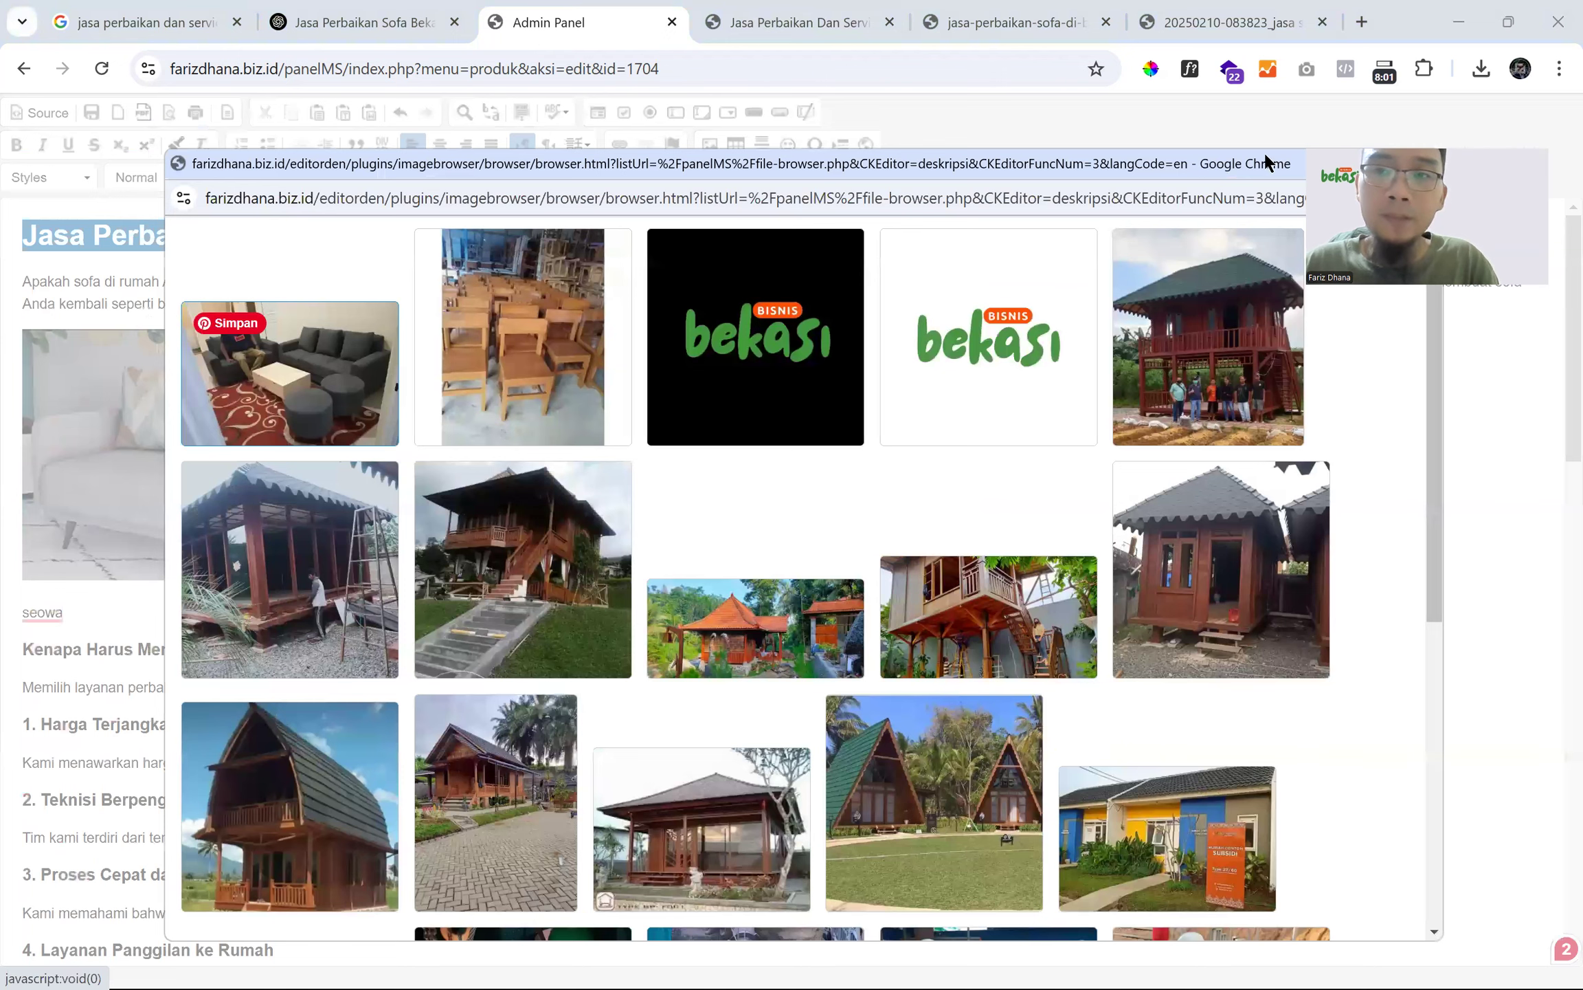
drag(1171, 164, 901, 157)
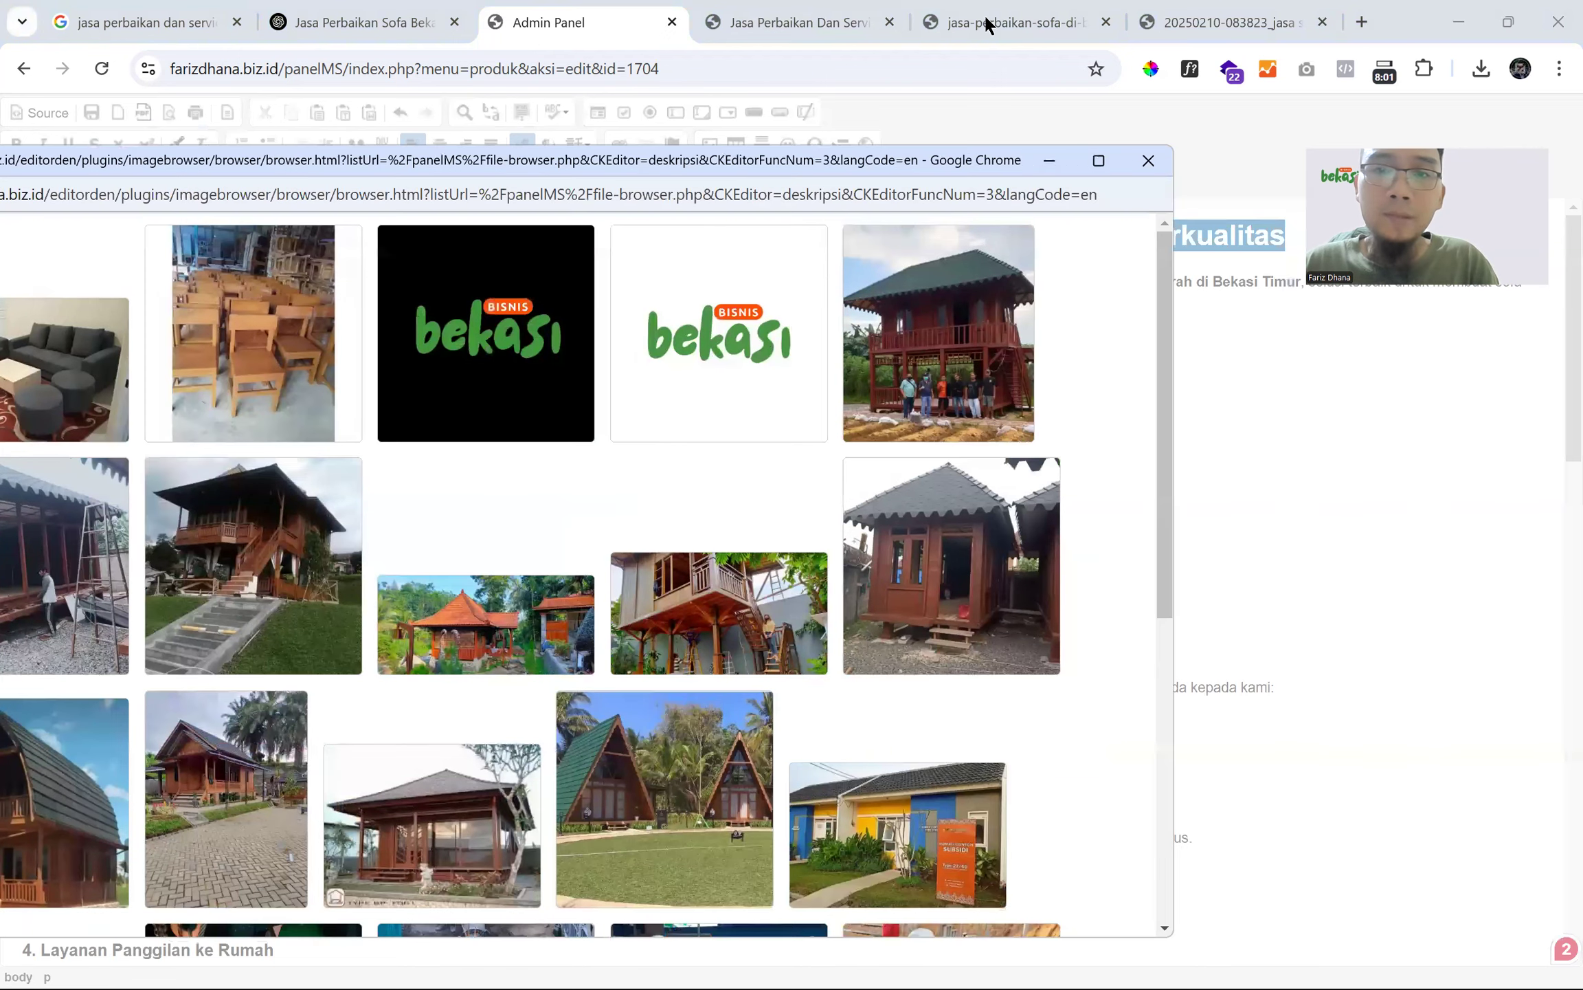
click(984, 15)
click(781, 23)
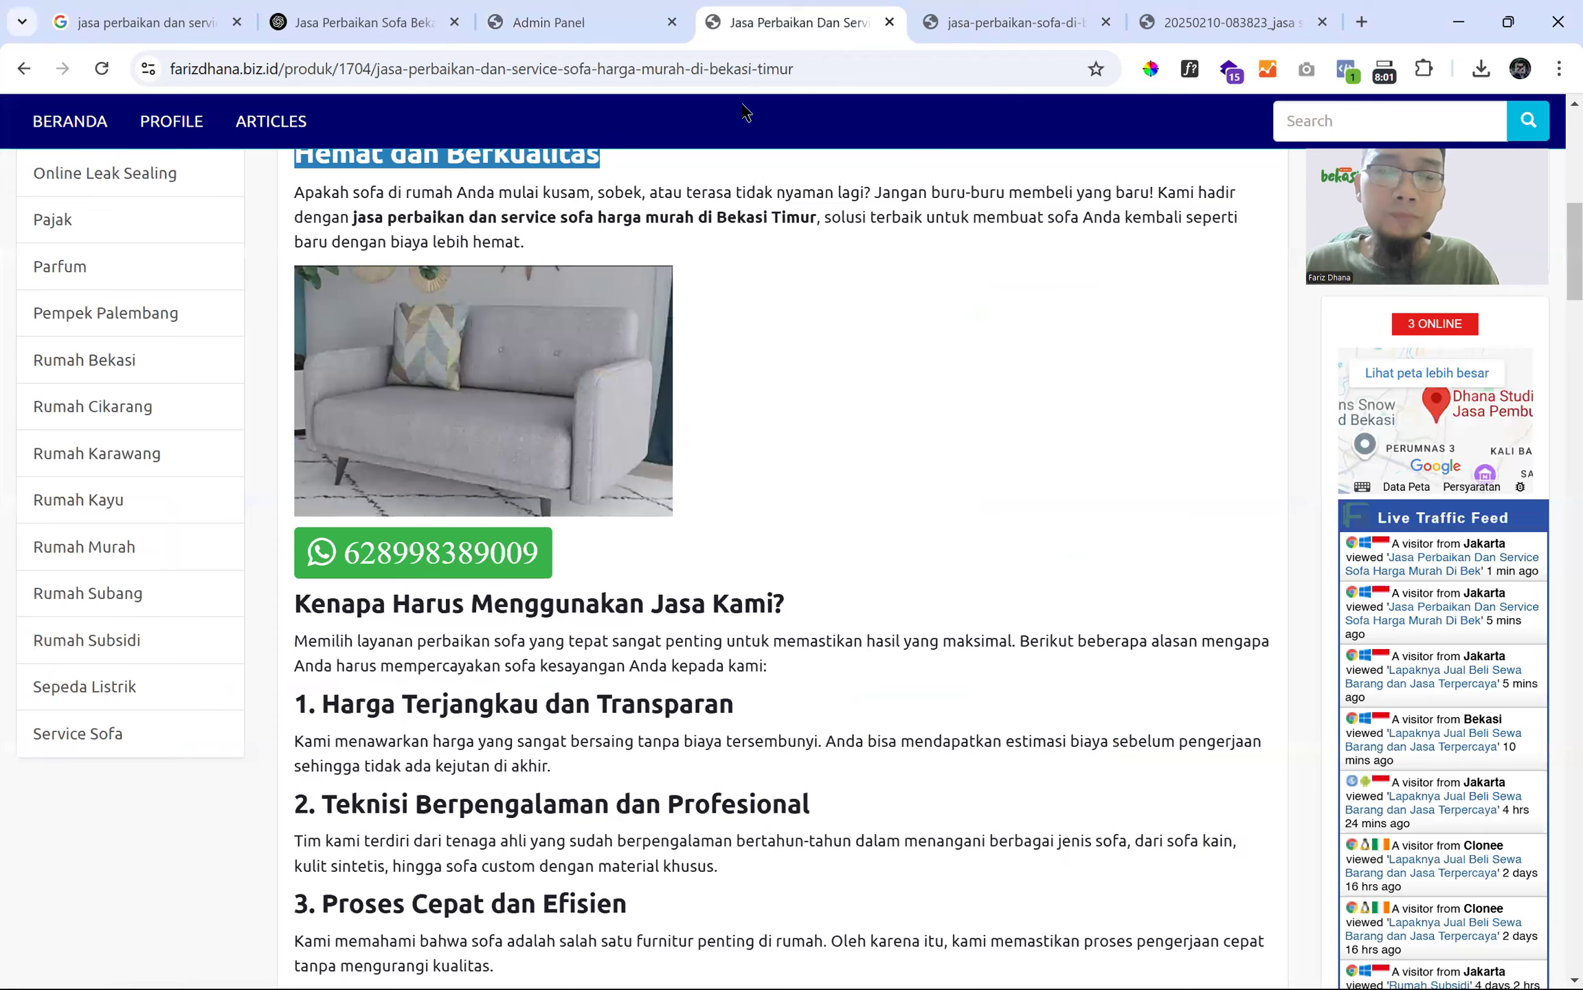
scroll(655, 480, down, 1)
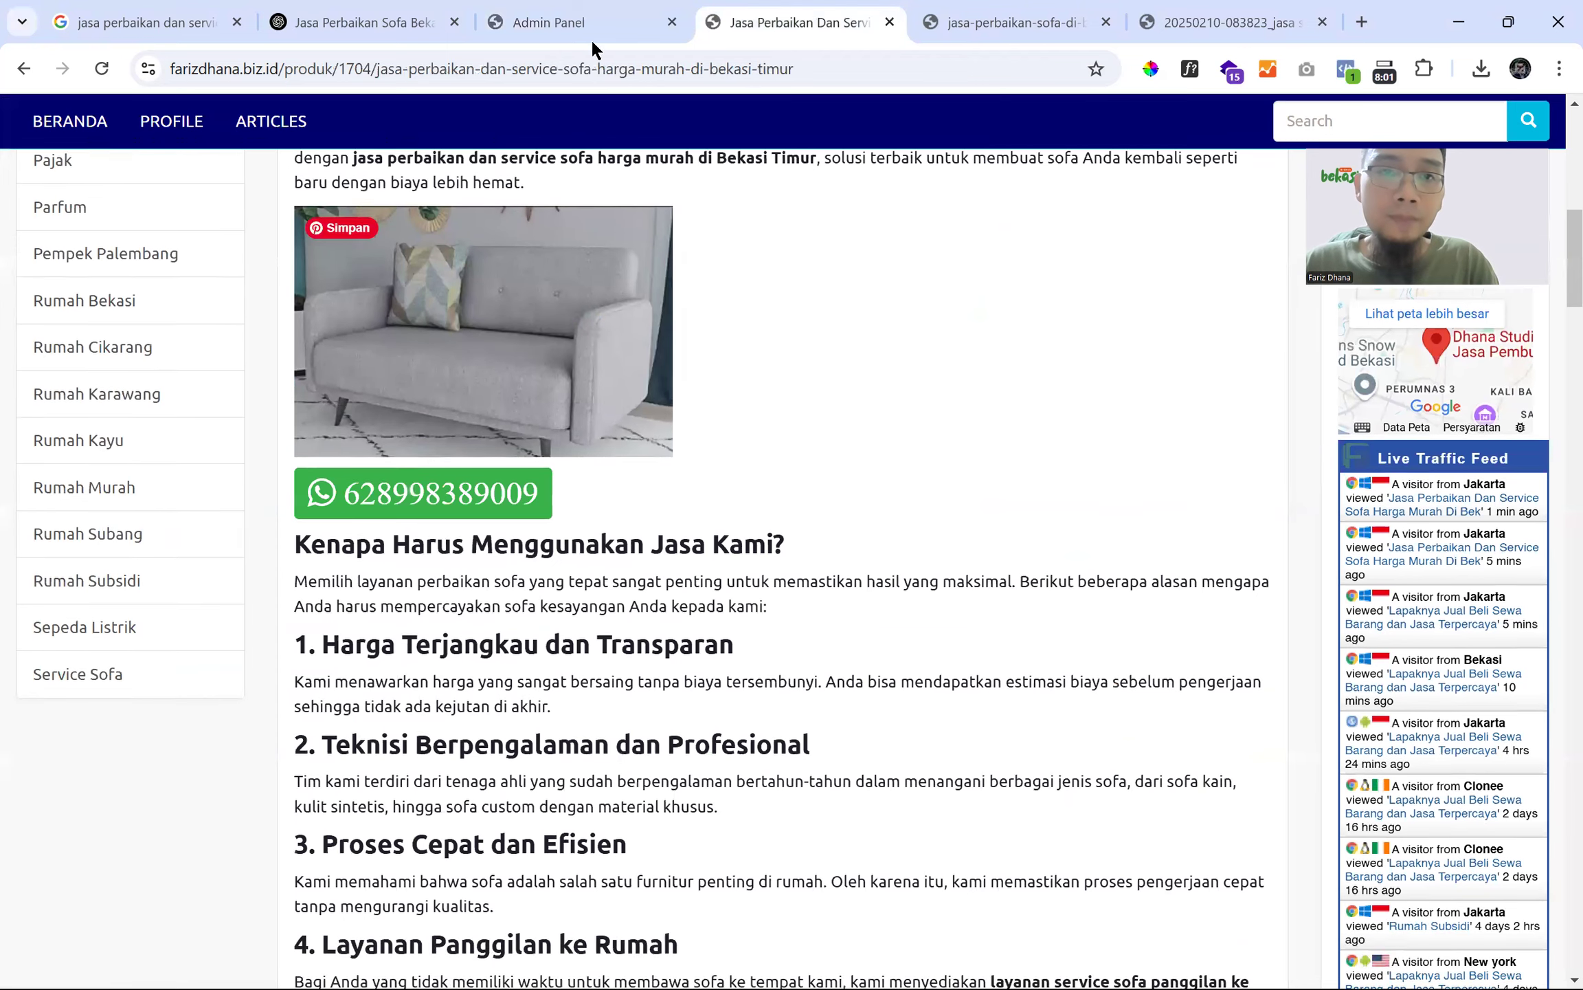
click(588, 28)
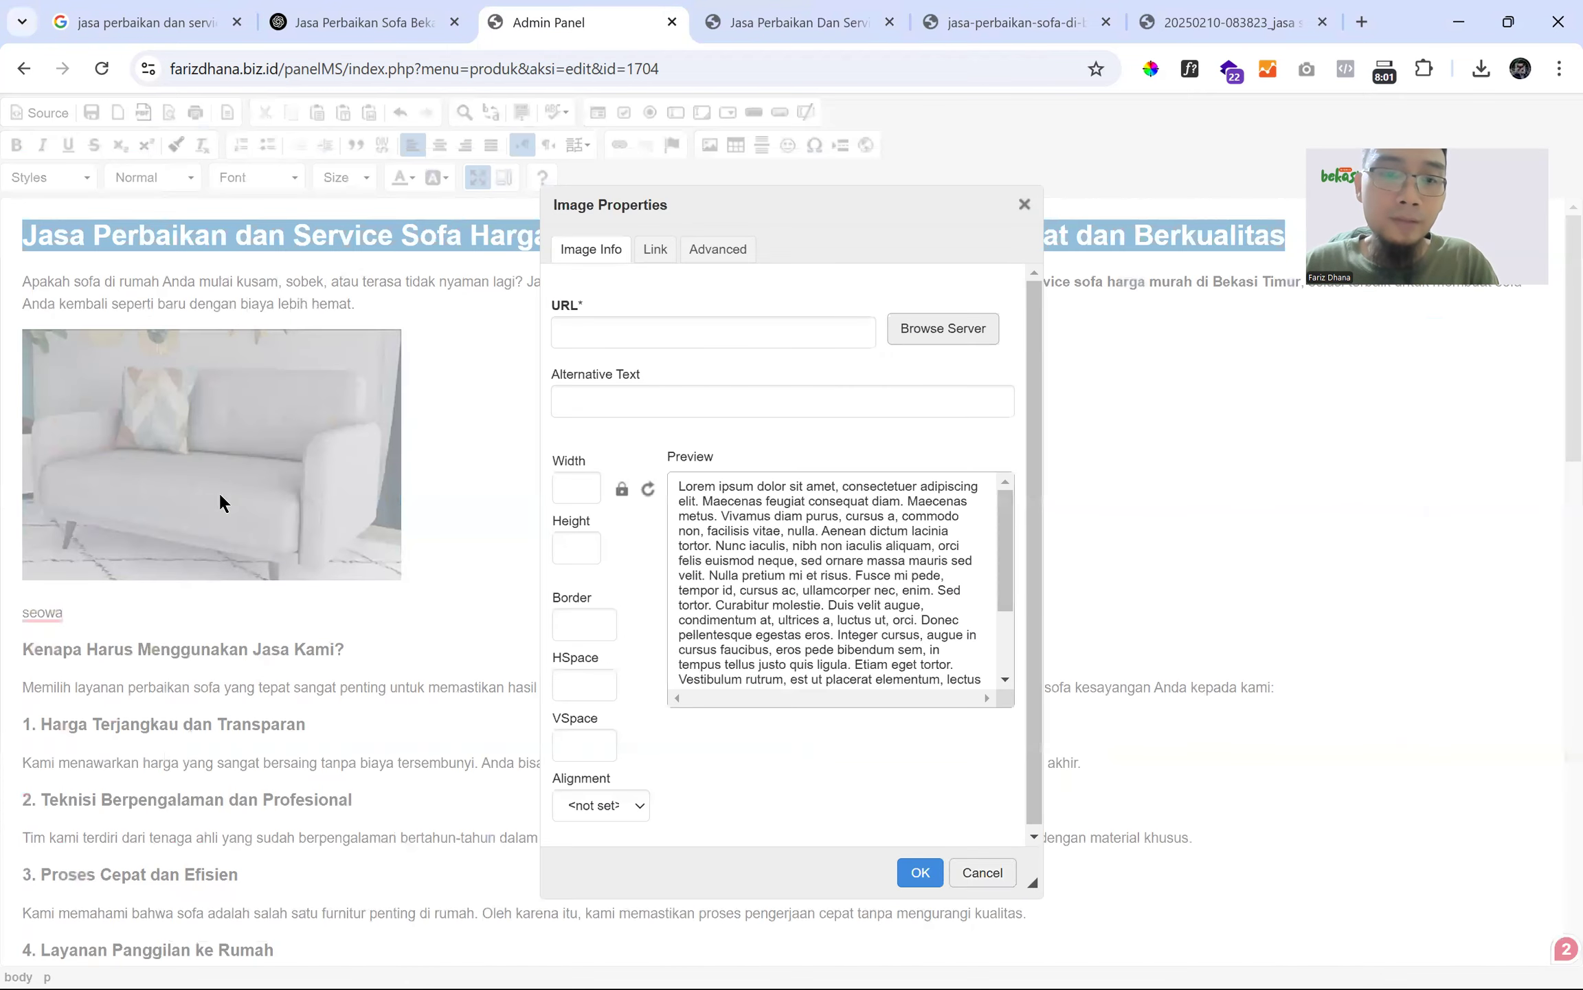
click(633, 405)
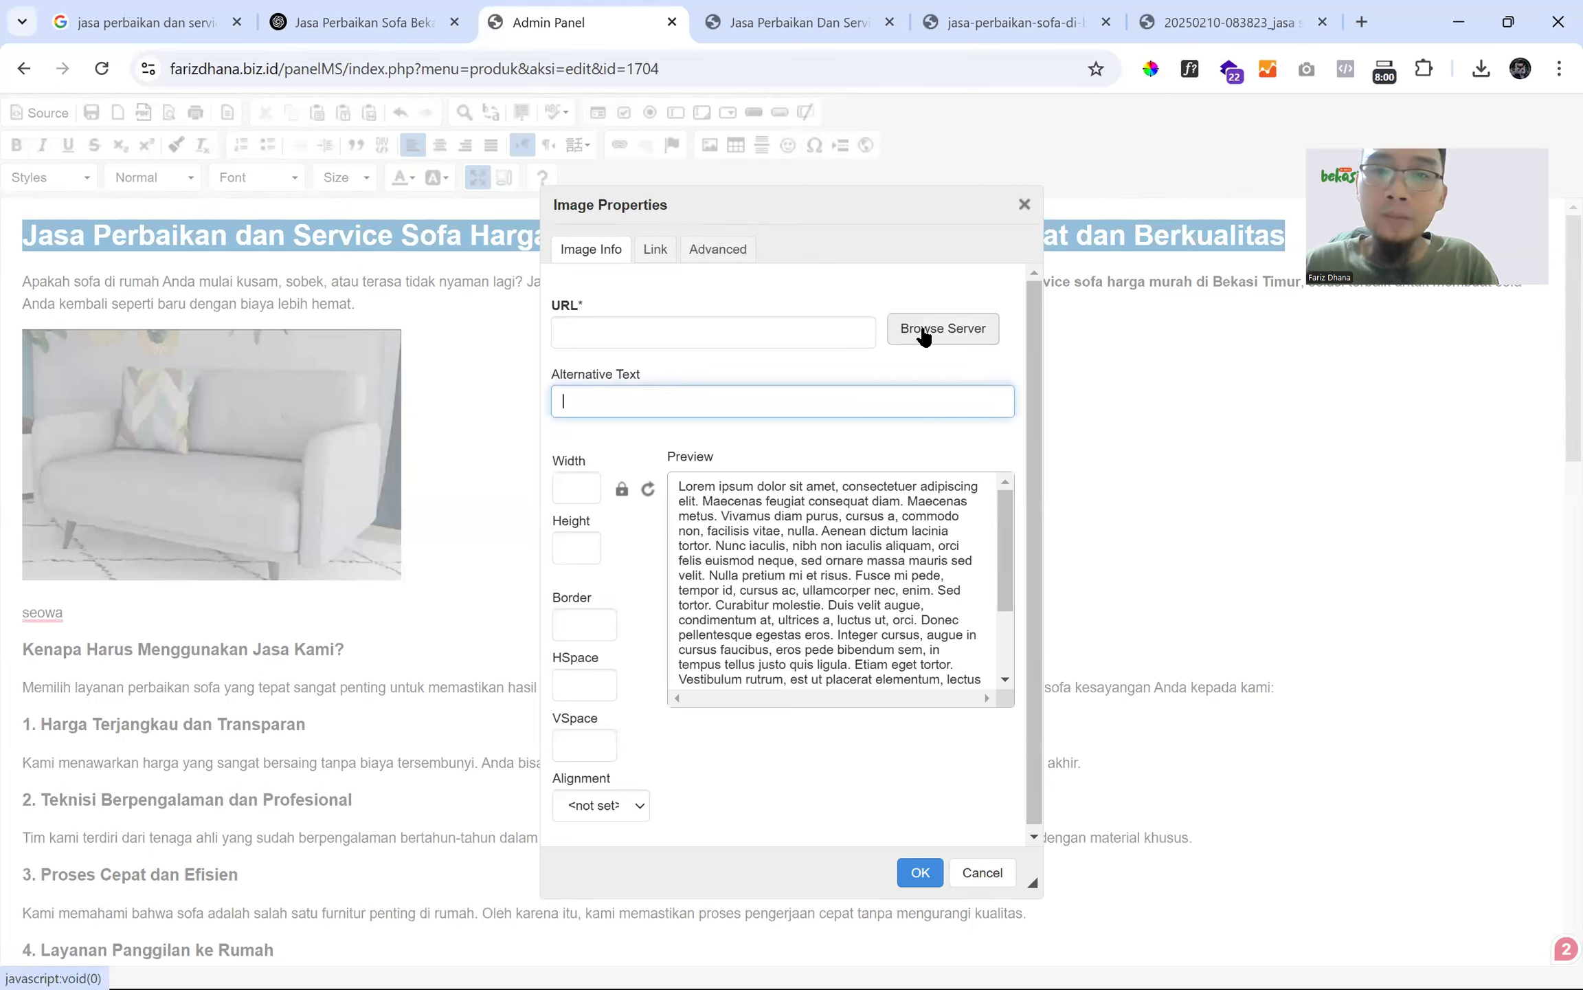
click(990, 872)
- Restore the editor to normal size and save the product from the title field
click(477, 177)
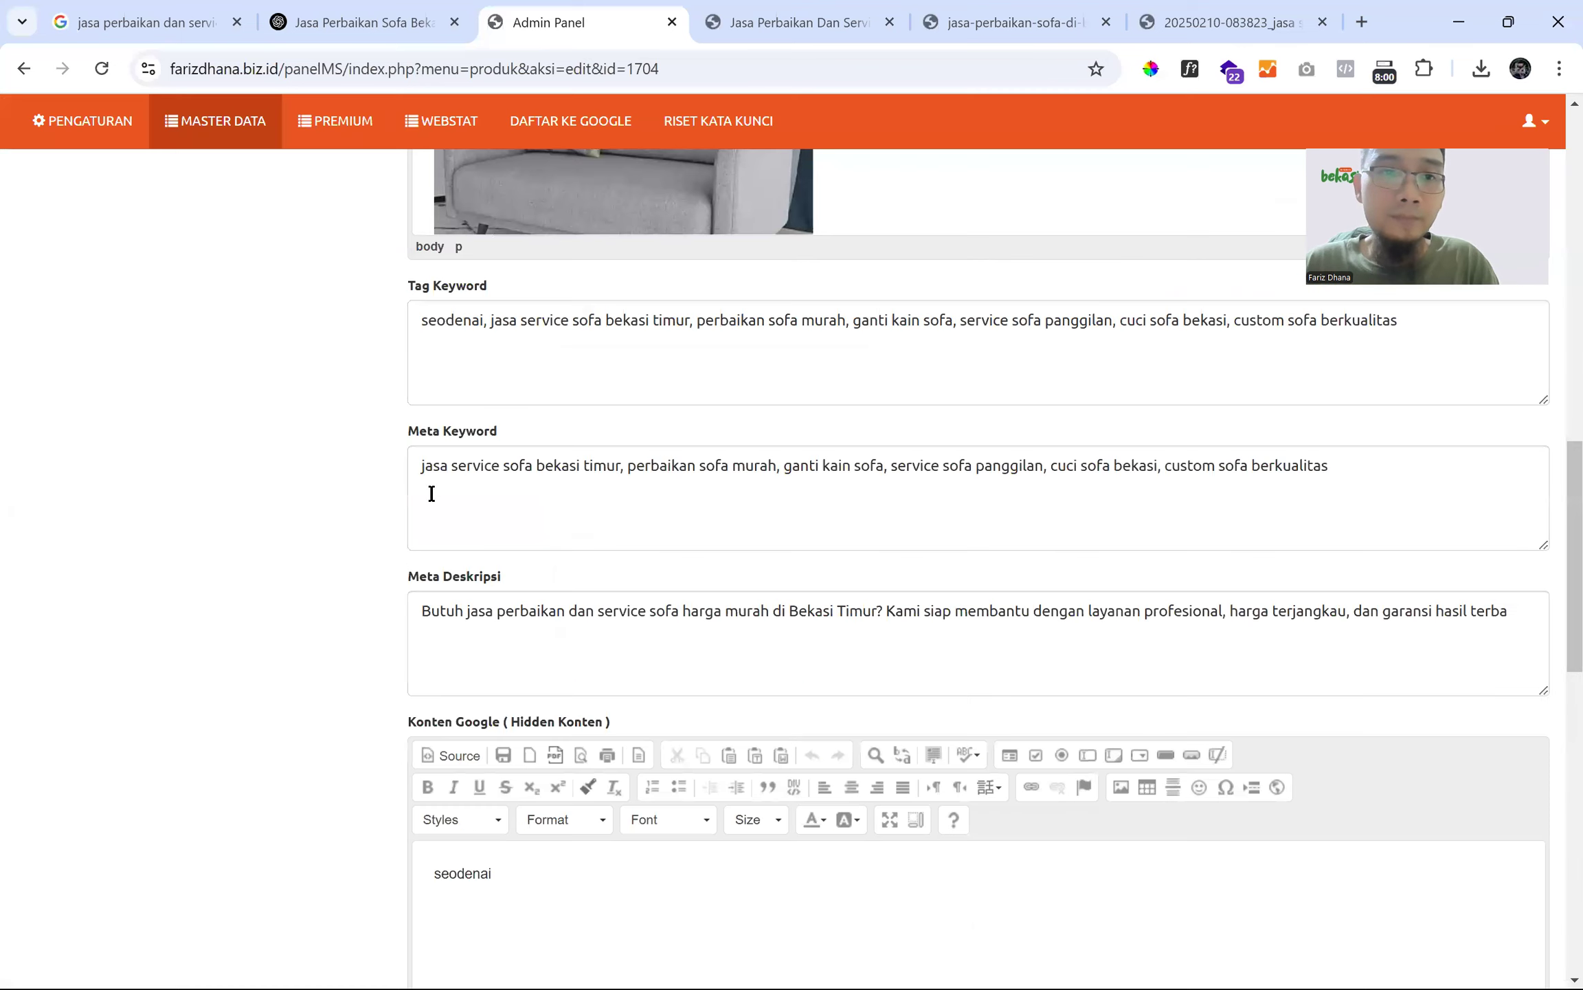
scroll(374, 583, down, 15)
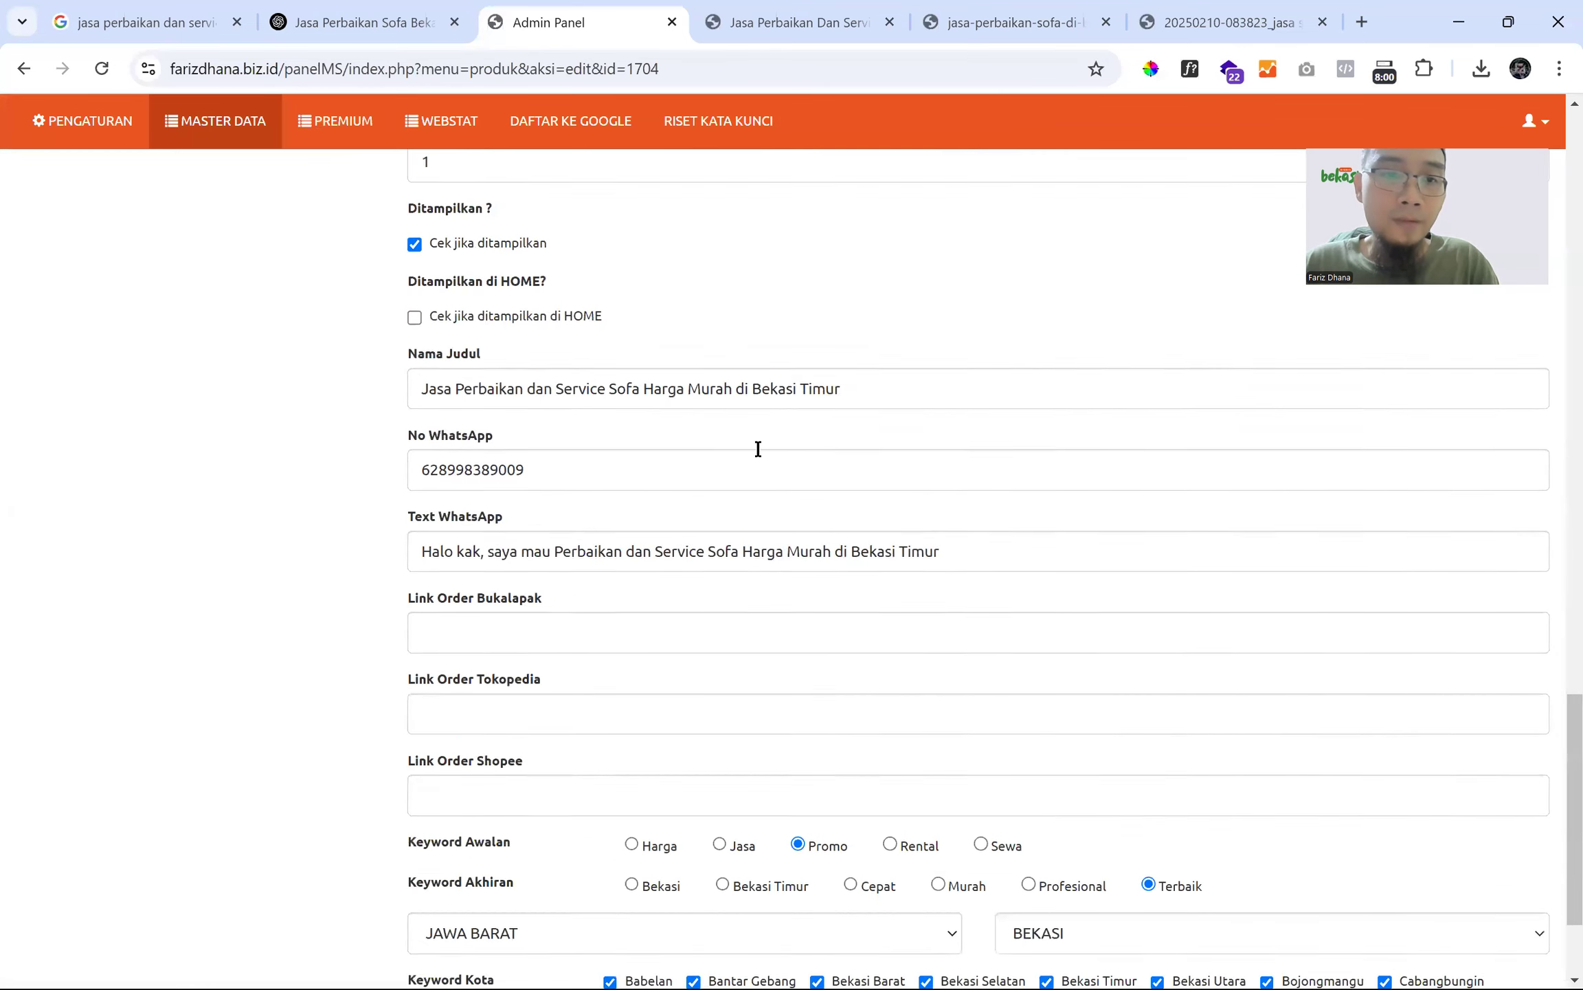
click(870, 269)
key(Return)
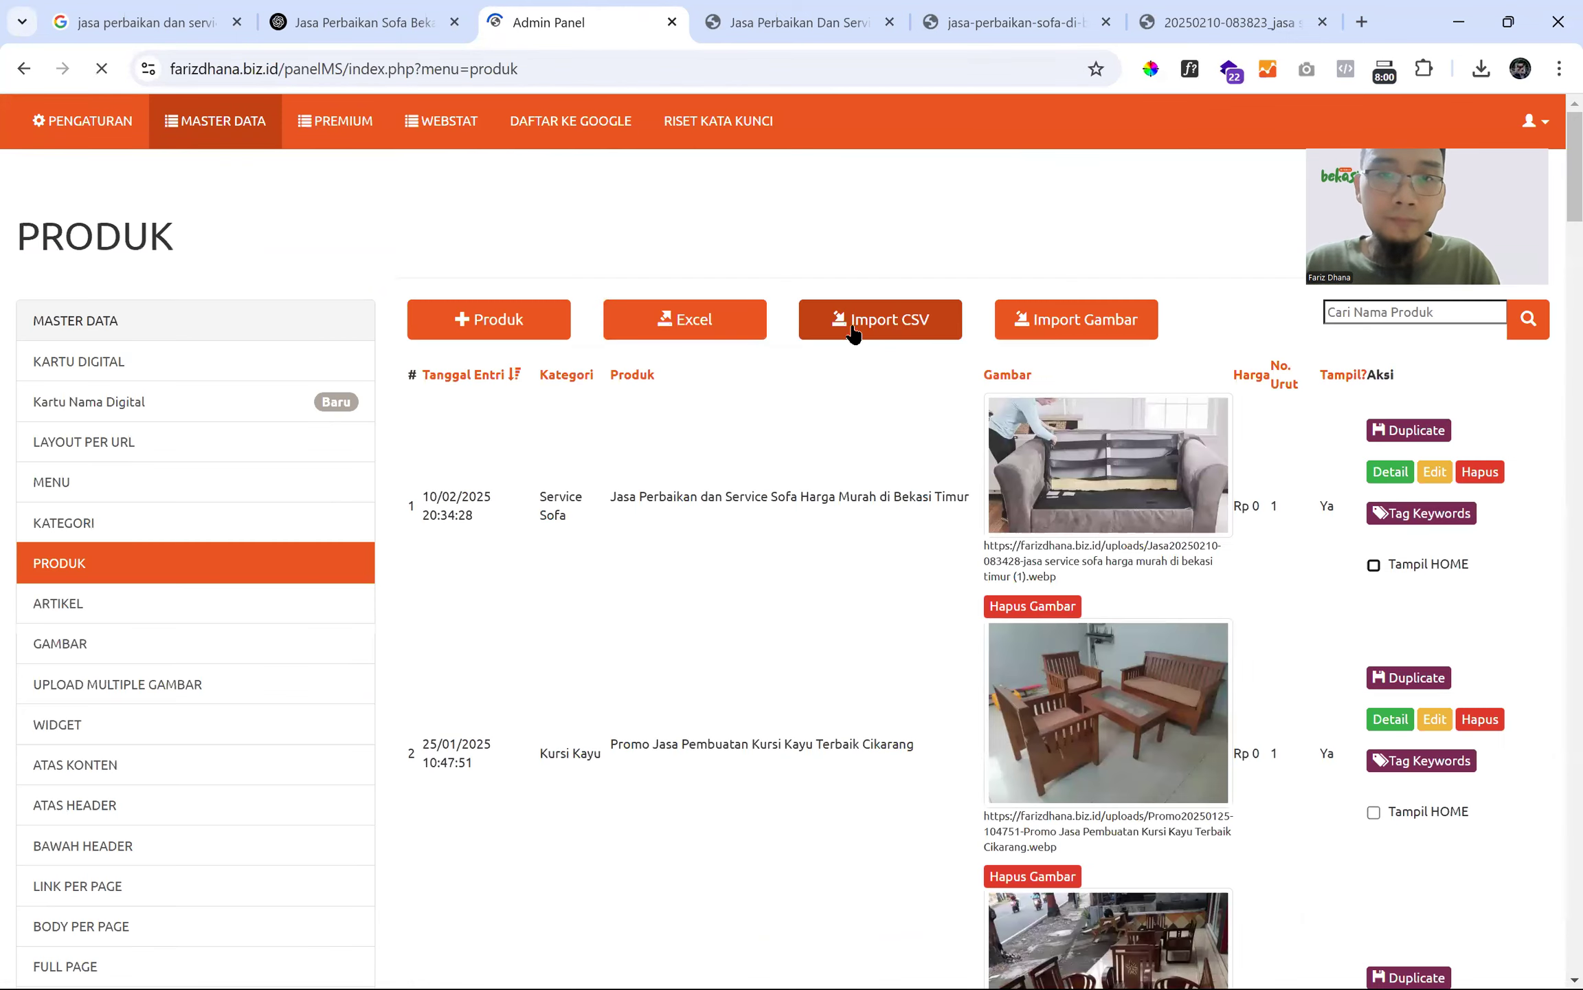
- Reload the live product page and scroll through it to confirm the new photo below section 6
key(ctrl+Tab)
click(103, 77)
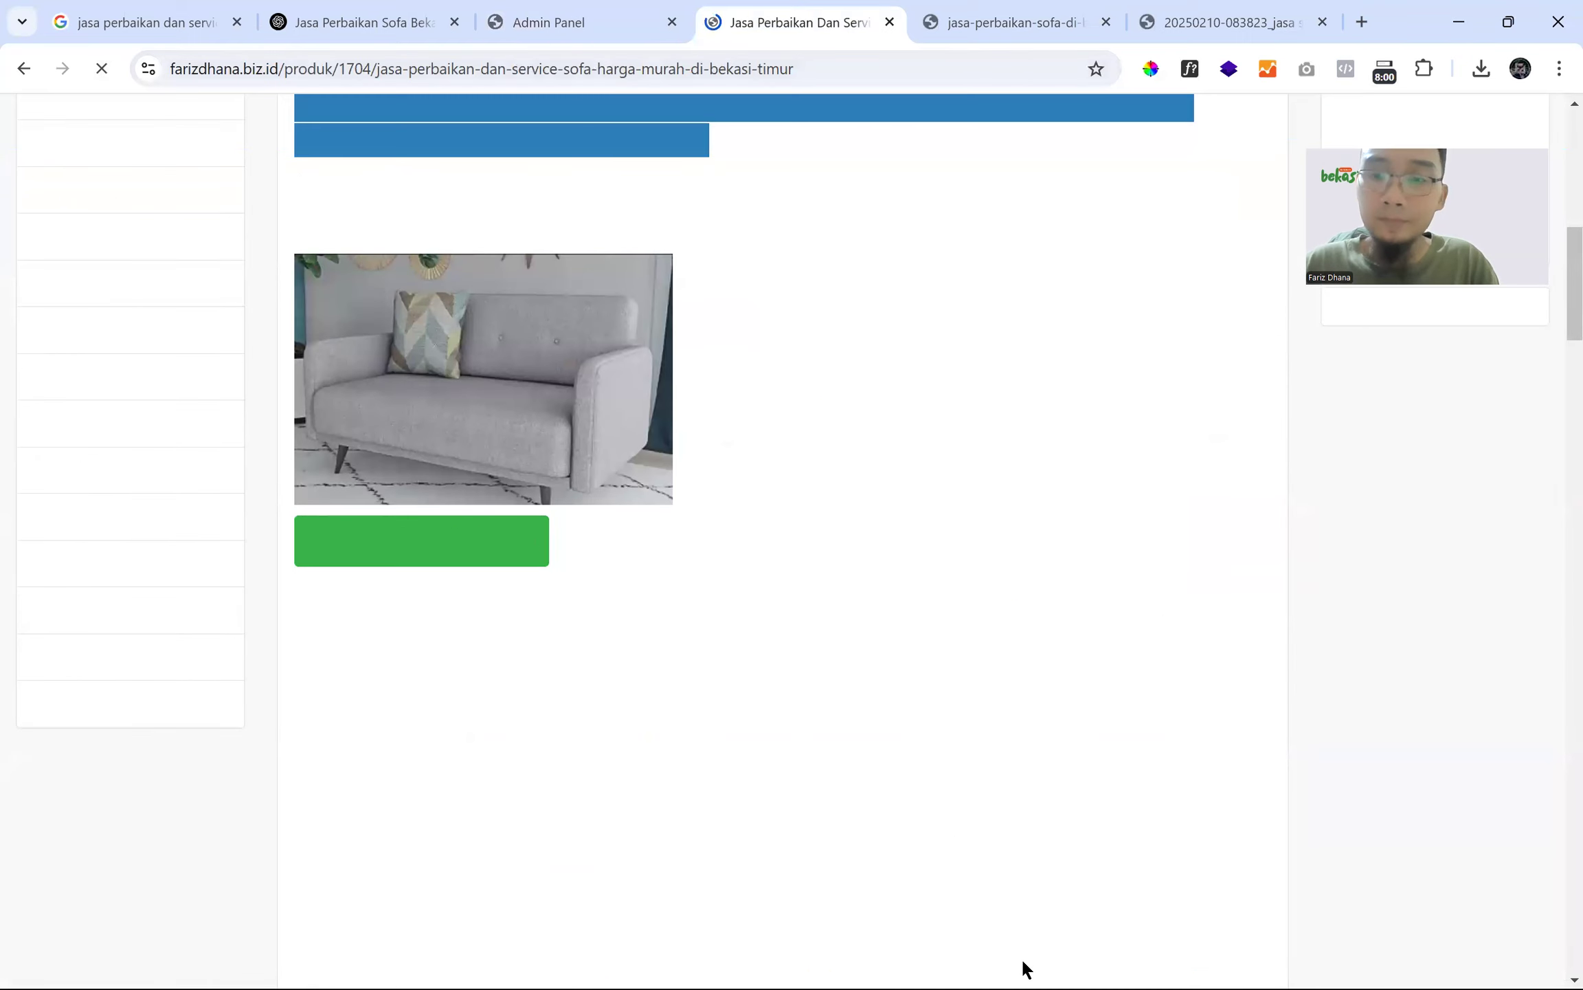
scroll(630, 433, up, 4)
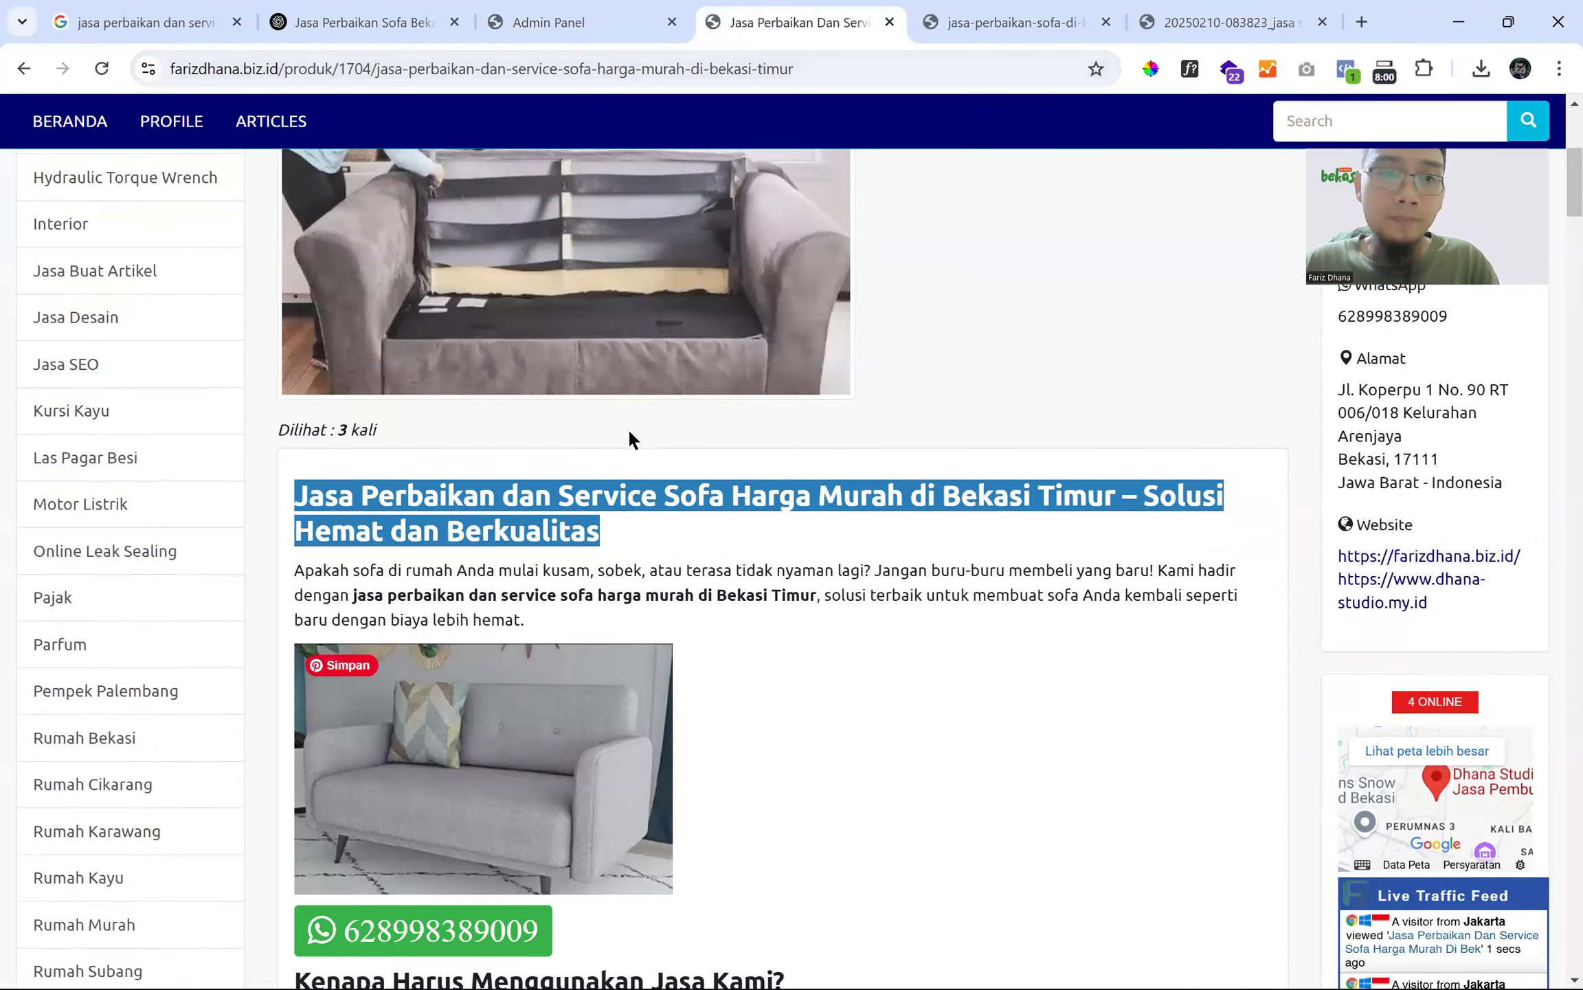
scroll(629, 433, down, 8)
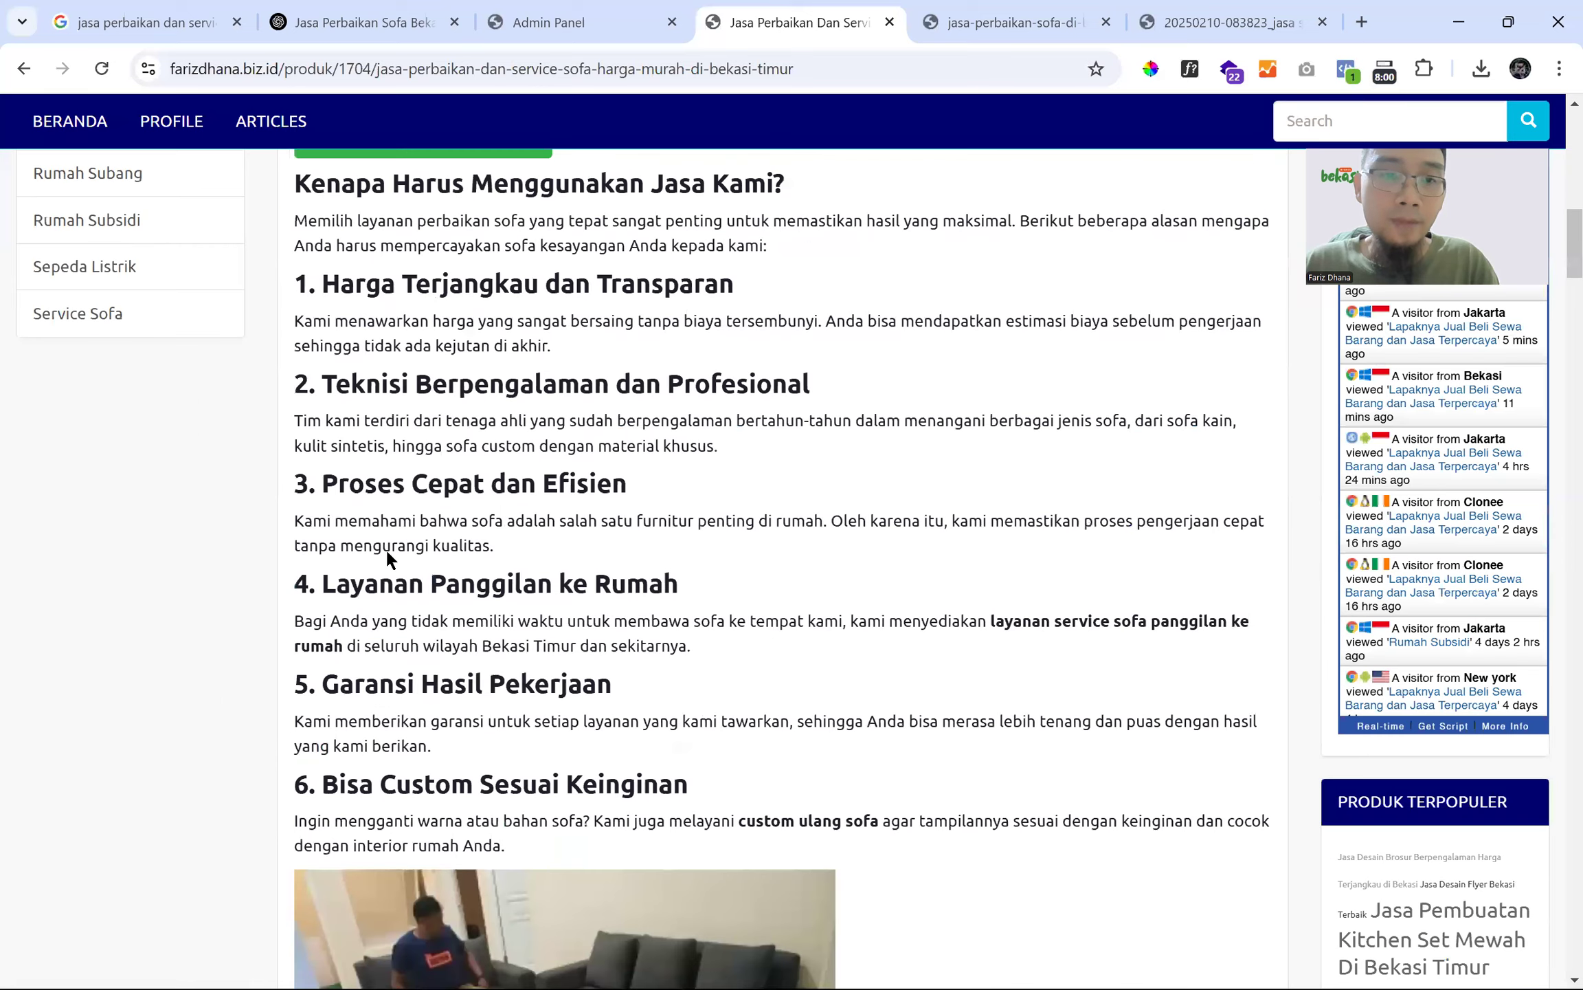
scroll(481, 591, down, 5)
scroll(537, 609, down, 6)
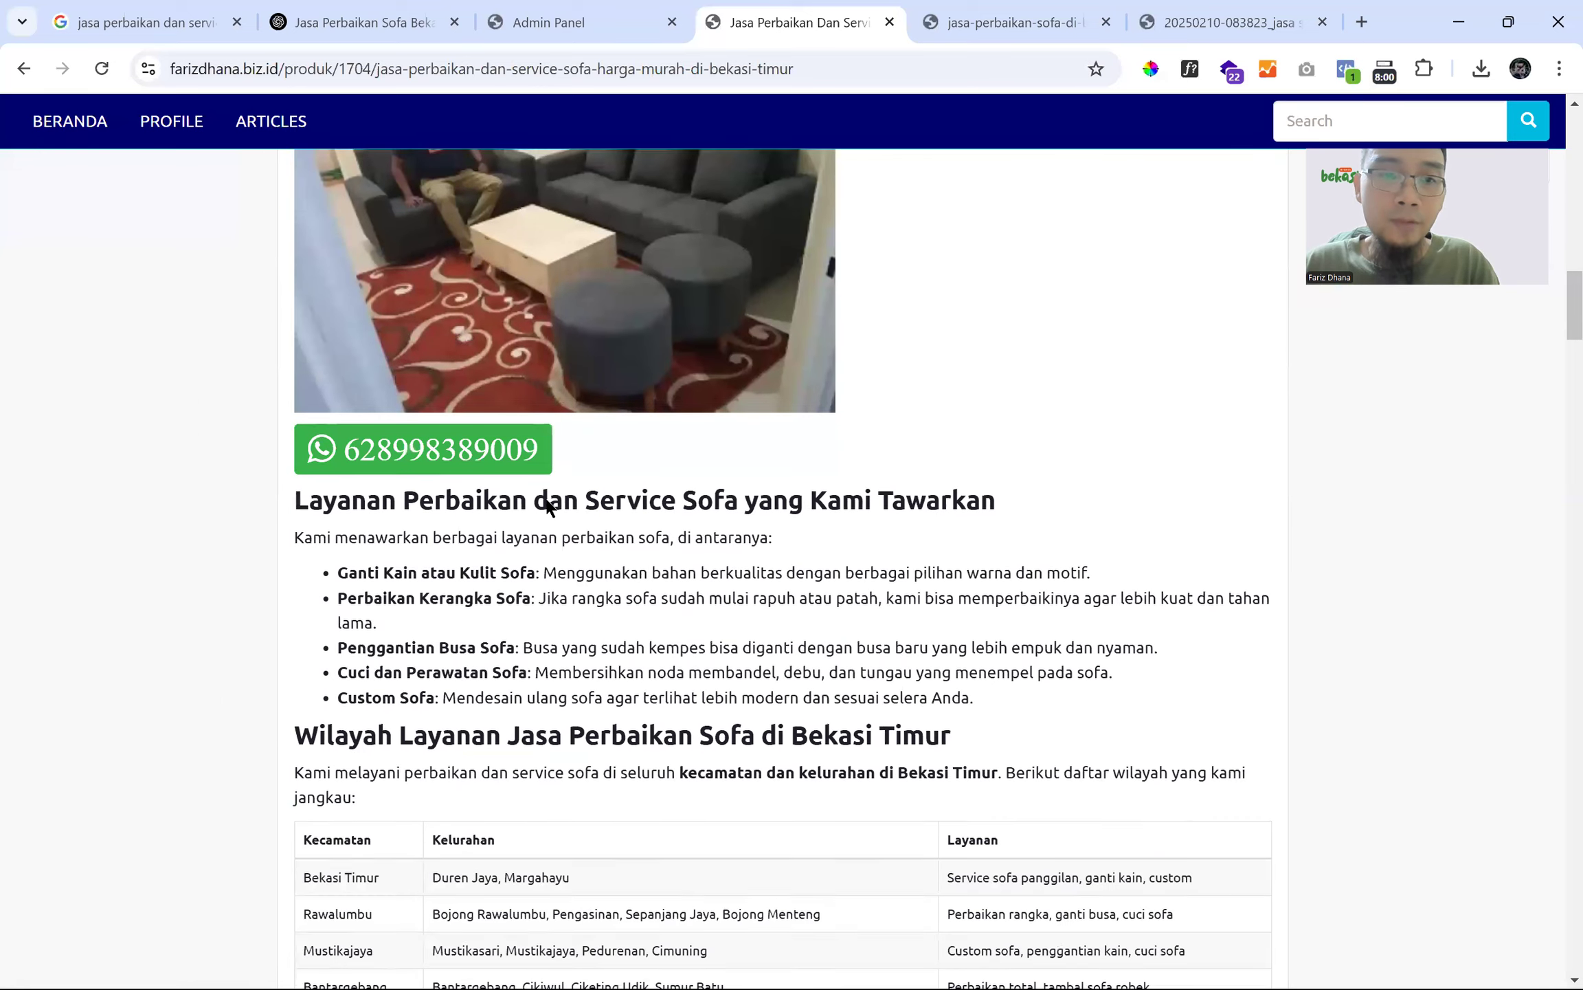
scroll(568, 483, down, 6)
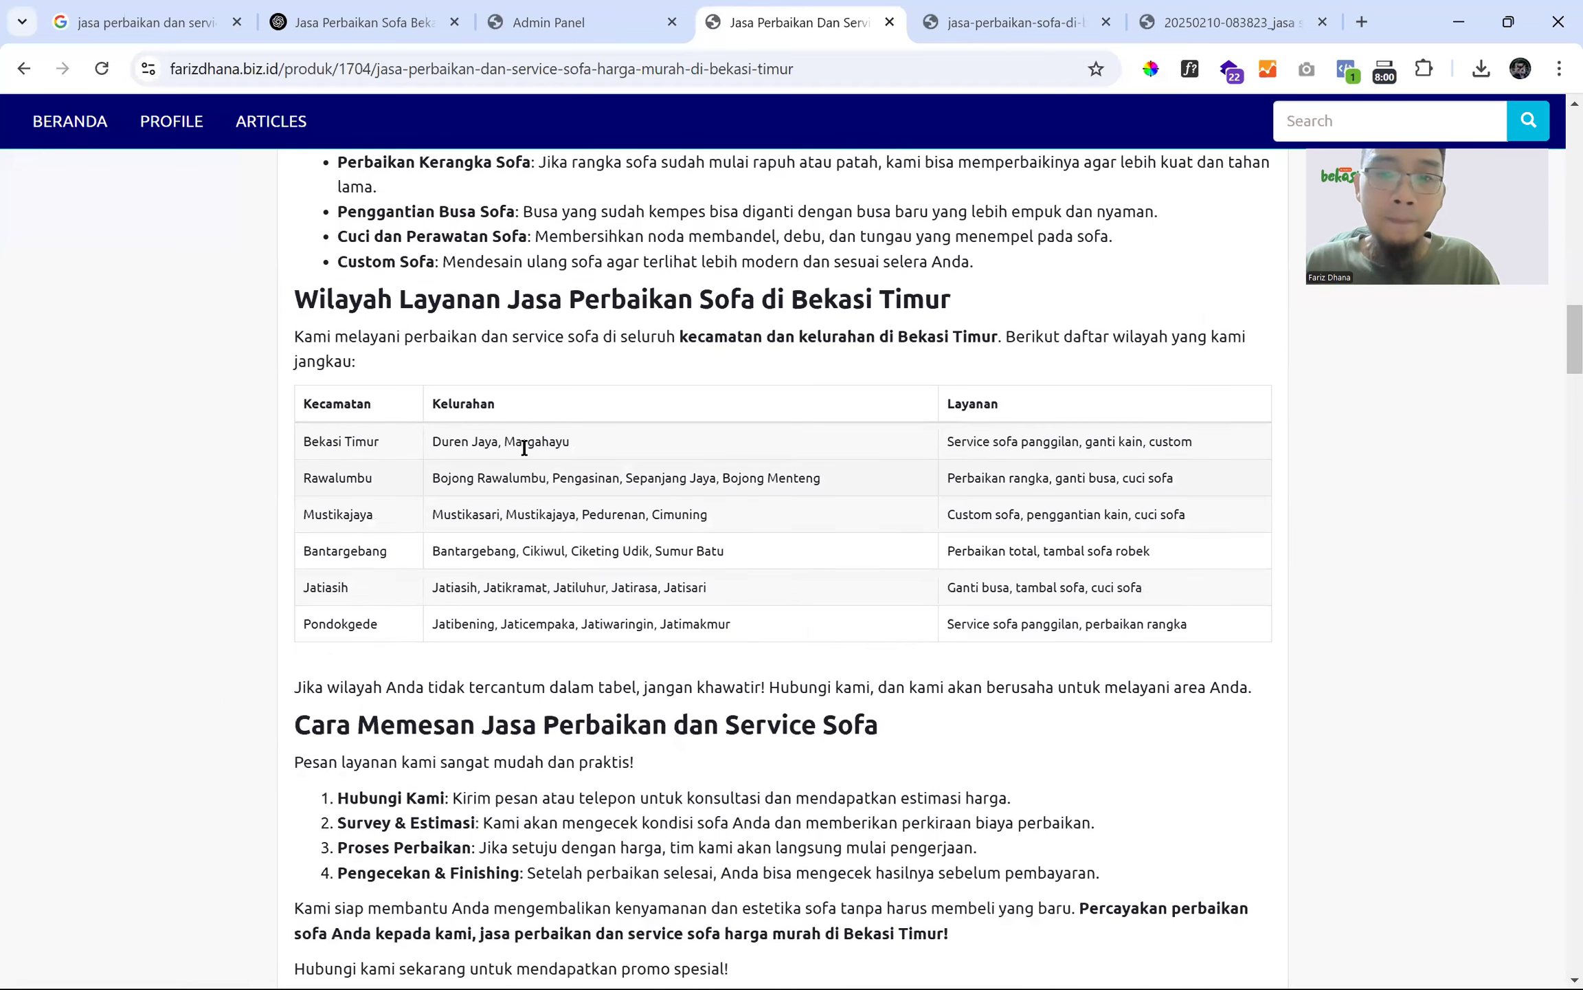
scroll(520, 435, down, 7)
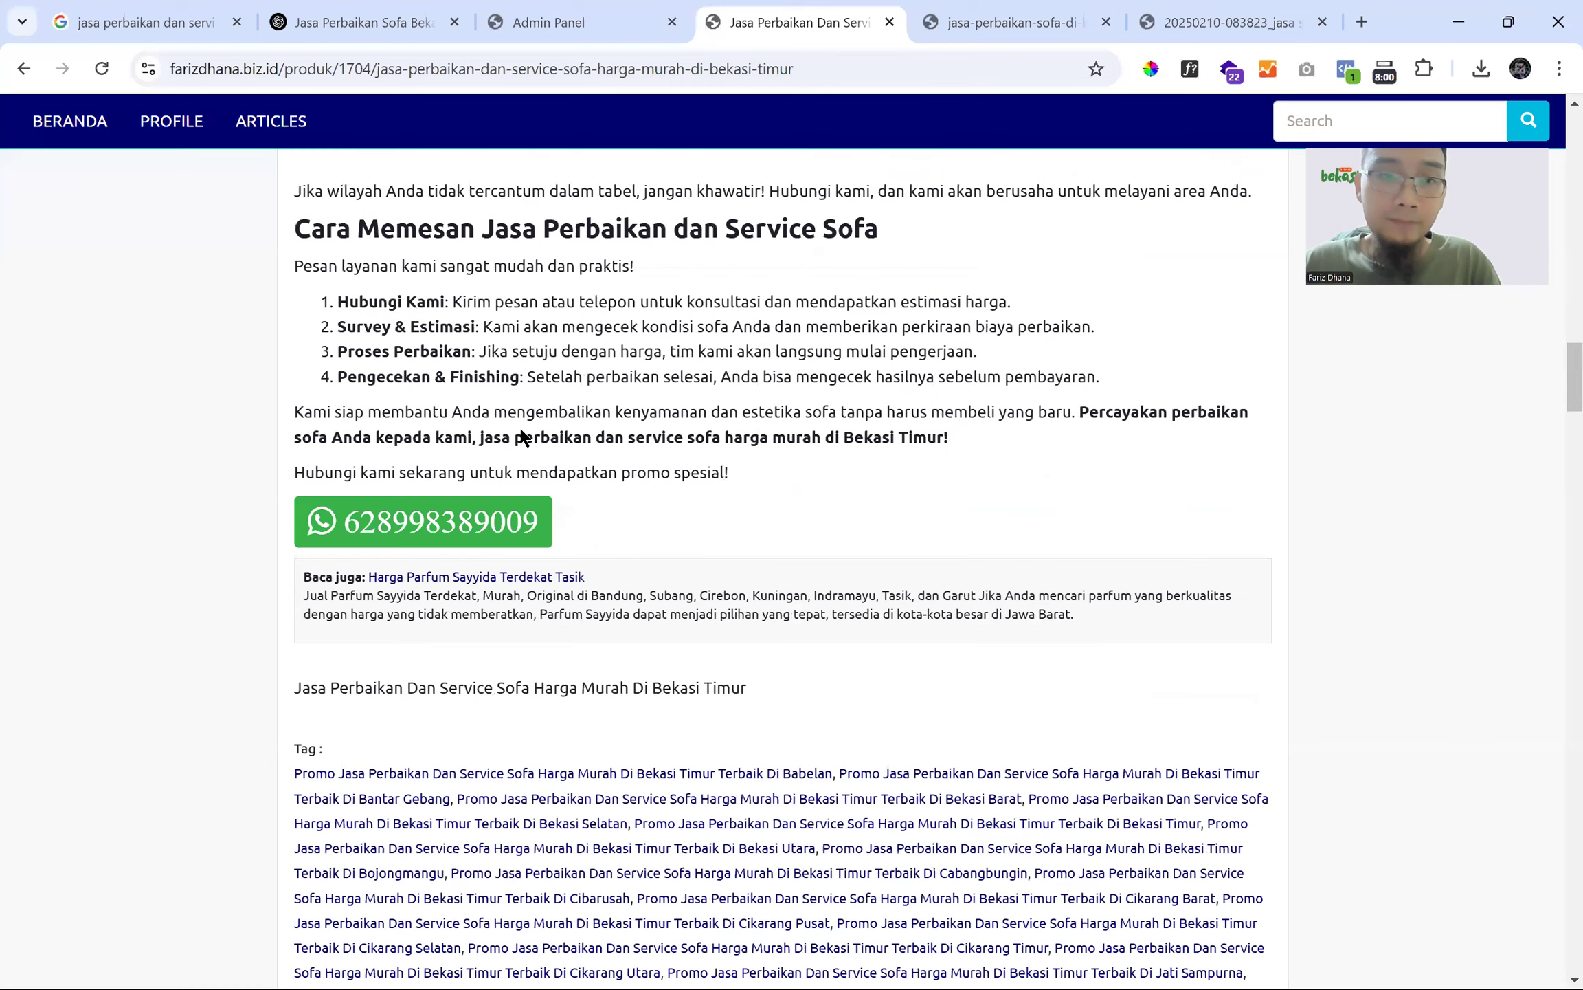
scroll(521, 438, down, 20)
scroll(519, 443, up, 10)
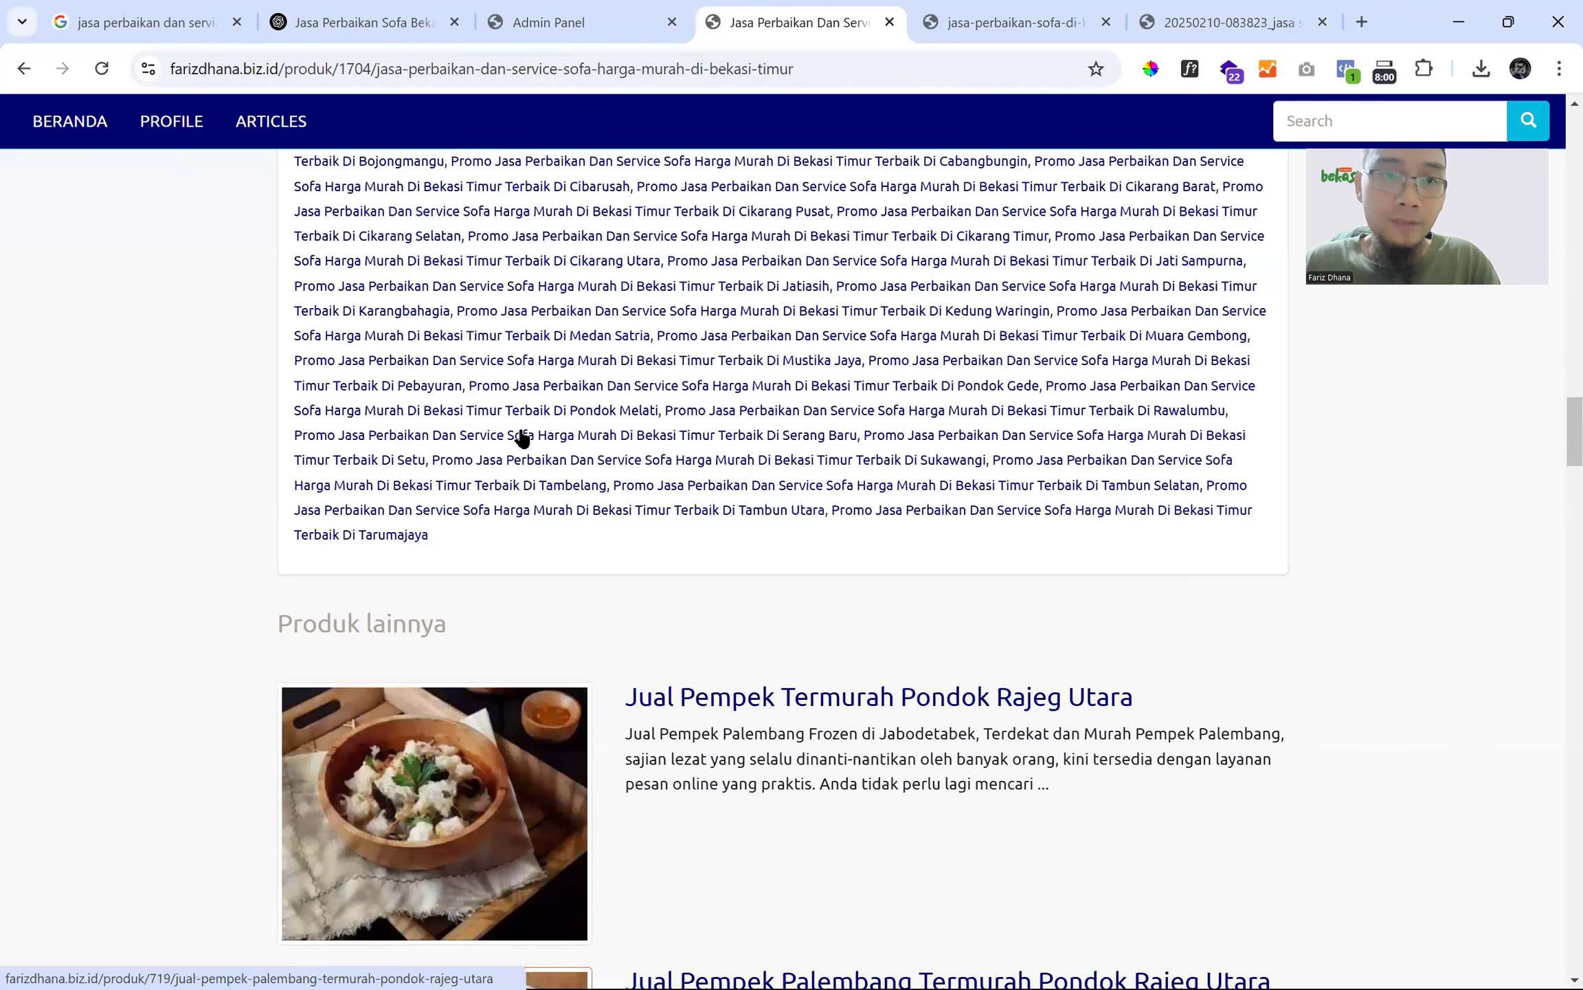
scroll(518, 443, up, 14)
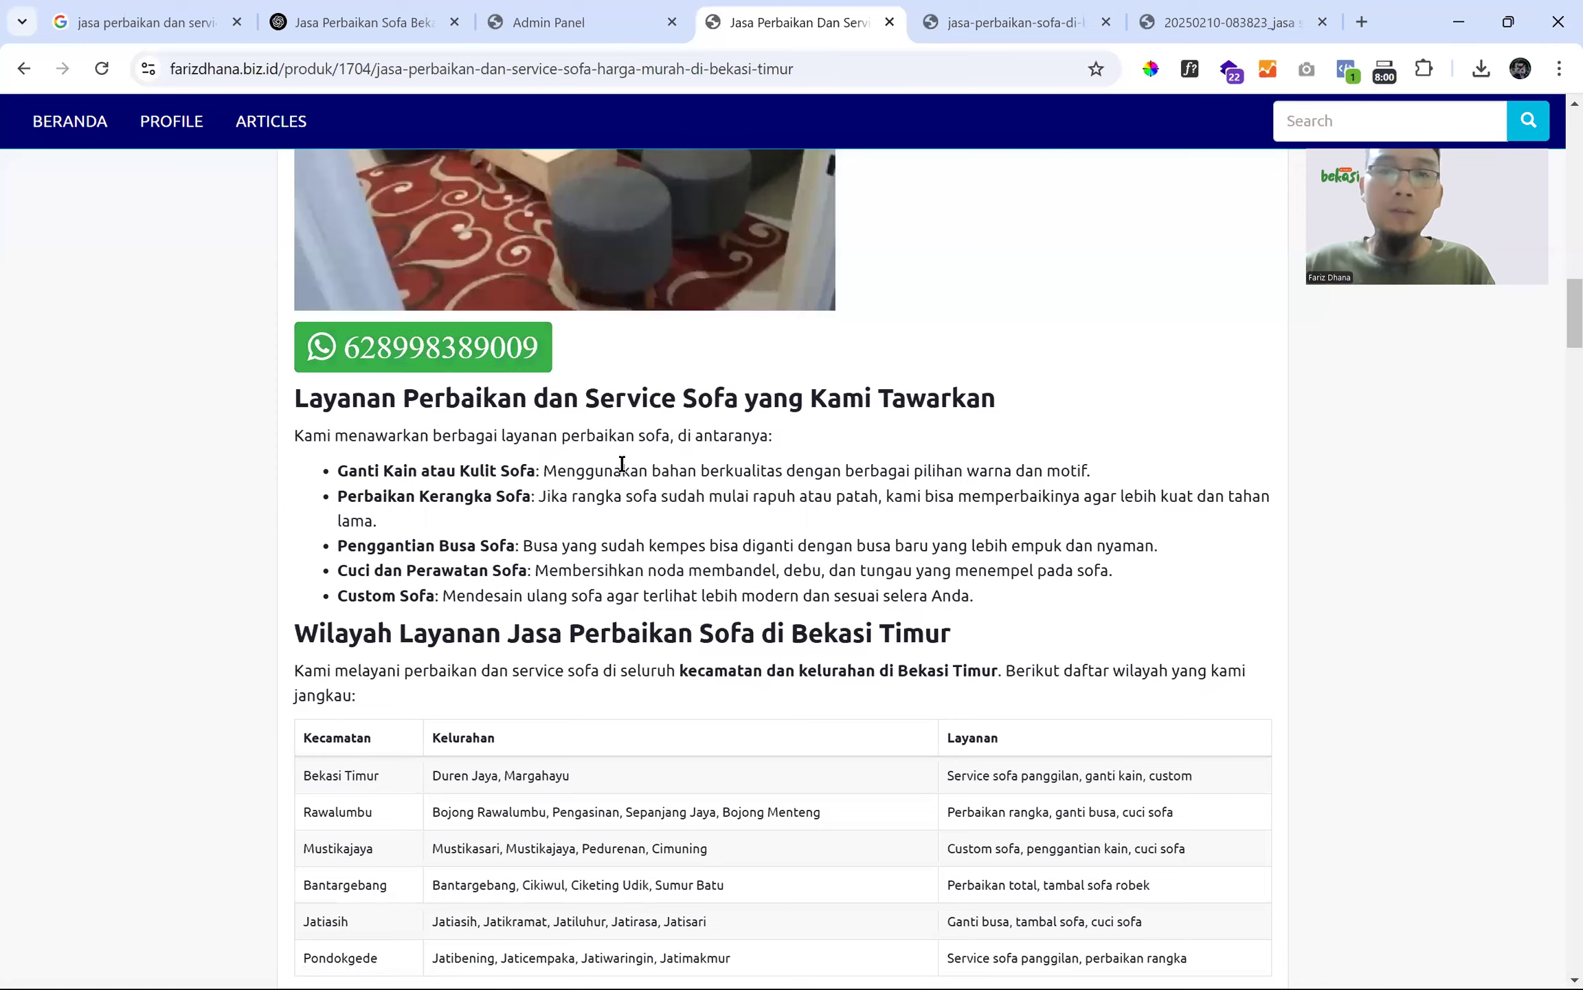
scroll(622, 463, up, 1)
scroll(621, 457, up, 14)
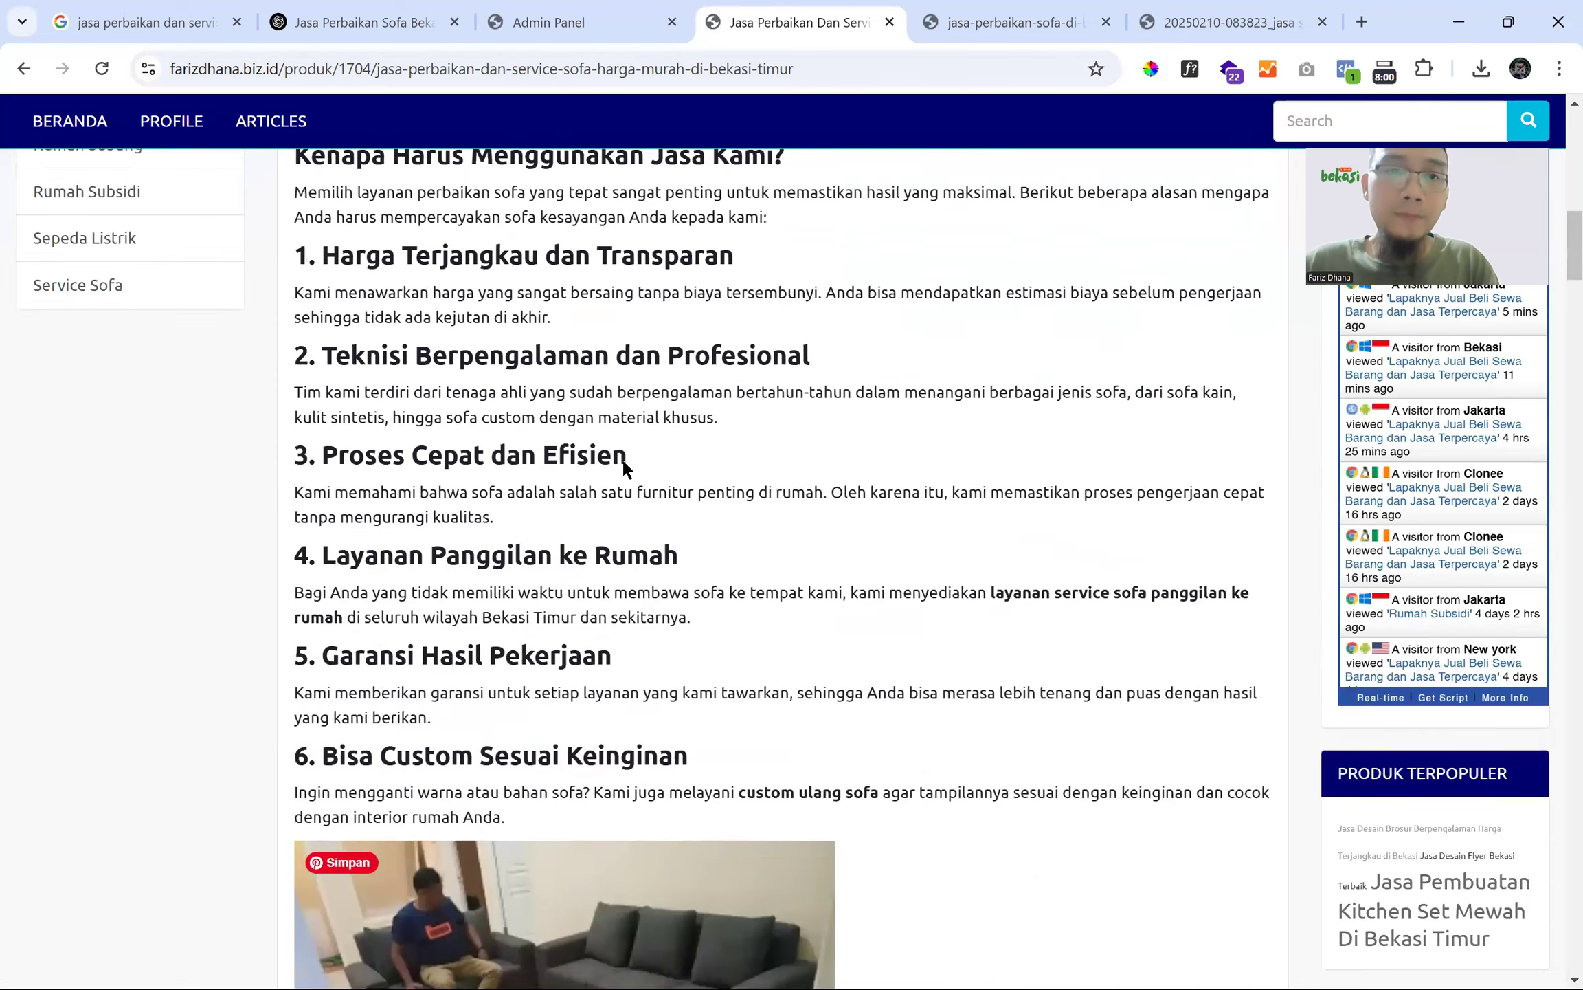
scroll(622, 458, up, 12)
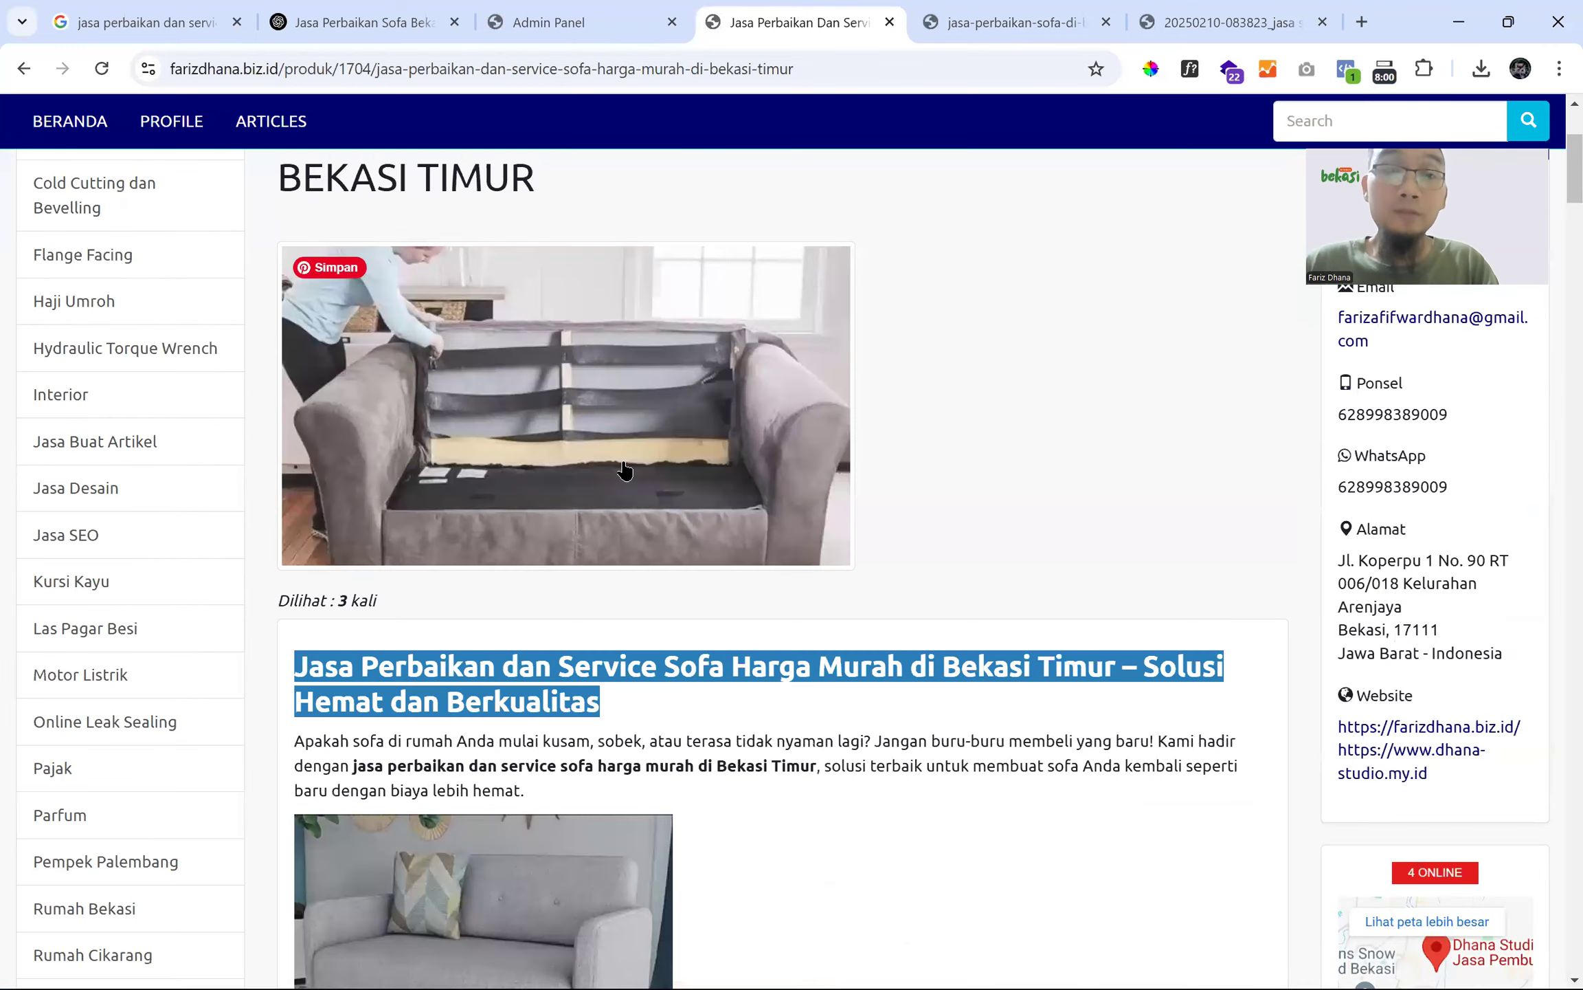
scroll(626, 474, up, 5)
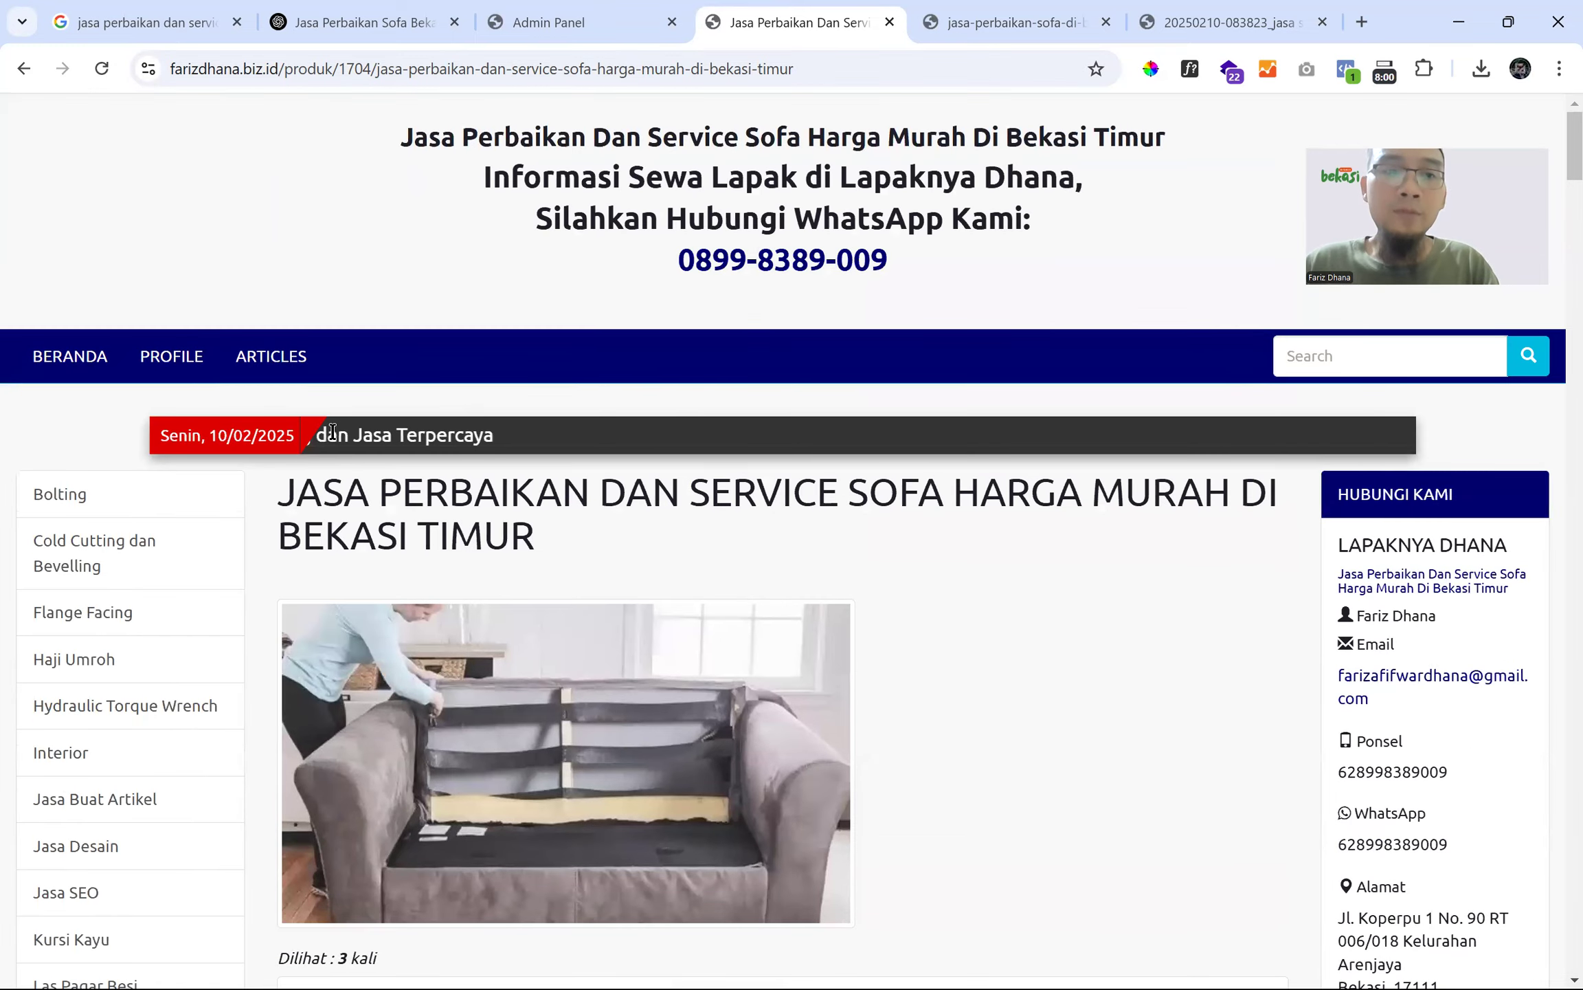
drag(418, 437, 46, 422)
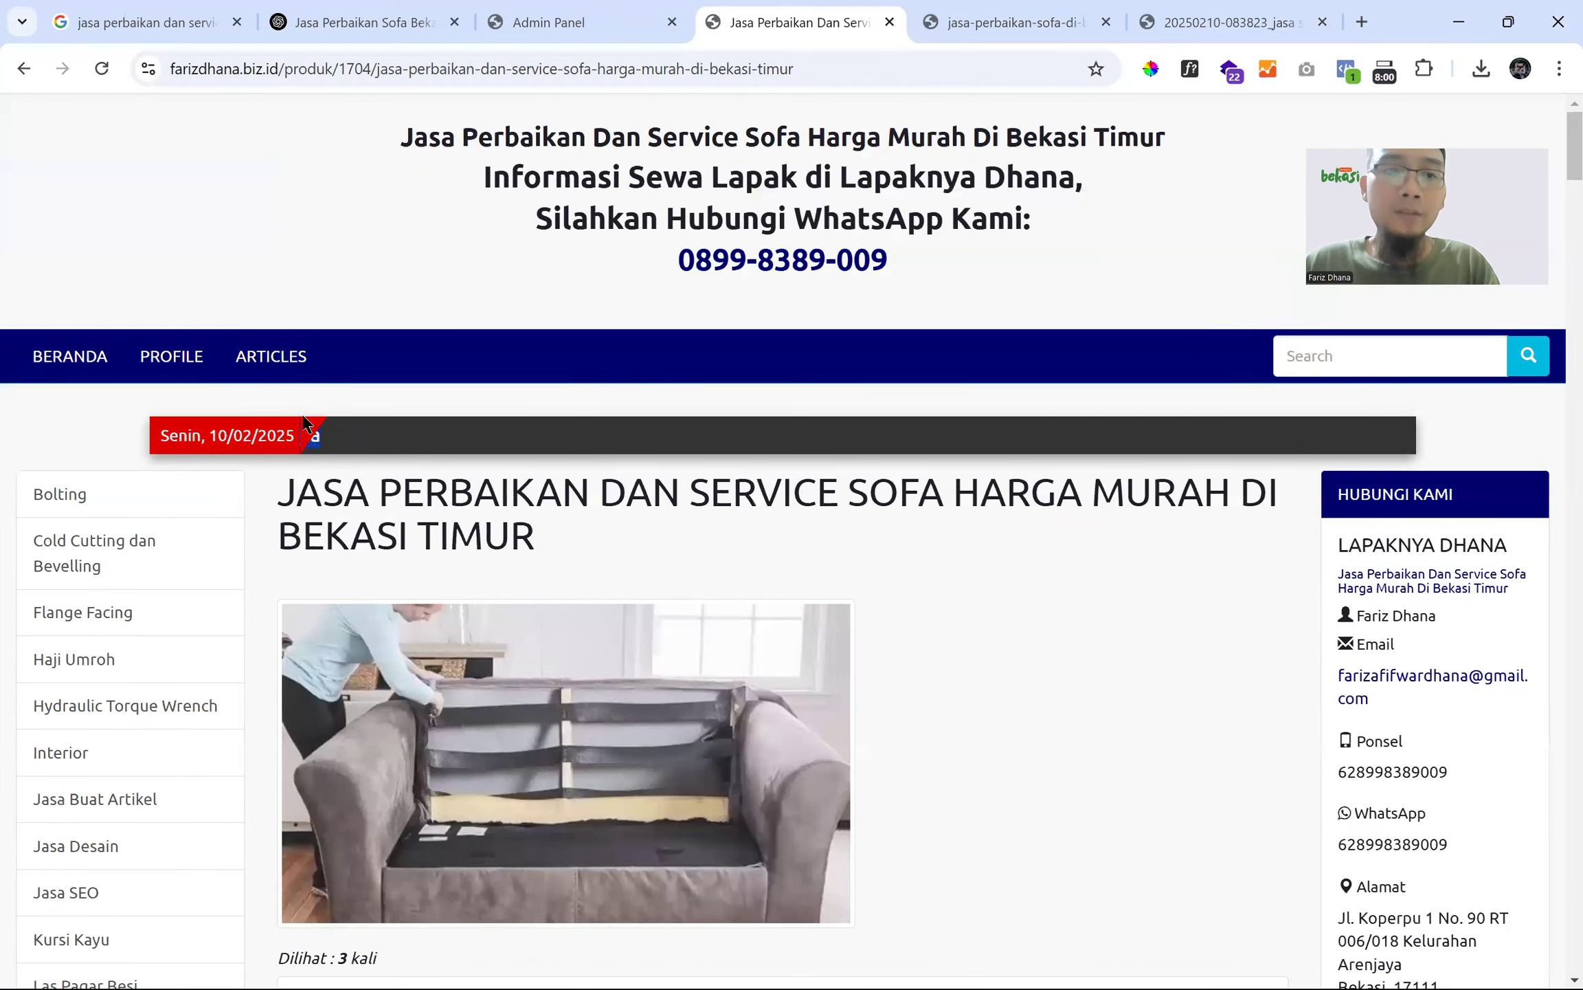
drag(550, 540, 675, 545)
click(674, 544)
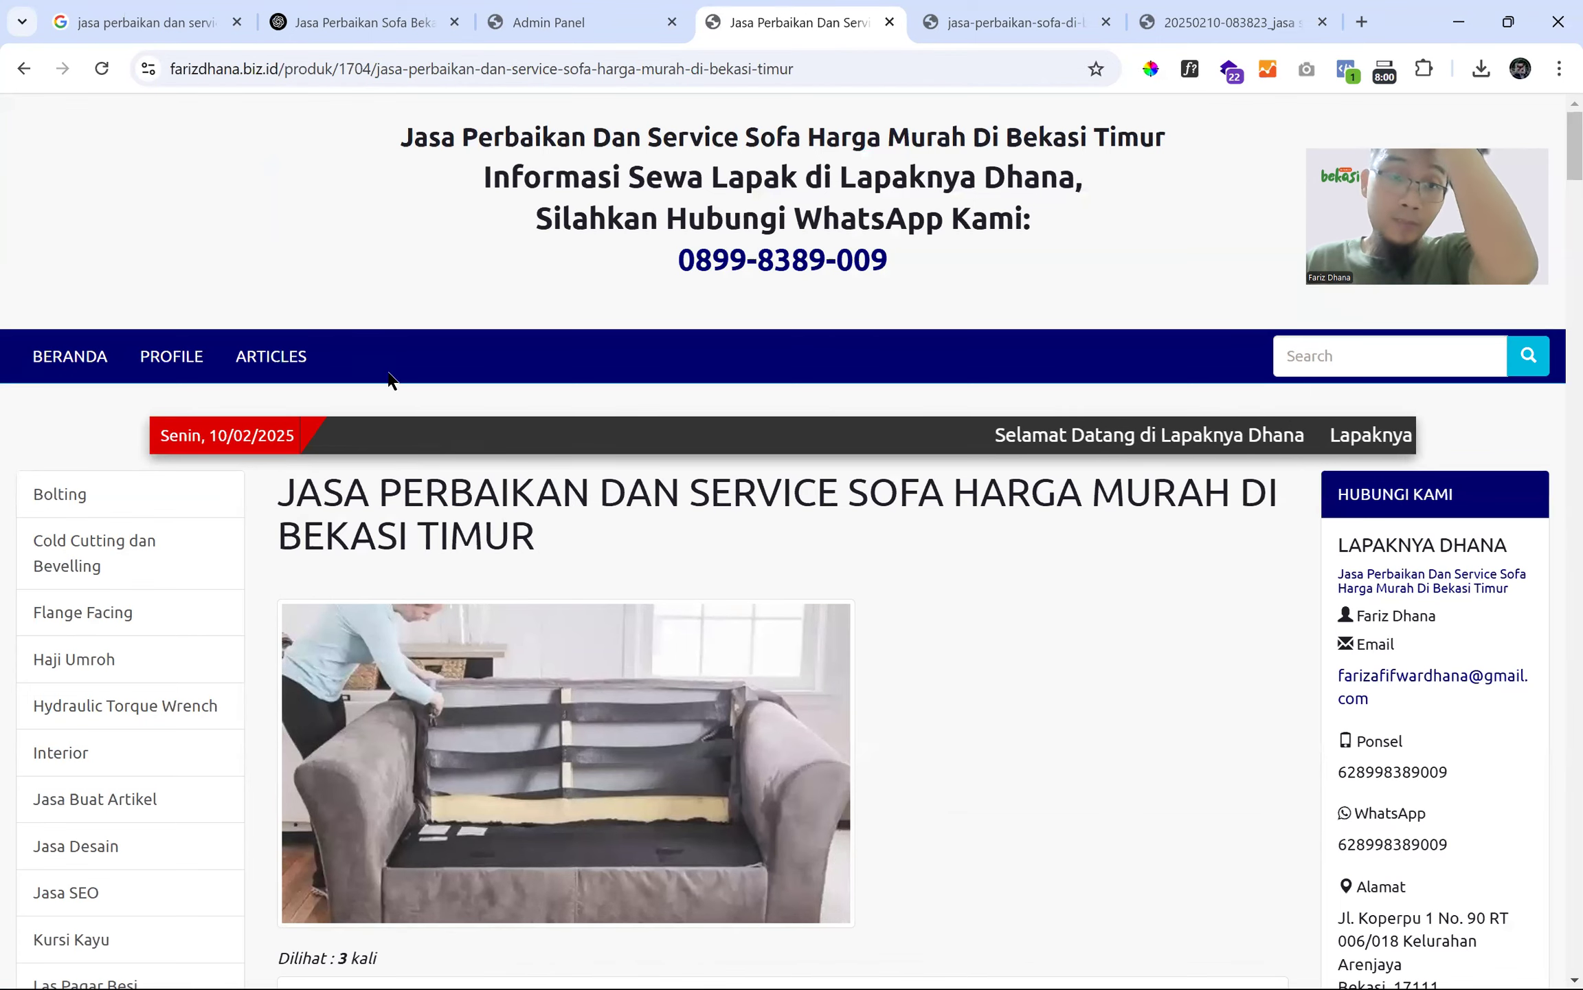
- Select and deselect the PRODUK heading in the admin list, then switch to the man-on-grey-sofa photo tab
click(591, 18)
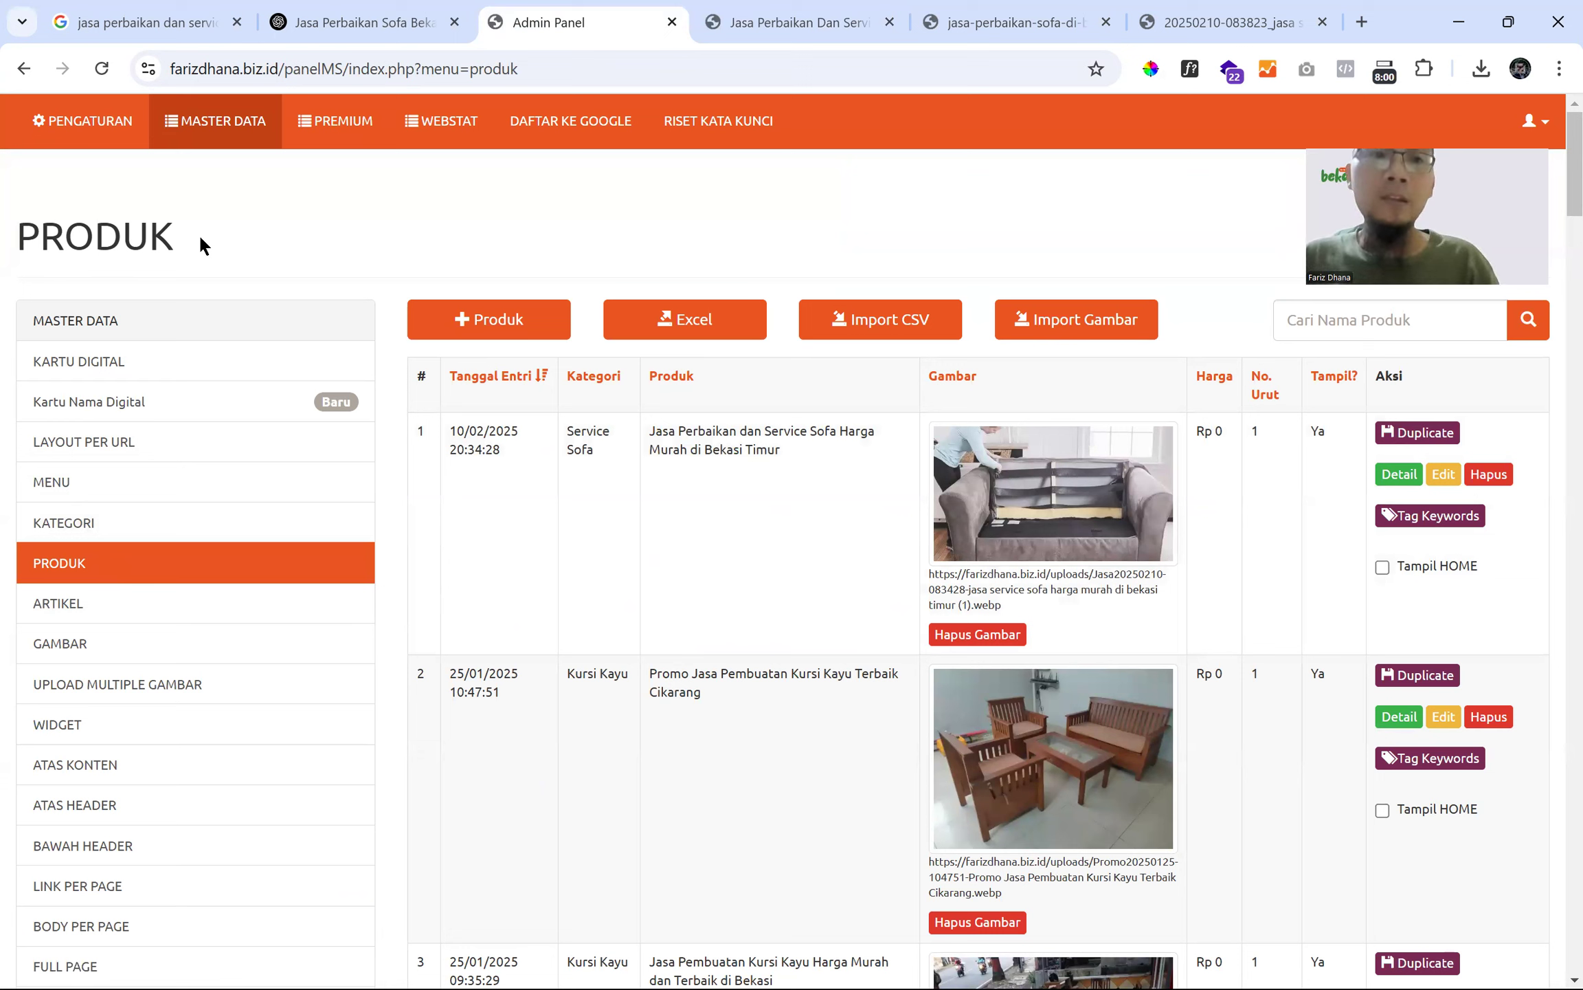
double_click(50, 239)
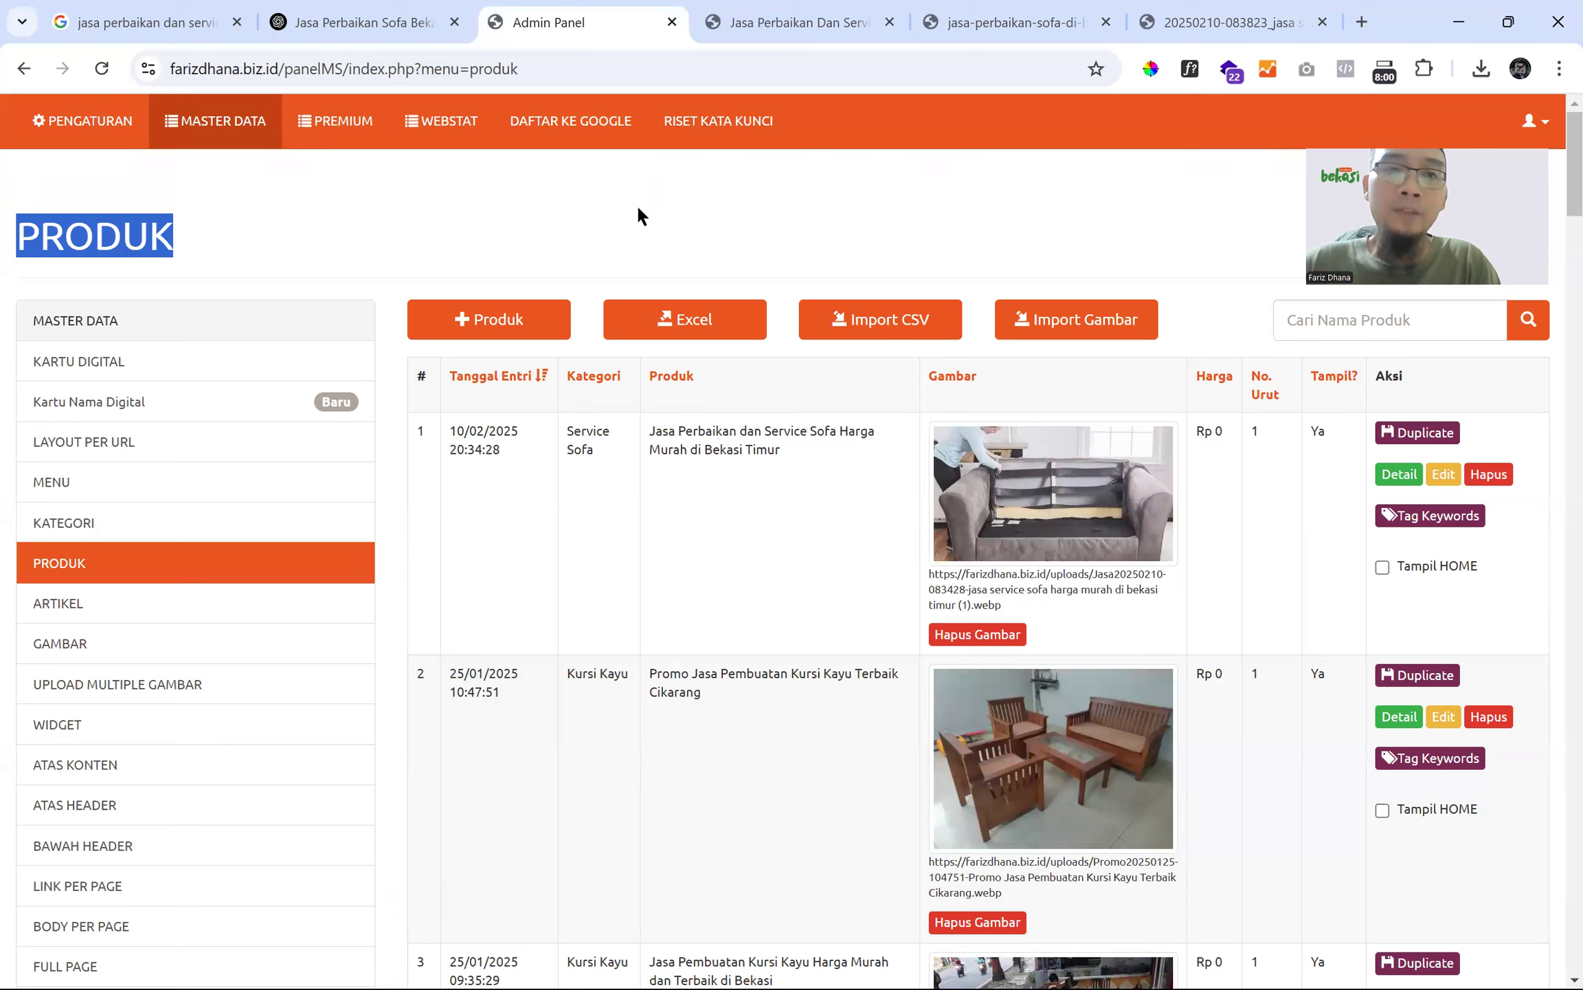
click(121, 242)
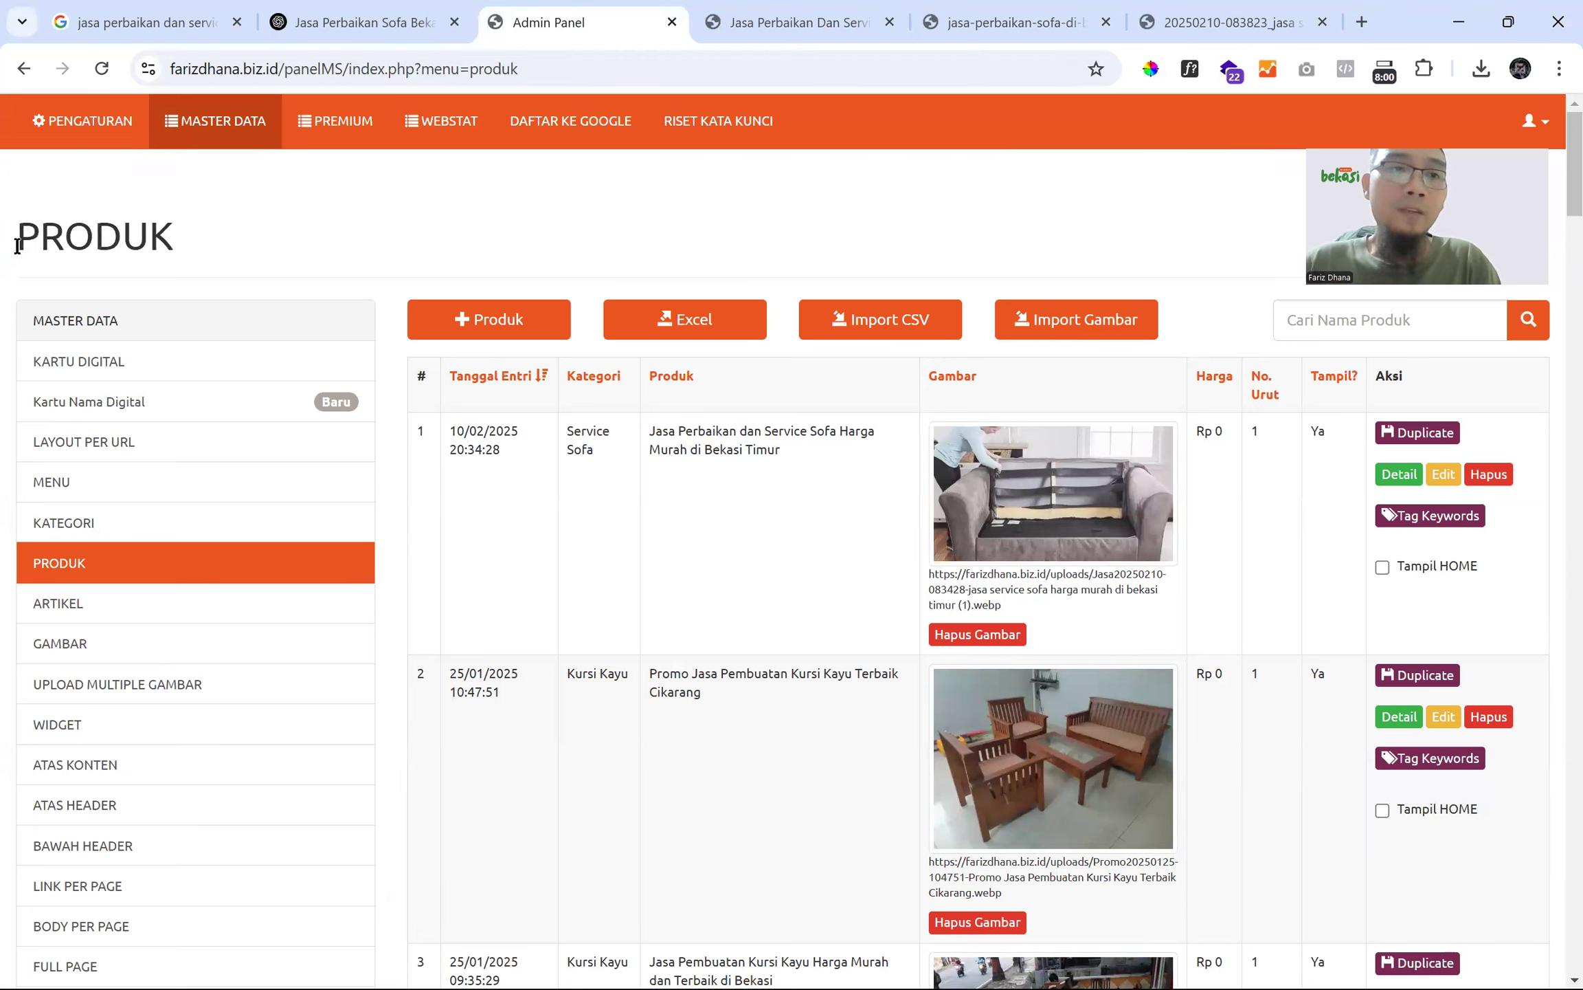
drag(20, 242, 252, 227)
click(255, 230)
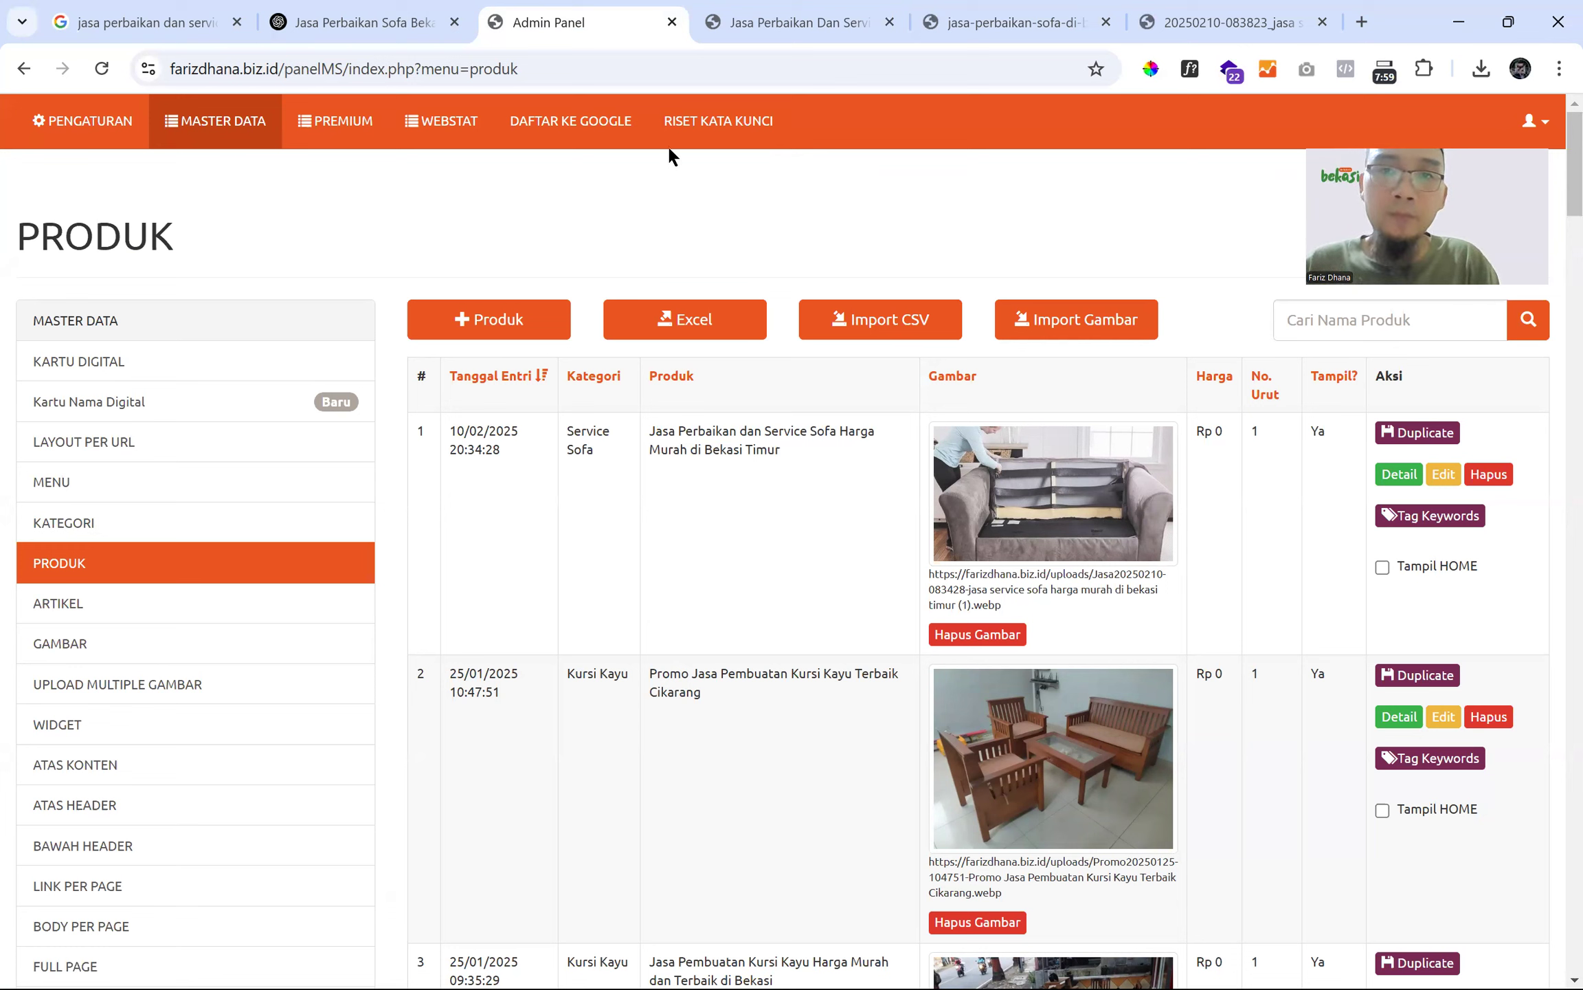
mouse_move(740, 33)
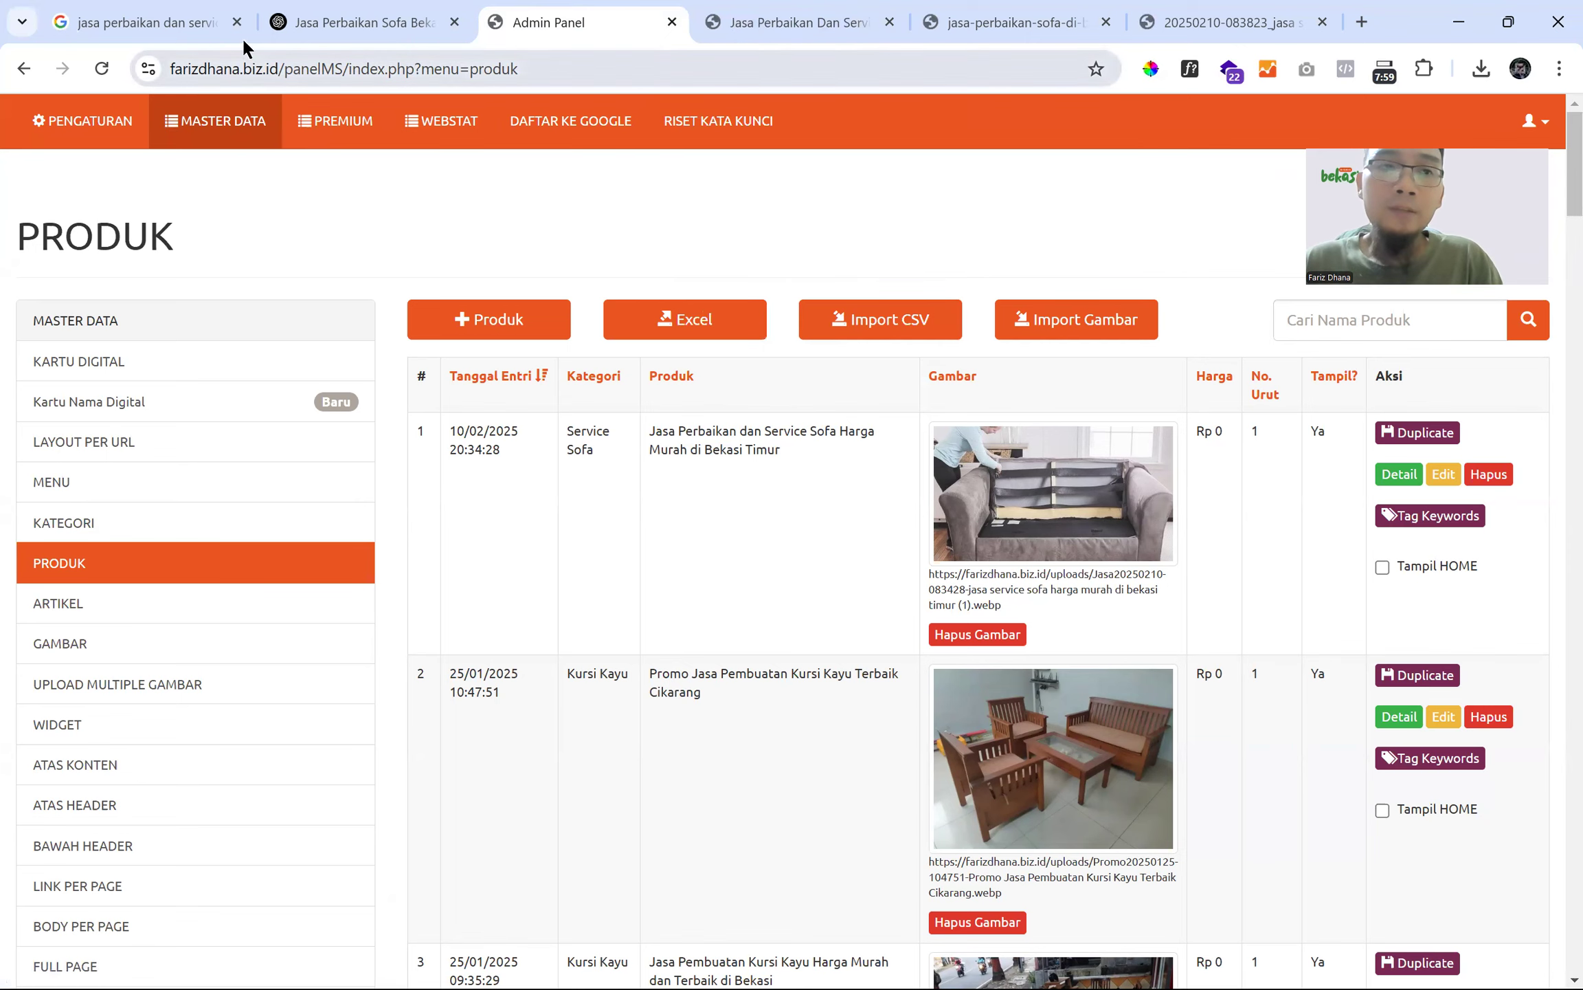
click(1162, 14)
- Replace the photo's address with YouTube in the same tab
triple_click(646, 80)
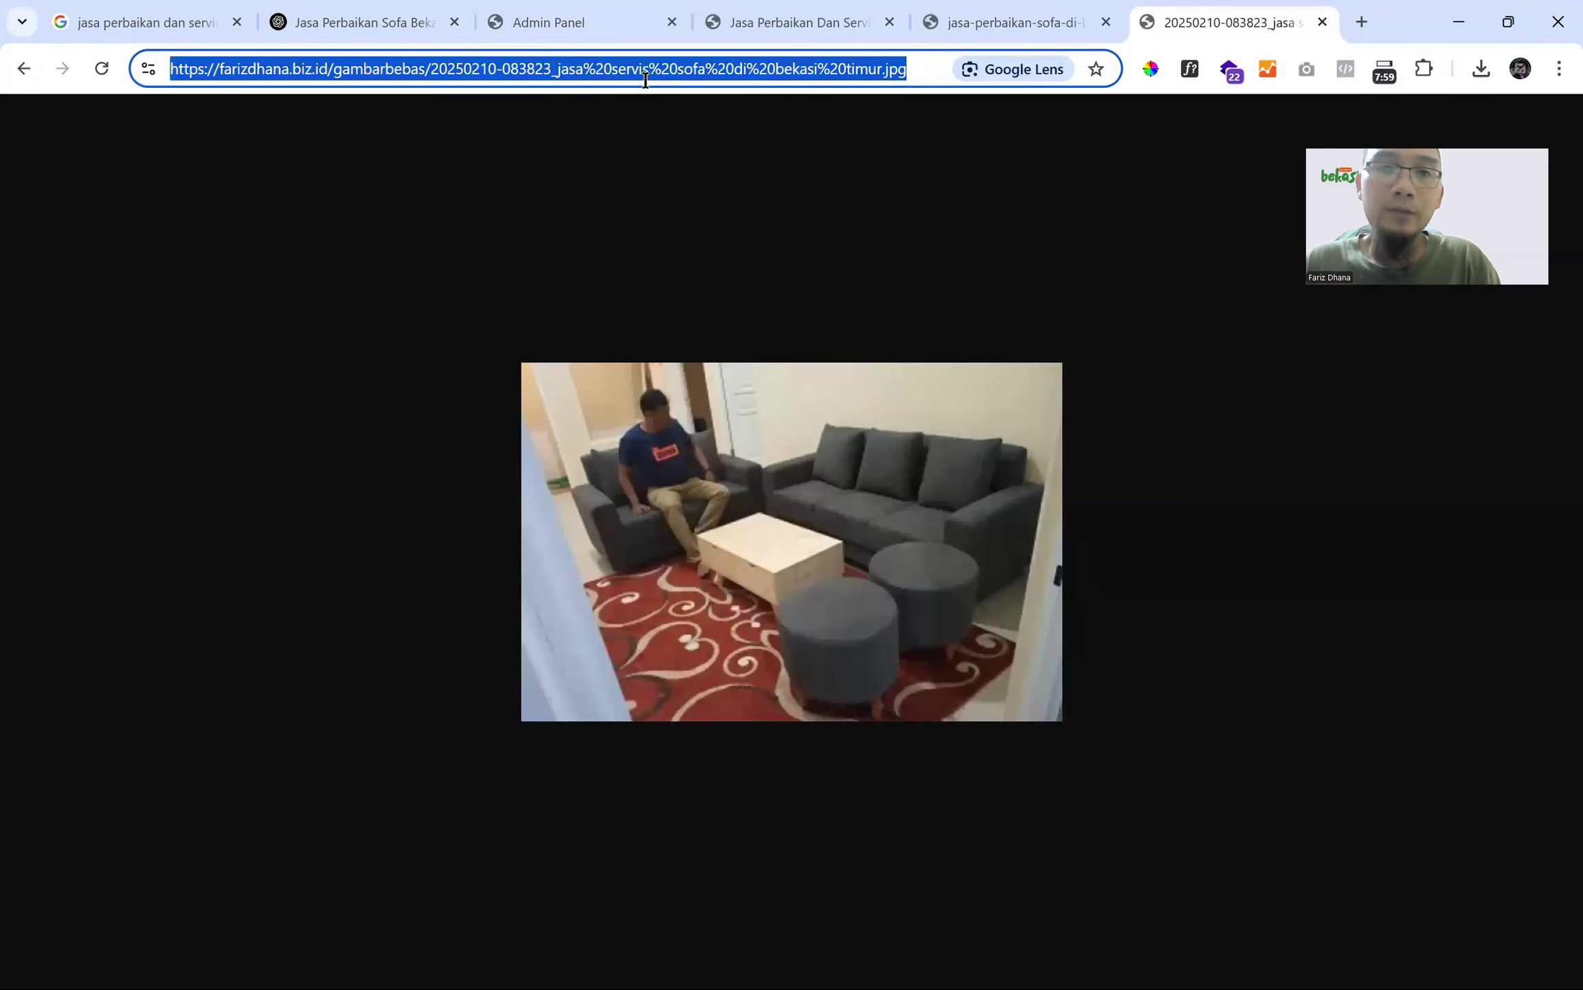
text(y)
key(Return)
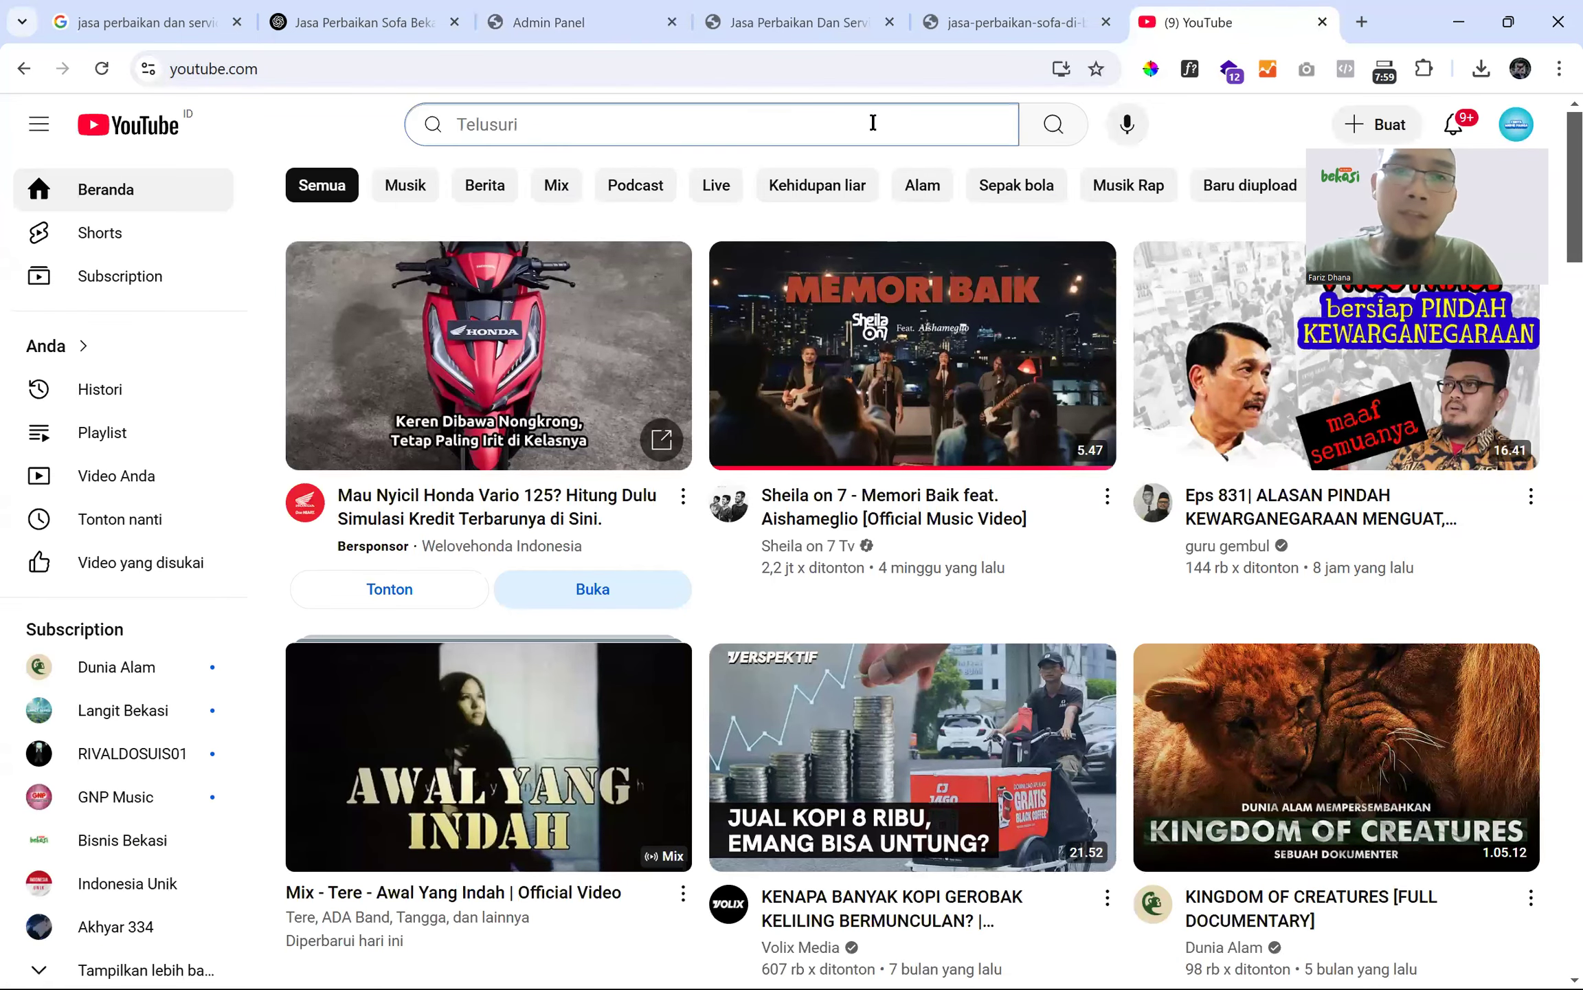
- Search YouTube for 'perbaikan sofa' and open the sofa repair sticker video, paused at the start
text(sofa)
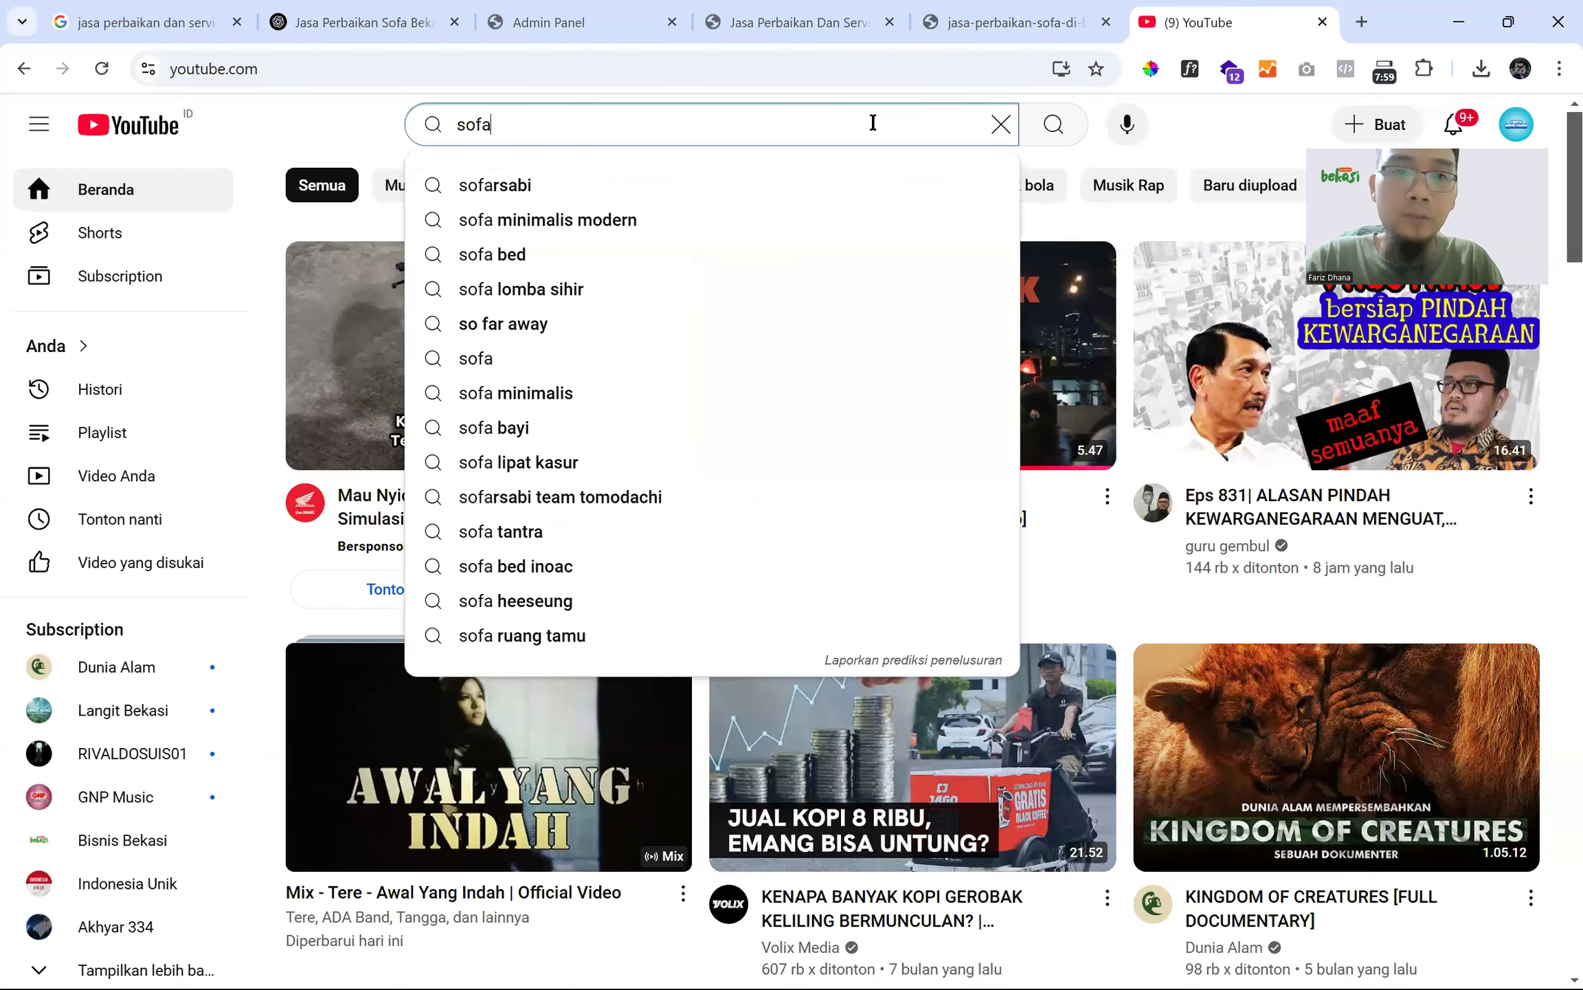
key(BackSpace)
key(BackSpace)
key(BackSpace)
key(BackSpace)
text(perbaik an)
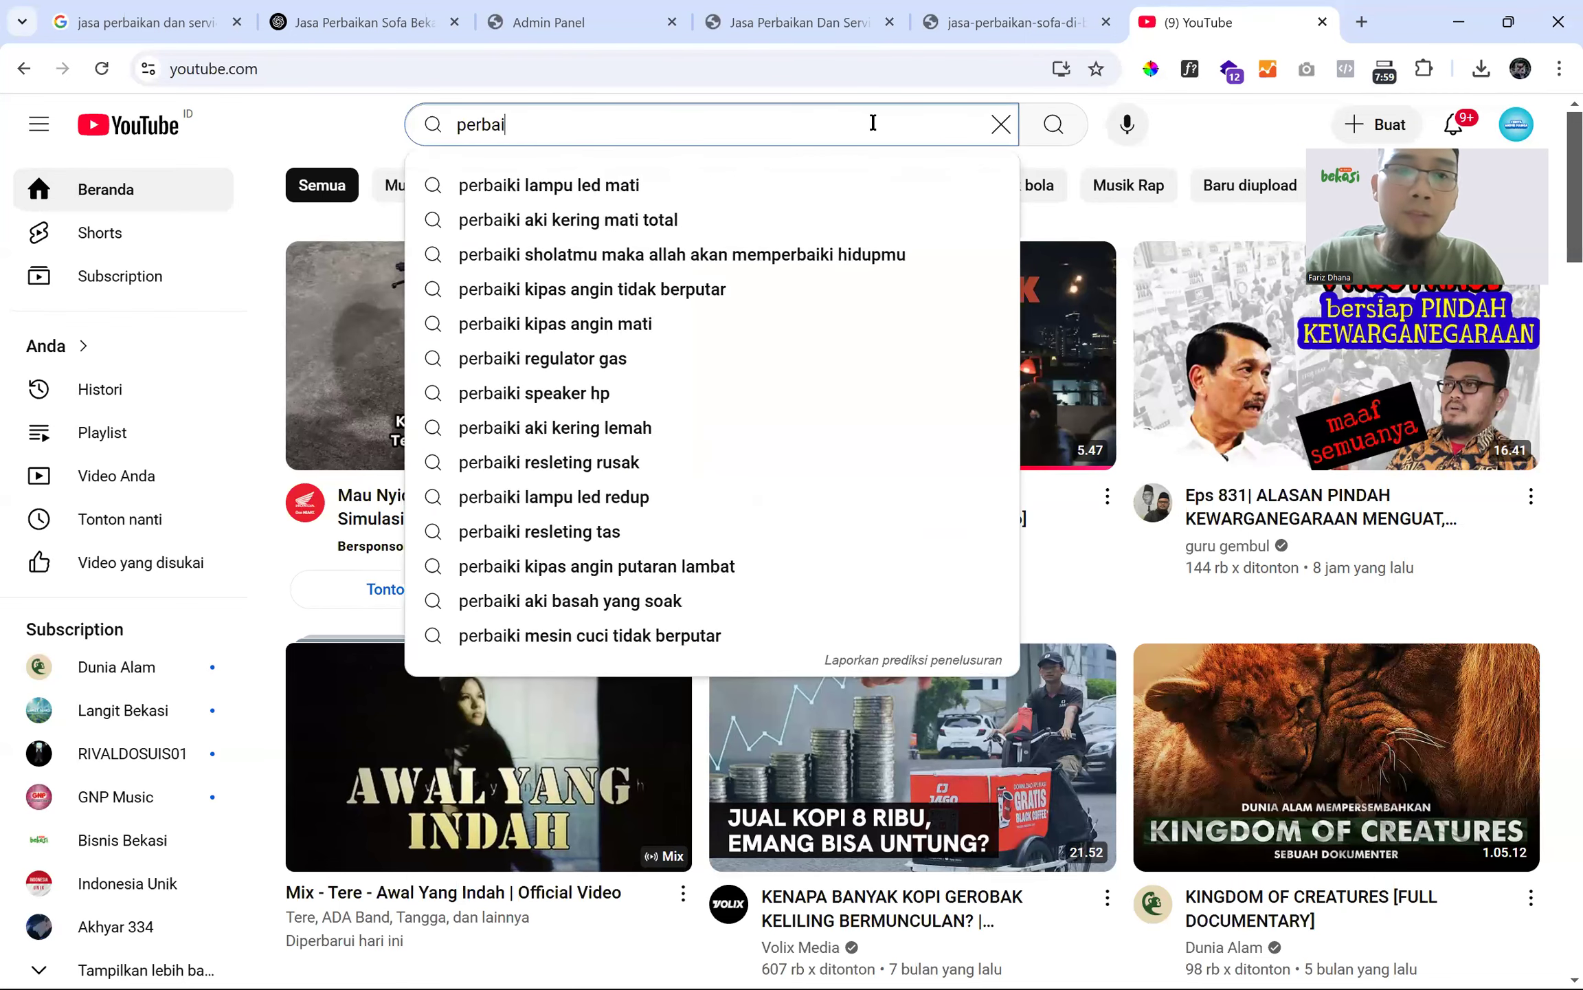
key(BackSpace)
key(BackSpace)
key(BackSpace)
text(an s)
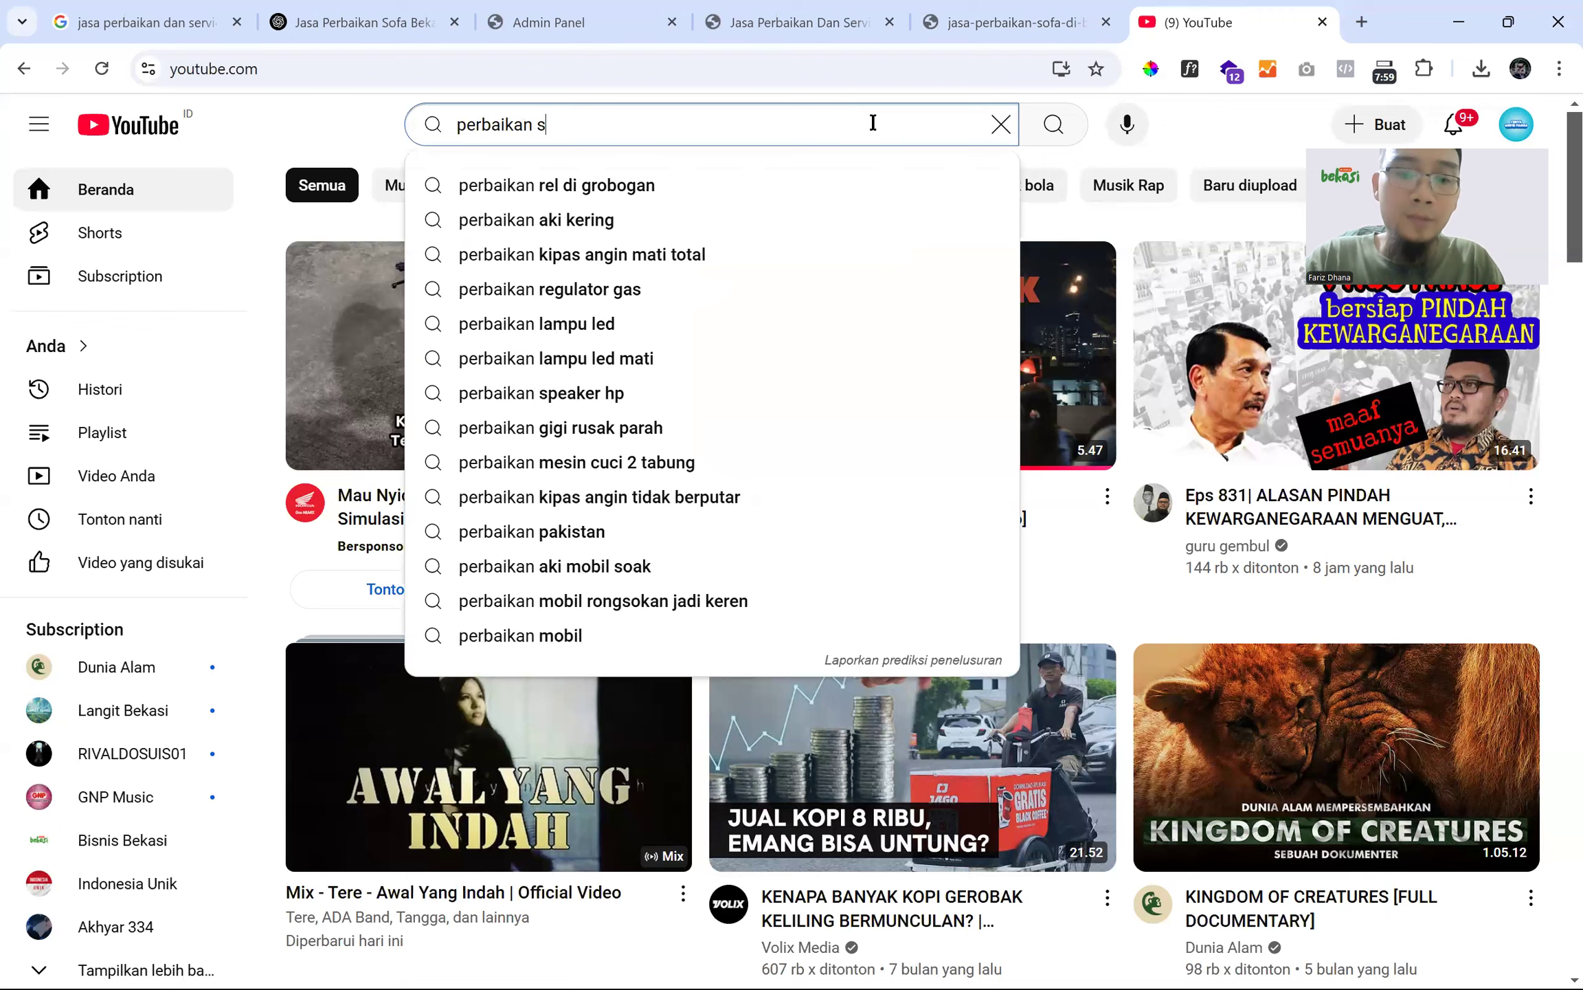
text(ofa)
key(Return)
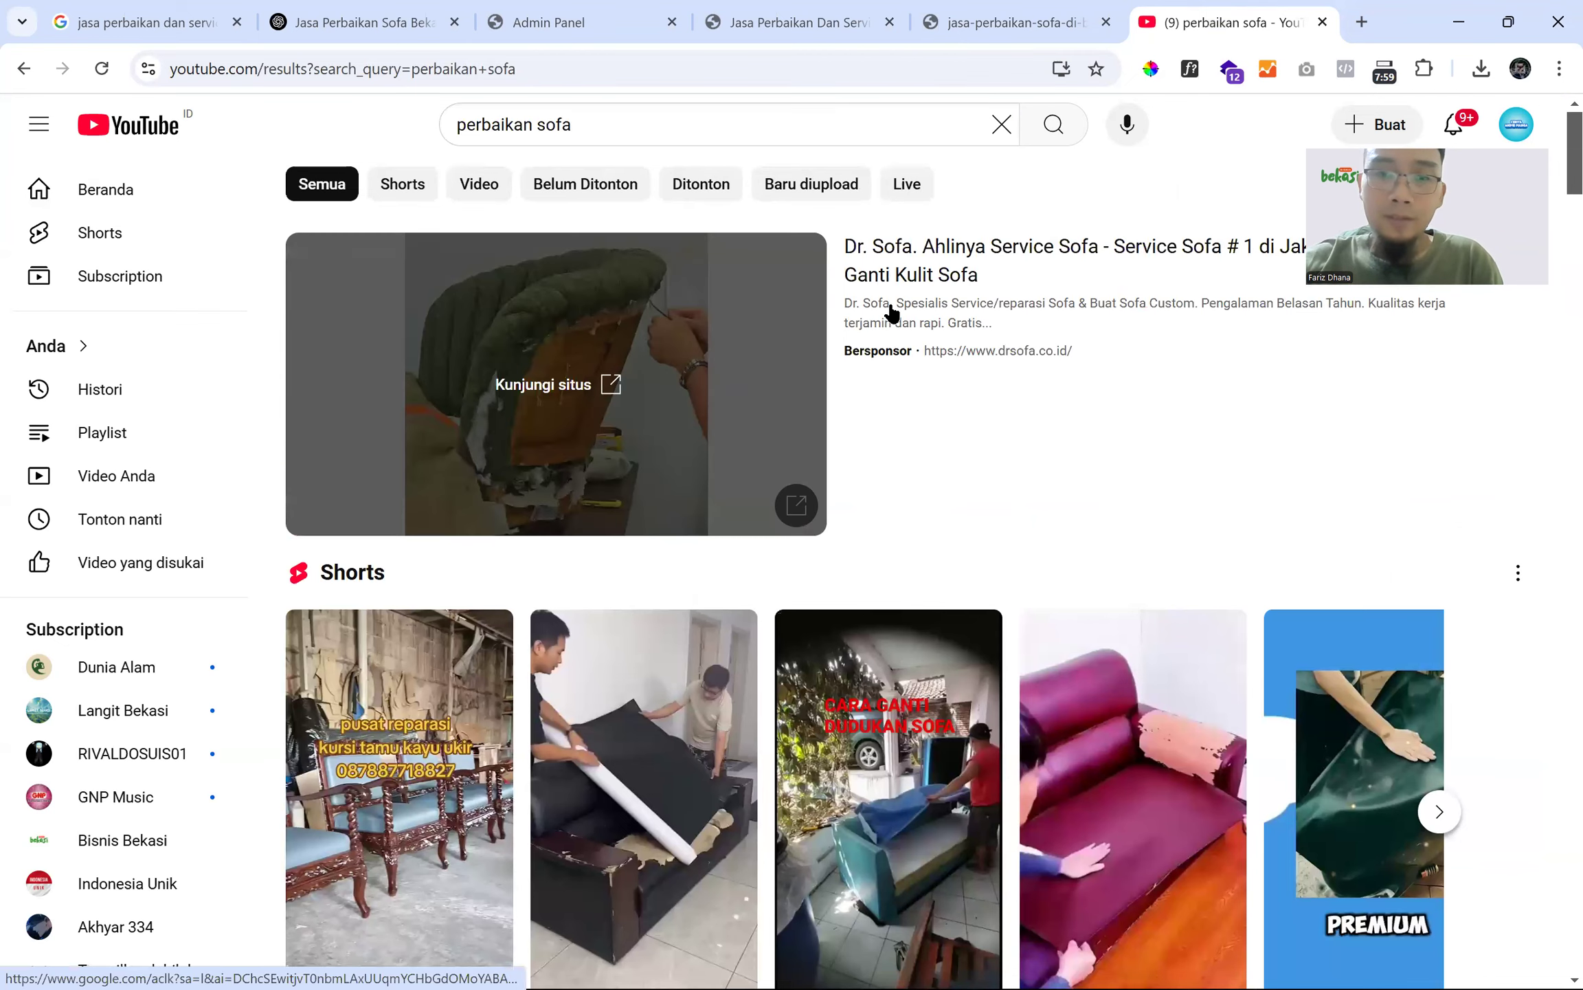
scroll(890, 307, down, 5)
scroll(803, 333, down, 5)
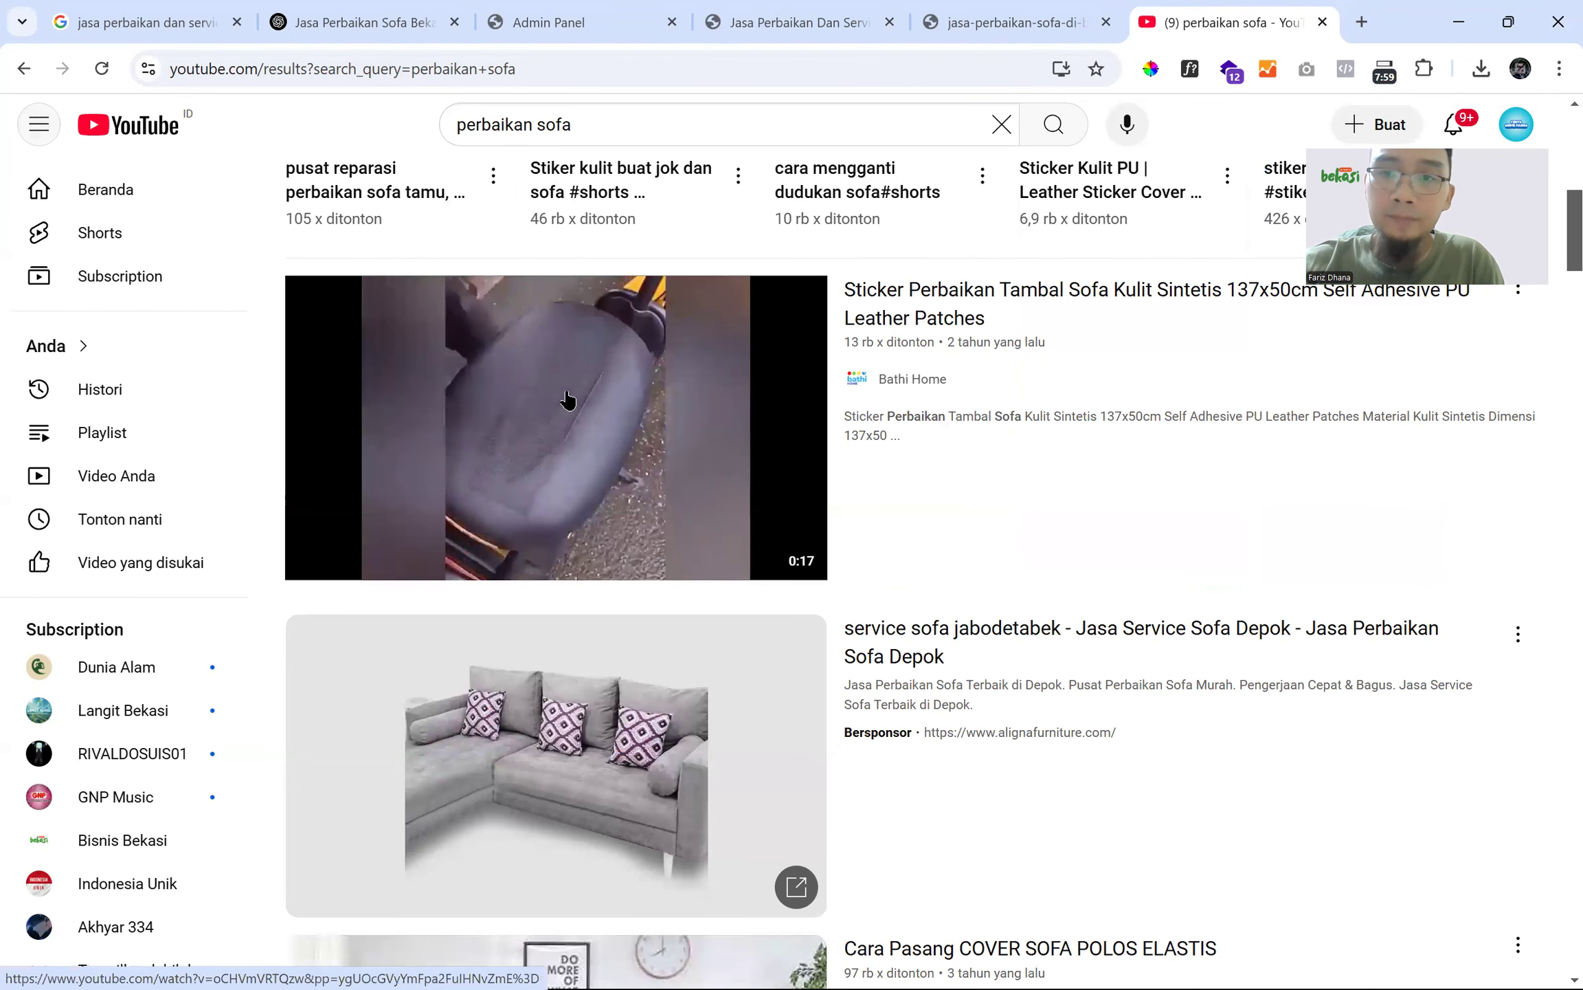
click(568, 400)
click(559, 378)
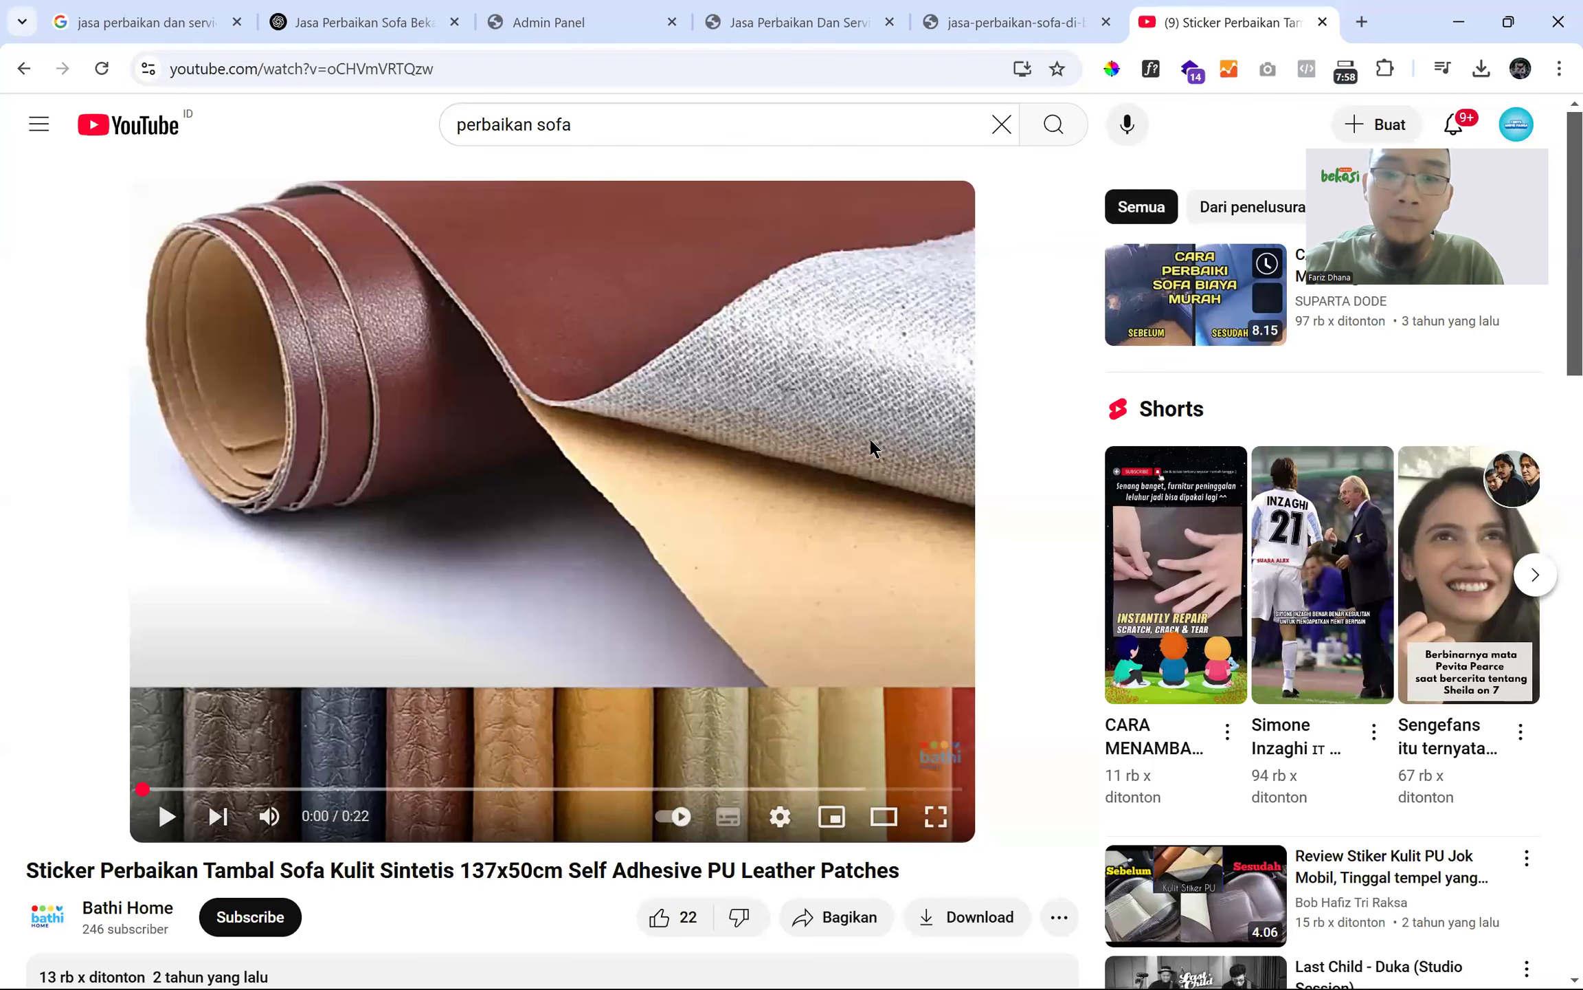
- Copy the sticker video's iframe embed code from Bagikan > Sematkan and return to the admin tab
scroll(780, 818, down, 3)
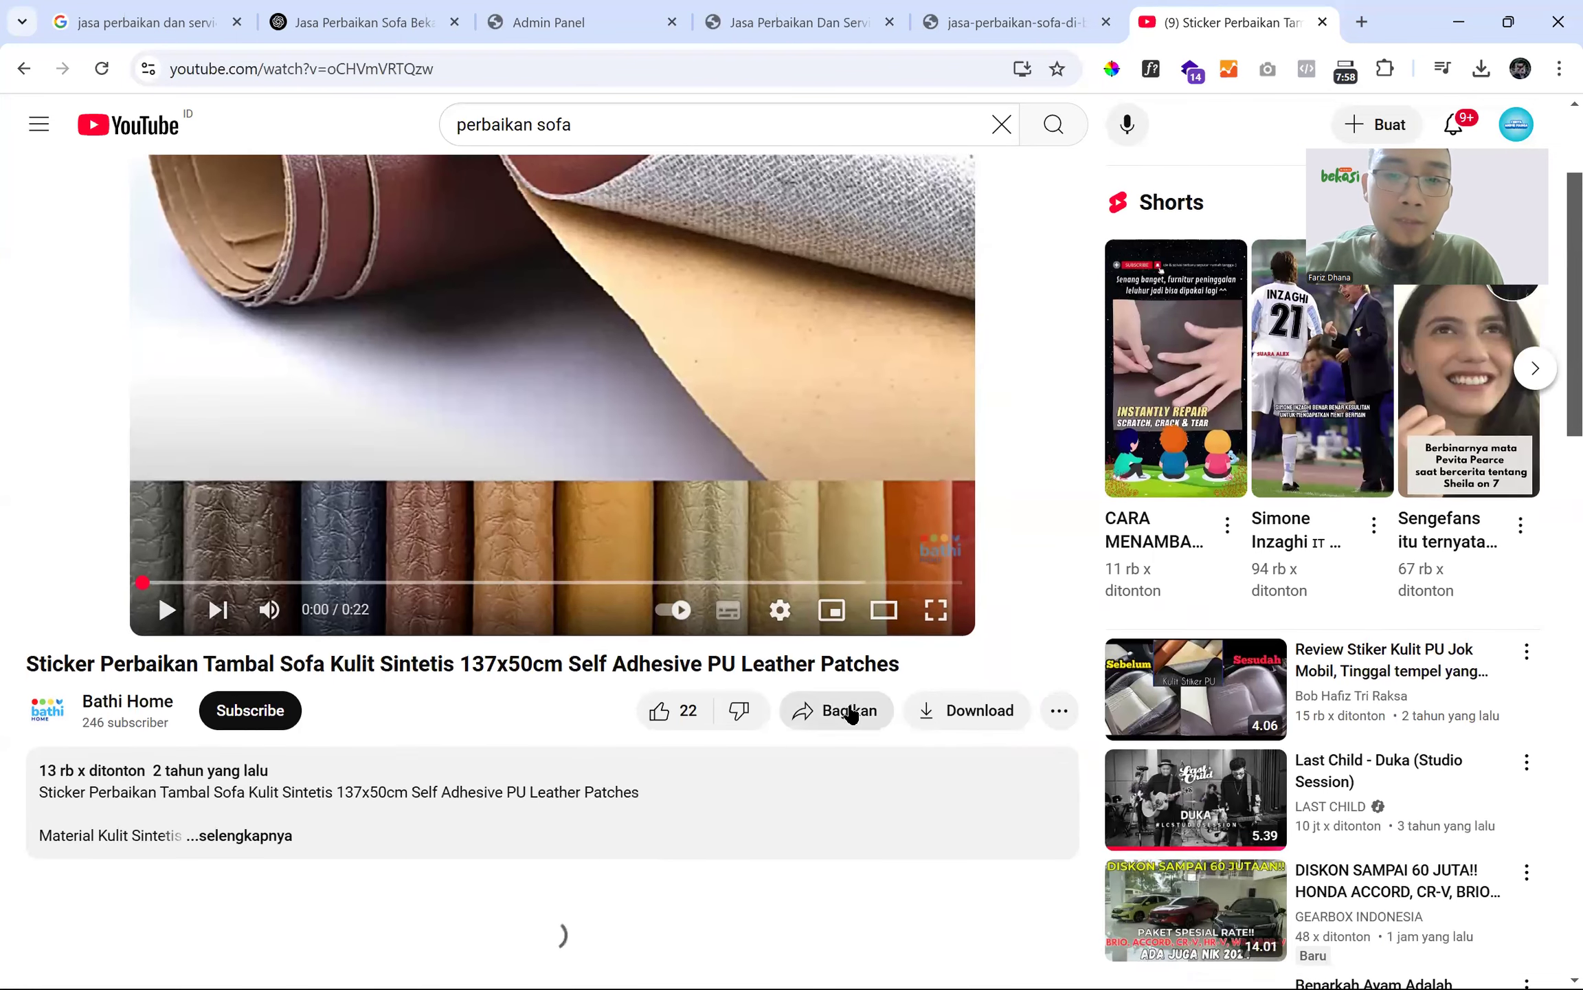
click(818, 695)
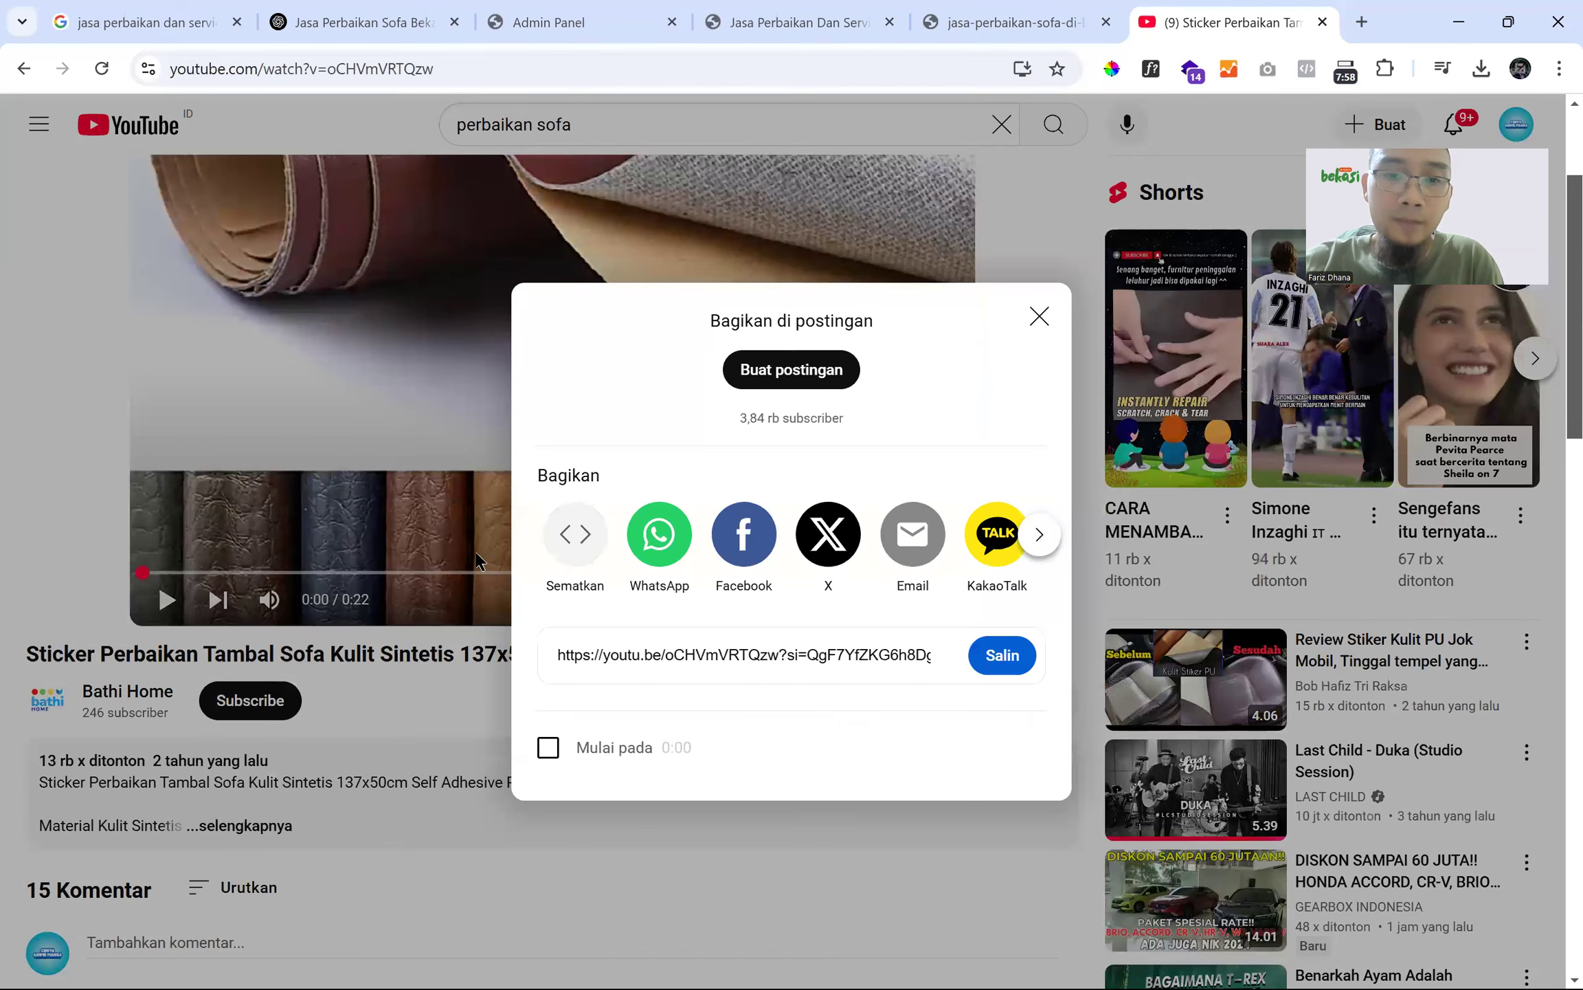
click(568, 543)
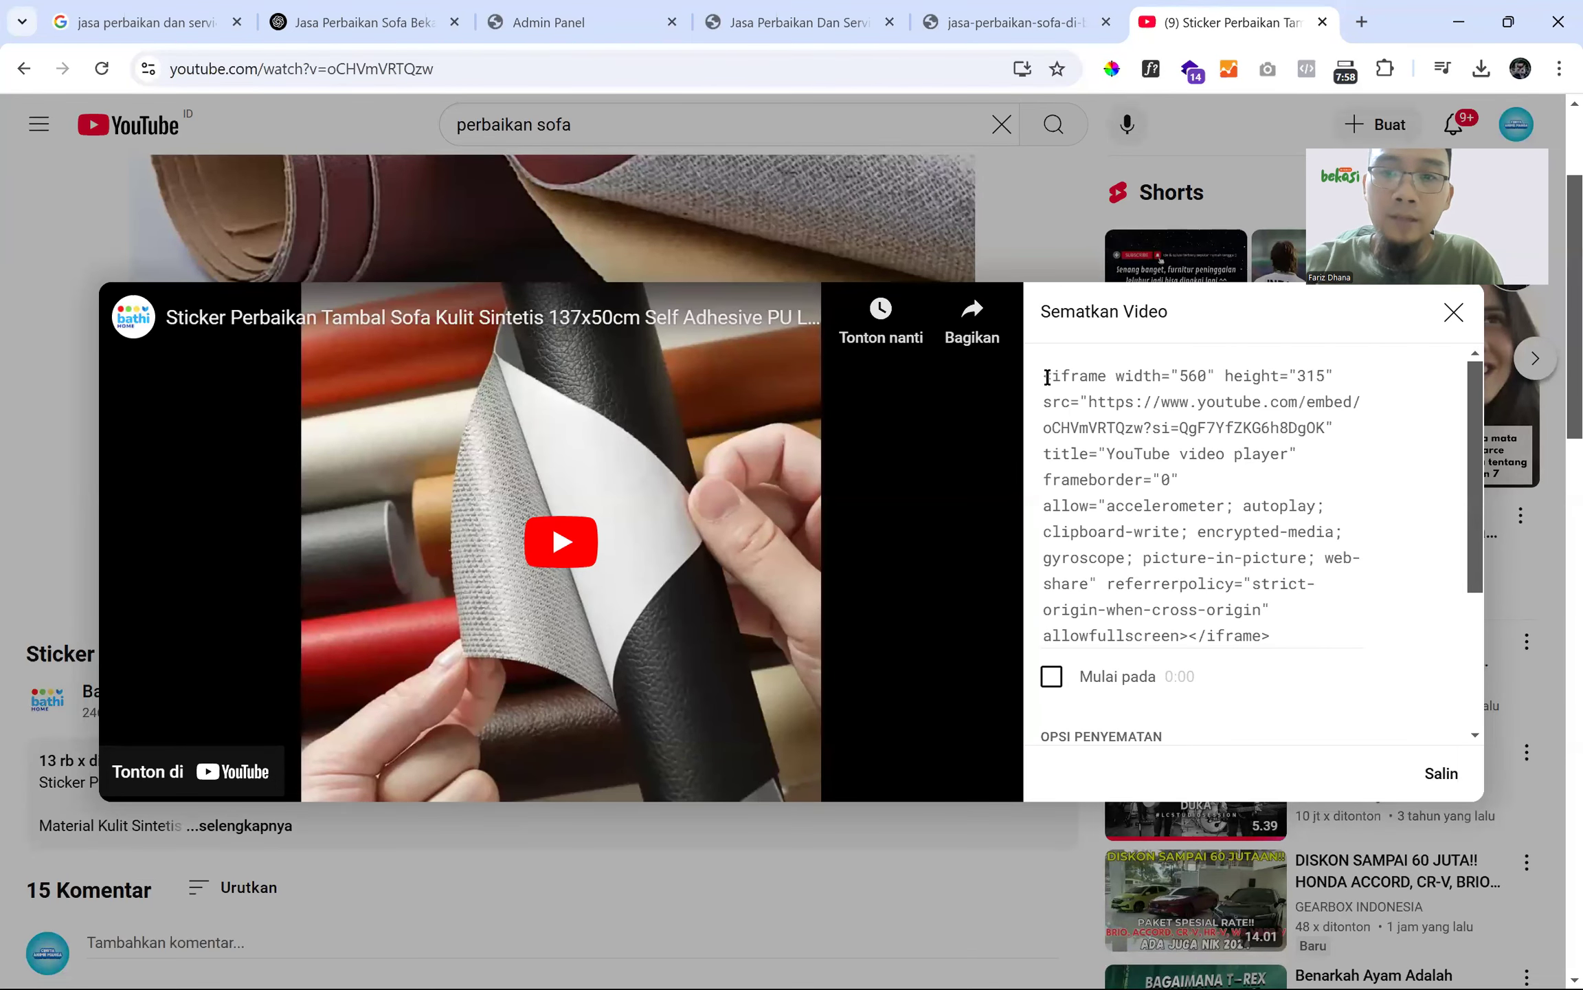
drag(1043, 377, 1287, 426)
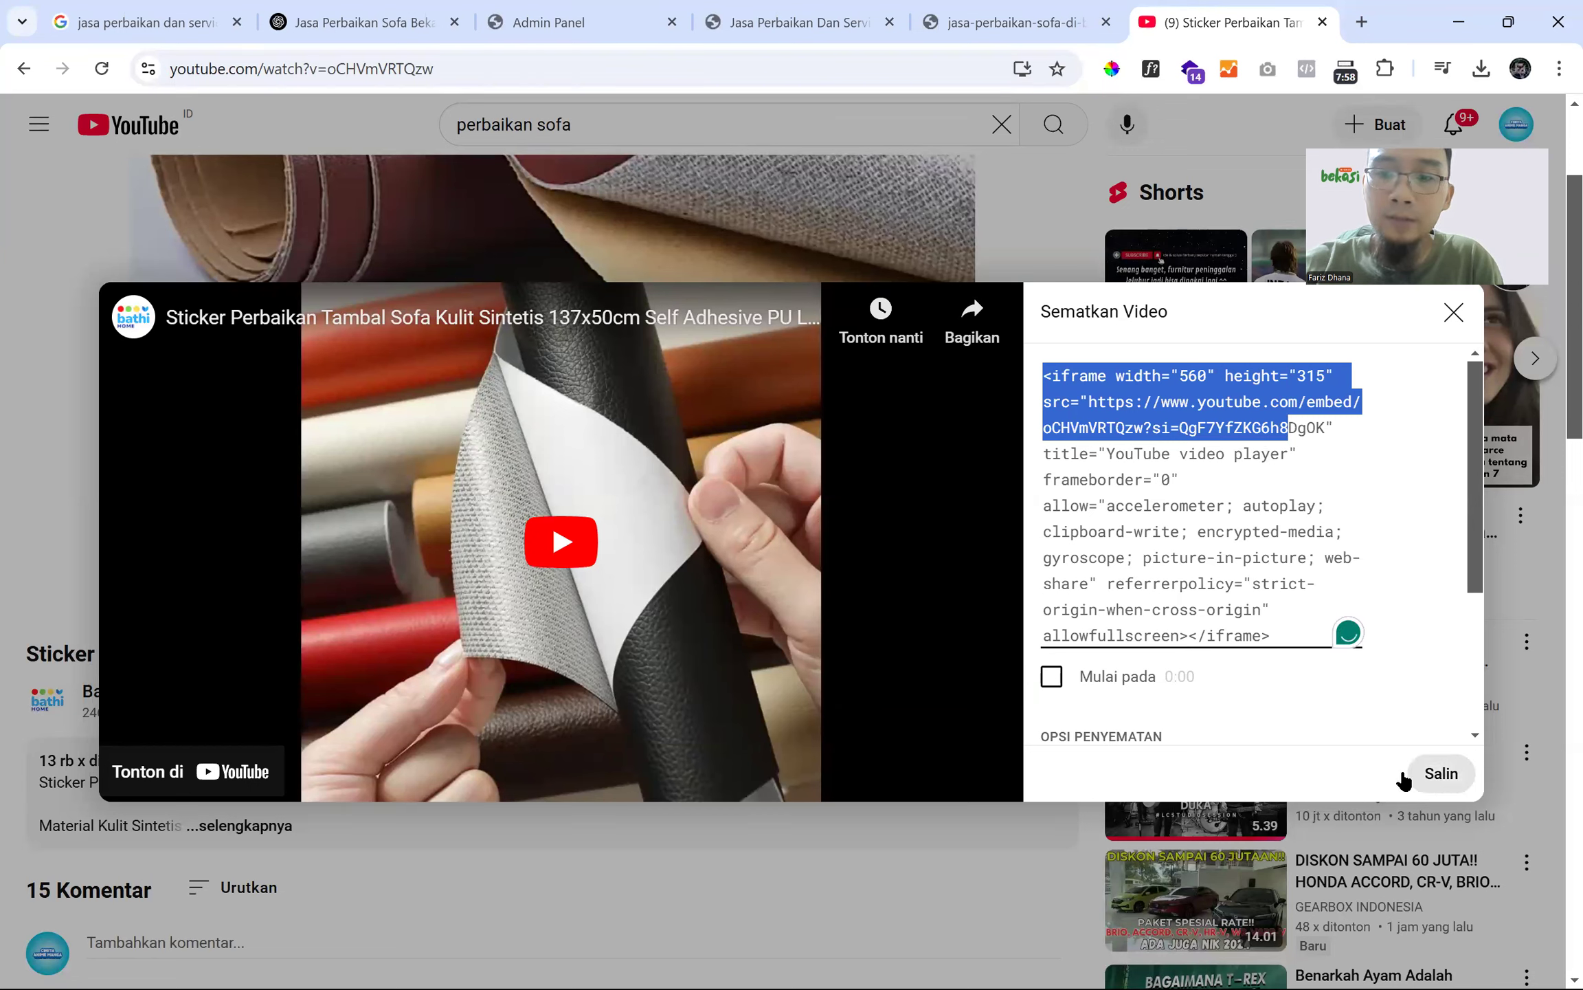
click(1440, 784)
click(1443, 776)
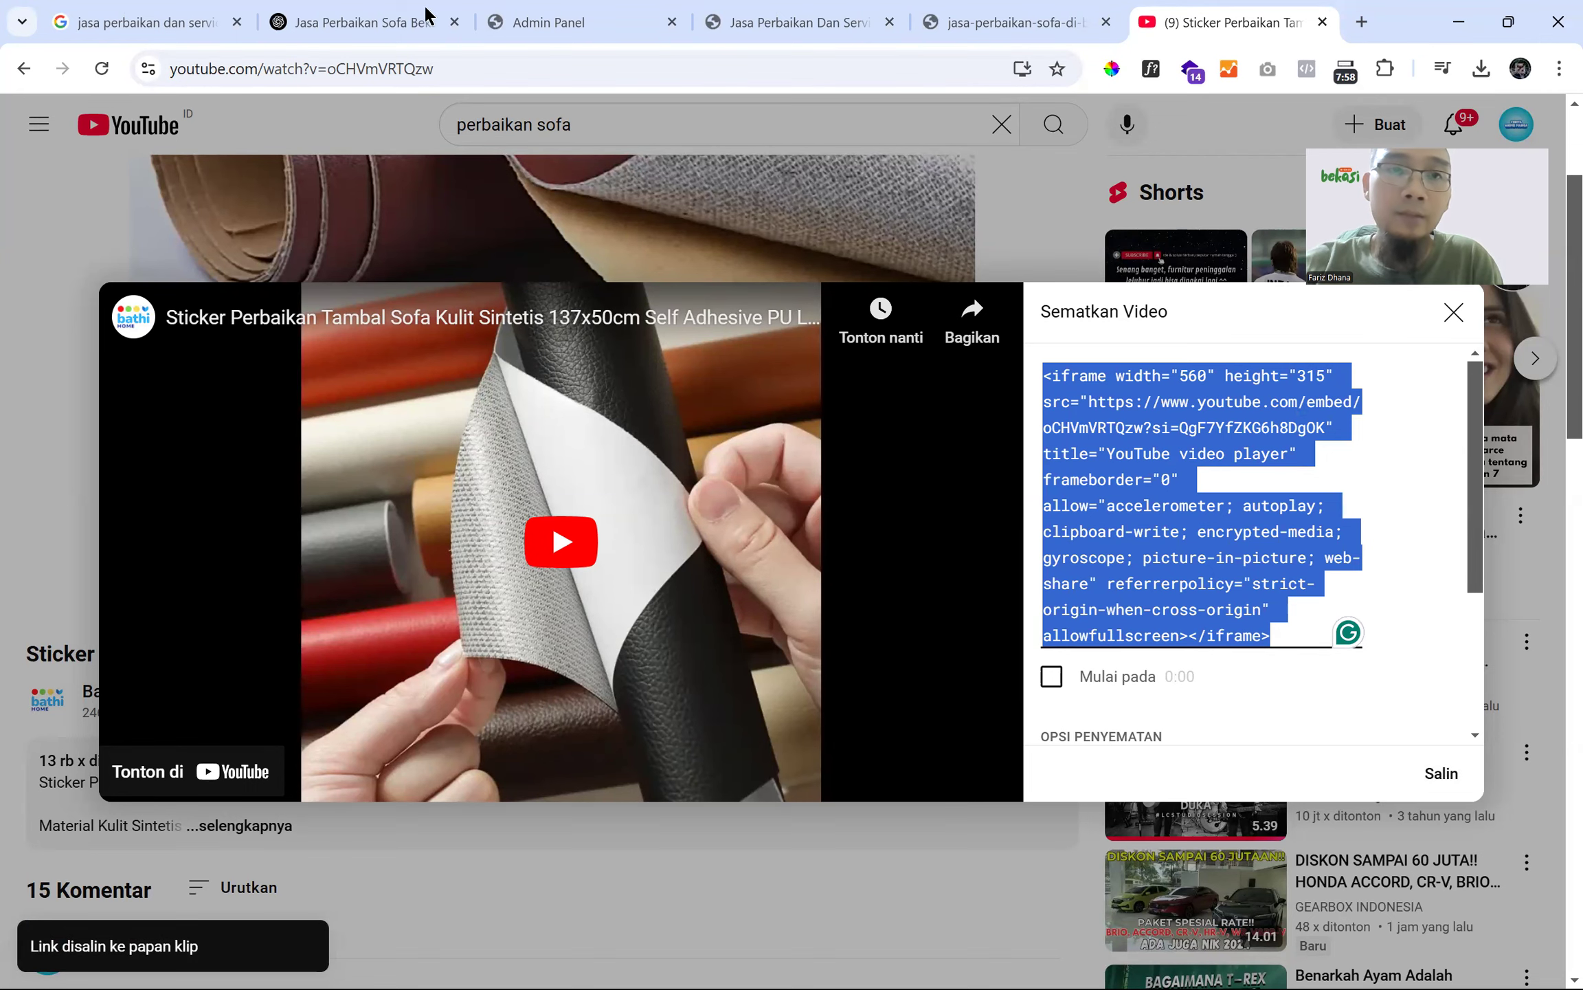
click(502, 21)
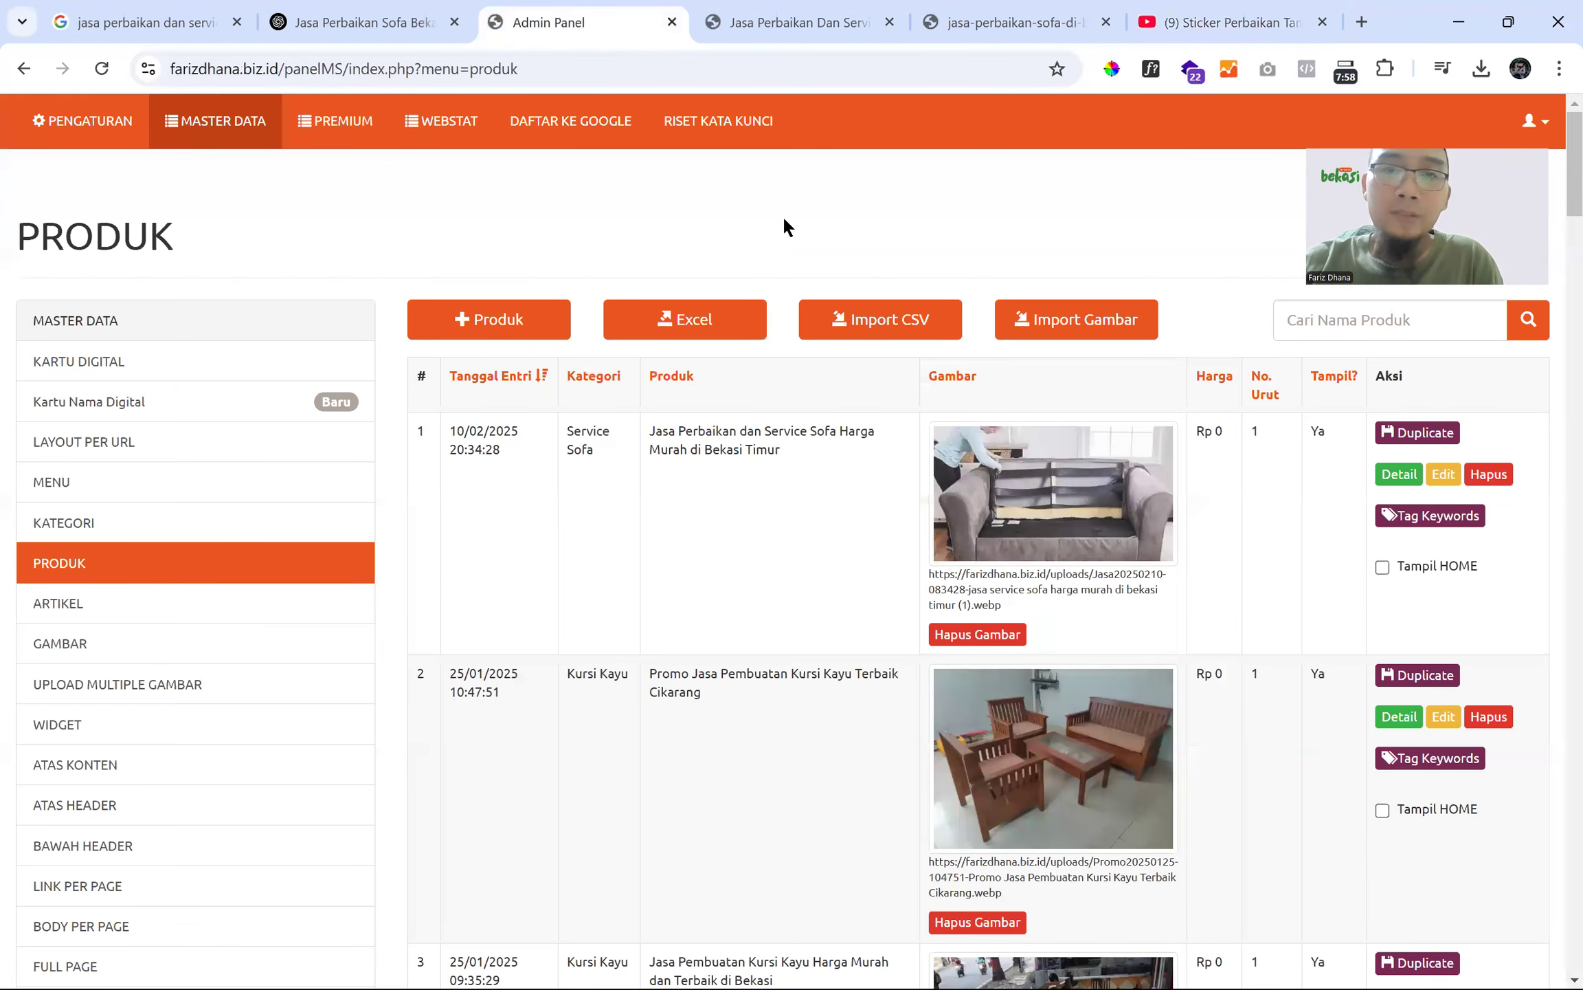
- Open the East Bekasi sofa product for editing with the description editor maximized
click(1439, 485)
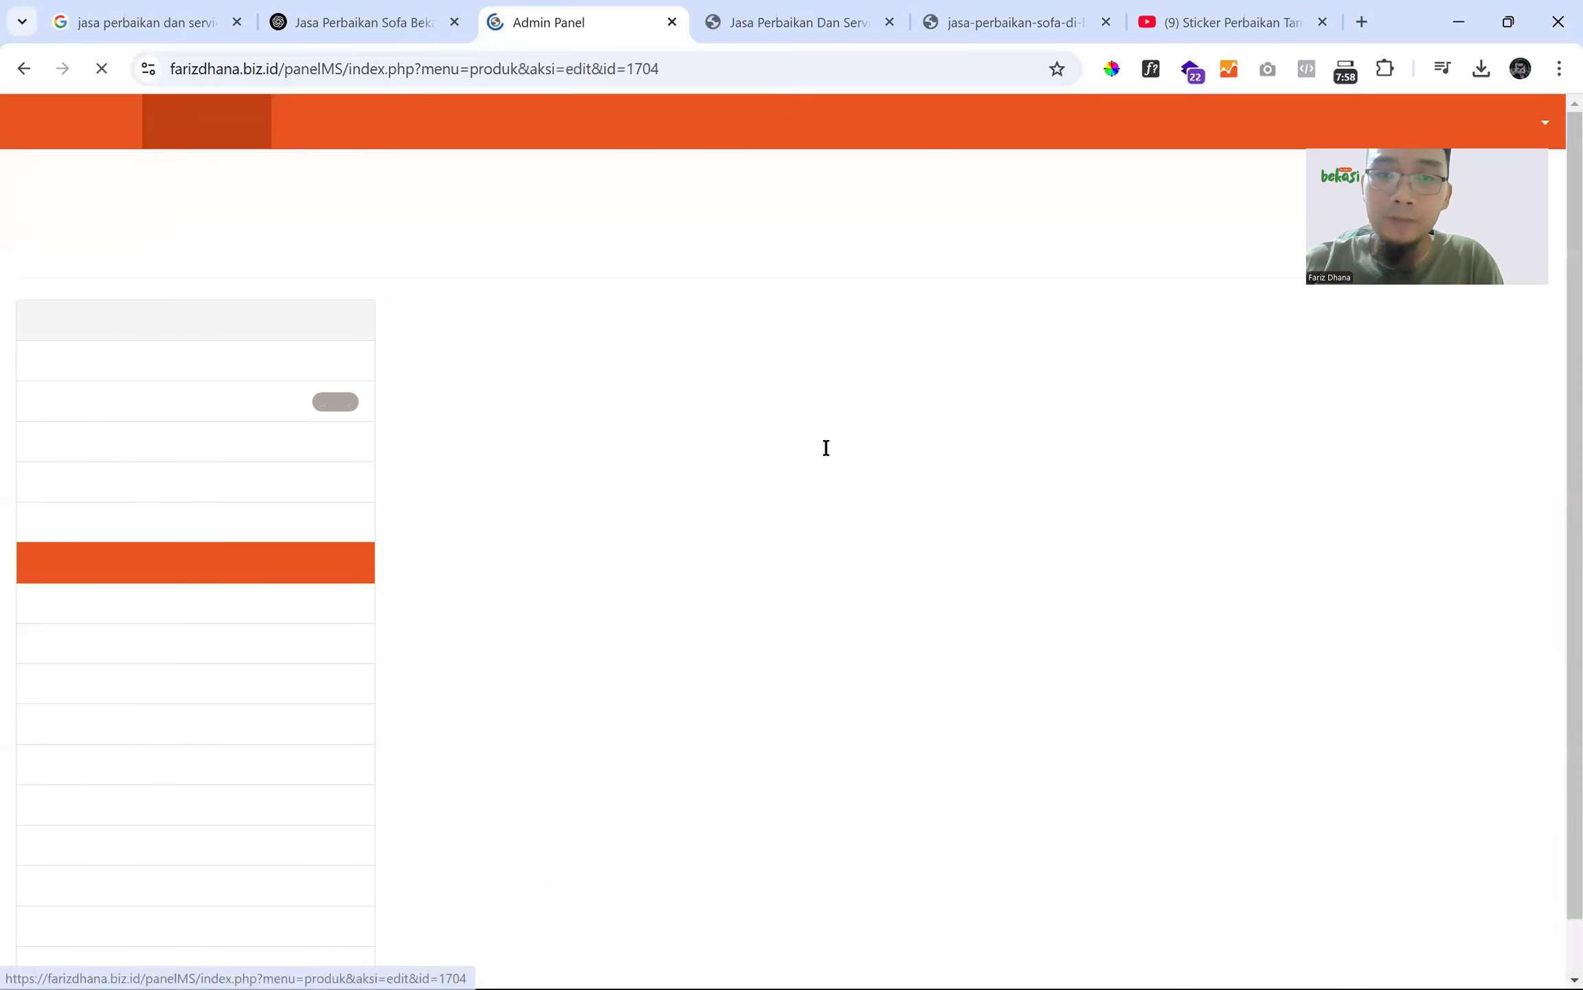
scroll(496, 475, down, 10)
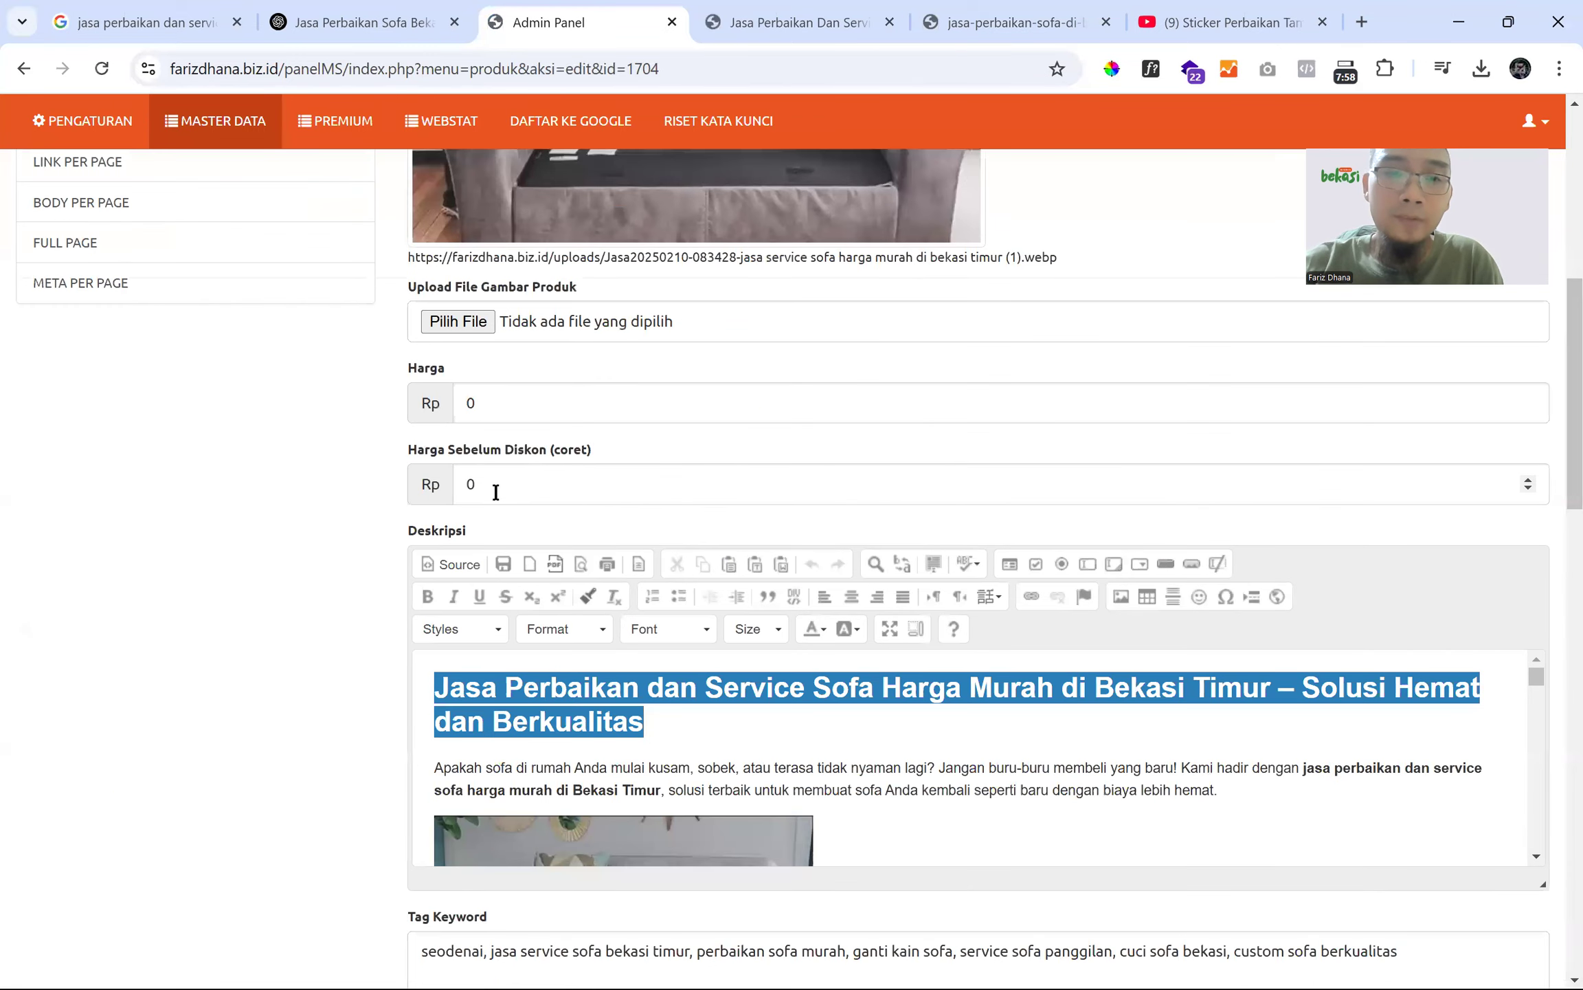
scroll(496, 479, down, 3)
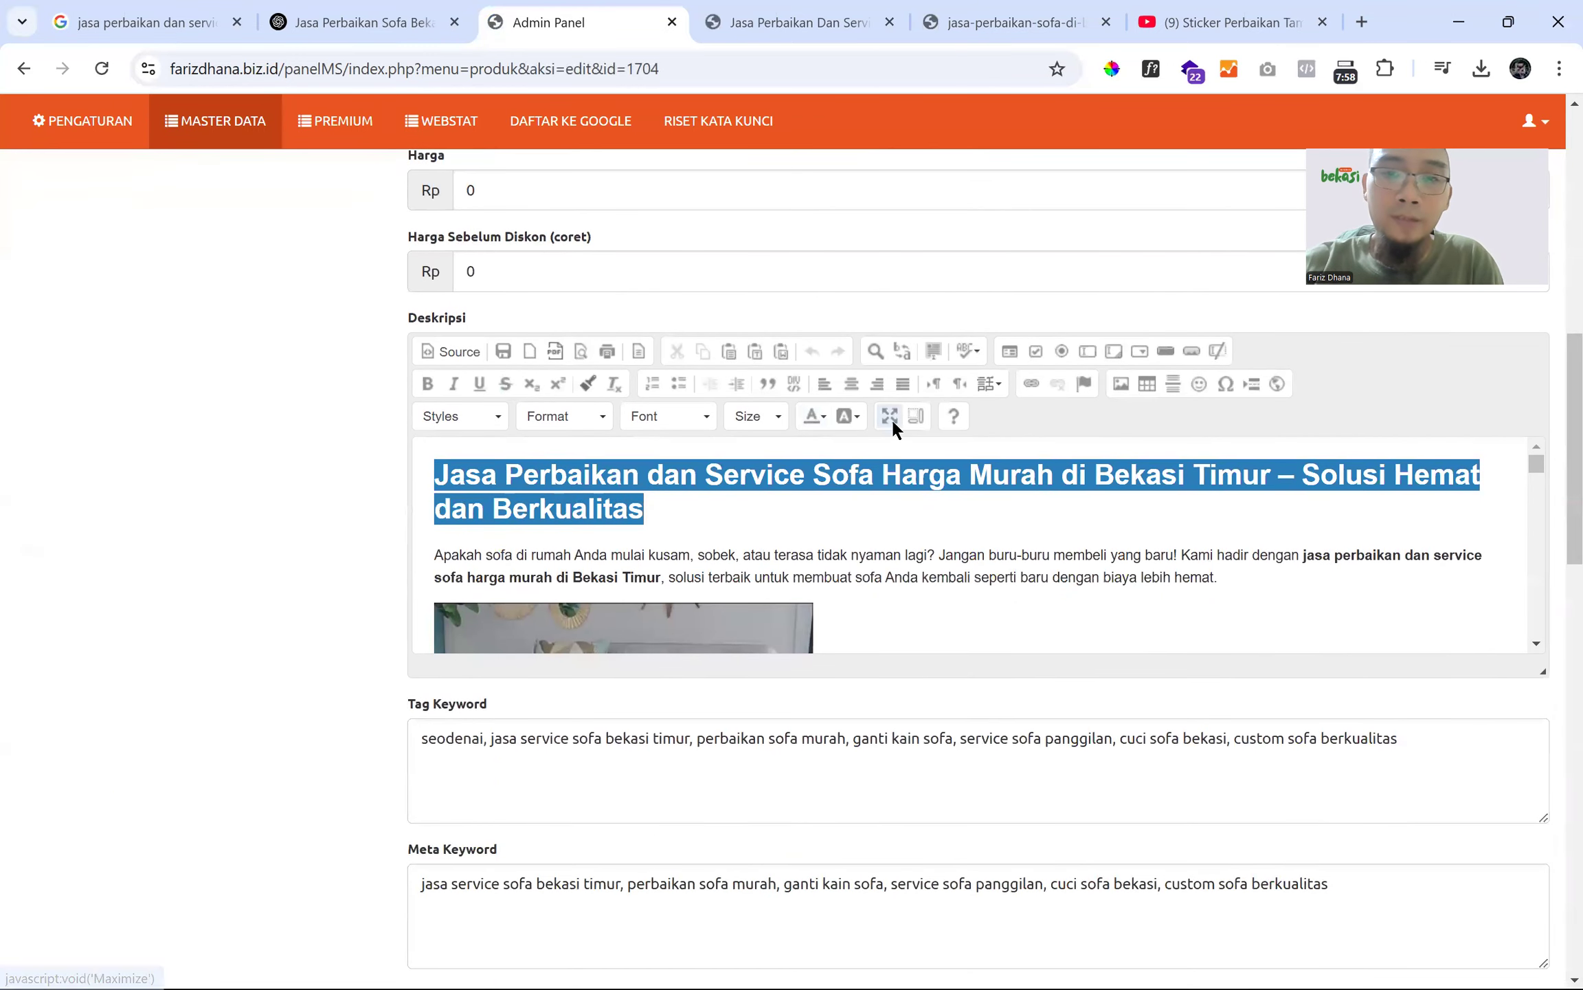
click(889, 416)
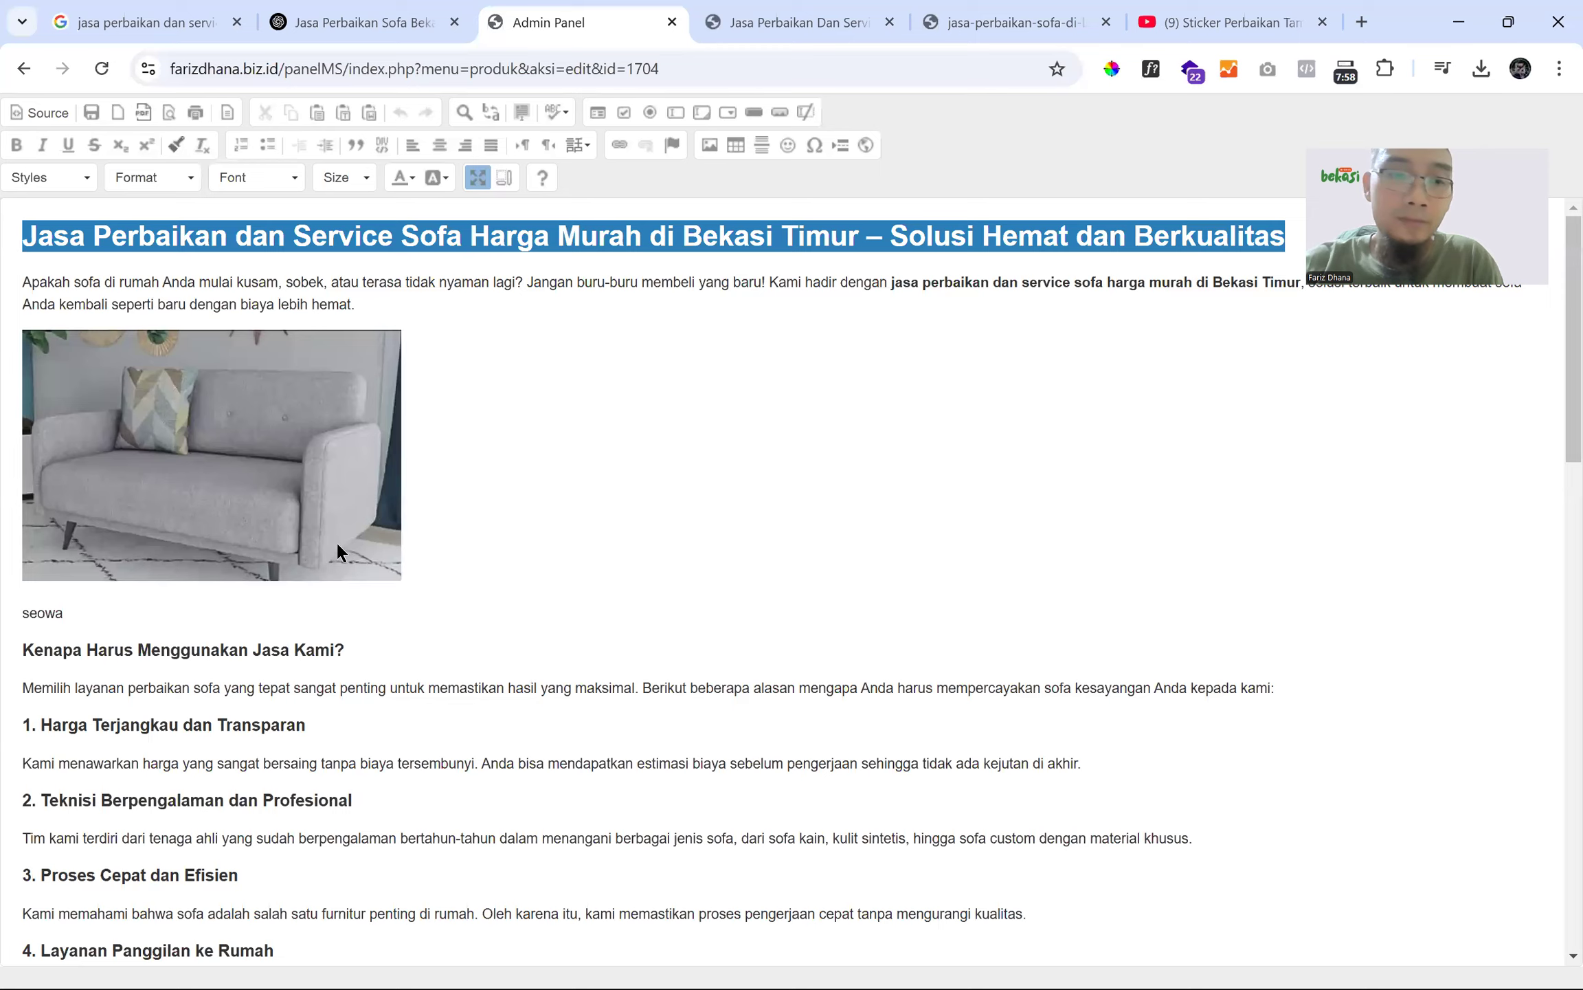
scroll(336, 540, down, 10)
scroll(337, 546, down, 2)
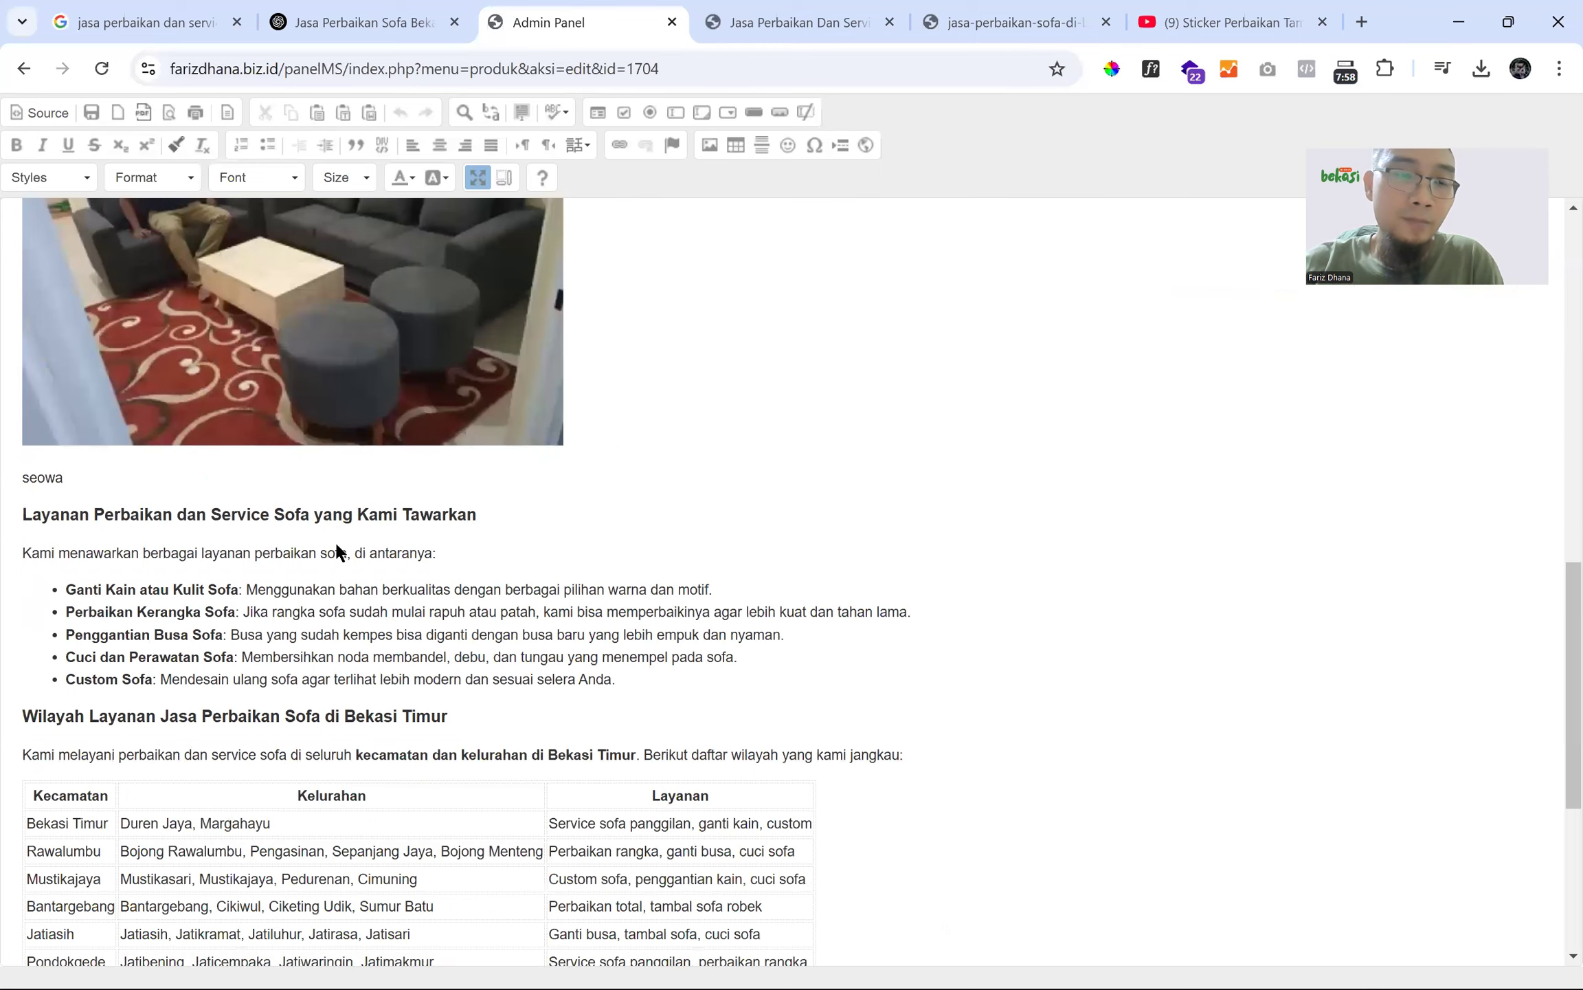
scroll(335, 543, down, 5)
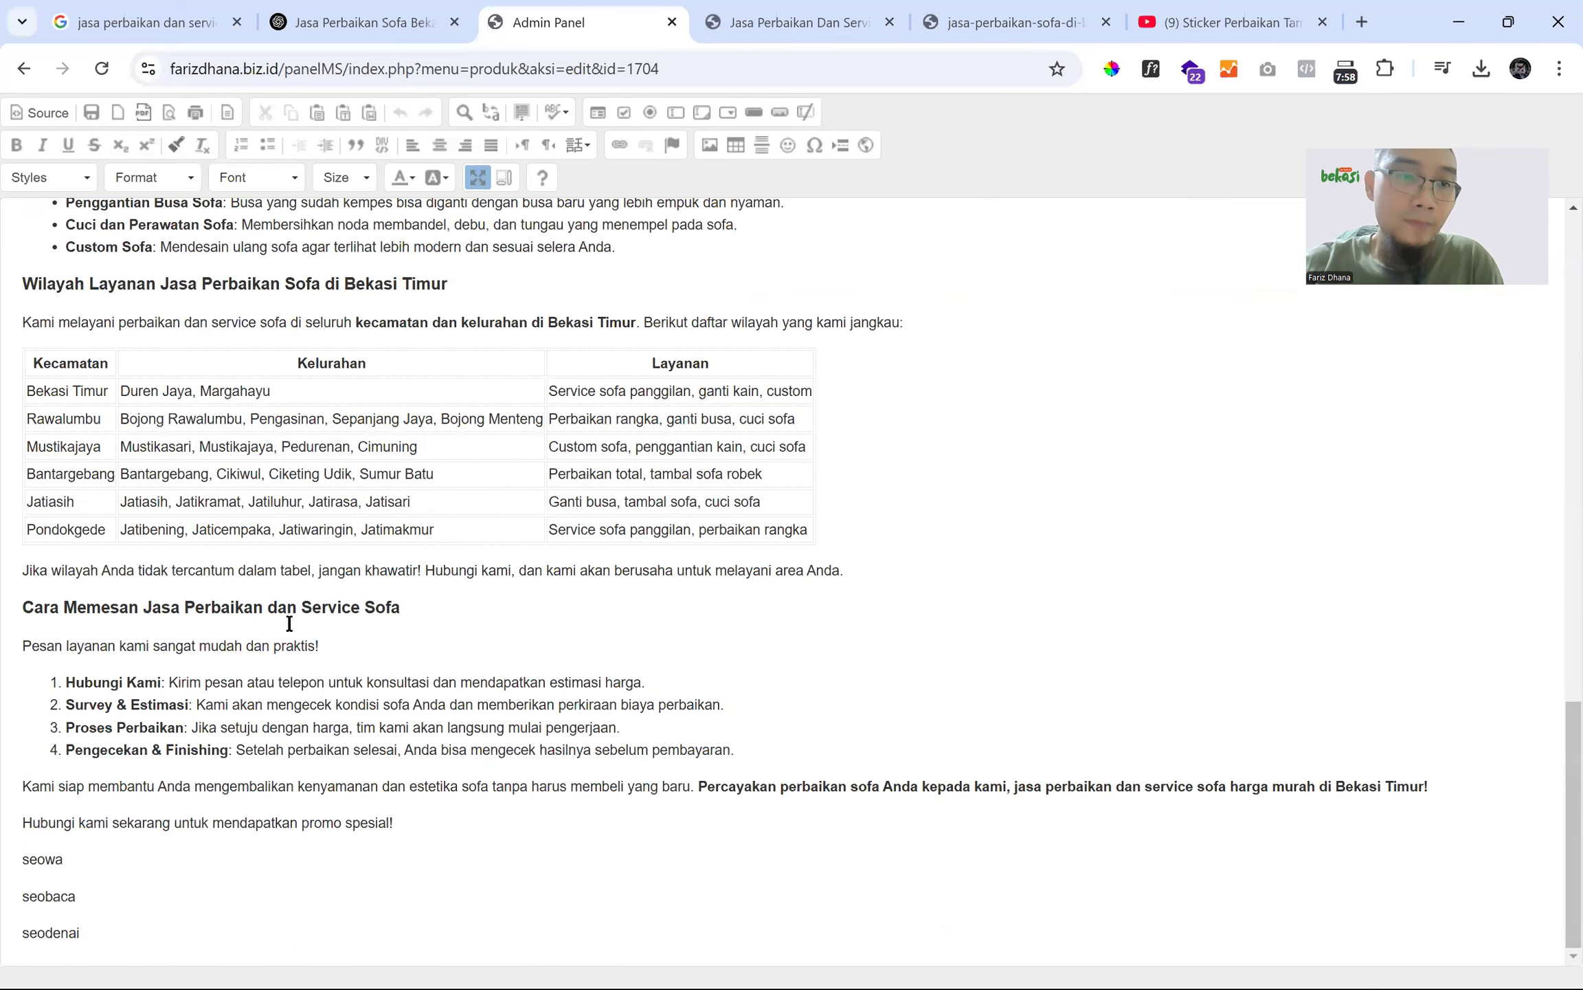
- Add an empty line after the paragraph below the Bekasi Timur service-area table
click(8, 584)
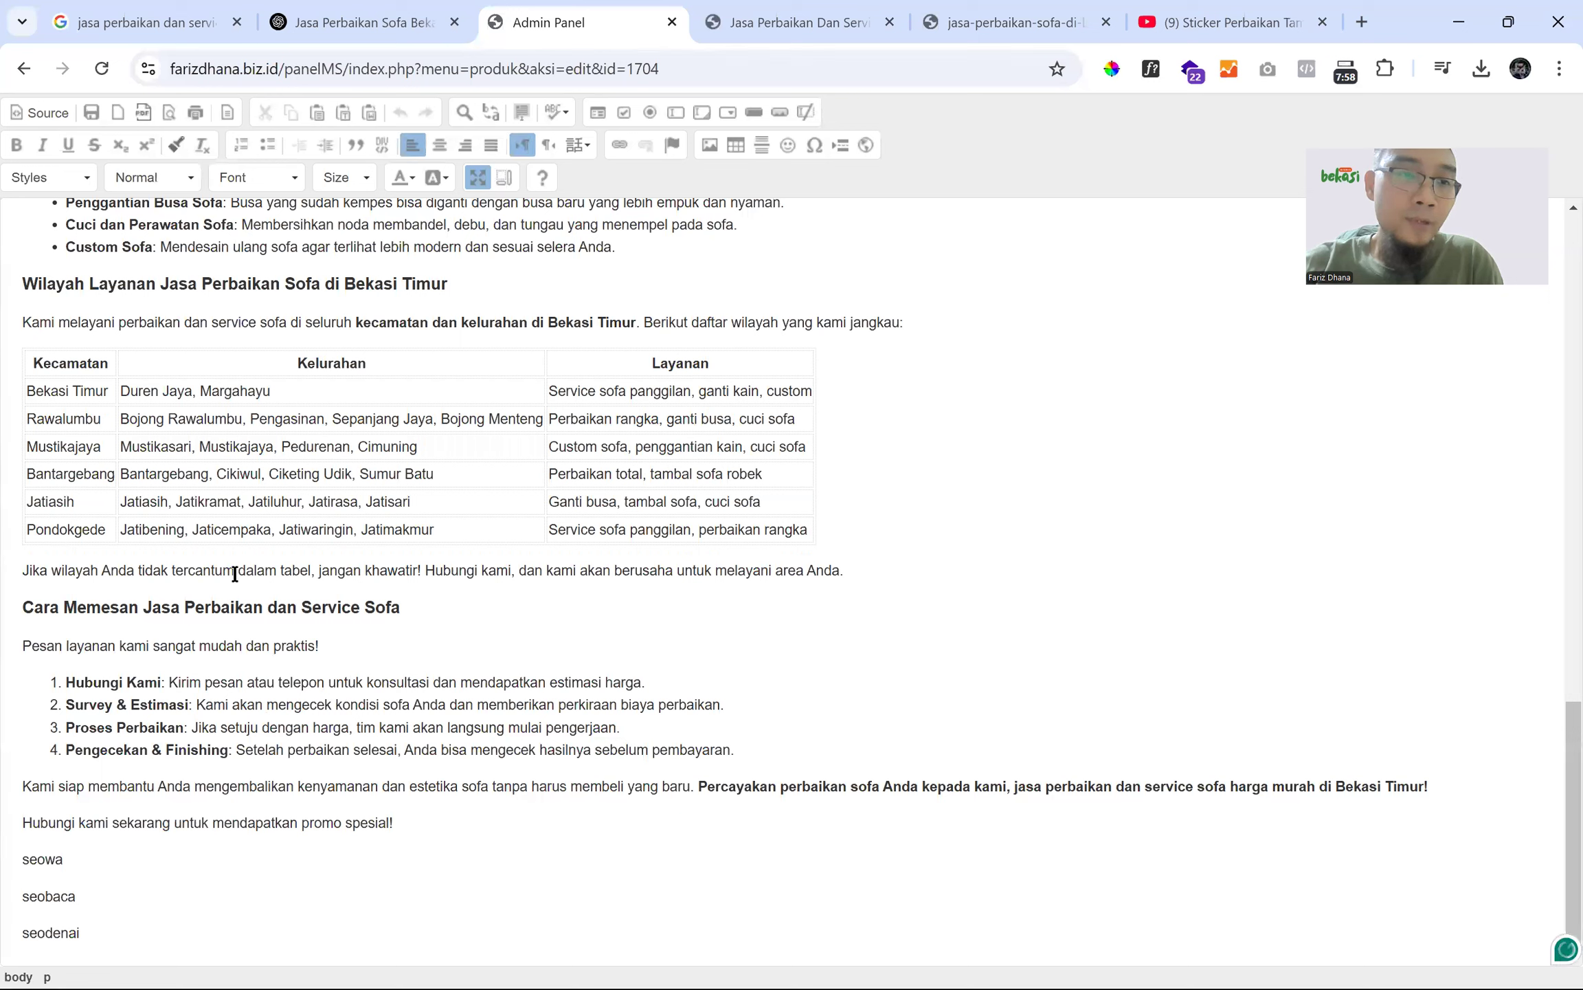
click(864, 571)
key(Return)
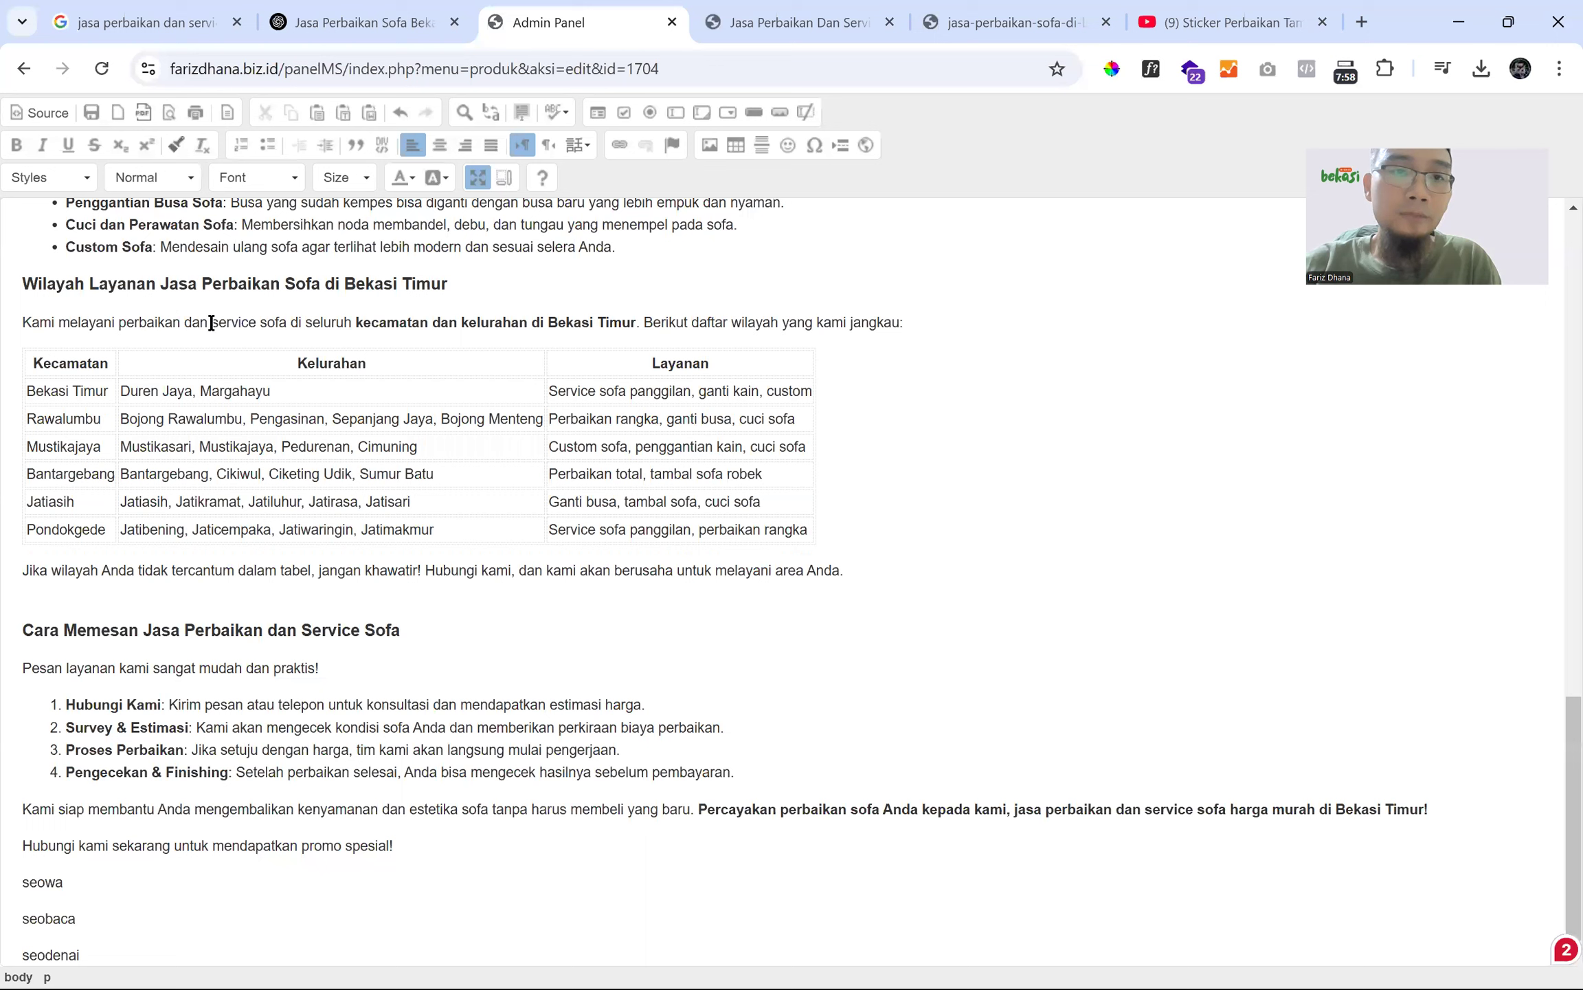
mouse_move(17, 327)
mouse_down()
mouse_move(655, 292)
mouse_move(921, 325)
mouse_move(17, 327)
mouse_up()
click(920, 325)
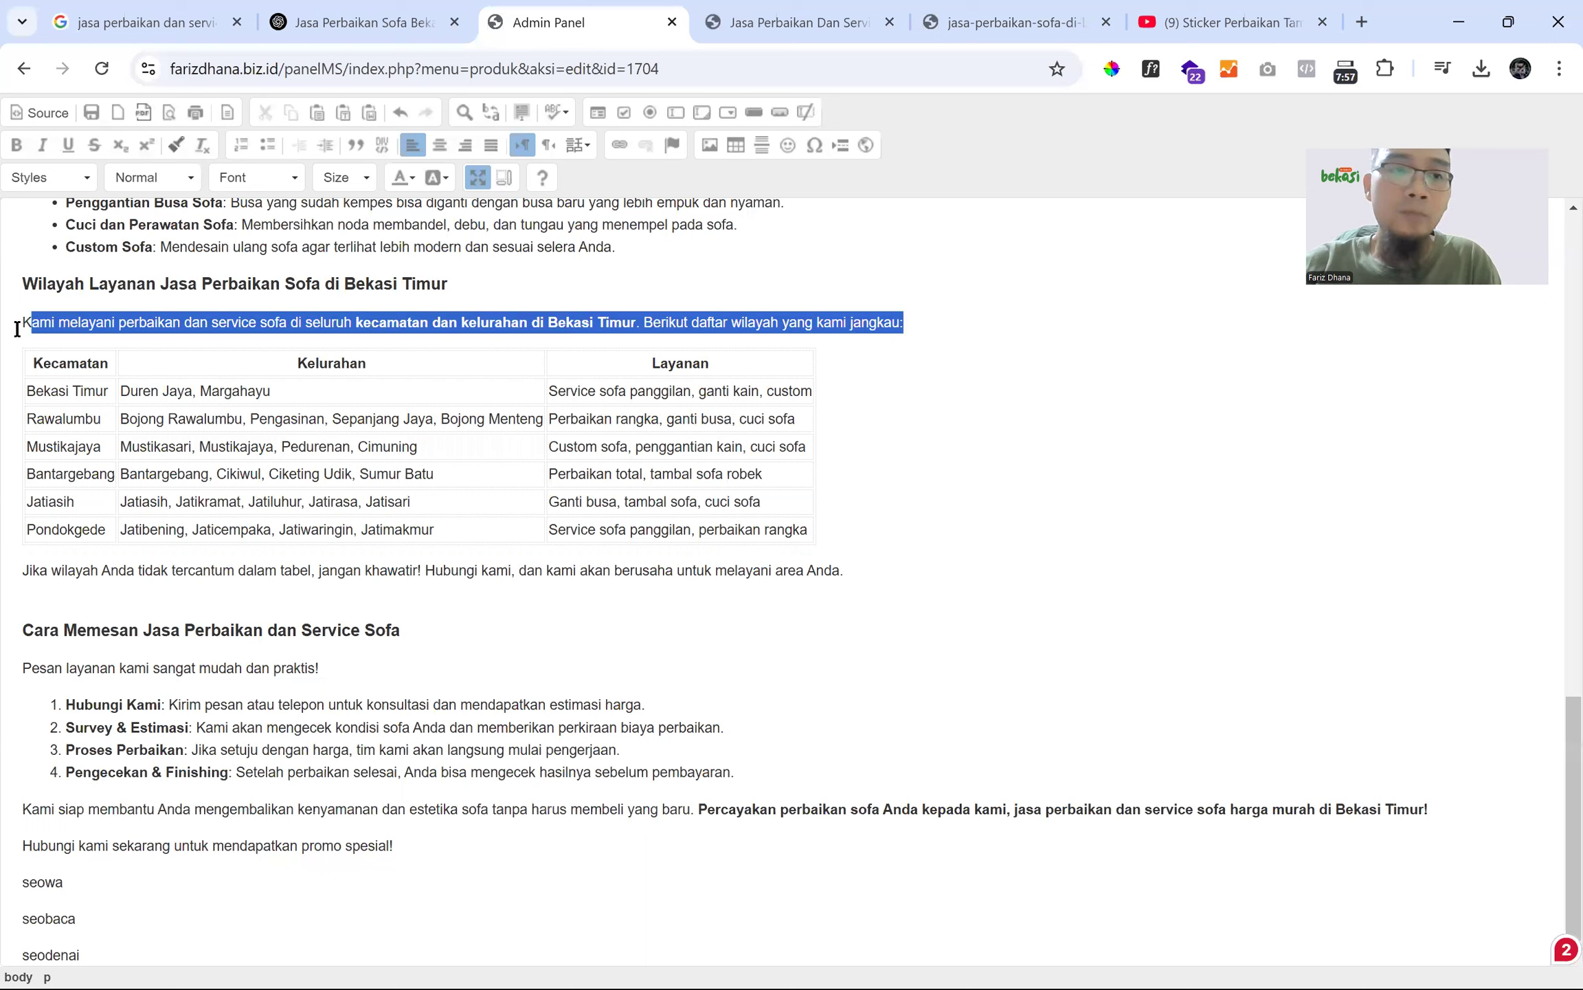
click(60, 607)
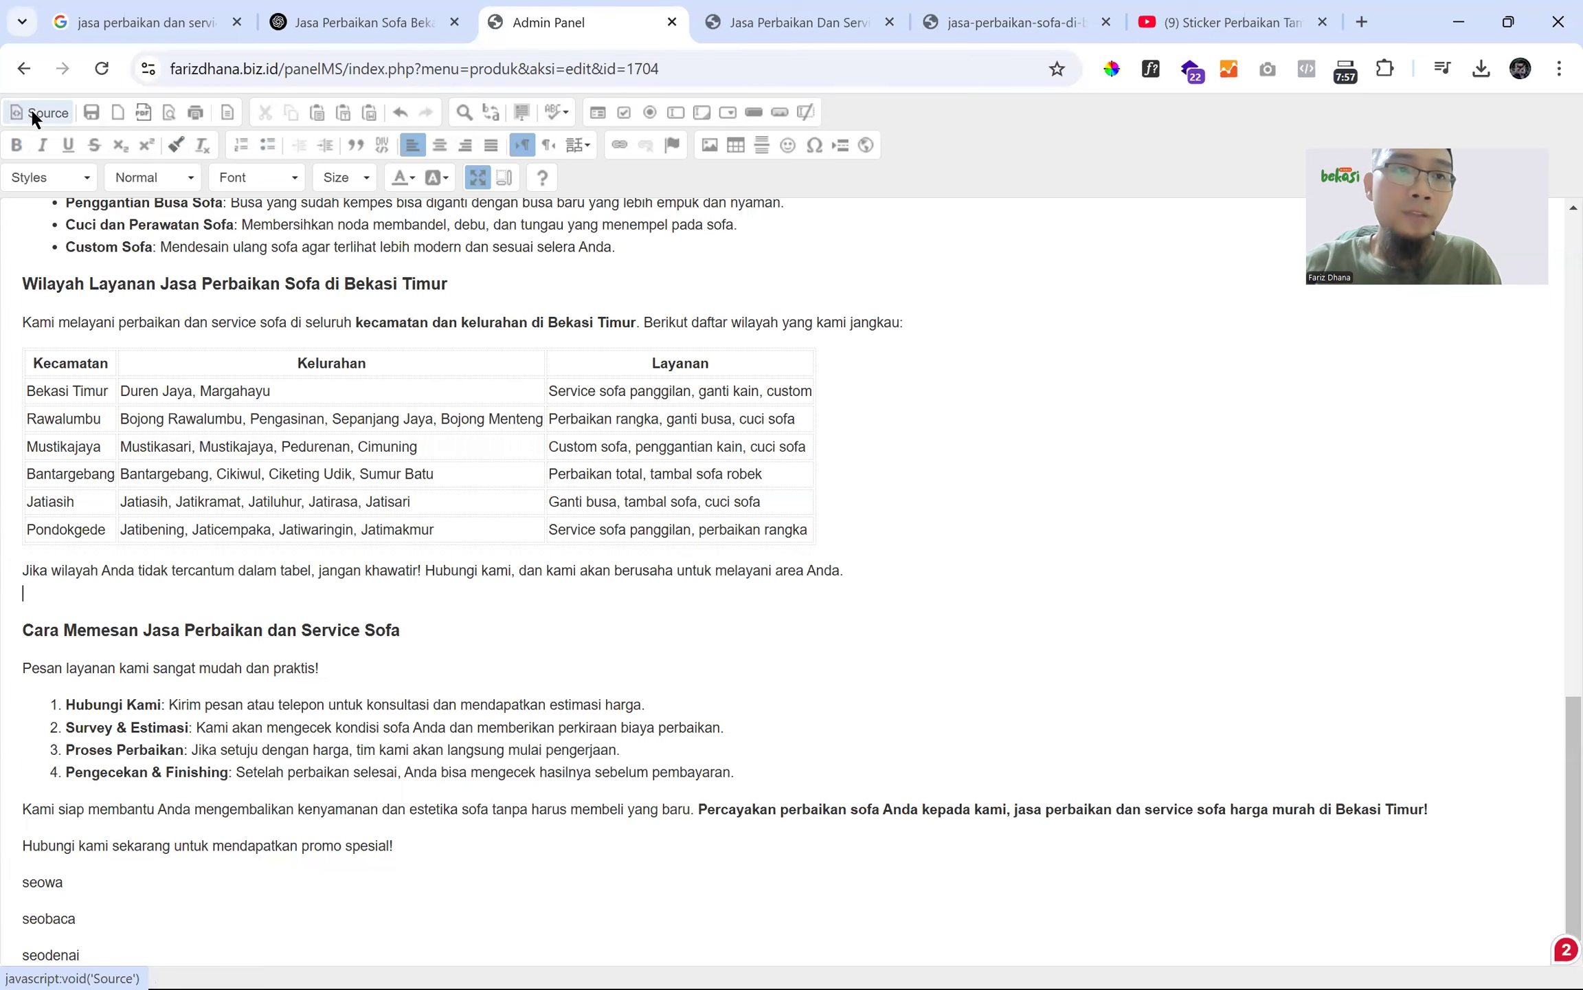
- Review the HTML source, then select the 'Jika wilayah' paragraph under the region table
click(15, 121)
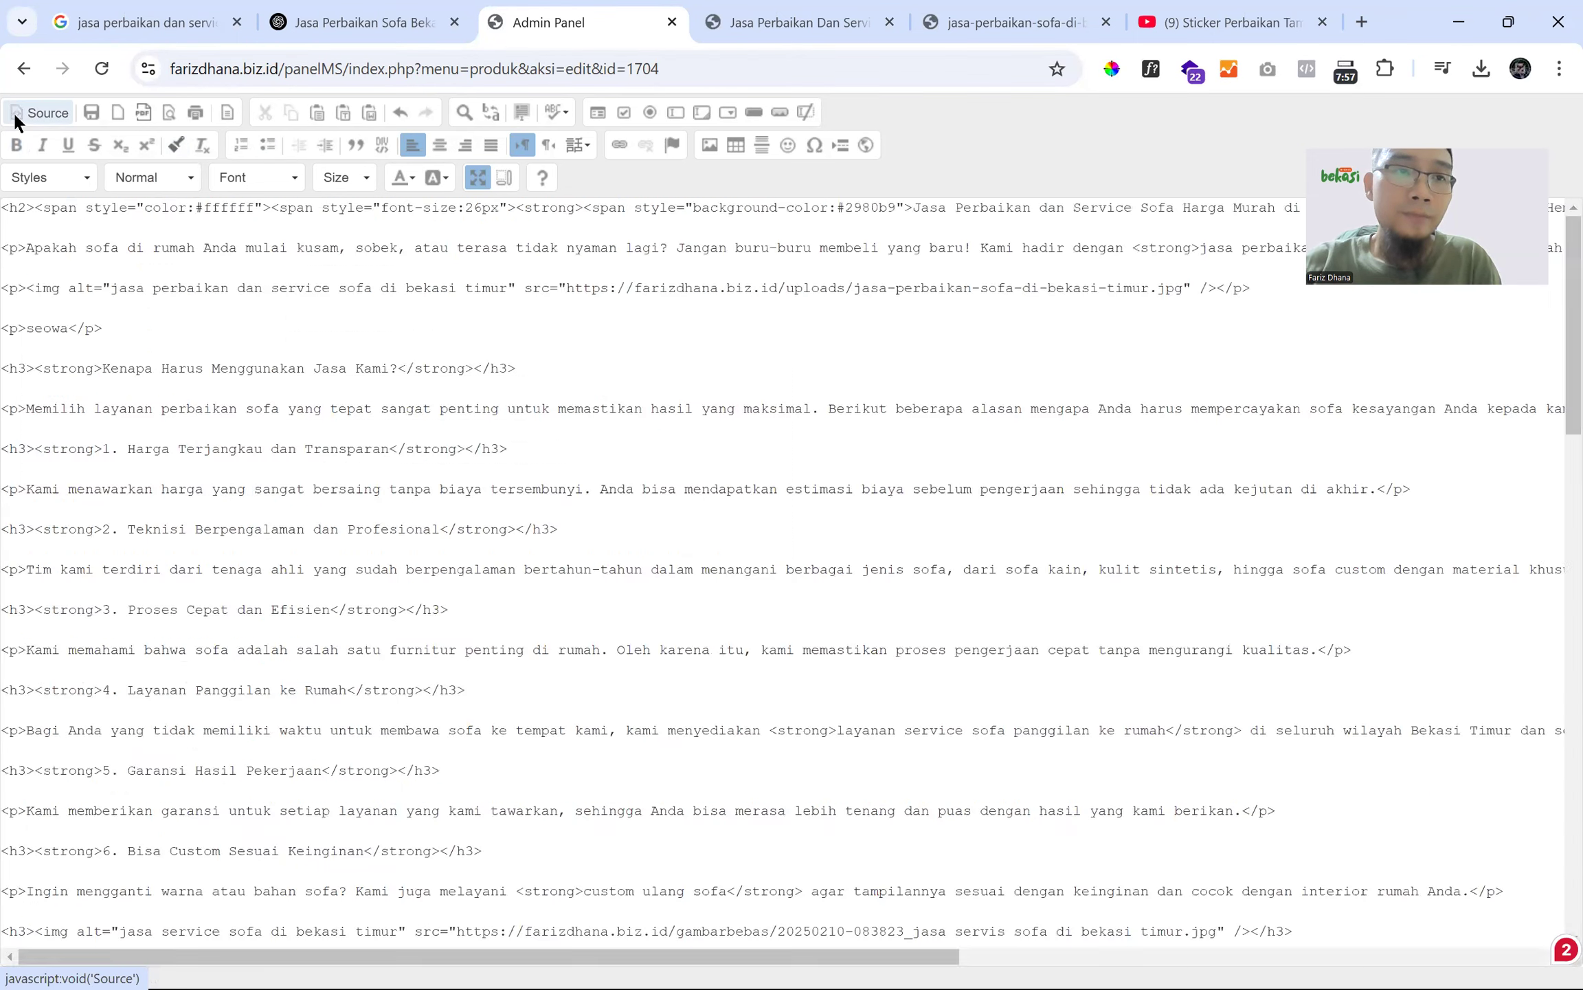
scroll(48, 362, down, 10)
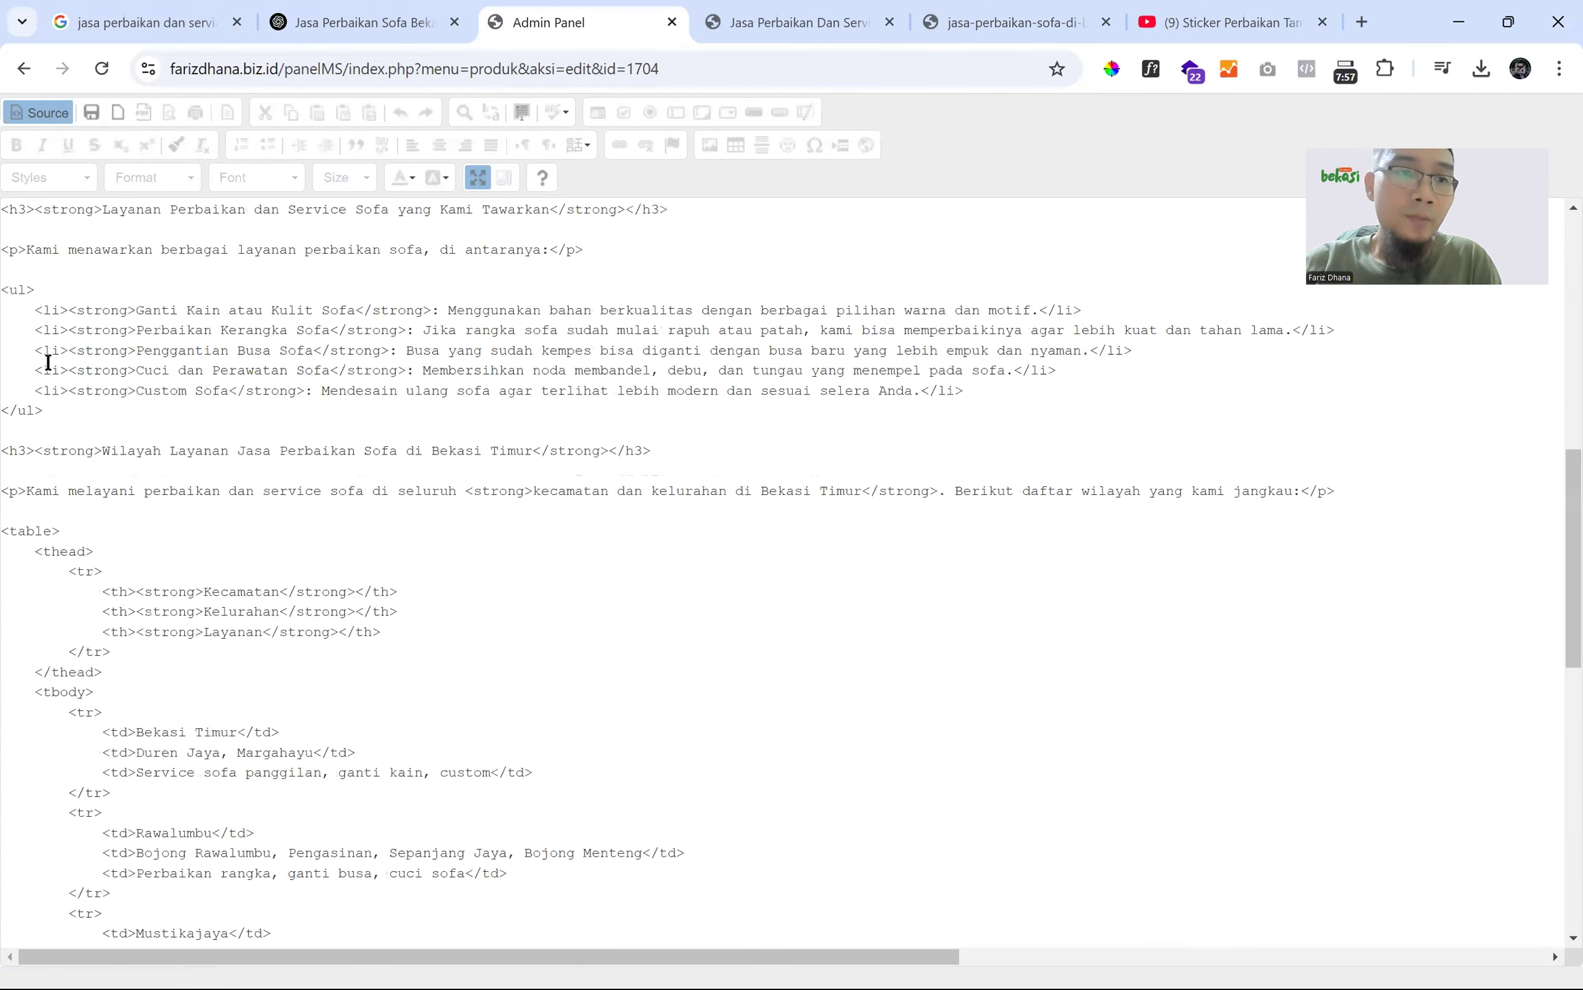
scroll(48, 363, down, 5)
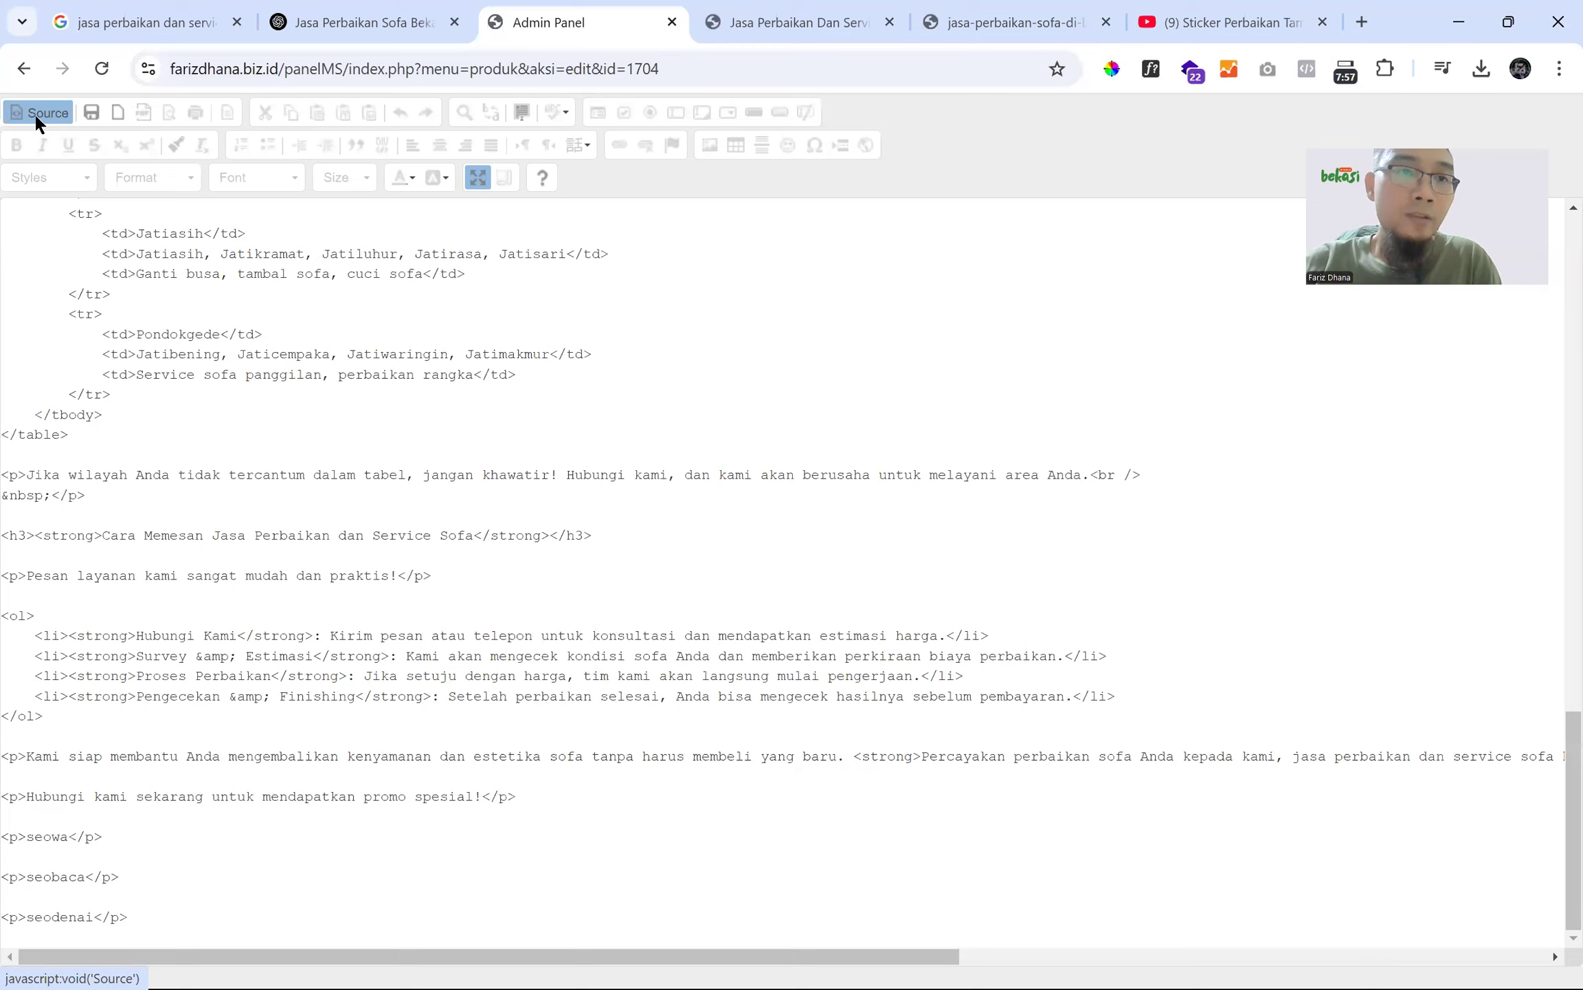
click(34, 113)
scroll(96, 584, down, 15)
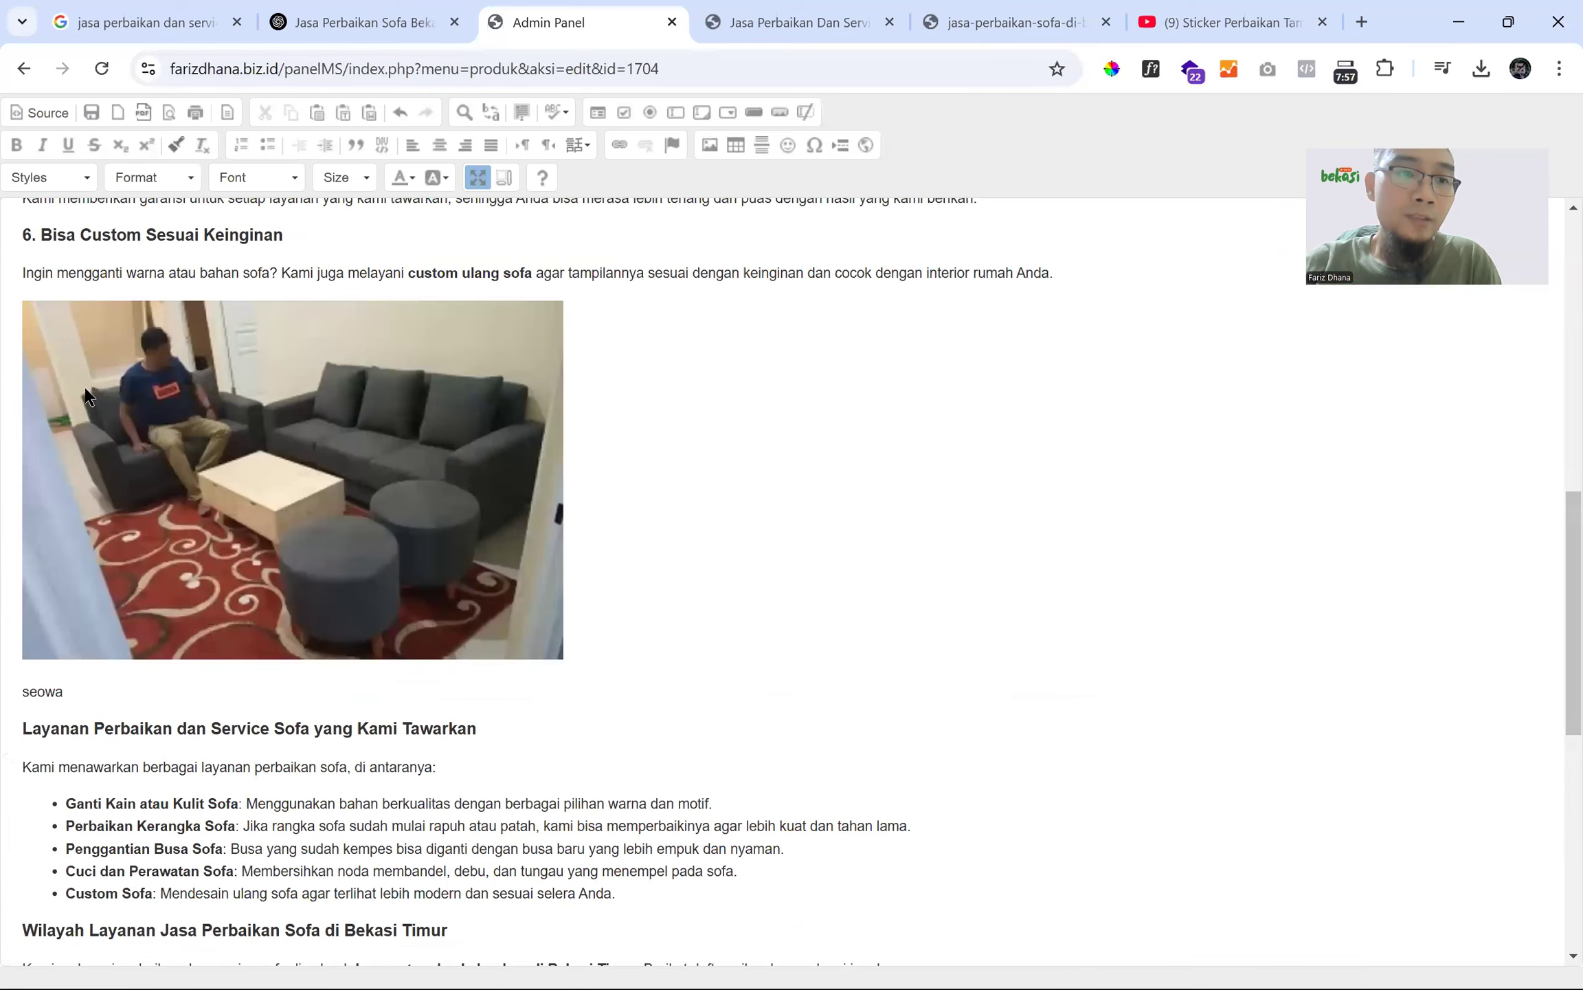
scroll(73, 555, down, 3)
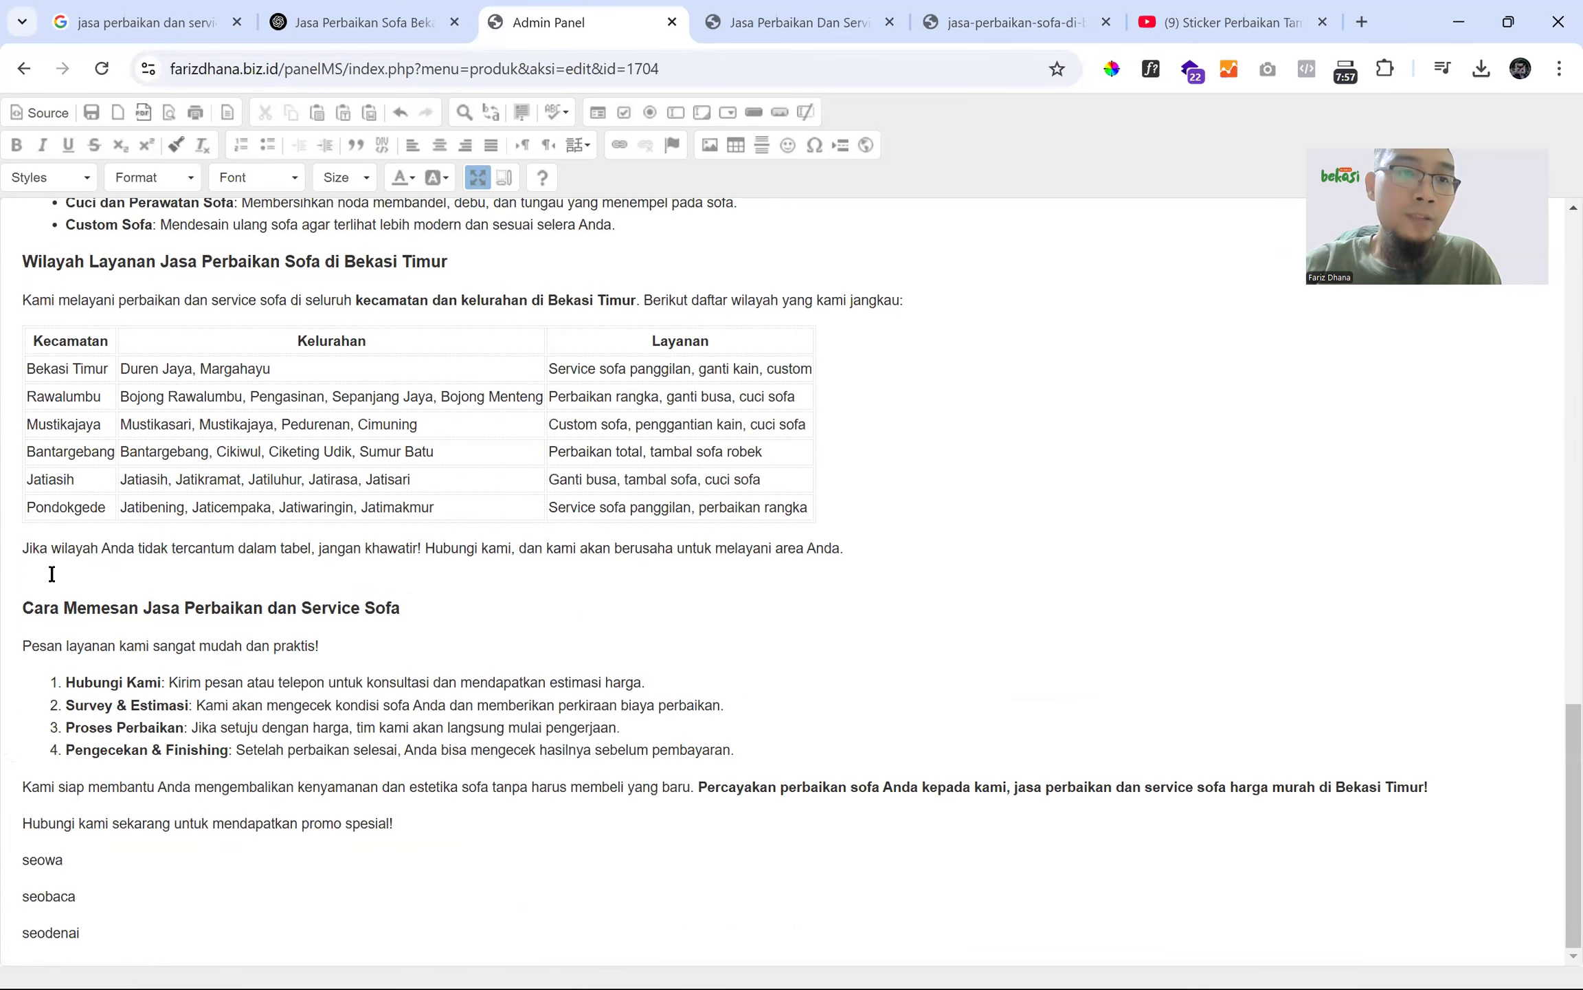
click(78, 569)
drag(24, 547, 916, 546)
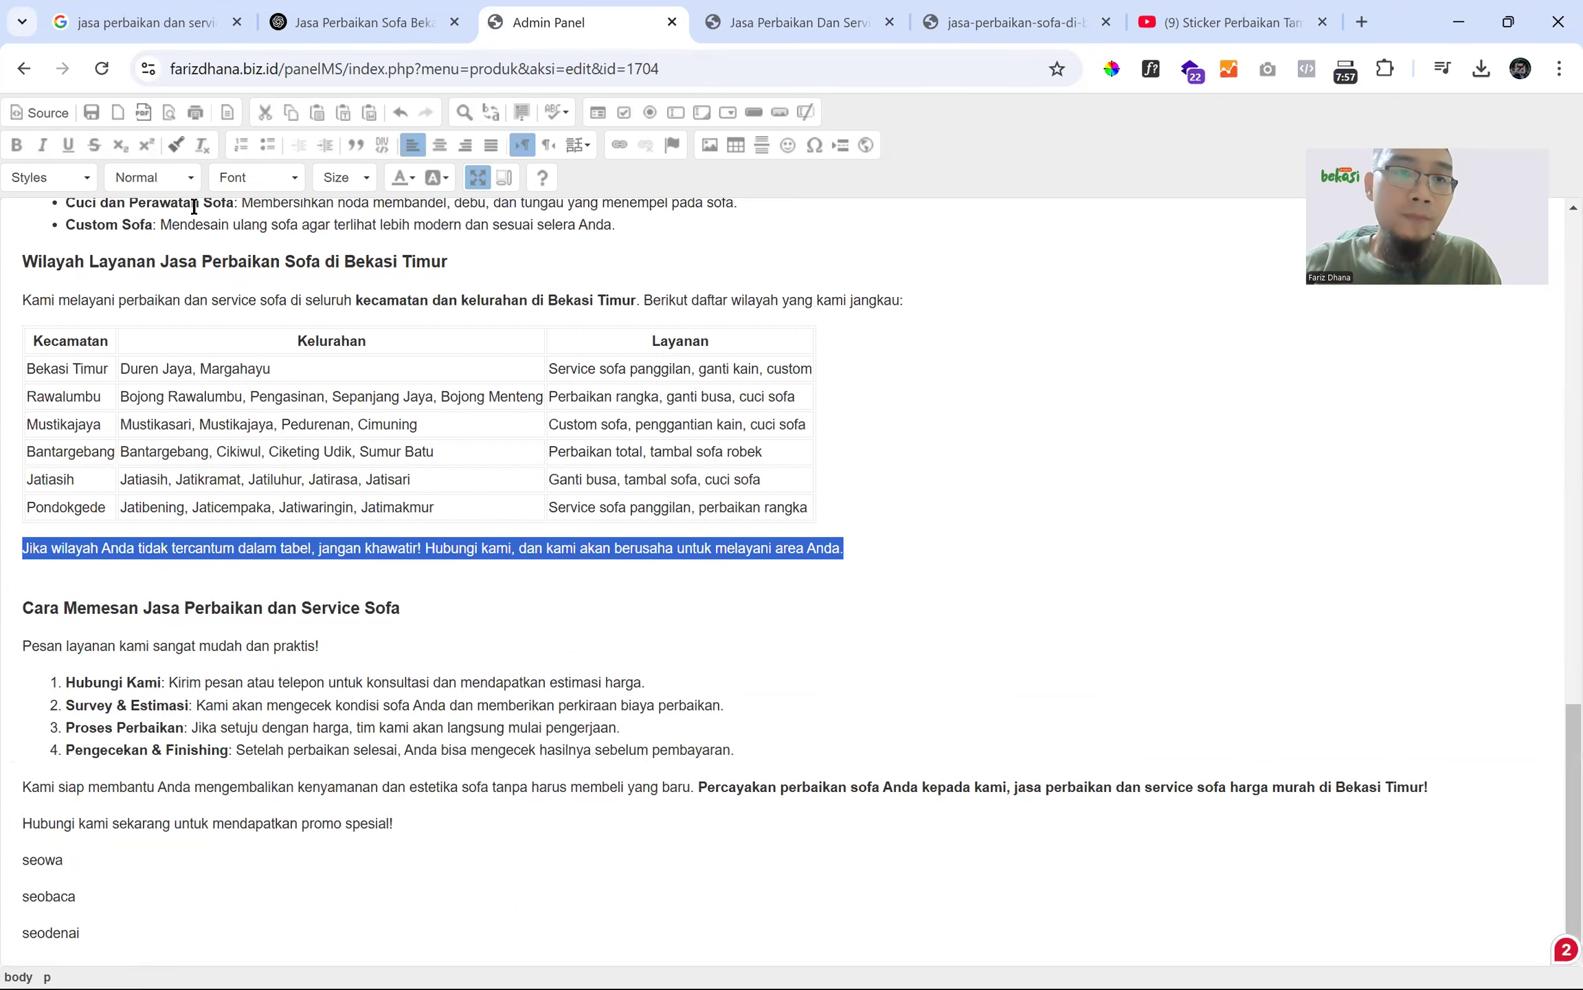
- Locate the paragraph's markup in source, then place the cursor on the empty line below it
click(43, 113)
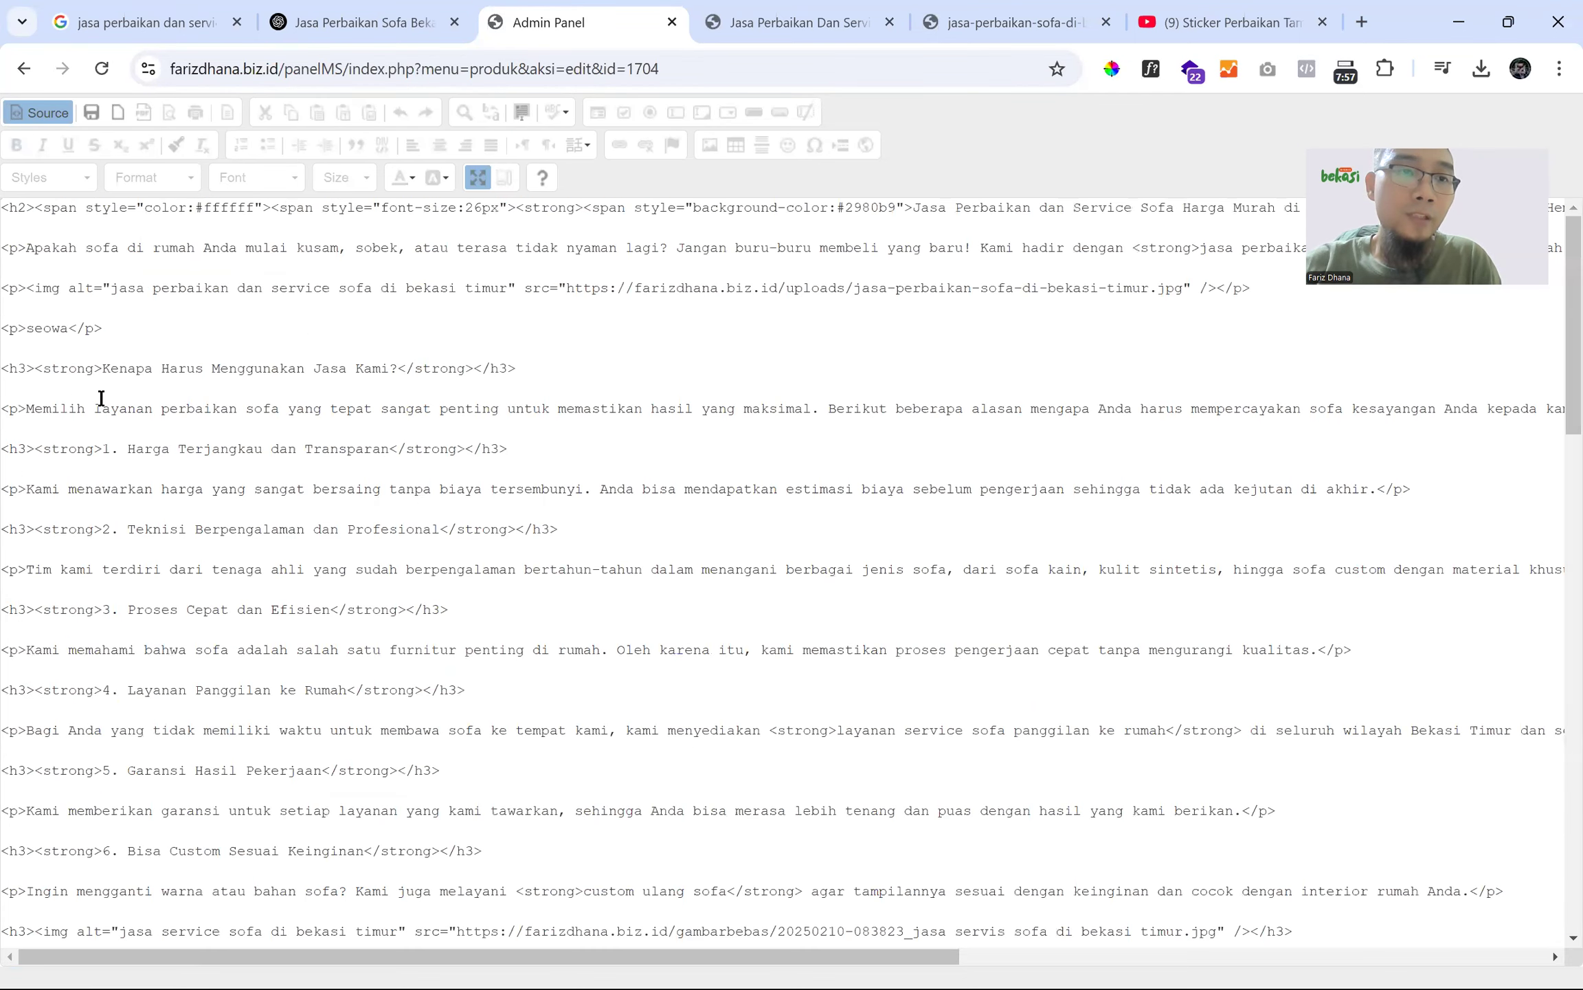
scroll(101, 397, down, 20)
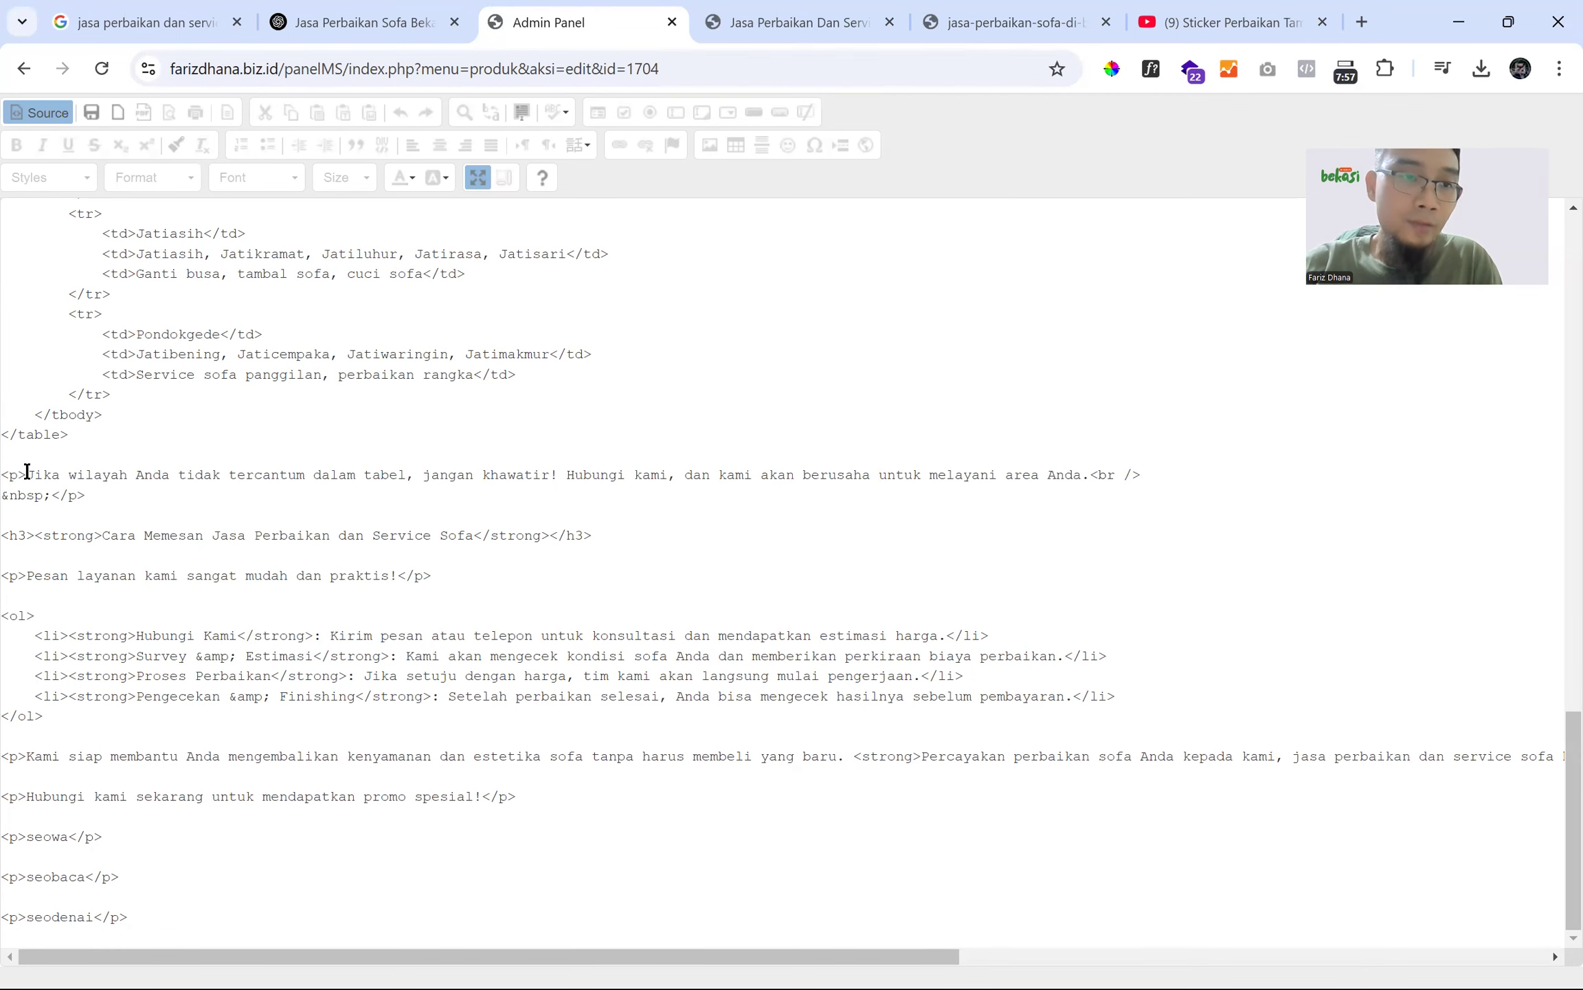
drag(86, 495, 4, 471)
click(93, 496)
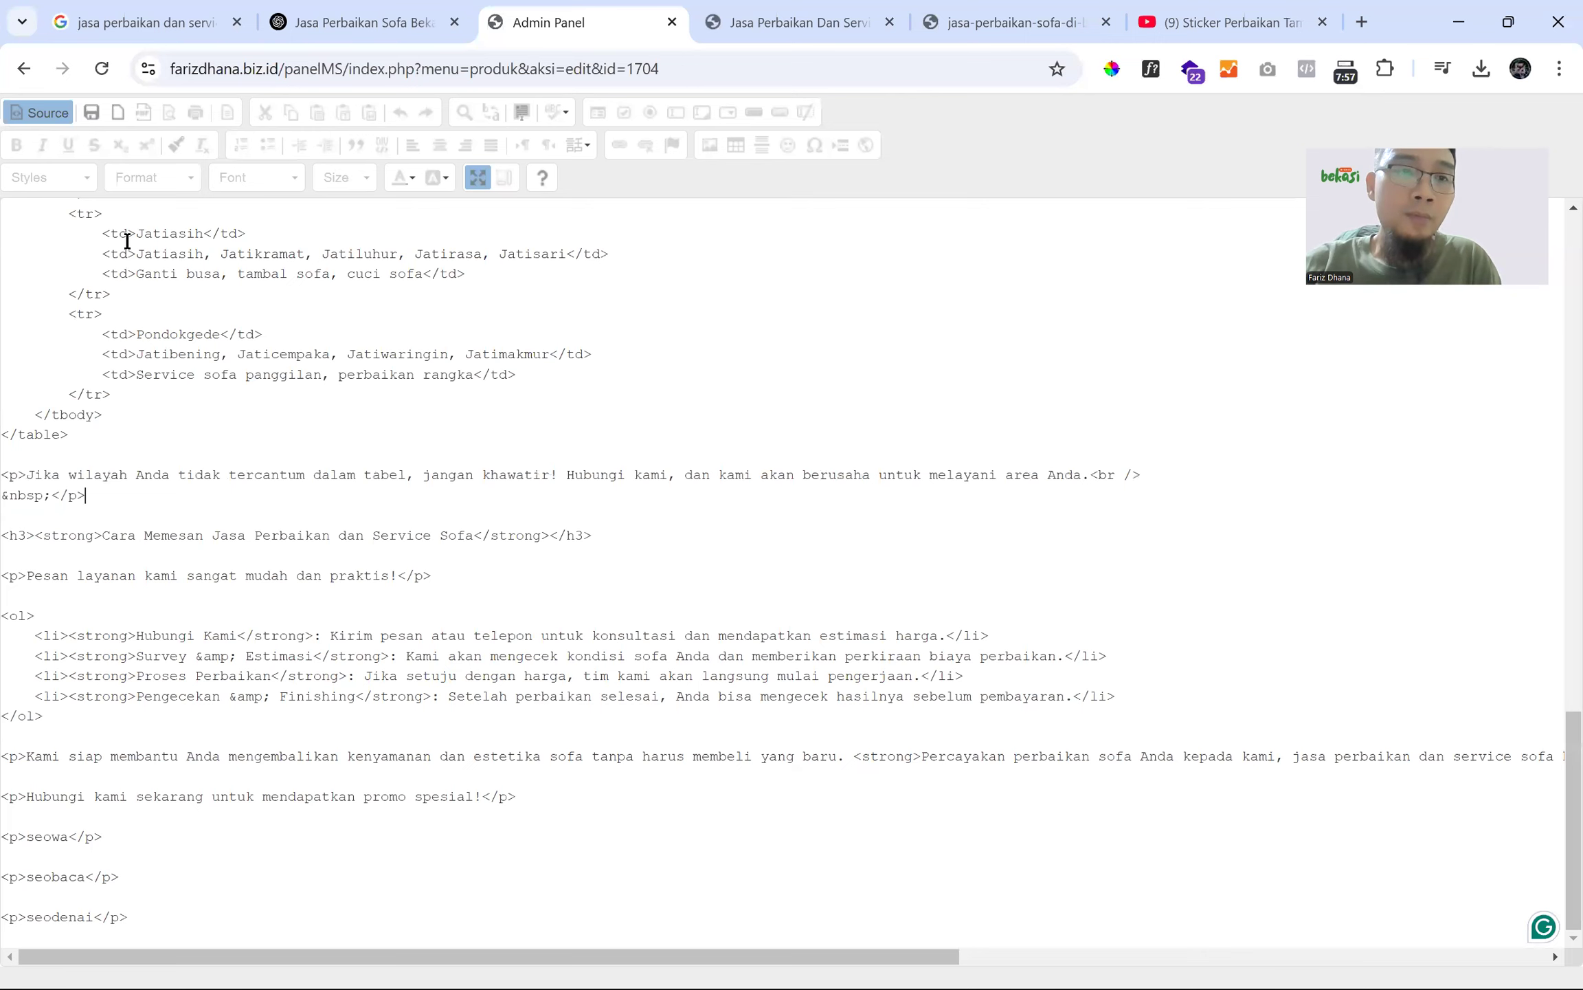
click(41, 115)
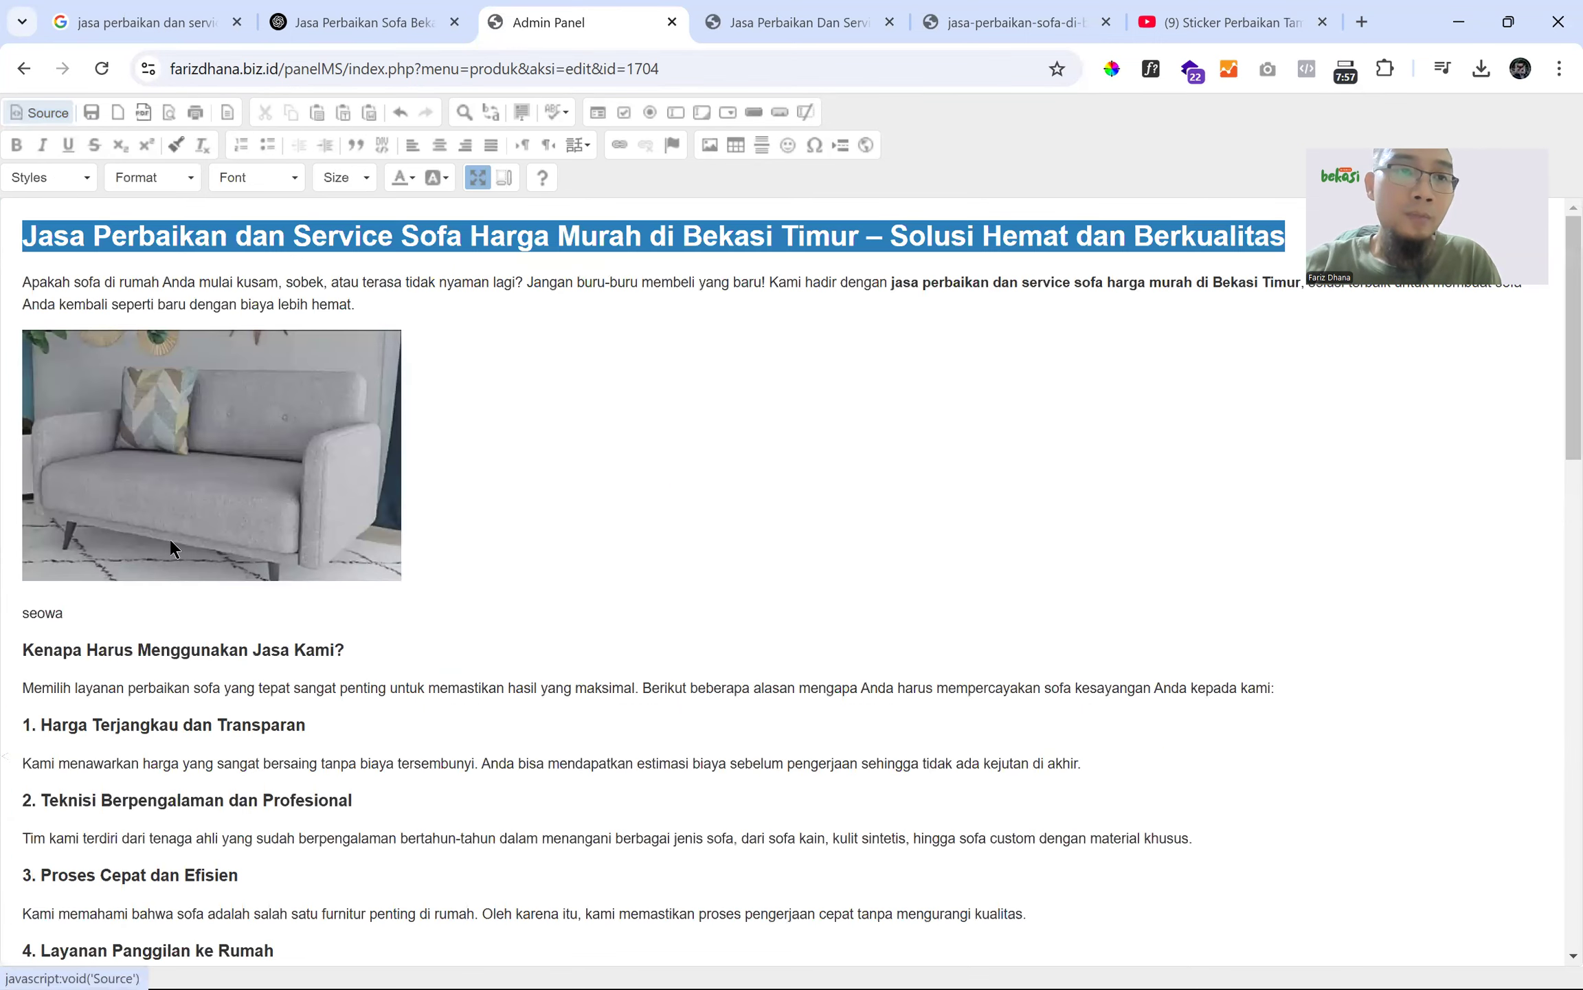
scroll(174, 583, down, 10)
scroll(173, 582, down, 9)
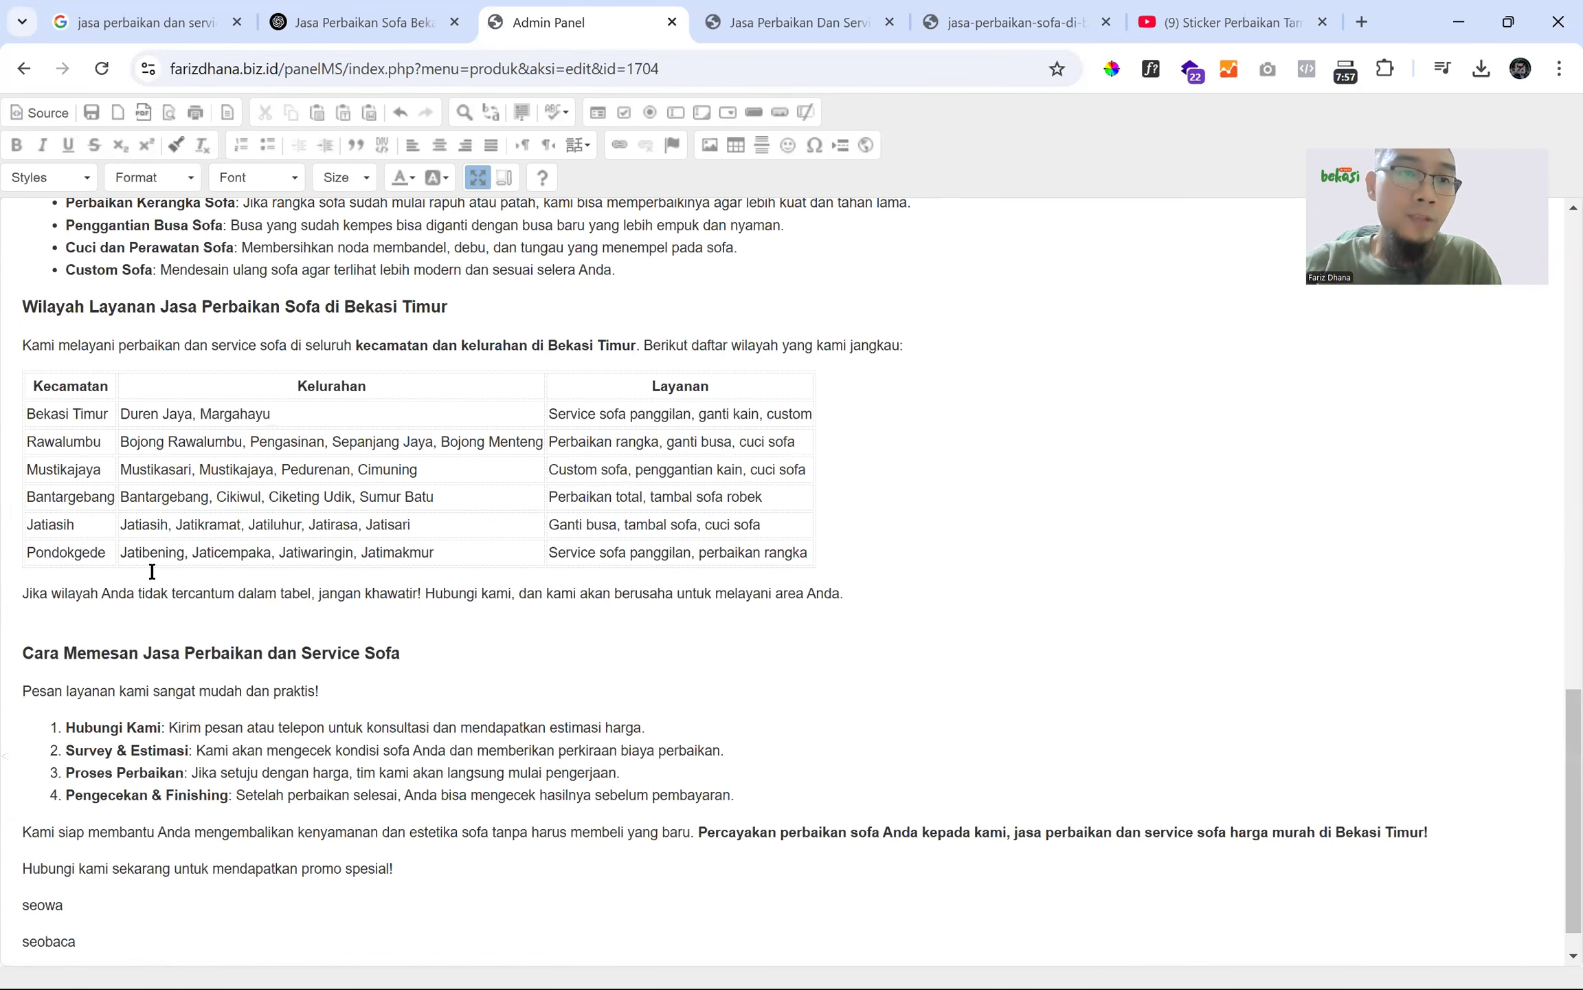
click(119, 593)
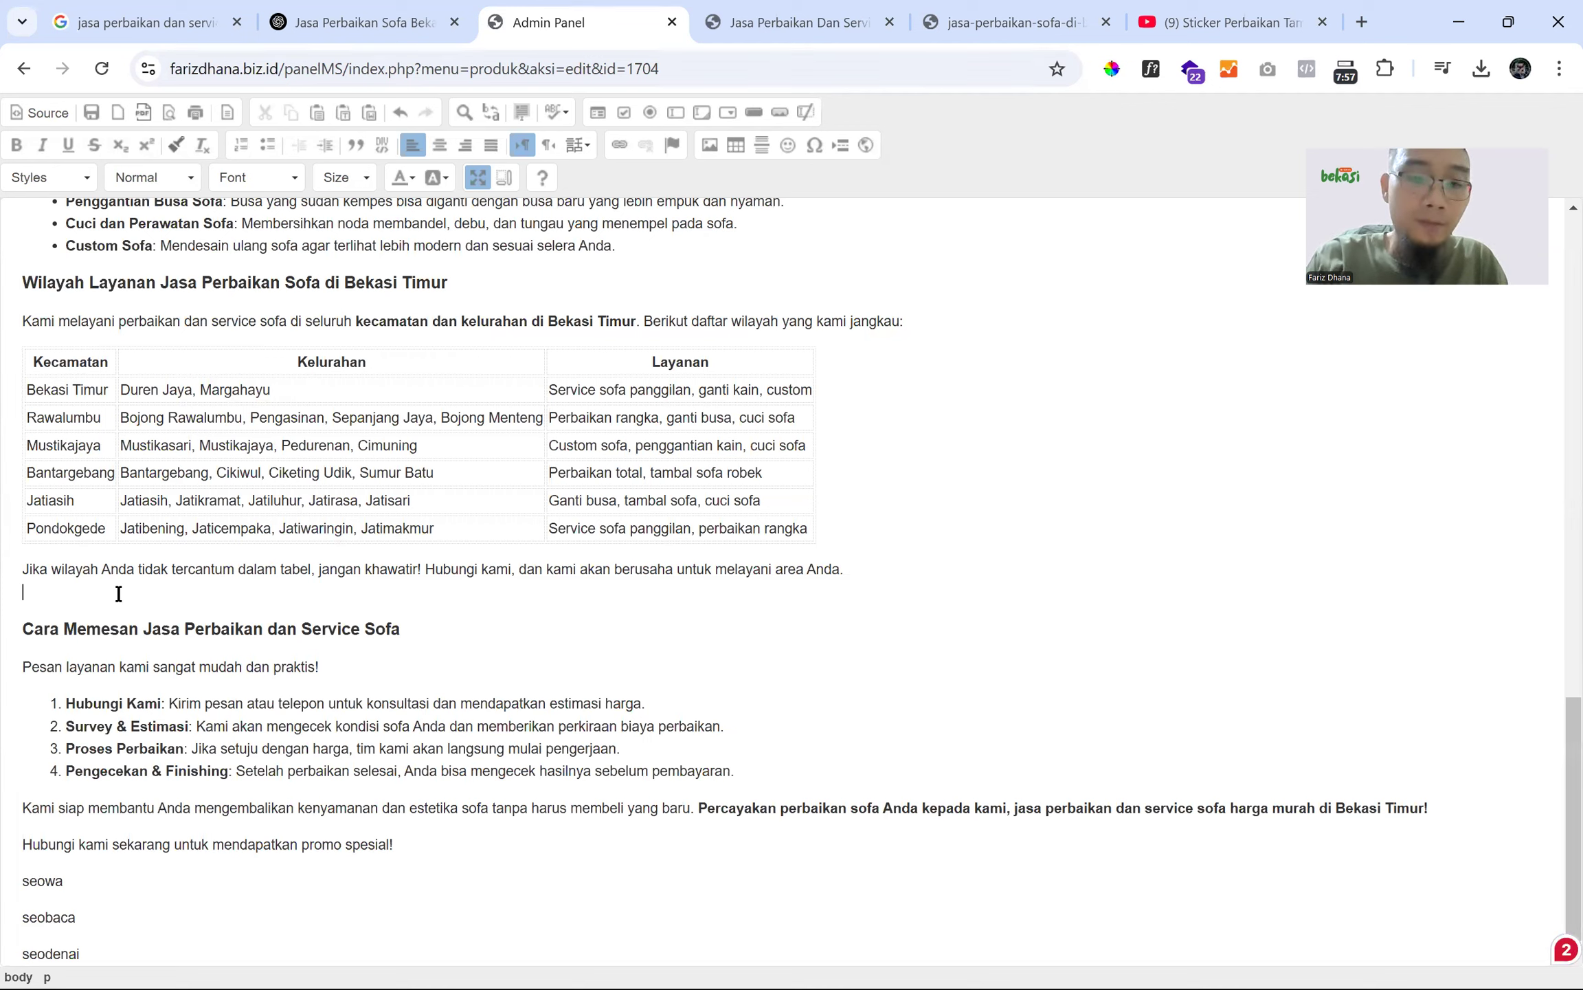
- Type marker 'far' below the paragraph and search the HTML source for 'fariz'
text(fariz)
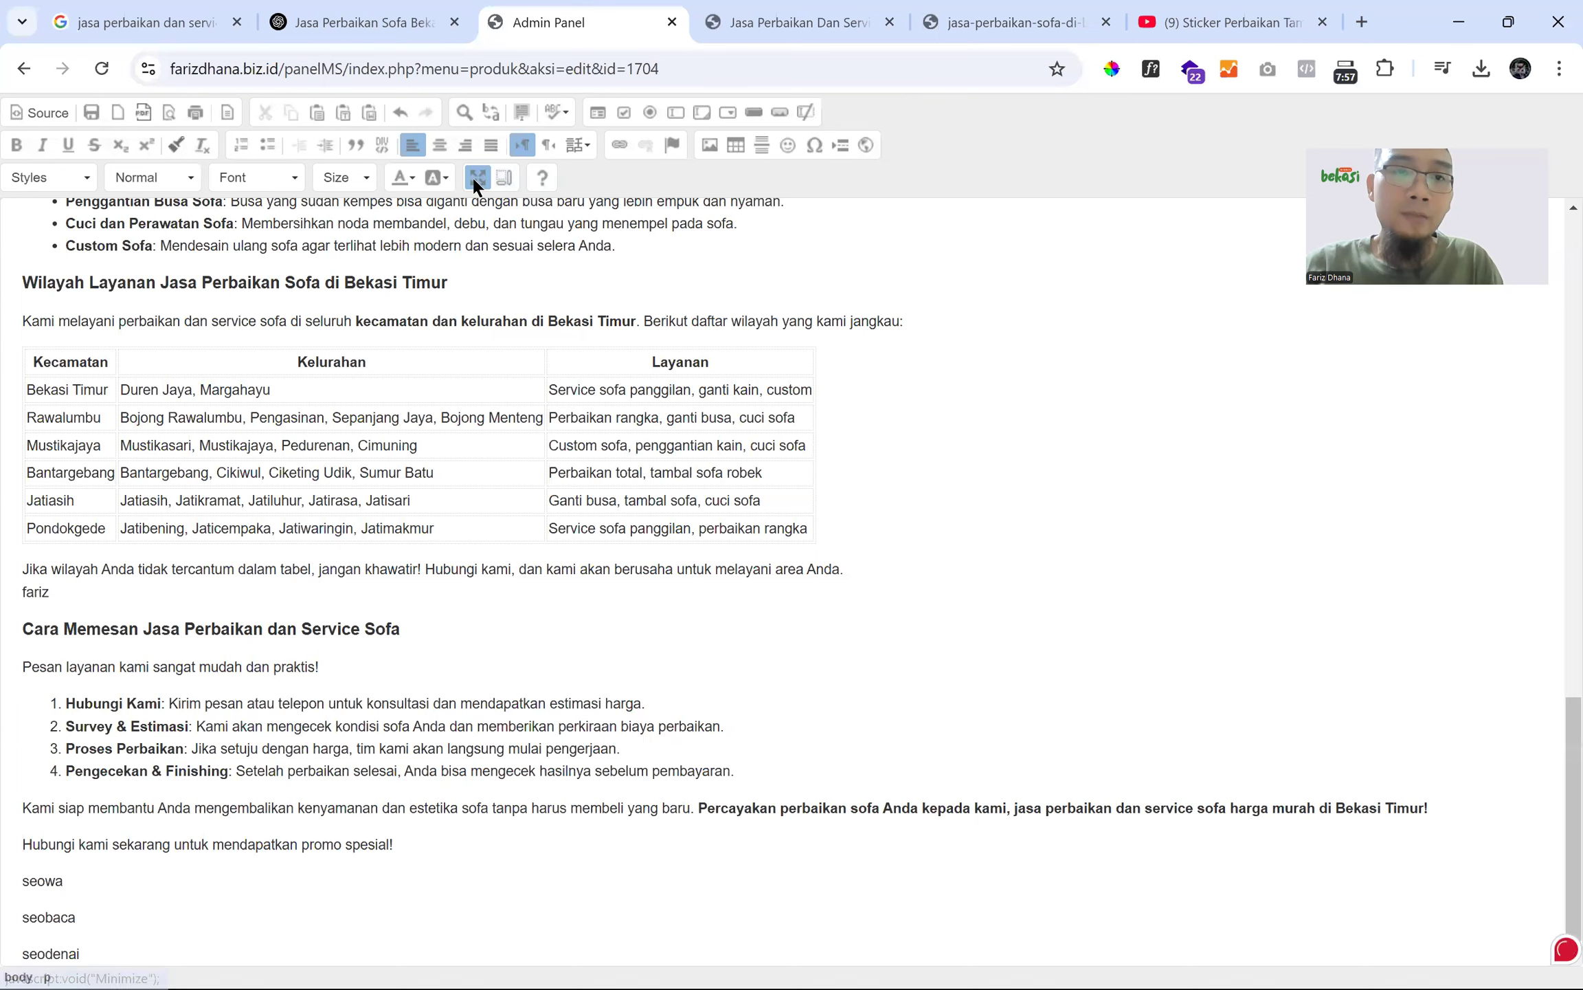
click(42, 114)
key(ctrl+f)
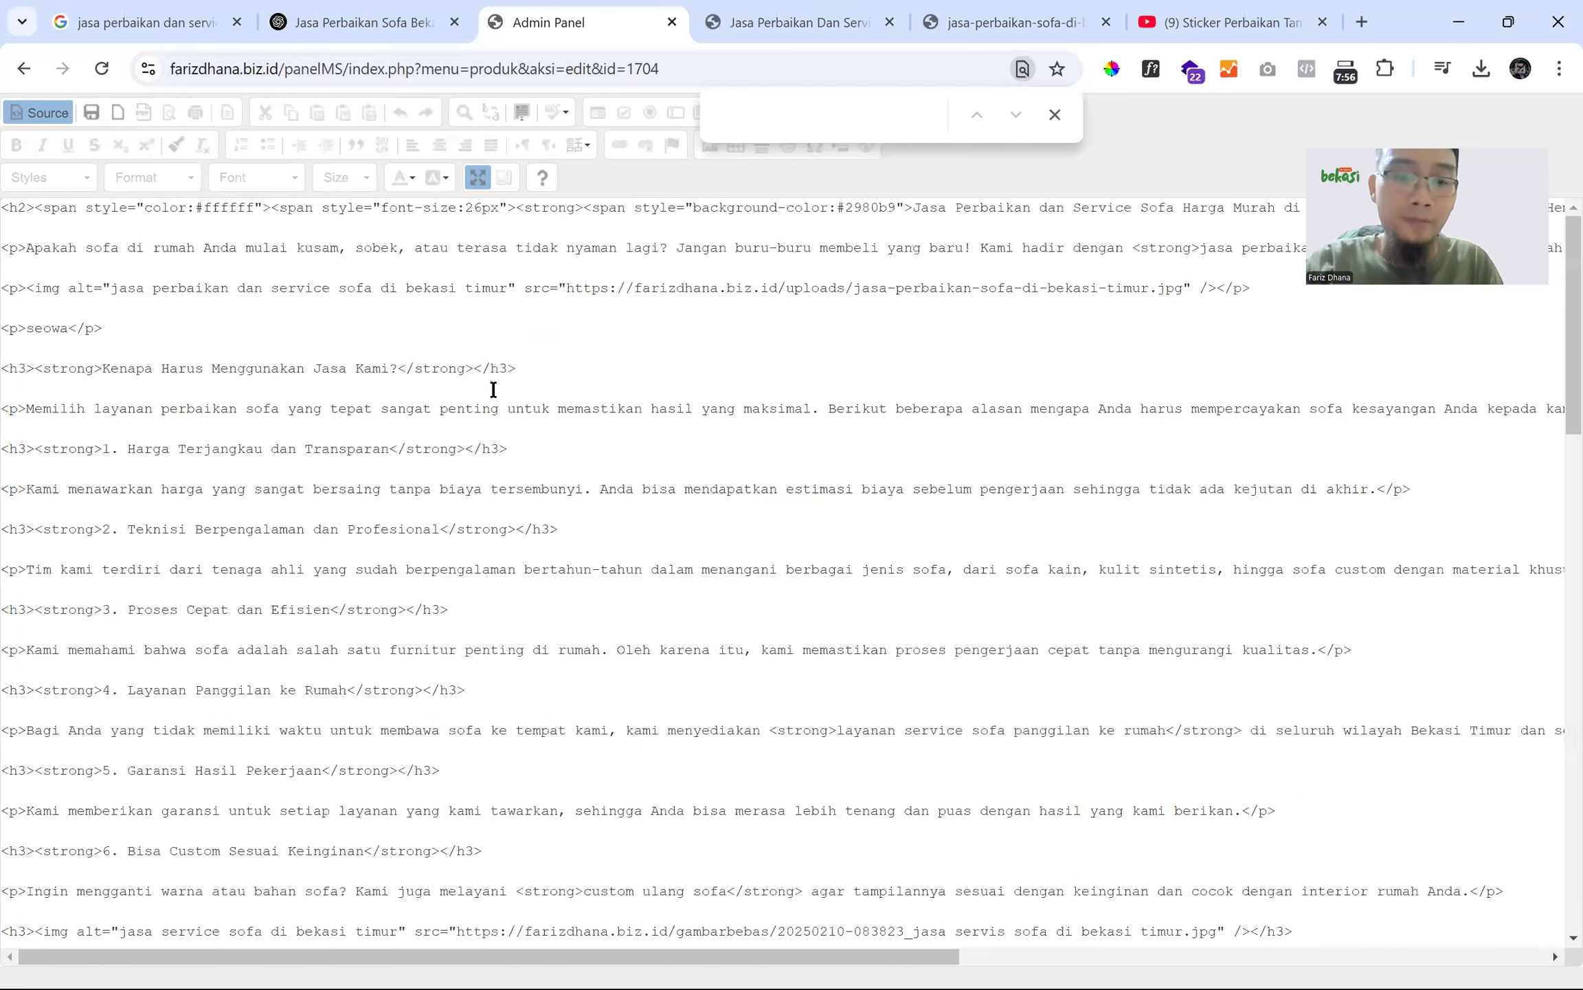
text(fariz)
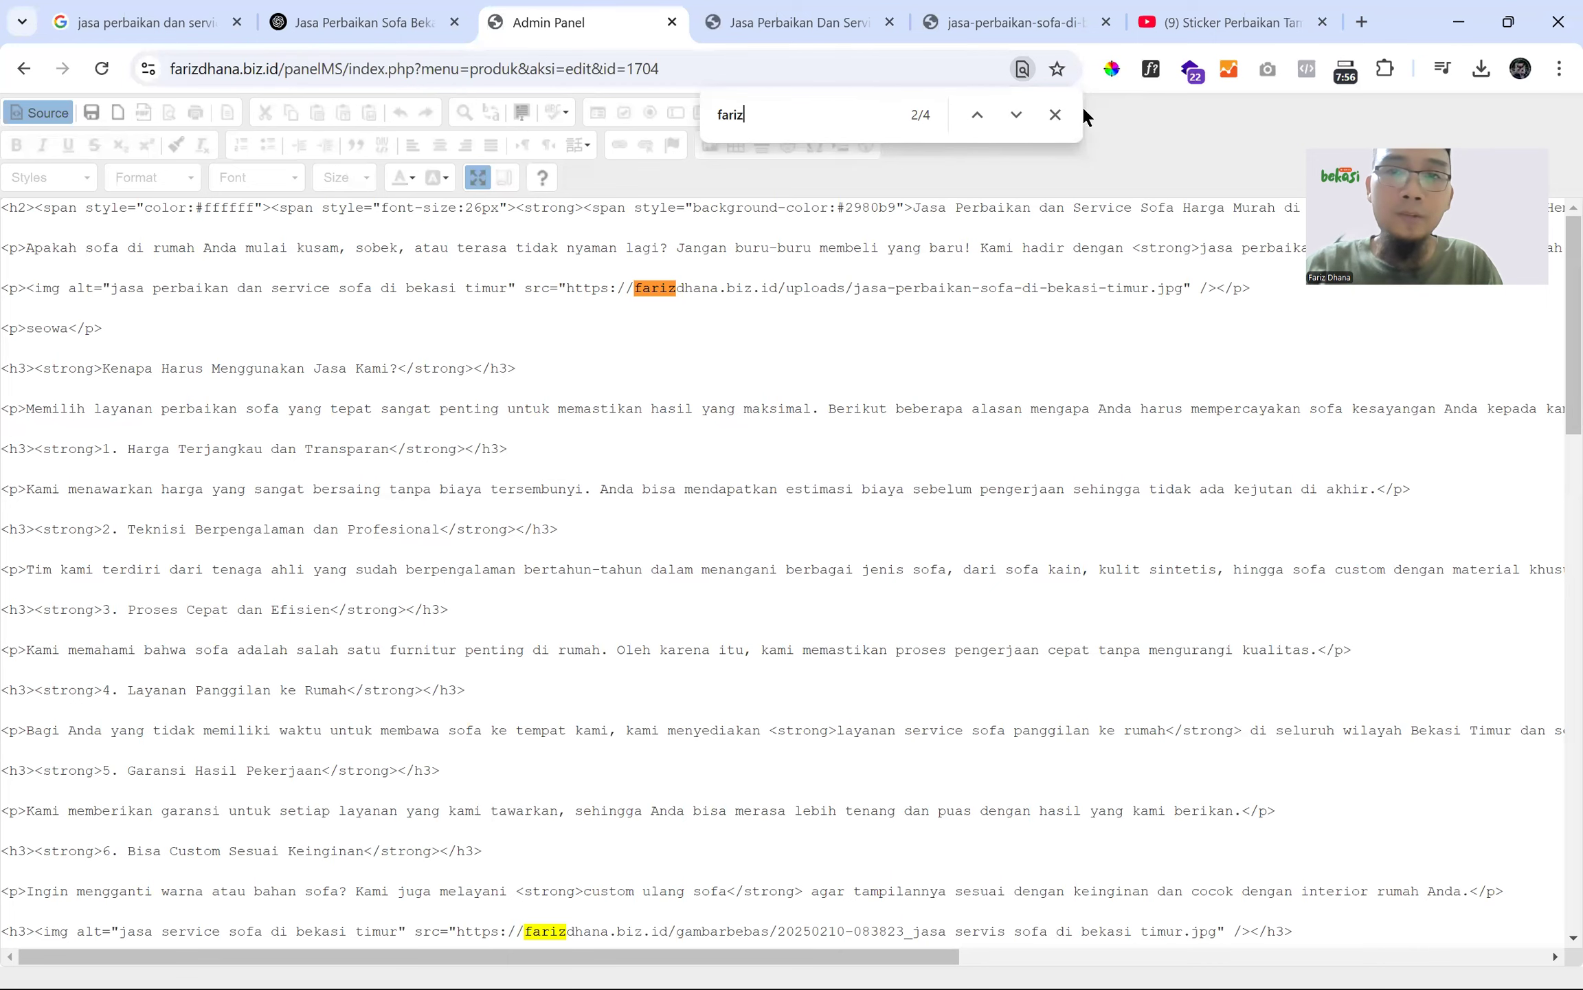
click(1055, 114)
- Back in formatted view, retype the marker on that line as 'farizdn'
click(49, 112)
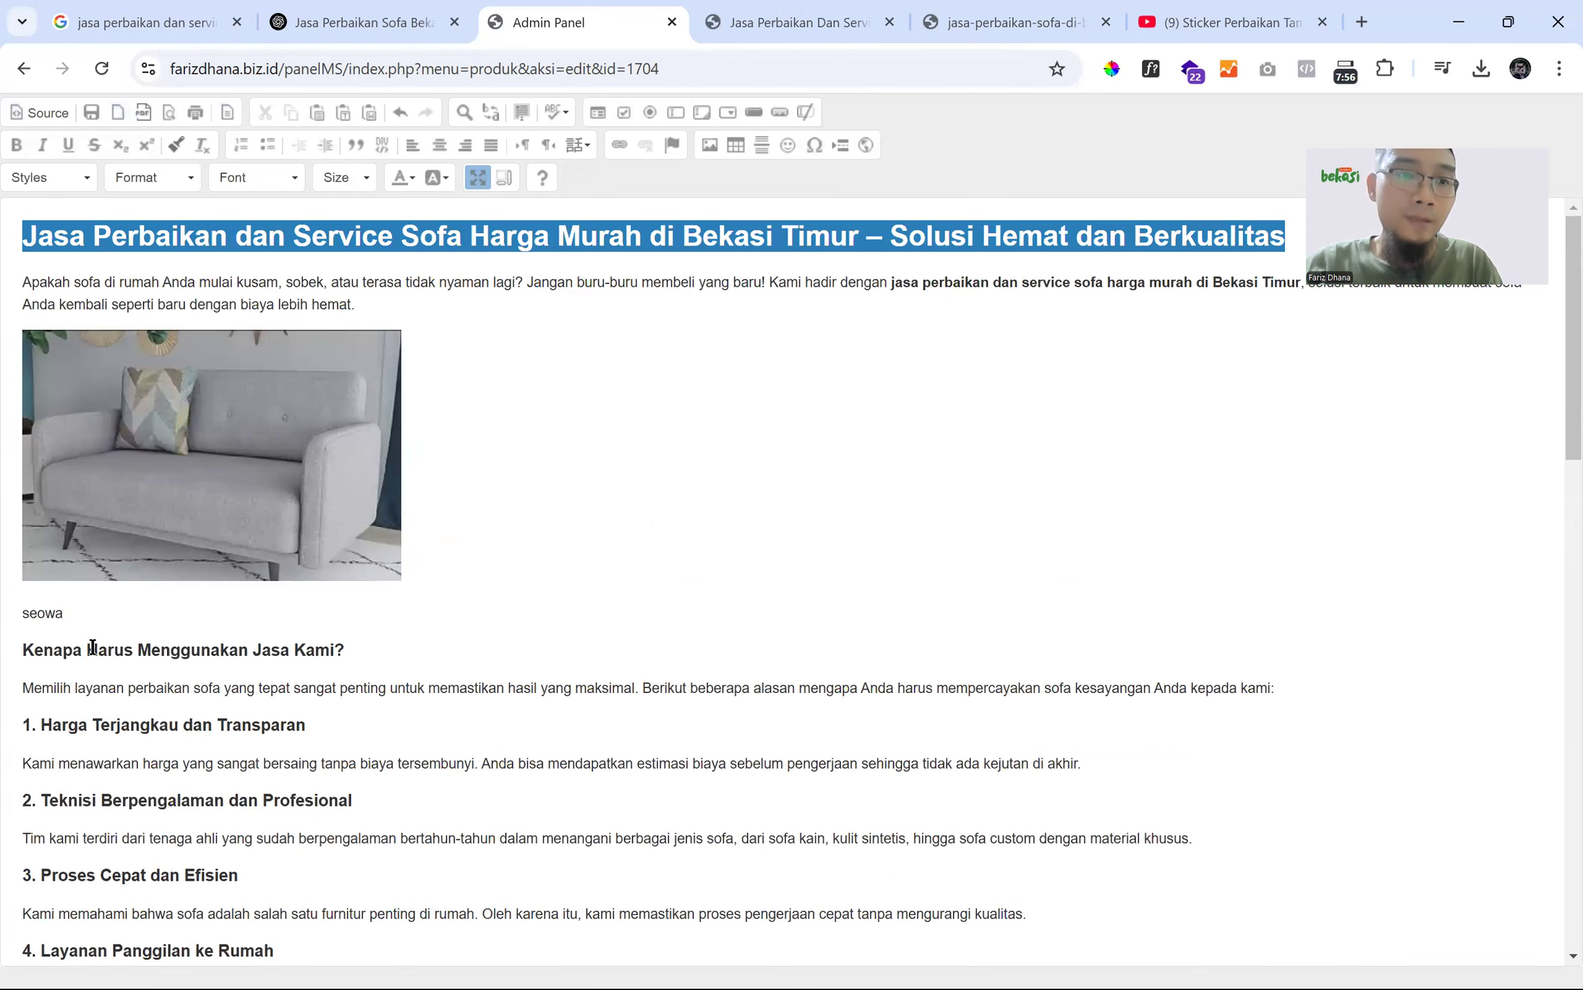
scroll(83, 605, down, 10)
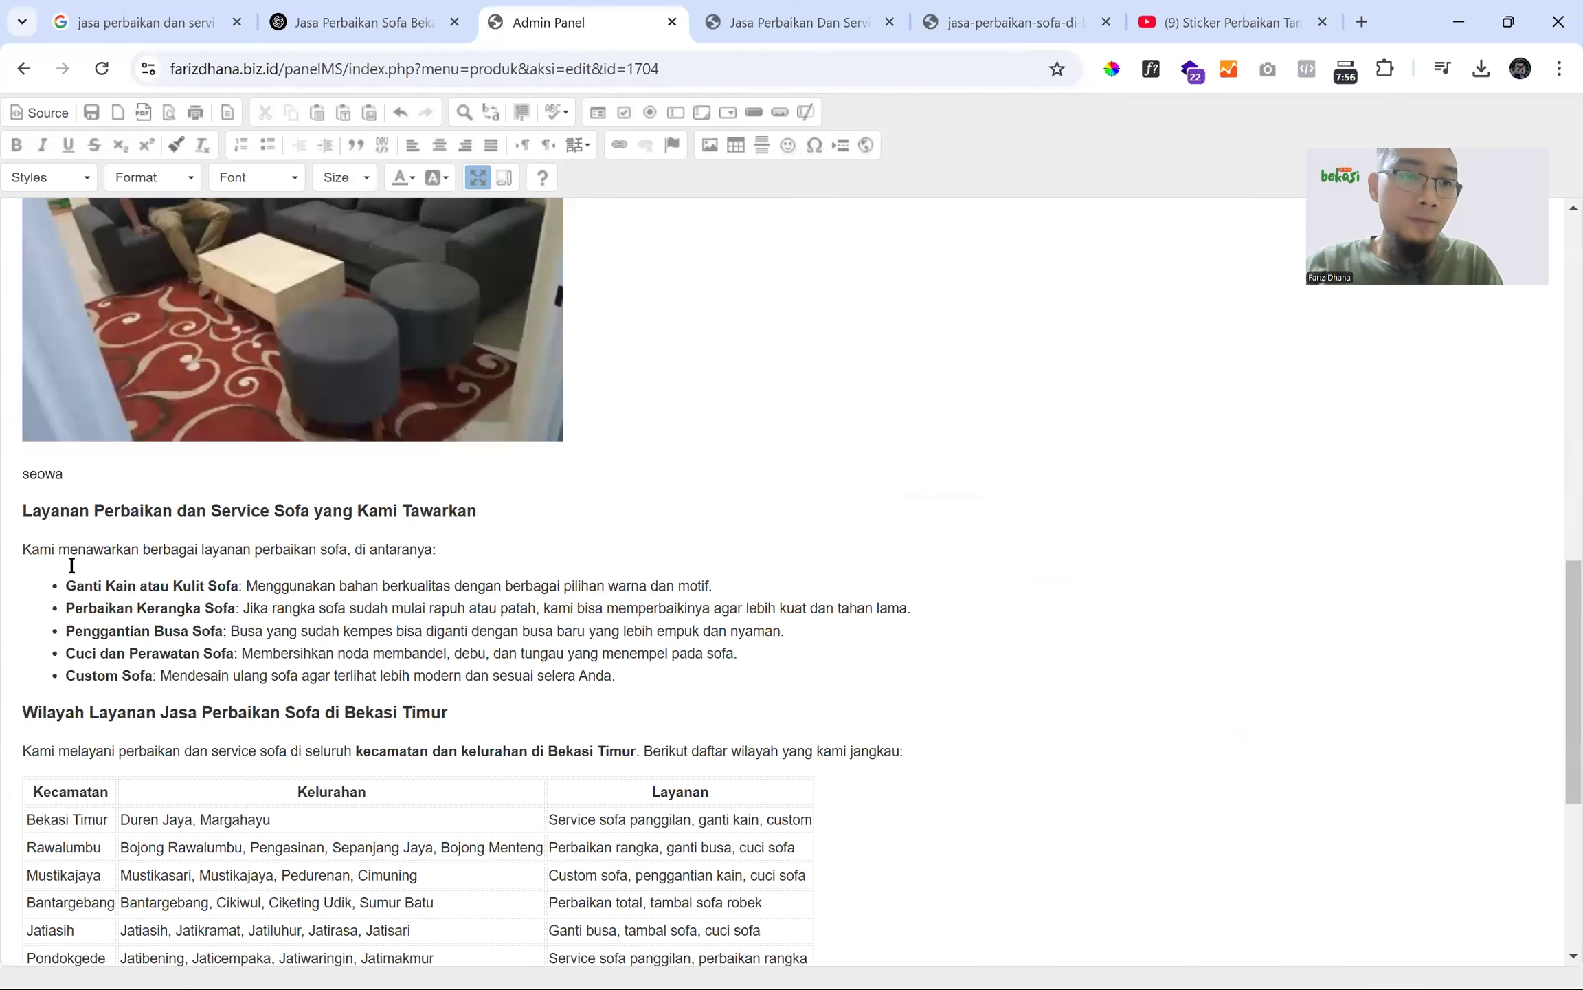
scroll(71, 565, down, 5)
click(71, 574)
text(dhana)
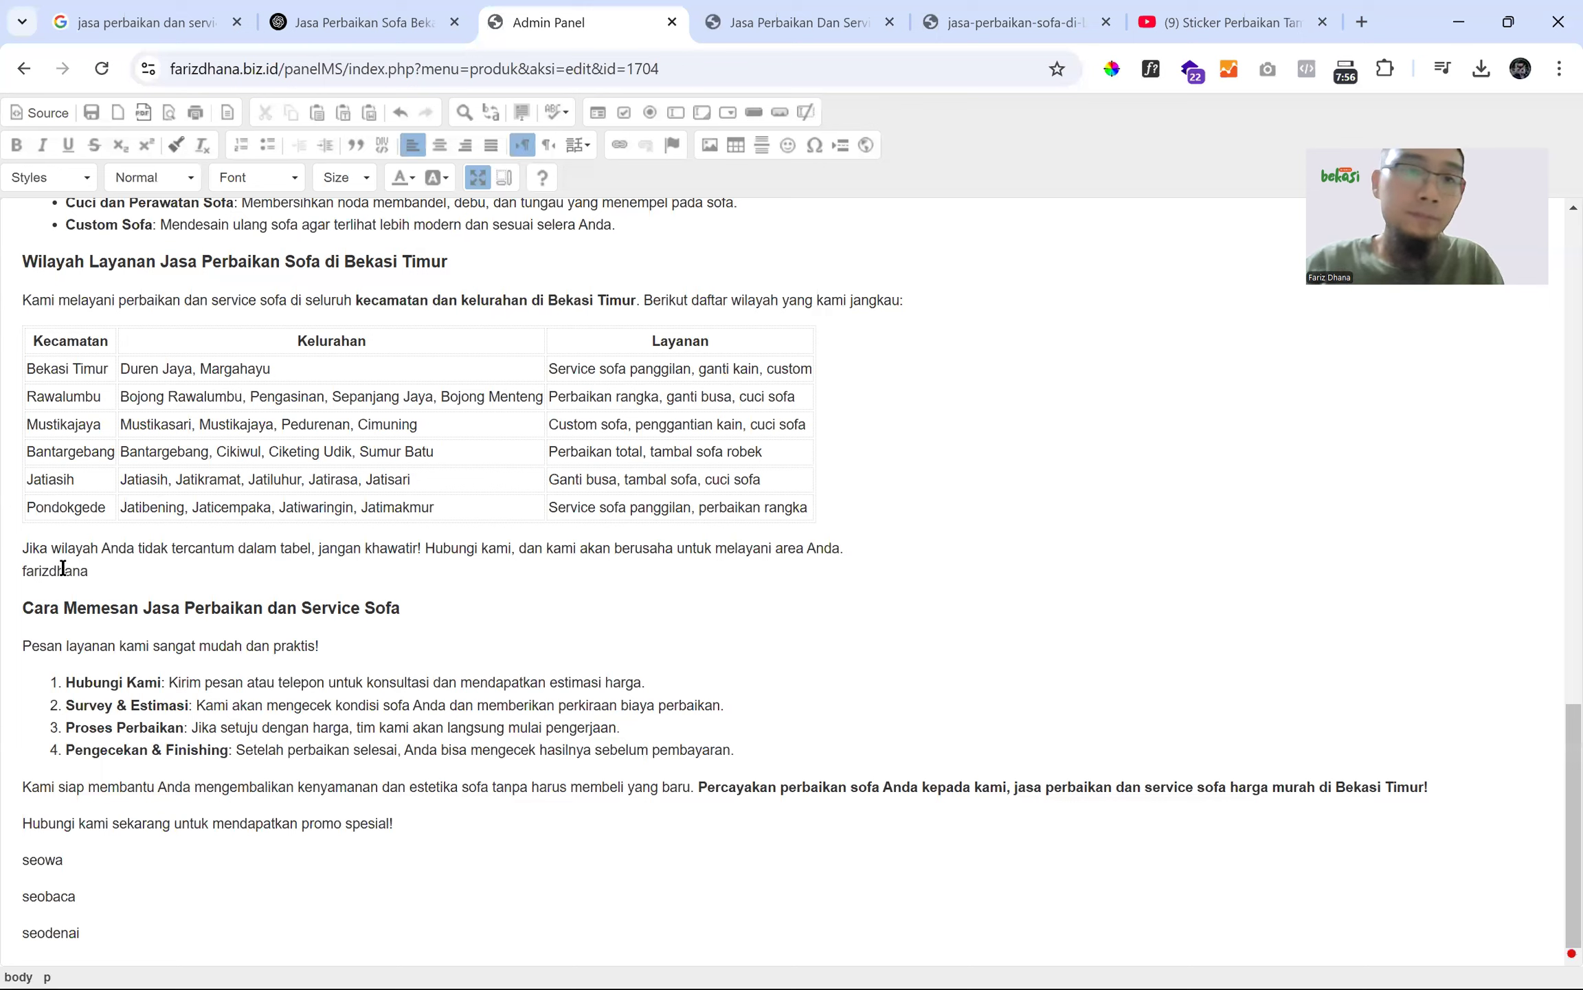
key(BackSpace)
key(BackSpace)
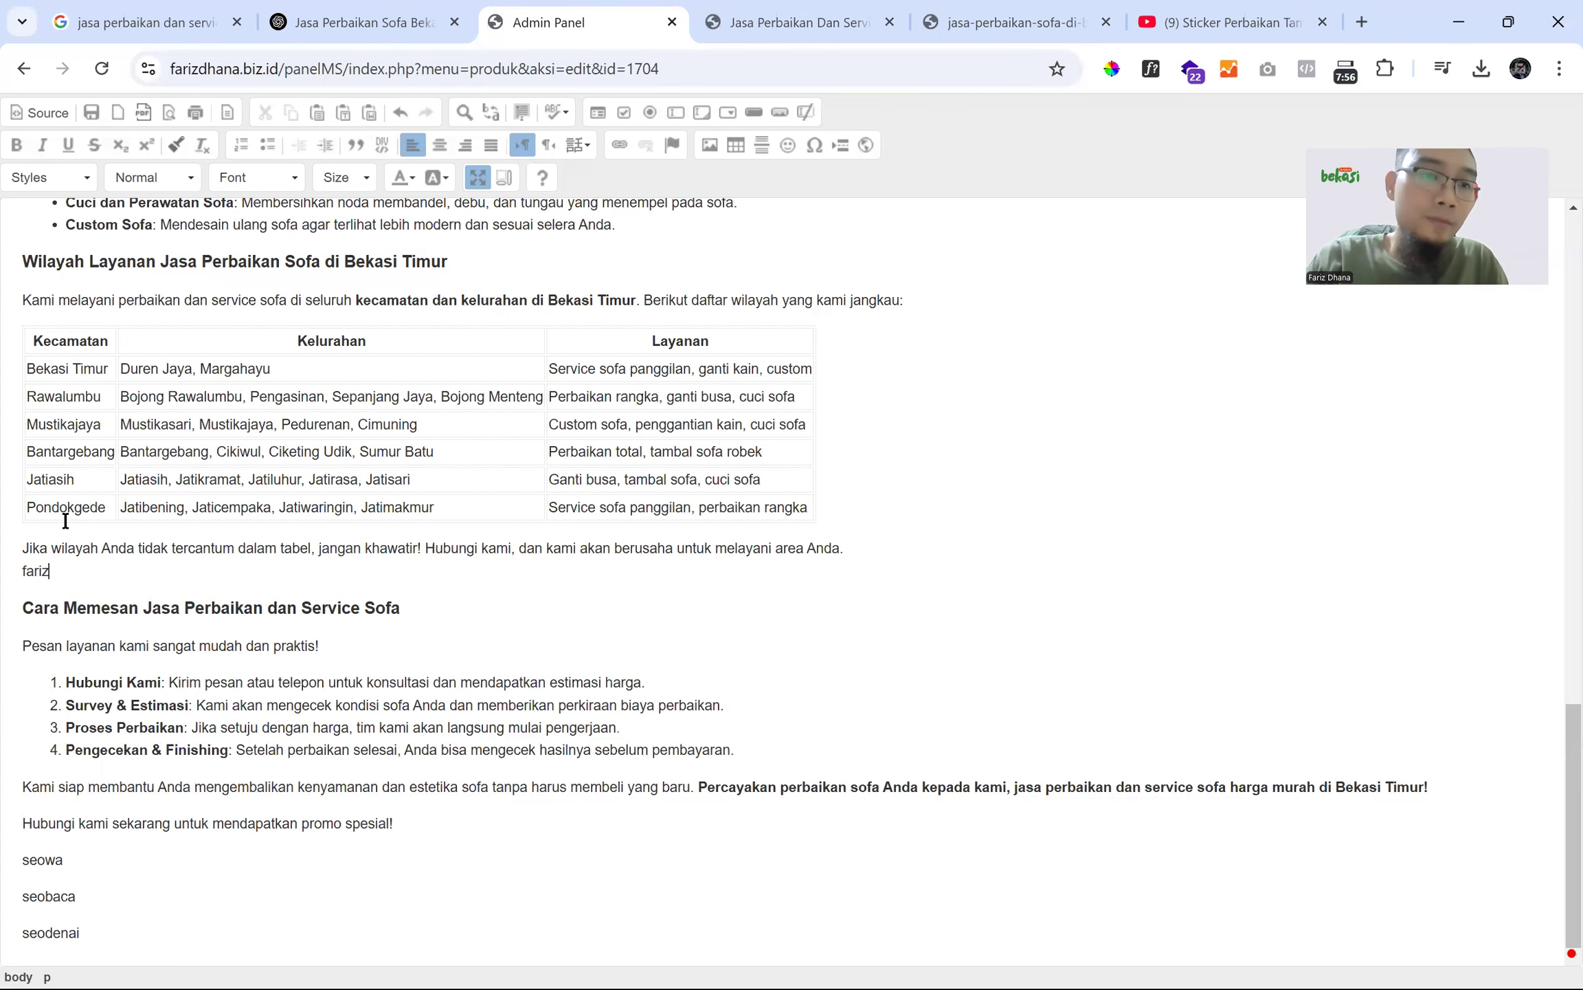
key(BackSpace)
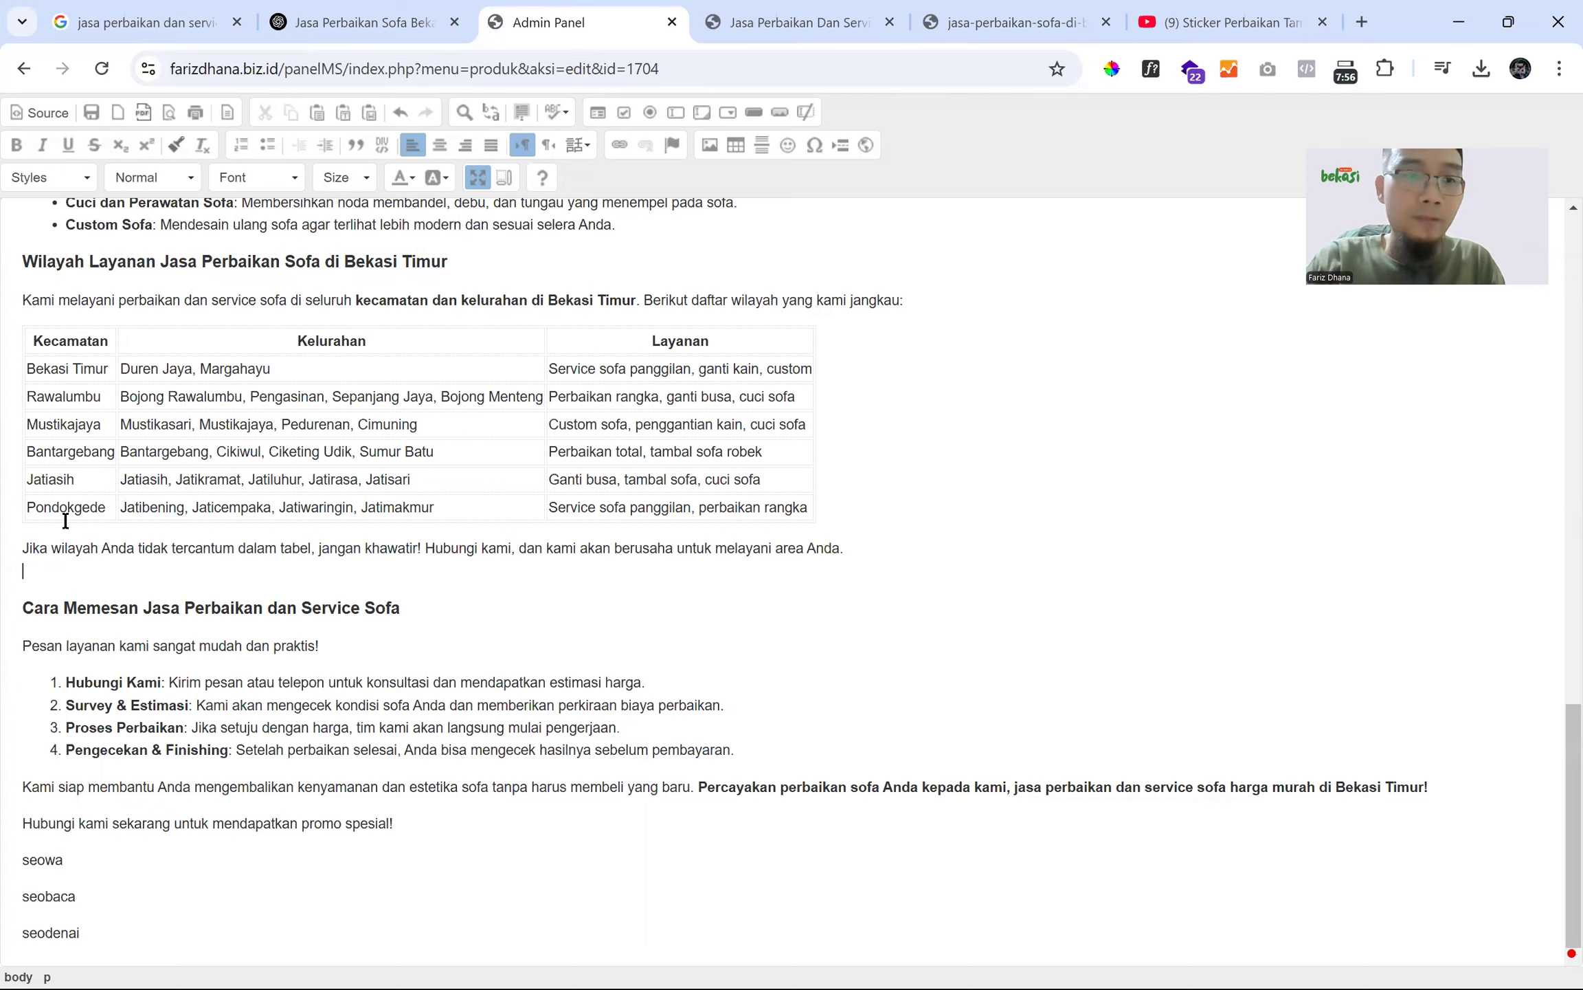
text(fariz)
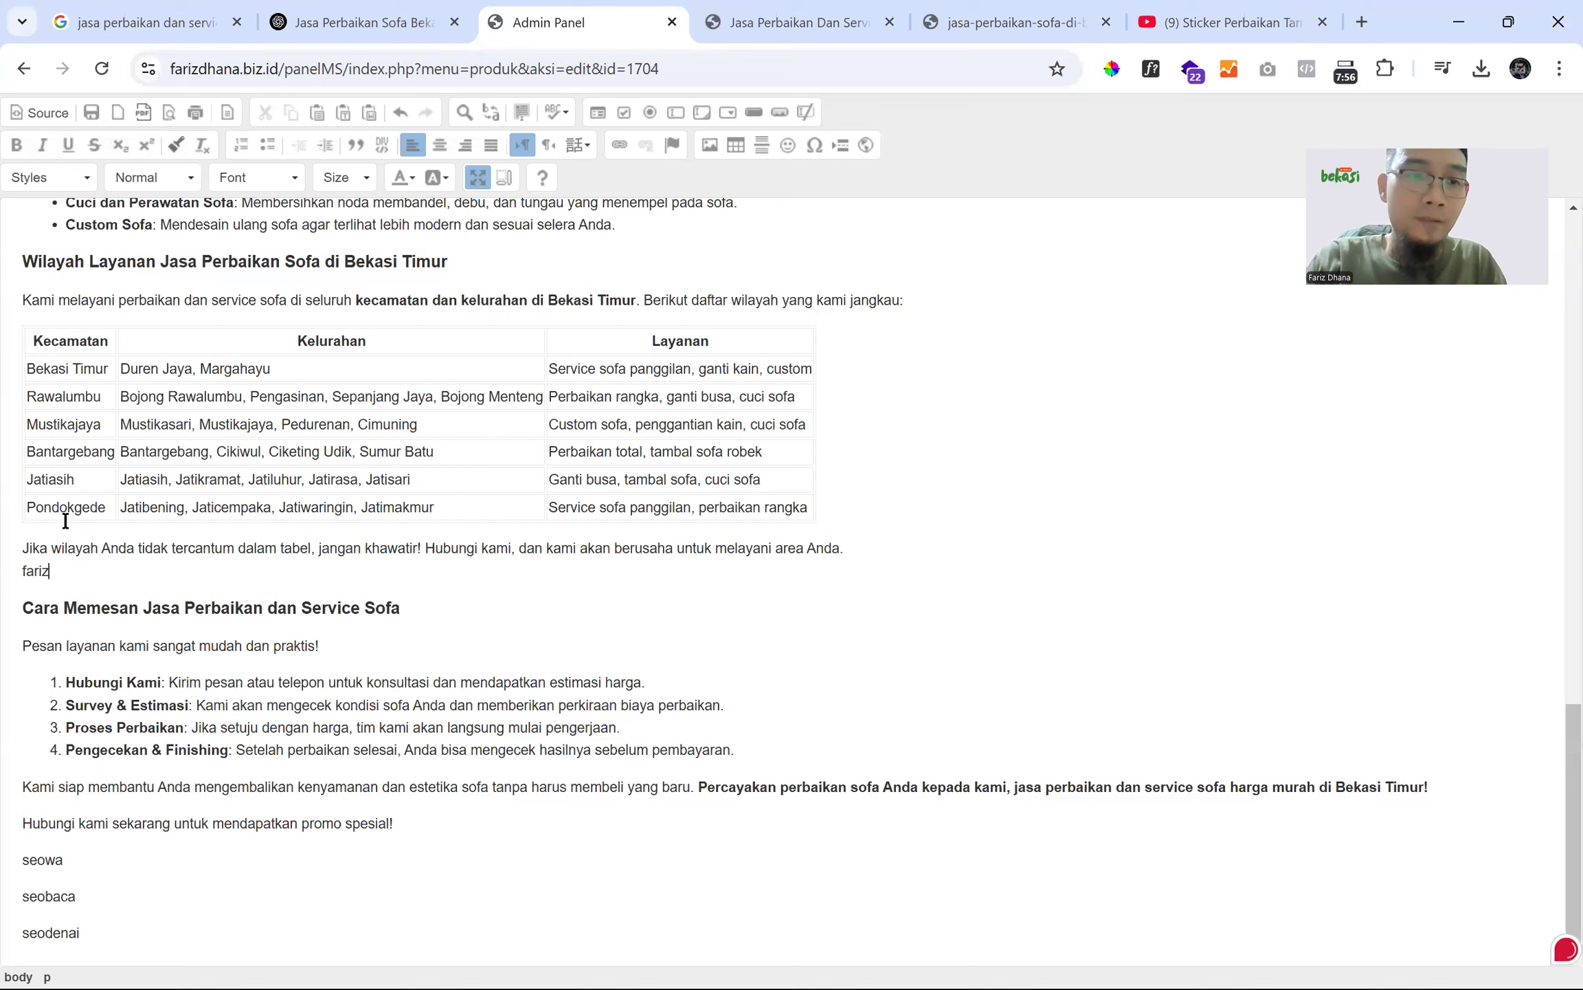
text(dn)
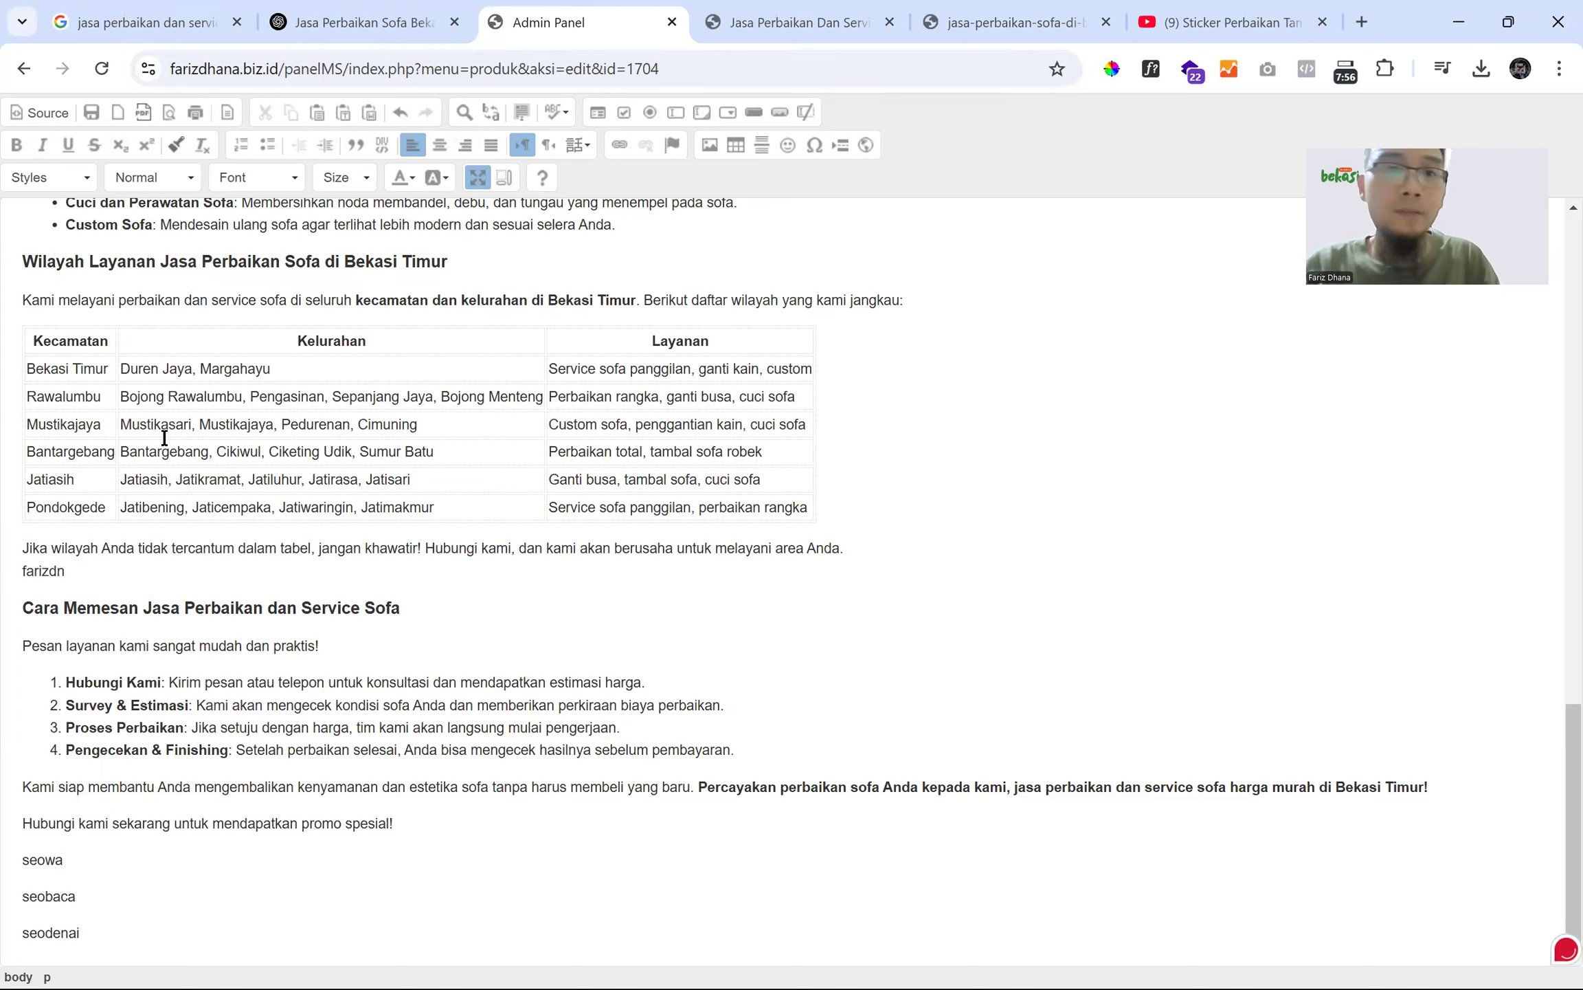
- Find the 'farizdn' marker in the HTML source and delete it
click(38, 112)
key(ctrl+f)
text(fa)
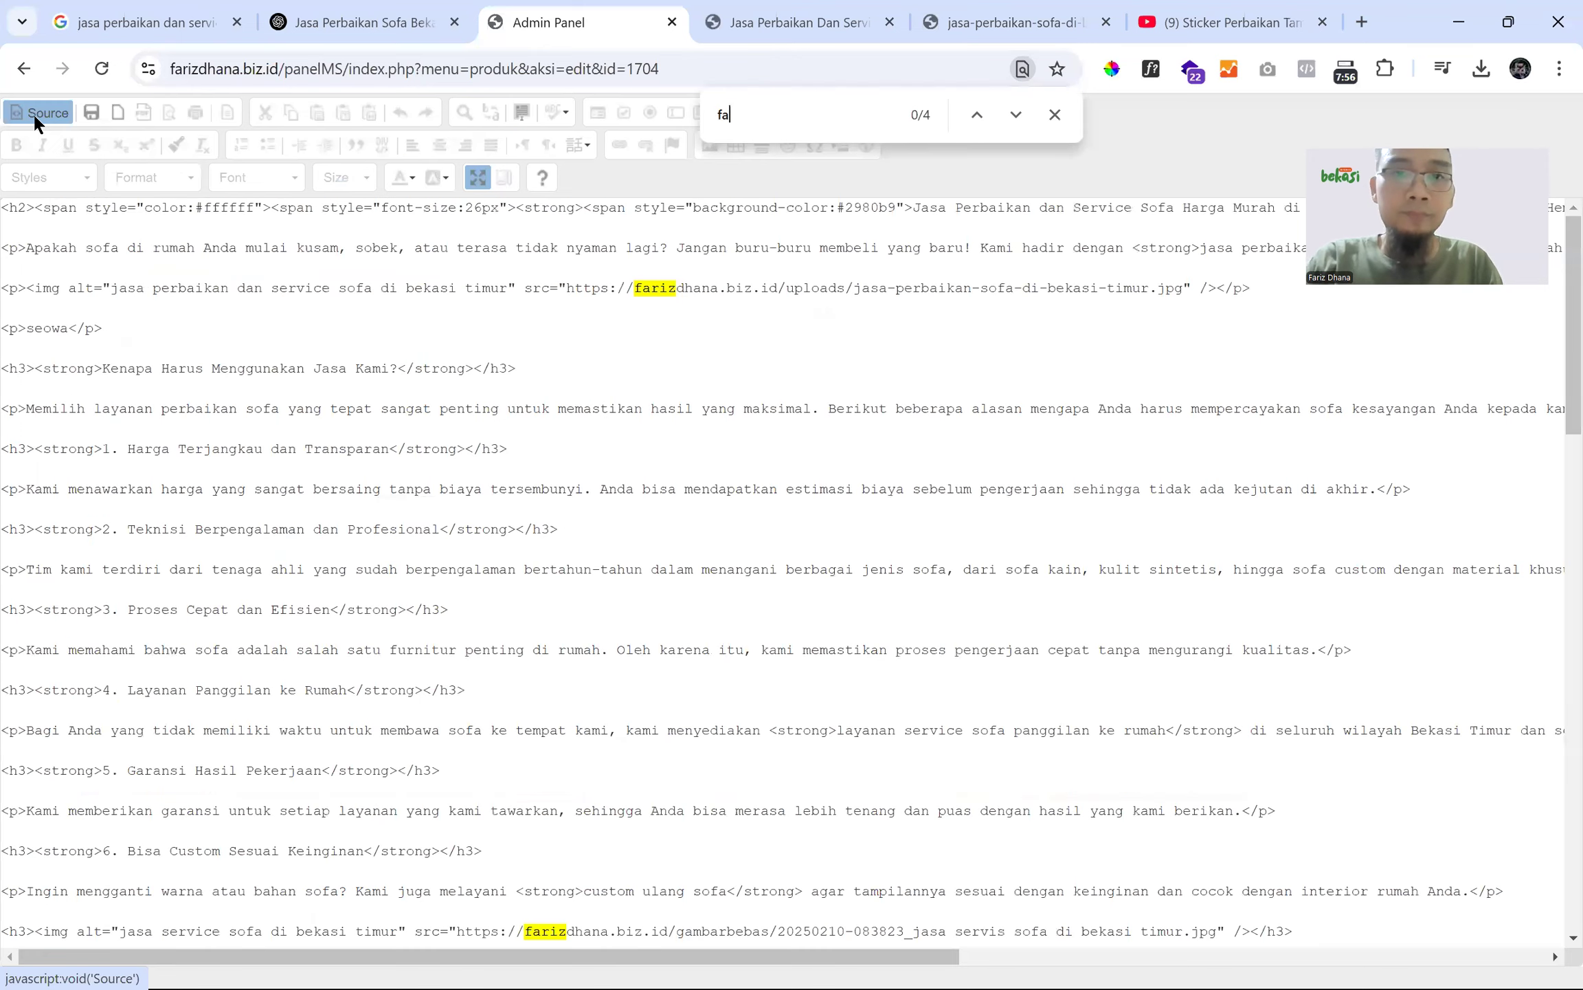
text(rizdn)
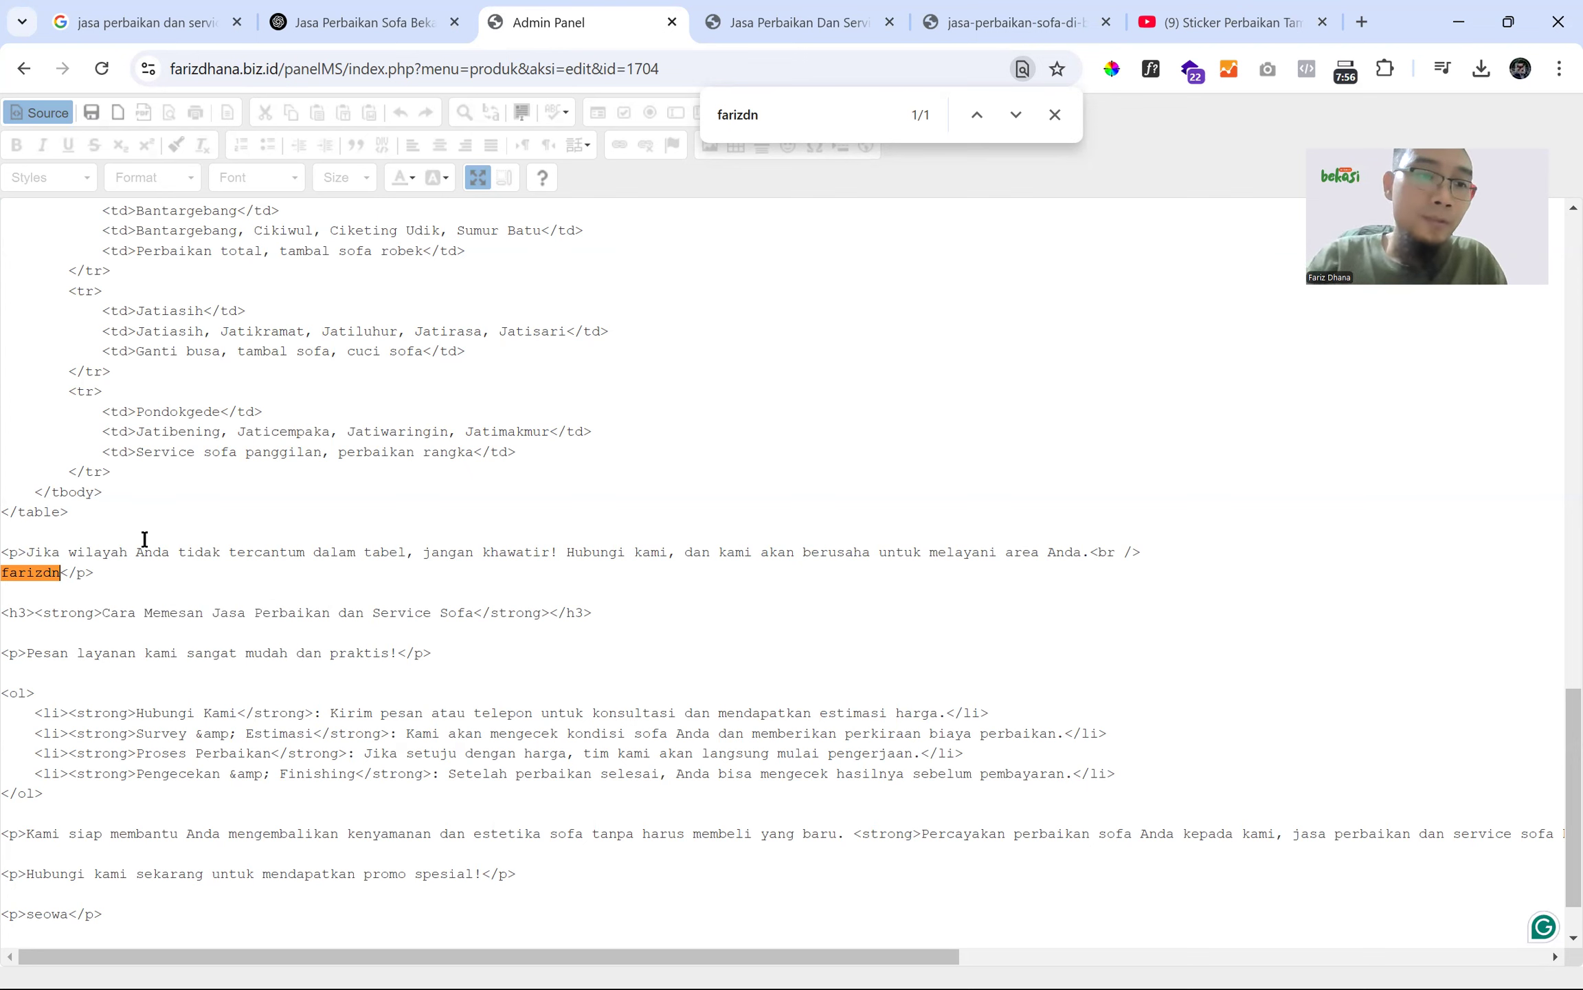
key(Delete)
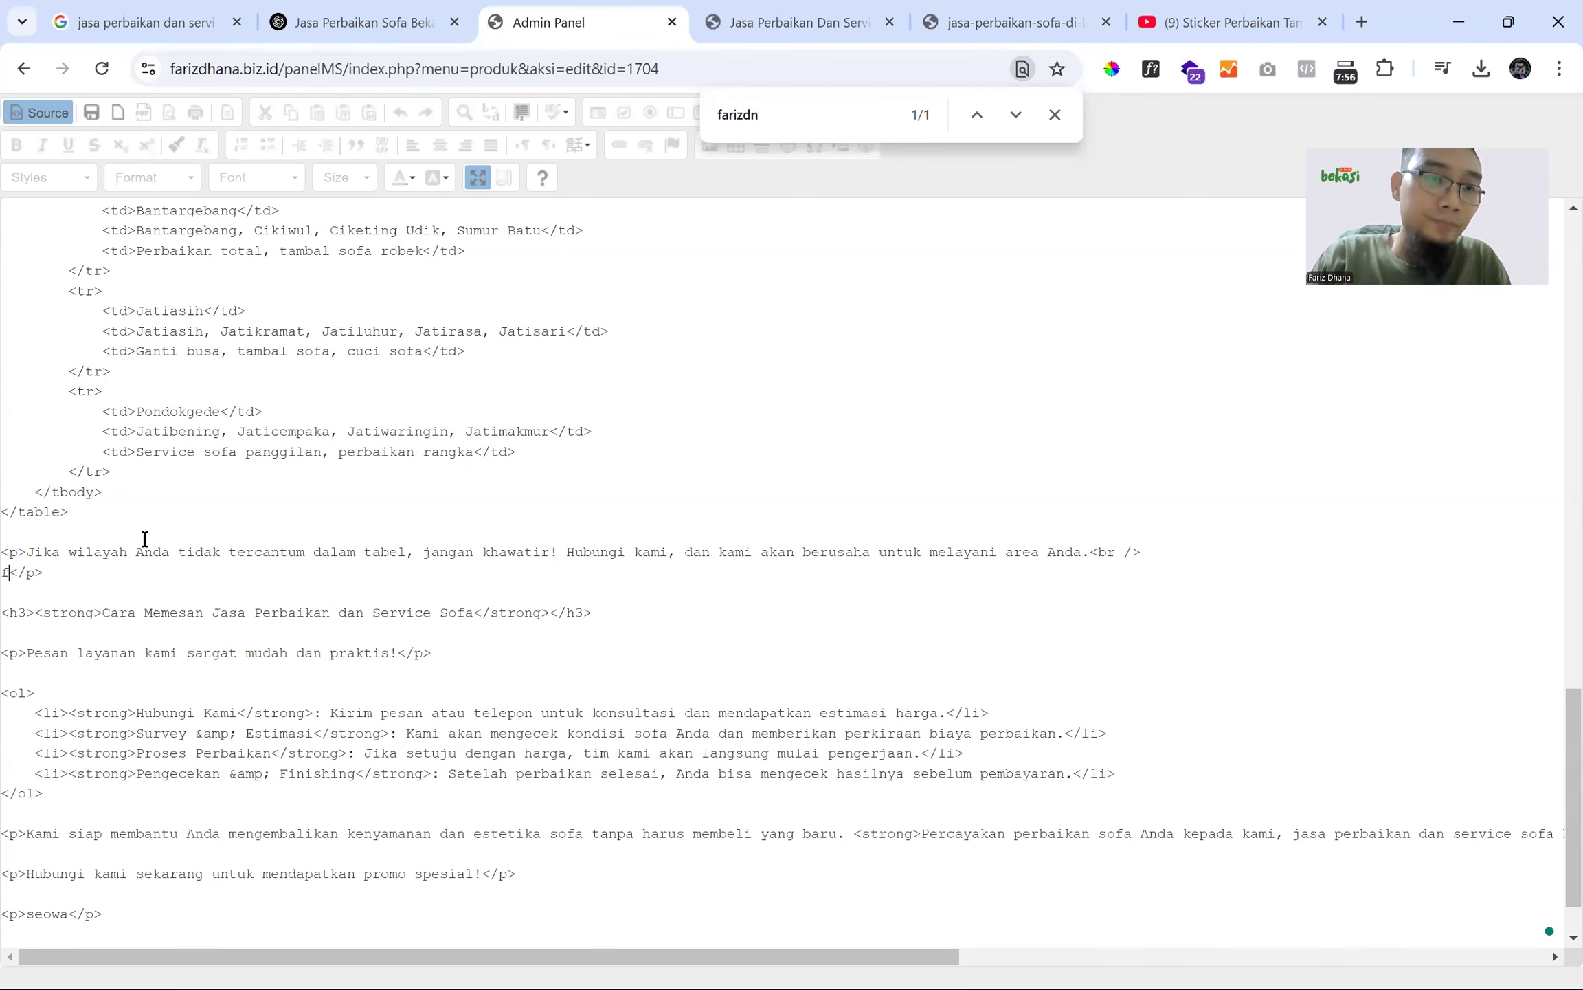
key(BackSpace)
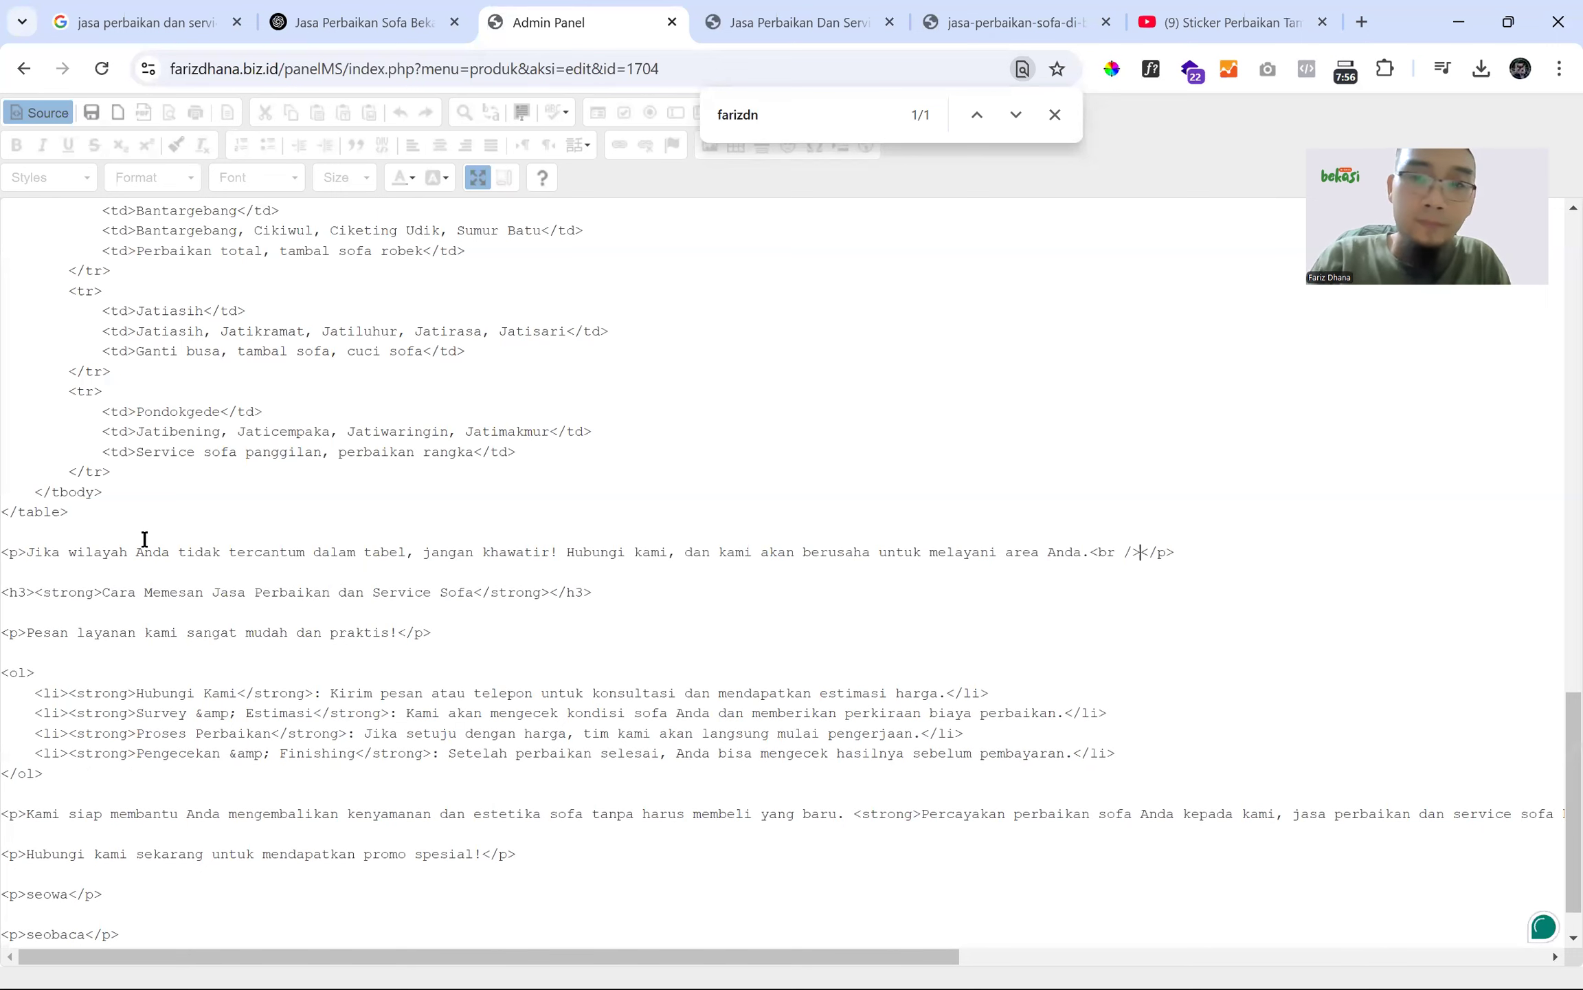
- Add a new line after the paragraph's </p> and paste the YouTube iframe with Tempel
double_click(14, 556)
drag(1184, 554, 1168, 552)
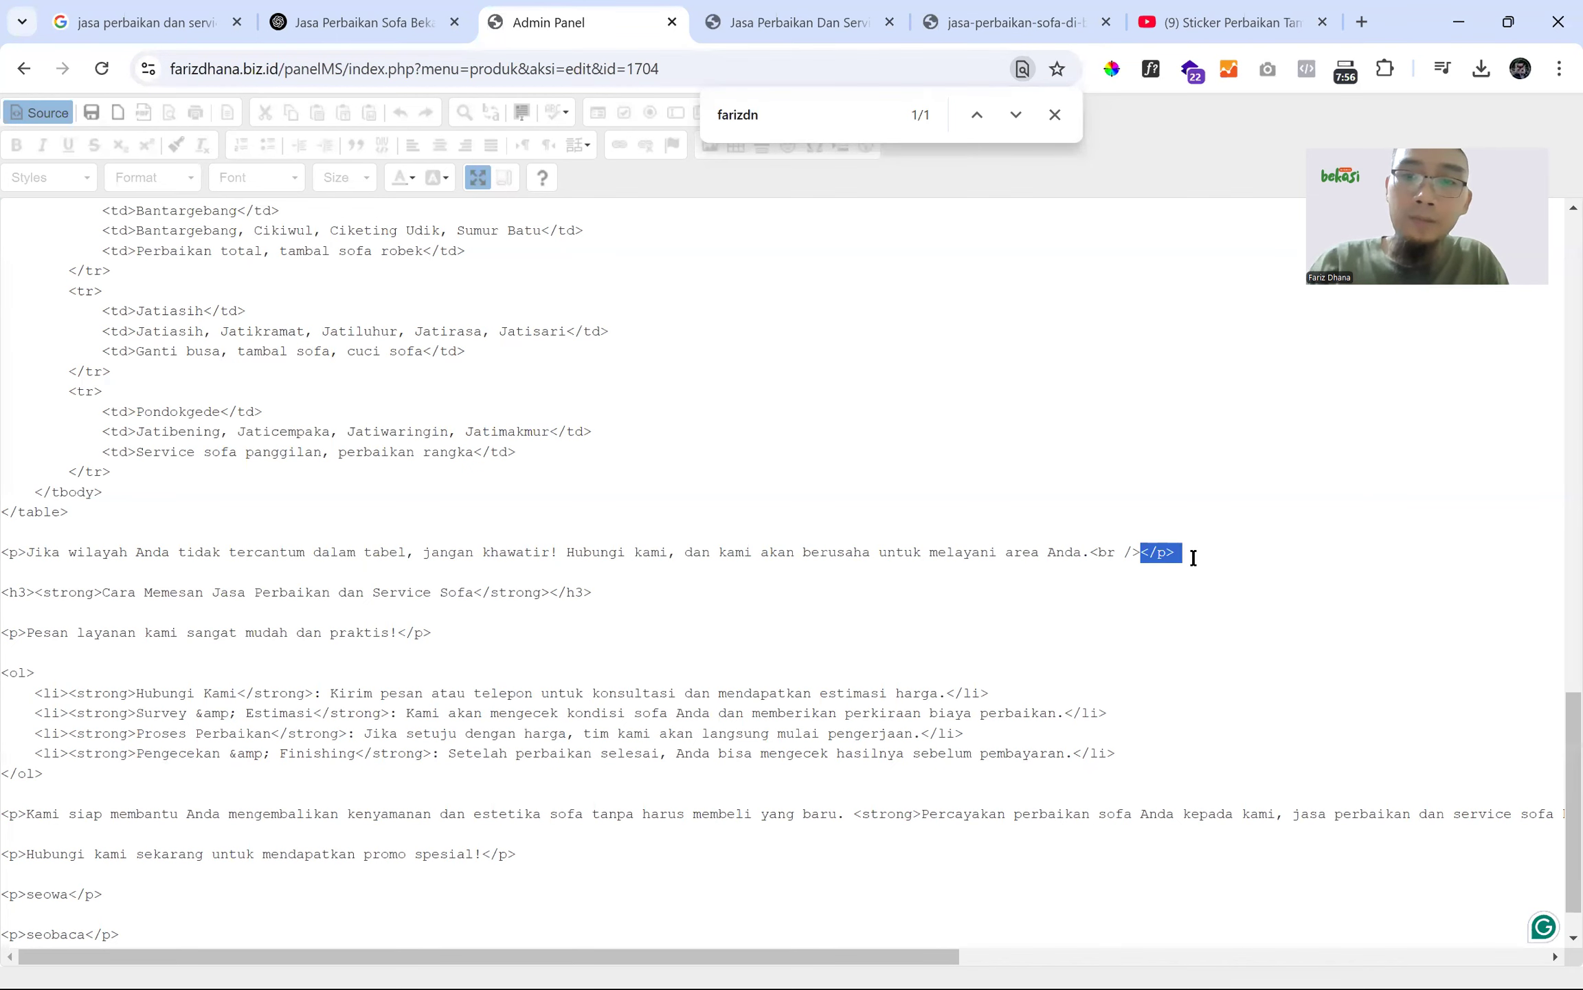
click(1193, 558)
key(Return)
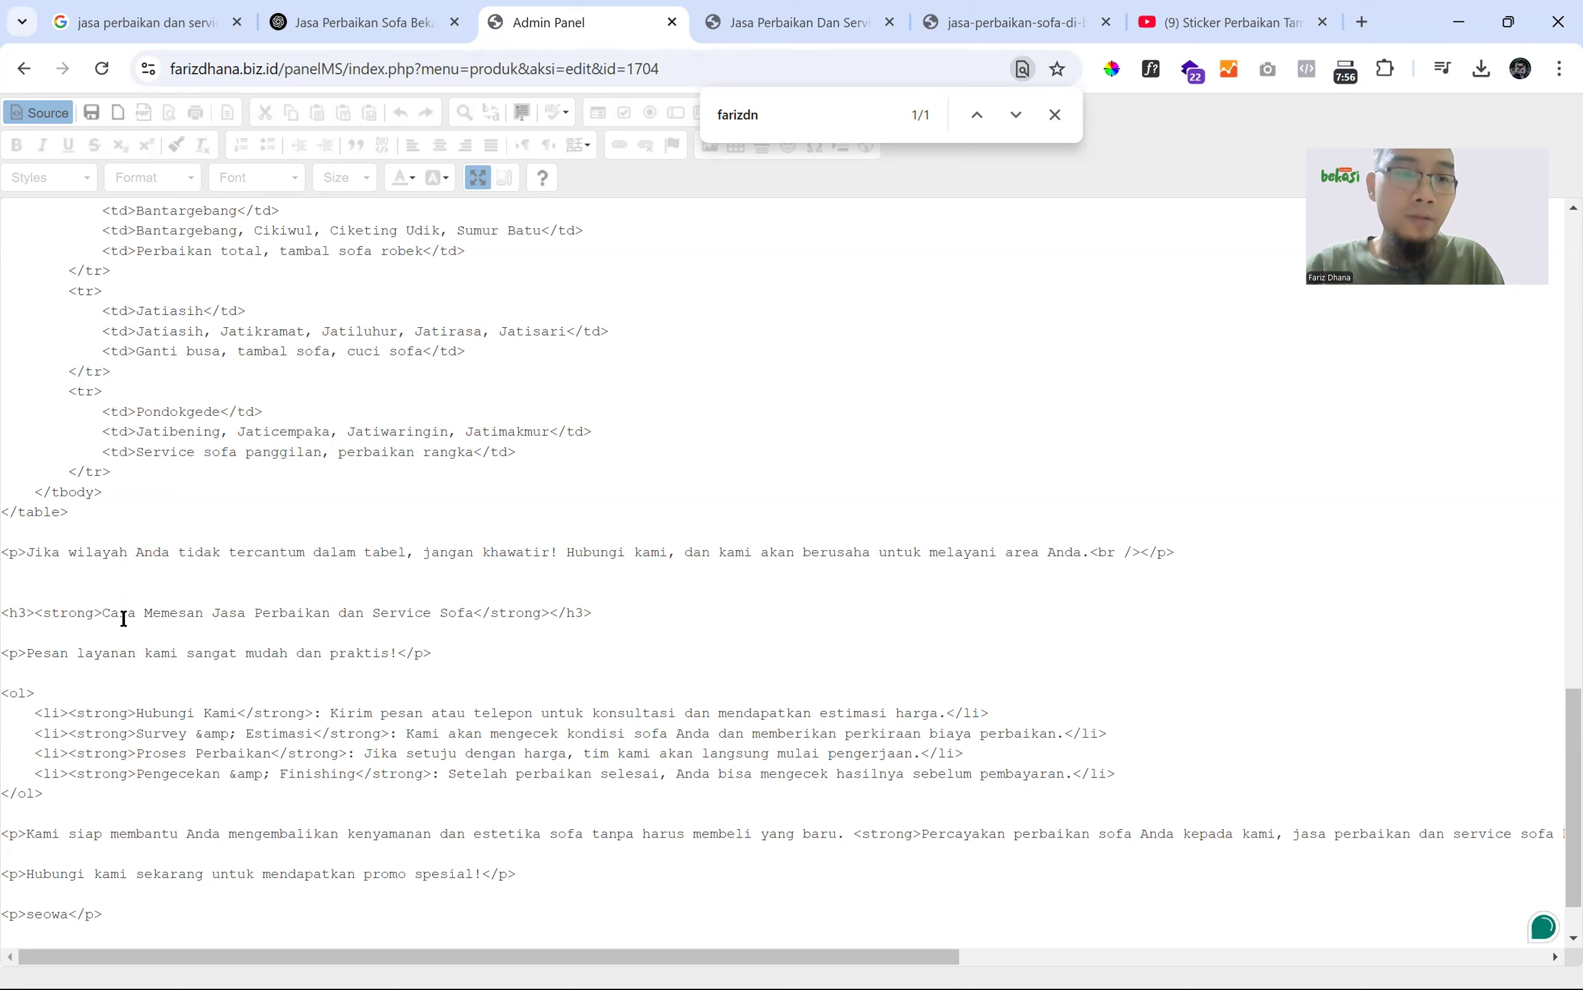
right_click(40, 590)
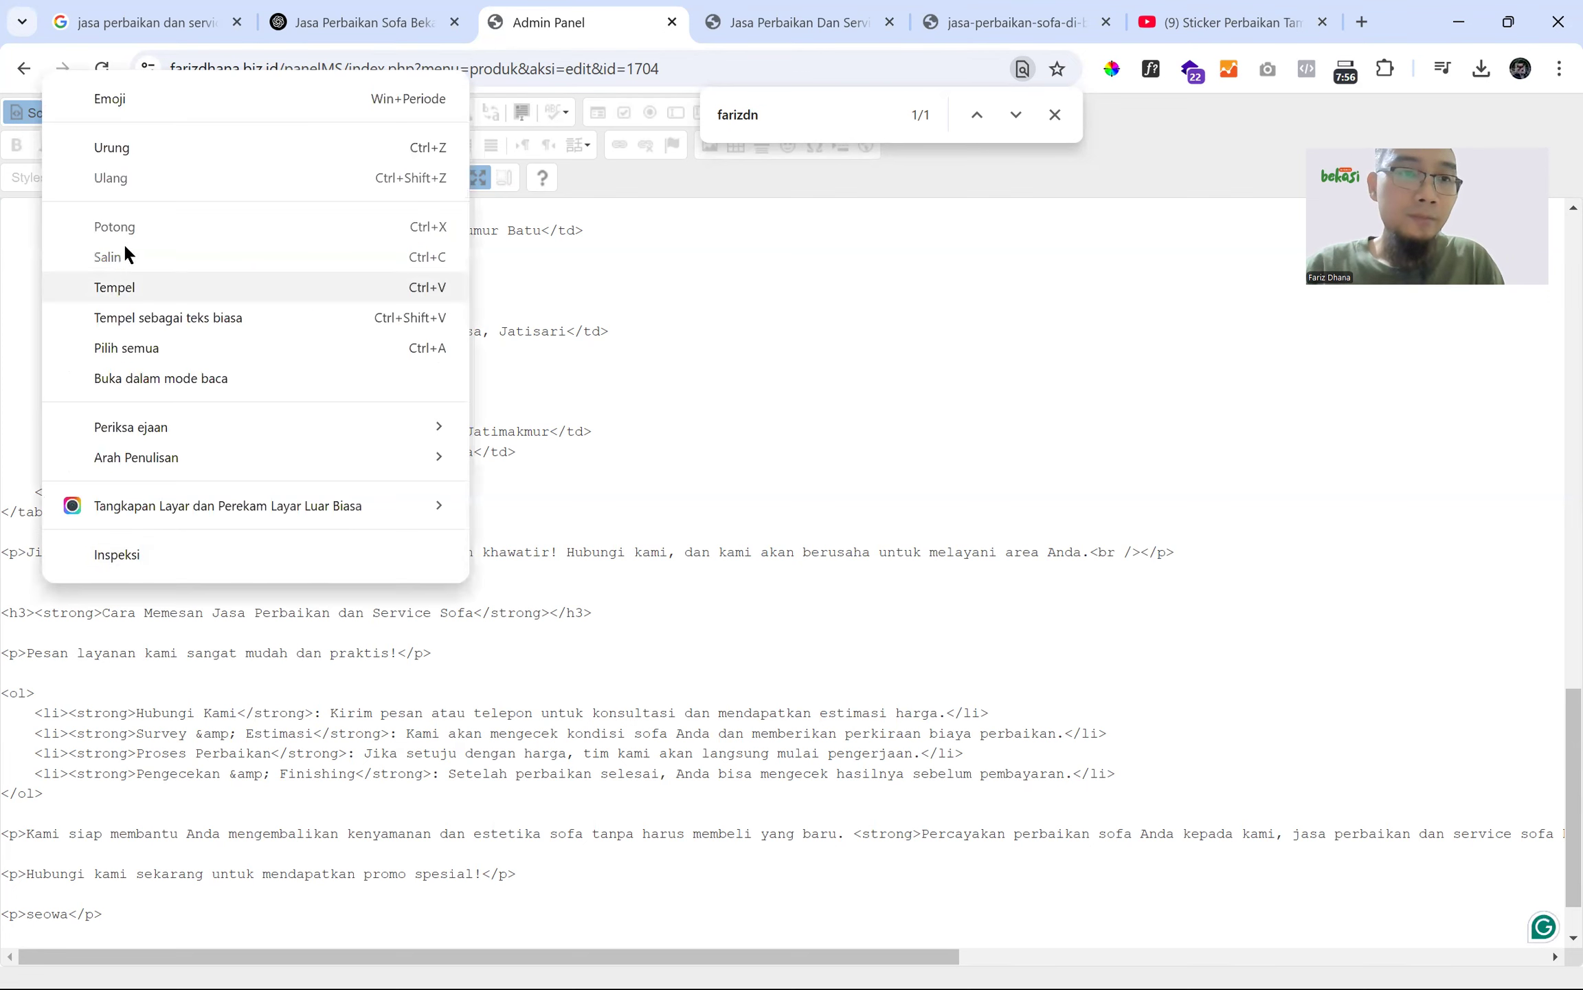
click(148, 301)
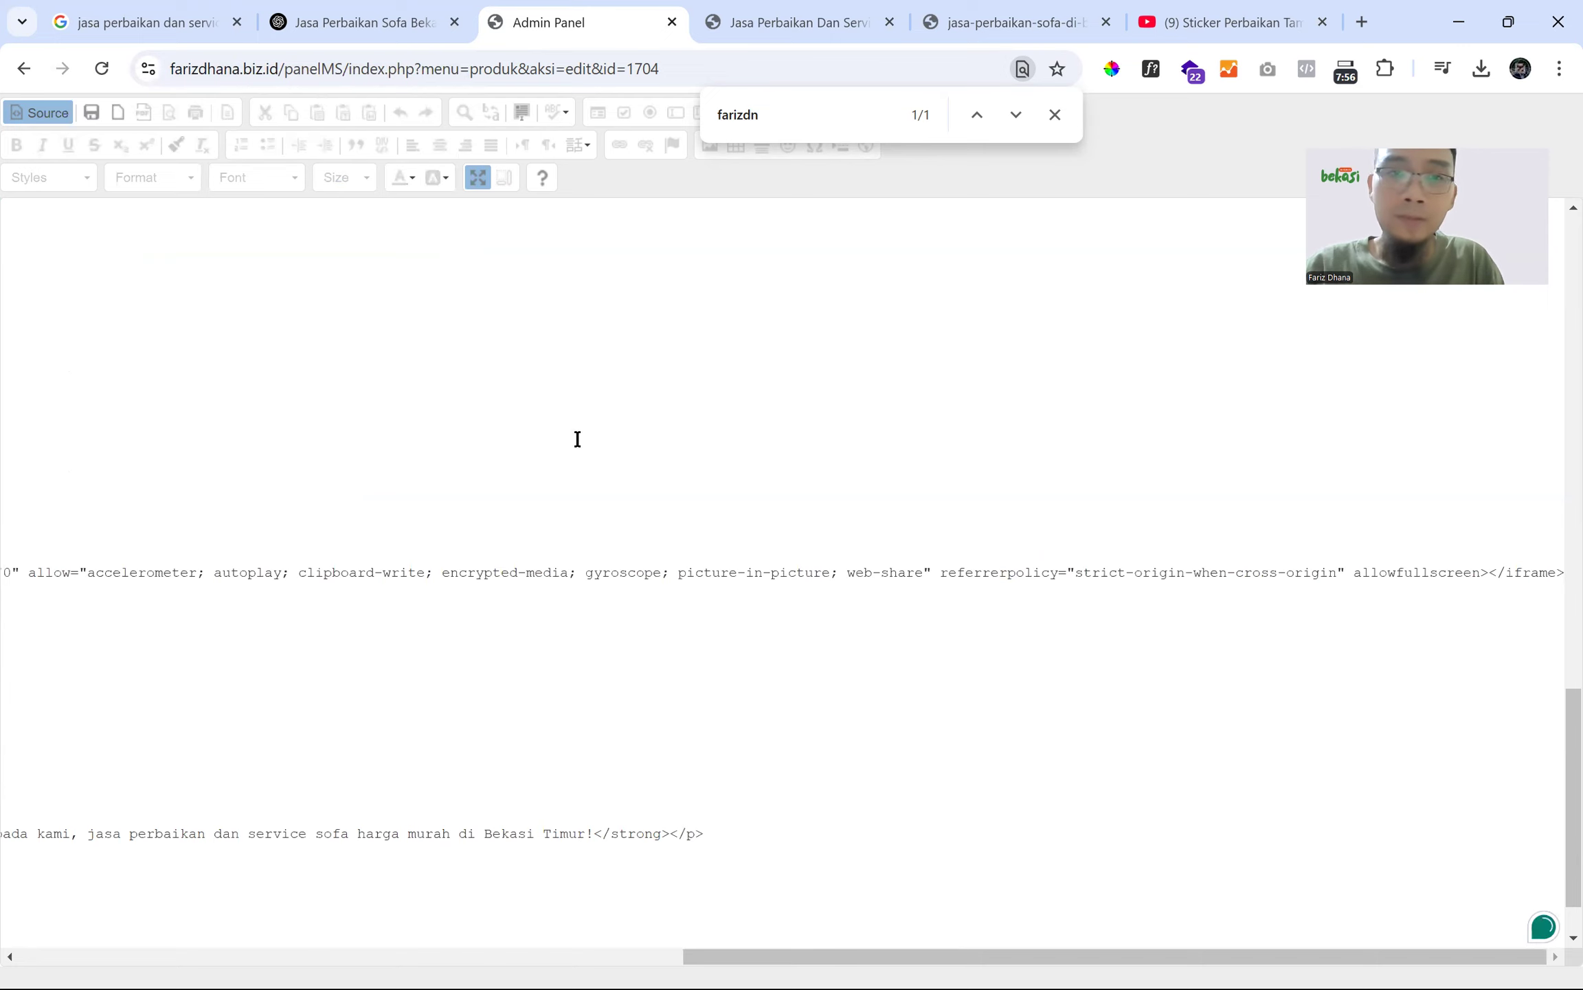
- Restore the description editor to normal size, leave Source mode, and check the IFRAME placeholder
click(477, 179)
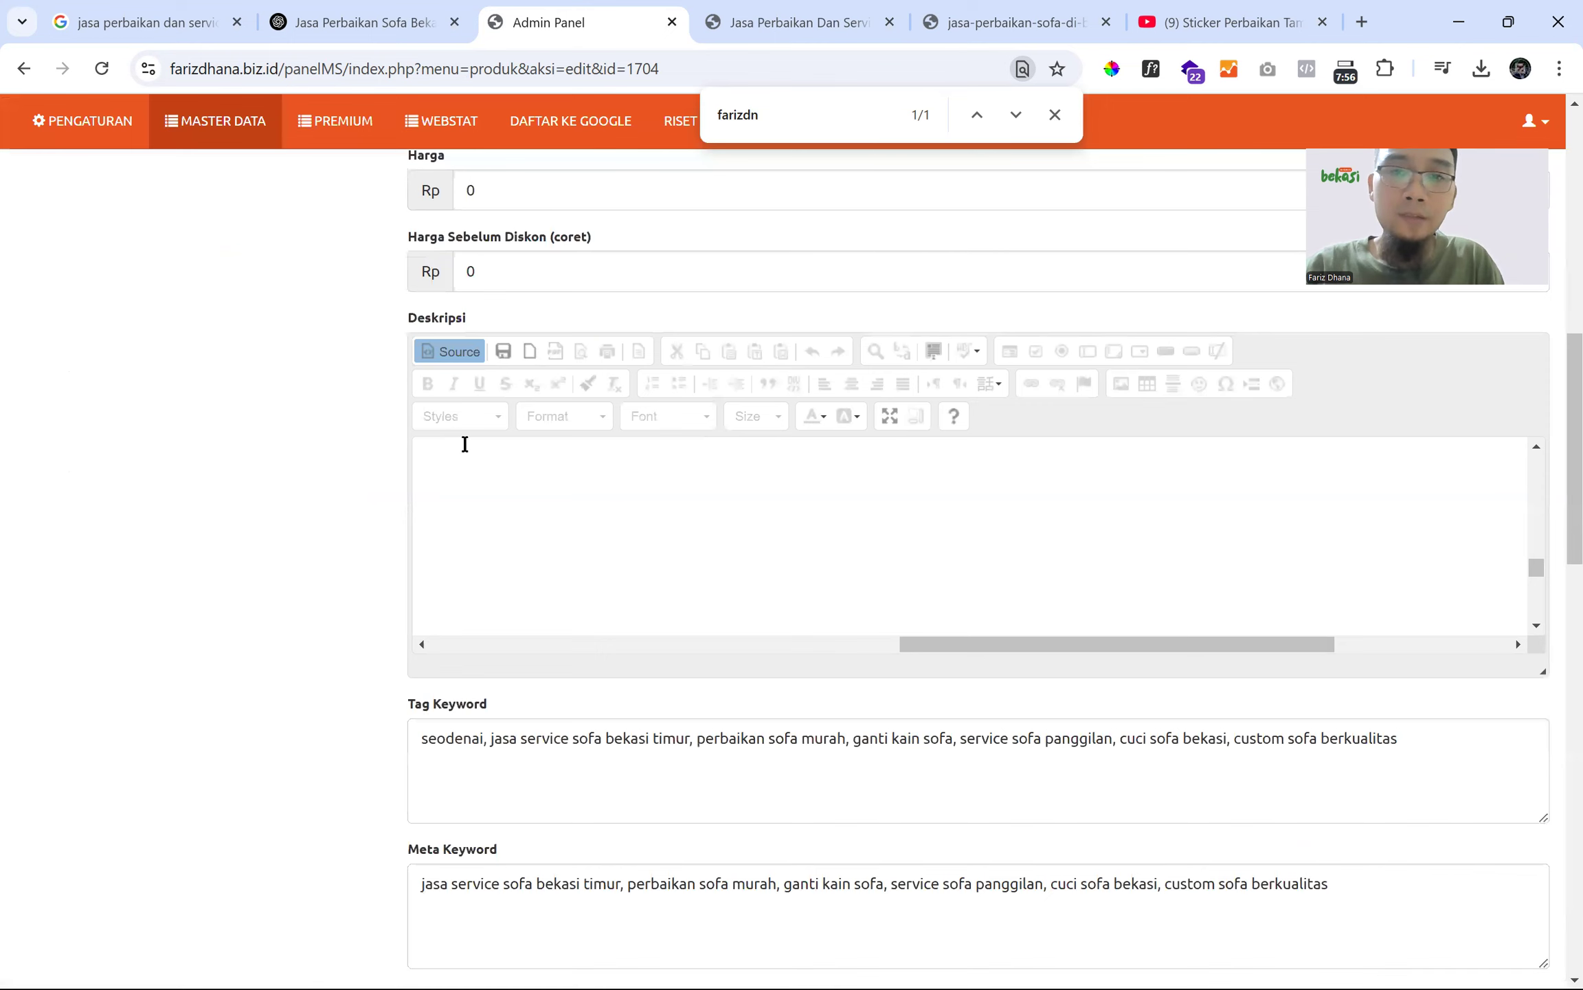
click(456, 351)
scroll(512, 574, down, 10)
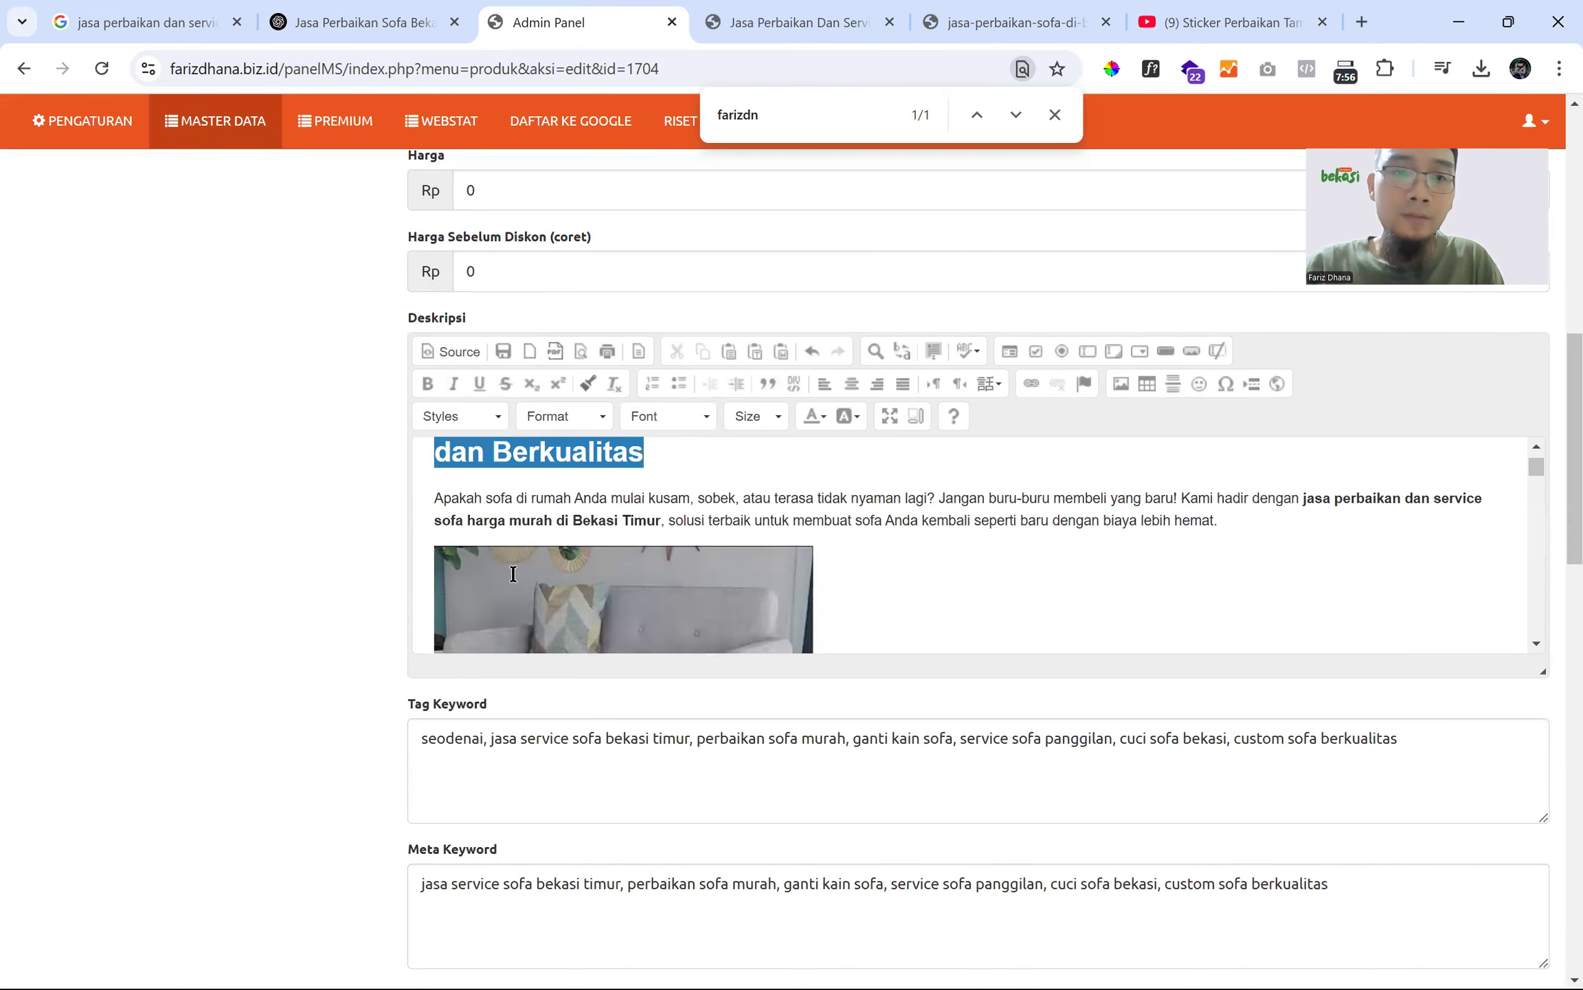
scroll(513, 574, down, 15)
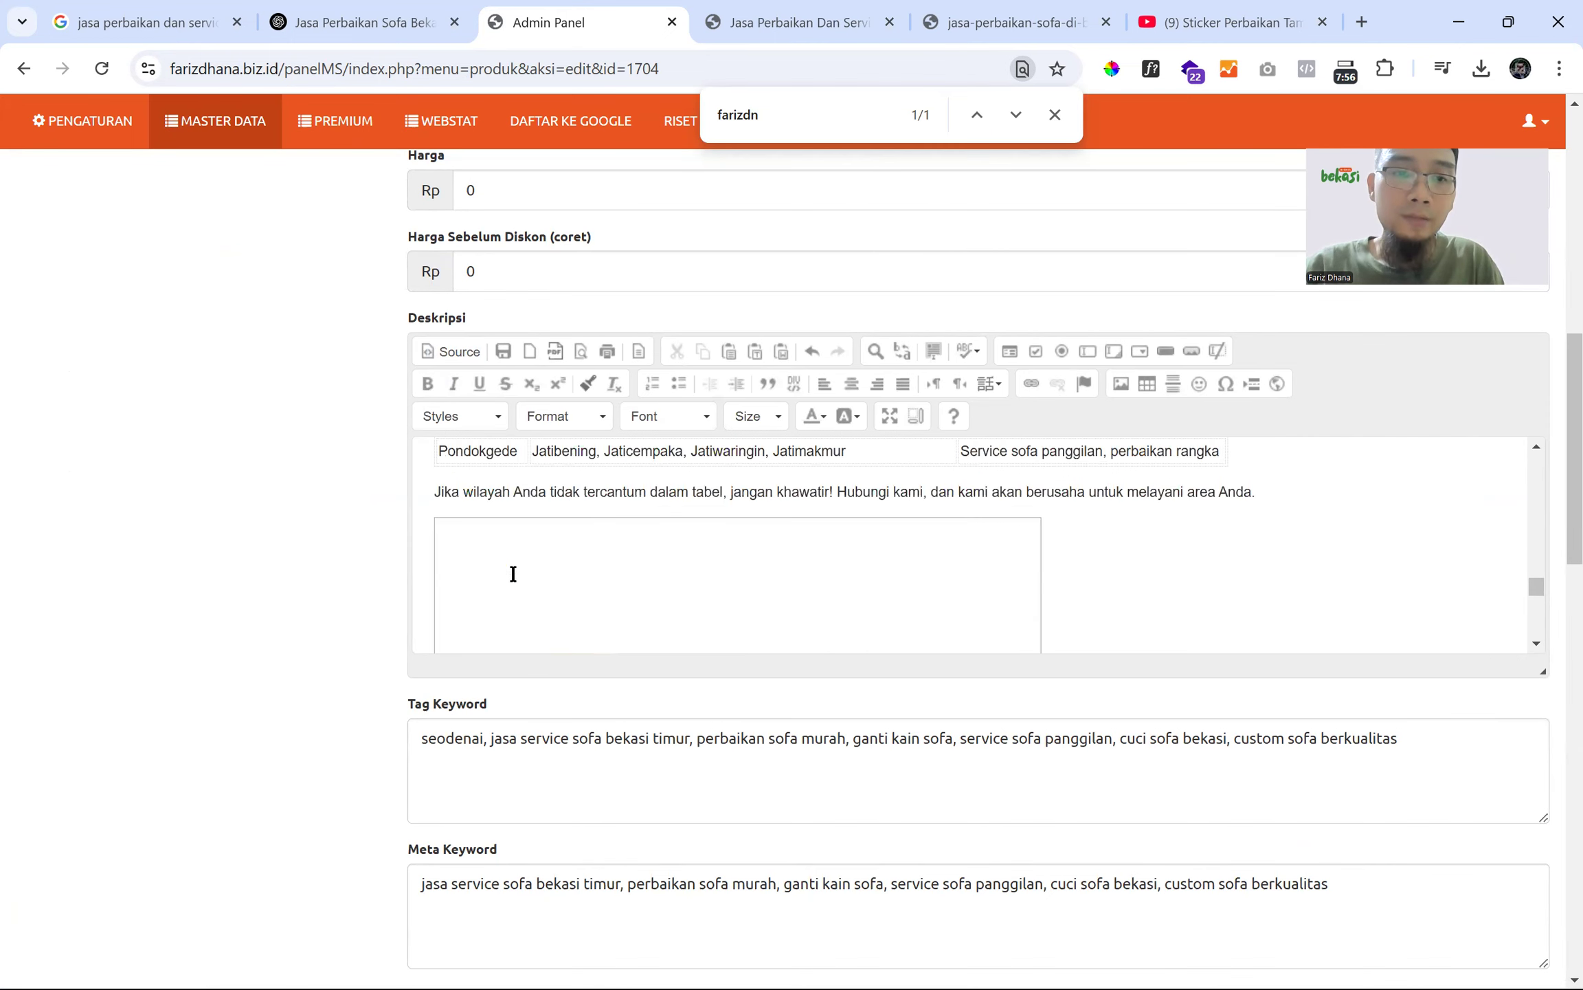
scroll(531, 553, up, 3)
click(889, 415)
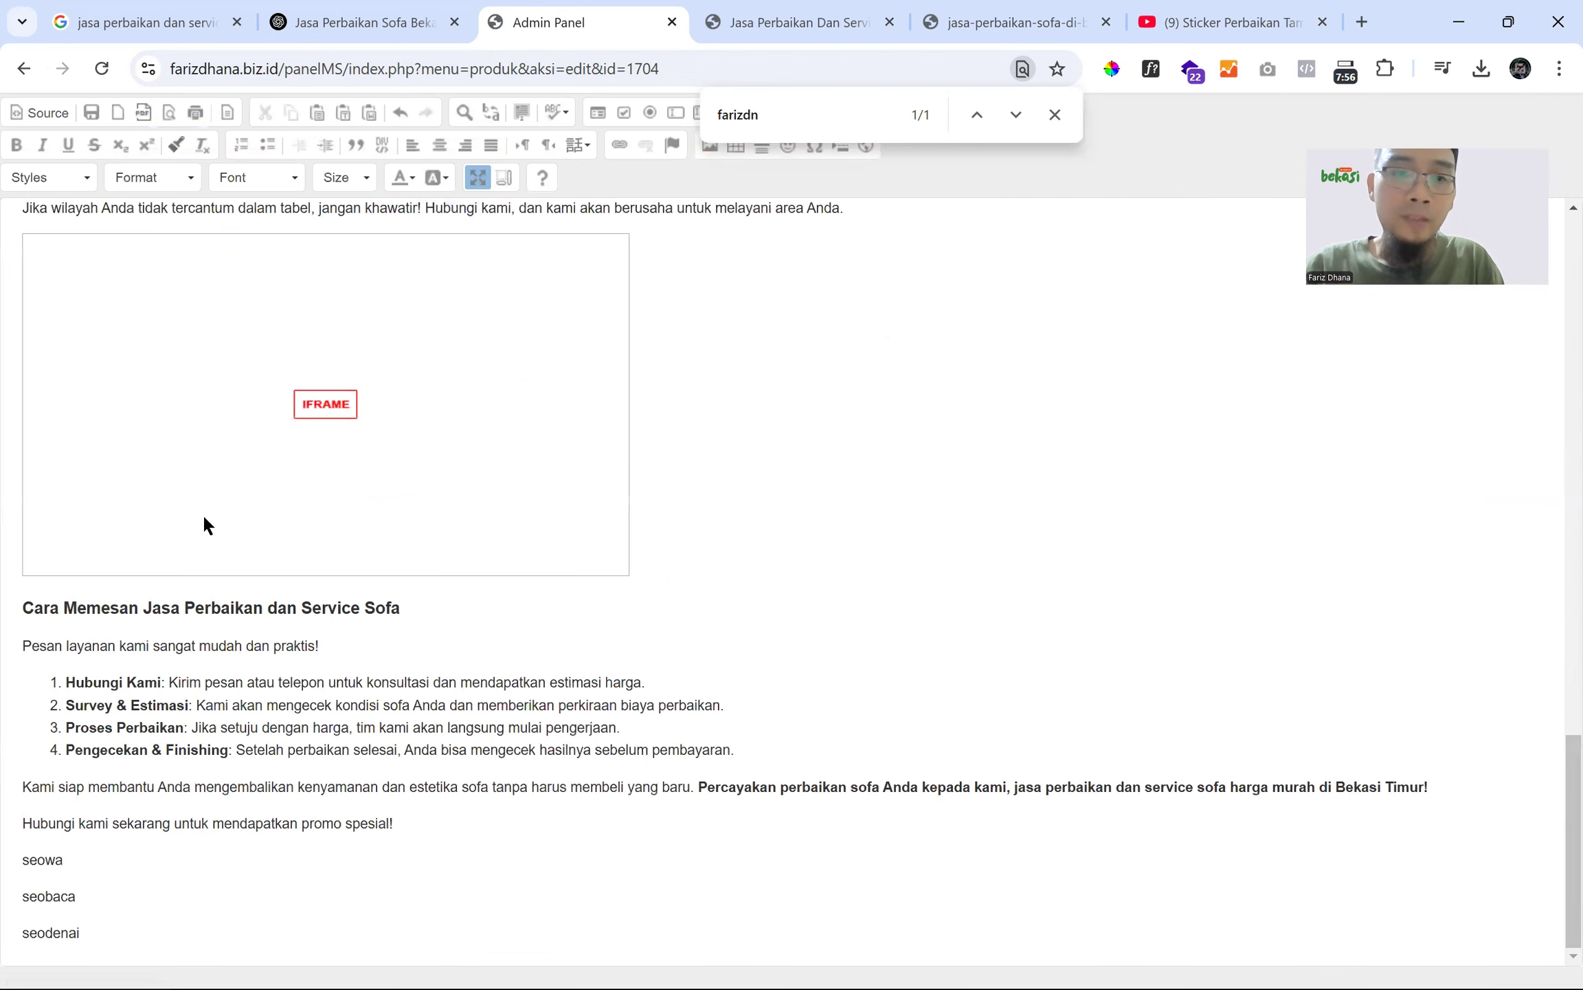
scroll(17, 342, up, 3)
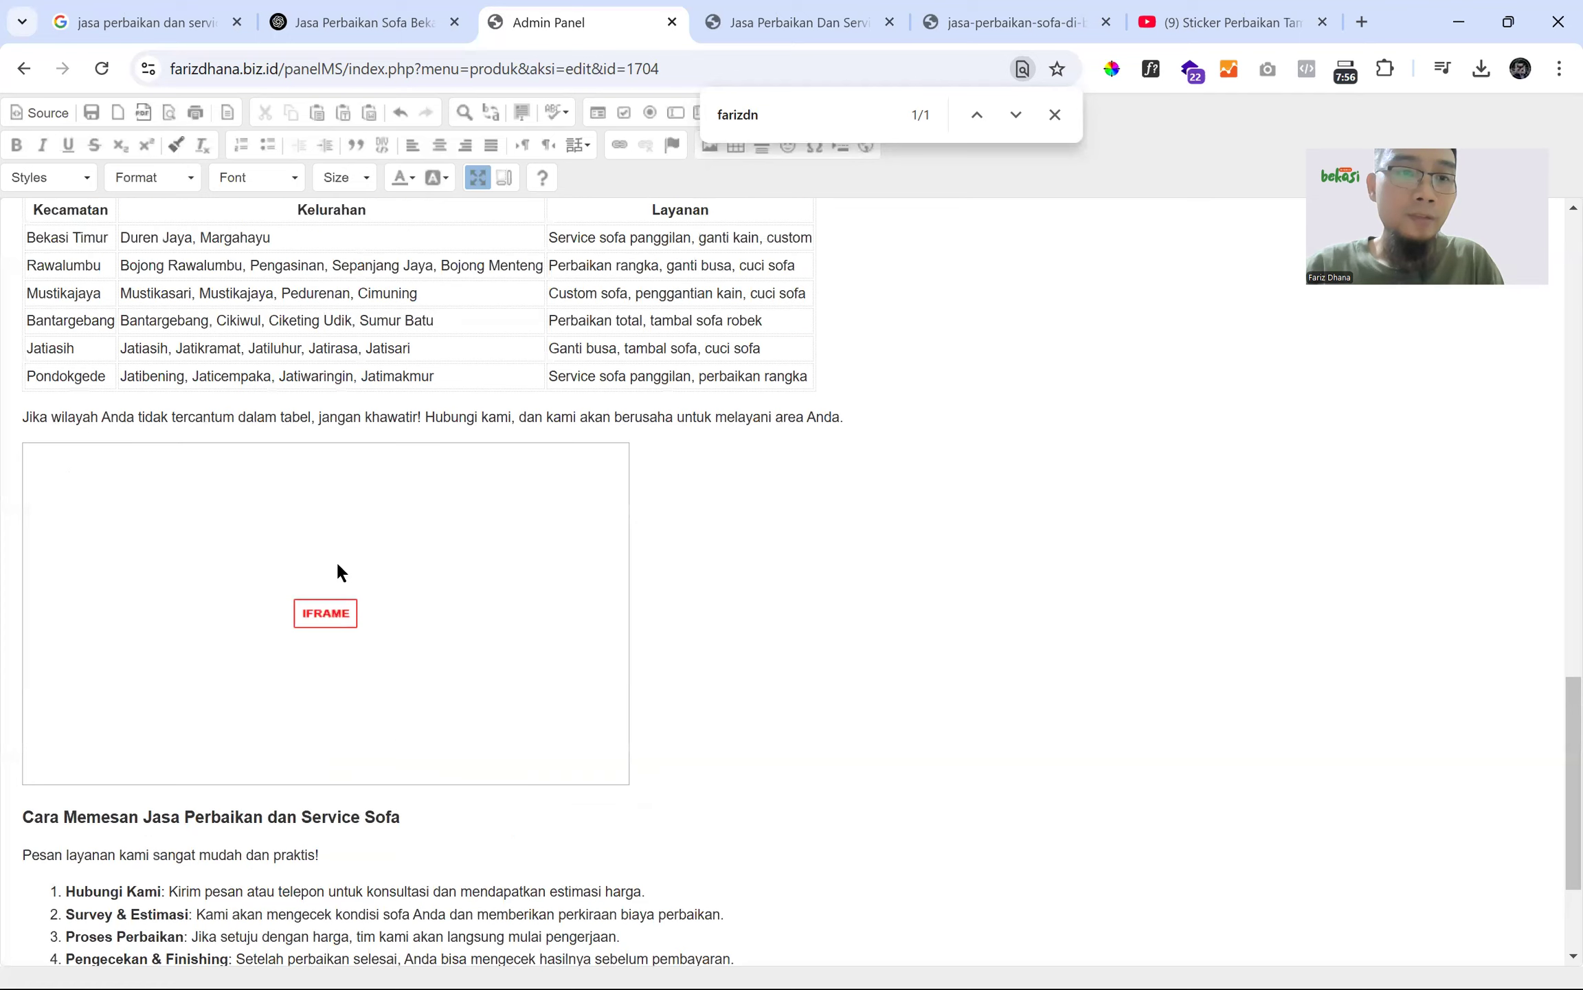
click(478, 180)
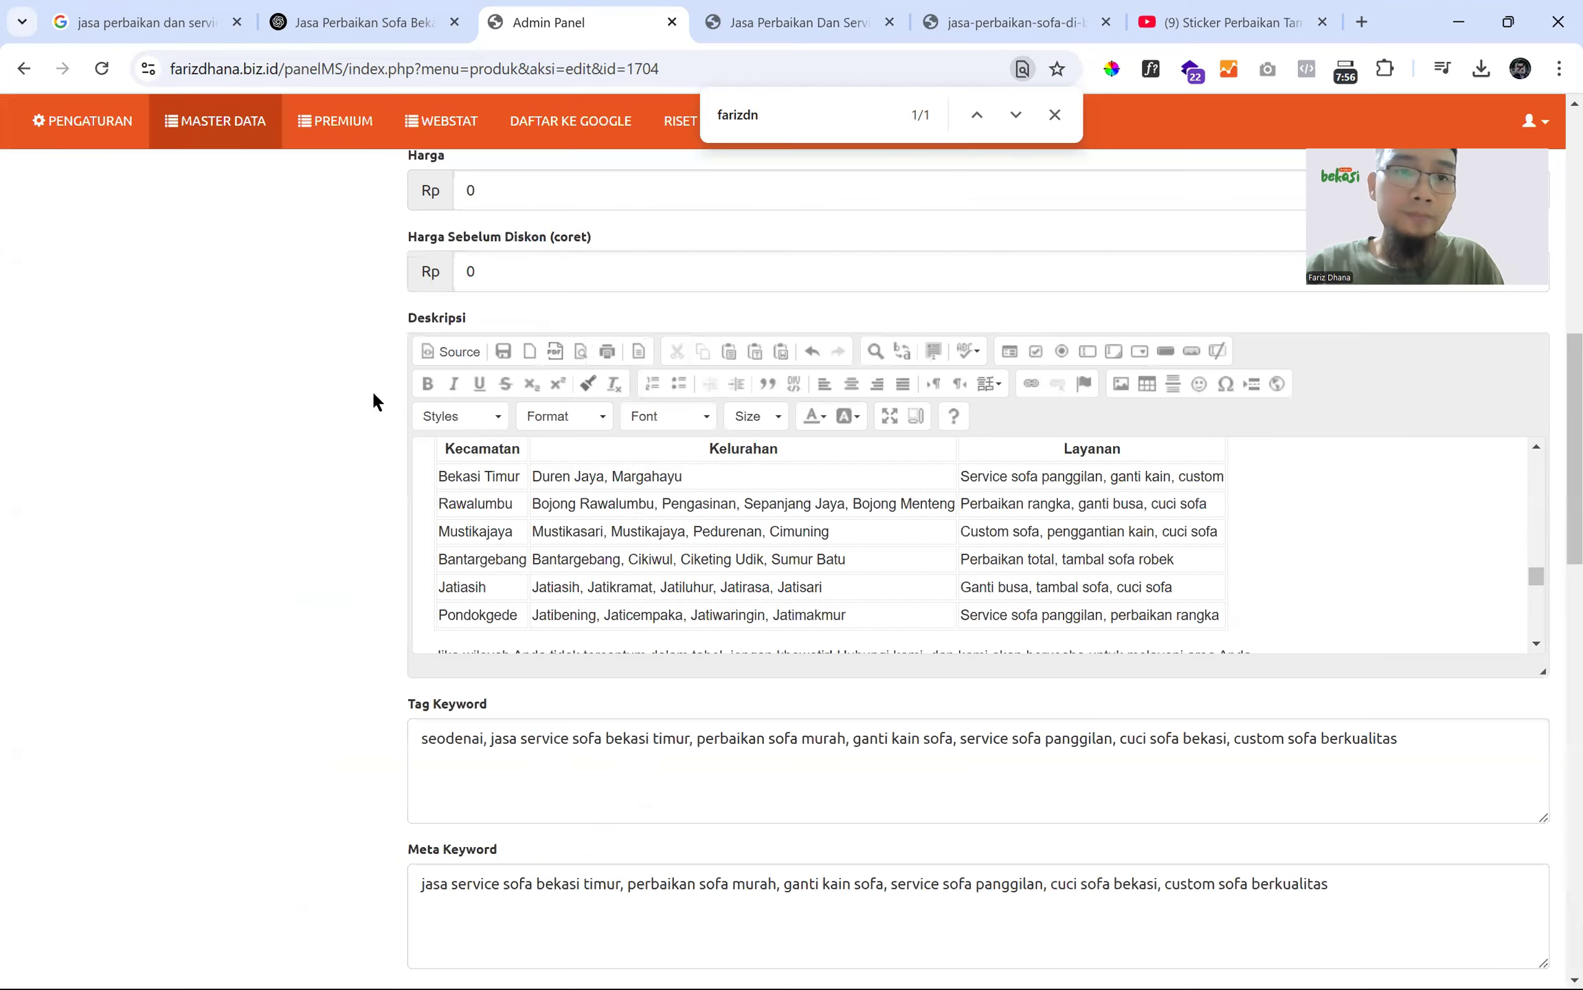
- Submit the product form to save the changes
click(532, 276)
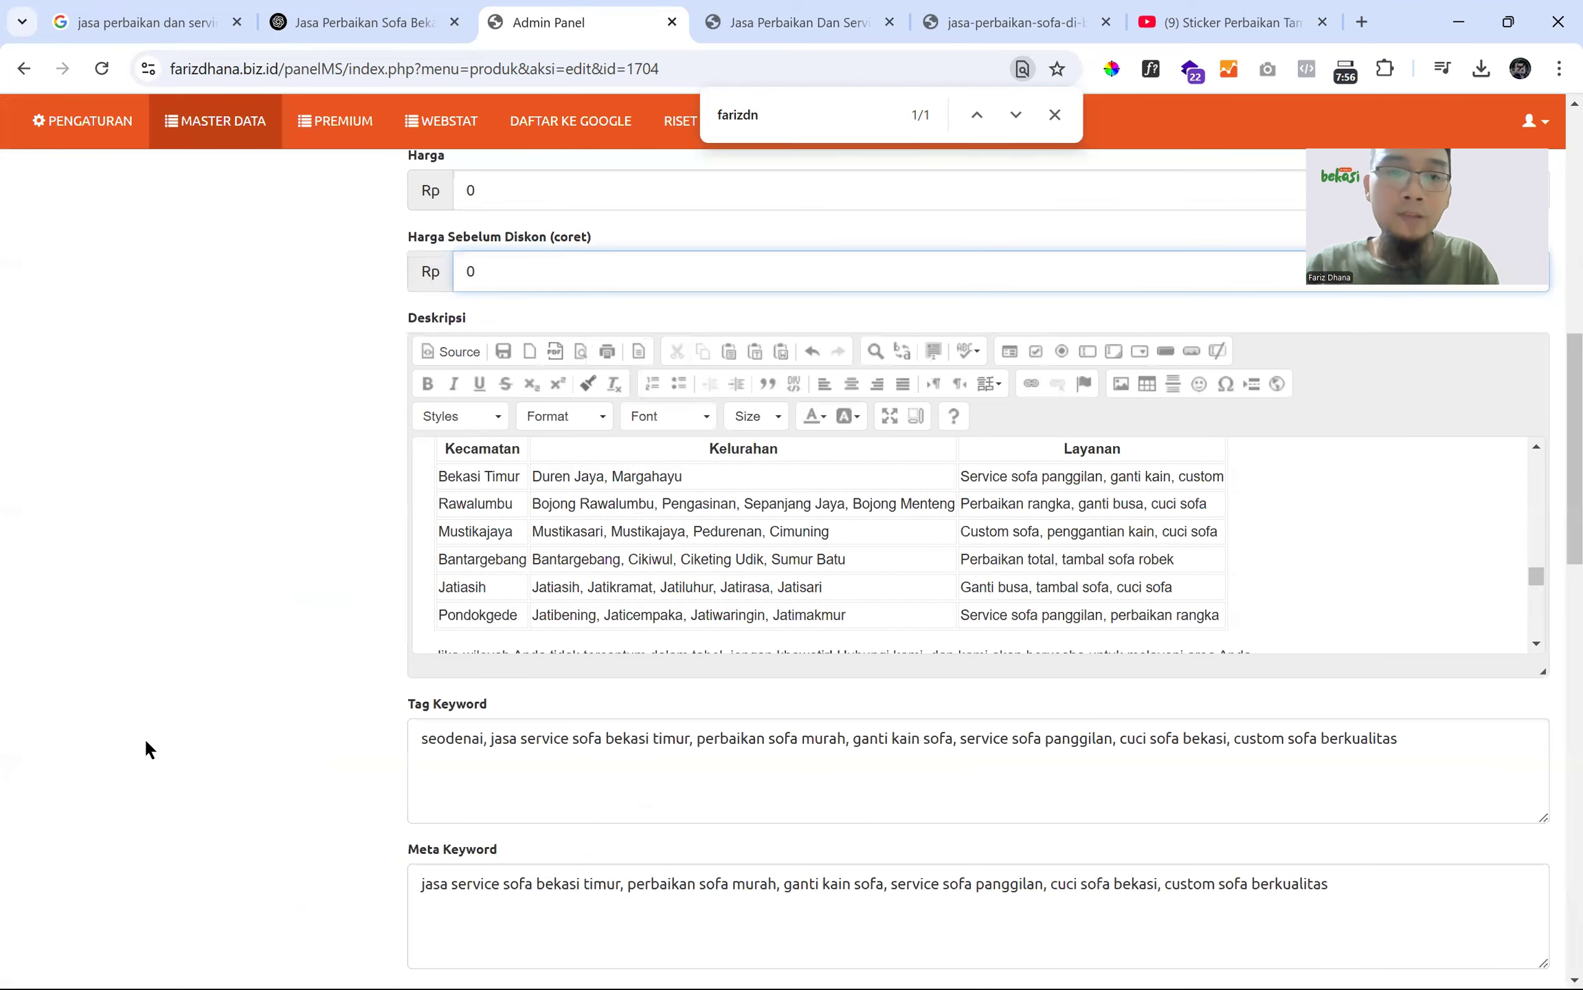
scroll(145, 737, down, 15)
click(445, 968)
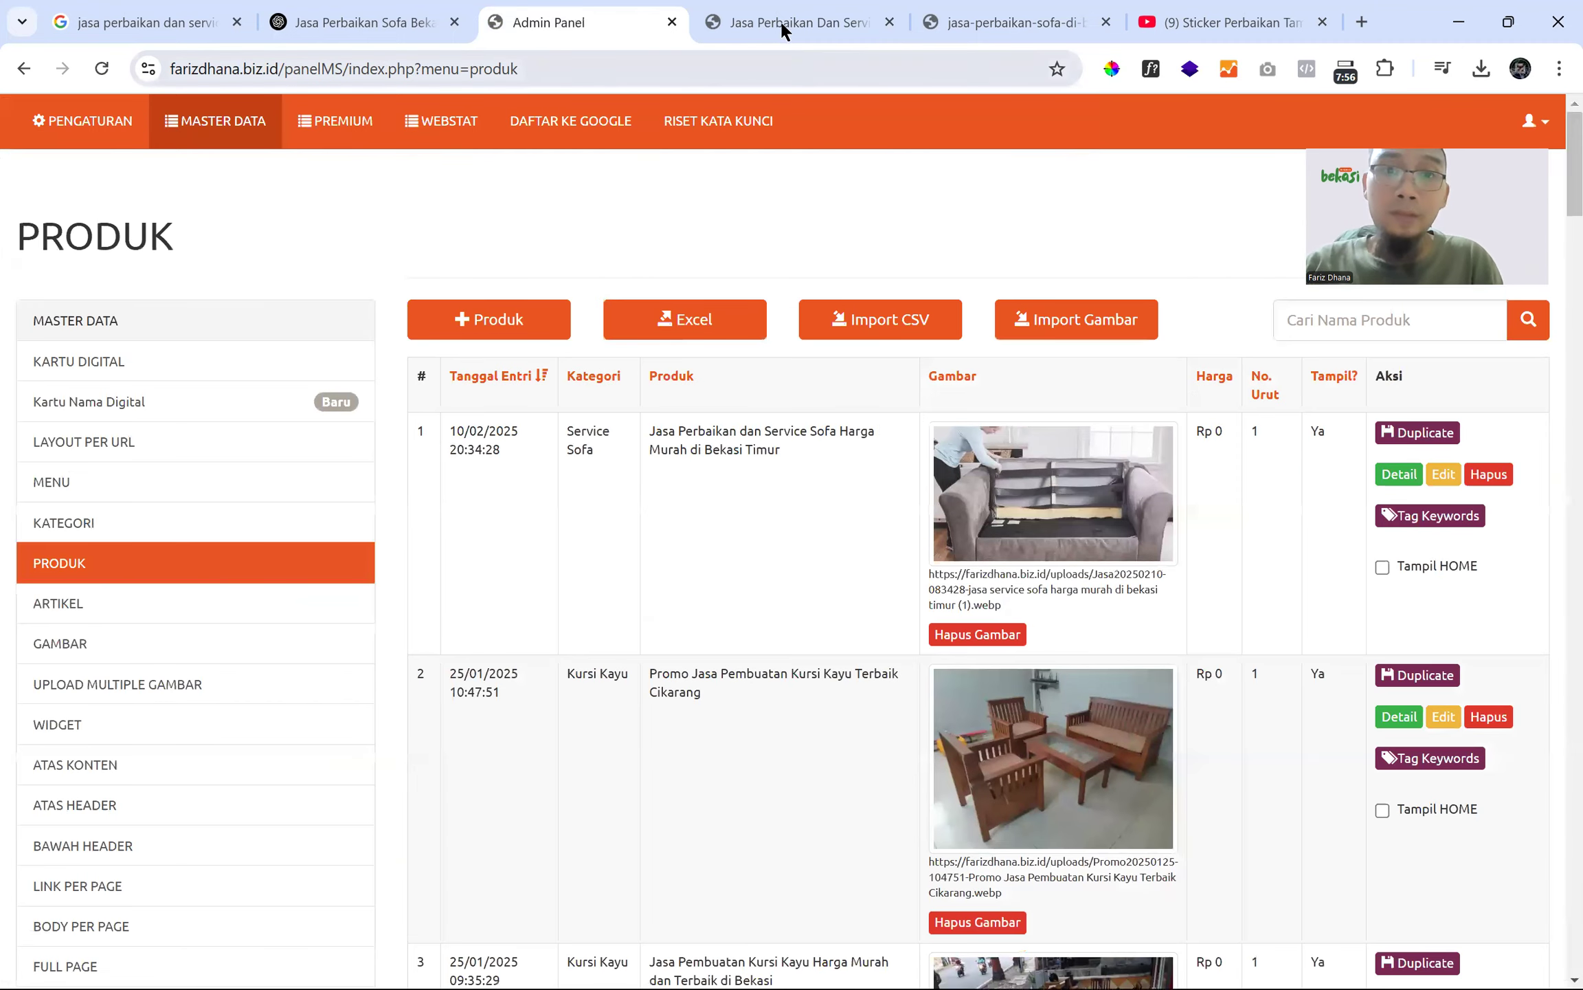
click(781, 28)
- Reload the product page and find the 'Jika wilayah' paragraph above the embedded video
click(102, 66)
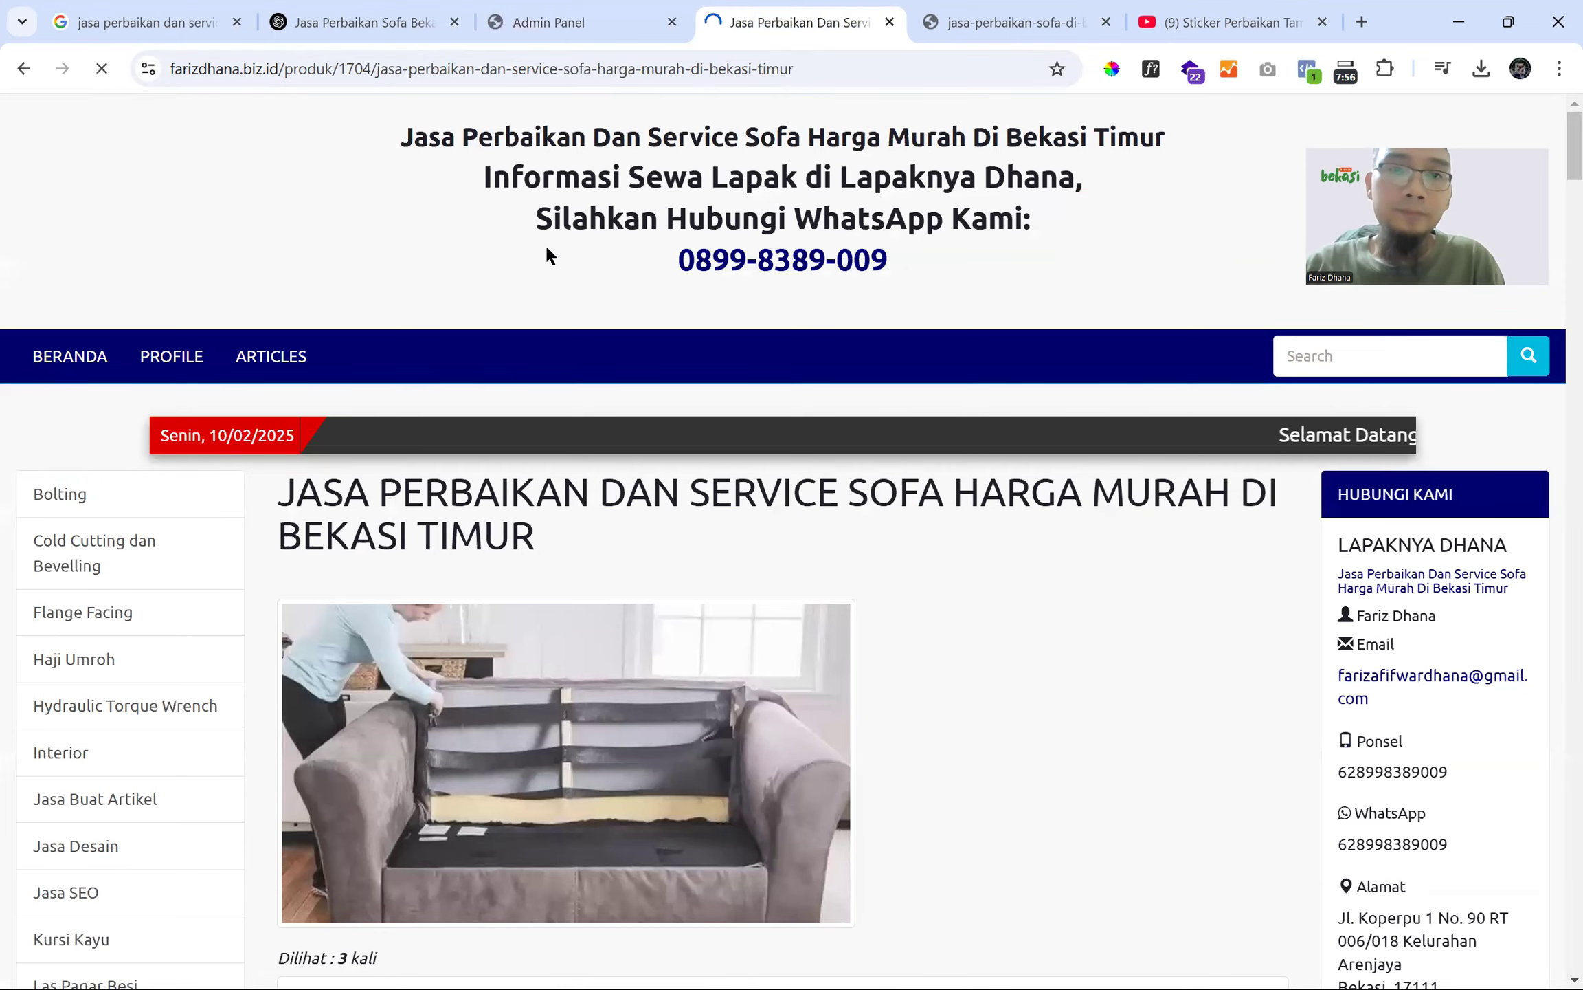
scroll(565, 278, down, 10)
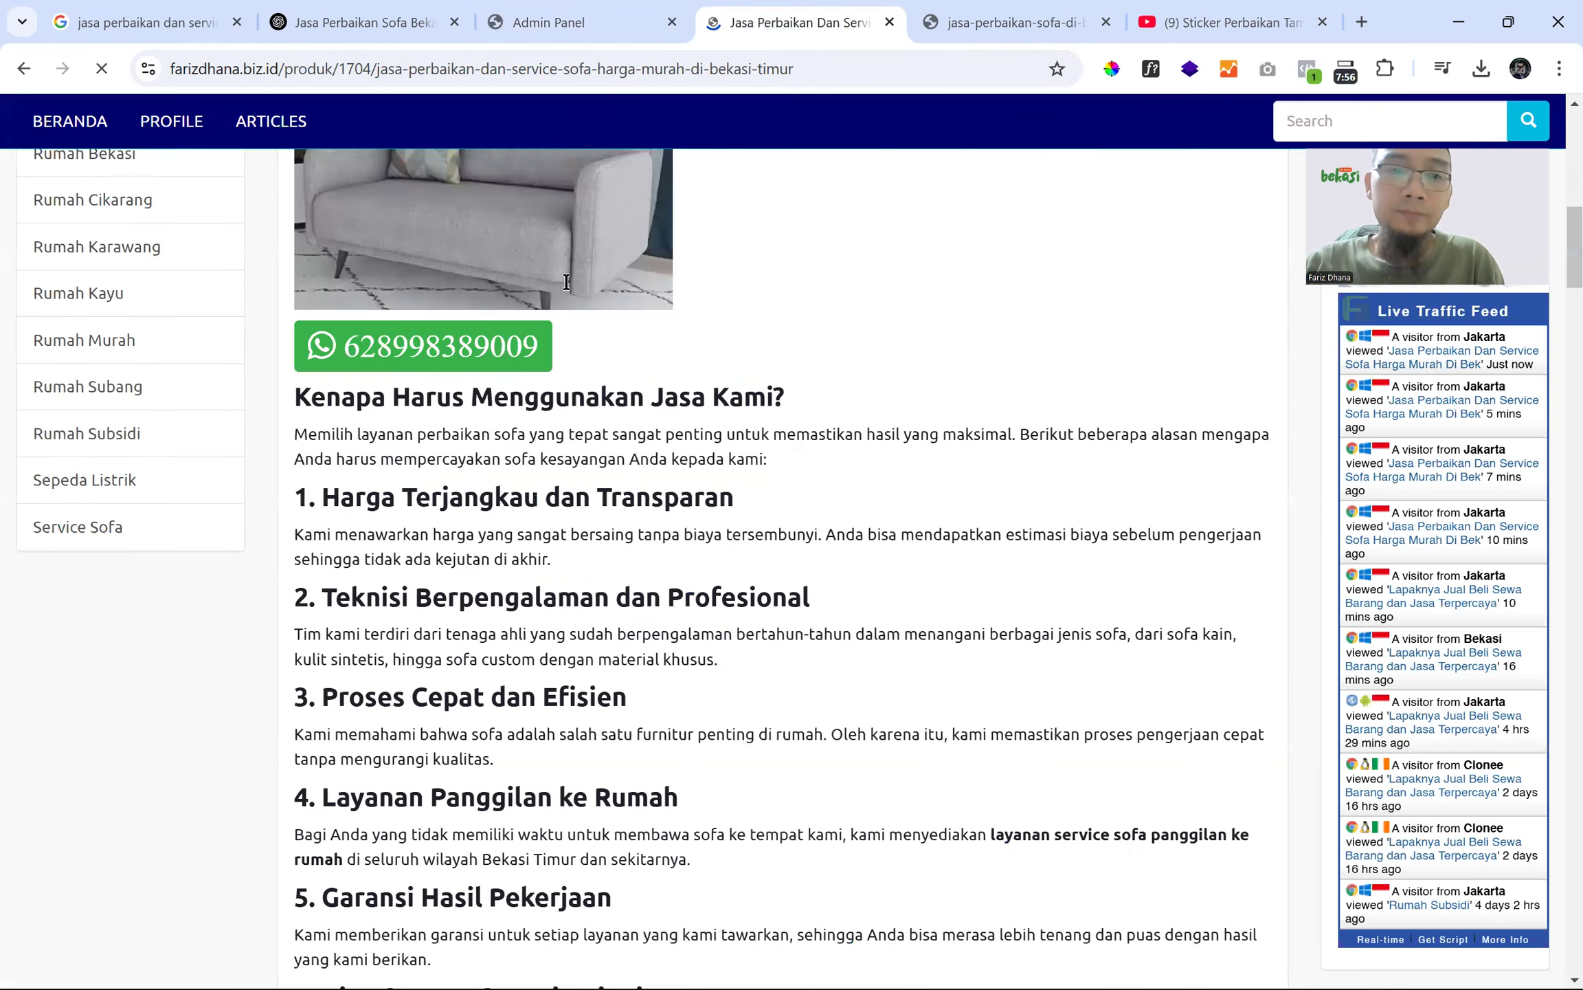
scroll(565, 285, down, 15)
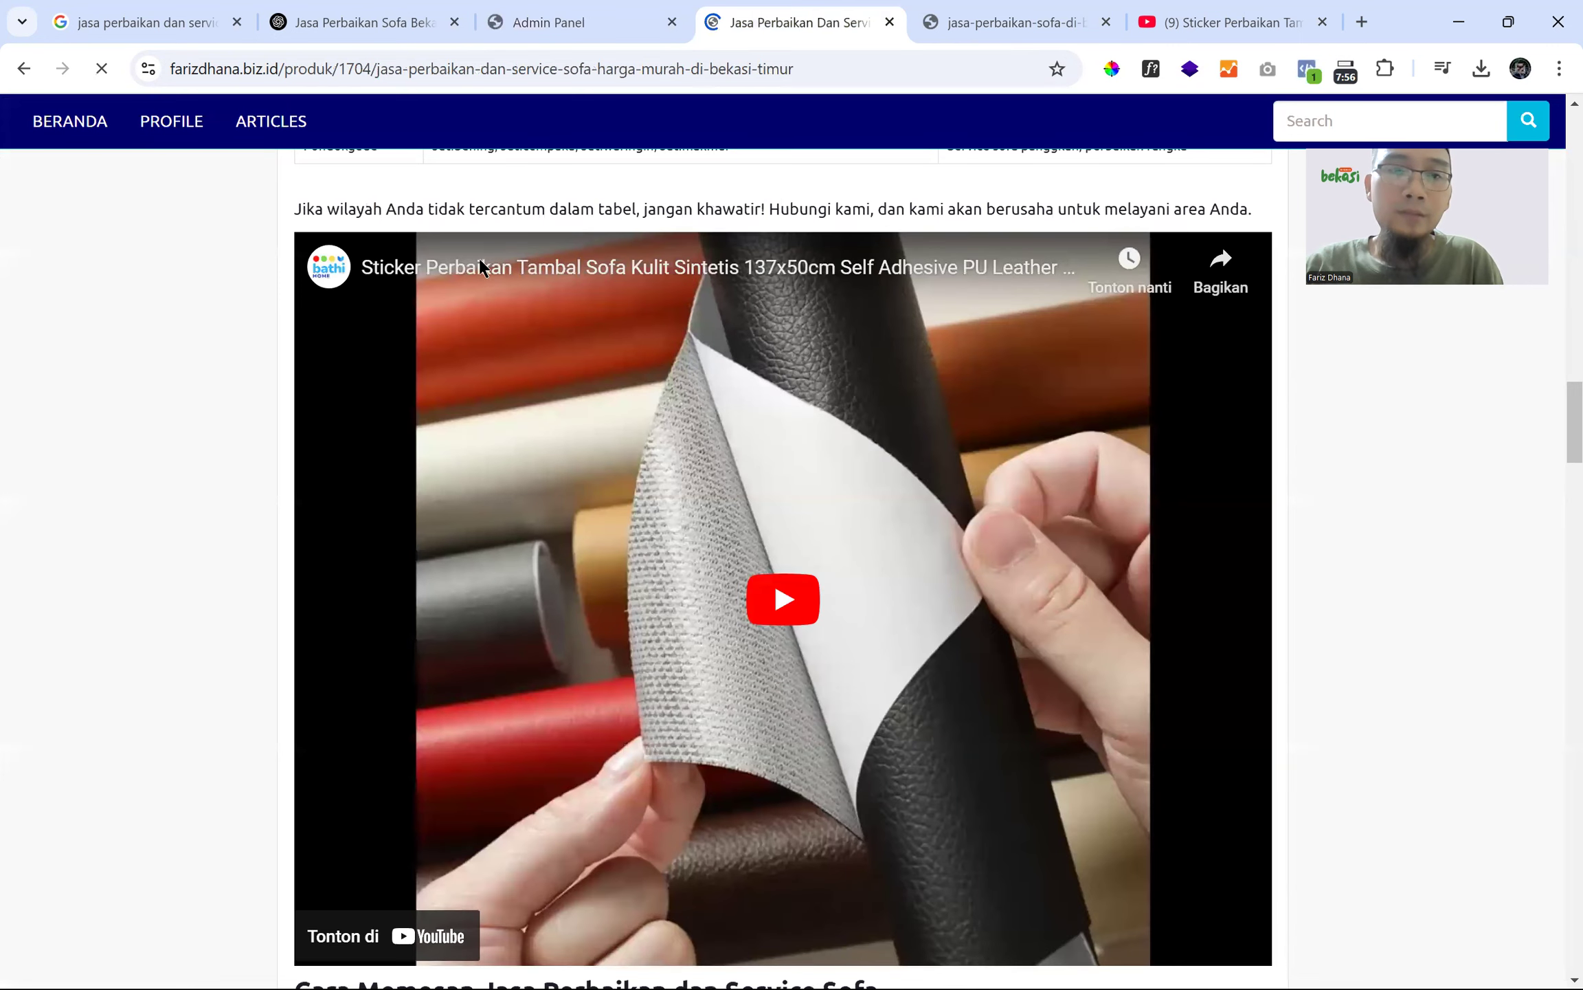
drag(295, 208, 1270, 214)
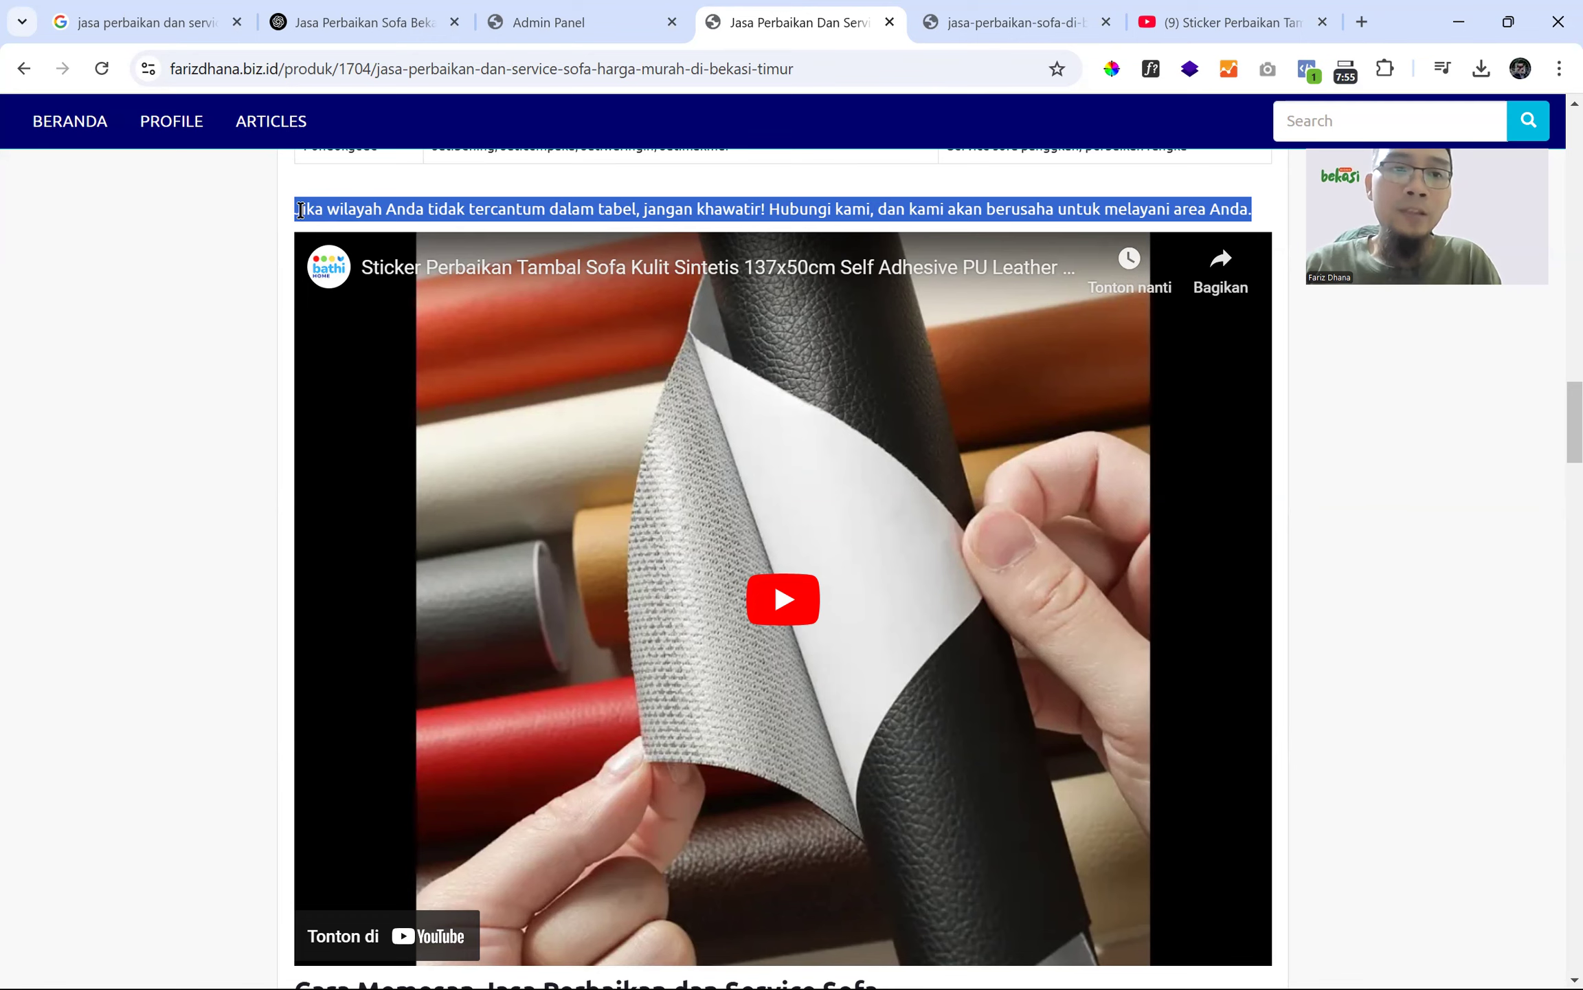
double_click(300, 209)
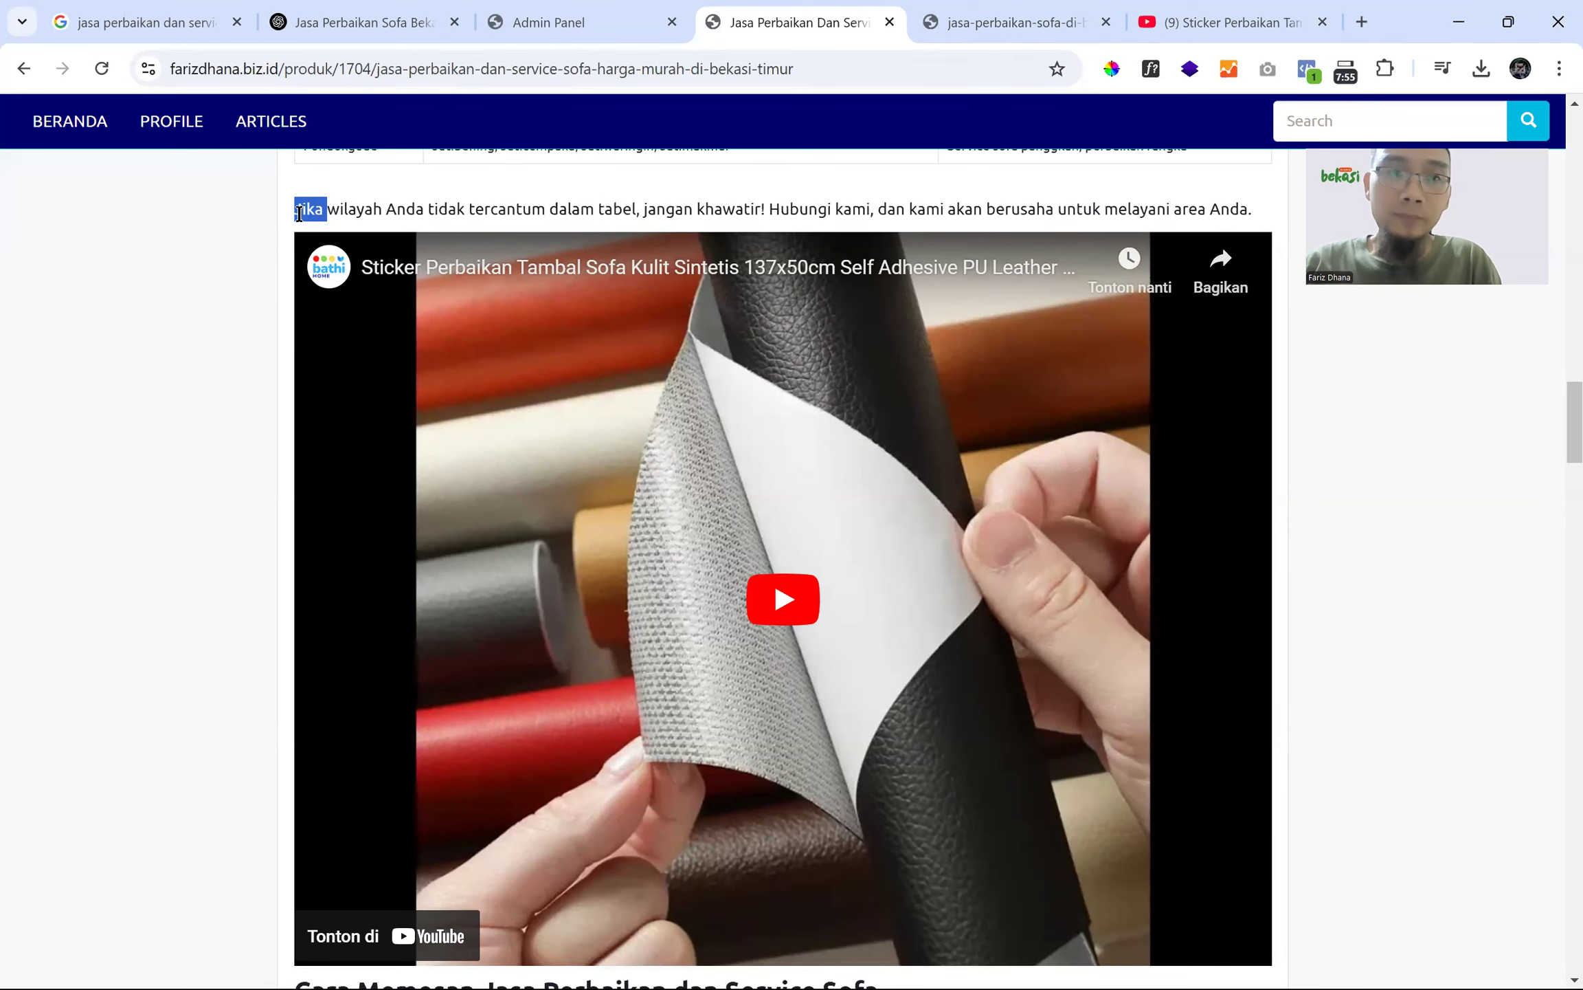
- Review the services section and surrounding content around the embedded video
scroll(296, 211, up, 7)
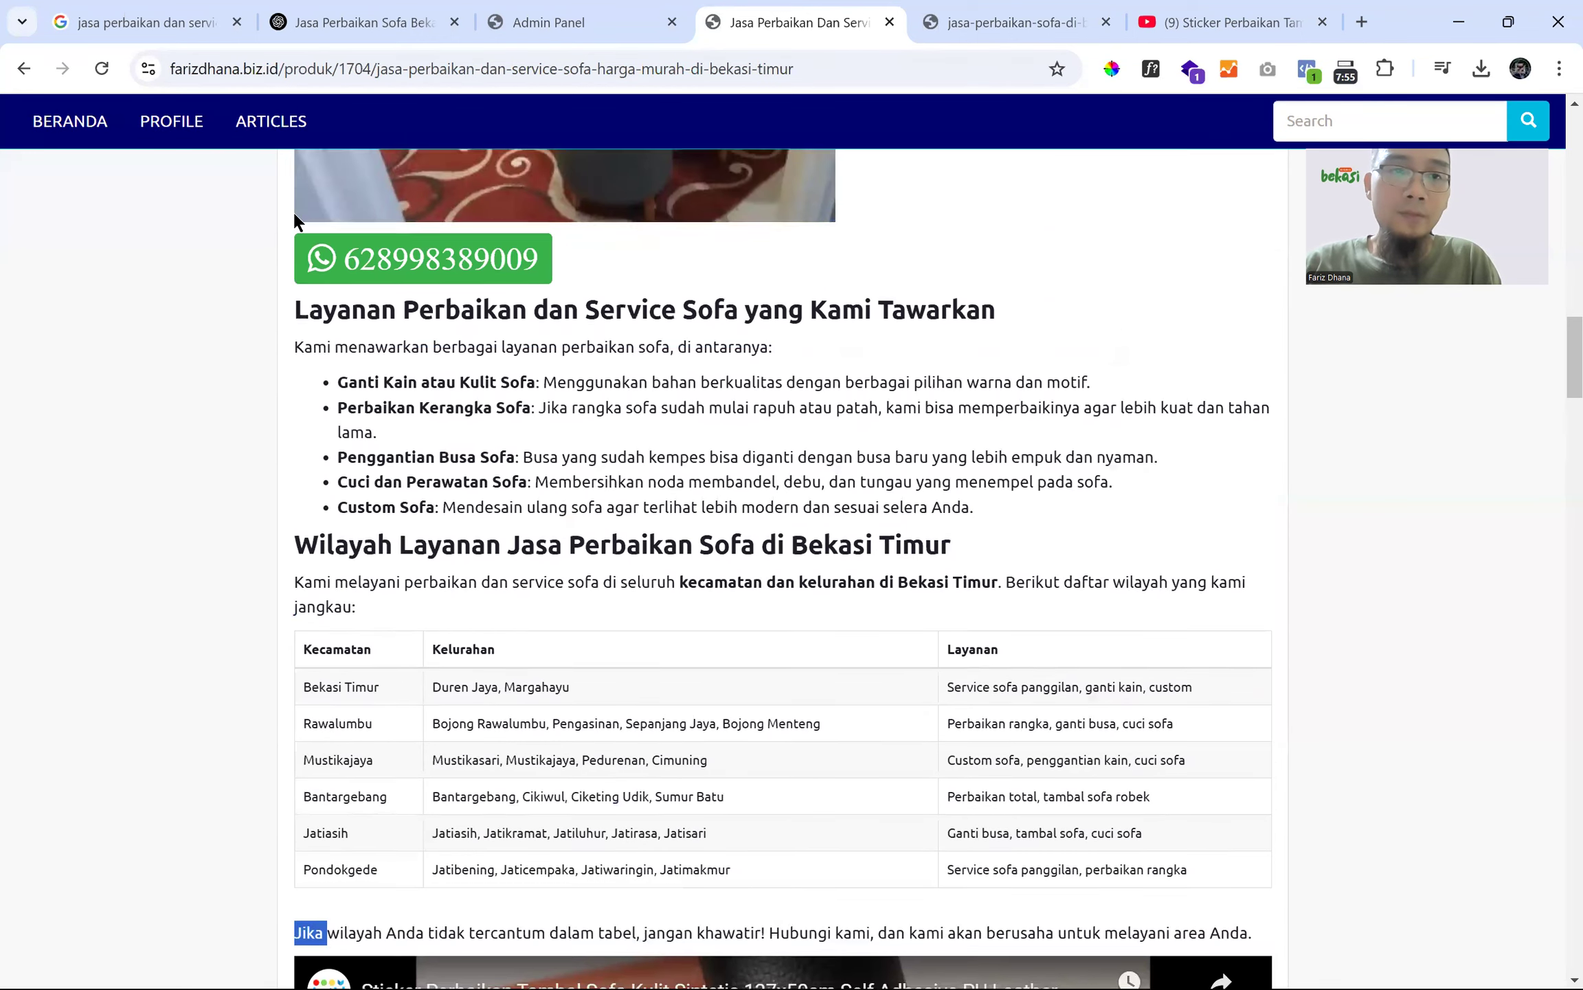
scroll(296, 219, down, 5)
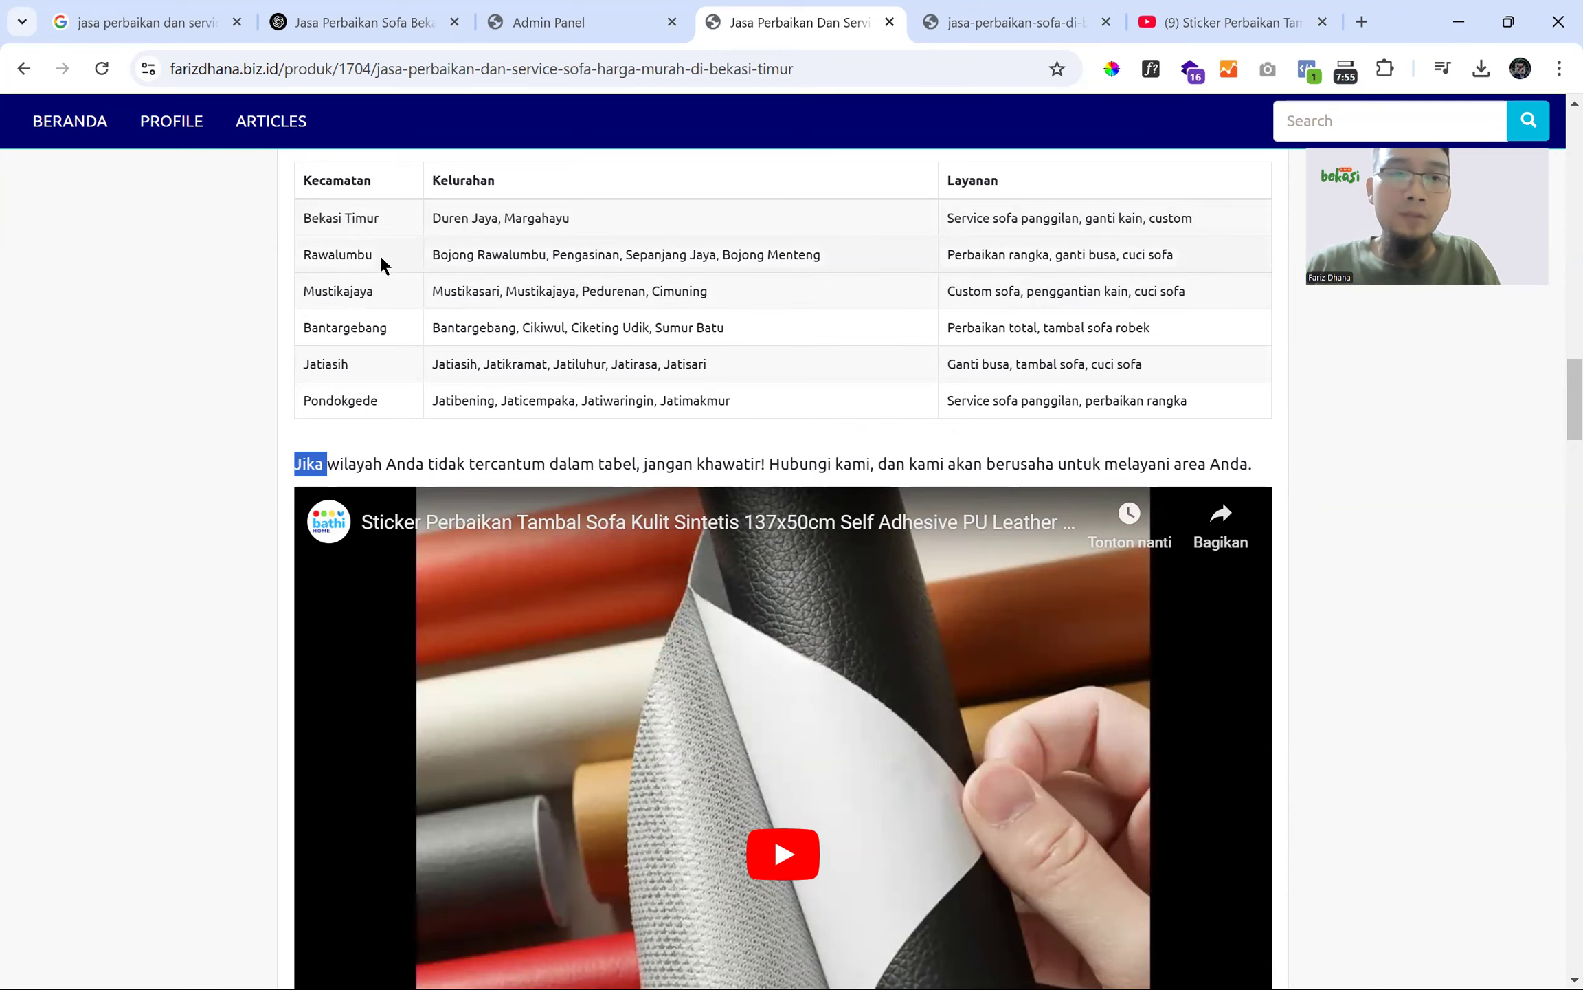
scroll(382, 262, up, 5)
drag(292, 266, 1001, 510)
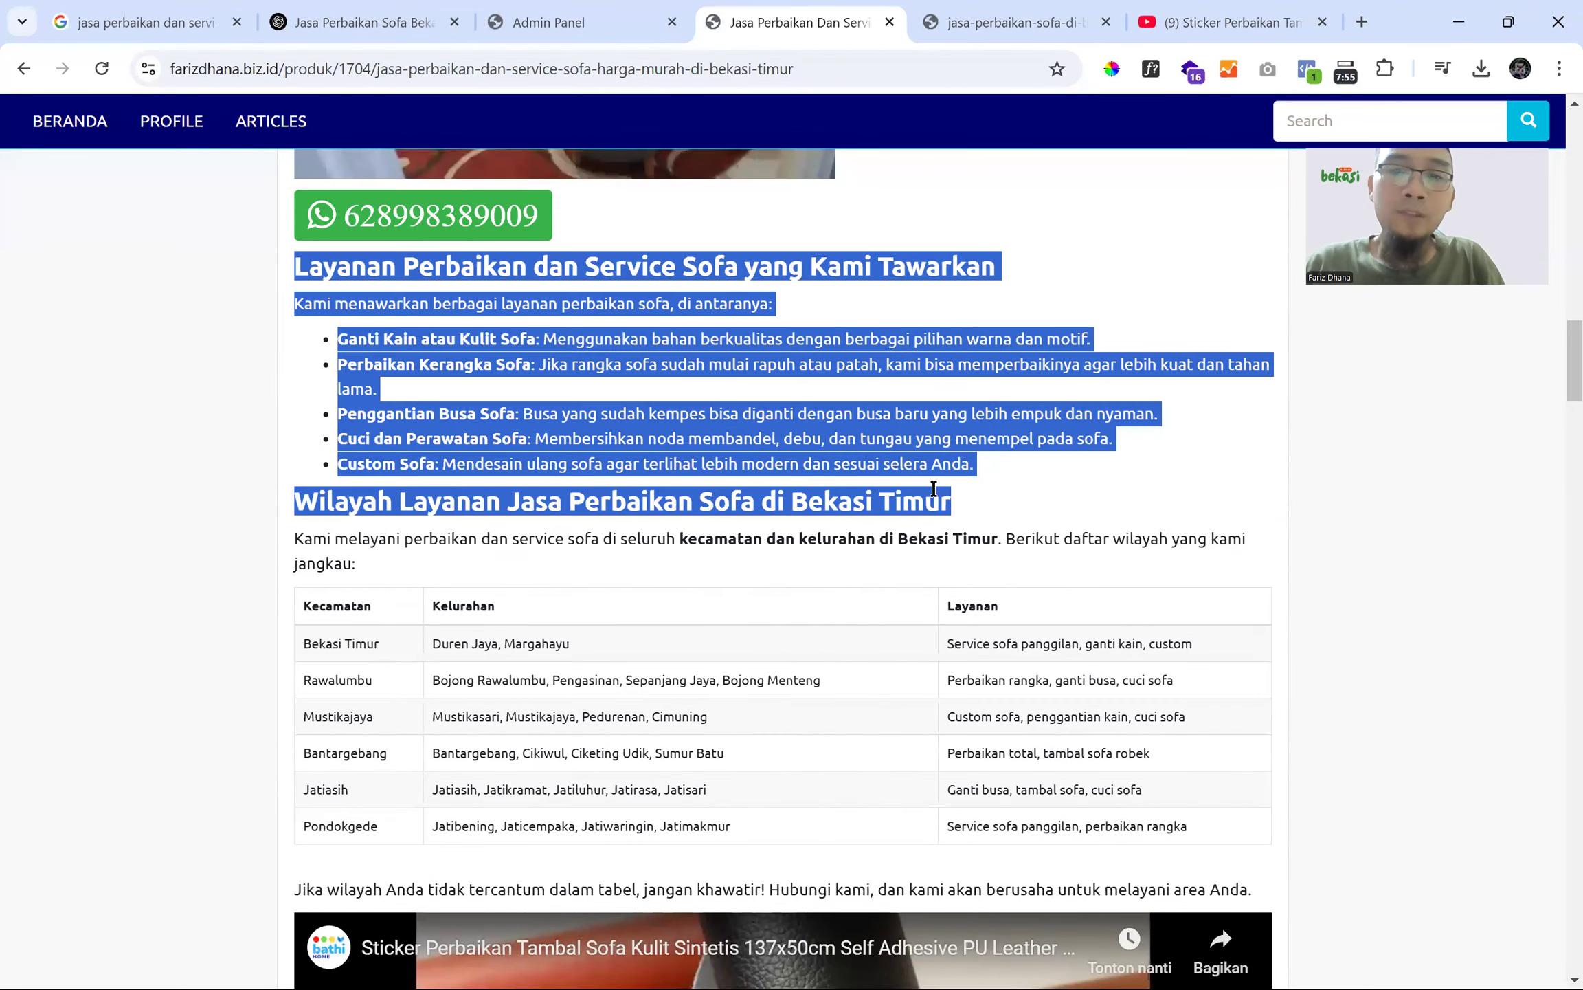
scroll(1099, 474, down, 5)
drag(1252, 459, 320, 205)
scroll(316, 261, up, 4)
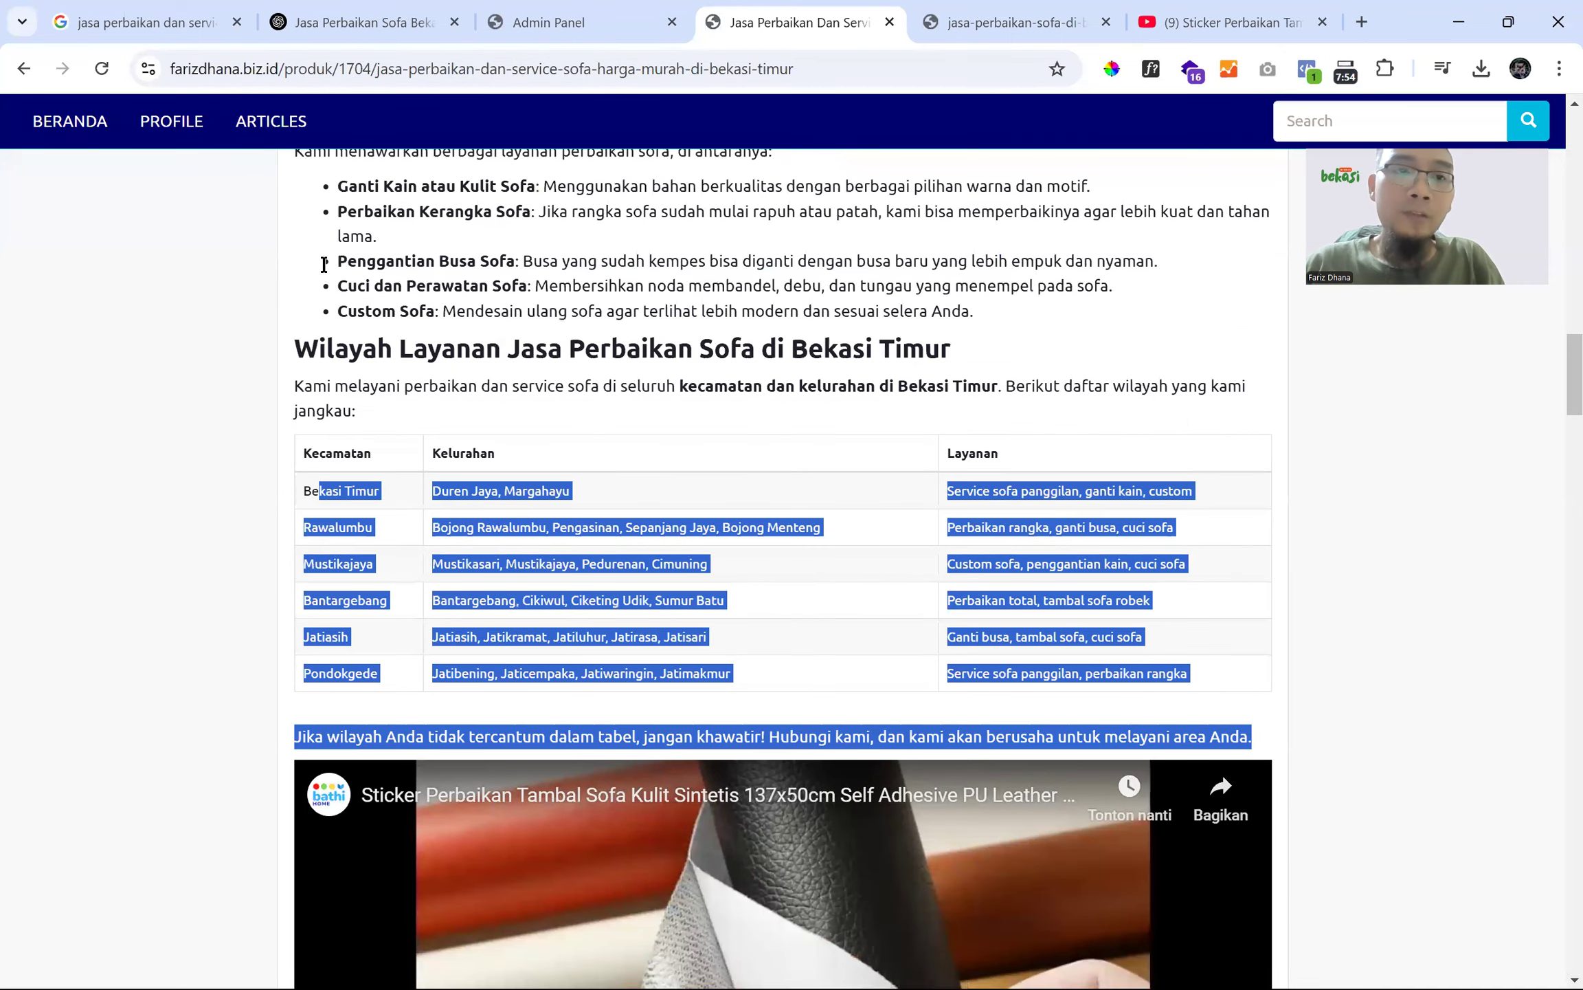
scroll(324, 265, up, 2)
scroll(317, 447, up, 3)
drag(296, 445, 844, 586)
scroll(825, 570, down, 5)
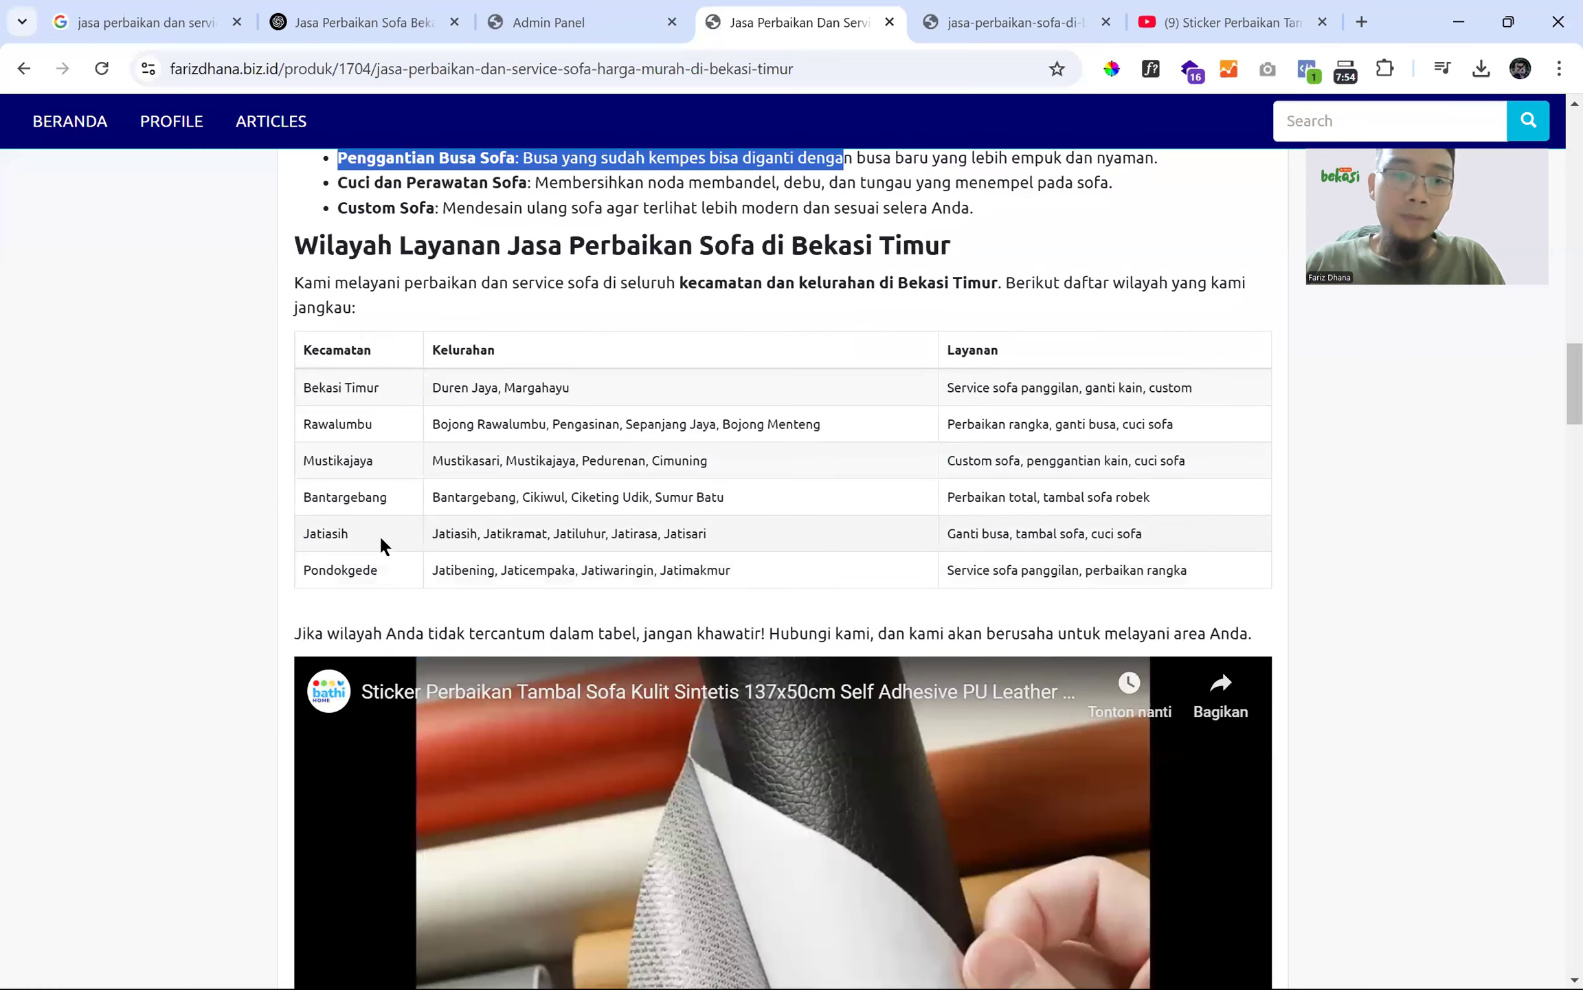
scroll(337, 541, down, 5)
scroll(329, 413, up, 2)
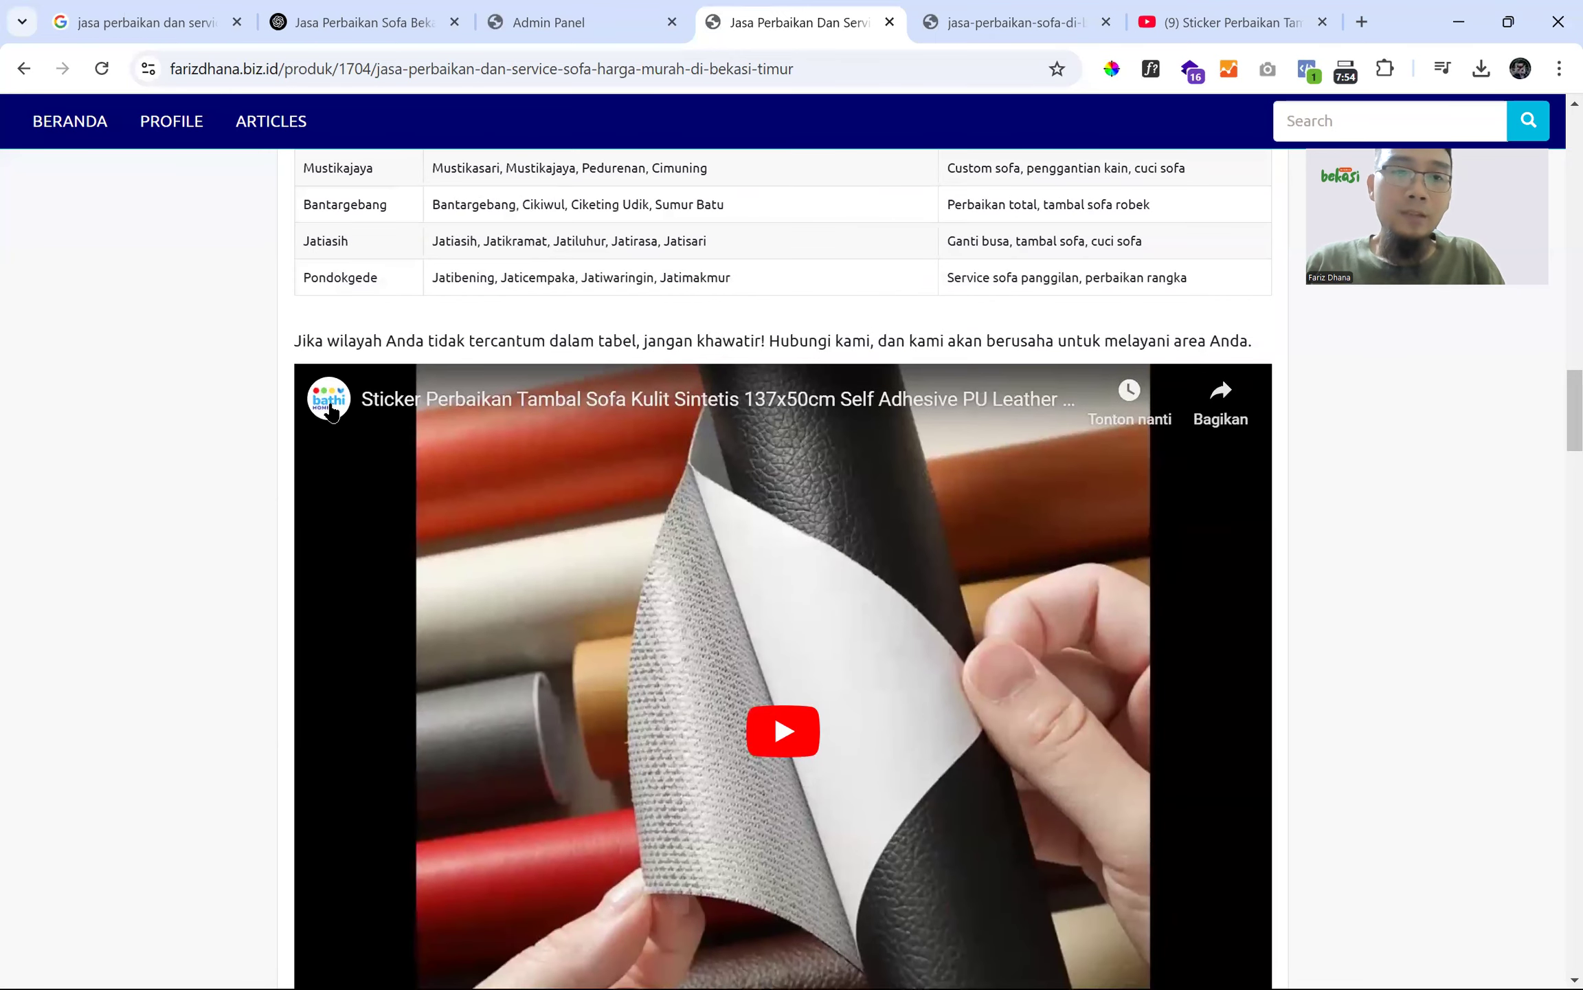
scroll(330, 411, up, 4)
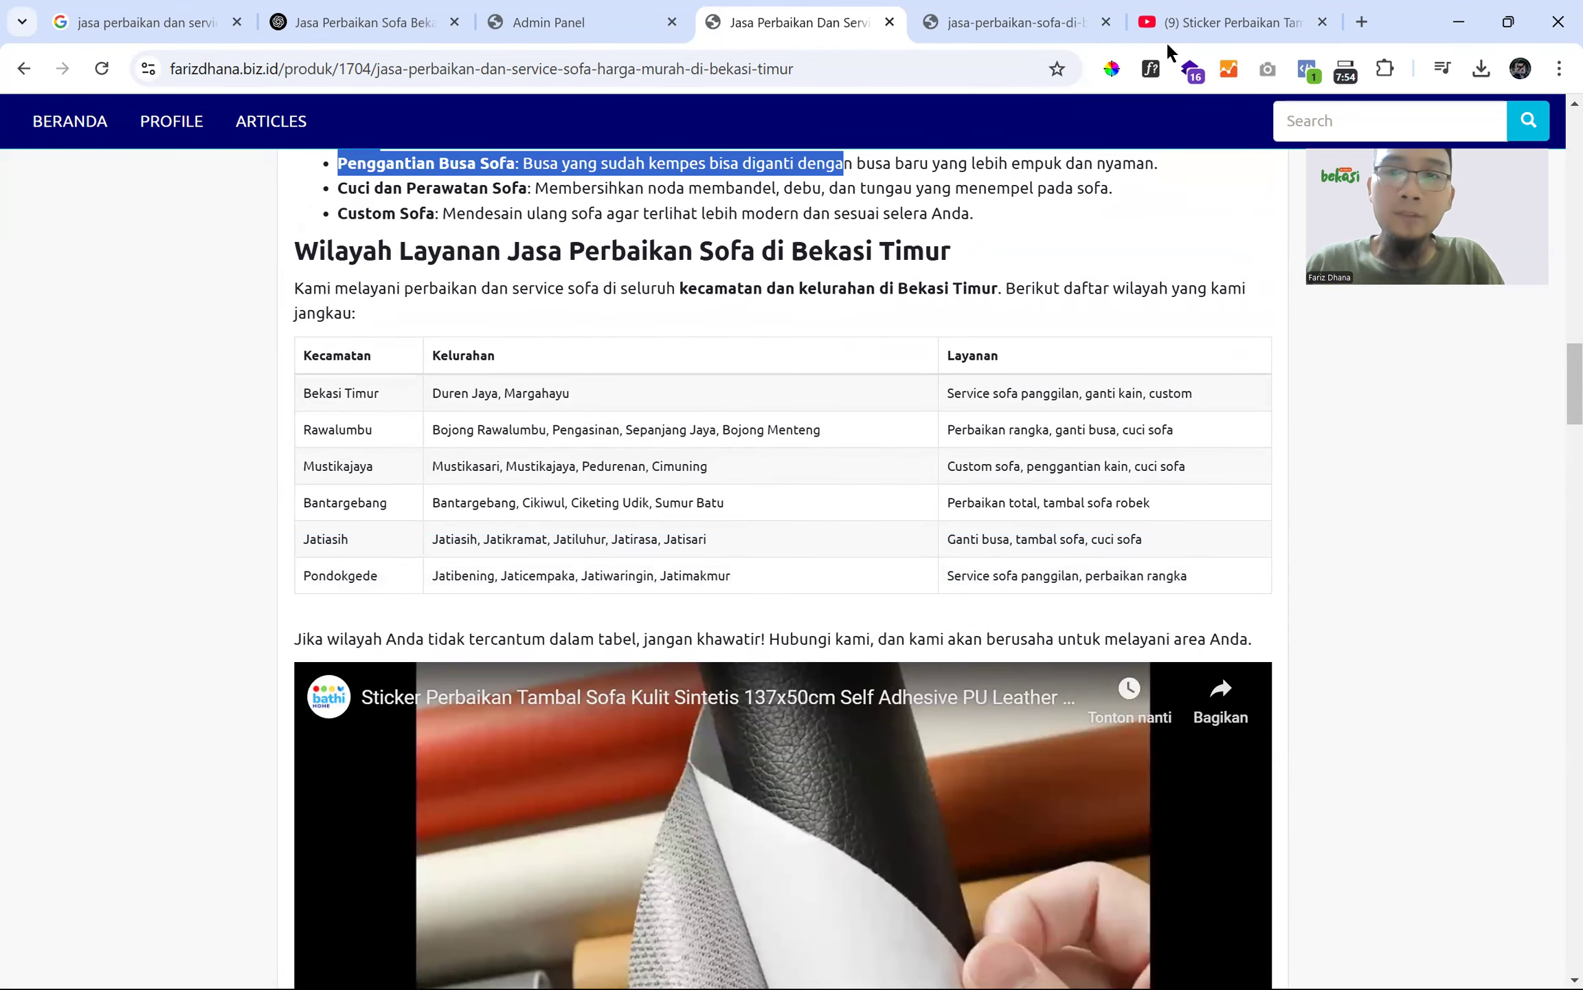
scroll(439, 376, up, 2)
scroll(440, 399, down, 2)
- Copy the YouTube video's iframe code via Bagikan, Sematkan and Salin
click(1203, 25)
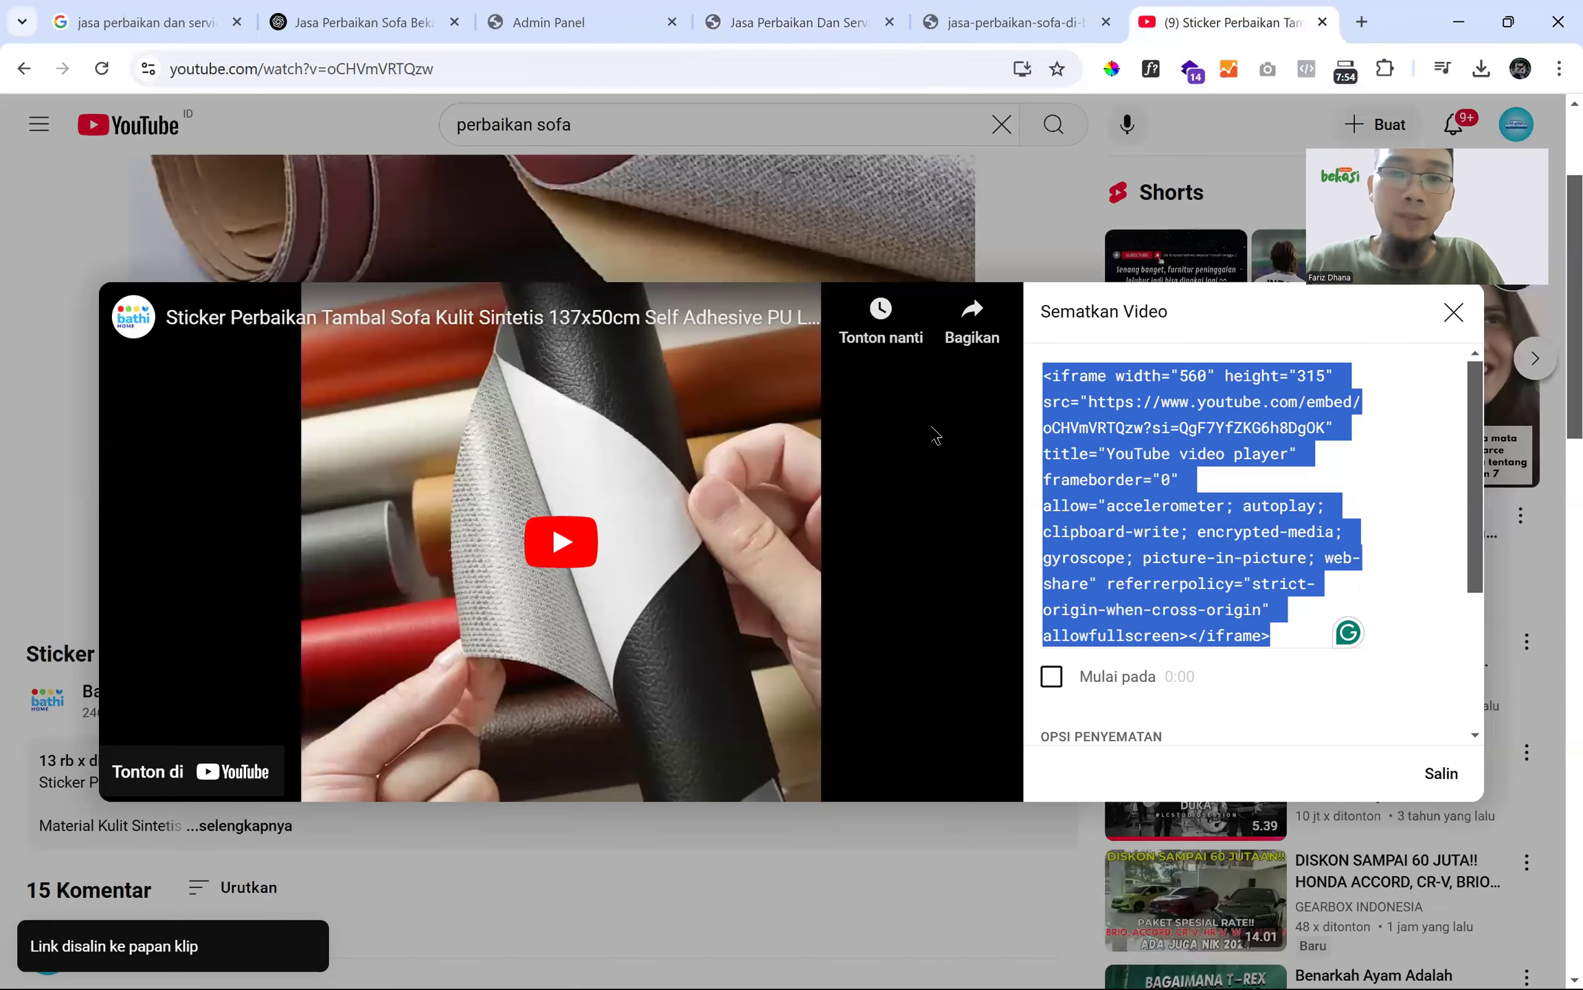
click(1453, 312)
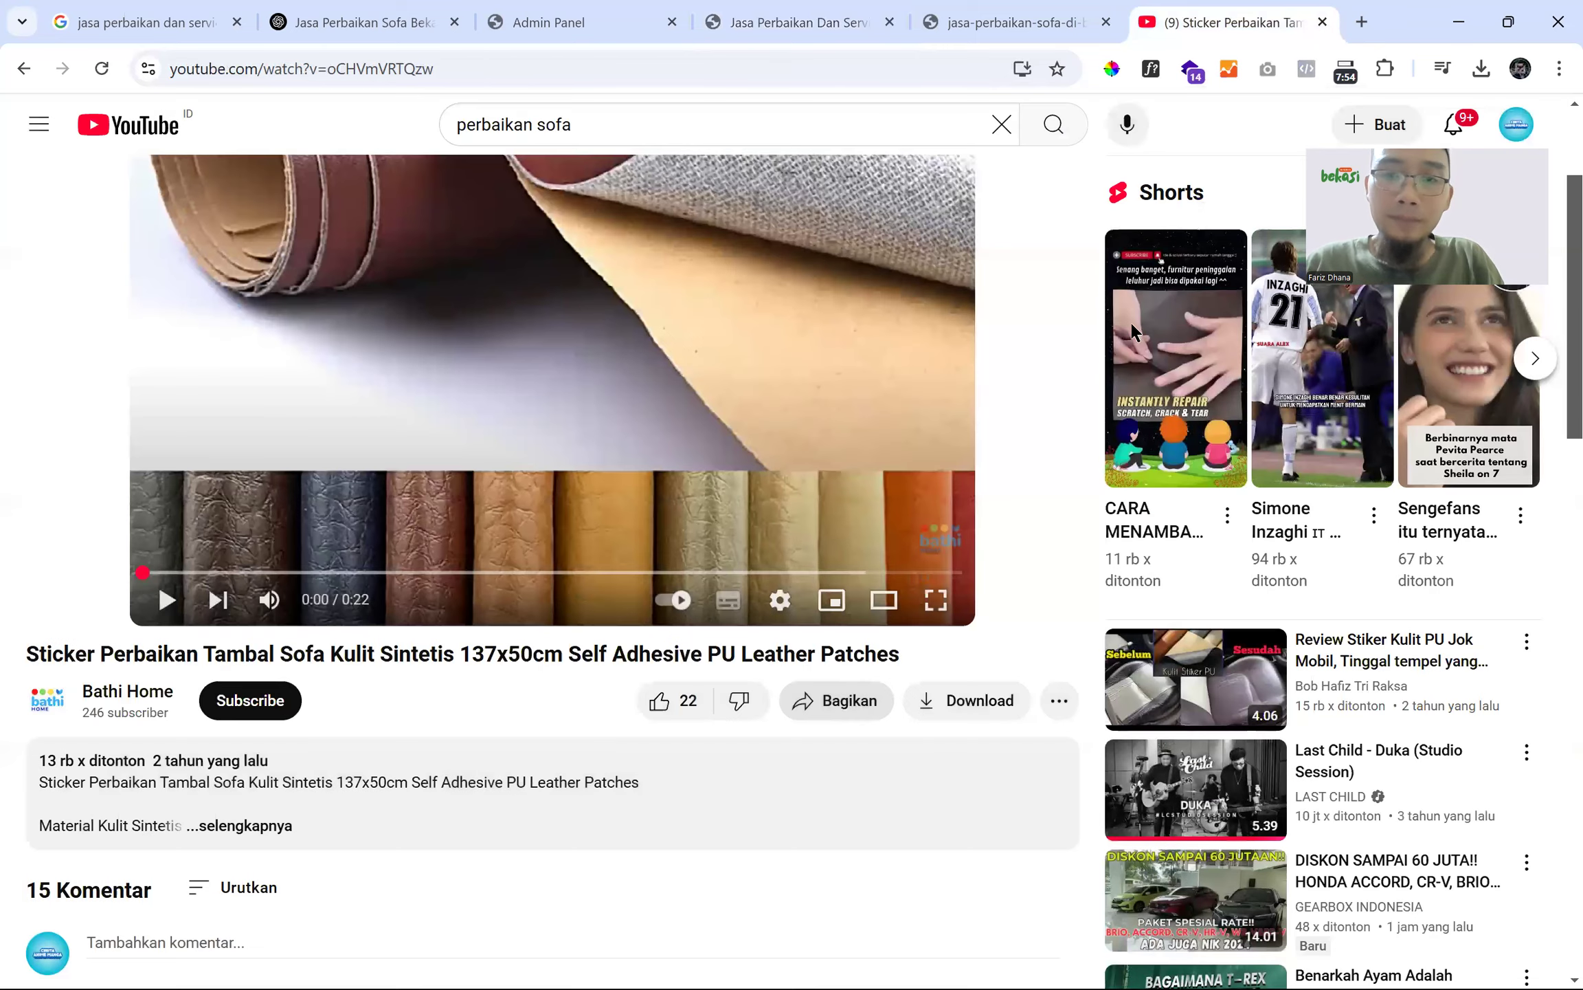
click(859, 705)
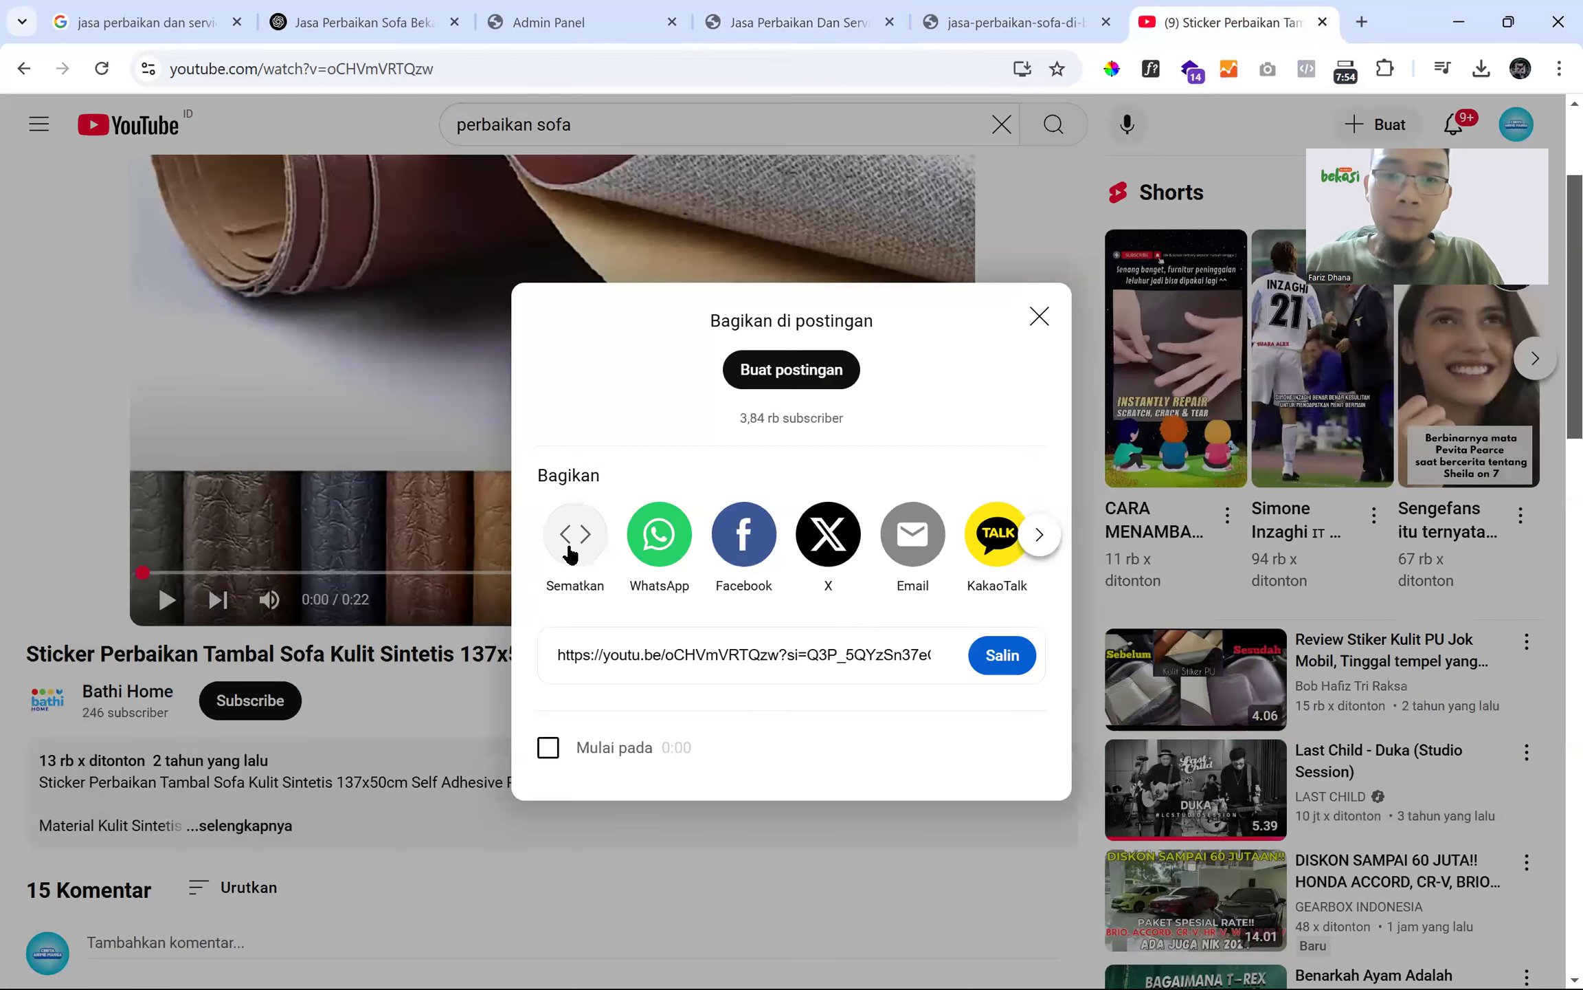
click(575, 534)
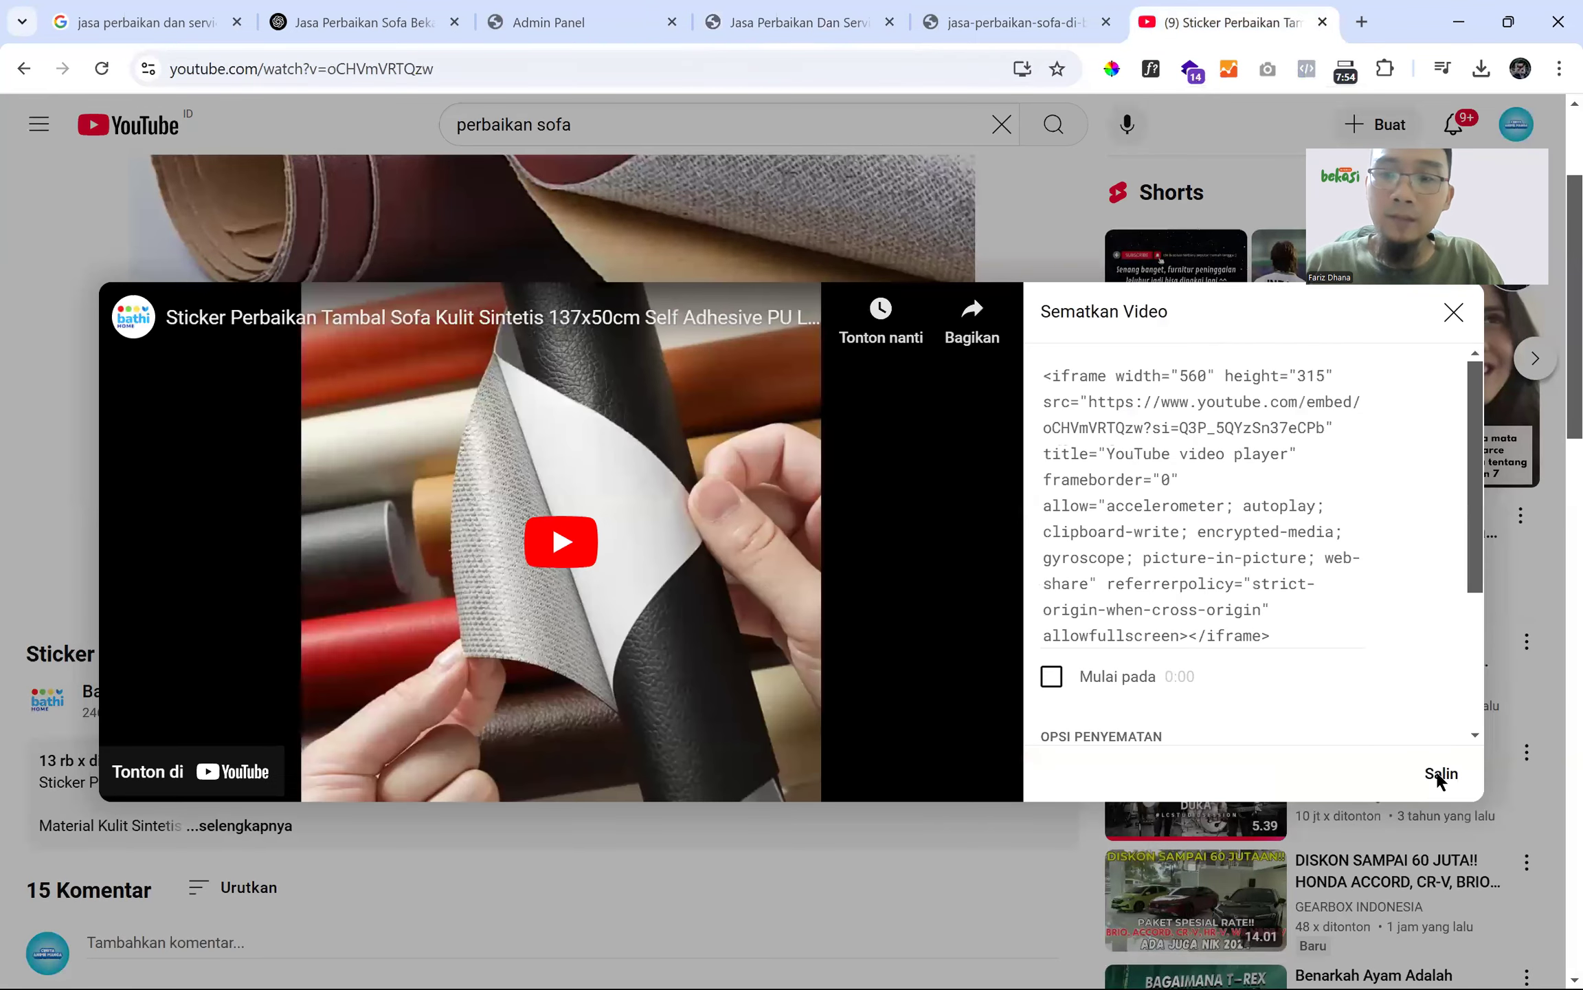
click(1440, 773)
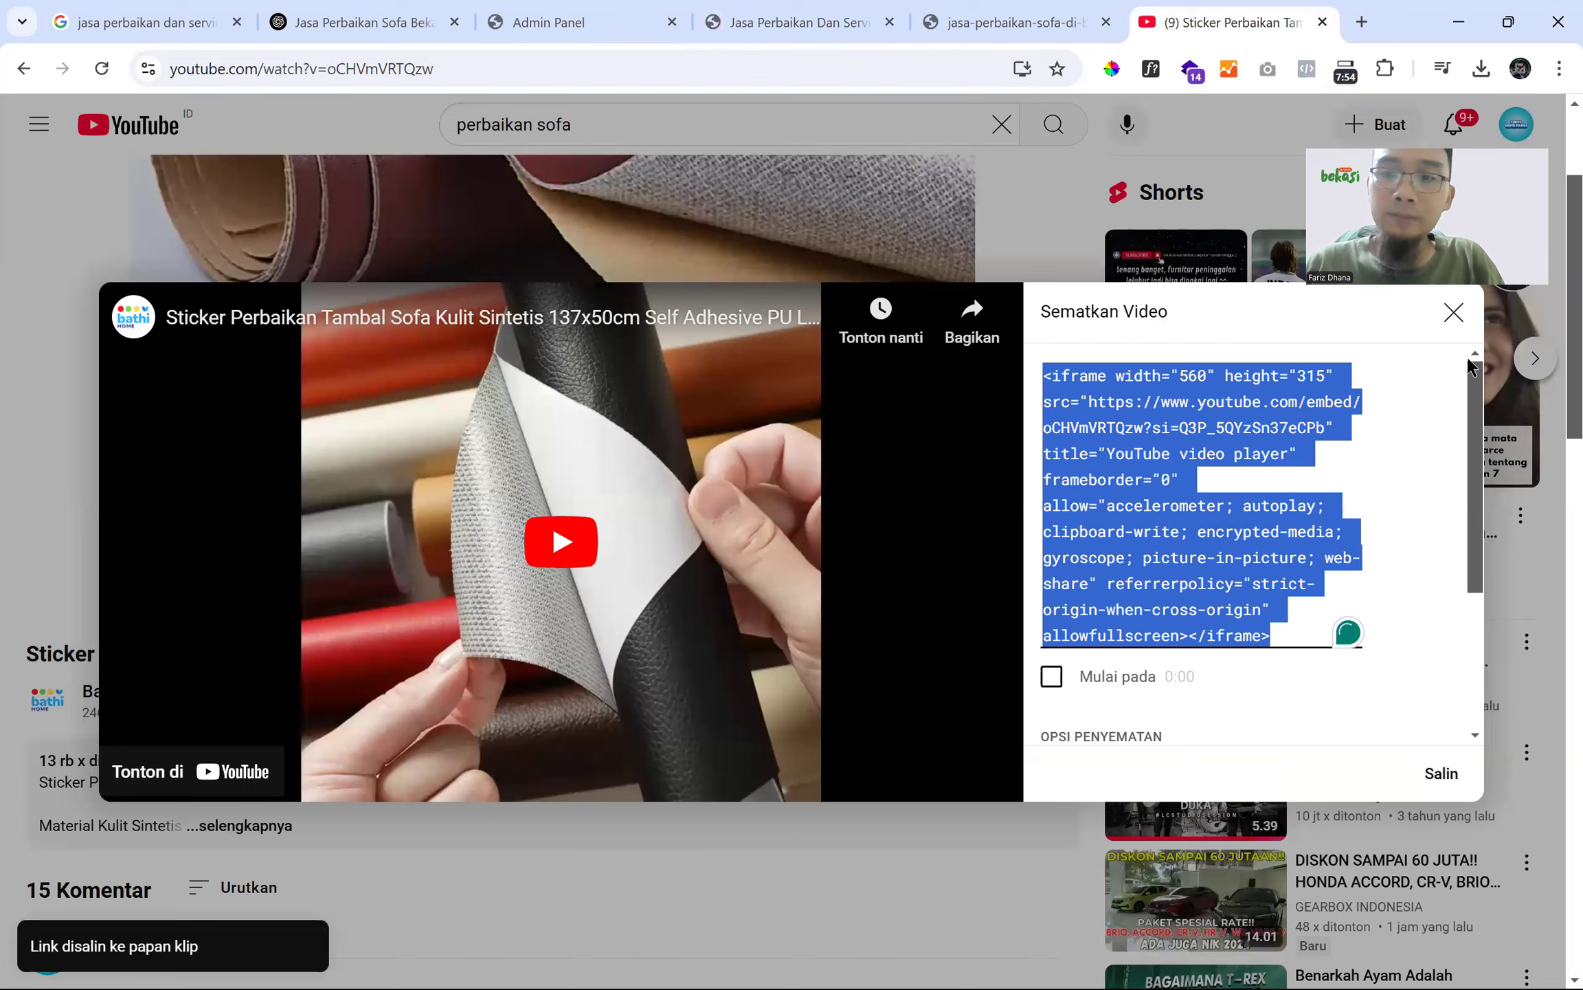
click(1455, 313)
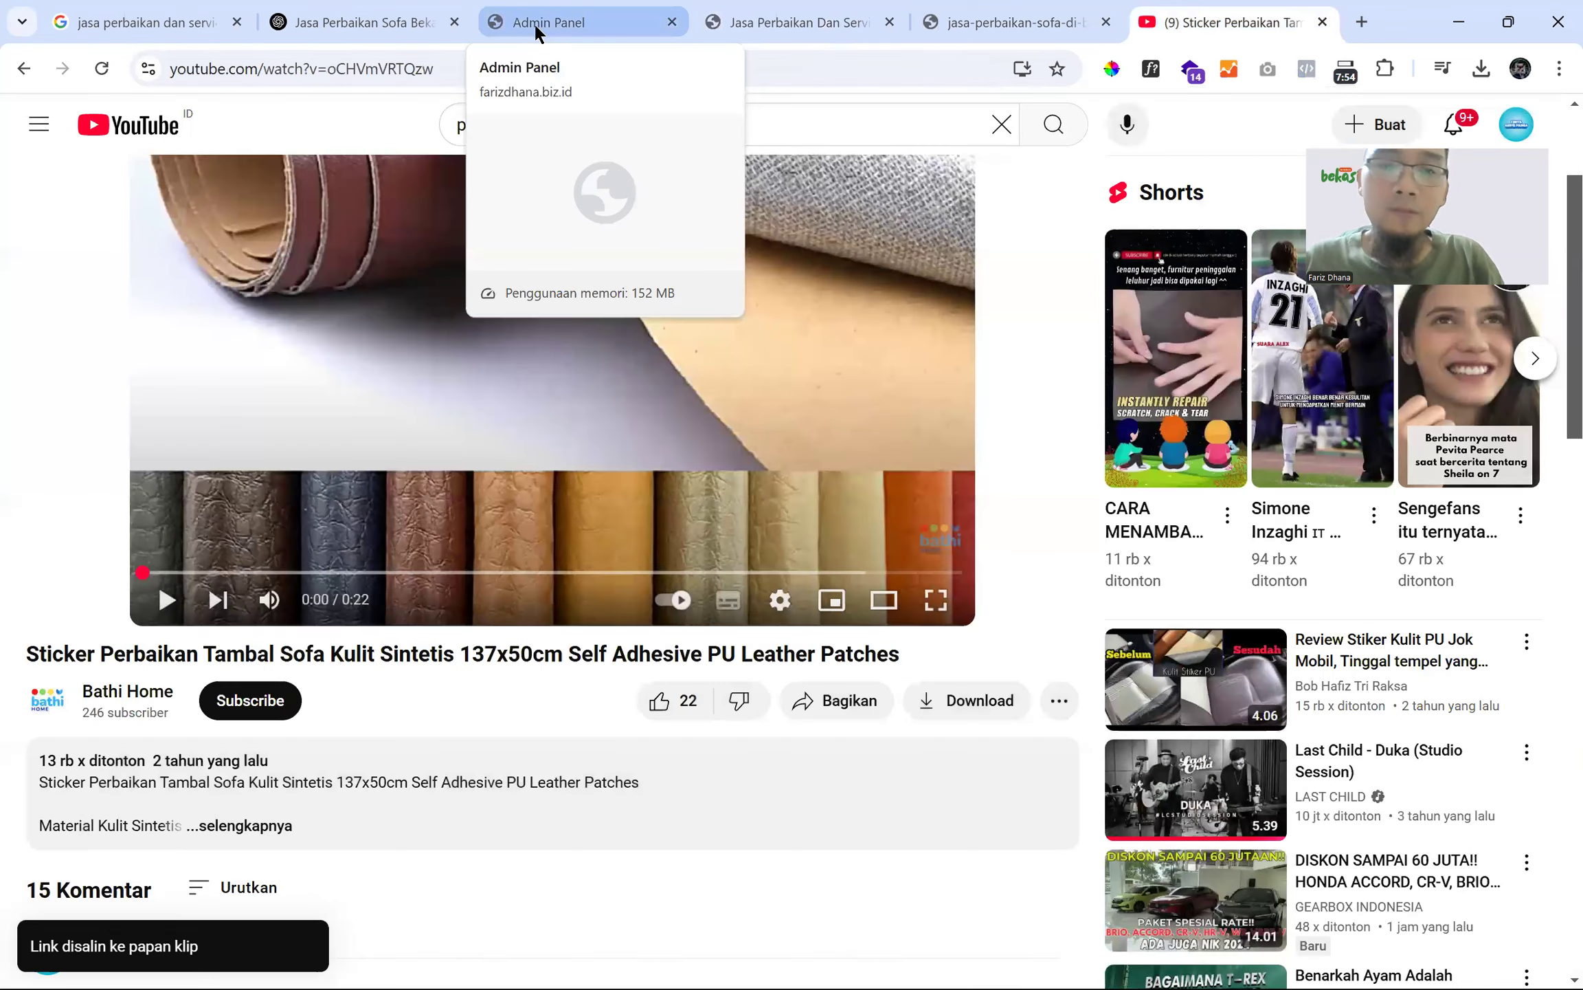
- Return to the published sofa-repair product page
click(535, 27)
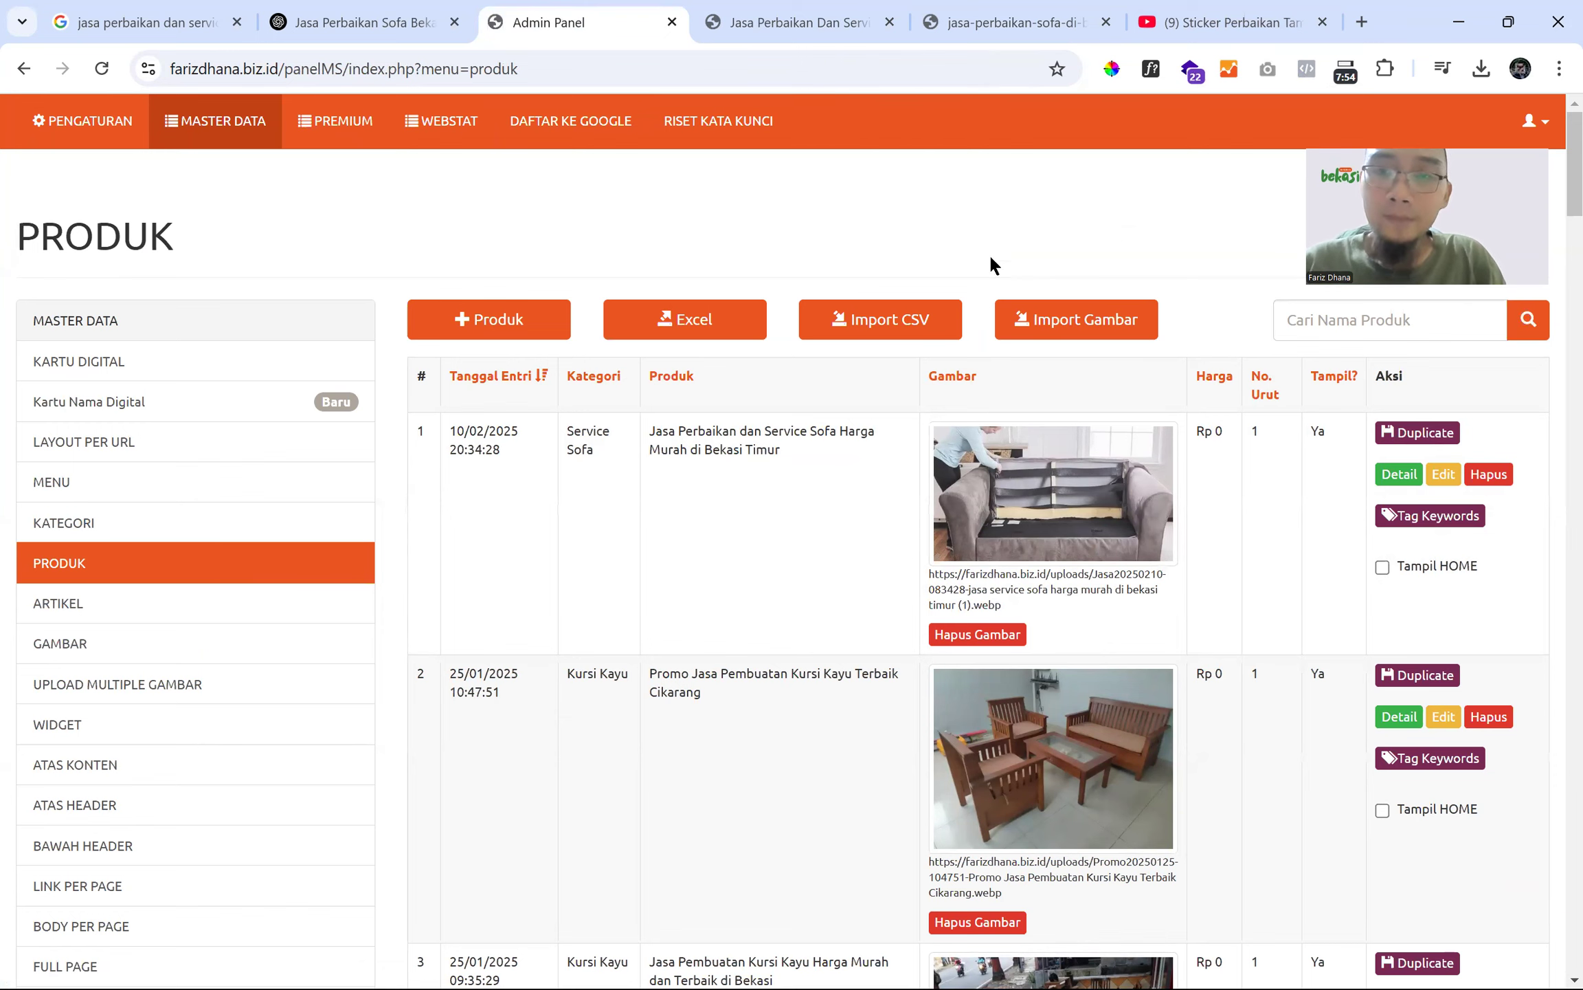
click(770, 24)
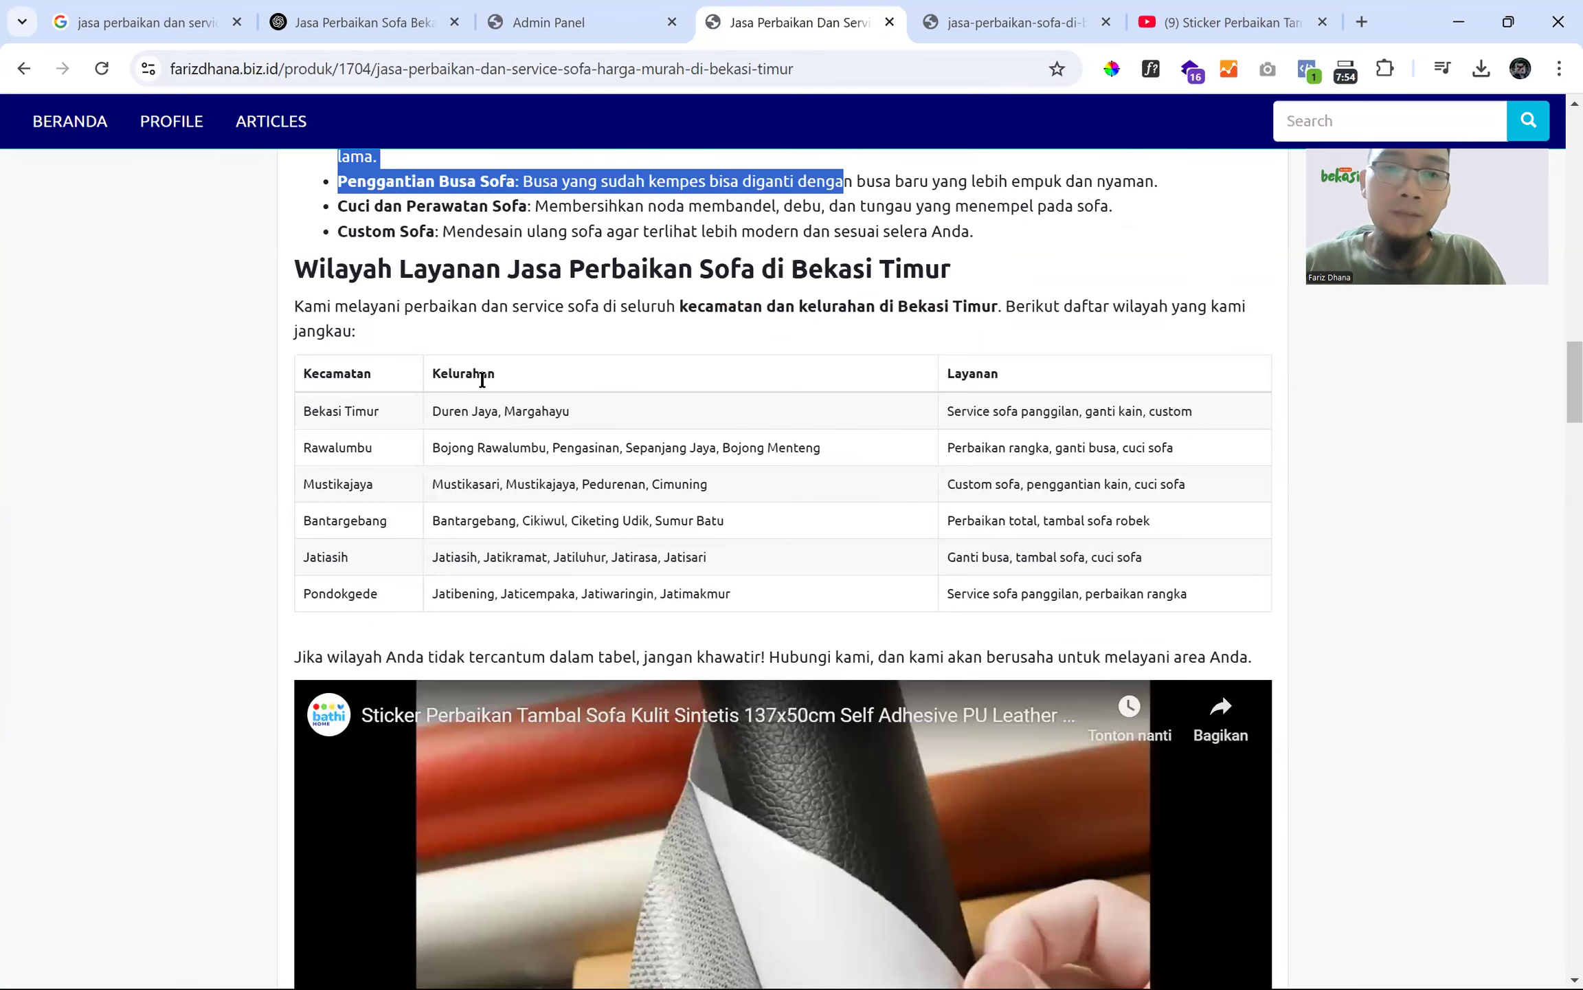
scroll(389, 435, down, 5)
scroll(706, 158, up, 7)
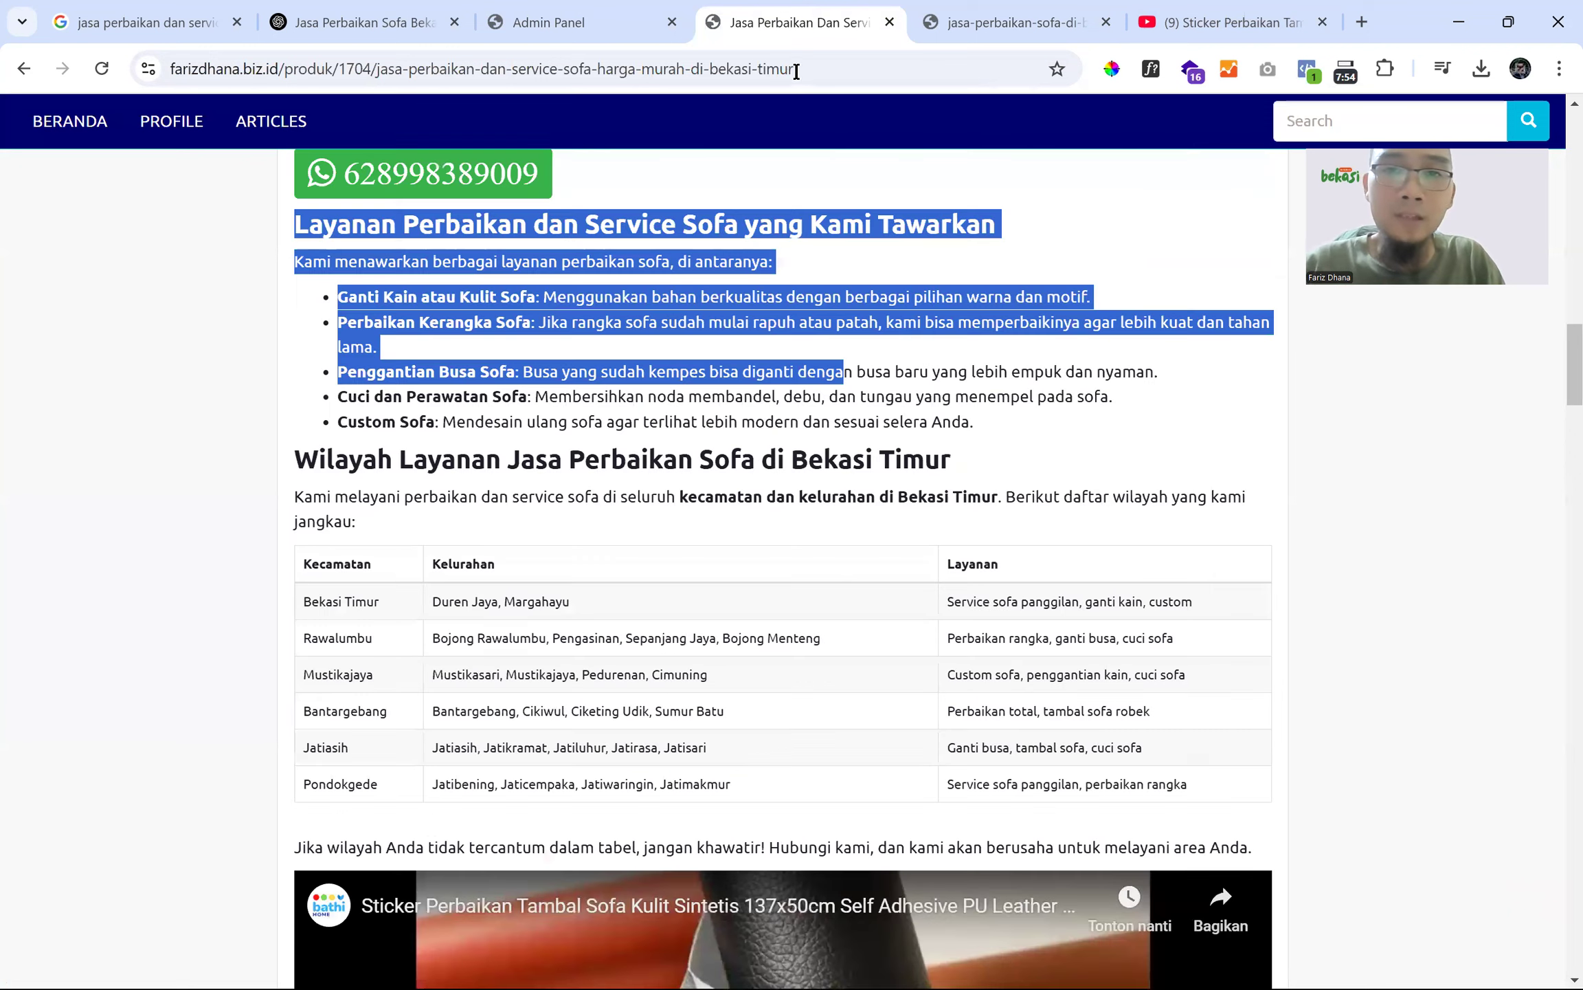
- Open Google Search Console by entering 'con' in the address bar
click(796, 70)
click(982, 21)
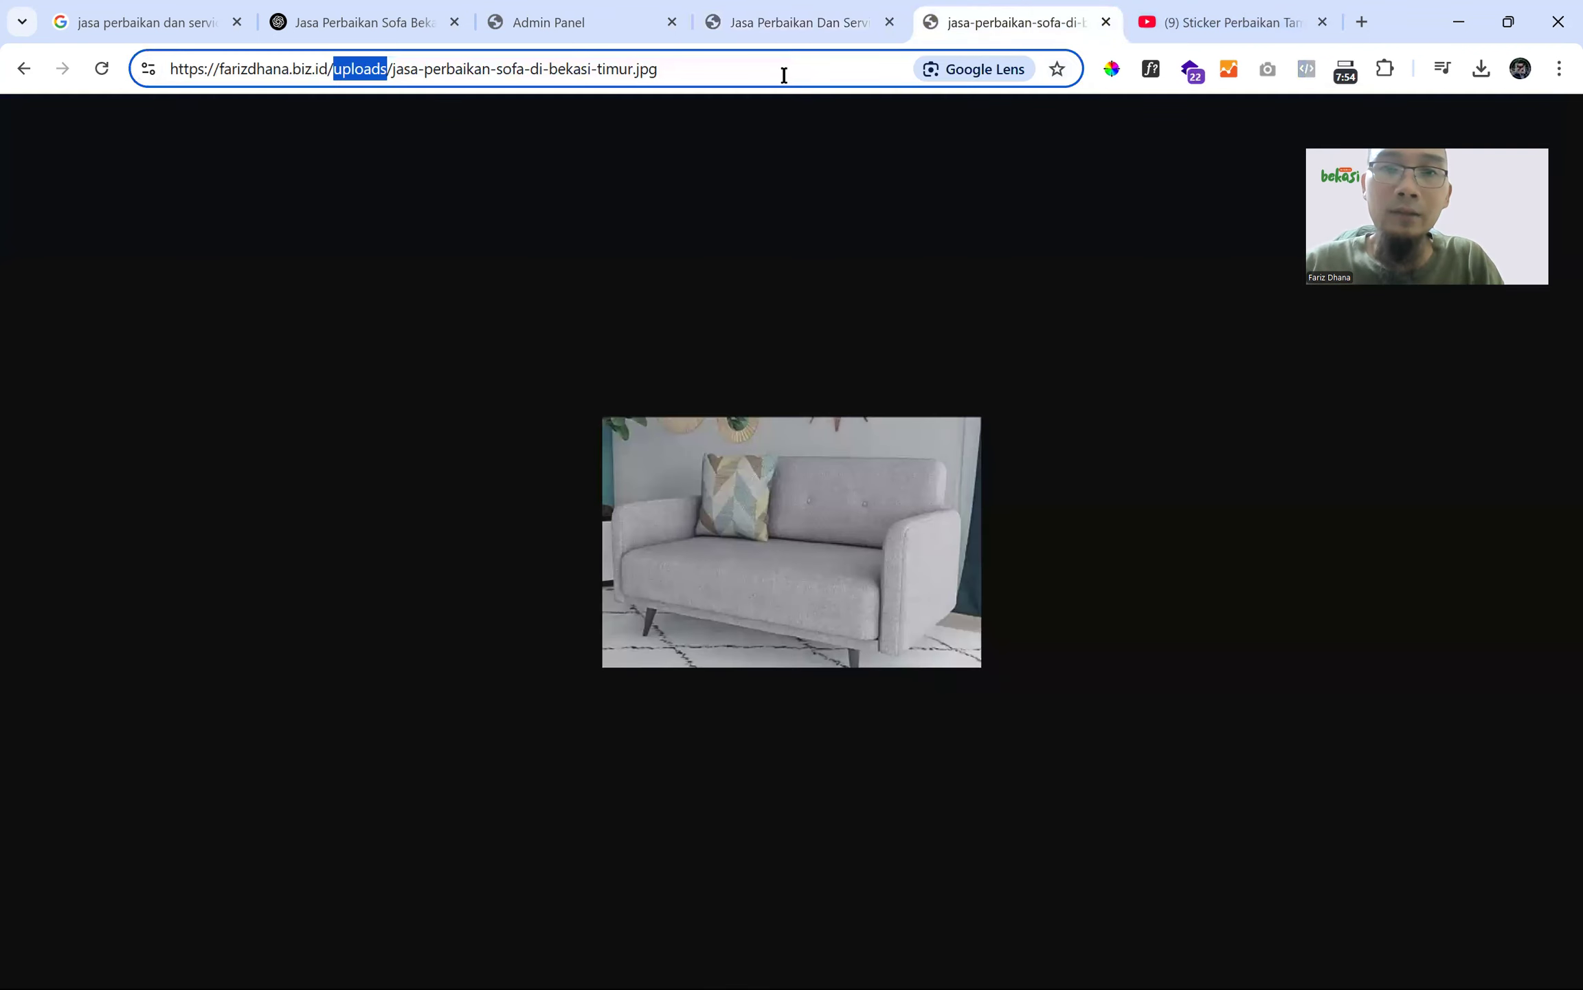
click(784, 73)
text(con)
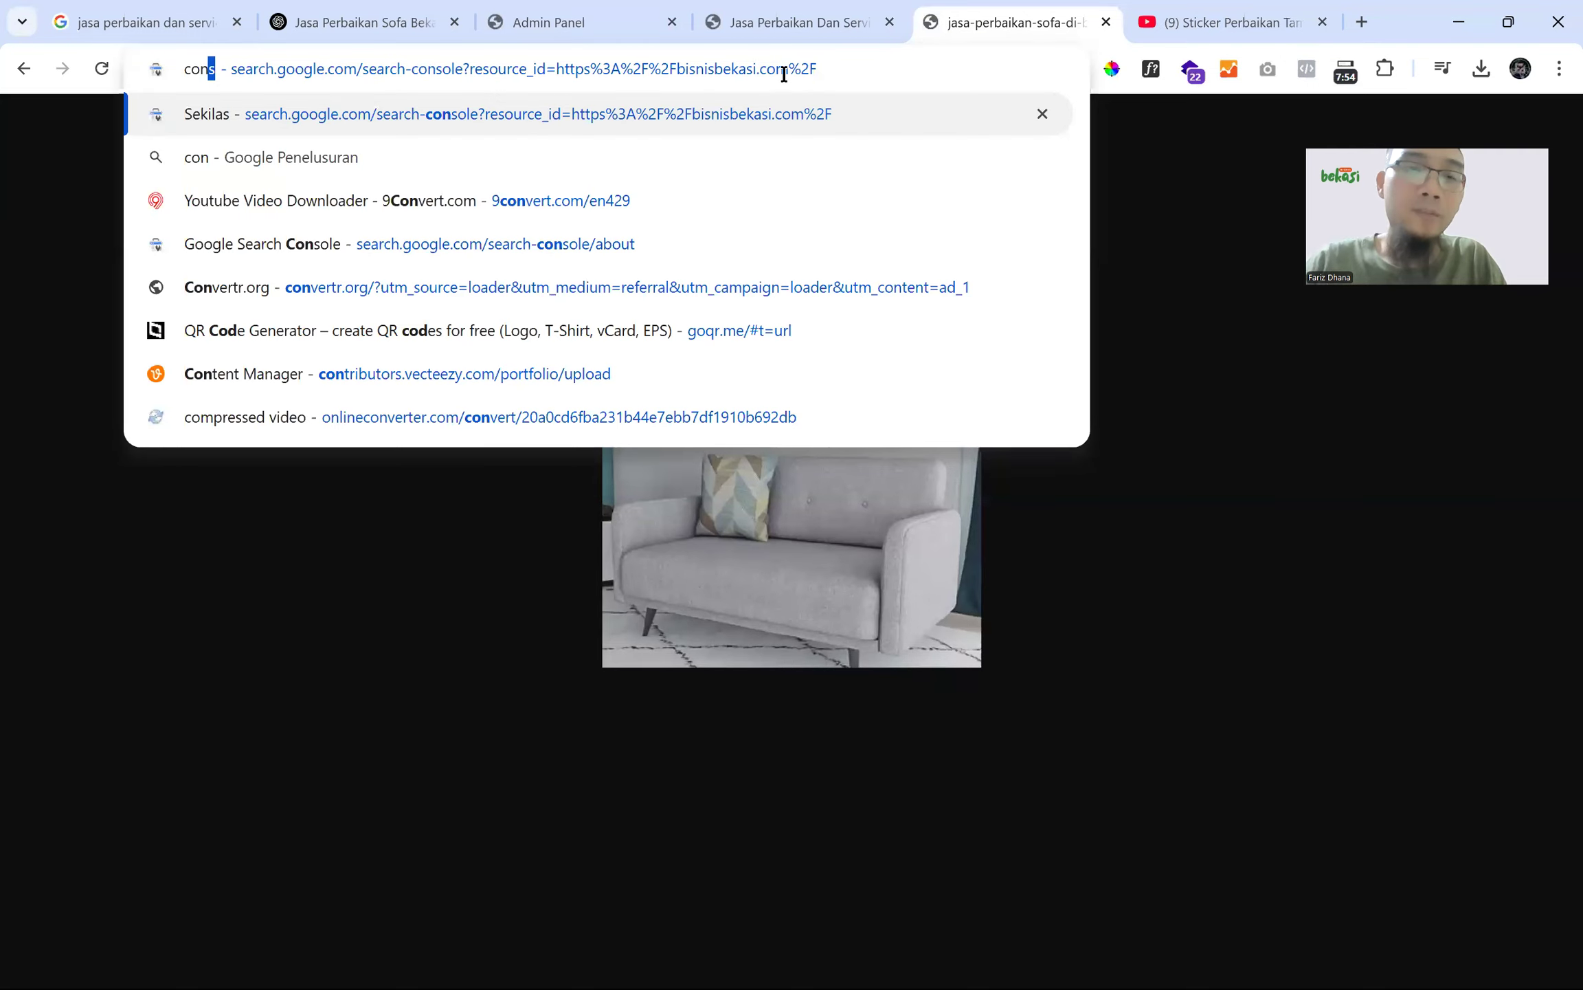
key(Return)
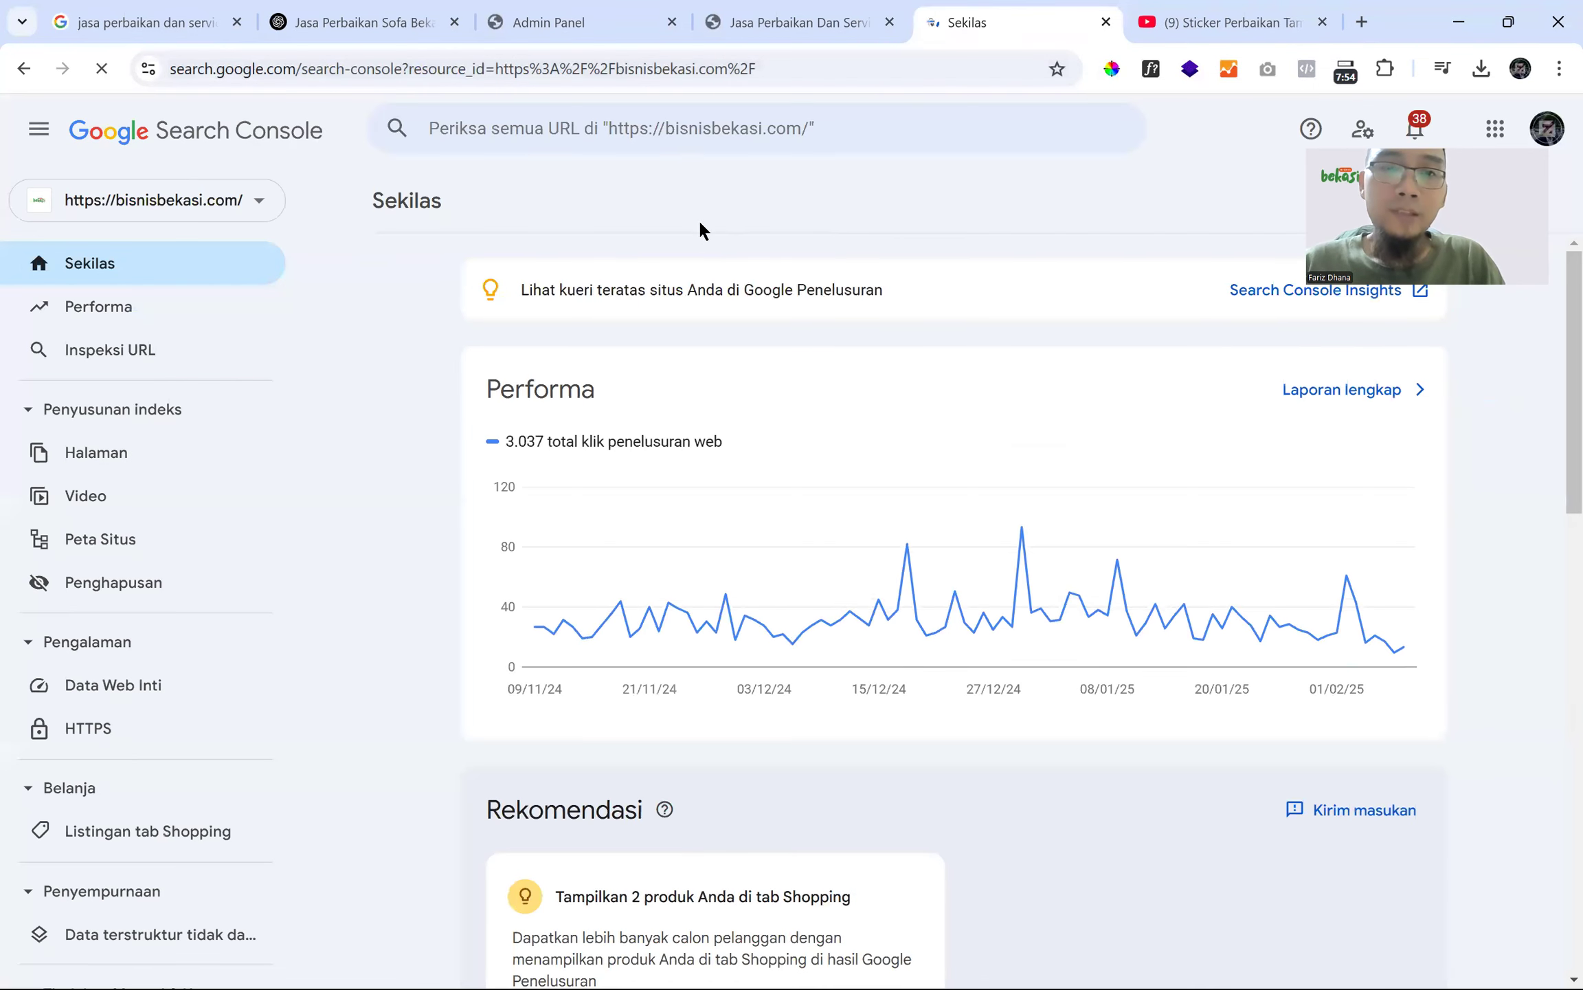
- Switch to the farizdhana.biz.id property and inspect the pasted product URL
click(706, 124)
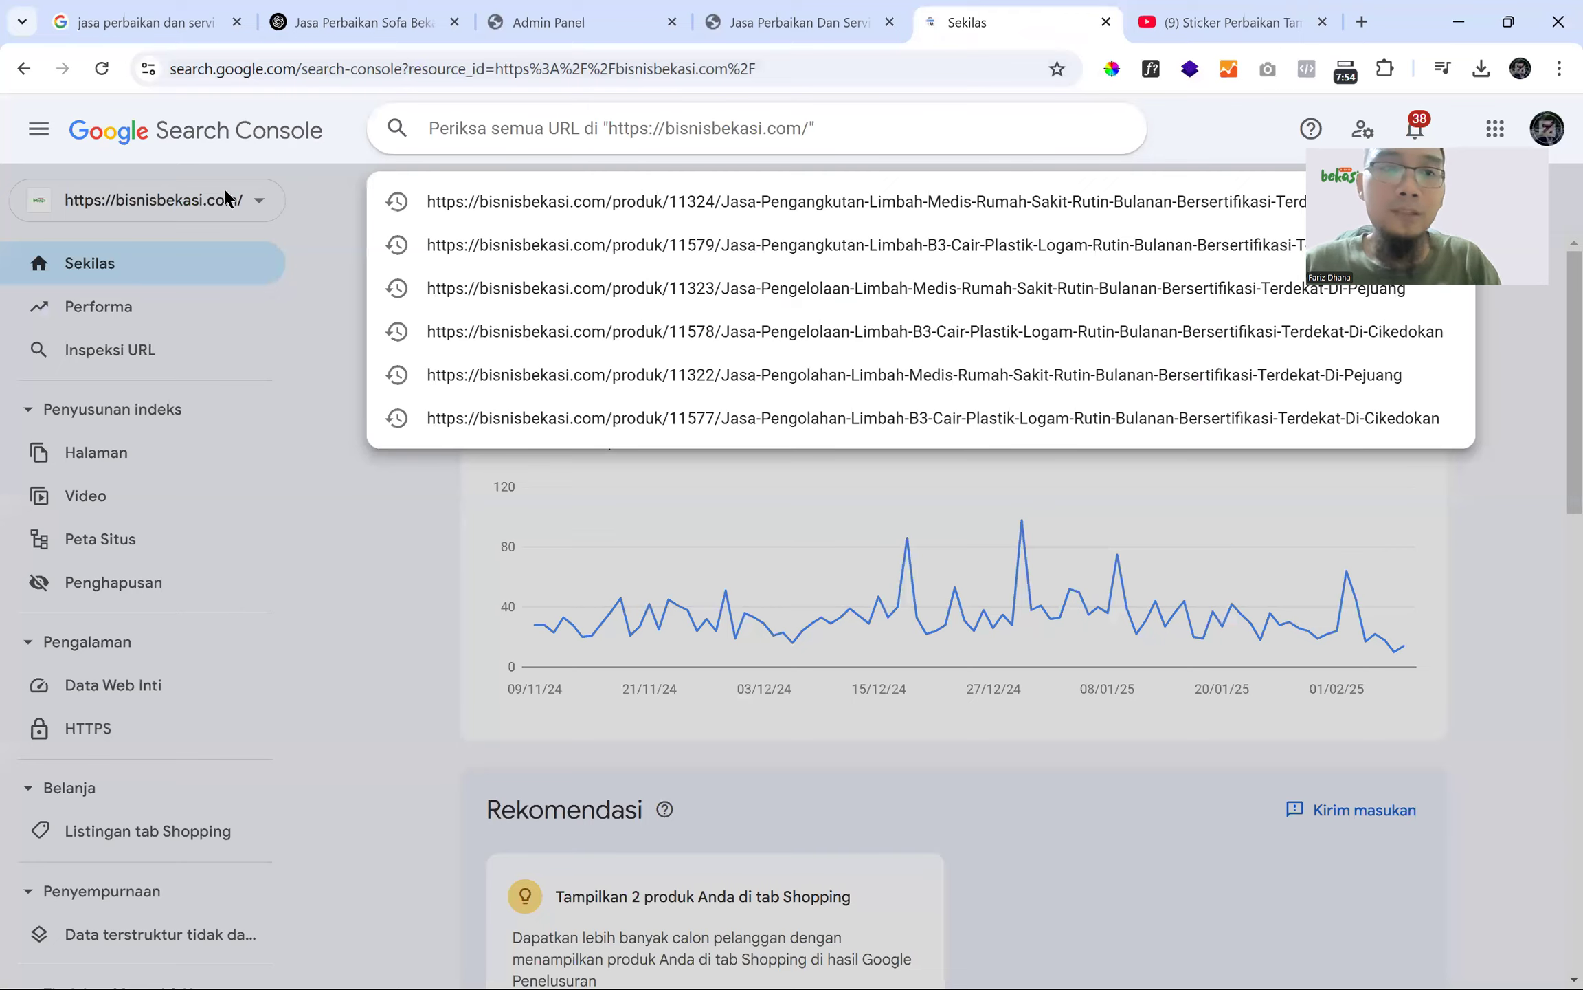
click(228, 199)
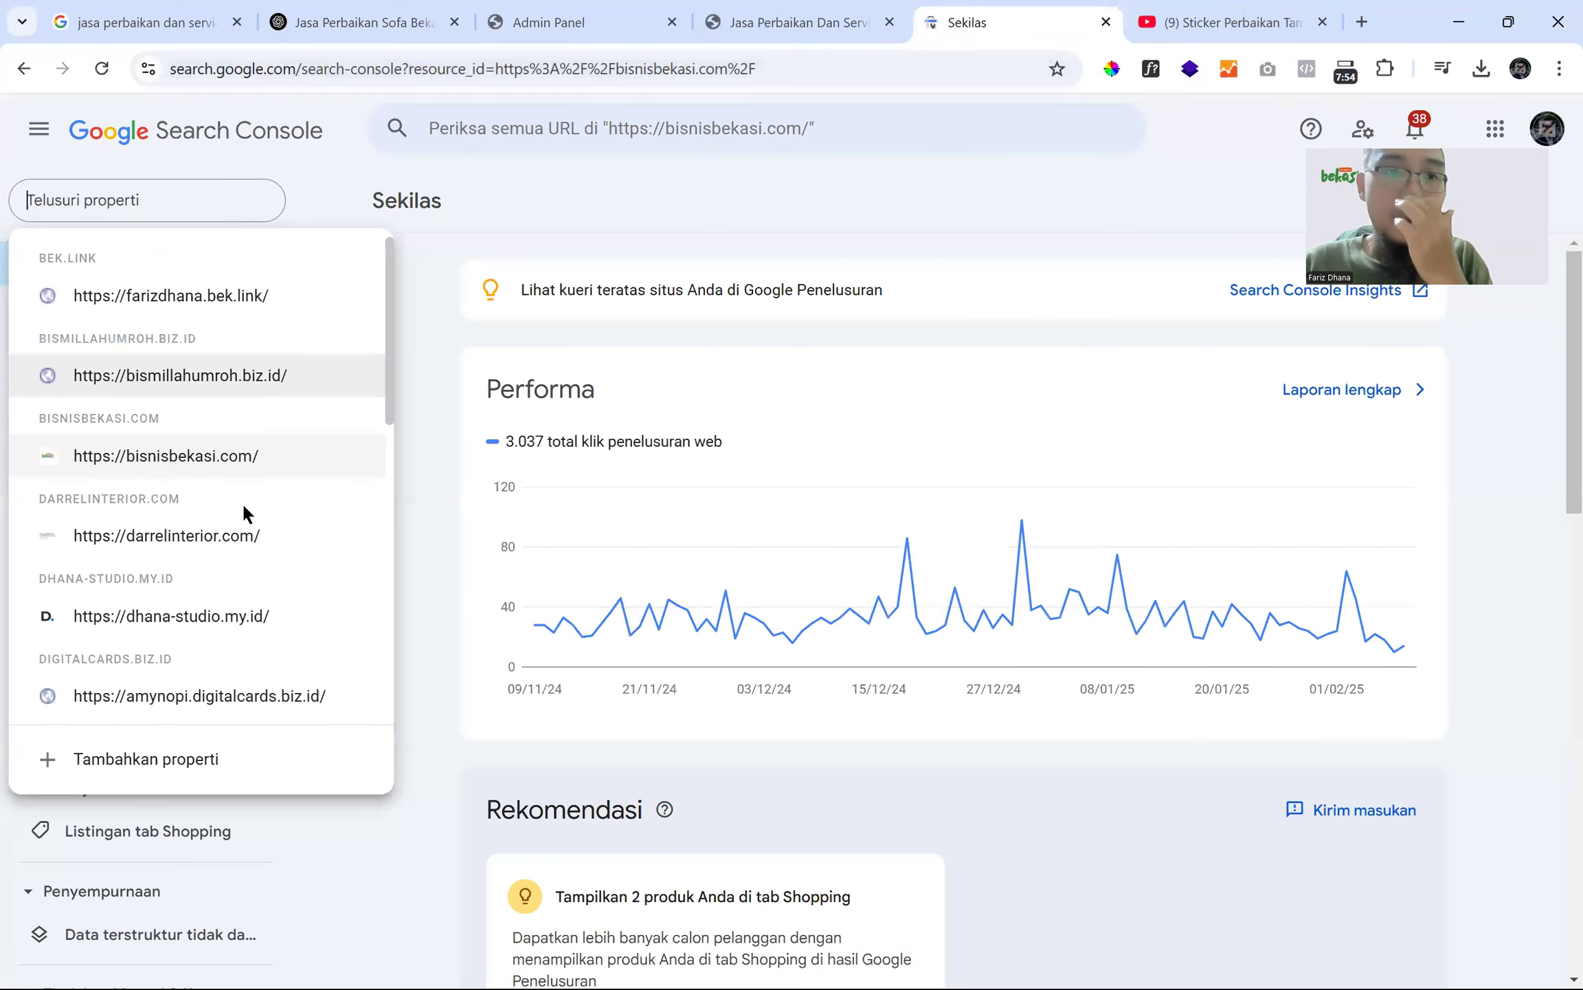
scroll(238, 560, down, 5)
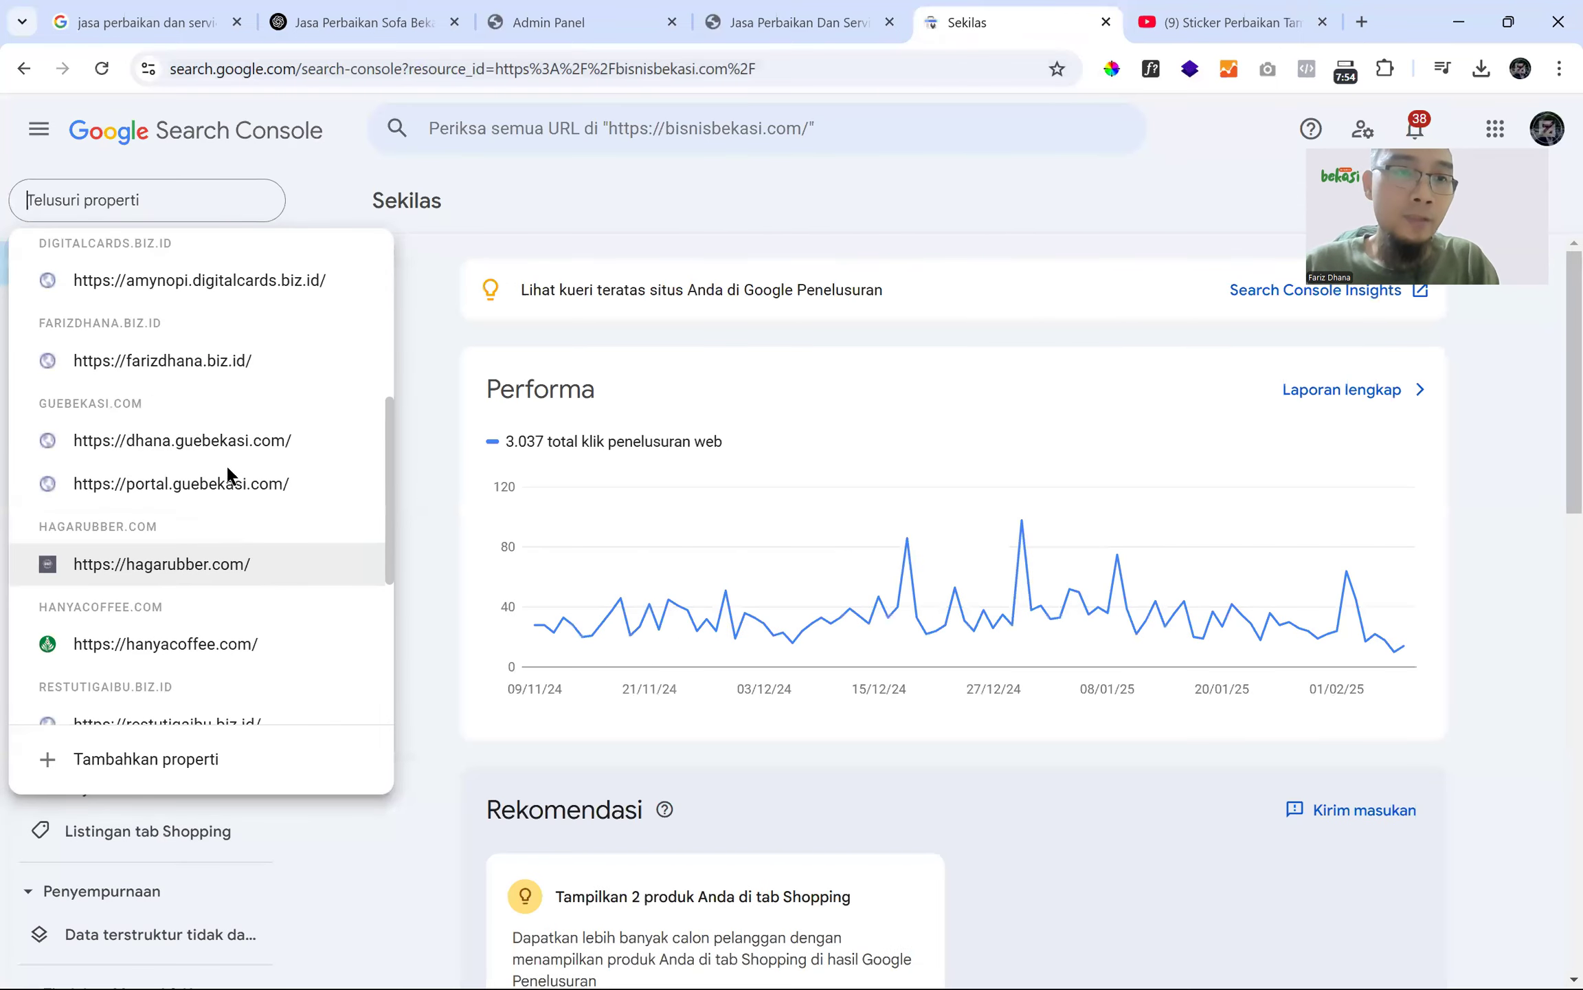
click(231, 354)
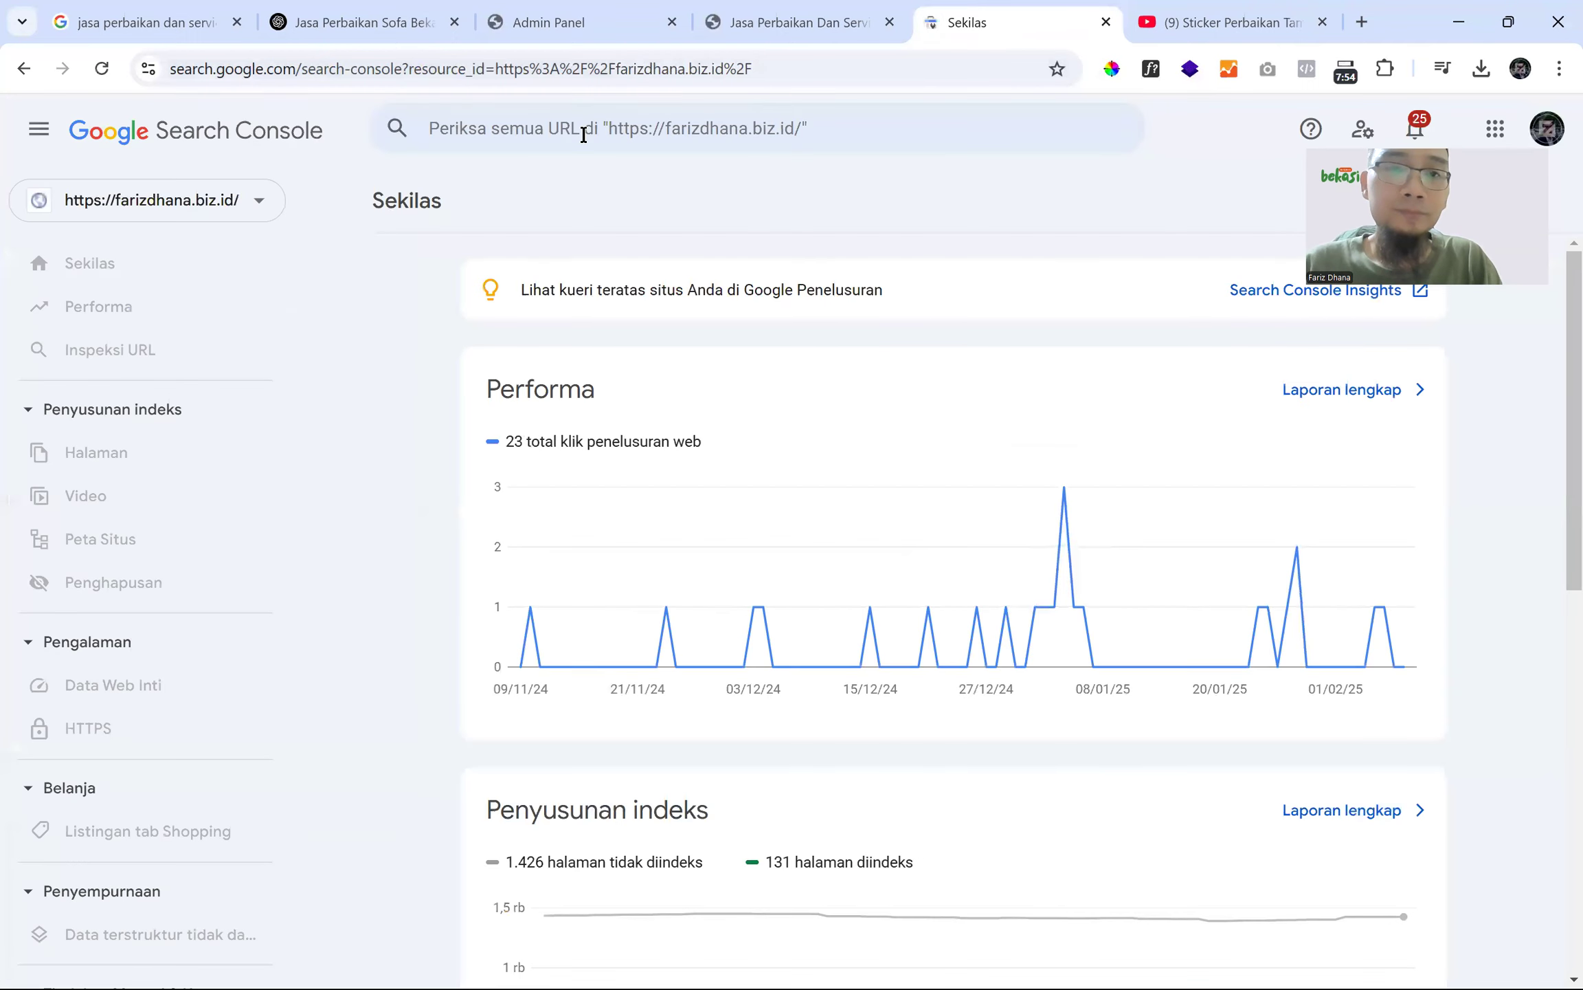
click(583, 133)
text(https://farizdhana.biz.id/produk/1700/jasa-perbaikan-dan-service-sofa-harga-murah-di-bekasi-timur)
key(Return)
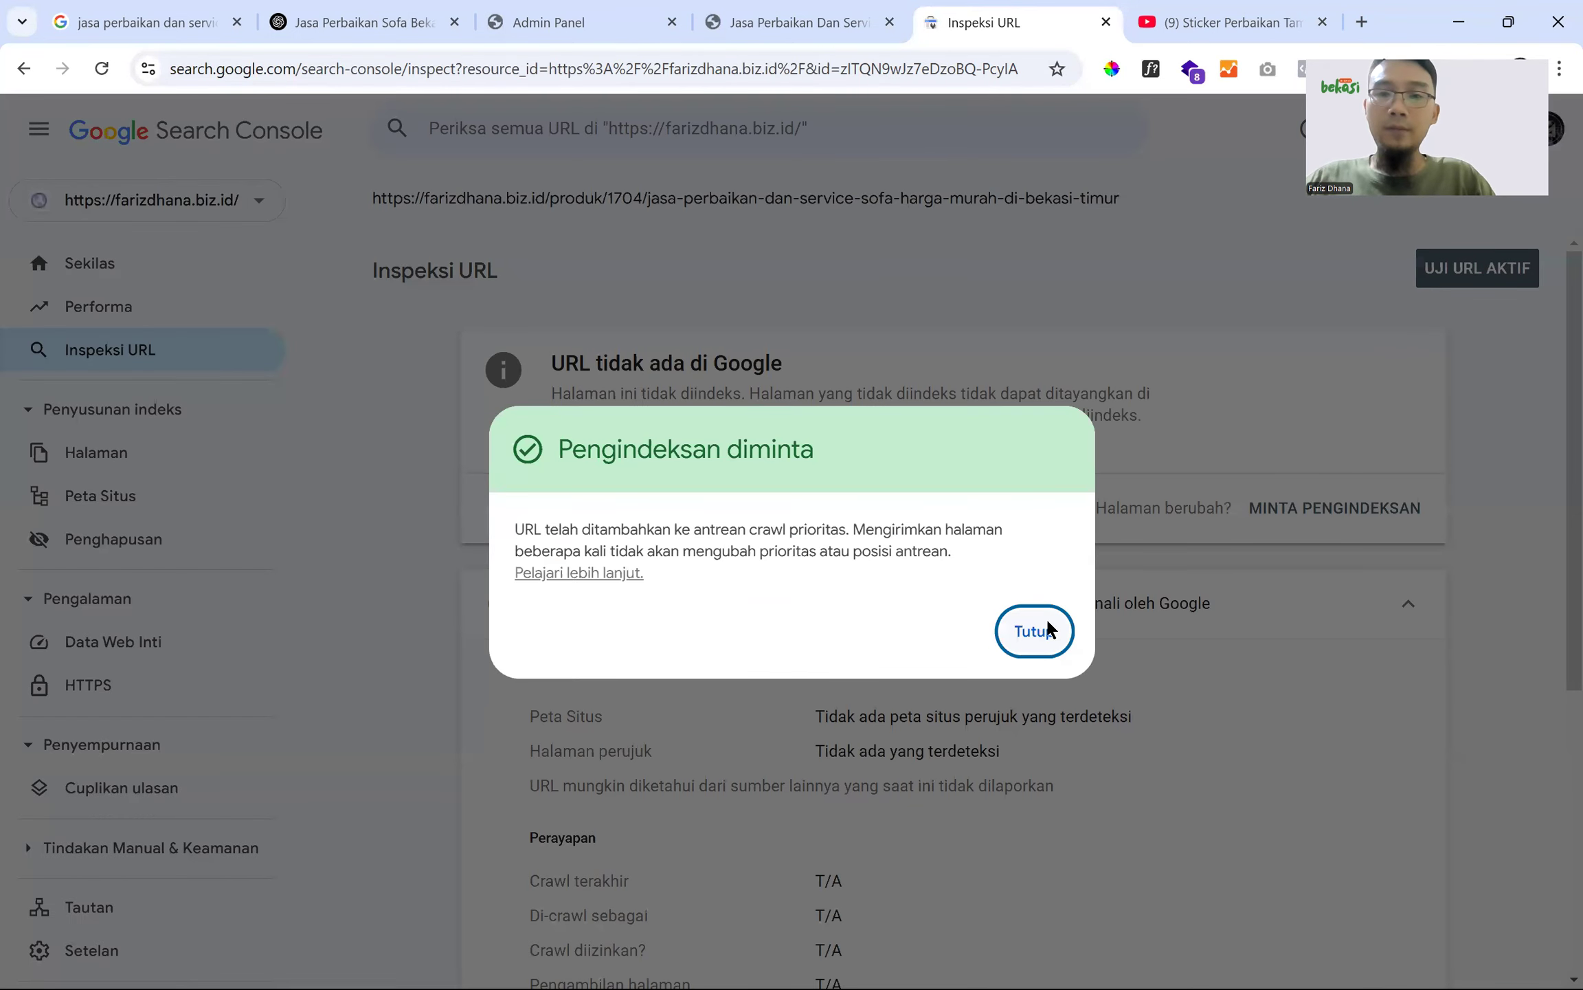
- Dismiss the Pengindeksan diminta dialog, cancel the first test, and start UJI URL AKTIF
click(1046, 627)
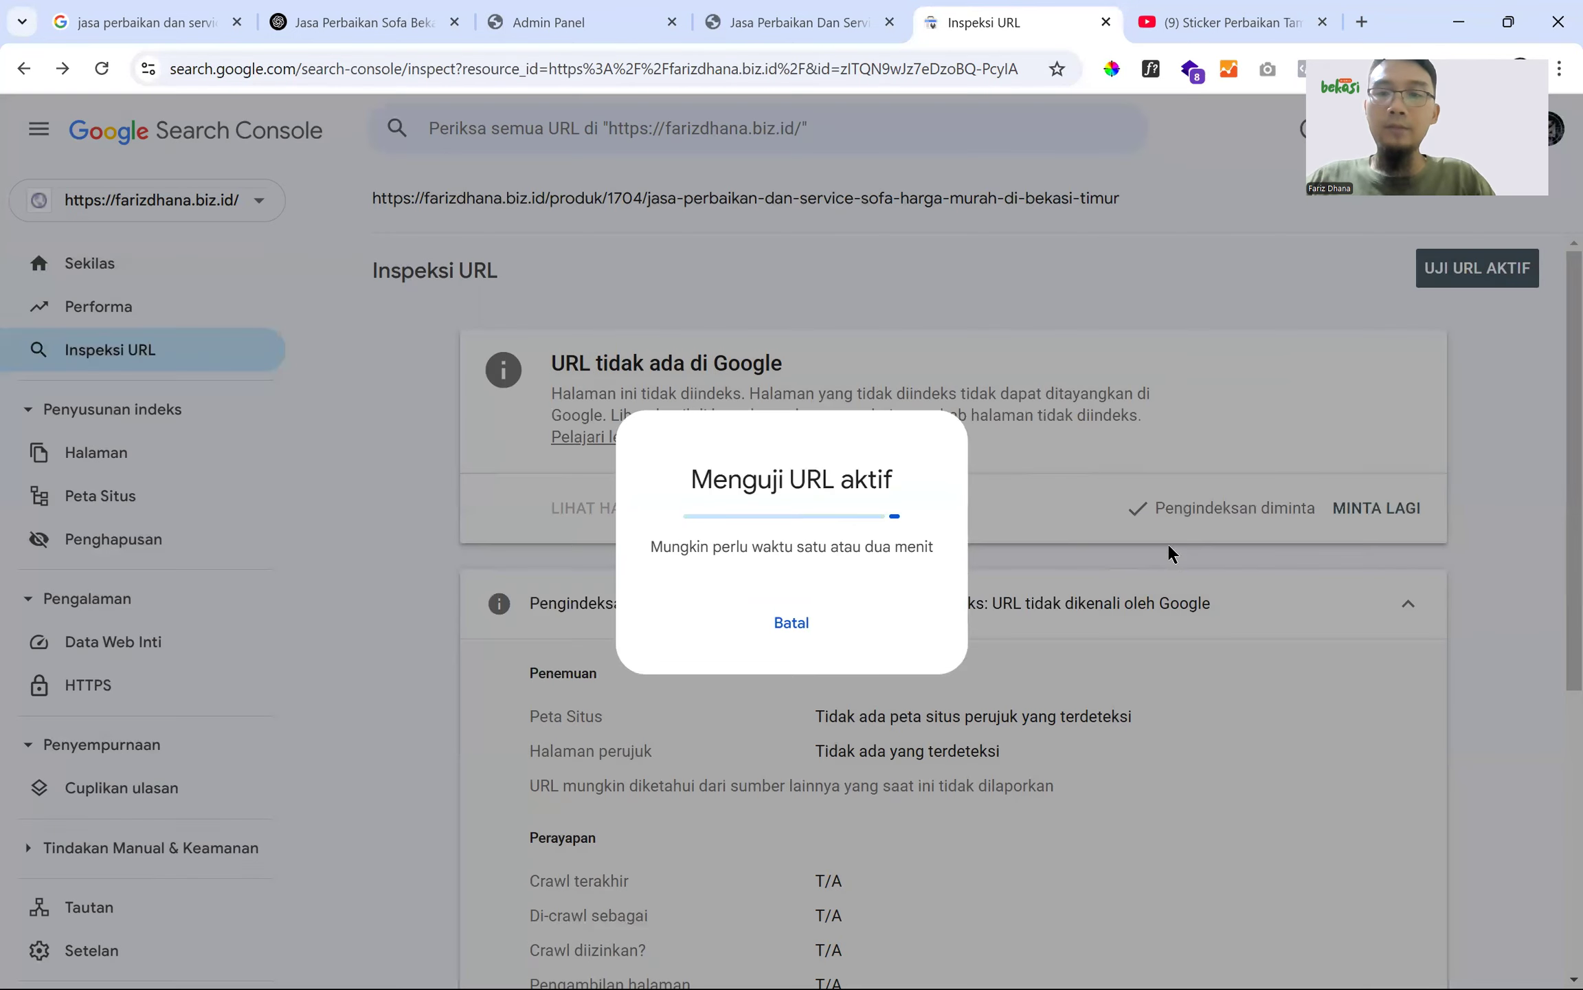
click(797, 624)
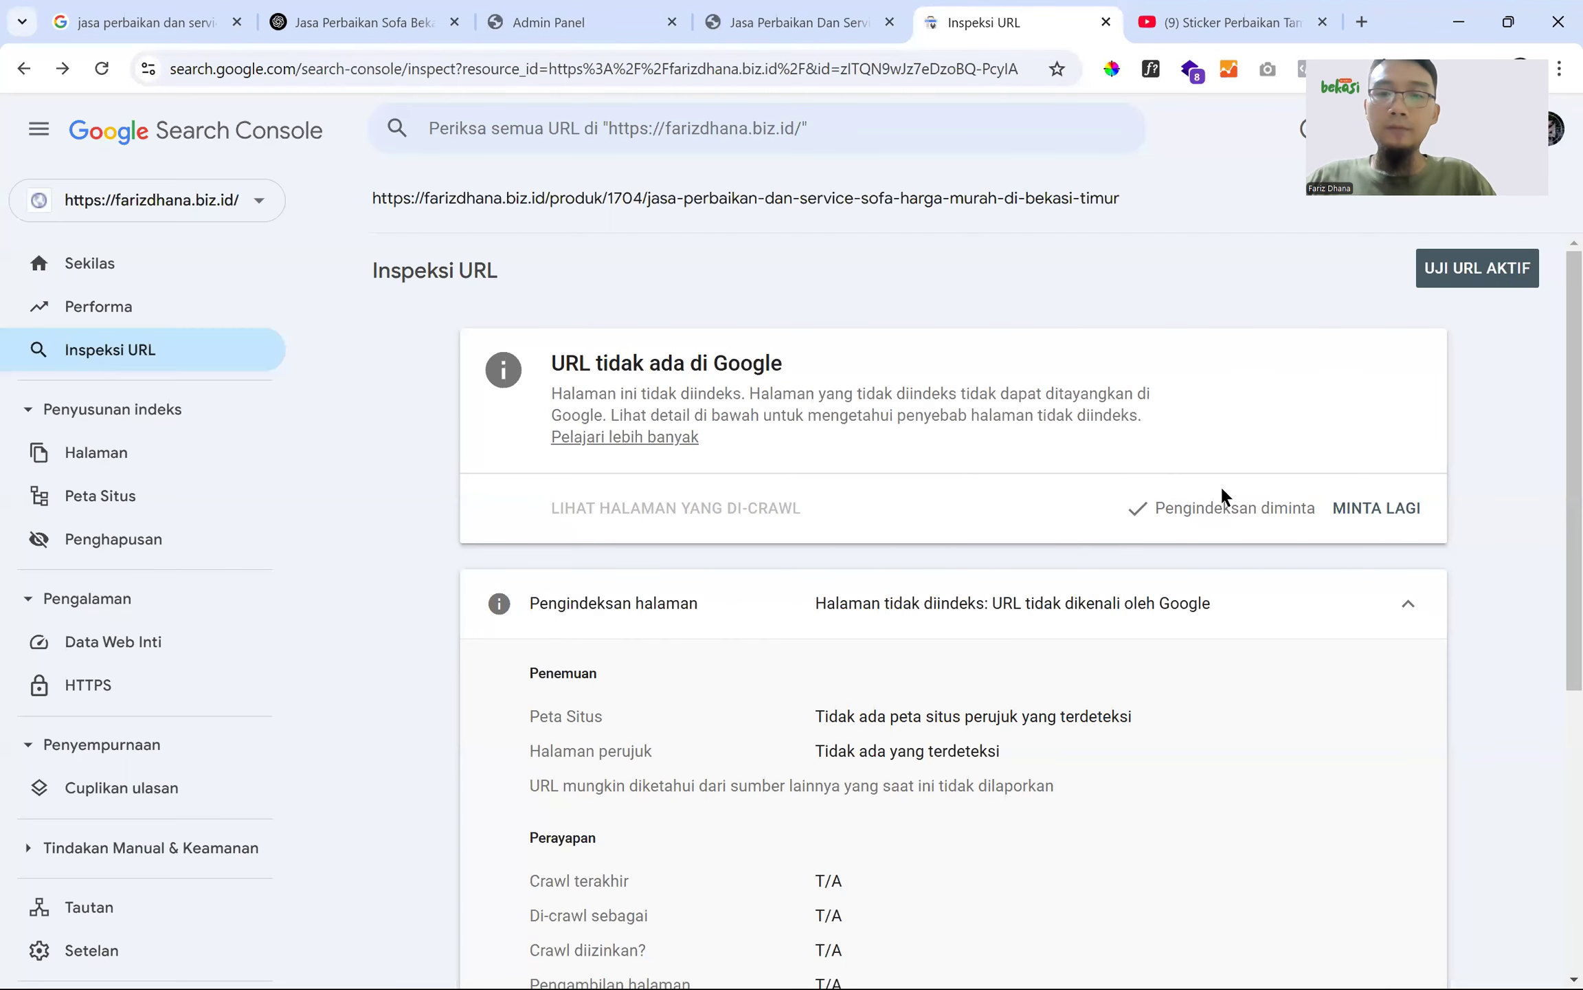
click(1464, 270)
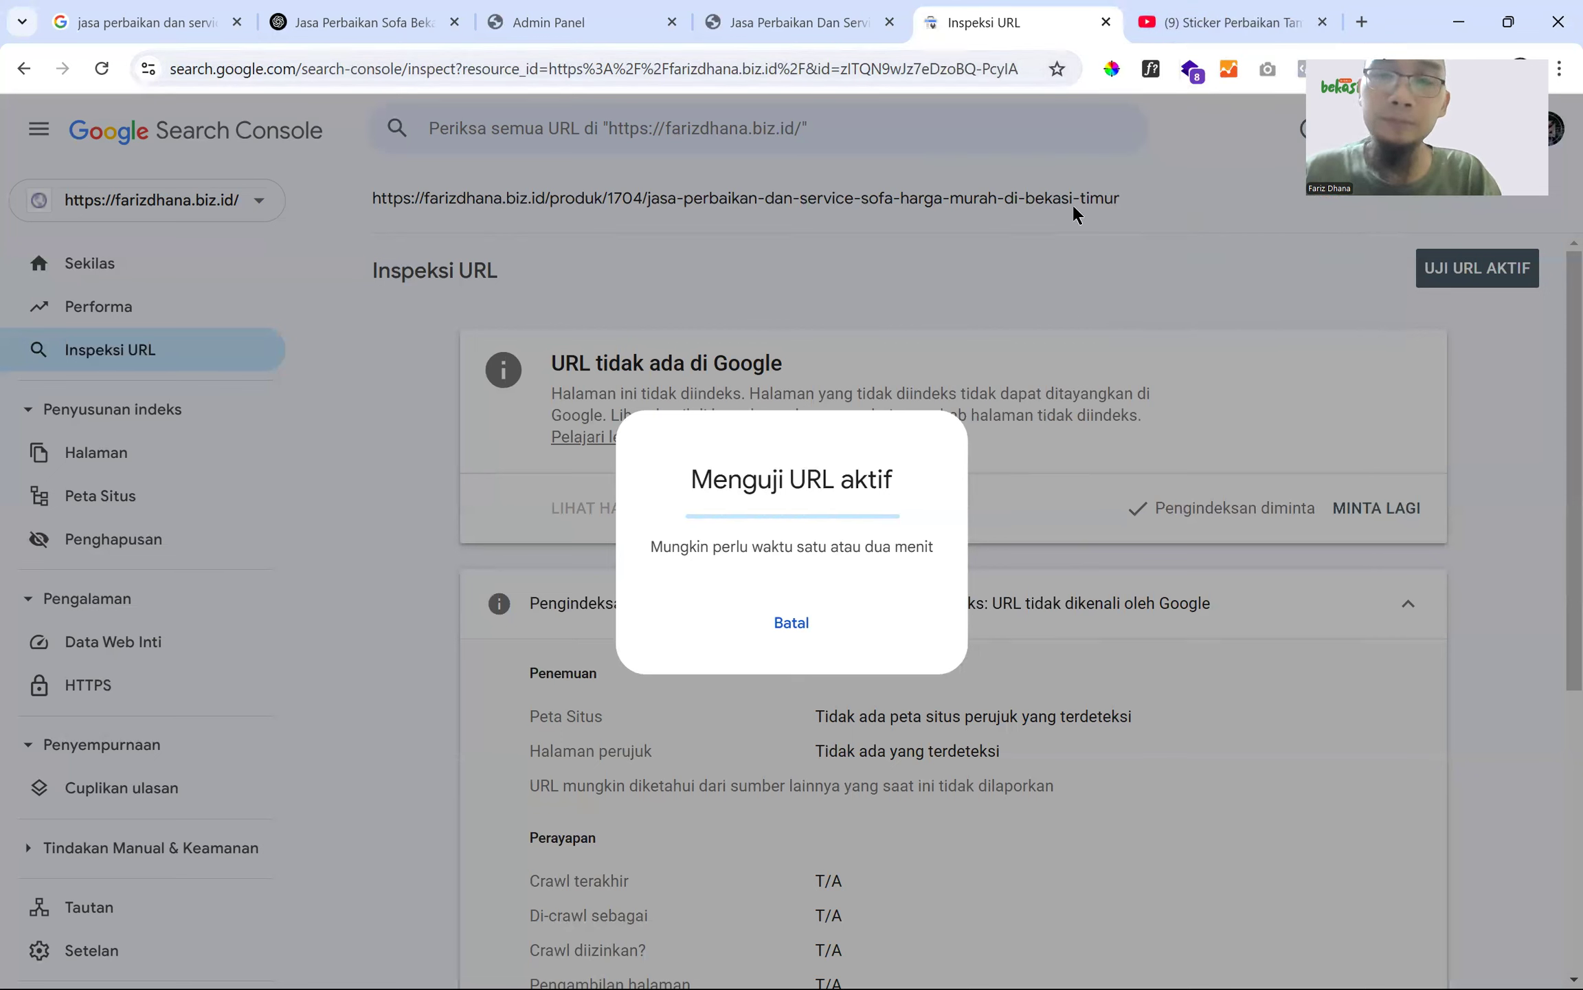
- Select the product page's full title heading on the published page
click(789, 11)
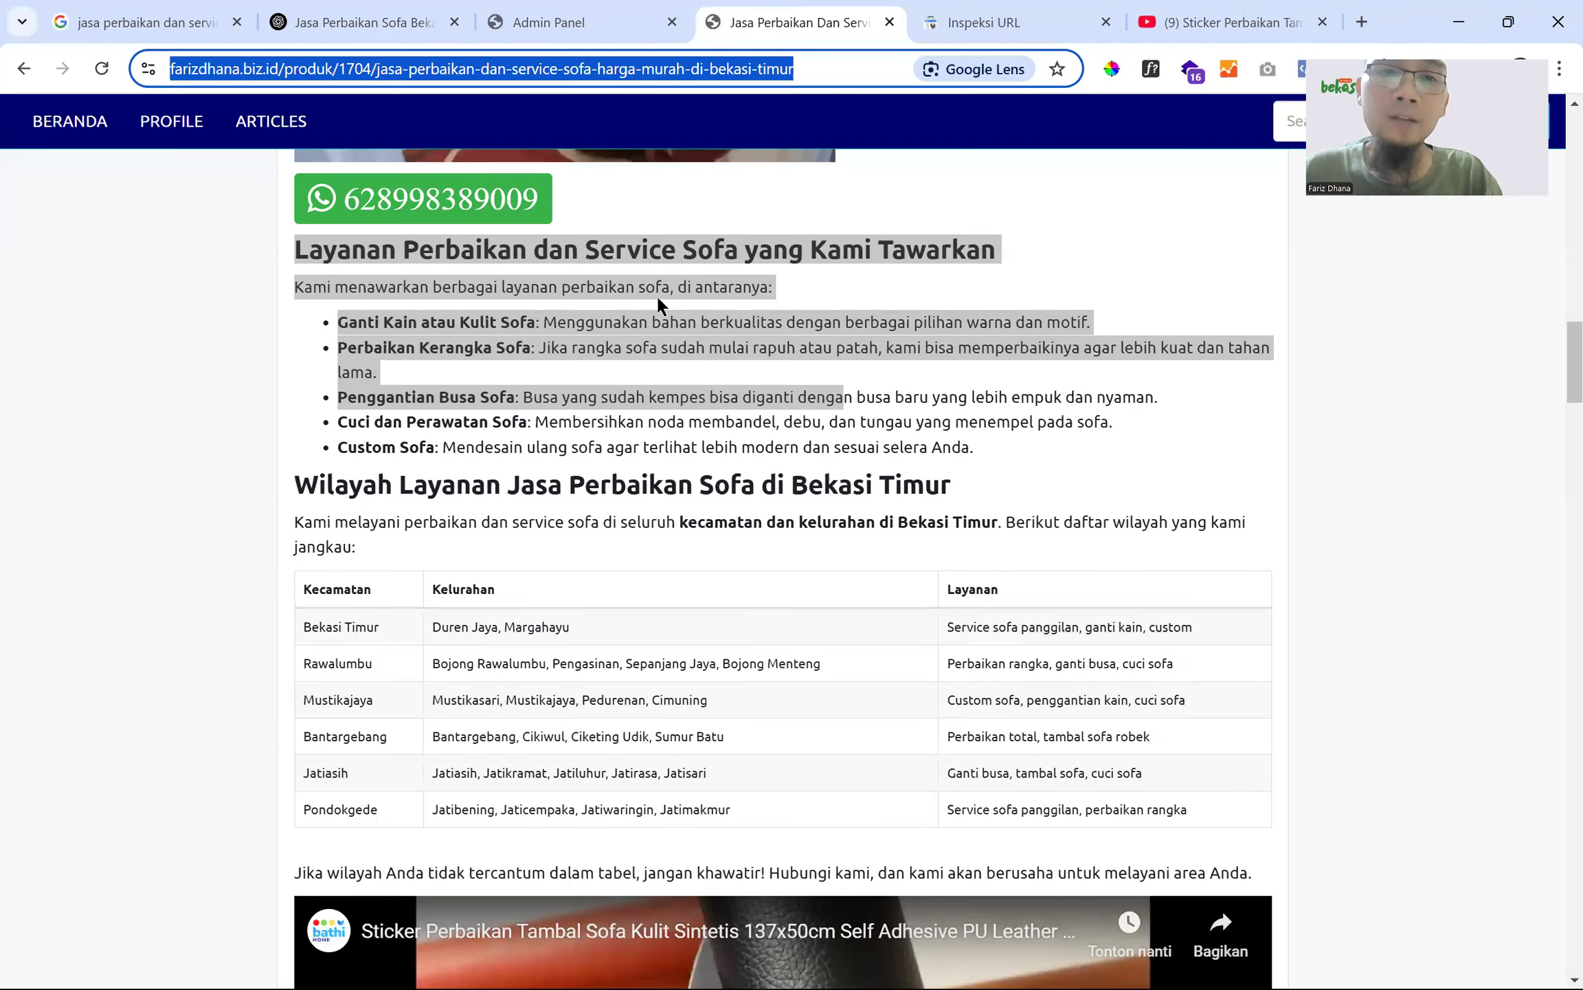
scroll(655, 293, up, 7)
scroll(655, 293, up, 17)
double_click(383, 503)
click(281, 494)
drag(281, 493, 562, 536)
key(ctrl+c)
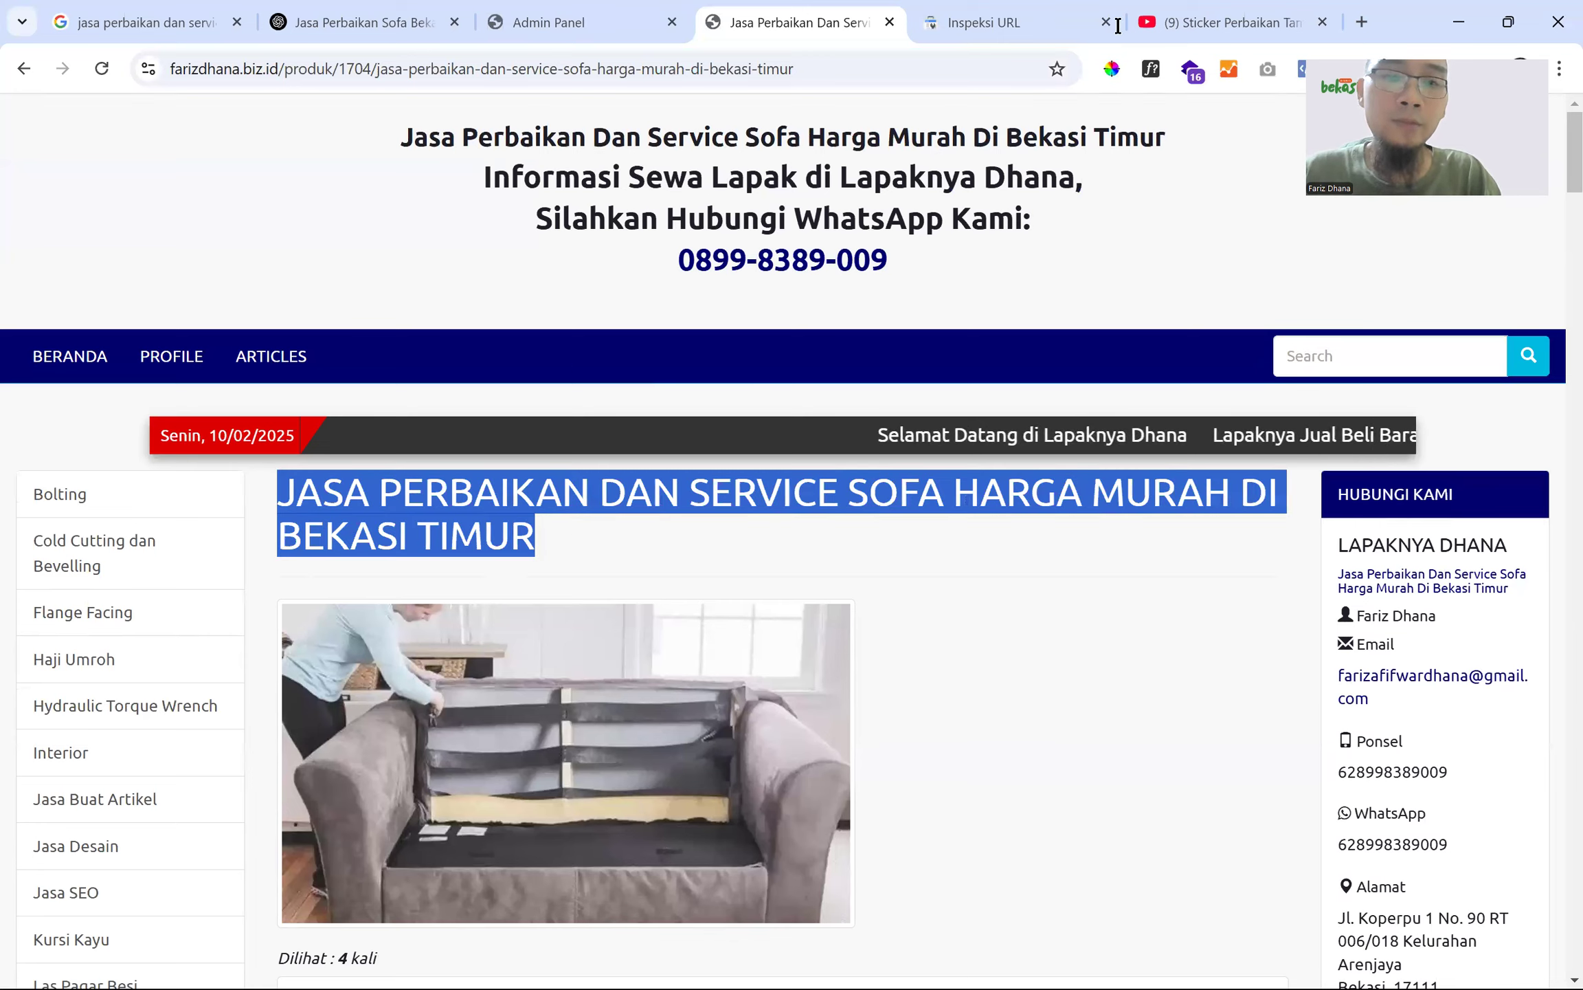
- Search Google for the title, check results through page 2, and return to Inspeksi URL
click(1334, 21)
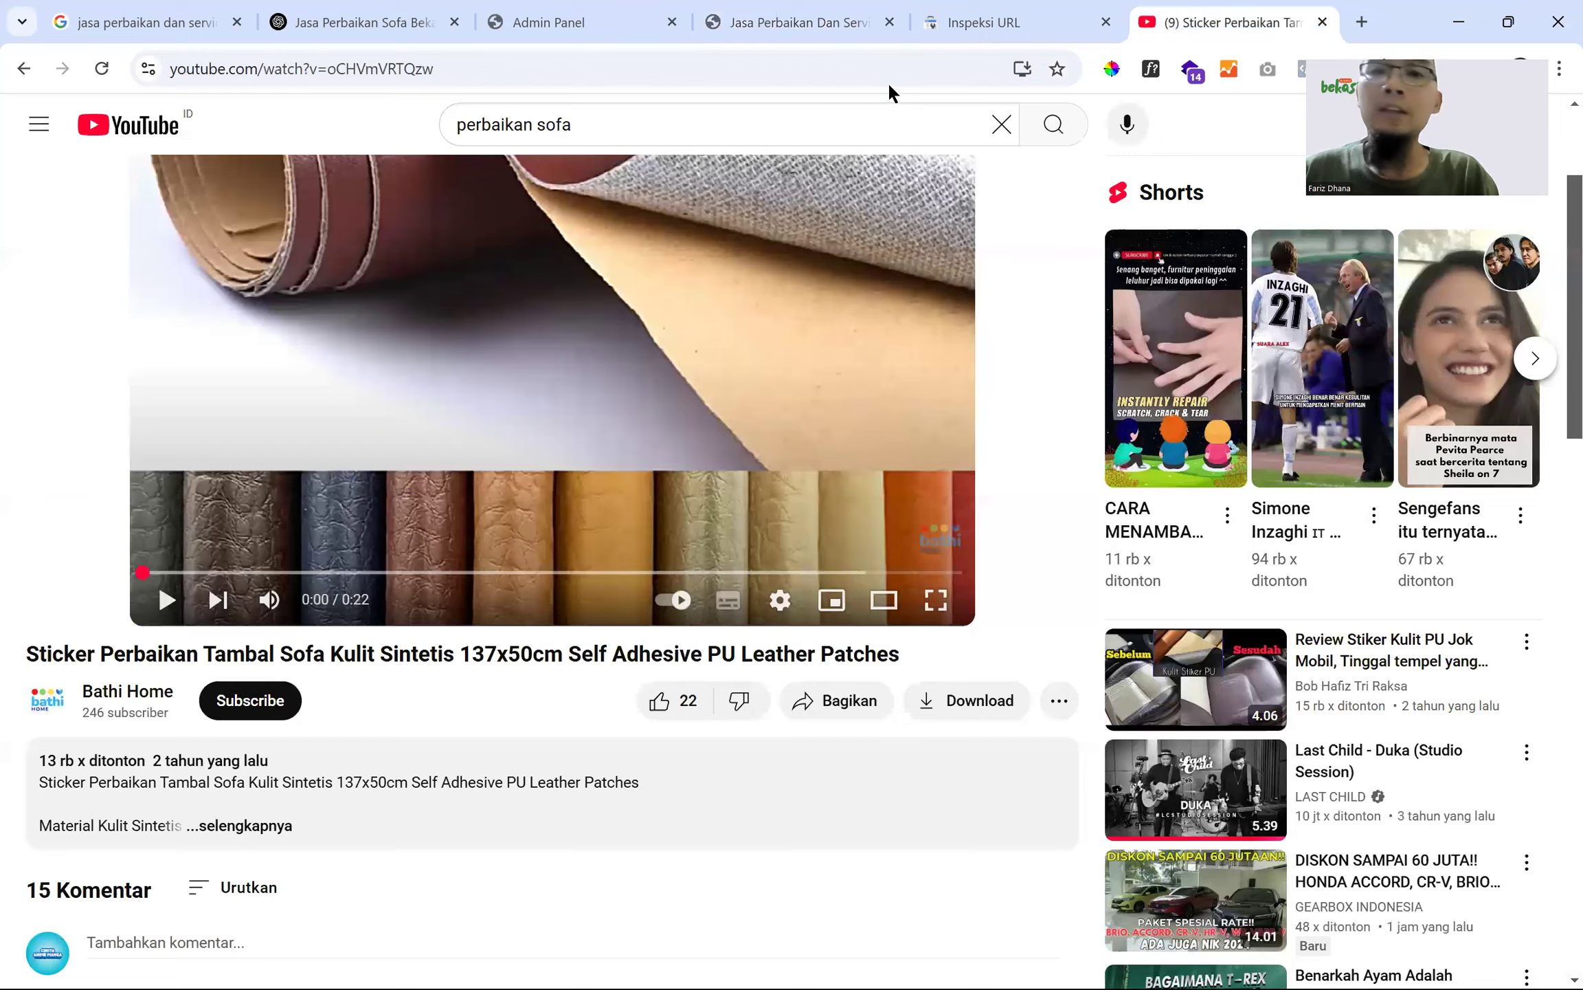
click(881, 80)
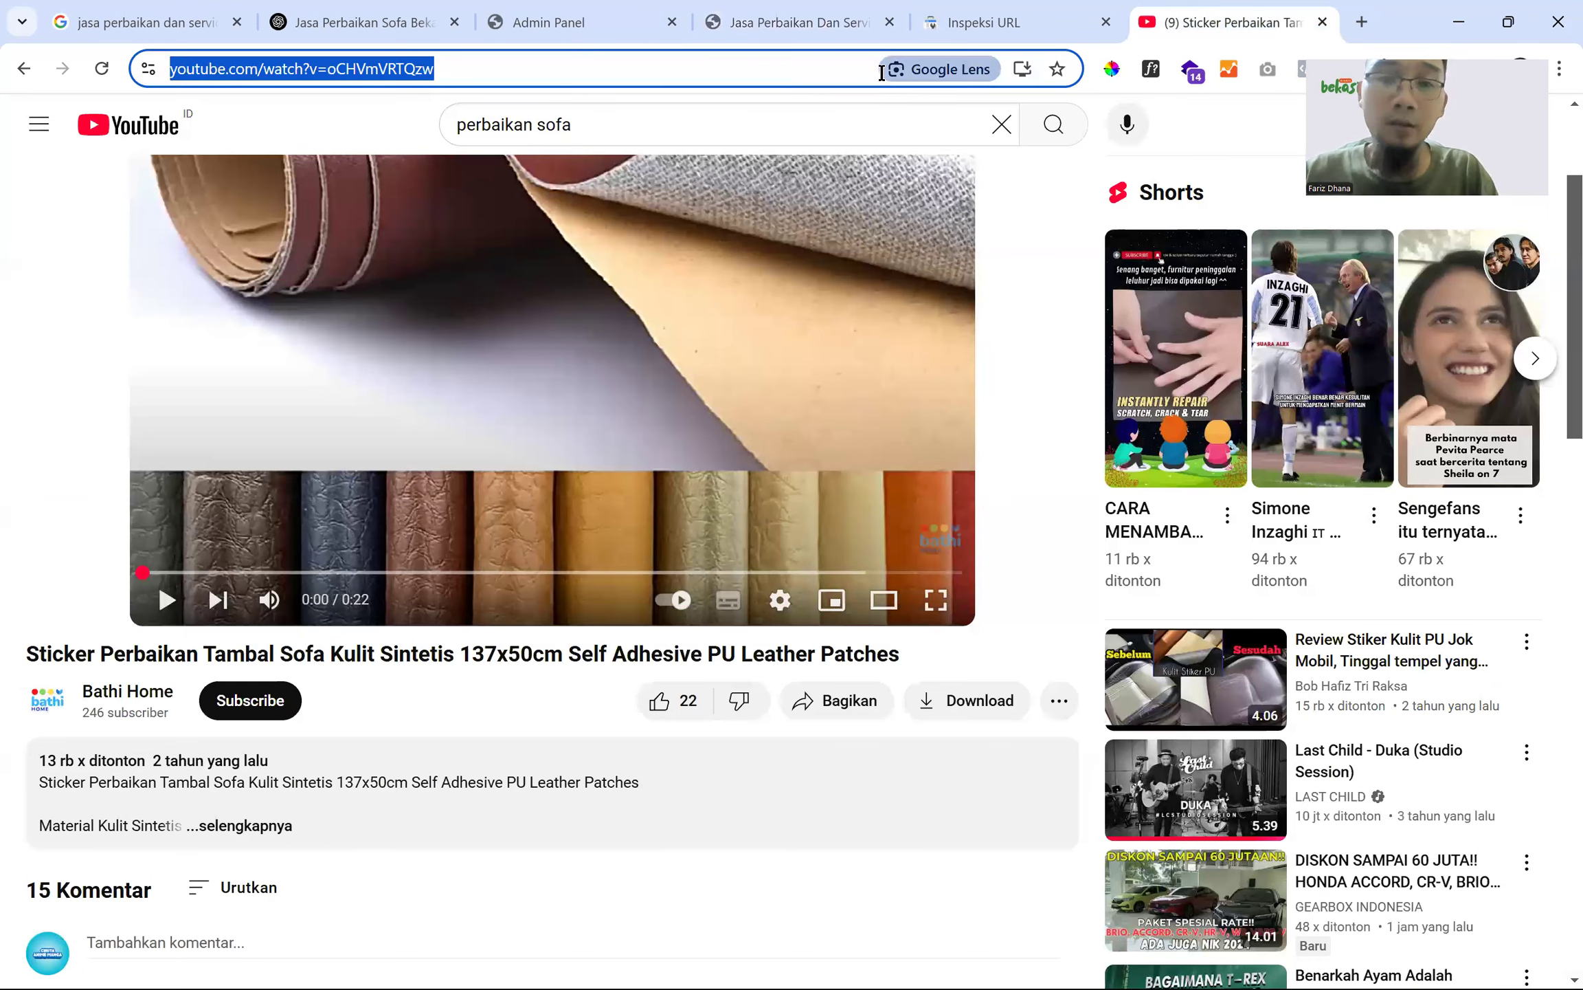
key(ctrl+v)
key(Return)
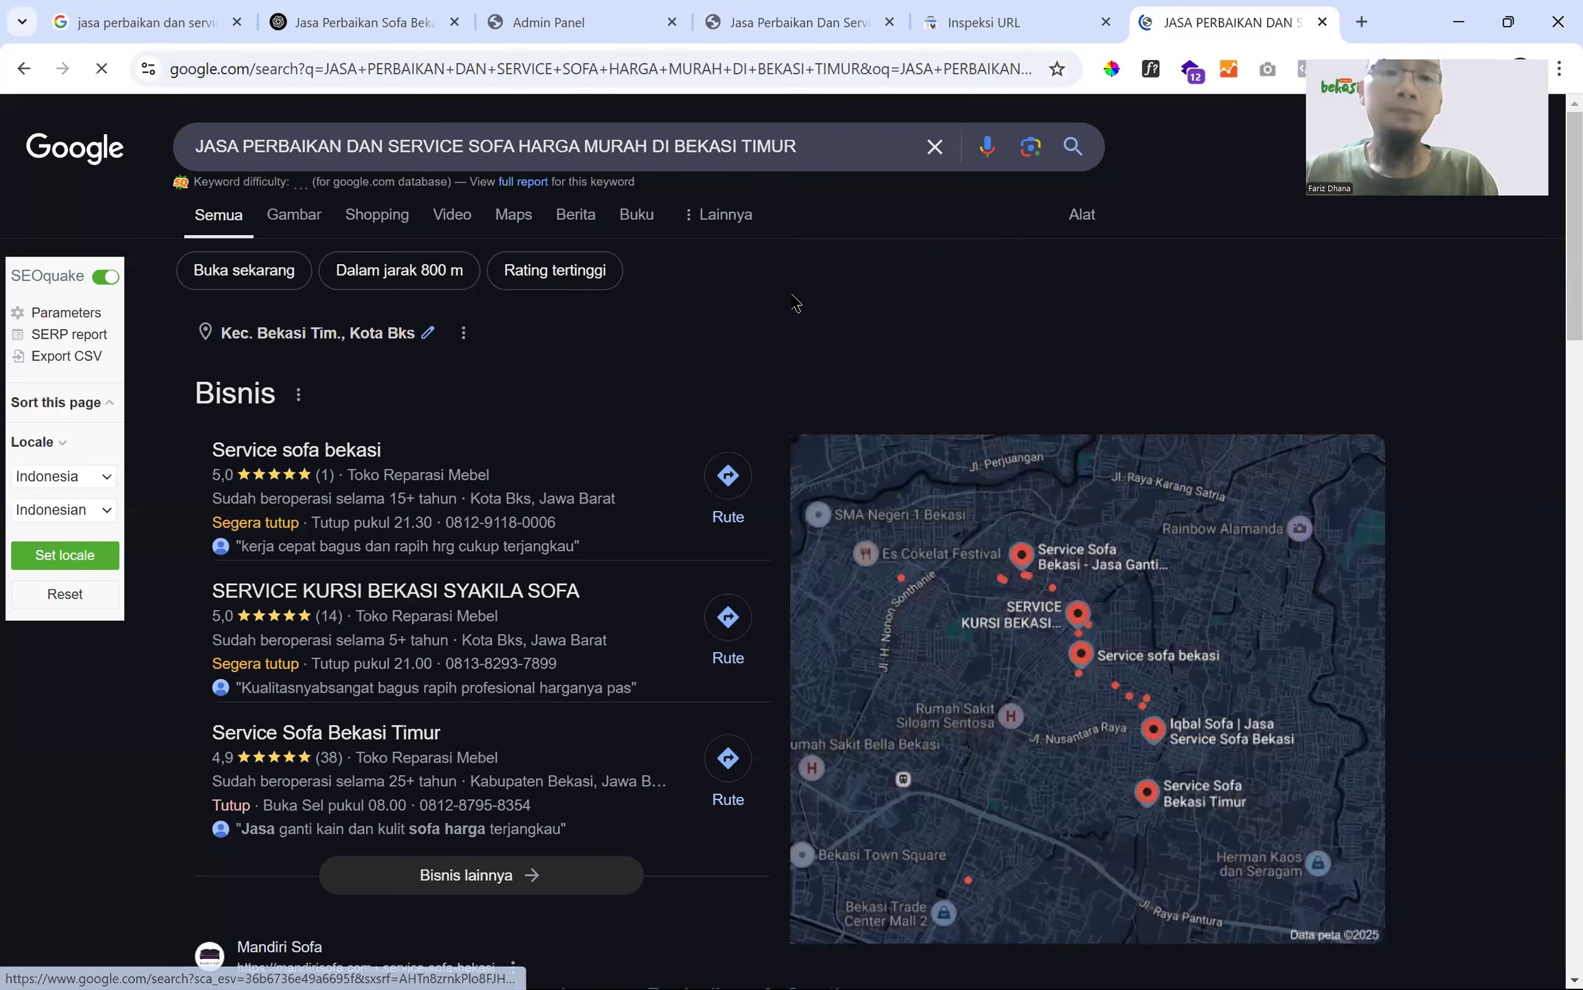
scroll(845, 371, down, 10)
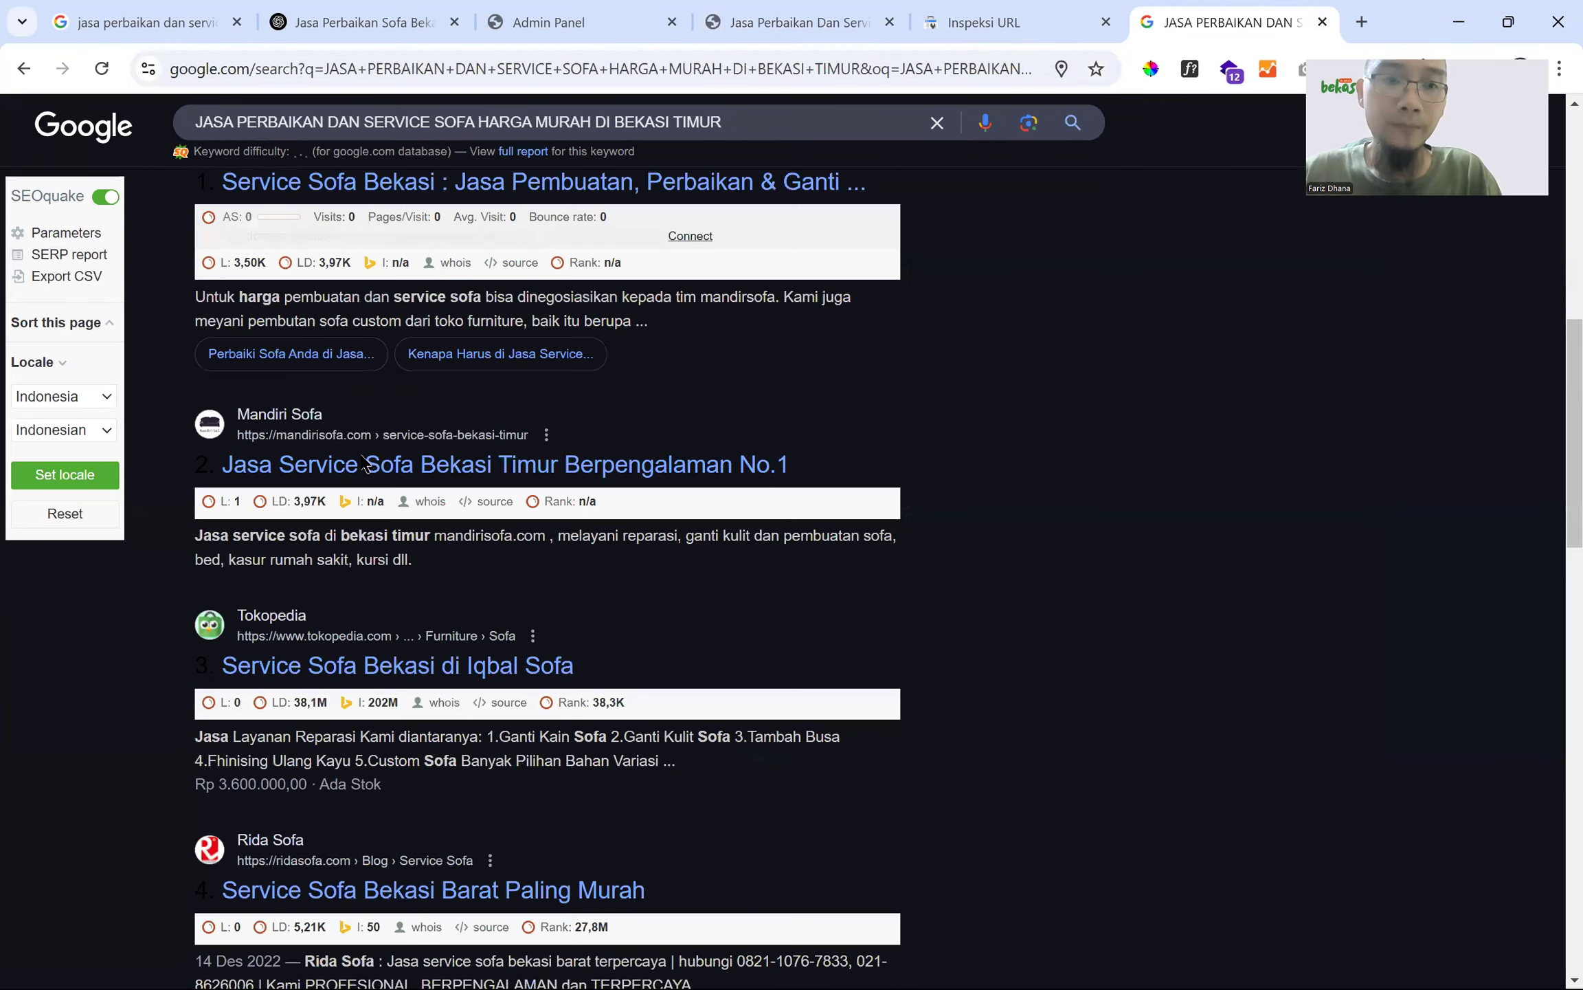
scroll(956, 554, down, 10)
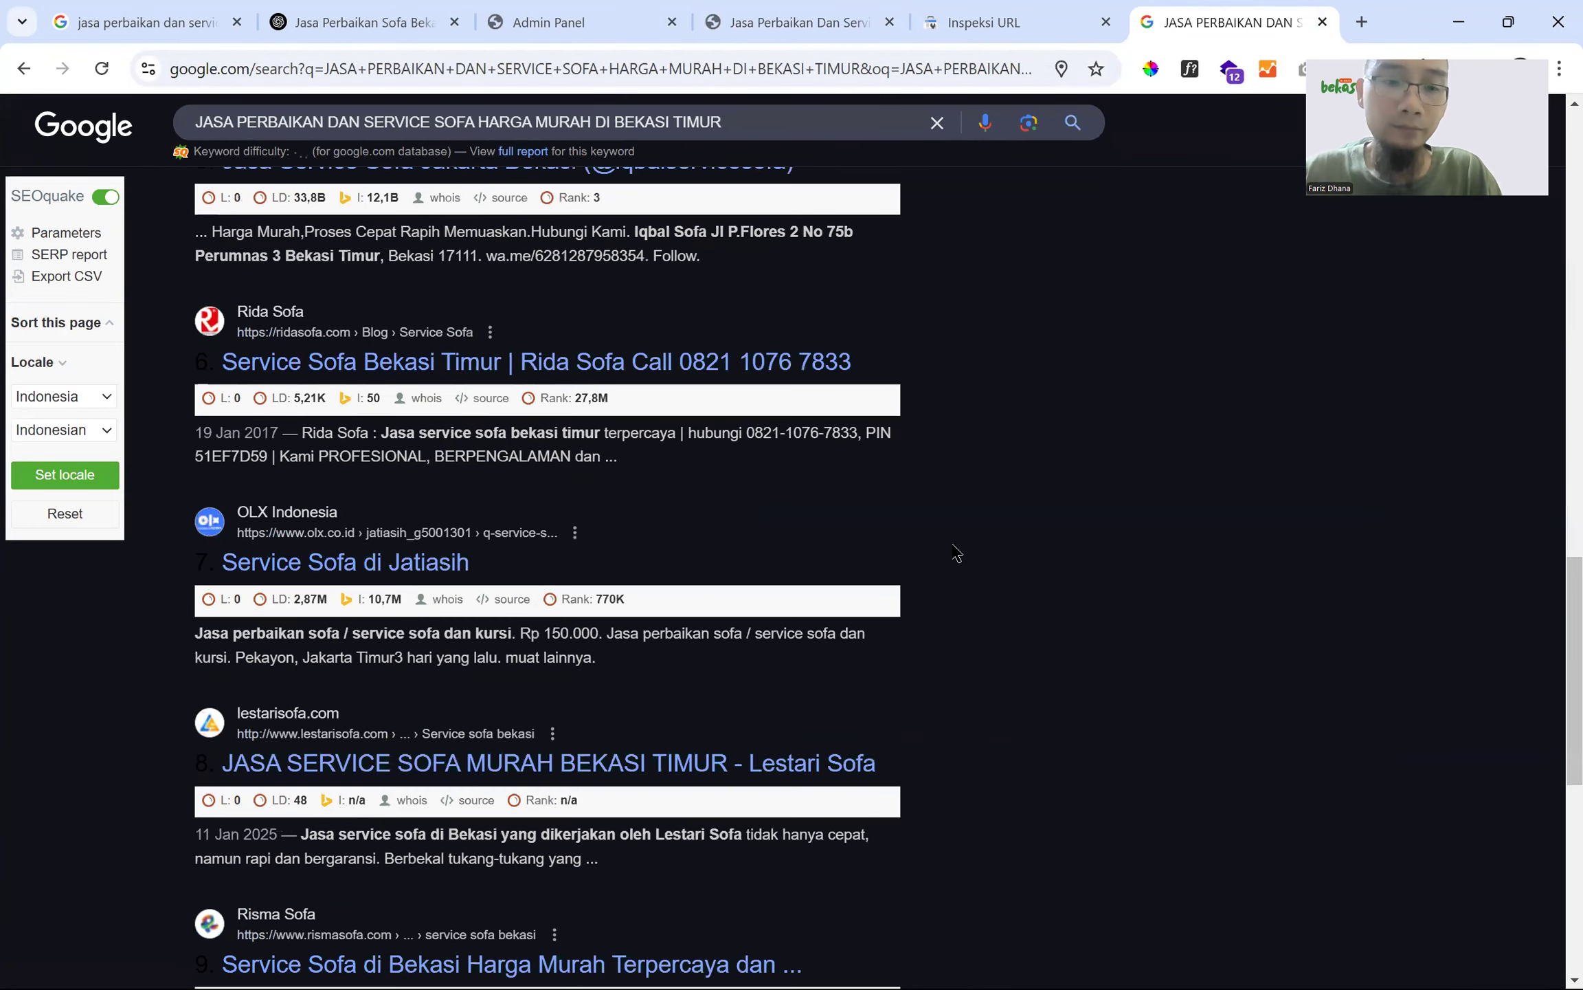
scroll(956, 553, down, 10)
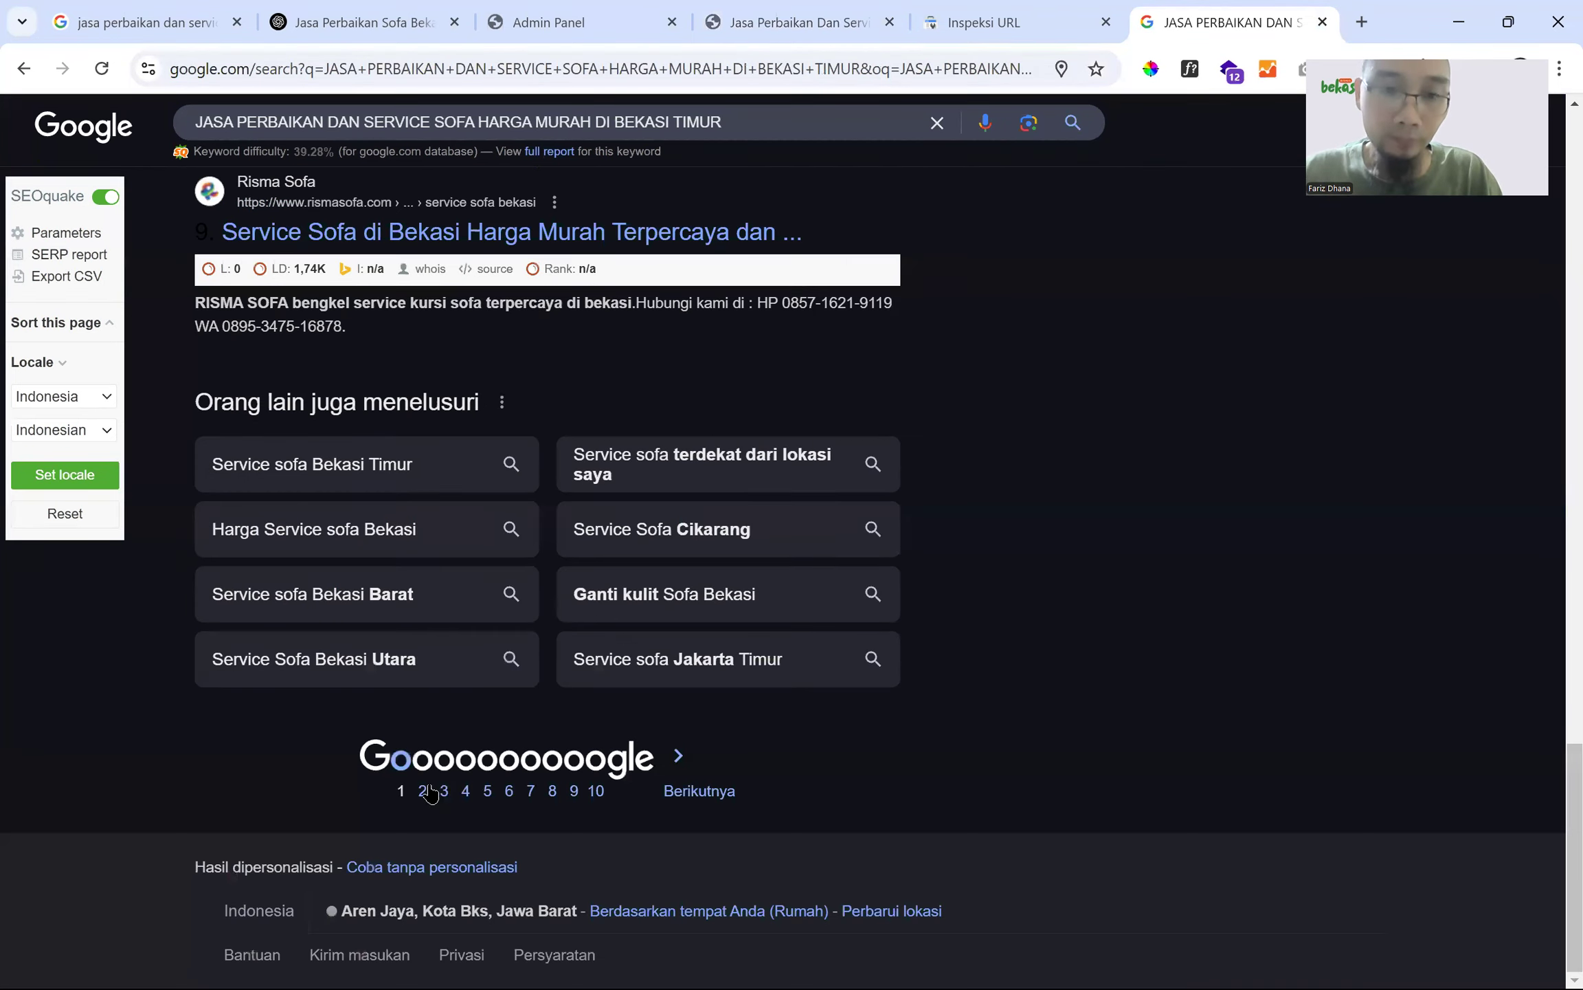
click(422, 790)
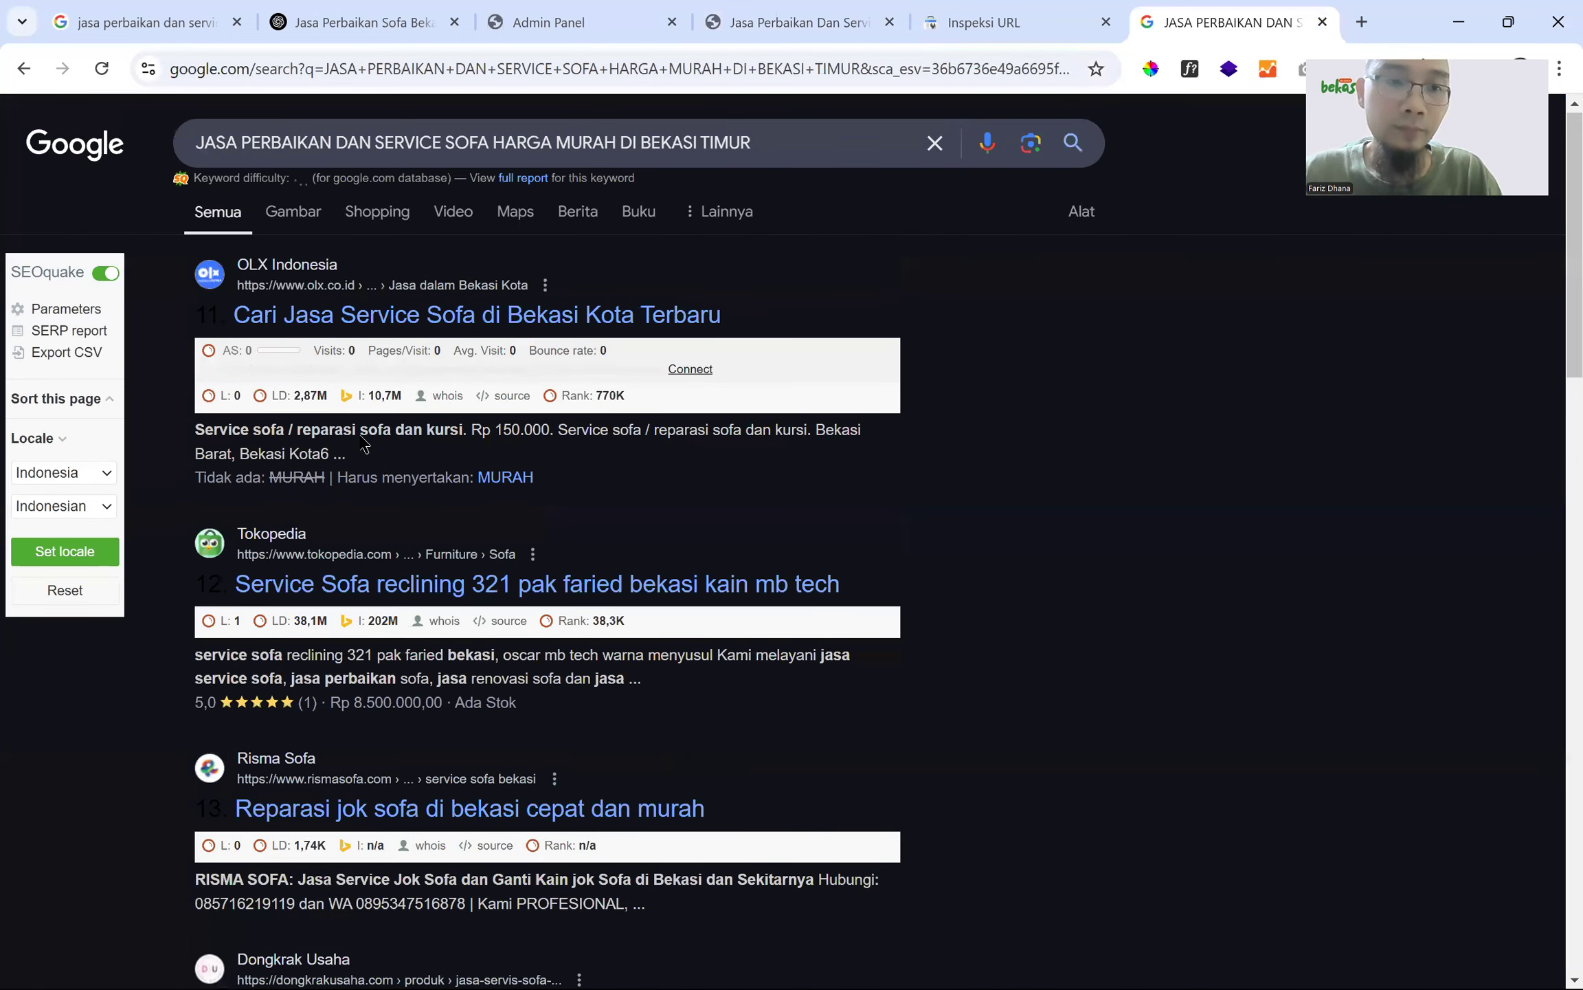
scroll(691, 322, down, 5)
click(937, 23)
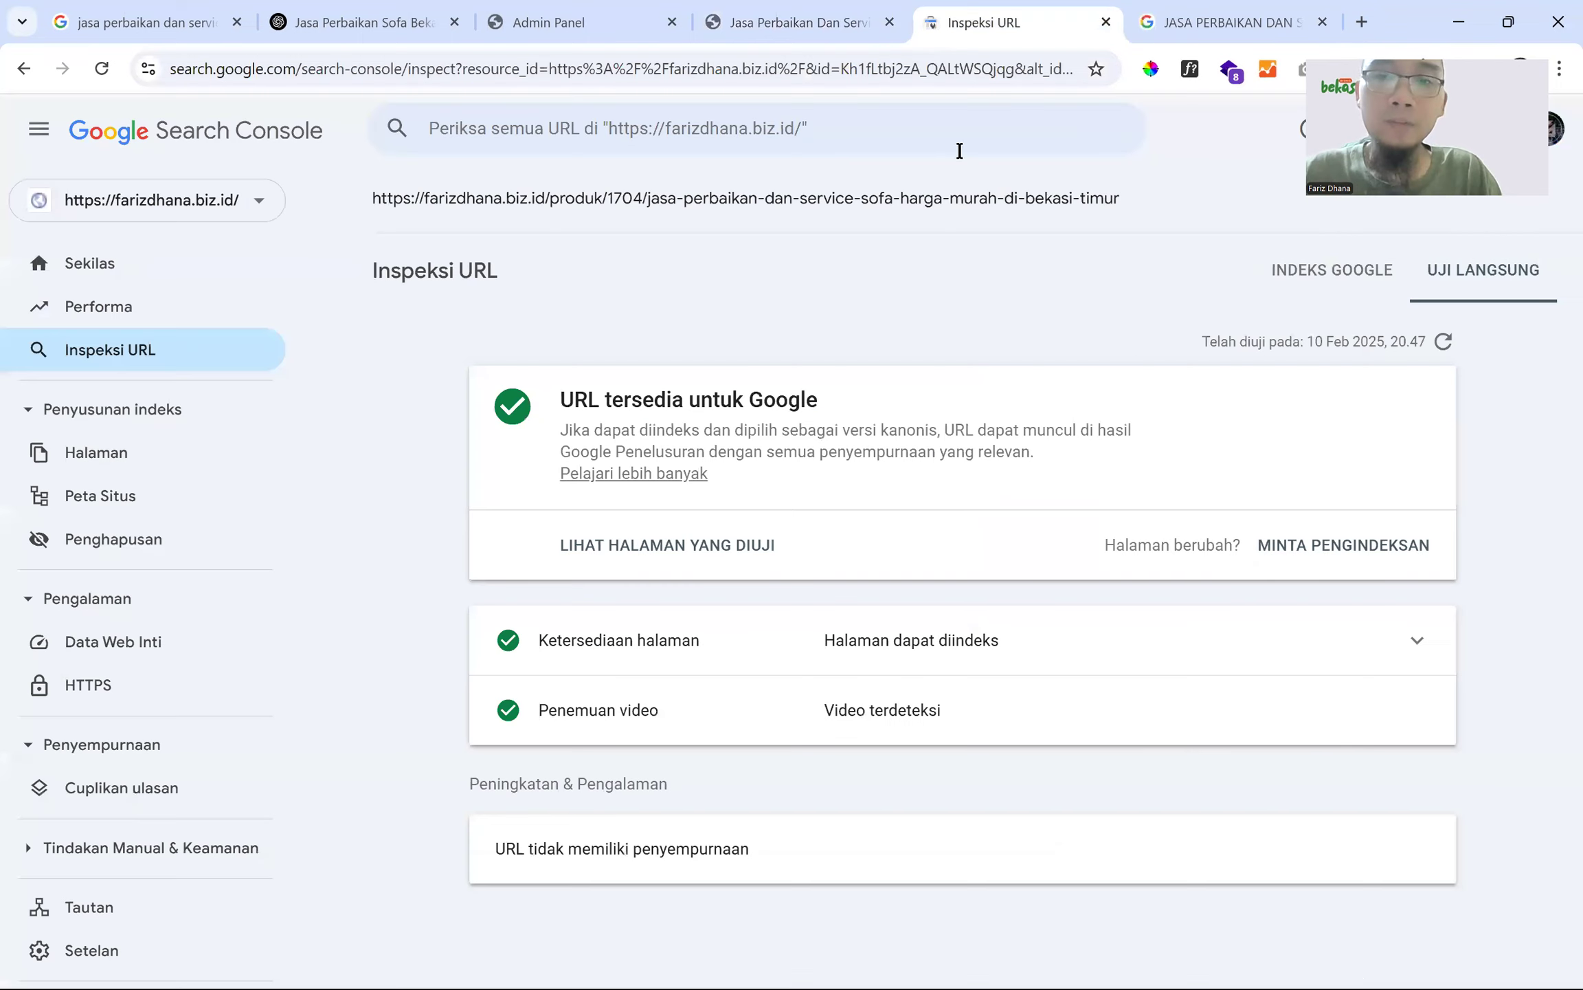
- Request indexing for the live-tested URL, then close the Google search results tab
click(1314, 546)
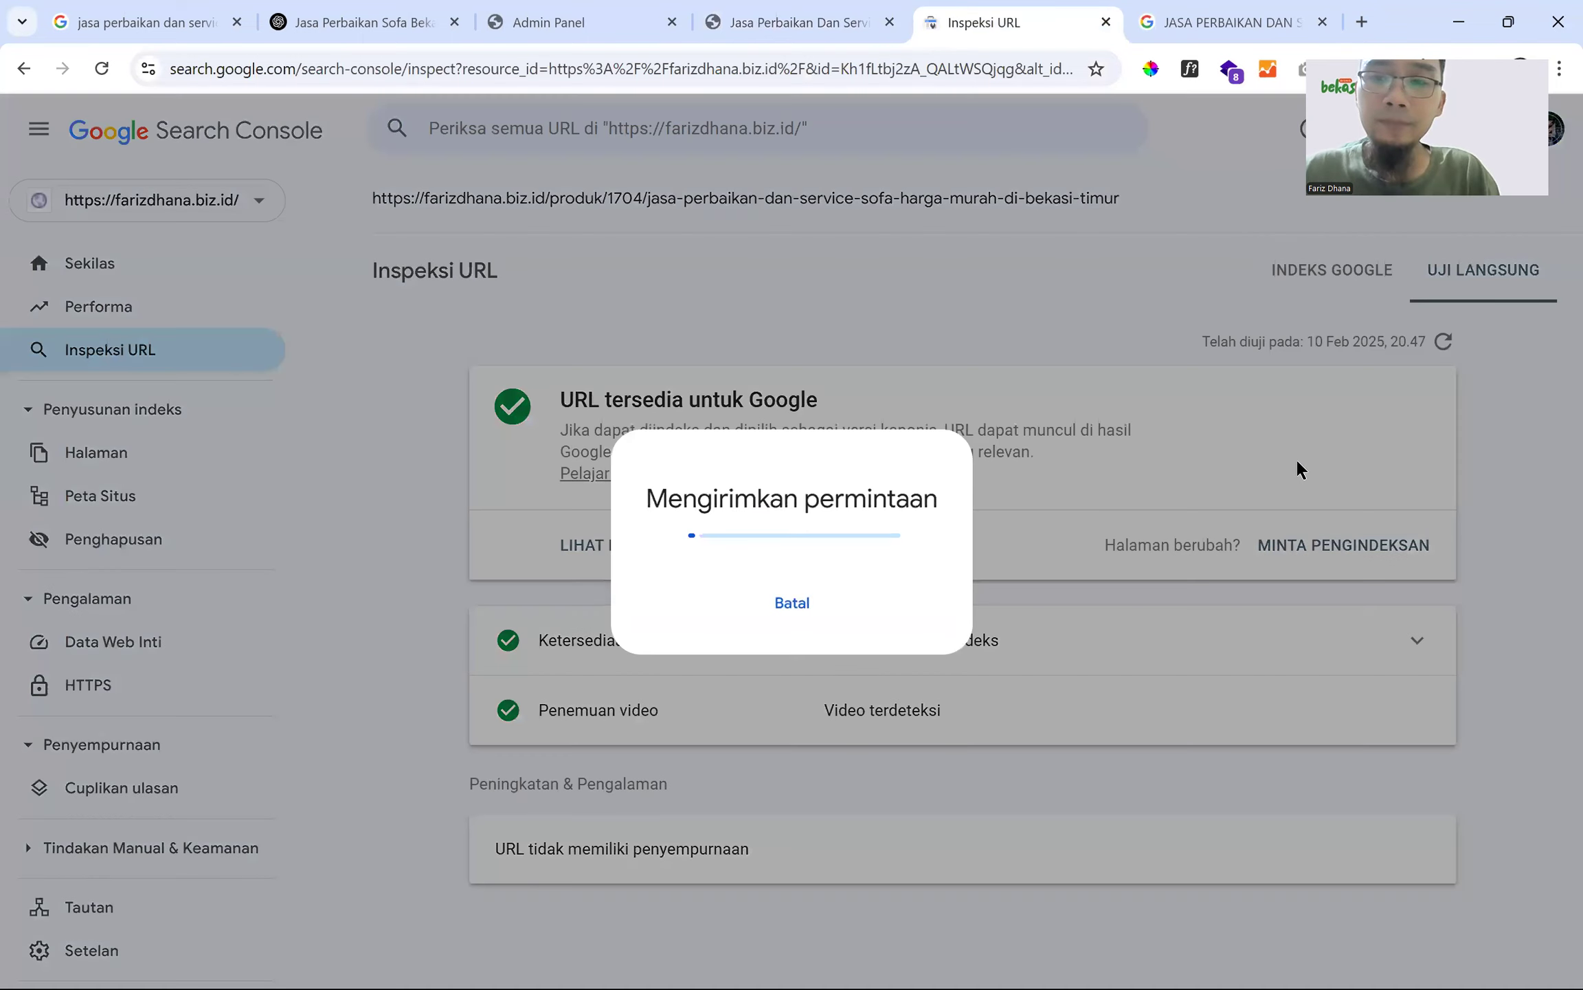
click(1034, 630)
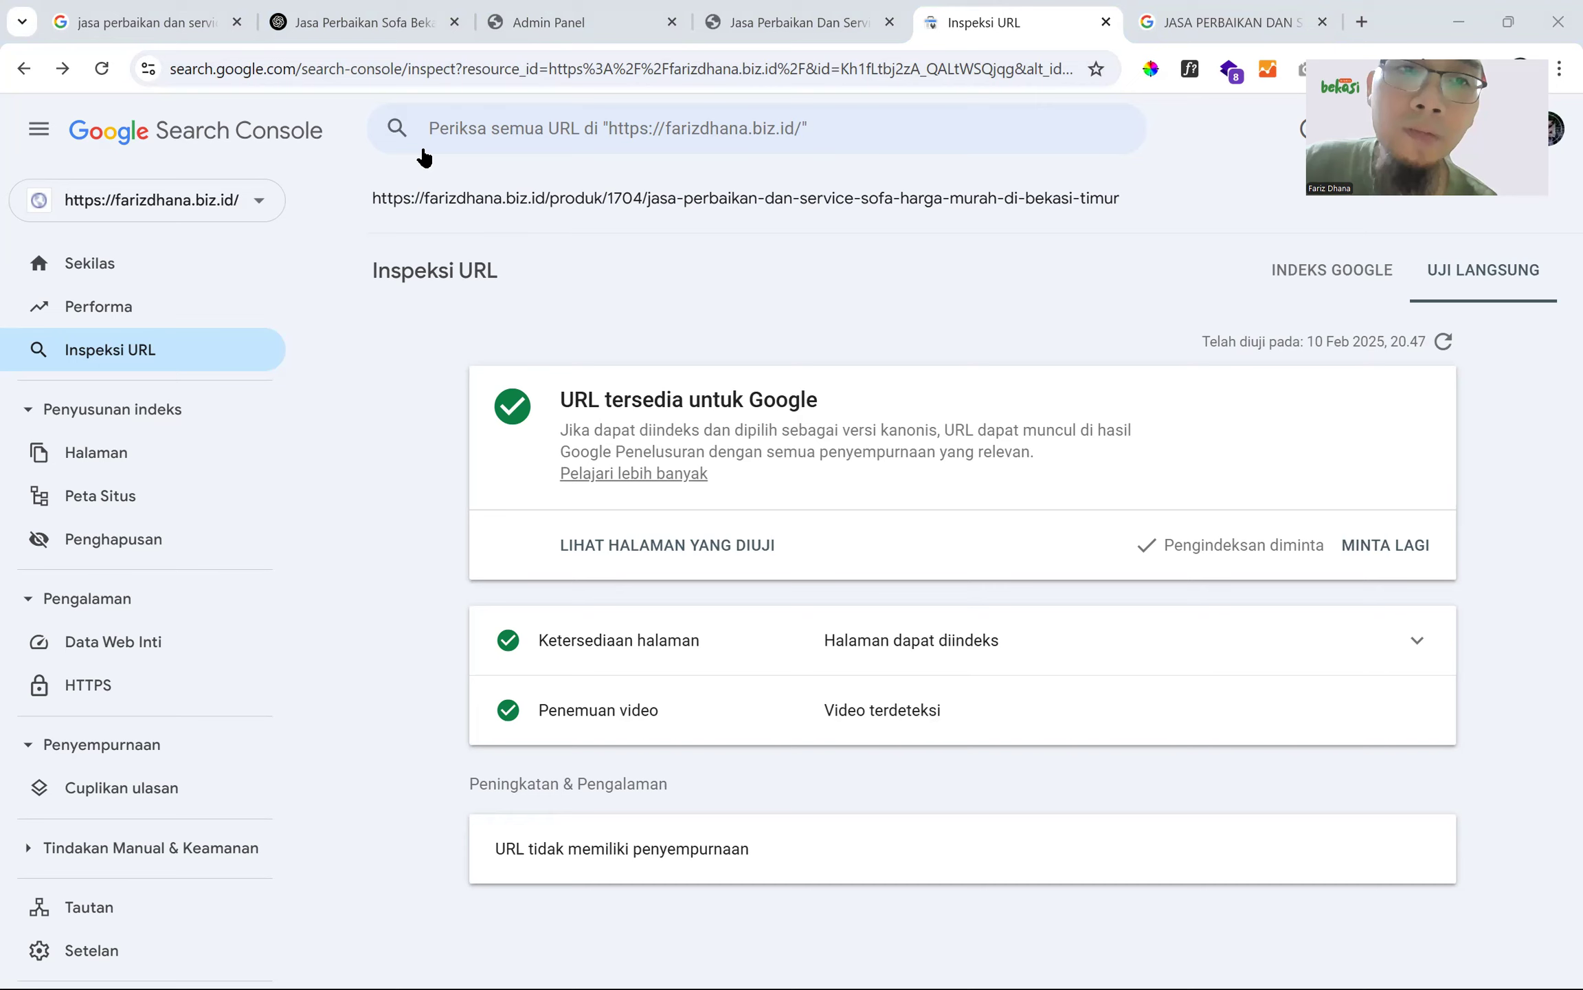
click(464, 129)
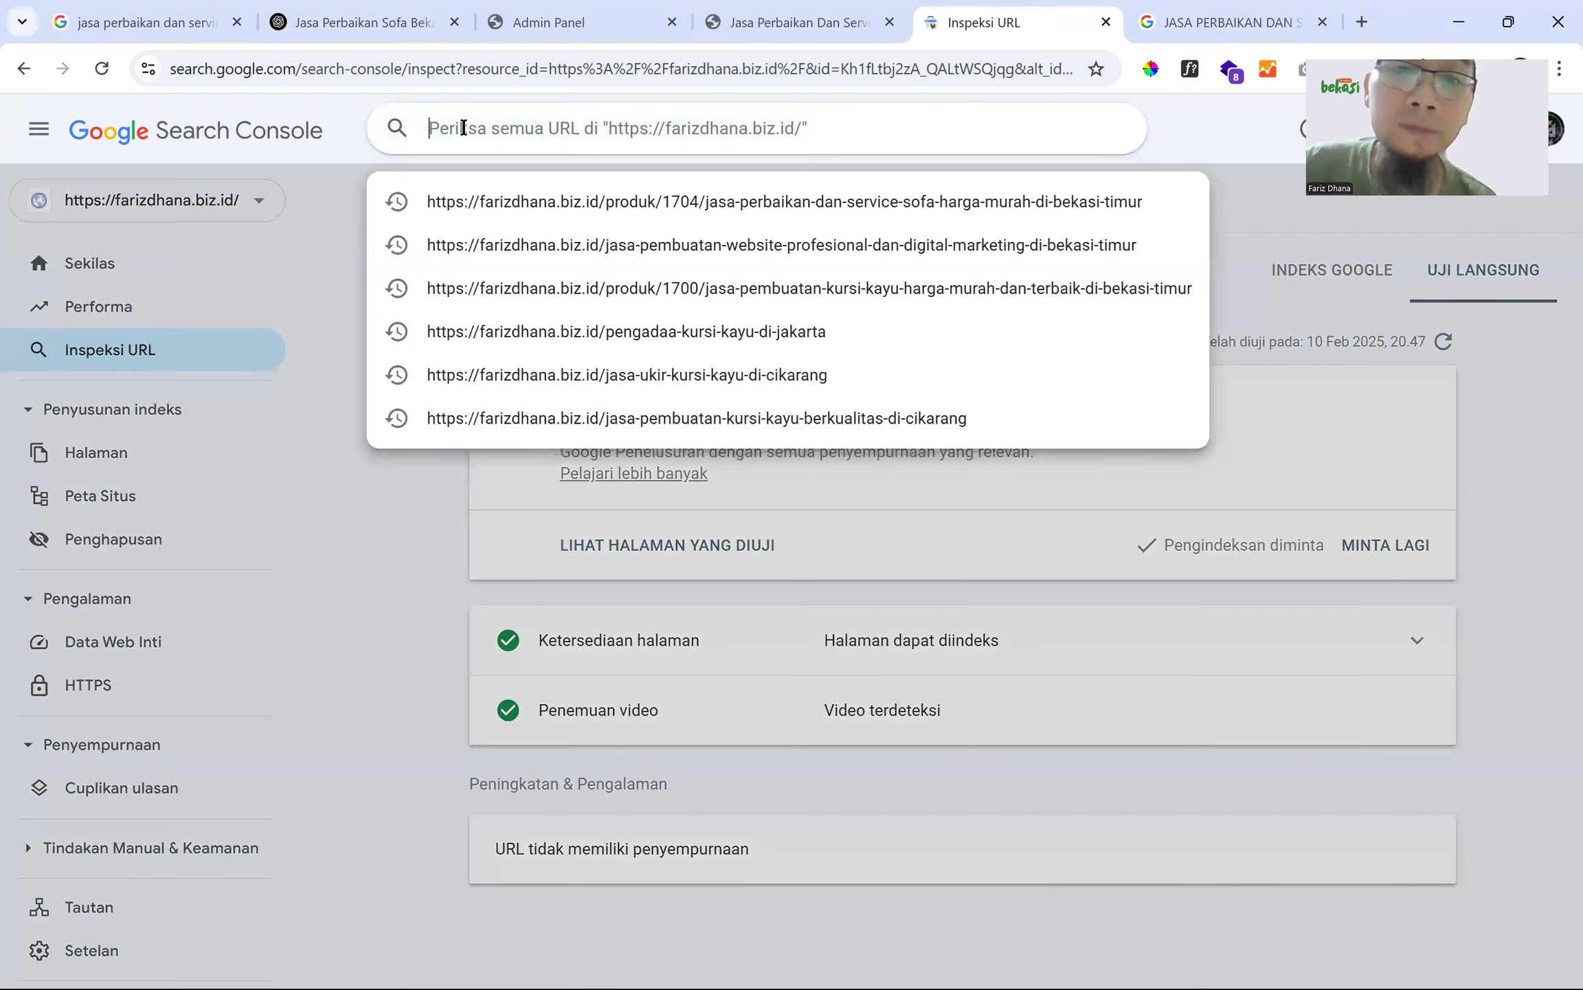
click(1173, 25)
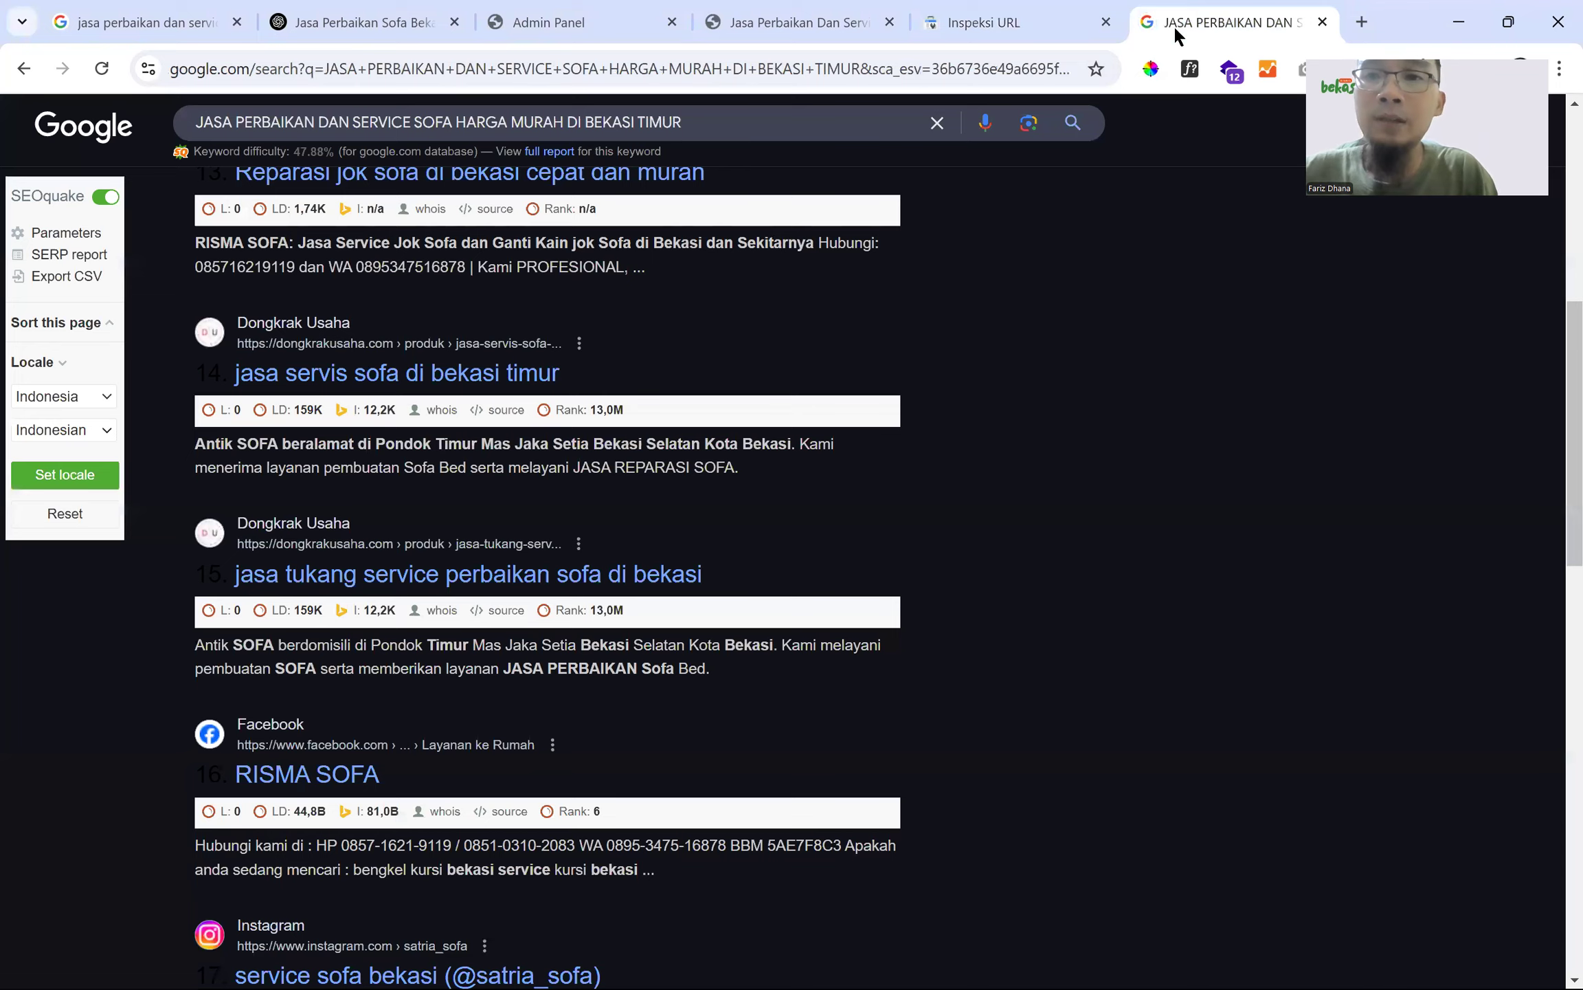
key(ctrl+w)
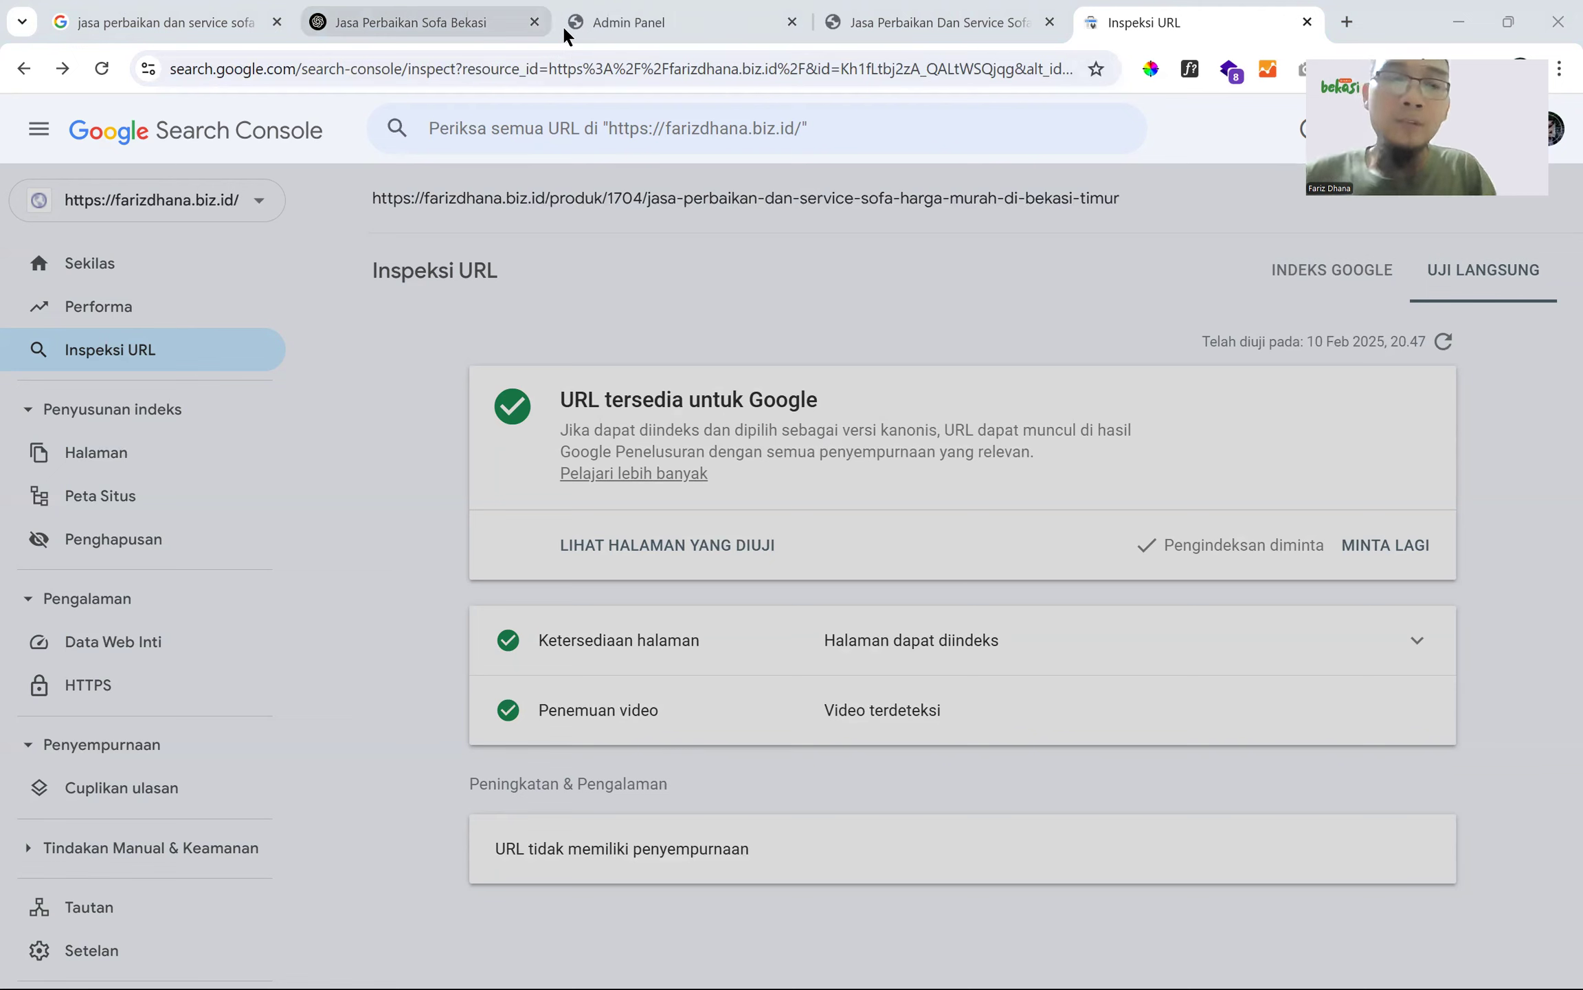
mouse_move(564, 30)
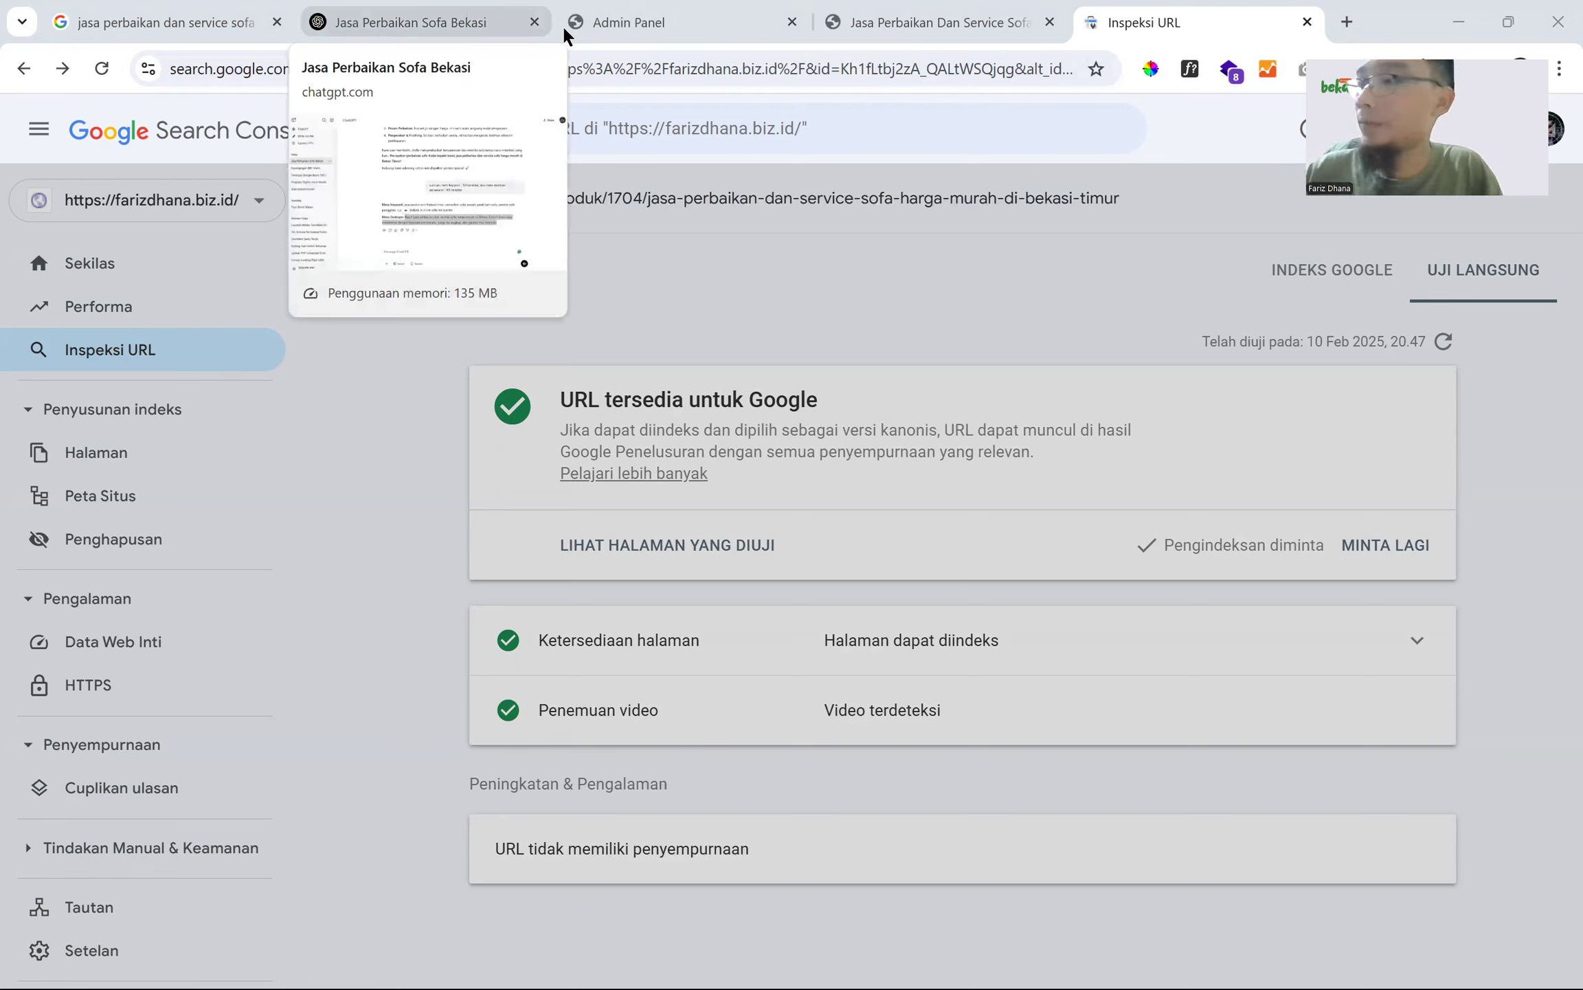
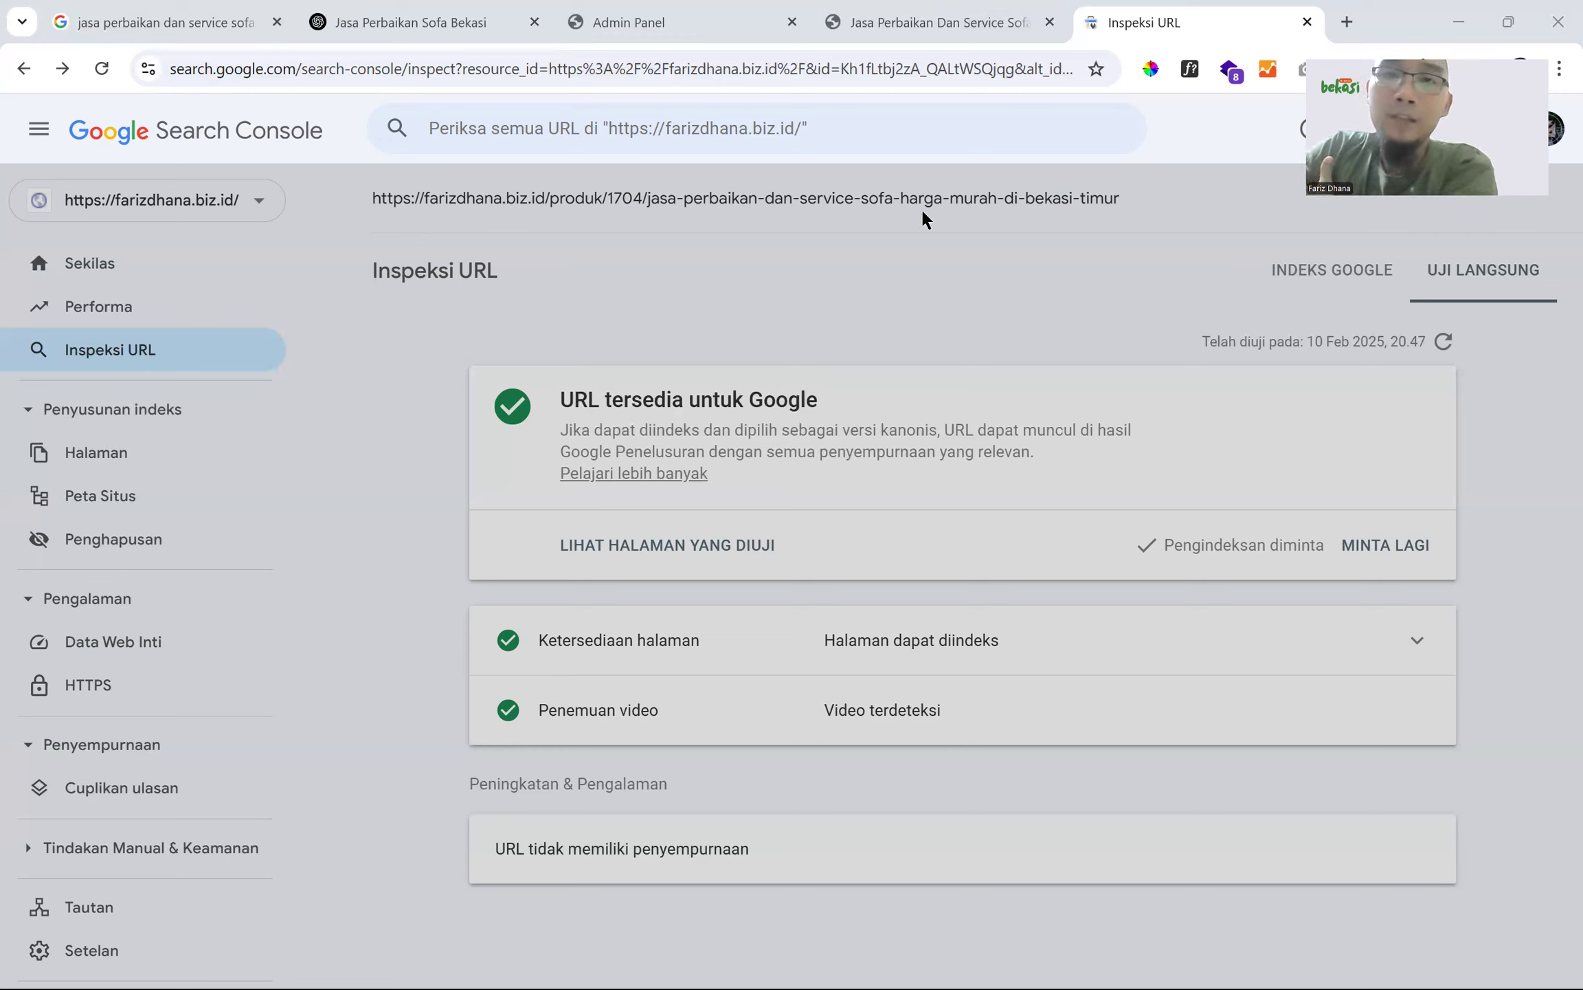
- Dismiss the overlay on the inspection results and review the recently inspected URLs list
click(401, 201)
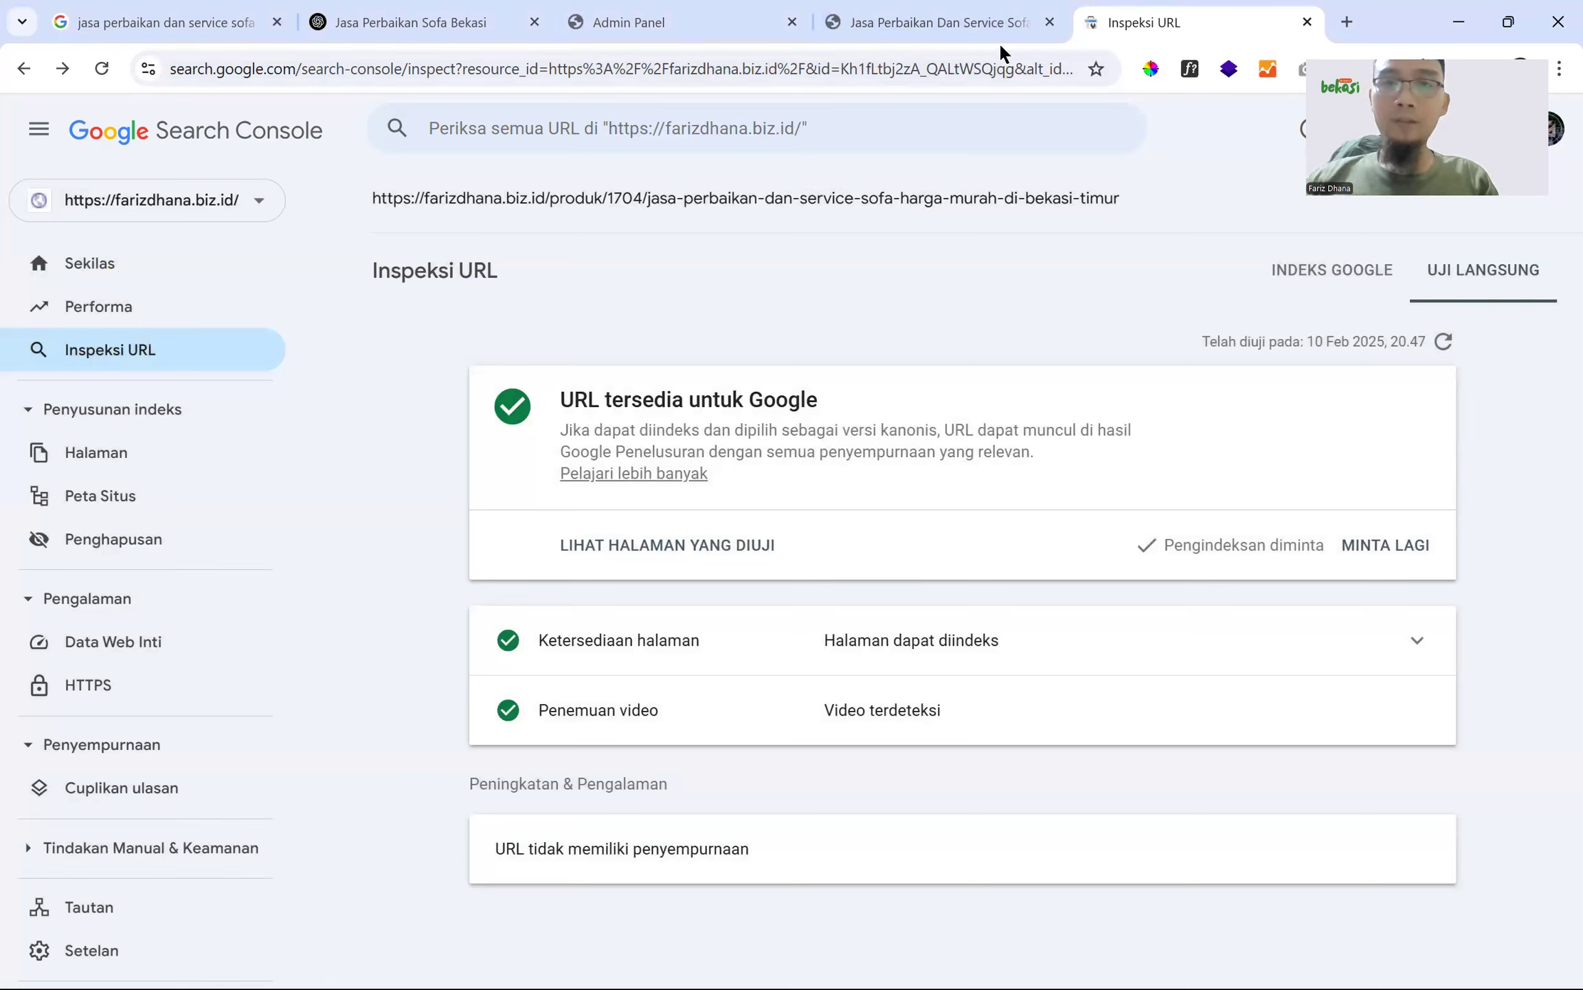
click(600, 69)
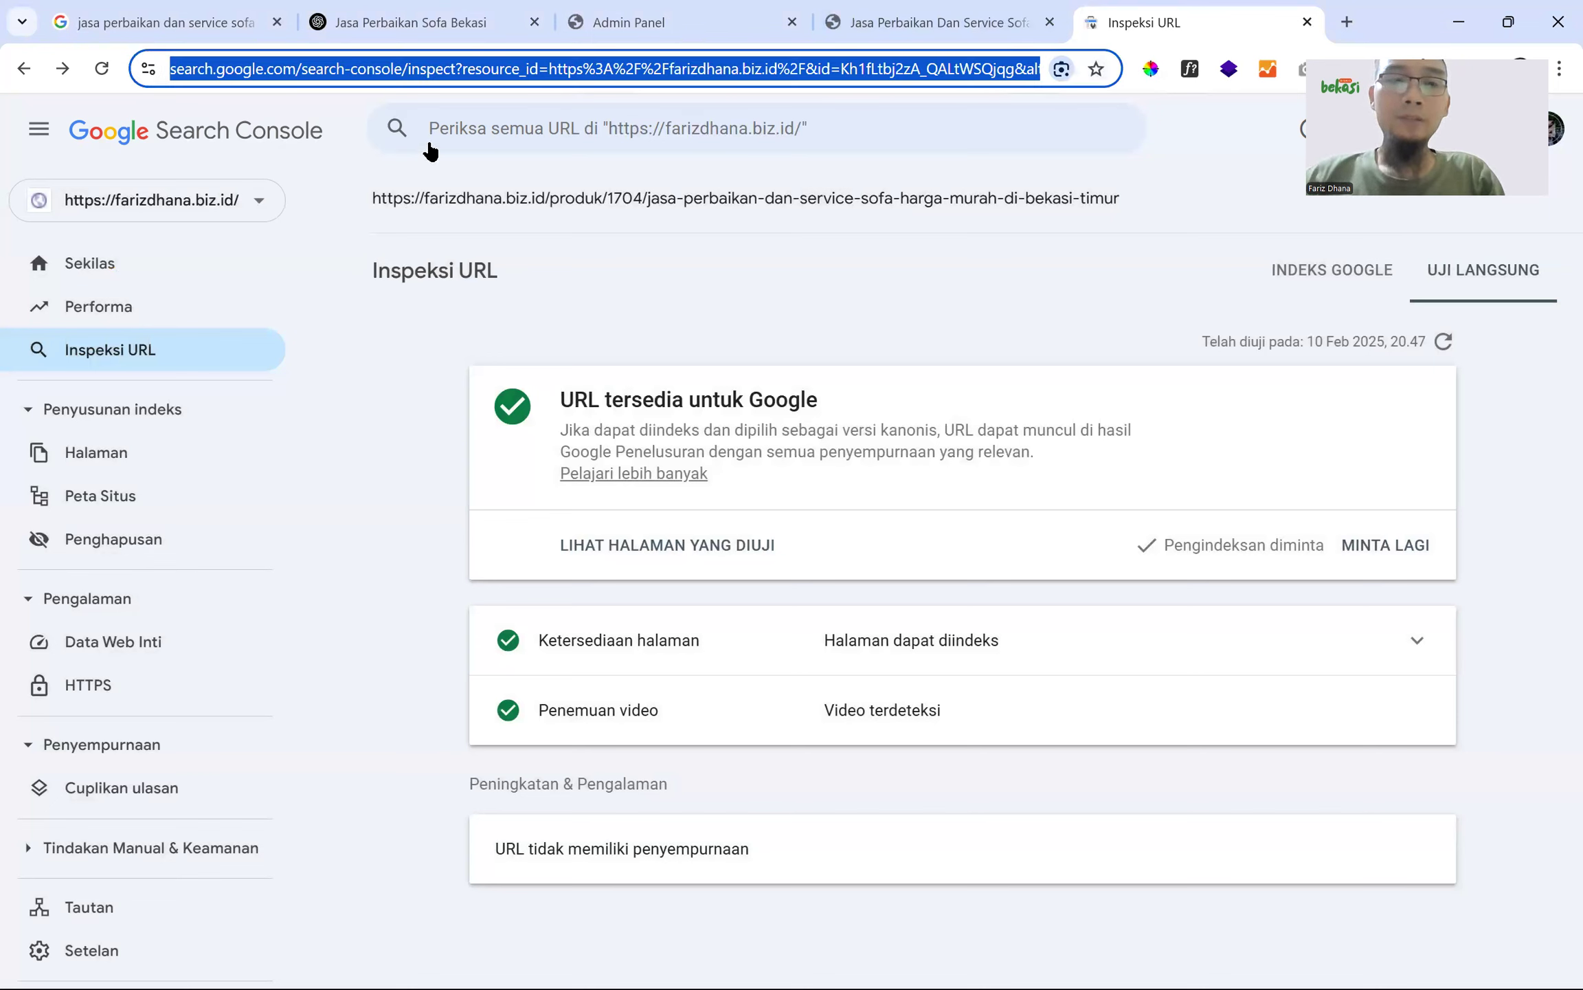
click(458, 127)
click(314, 239)
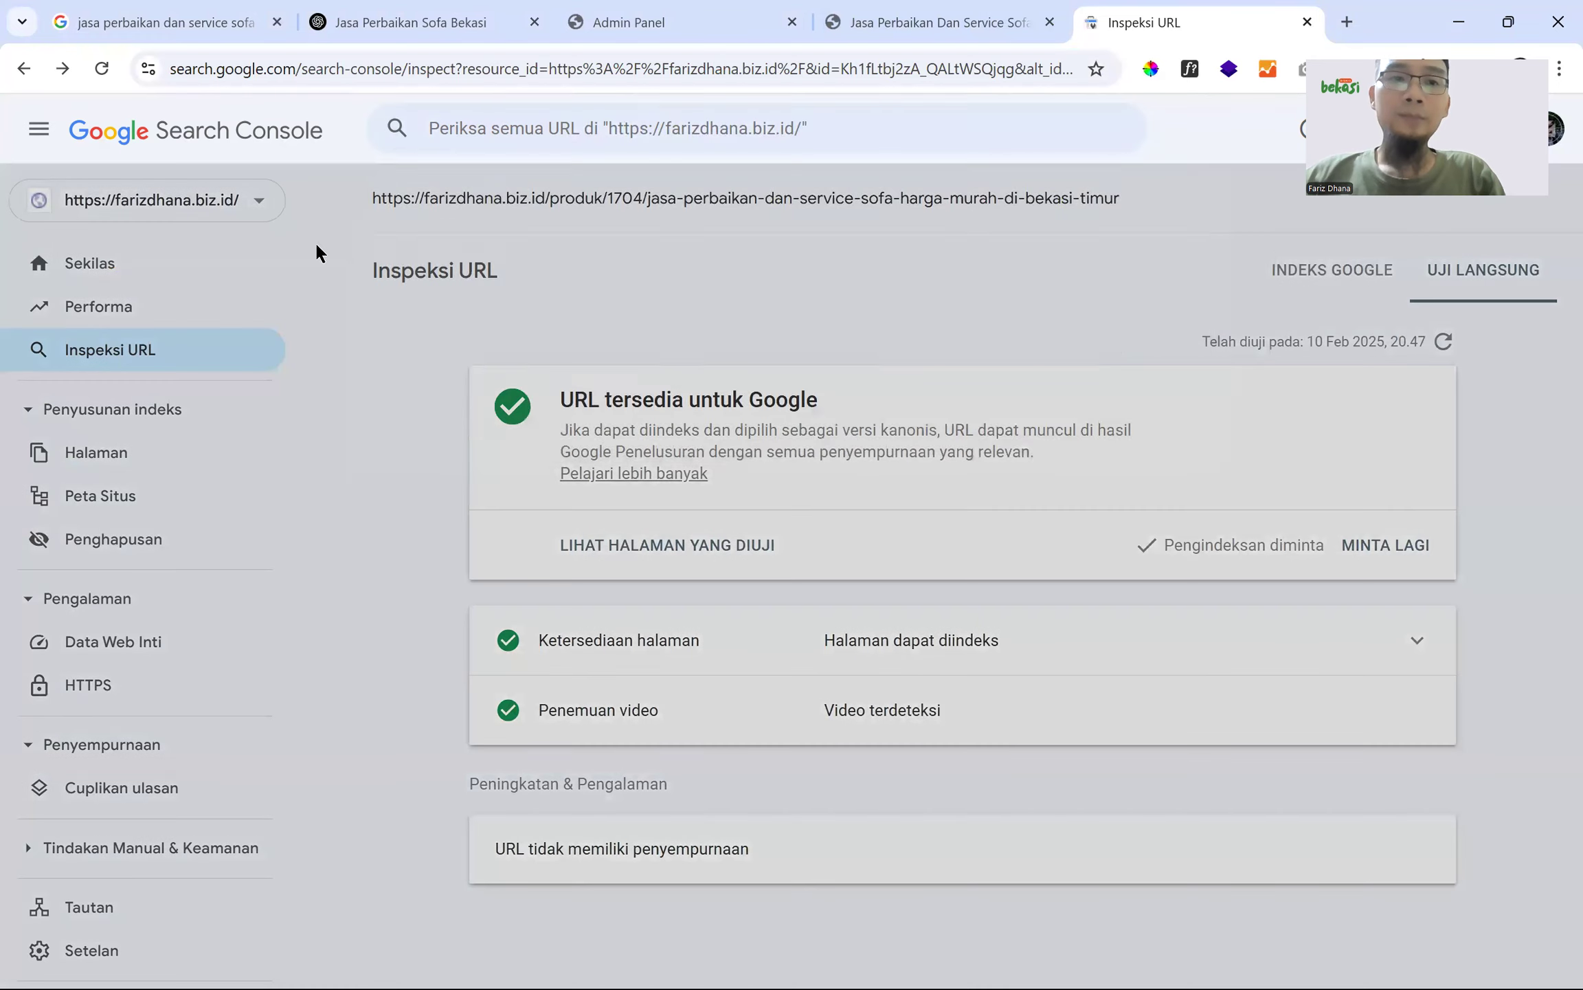
click(447, 126)
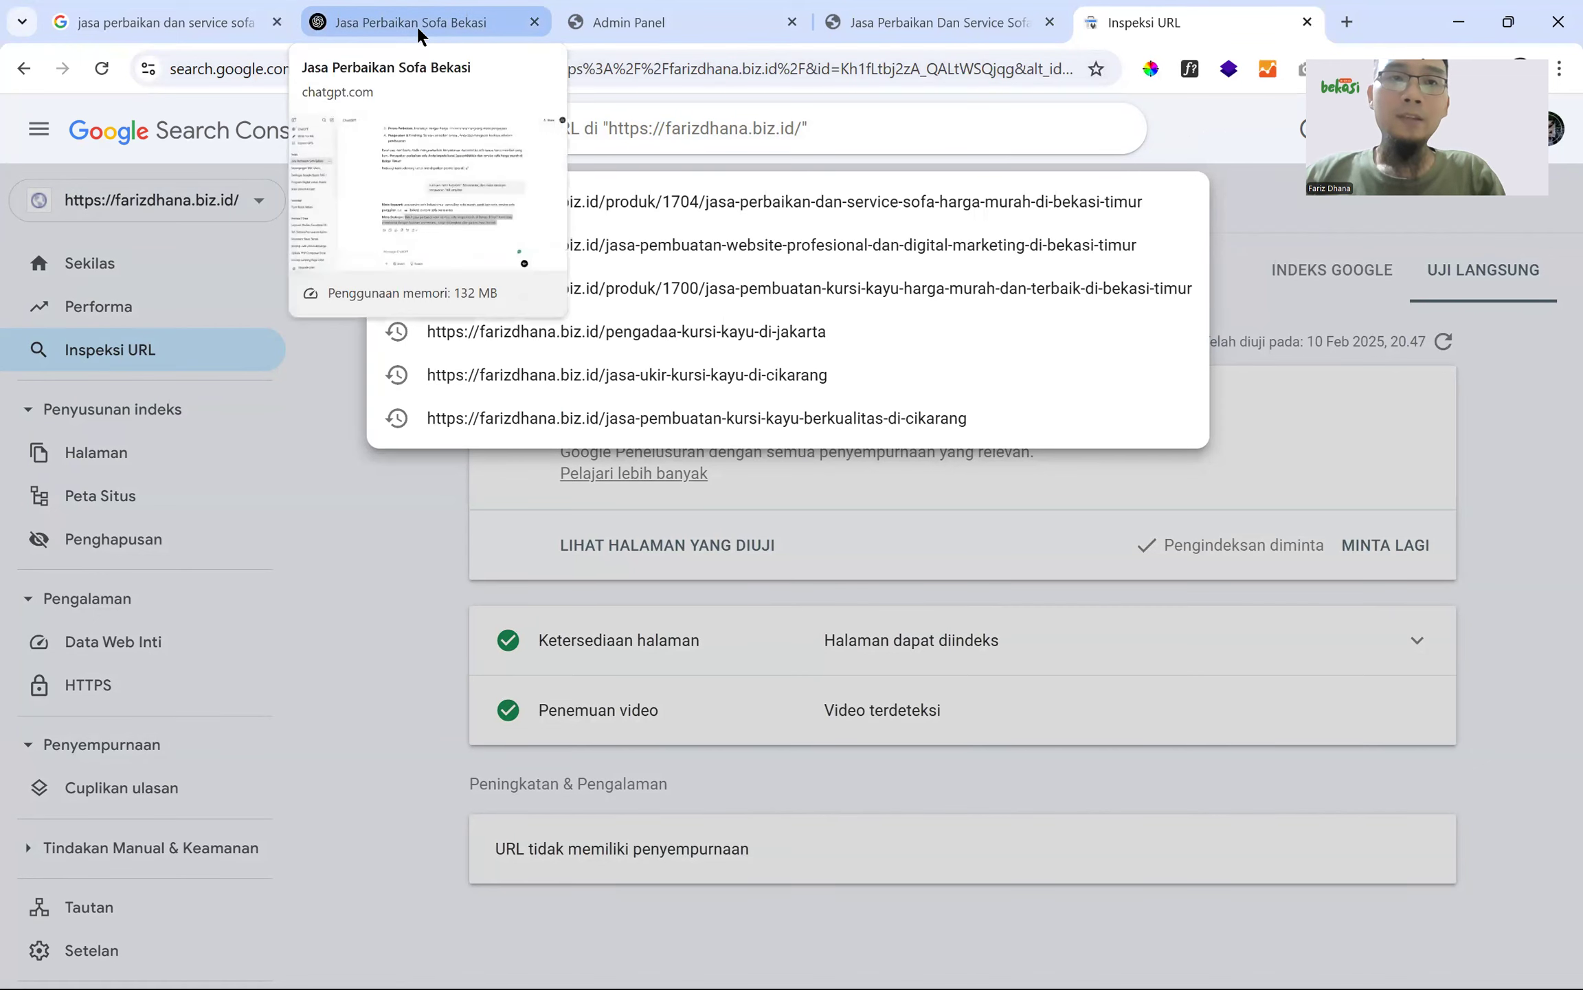
click(1198, 140)
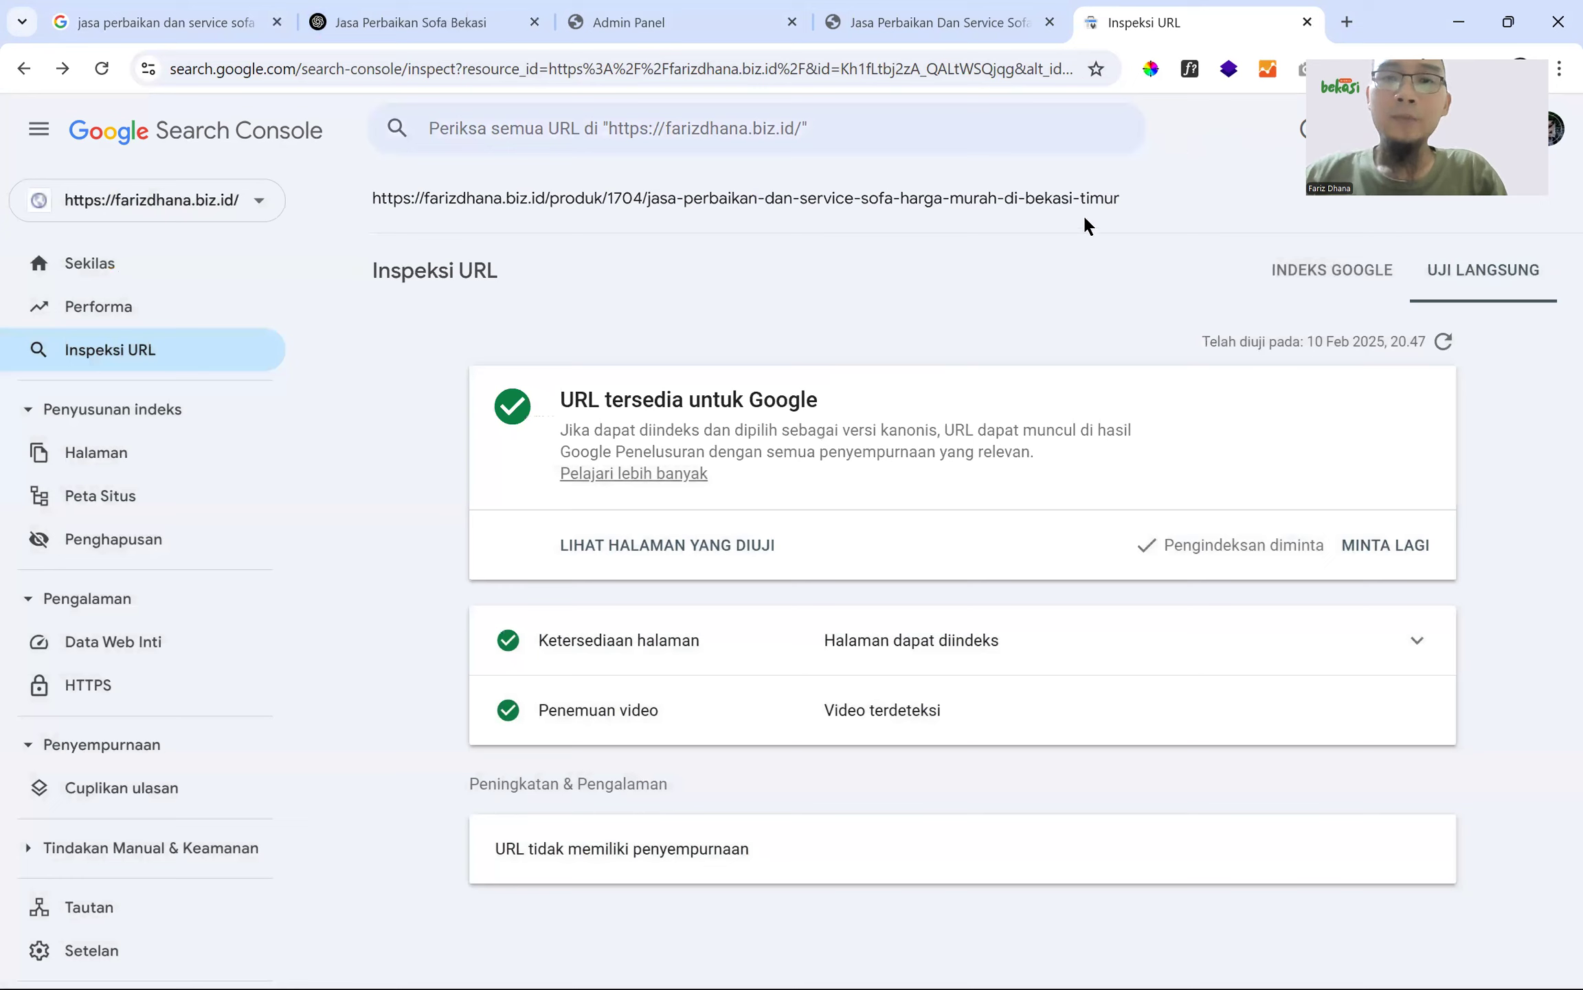
- Select the inspected product URL text in parts, then the whole URL, and clear the selection
double_click(376, 200)
drag(1144, 203, 386, 215)
double_click(375, 198)
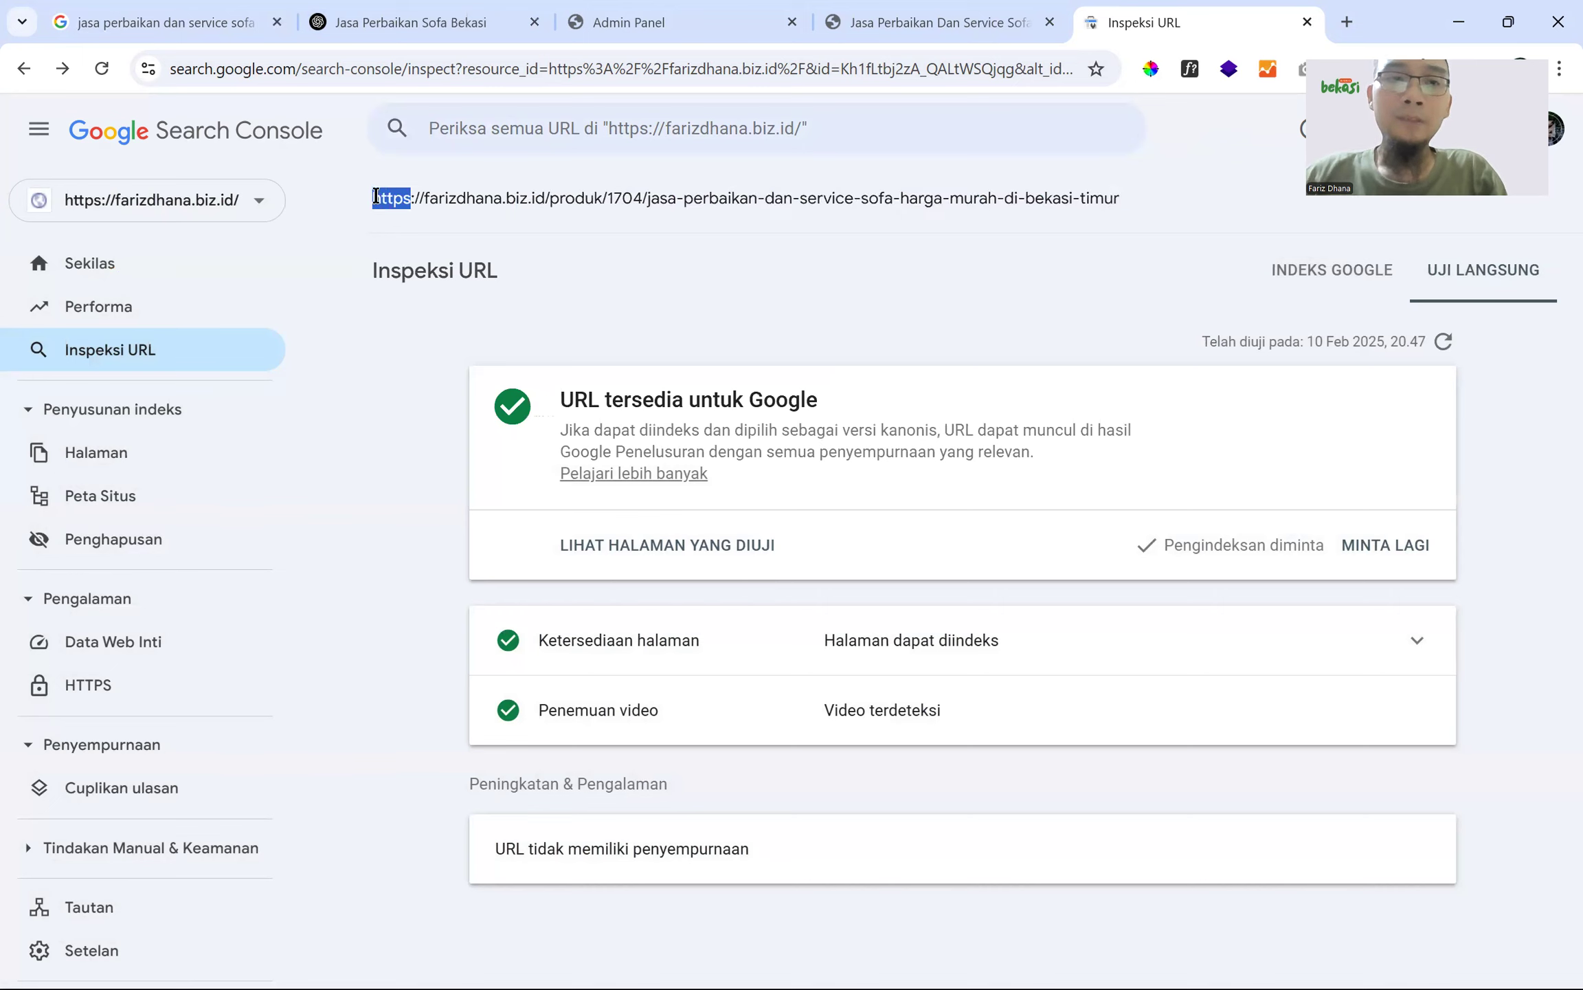
drag(1126, 203, 612, 198)
mouse_move(1160, 208)
mouse_down()
mouse_move(399, 215)
mouse_move(991, 202)
mouse_move(1172, 227)
mouse_up()
click(369, 201)
click(1172, 226)
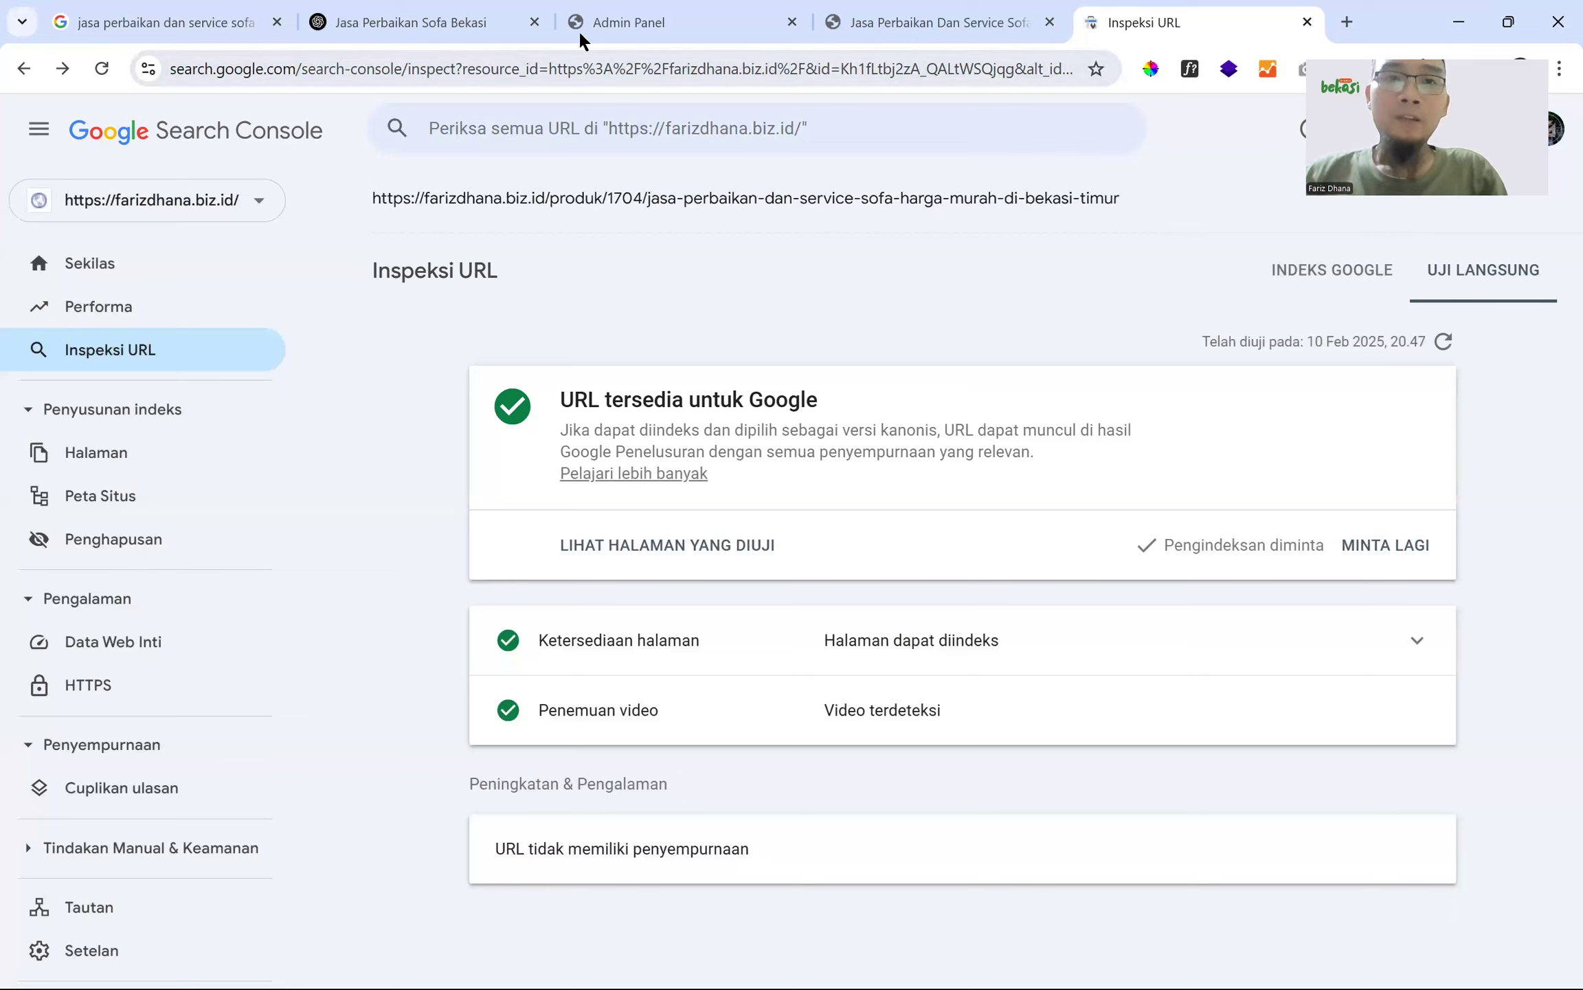
mouse_move(601, 31)
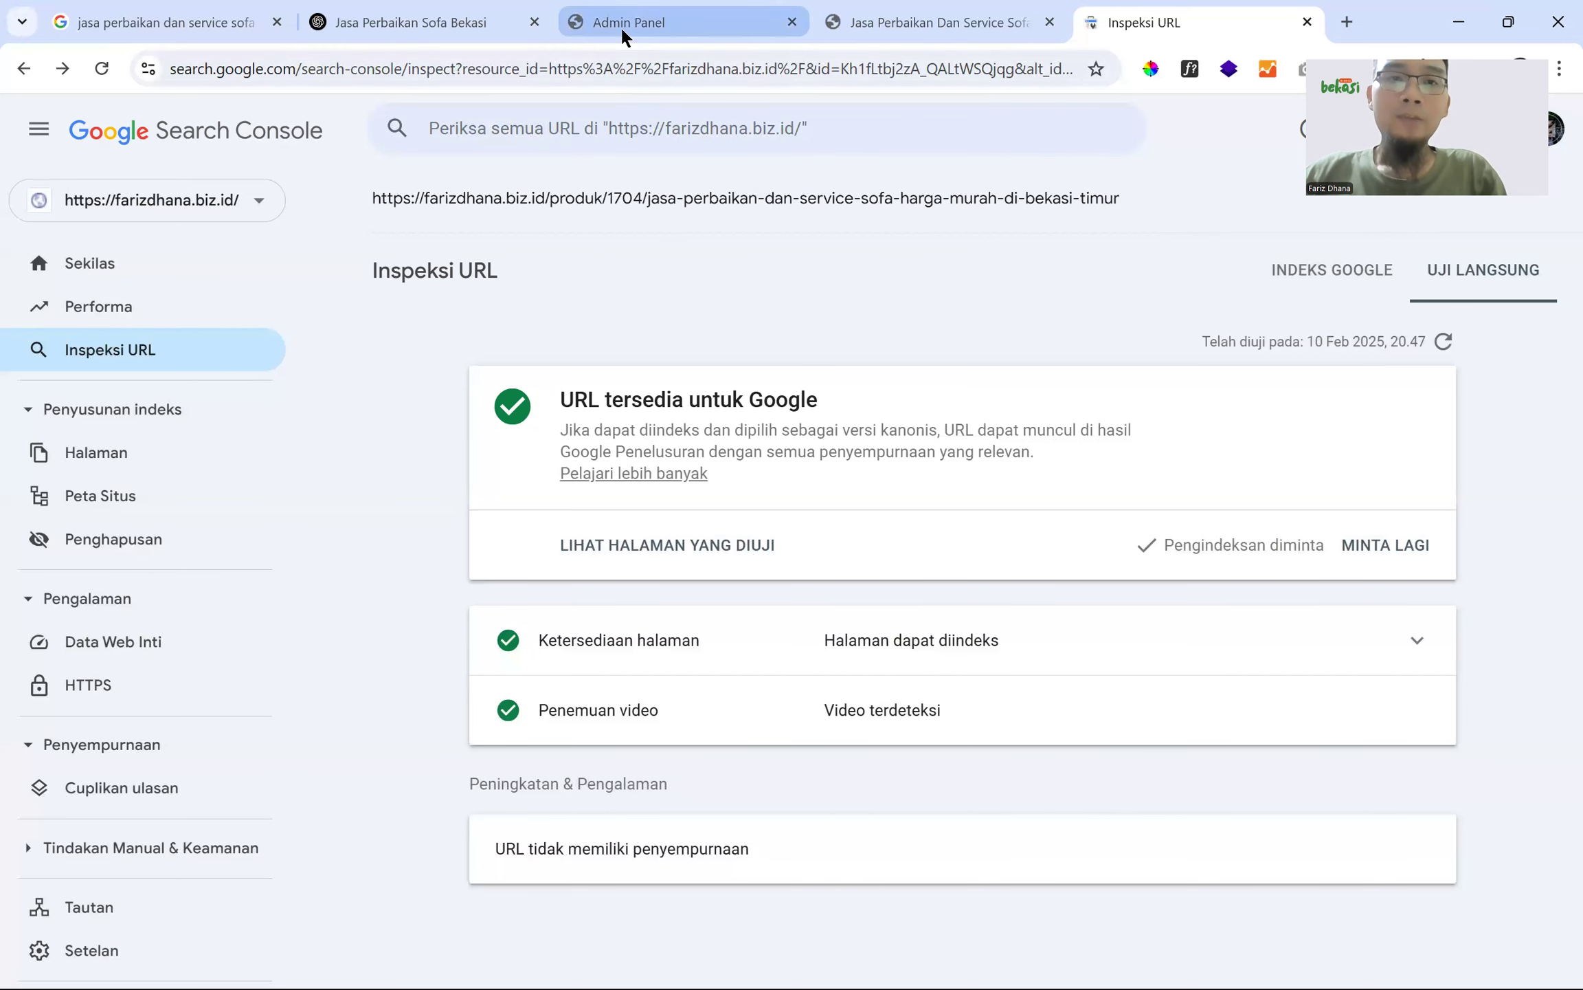
- Load bbctravelumroh.com in the Inspeksi URL tab, then return to the Admin Panel tab
click(620, 26)
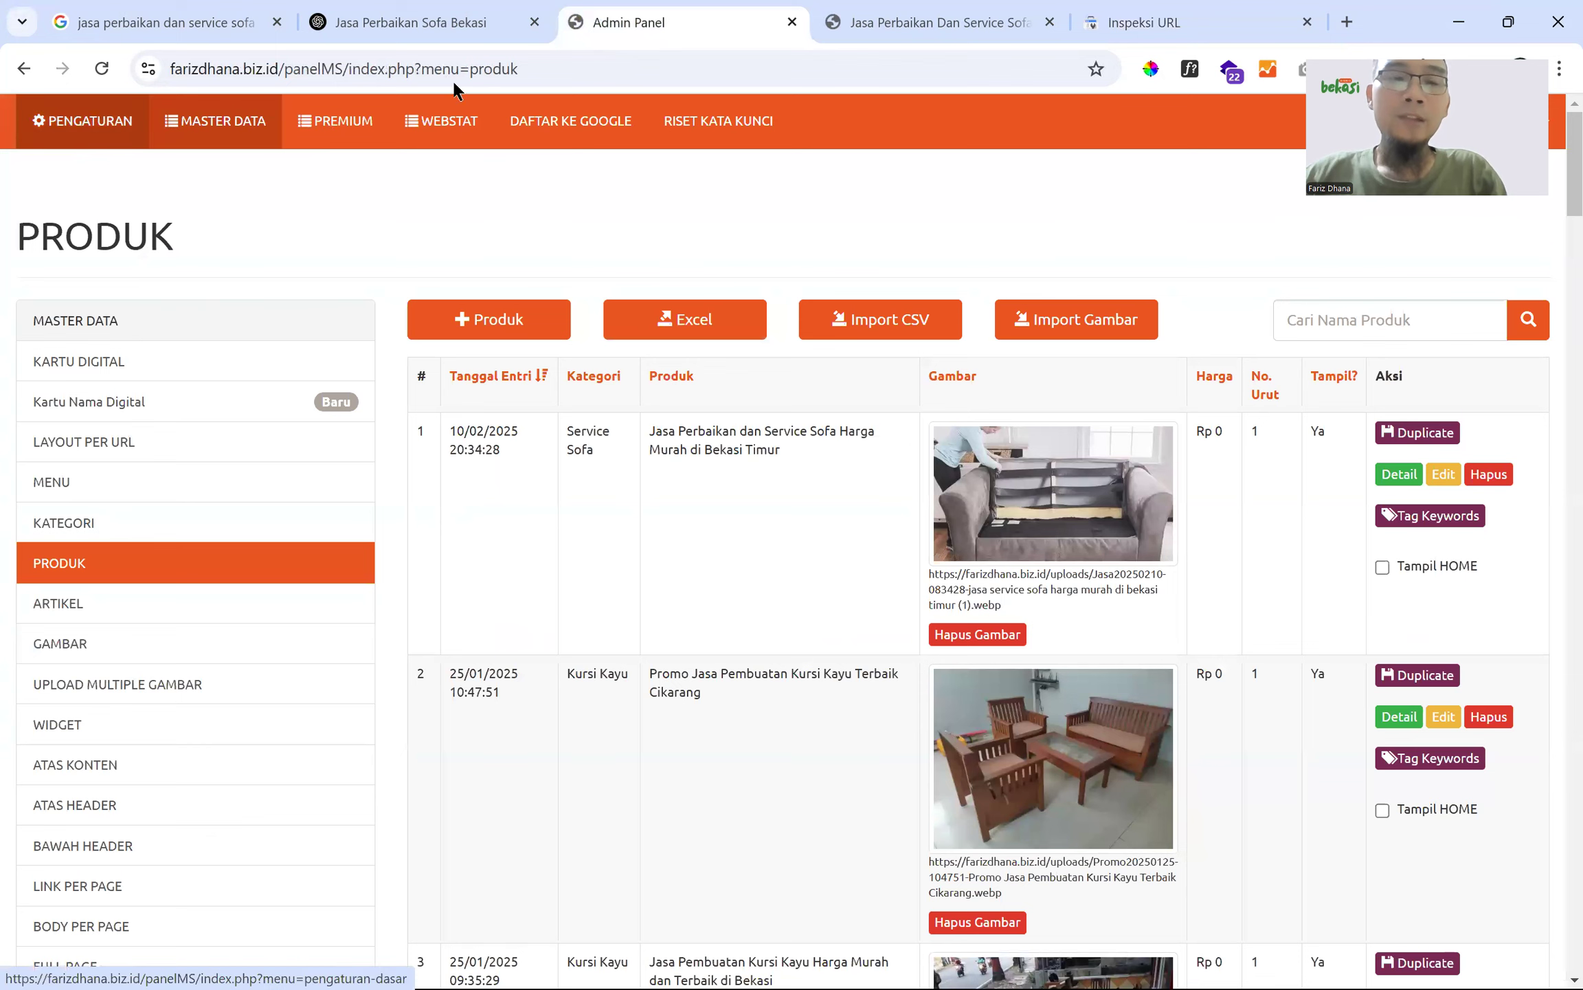
click(1146, 36)
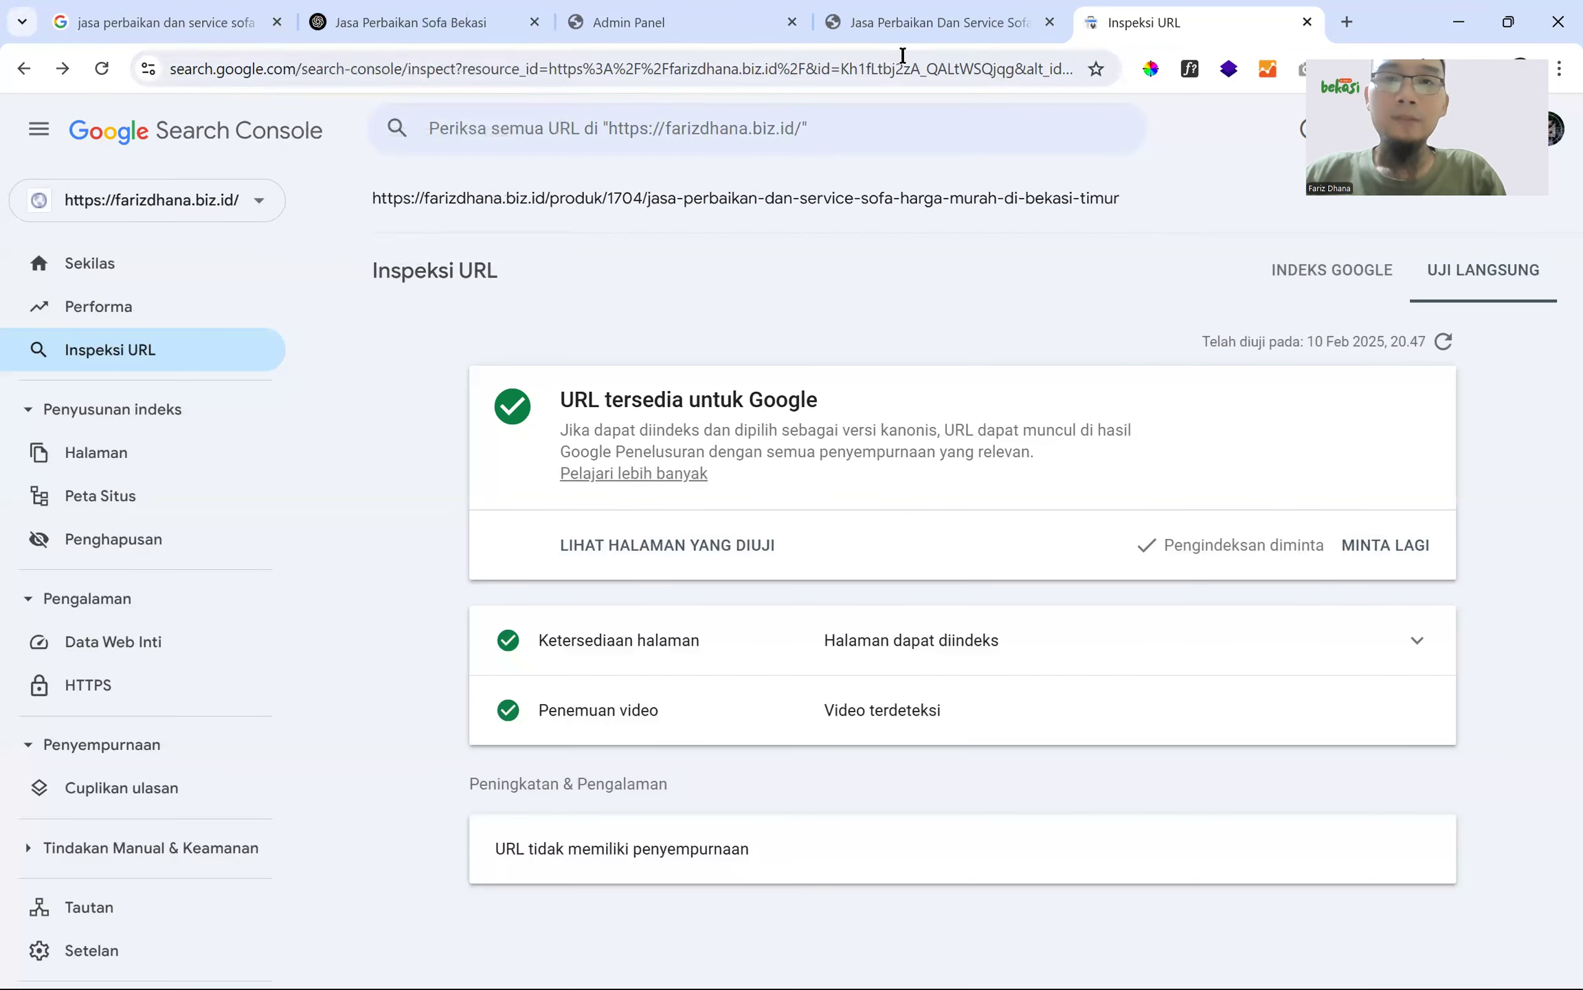
click(903, 55)
text(bbctravel)
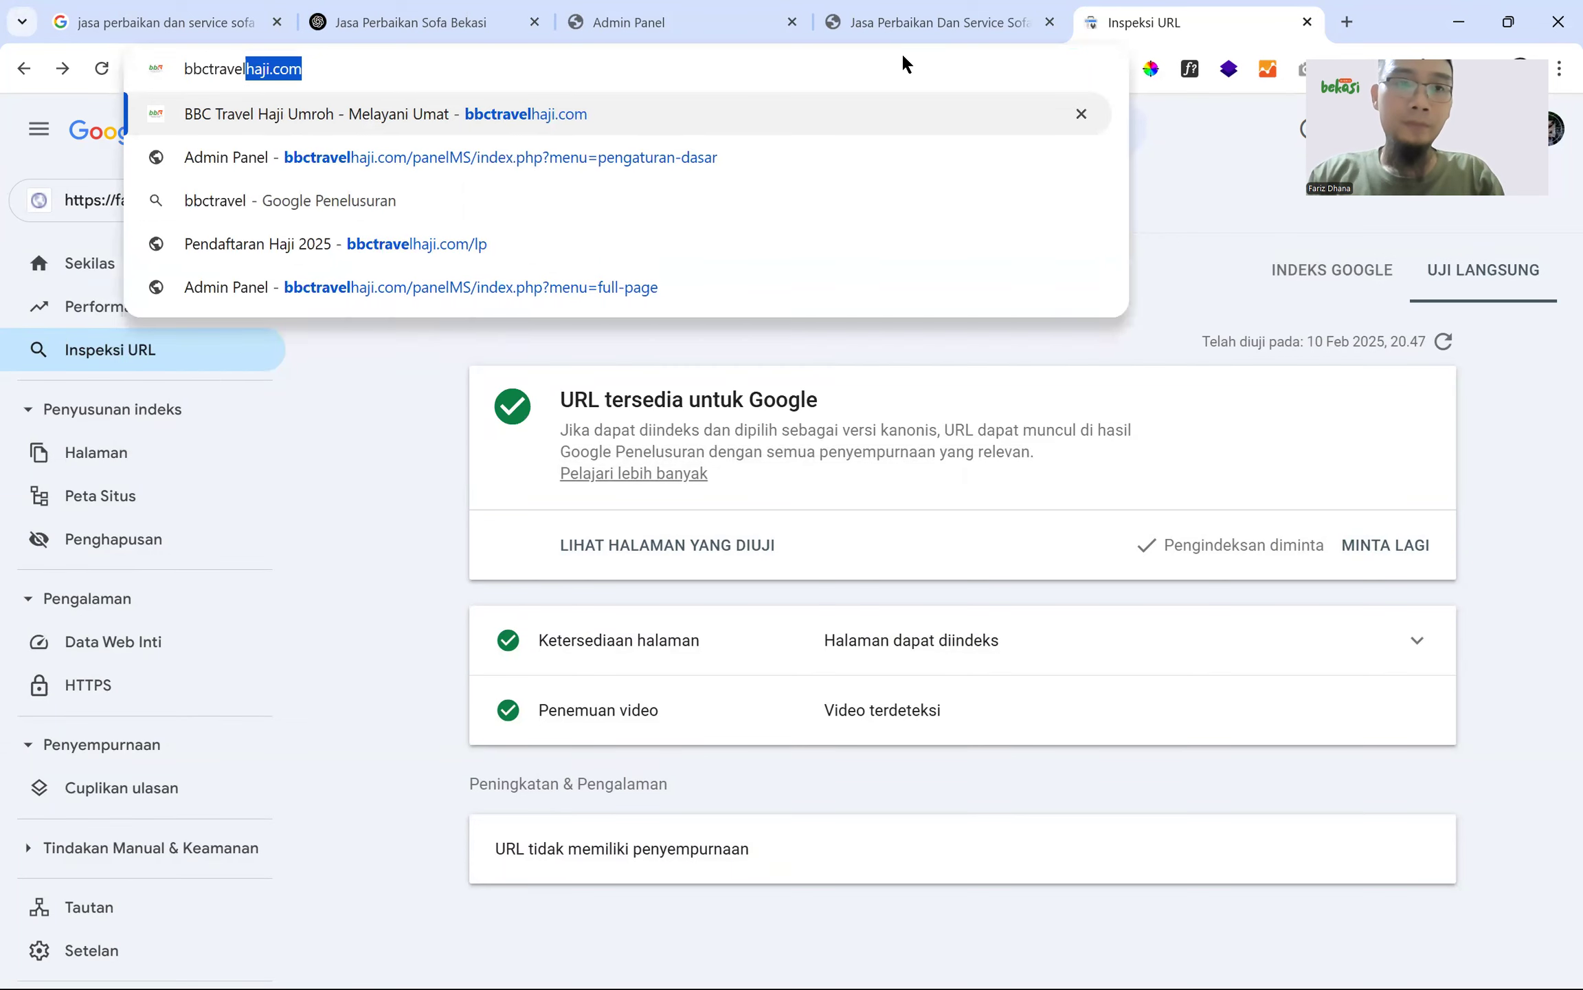
key(Delete)
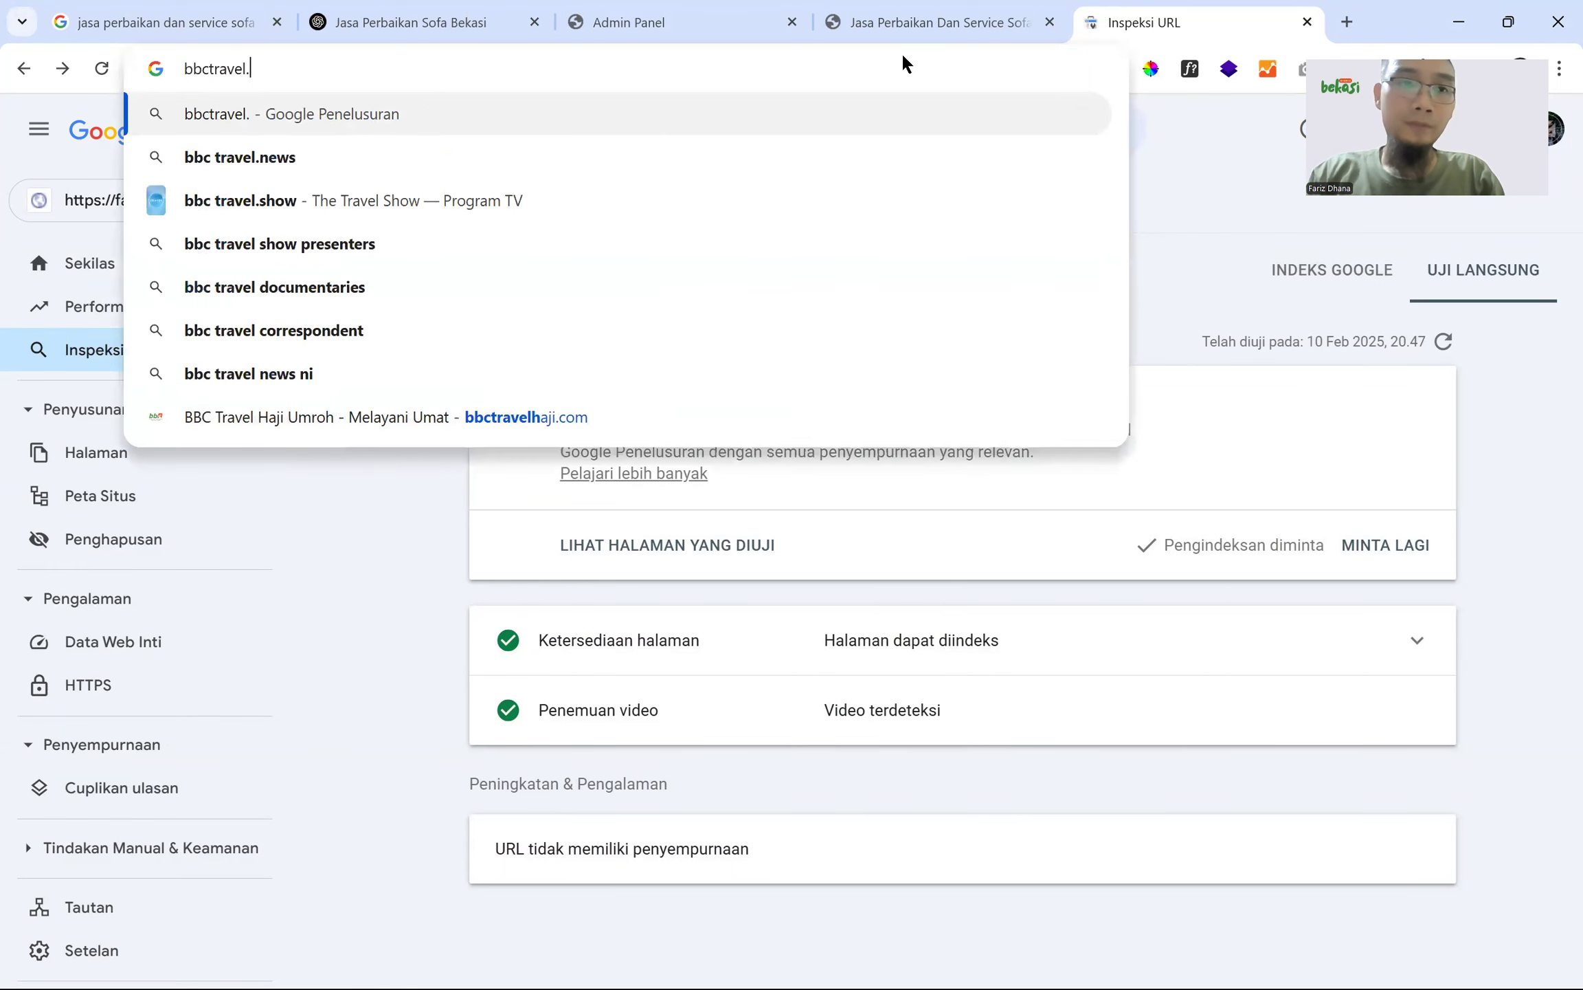
text(umroh.com)
key(Return)
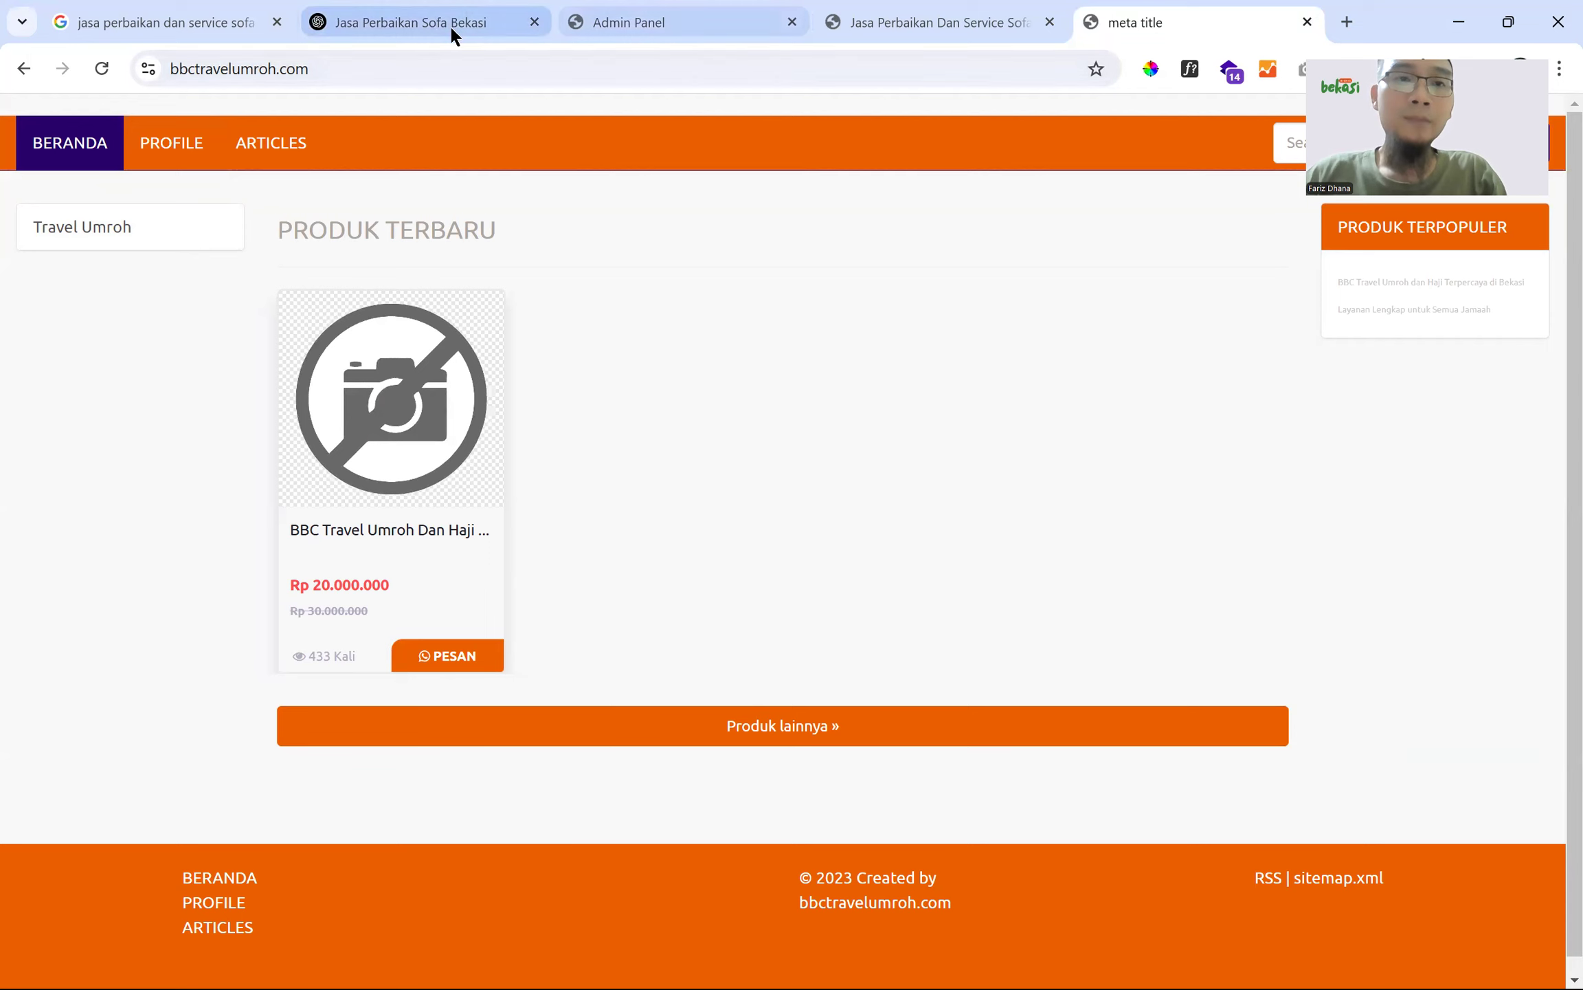
click(611, 23)
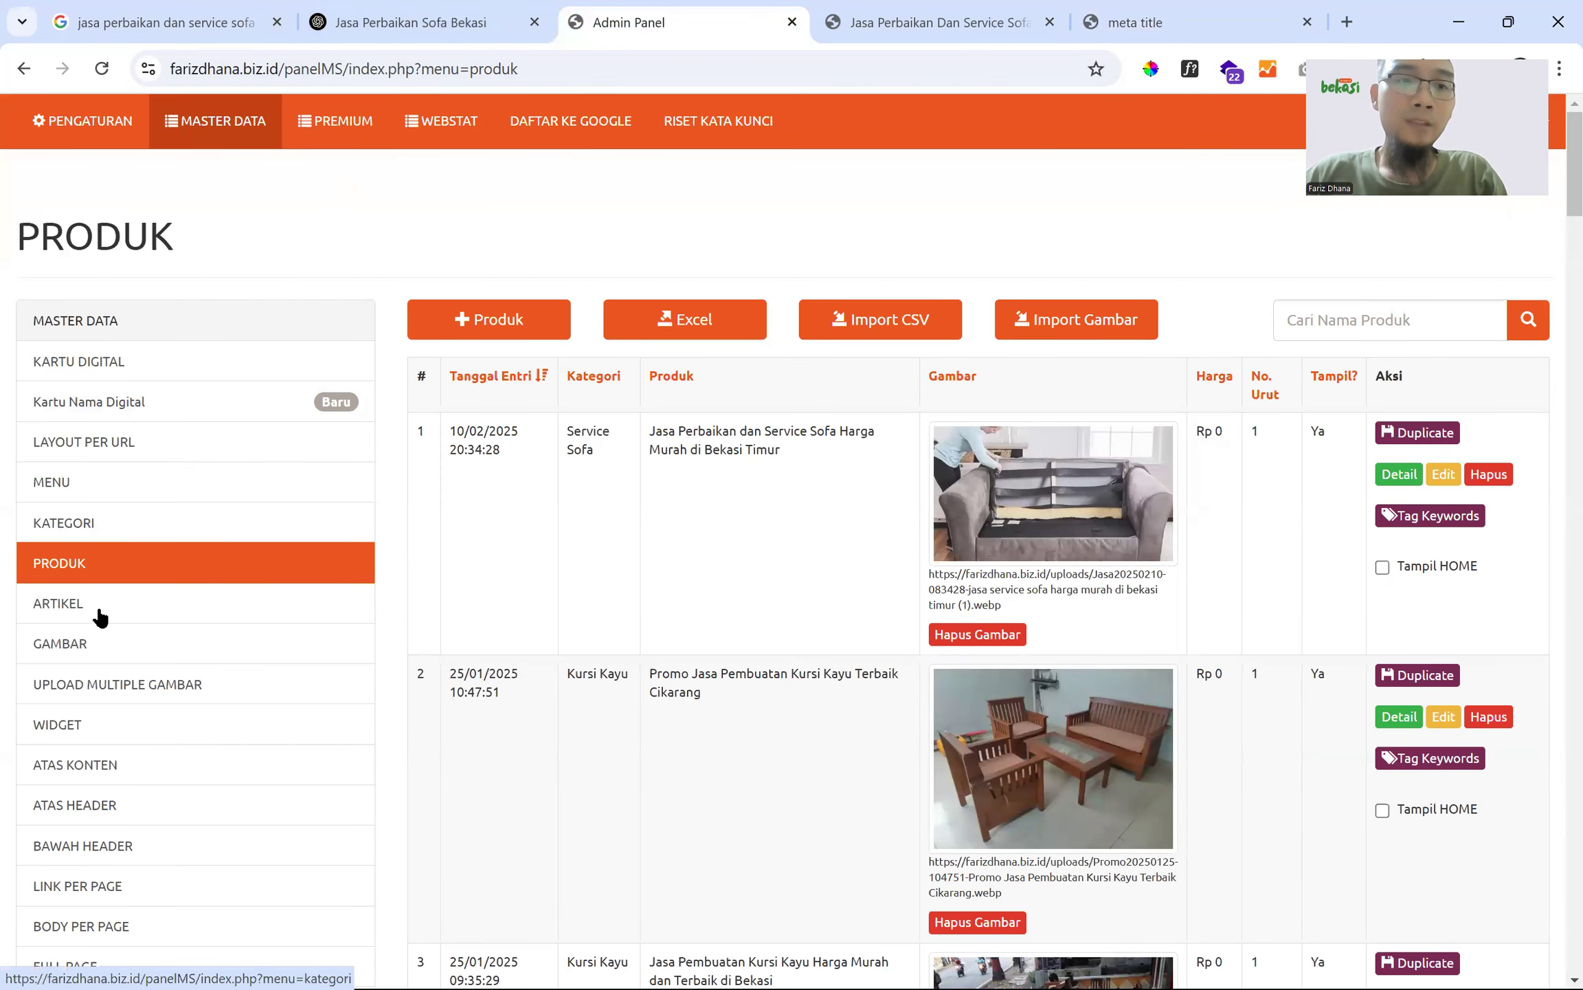
scroll(564, 498, down, 7)
- Replace the bbctravelumroh.com address with farizdhana.biz.id to open the site's homepage
scroll(565, 497, up, 7)
click(1147, 36)
click(665, 65)
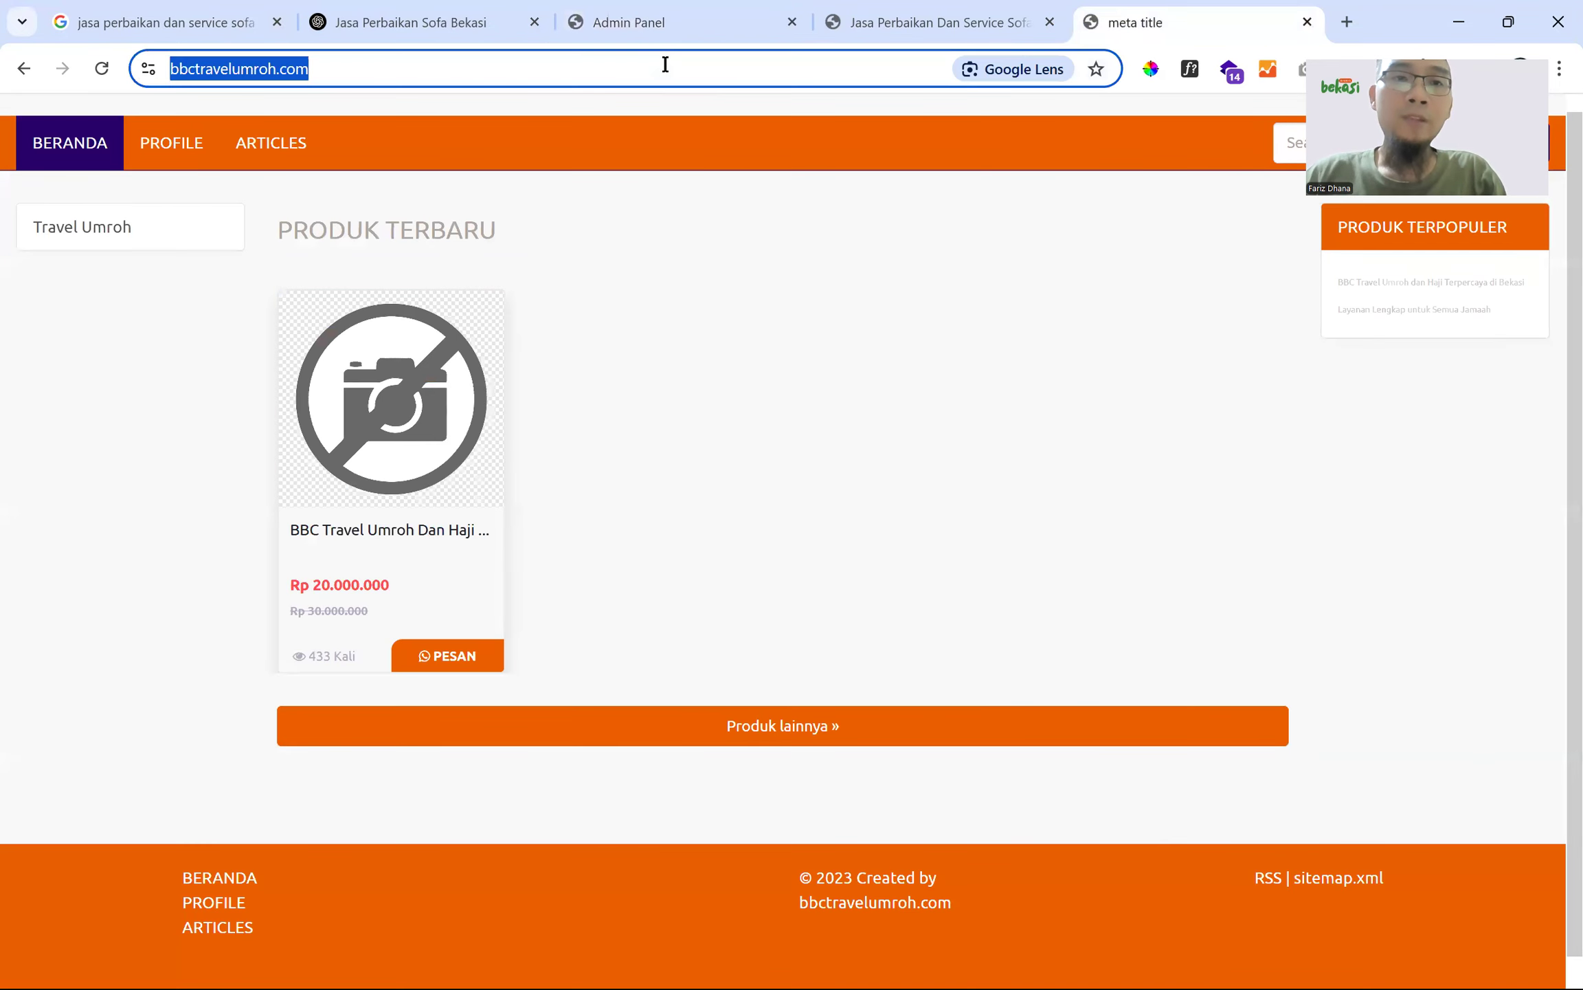
text(far)
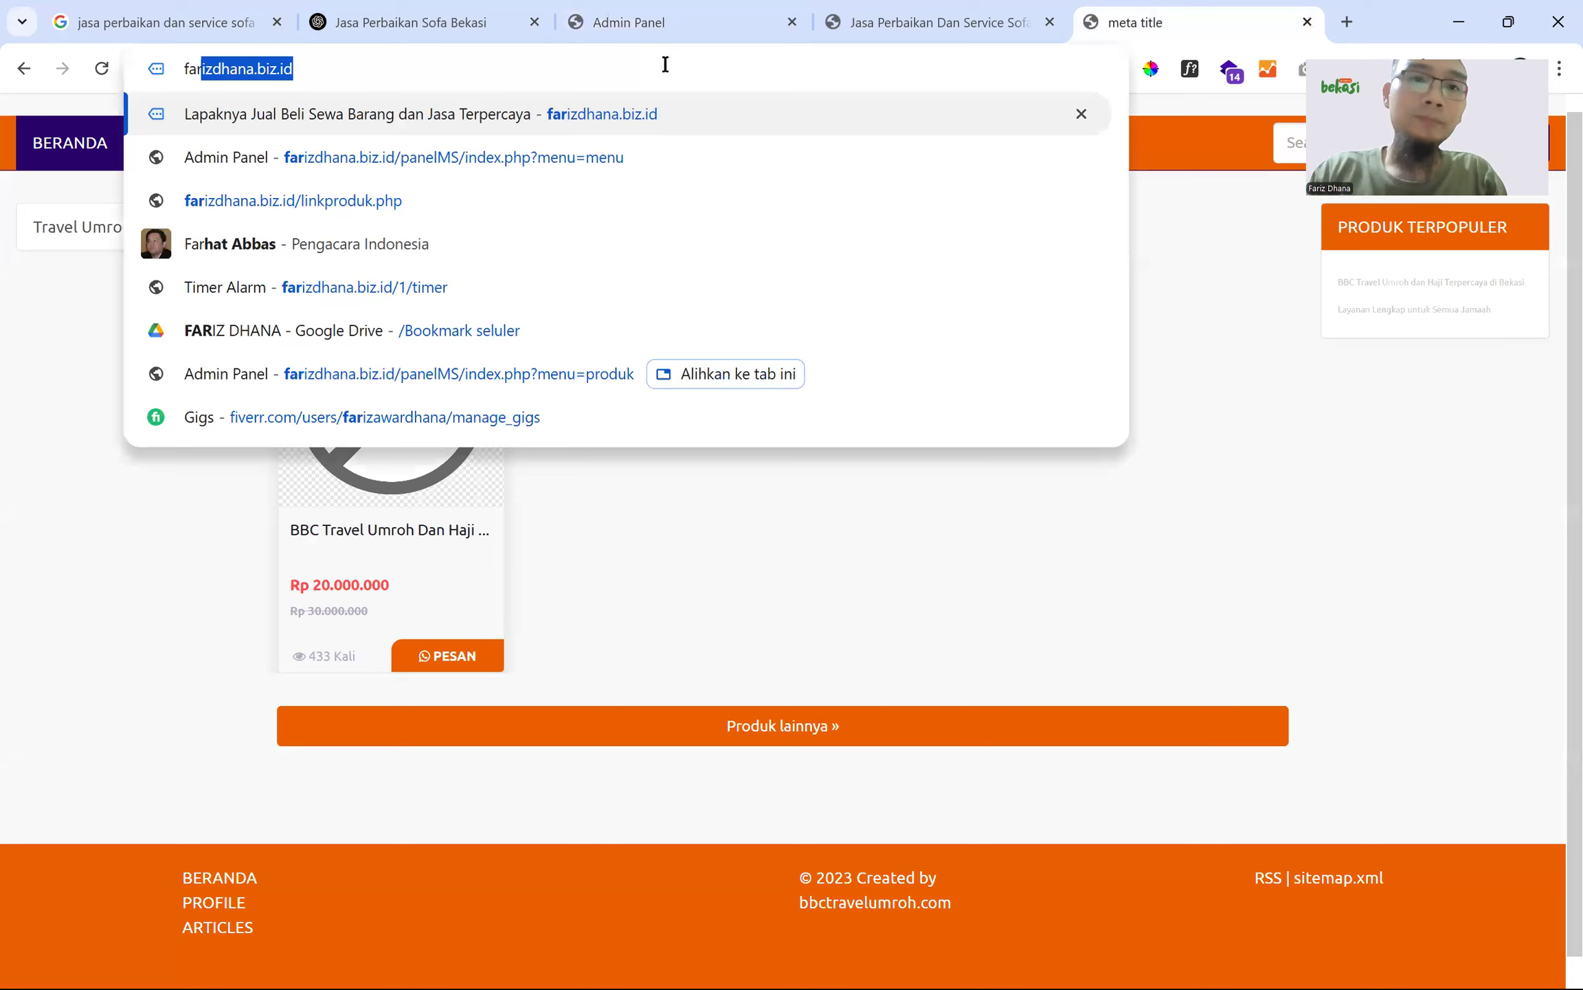
key(Return)
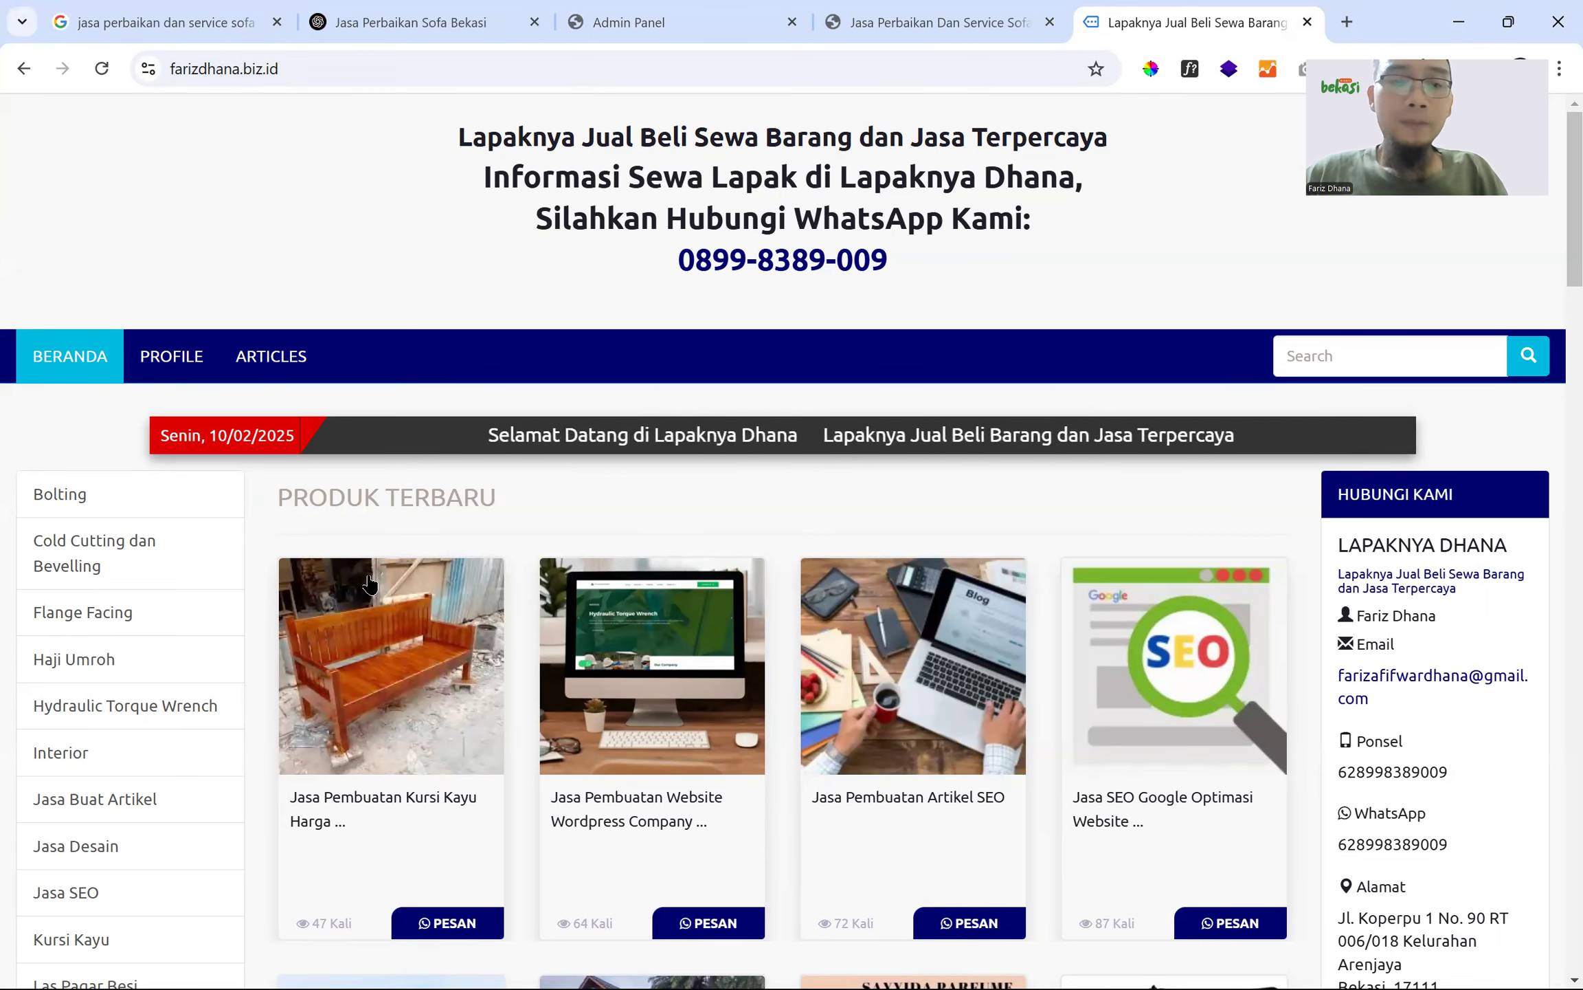
- Switch to the 'Jasa Perbaikan Dan Service Sofa' product page and highlight its four header lines
scroll(509, 581, down, 3)
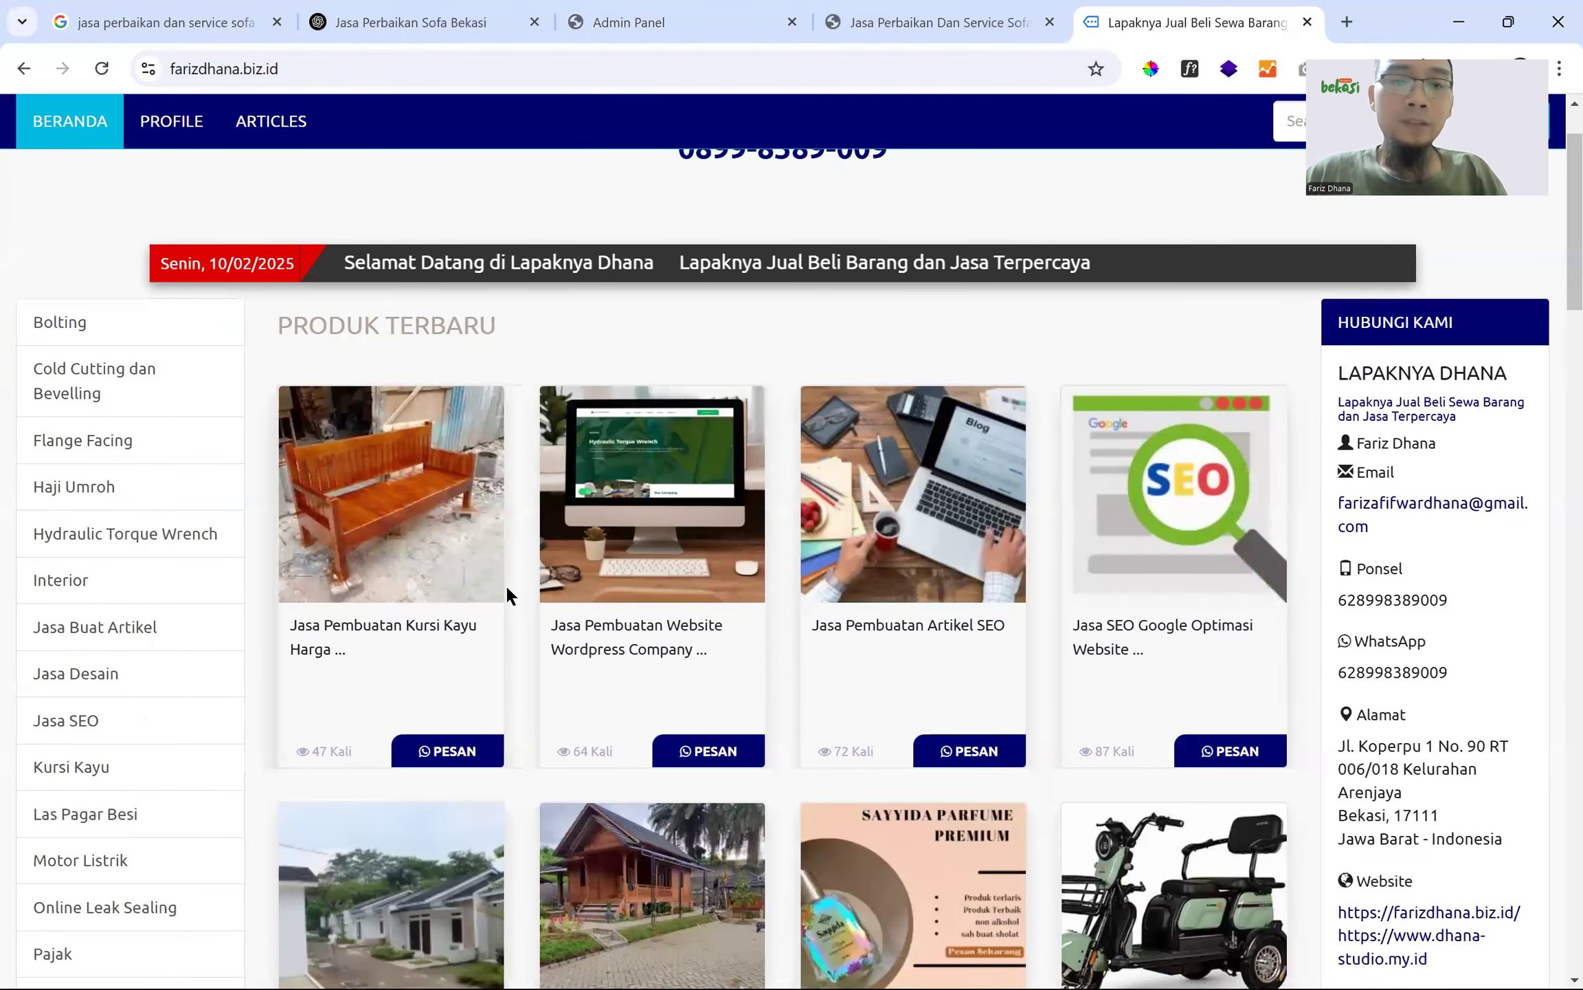
scroll(534, 500, up, 3)
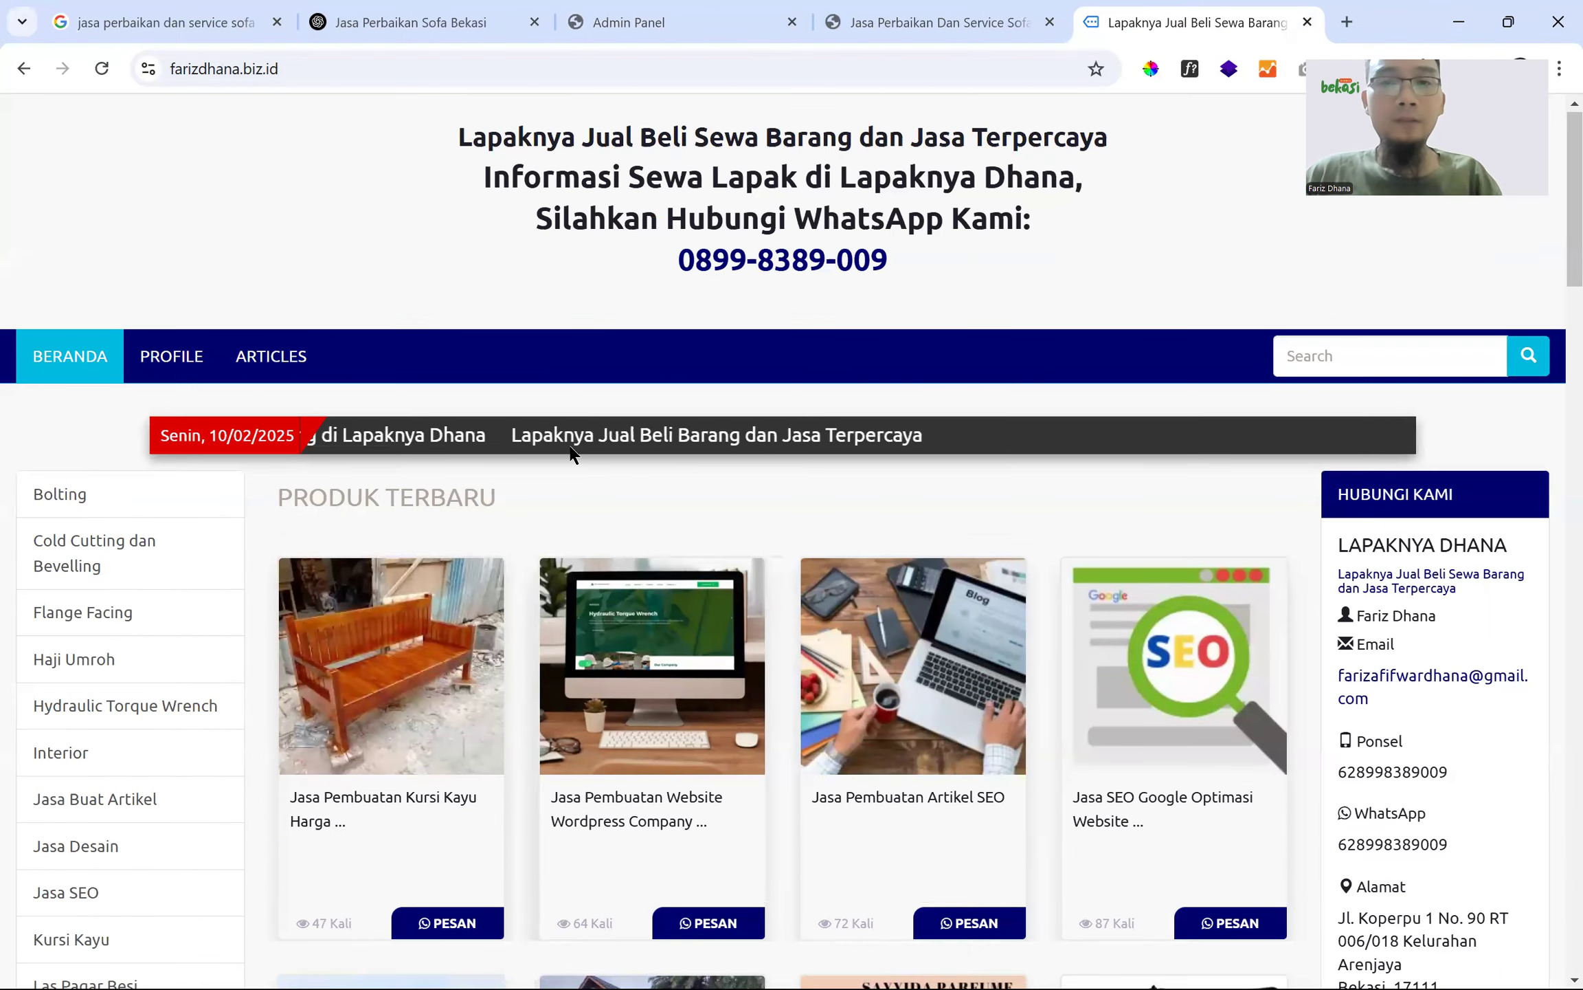
click(950, 28)
drag(395, 127, 1021, 280)
click(1145, 232)
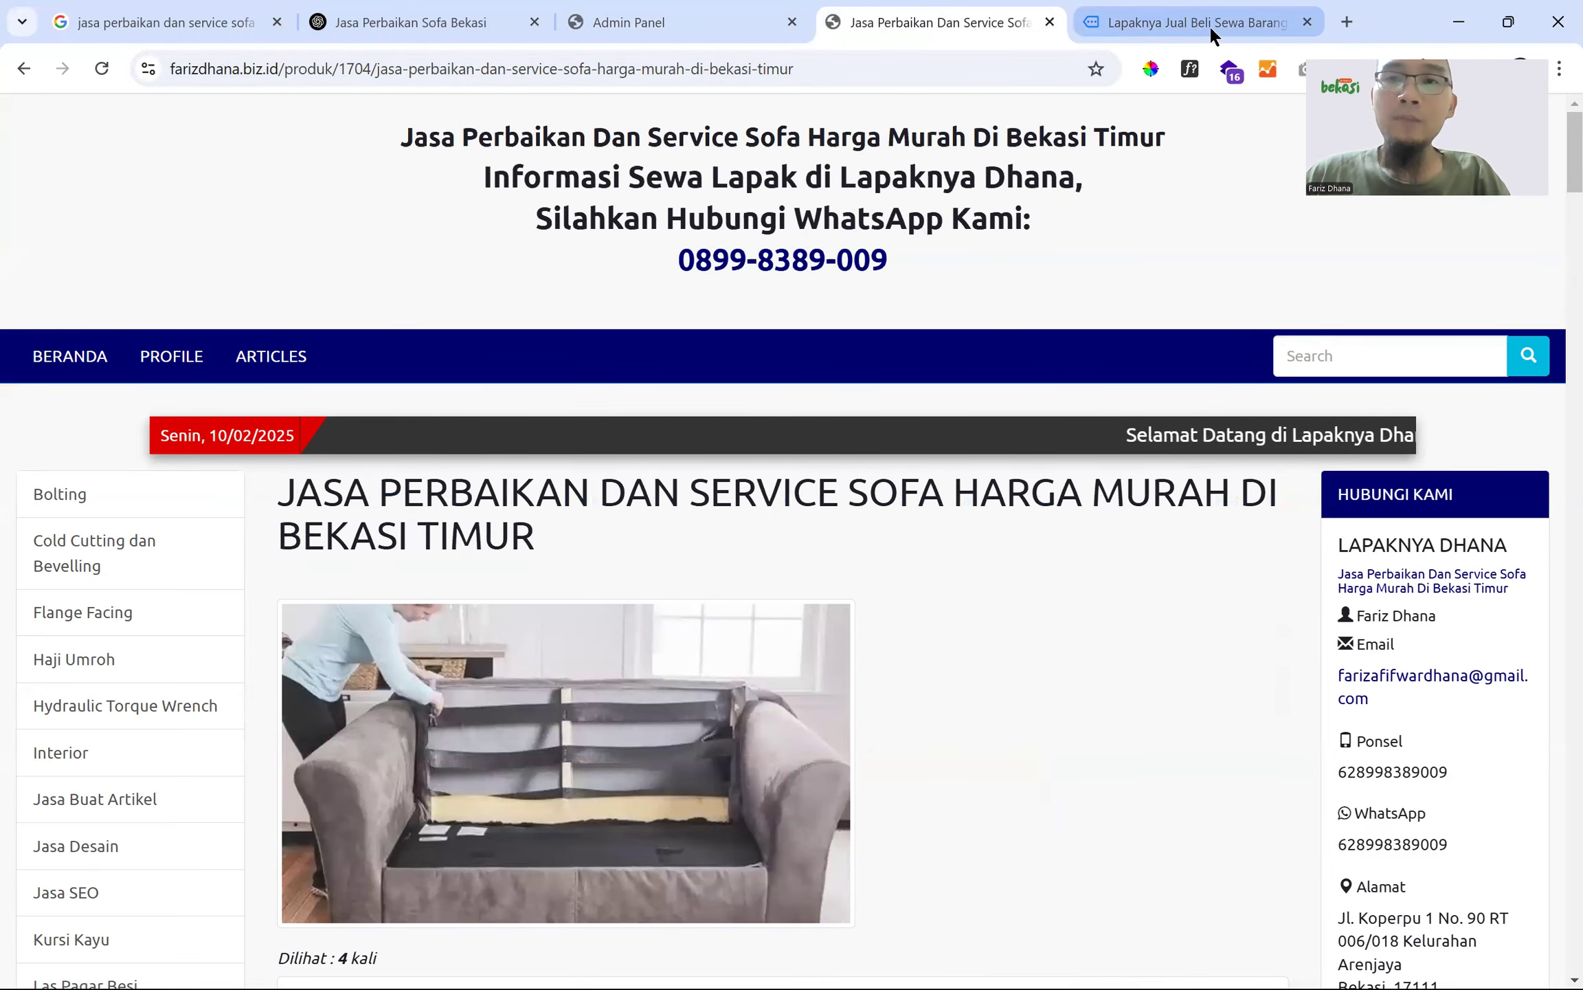
- Close the 'Lapaknya Jual Beli' home page tab and bring Free Download Manager forward
click(1209, 23)
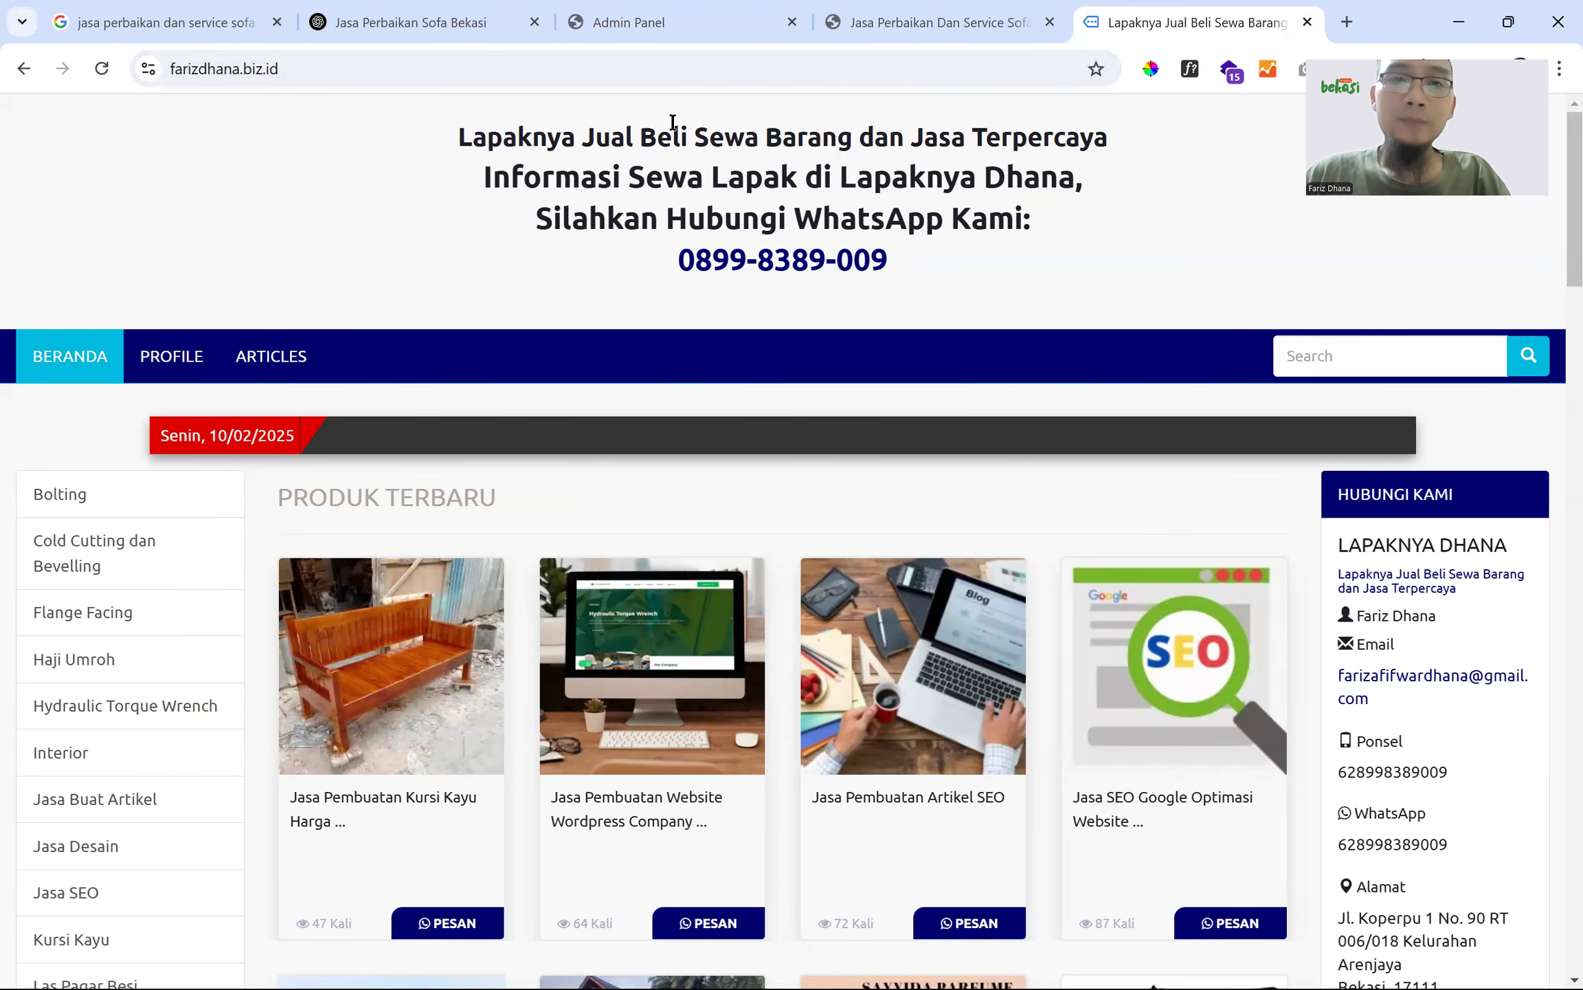
middle_click(1222, 25)
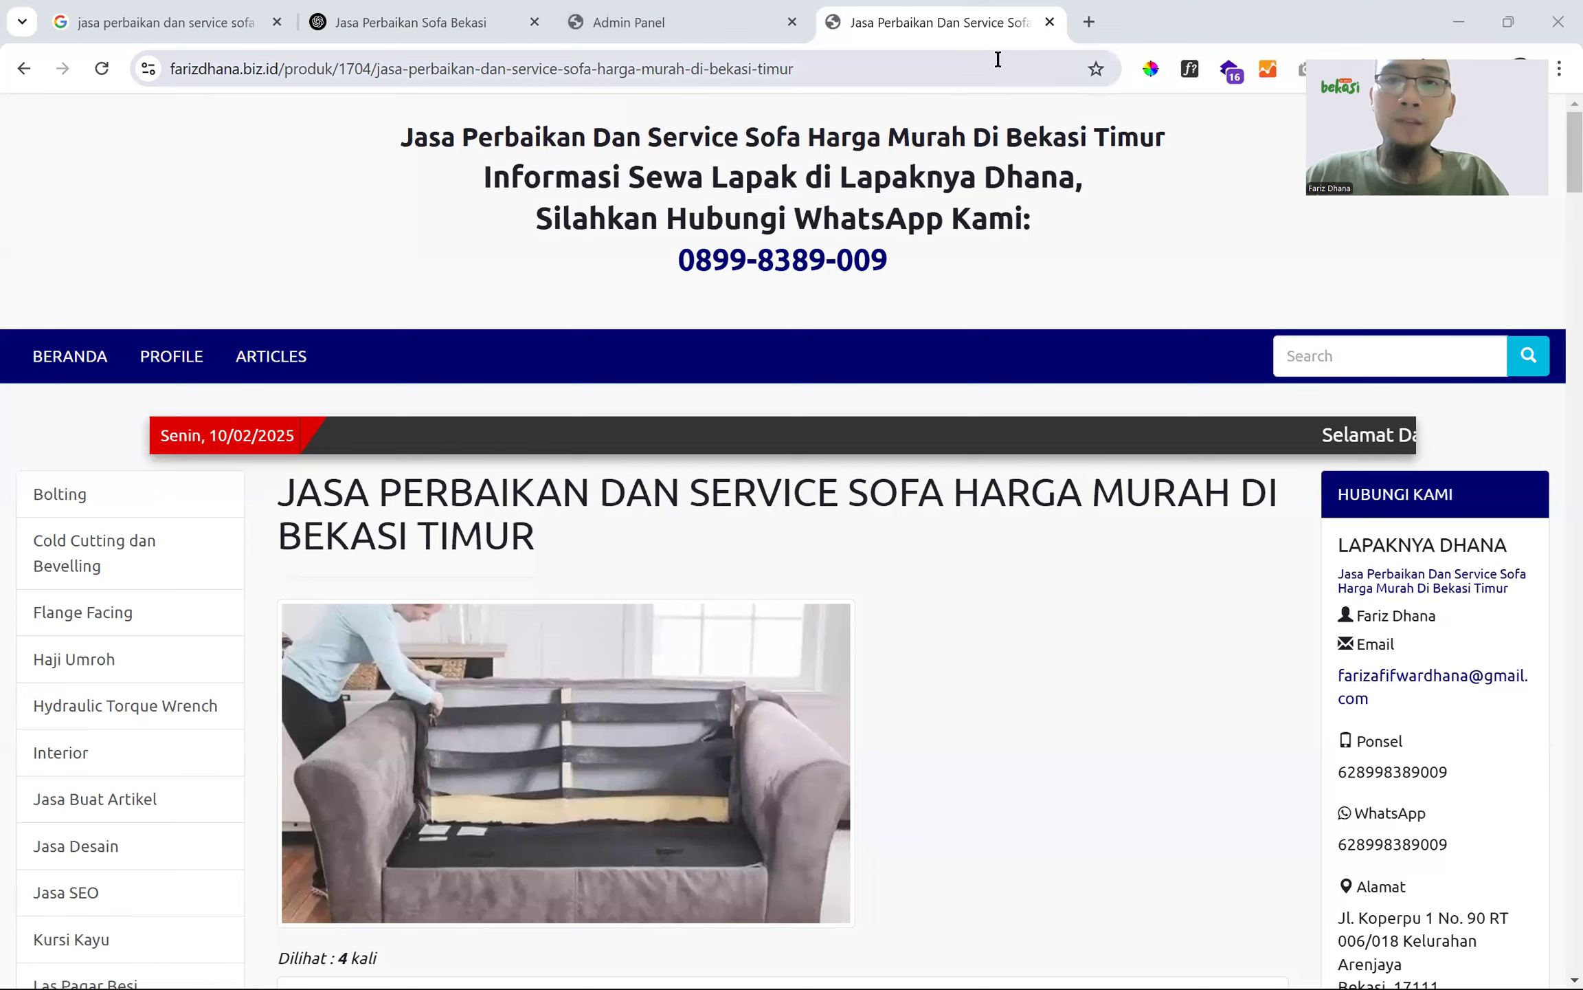
key(alt+Tab)
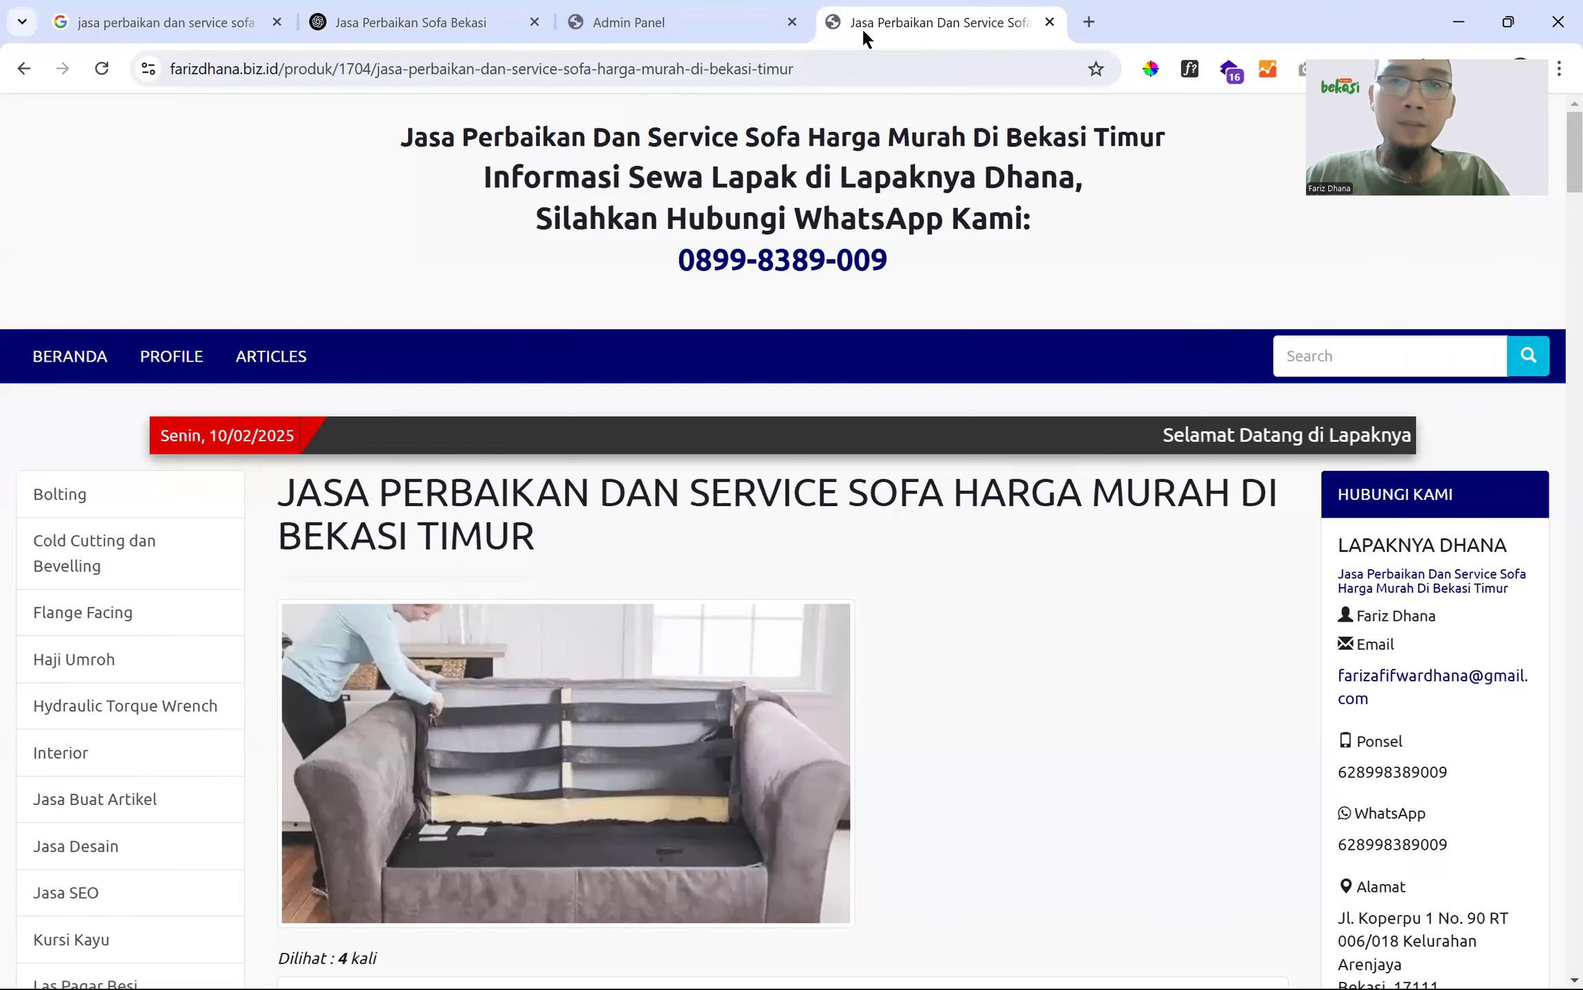
key(alt+Tab)
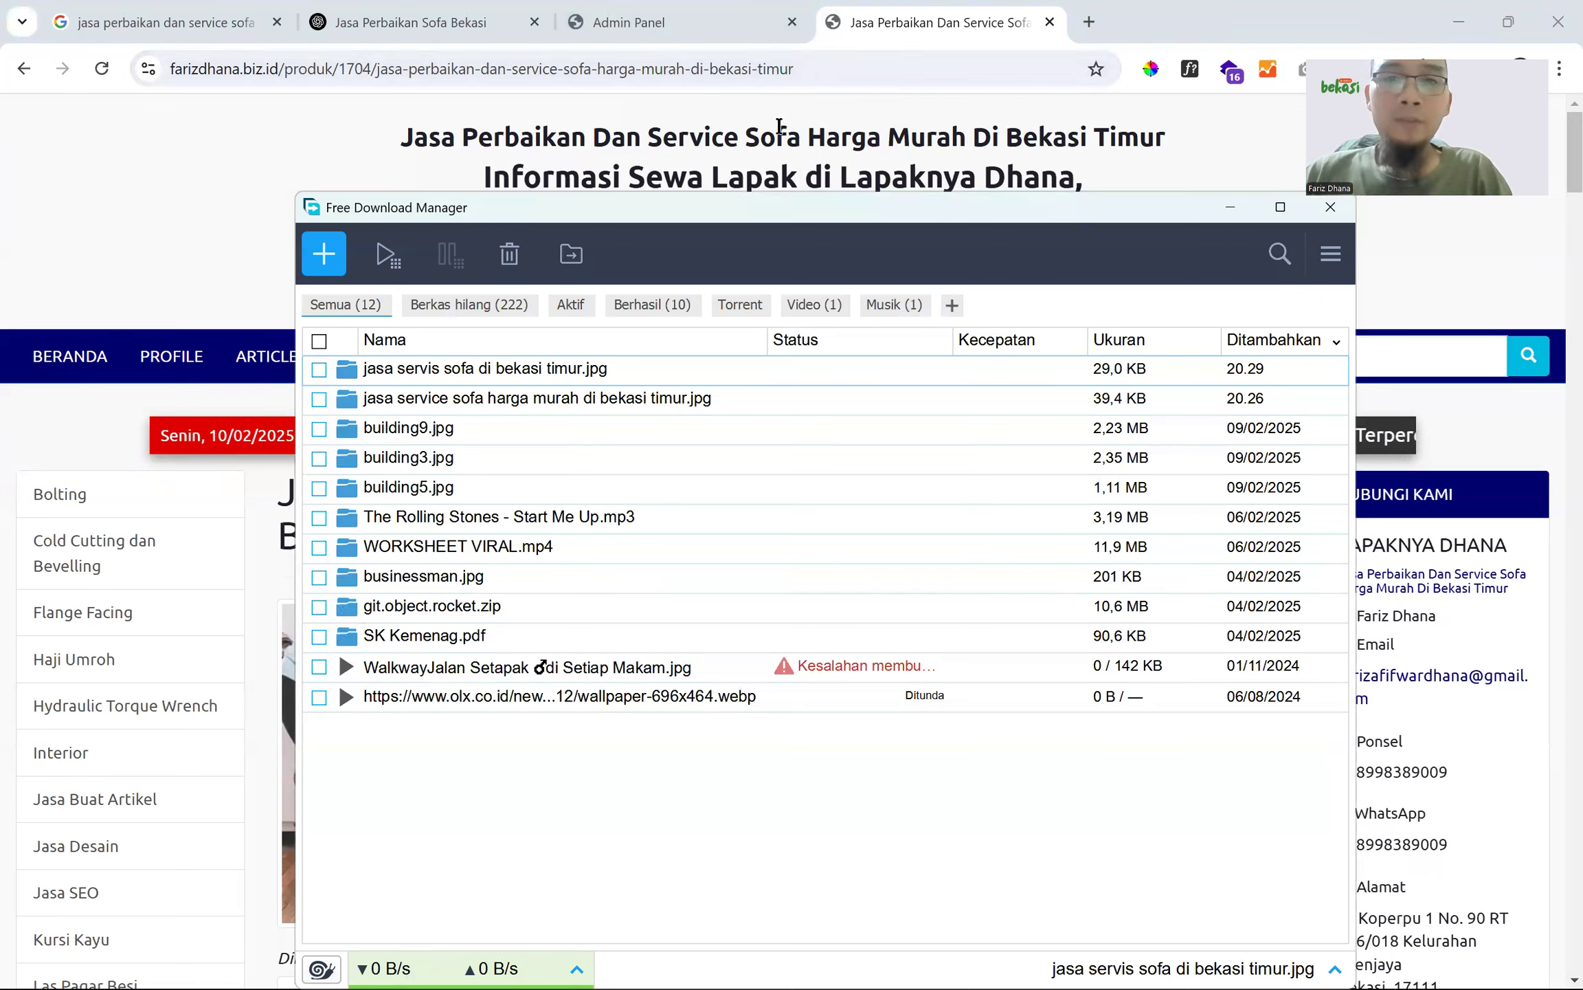
- Bring Chrome back over the downloads, visit the UMROH AKBAR window, and return to the sofa page
click(807, 69)
click(547, 268)
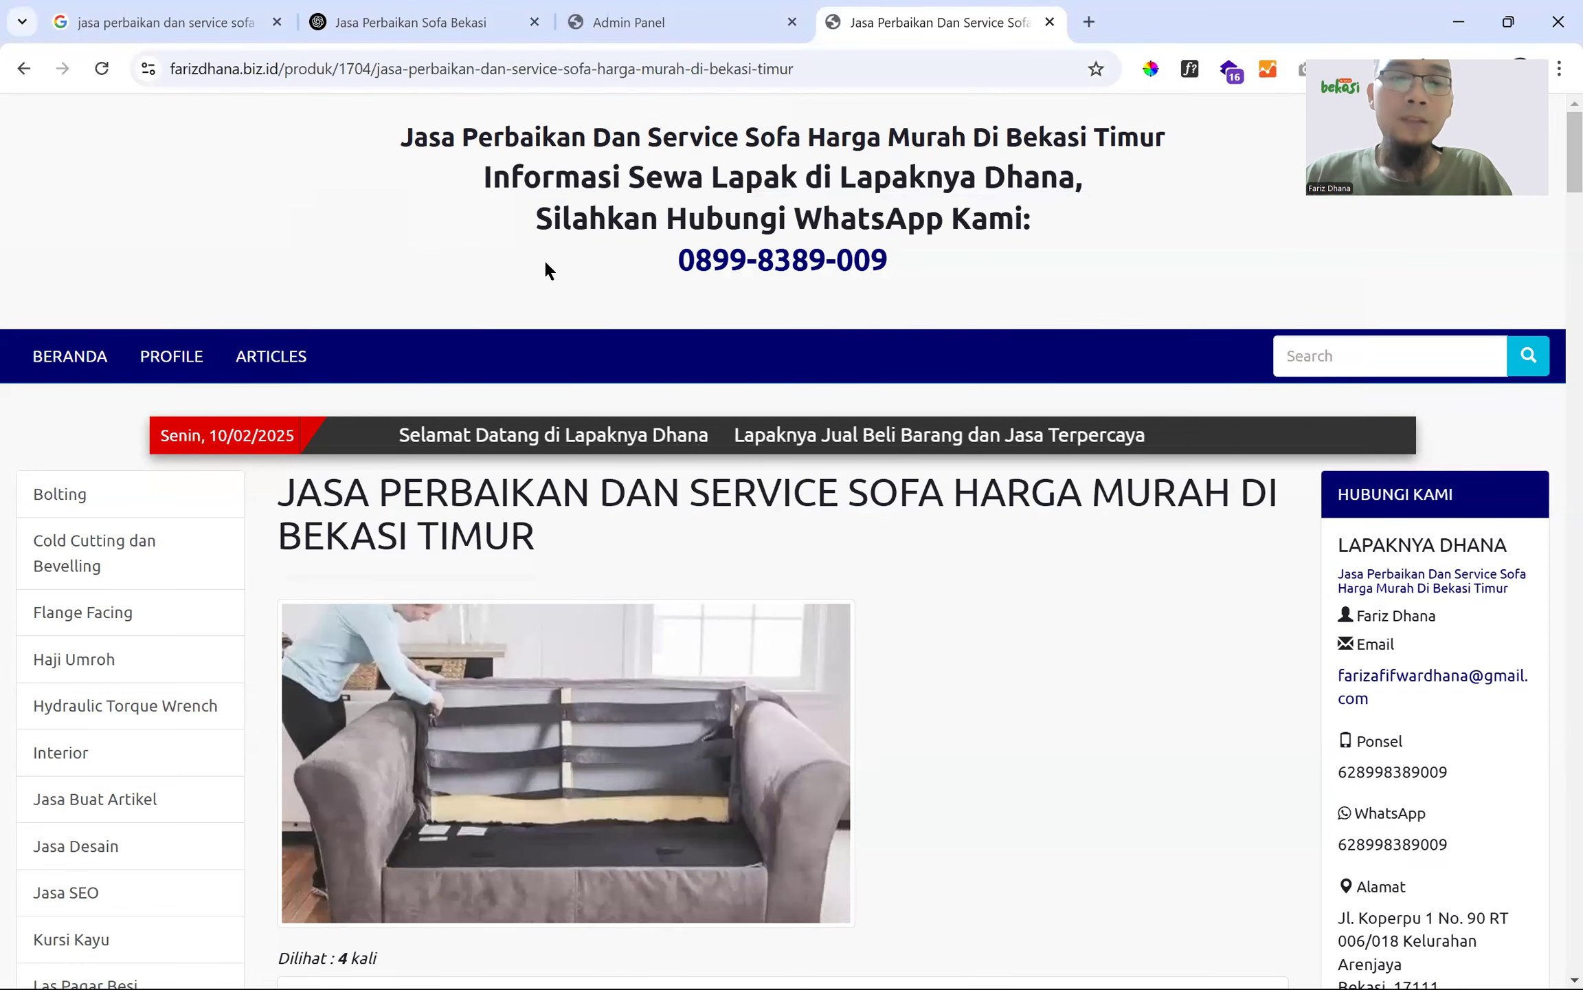
key(alt+Tab)
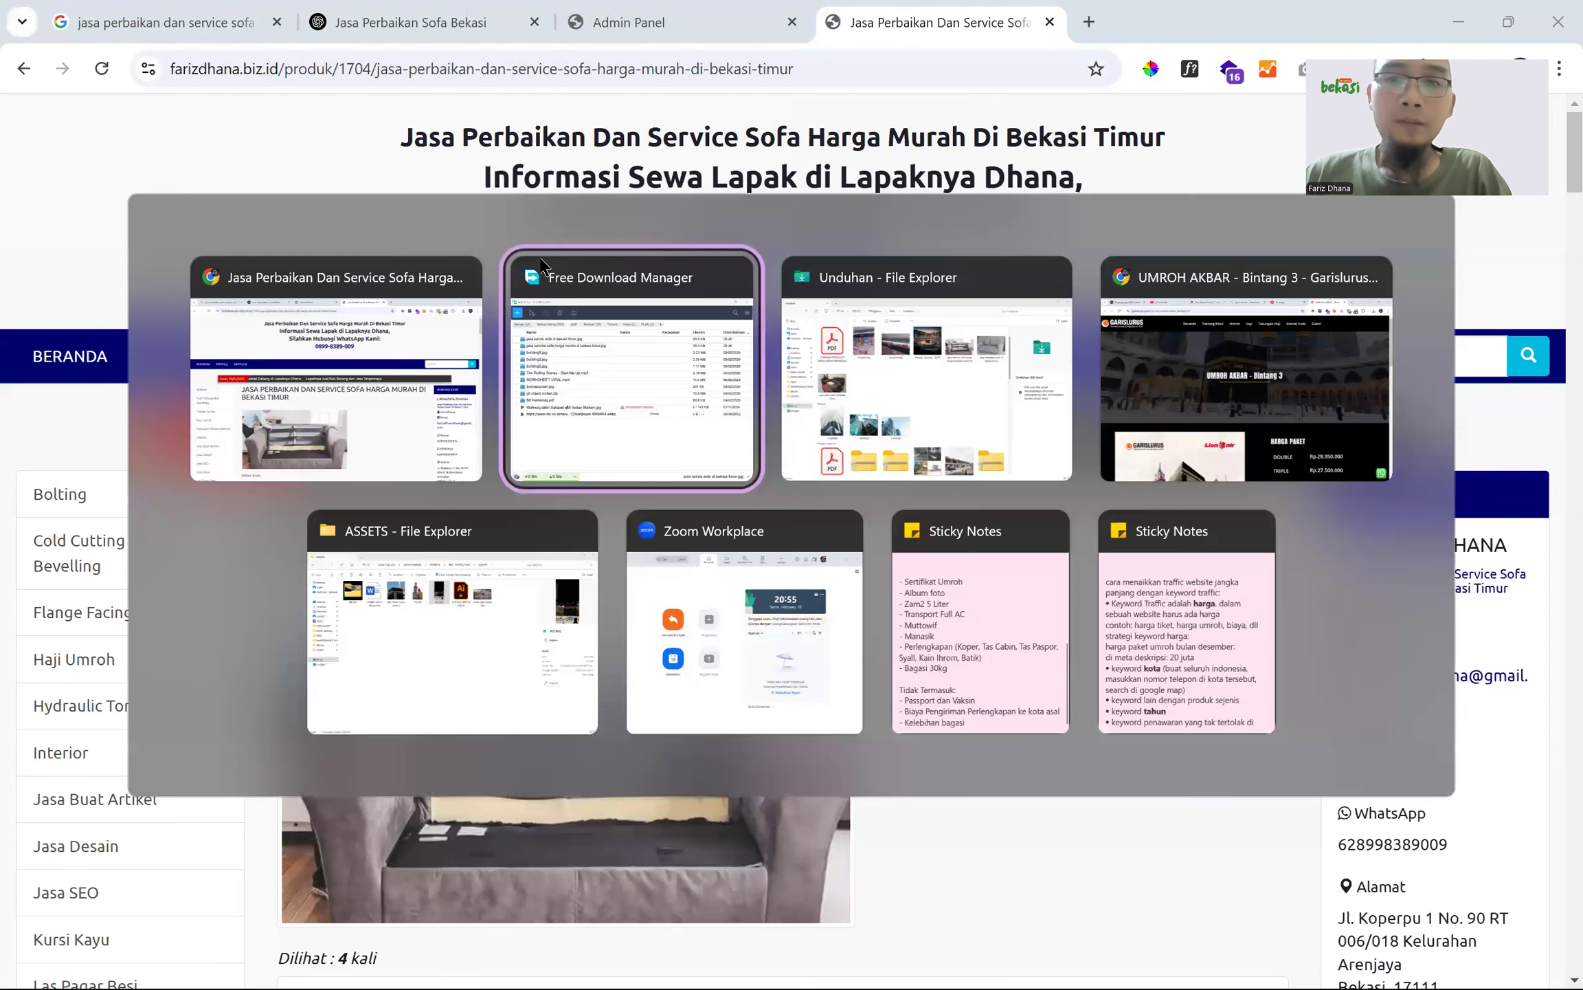
key(Tab)
key(Tab)
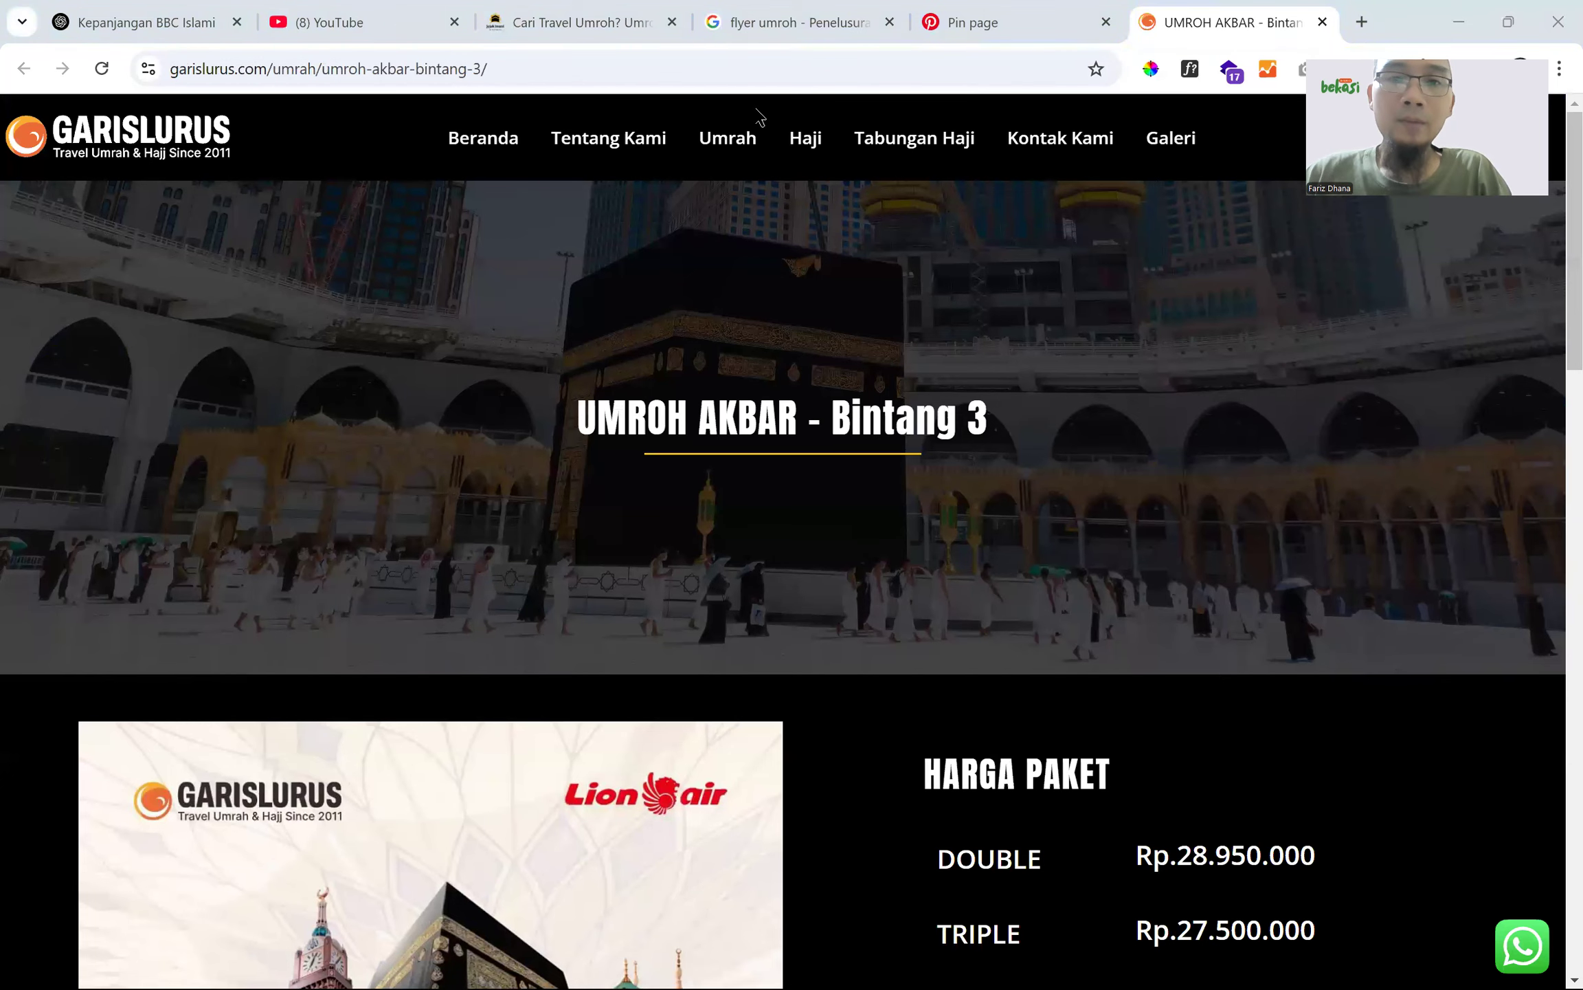
key(alt+Tab)
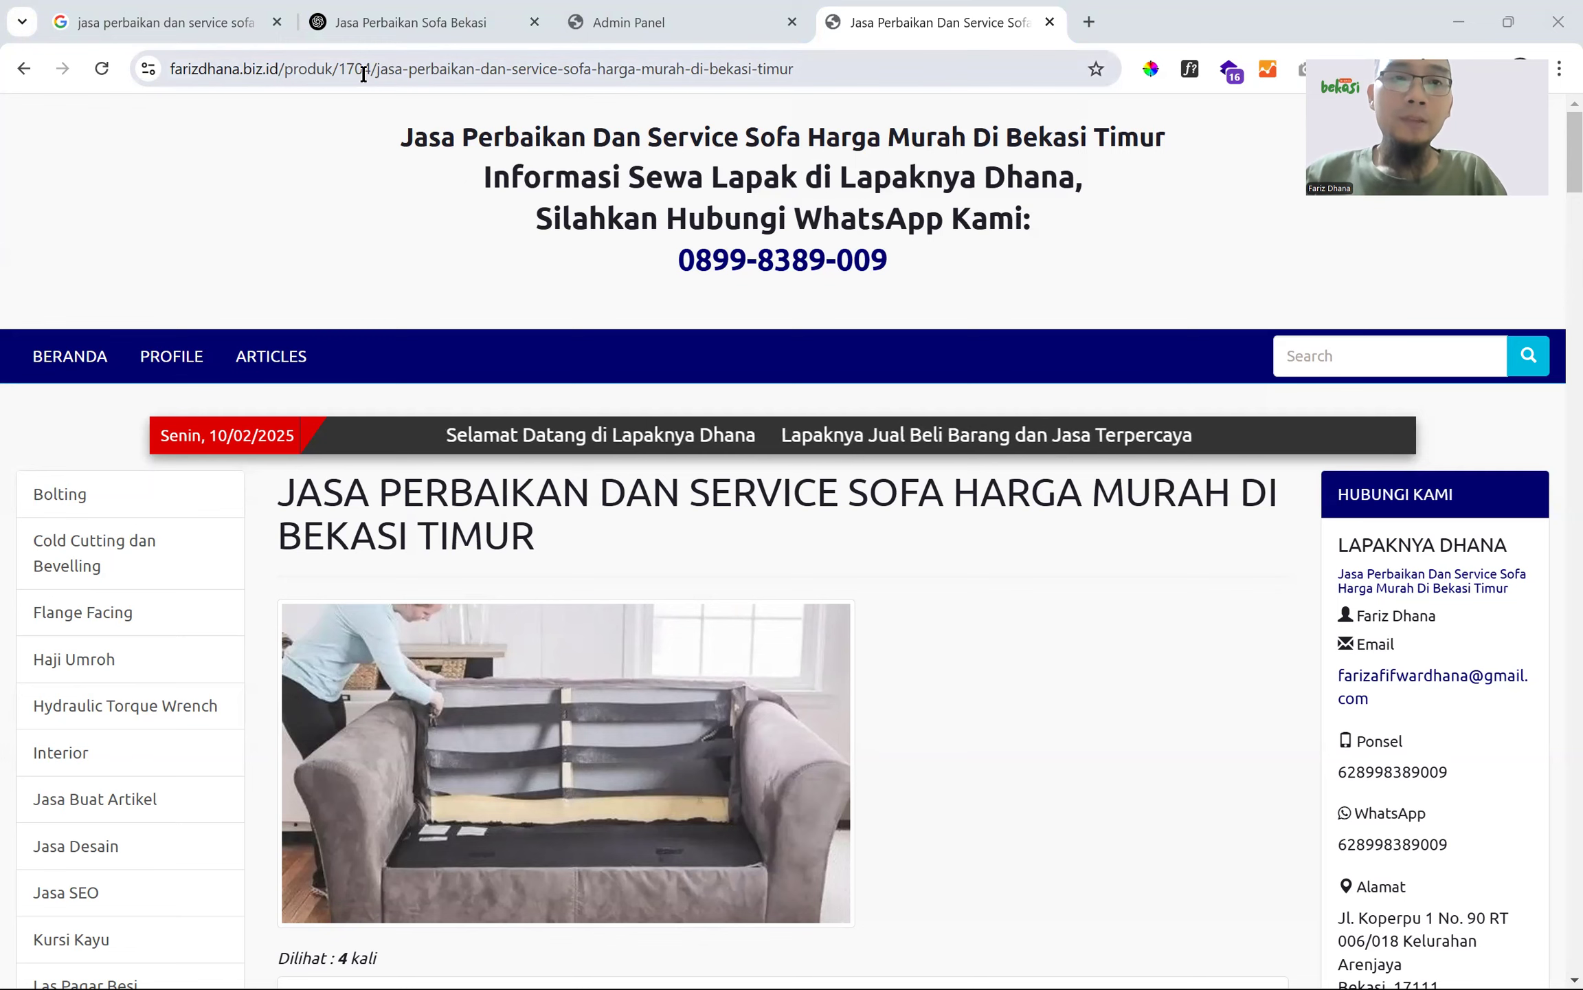
- In the Admin Panel, view the PENGATURAN, WARNA and Online Support settings, then select the PRODUK heading
key(ctrl+shift+Tab)
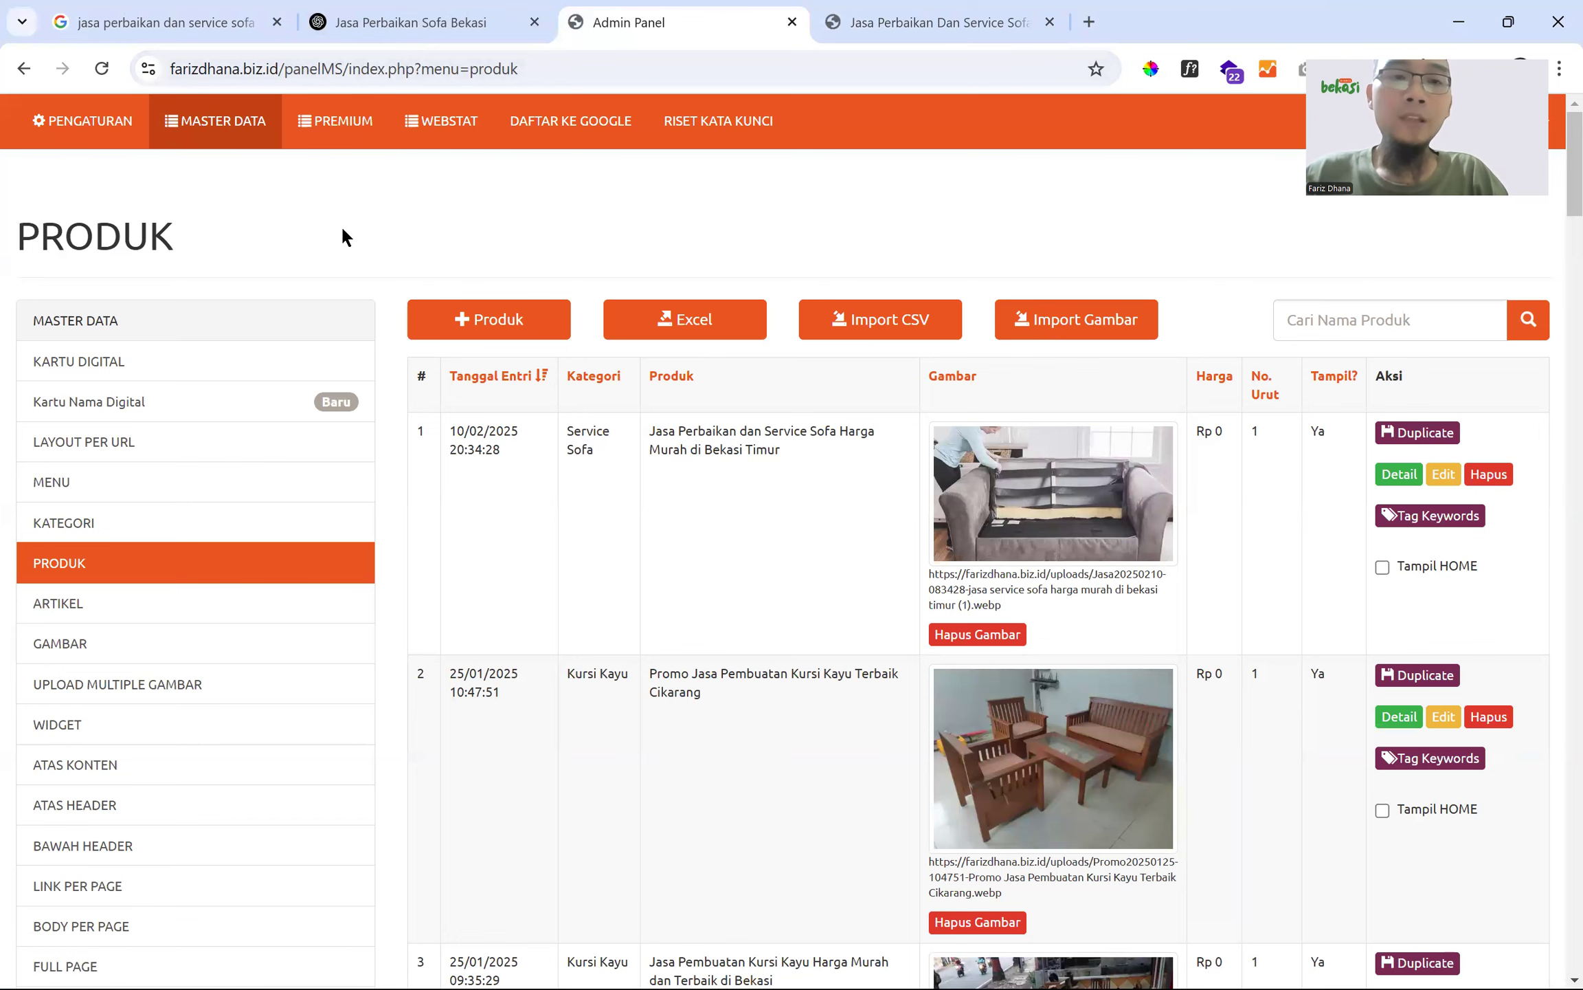
click(103, 126)
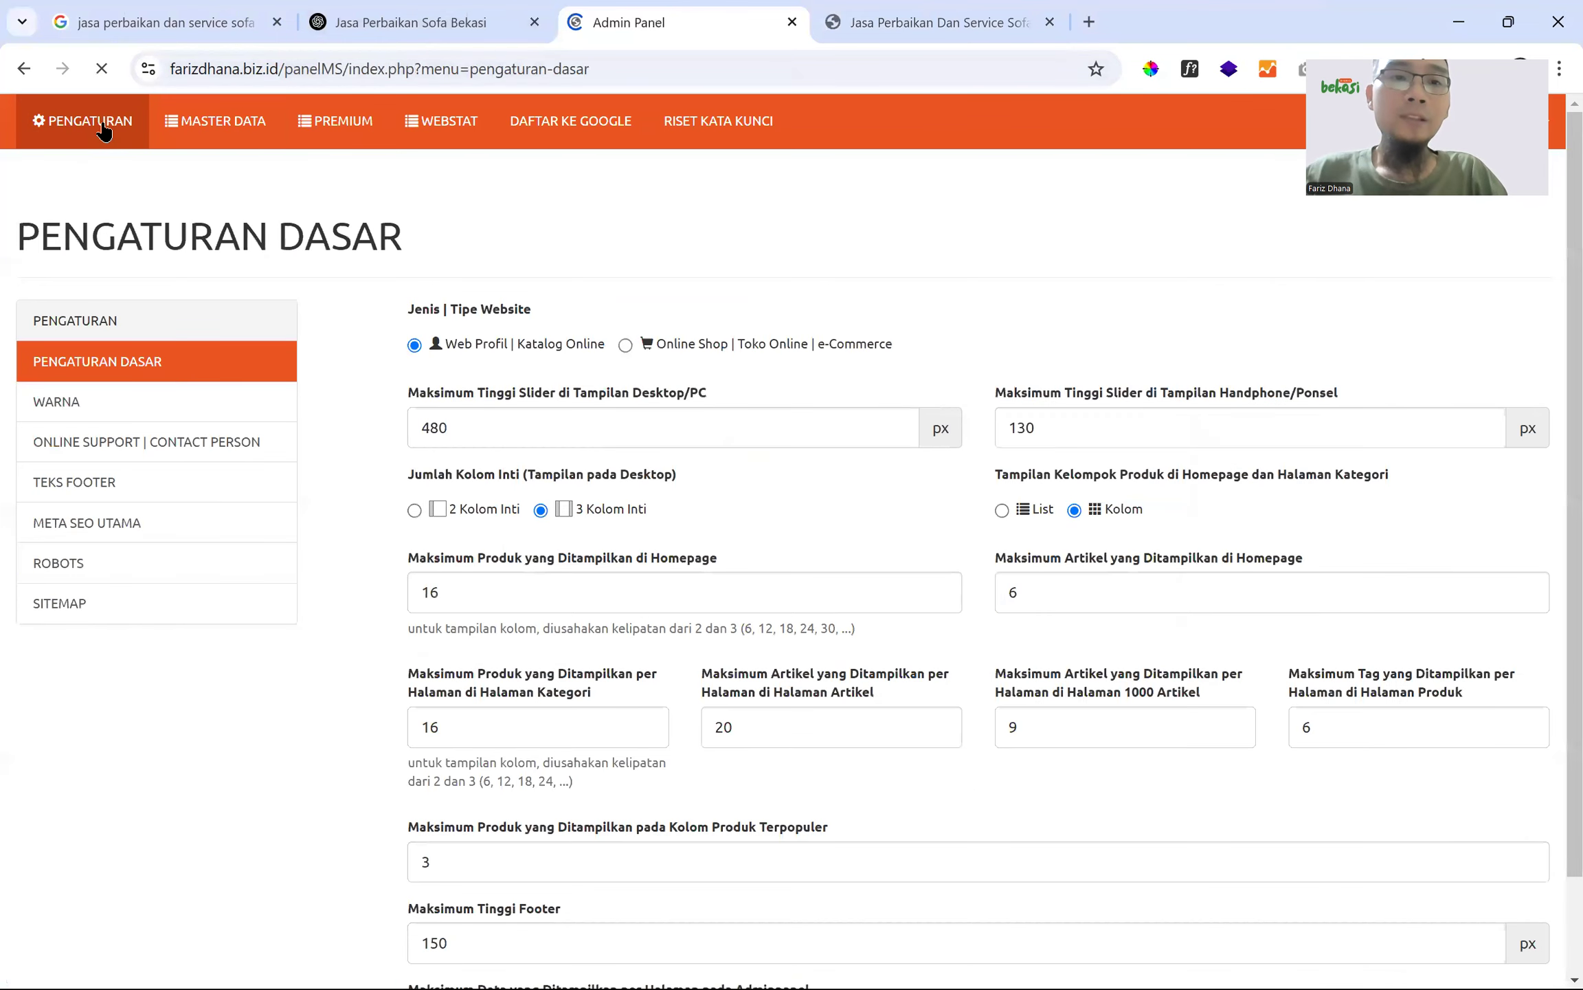
click(100, 399)
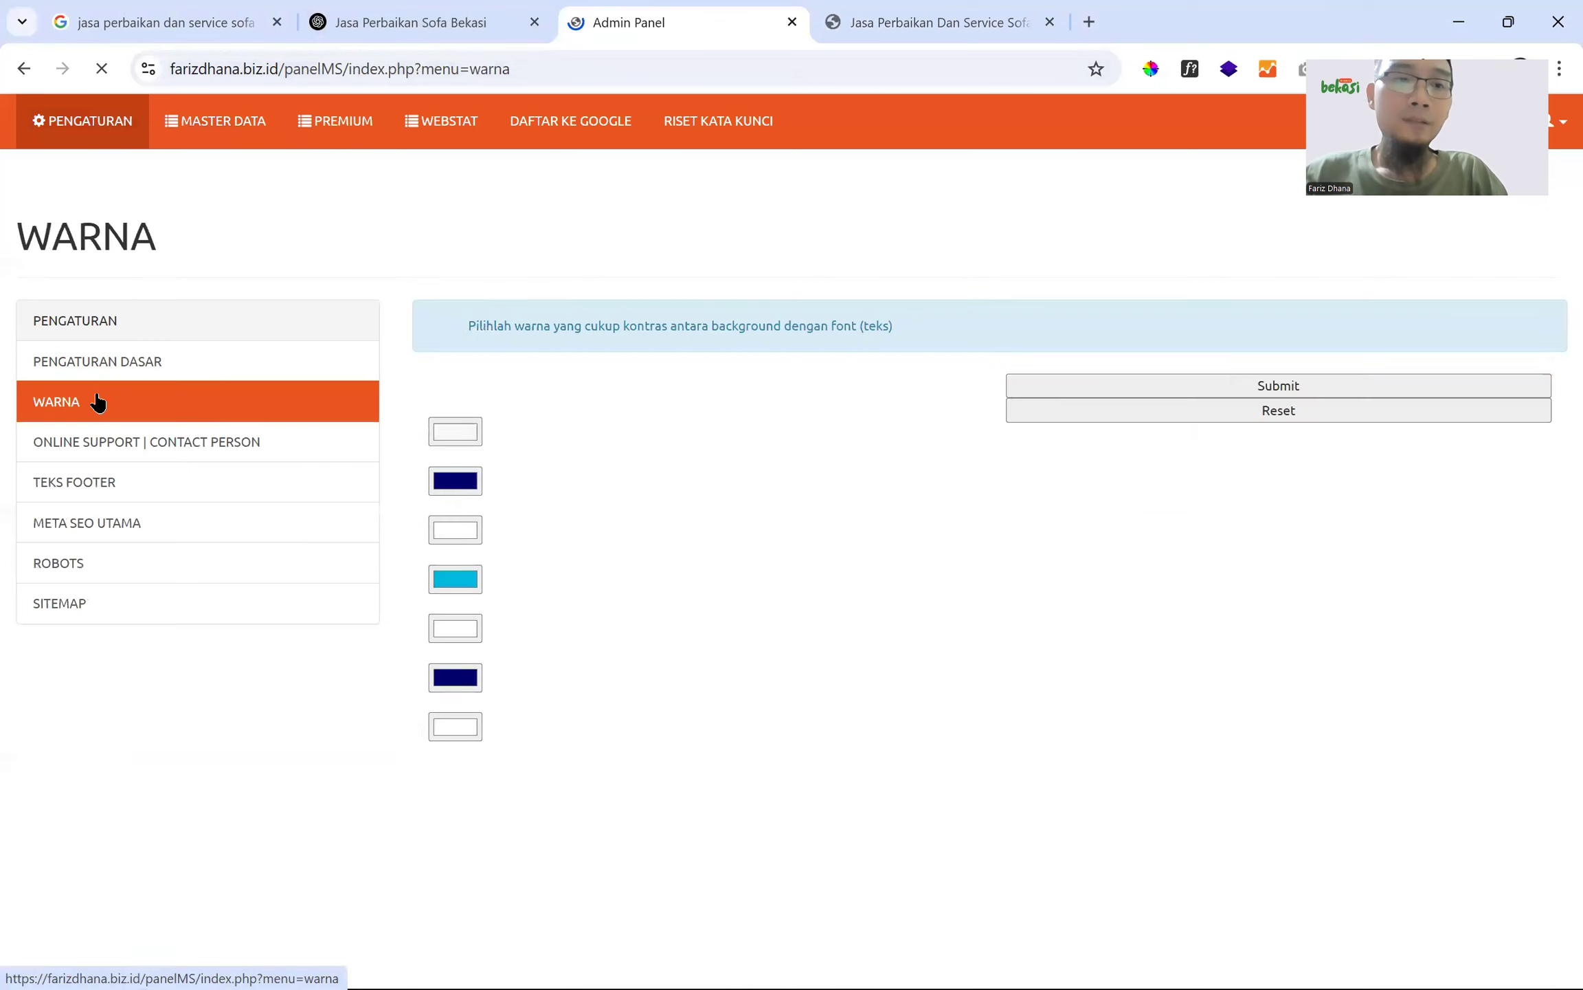
click(146, 455)
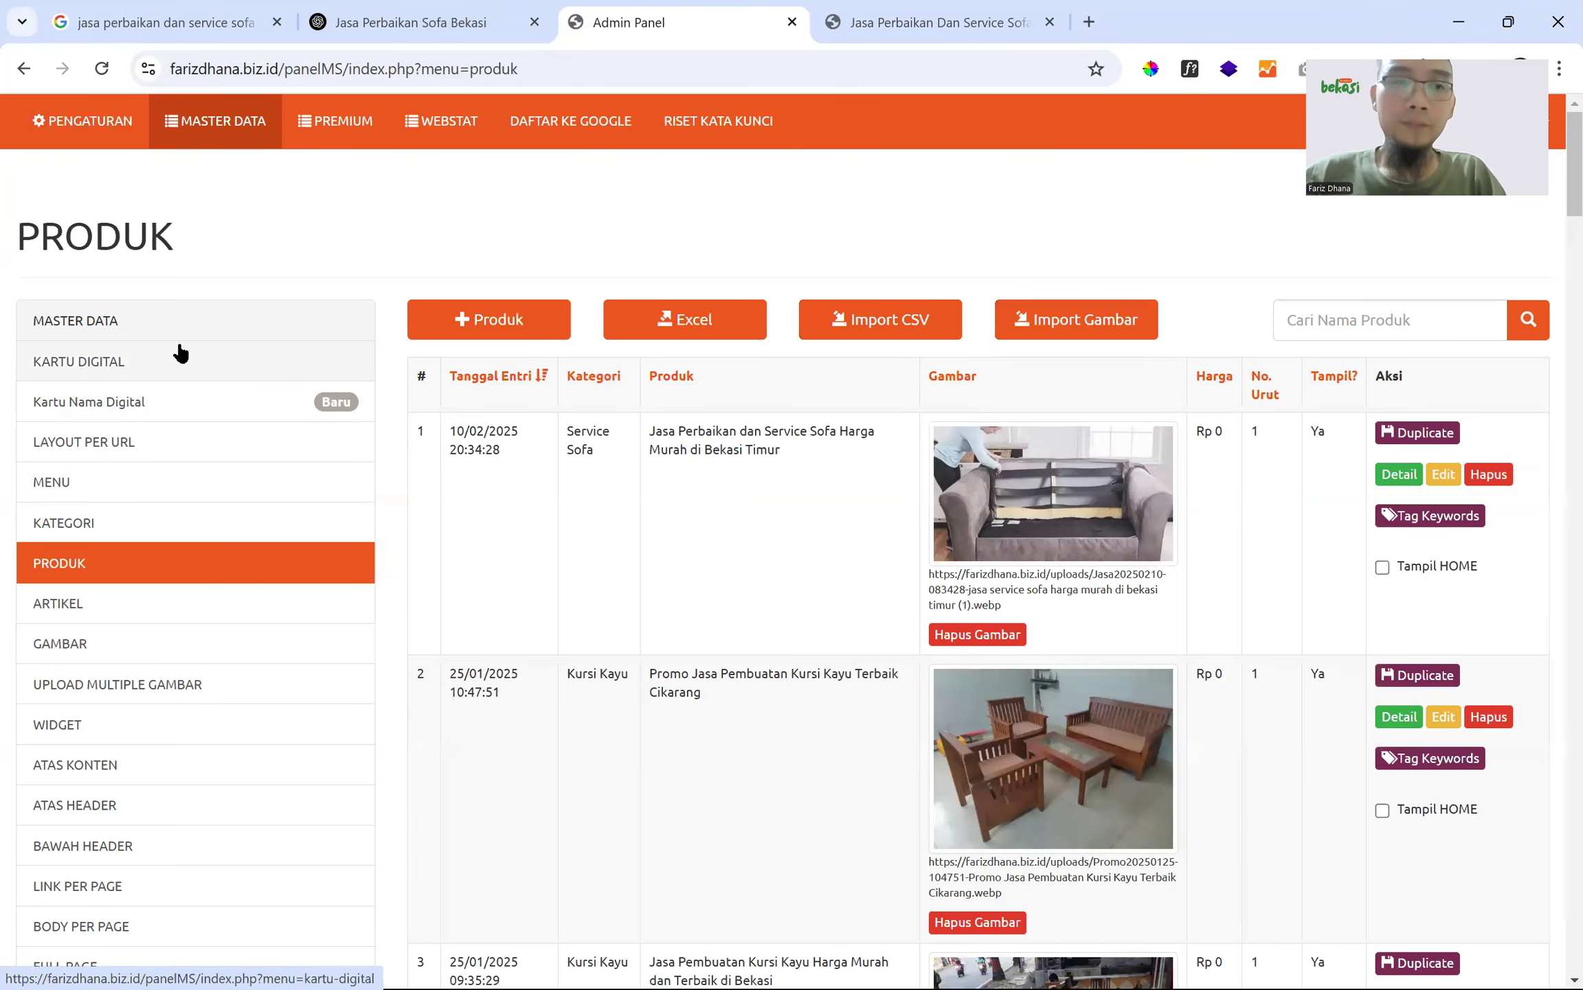
double_click(115, 227)
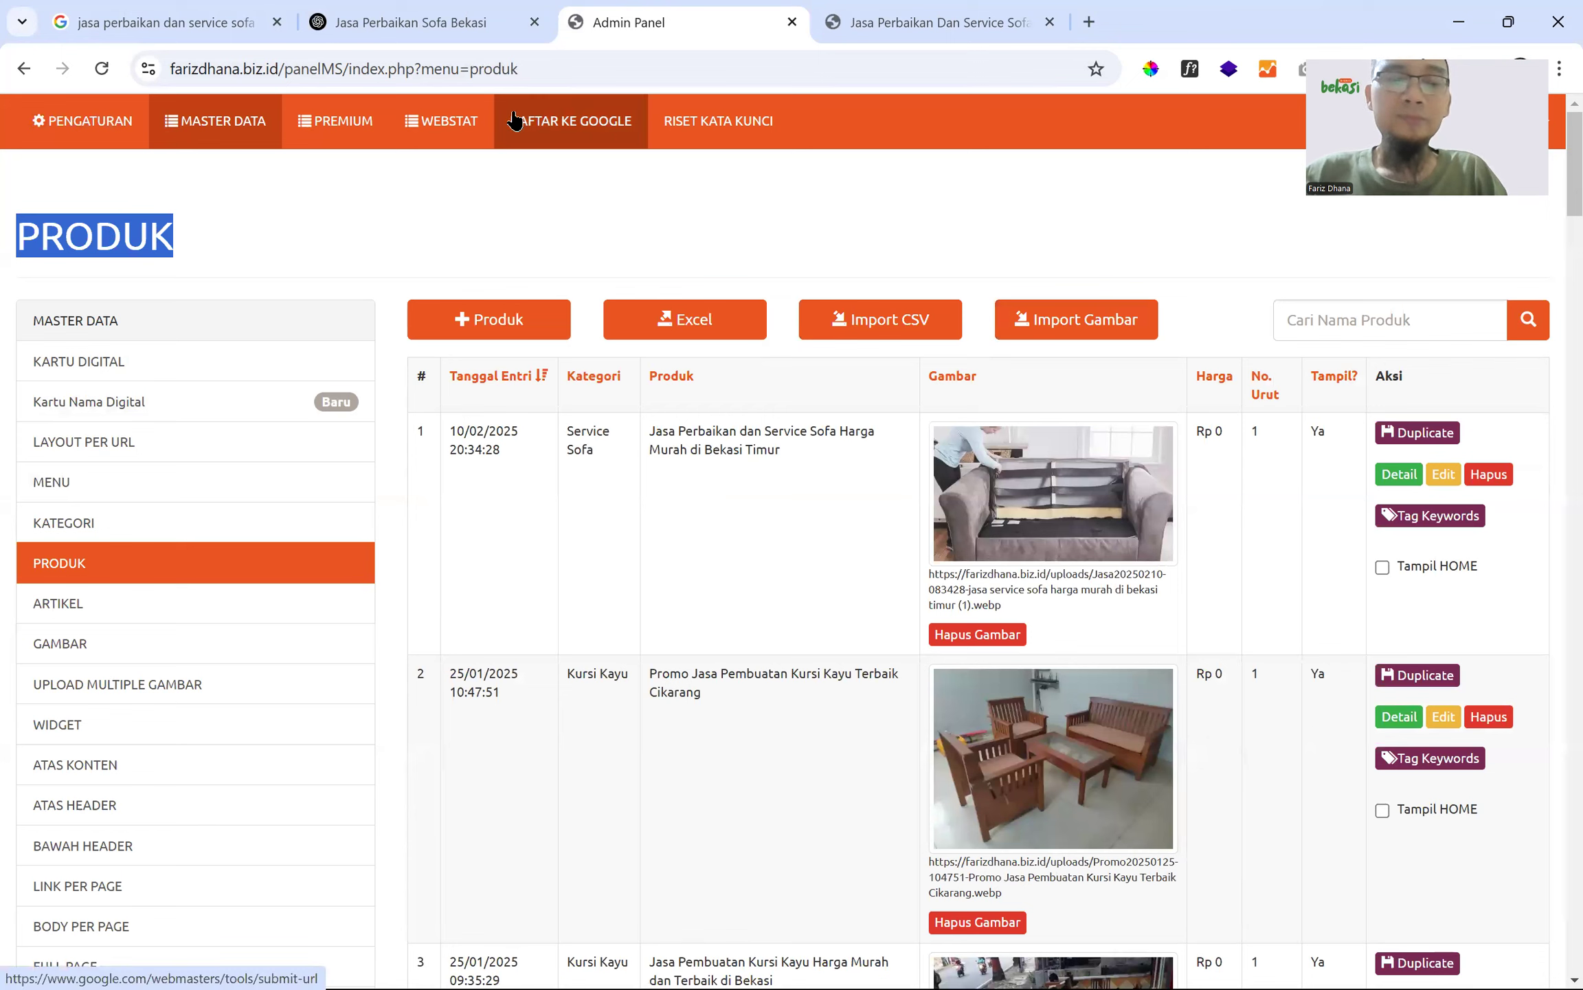